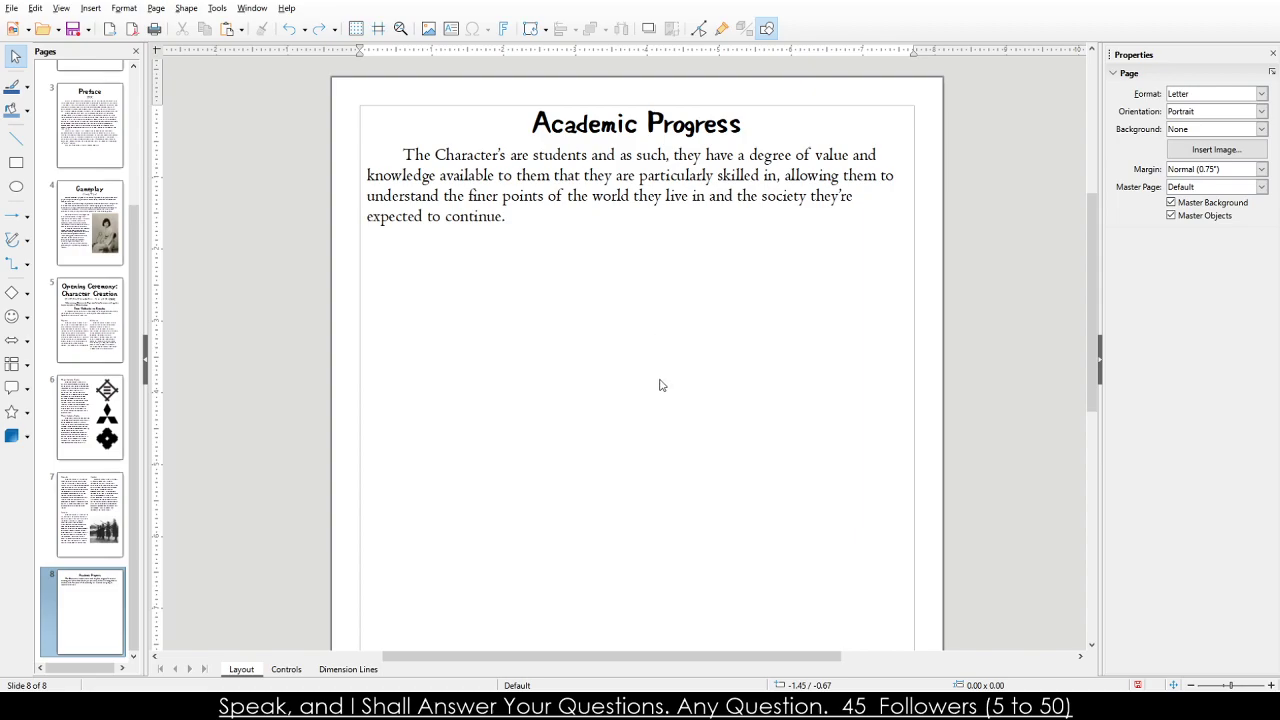
Paste the copied table onto the Academic Progress page and apply the black-header table design with light grey banding.
key("ctrl+v")
scroll(523, 325, "up", 5)
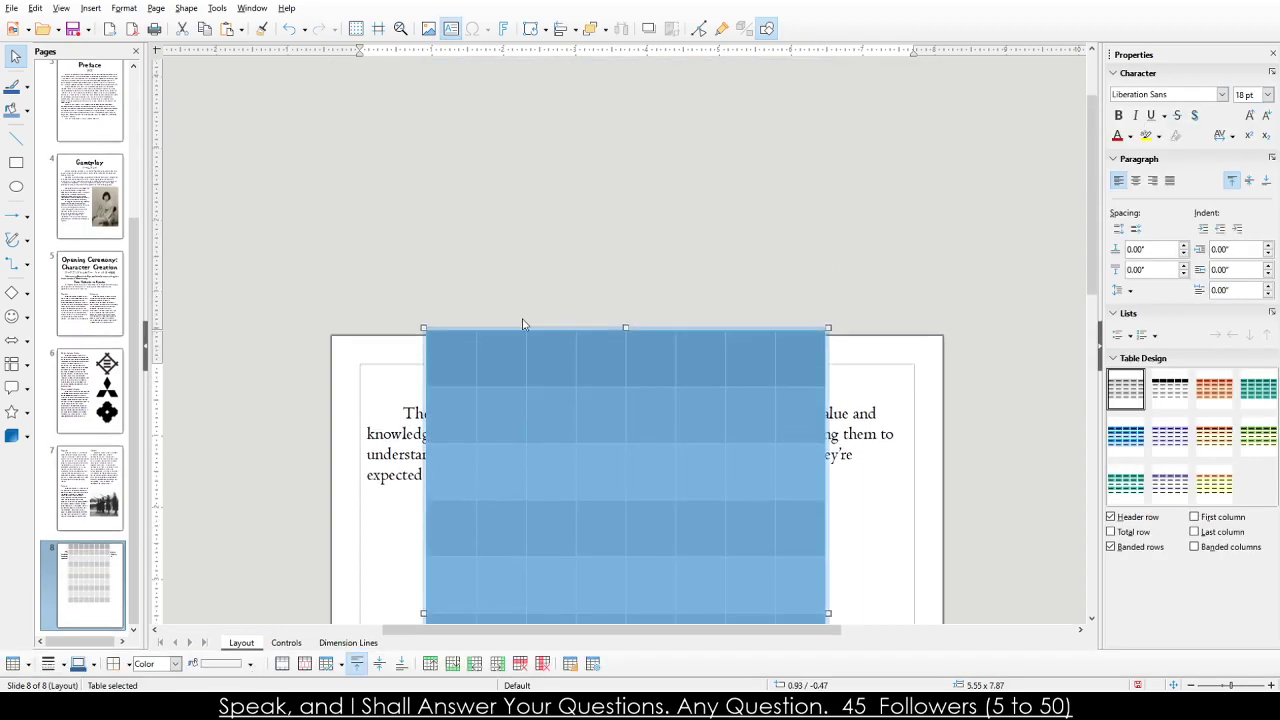
scroll(523, 325, "down", 3)
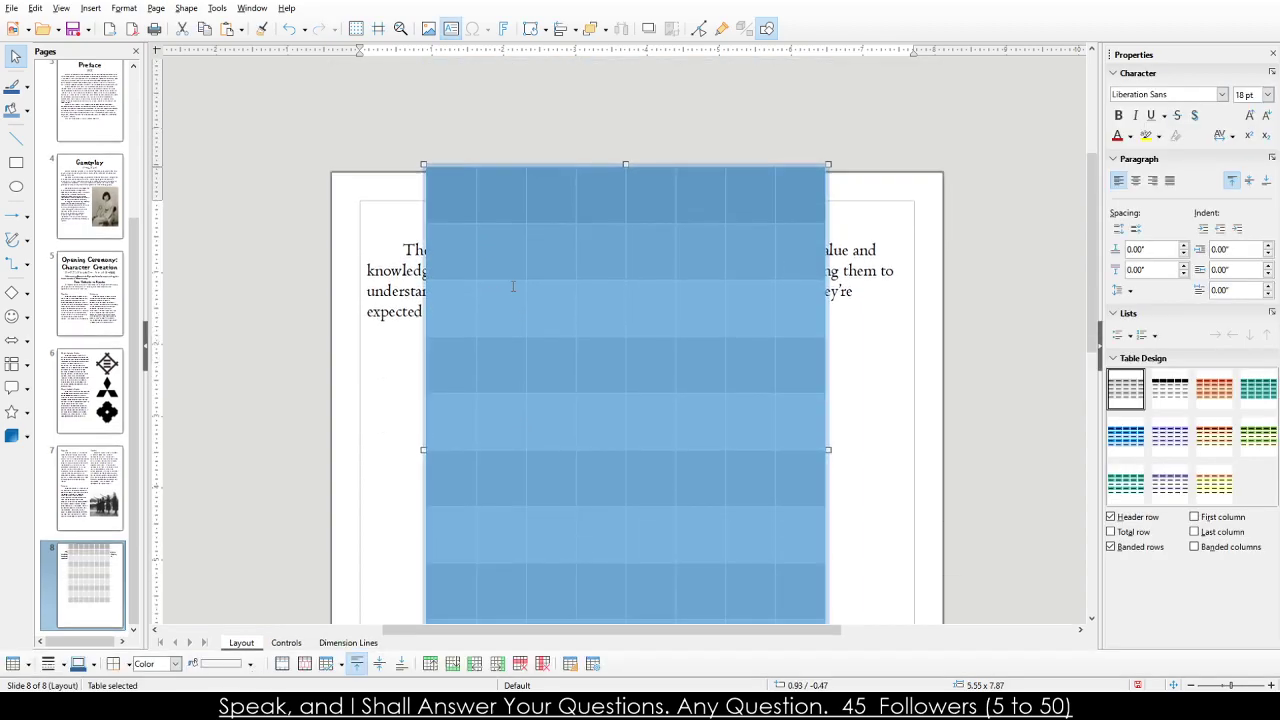
left_click(1170, 390)
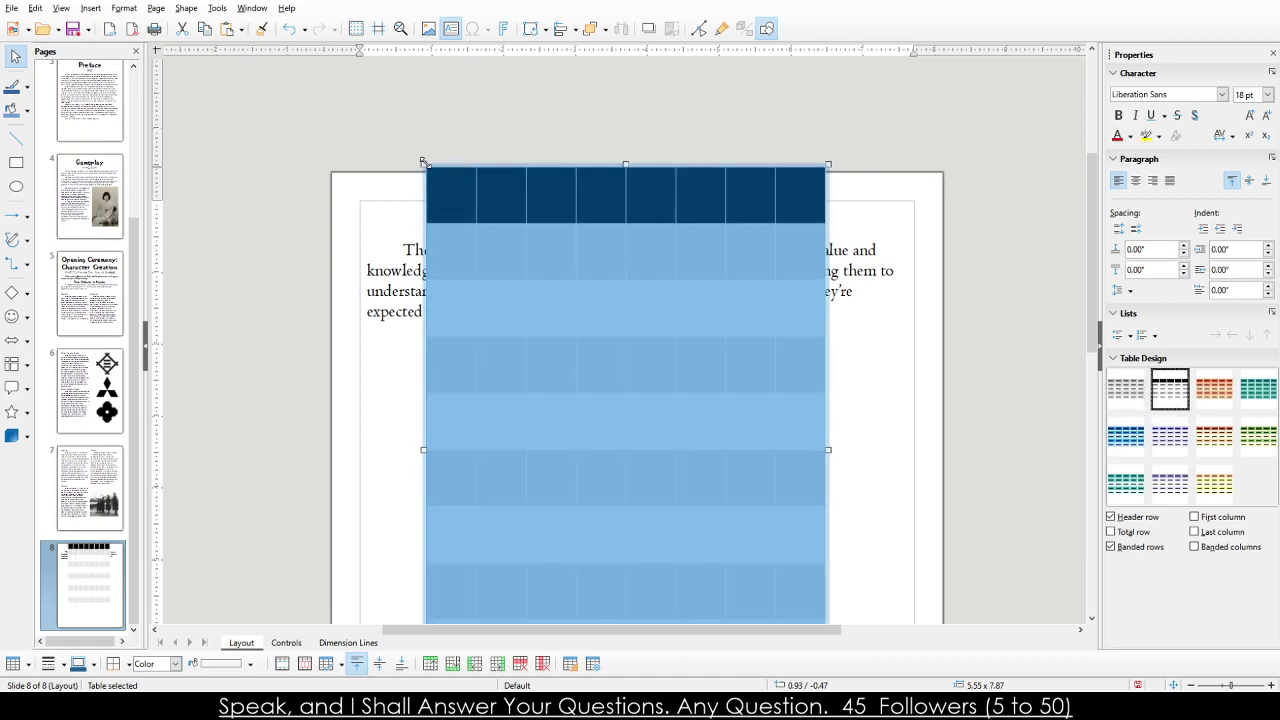
Move the table's top edge below the introductory paragraph and widen the table across the text area to about 7.25 × 7.87 inches.
left_click_drag(424, 166, 369, 344)
scroll(674, 434, "down", 5)
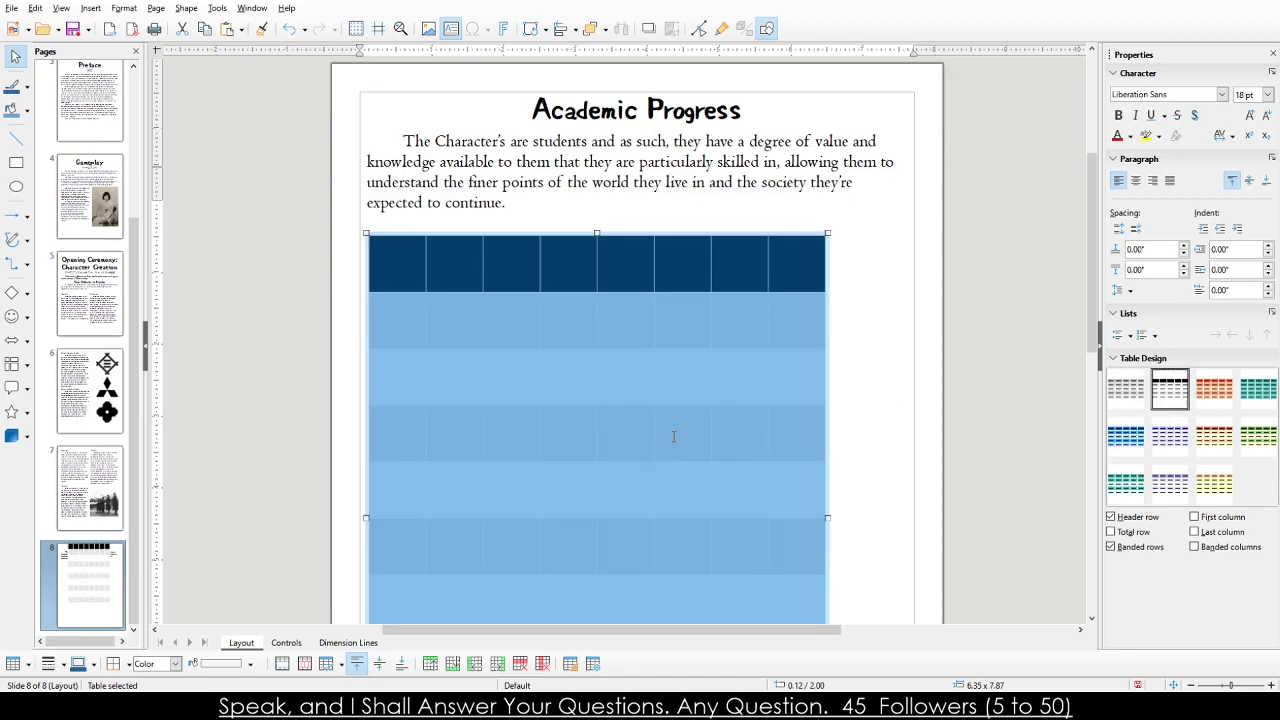
left_click_drag(828, 587, 889, 365)
scroll(720, 420, "up", 3)
left_click(608, 251)
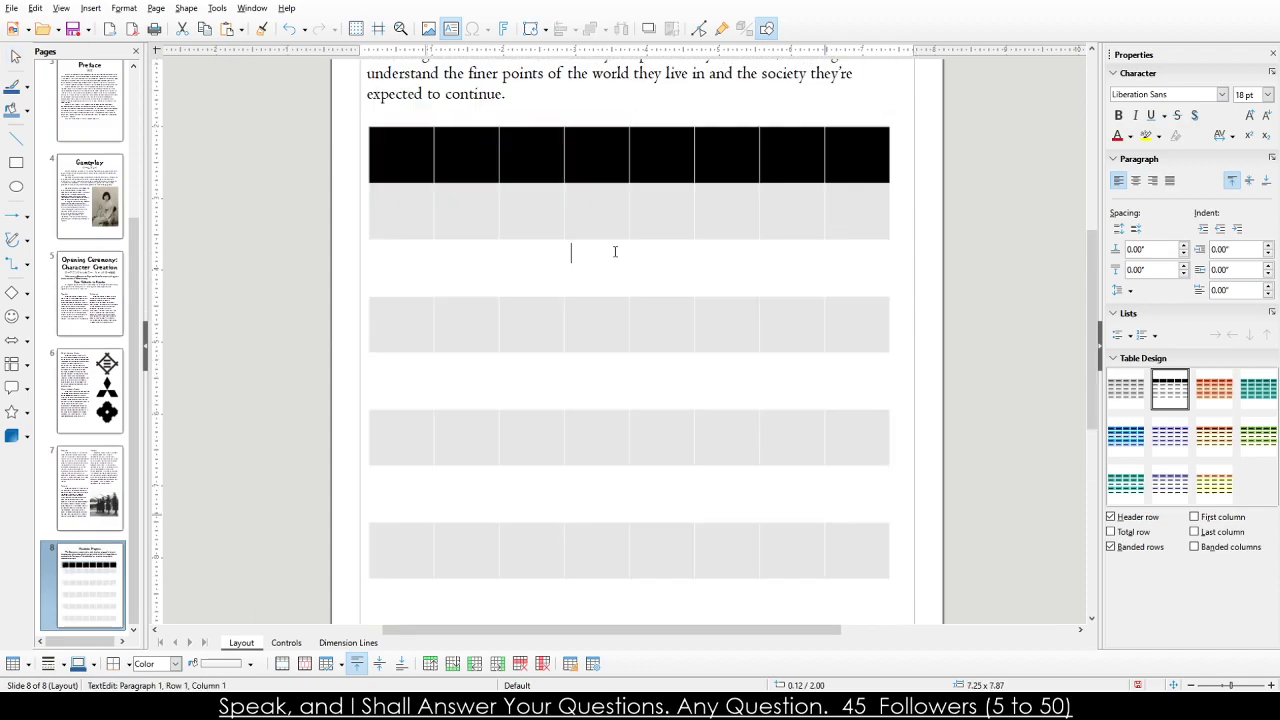
Try to shorten the whole table by pulling its lower edge upward.
scroll(440, 193, "down", 3)
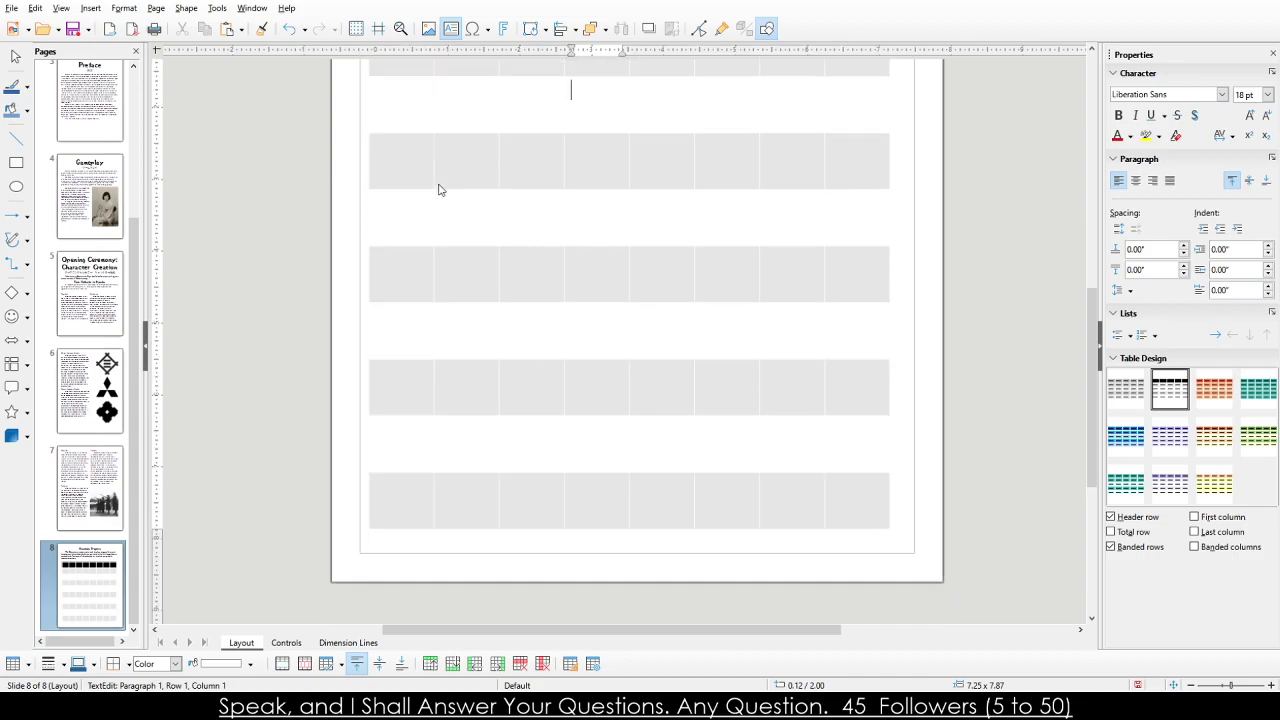
left_click(540, 374)
left_click(663, 477)
left_click(649, 480)
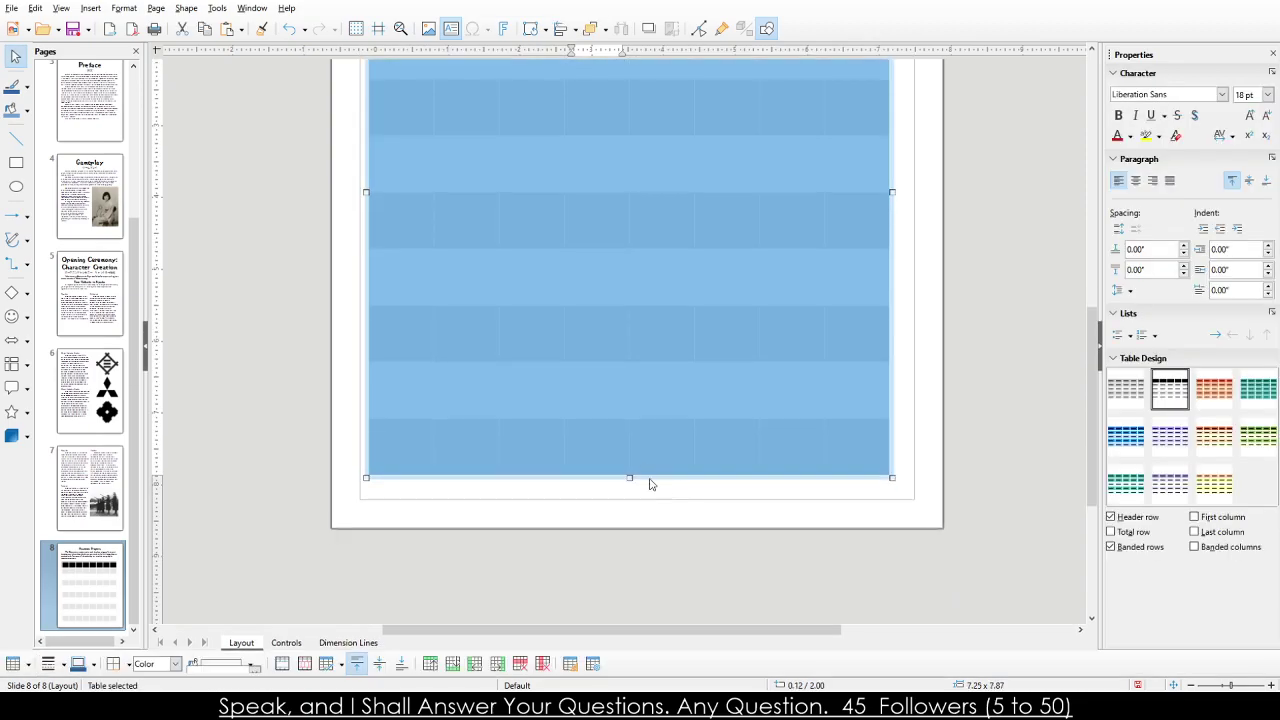
left_click_drag(629, 478, 630, 378)
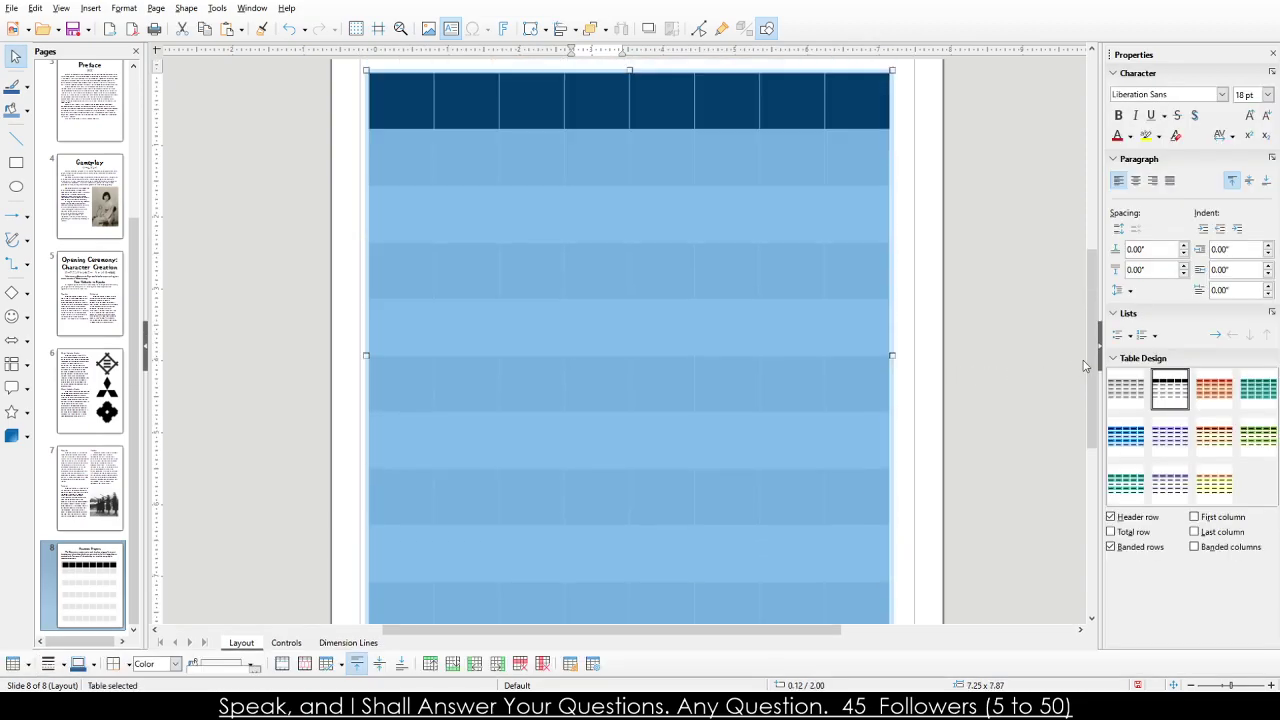
scroll(1060, 215, "up", 1)
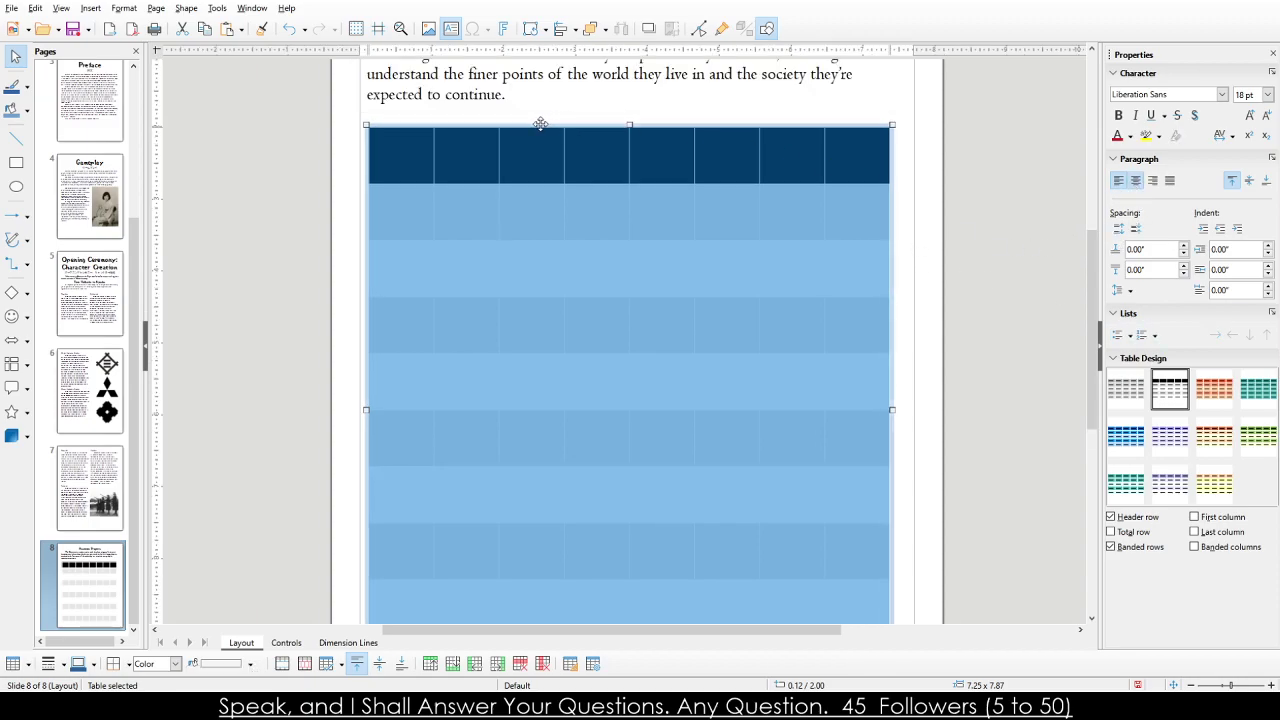
Move the table slightly up and left, closer to the paragraph, to about 0.11 / 1.92 inches.
left_click_drag(541, 123, 540, 114)
scroll(548, 156, "up", 1)
scroll(548, 156, "up", 1)
left_click(525, 181)
scroll(450, 400, "up", 1)
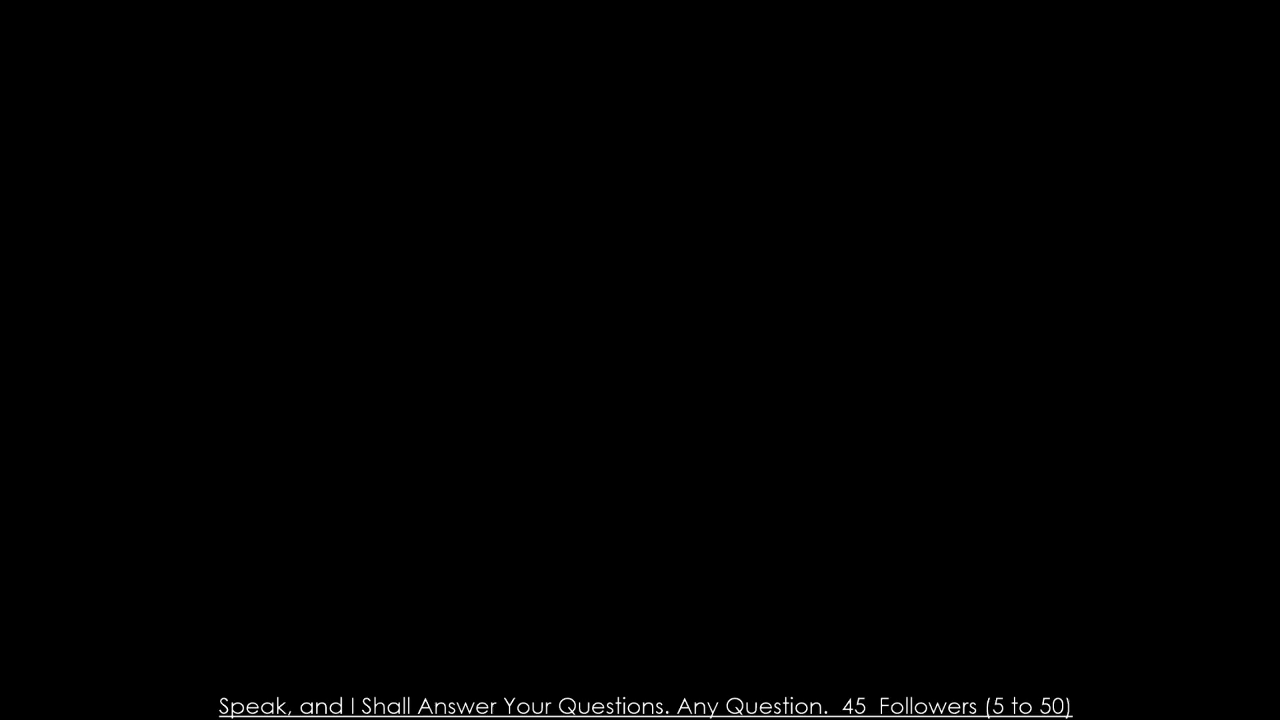
Switch to the Google Docs source, examine the table under Academic Progress, and return to the LibreOffice Draw page.
key("BackSpace")
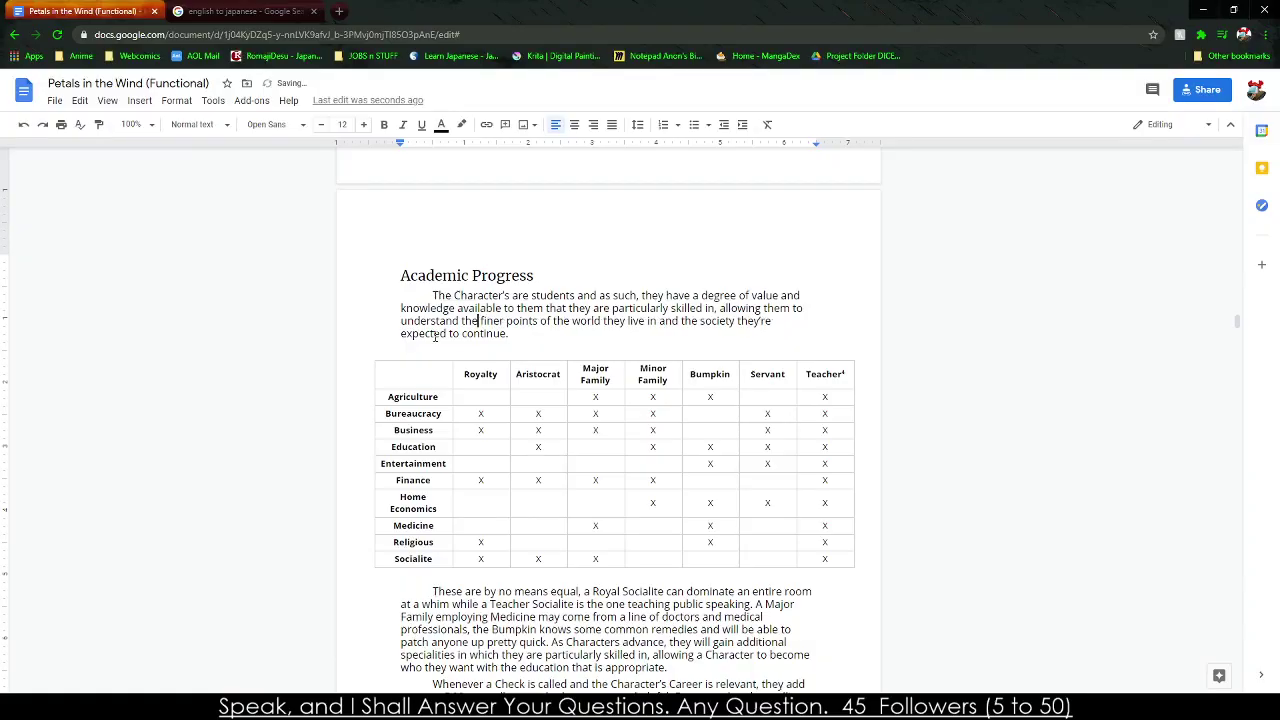
scroll(292, 362, "down", 1)
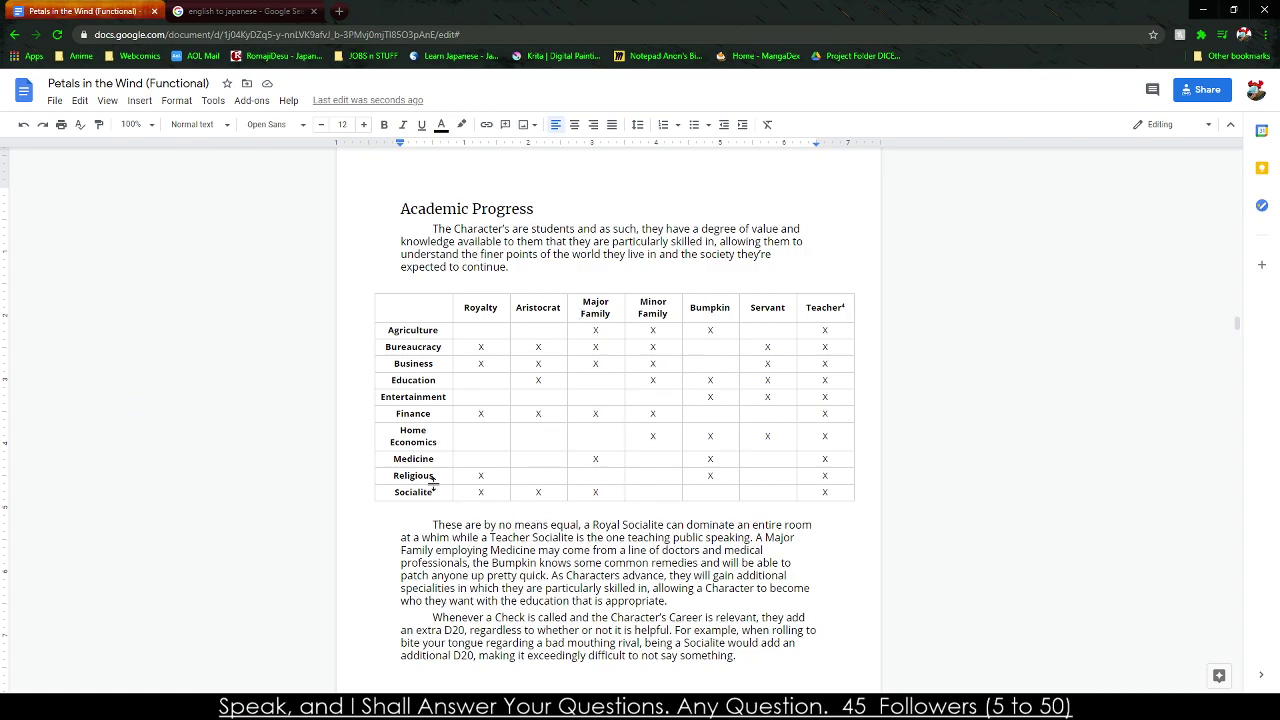
left_click(176, 594)
key("alt+Tab")
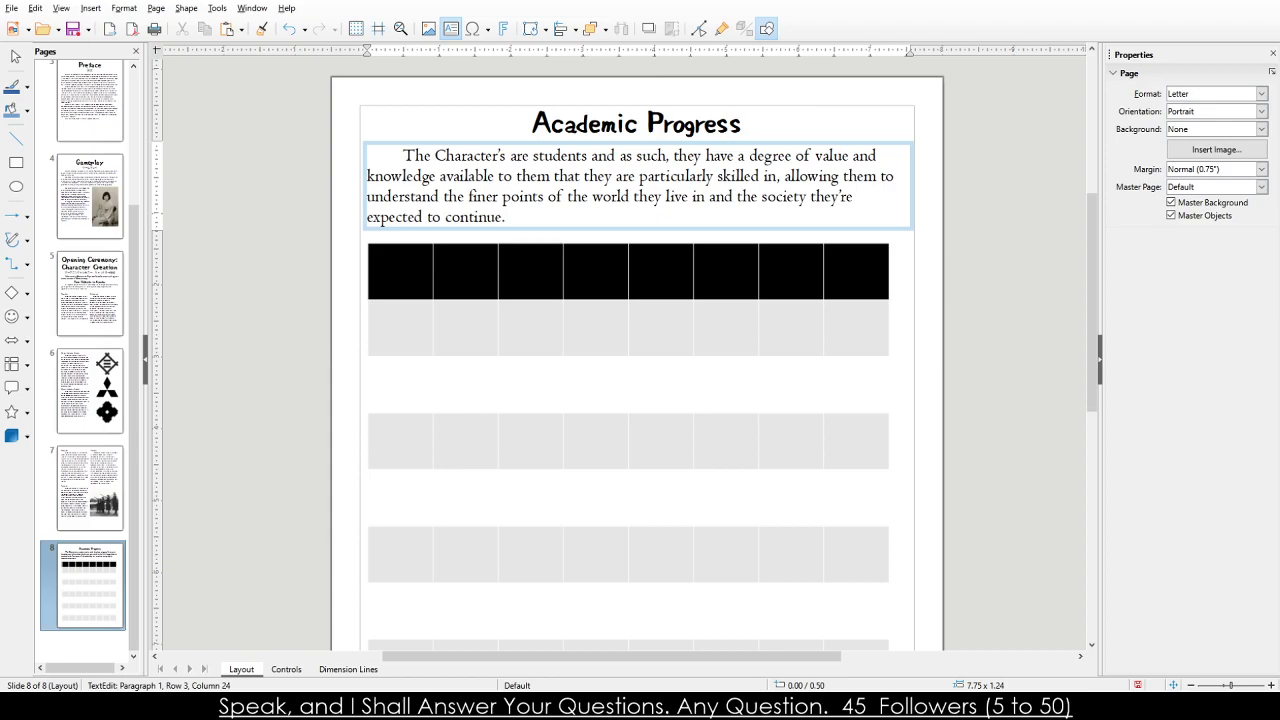
Set the text size of the table cells to 16 pt.
left_click(366, 257)
left_click(400, 265)
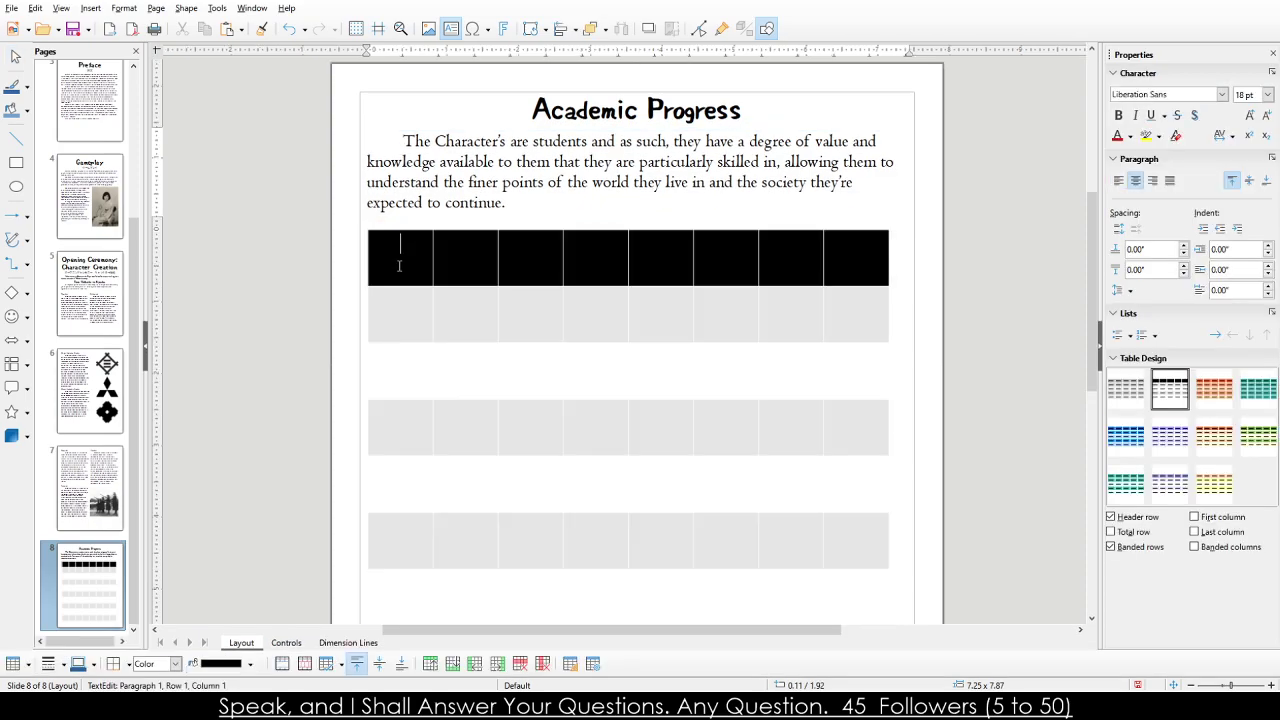
left_click(1243, 94)
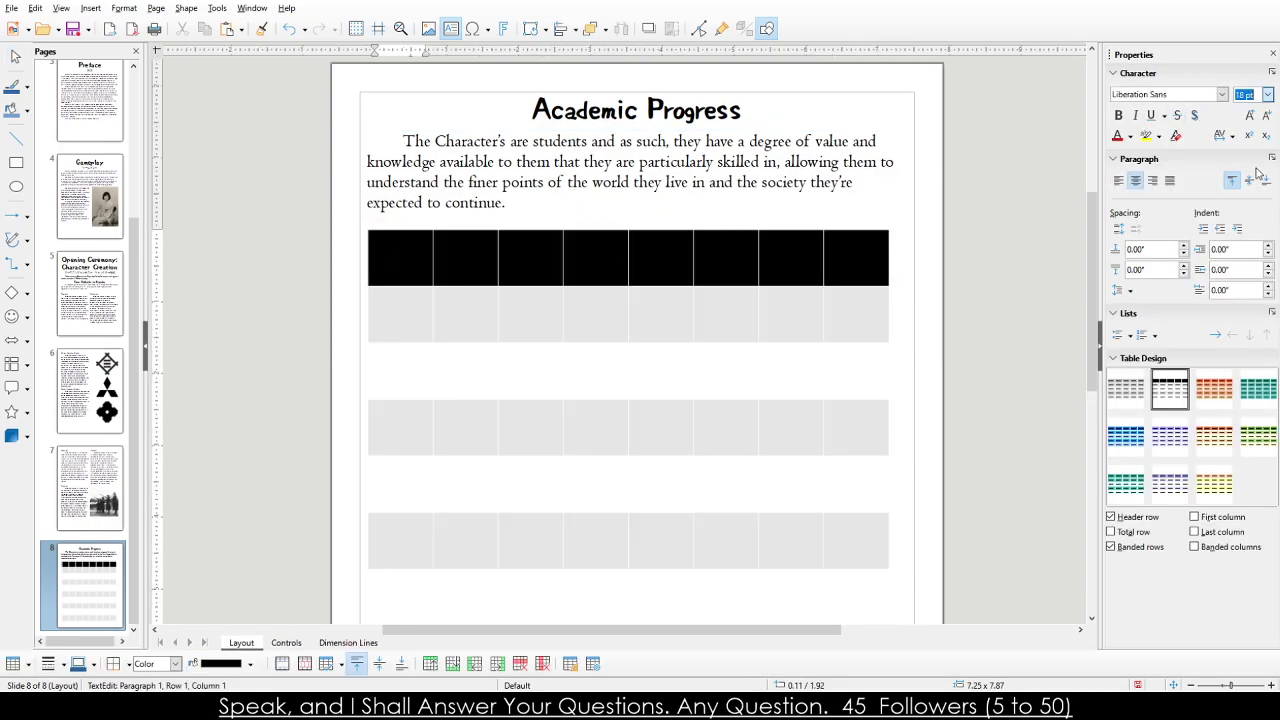
type("16")
key("Return")
left_click_drag(429, 309, 851, 458)
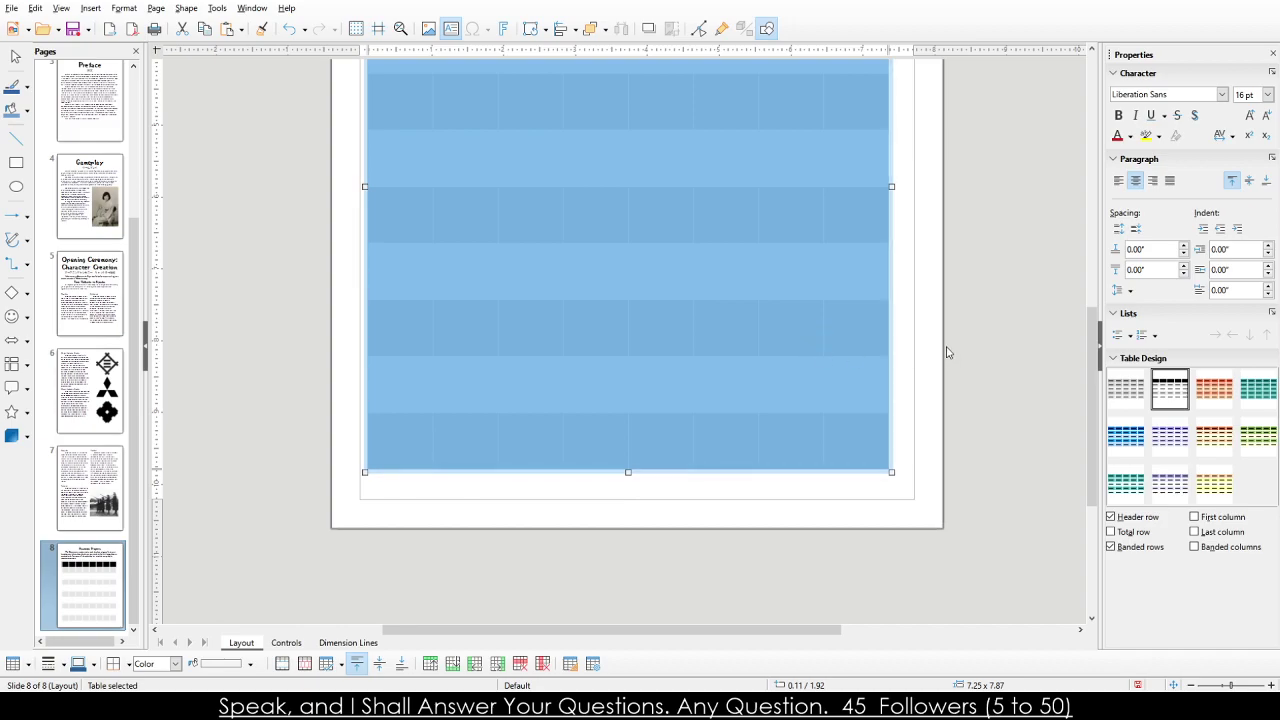
Enter the sample text "sdsds" in a sixth-column body cell to test the text size.
left_click(760, 326)
left_click(699, 333)
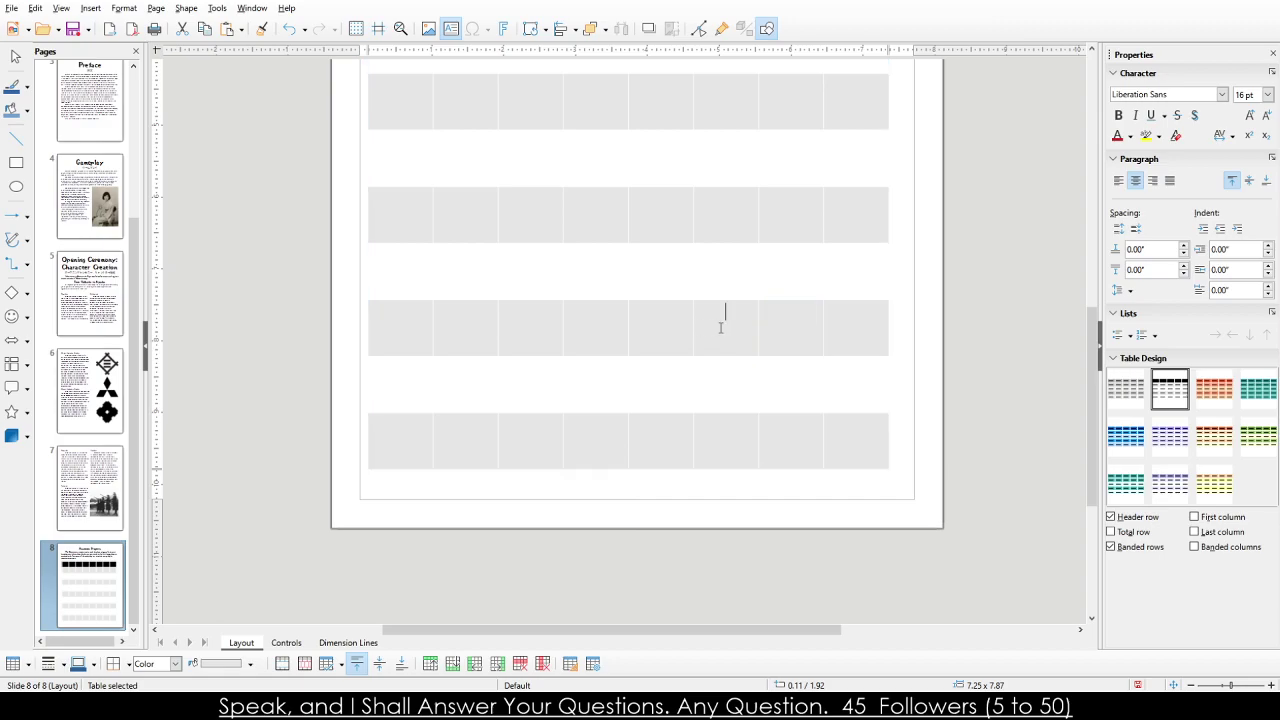
type("sdsds")
left_click(935, 405)
left_click(726, 366)
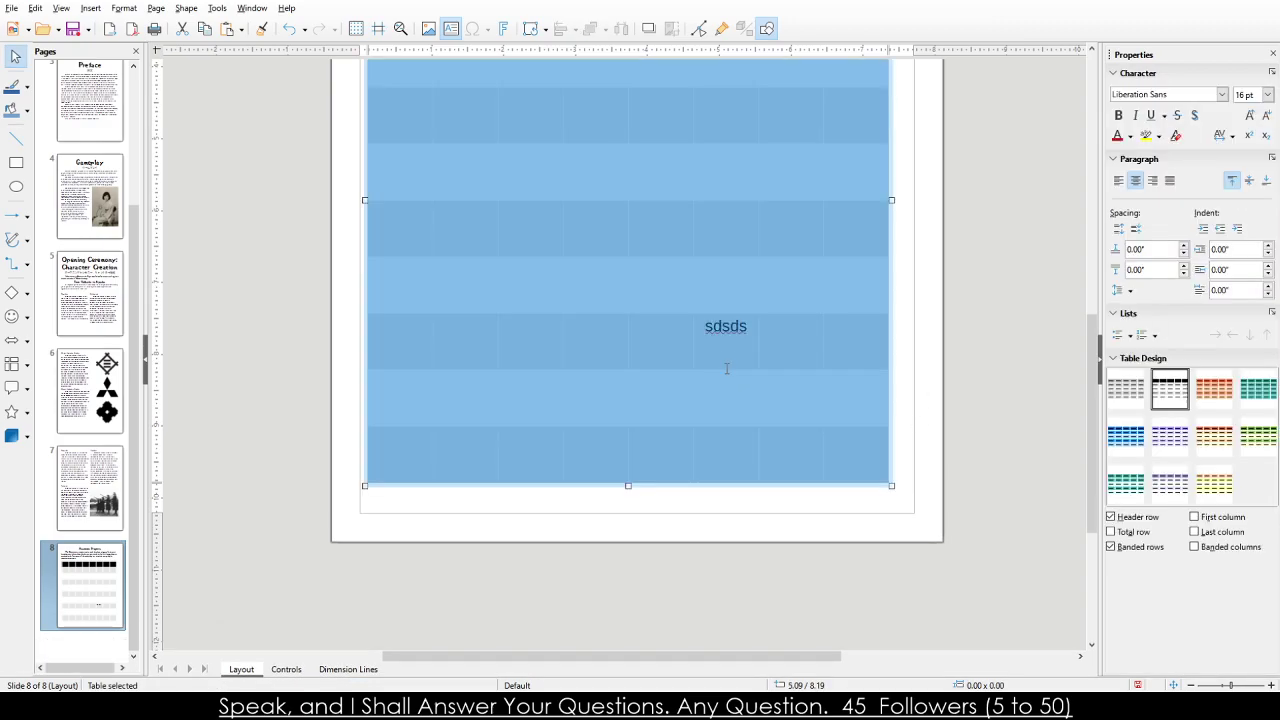
left_click(728, 345)
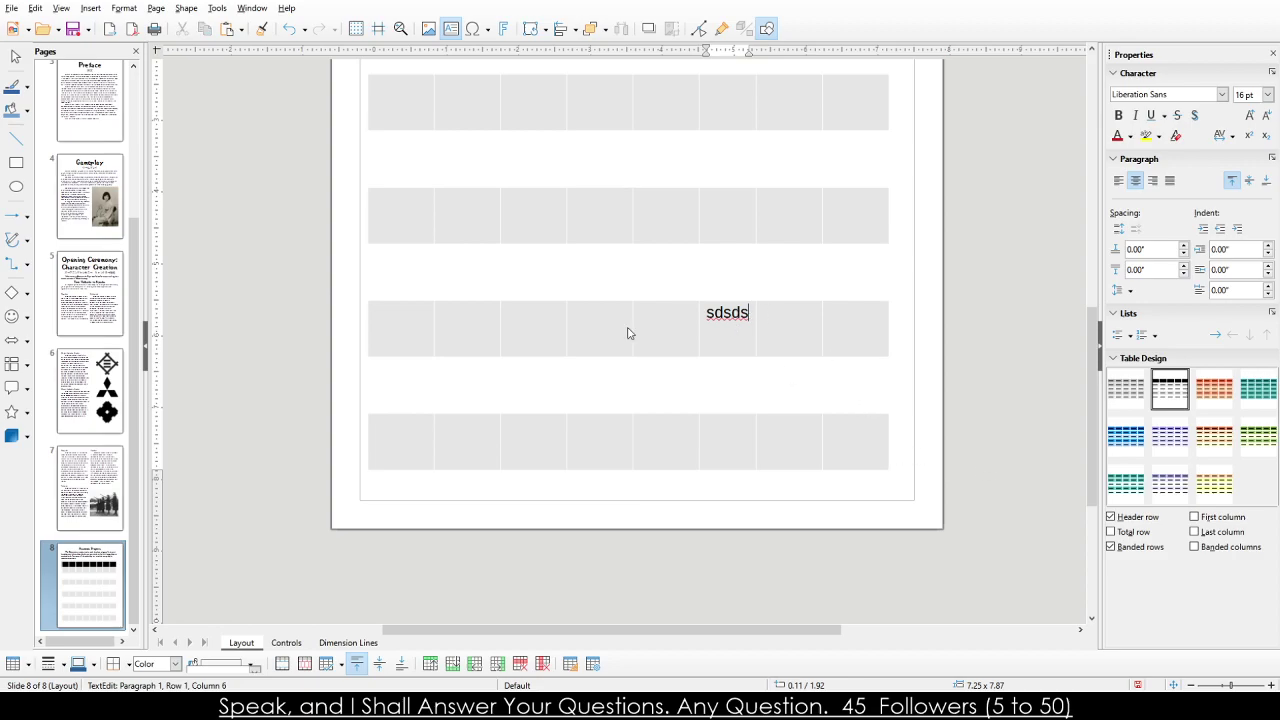
Compare the grey and black-header table designs, keep the black one, enable first-column formatting and turn off banded rows.
left_click(694, 337)
left_click(1133, 393)
scroll(803, 357, "up", 5)
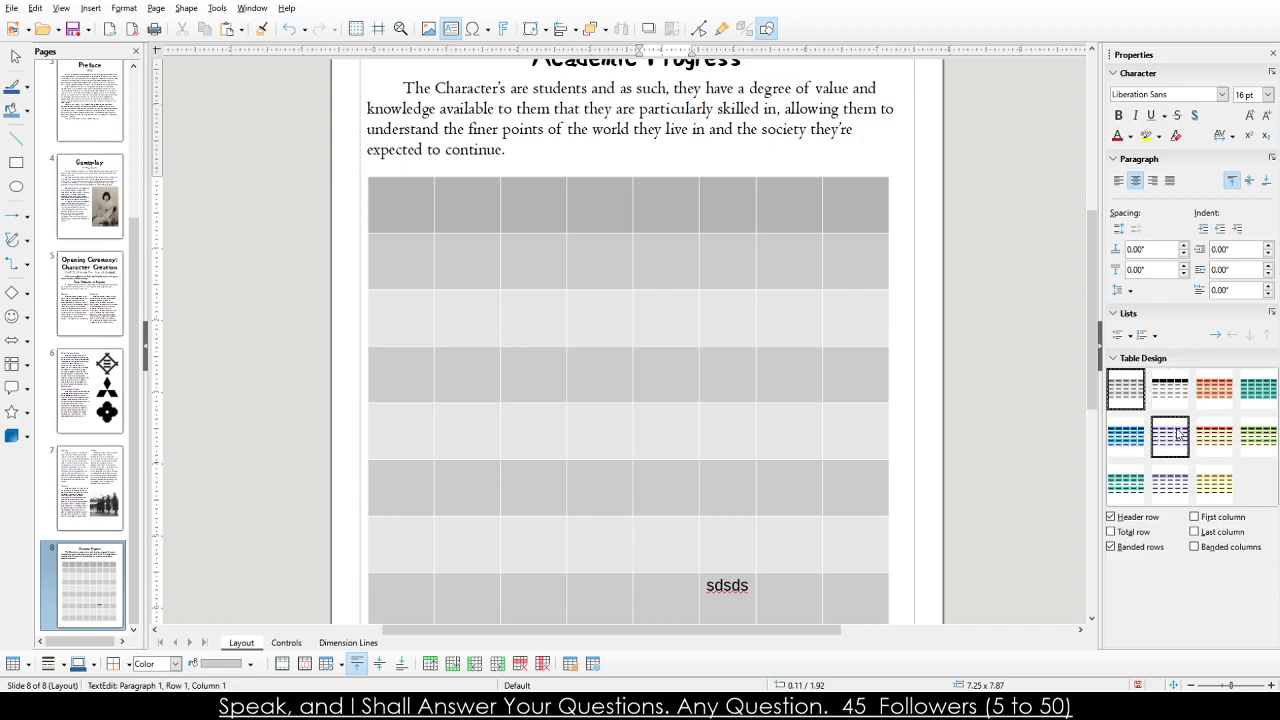
left_click(1172, 392)
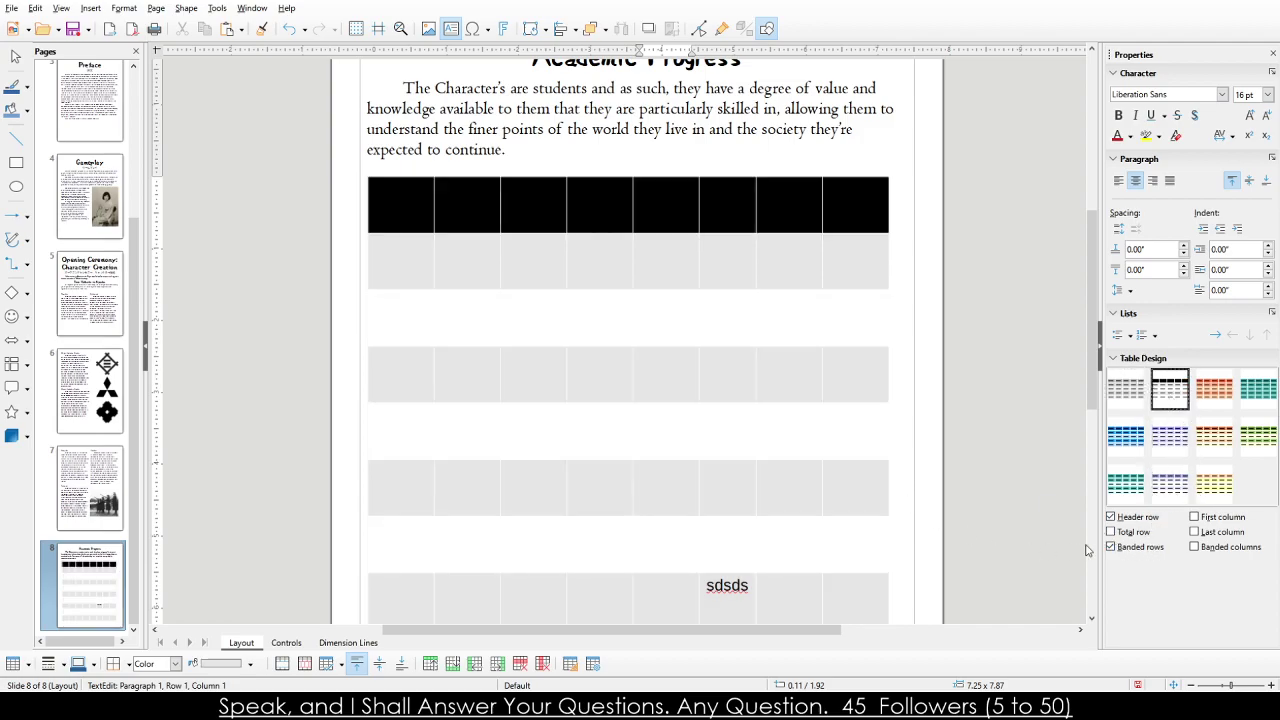
left_click(1195, 518)
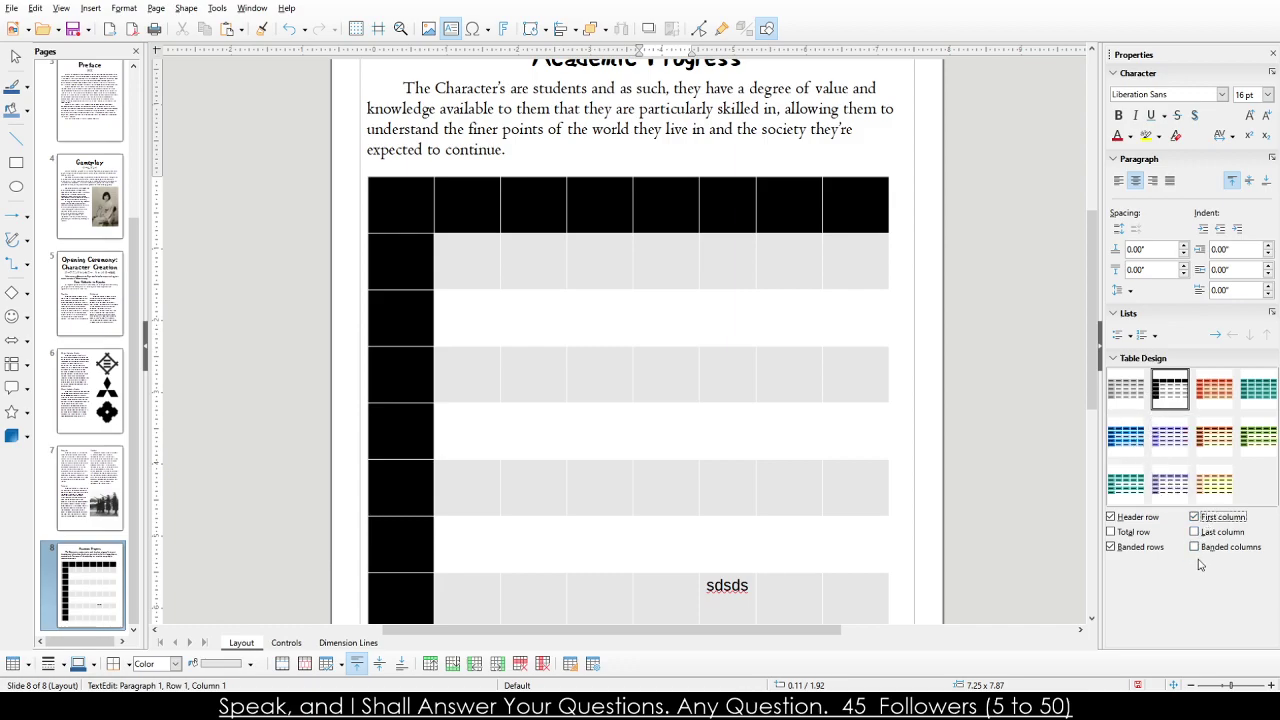
left_click(1198, 548)
left_click(1198, 548)
left_click(1148, 548)
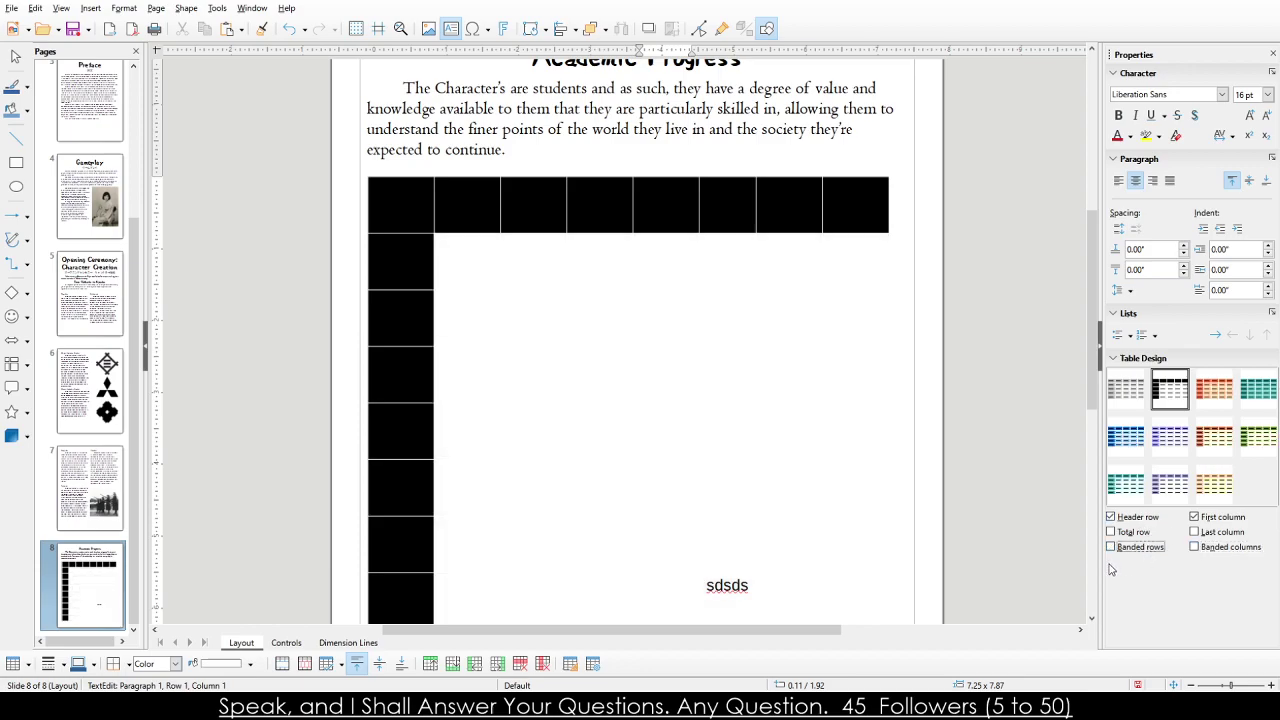
Delete the sample text "sdsds" from the body cell and enter 16 in the second header cell.
double_click(744, 585)
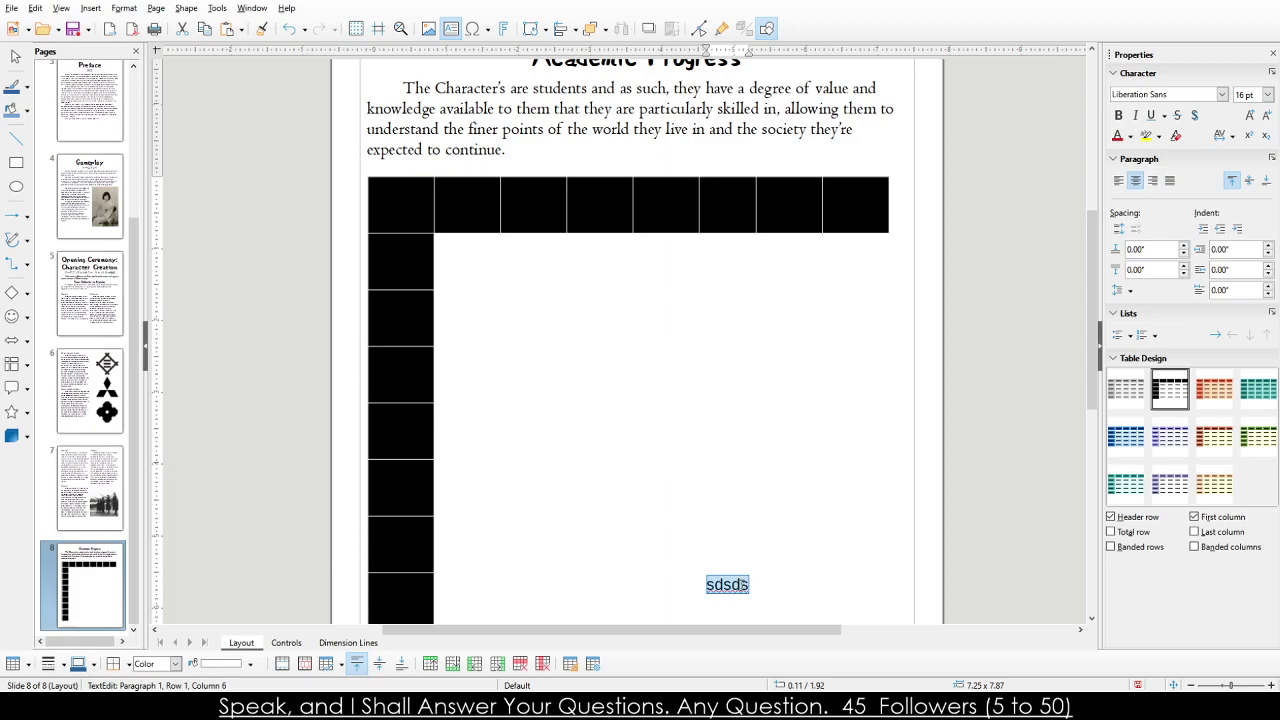
key("BackSpace")
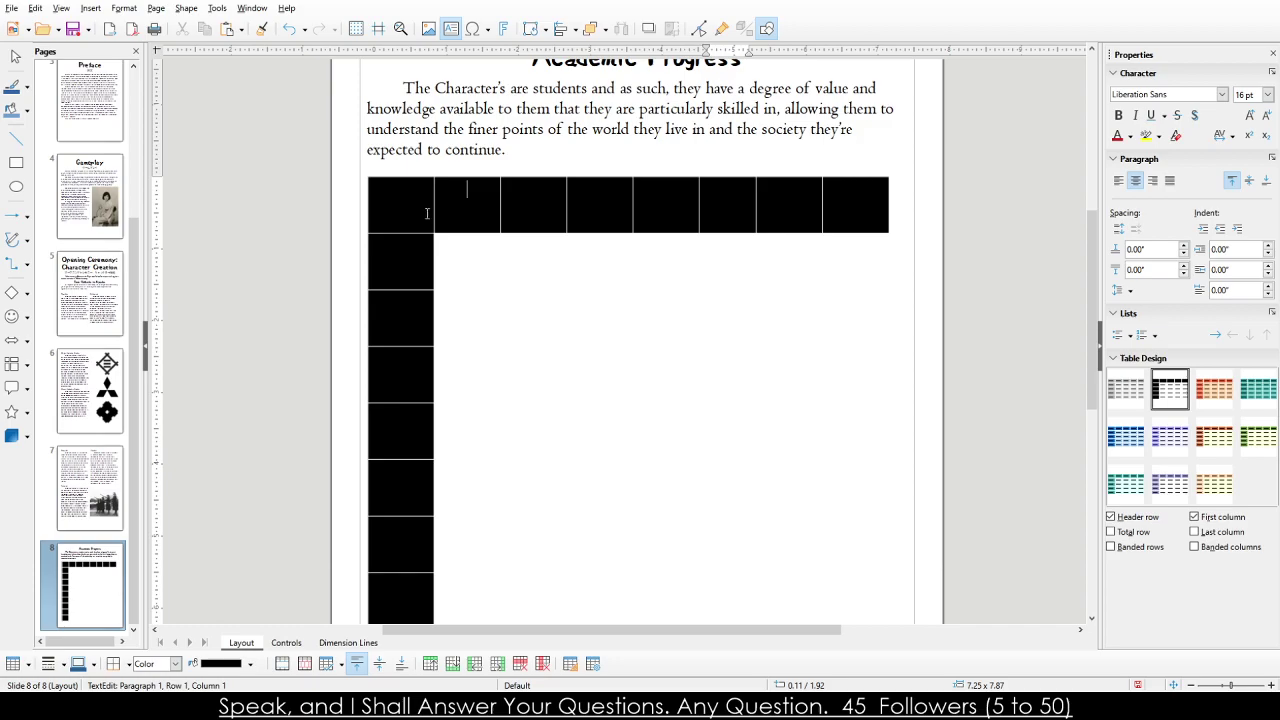
type("16")
left_click(1245, 95)
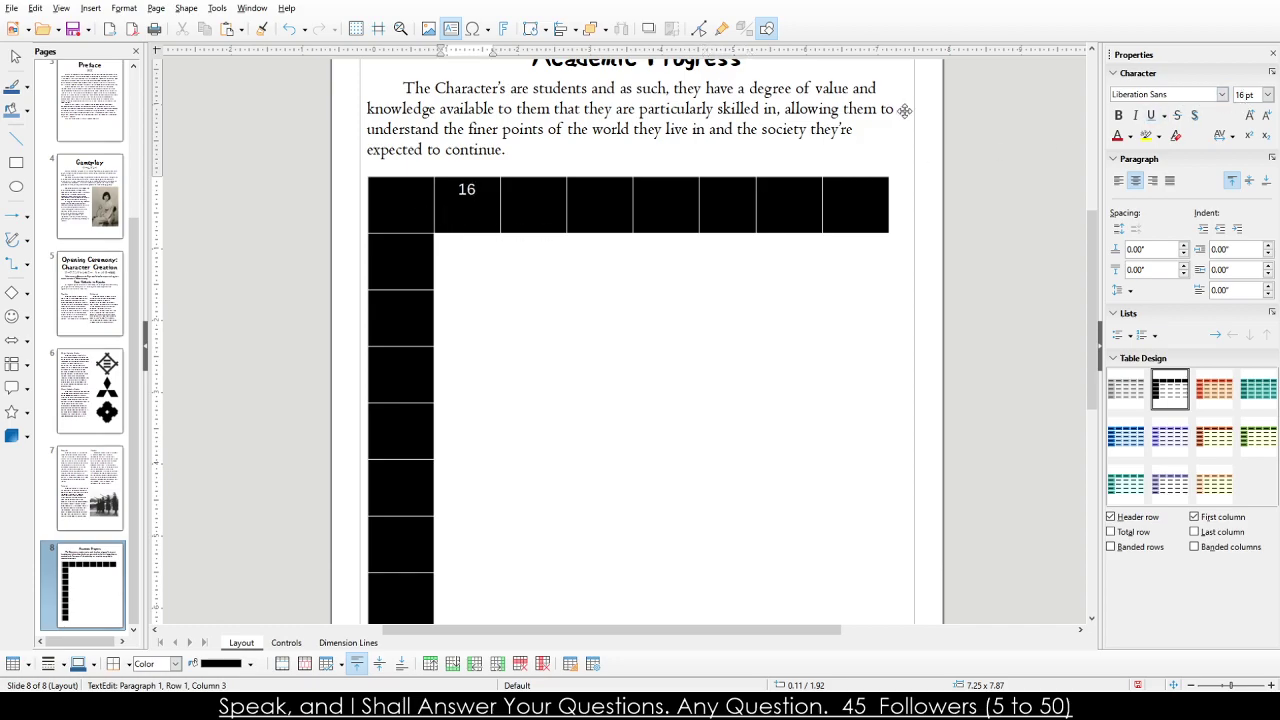
left_click(491, 226)
left_click(465, 236)
left_click(466, 300)
scroll(455, 347, "down", 8)
scroll(455, 347, "up", 6)
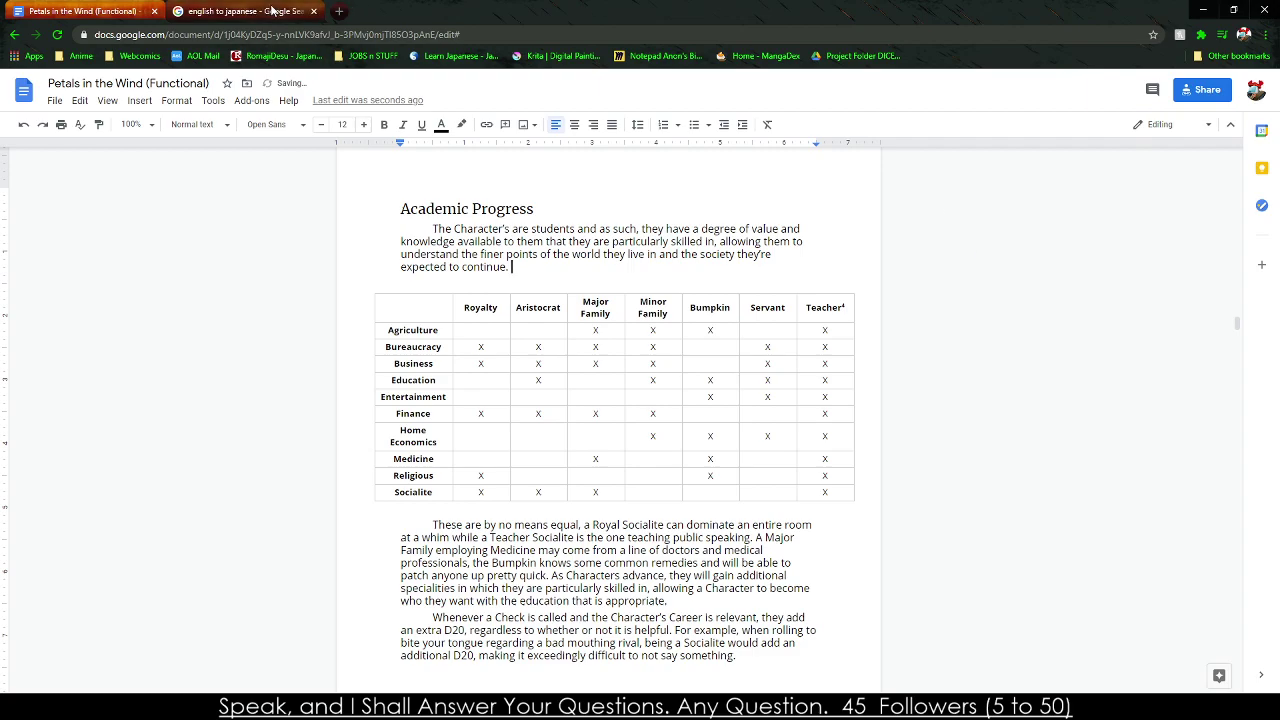
Search Google for "Libre Office Reduce Table size" in a new browser tab.
left_click(250, 11)
left_click(339, 11)
type("L")
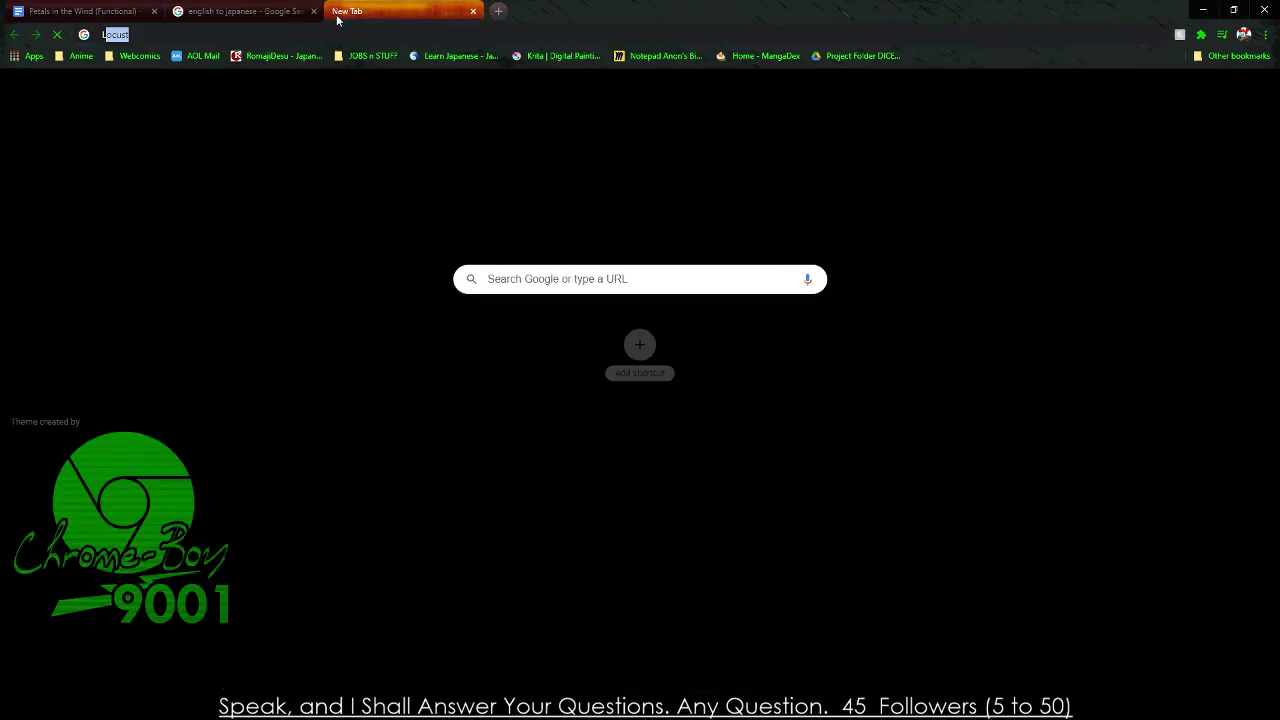
type("ibre Office Reds")
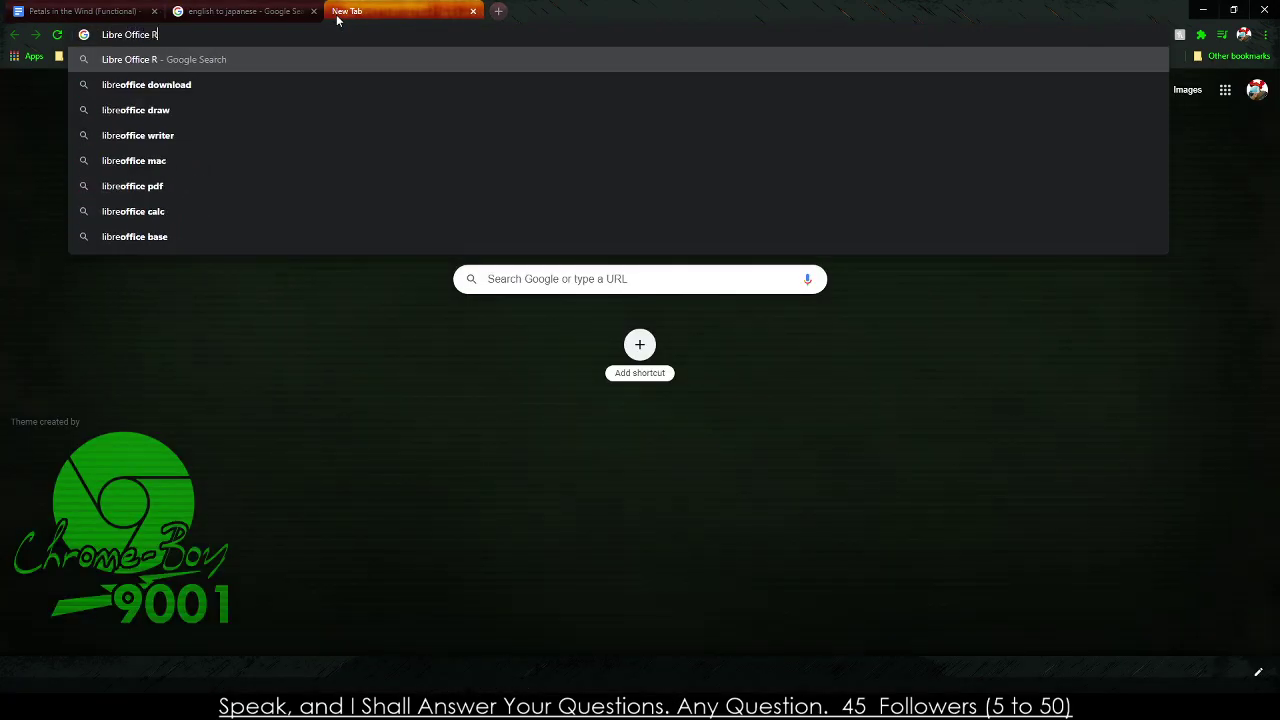
key("BackSpace")
key("BackSpace")
key("BackSpace")
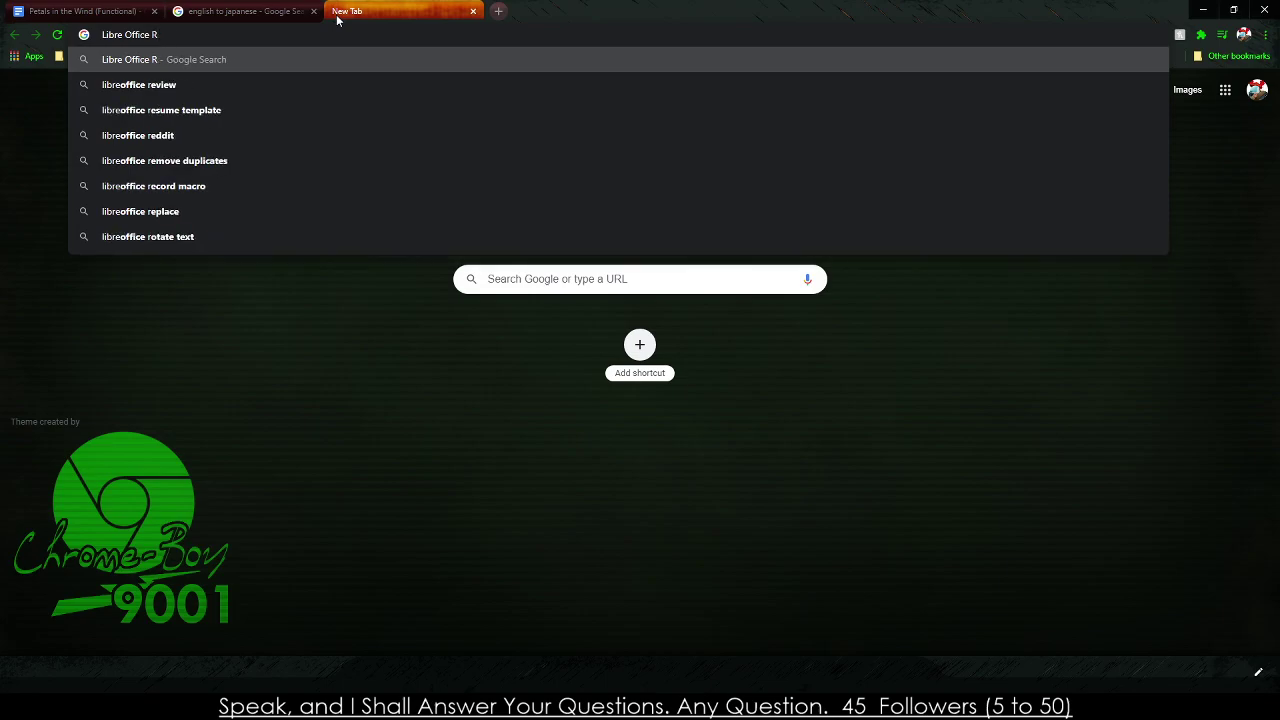
type("educe Table")
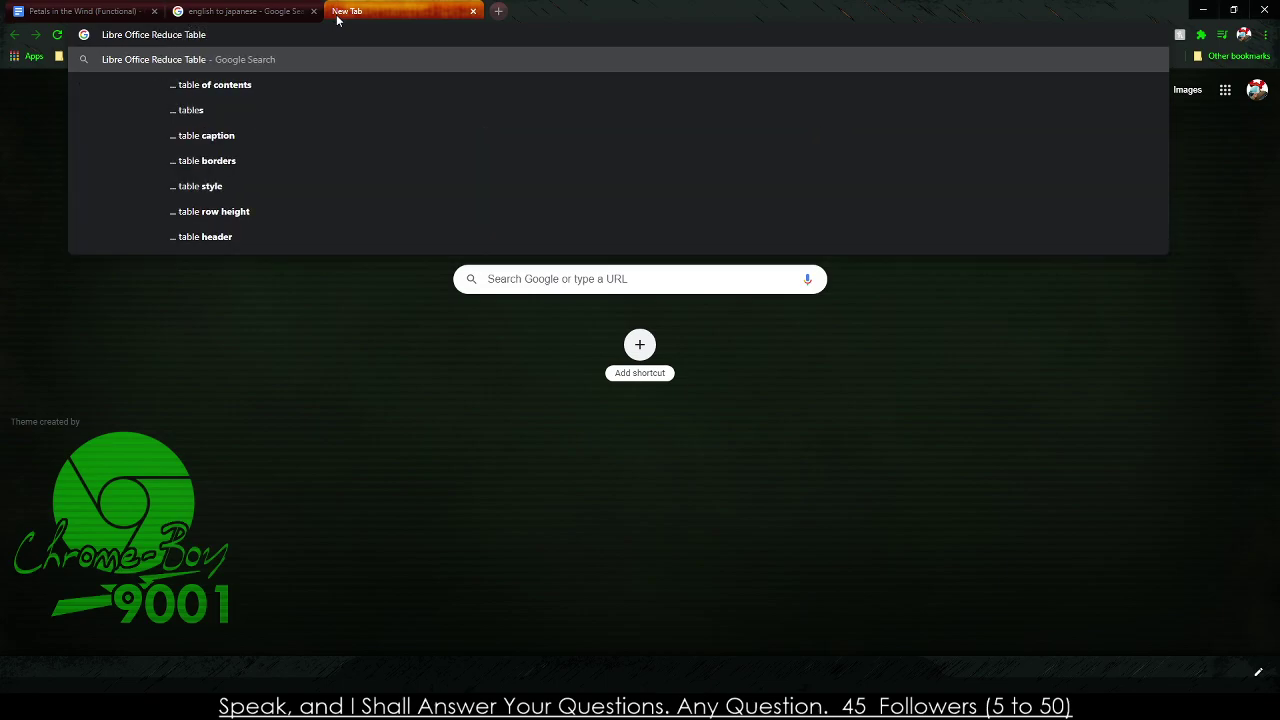
type(" size")
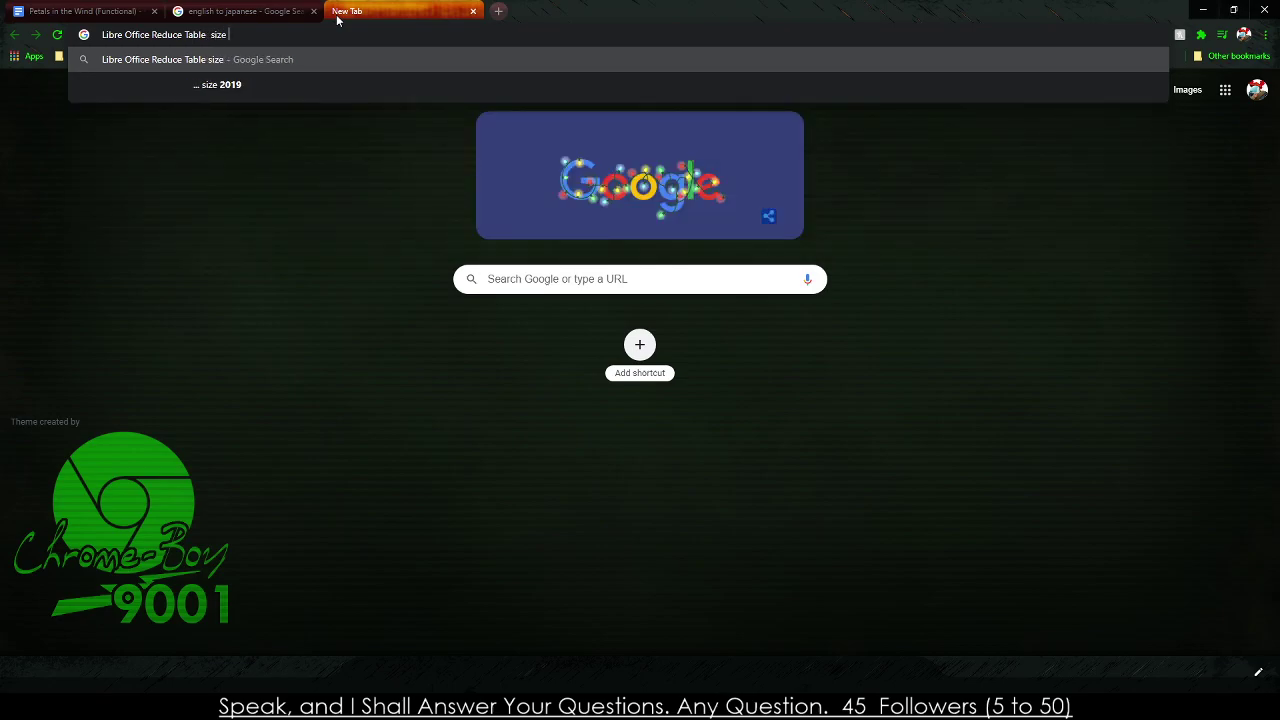
key("Return")
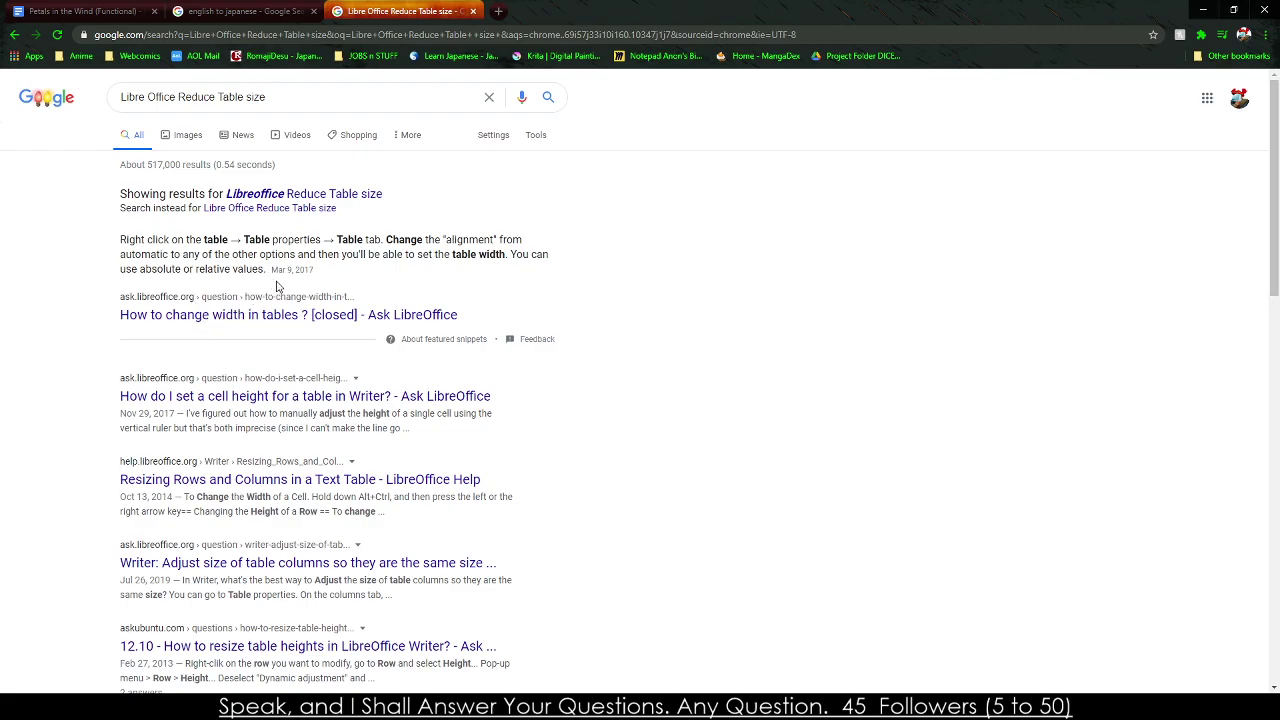
Open the Ask LibreOffice question on setting a cell height for a Writer table and read its answers.
left_click(281, 400)
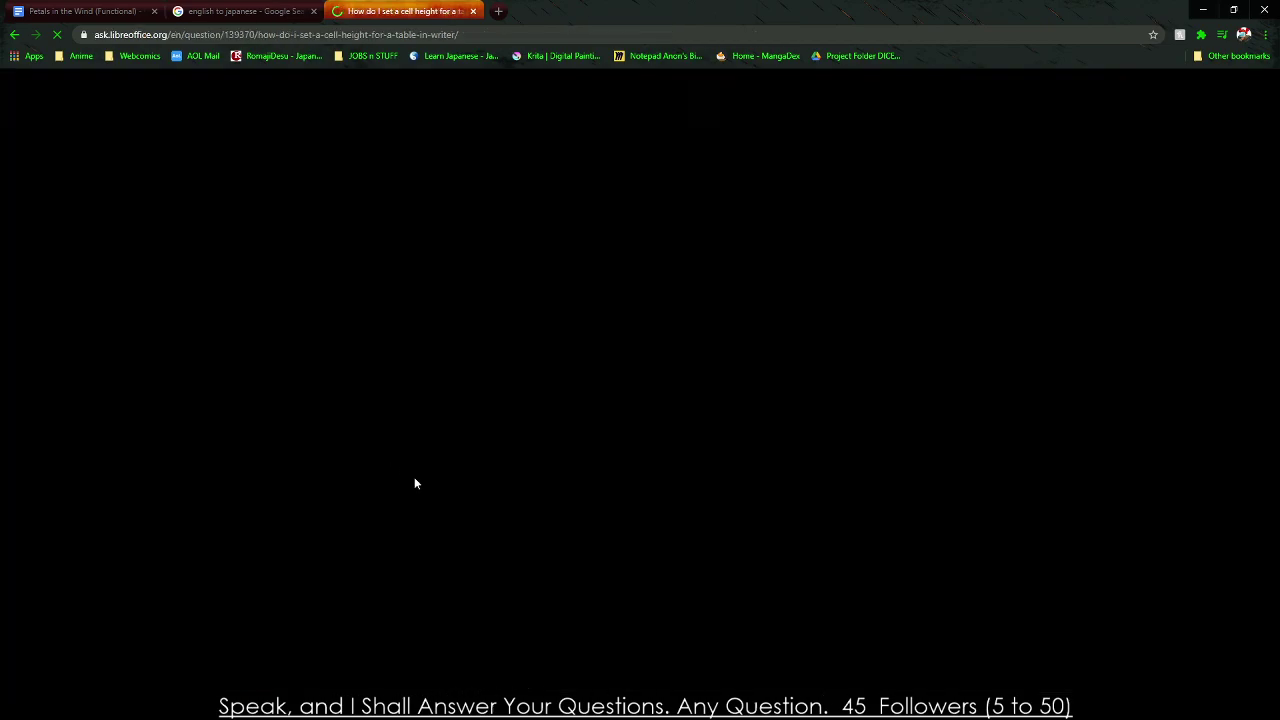
scroll(391, 457, "down", 3)
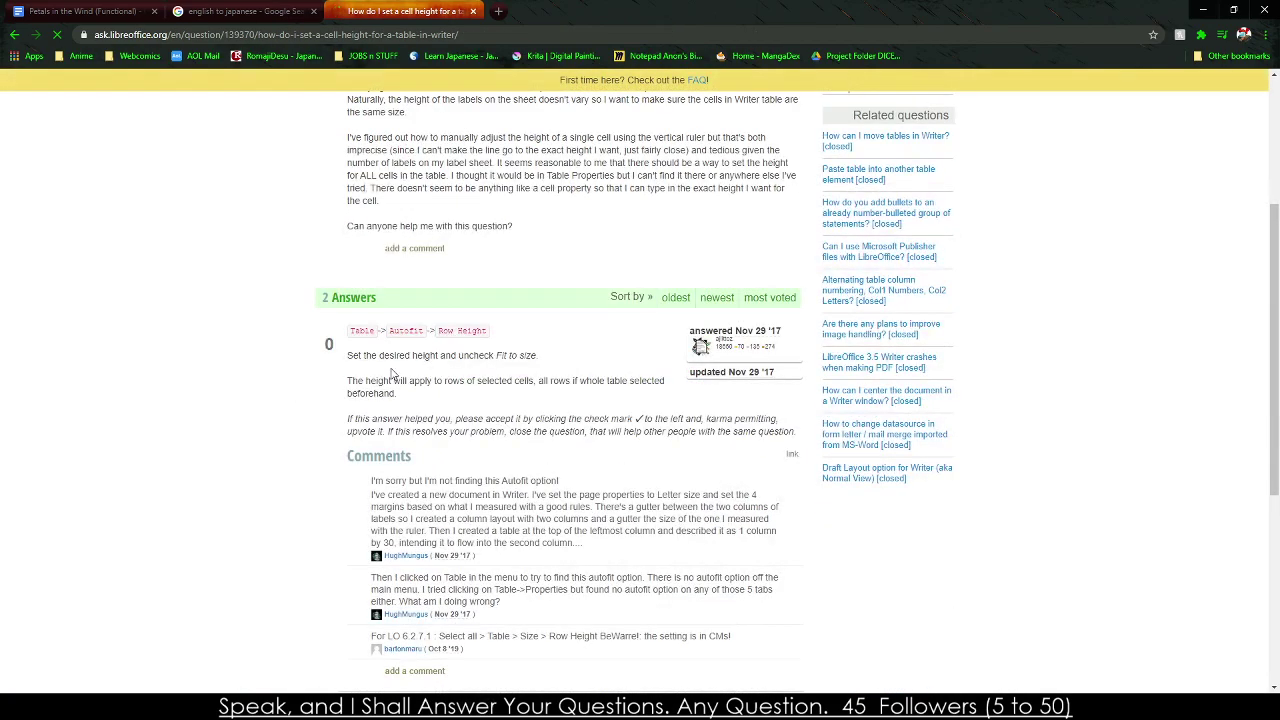
Read the full question and the row-height answers on the Ask LibreOffice page about setting a table's cell height.
scroll(391, 367, "up", 3)
triple_click(410, 290)
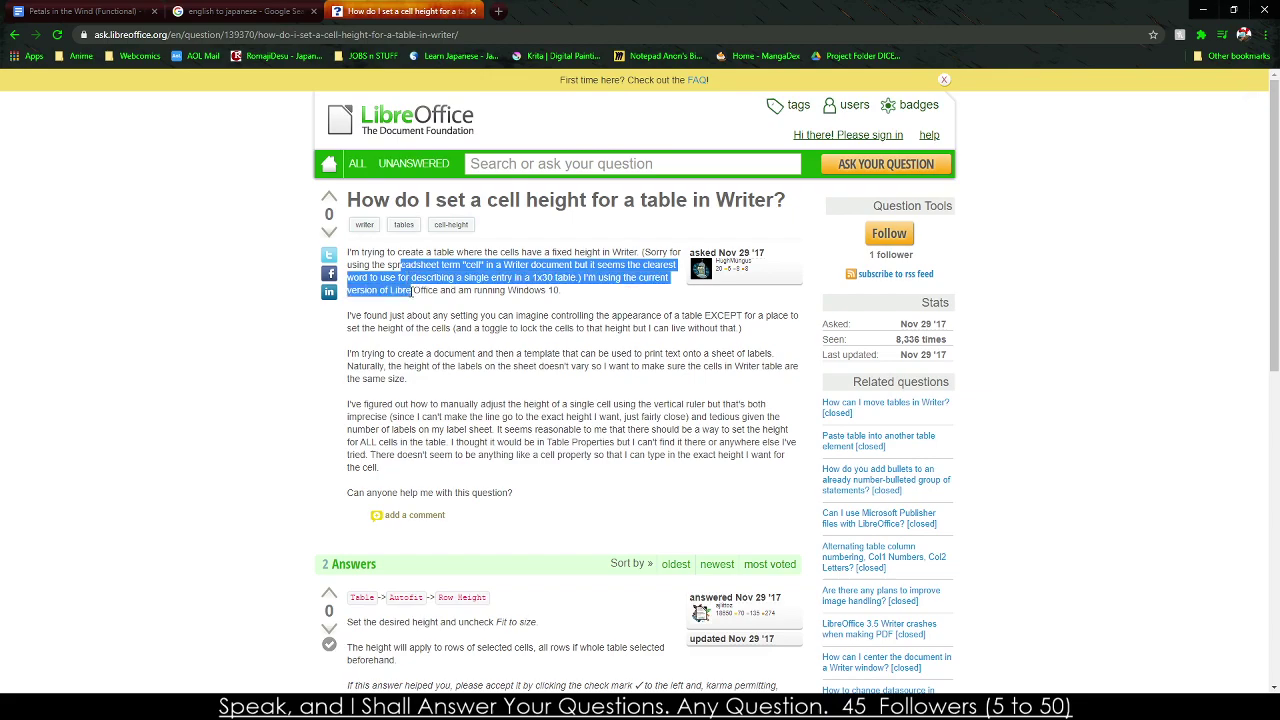
left_click(410, 290)
left_click_drag(410, 290, 410, 256)
left_click(410, 267)
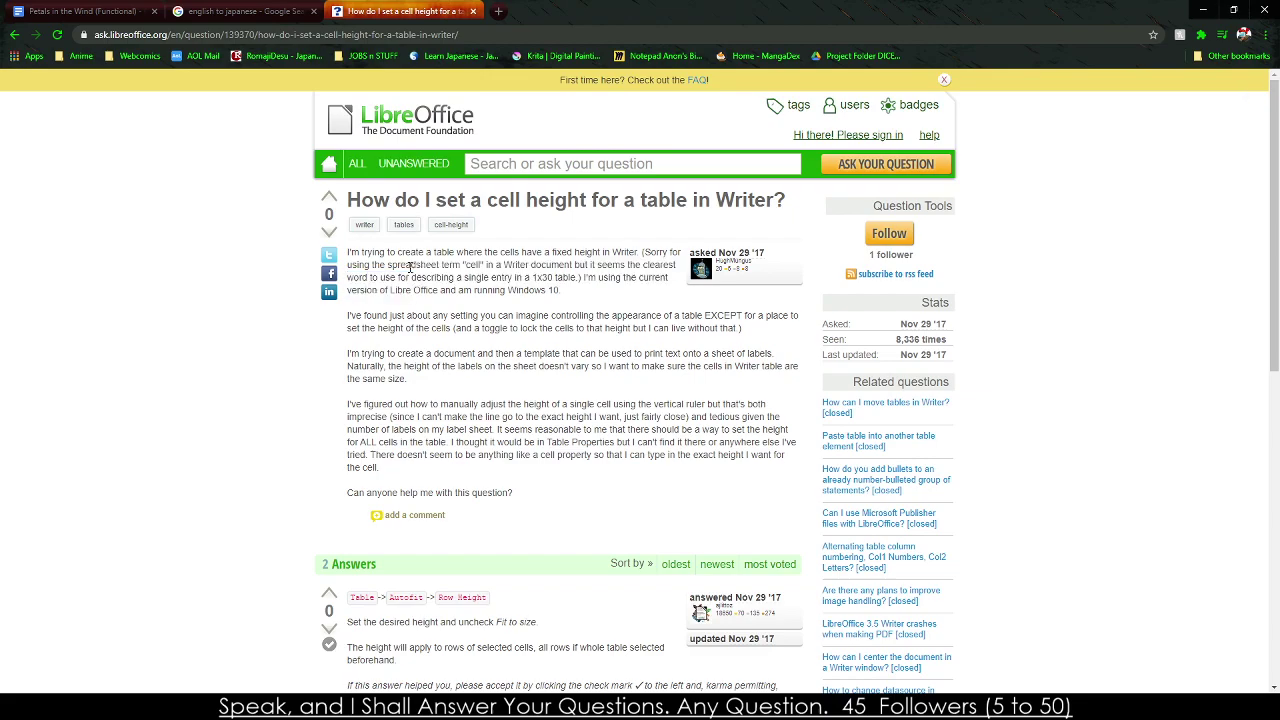
left_click_drag(417, 315, 433, 340)
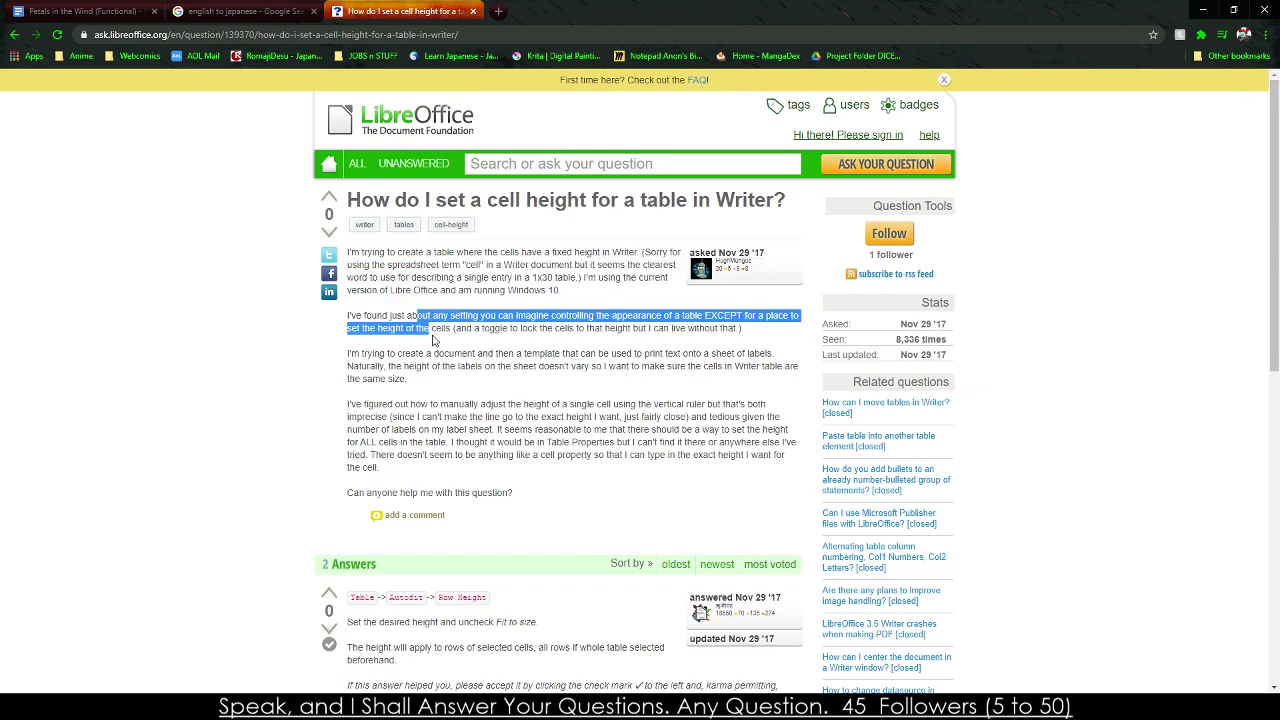
left_click(446, 357)
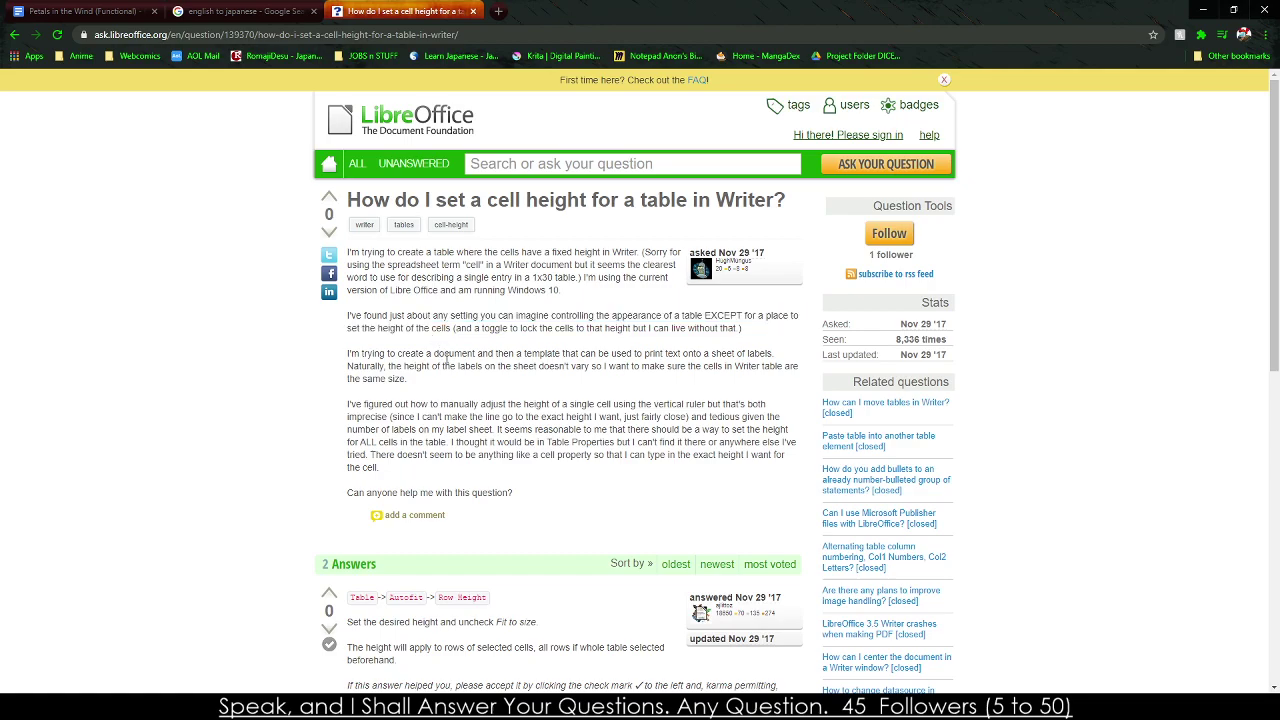
triple_click(389, 315)
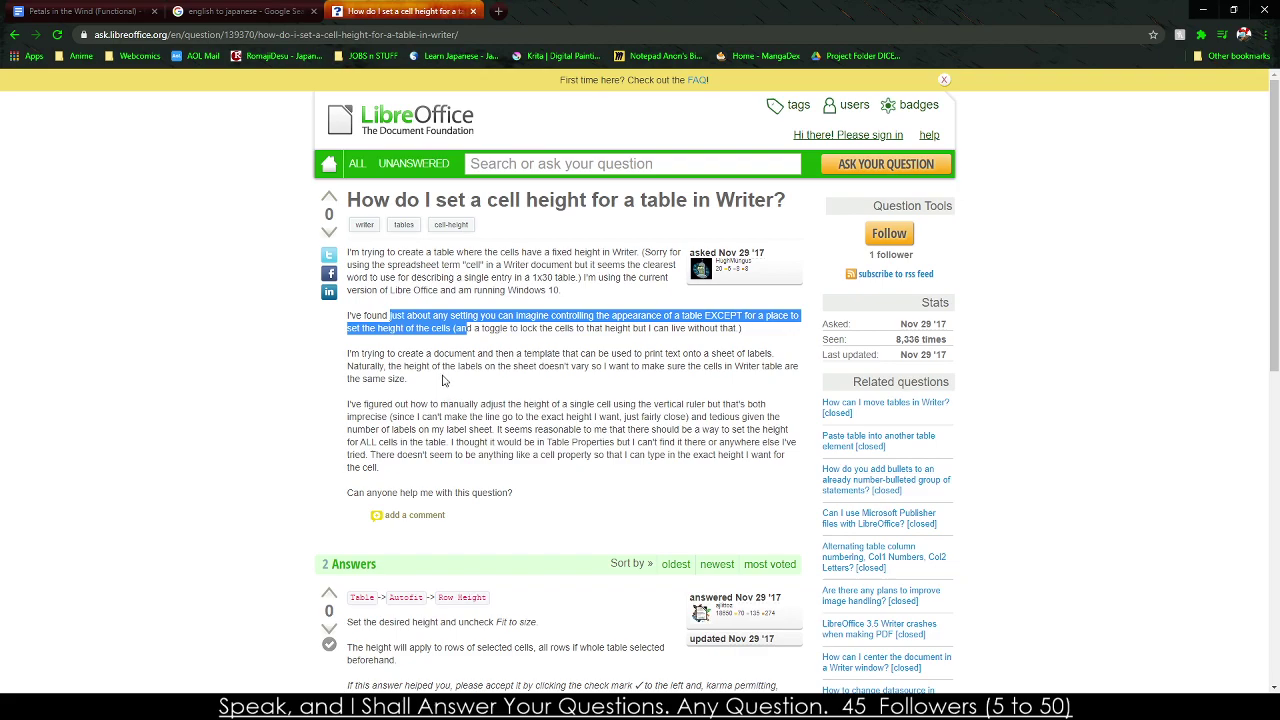
left_click(446, 381)
scroll(436, 387, "down", 3)
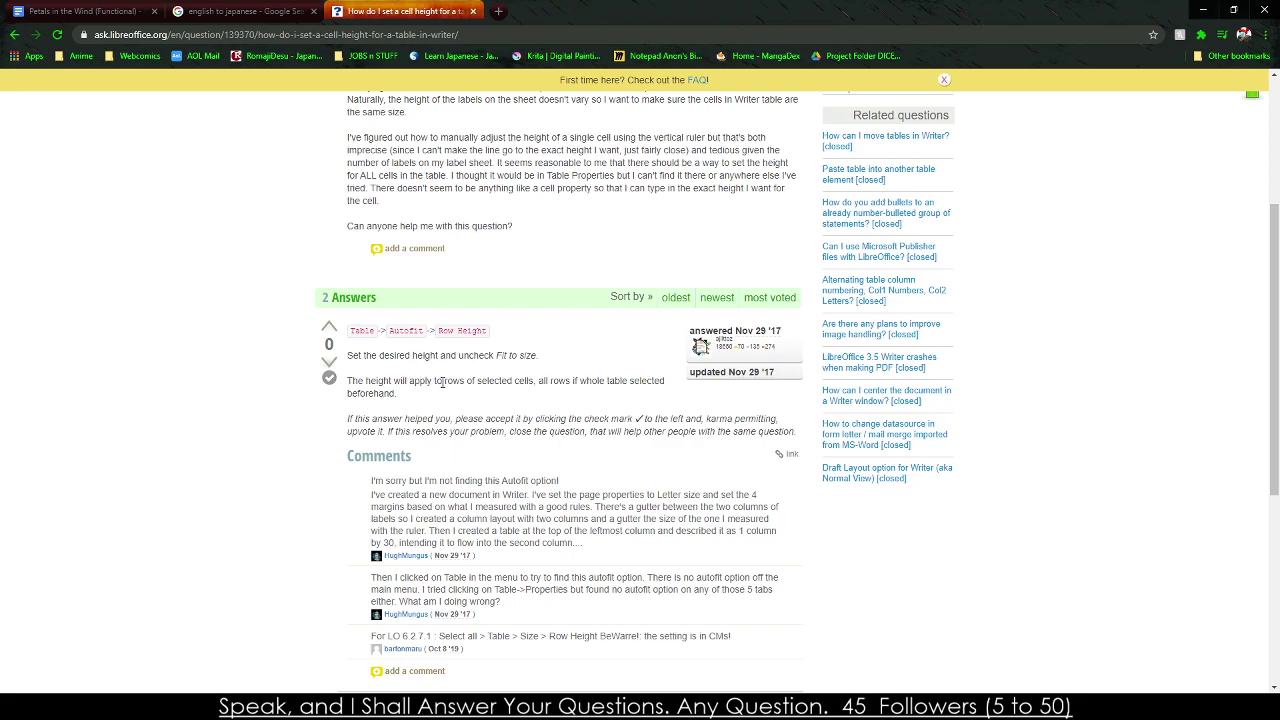
Switch back to the booklet in LibreOffice Draw and enter 16 in the table's second header cell.
key("alt+Tab")
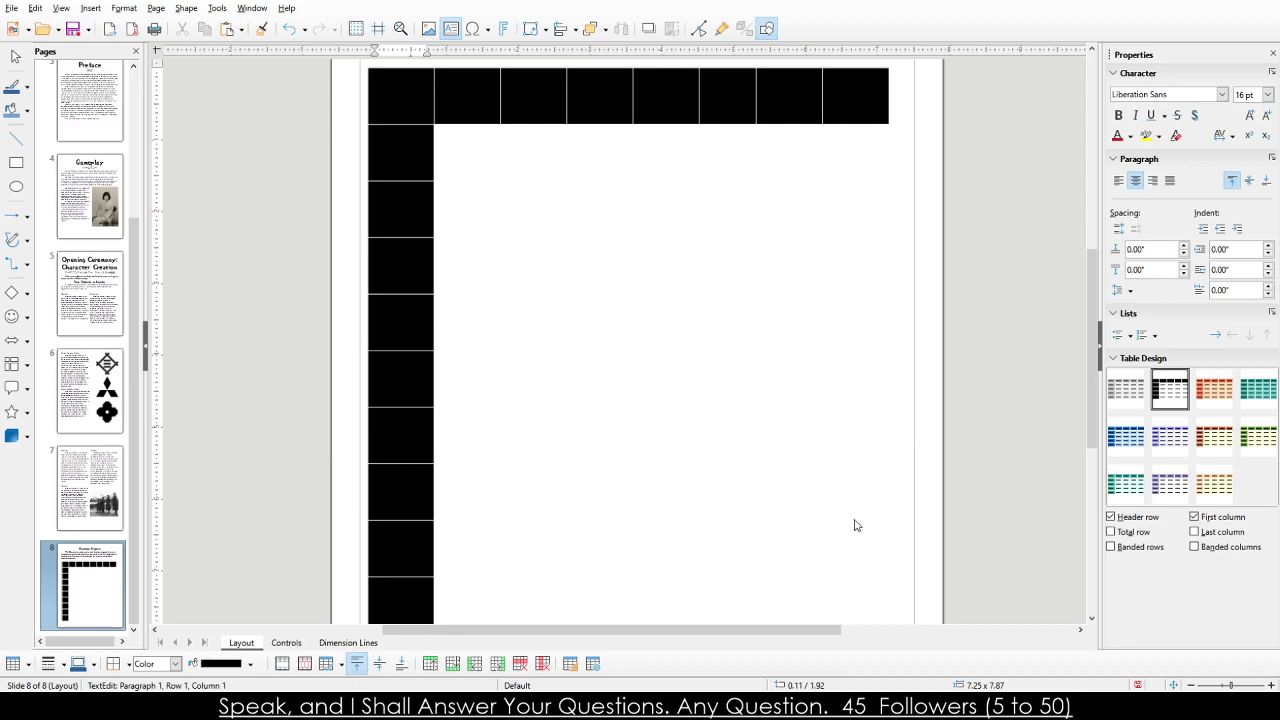
scroll(451, 187, "up", 1)
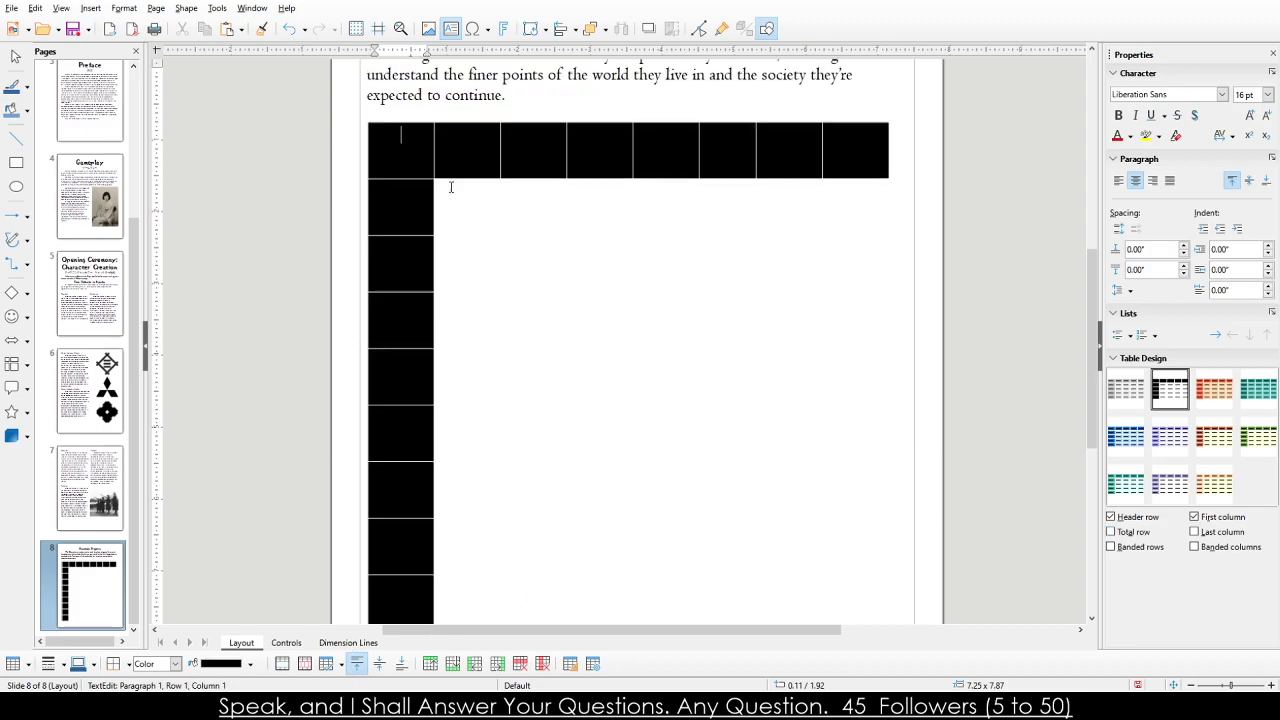
scroll(451, 187, "up", 1)
left_click(460, 192)
type("16")
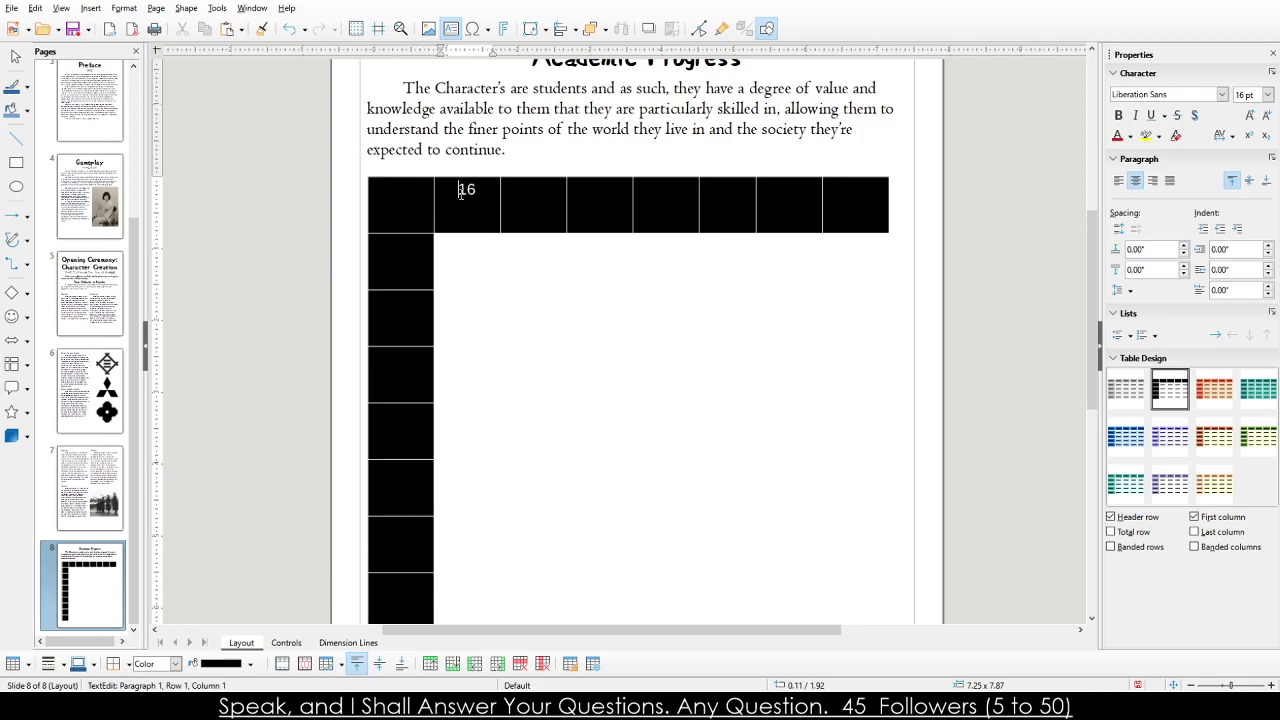
left_click(506, 197)
double_click(476, 192)
type("14")
Select all cells of the table and apply the grey table design.
left_click(412, 195)
left_click_drag(410, 195, 824, 446)
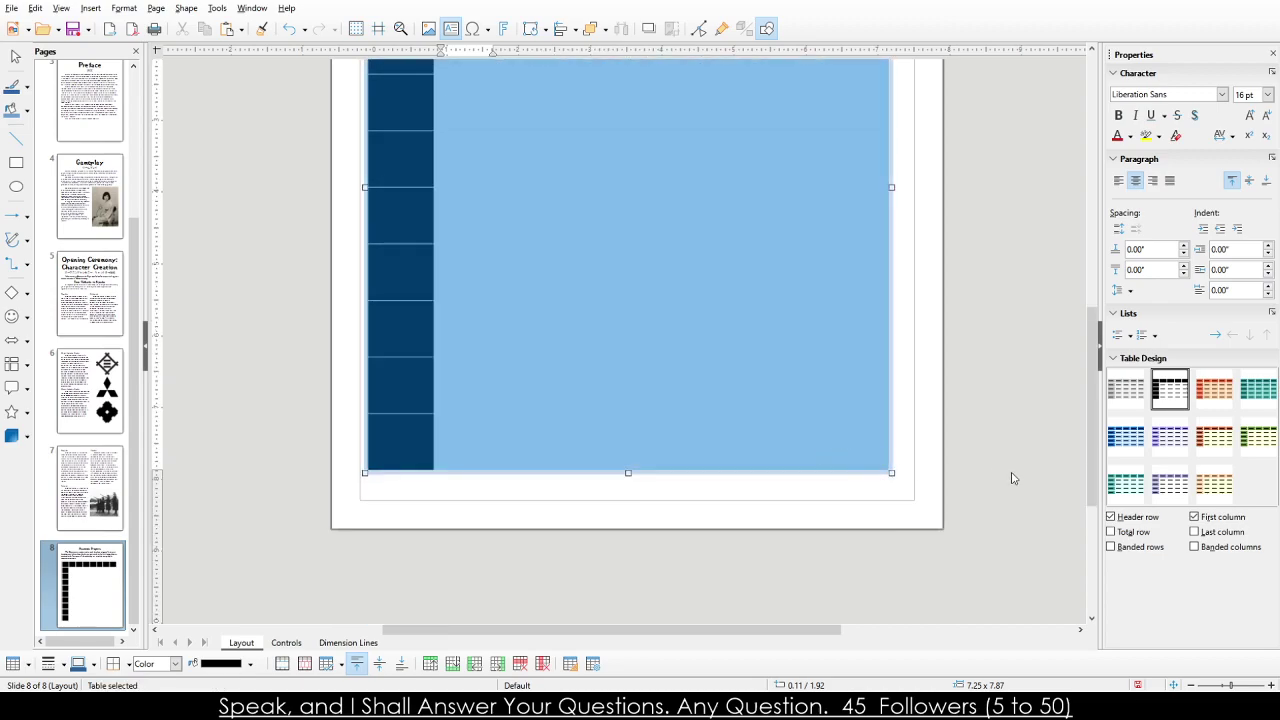
left_click(1124, 400)
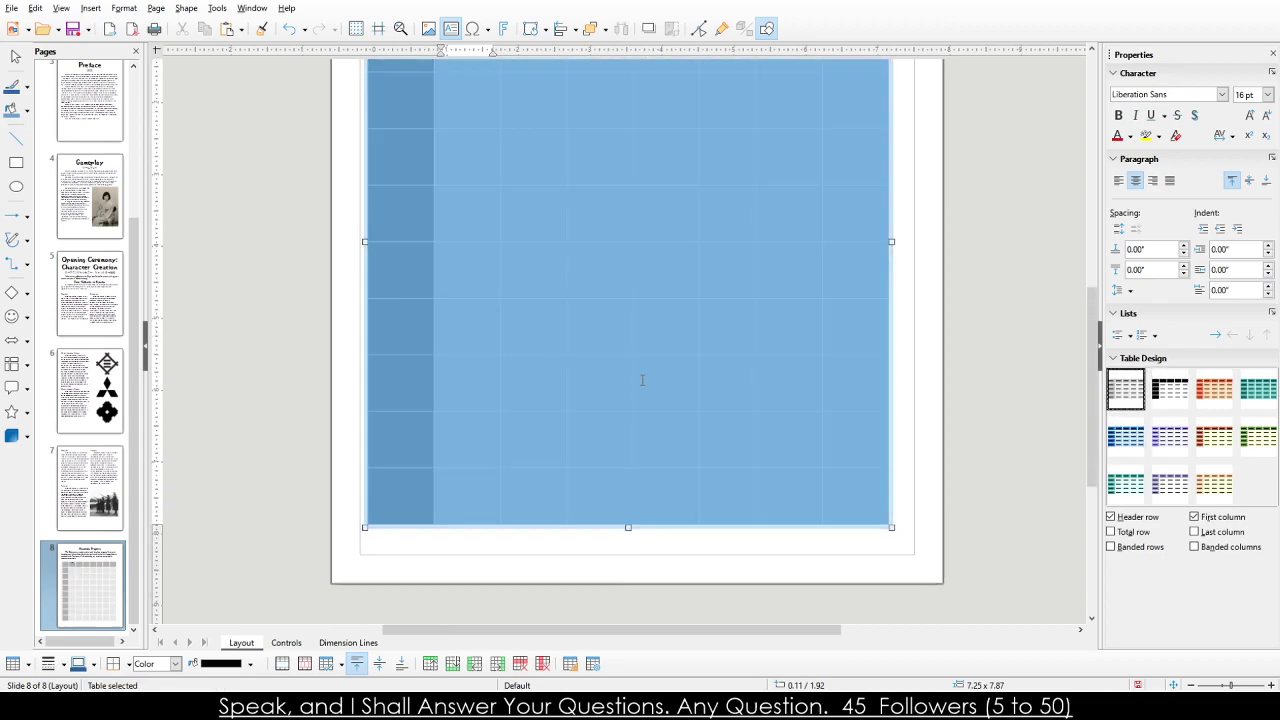
scroll(669, 397, "up", 3)
left_click(563, 351)
Replace the 16 in the second header cell with "Royalty".
left_click(459, 149)
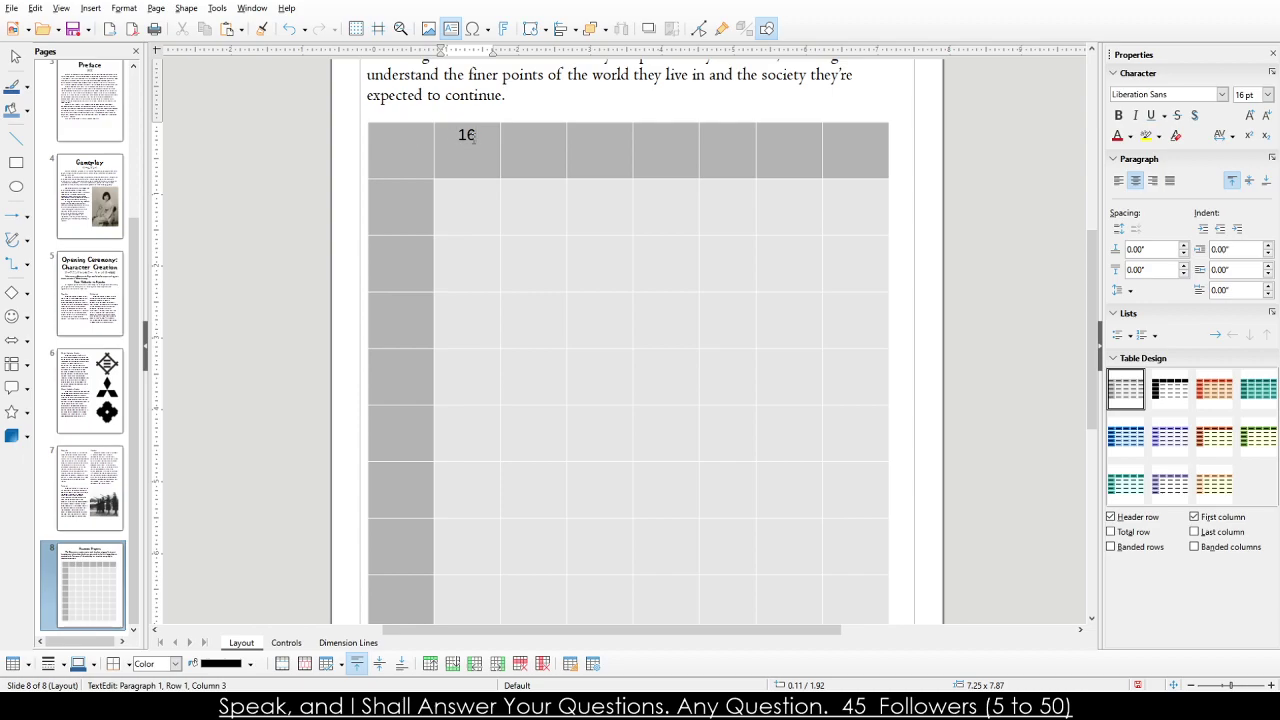
double_click(467, 137)
key("Delete")
type("Royalty Aristocrat Major Family Minor Family Bumpkin Servant Teacher")
key("ctrl+z")
type("Royalty")
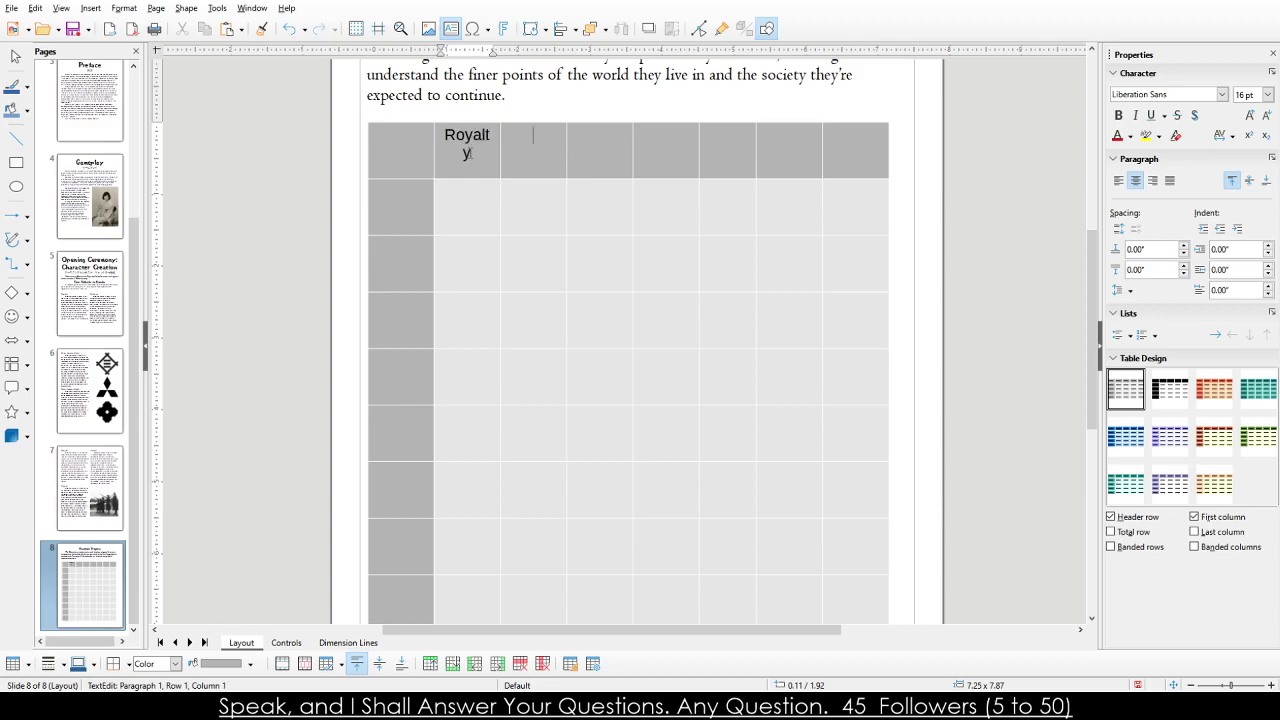
Enter "Aristocrat" in the third header cell, correcting its spelling.
type("Arisst")
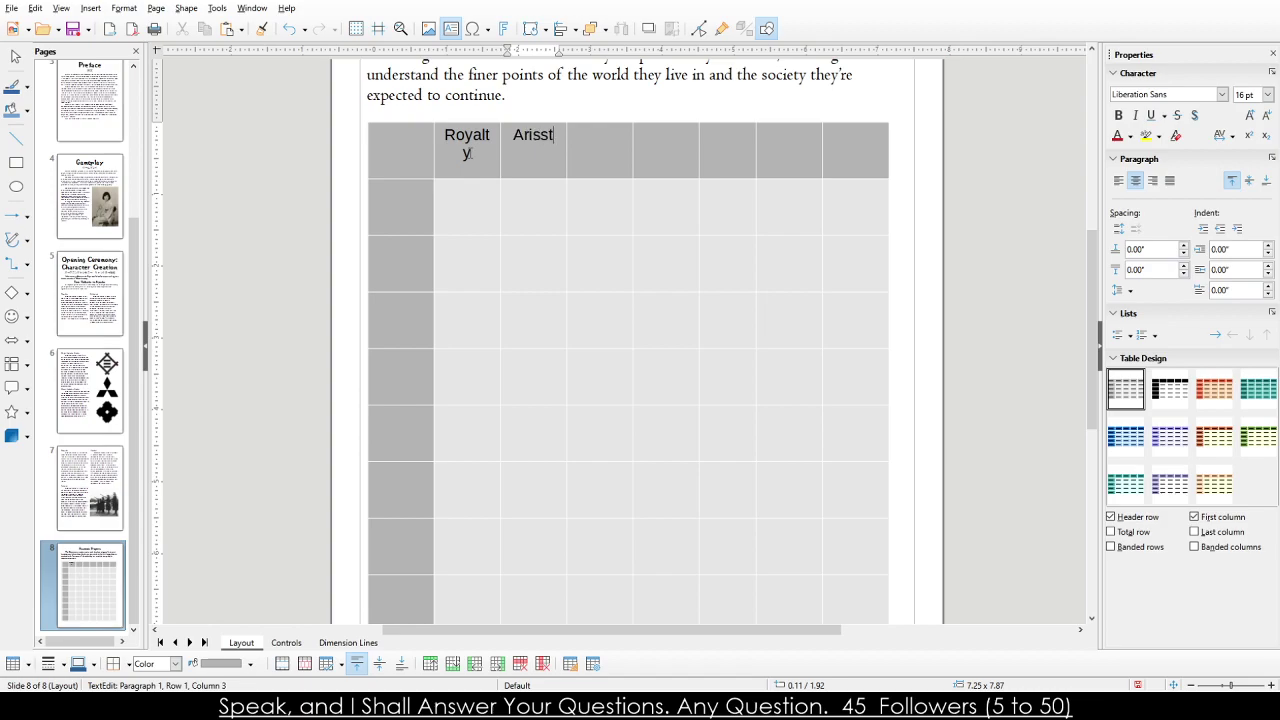
key("BackSpace")
key("BackSpace")
type("itocrat")
key("Tab")
left_click(467, 153)
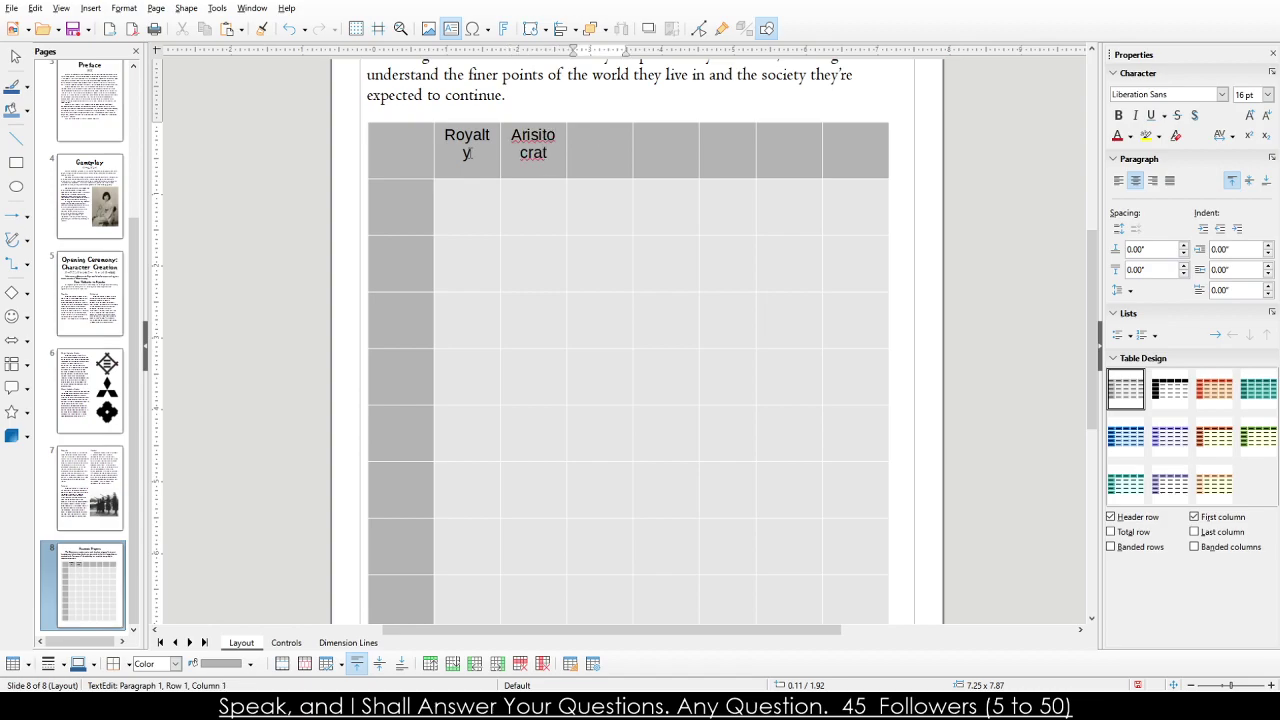
double_click(533, 140)
key("Right")
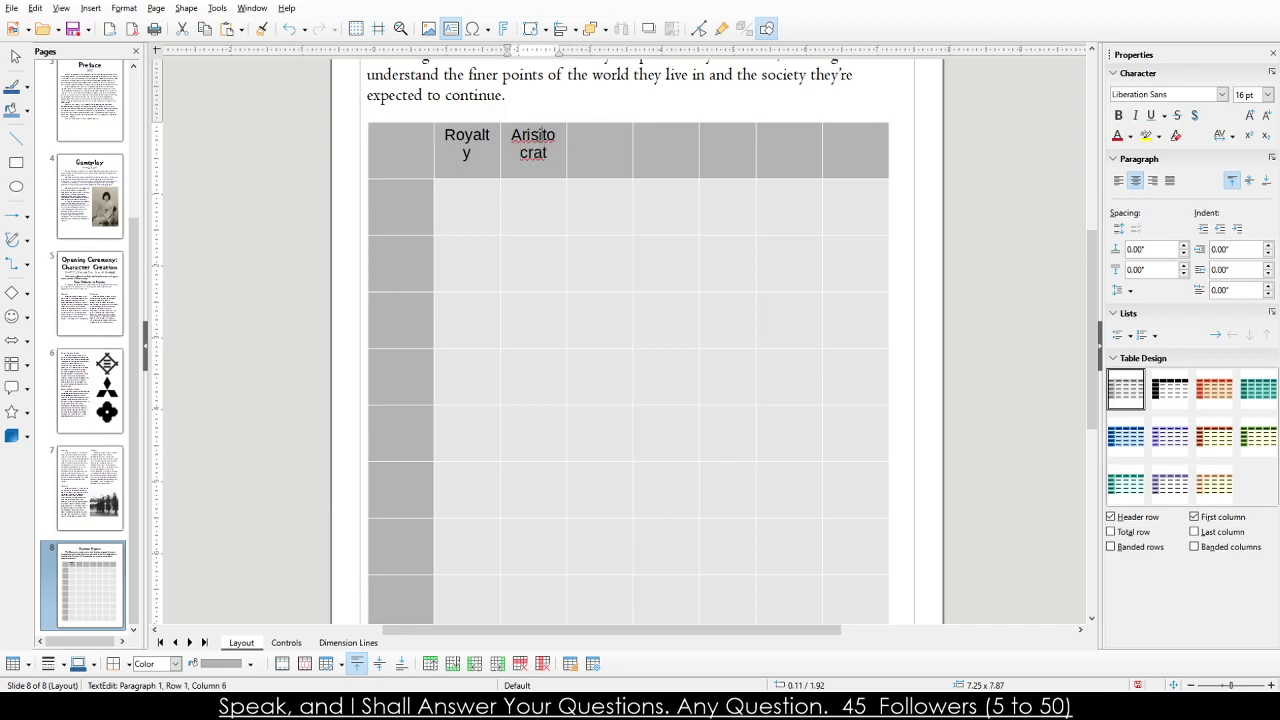
double_click(541, 133)
type("Aristocrat")
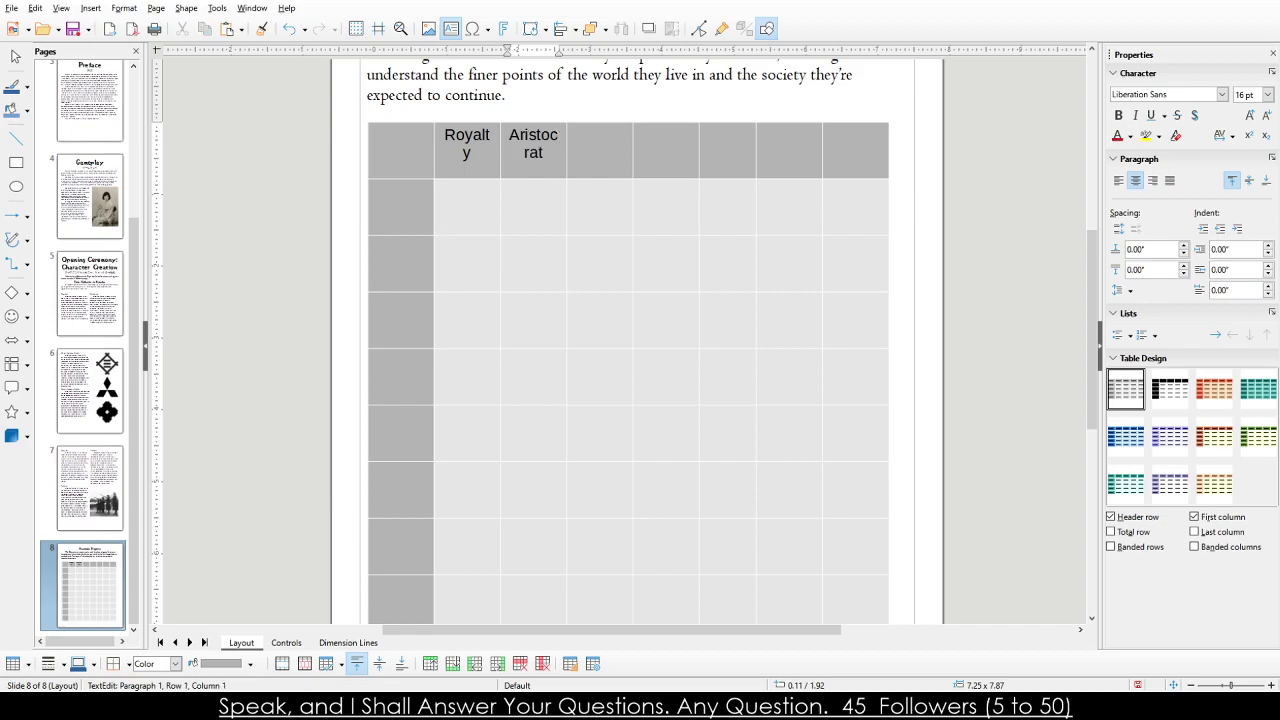
Enter "Major Family" and "Minor Family" in the fourth and fifth header cells.
left_click(599, 150)
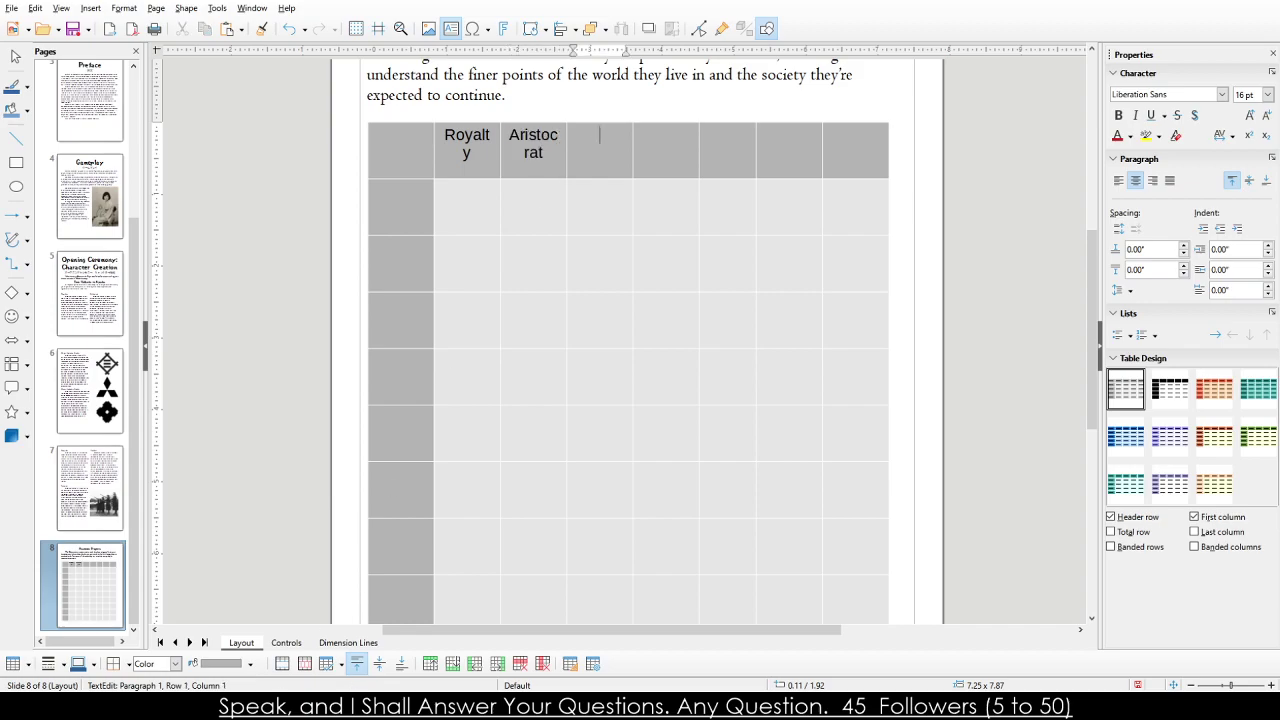
type("Major fA")
key("BackSpace")
key("BackSpace")
type("Family")
key("Tab")
type("Minor Fami")
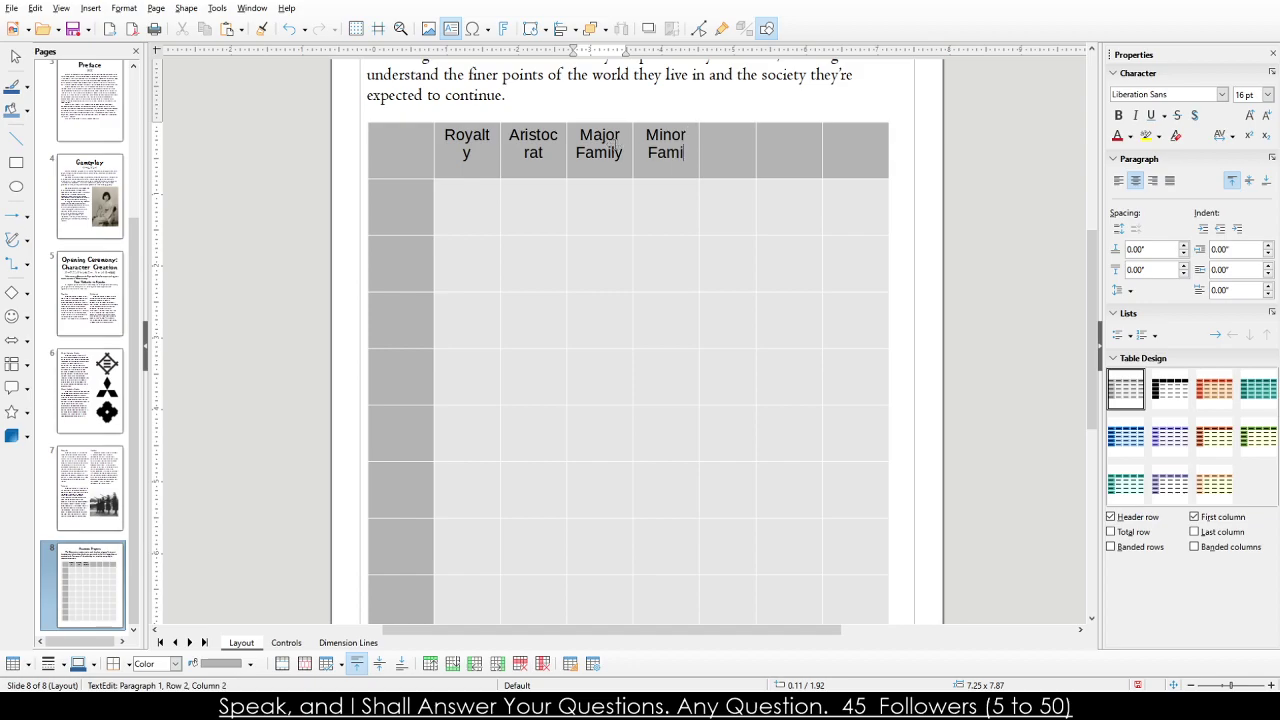
type("ly")
key("Tab")
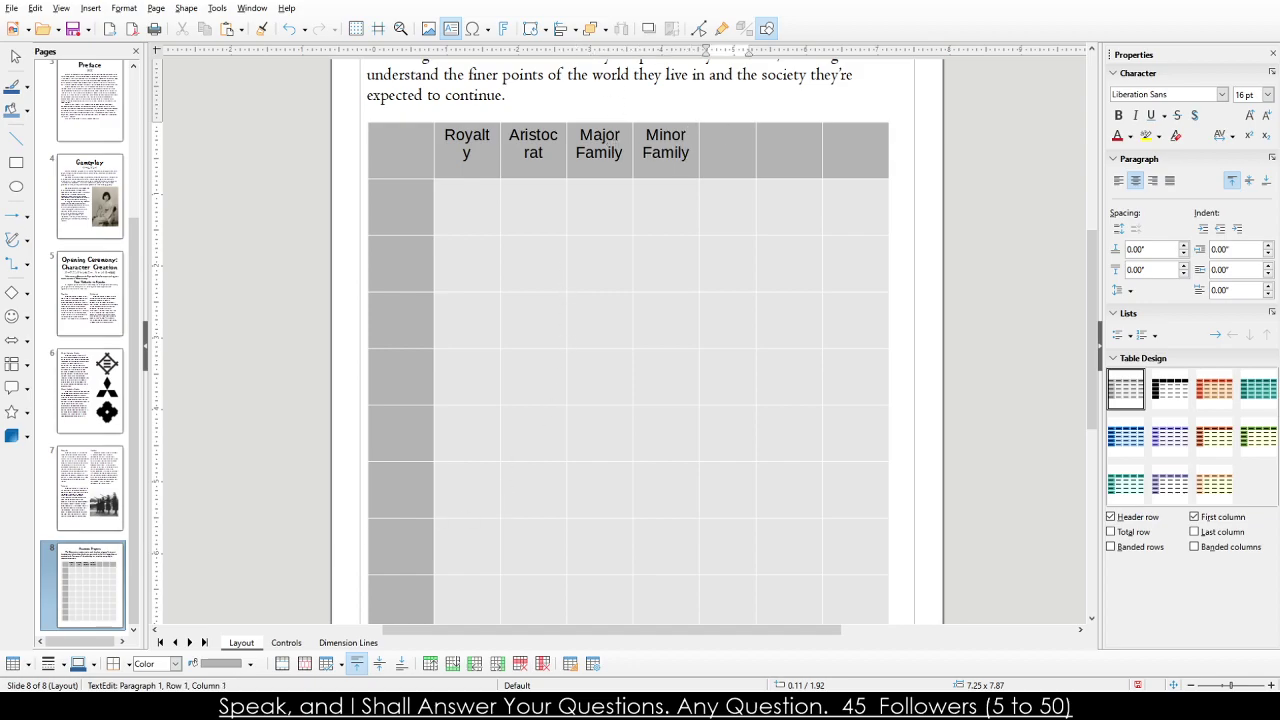
Fill the last three header cells with "Bumpkin", "Servant" and "Teacher".
type("Bumpkin")
key("Tab")
type("Ser")
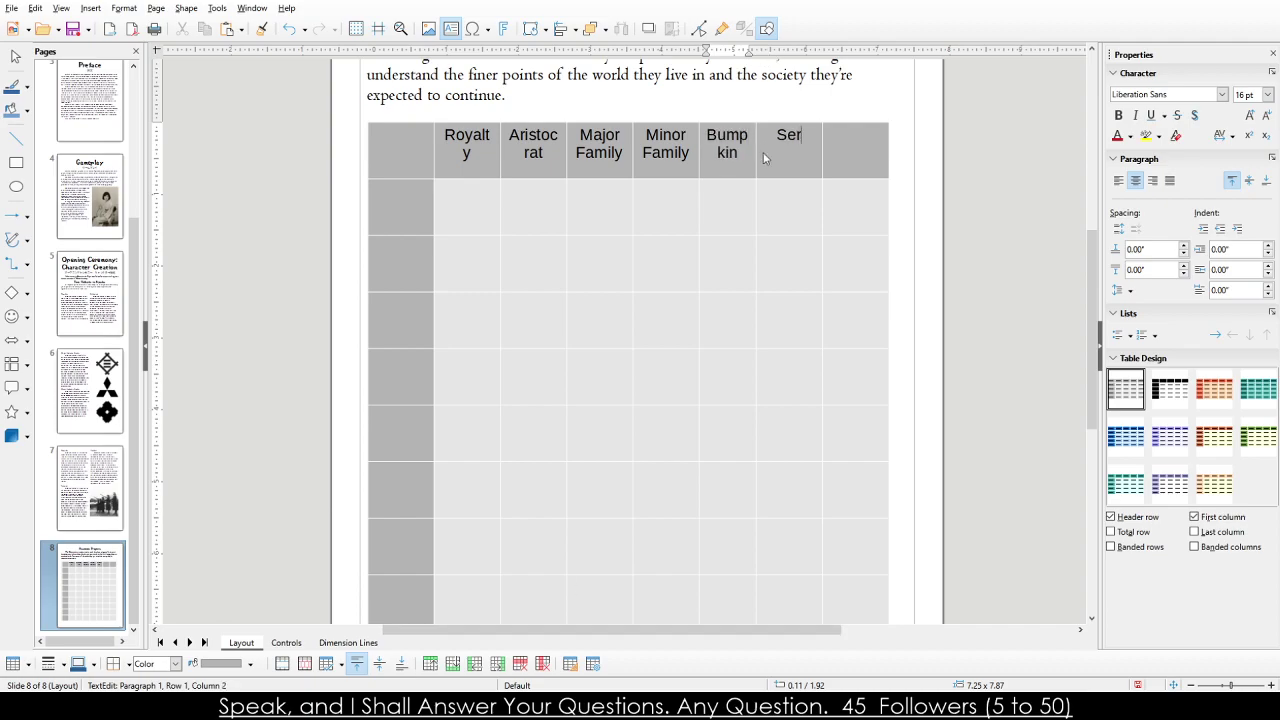
type("vanTeacher")
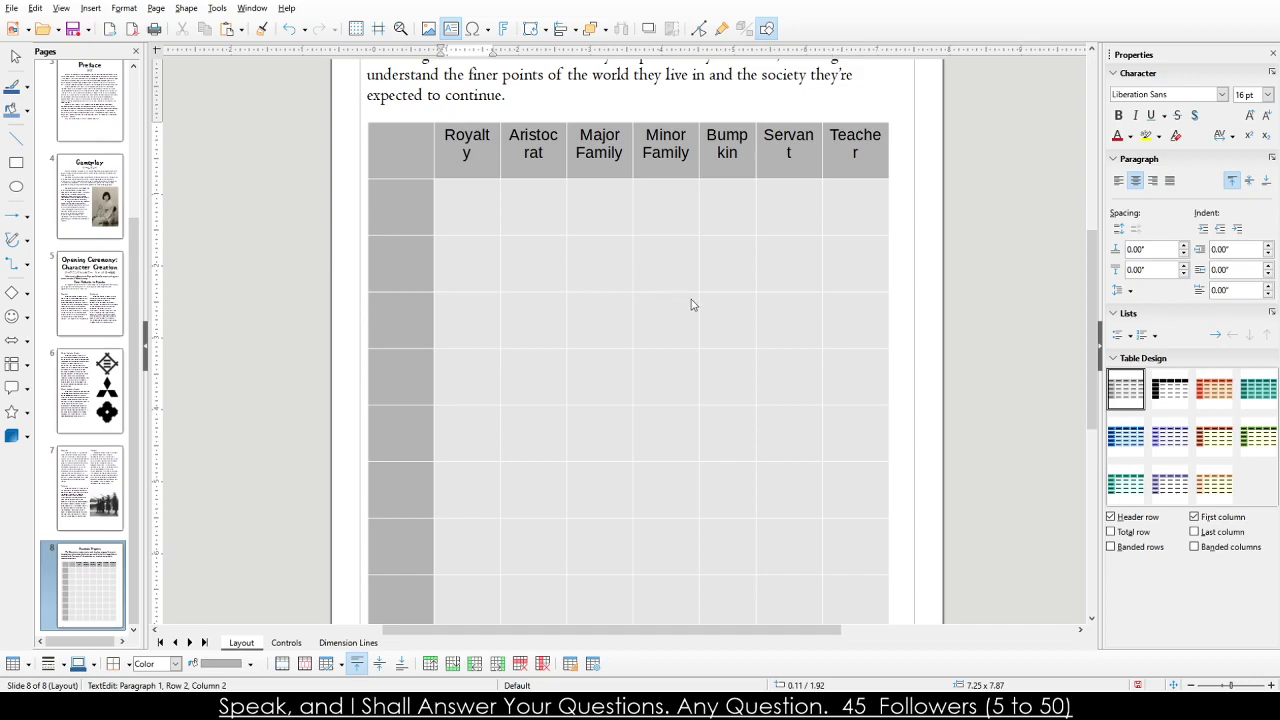
left_click(509, 164)
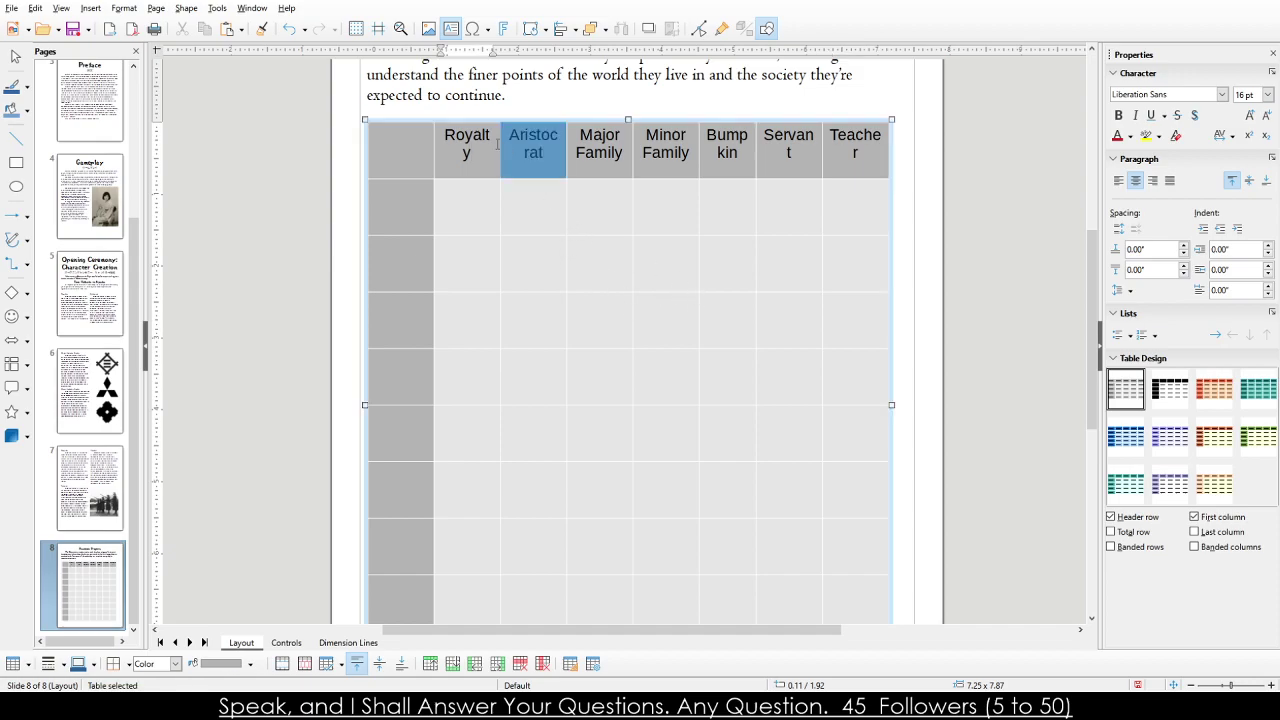
left_click(492, 142)
key("Escape")
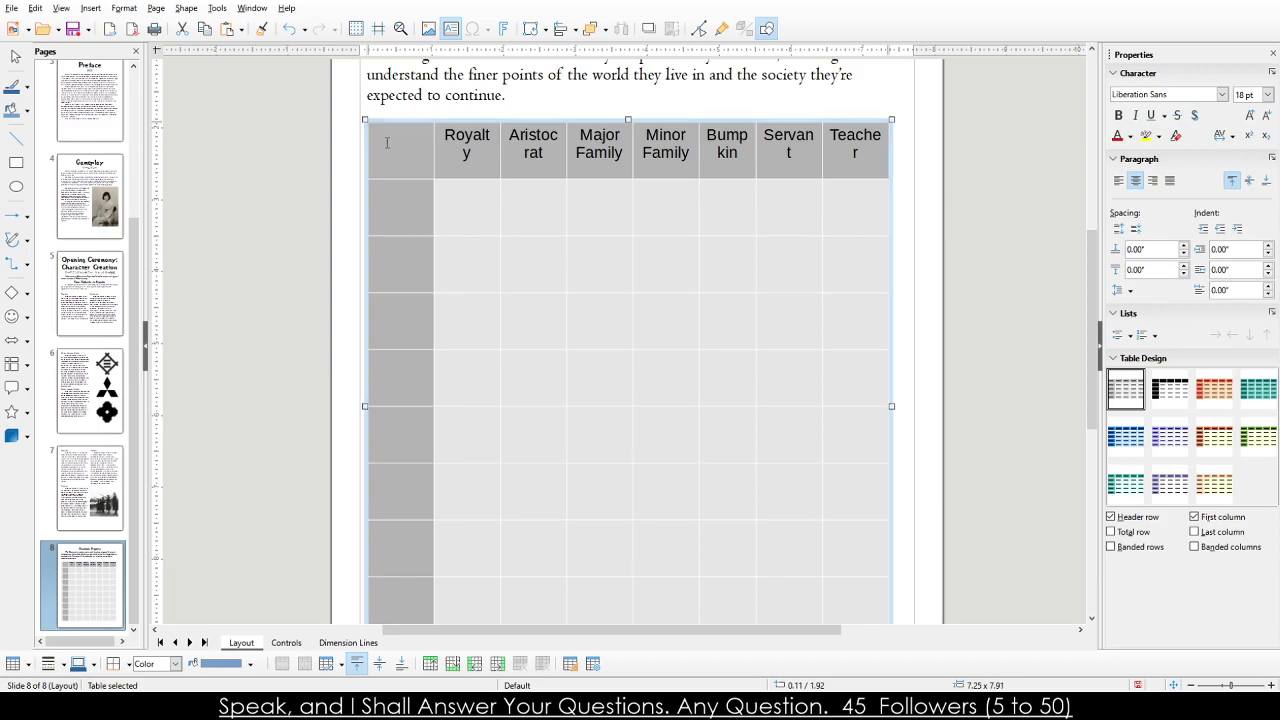
key("F2")
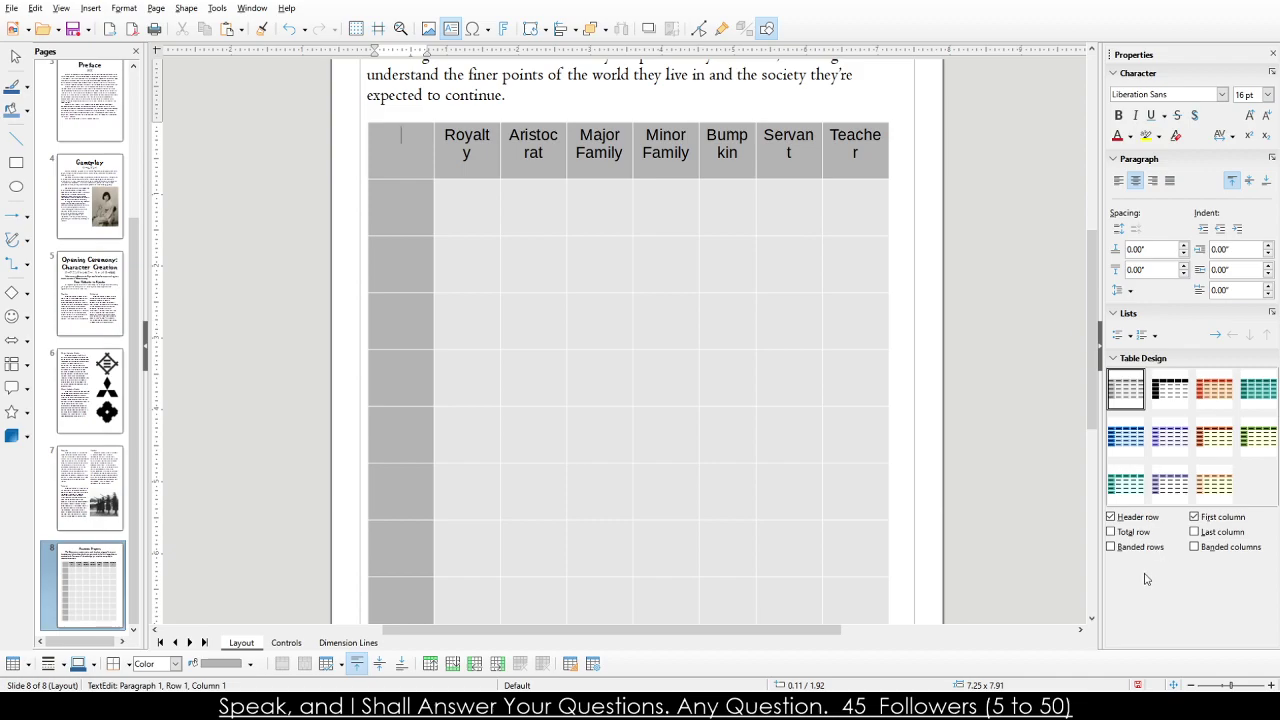
left_click(477, 151)
left_click_drag(499, 142, 505, 146)
left_click(462, 150)
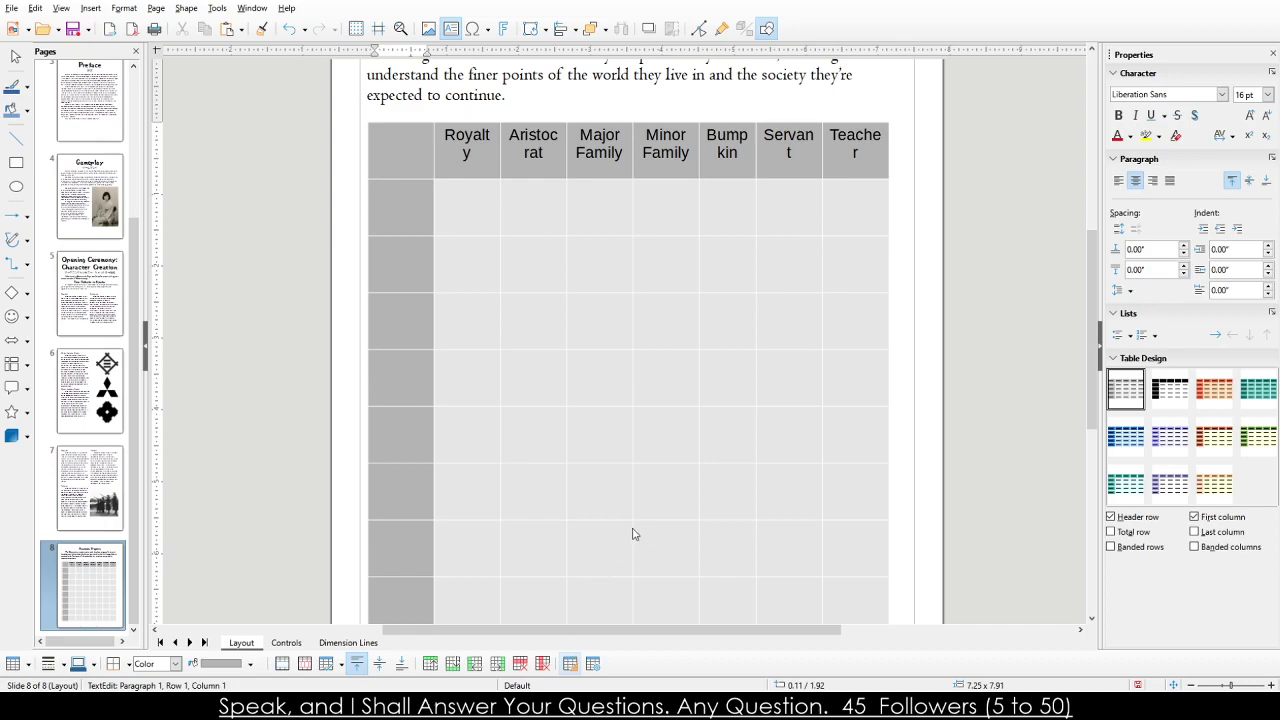
Select the whole table, compare bottom and centre vertical alignment, and center the cell text vertically.
left_click(568, 663)
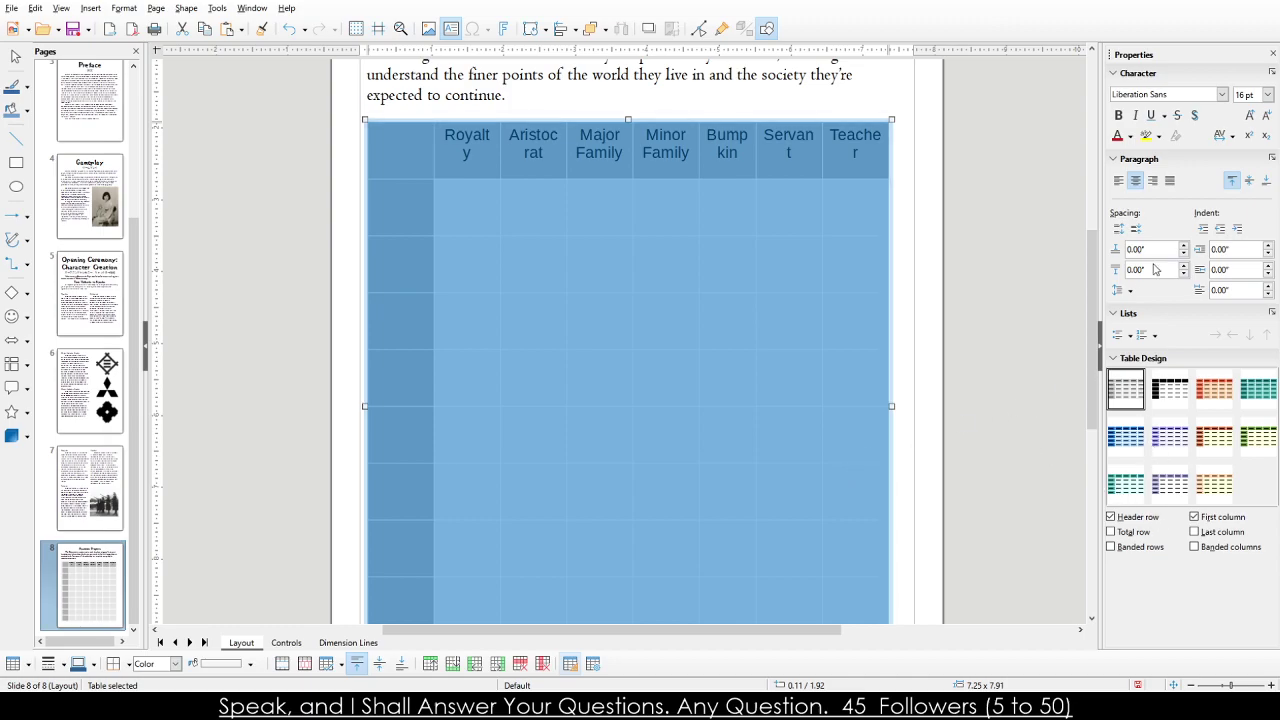
left_click(1248, 181)
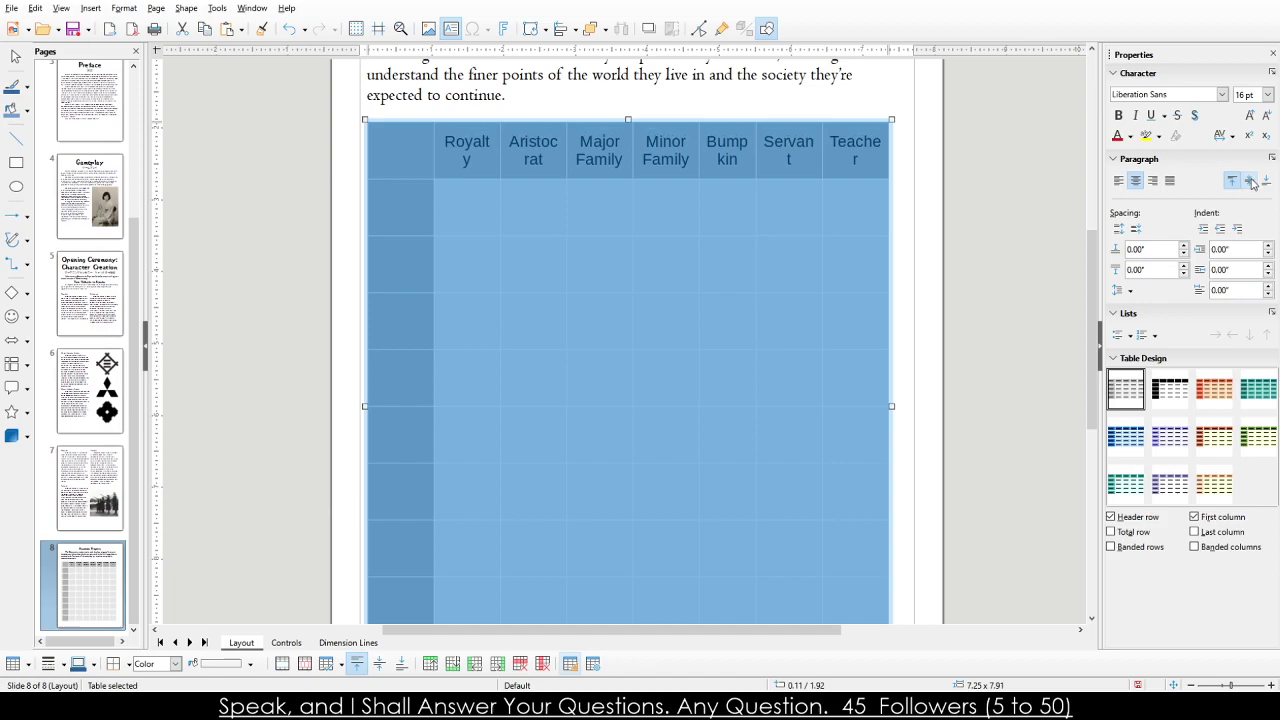
left_click(1265, 181)
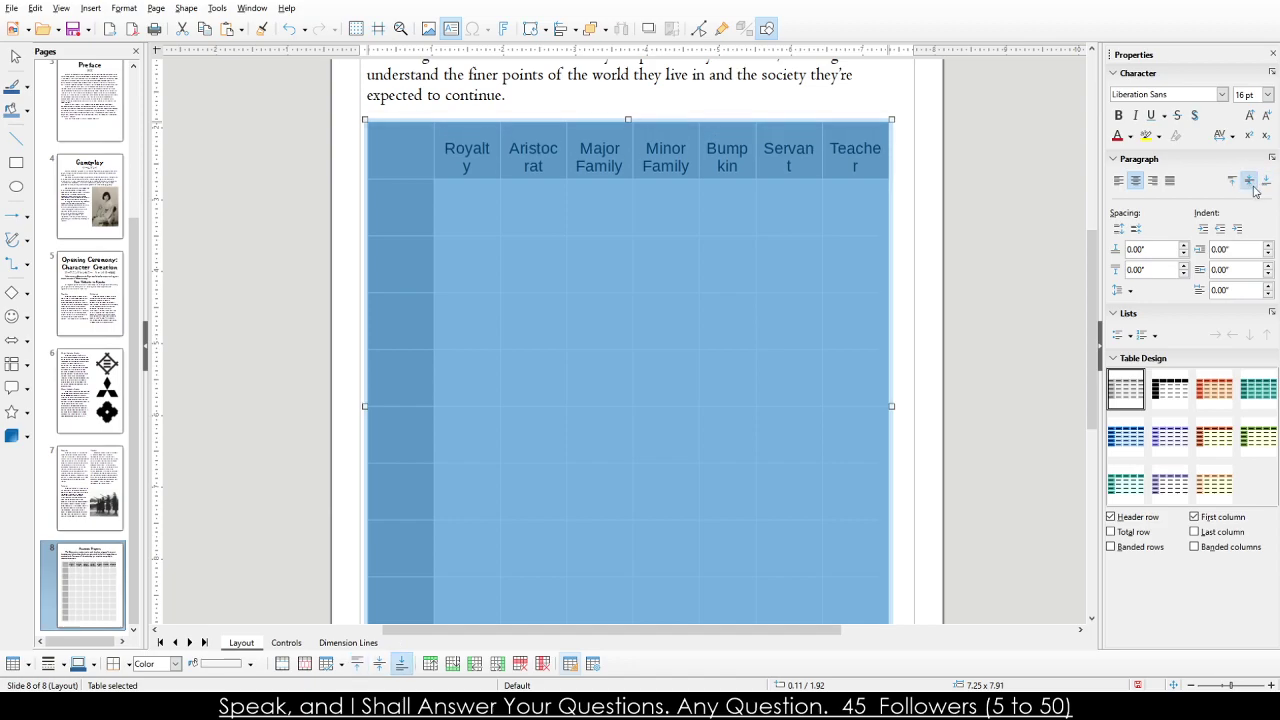
left_click(1248, 181)
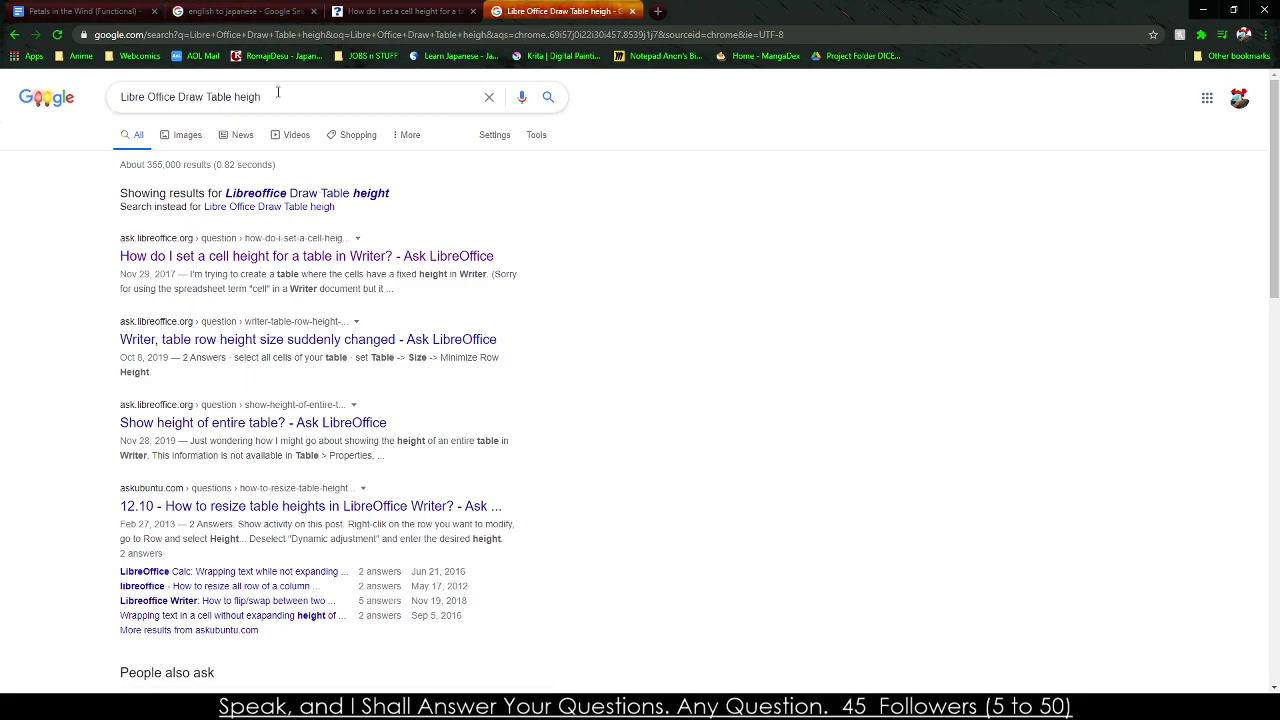
Correct the Google query in the browser to "Libre Office Draw Table height" and run the search again.
left_click(336, 96)
type("t")
key("Return")
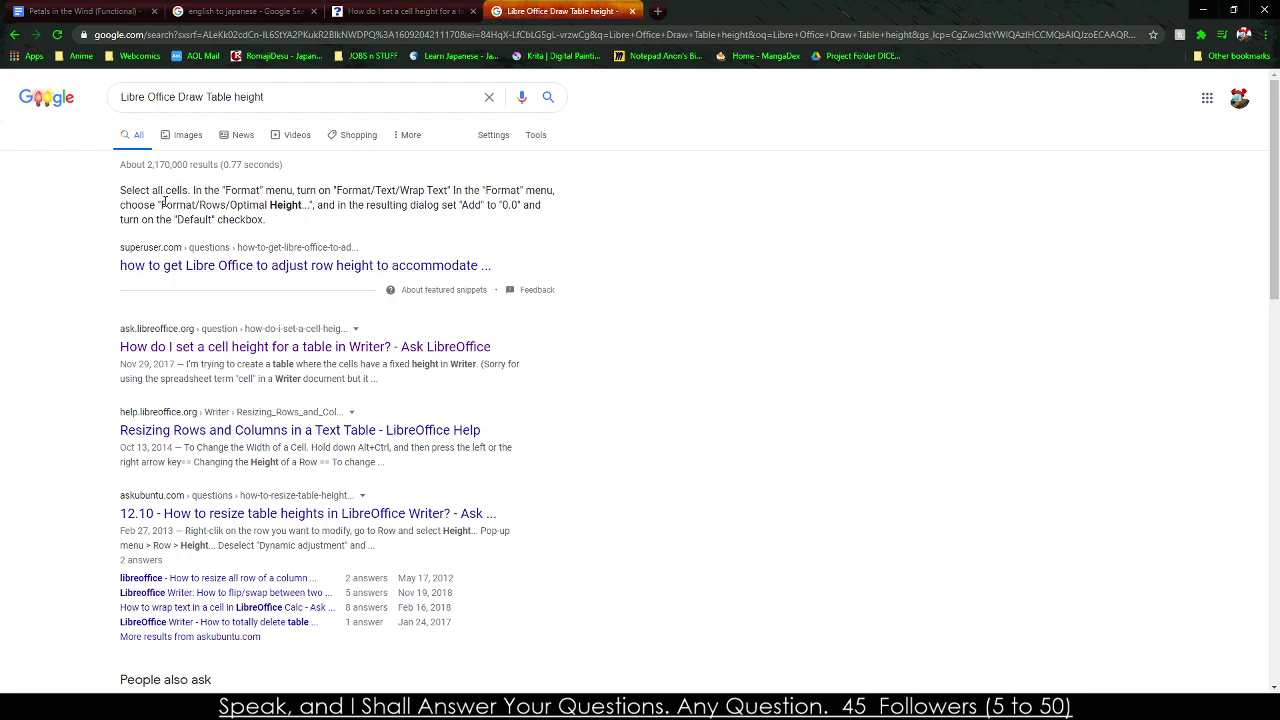
Open the Super User question on getting LibreOffice to adjust row height to text entry and read its answers.
left_click(273, 270)
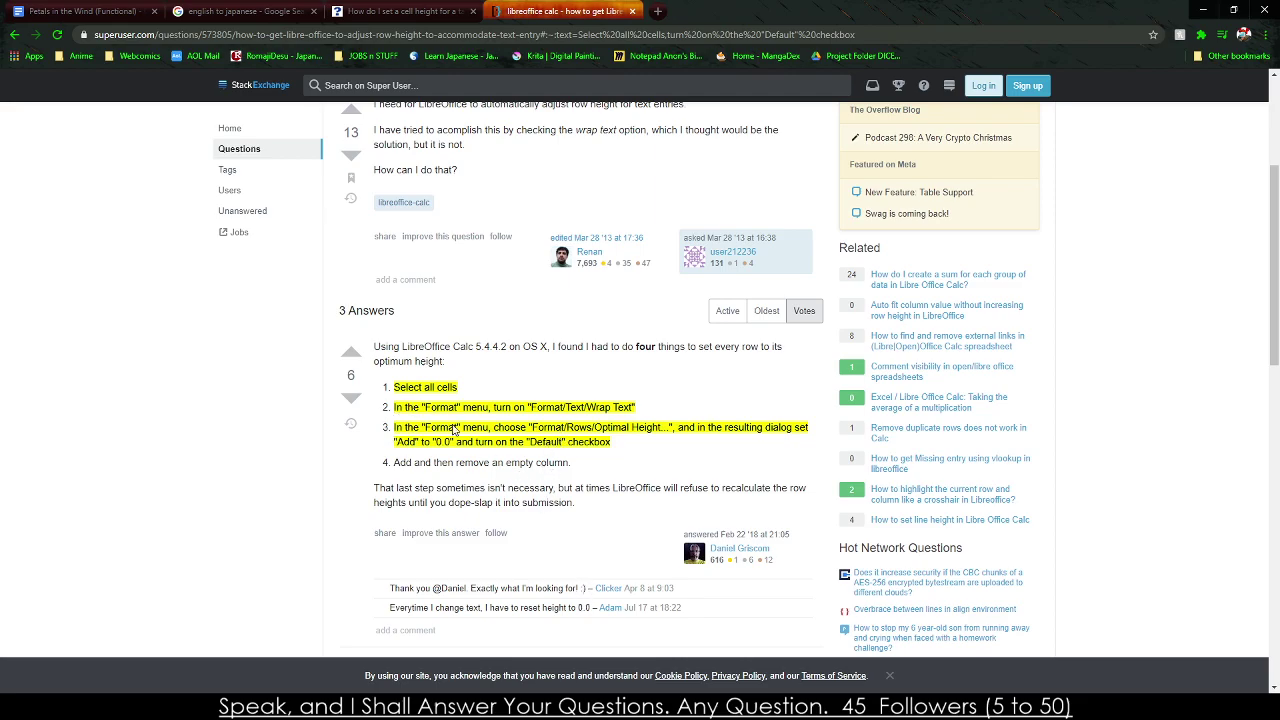
left_click_drag(383, 349, 491, 366)
left_click(491, 365)
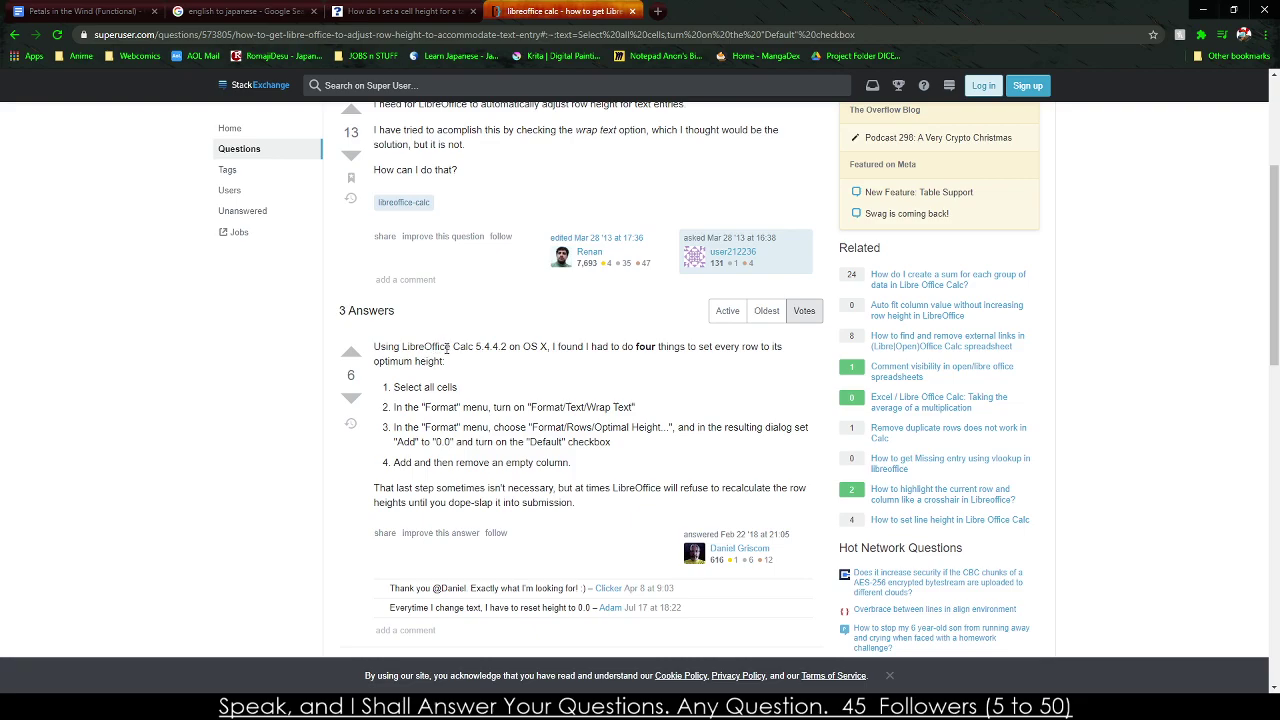
left_click_drag(436, 347, 490, 348)
scroll(492, 362, "down", 3)
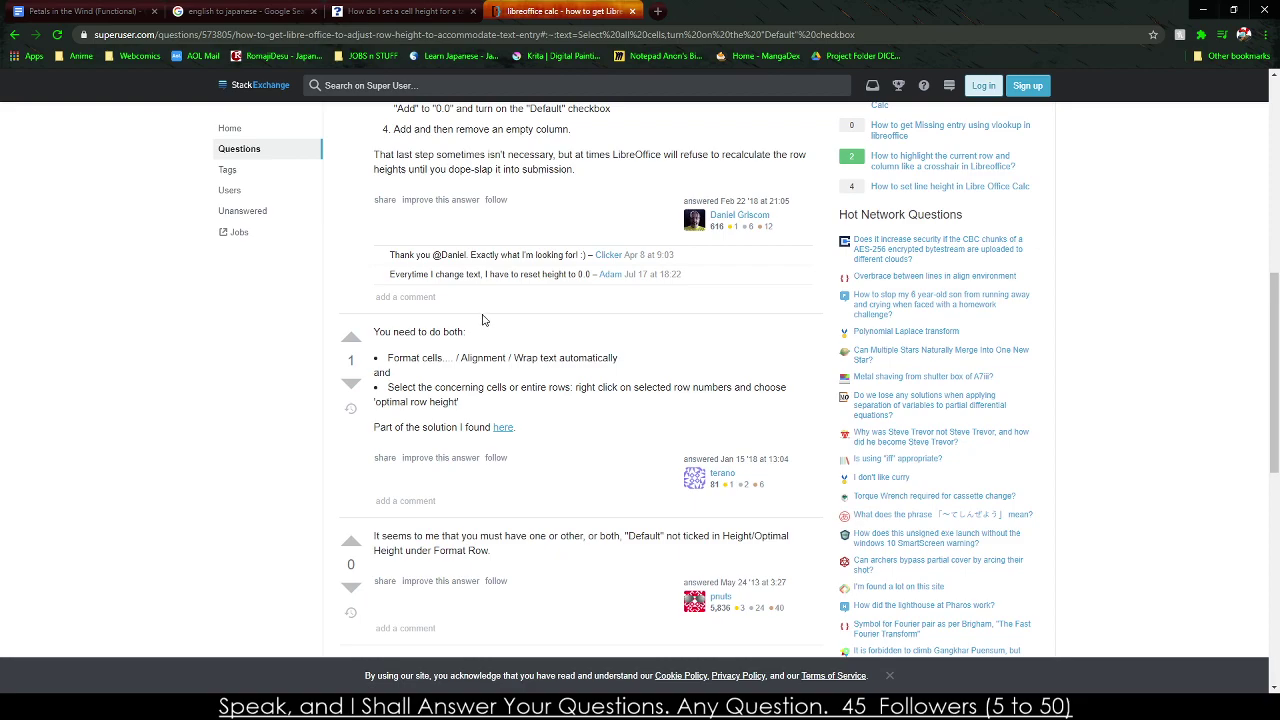
scroll(482, 319, "up", 10)
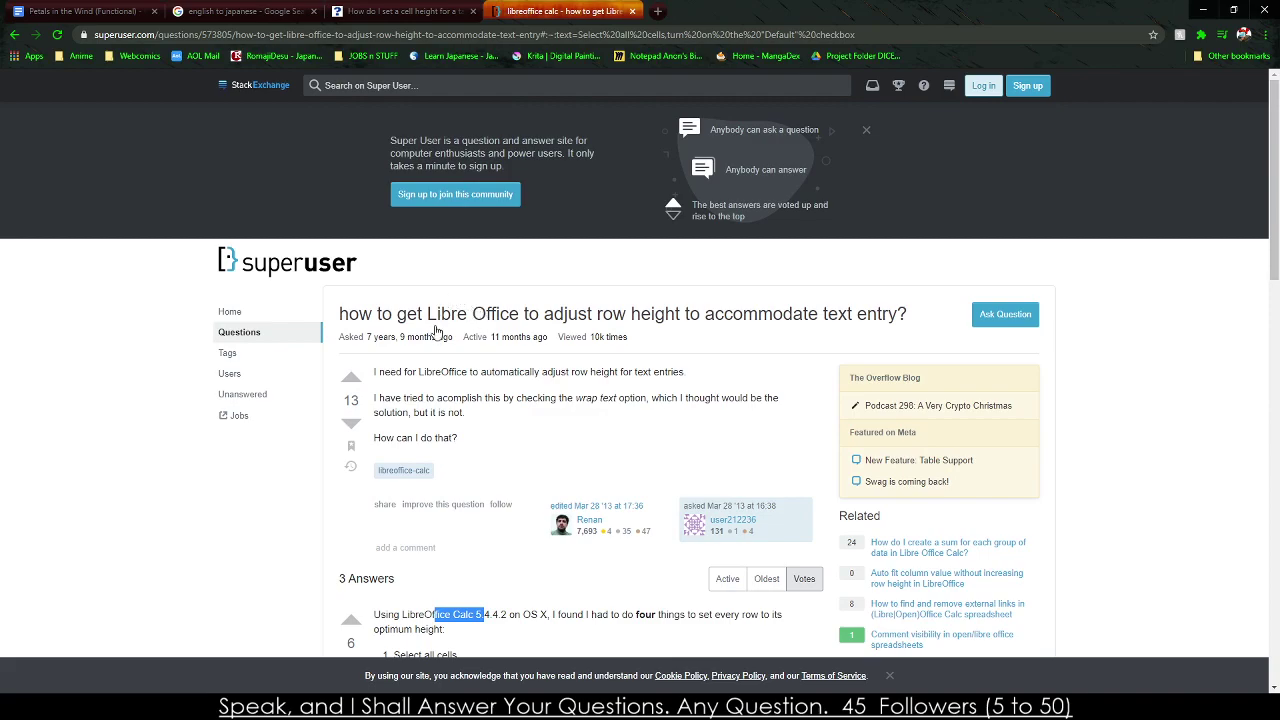
Switch back to LibreOffice Draw and select the header row cells of the Academic Progress table.
key("alt+Tab")
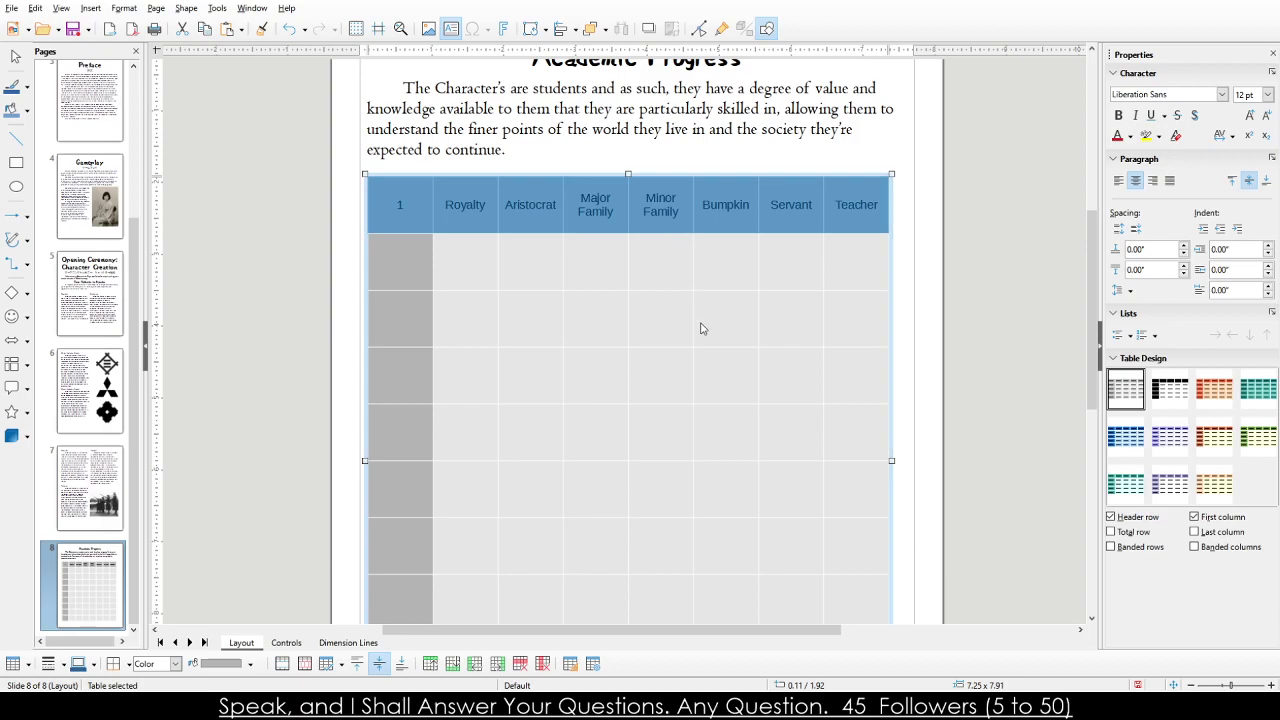
left_click(597, 260)
left_click(612, 211)
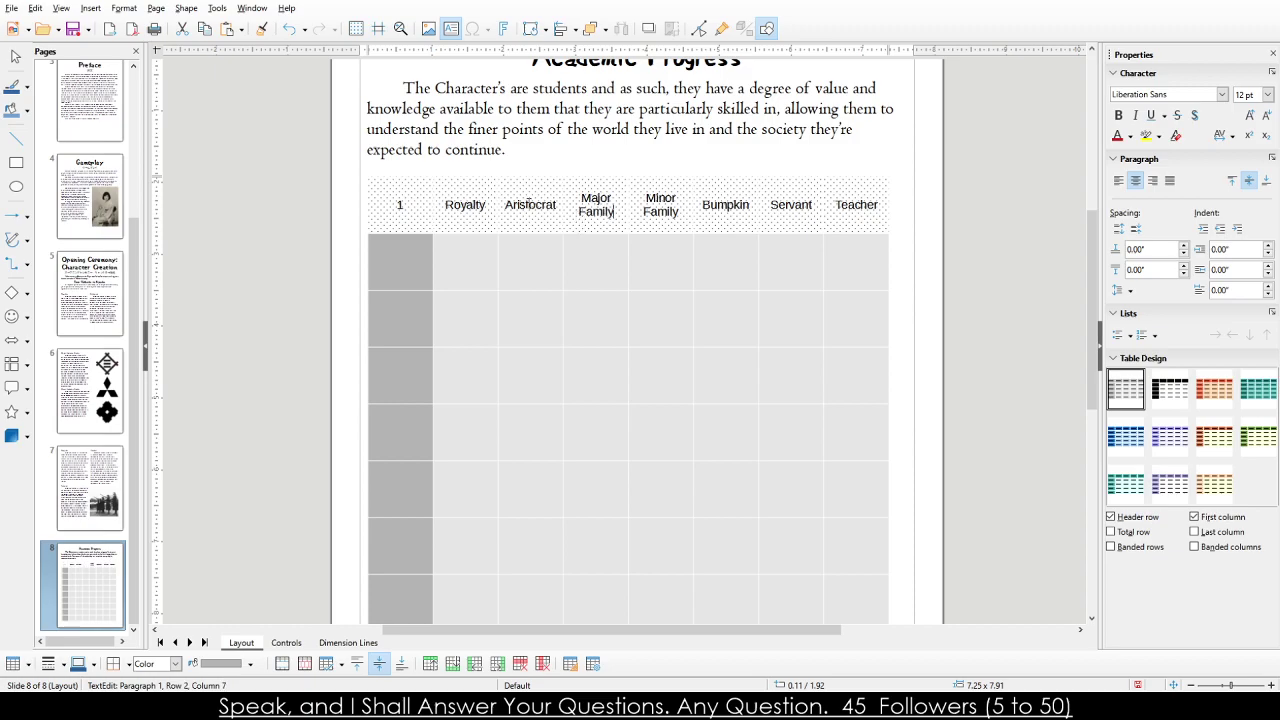
left_click_drag(385, 191, 808, 226)
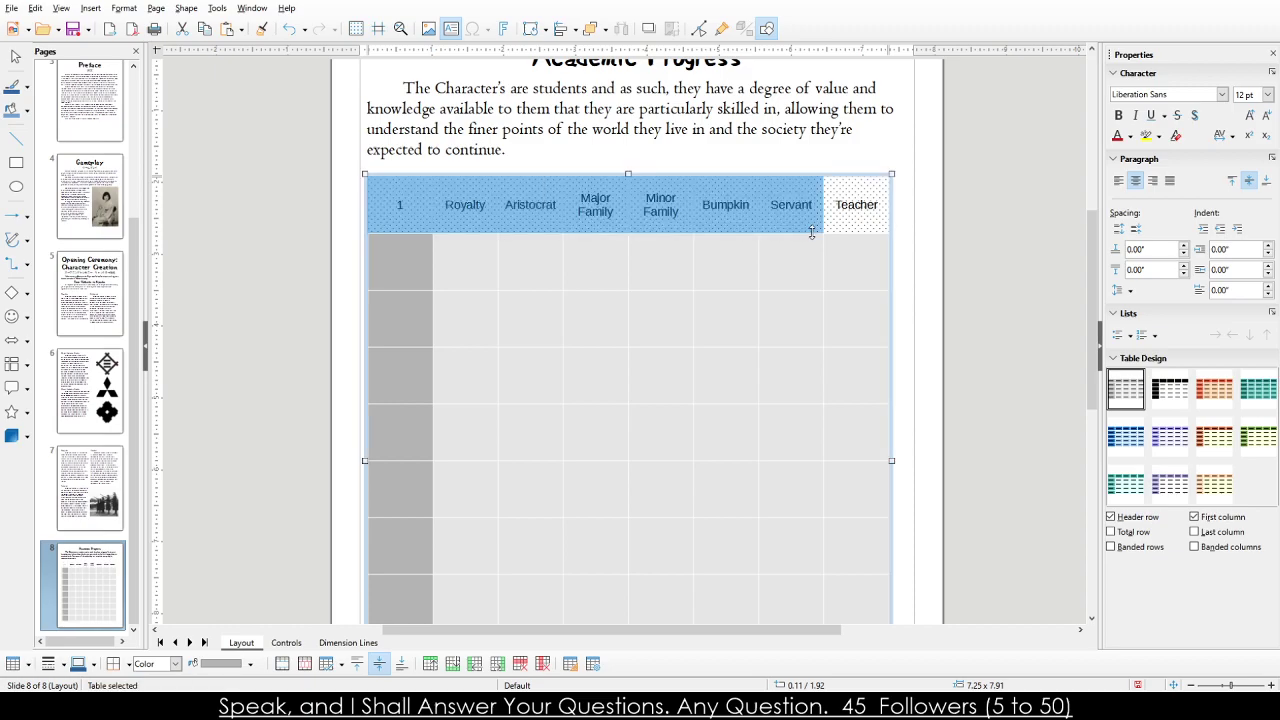
left_click(651, 392)
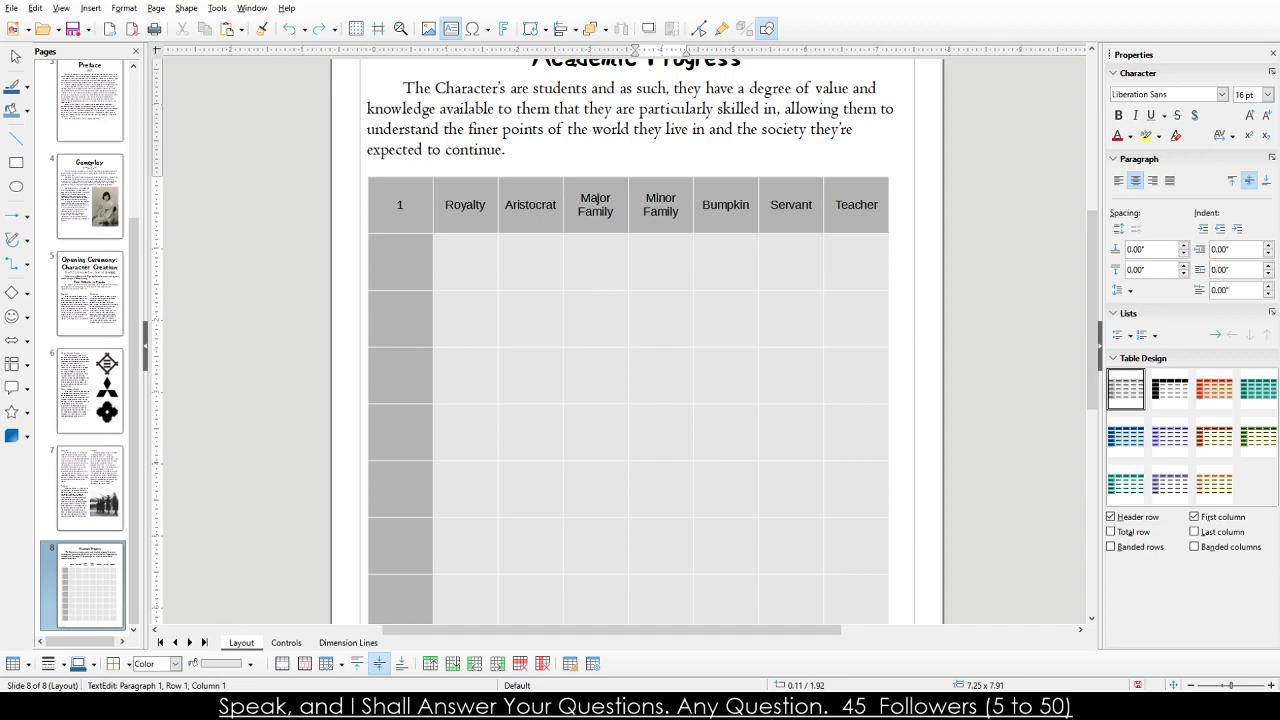
Delete the whole Academic Progress table from page 8 and leave text mode.
key("Escape")
scroll(819, 548, "down", 1)
scroll(819, 548, "down", 2)
key("ctrl+a")
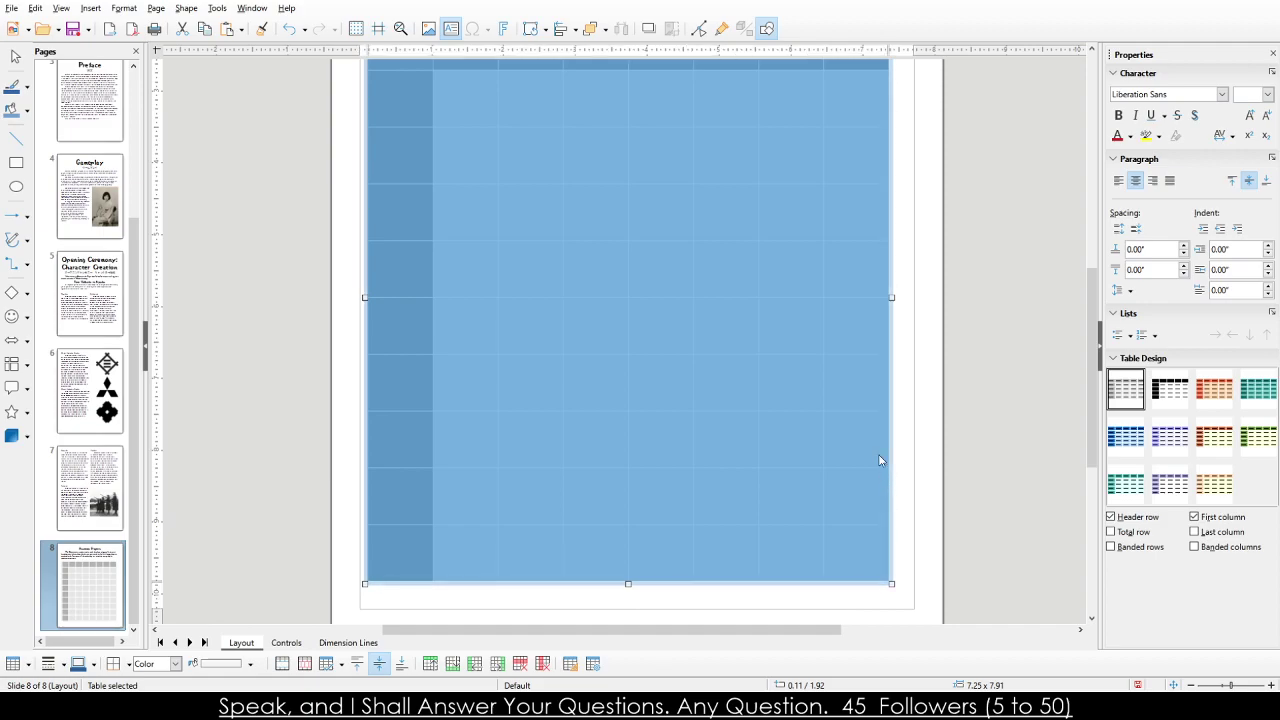
key("Delete")
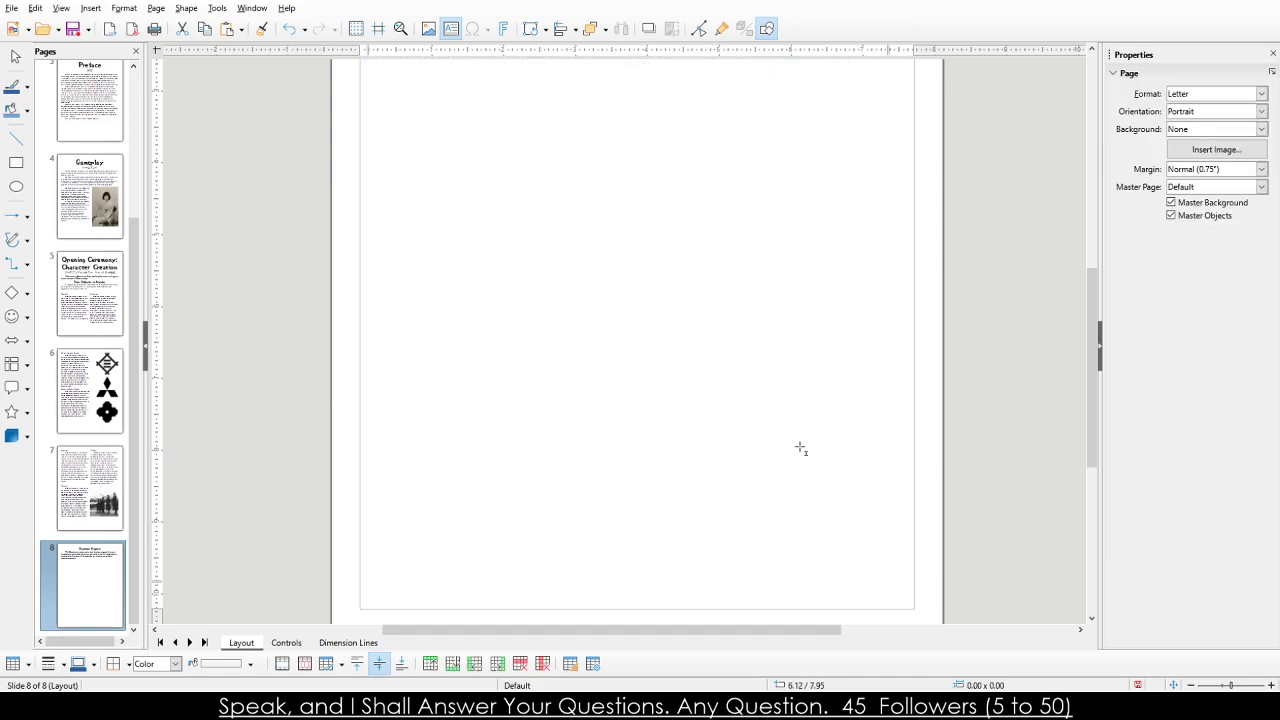
left_click(797, 455)
key("Escape")
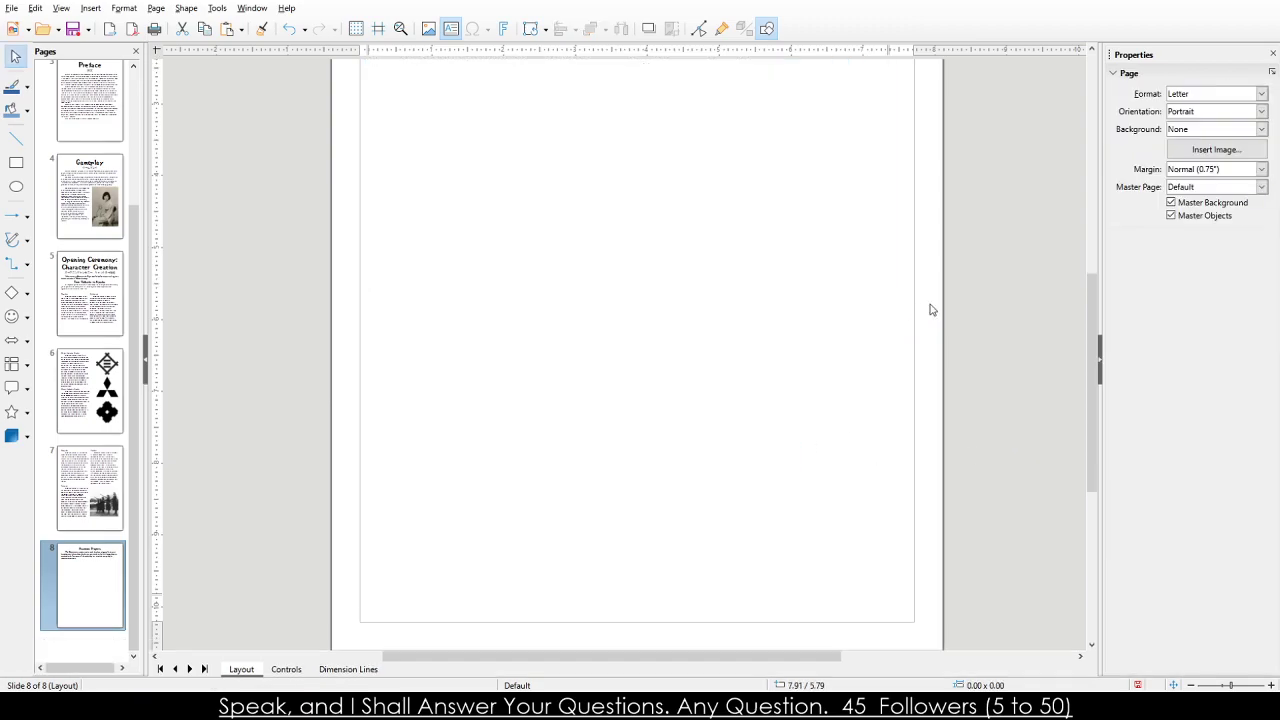
Insert a table of five columns and two rows below the introductory paragraph on the Academic Progress page.
scroll(950, 268, "up", 5)
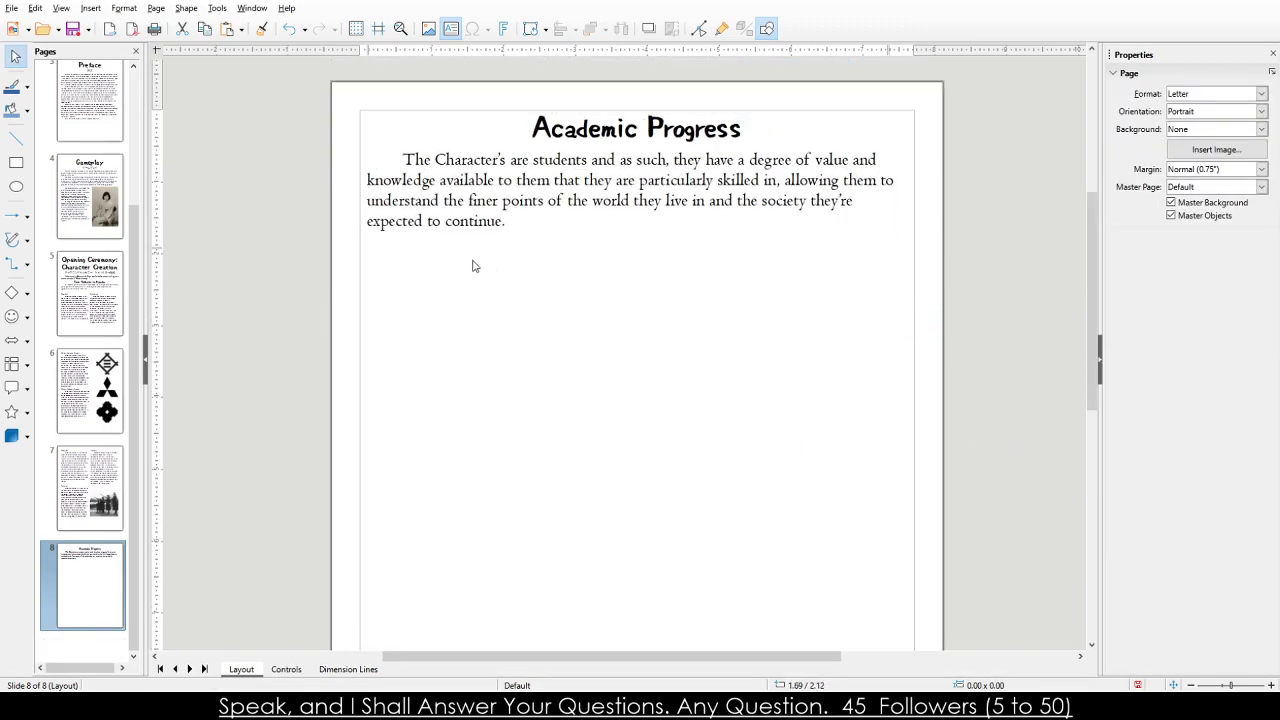
left_click(392, 305)
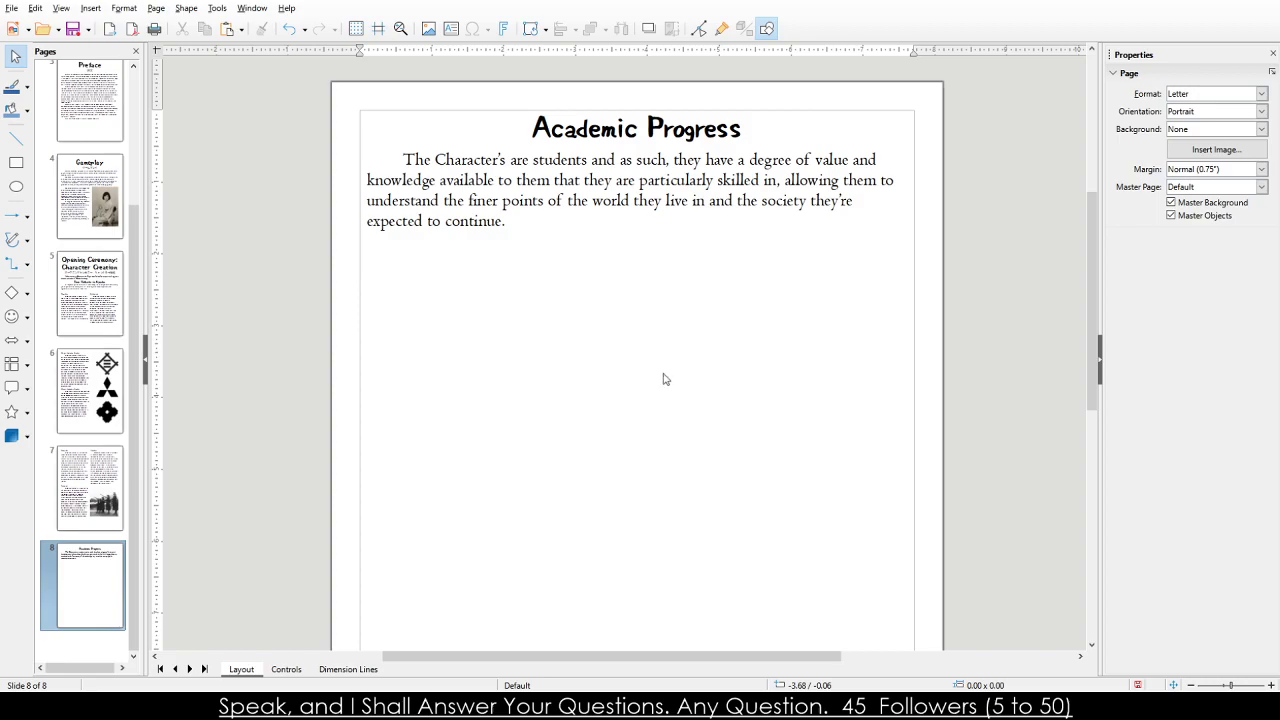
key("ctrl+v")
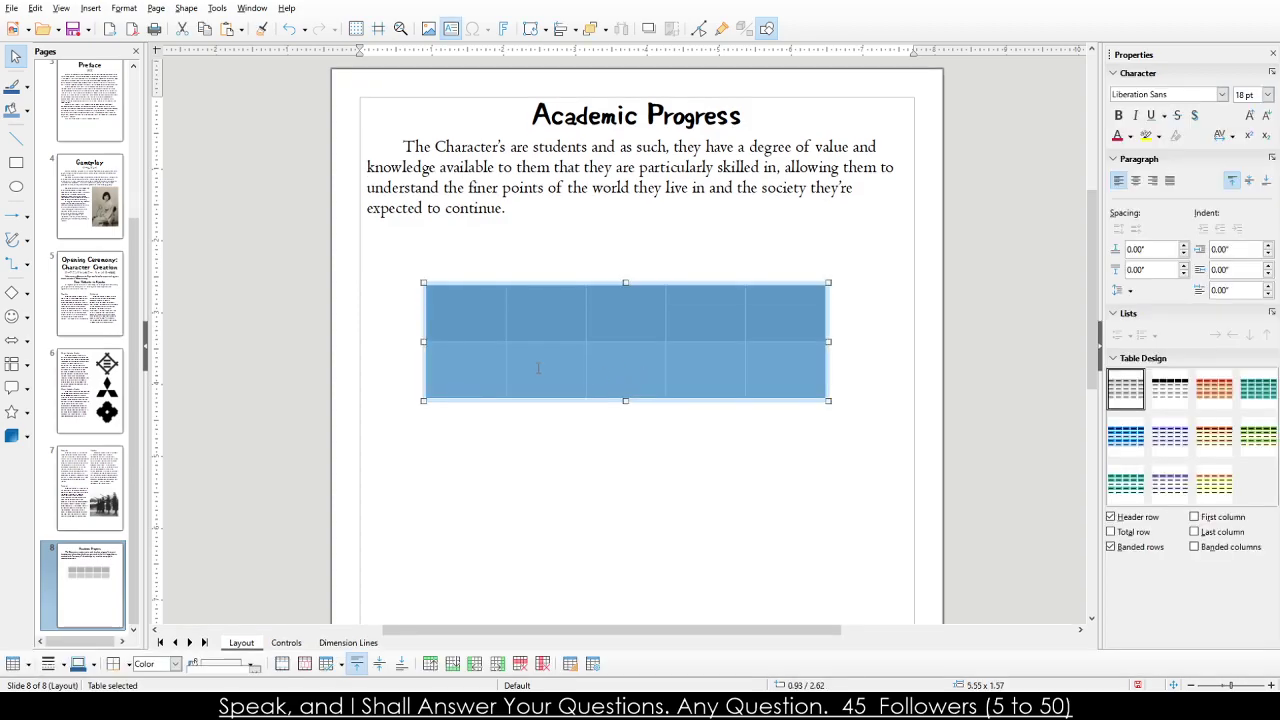
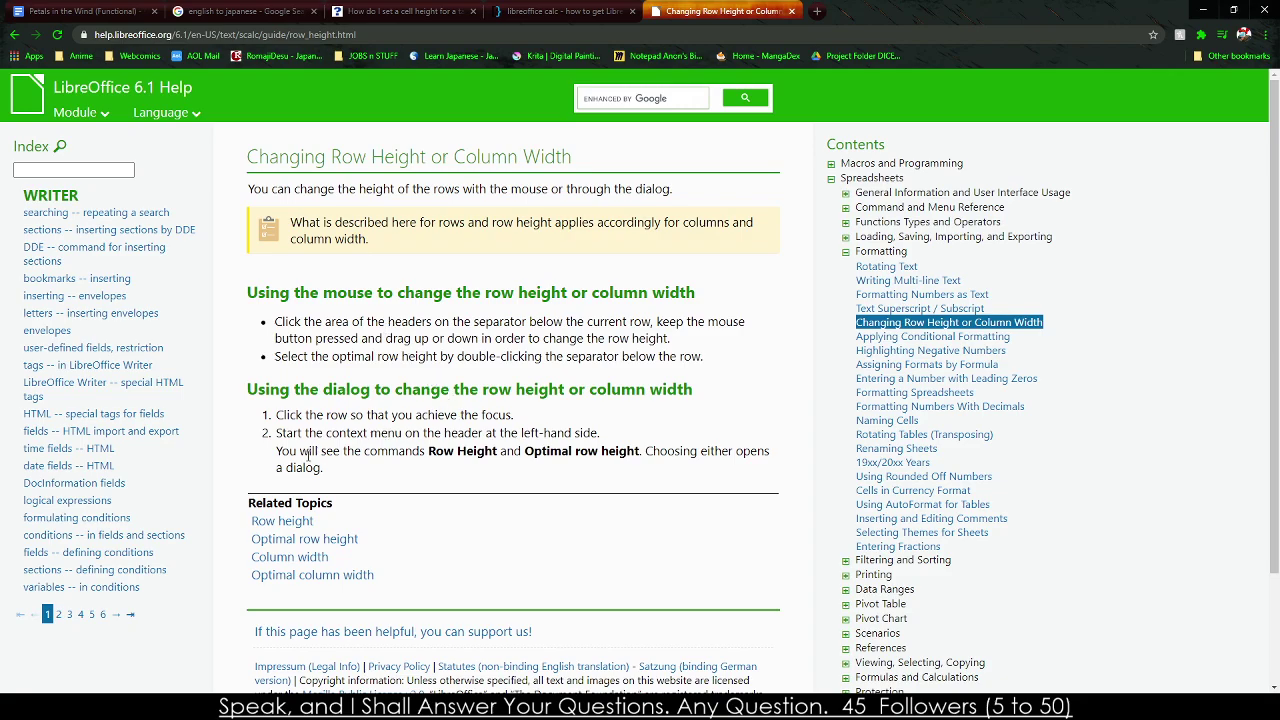
Read the row height dialog instructions in LibreOffice Help and select the entire Academic Progress table in the Google Docs source for copying.
left_click_drag(305, 434, 403, 440)
left_click_drag(321, 451, 414, 455)
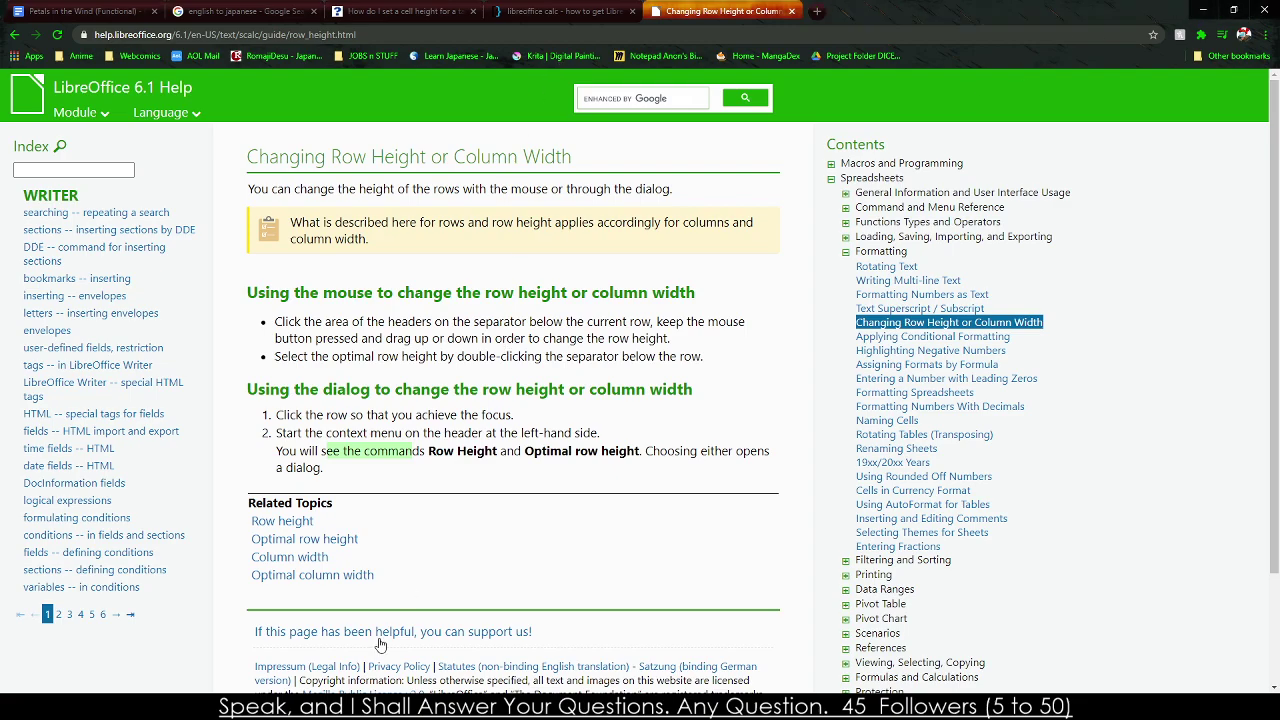
left_click(86, 11)
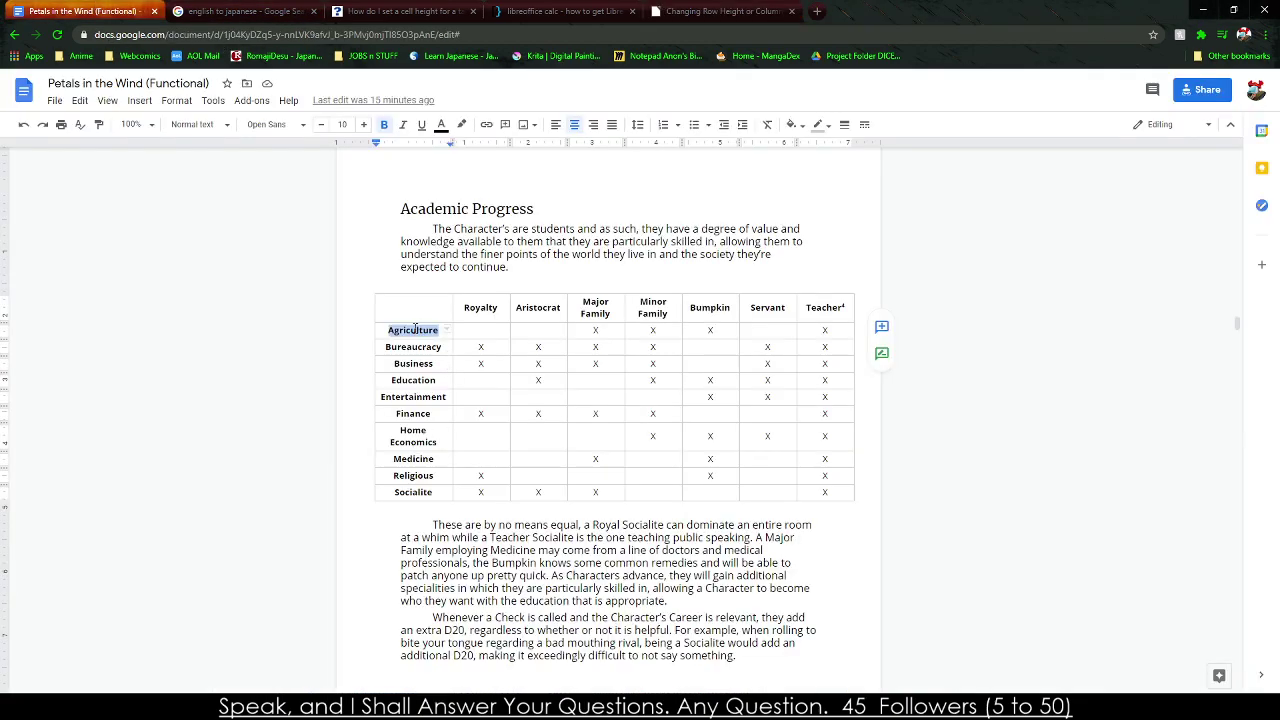
left_click_drag(414, 312, 838, 490)
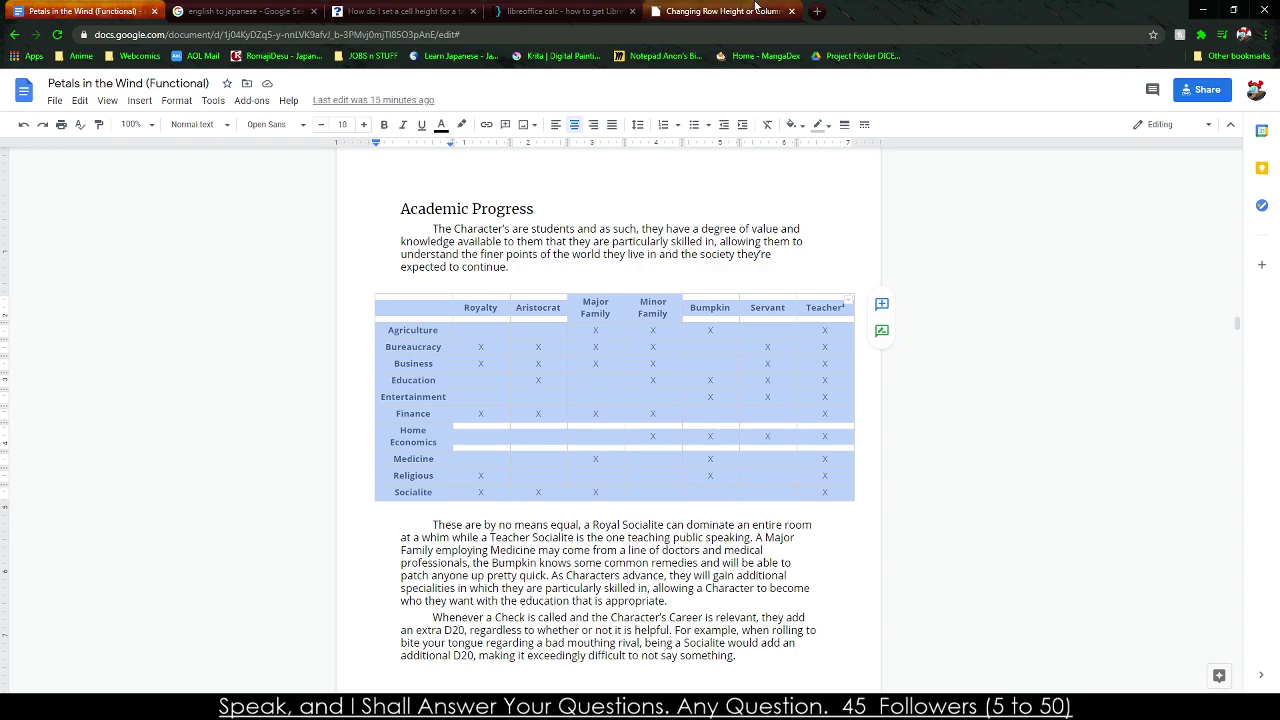
Go to the Project Folder DICE in Google Drive and open MWP Spreadsheet from the Morons with Pedigrees folder.
left_click(240, 11)
left_click(240, 34)
type("dr")
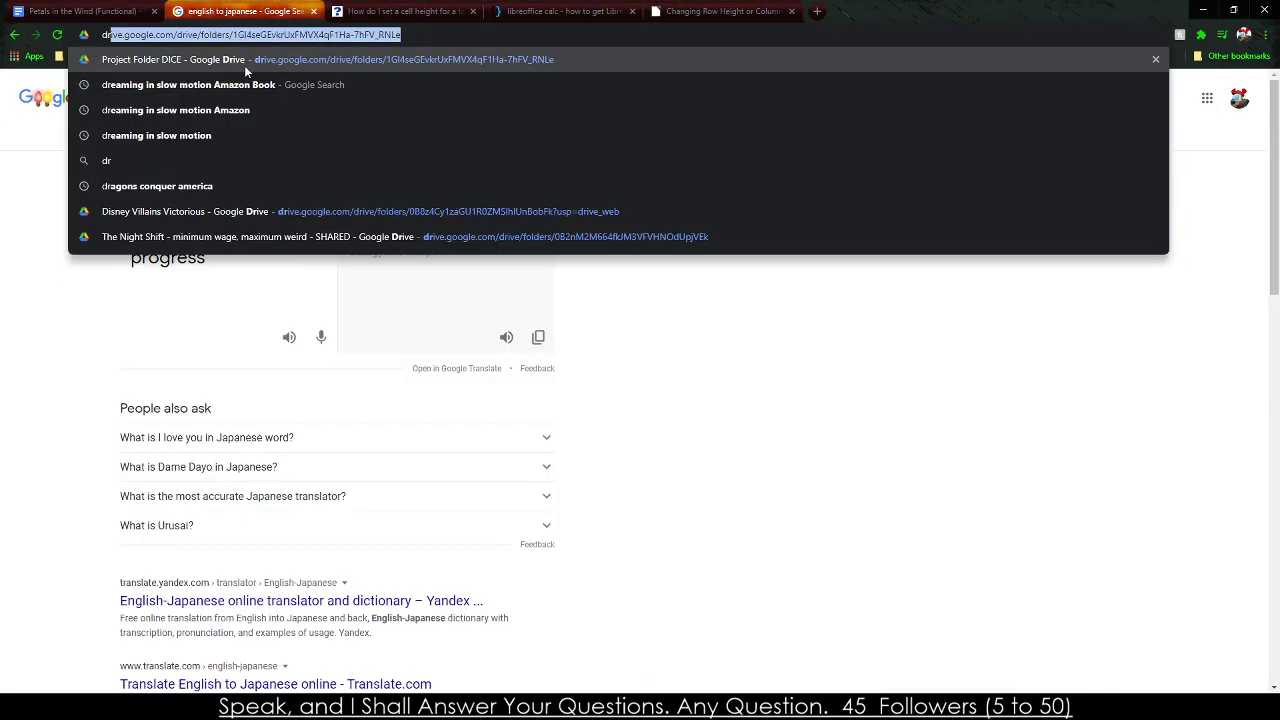
left_click(715, 11)
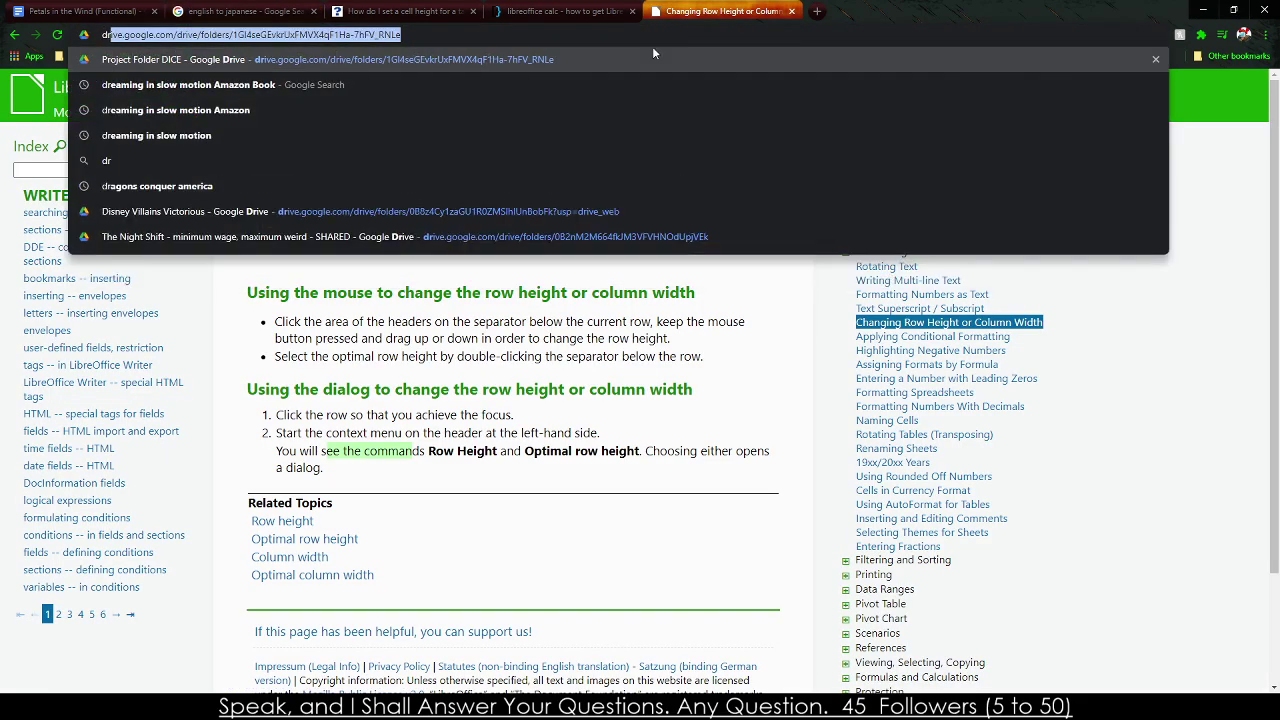
left_click(583, 60)
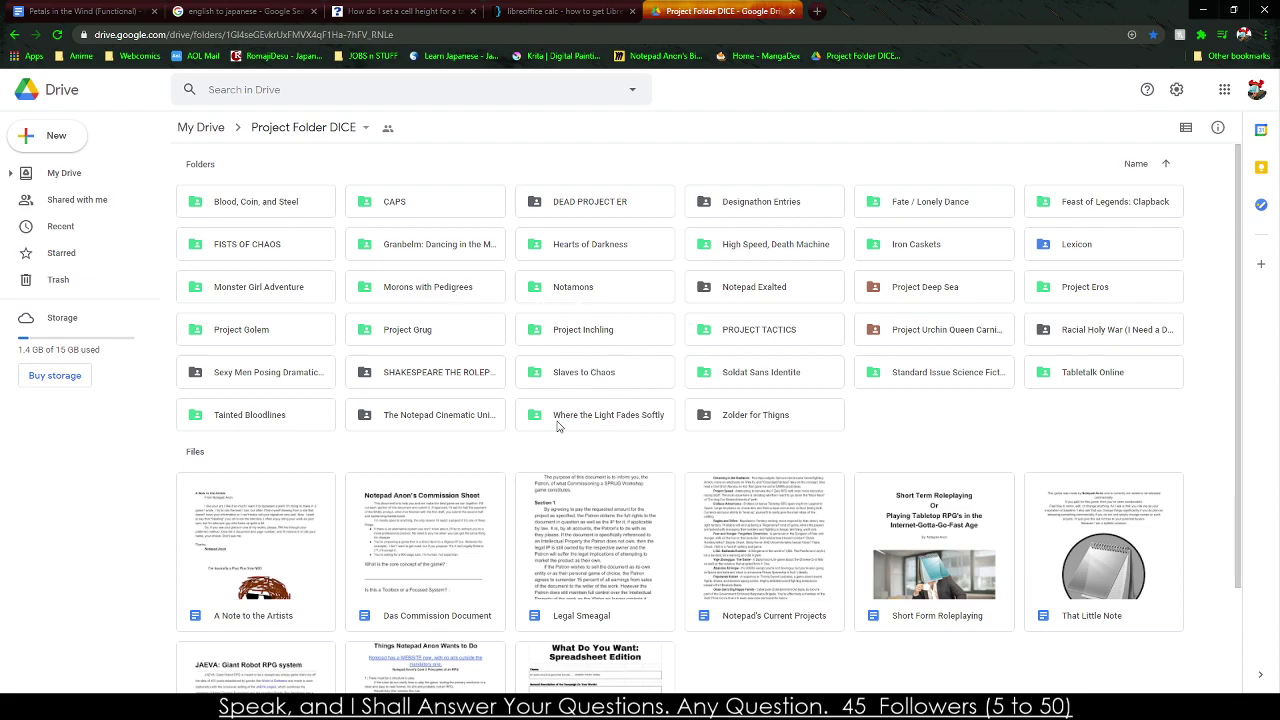
double_click(448, 291)
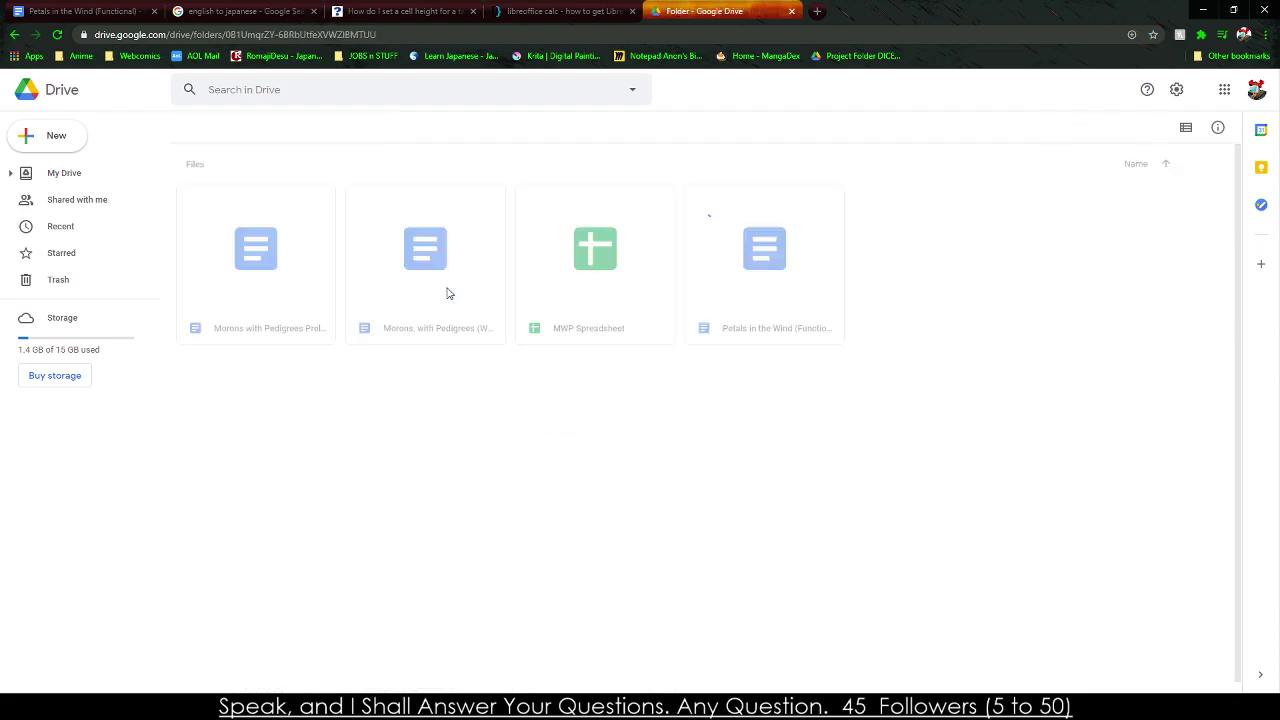
double_click(635, 290)
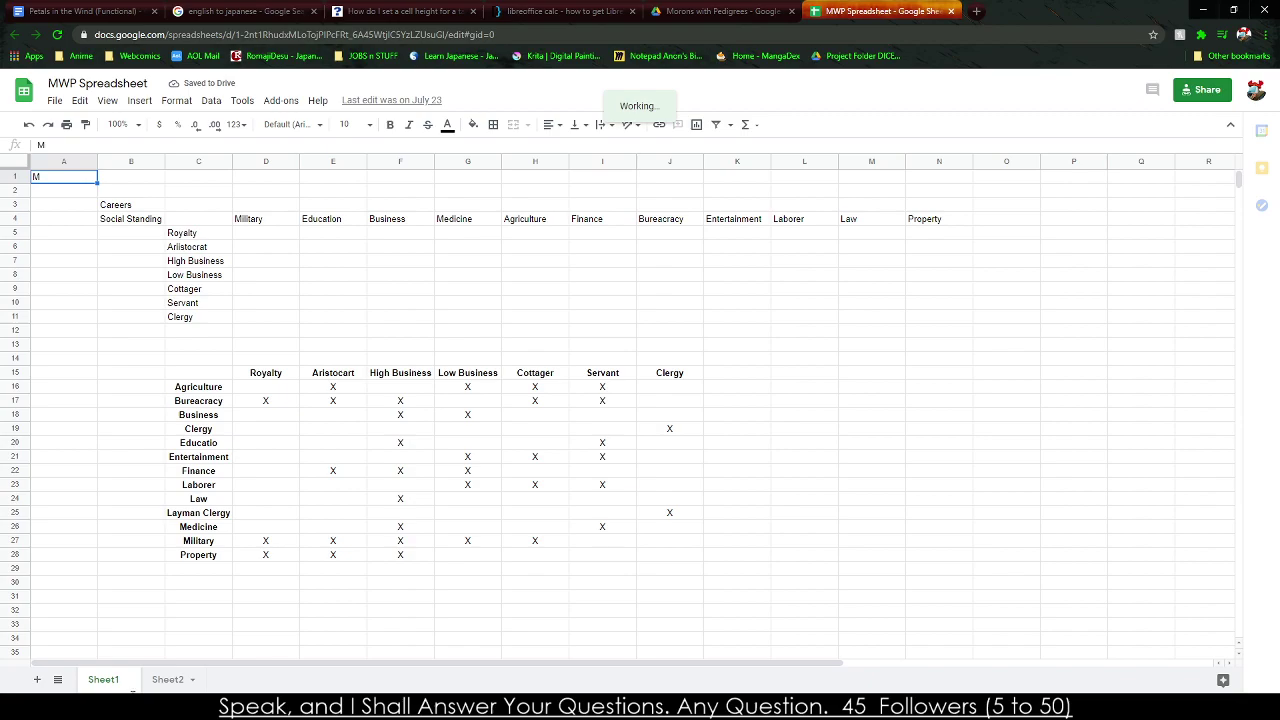
Add a new sheet, place the Academic Progress table in C4:J14, and copy that range.
left_click(37, 679)
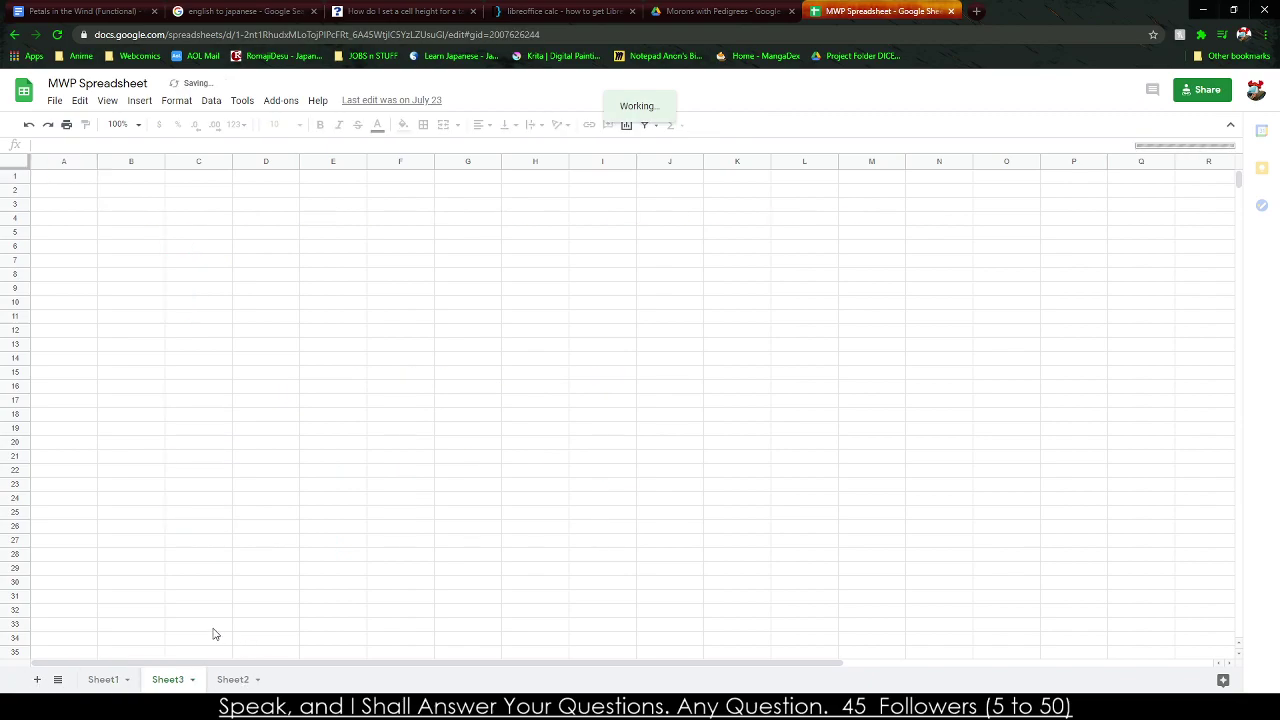
left_click(205, 209)
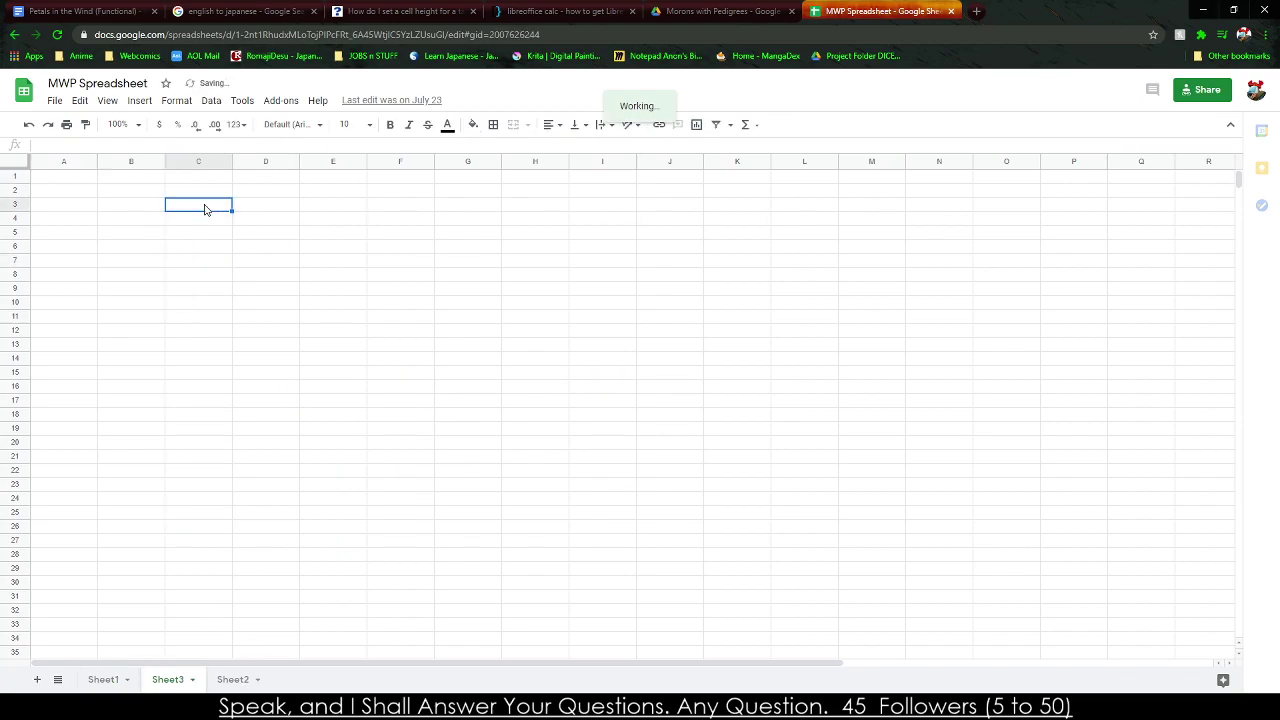
left_click(532, 390)
left_click_drag(198, 218, 677, 389)
key("ctrl+c")
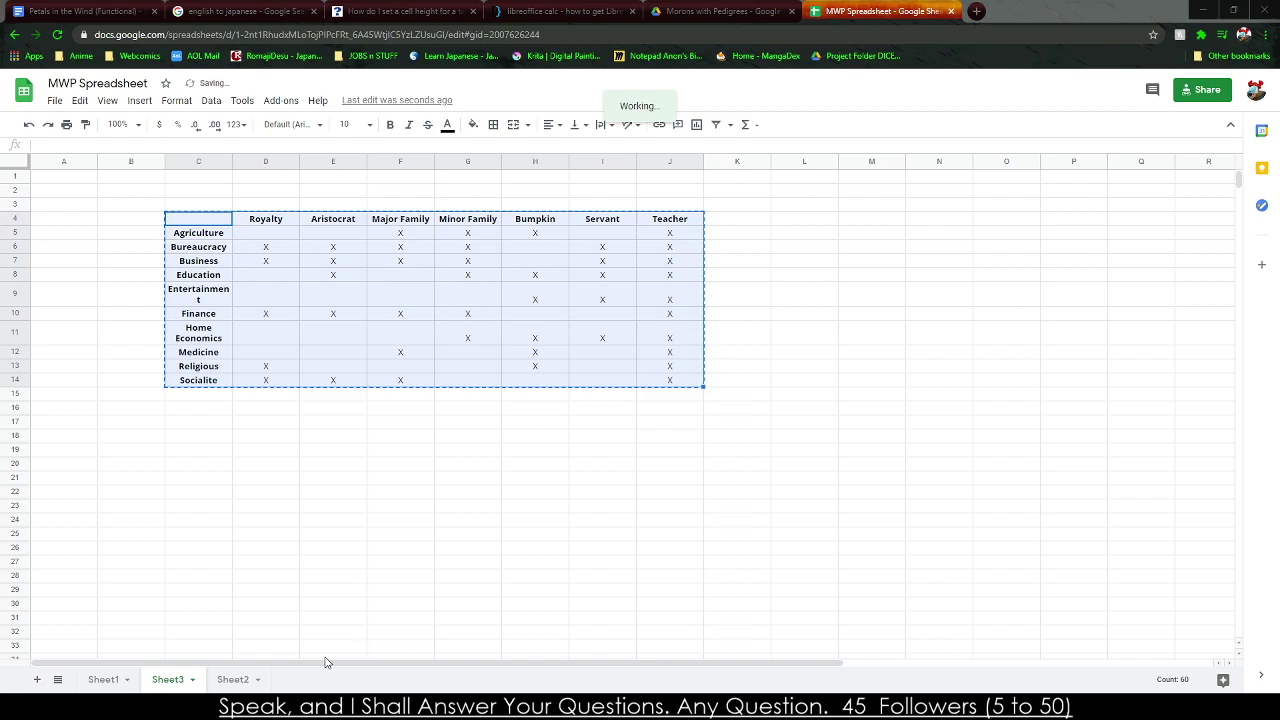
Return to the Google Docs source and copy the two paragraphs below the Academic Progress table.
left_click(718, 11)
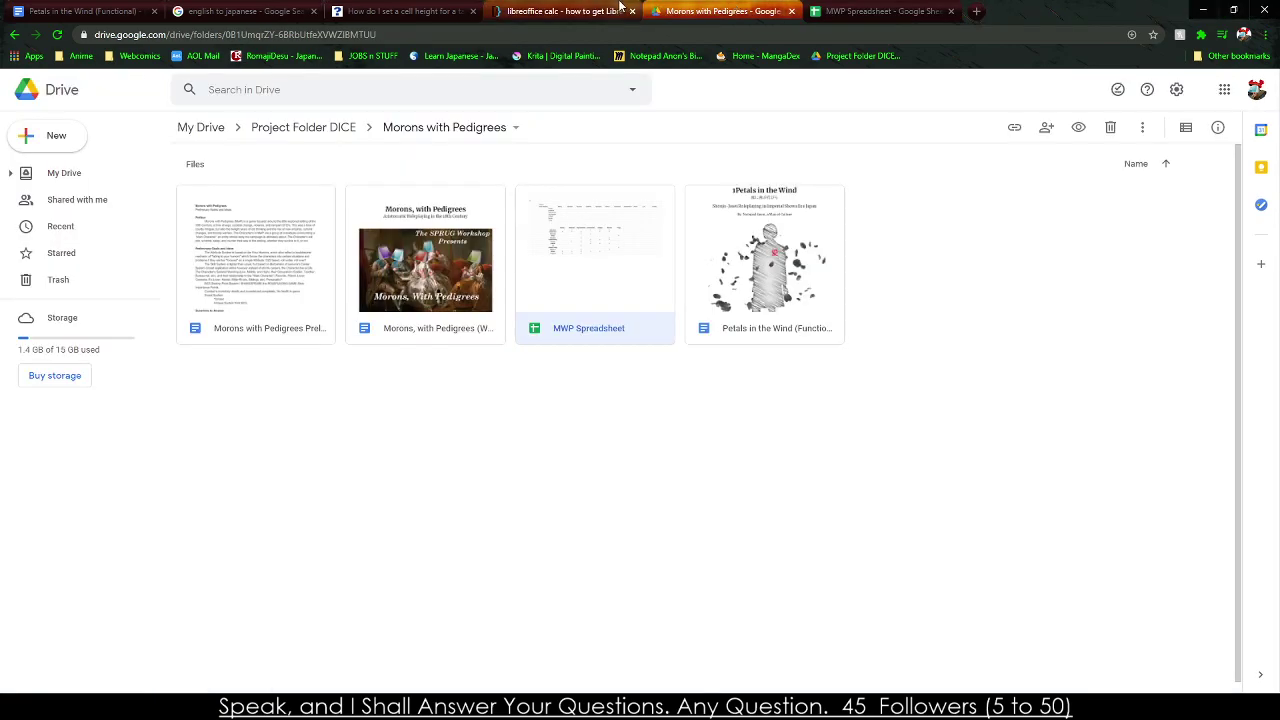
left_click(590, 12)
scroll(530, 285, "down", 4)
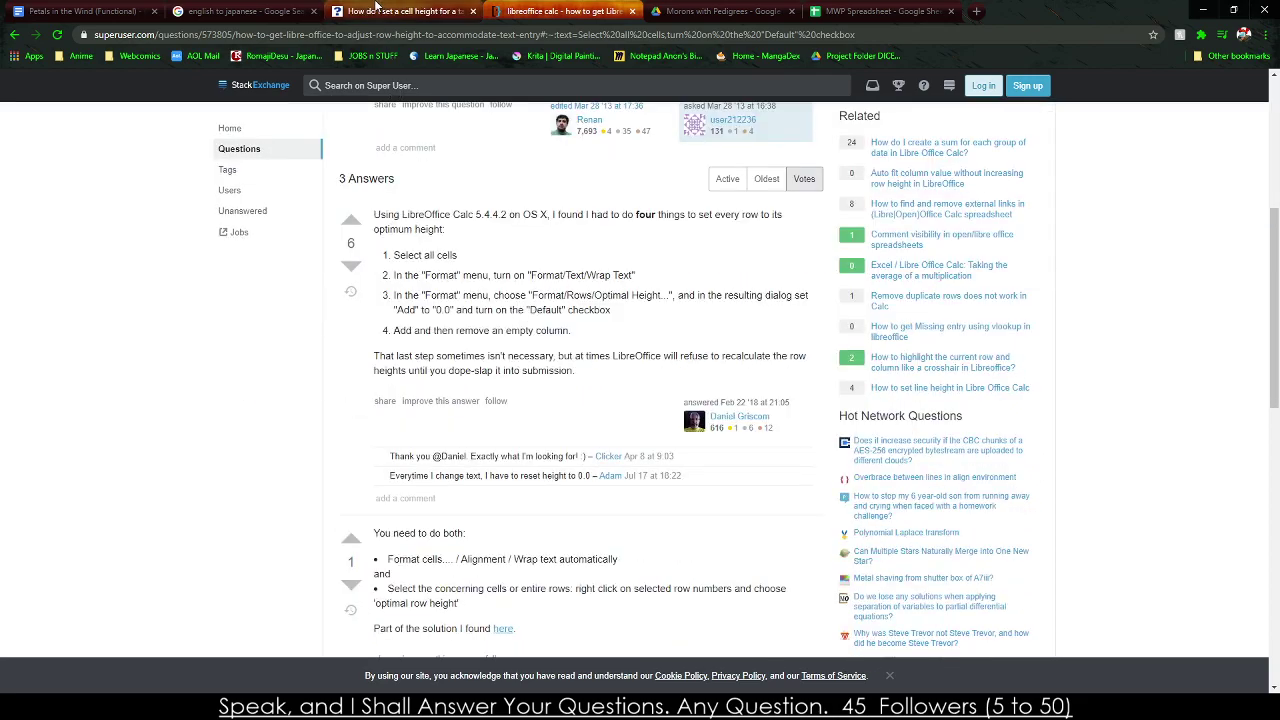
left_click(80, 11)
scroll(584, 448, "down", 4)
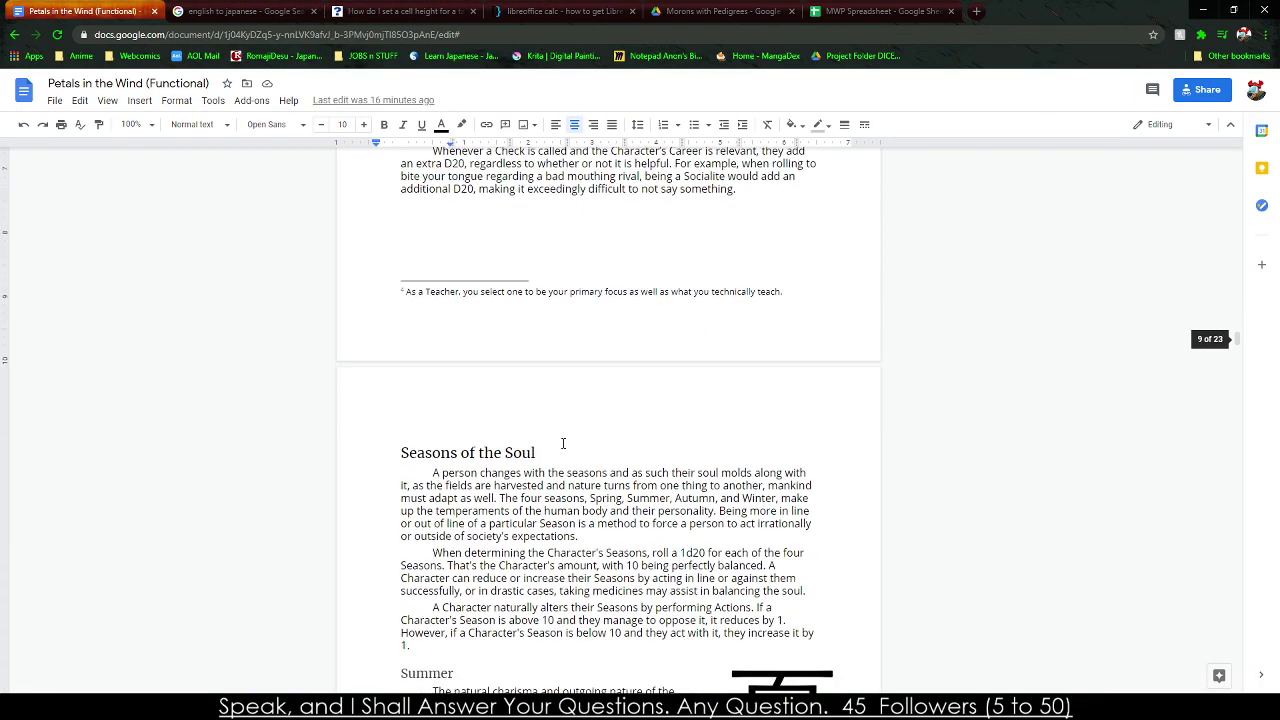
scroll(556, 439, "up", 3)
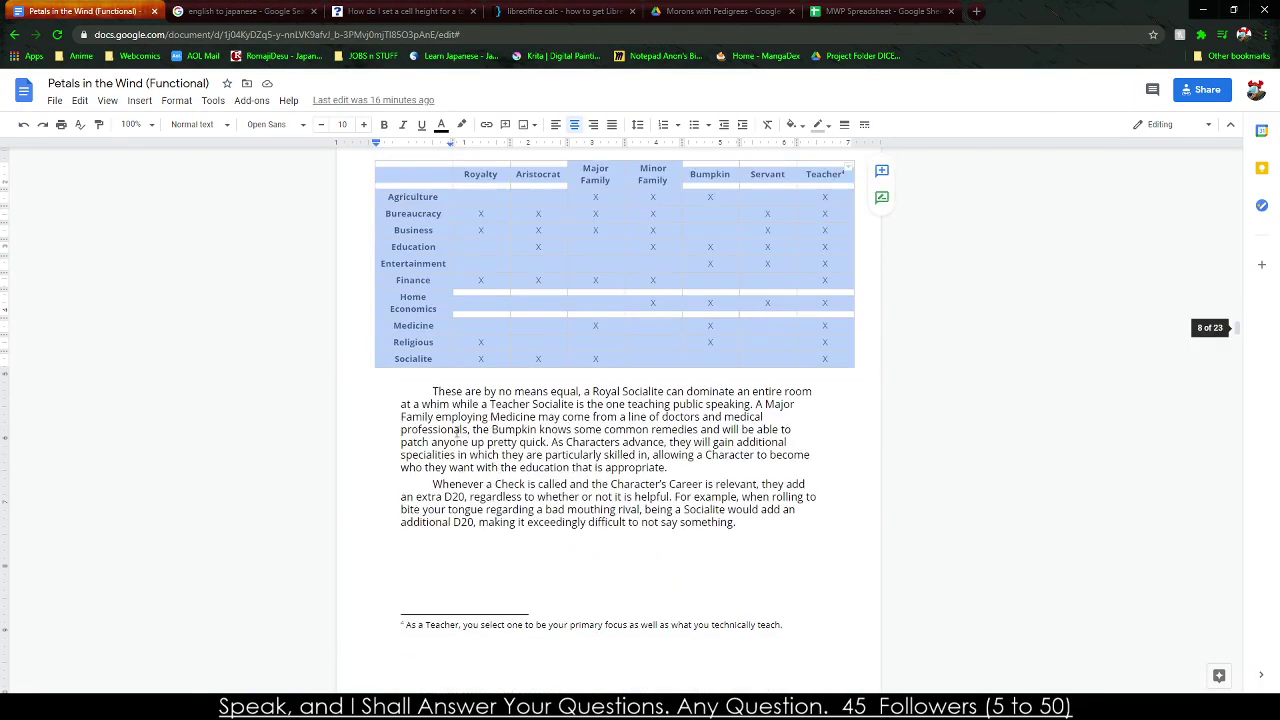
scroll(470, 460, "up", 1)
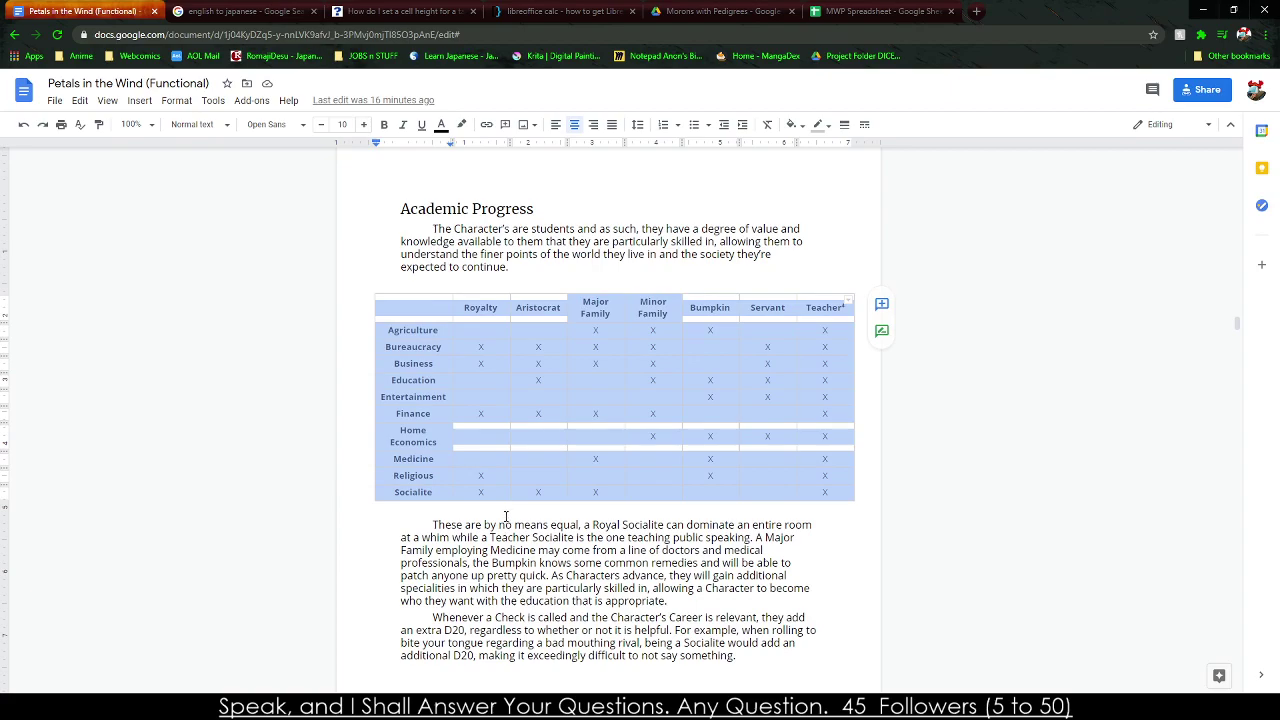
left_click_drag(432, 524, 749, 665)
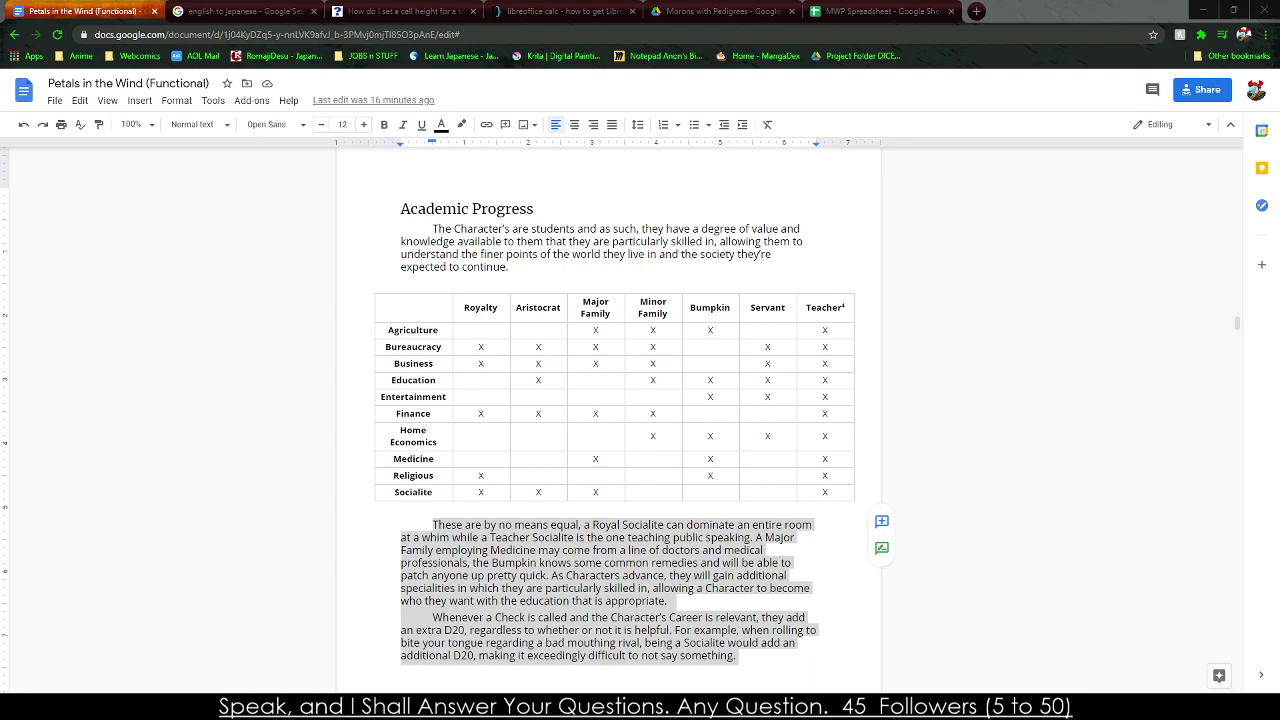
left_click_drag(449, 527, 752, 652)
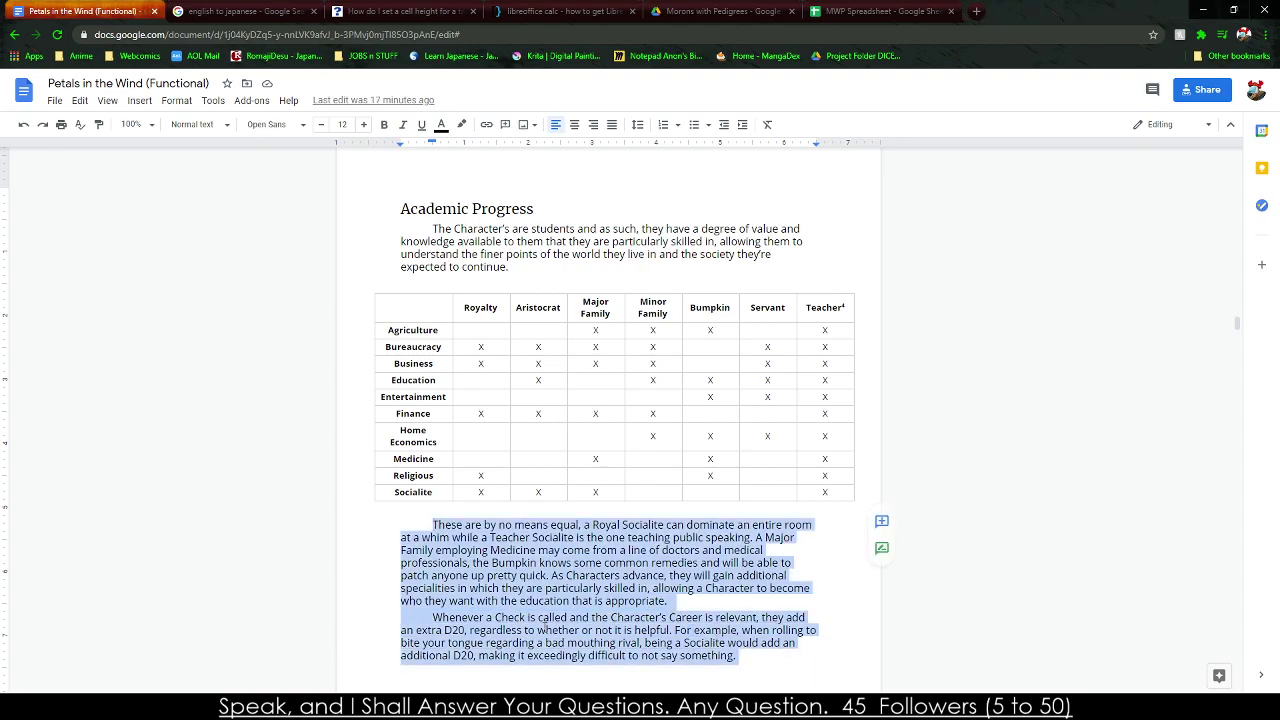
Switch to LibreOffice Draw and replace all text in the lower duplicate text frame with the two copied paragraphs.
key("alt+Tab")
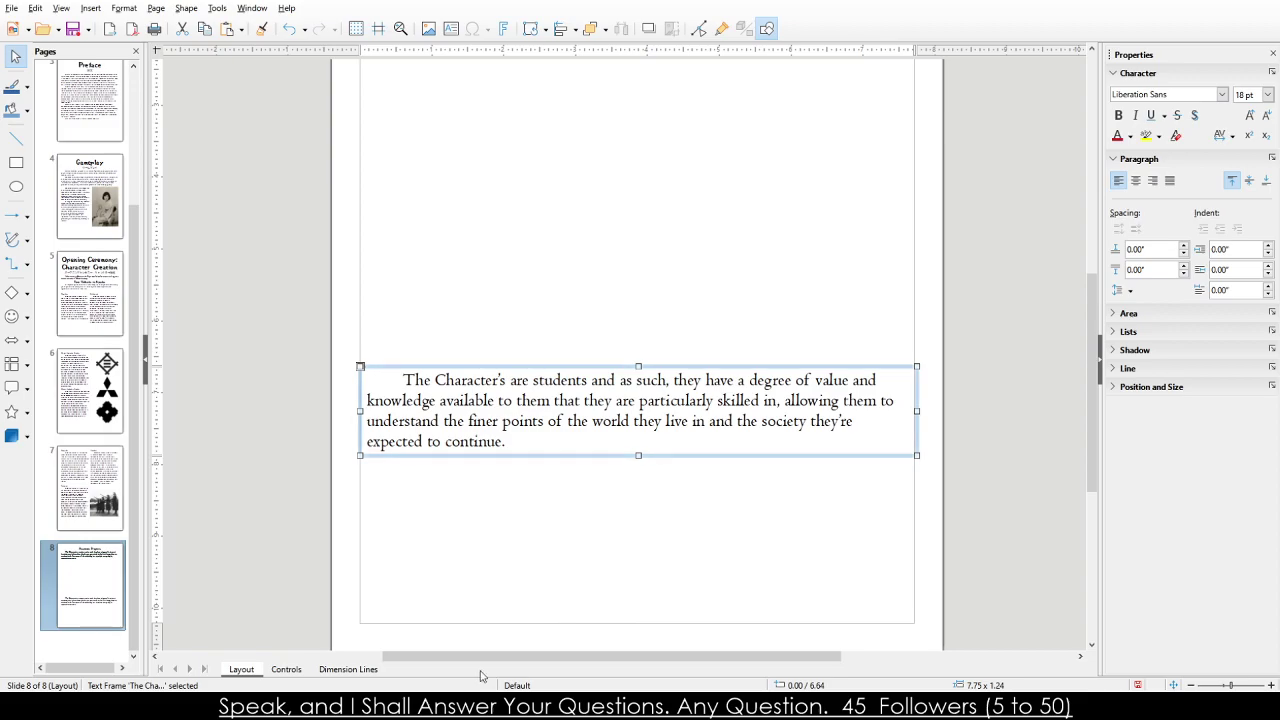
left_click(397, 387)
key("ctrl+a")
key("ctrl+v")
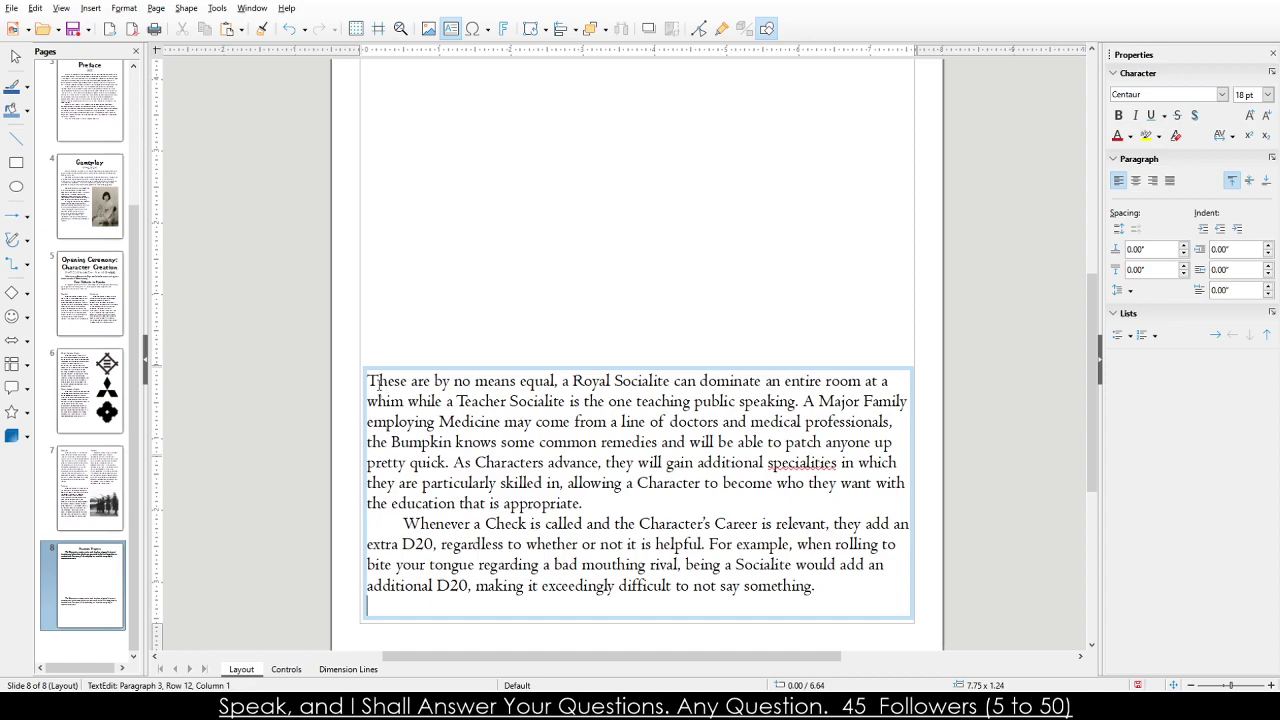
Indent the first paragraph beginning "These are by no means equal" and remove the empty line at the frame's end.
left_click(370, 381)
key("Tab")
left_click_drag(490, 369, 493, 374)
left_click(382, 615)
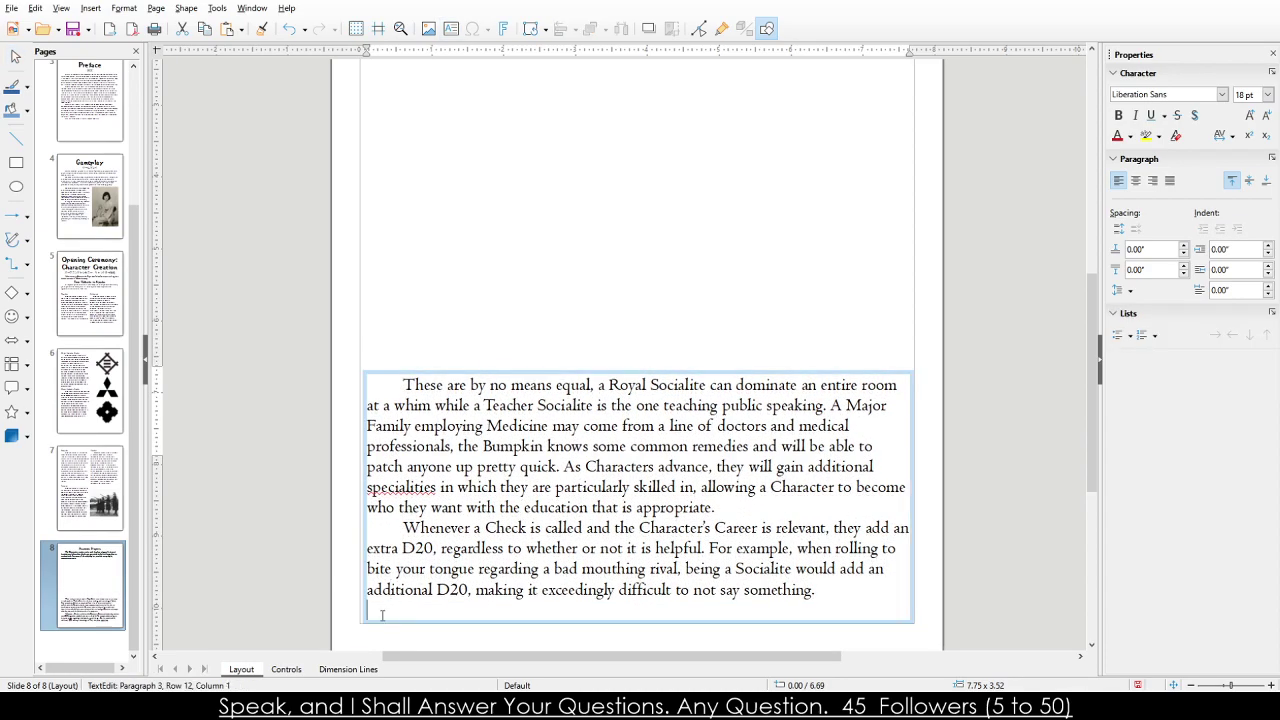
key("BackSpace")
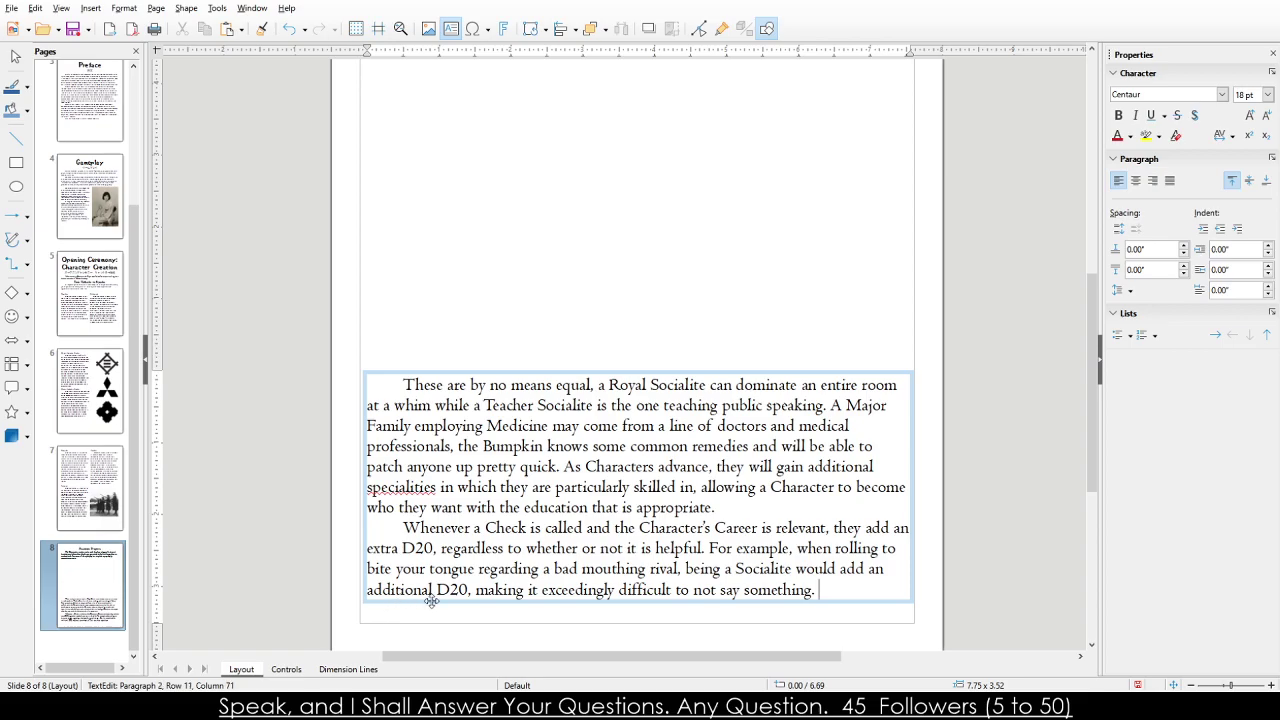
Move the two-paragraph text frame down to the page's bottom margin and deselect it.
left_click_drag(426, 601, 428, 621)
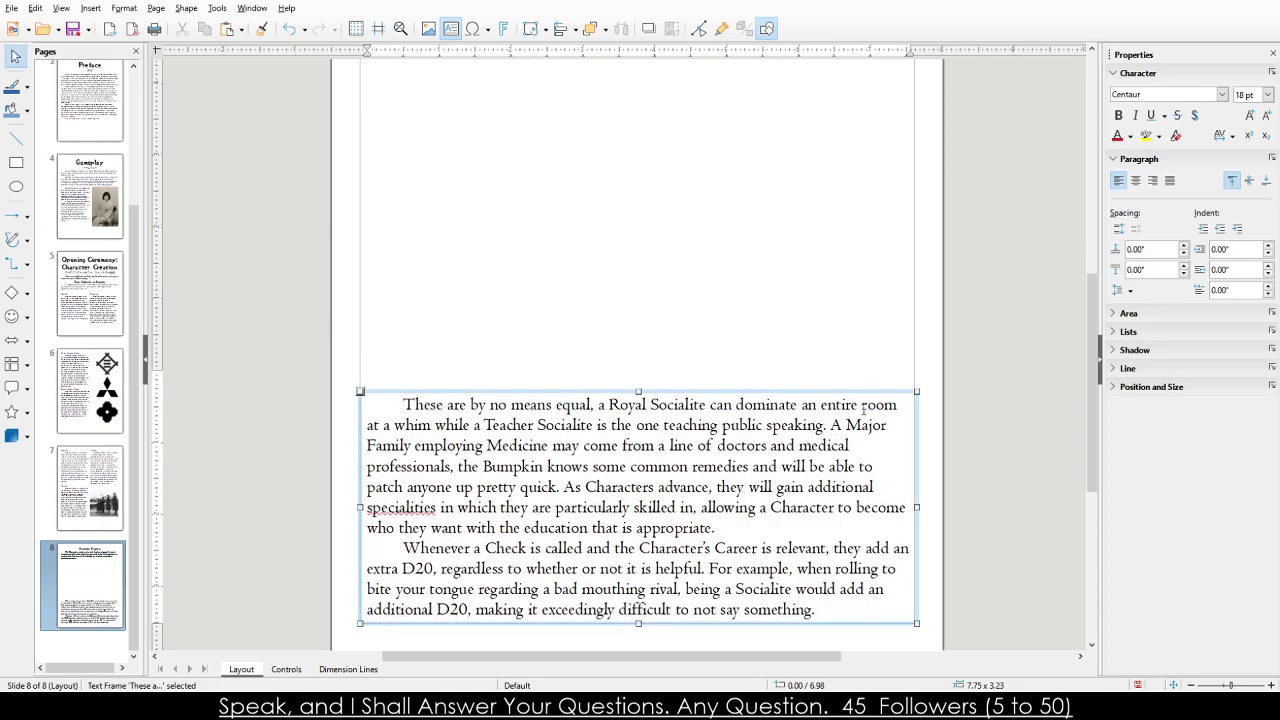
left_click(810, 358)
scroll(560, 345, "up", 3)
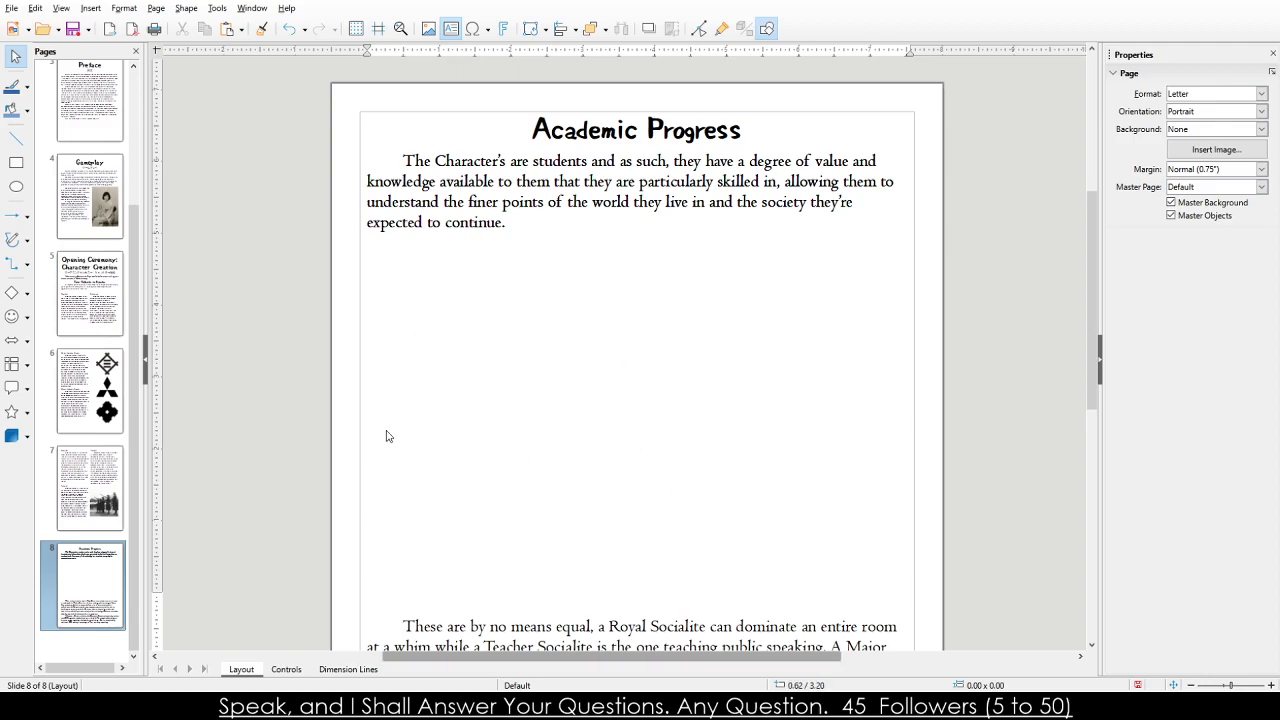
Duplicate the Academic Progress page directly after itself as page 9.
scroll(580, 335, "down", 3)
left_click(456, 406)
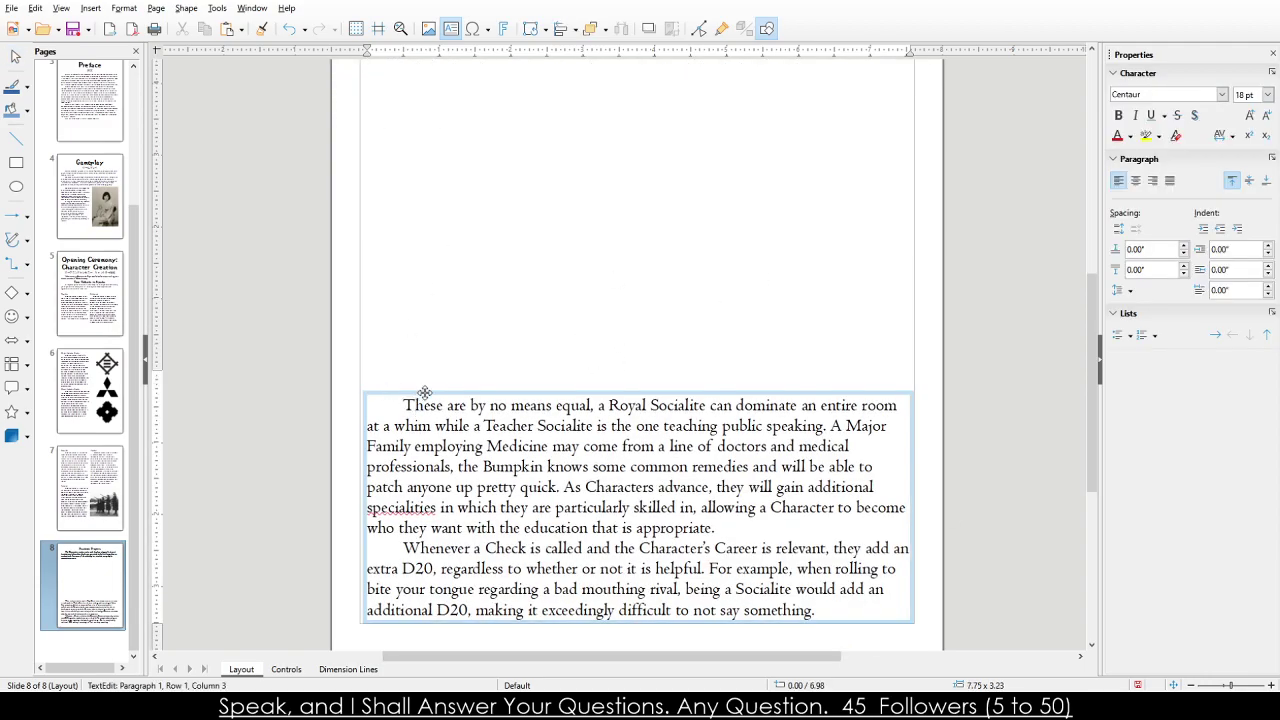
left_click(362, 392)
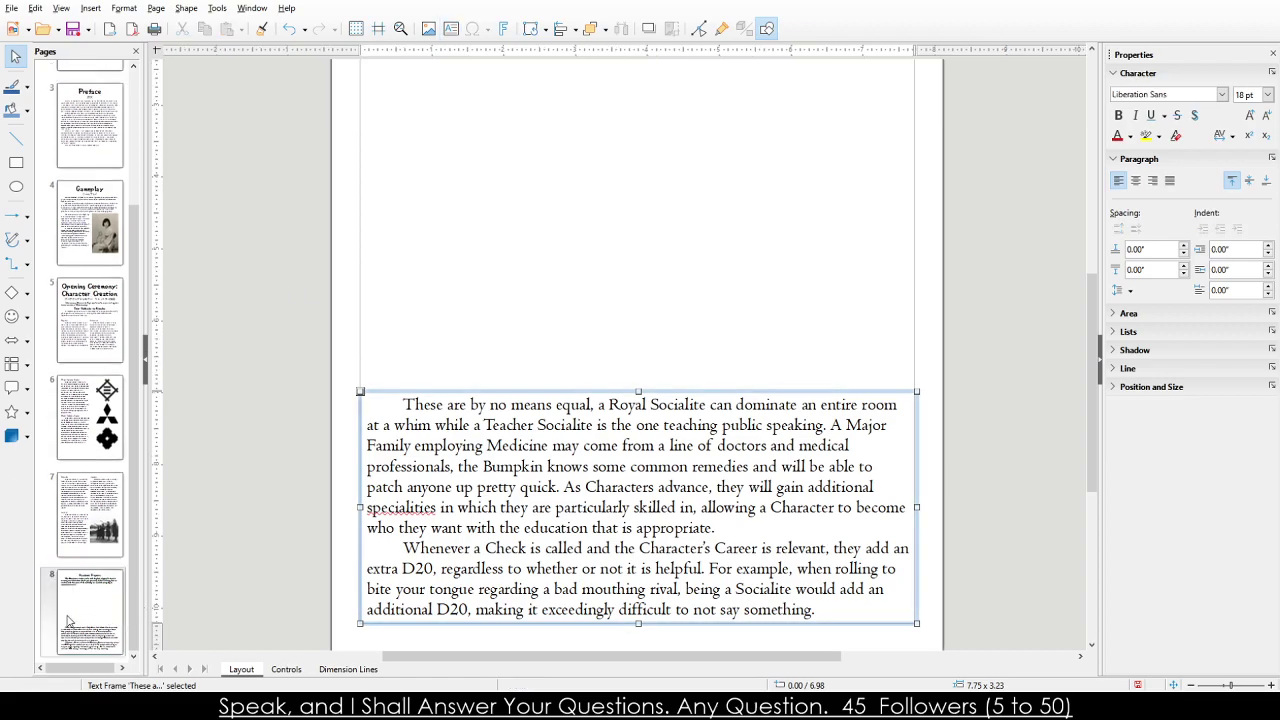
left_click(83, 606)
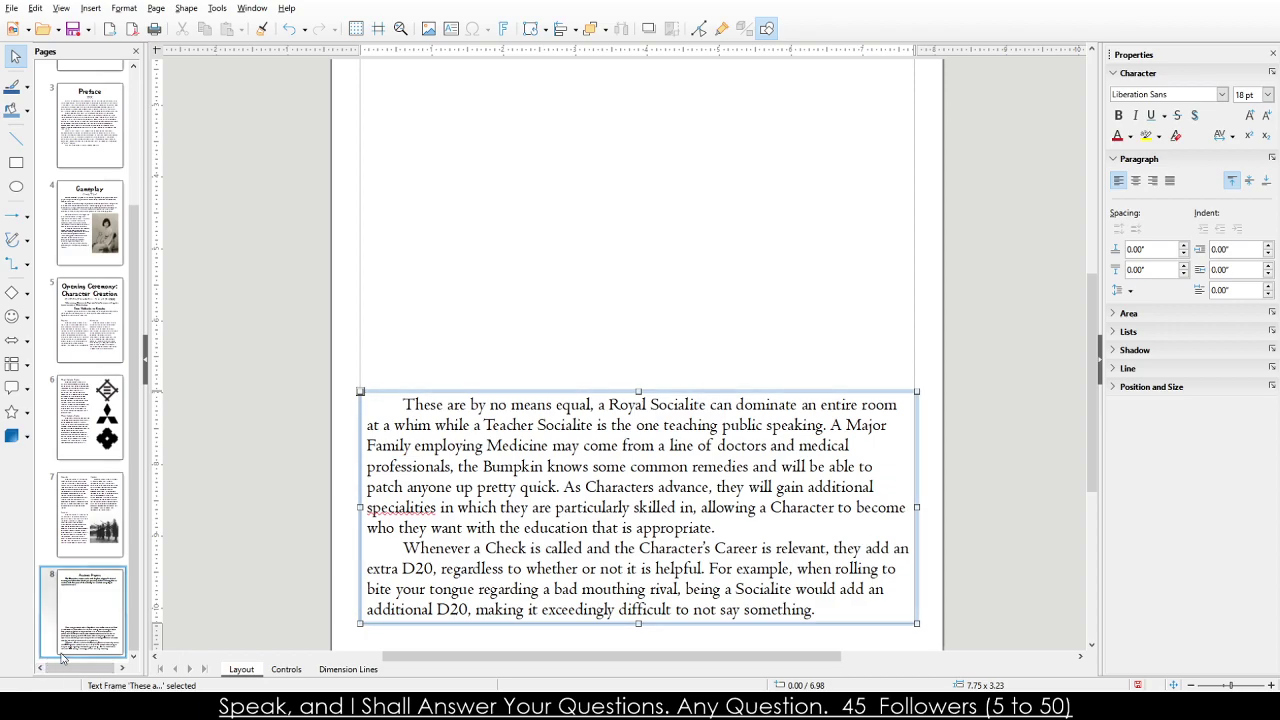
left_click(71, 622)
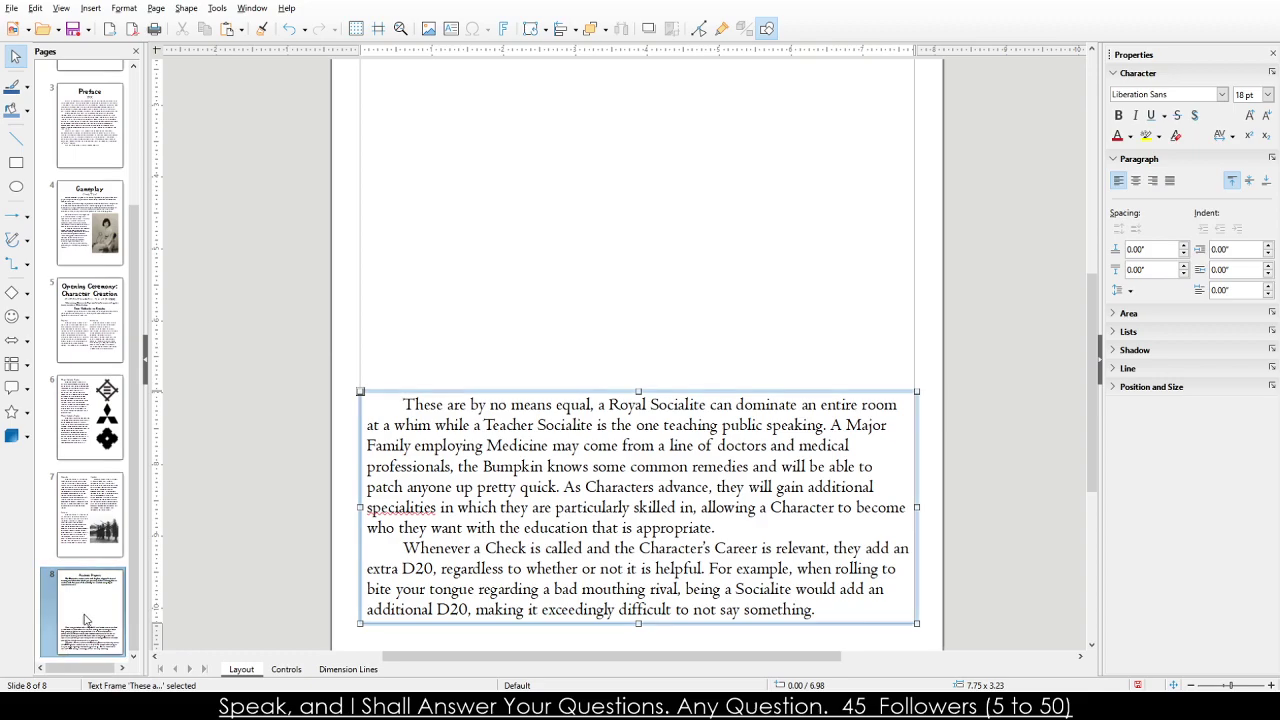
key("ctrl+v")
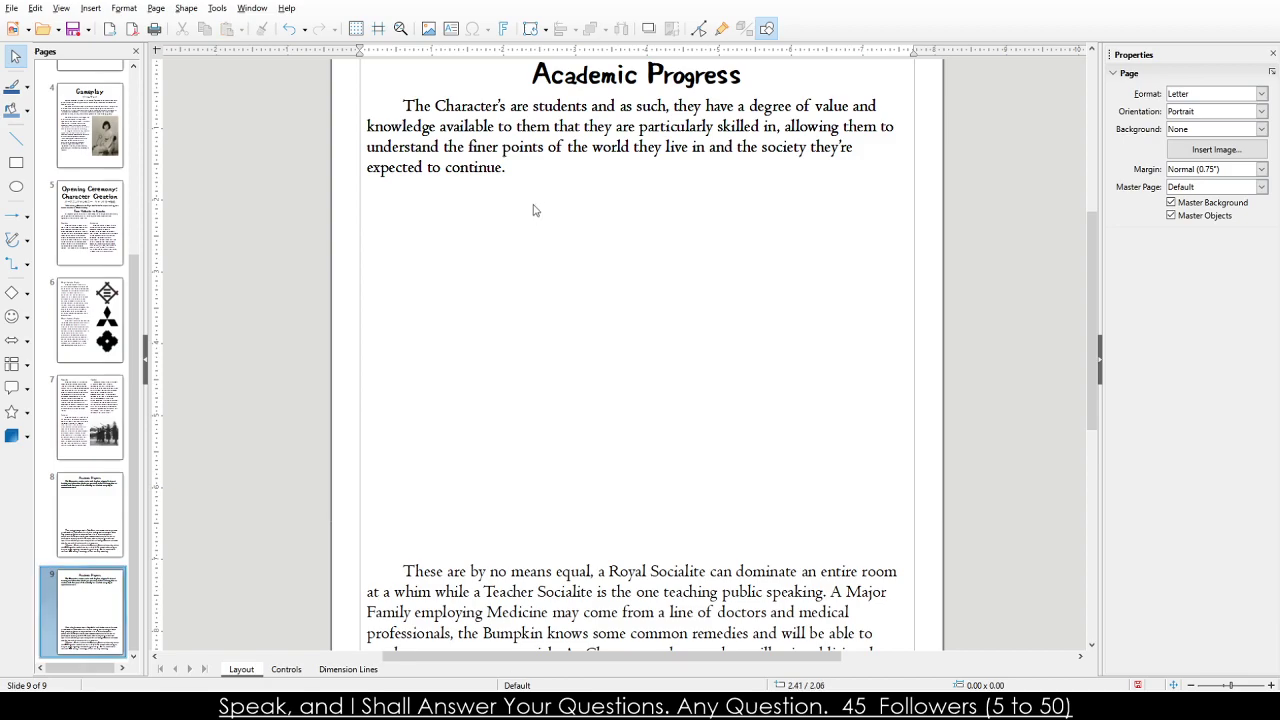
Replace the heading on page 9 with "Seasons of the Soul".
left_click(600, 118)
key("ctrl+a")
key("ctrl+v")
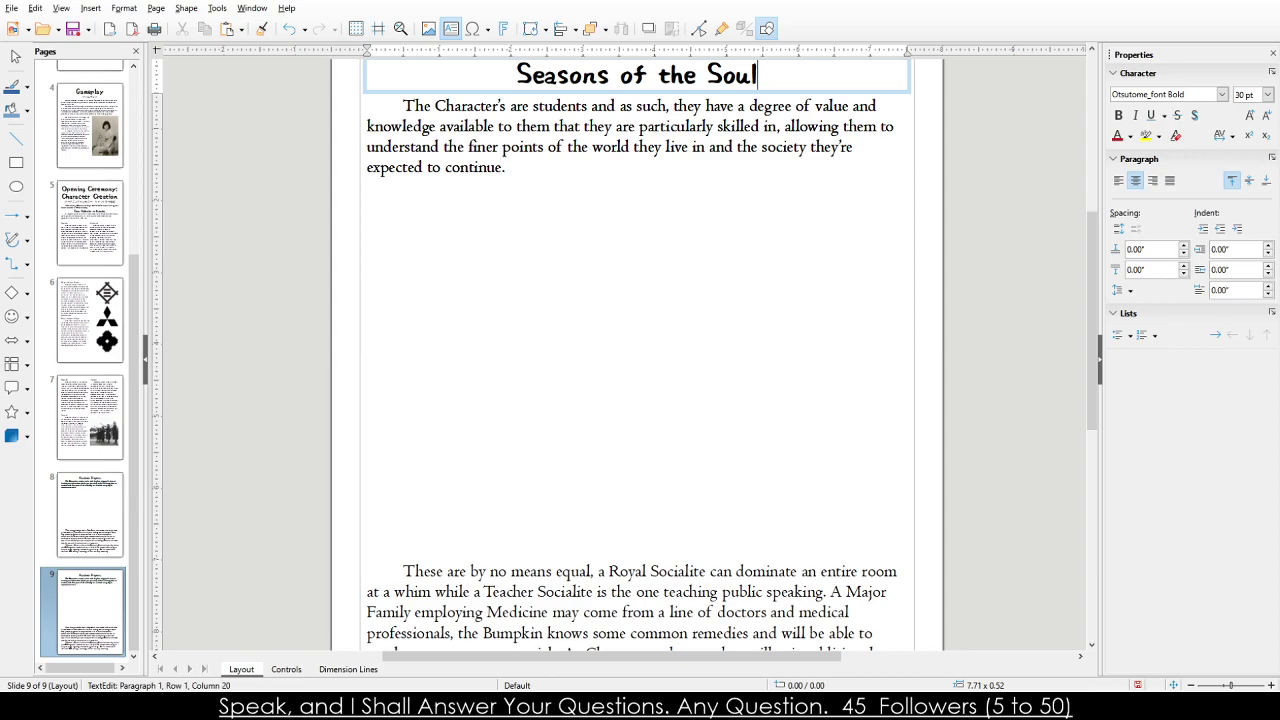
Remove the stacked duplicate copies of the intro paragraph on page 9 and shift the remaining frame slightly down below the heading.
triple_click(591, 152)
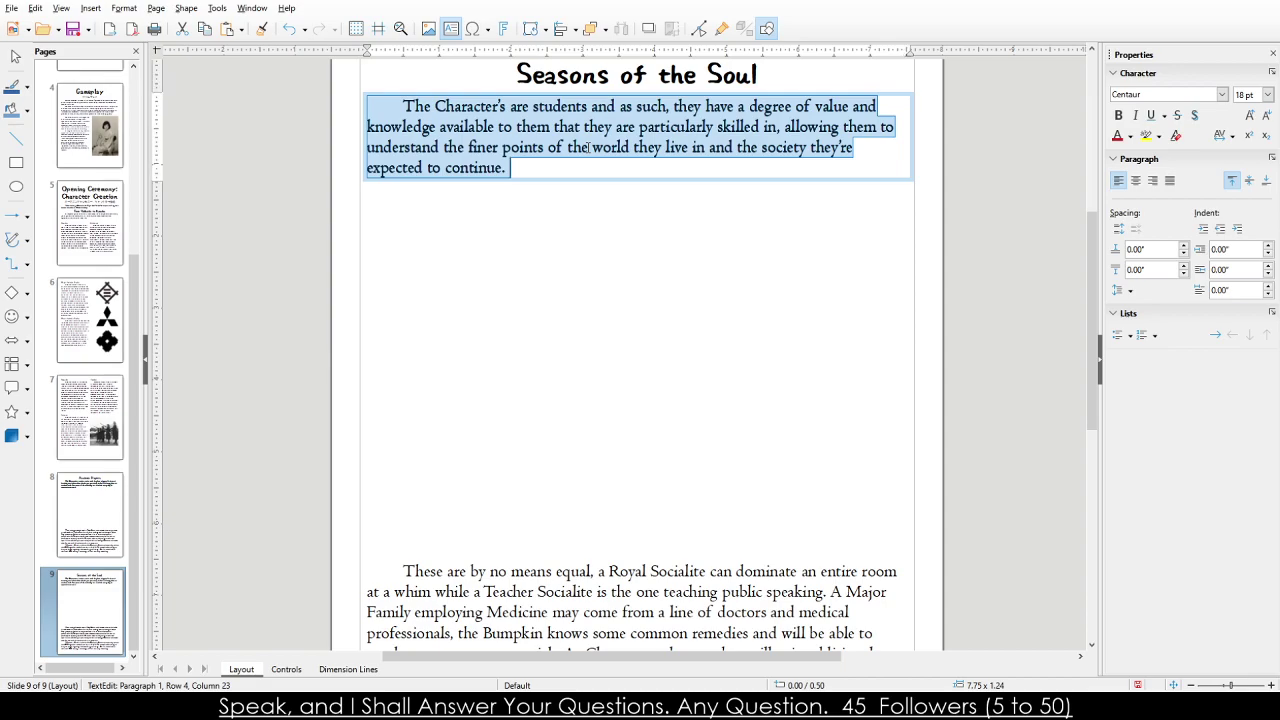
left_click(589, 147)
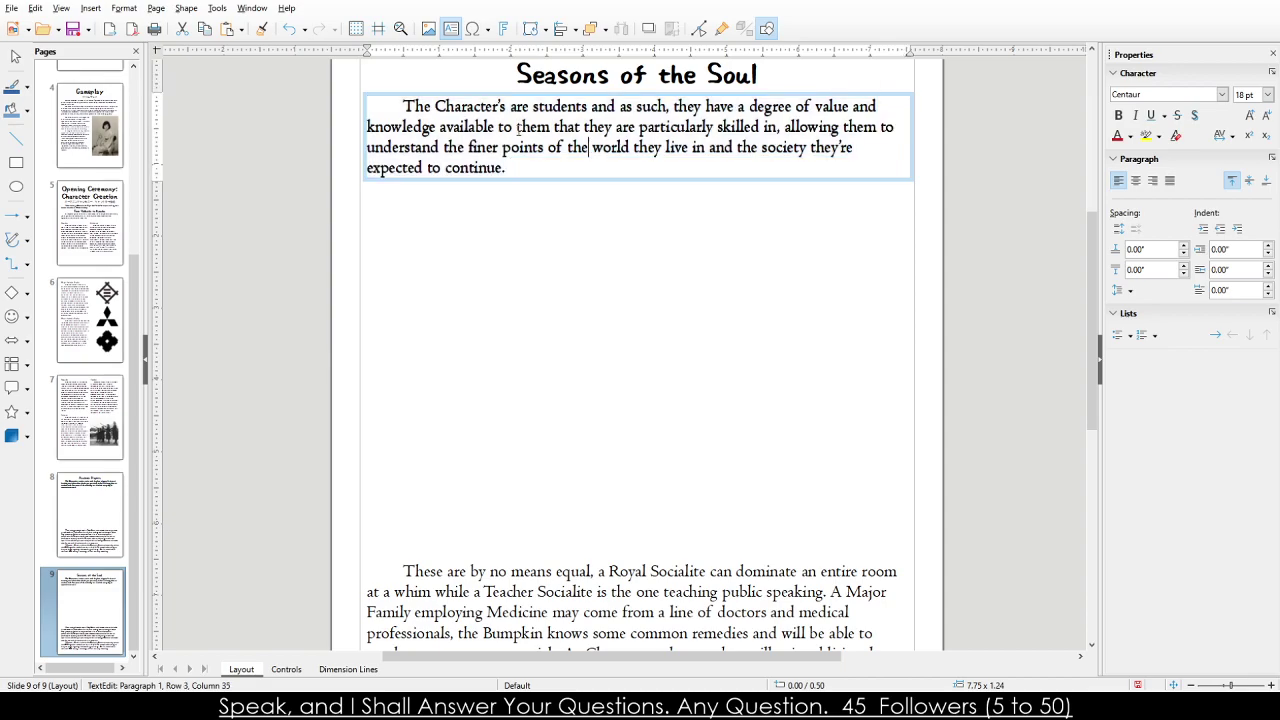
left_click(424, 93)
left_click_drag(424, 93, 433, 219)
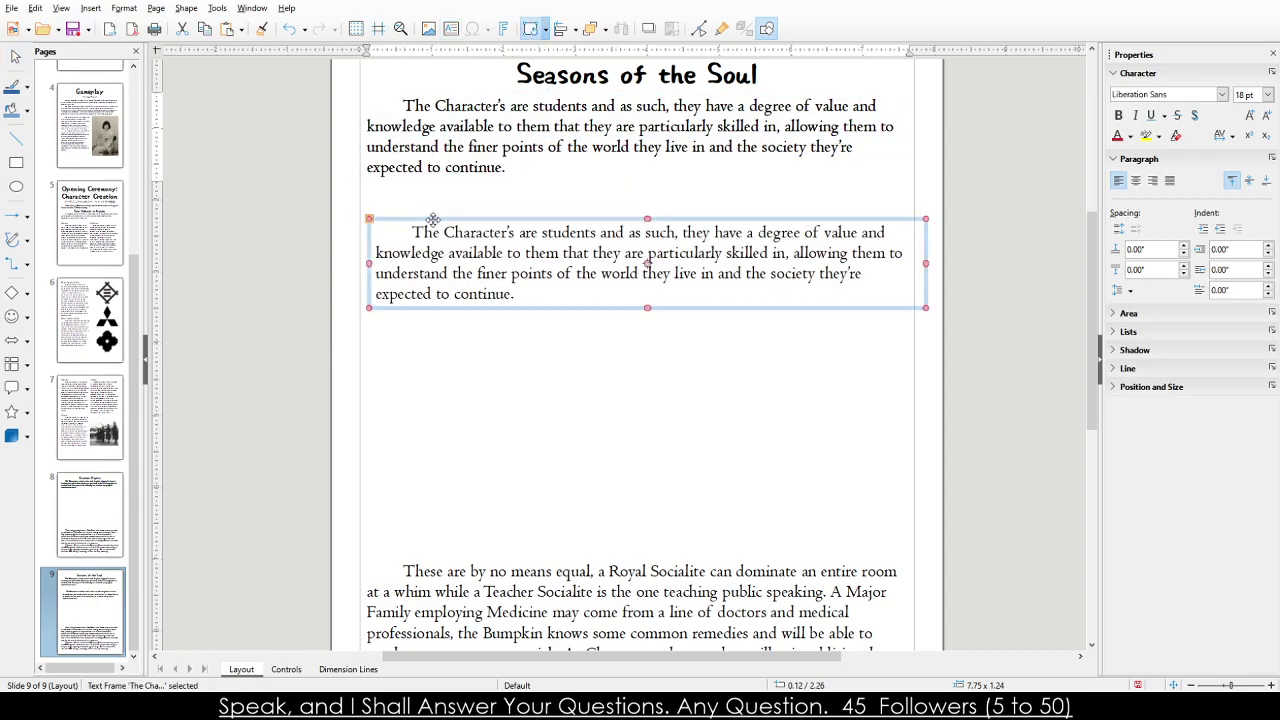
key("ctrl+z")
left_click(466, 111)
left_click_drag(466, 111, 455, 200)
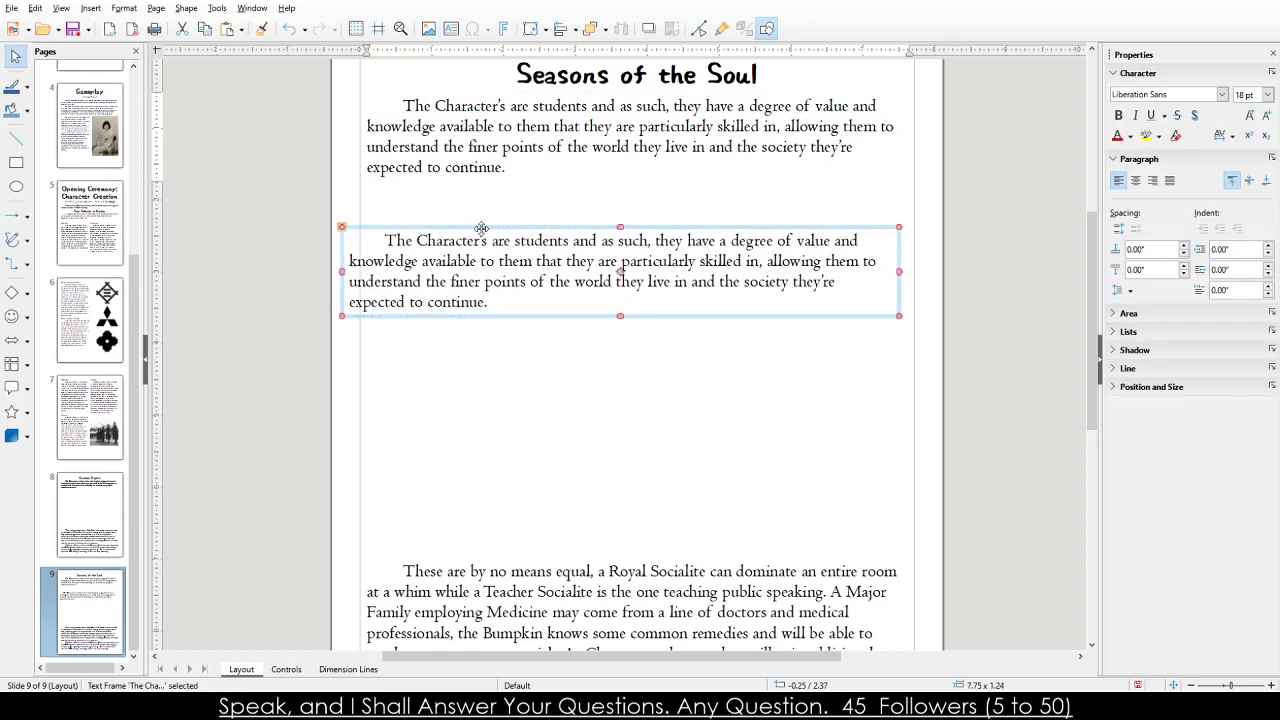
key("ctrl+z")
left_click(482, 98)
left_click_drag(482, 98, 456, 108)
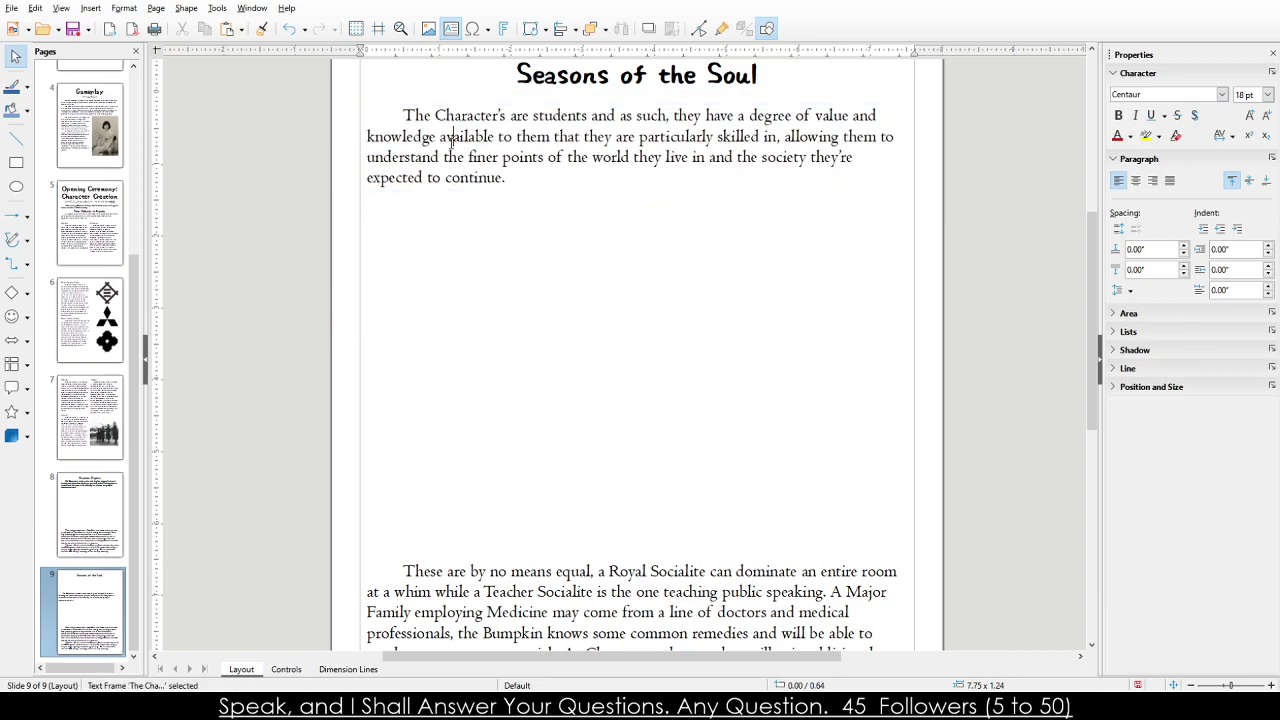
Compare the font and size of page 9's intro paragraph with the body text on pages 5 and 6.
triple_click(451, 141)
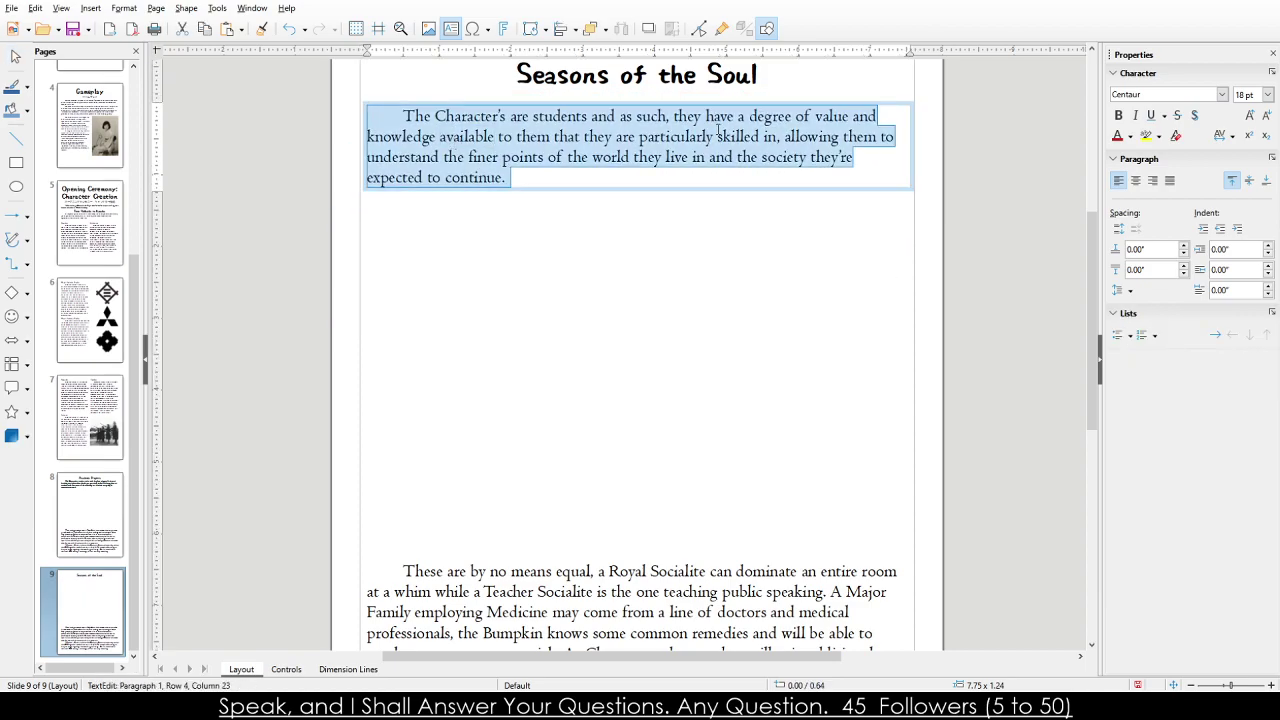
left_click(88, 215)
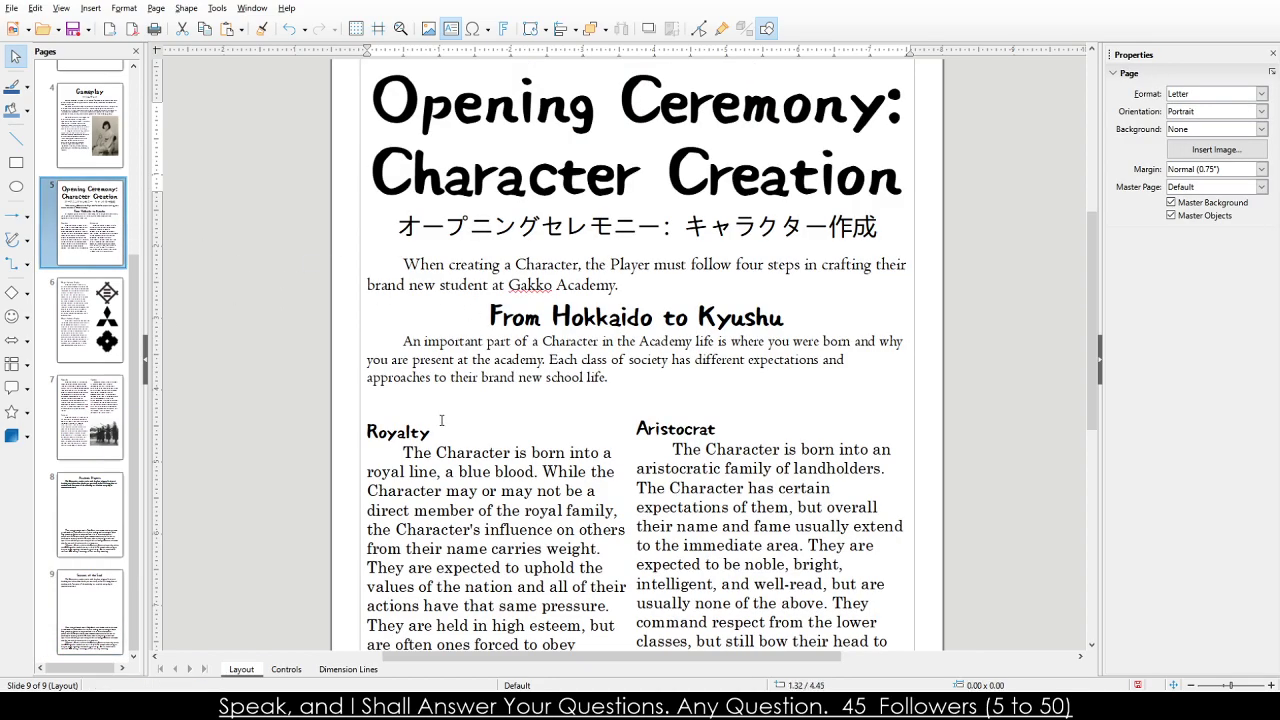
left_click(439, 511)
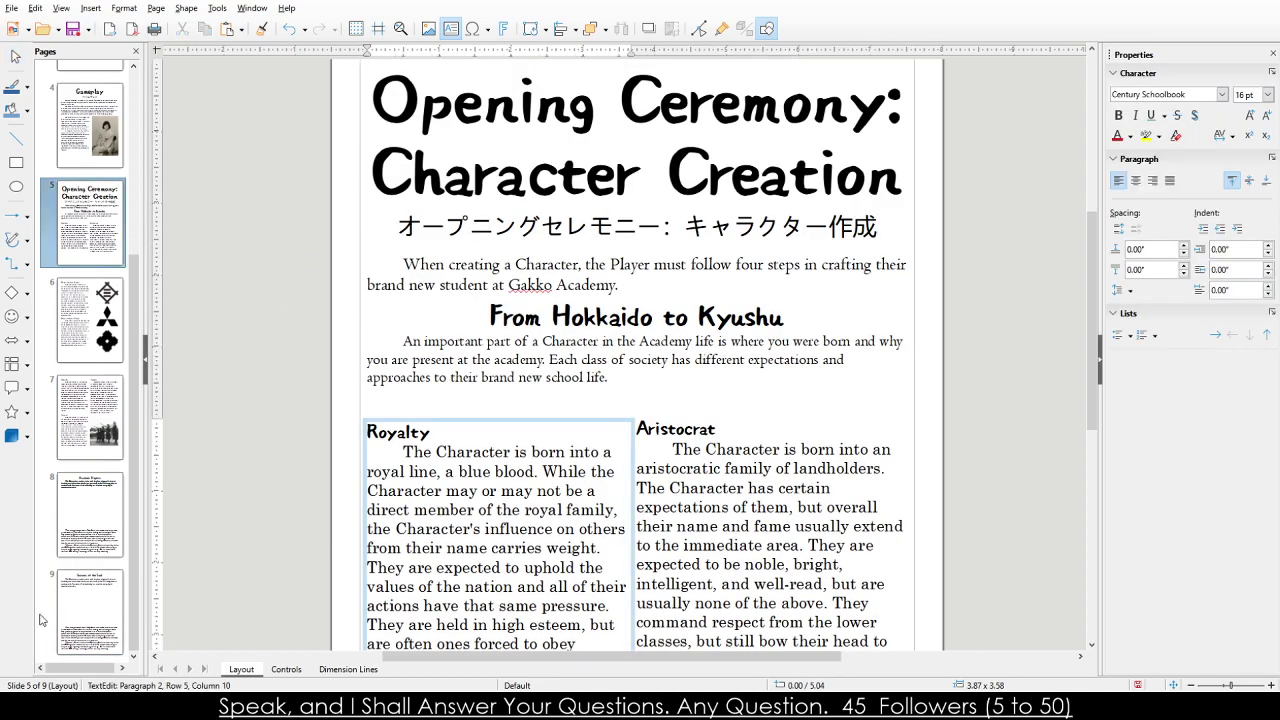
left_click(90, 610)
left_click(472, 136)
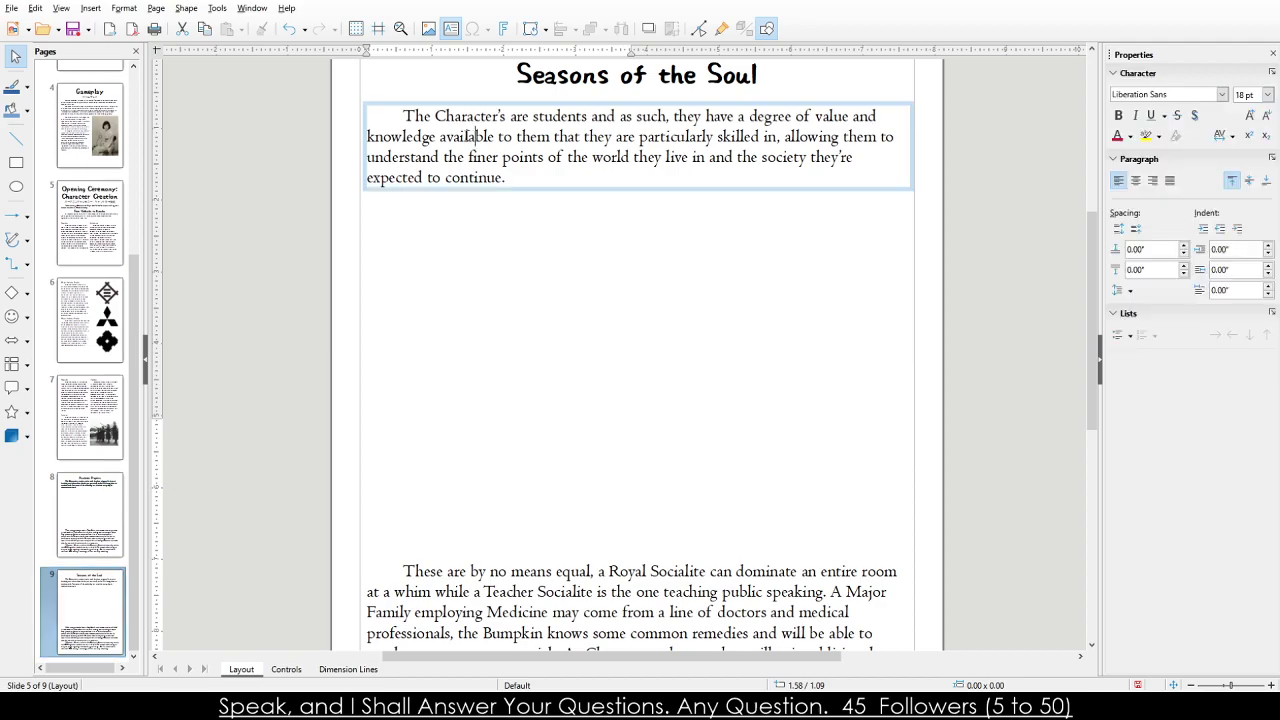
left_click(90, 320)
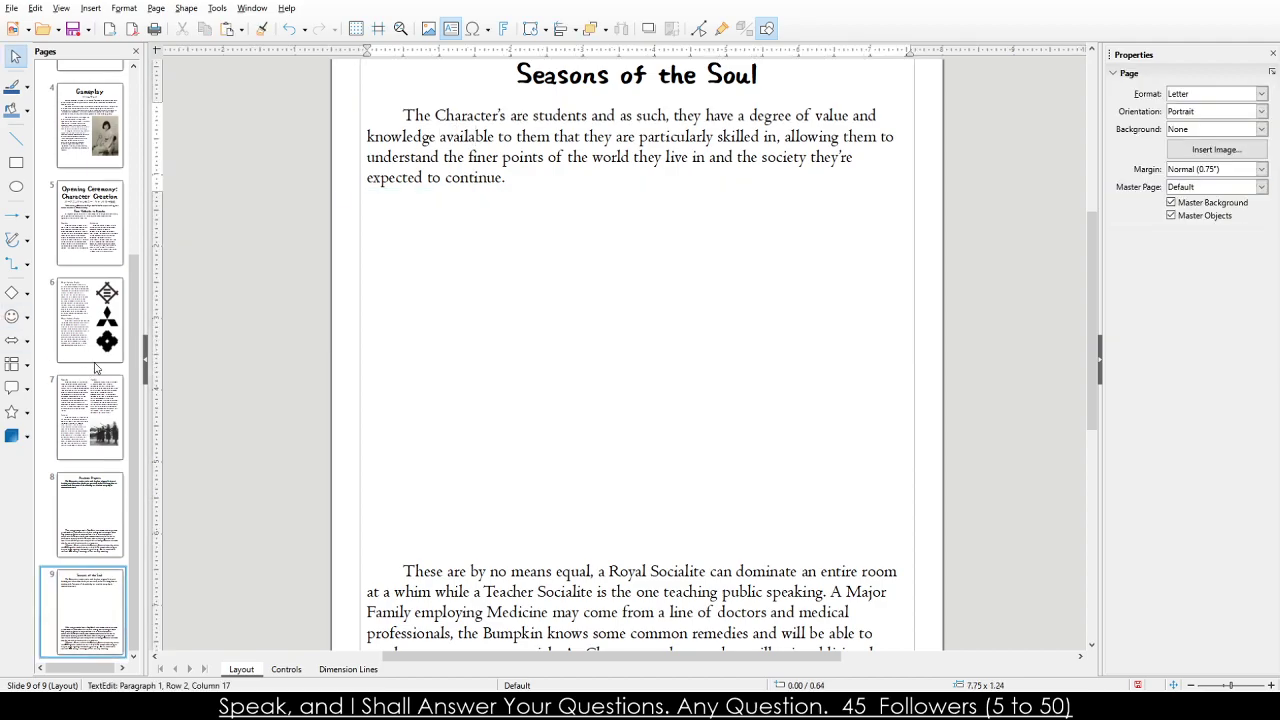
left_click(430, 281)
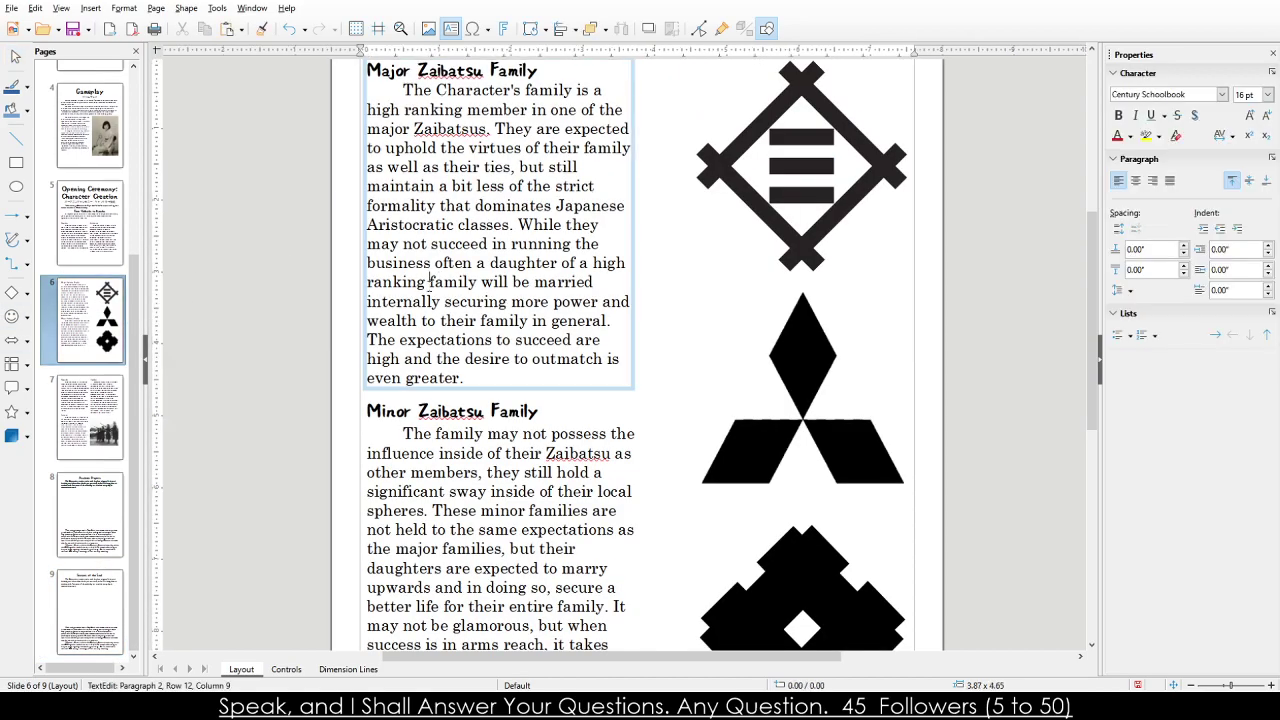
left_click(70, 602)
On the Academic Progress page, pull apart the stacked intro paragraph frames, delete the two extra copies and place the remaining one right under the heading.
left_click(82, 515)
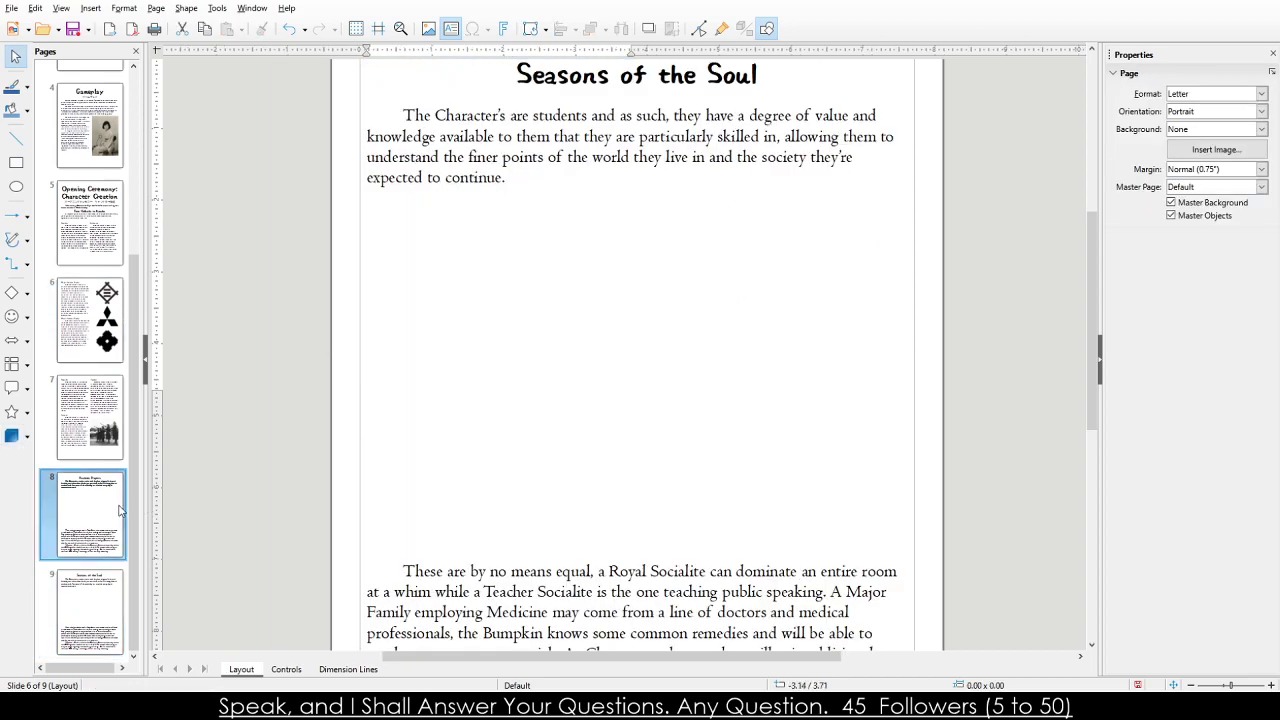
left_click(482, 116)
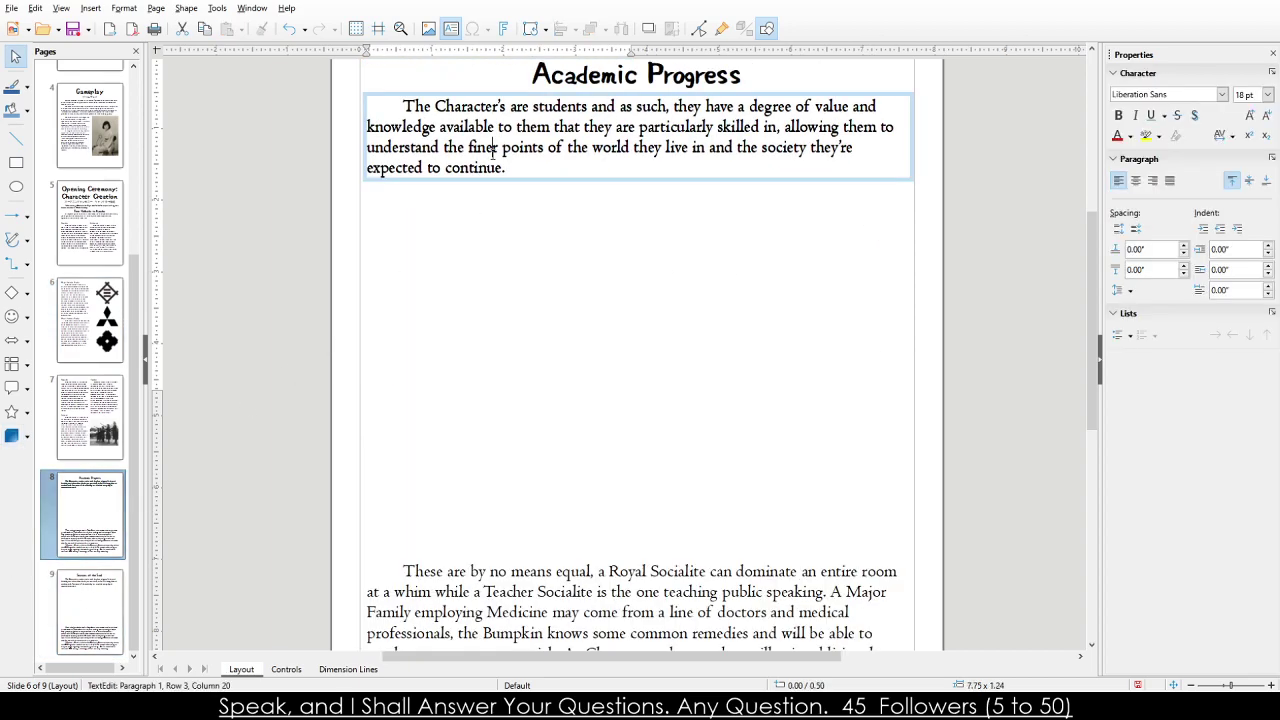
left_click_drag(477, 96, 477, 217)
left_click(477, 100)
left_click_drag(477, 100, 474, 204)
left_click(450, 126)
mouse_move(452, 95)
left_mouse_down()
mouse_move(447, 128)
mouse_move(450, 84)
left_mouse_up()
left_click(428, 207)
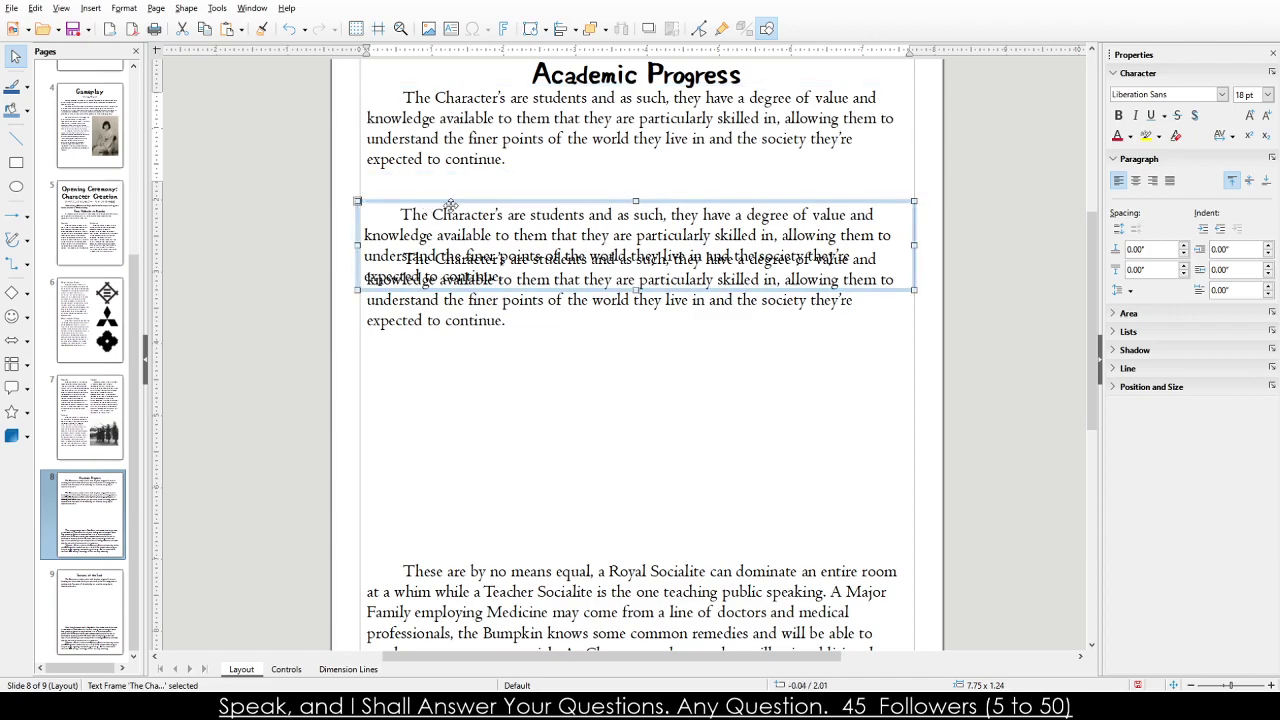
key("Delete")
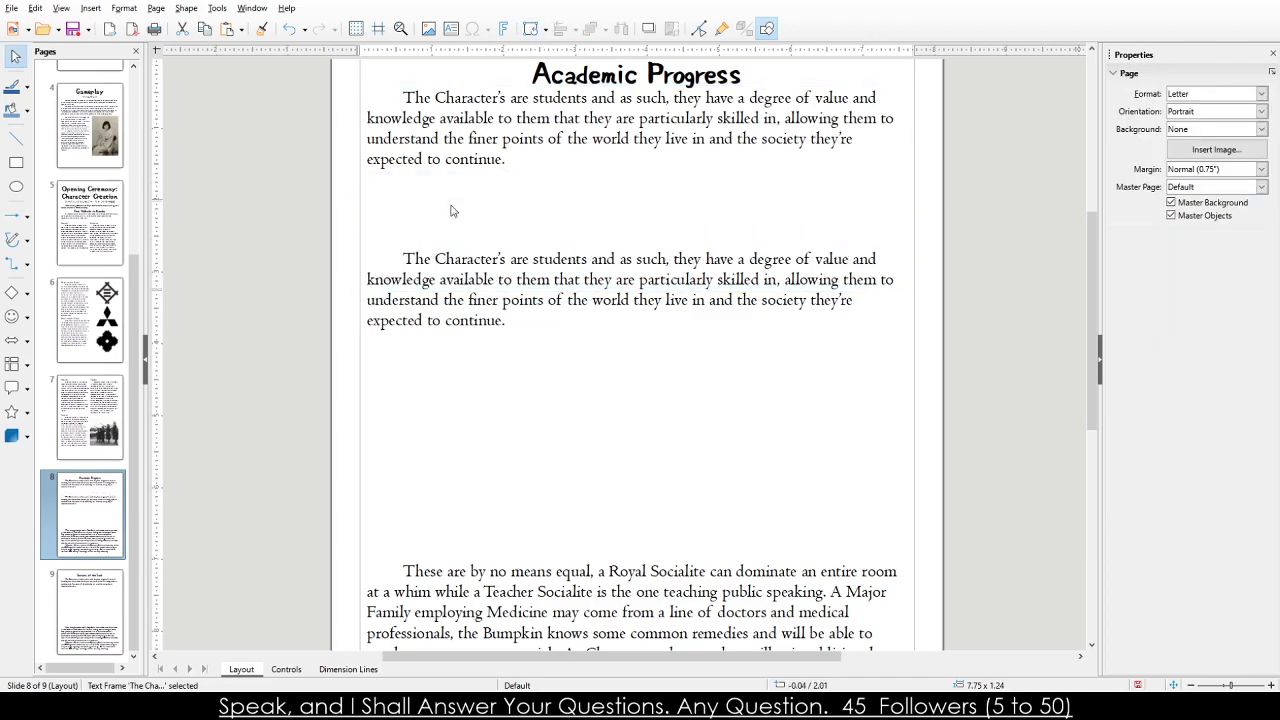
left_click(440, 250)
key("Escape")
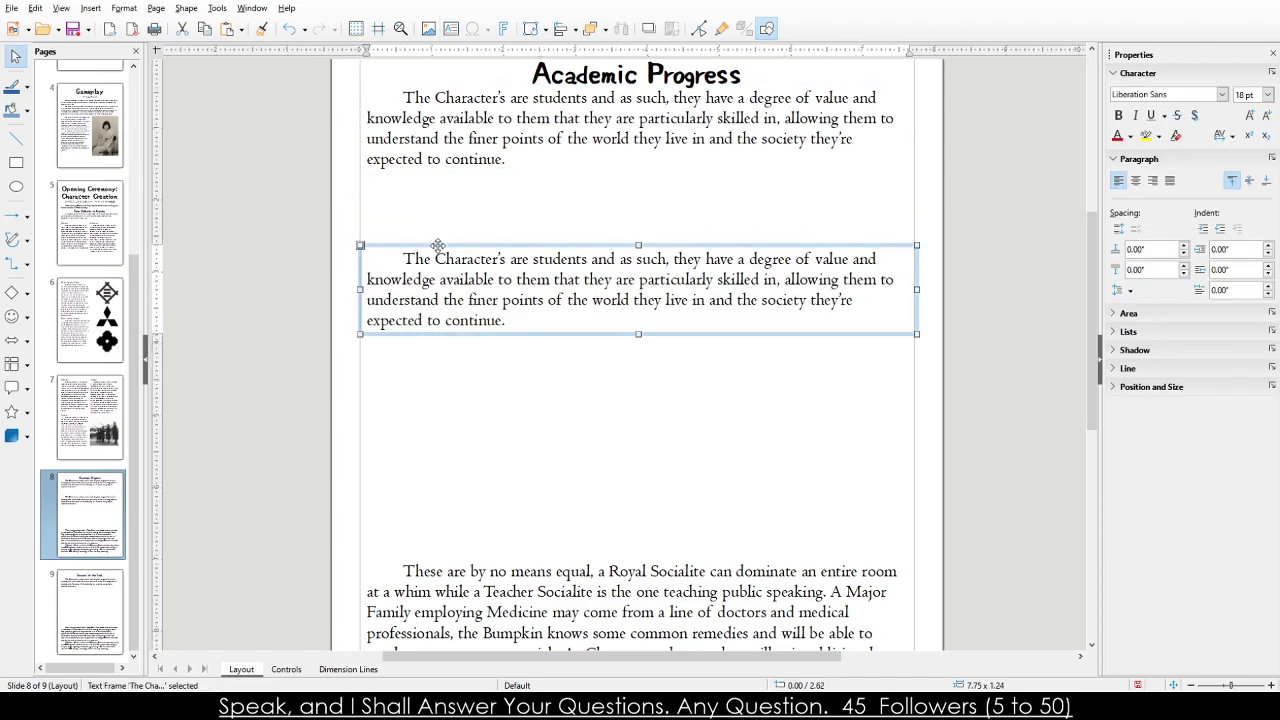
key("Delete")
Set the font of the Academic Progress intro paragraph to Century Gothic.
triple_click(500, 160)
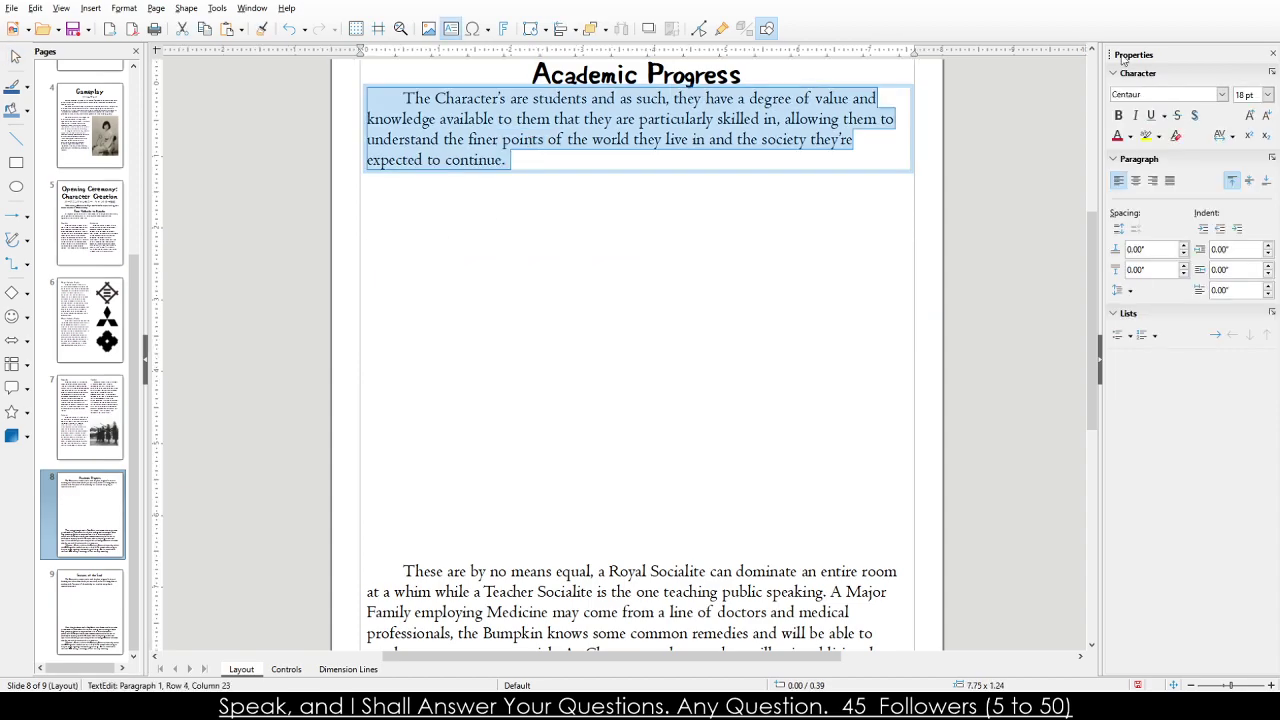
left_click(1222, 93)
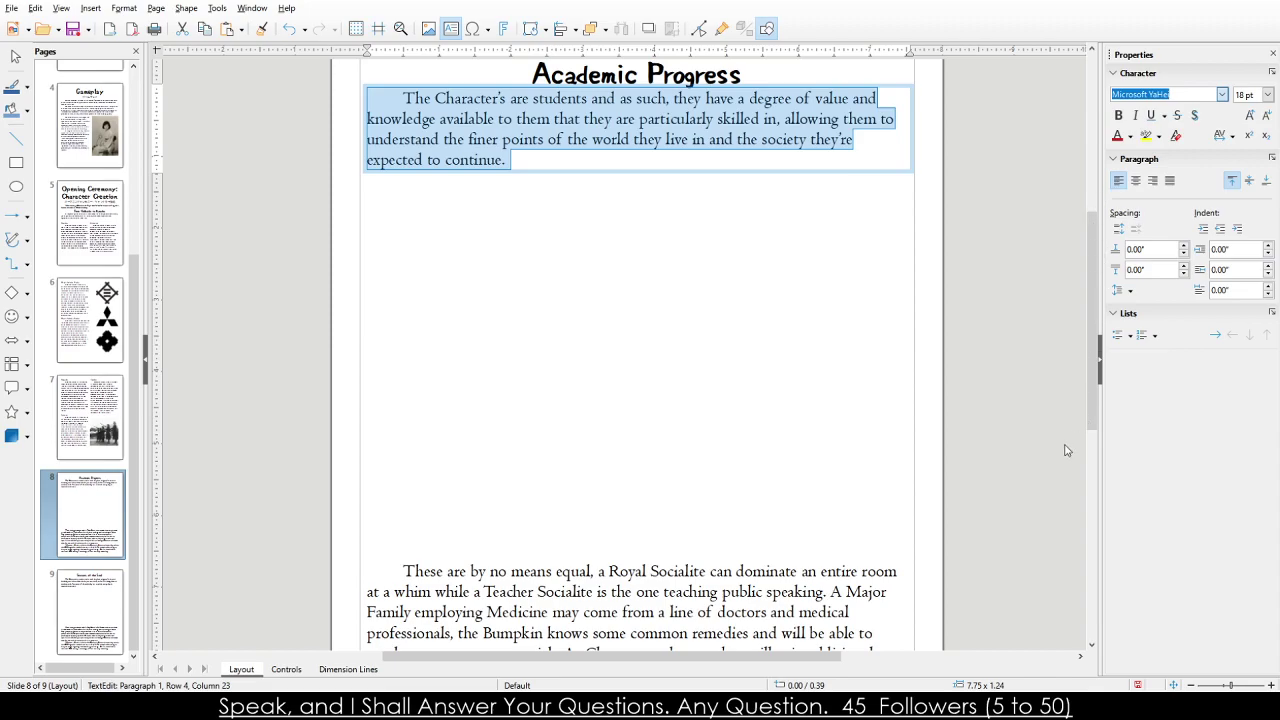
type("Century Gothic")
key("Return")
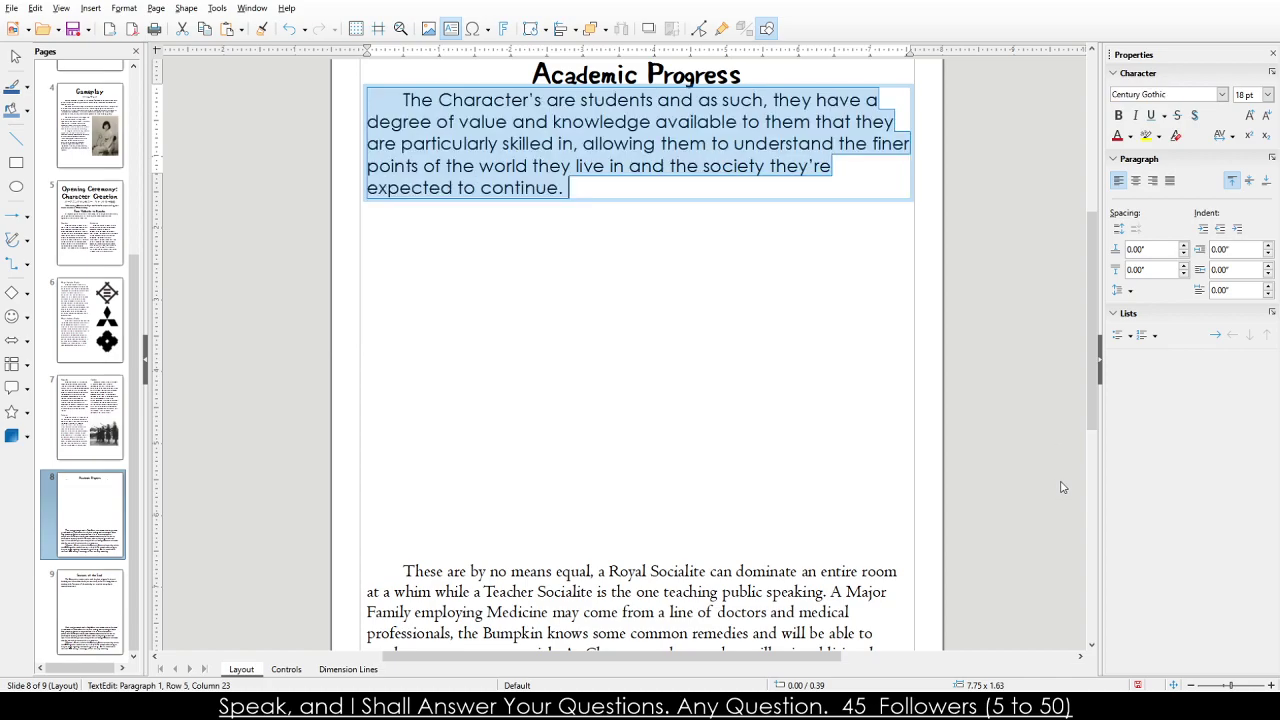
Check the font and size of the Bumpkin and Teacher text on page 7 and the Major Zaibatsu Family text on page 6.
left_click(90, 417)
left_click(515, 136)
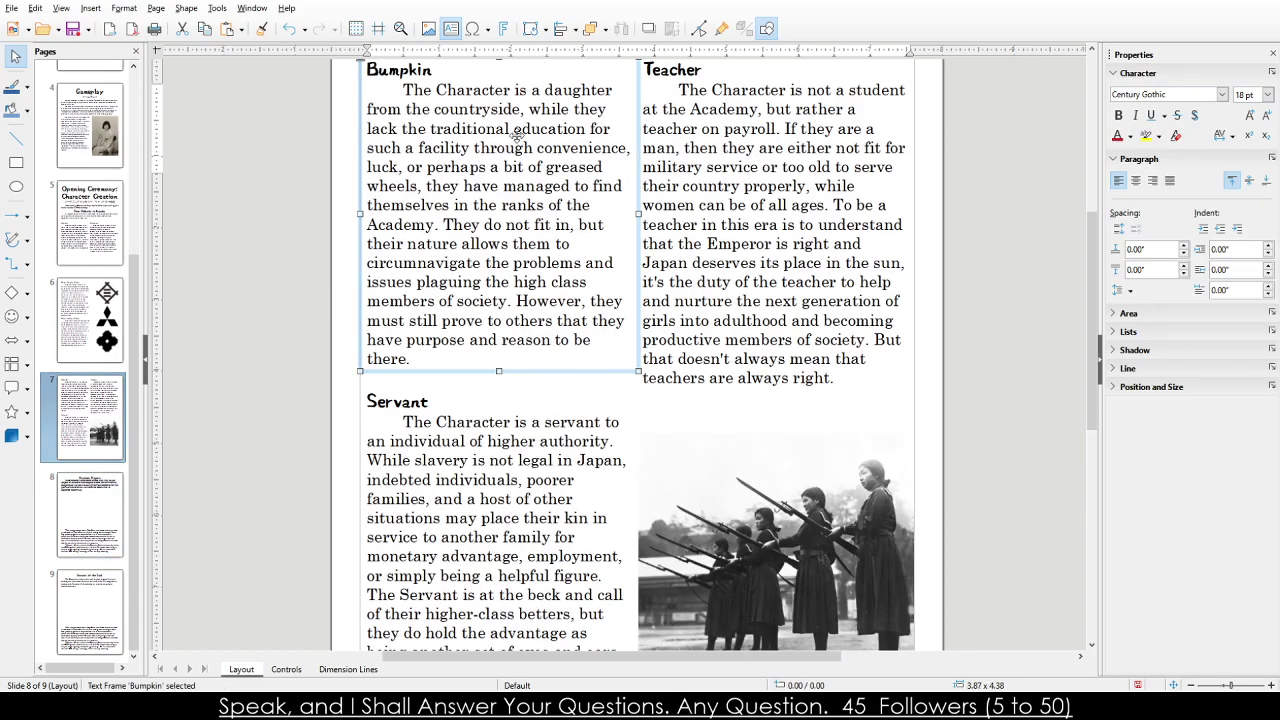
left_click(470, 136)
left_click_drag(449, 110, 498, 193)
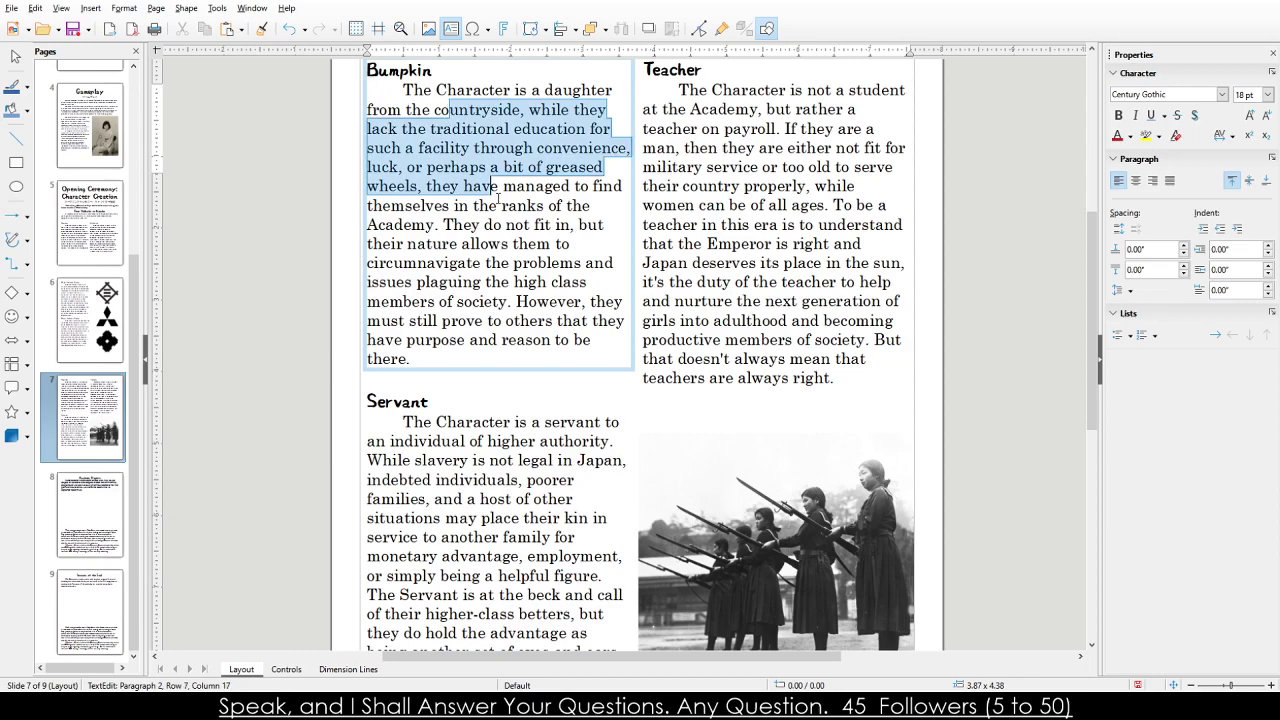
left_click(486, 262)
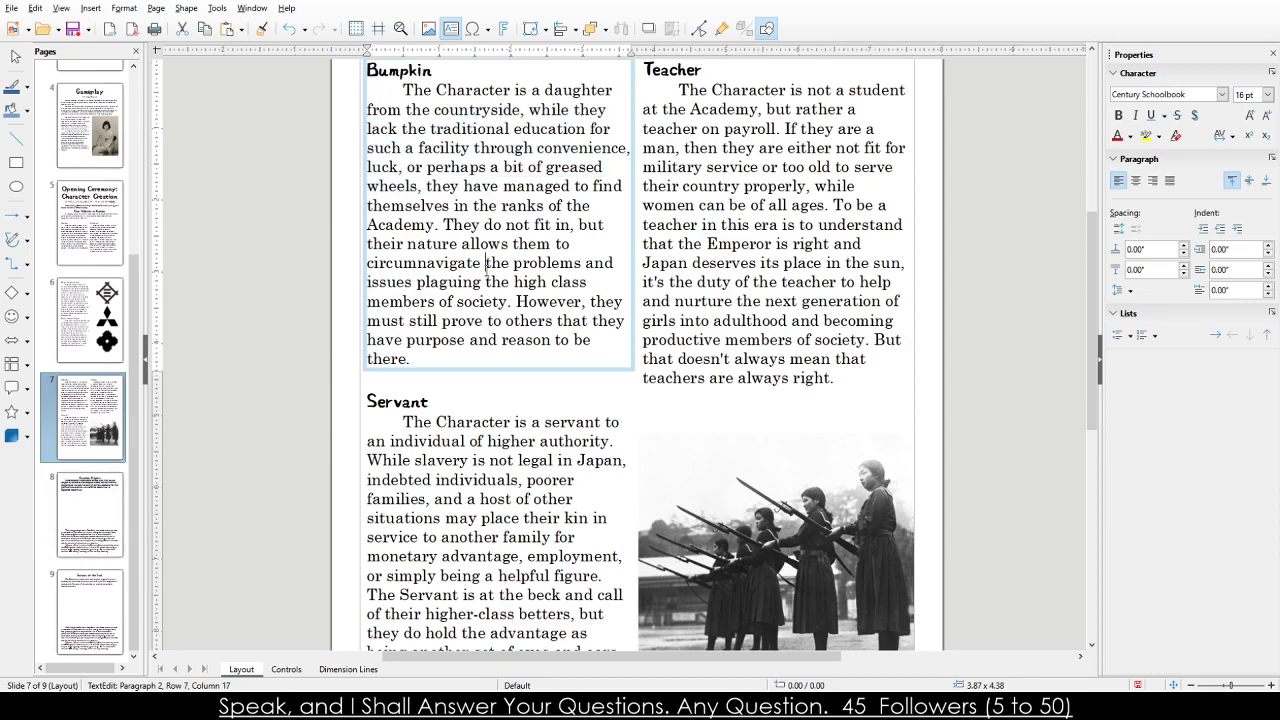
left_click(700, 258)
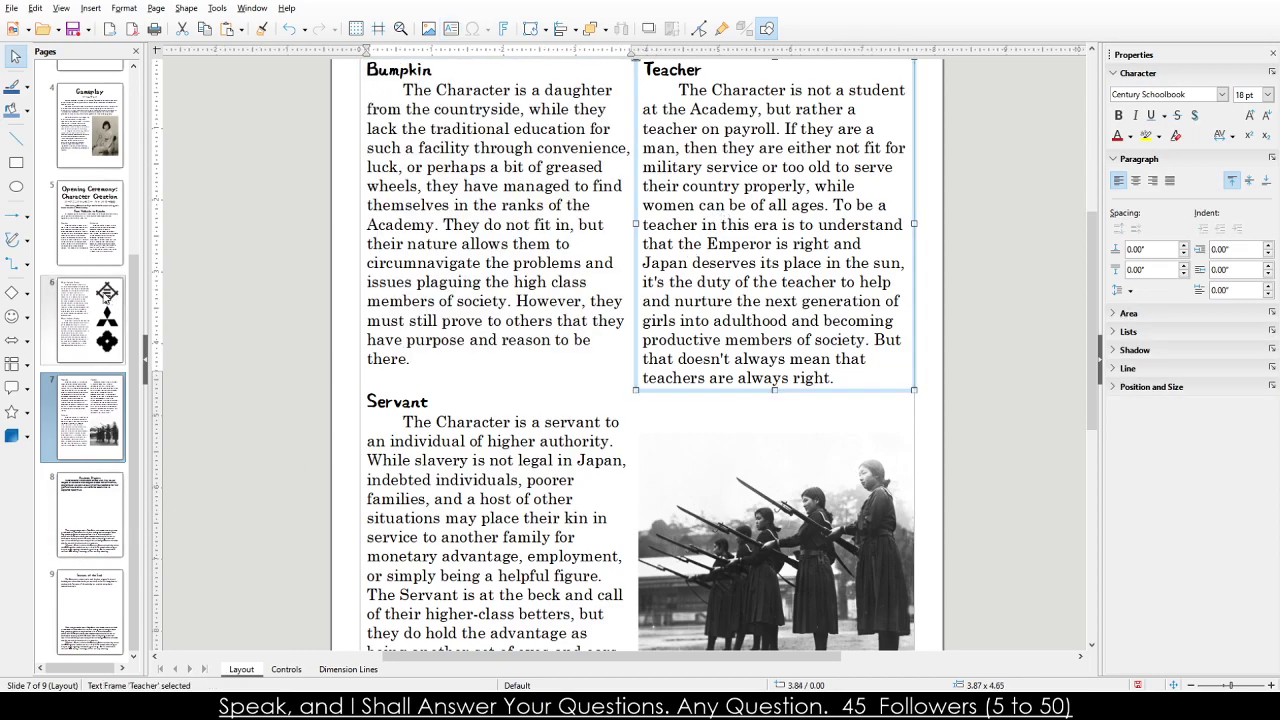
left_click(90, 320)
double_click(490, 186)
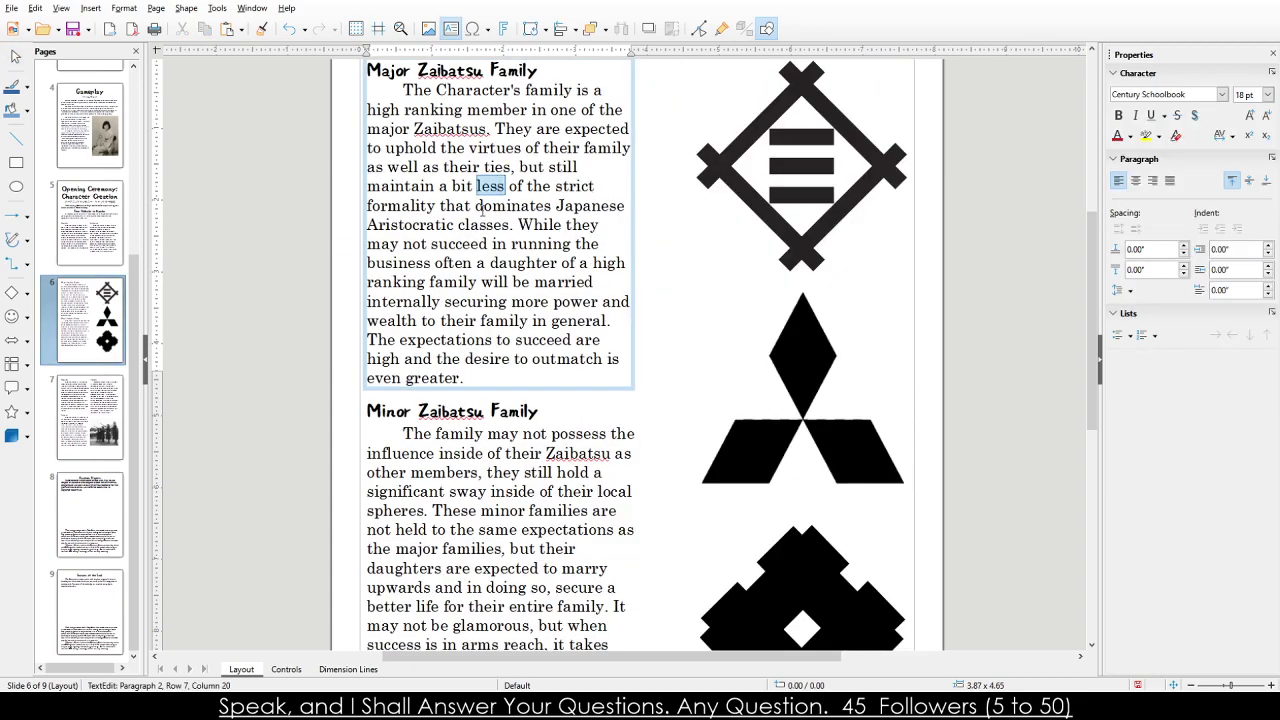
Check the font and size of the Royalty, Aristocrat and introductory text on page 5.
left_click(52, 222)
left_click(428, 440)
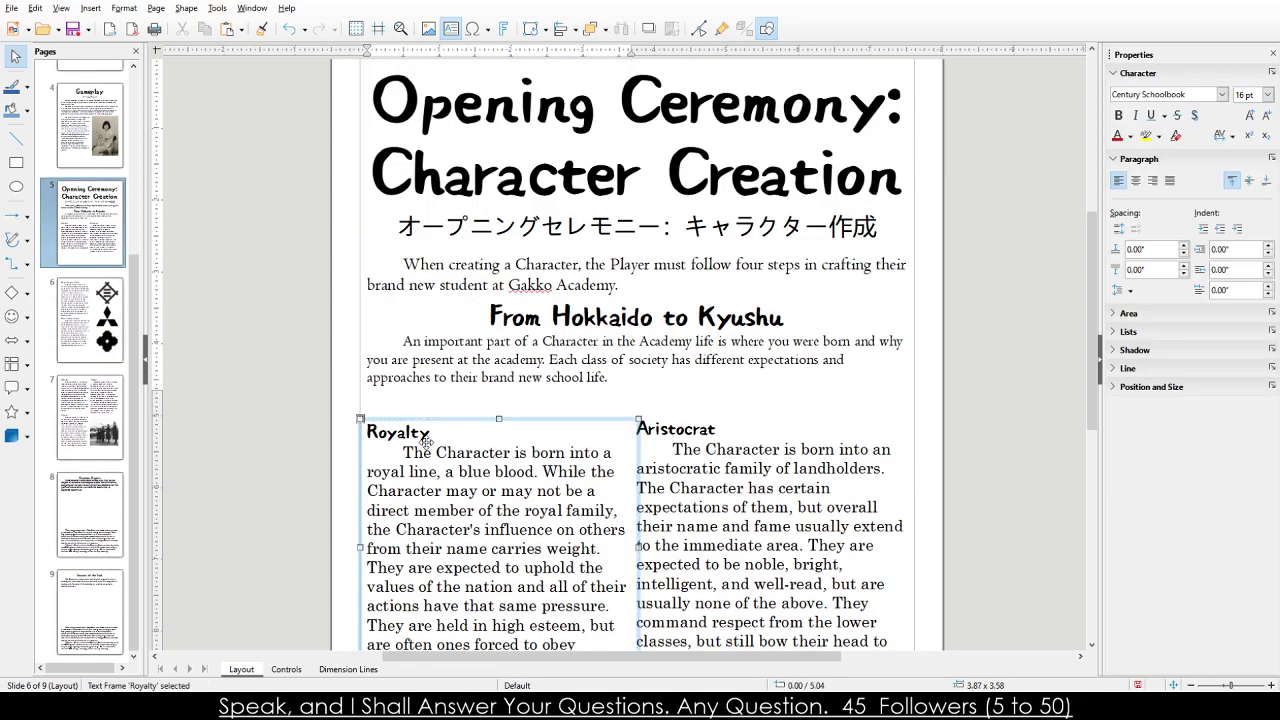
double_click(420, 452)
scroll(426, 455, "down", 5)
left_click(686, 354)
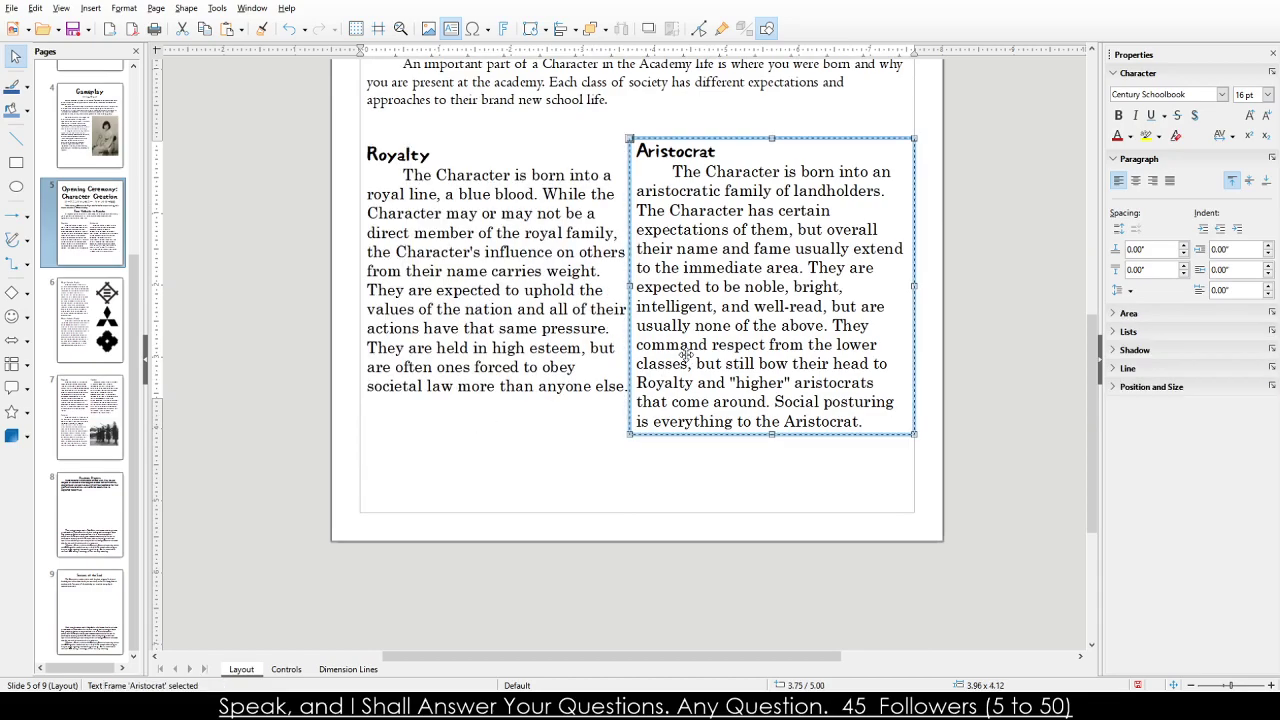
left_click(686, 354)
key("ctrl+a")
left_click(566, 100)
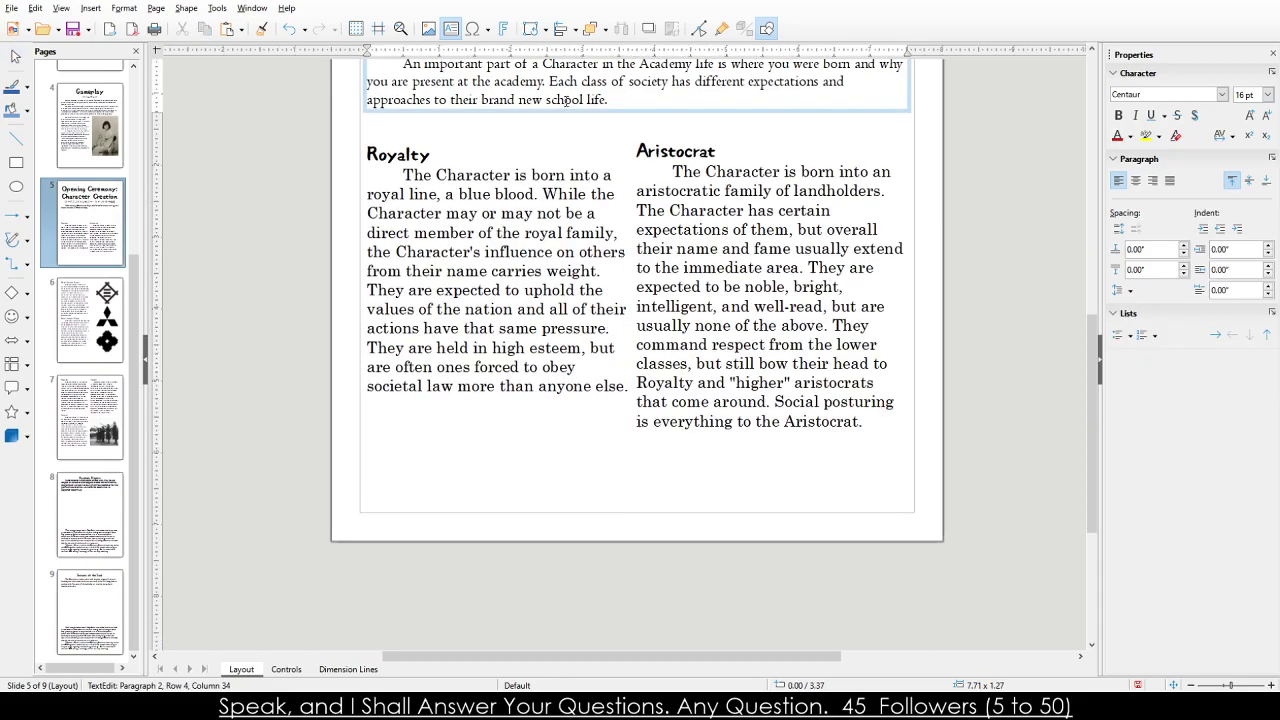
left_click(498, 207)
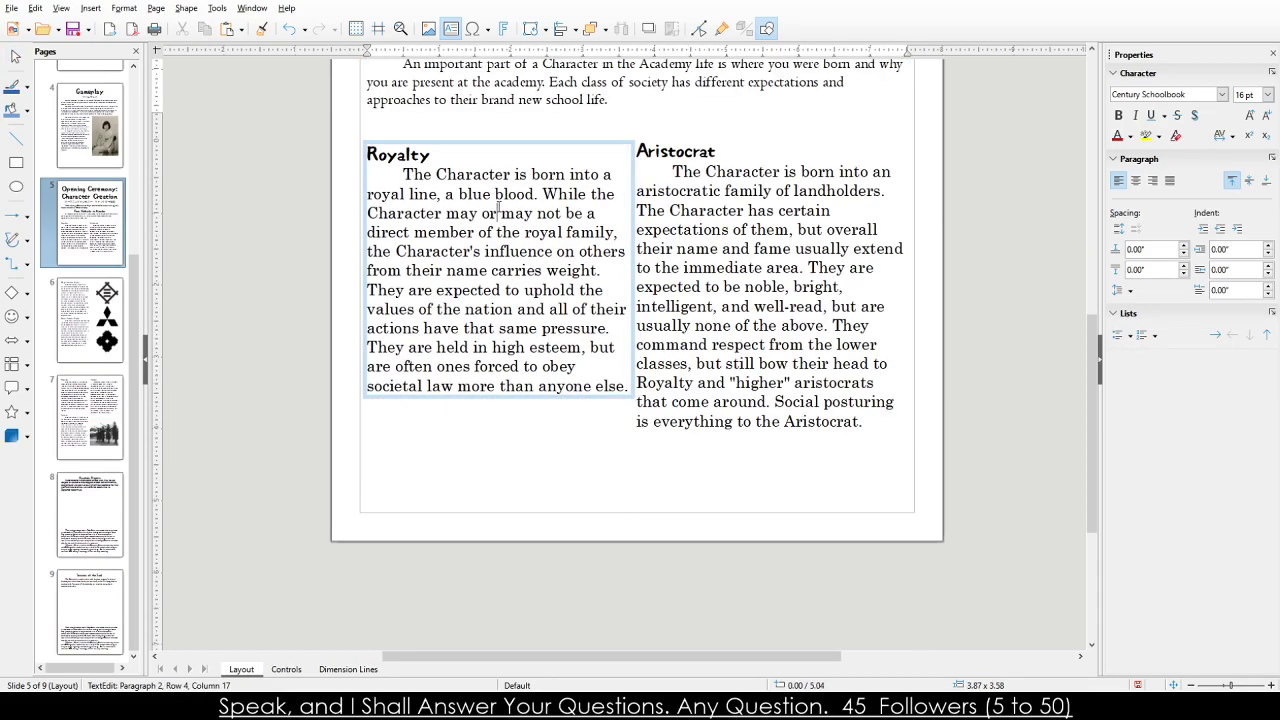
left_click_drag(413, 175, 462, 214)
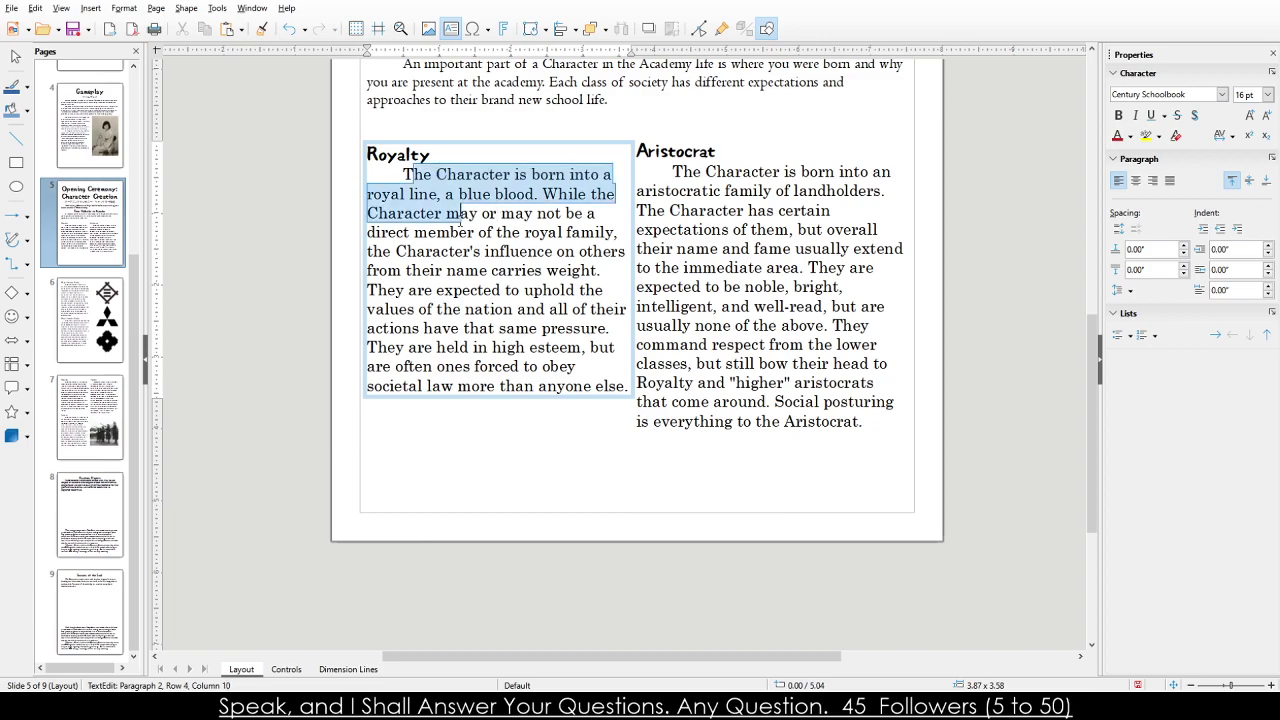
Check the font and size of the opening paragraph on page 5 and the Gameplay paragraphs on page 4.
scroll(461, 225, "up", 3)
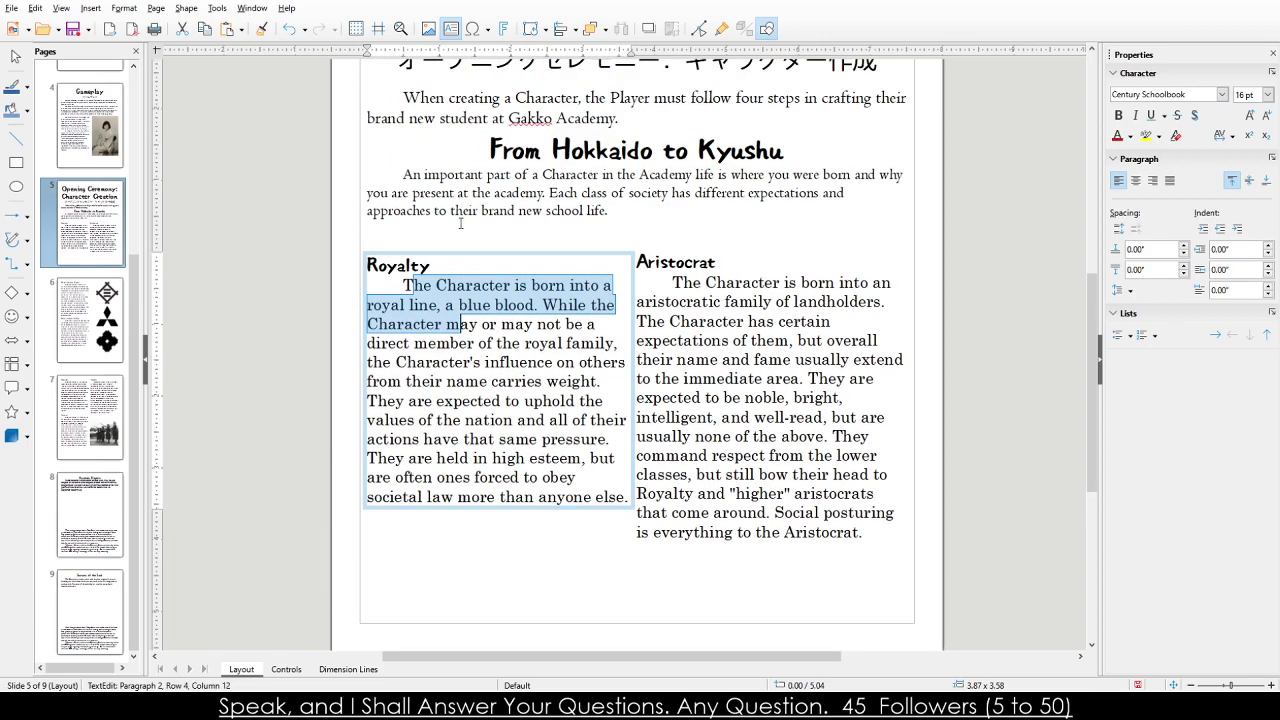
double_click(447, 100)
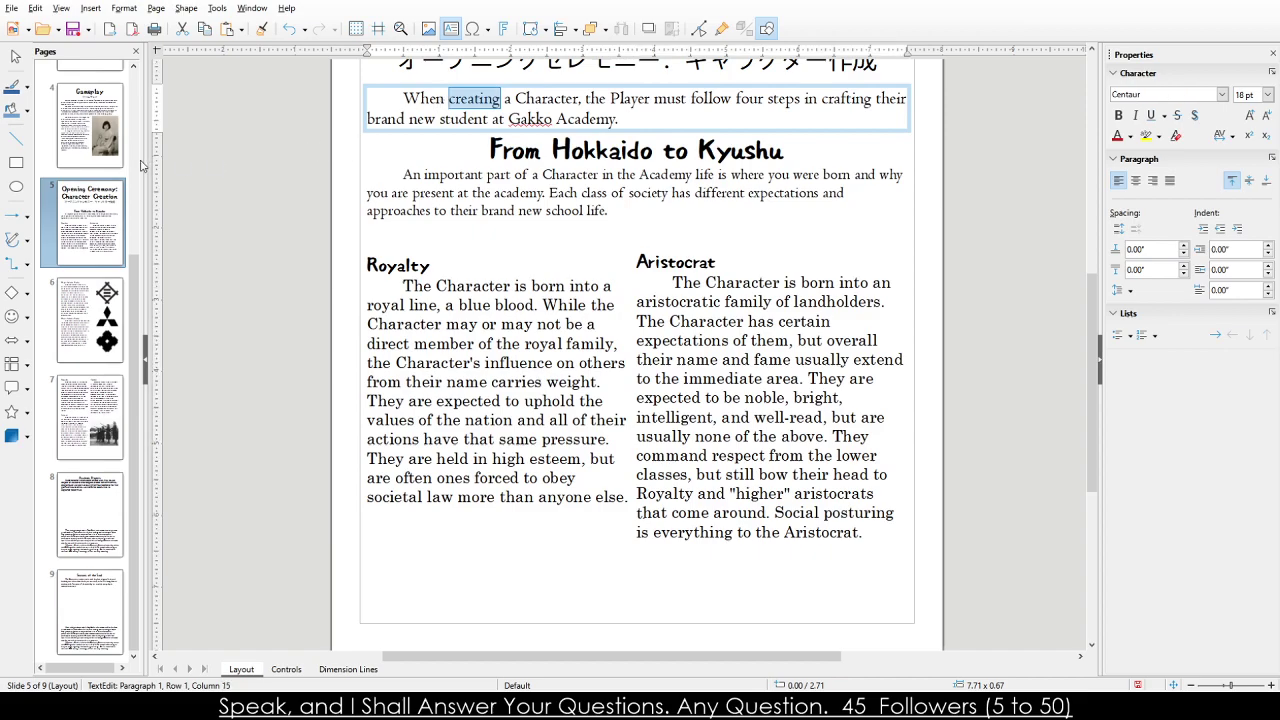
left_click(84, 128)
left_click(520, 131)
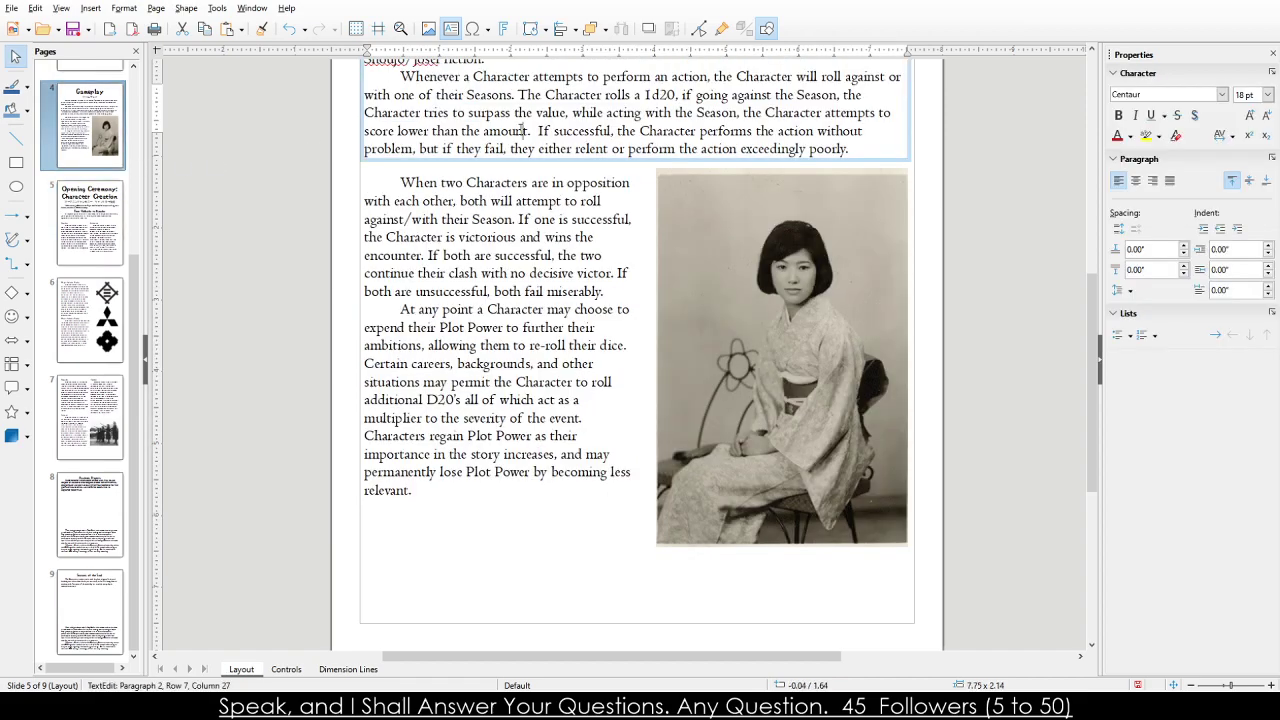
left_click(516, 219)
scroll(517, 222, "up", 3)
left_click(513, 151)
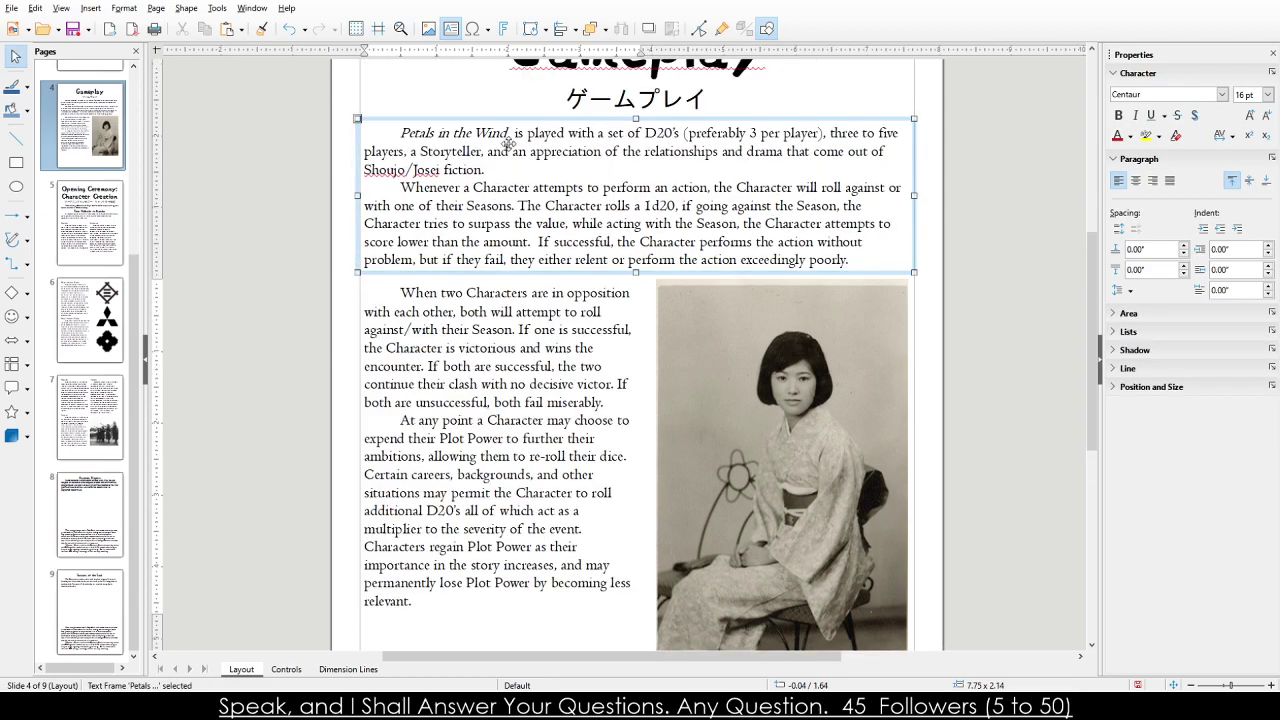
triple_click(513, 151)
left_click(518, 176)
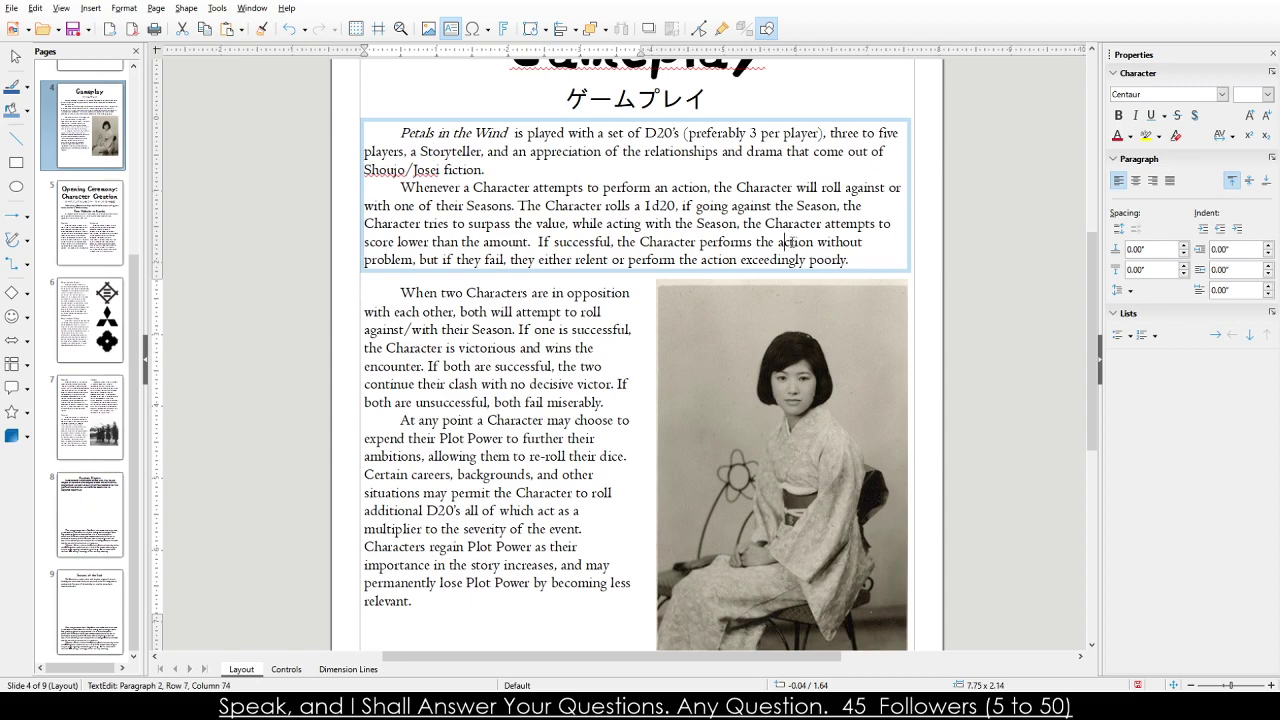
key("ctrl+a")
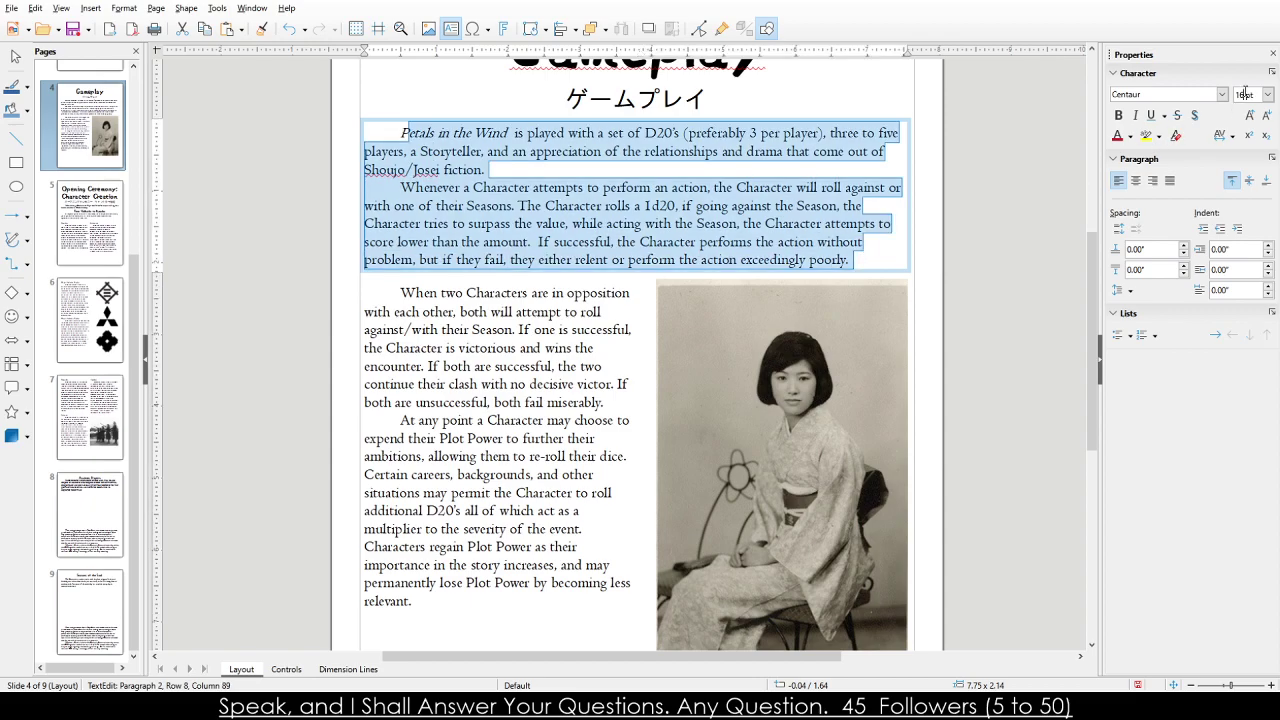
scroll(90, 300, "up", 3)
Try Century Gothic as the font of the whole Preface body text on page 3.
left_click(90, 305)
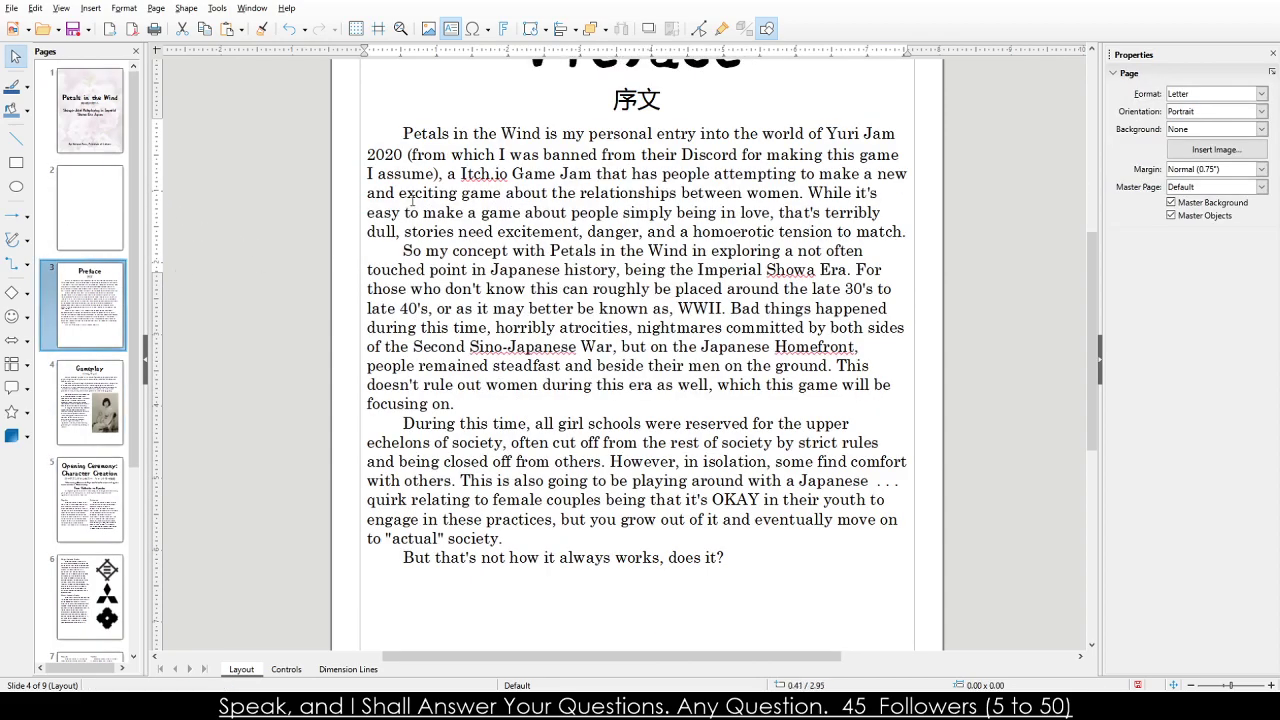
left_click(434, 192)
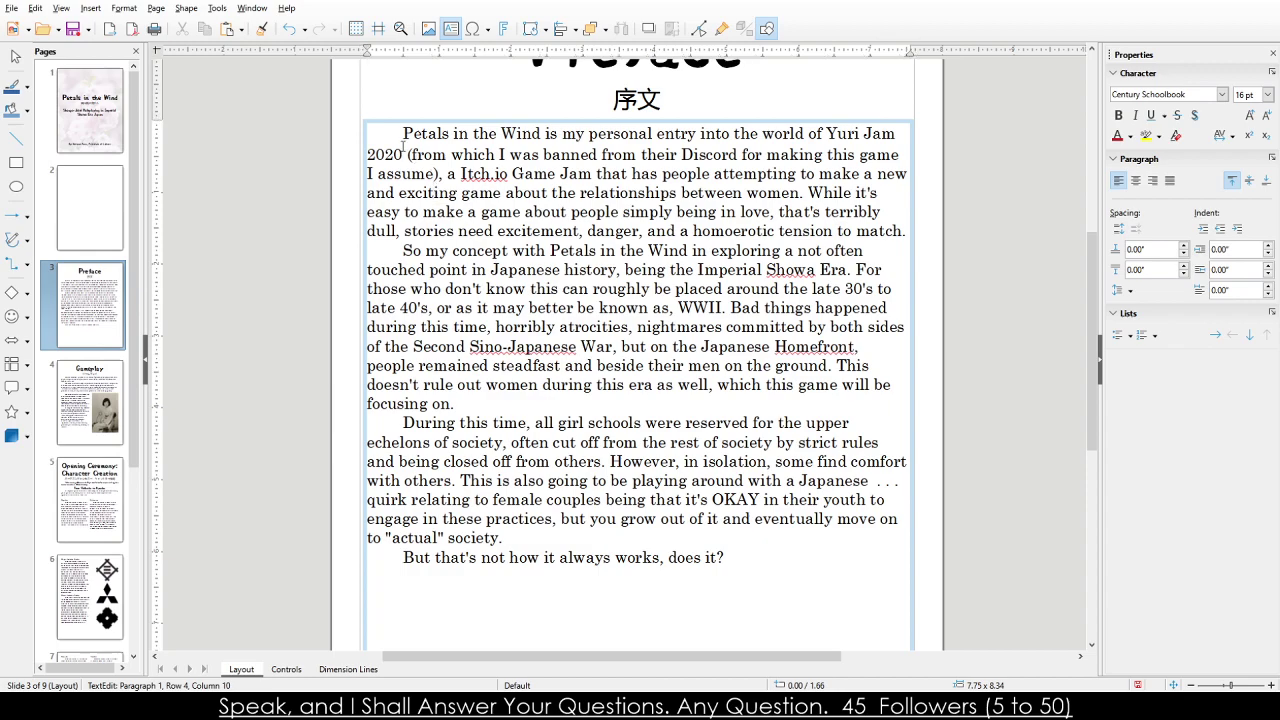
key("ctrl+a")
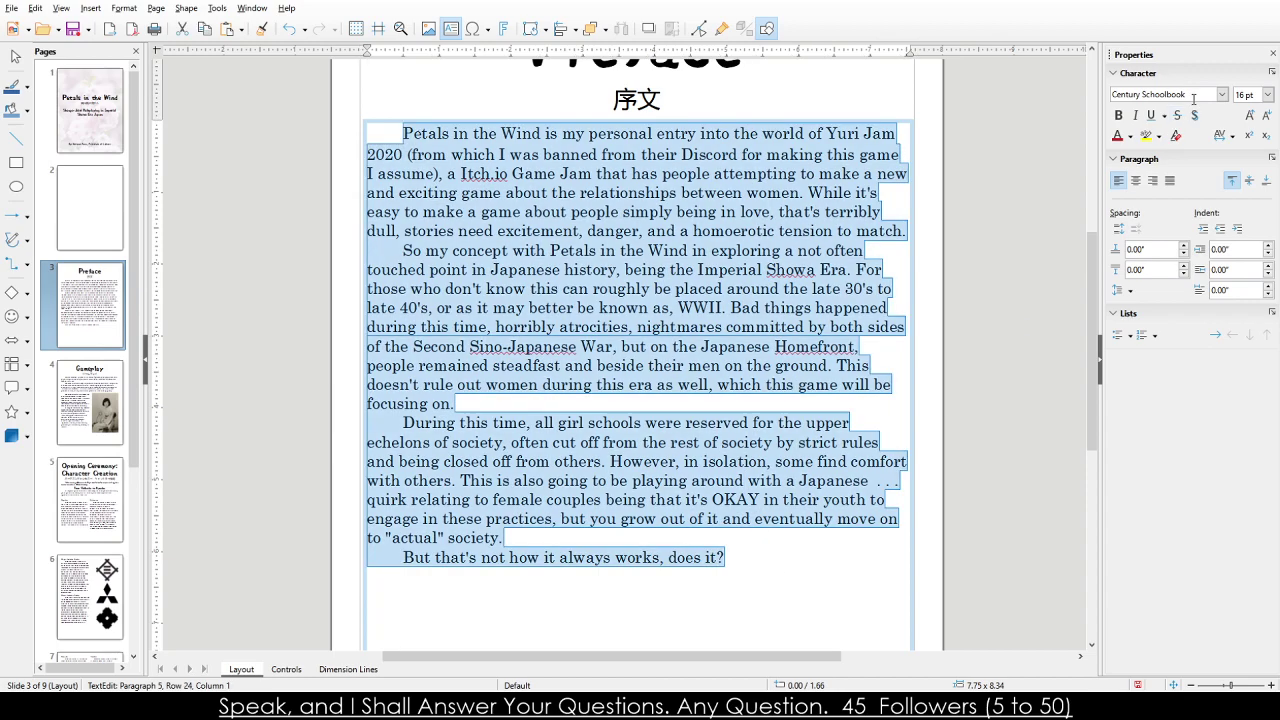
scroll(1221, 96, "up", 1)
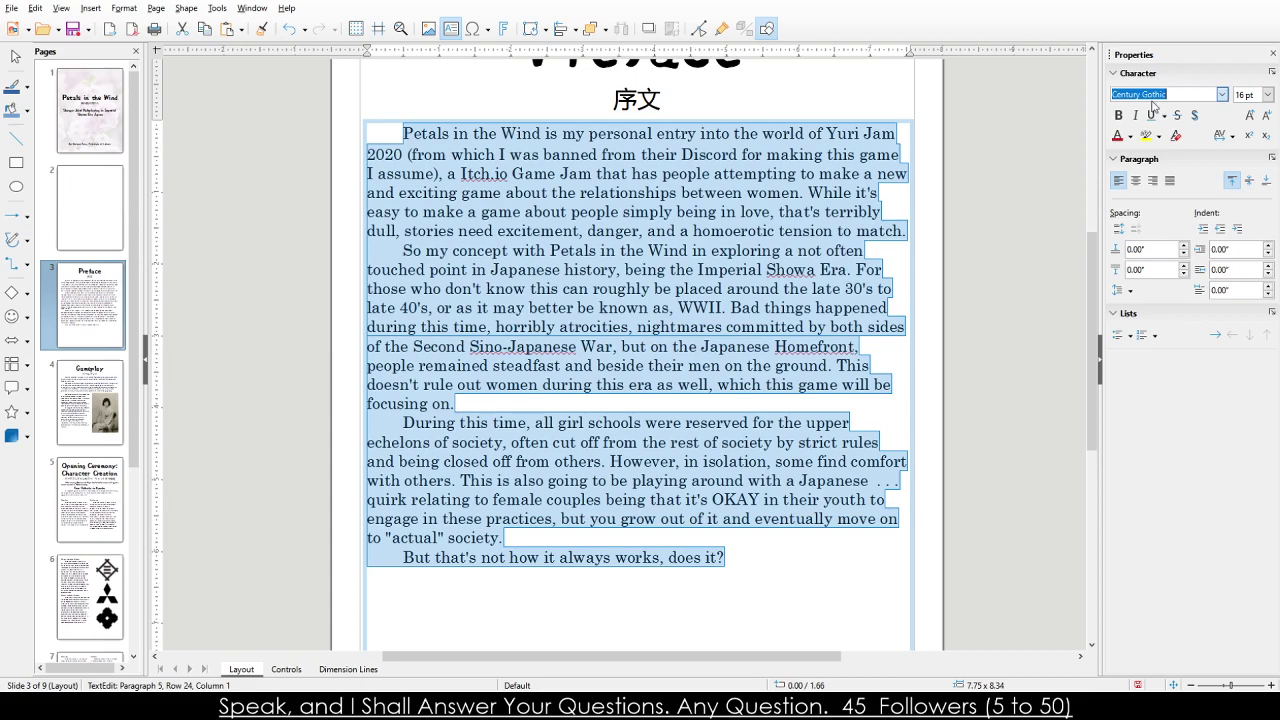
key("Return")
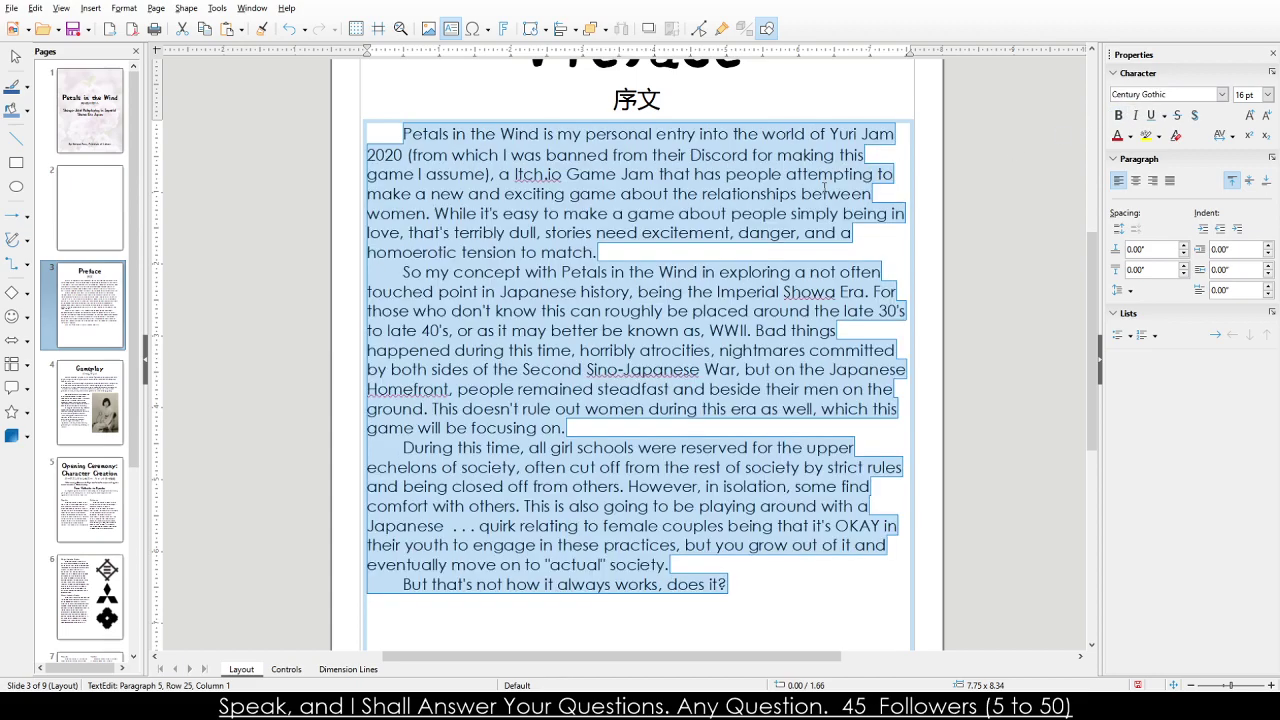
left_click(824, 190)
left_click_drag(694, 180, 704, 232)
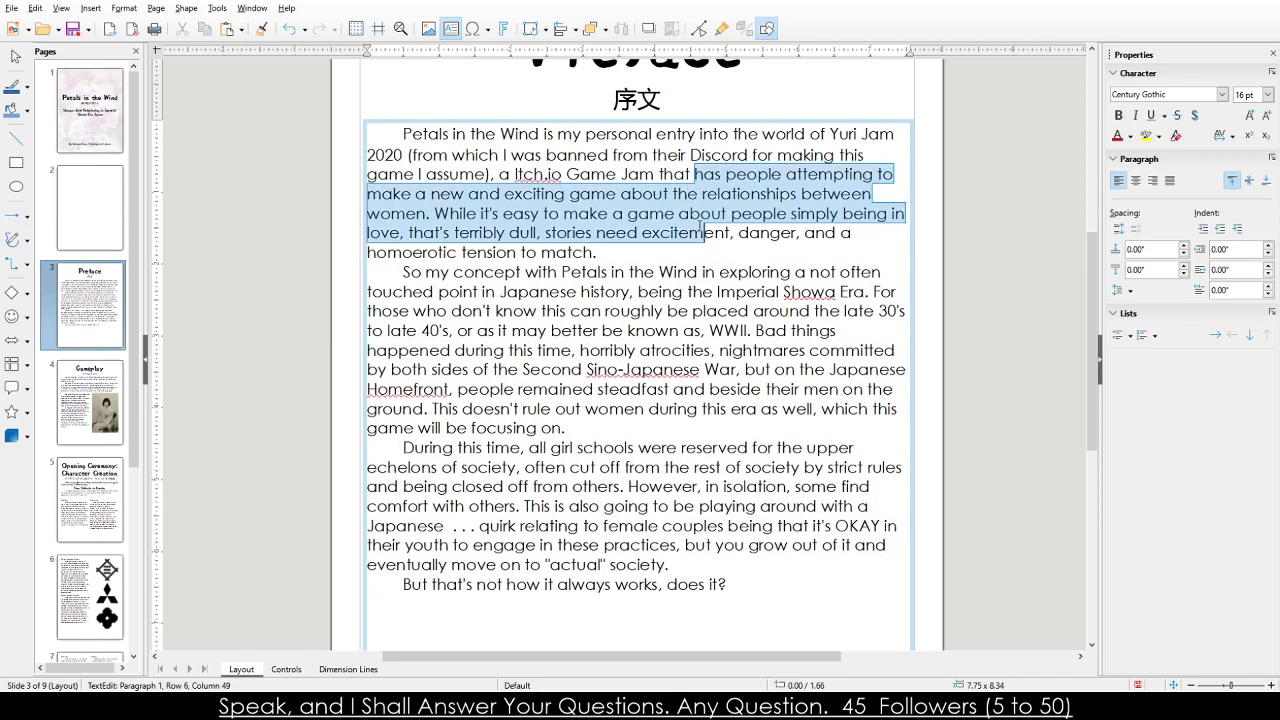
left_click(704, 232)
Undo the font change on the Preface body text.
key("ctrl+z")
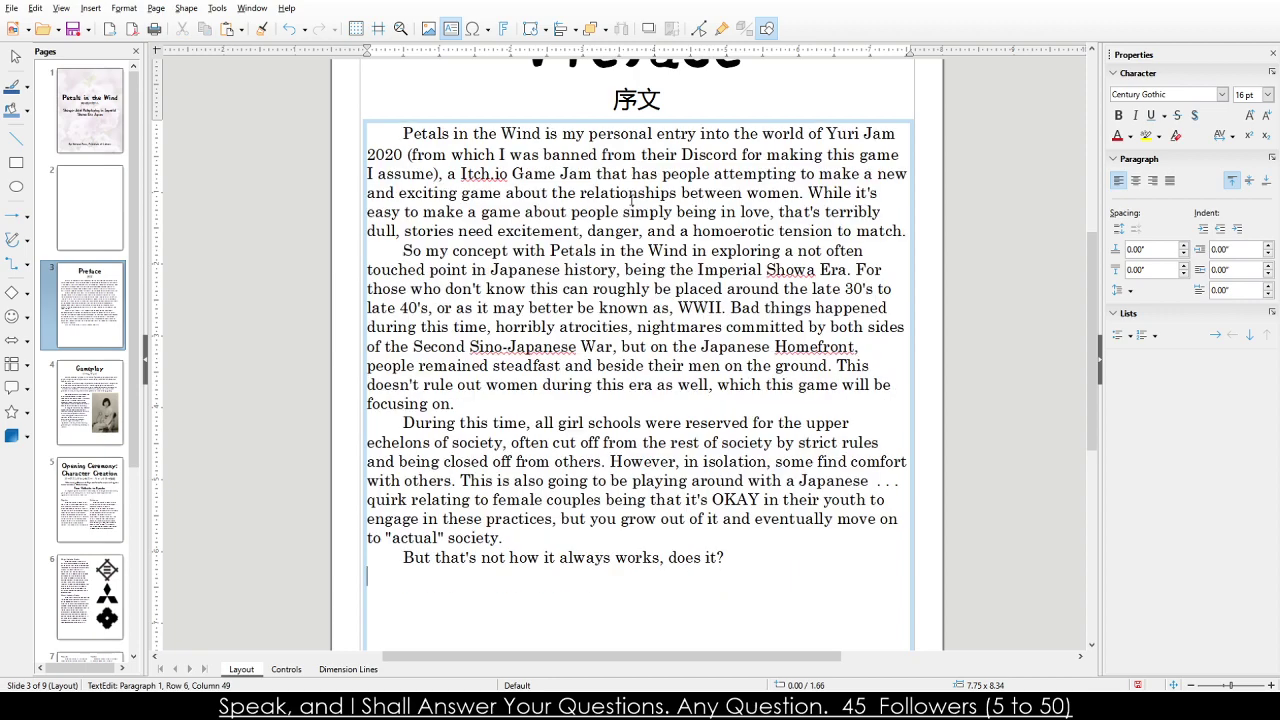
left_click(608, 250, "shift")
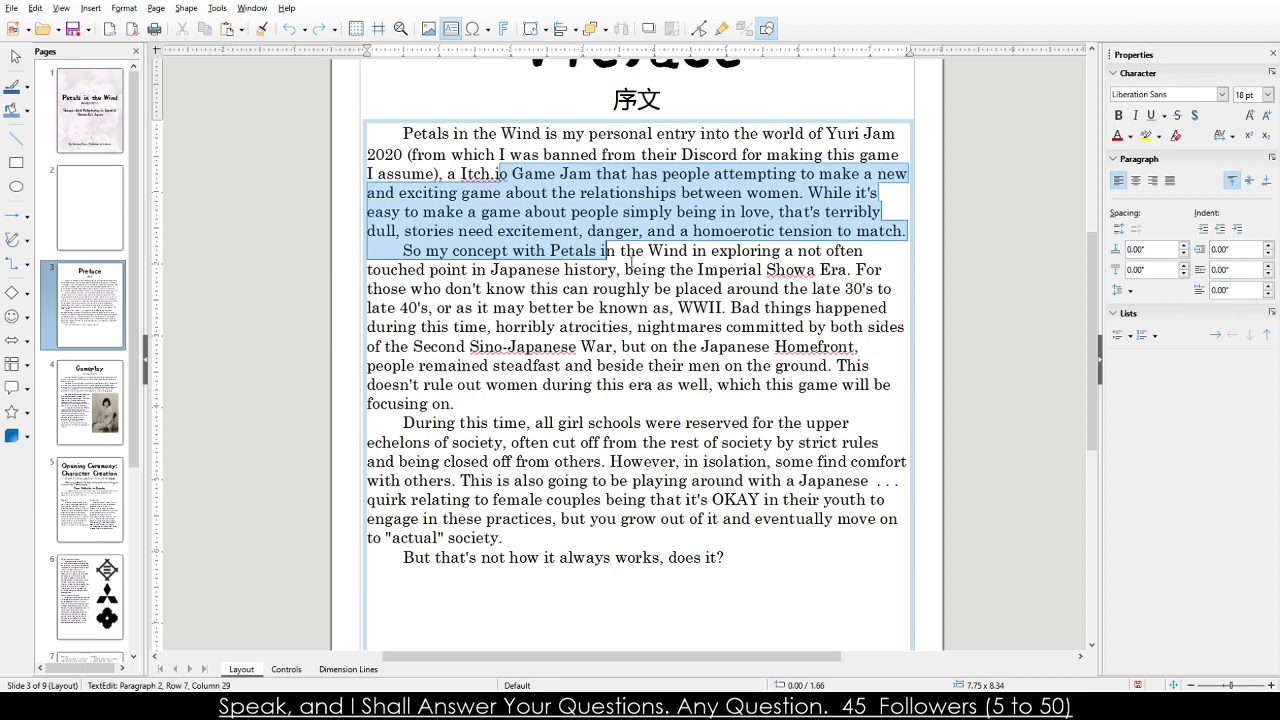
left_click(382, 130)
Try Century Schoolbook as the font of the two full-width paragraphs above the photo on the Gameplay page.
left_click(89, 110)
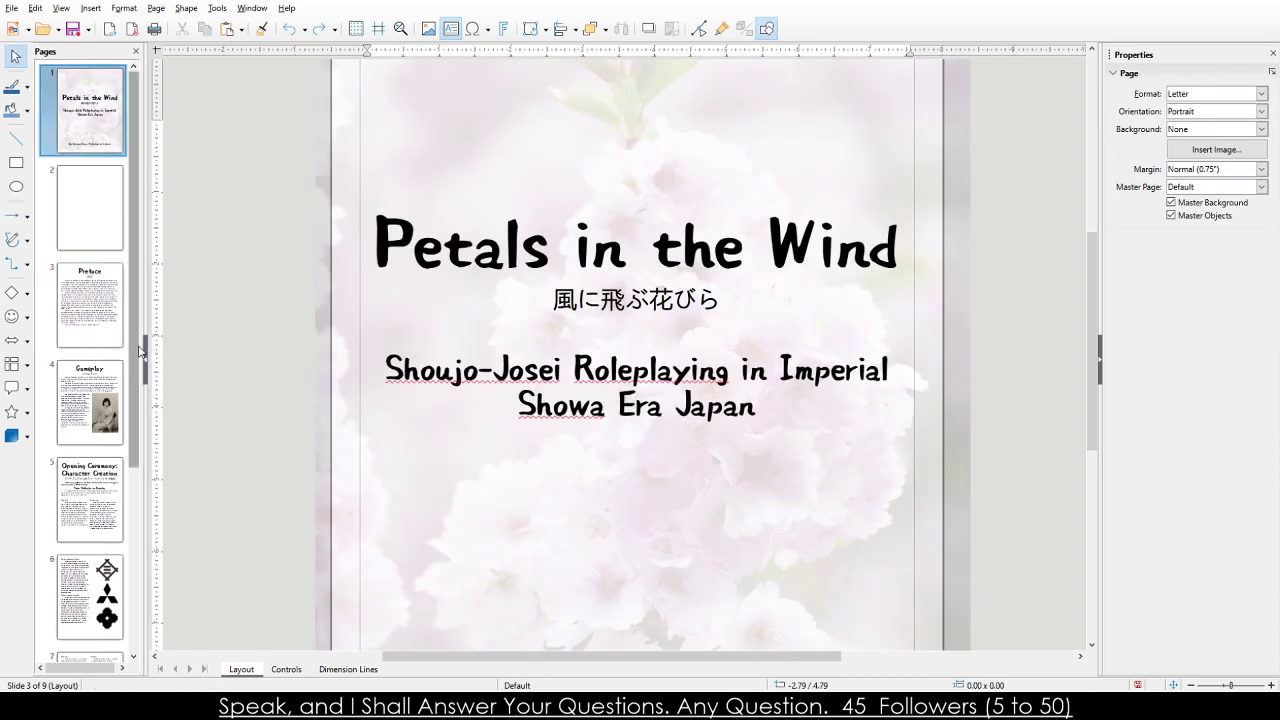
left_click(89, 305)
left_click(89, 402)
left_click(399, 168)
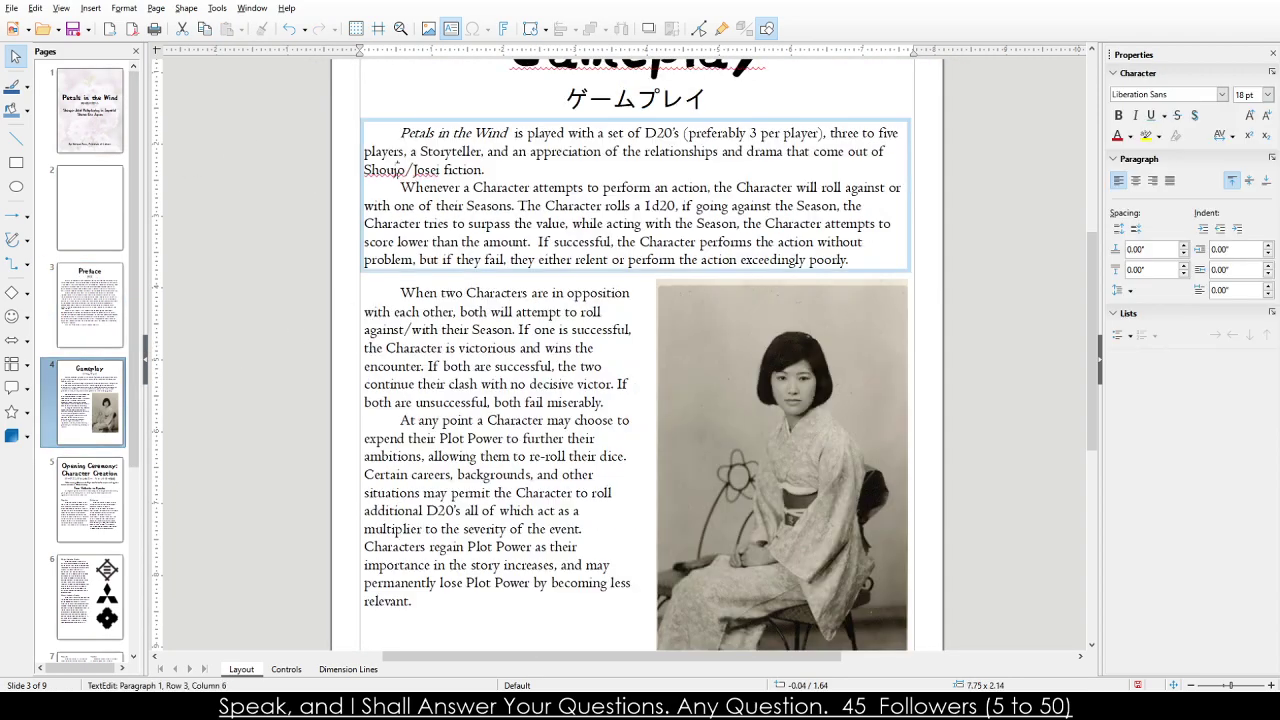
left_click_drag(398, 133, 880, 258)
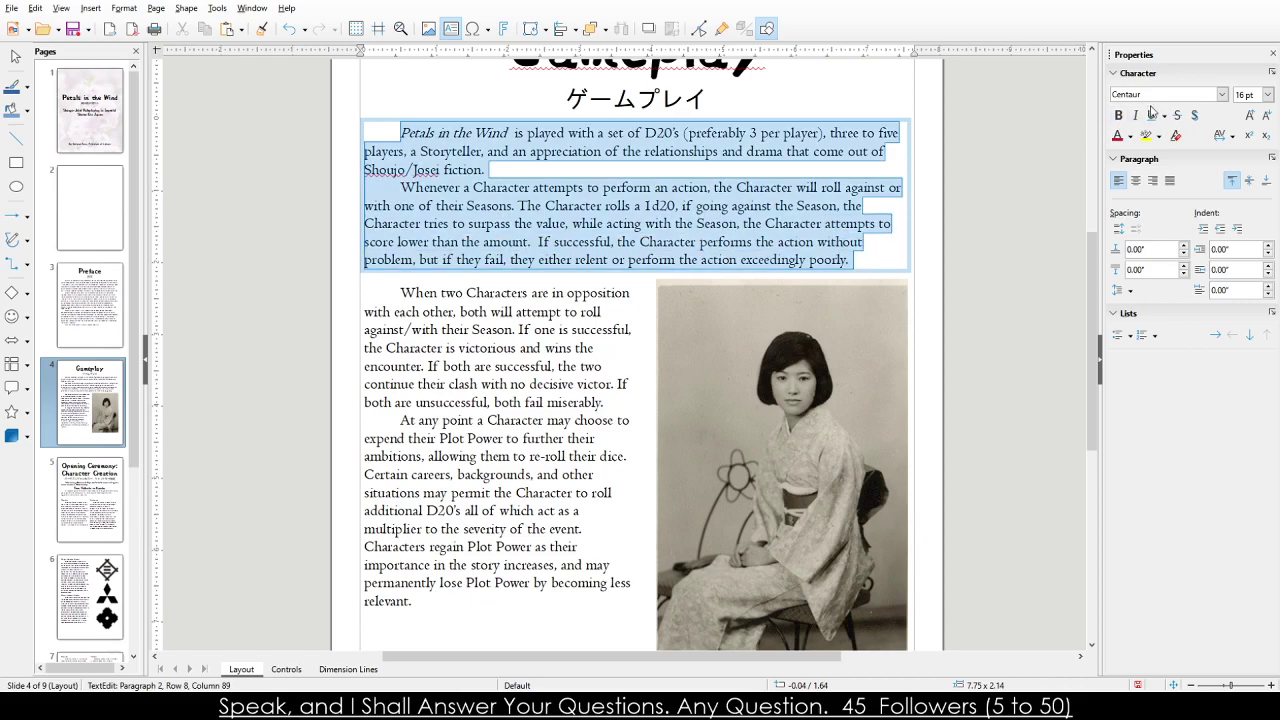
scroll(1222, 95, "down", 2)
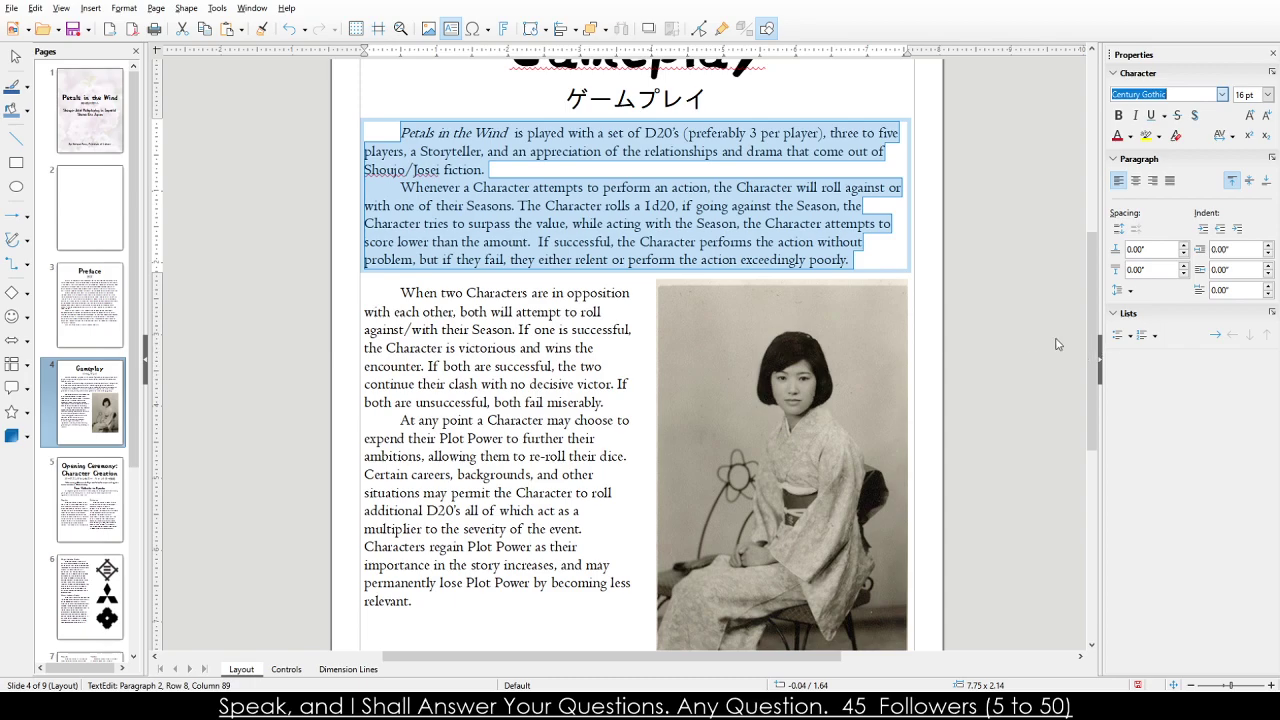
key("Down")
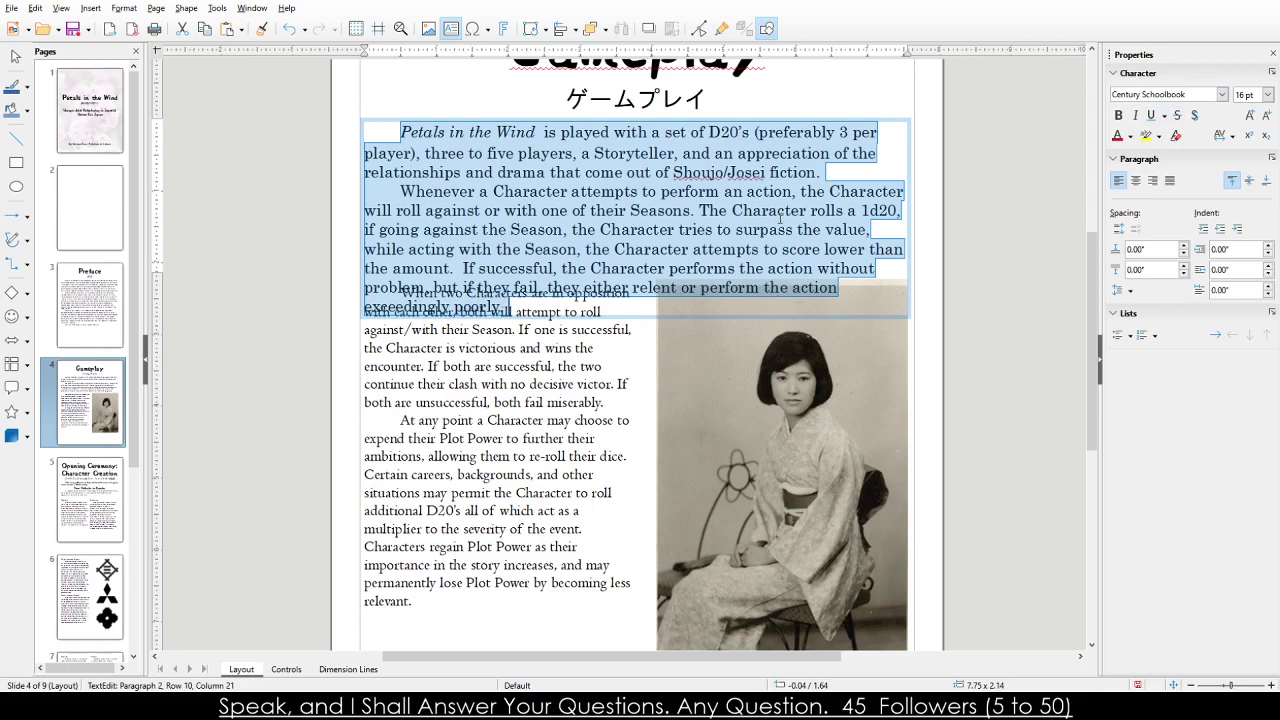
Return the full-width Gameplay paragraphs to the Centaur font.
left_click(1222, 95)
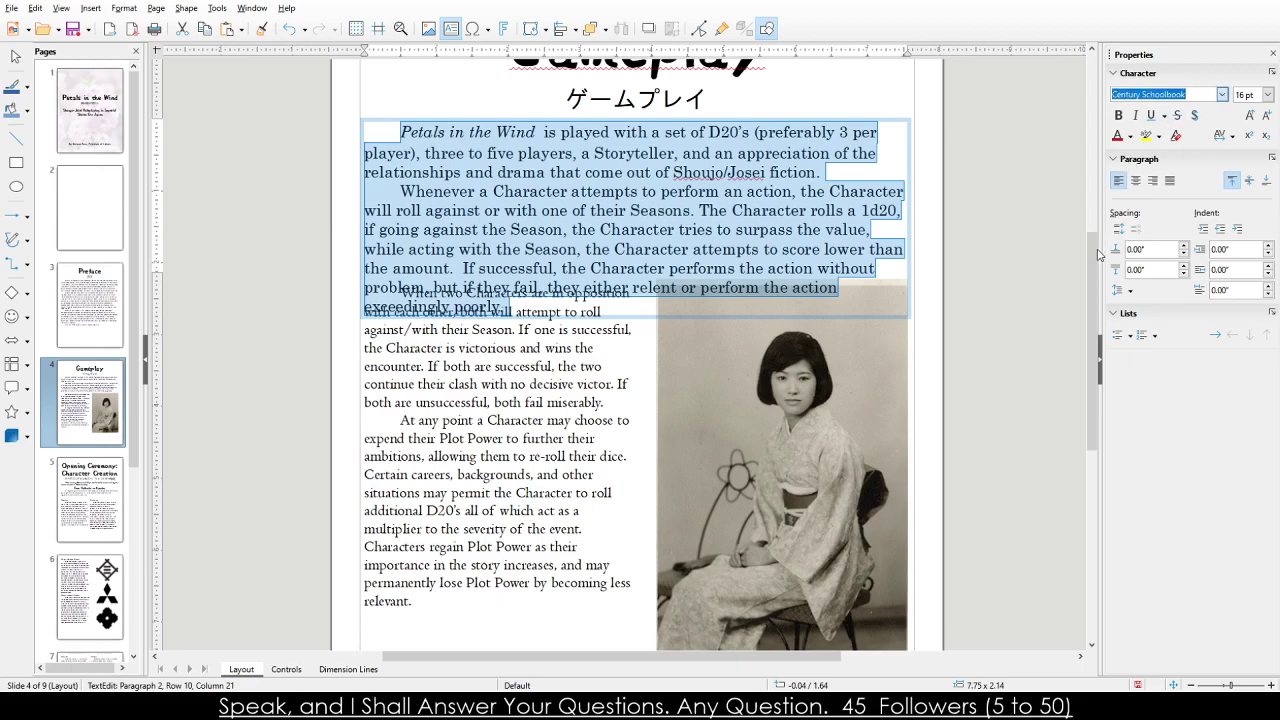
type("Centaur")
key("Return")
Set all the text in the column beside the photo on the Gameplay page to 16 pt.
left_click(453, 303)
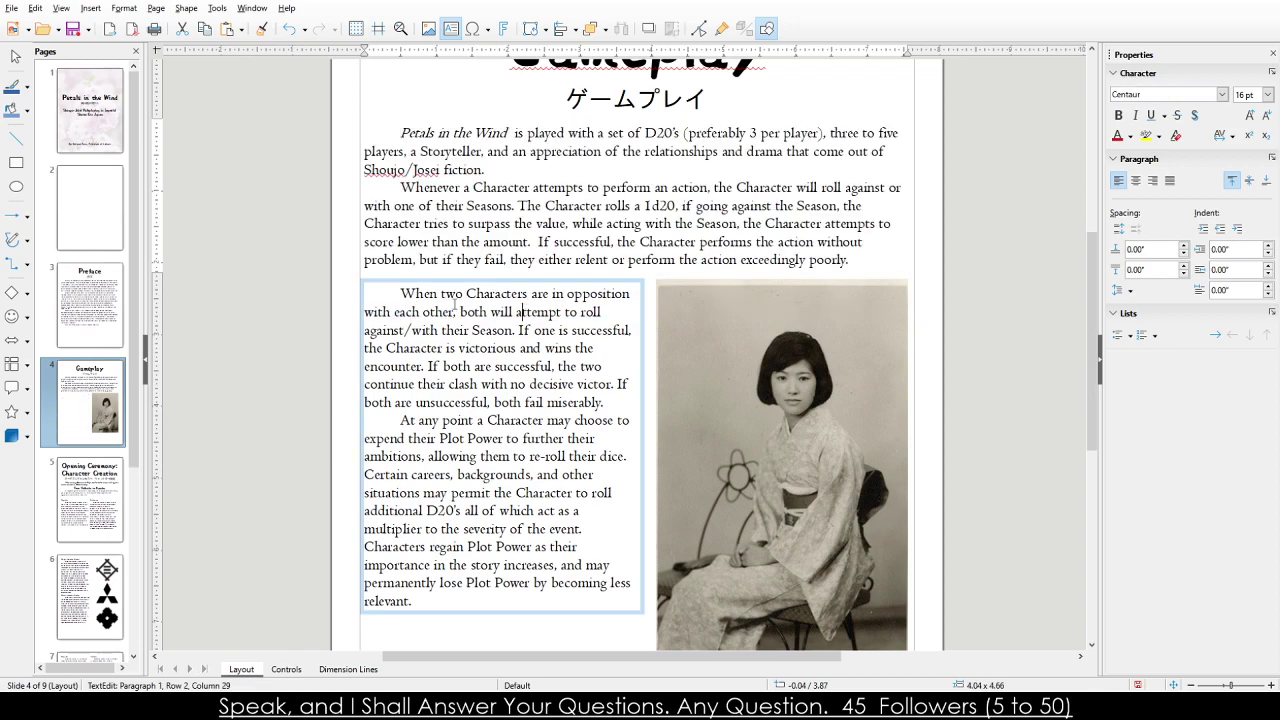
triple_click(453, 303)
left_click(390, 293)
left_click_drag(390, 293, 557, 598)
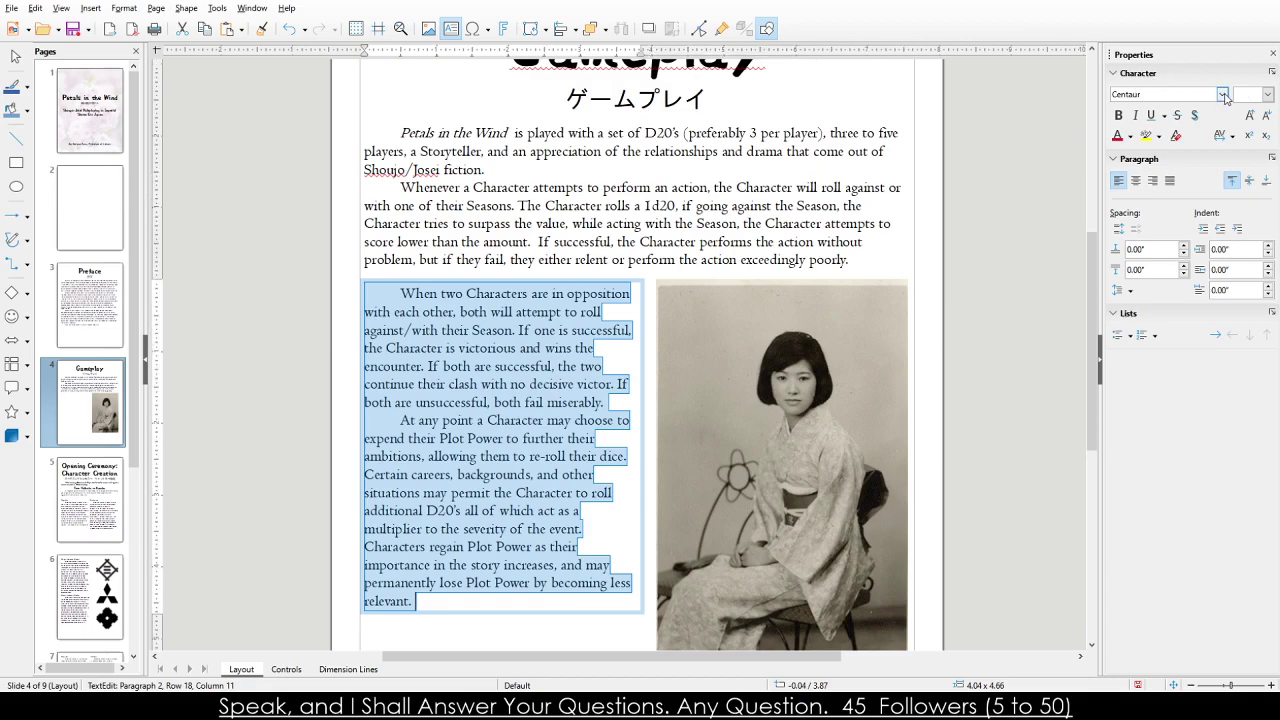
left_click(1132, 94)
left_click(1241, 92)
type("16")
key("Return")
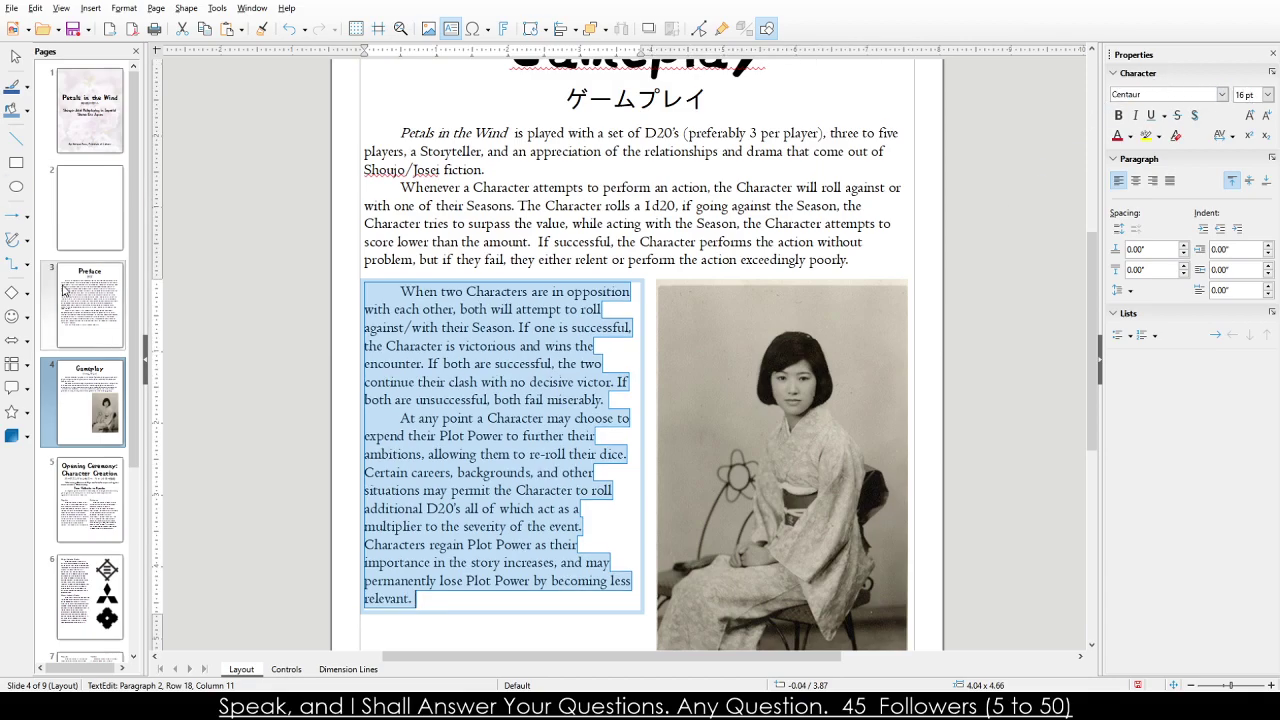
Set the font of the whole Preface body text on page 3 to Centaur.
left_click(90, 305)
left_click(389, 139)
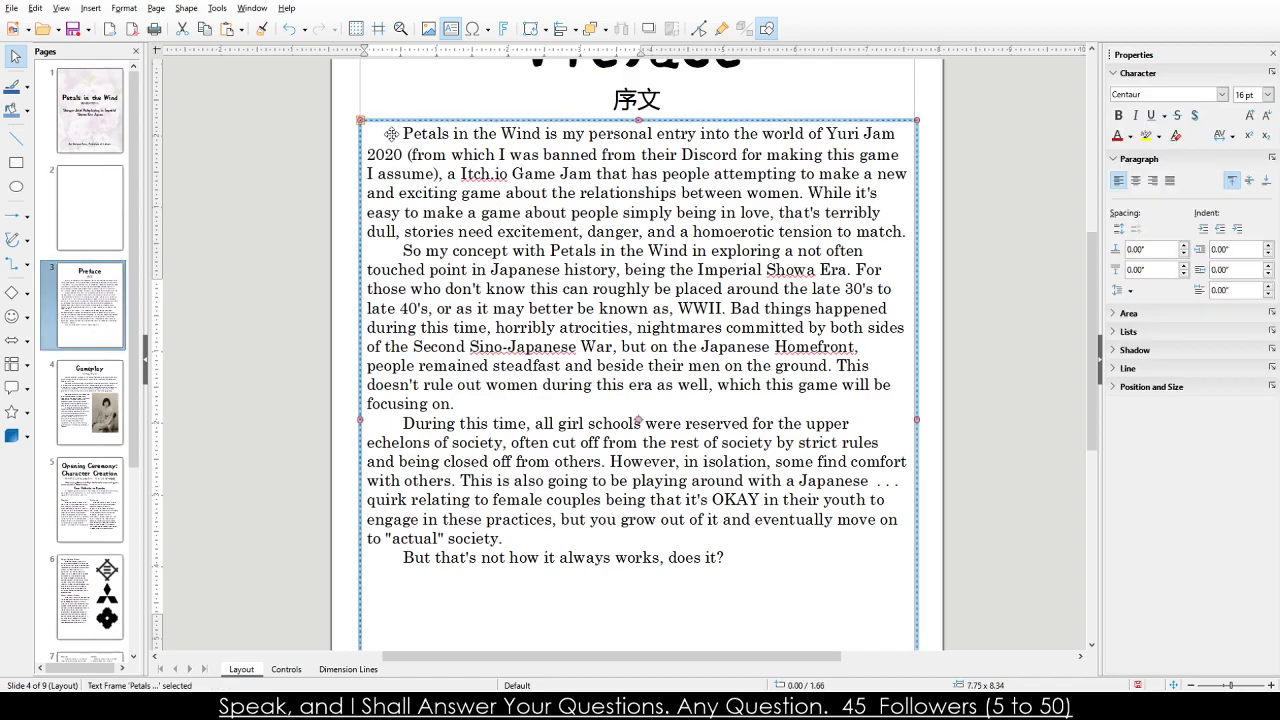
left_click(389, 139)
left_click(742, 481)
key("ctrl+a")
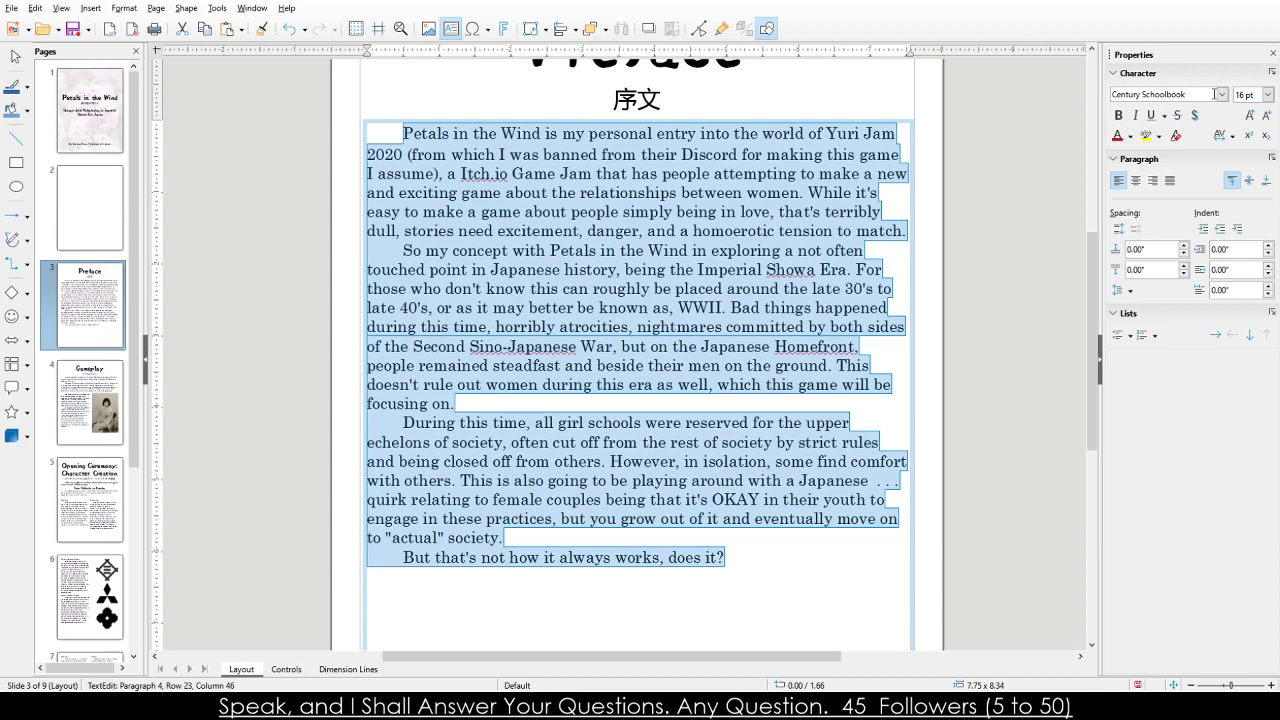
left_click(1215, 94)
type("Centaur")
key("Return")
left_click(737, 264)
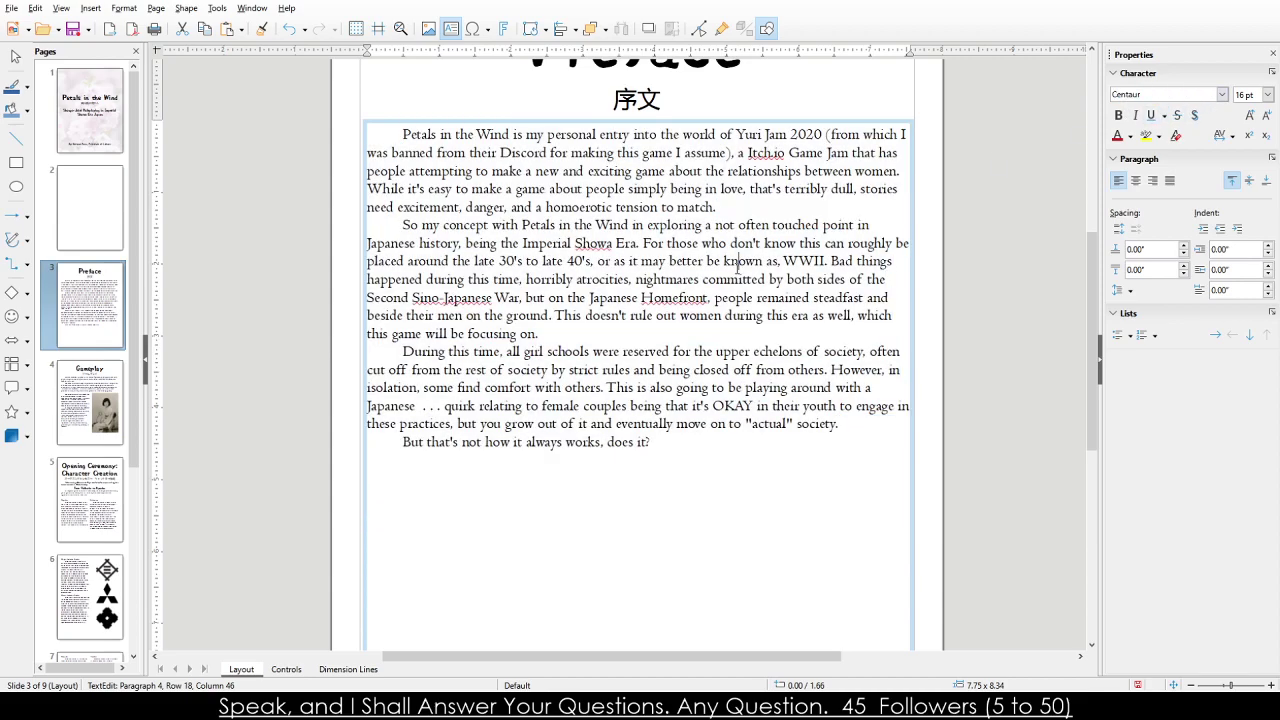
Shorten the Preface text frame from below to a height of about 4.94 inches, ending just under its last line.
left_click(917, 277)
scroll(657, 294, "down", 3)
left_click(689, 395)
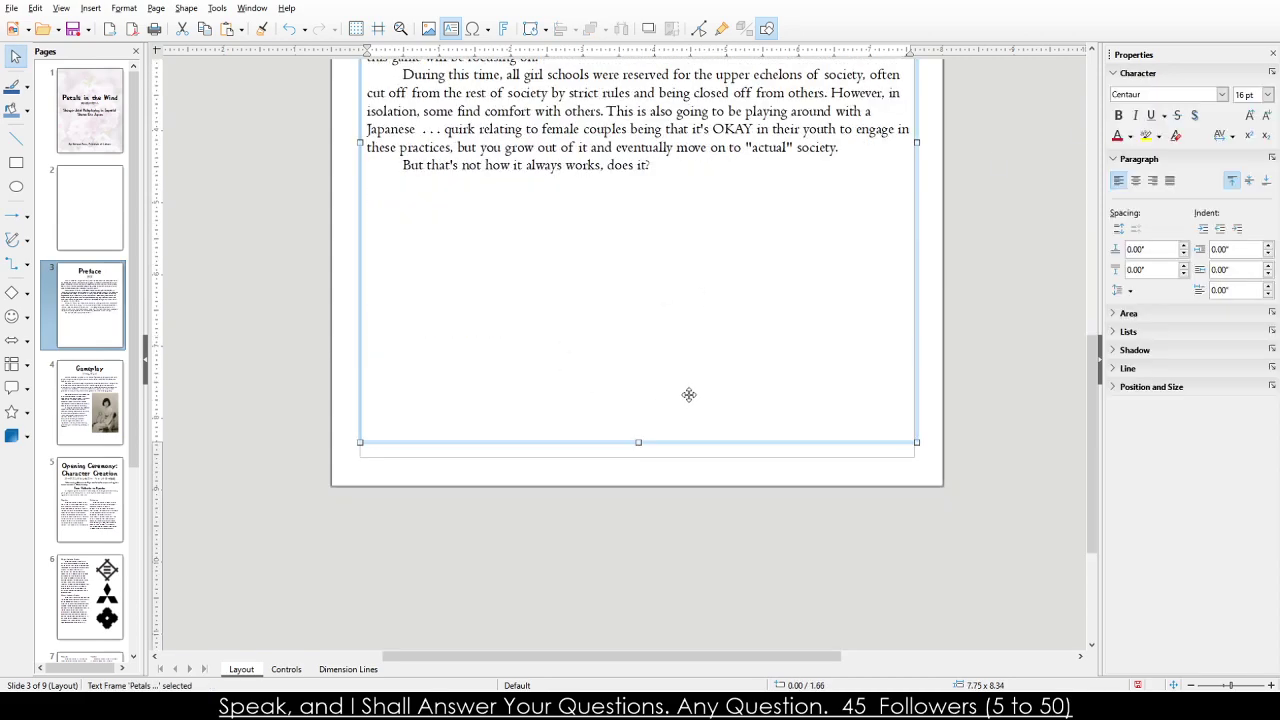
left_click_drag(640, 440, 630, 172)
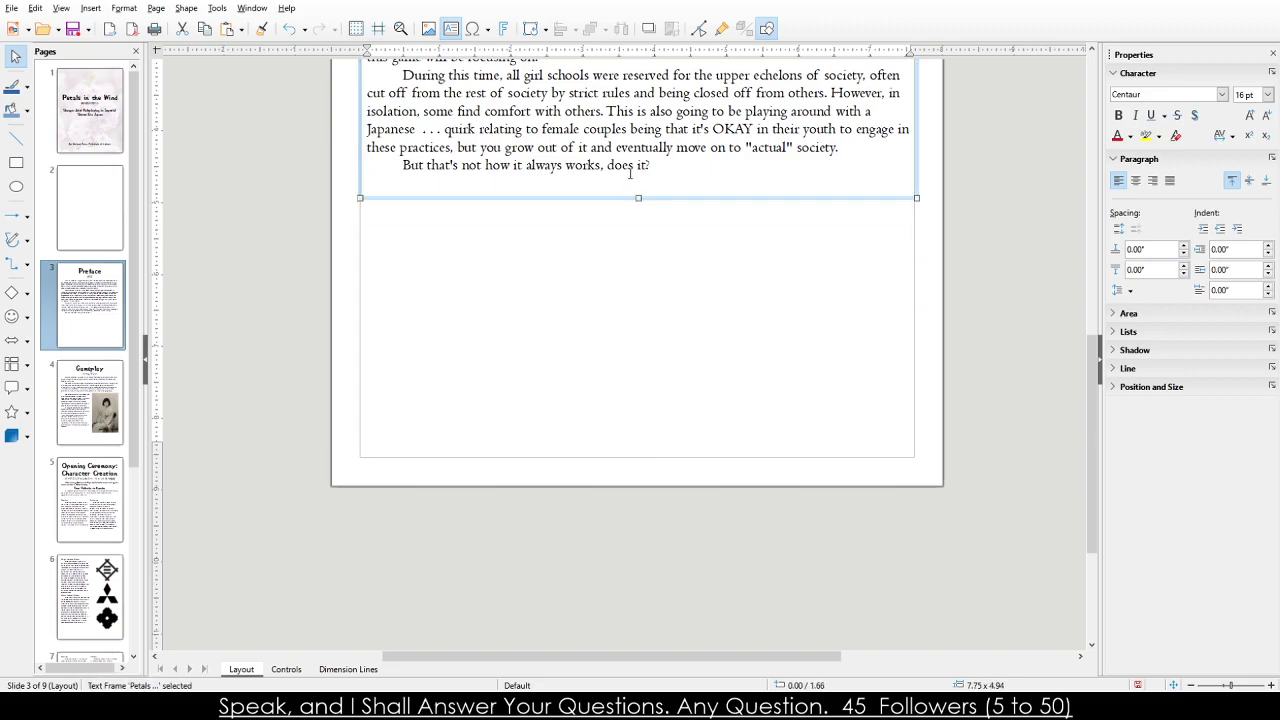
Delete the empty paragraph at the end of the Preface text.
left_click(706, 298)
left_click(540, 180)
left_click(540, 180)
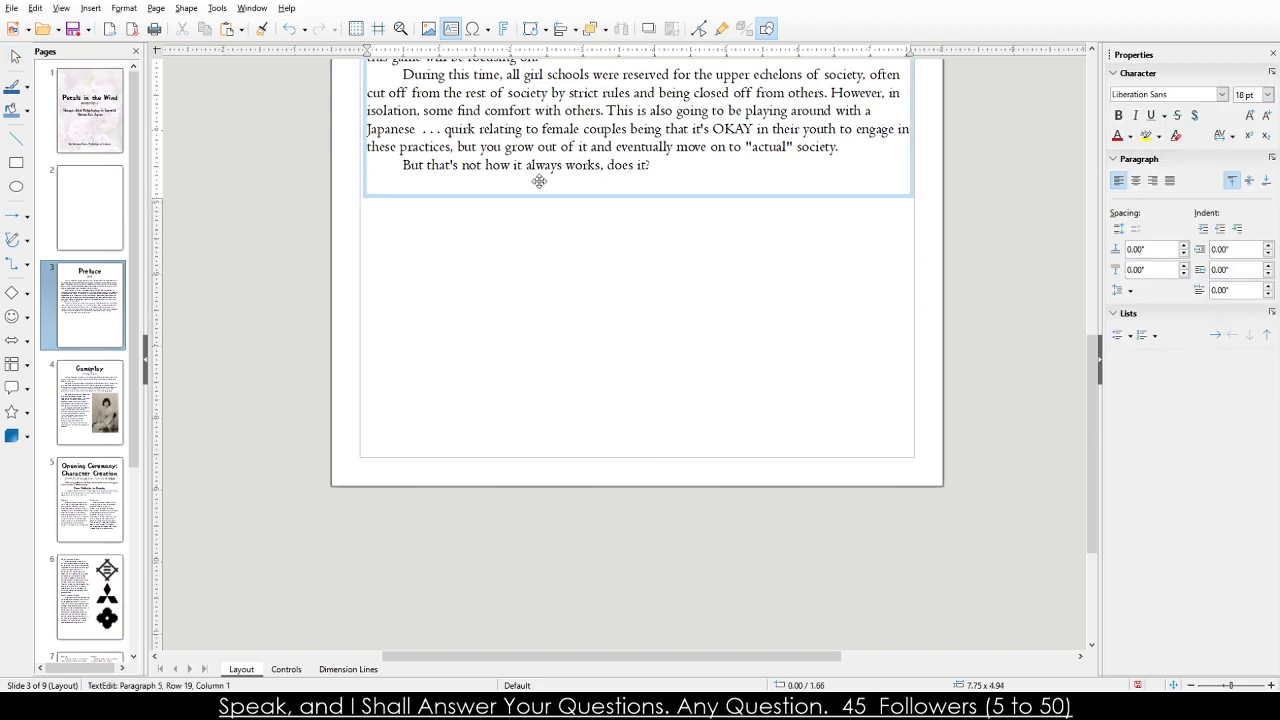
key("BackSpace")
left_click(497, 209)
On page 5, set the paragraph under the Opening Ceremony: Character Creation heading to 16 pt.
scroll(497, 209, "up", 5)
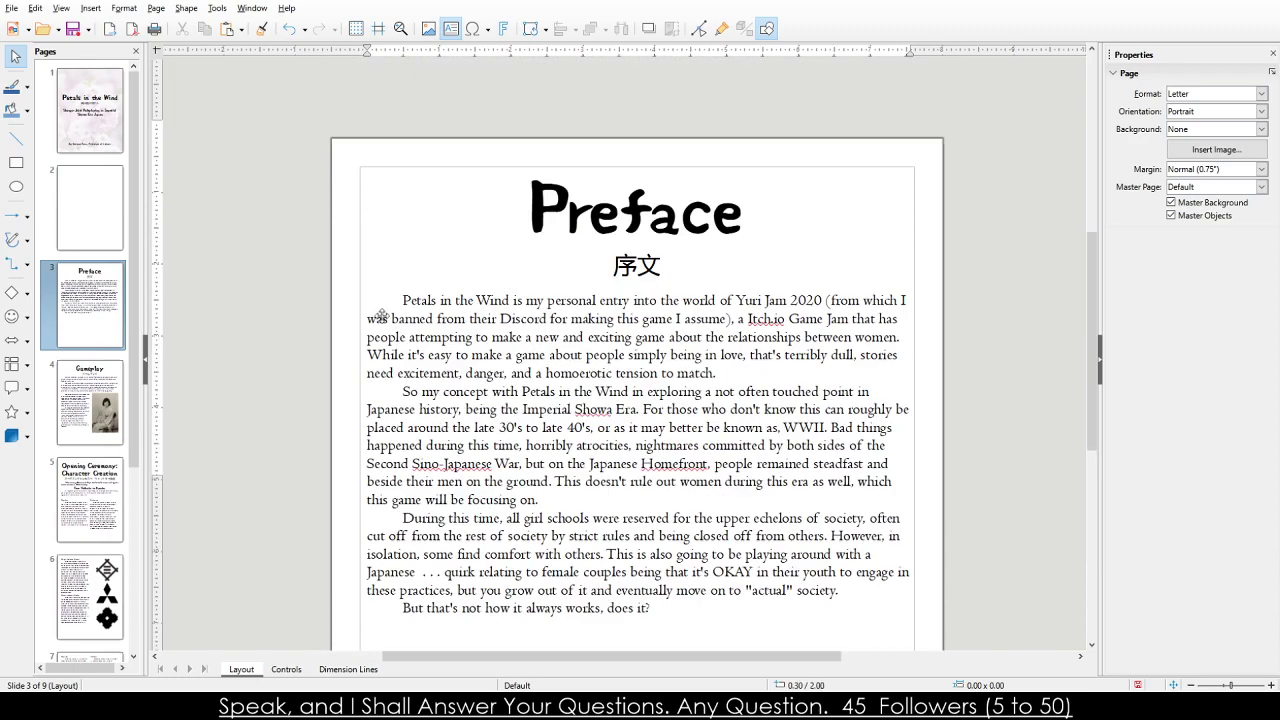
scroll(263, 323, "down", 2)
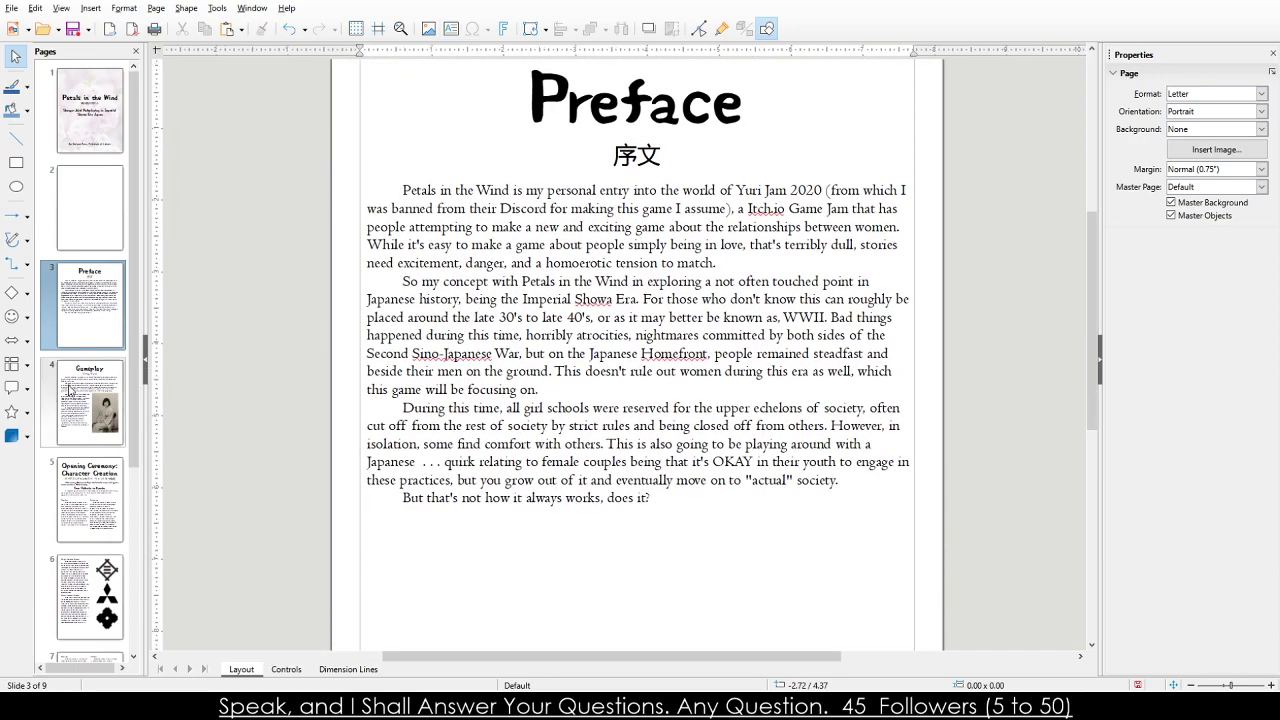
left_click(69, 390)
left_click(90, 500)
left_click(448, 296)
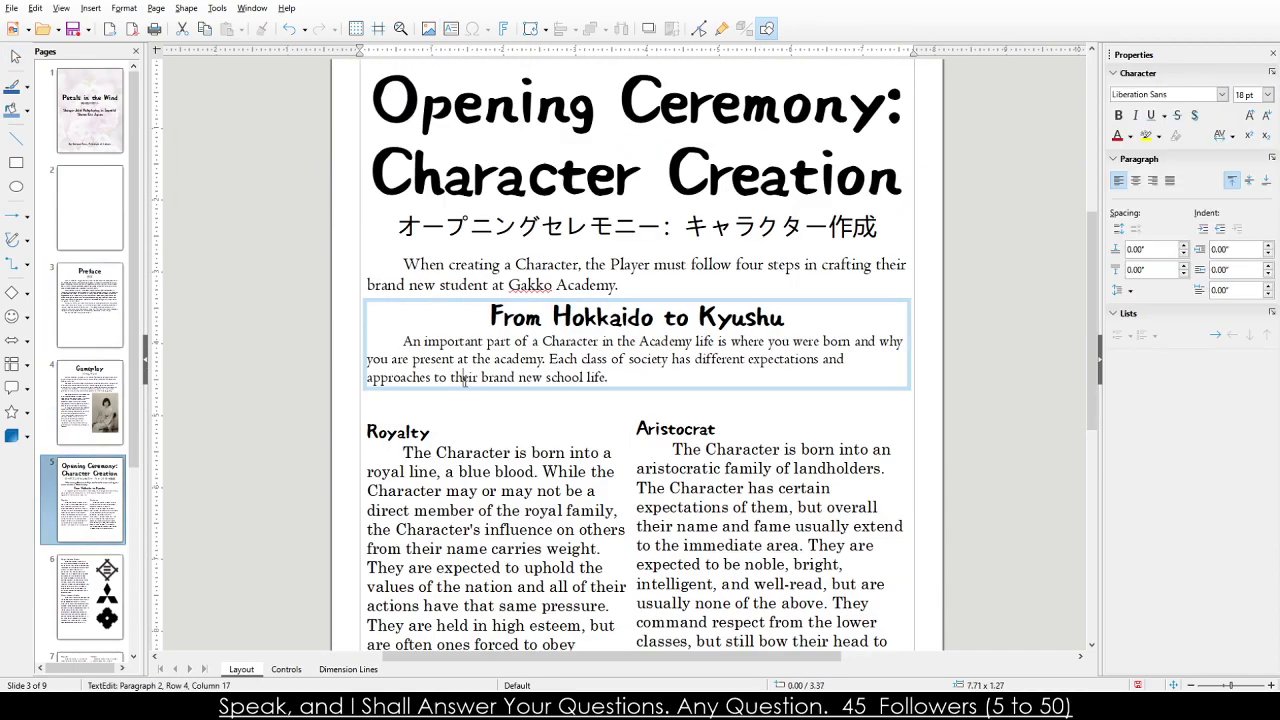
left_click(448, 285)
key("ctrl+a")
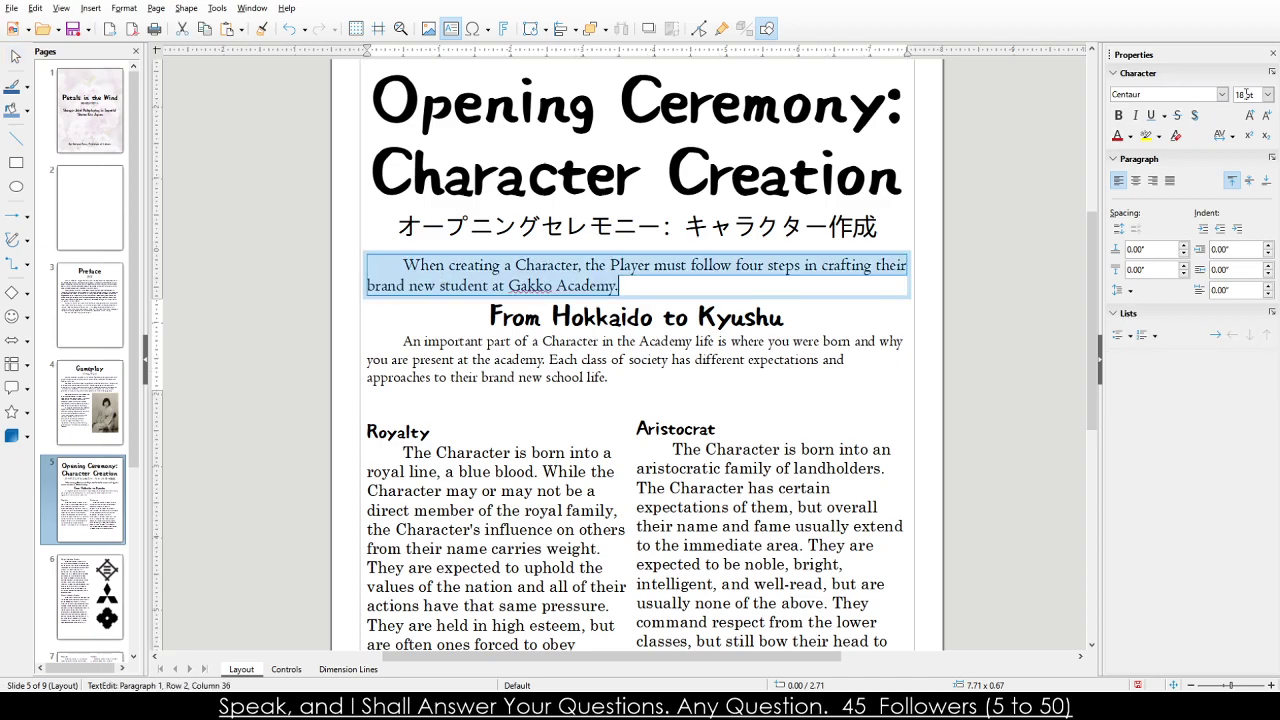
left_click(1245, 94)
type("16")
key("Return")
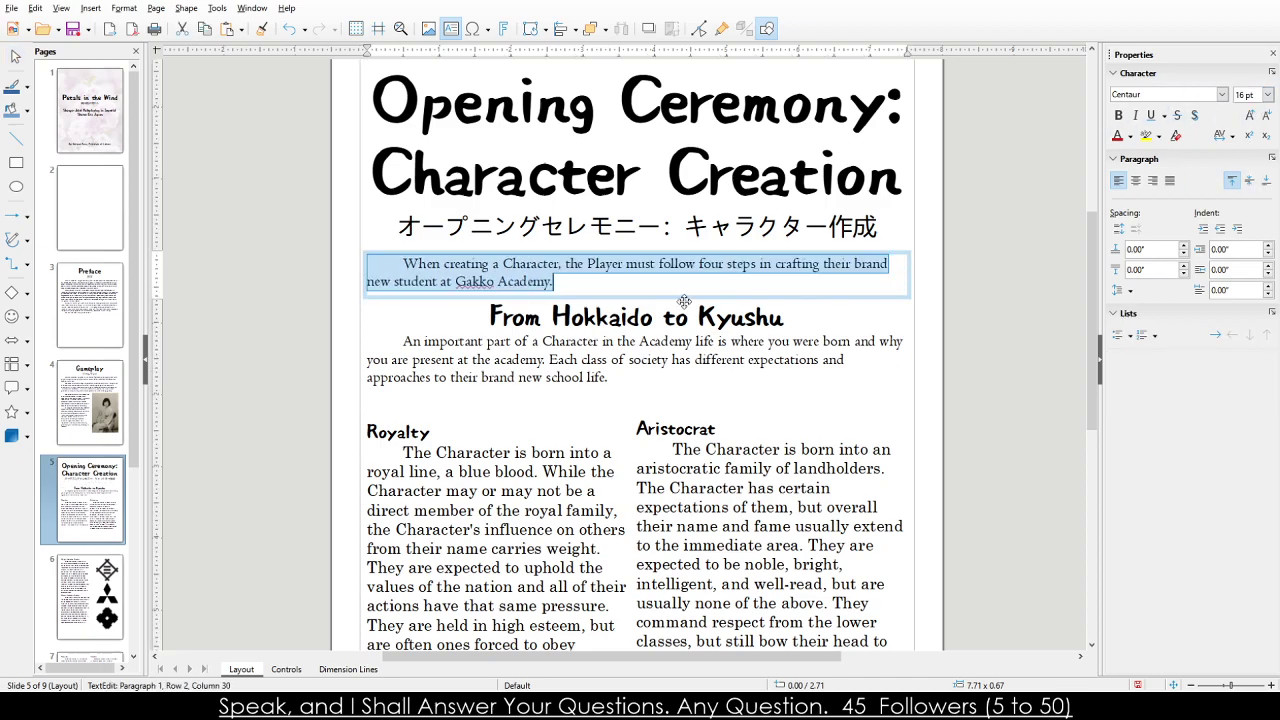
On page 5, set the body paragraph under the Royalty heading to the Centaur font.
left_click(679, 303)
triple_click(543, 350)
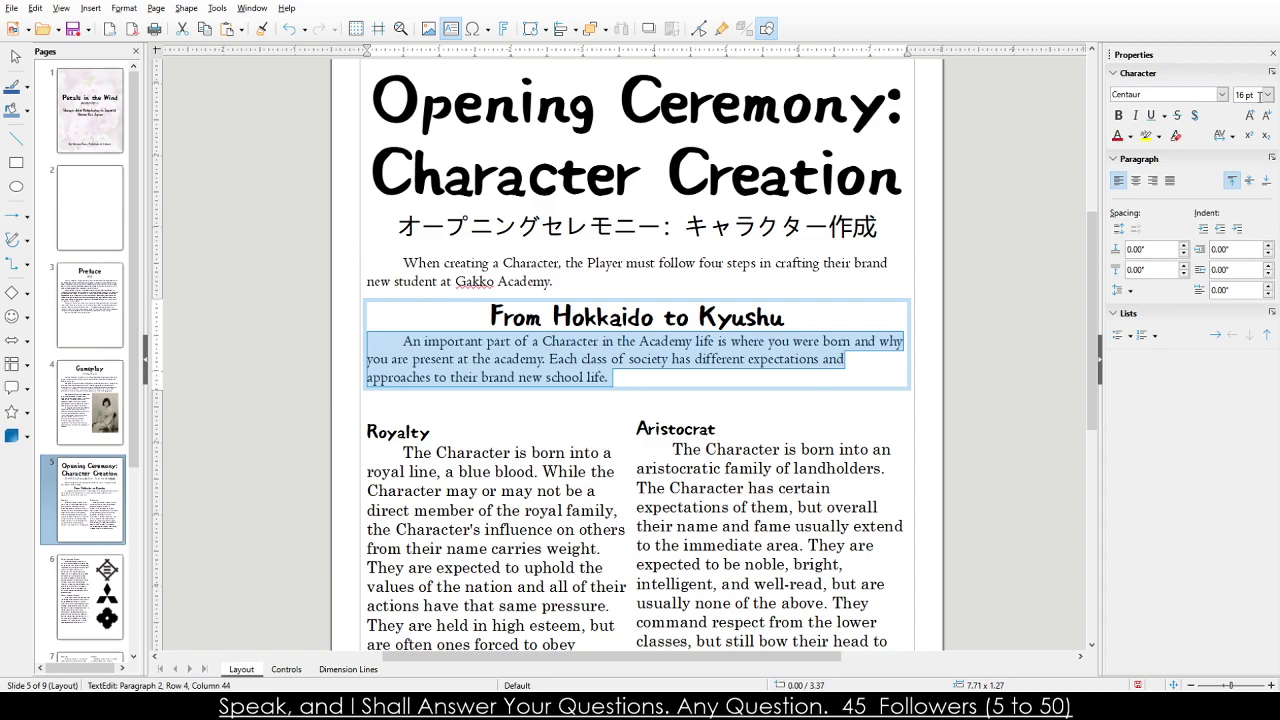
left_click(684, 318)
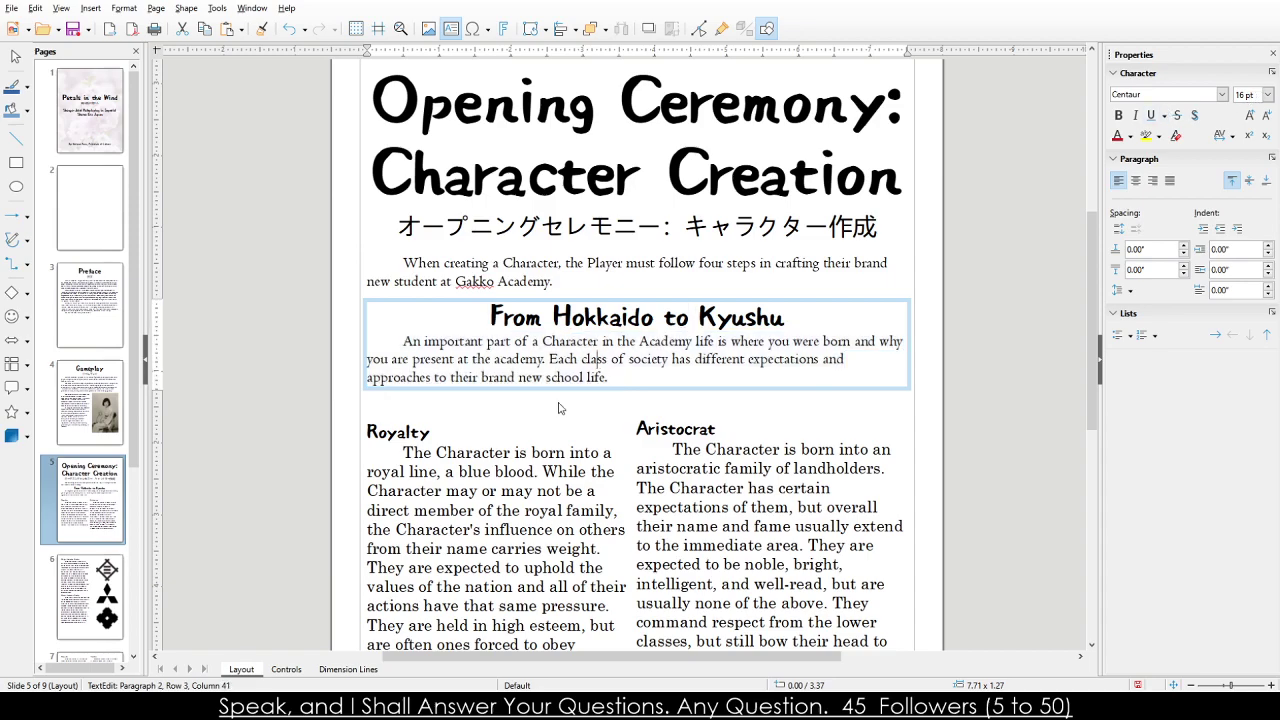
triple_click(466, 520)
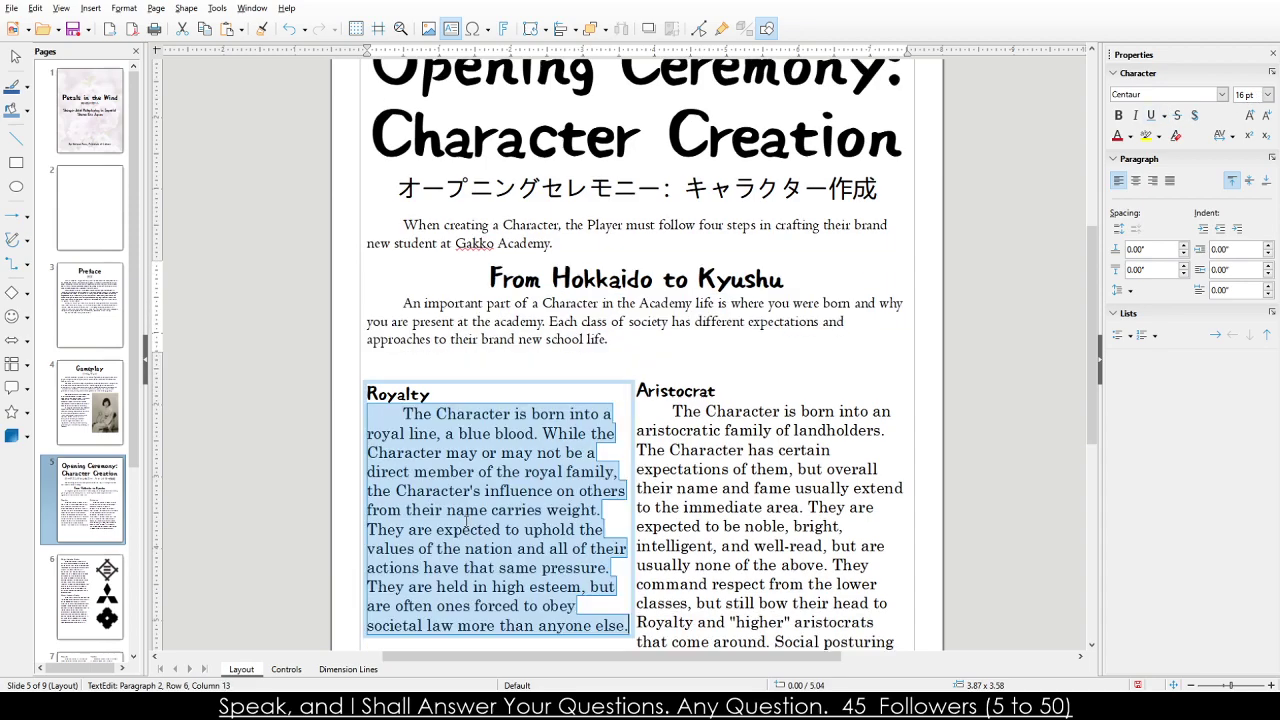
left_click(1222, 95)
key("Return")
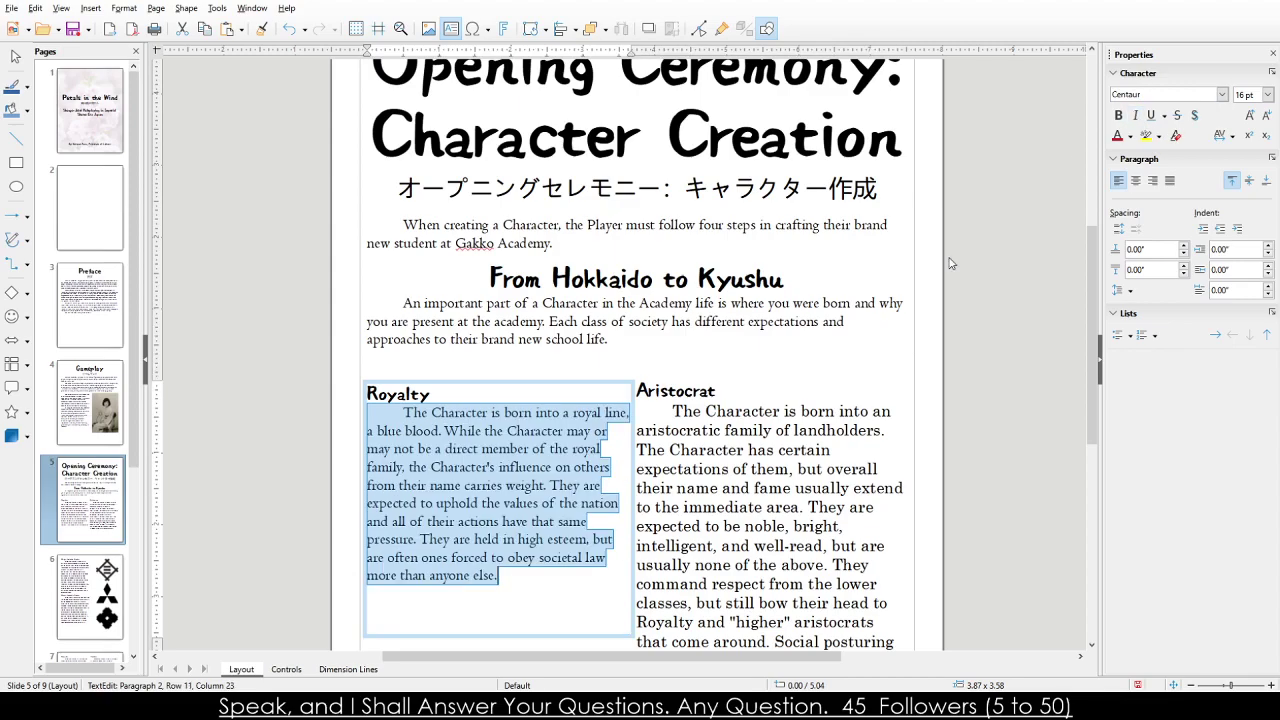
Set the body paragraph under the Aristocrat heading on page 5 to the Centaur font.
scroll(770, 330, "down", 3)
triple_click(773, 321)
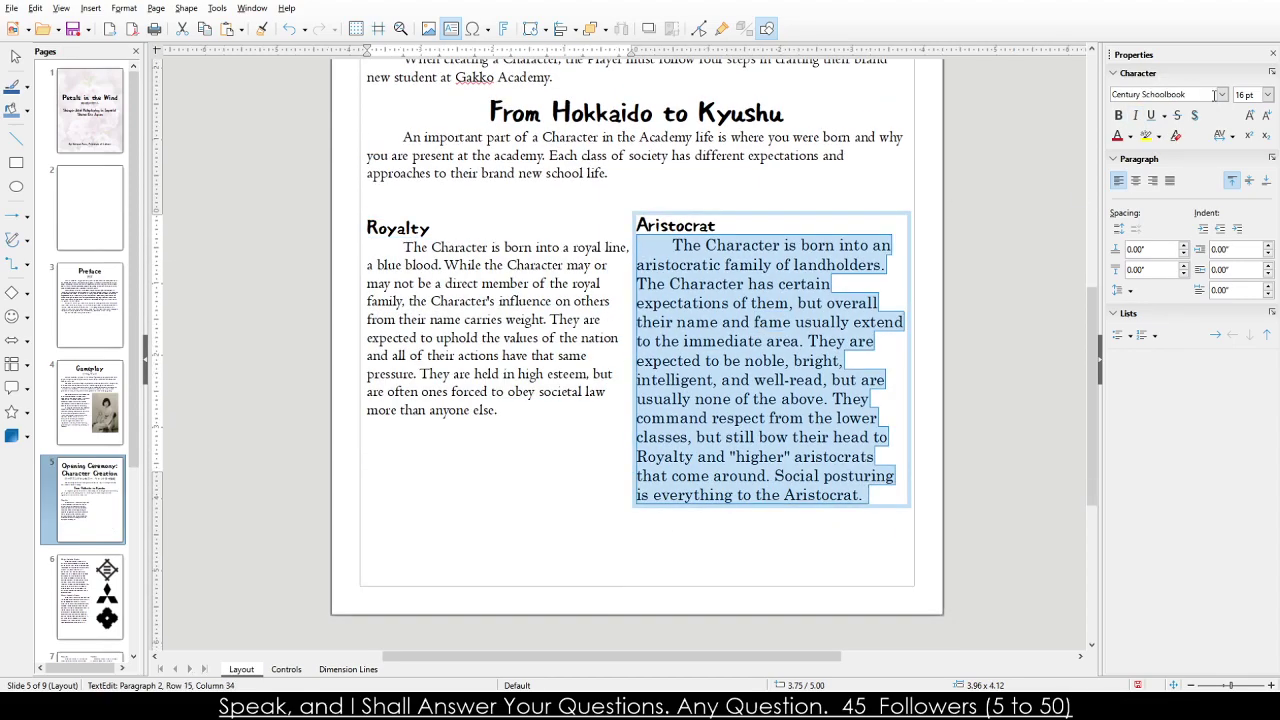
left_click(1160, 94)
key("Return")
left_click(594, 517)
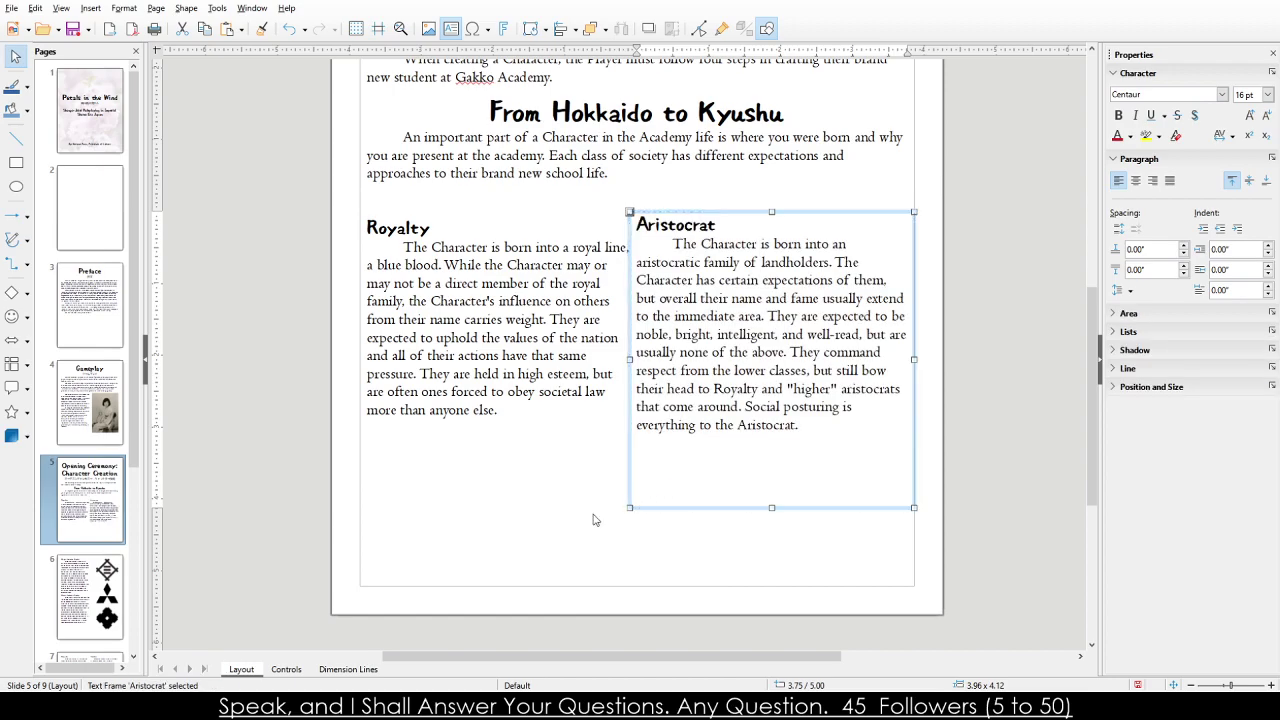
Shorten the Royalty text frame from below to a height of about 2.89 inches, ending just under its last line.
scroll(588, 361, "up", 3)
scroll(588, 361, "up", 1)
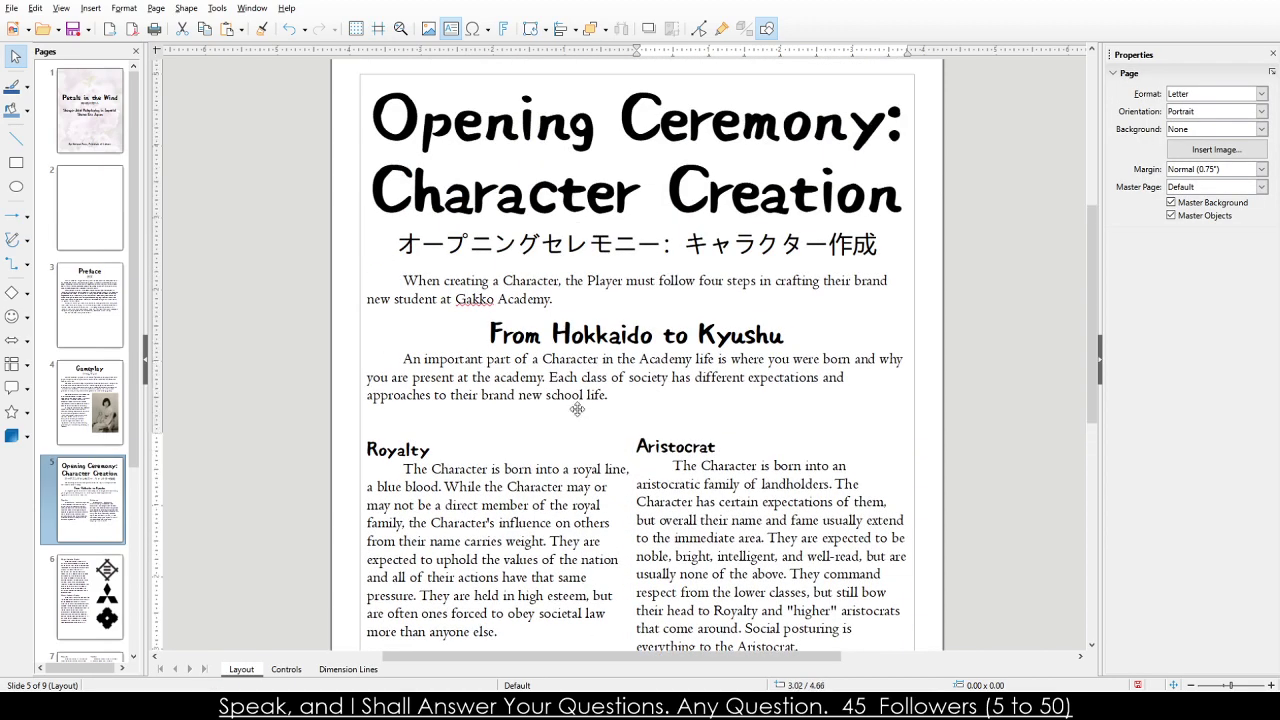
scroll(577, 409, "down", 4)
left_click(431, 443)
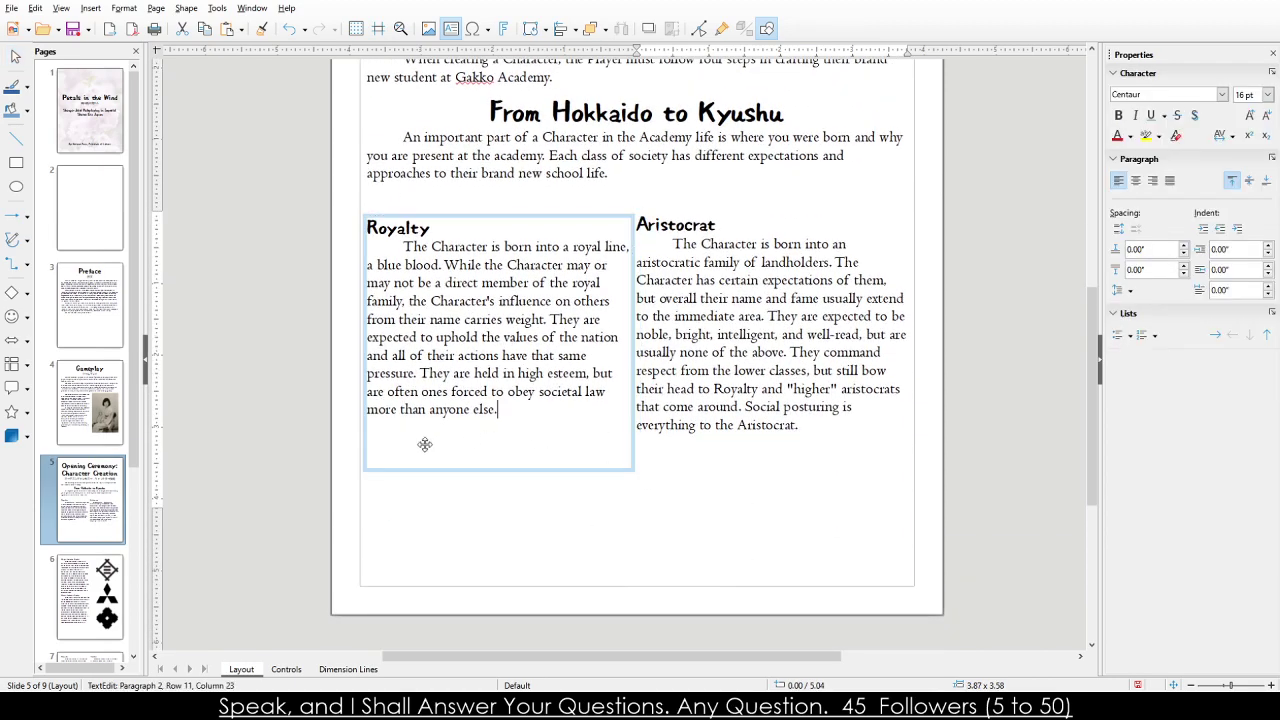
key("Escape")
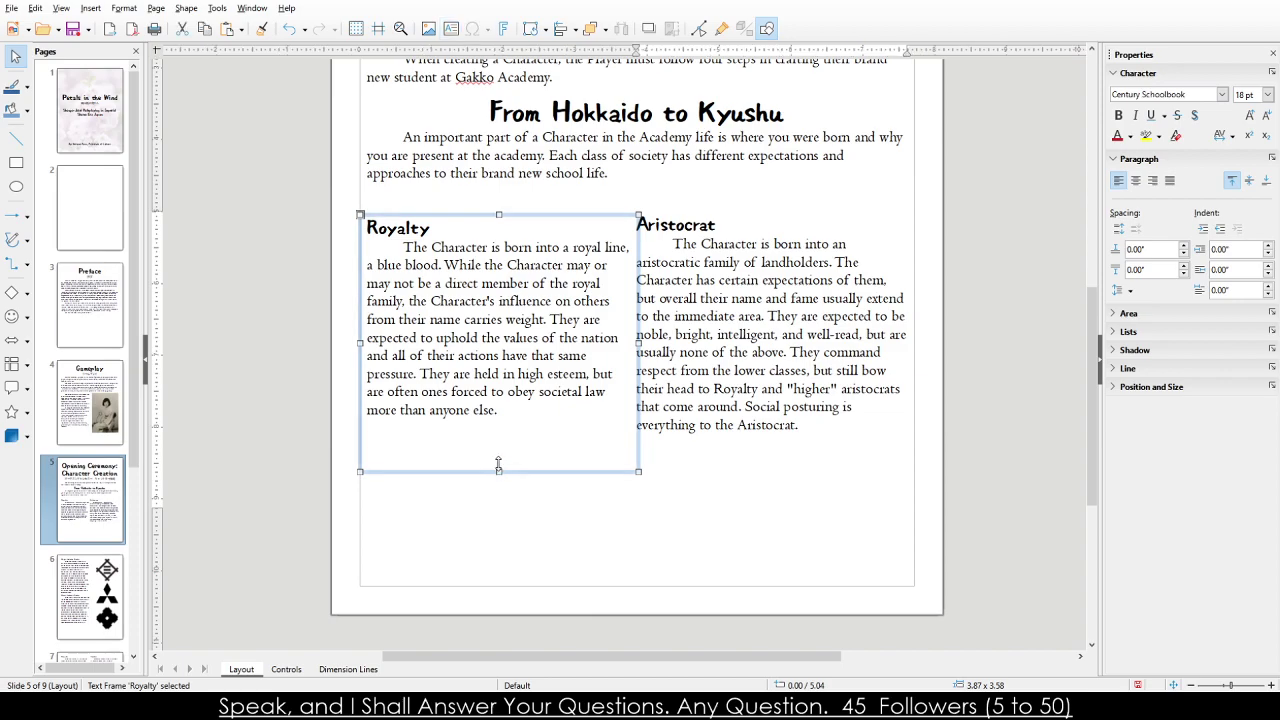
Shorten the Aristocrat text frame from below to a height of about 3.14 inches, ending just under its last line.
left_click(746, 406)
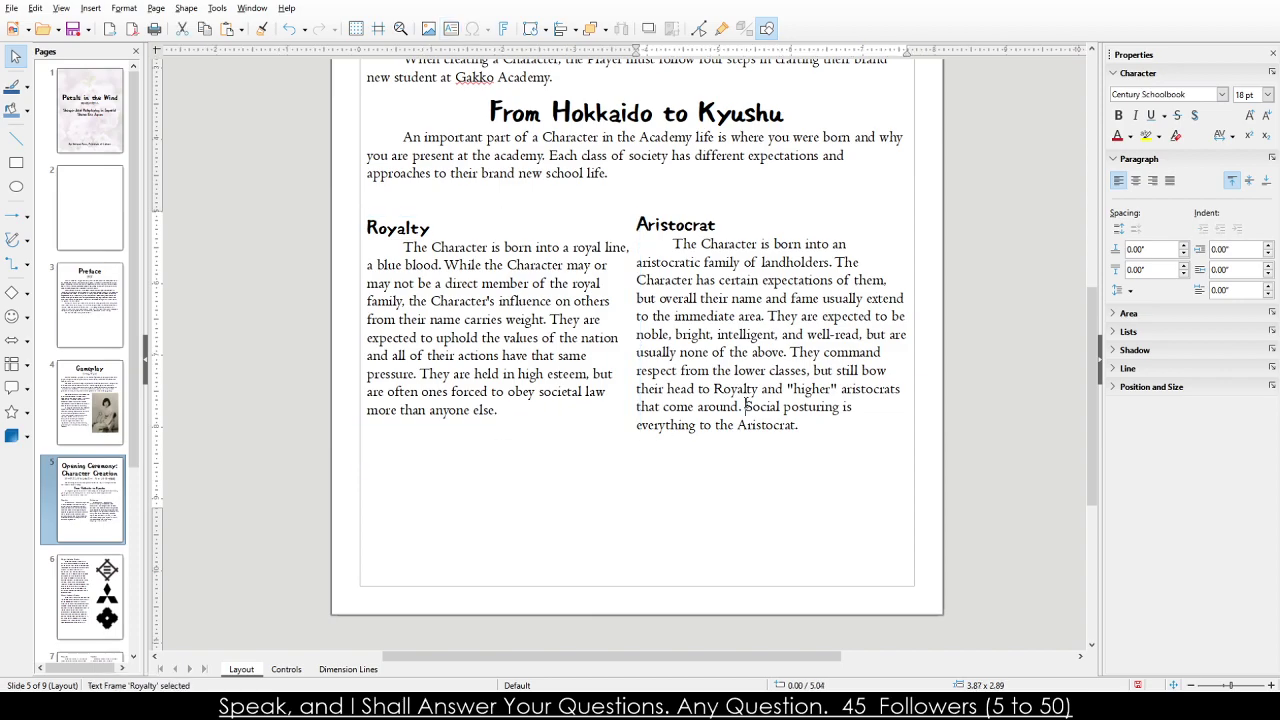
left_click(767, 507)
mouse_move(767, 507)
left_mouse_down()
mouse_move(764, 473)
mouse_move(770, 508)
left_mouse_up()
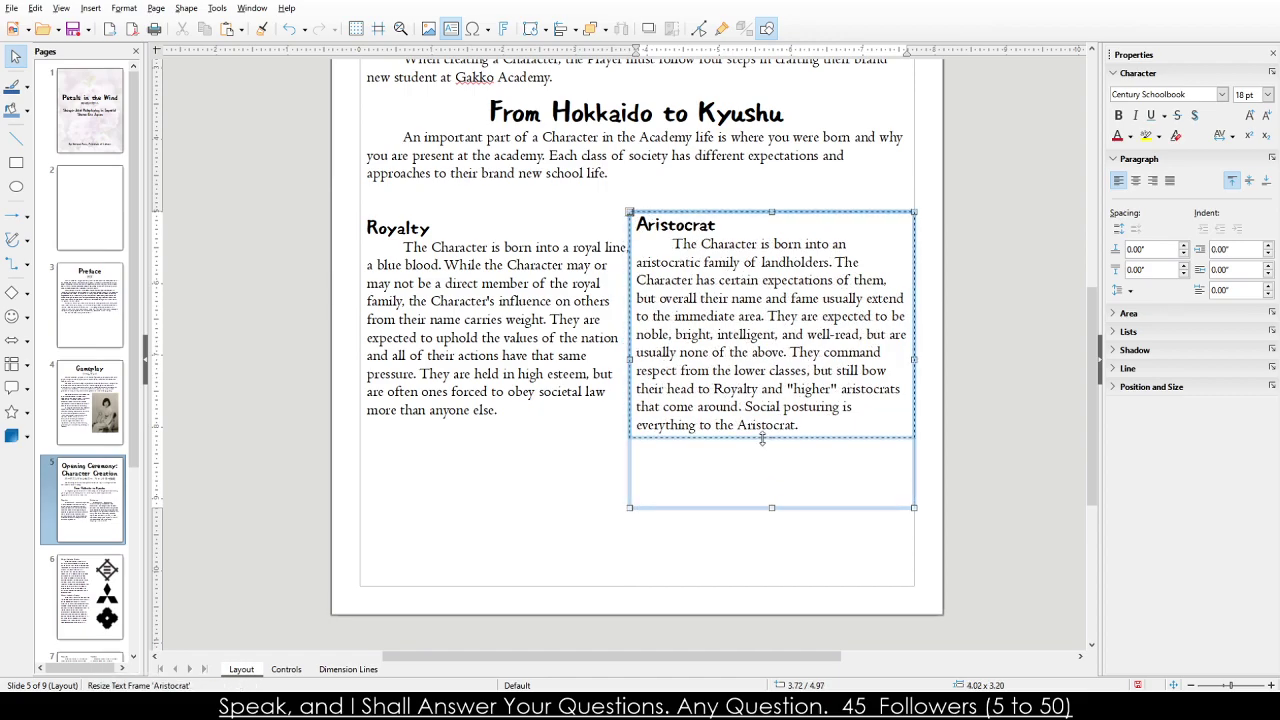
Revert the Royalty body paragraph to Century Schoolbook for comparison with the Aristocrat paragraph.
left_click(739, 352)
triple_click(739, 352)
triple_click(433, 300)
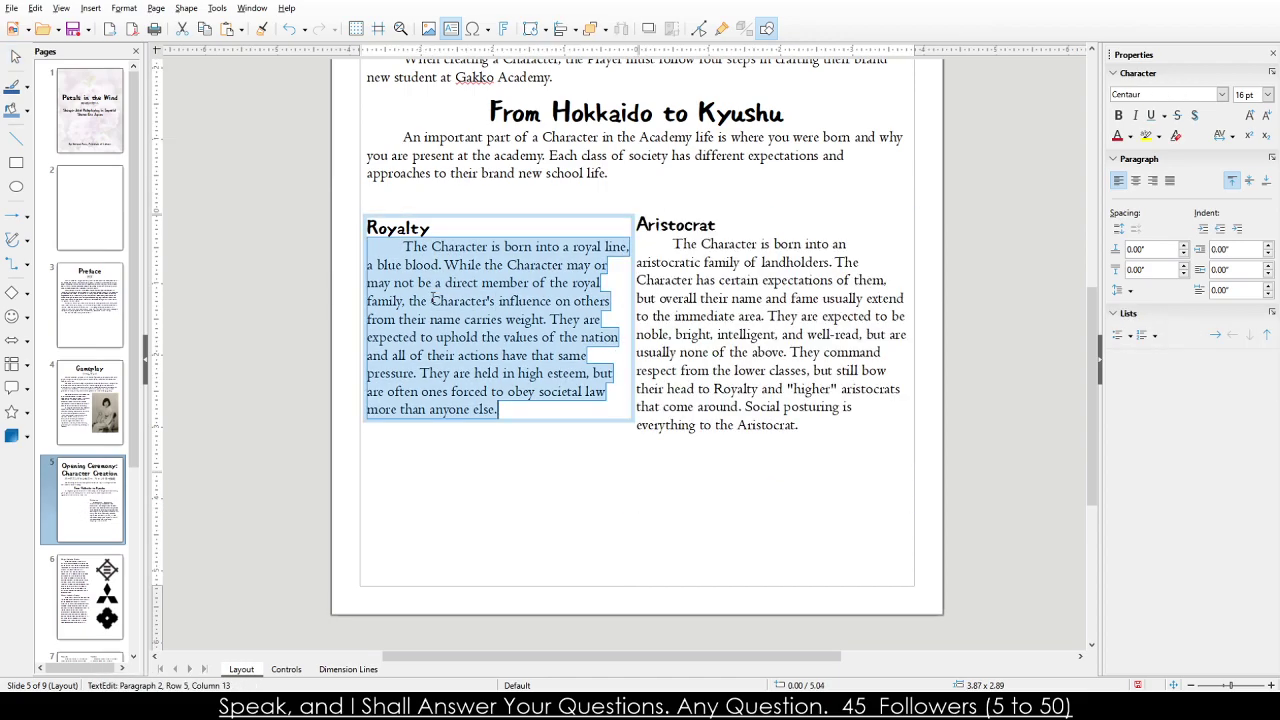
key("ctrl+z")
key("ctrl+z")
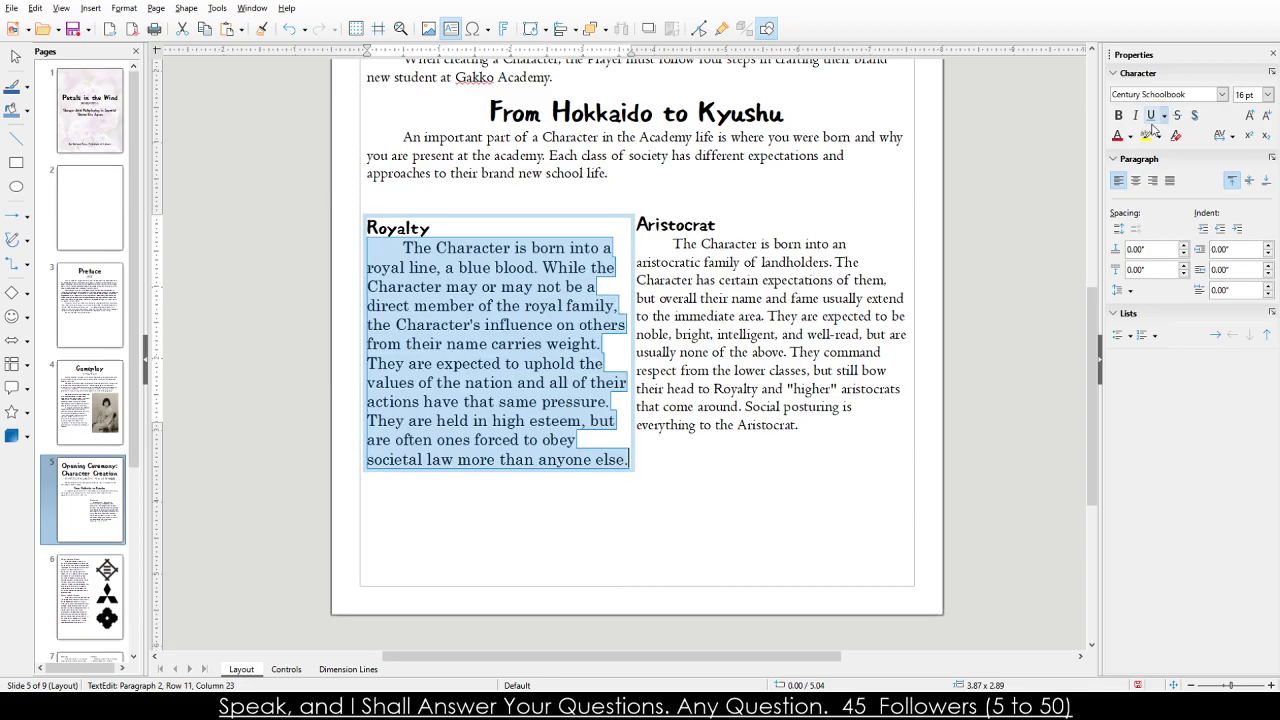
left_click(497, 460)
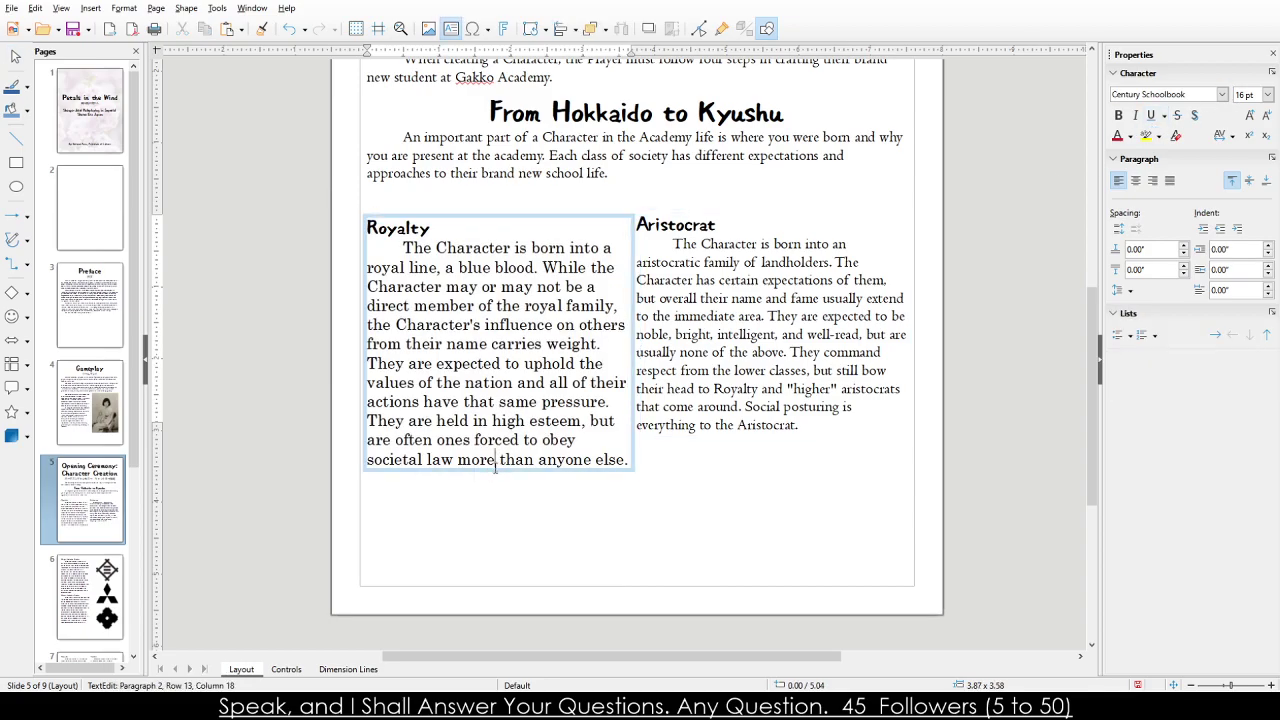
Compare the look and length of the Century Schoolbook Royalty paragraph with the Centaur Aristocrat paragraph.
left_click(645, 410)
left_click(679, 523)
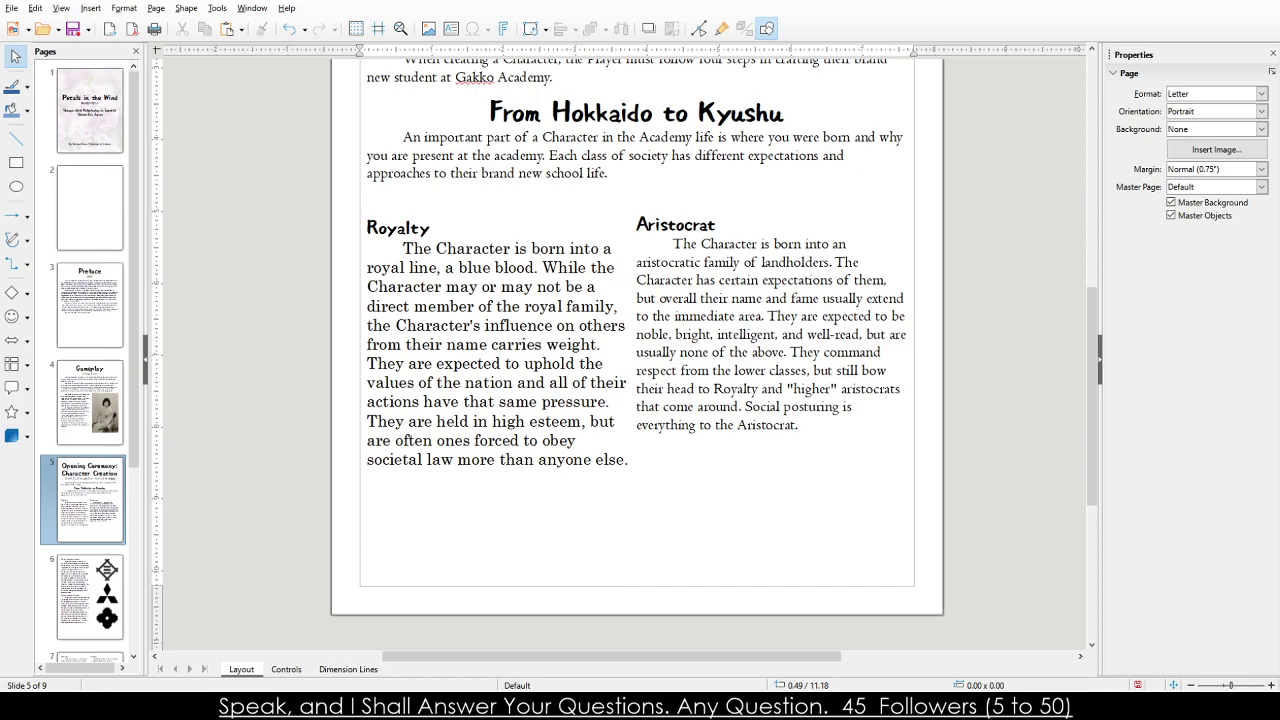
scroll(610, 562, "up", 1)
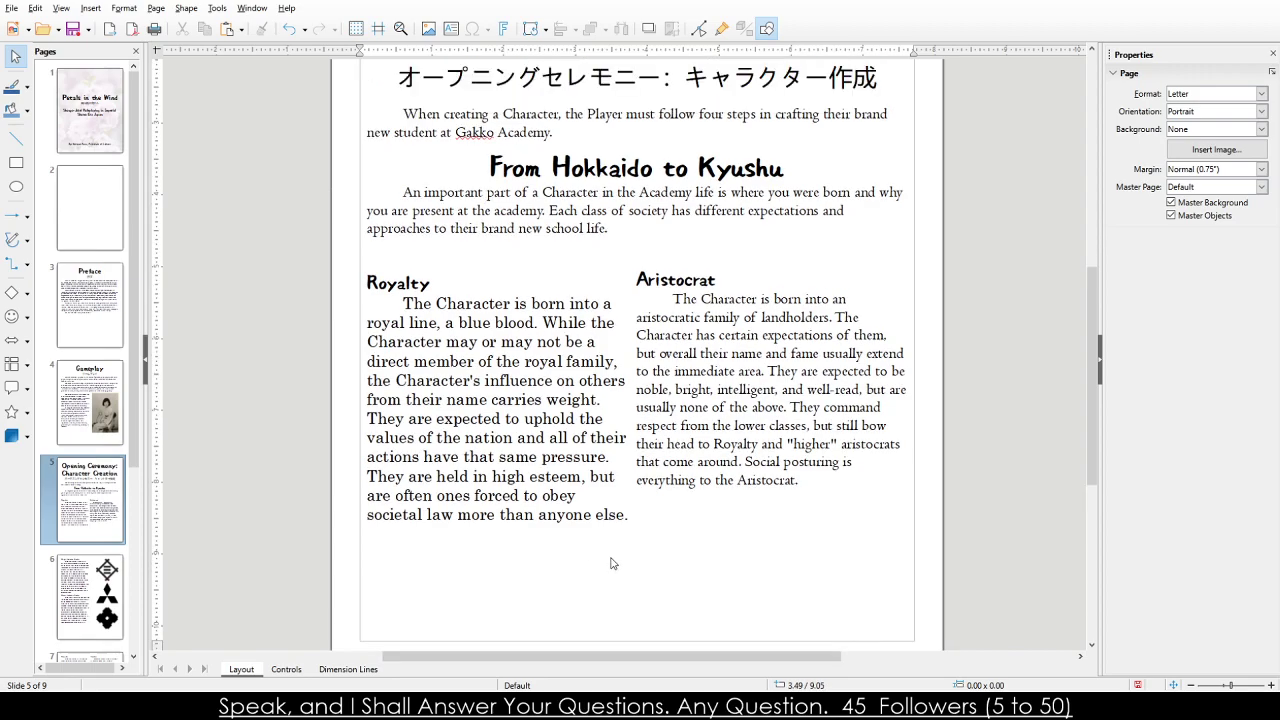
left_click(474, 345)
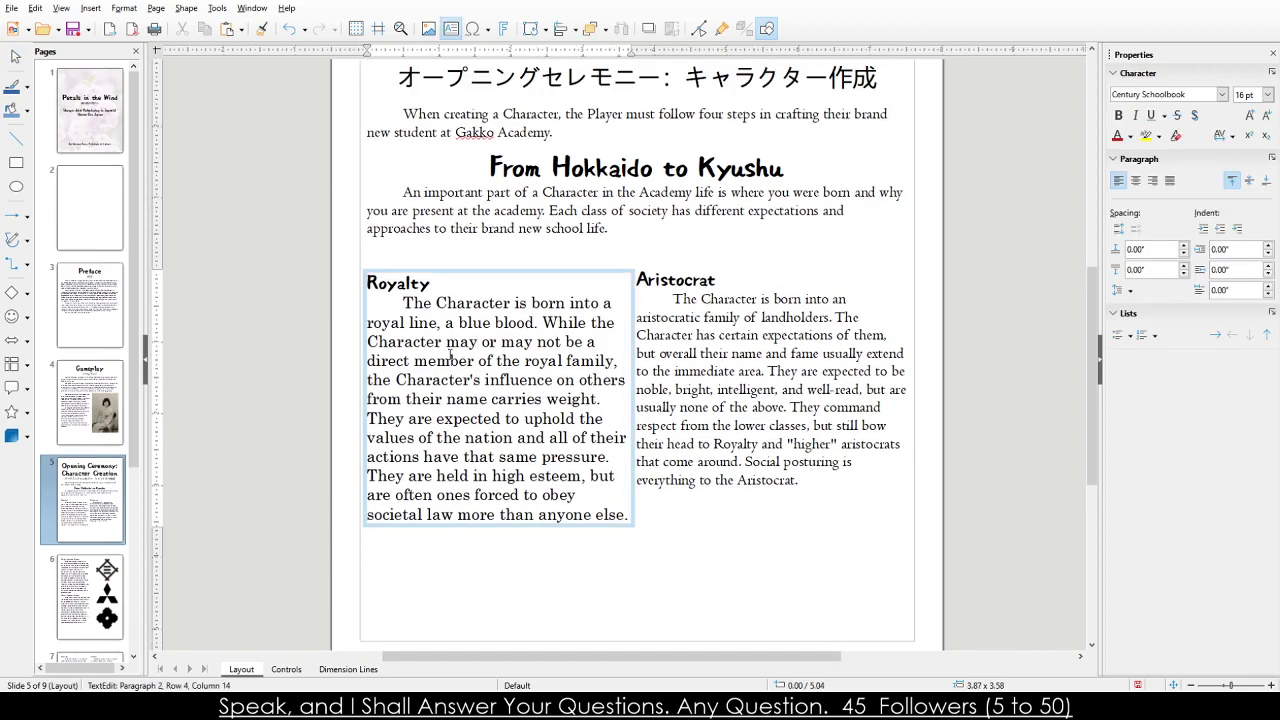
left_click(459, 304)
left_click(519, 452, "shift")
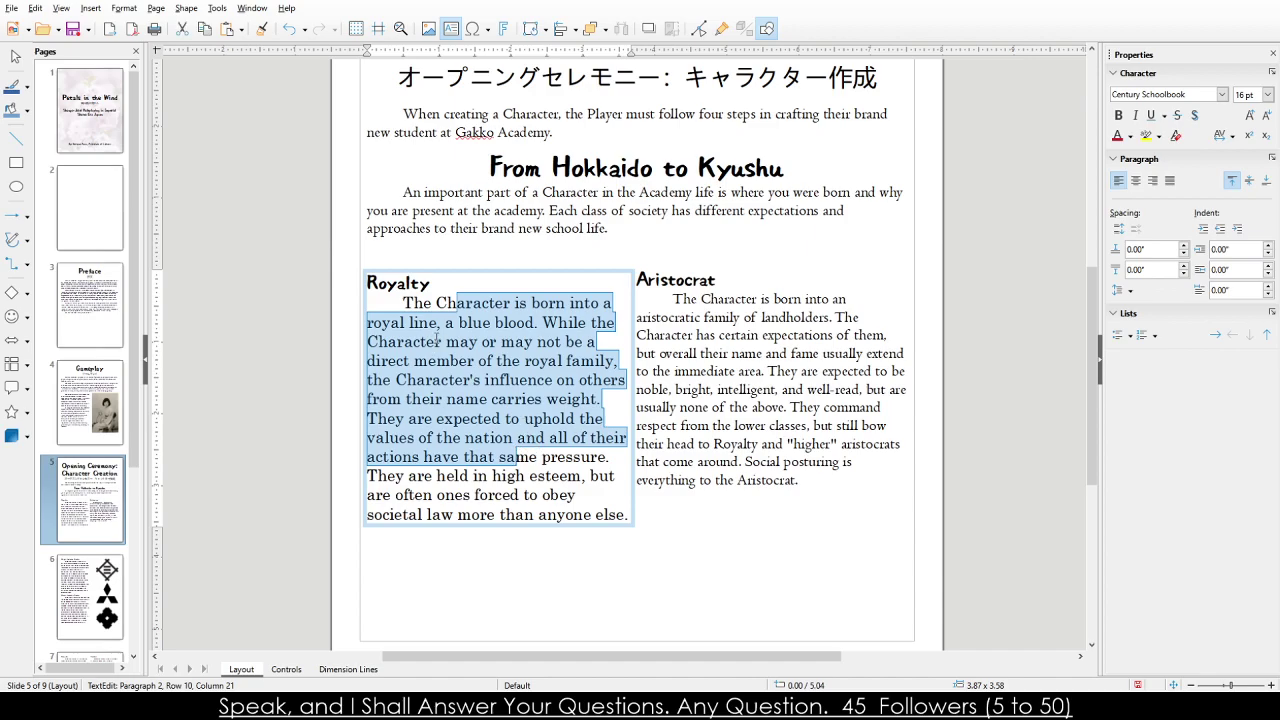
left_click(752, 300)
left_click(783, 462, "shift")
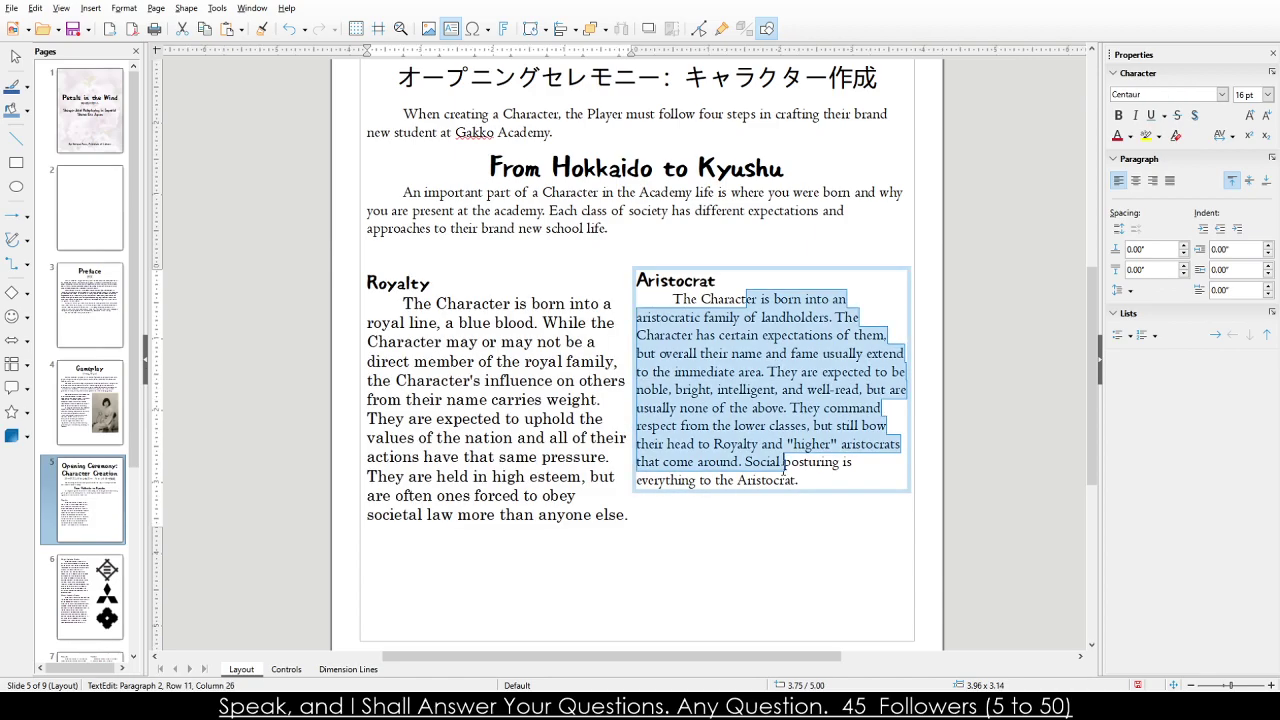
left_click(787, 533)
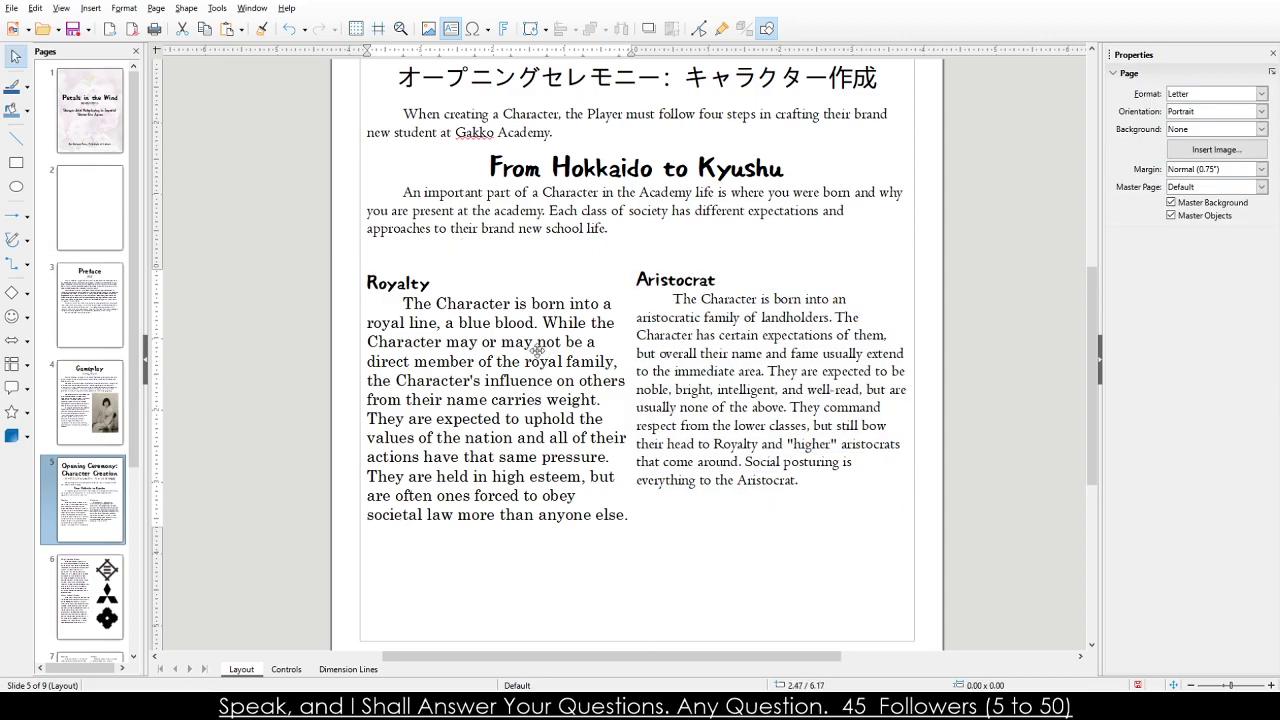
left_click(467, 299)
left_click_drag(436, 303, 491, 457)
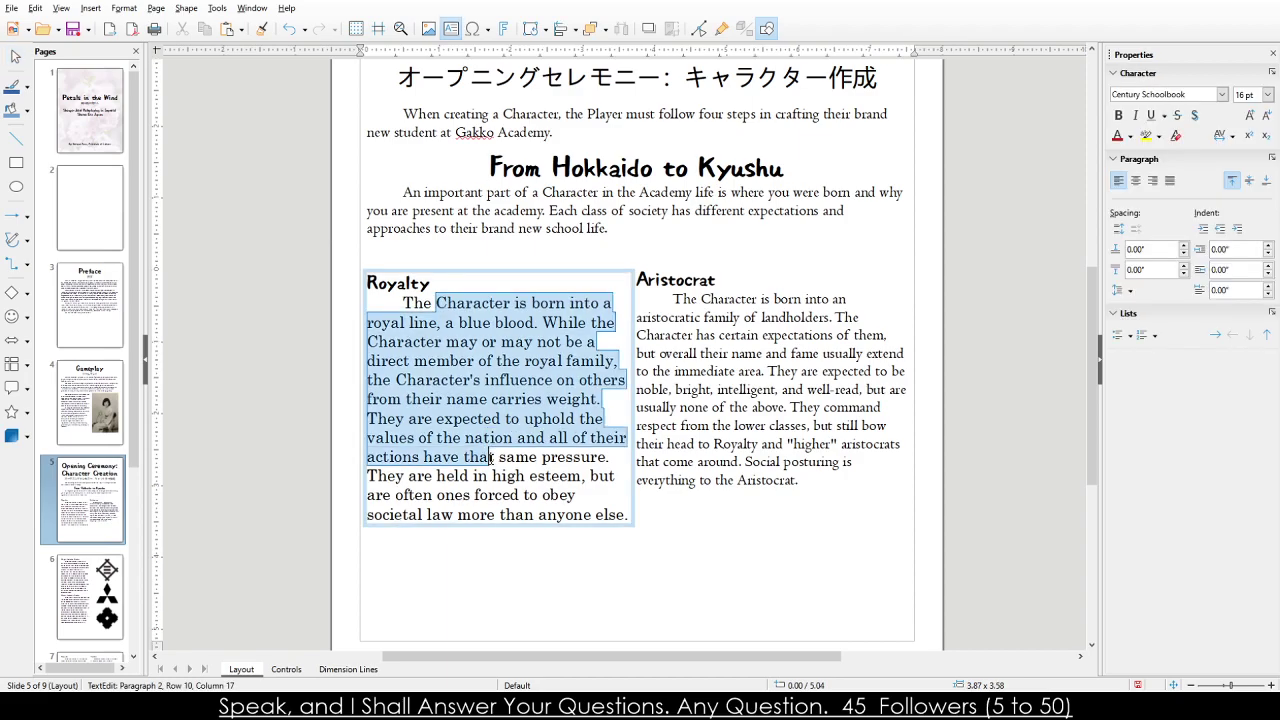
left_click(745, 317)
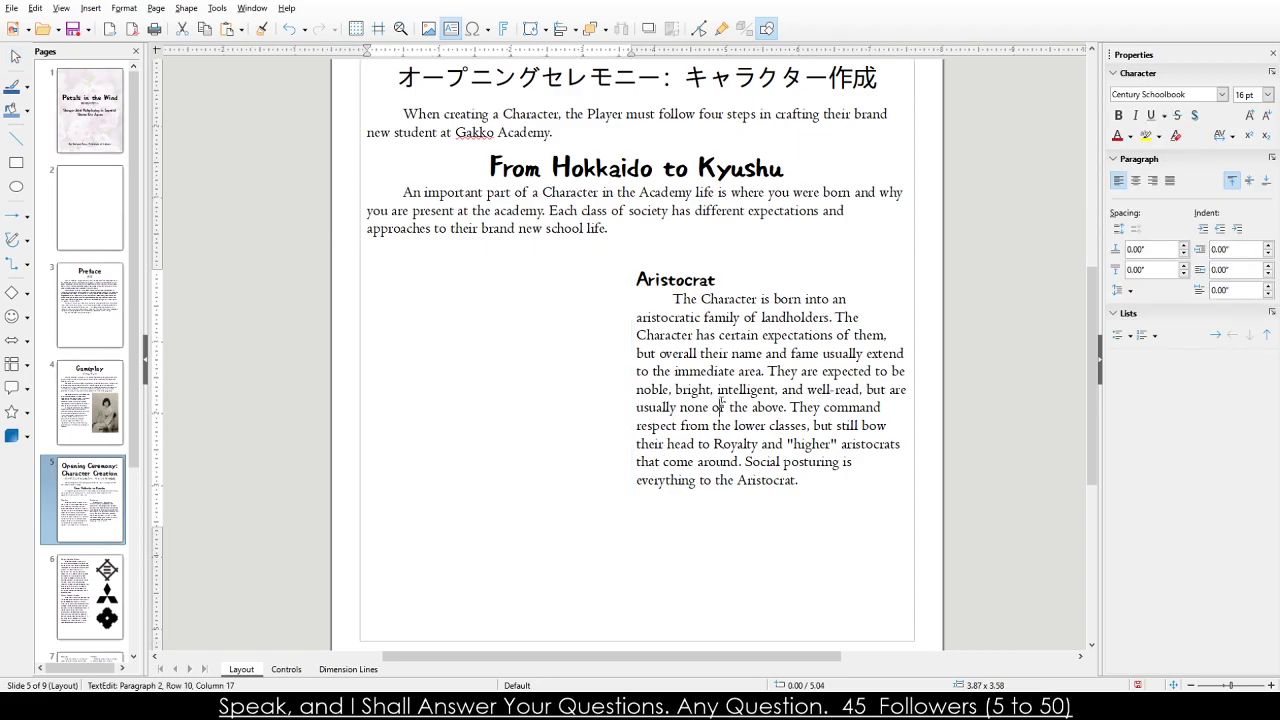
left_click_drag(745, 317, 749, 408)
left_click(749, 405)
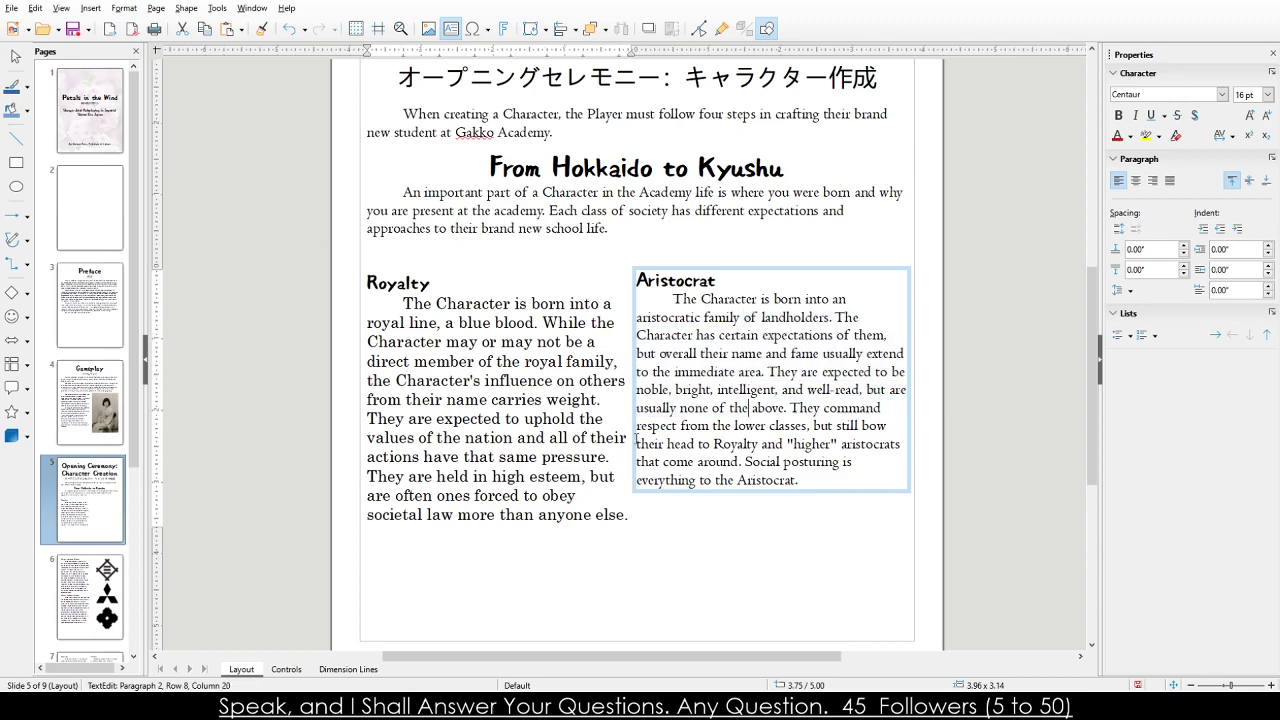
Look over the body text on page 6, including the Minor Zaibatsu Family paragraph, to judge its font.
left_click(126, 560)
left_click(476, 361)
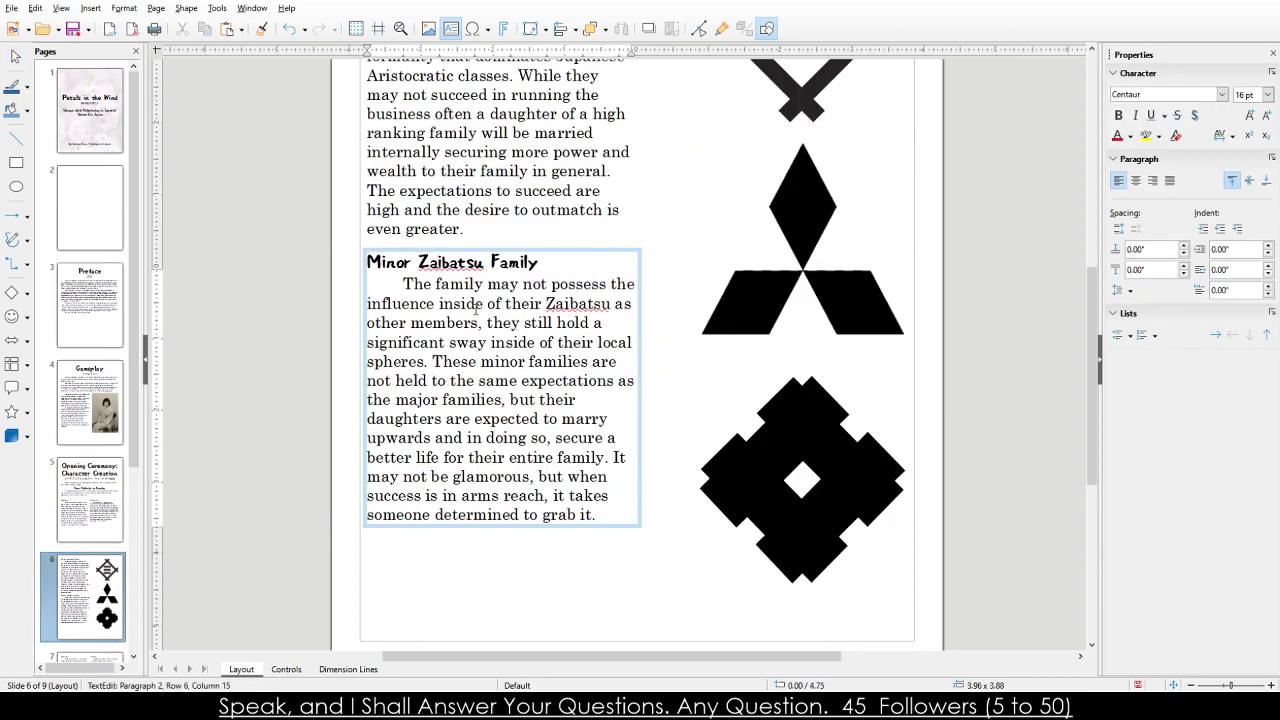
scroll(476, 361, "up", 3)
left_click_drag(490, 205, 490, 224)
left_click_drag(452, 491, 470, 530)
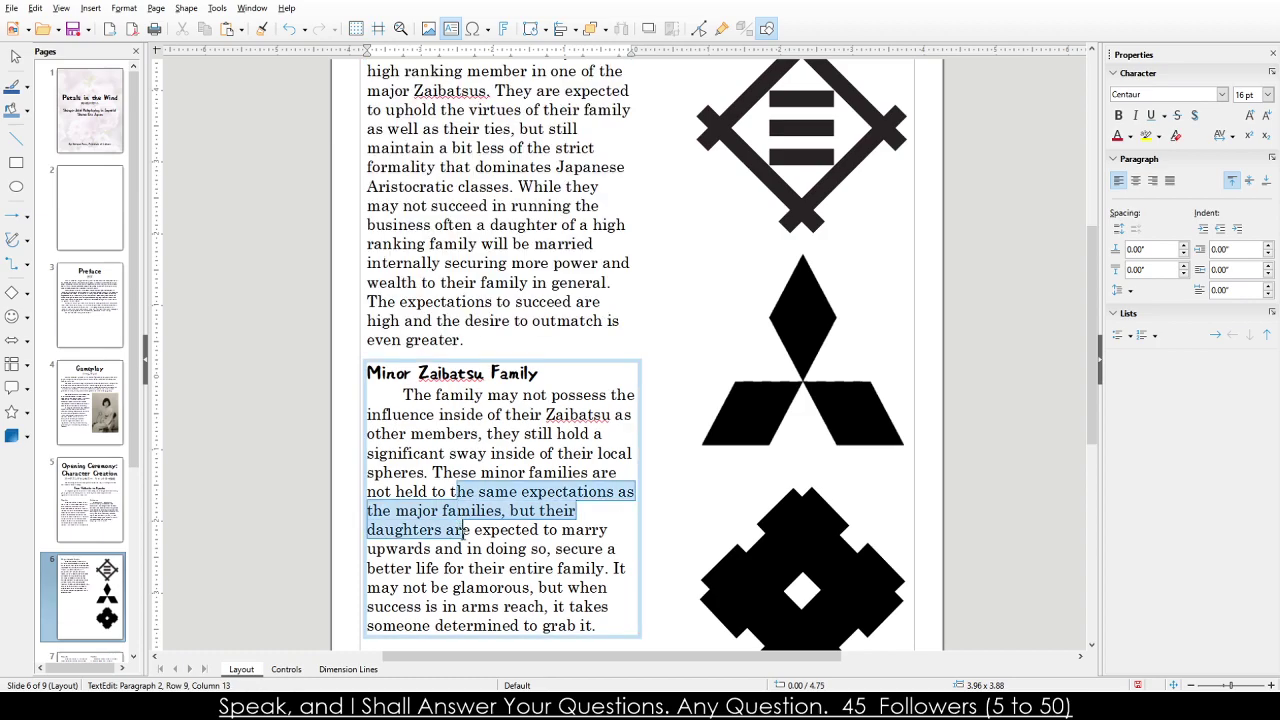
scroll(471, 491, "down", 5)
scroll(471, 491, "up", 10)
scroll(448, 432, "down", 5)
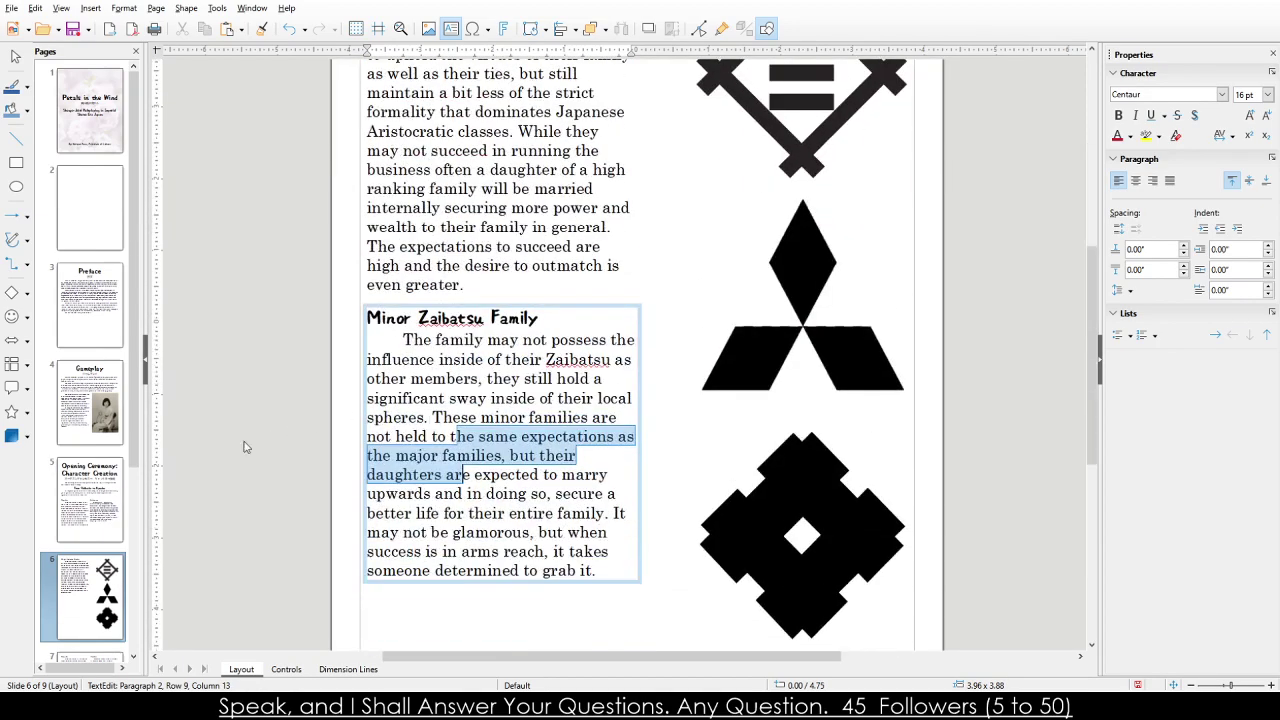
Check how the Gameplay text on page 4 looks, and return to the Royalty frame on page 5.
left_click(90, 500)
left_click(107, 398)
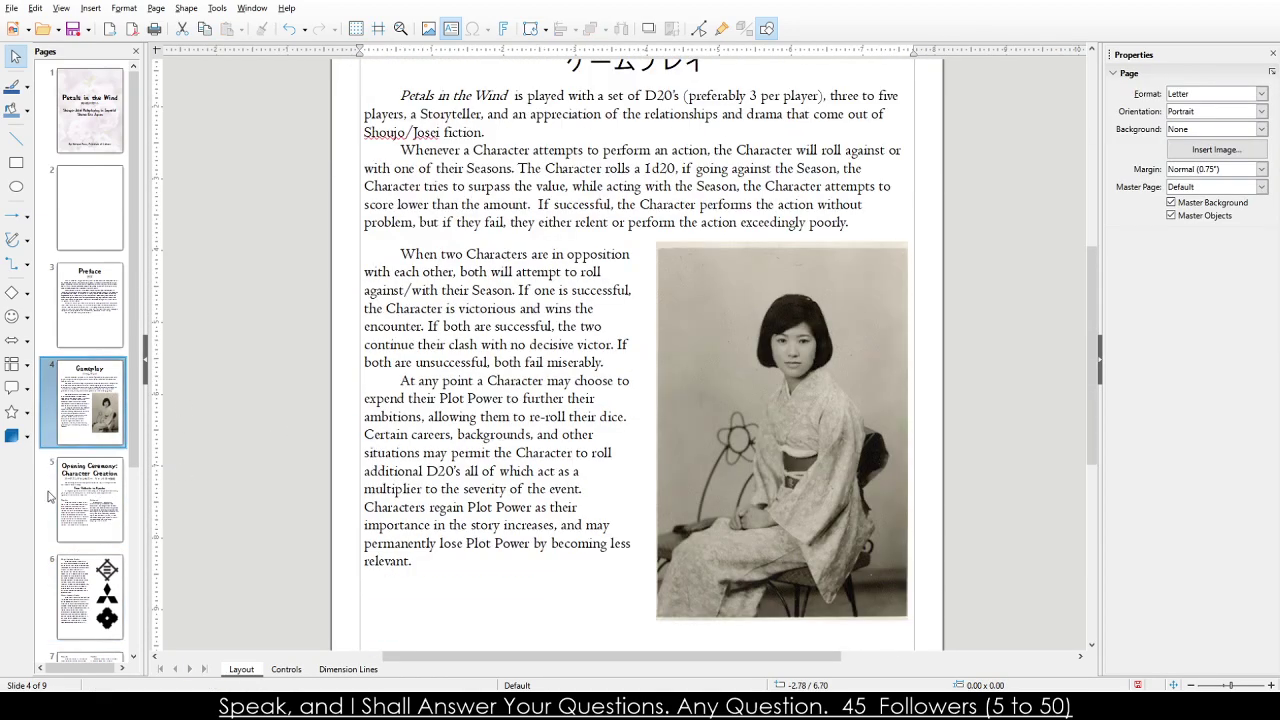
left_click(467, 317)
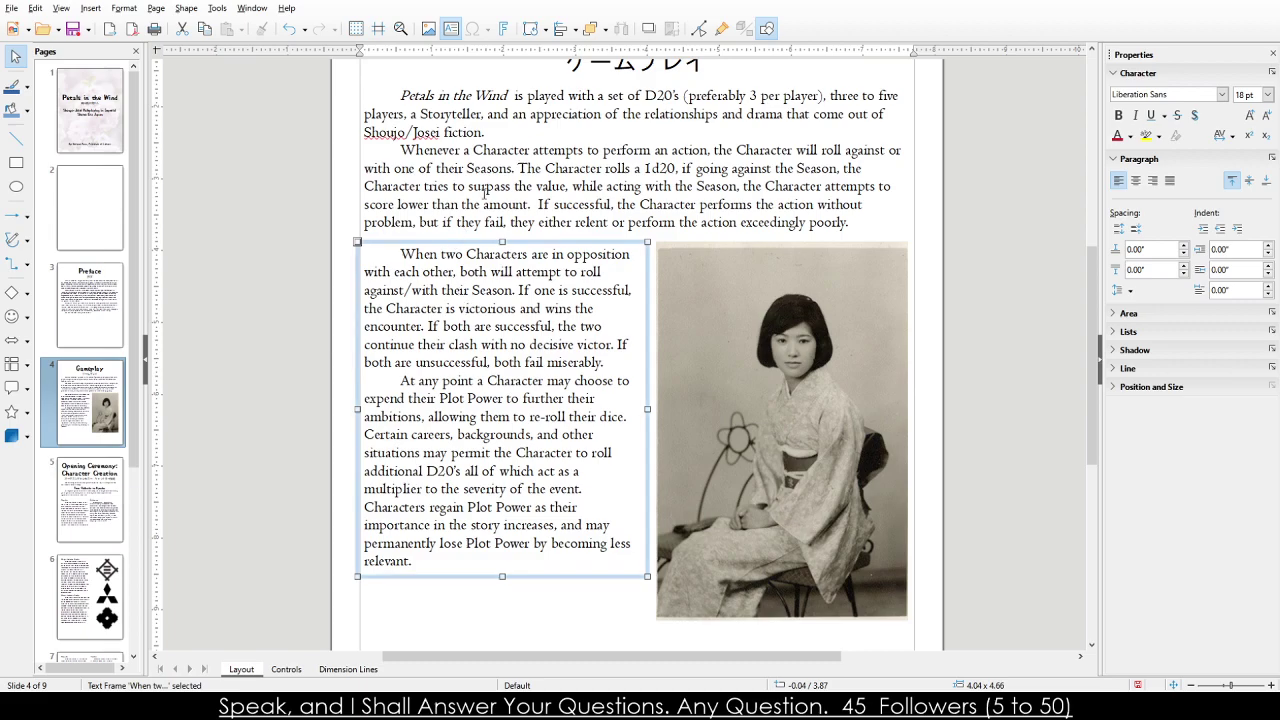
key("Page_Down")
key("Tab")
key("Tab")
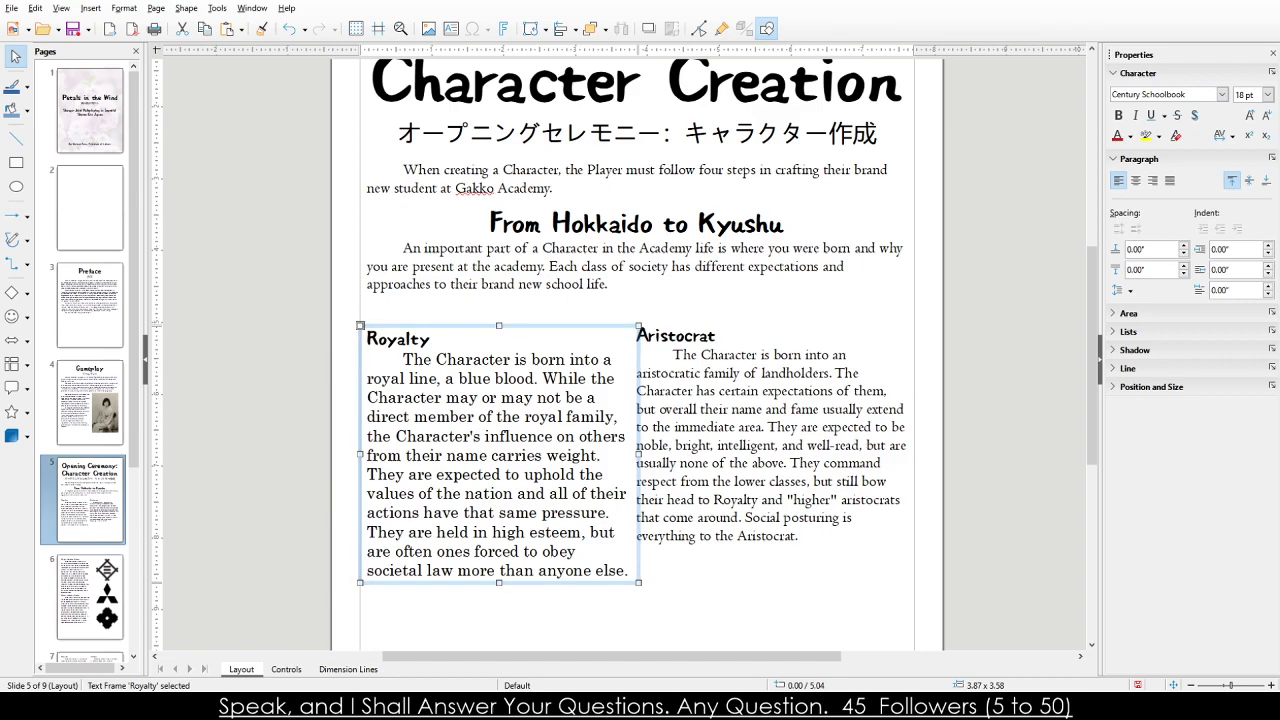
left_click(932, 411)
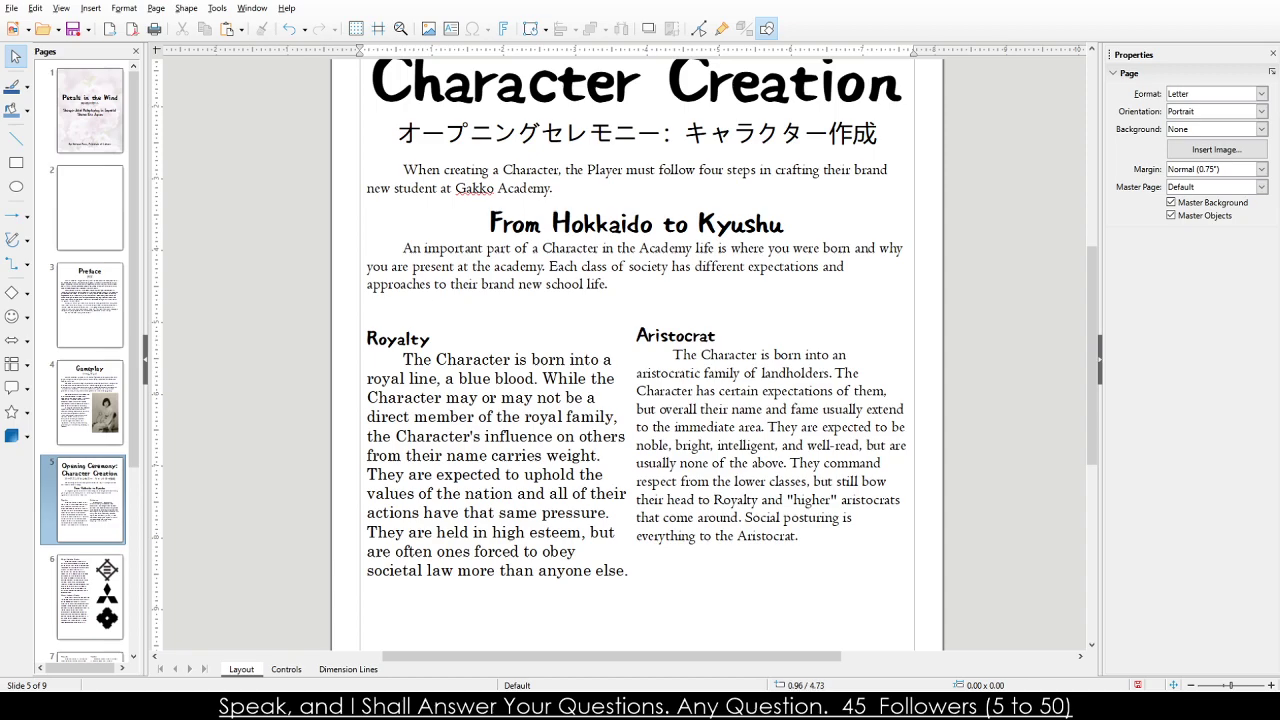
Switch the Royalty body paragraph on page 5 from Century Schoolbook to Centaur, matching the Aristocrat paragraph.
left_click(738, 391)
triple_click(738, 391)
left_click(441, 397)
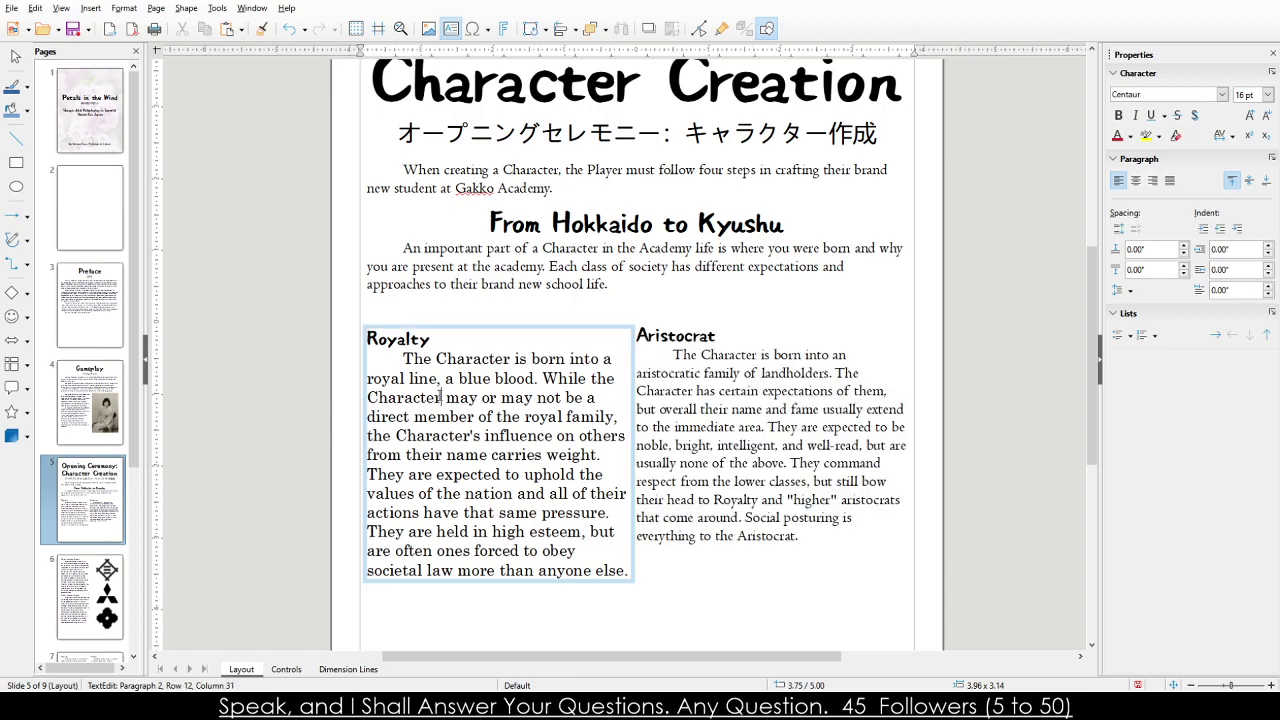
key("ctrl+a")
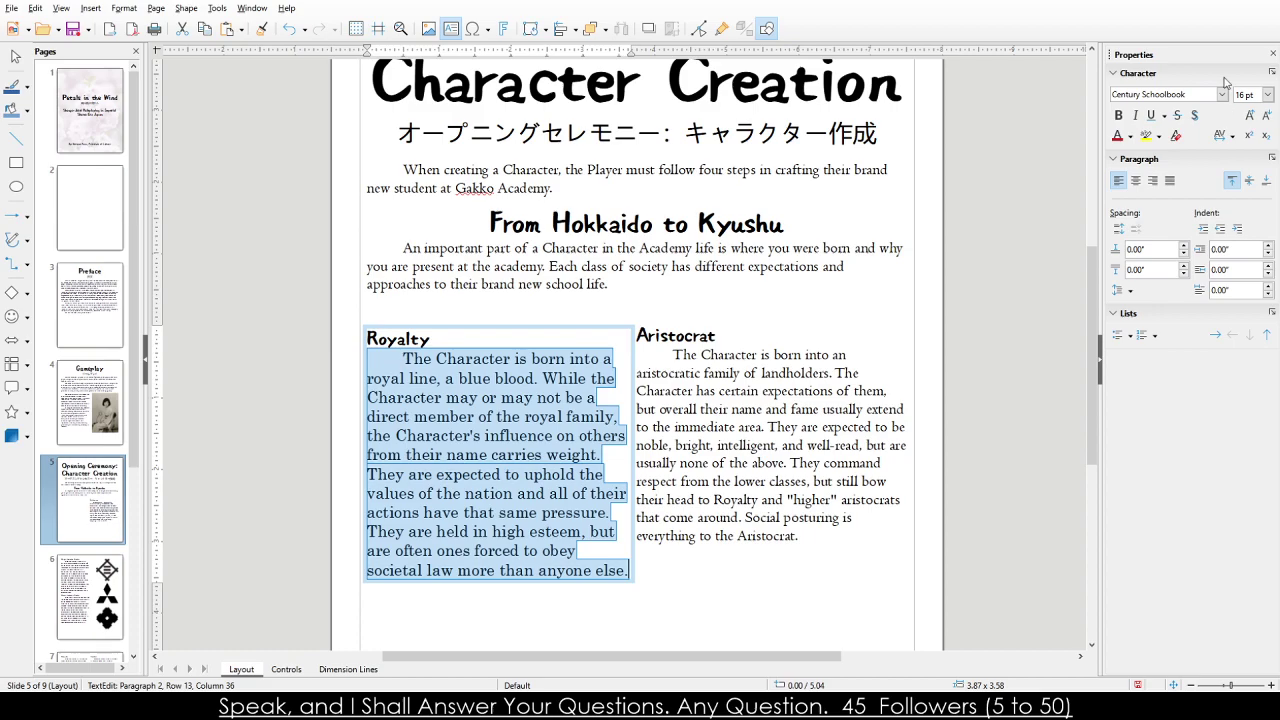
scroll(1220, 96, "up", 1)
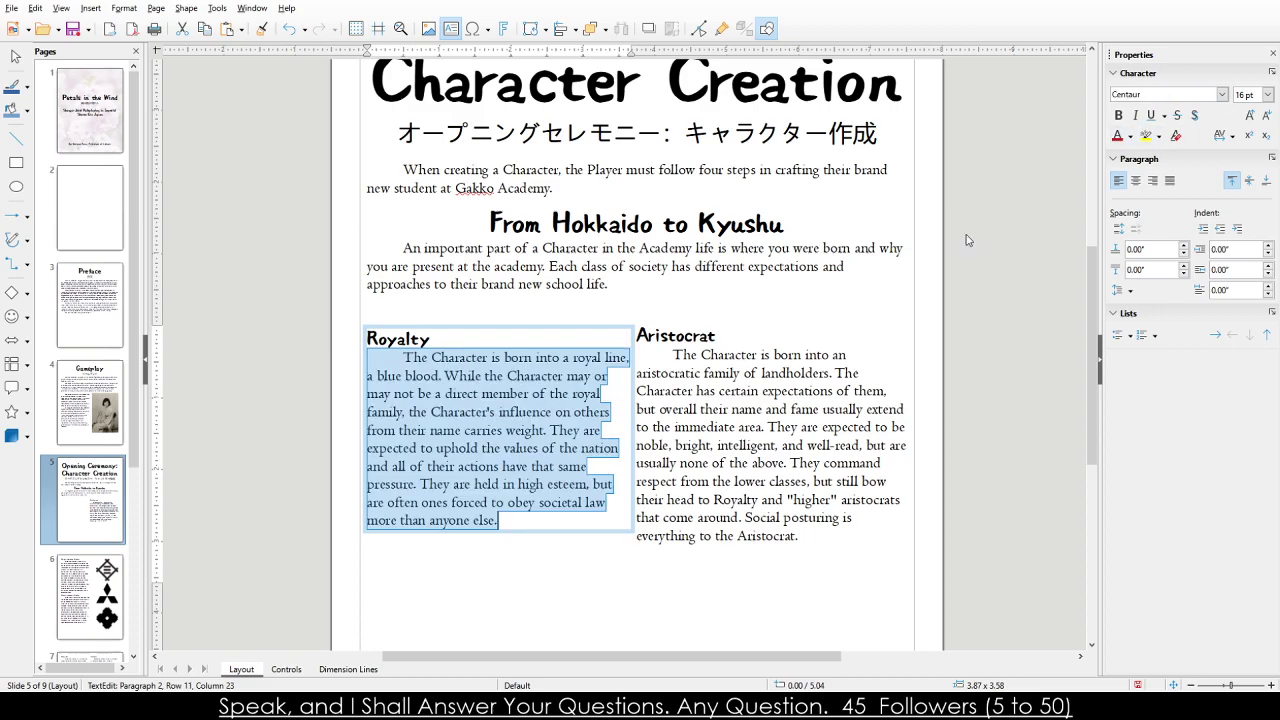
Shift the Royalty text frame slightly downward beside the Aristocrat frame on page 5.
left_click(810, 362)
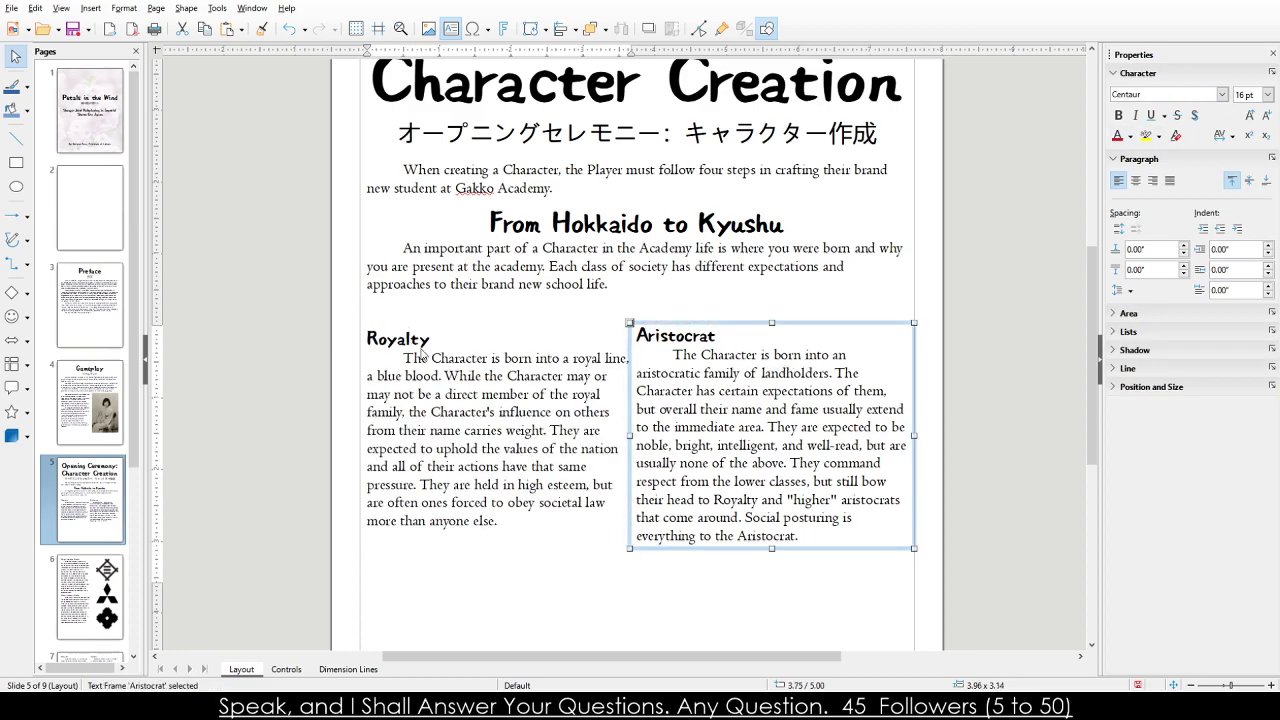
left_click_drag(422, 353, 440, 329)
left_click(743, 372)
left_click(452, 338)
left_click(850, 436)
left_click(562, 600)
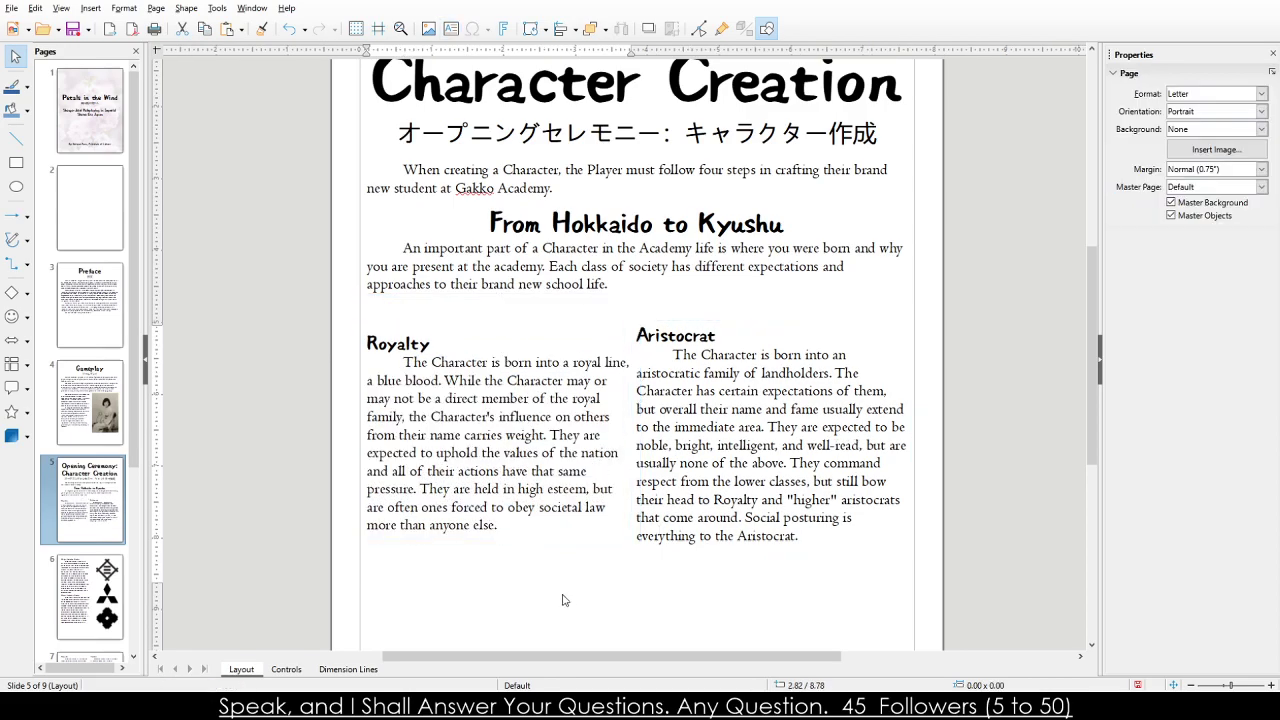
Change the Major Zaibatsu Family body paragraph on page 6 from Century Schoolbook to Centaur.
scroll(562, 600, "down", 5)
scroll(540, 380, "up", 4)
key("Page_Down")
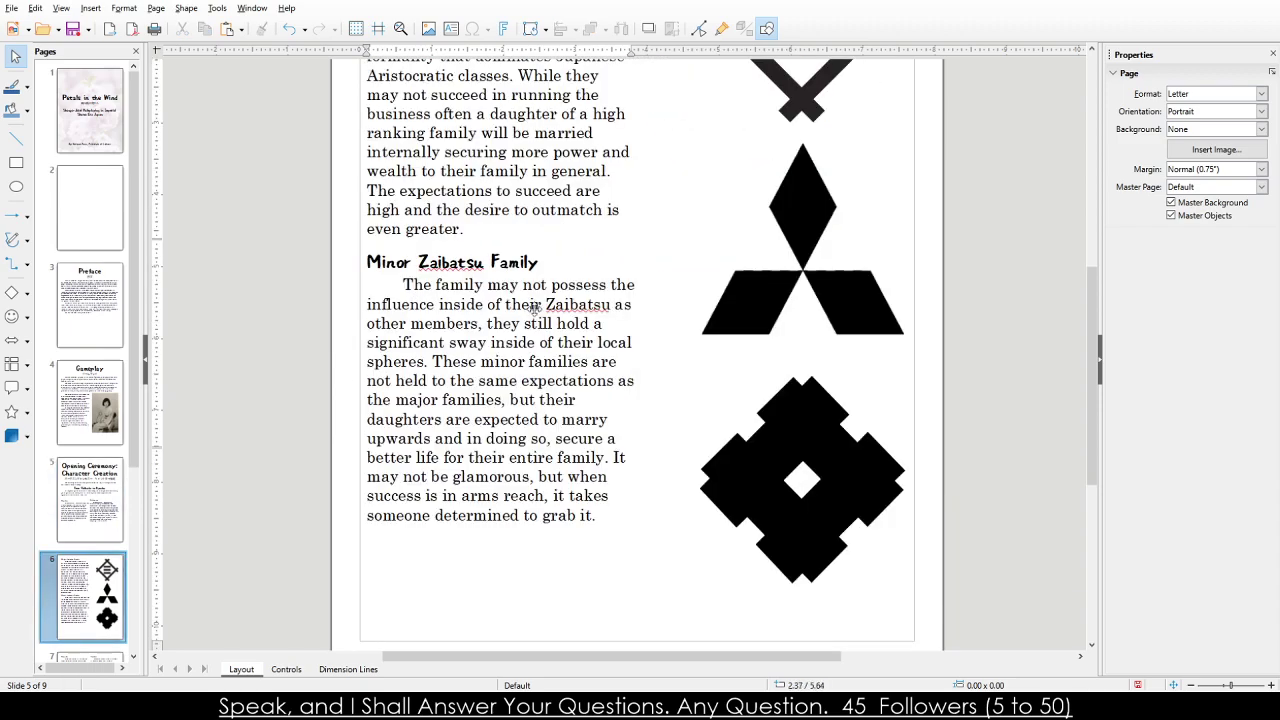
left_click(493, 232)
key("ctrl+a")
scroll(495, 237, "up", 3)
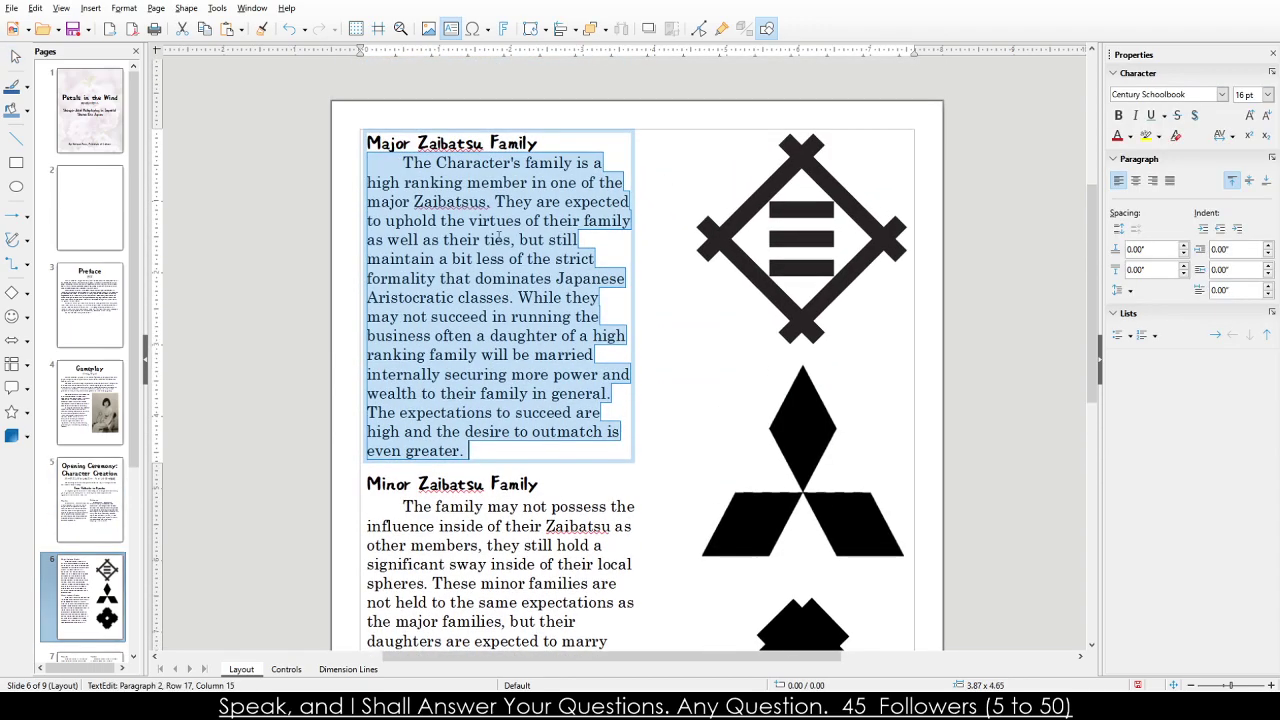
left_click(1185, 98)
scroll(1222, 100, "up", 3)
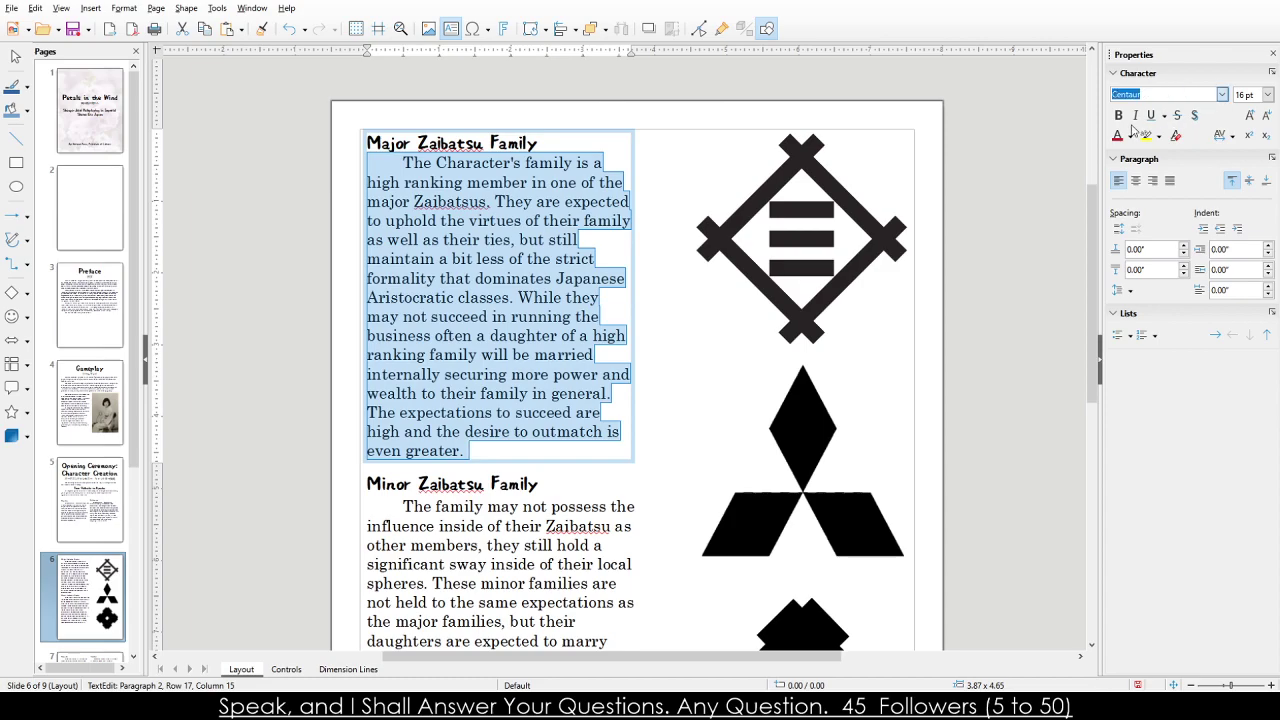
key("Escape")
key("Up")
key("Return")
Set the Minor Zaibatsu Family body paragraph to Centaur and shift its text frame slightly downward on page 6.
left_click(470, 532)
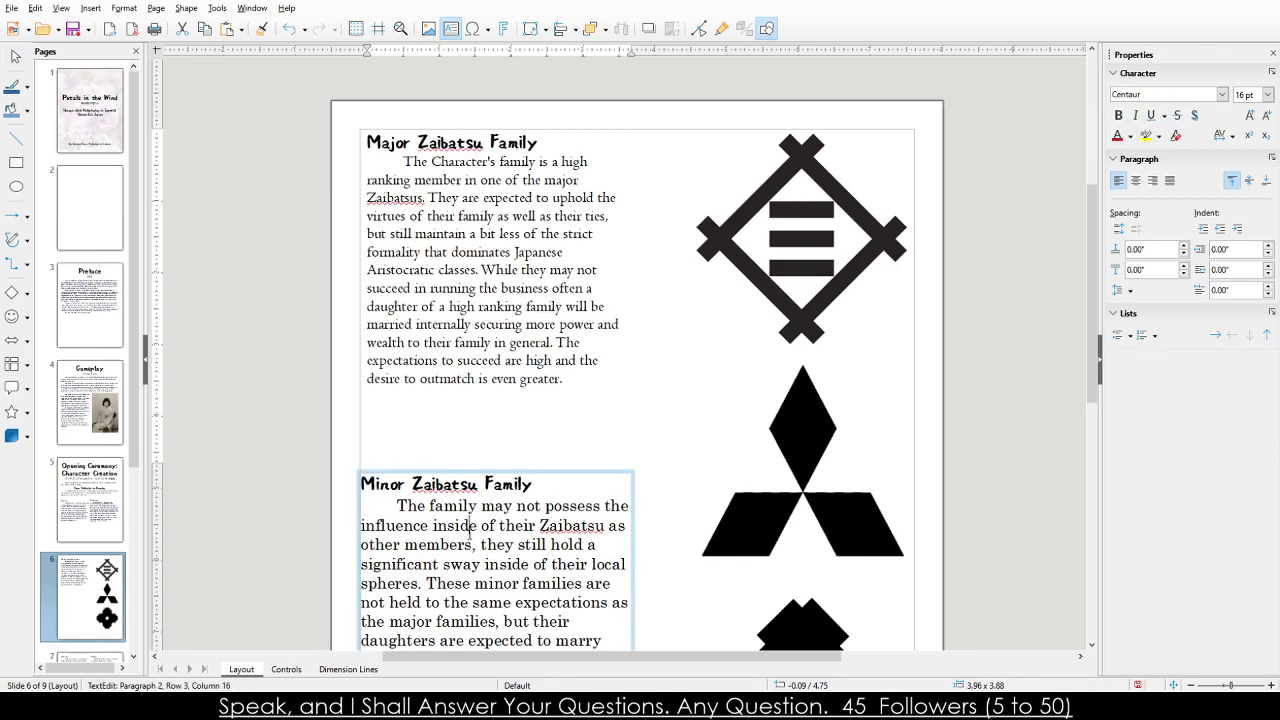
triple_click(469, 530)
scroll(1222, 97, "up", 2)
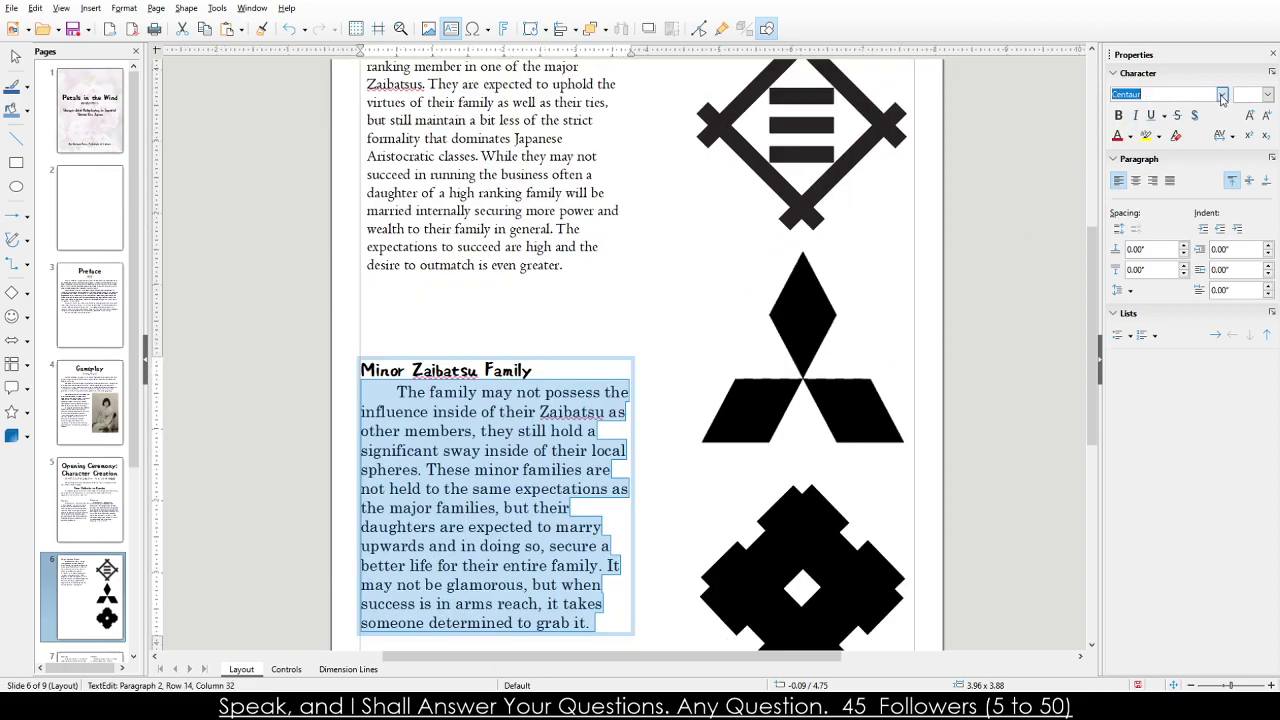
key("Return")
left_click(544, 427)
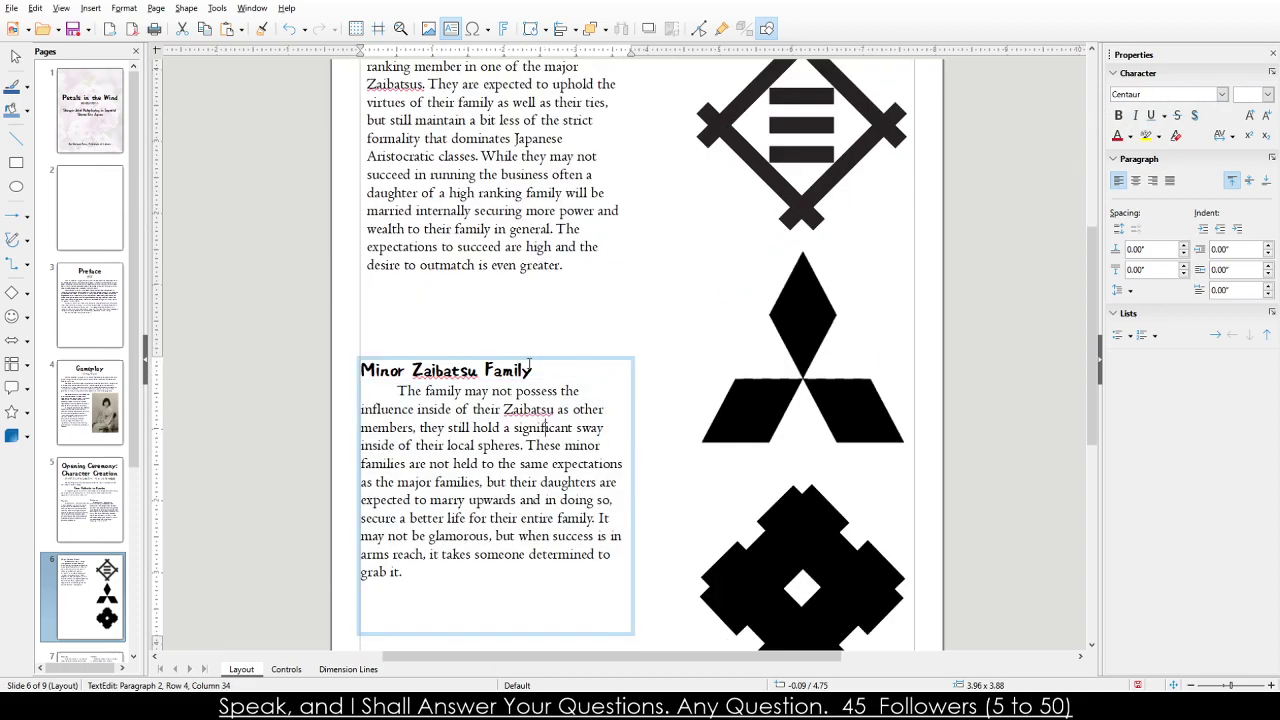
left_click_drag(529, 359, 537, 375)
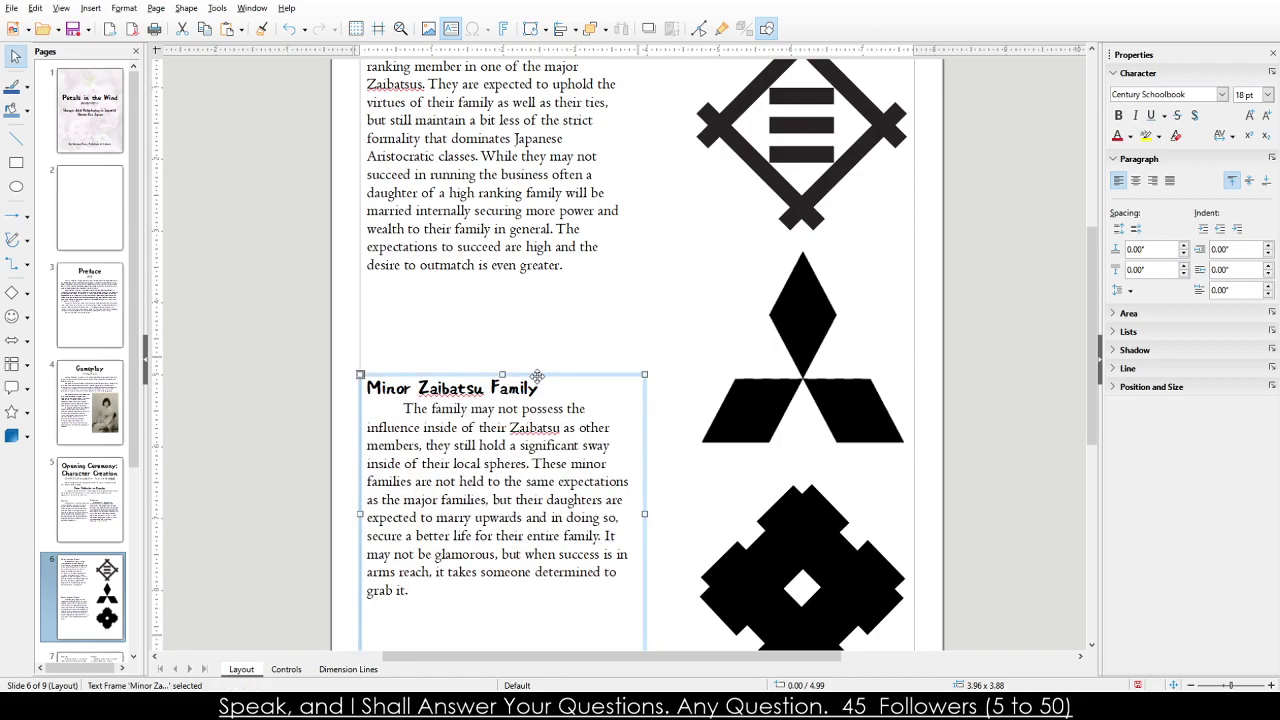
Shorten the Major Zaibatsu Family frame to about 3.65 inches high and place it about 0.35 inch below the top margin.
left_click(477, 211)
scroll(480, 215, "up", 3)
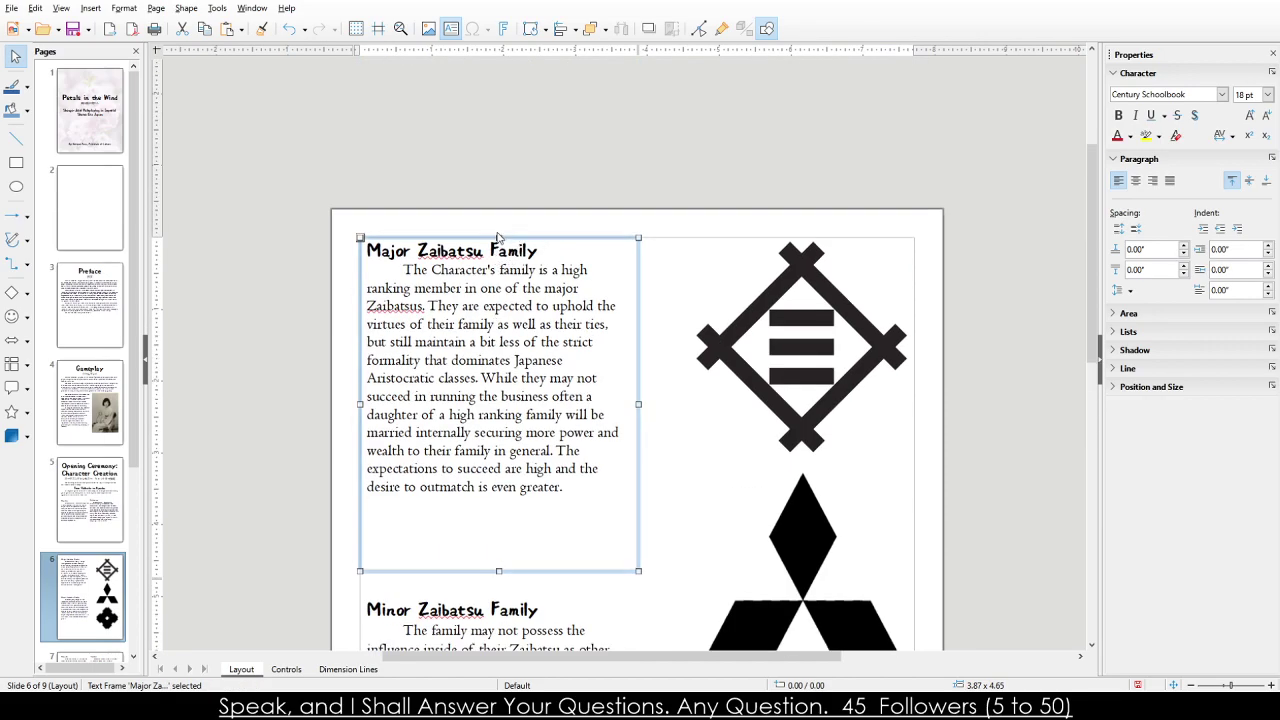
left_click_drag(498, 237, 533, 264)
left_click(671, 289)
scroll(461, 306, "down", 5)
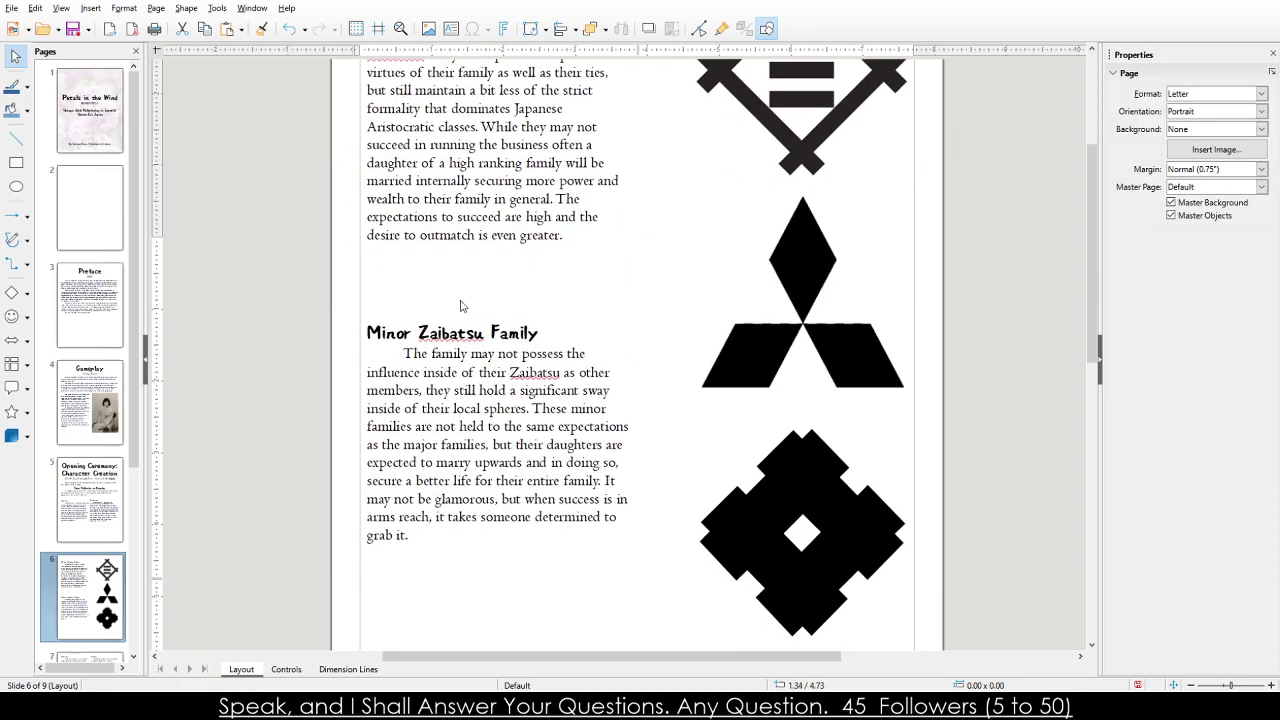
Shorten the Minor Zaibatsu Family frame to about 3.18 inches high to fit its text, and move it downward.
scroll(461, 306, "down", 4)
left_click(461, 306)
left_click_drag(470, 96, 466, 121)
left_click(405, 364)
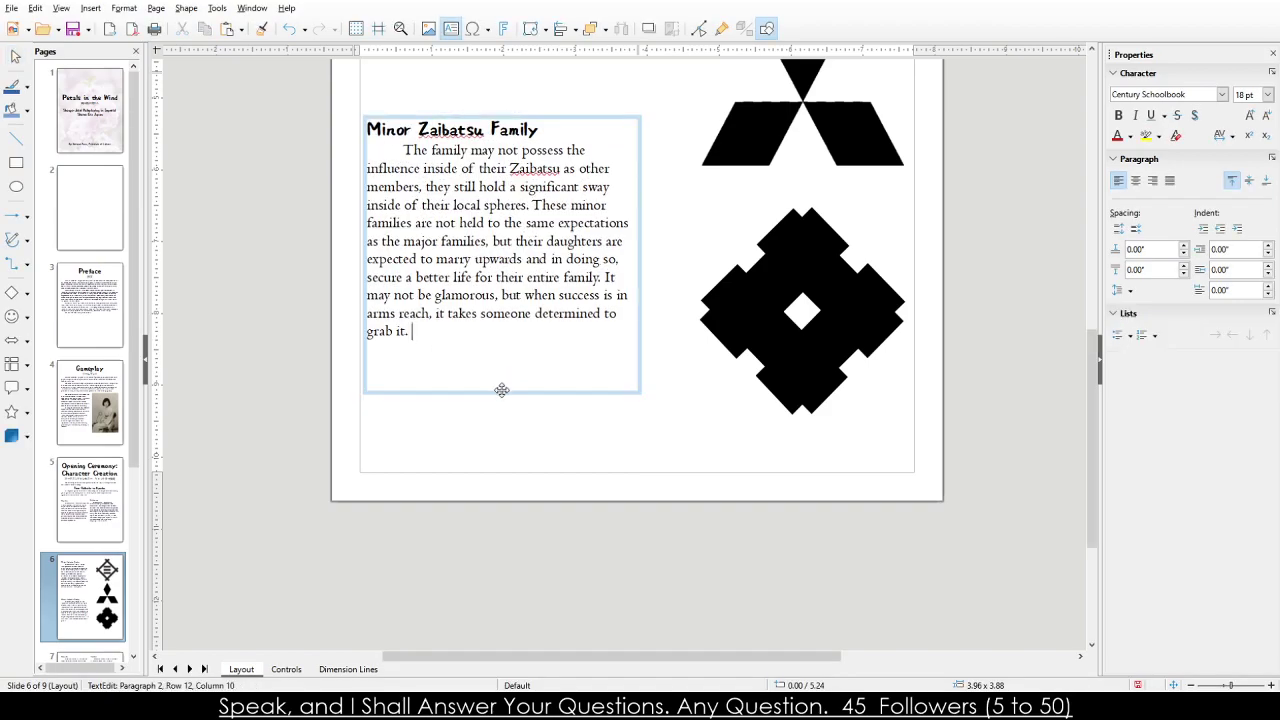
left_click(492, 432)
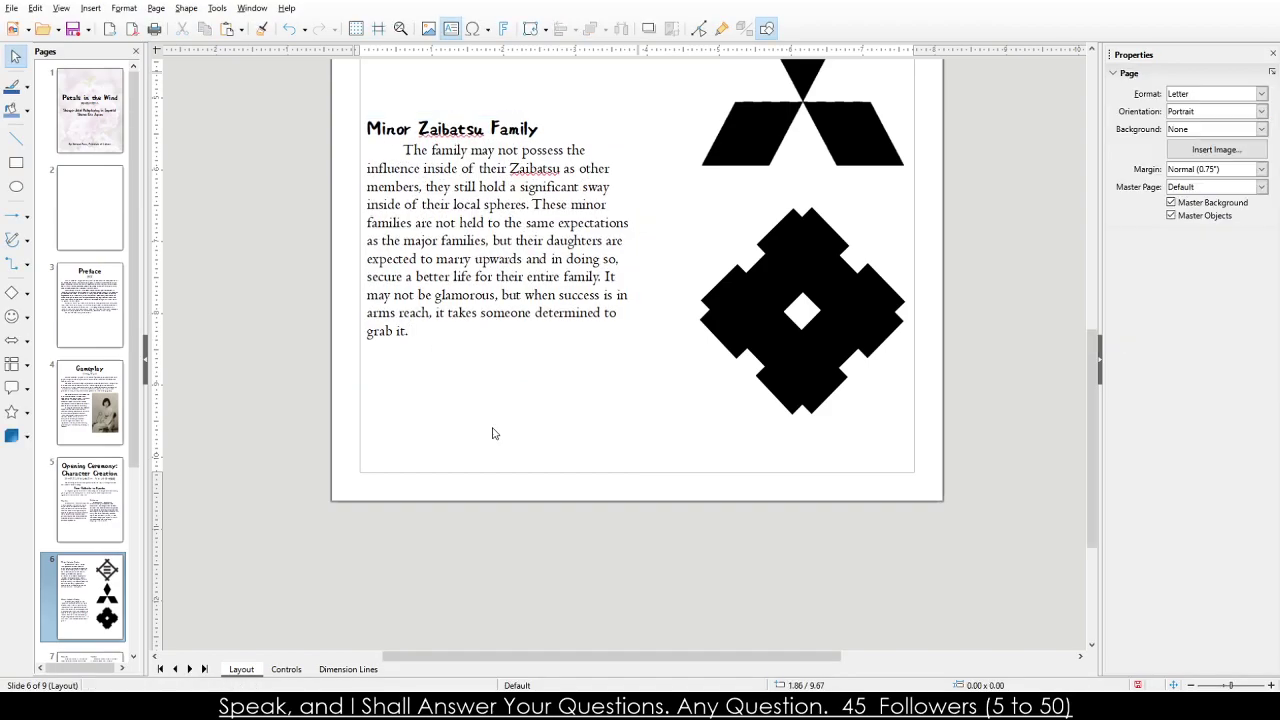
left_click(503, 340)
left_click_drag(466, 340, 460, 384)
Check the layout of page 7 and reposition the Minor Zaibatsu Family frame on page 6 lower, beside the bottom emblem.
scroll(95, 448, "down", 3)
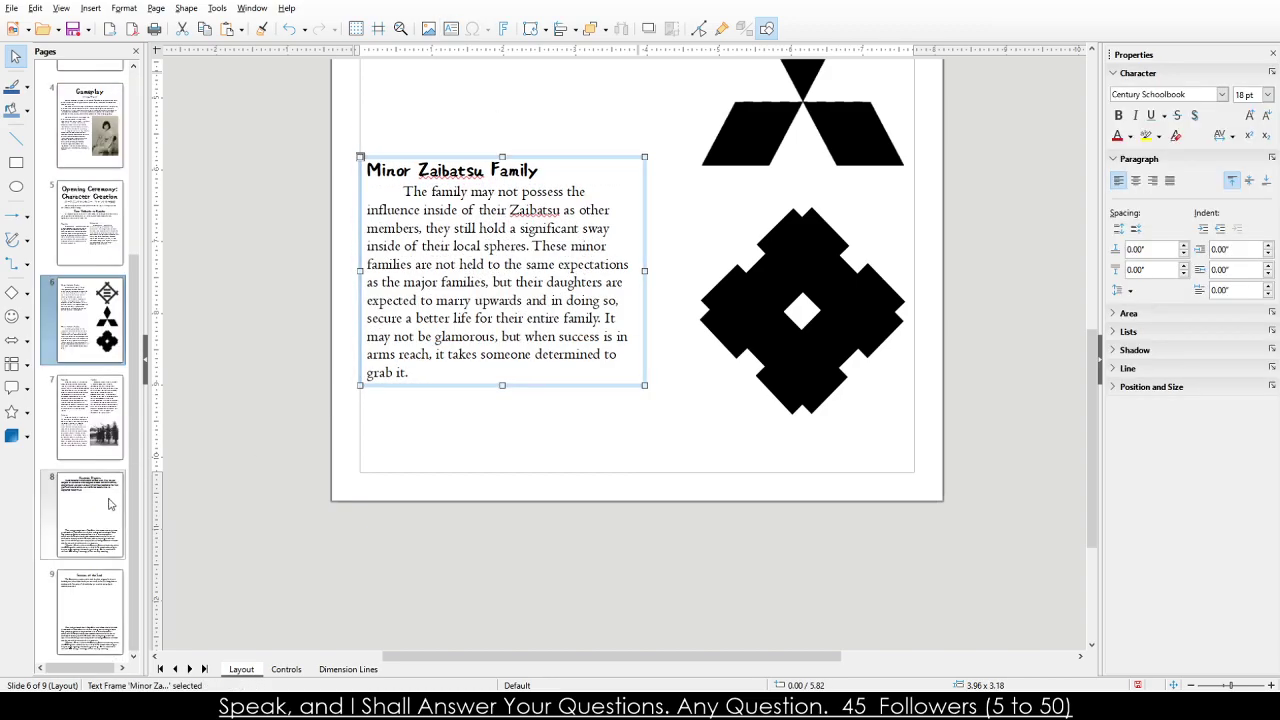
left_click(95, 448)
scroll(200, 442, "up", 5)
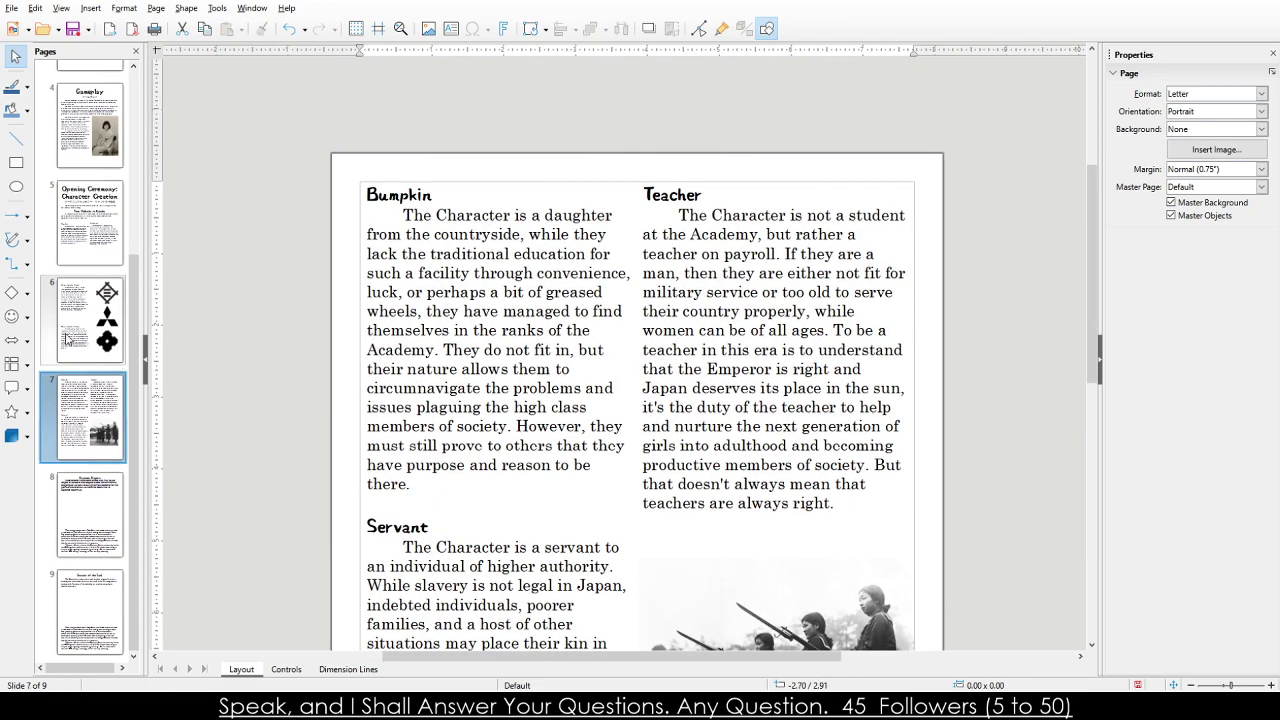
scroll(220, 370, "down", 4)
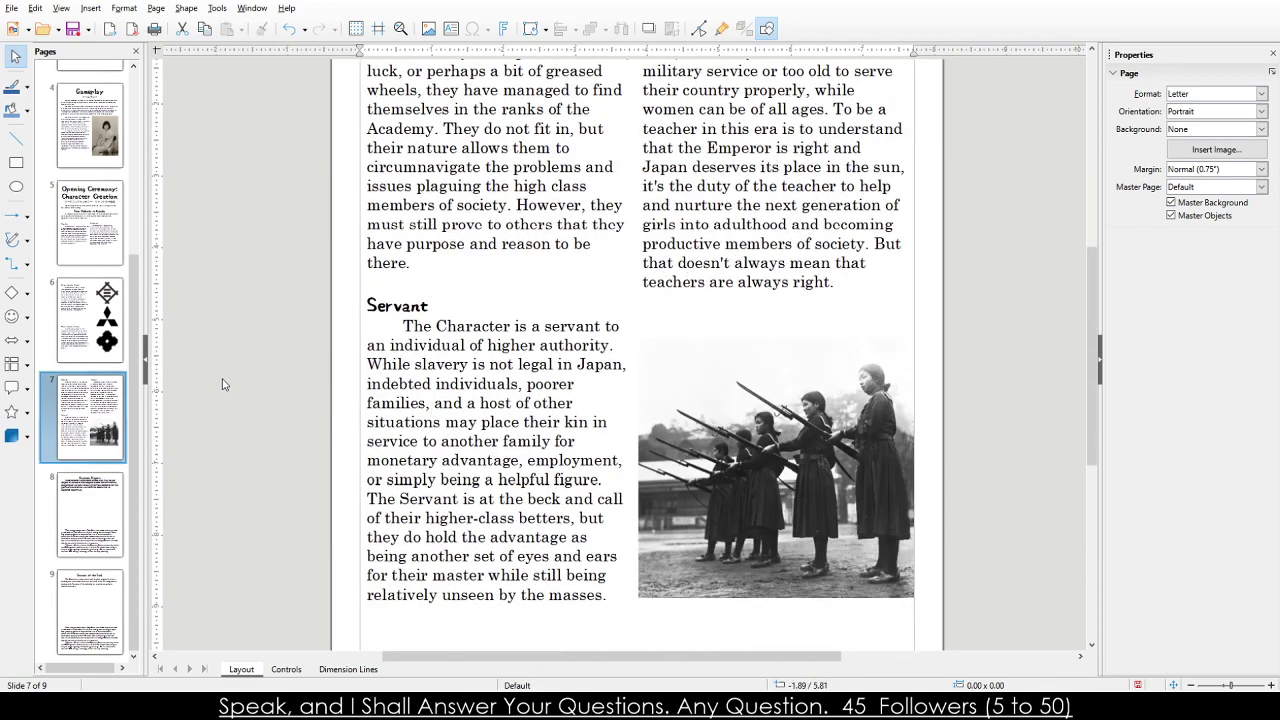
left_click(90, 320)
left_click(452, 378)
left_click_drag(452, 378, 452, 256)
scroll(440, 437, "down", 3)
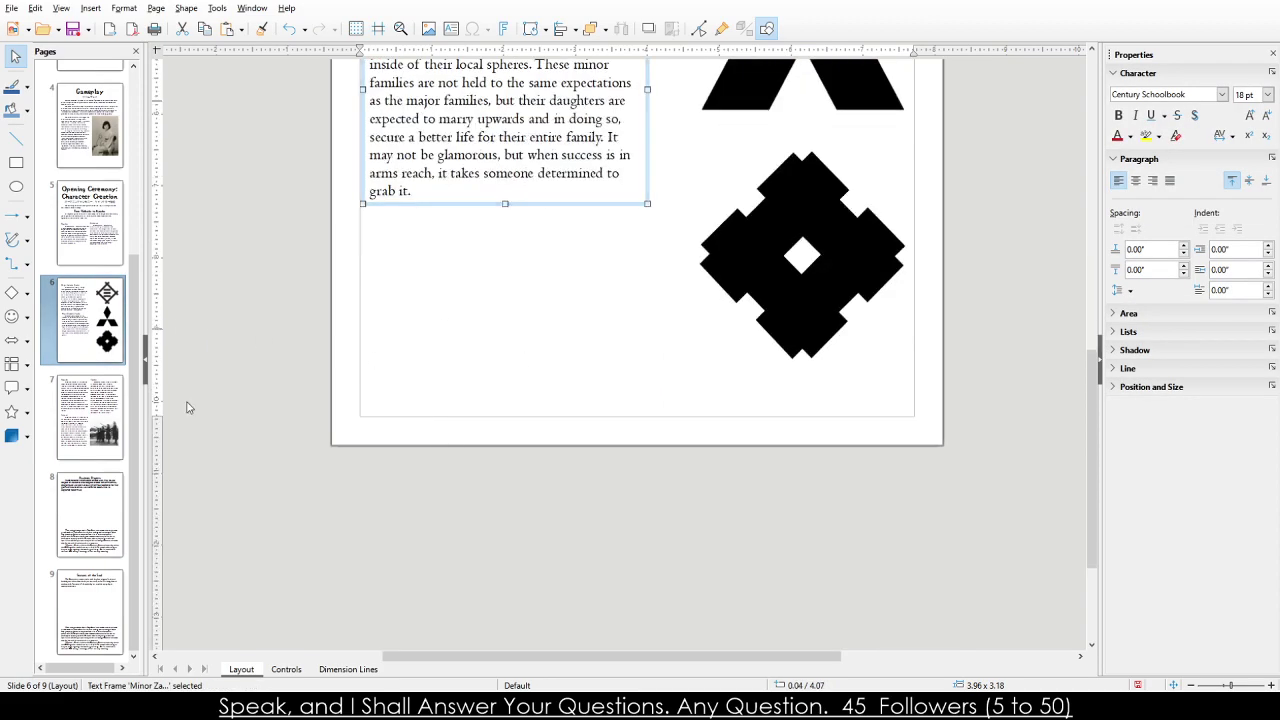
scroll(477, 341, "up", 2)
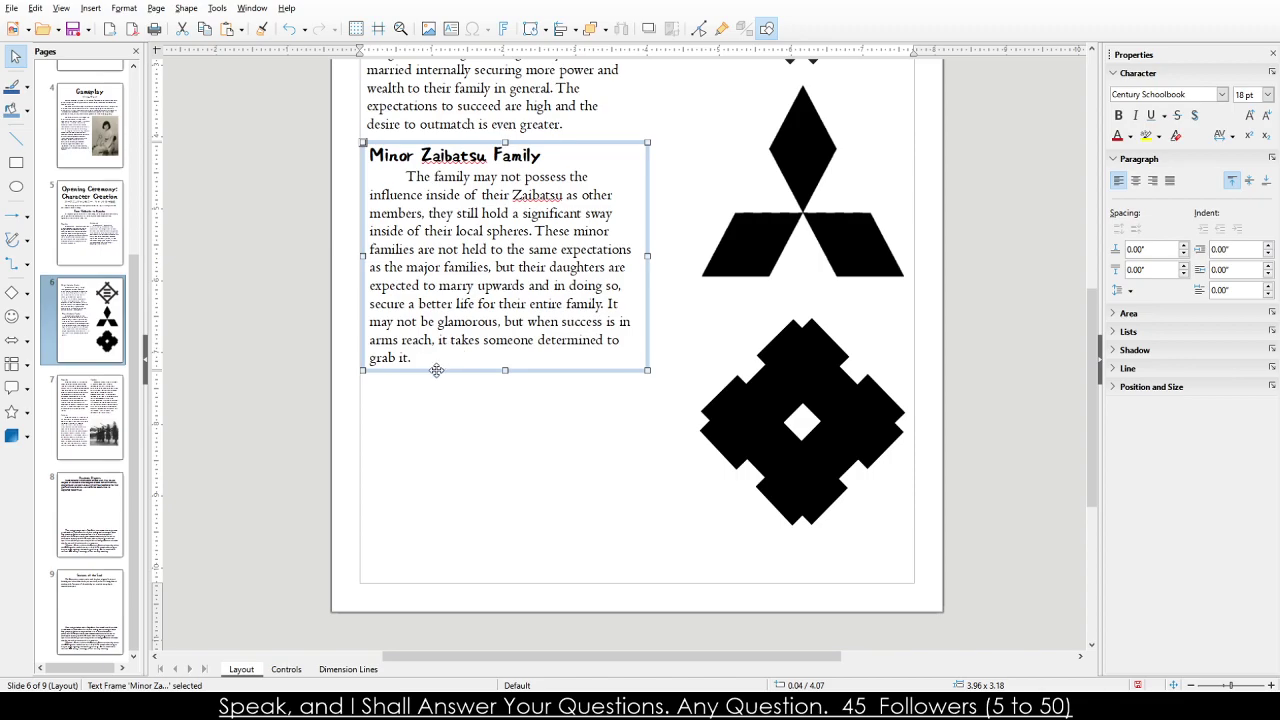
left_click_drag(440, 369, 433, 518)
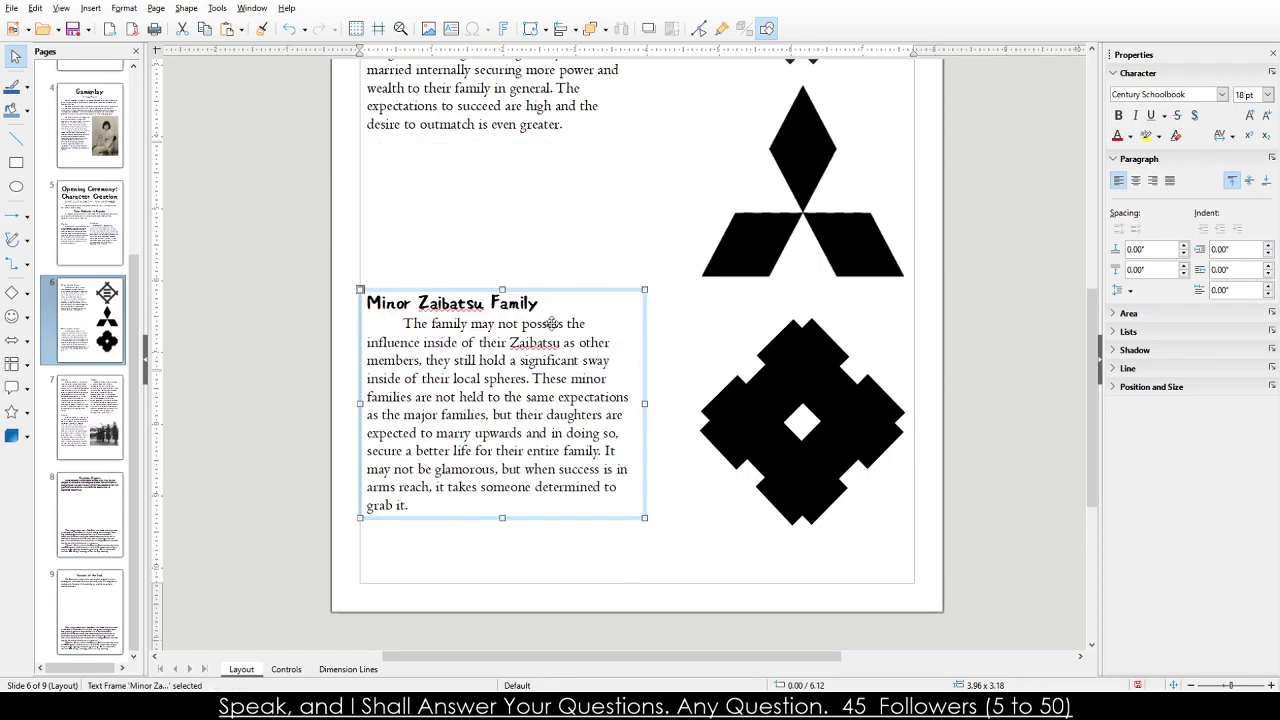
Widen the Major Zaibatsu Family text frame to about 4.00 inches.
scroll(600, 257, "up", 2)
scroll(802, 488, "up", 3)
scroll(802, 488, "down", 2)
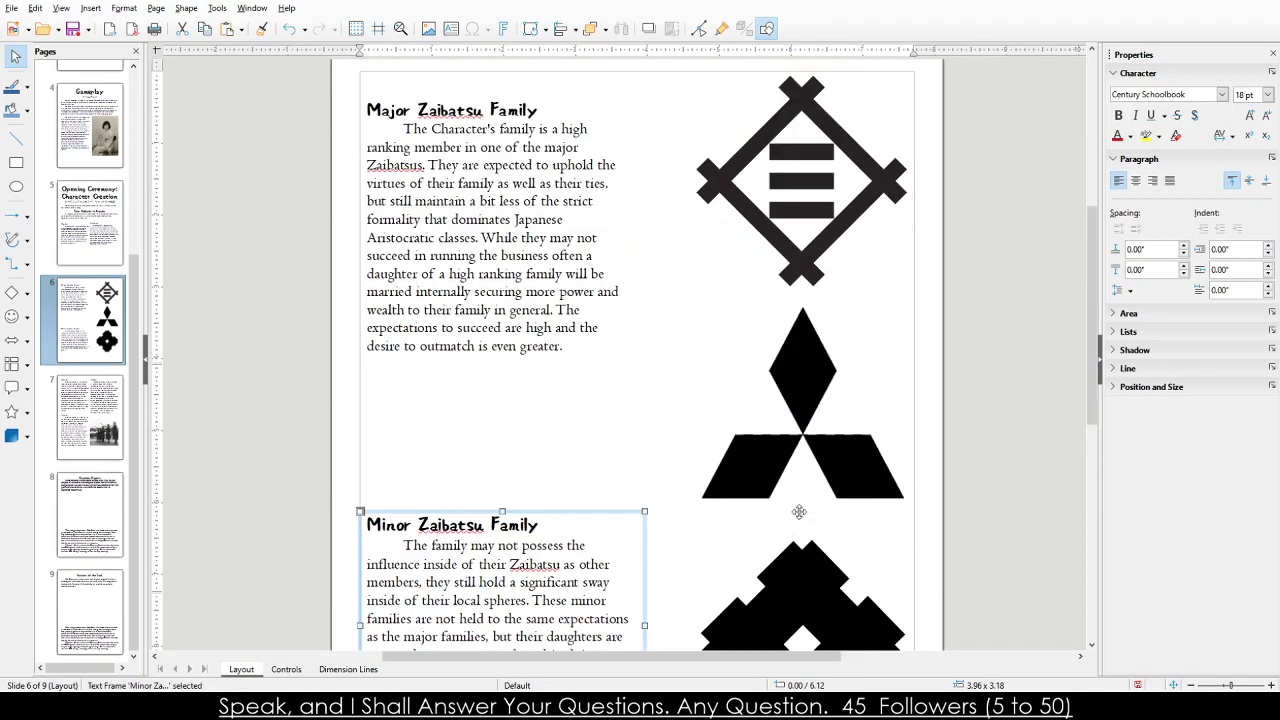
left_click(514, 391)
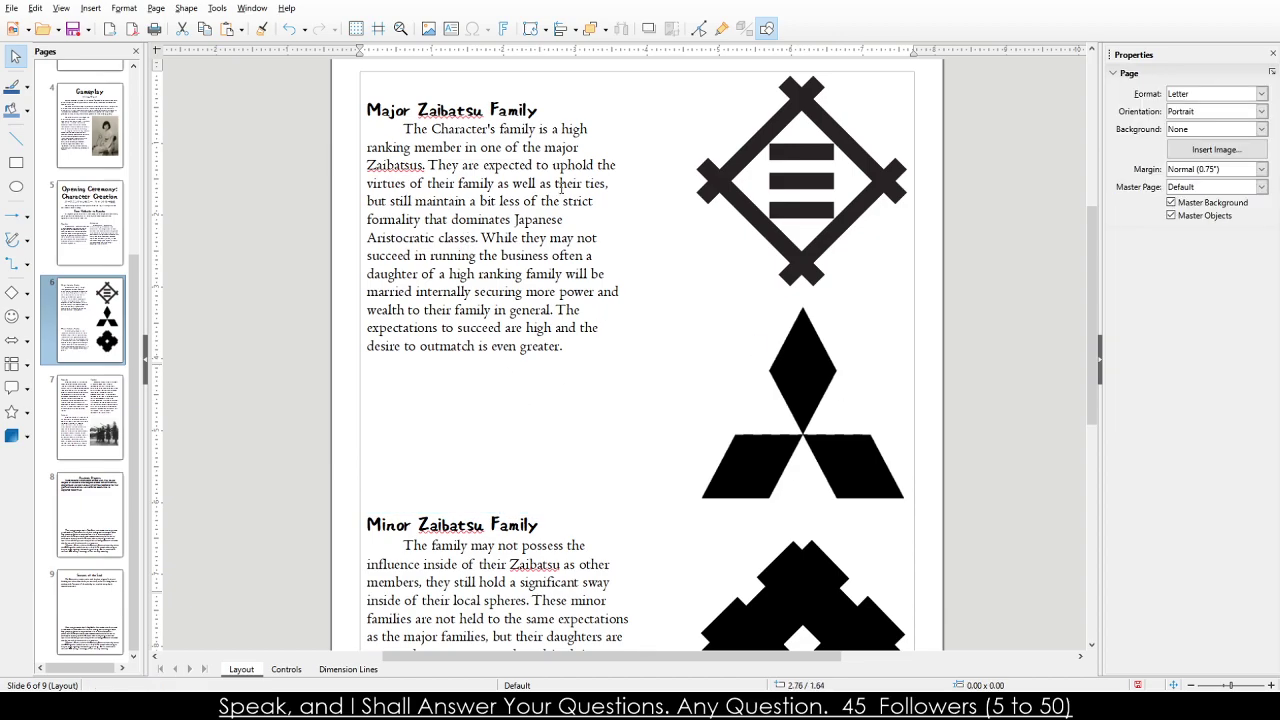
left_click(565, 185)
left_click(638, 206)
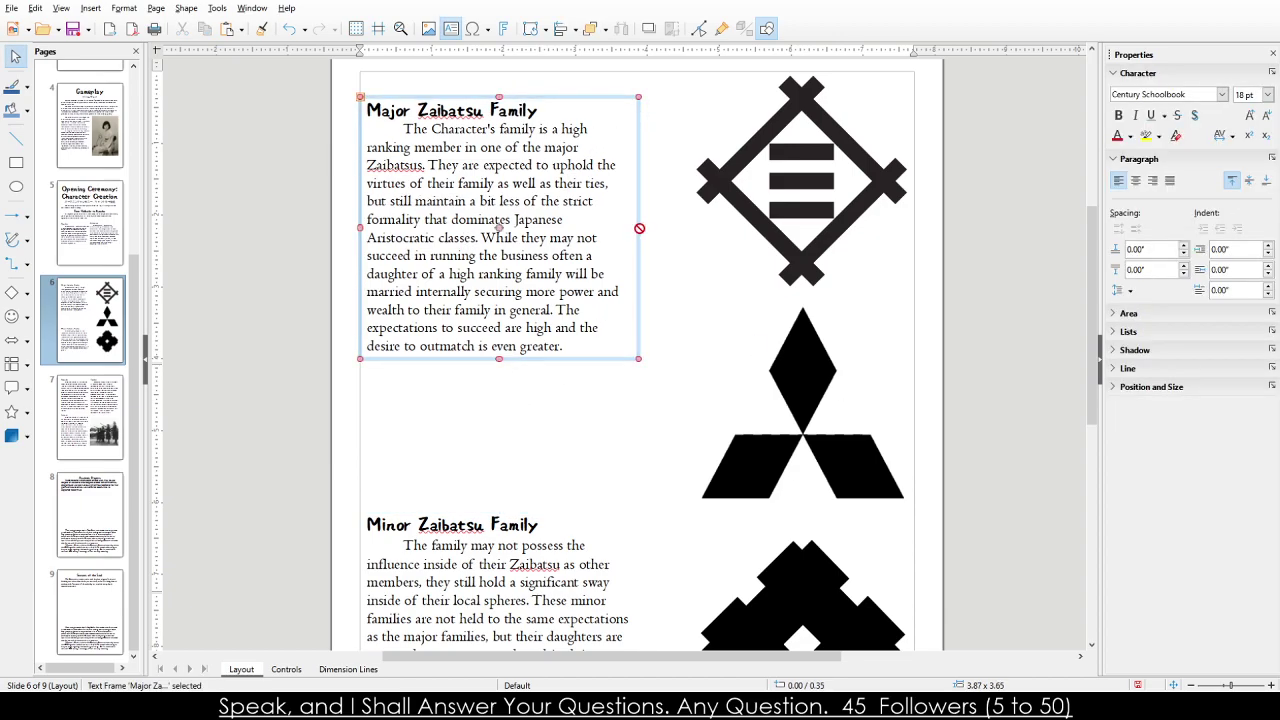
mouse_move(638, 228)
left_mouse_down()
mouse_move(669, 226)
mouse_move(645, 224)
left_mouse_up()
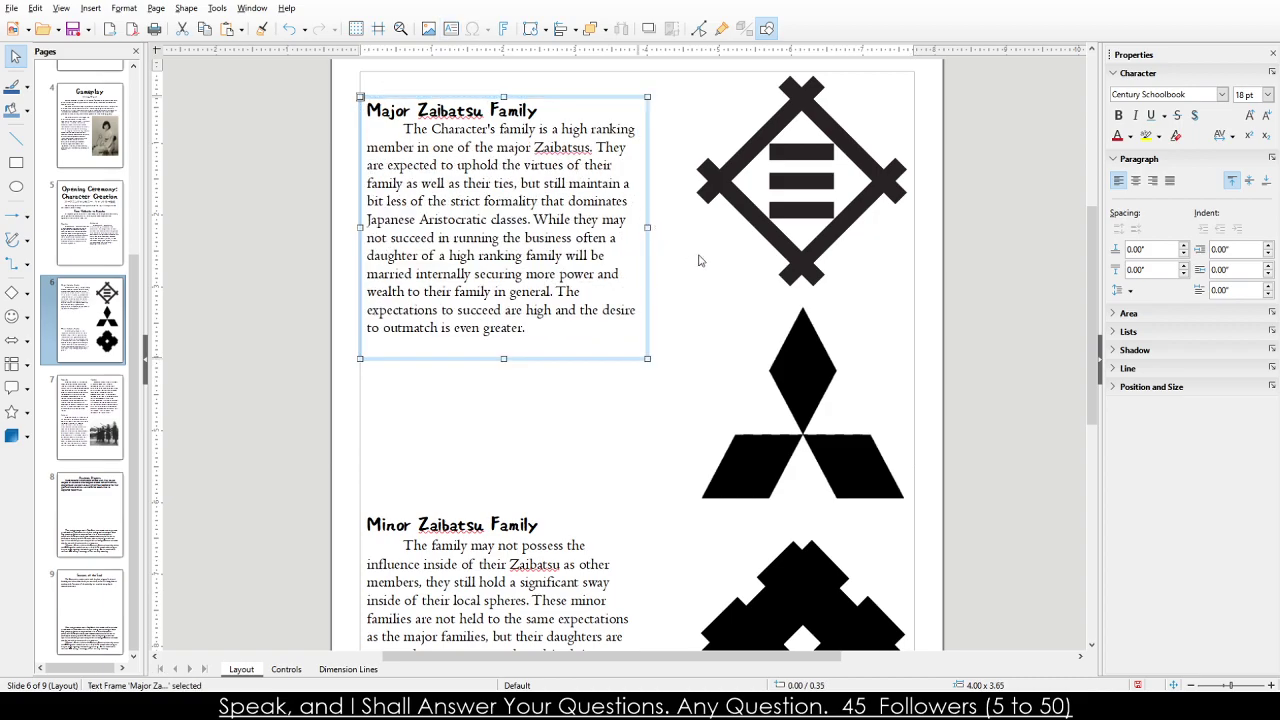
left_click(703, 260)
Widen the Minor Zaibatsu Family text frame to about 4.12 inches and check the spacing of both frames on page 6.
scroll(560, 345, "down", 3)
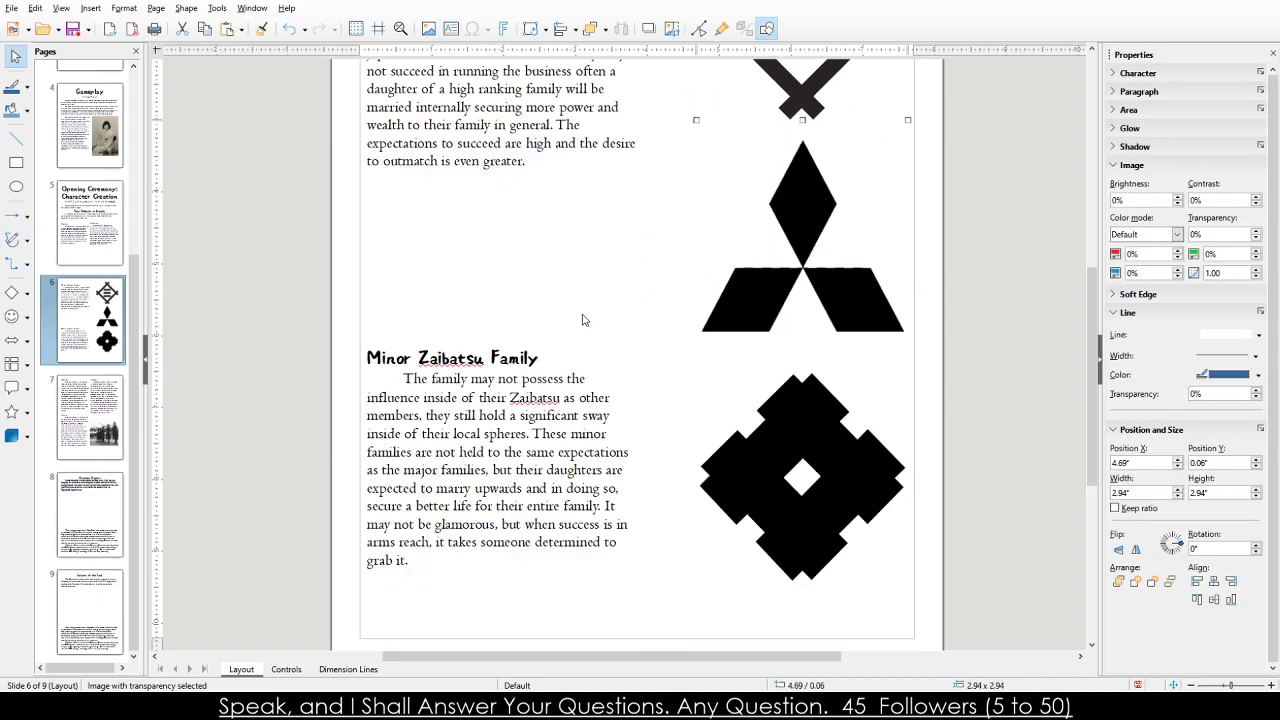
scroll(585, 310, "up", 4)
left_click(600, 292)
scroll(654, 257, "down", 4)
left_click(556, 398)
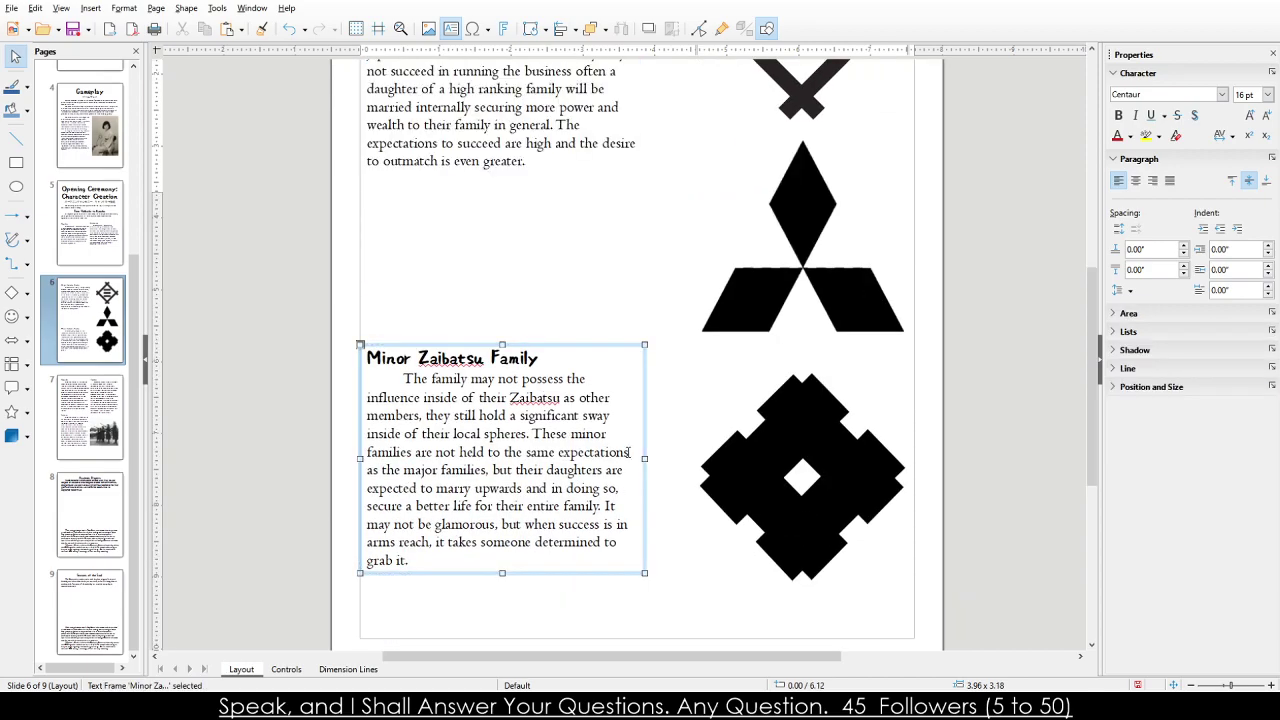
left_click_drag(646, 458, 657, 459)
left_click(565, 292)
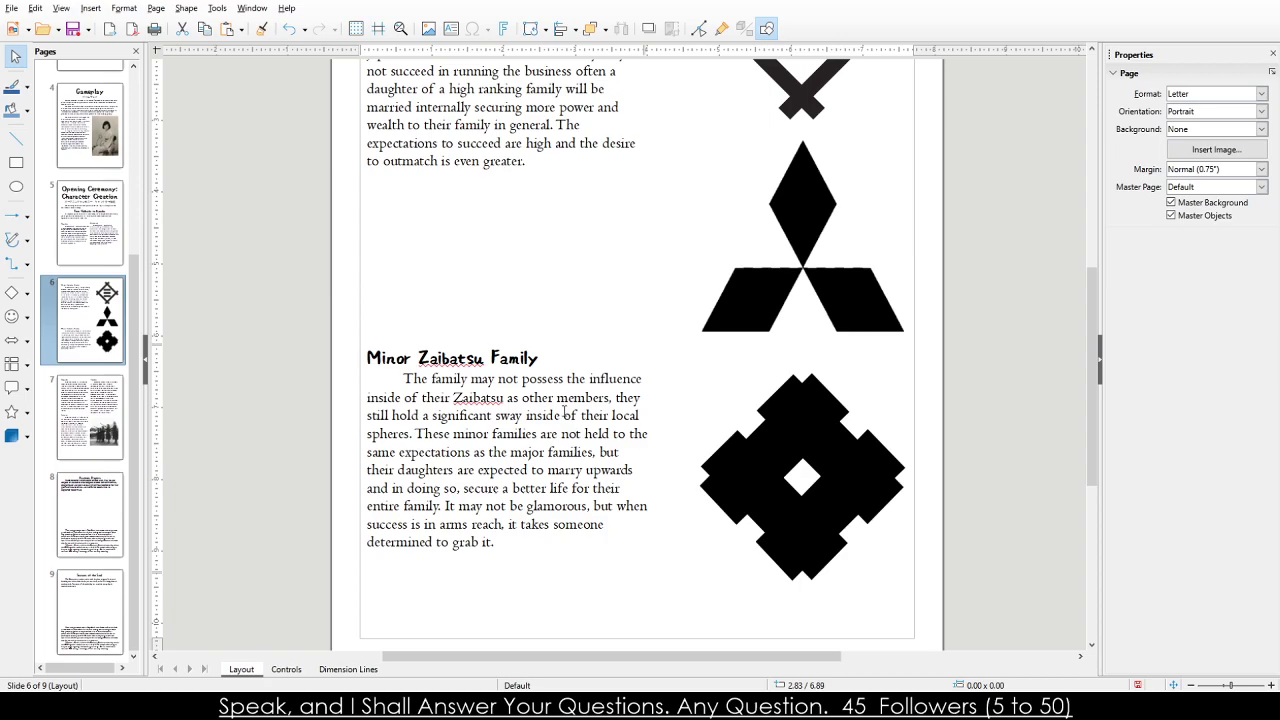
scroll(565, 430, "up", 3)
scroll(460, 465, "down", 3)
scroll(413, 177, "up", 5)
scroll(413, 177, "down", 8)
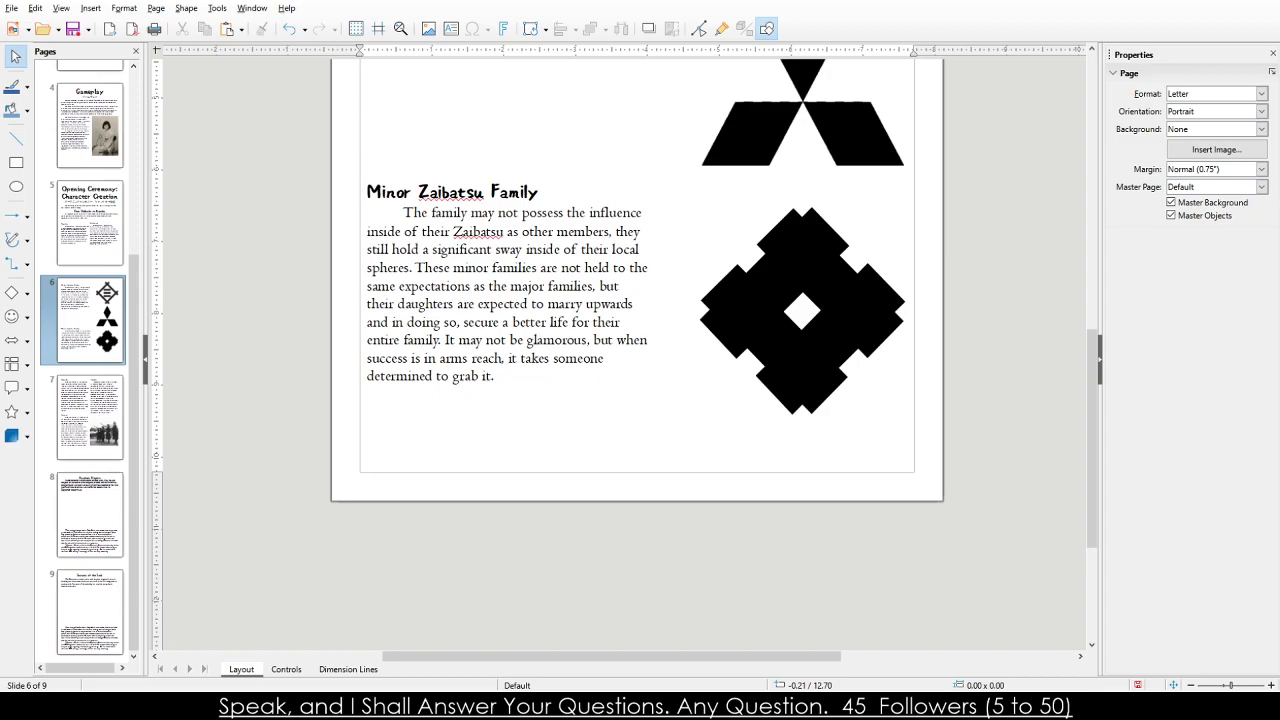
left_click(430, 360)
Change the Bumpkin body paragraph on page 7 to Centaur.
left_click(90, 418)
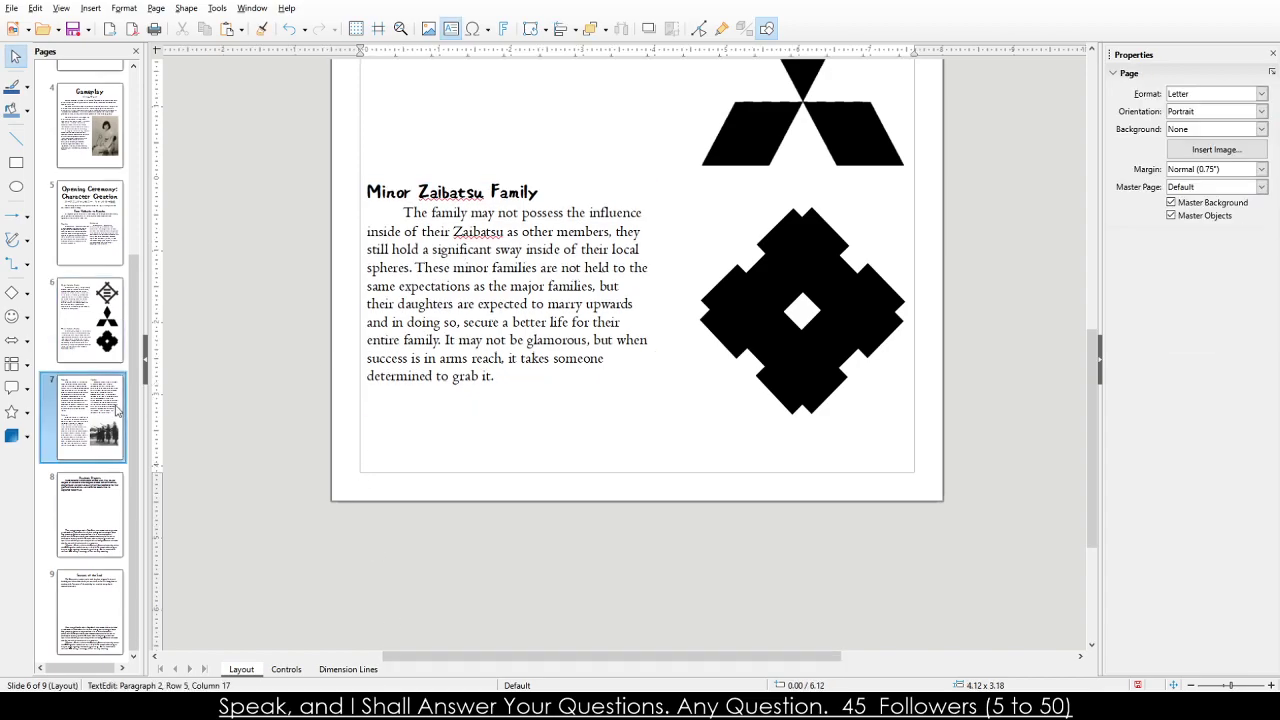
scroll(421, 348, "up", 5)
left_click_drag(403, 215, 415, 484)
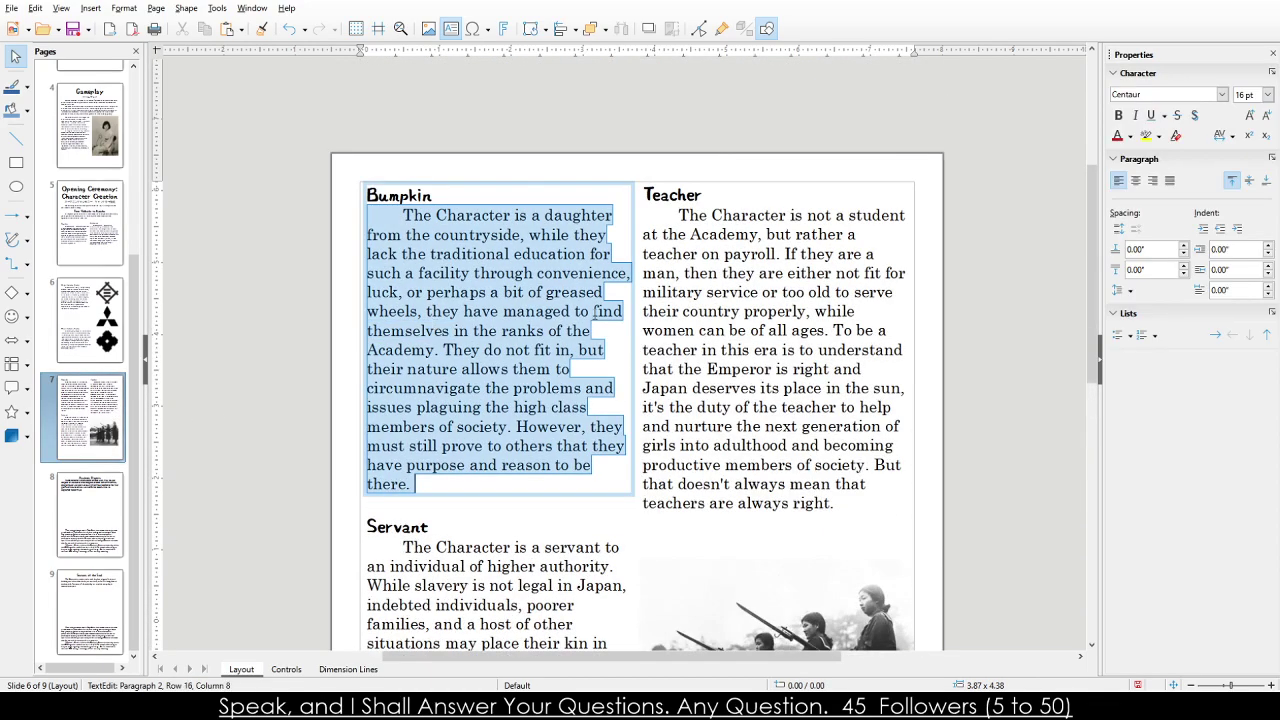
scroll(1222, 96, "up", 2)
key("Return")
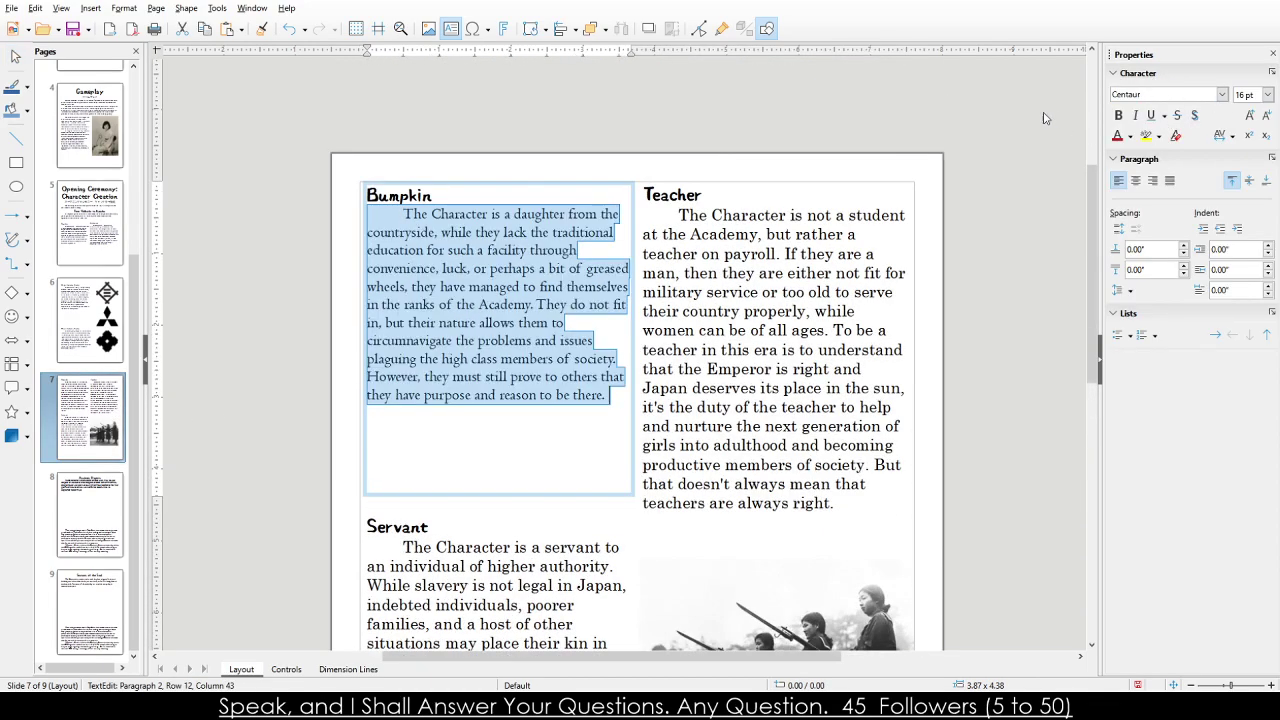
Change the Teacher body paragraph on page 7 from Century Schoolbook to Centaur.
triple_click(803, 280)
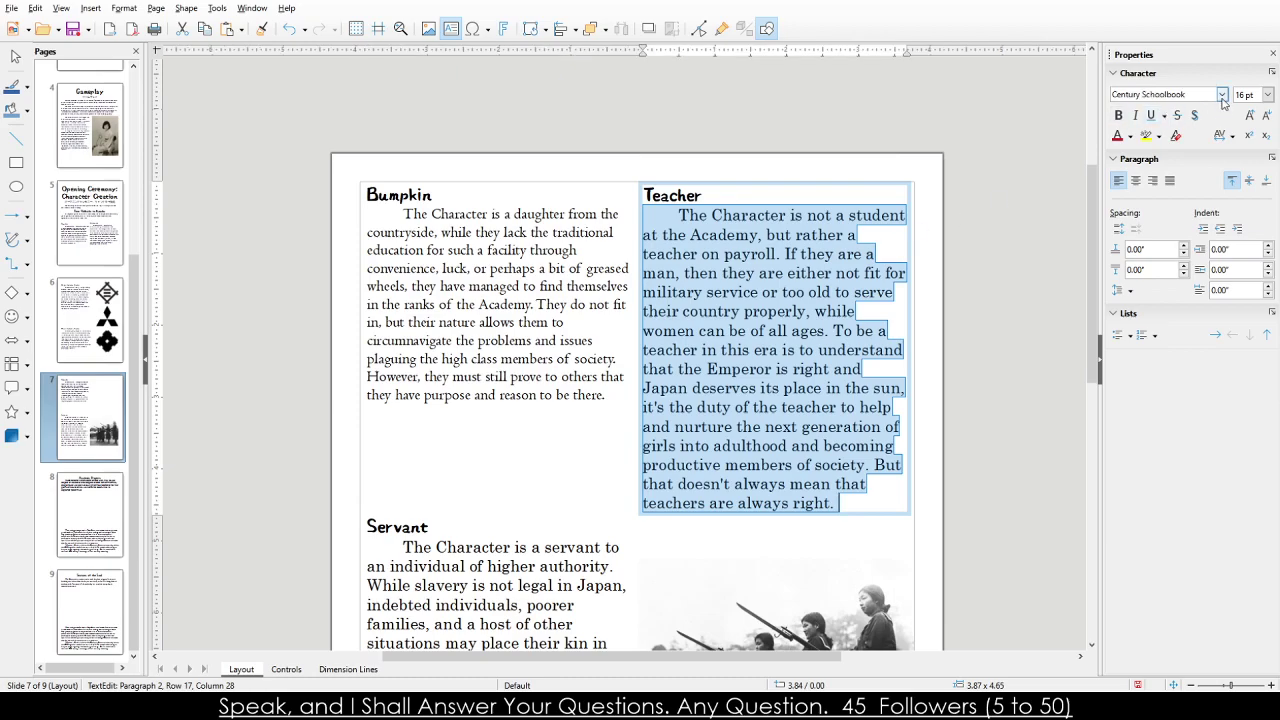
left_click(1160, 94)
key("Return")
scroll(562, 371, "down", 3)
Change the Servant body paragraph on page 7 to Centaur.
left_click(550, 384)
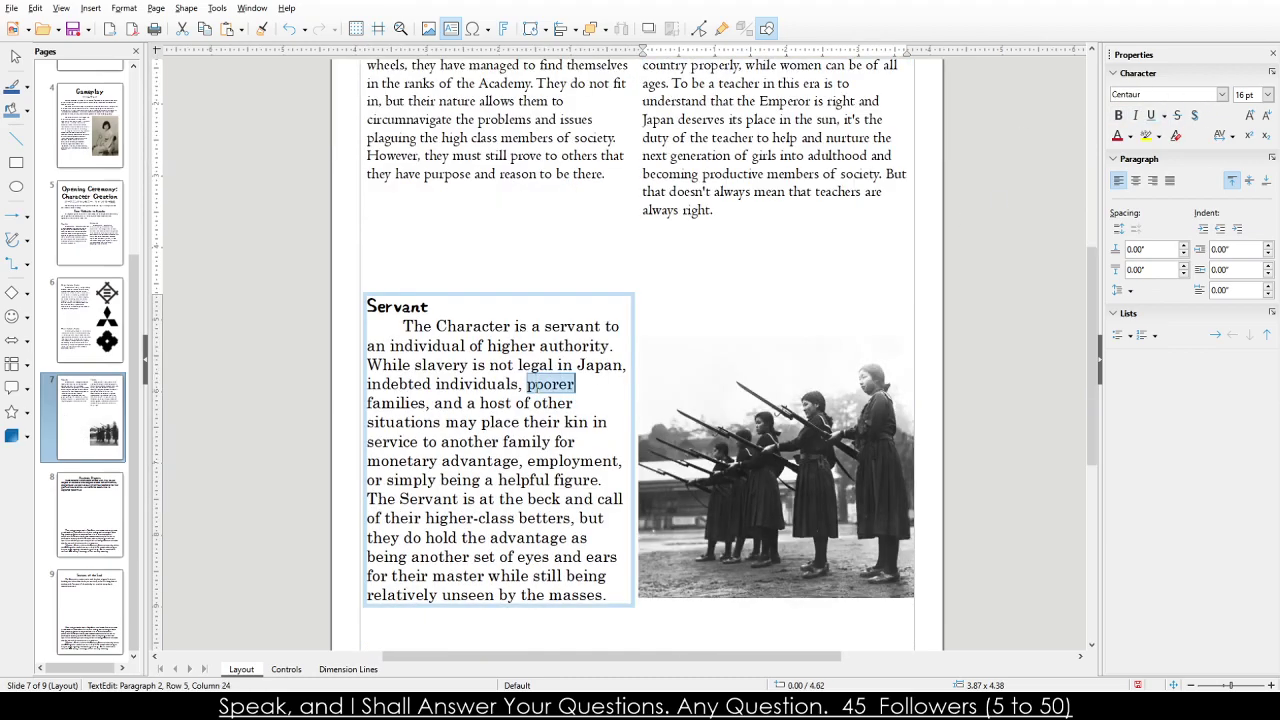
triple_click(550, 384)
scroll(1222, 96, "up", 2)
key("Return")
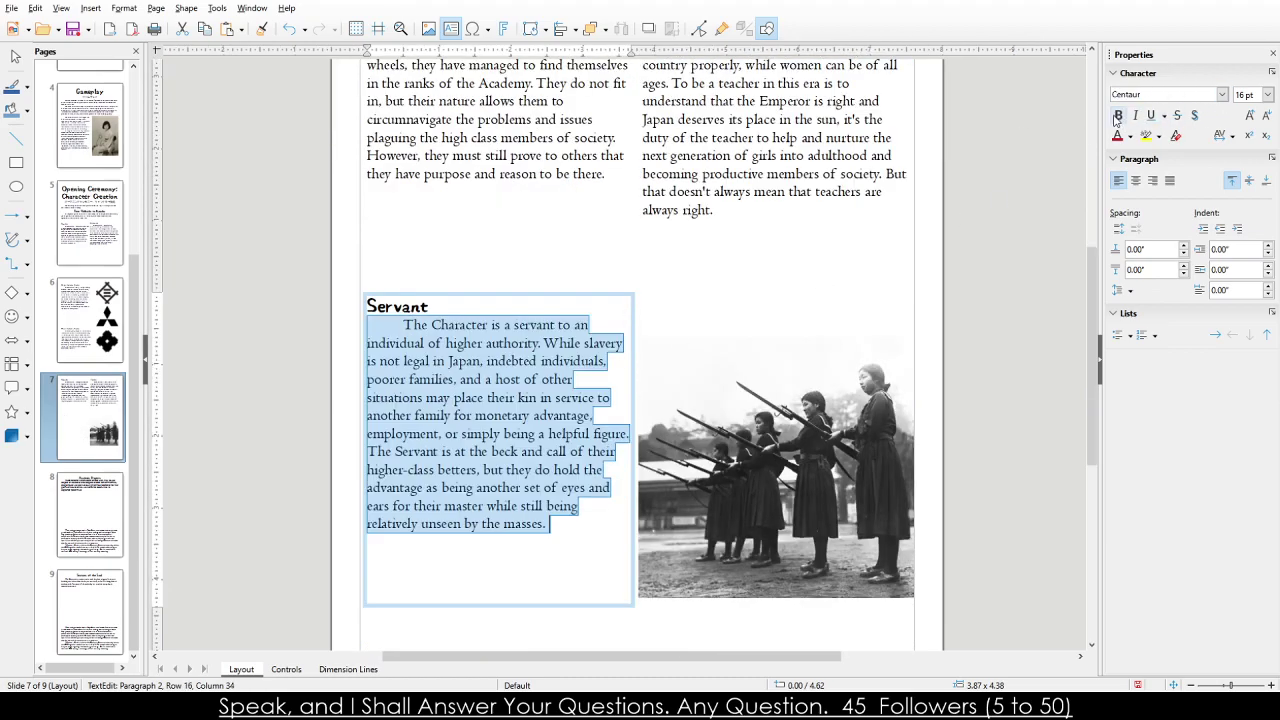
left_click(645, 280)
scroll(944, 333, "down", 2)
scroll(944, 333, "up", 2)
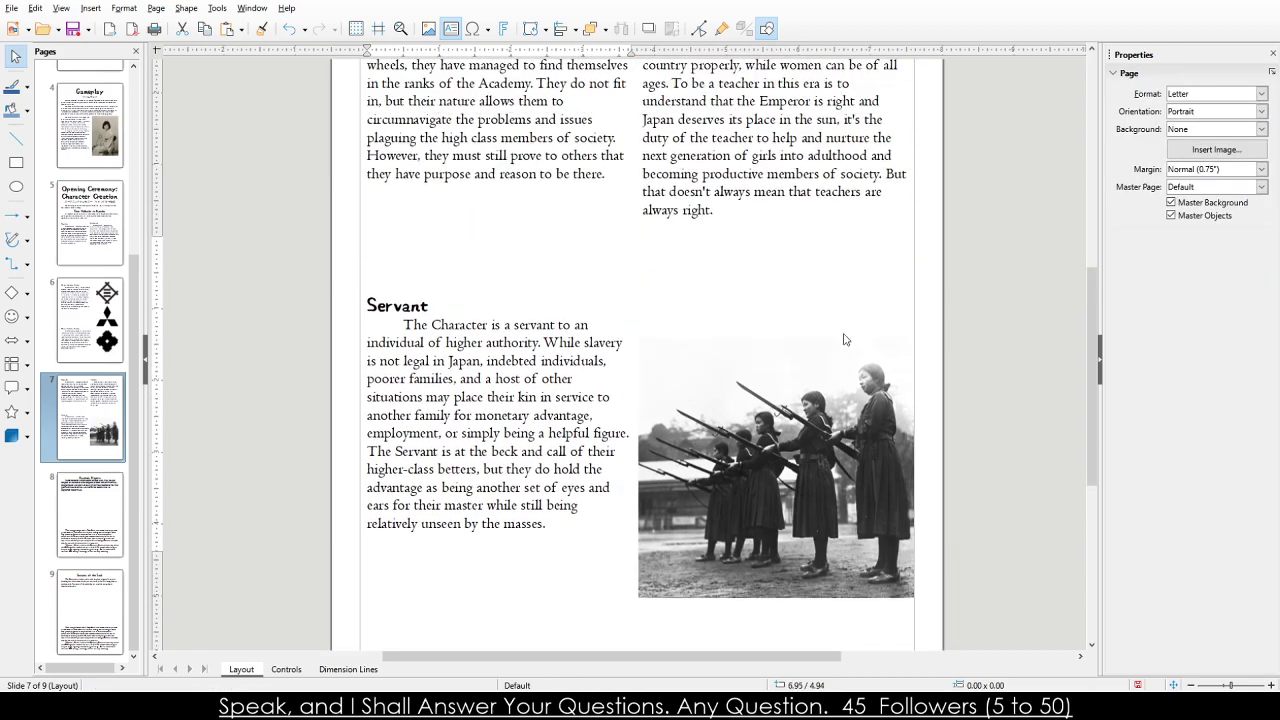
Shorten the Servant text frame to about 3.4 inches high and move it down beside the photograph on page 7.
left_click(477, 343)
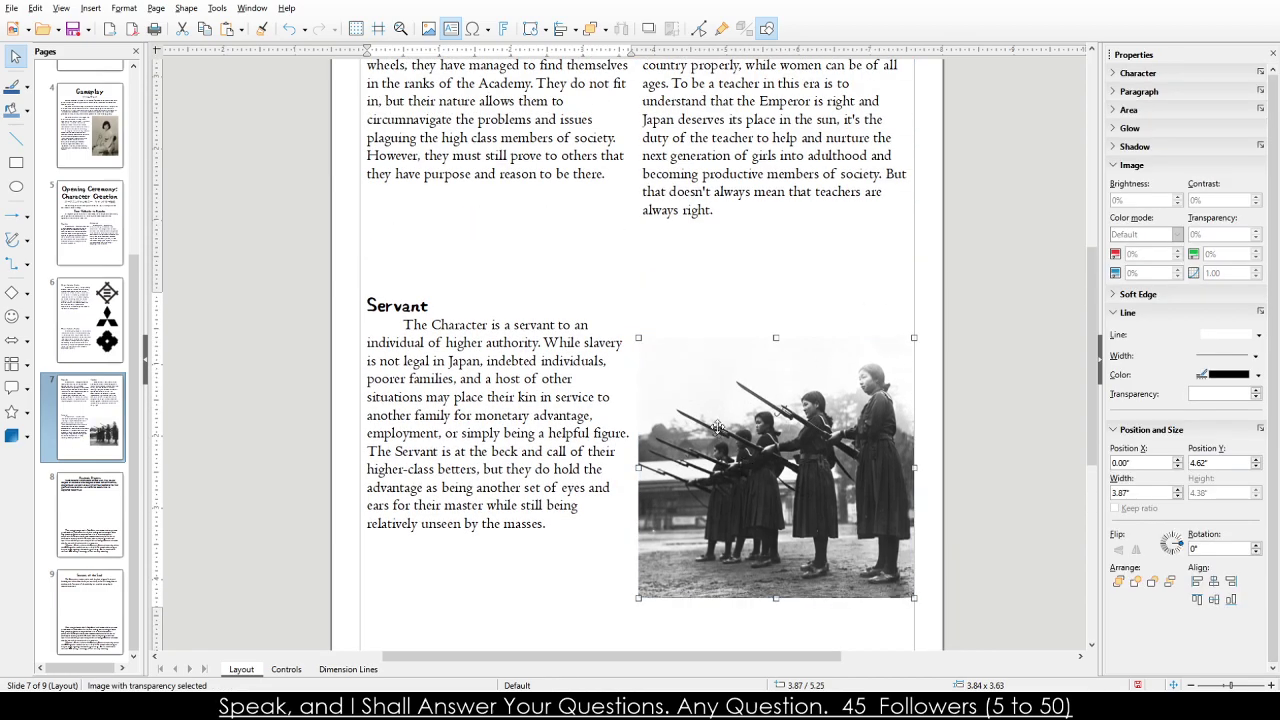
left_click(424, 293)
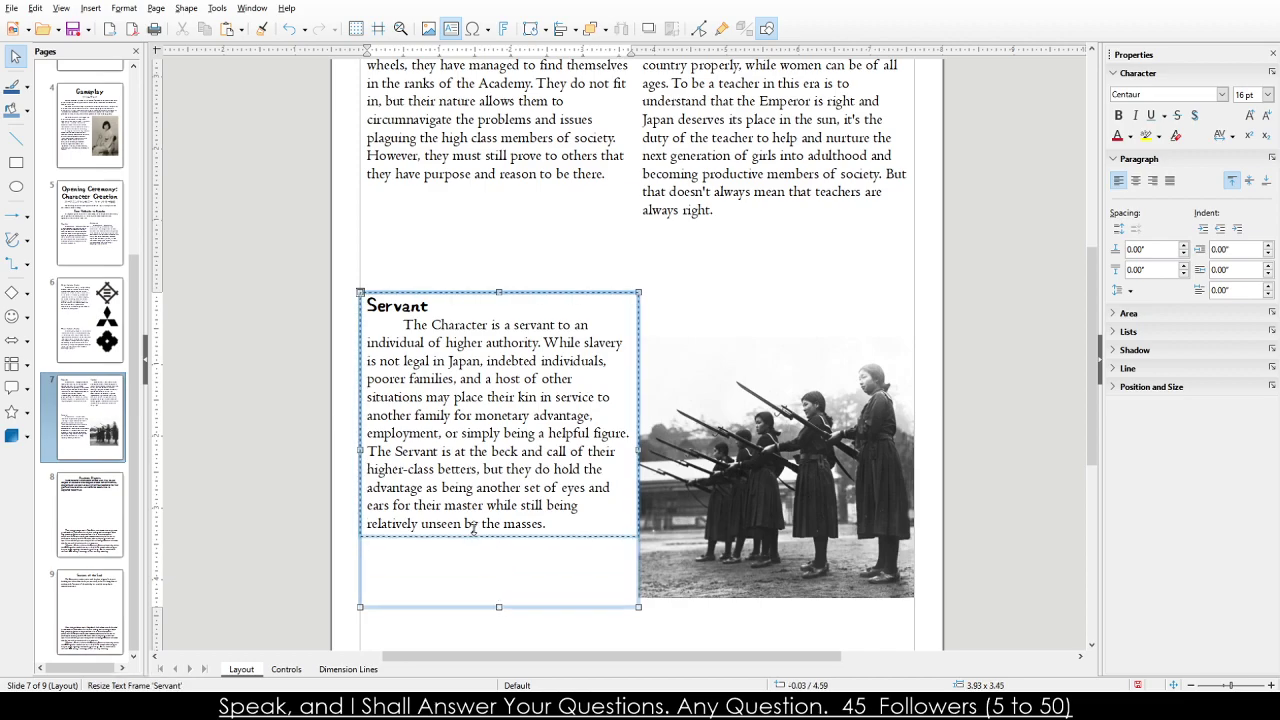
left_click_drag(466, 292, 466, 354)
Shorten the Bumpkin text frame to about 3.1 inches high and the Teacher text frame to about 3.65 inches high on page 7.
left_click(489, 180)
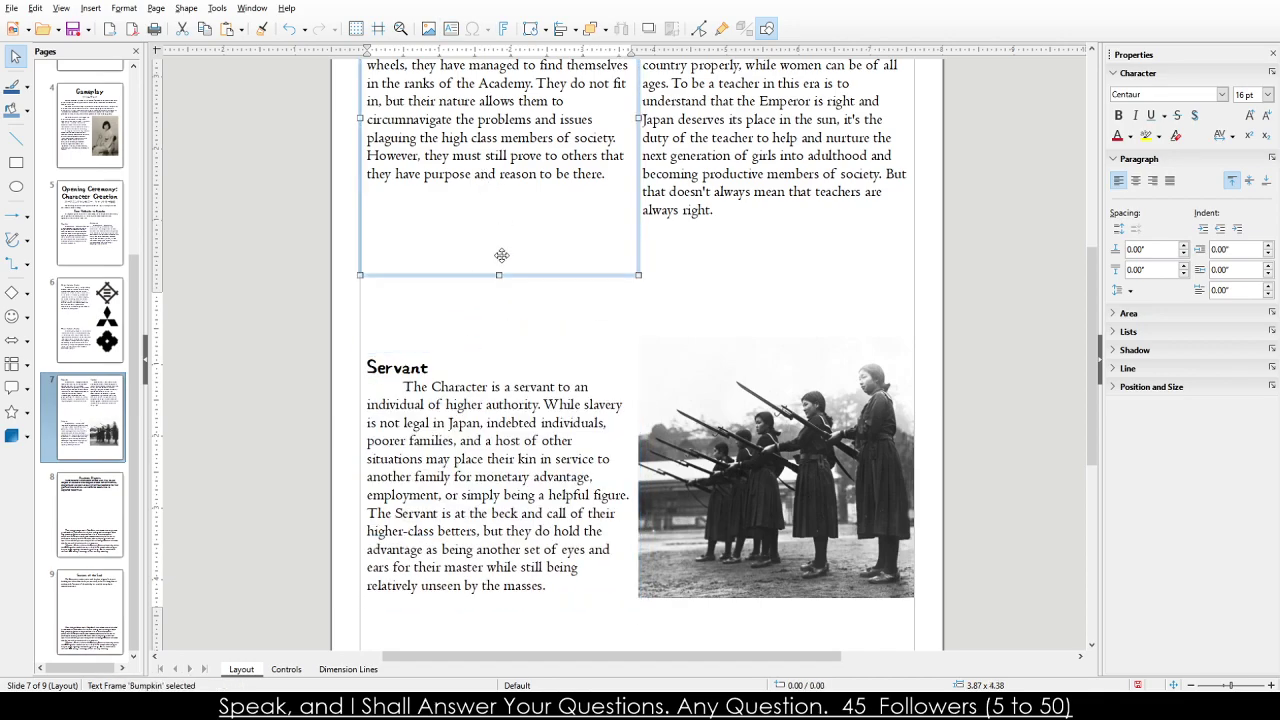
left_click_drag(498, 274, 485, 191)
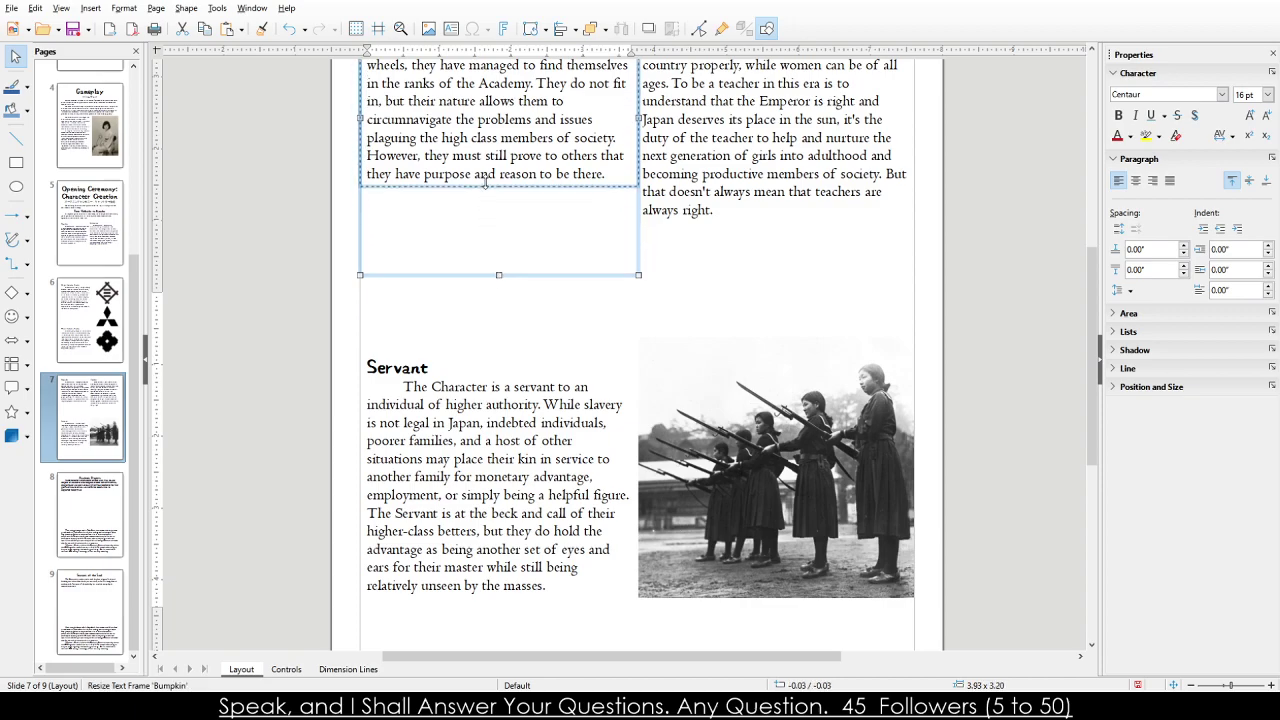
left_click(751, 271)
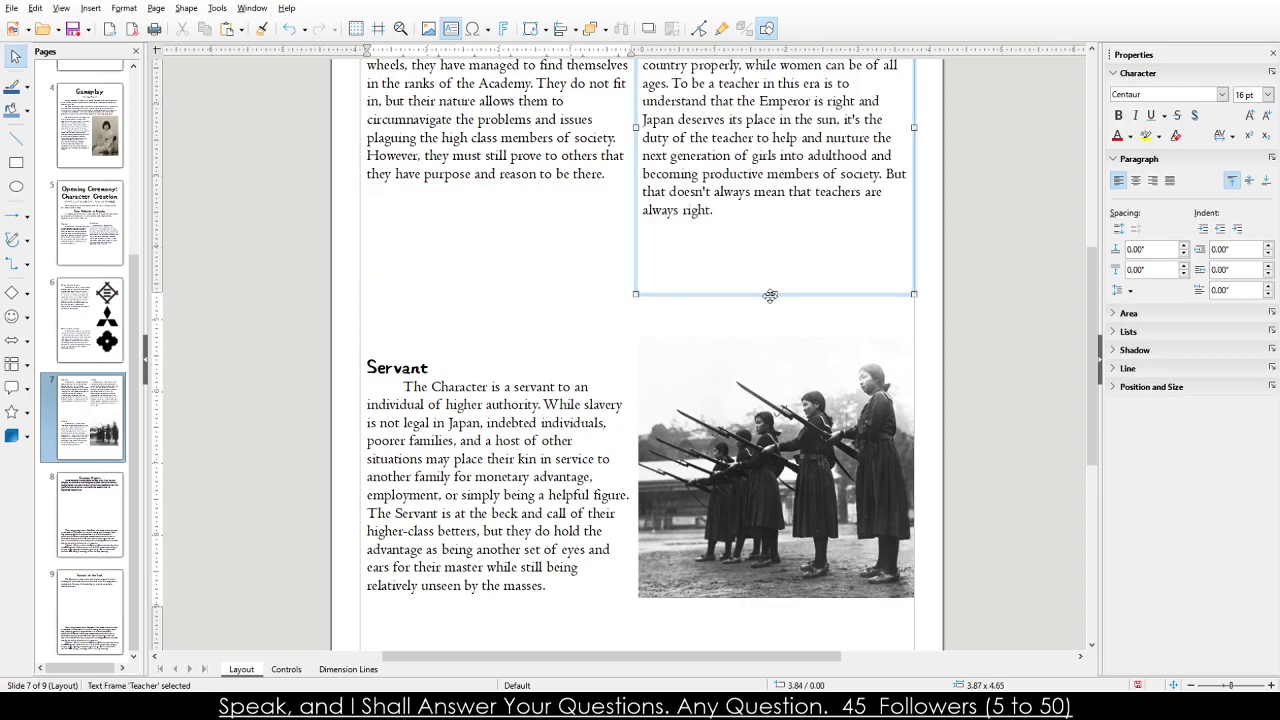
left_click_drag(771, 294, 772, 222)
left_click(644, 309)
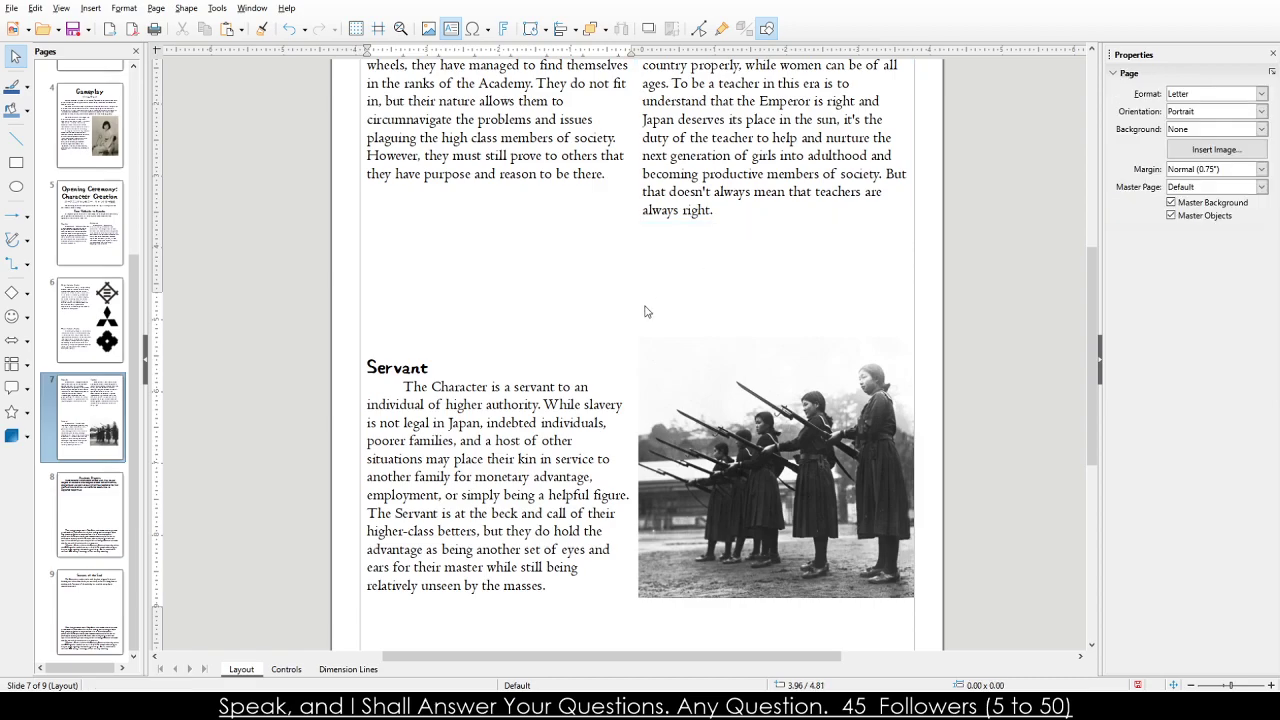
Move the Bumpkin and Teacher text frames slightly down from the top margin of page 7, keeping their headings roughly level.
scroll(645, 307, "up", 3)
left_click(452, 324)
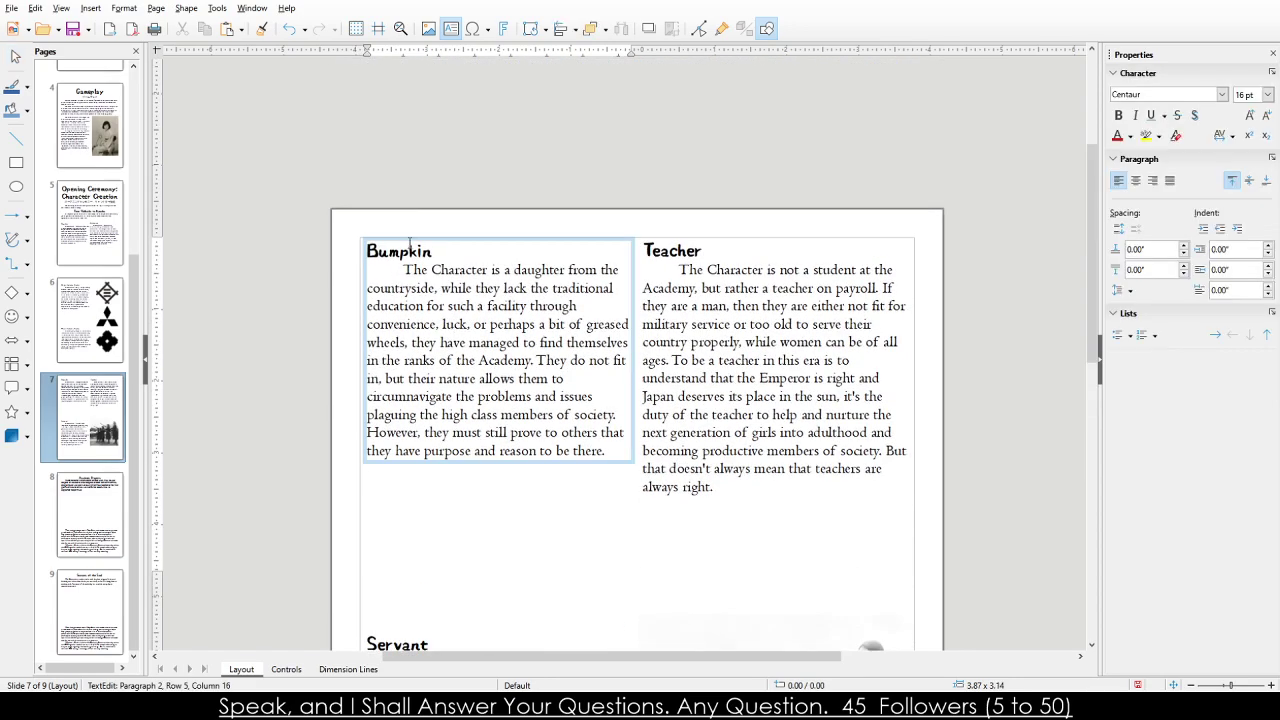
key("Escape")
key("Escape")
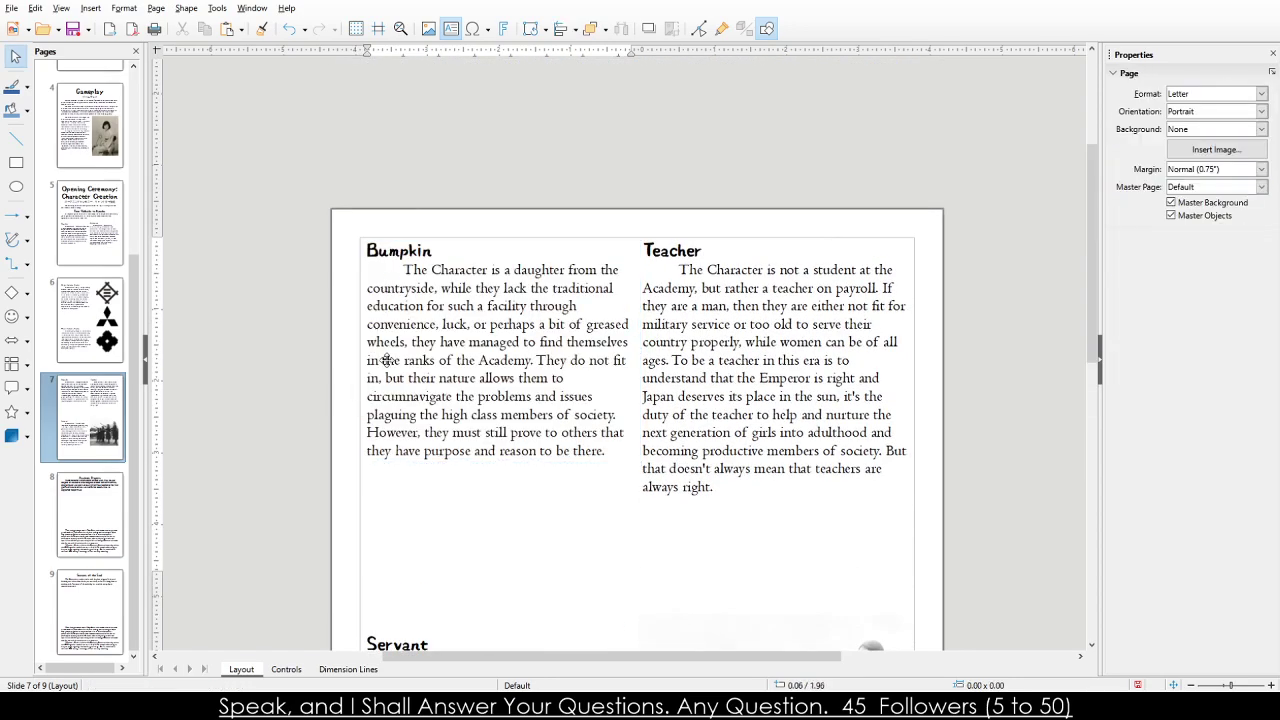
left_click(447, 306)
mouse_move(422, 241)
left_mouse_down()
mouse_move(422, 322)
mouse_move(420, 259)
left_mouse_up()
left_click(688, 241)
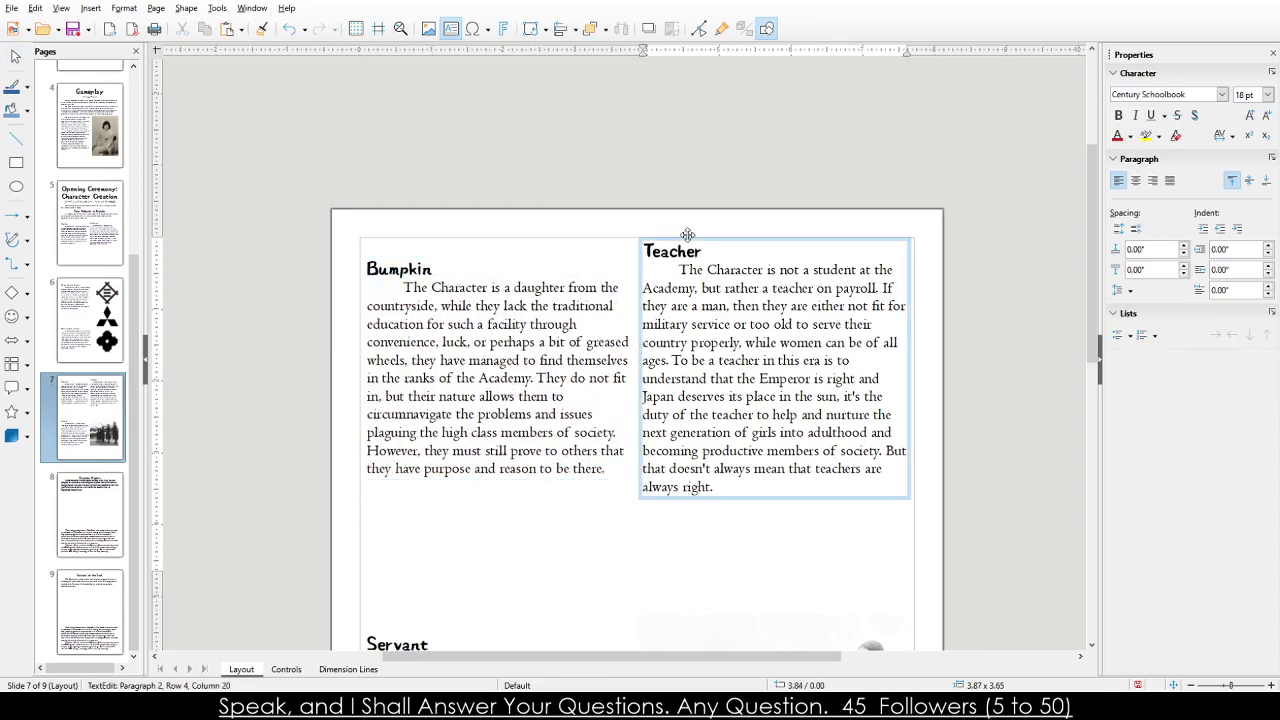
left_click_drag(689, 241, 690, 257)
left_click(609, 238)
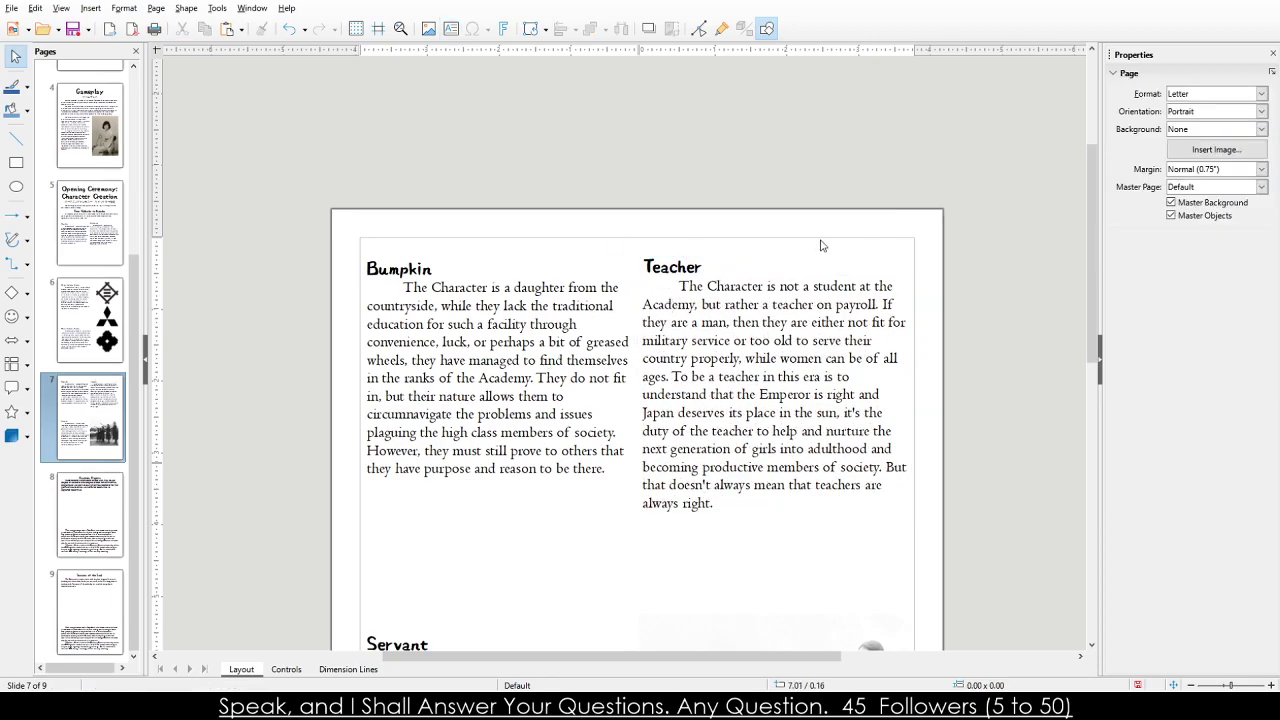
Move the photograph on page 7 slightly down, to a vertical position of about 5.4 inches.
scroll(621, 257, "down", 3)
left_click_drag(720, 433, 792, 430)
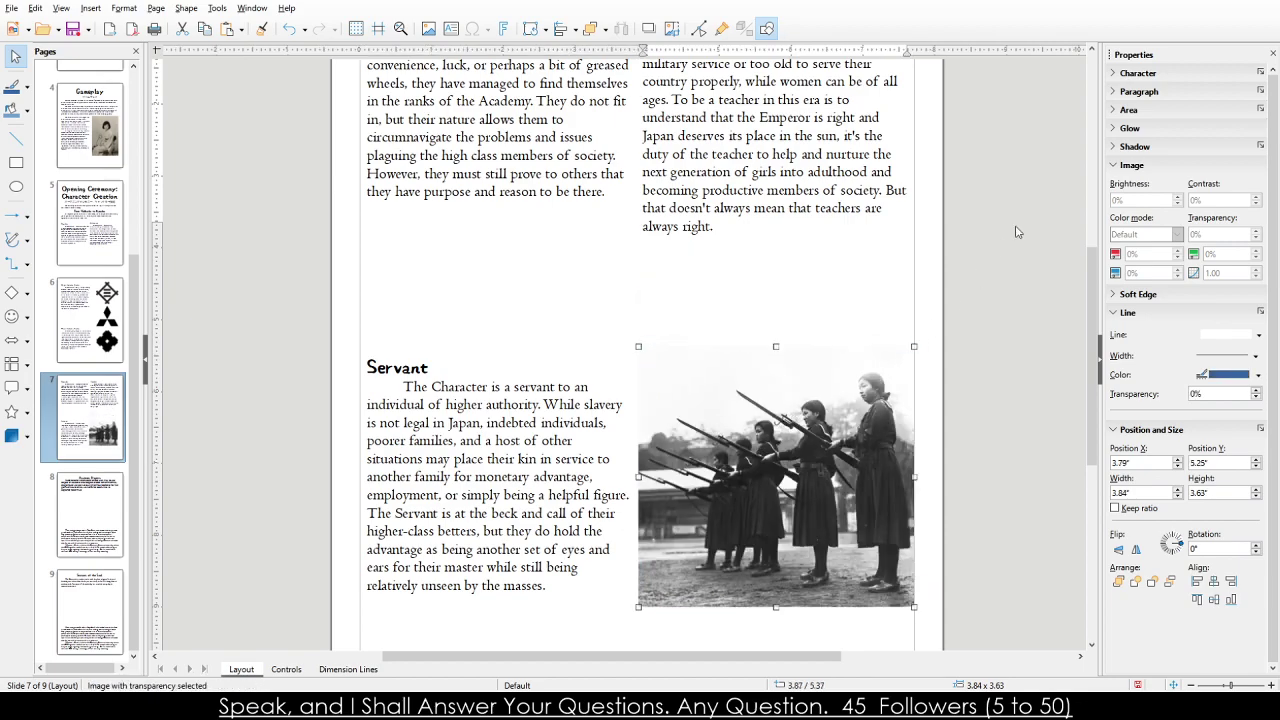
left_click(763, 350)
scroll(770, 413, "down", 1)
scroll(770, 413, "up", 1)
Move the Servant text frame on page 7 up to a vertical position of about 4.7 inches.
left_click(515, 440)
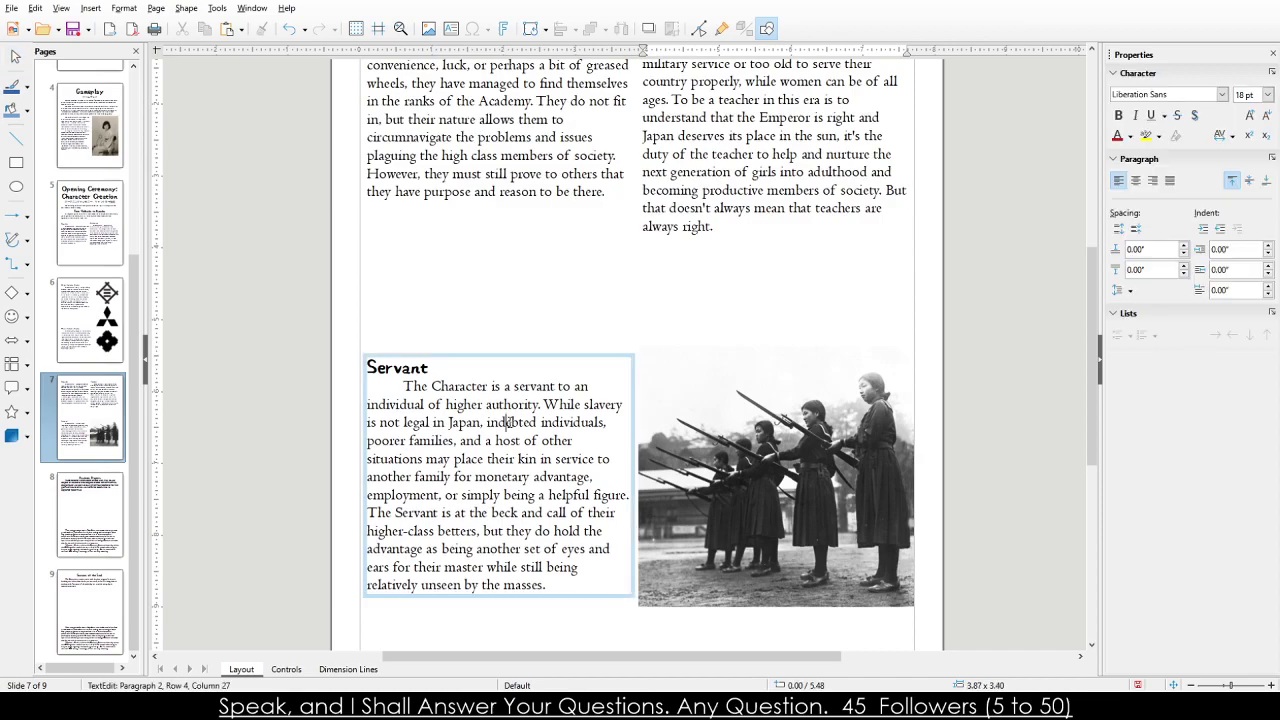
left_click_drag(437, 348, 438, 296)
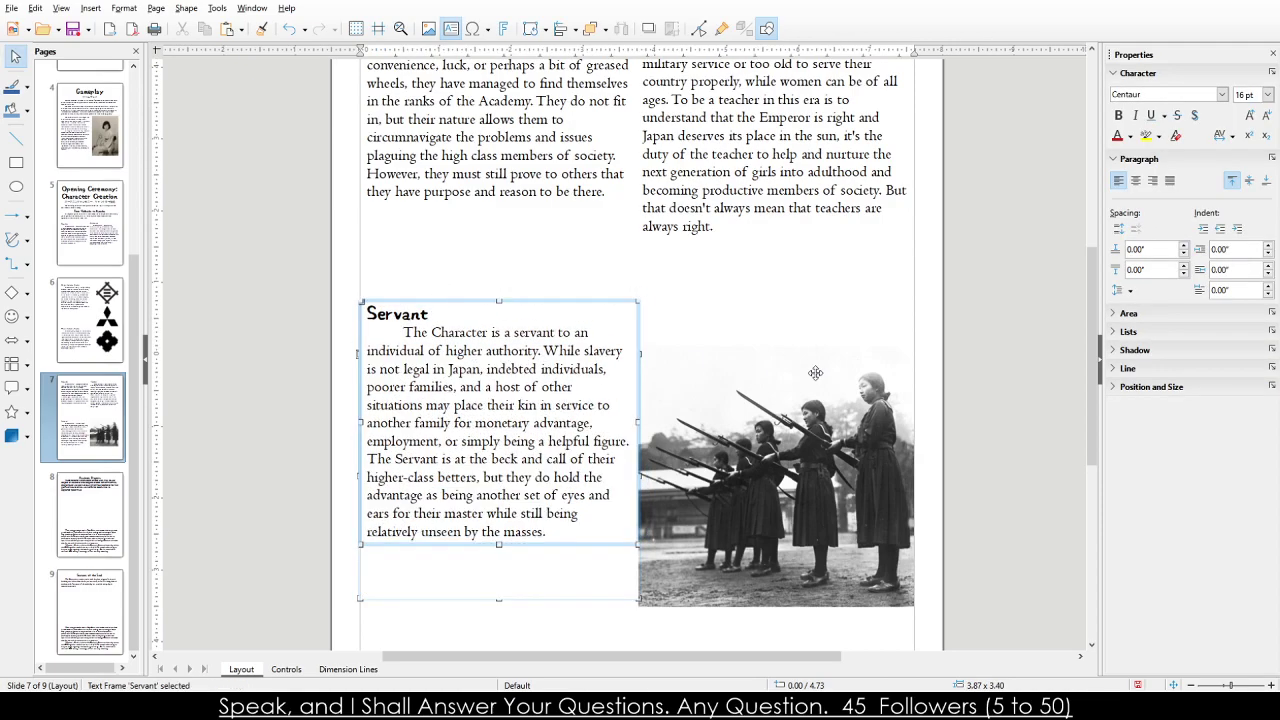
left_click(790, 300)
scroll(753, 316, "up", 2)
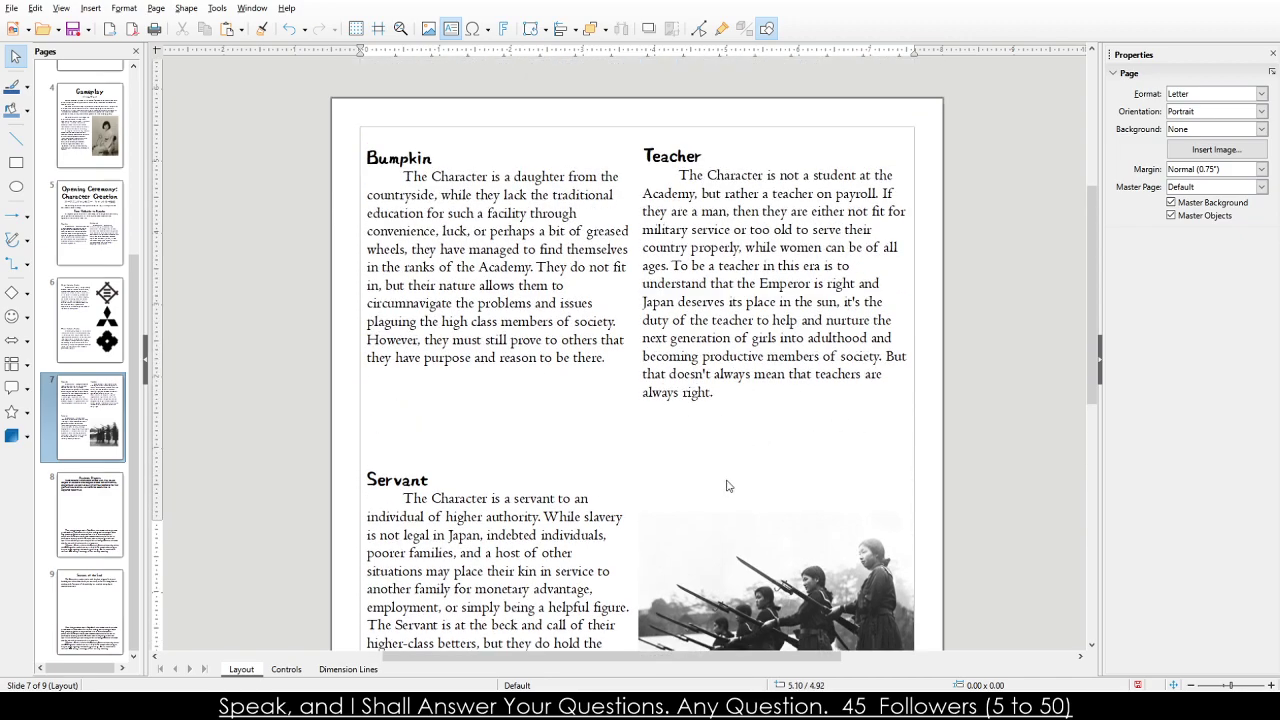
scroll(729, 486, "down", 4)
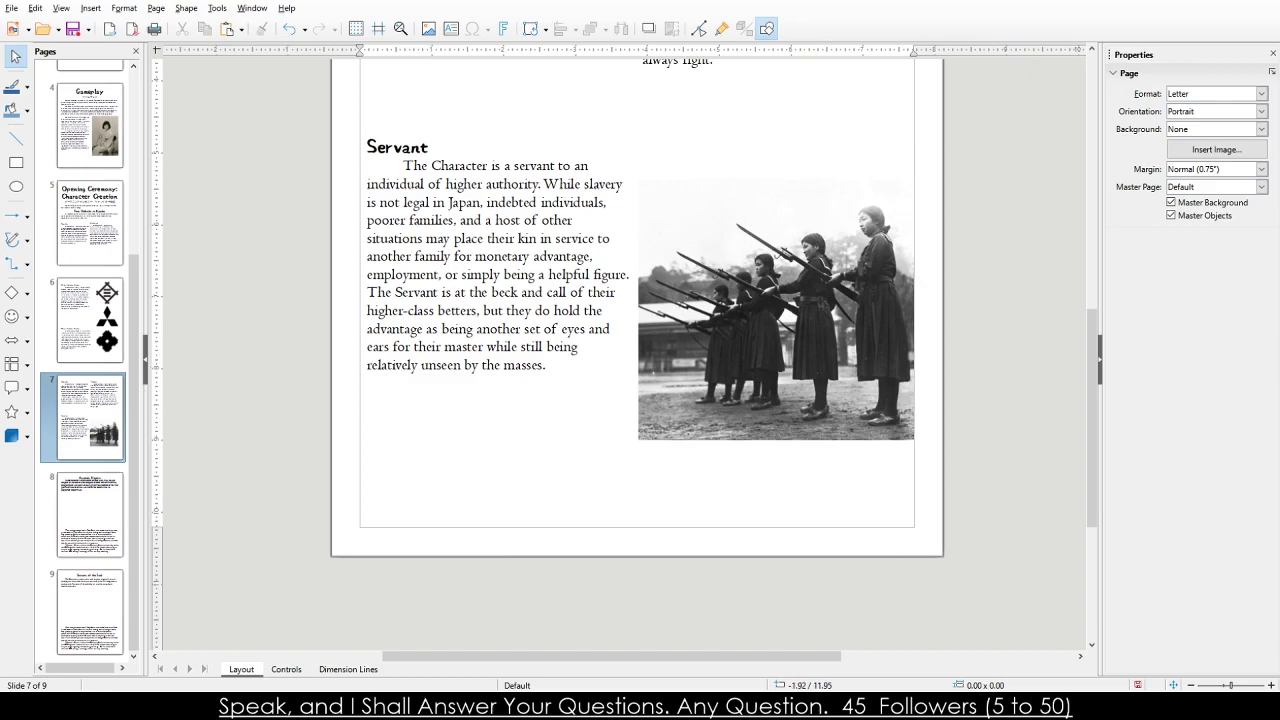
Set the paragraph under the Academic Progress heading on page 8 to Centaur, 16 pt.
left_click(108, 492)
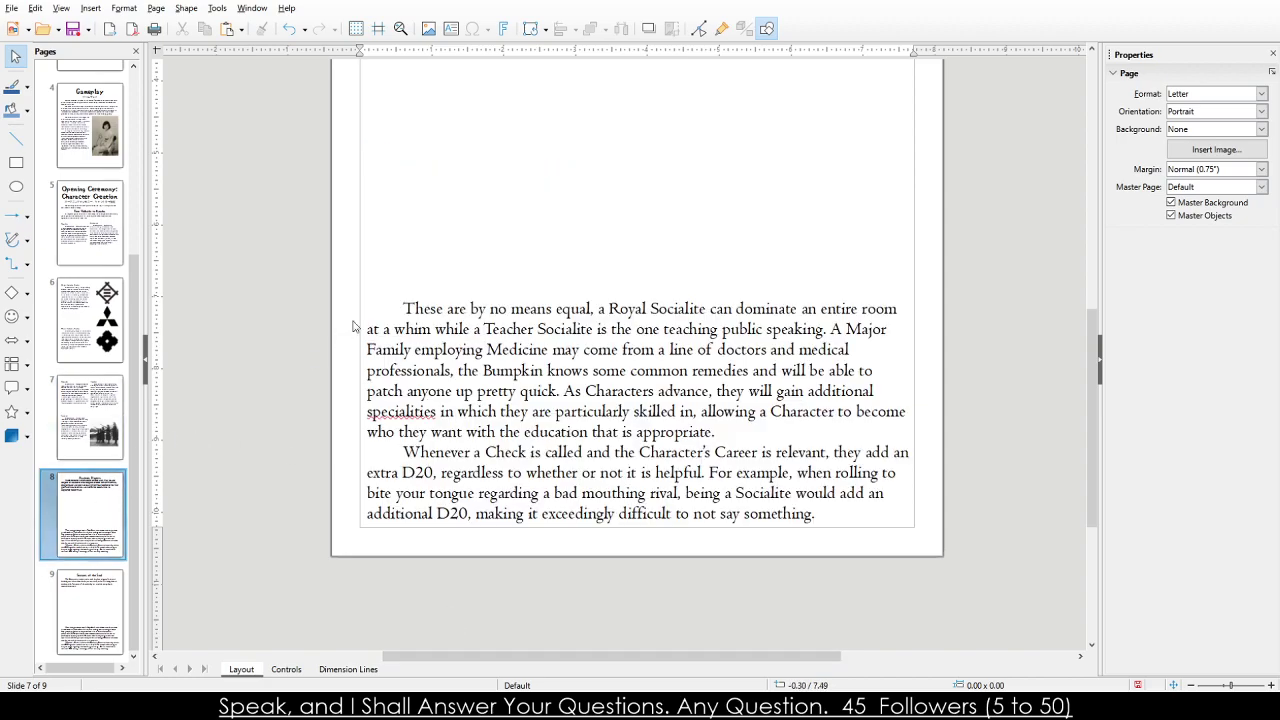
scroll(357, 323, "up", 5)
double_click(463, 140)
key("ctrl+a")
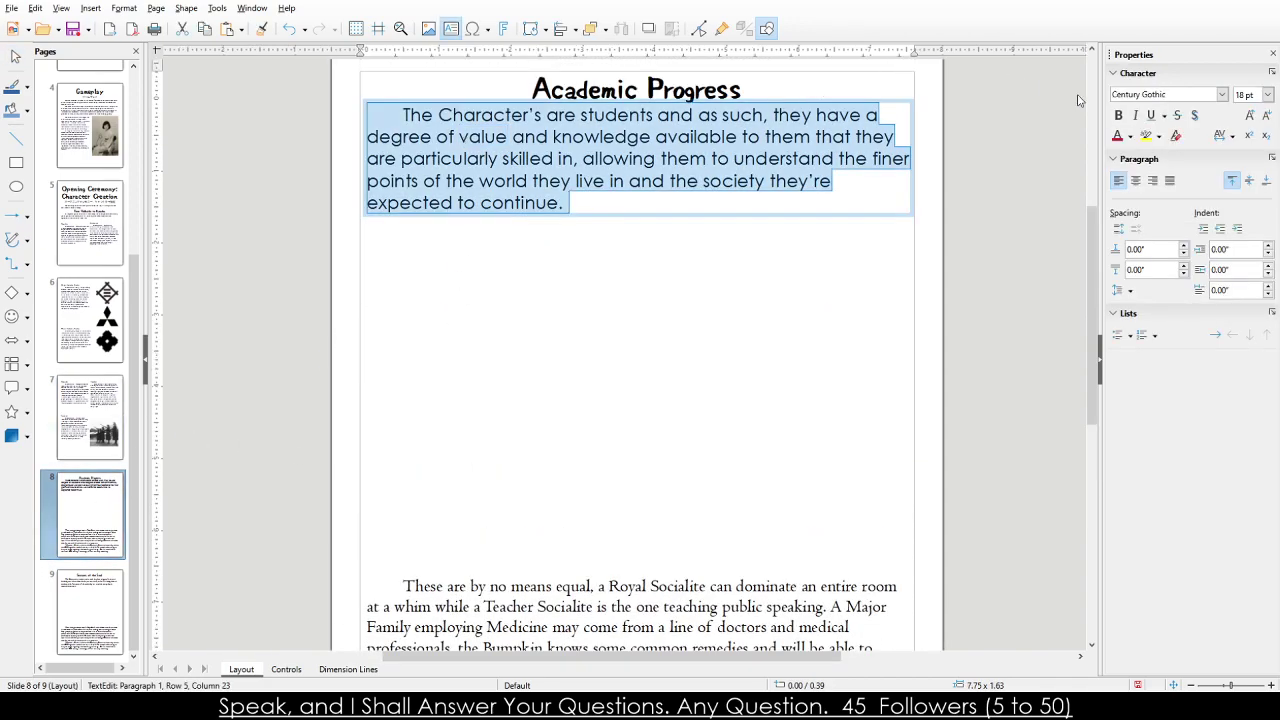
scroll(1228, 95, "up", 1)
key("Return")
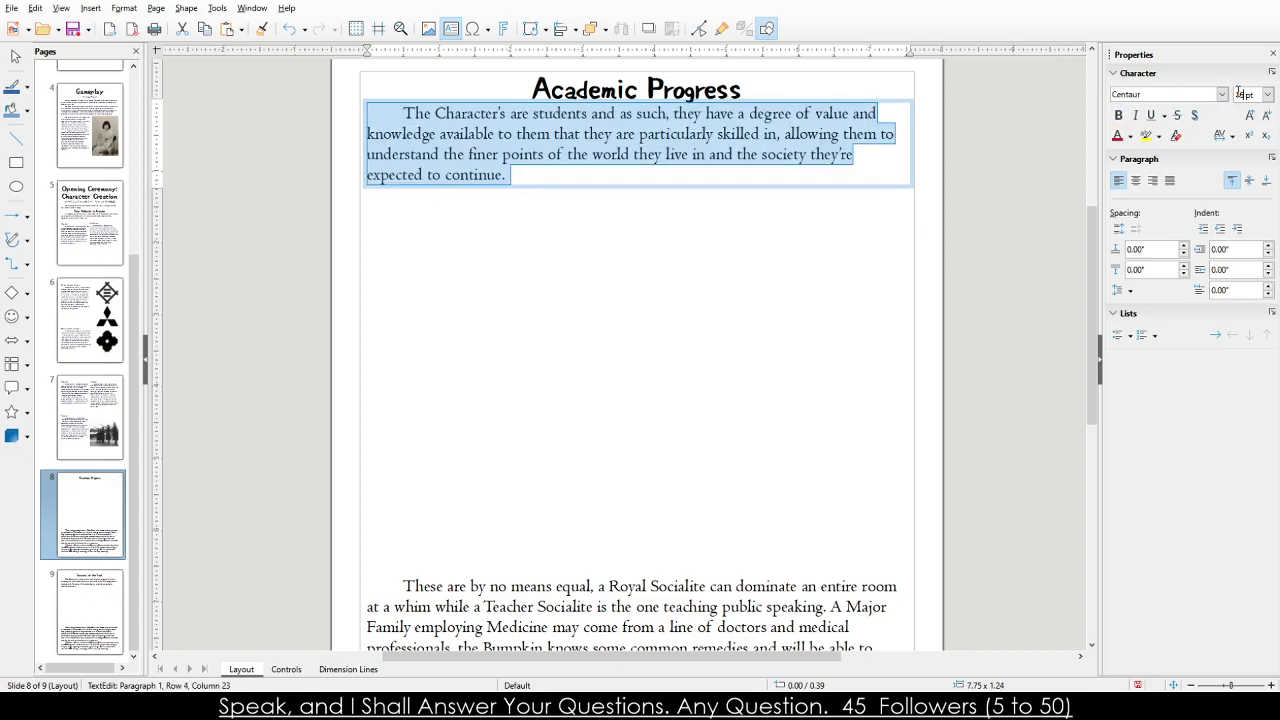
scroll(1240, 94, "down", 1)
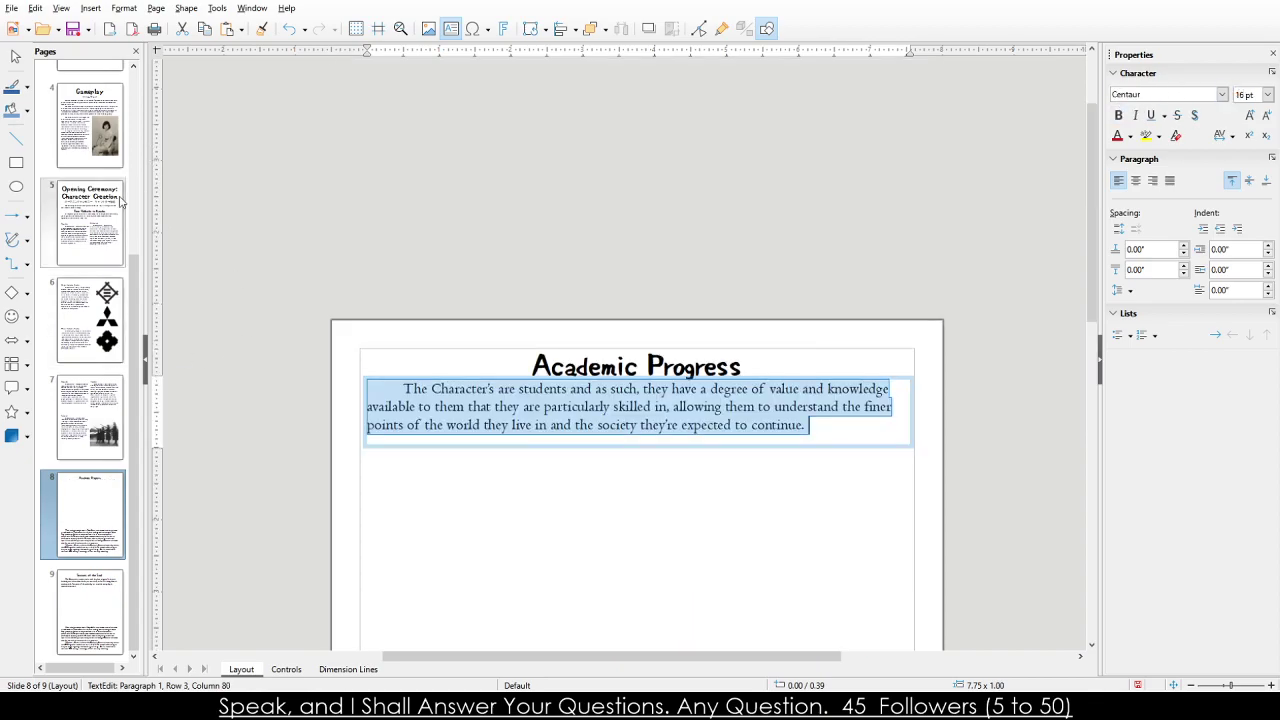
Try the two paragraphs under the Gameplay title on page 4 at 18 pt.
left_click(90, 125)
triple_click(447, 405)
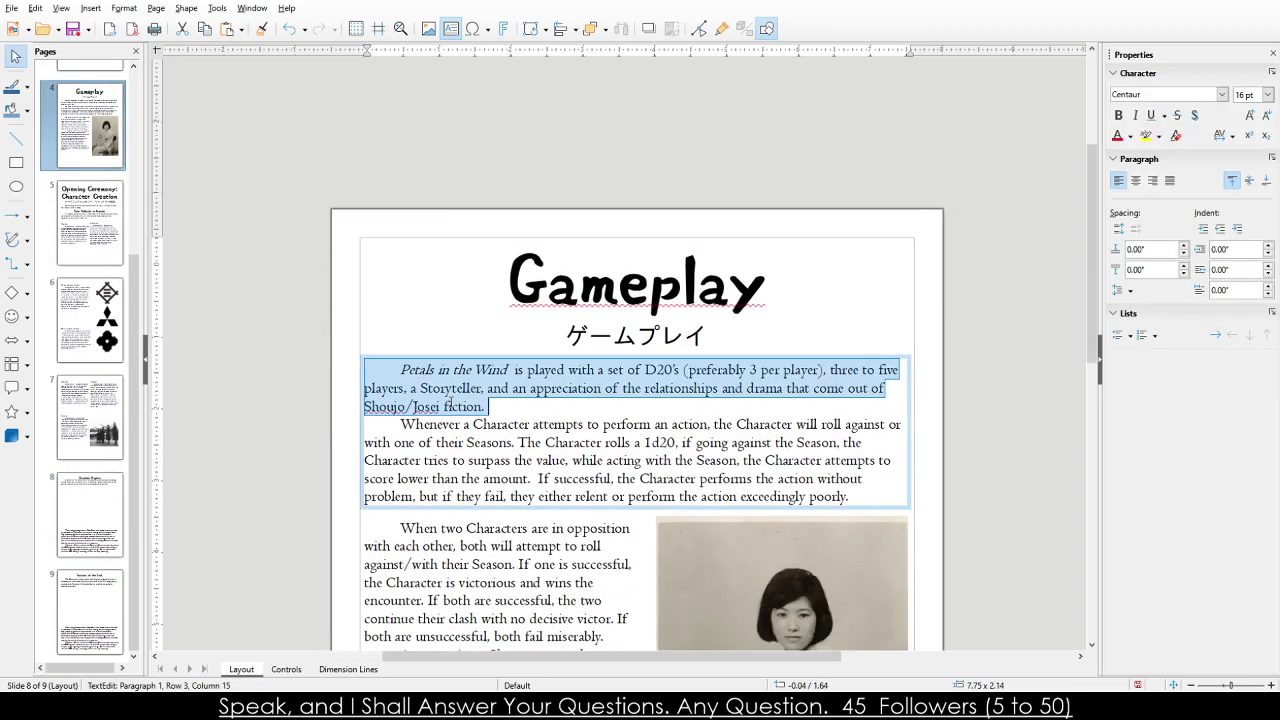
left_click(428, 406)
left_click_drag(381, 374, 850, 497)
left_click(1200, 94)
left_click(1262, 94)
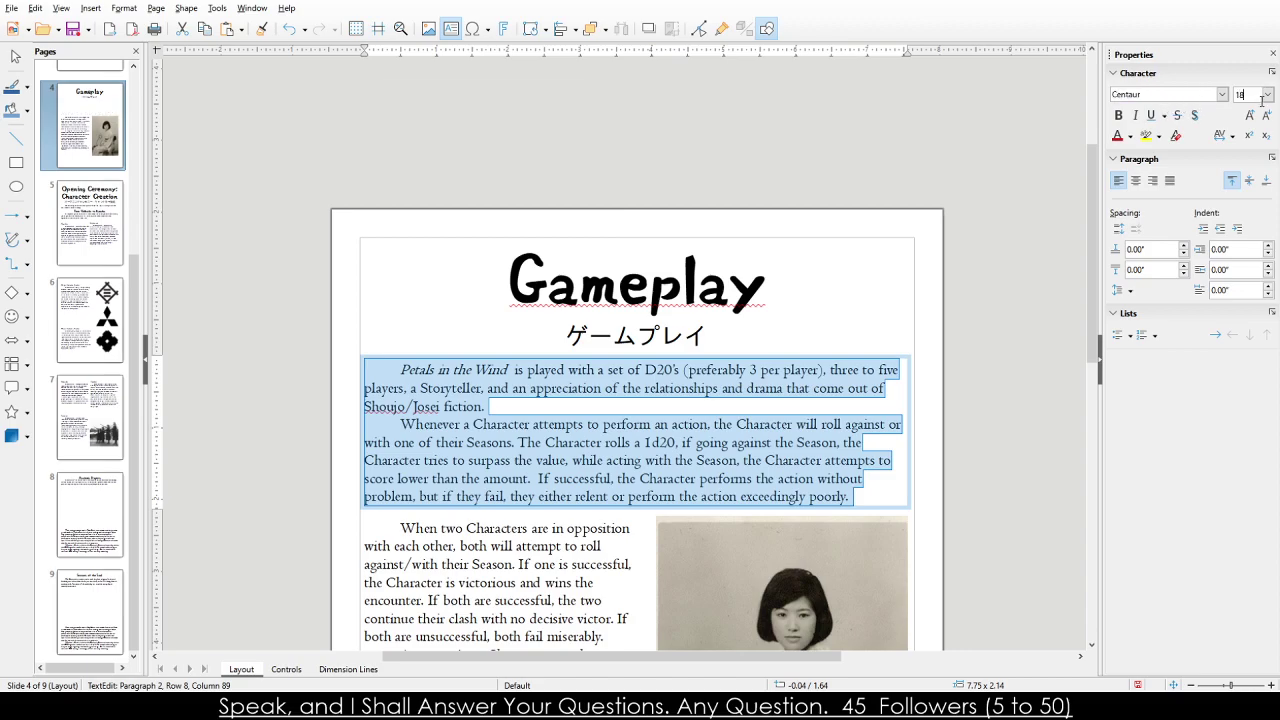
type("18")
key("Return")
scroll(1011, 283, "down", 5)
Try the text column beside the portrait on page 4 at 18 pt, and undo the size changes to both text frames.
left_click(546, 378)
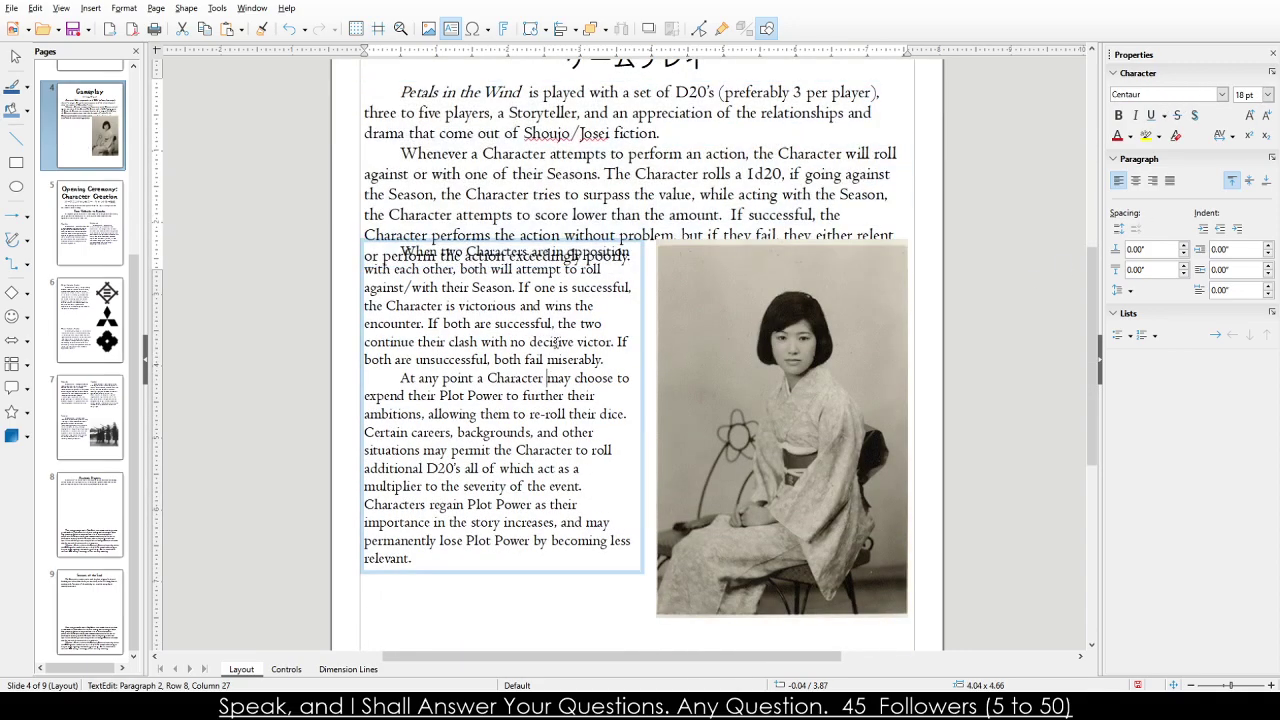
triple_click(556, 337)
left_click(420, 563)
left_click(366, 242, "shift")
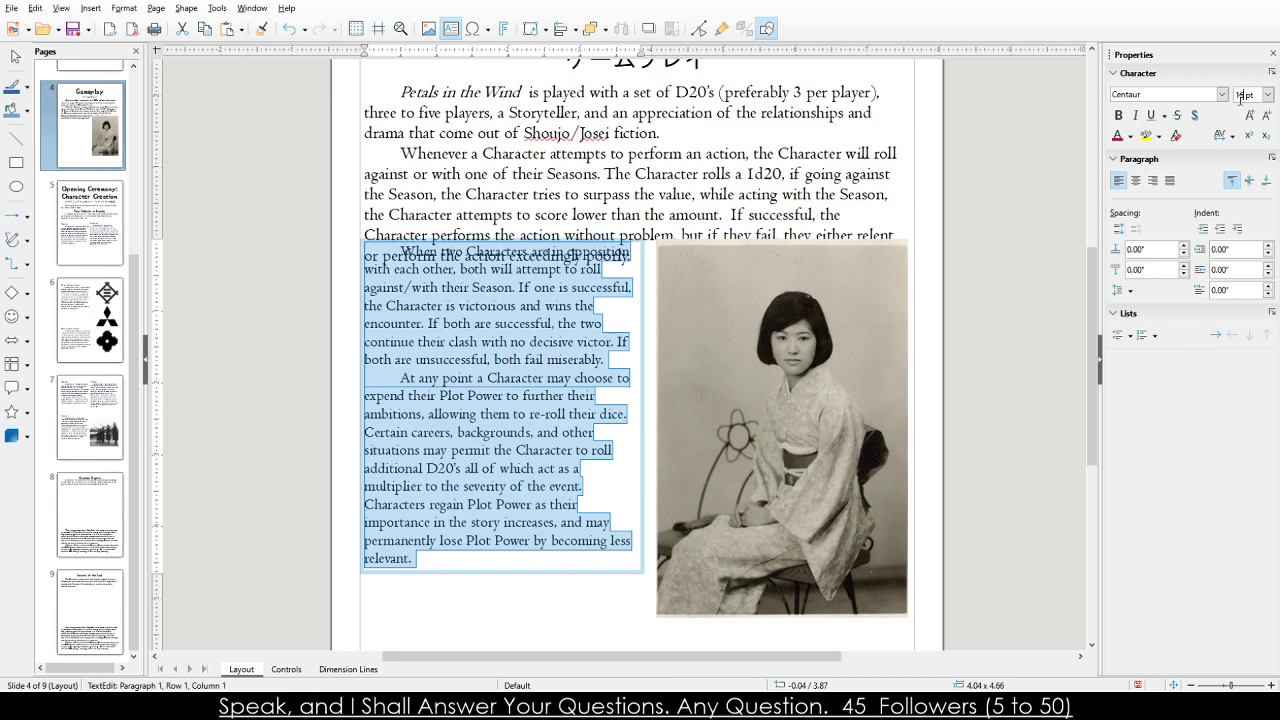
scroll(500, 400, "down", 3)
left_click(420, 386)
scroll(571, 231, "up", 4)
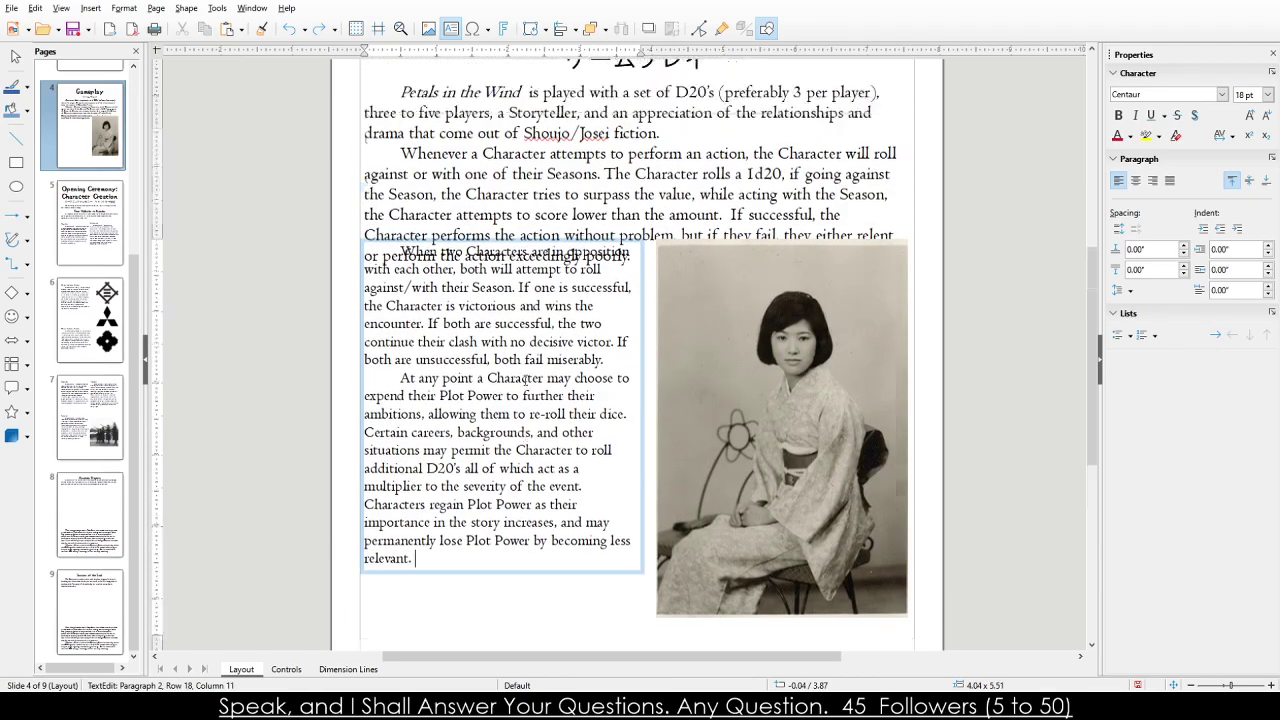
left_click(571, 231)
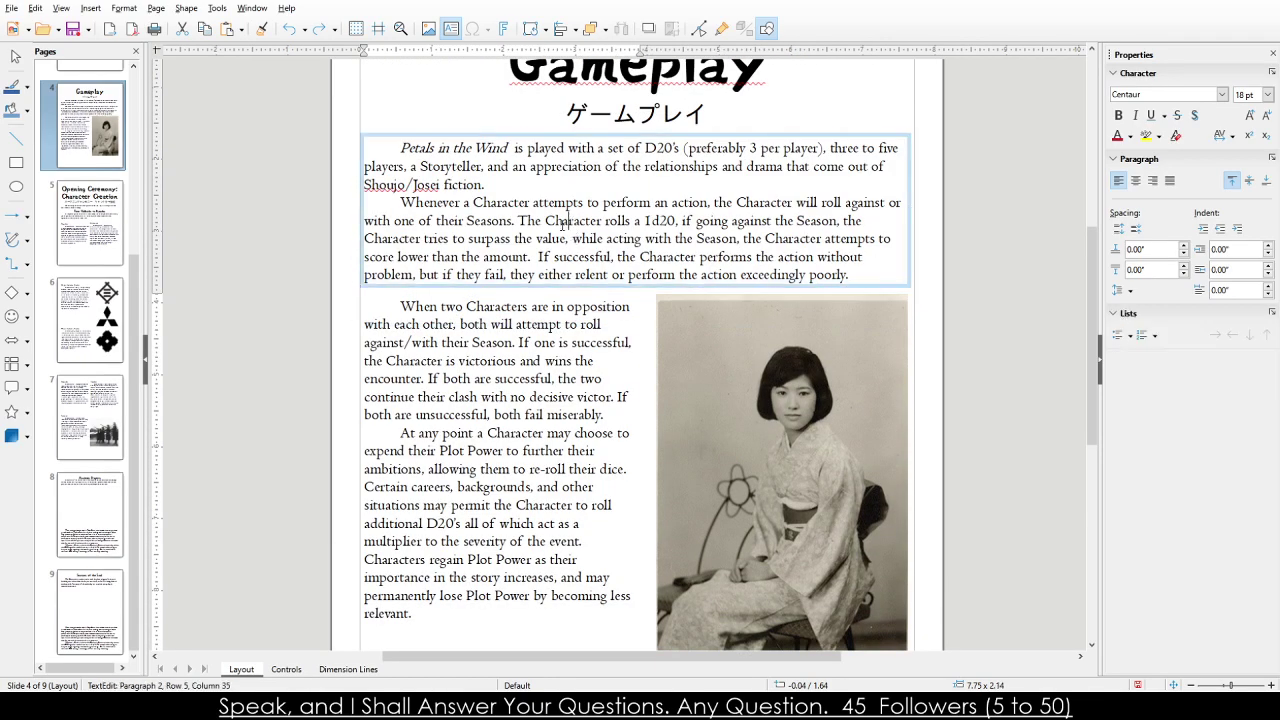
Check the font and size of the body text on the Gameplay page and the Character Creation page.
left_click(438, 378)
left_click(933, 287)
left_click(747, 243)
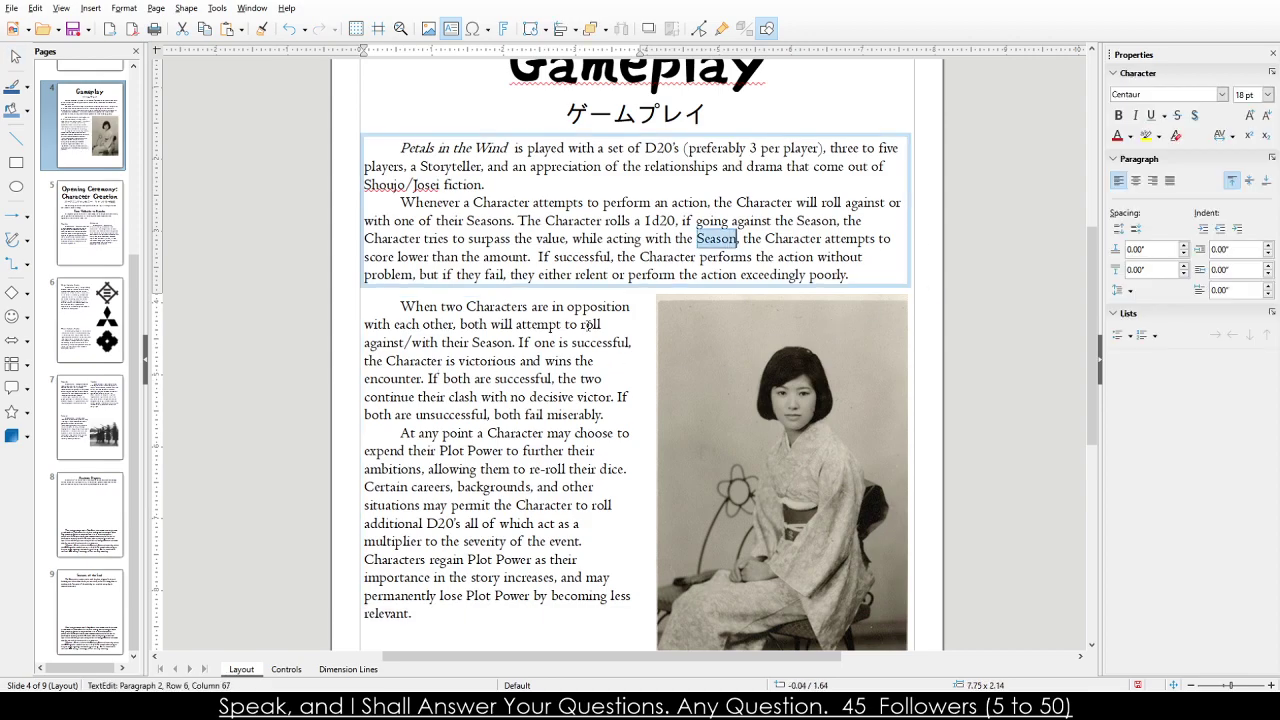
triple_click(462, 395)
left_click(414, 306)
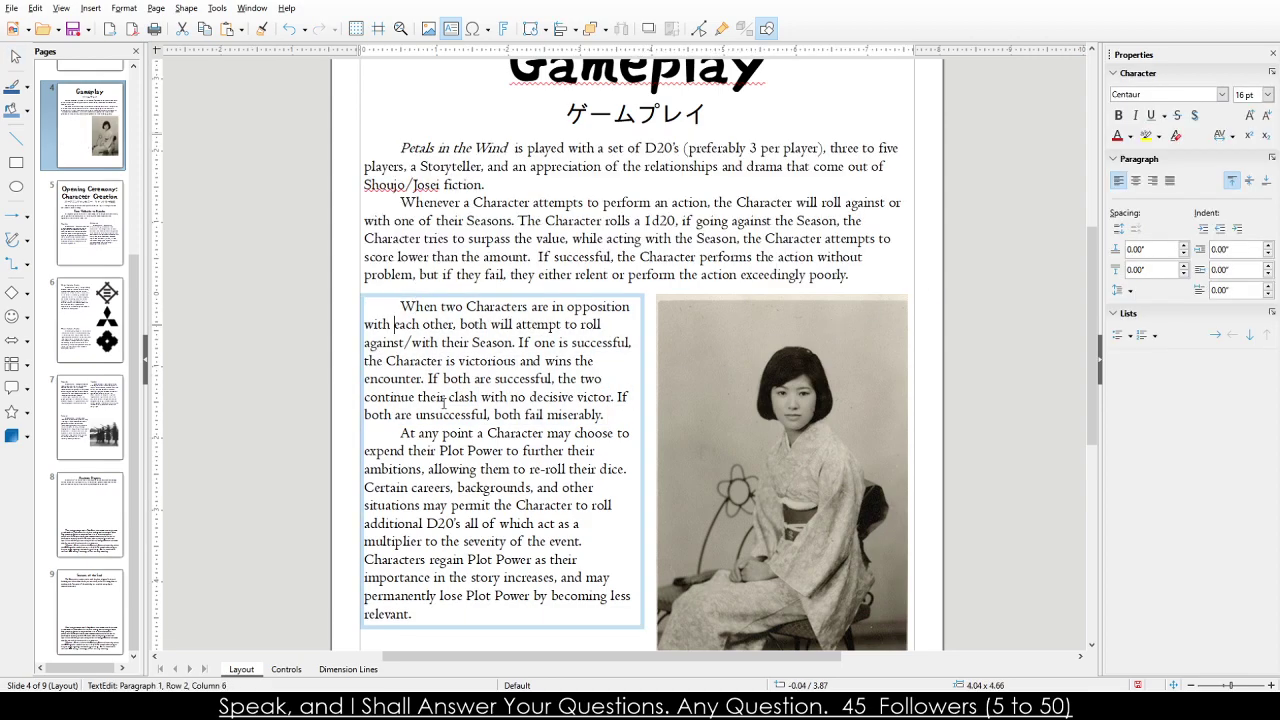
key("ctrl+a")
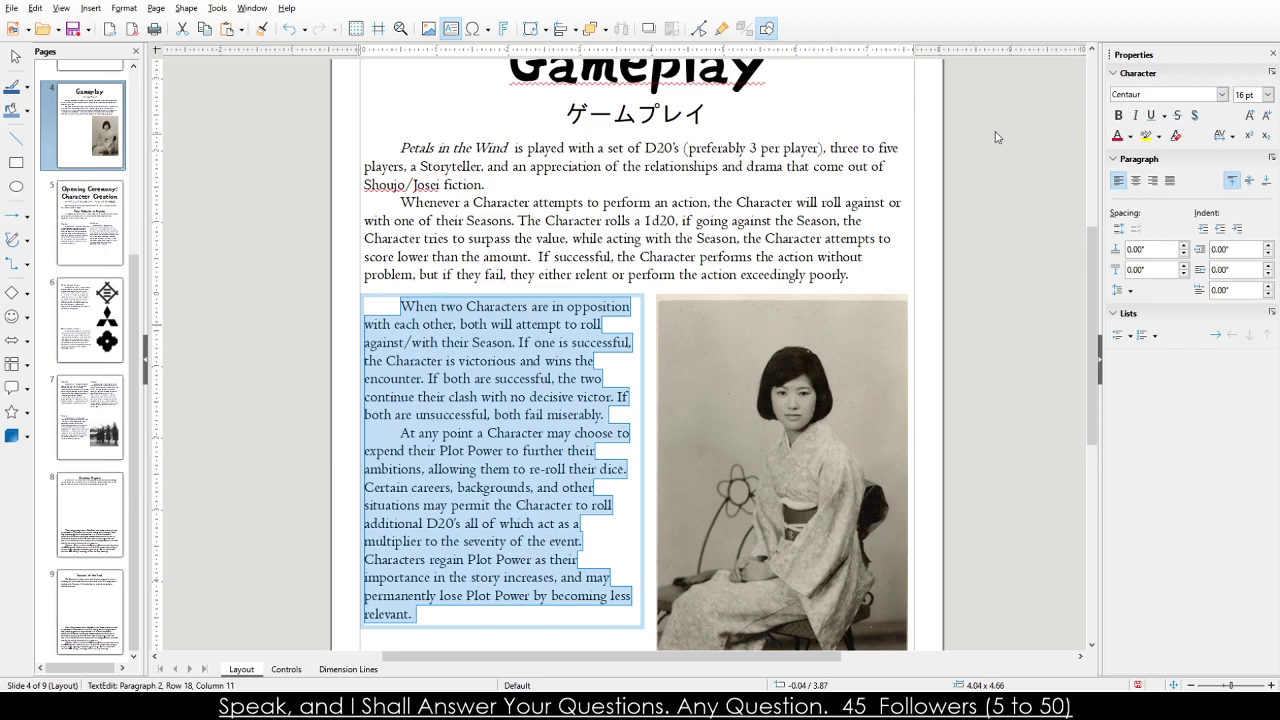
left_click(90, 222)
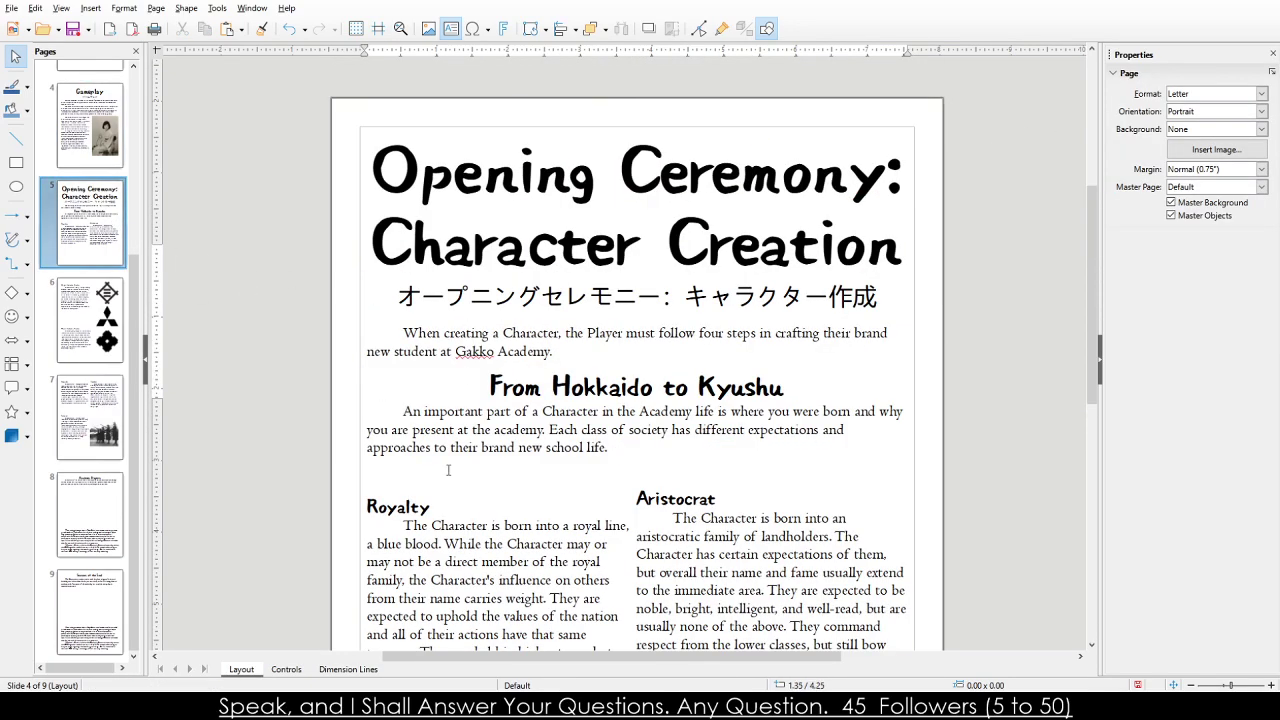
left_click(481, 451)
triple_click(484, 447)
triple_click(453, 350)
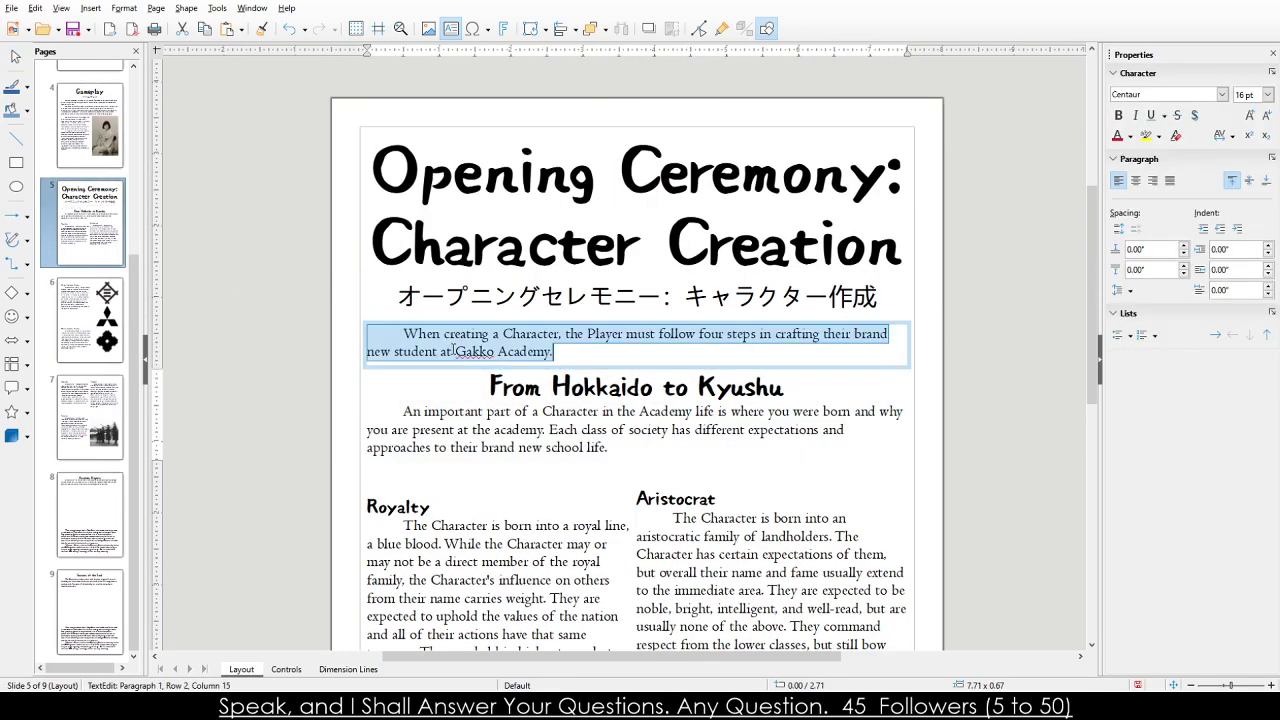
left_click(421, 446)
Move the Aristocrat text frame on page 5 slightly down so its heading lines up with the Royalty heading.
scroll(199, 461, "down", 2)
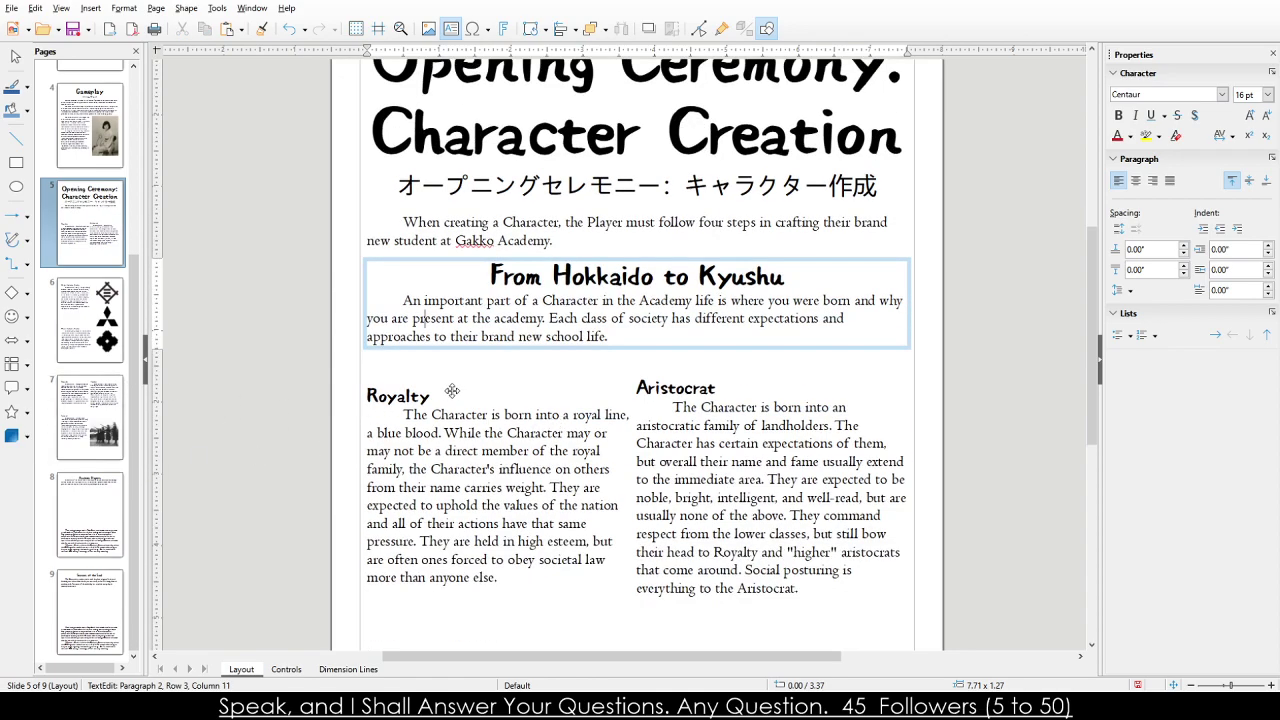
left_click(686, 412)
left_click(668, 378)
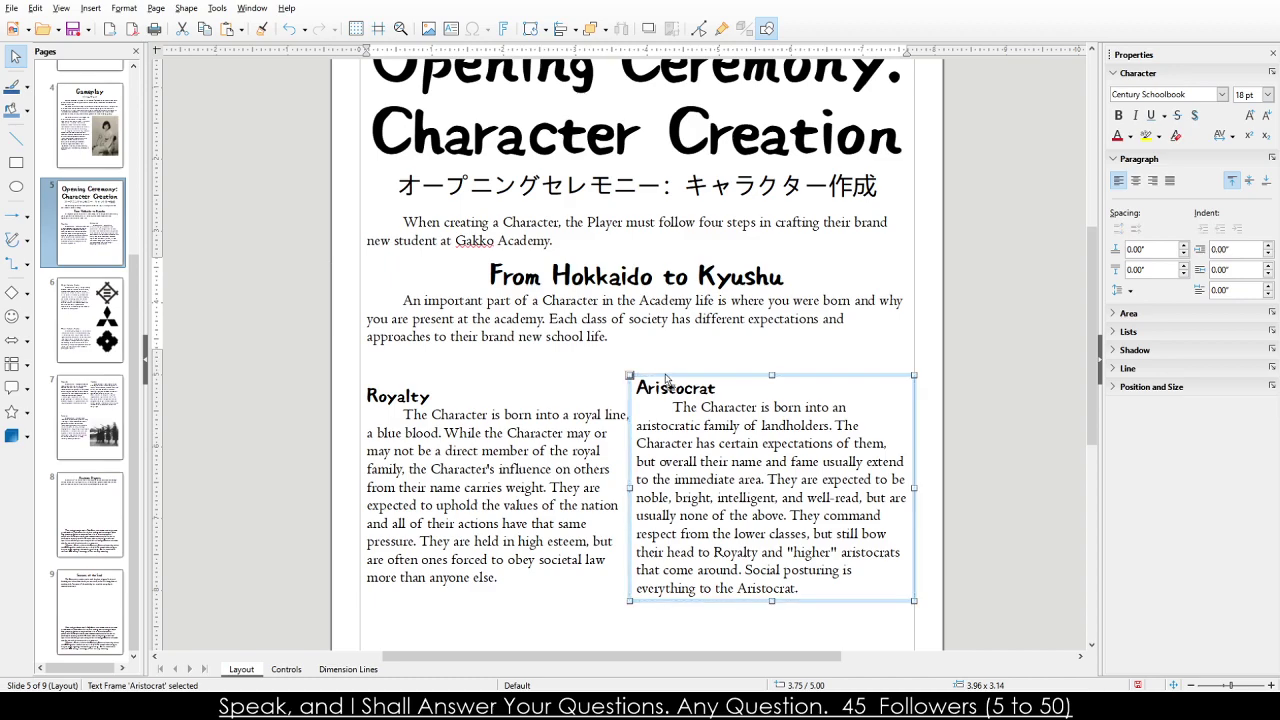
left_click_drag(665, 378, 670, 379)
left_click(407, 407)
left_click(190, 444)
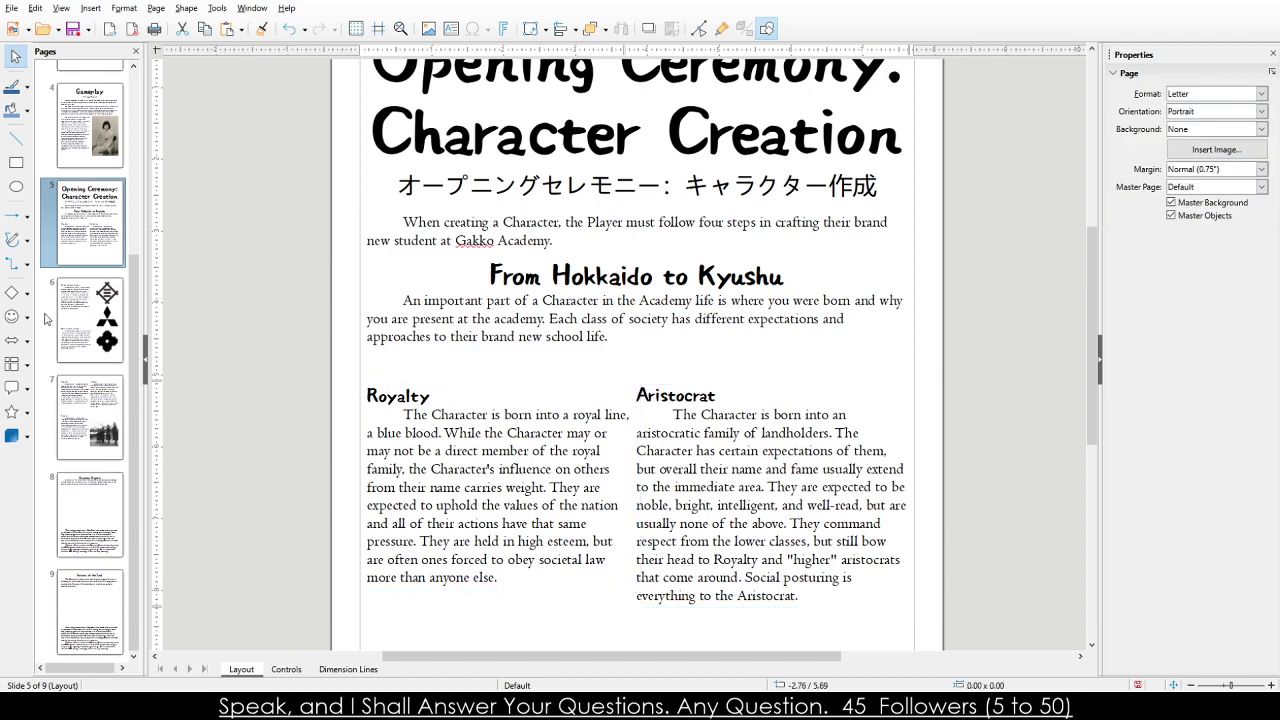
Check the font and size of the intro paragraph and the lower text block on page 8, Academic Progress.
left_click(50, 320)
left_click(78, 452)
left_click(72, 522)
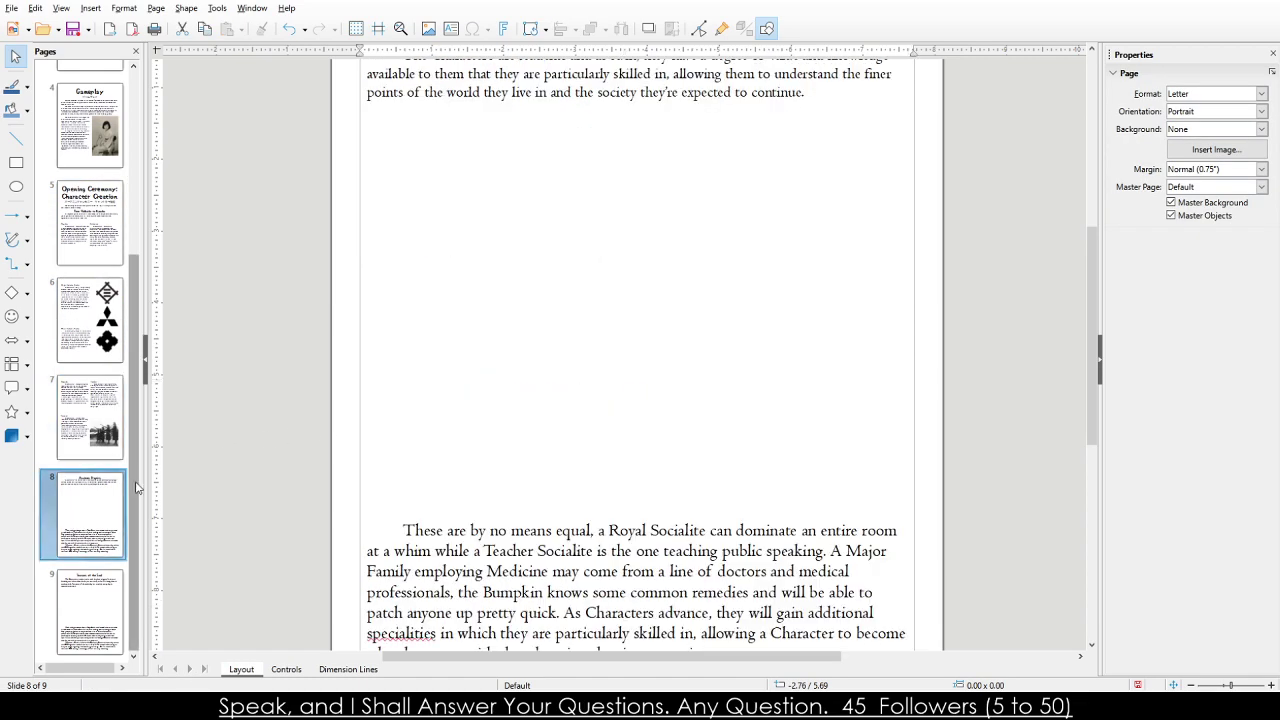
triple_click(572, 240)
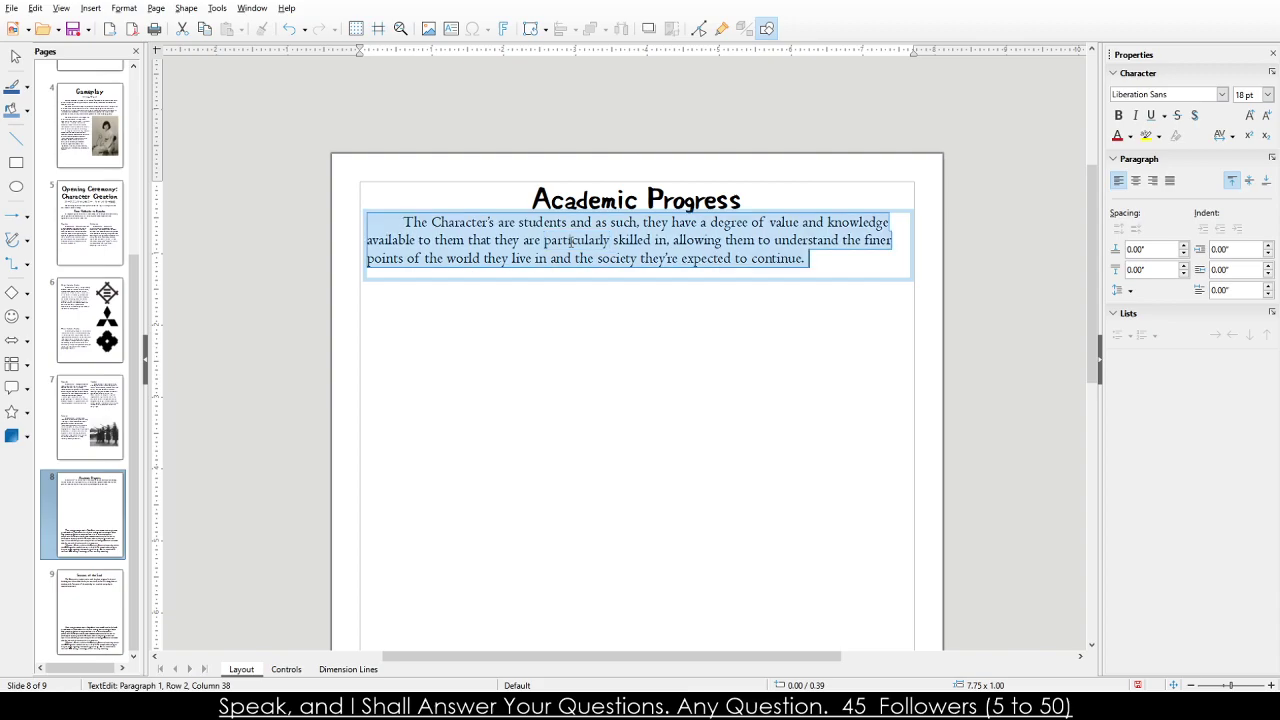
scroll(481, 556, "down", 5)
triple_click(481, 556)
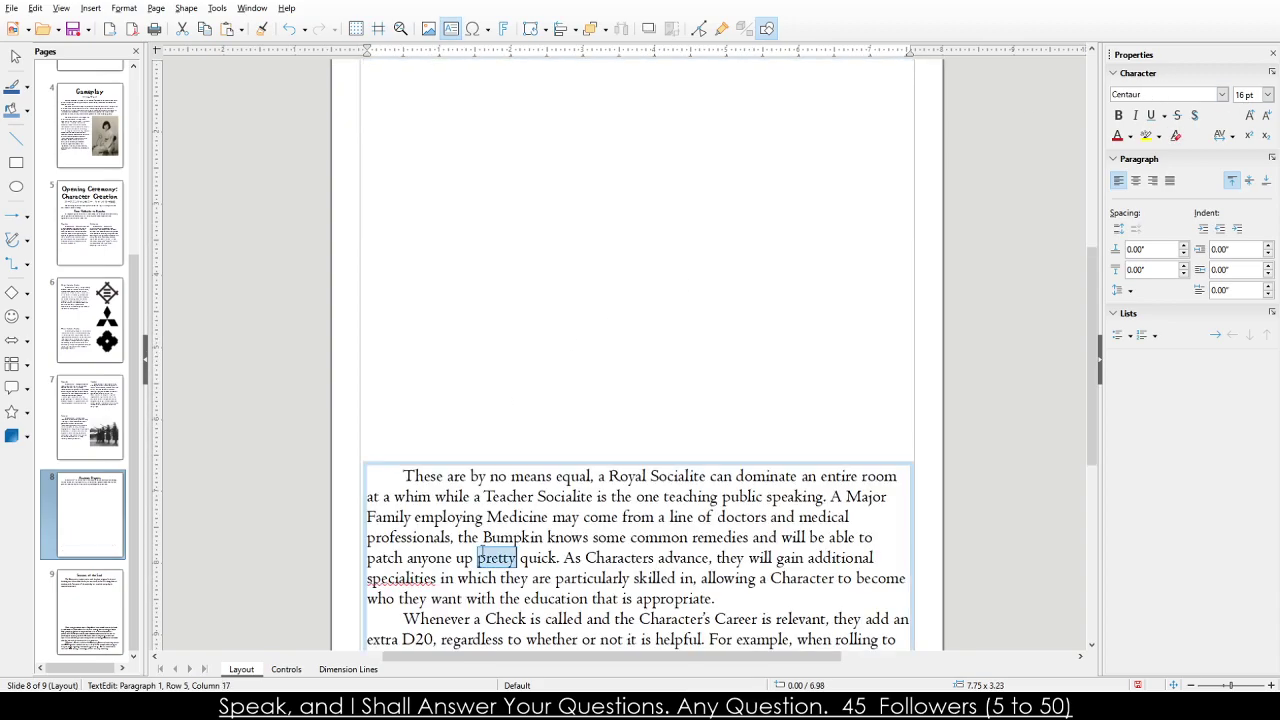
left_click(397, 473)
double_click(422, 476)
scroll(757, 585, "down", 3)
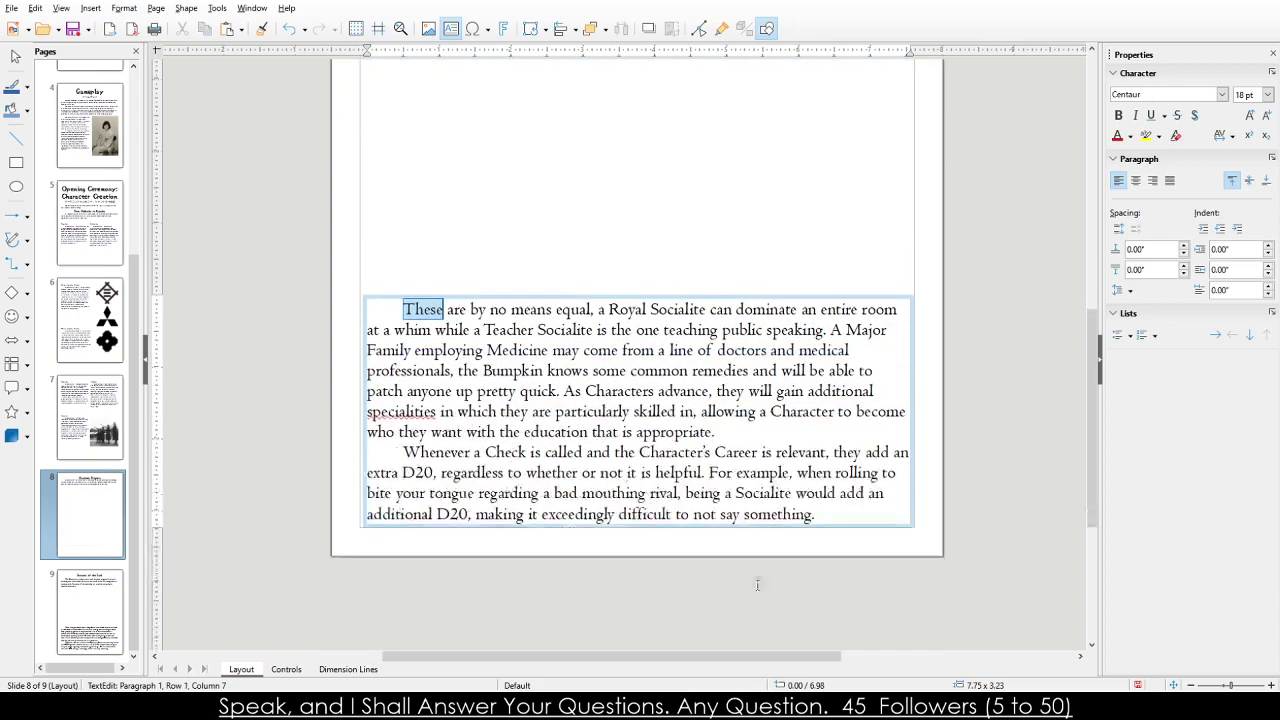
Set both paragraphs of the lower text frame on page 8 to 16 pt.
left_click(823, 514)
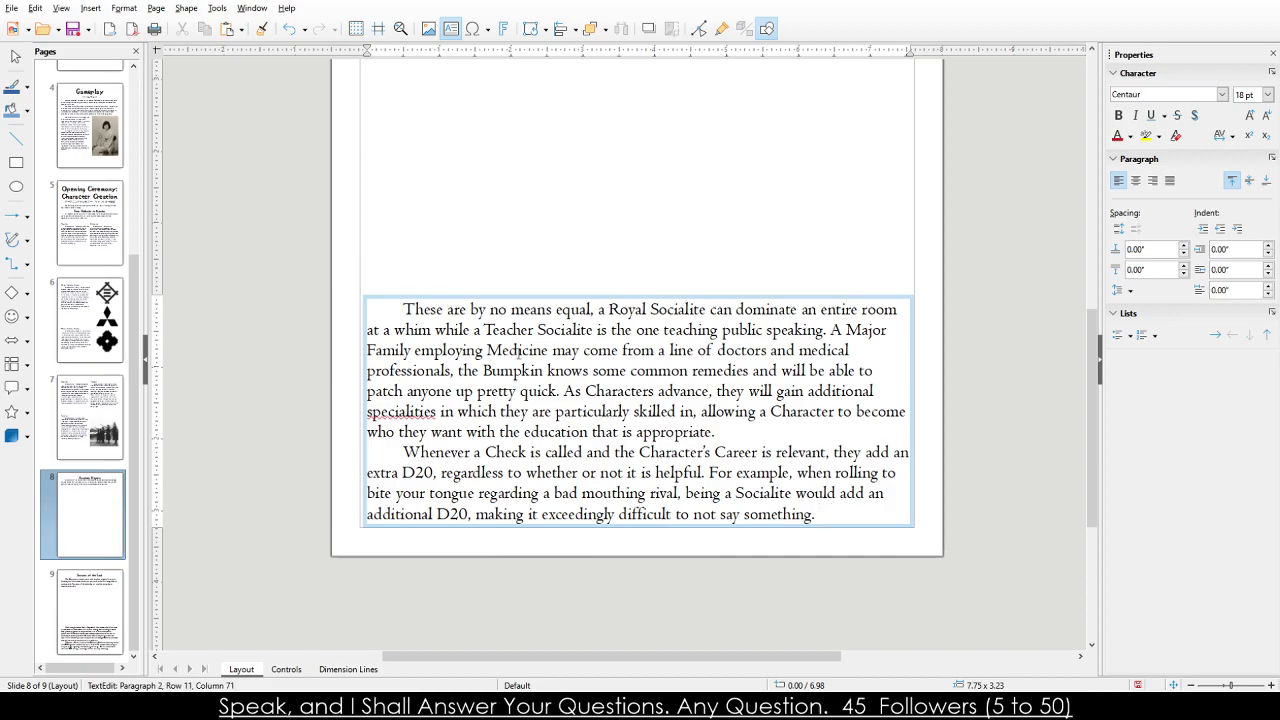
key("ctrl+a")
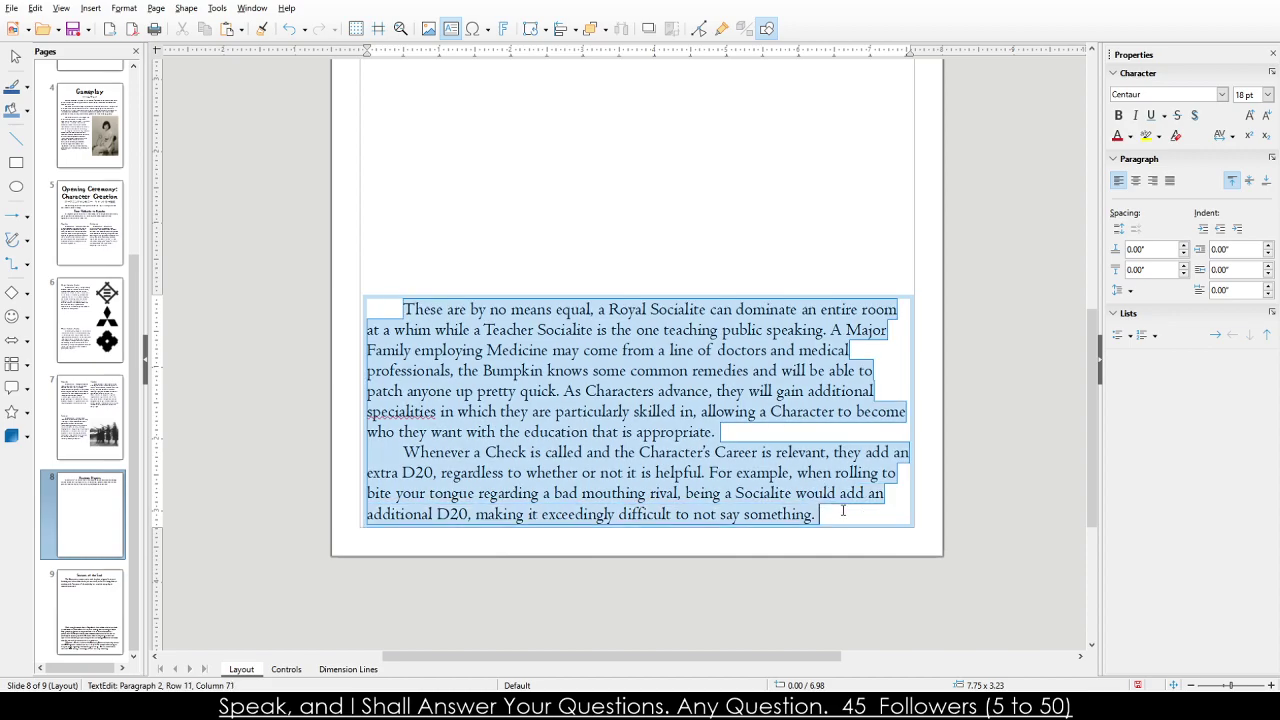
left_click(1246, 94)
type("16")
key("Return")
left_click(642, 419)
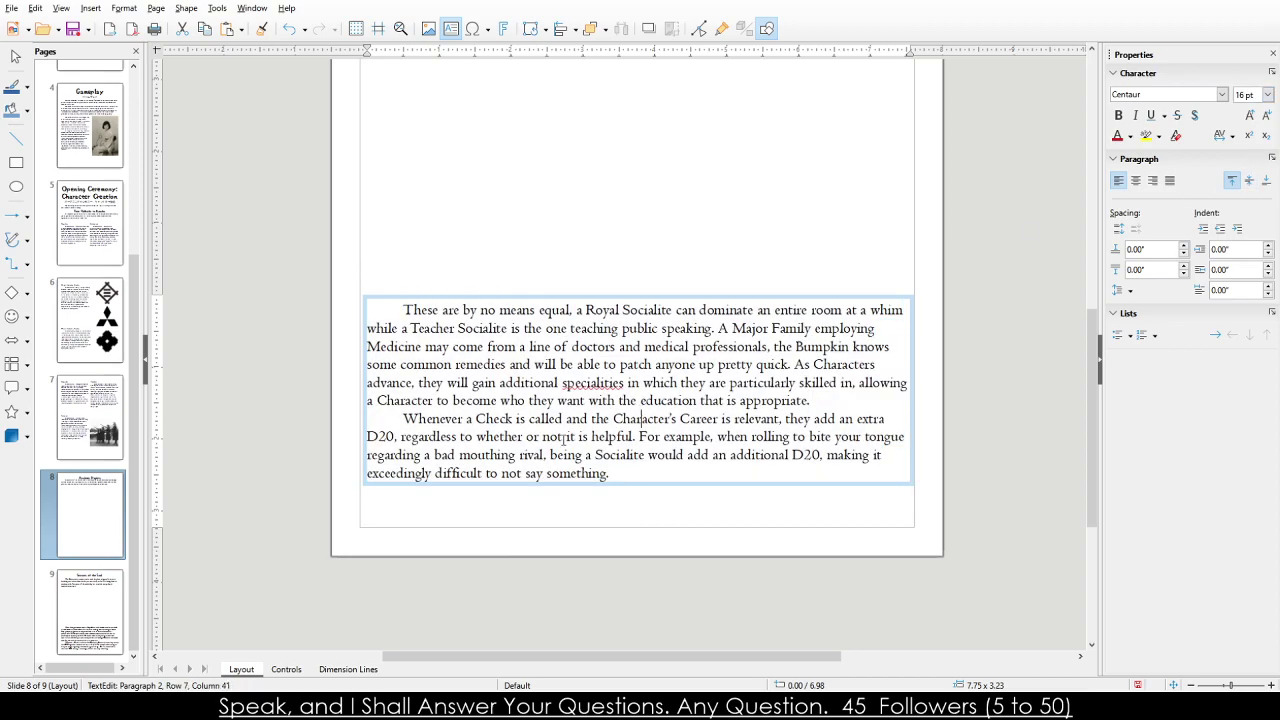
Correct the misspelled "specialities" to "specialties" in the lower text frame on page 8.
double_click(603, 382)
type("specialties")
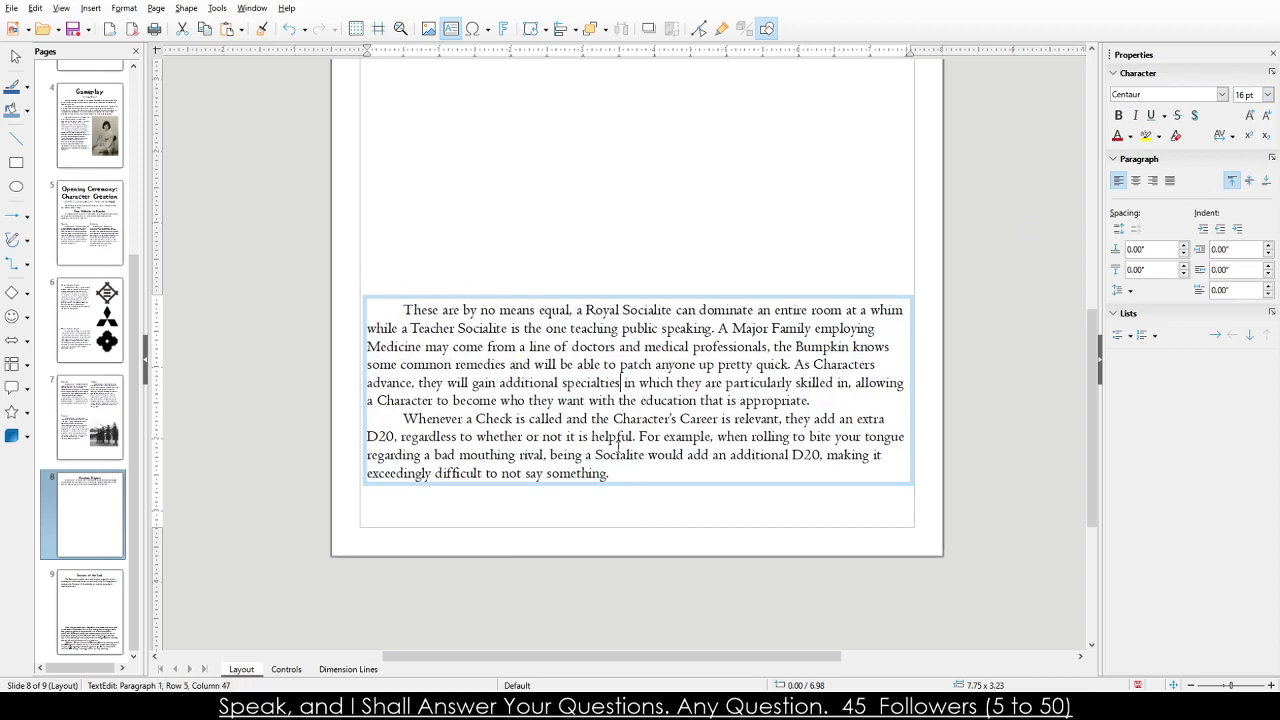
left_click(634, 489)
left_click(632, 606)
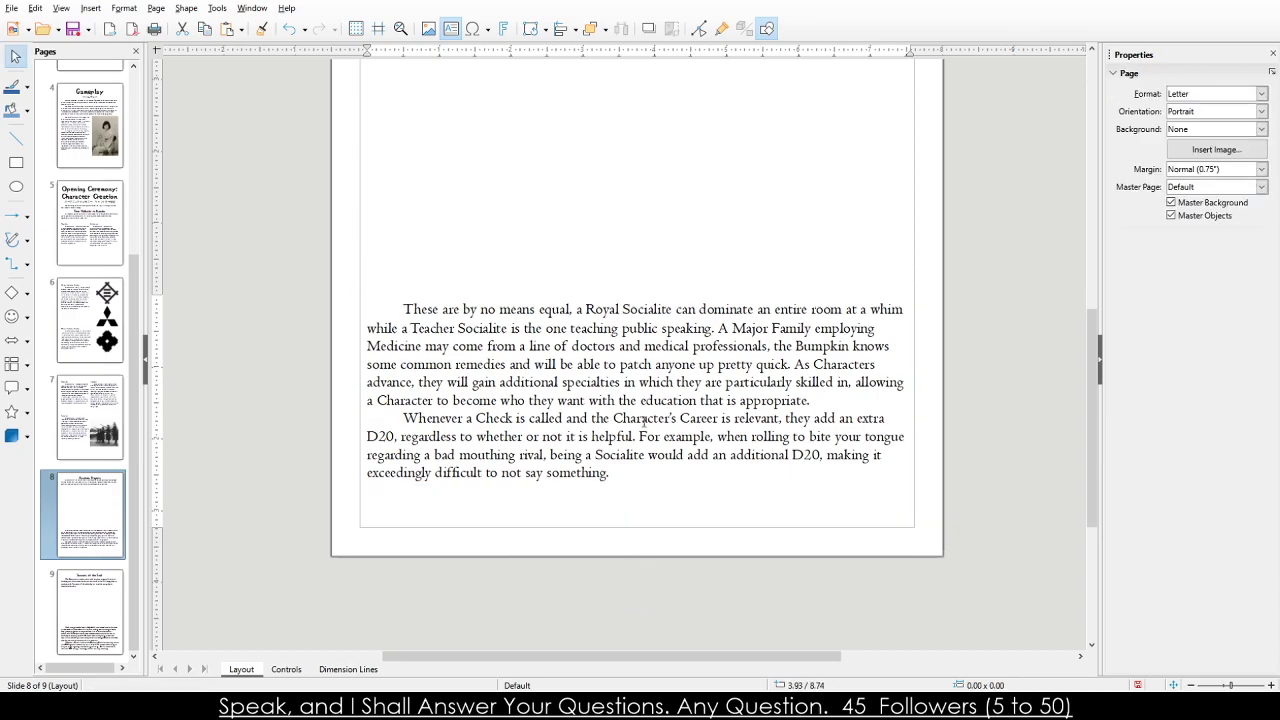
Shorten the lower text frame on page 8 to about 2.65" high and move it down to the bottom margin.
left_click(645, 484)
left_click(636, 485)
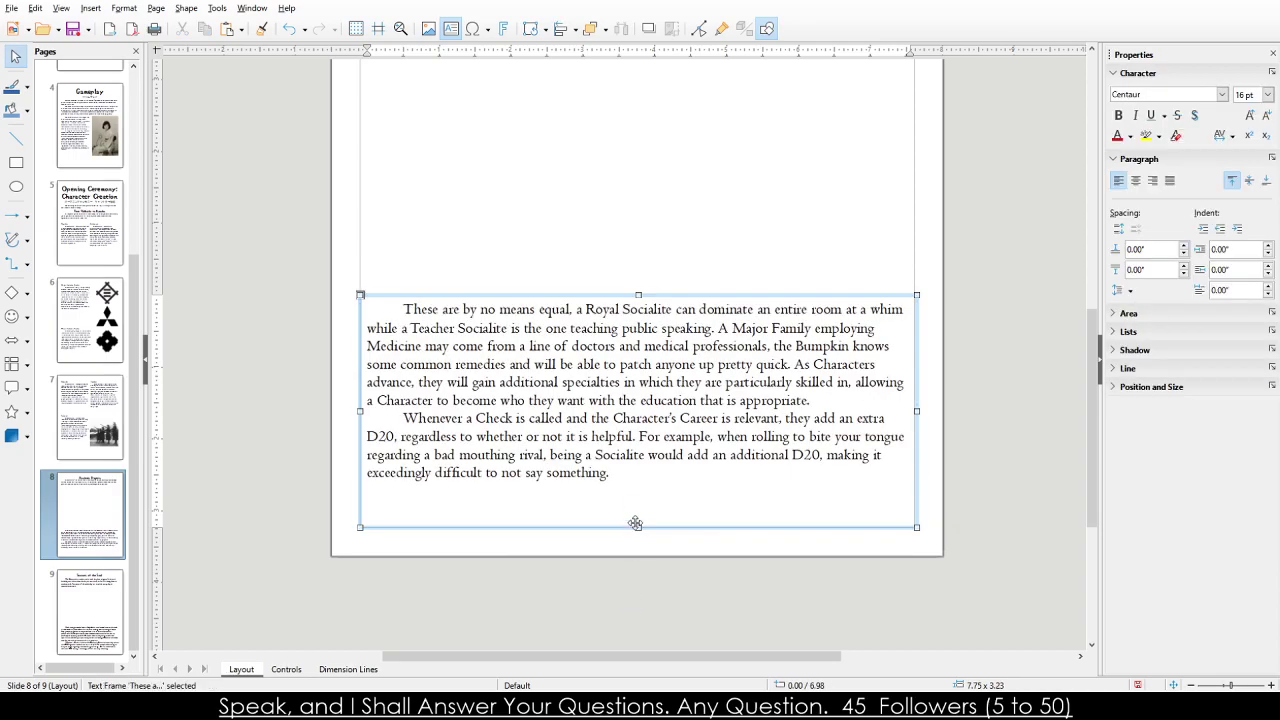
left_click(635, 513)
left_click(640, 527)
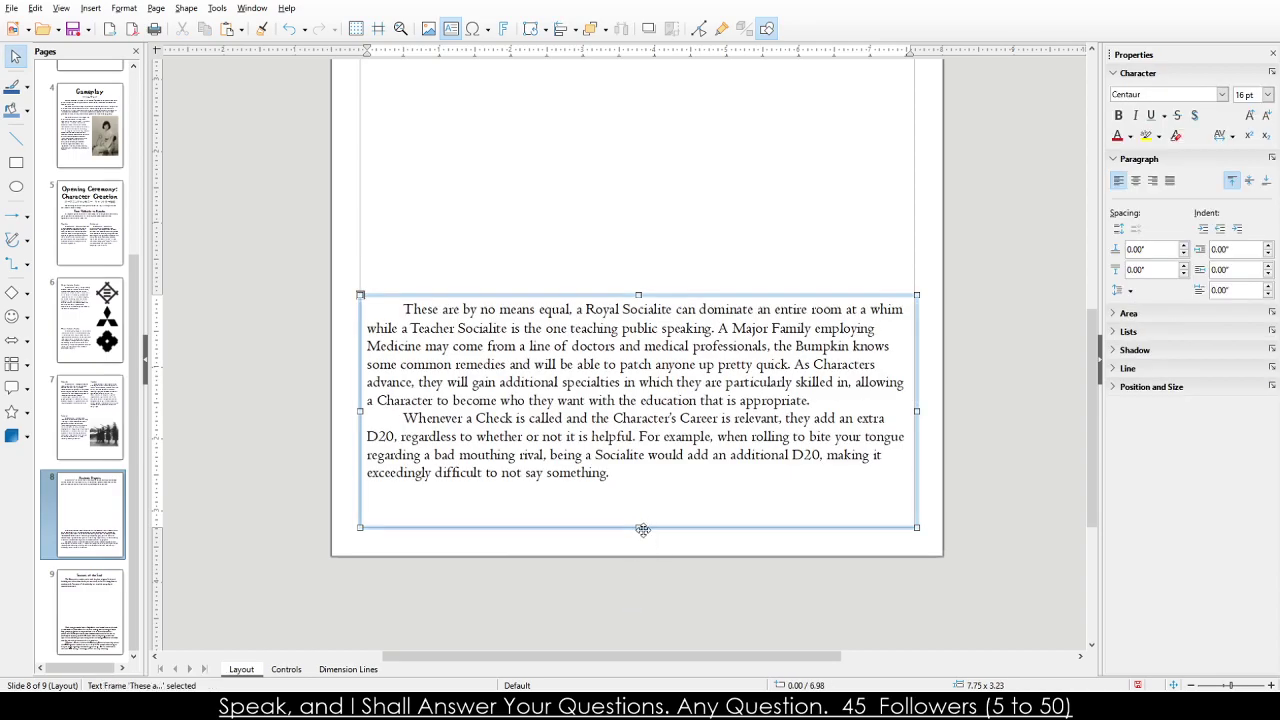
left_click_drag(638, 527, 638, 485)
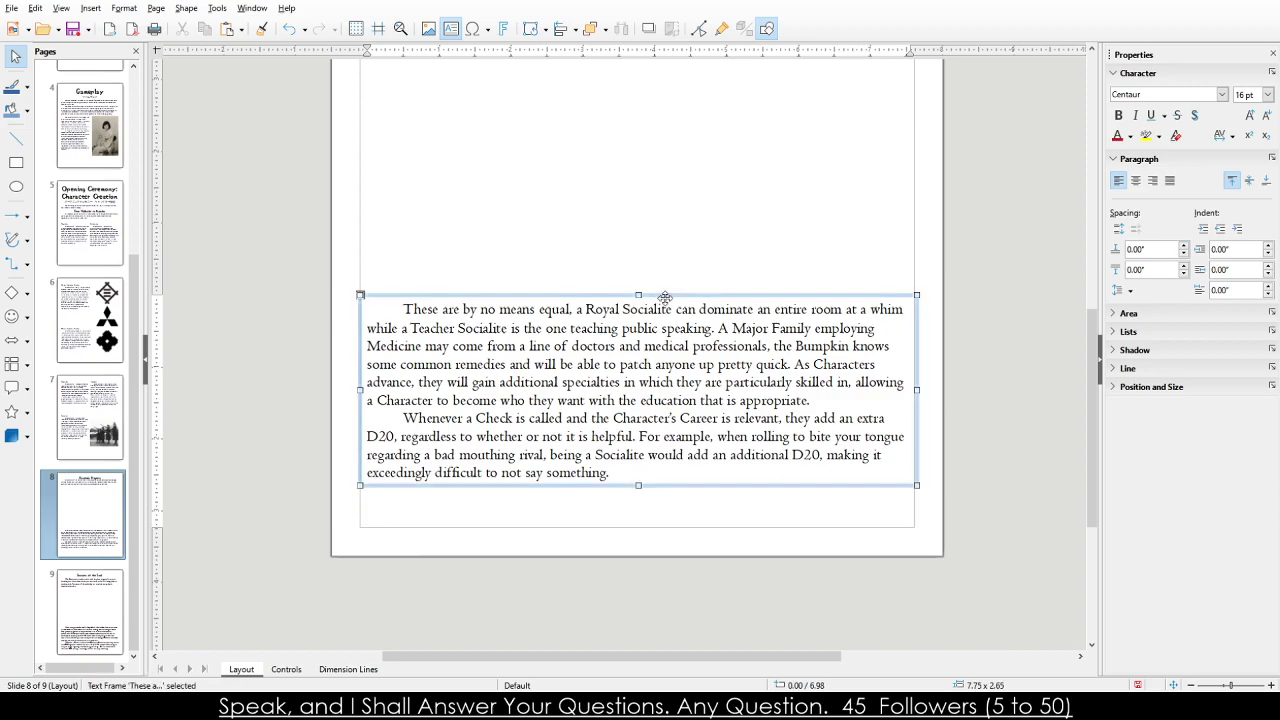
left_click_drag(665, 297, 661, 339)
left_click(732, 556)
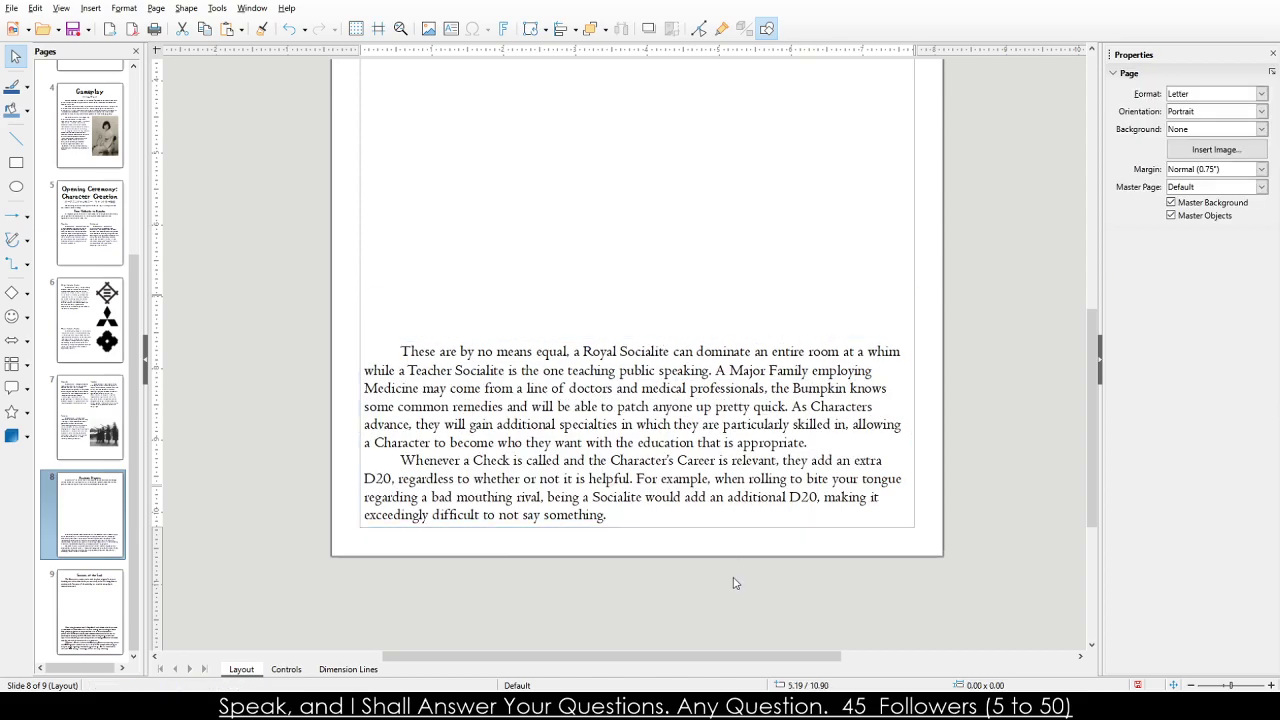
Move the lower text frame on page 8 slightly back up and realign its left edge with the page margin.
scroll(731, 578, "up", 3)
scroll(680, 391, "up", 6)
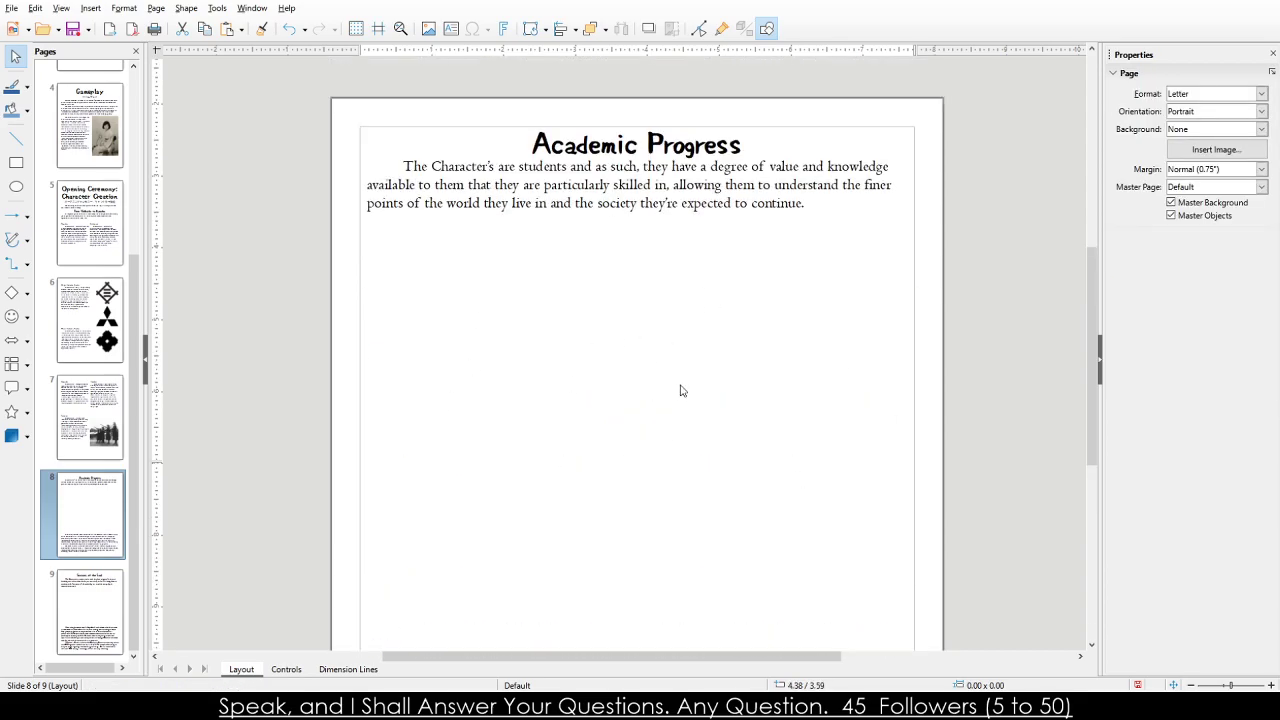
scroll(680, 391, "down", 6)
scroll(660, 409, "up", 6)
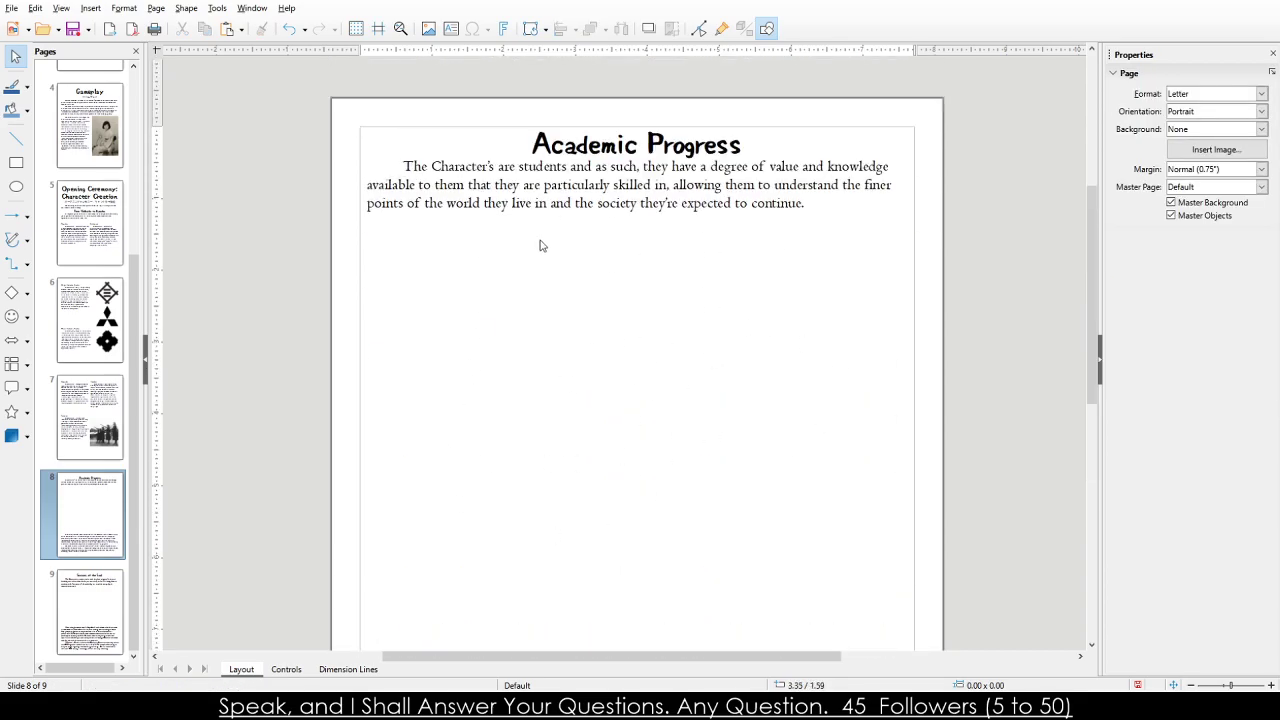
scroll(474, 234, "down", 3)
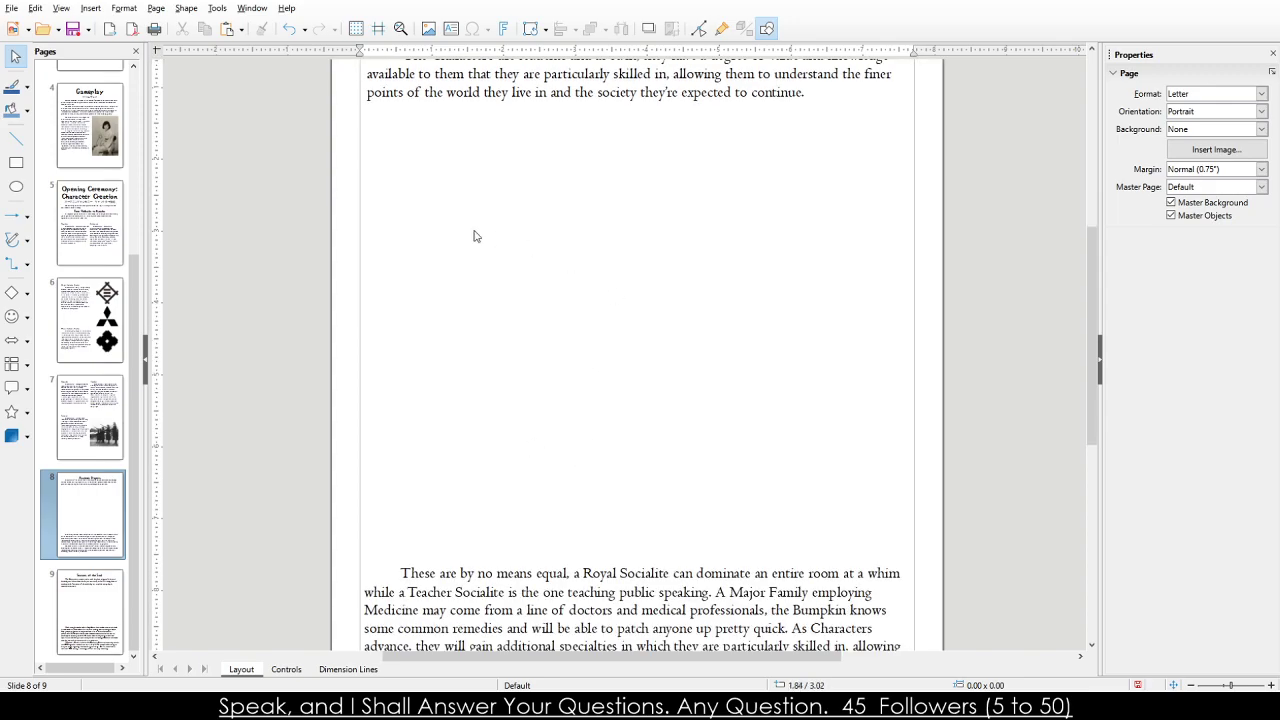
scroll(630, 390, "down", 6)
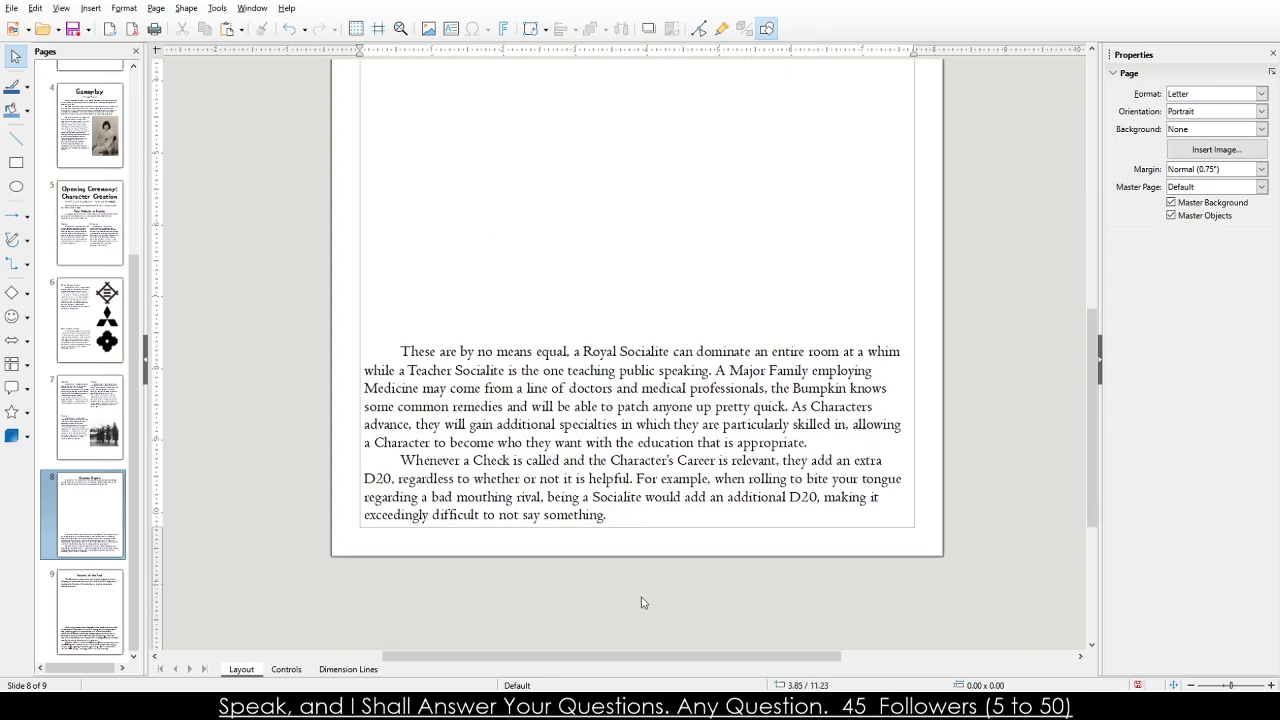
left_click(659, 338)
left_click_drag(661, 337, 665, 305)
left_click(198, 561)
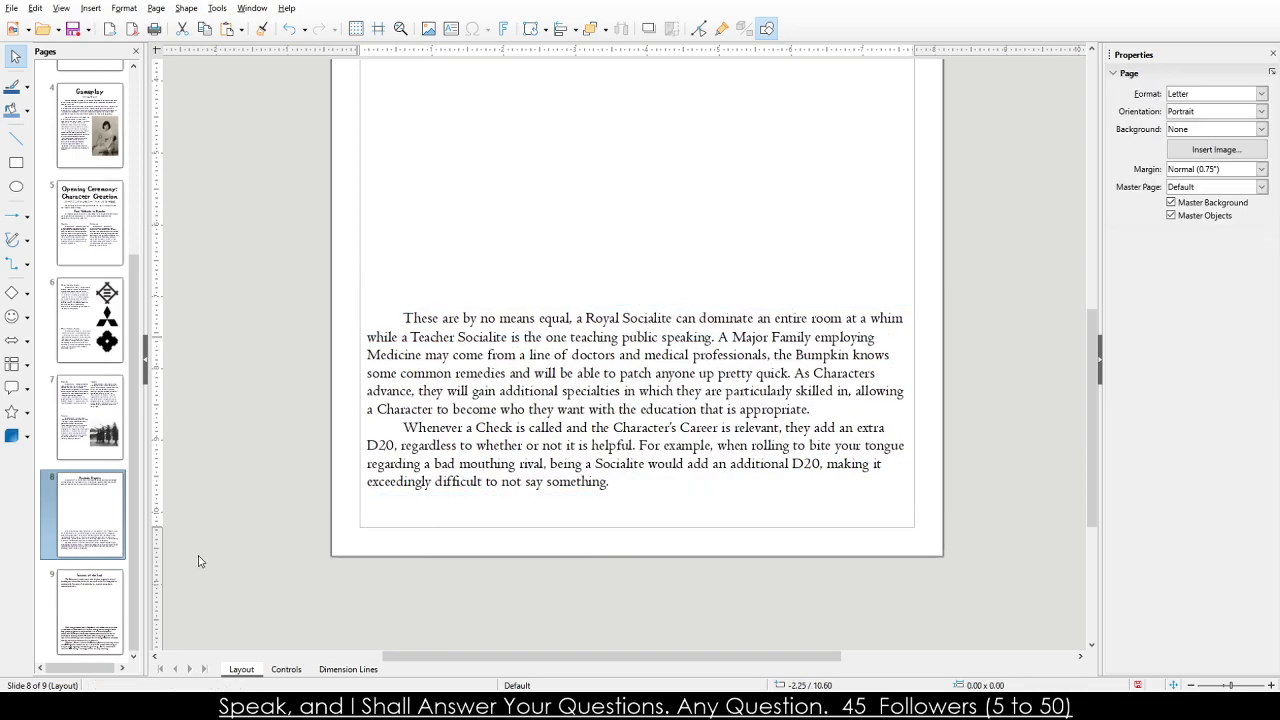
Delete the lower text frame beginning "These are by no means equal" from page 9, Seasons of the Soul.
scroll(428, 541, "up", 3)
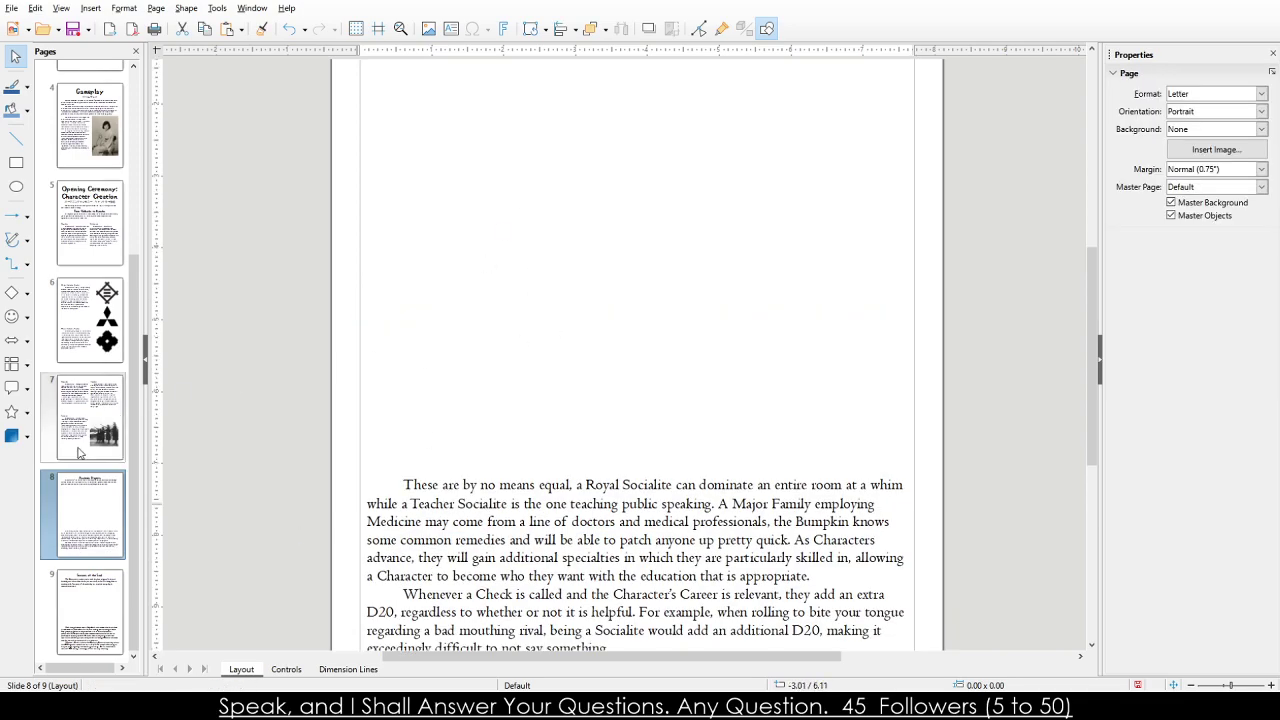
scroll(550, 330, "down", 3)
scroll(583, 143, "up", 2)
left_click(493, 142)
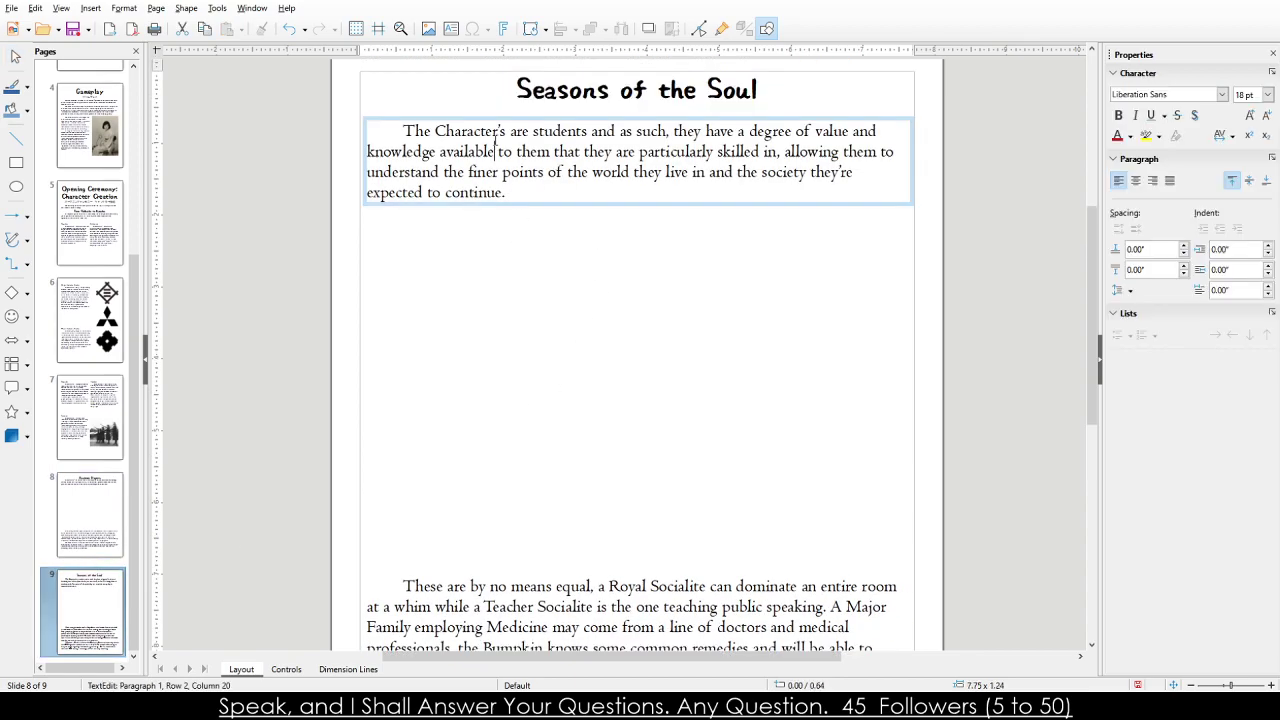
key("Escape")
scroll(458, 453, "down", 3)
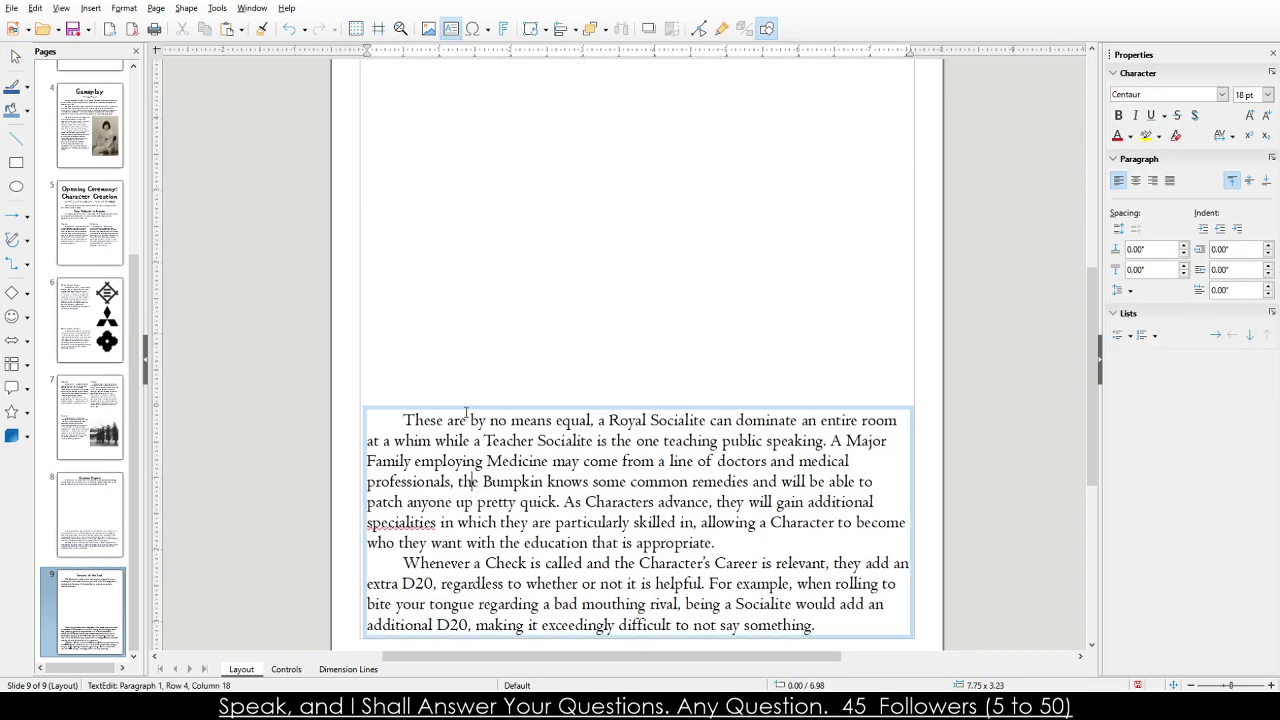
key("Escape")
key("Delete")
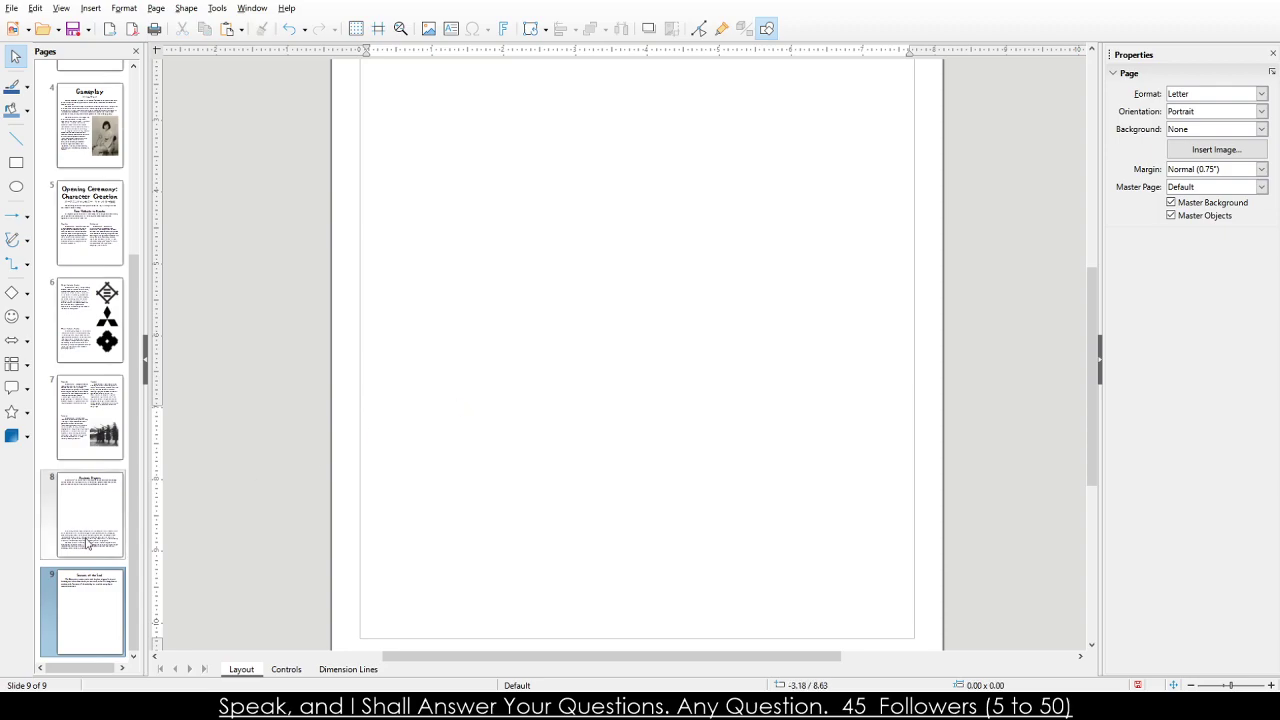
key("ctrl+z")
Set the paragraph under the Seasons of the Soul title on page 9 to Centaur 16 pt.
left_click(87, 610)
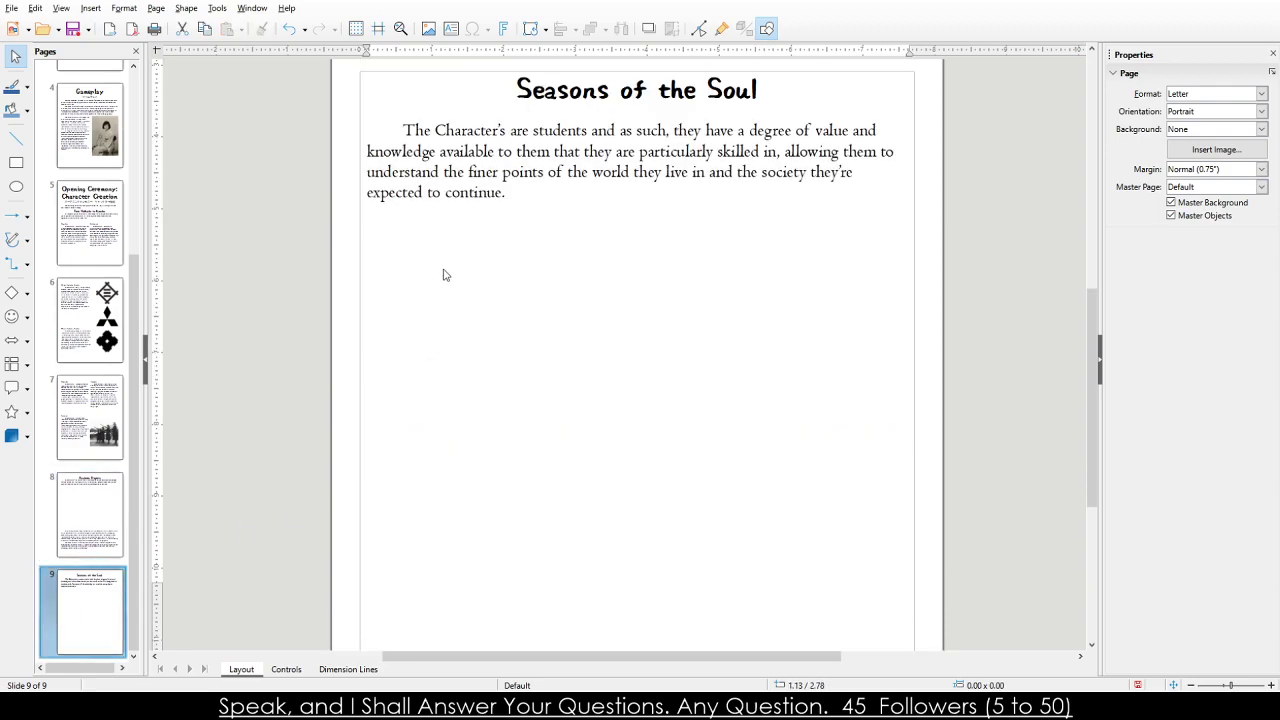
left_click(443, 160)
key("ctrl+a")
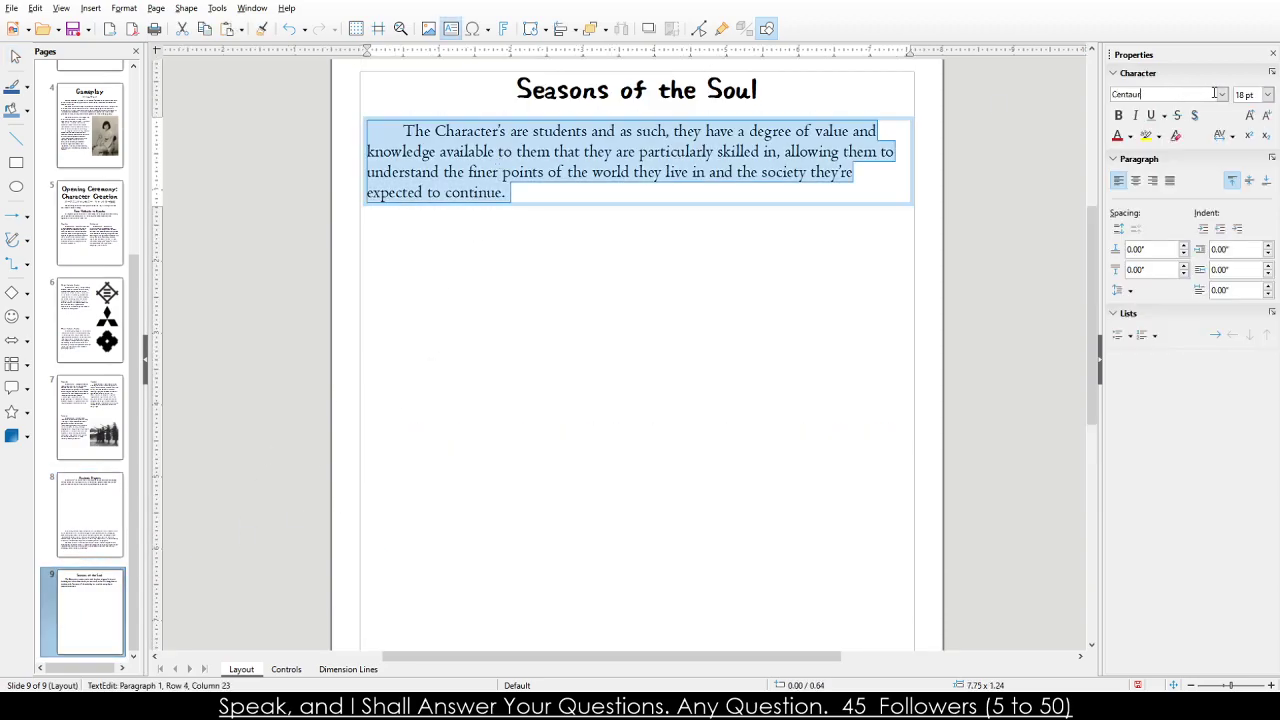
left_click(1244, 94)
type("16")
key("Return")
left_click(906, 200)
left_click(620, 172)
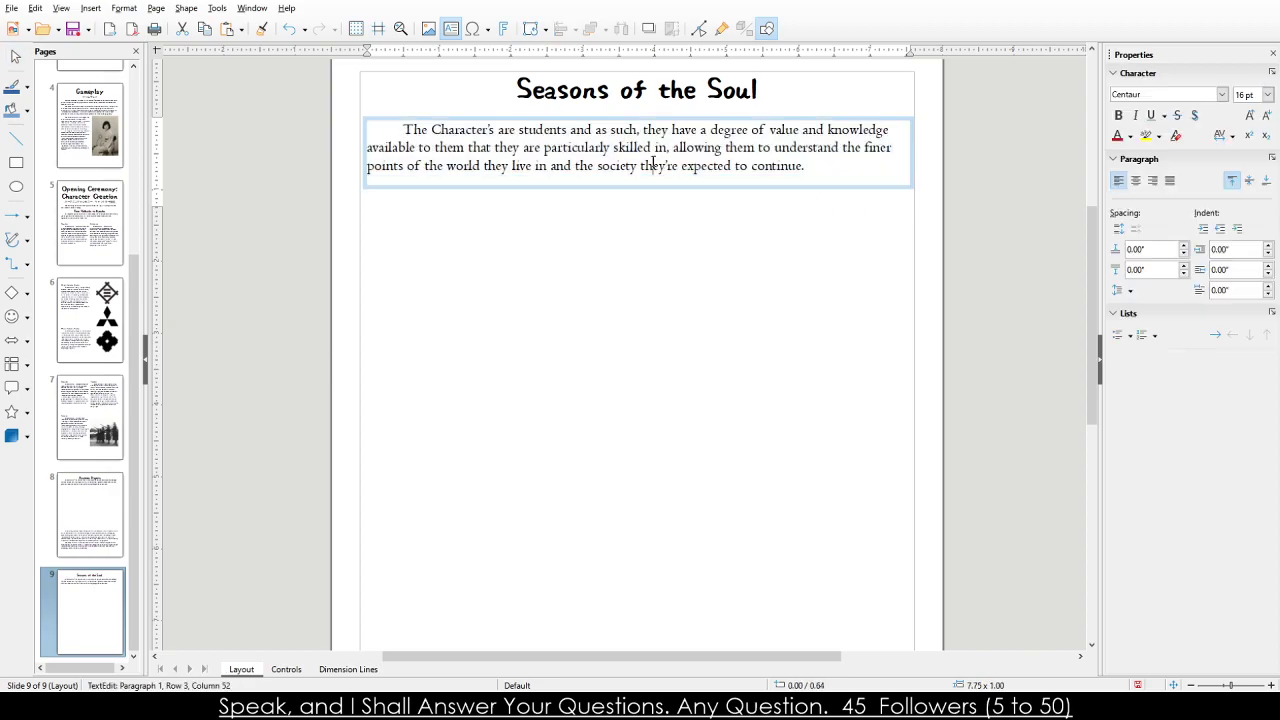
Shorten the paragraph frame under the Seasons of the Soul title to about 0.85" high to fit its text.
left_click(631, 182)
left_click_drag(638, 187, 634, 178)
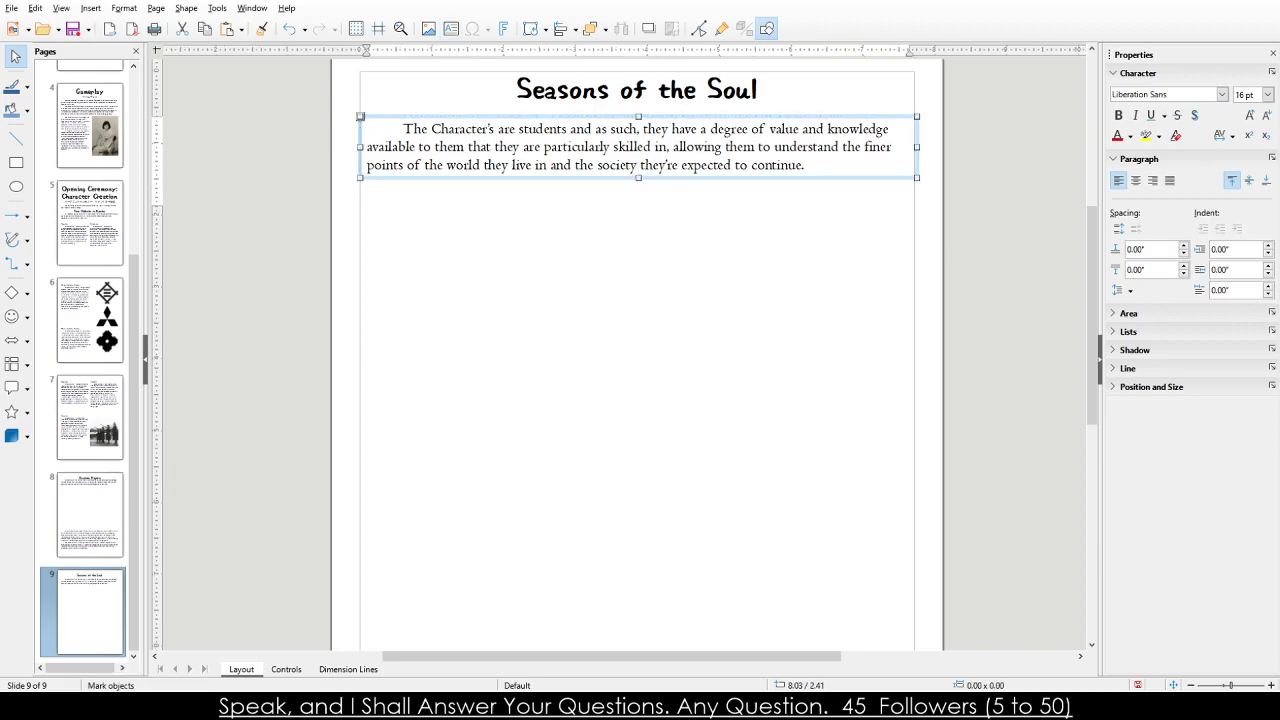
key("Escape")
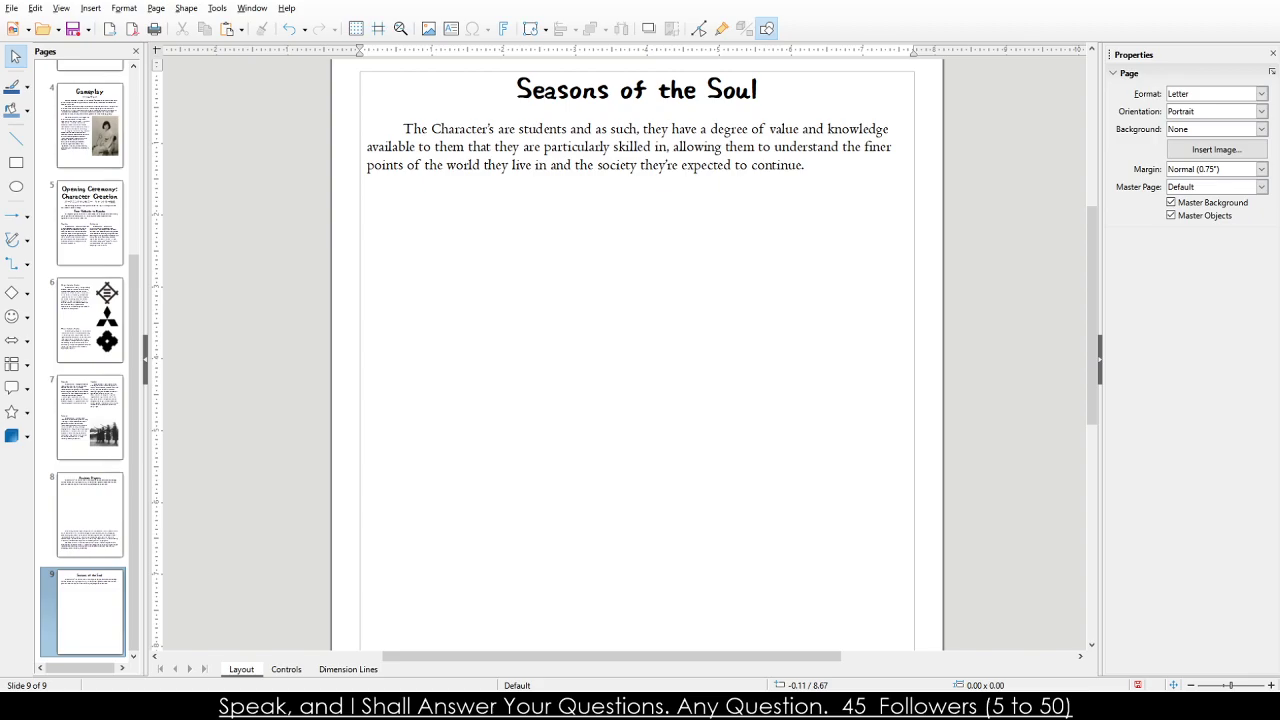
Replace the placeholder paragraph on page 9 with the copied text beginning "A person changes with the seasons".
double_click(515, 147)
key("ctrl+a")
key("ctrl+v")
Indent the first pasted paragraph on page 9 with a tab and remove the empty line at the end.
left_click(366, 130)
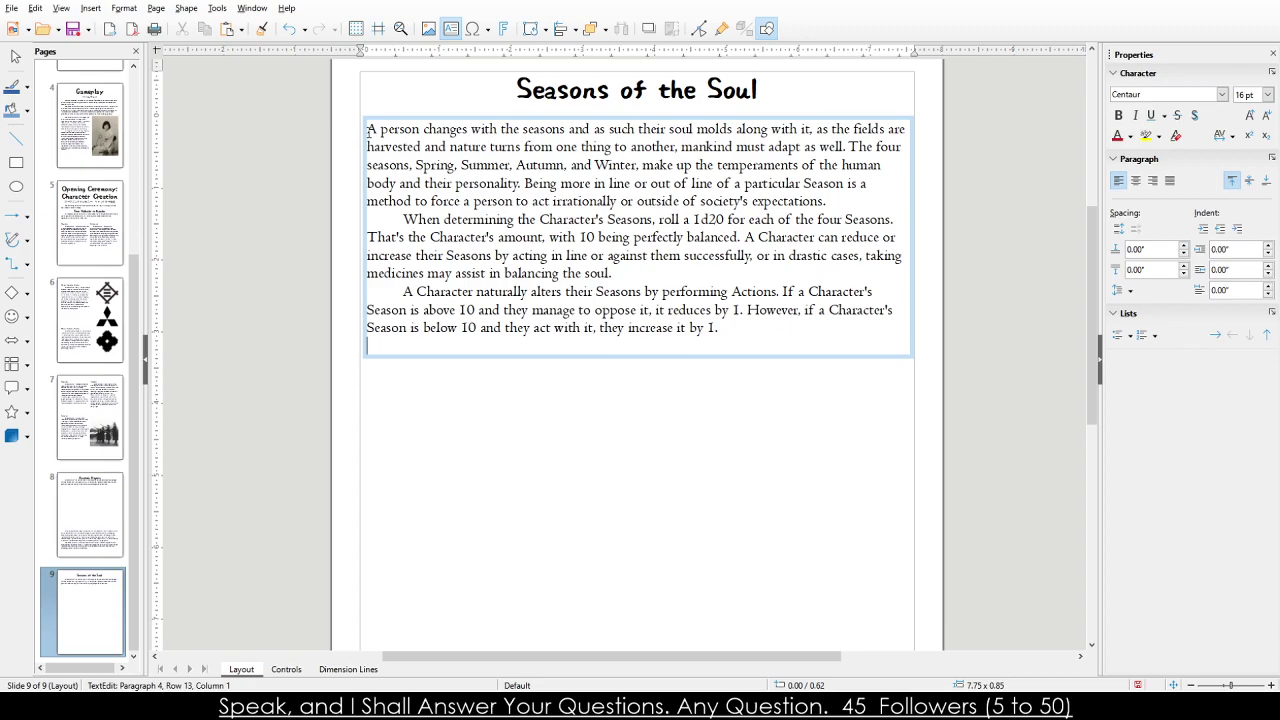
key("Tab")
left_click(385, 348)
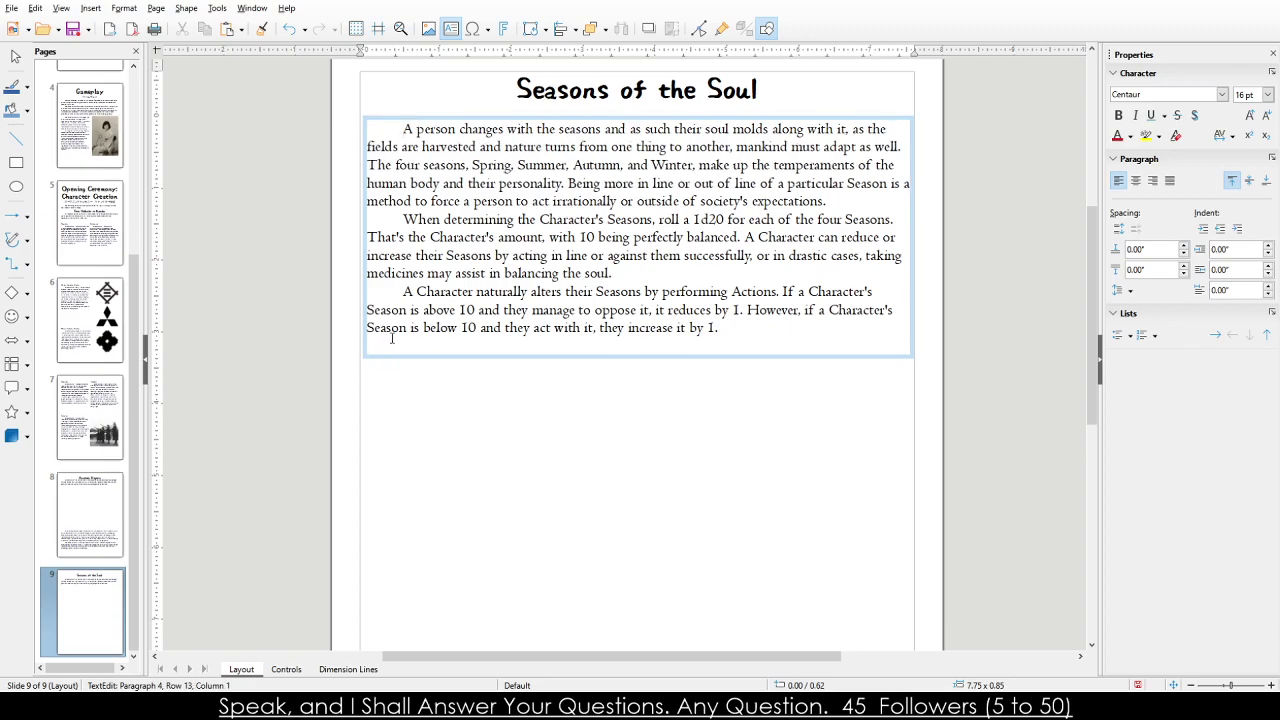
key("BackSpace")
left_click(944, 216)
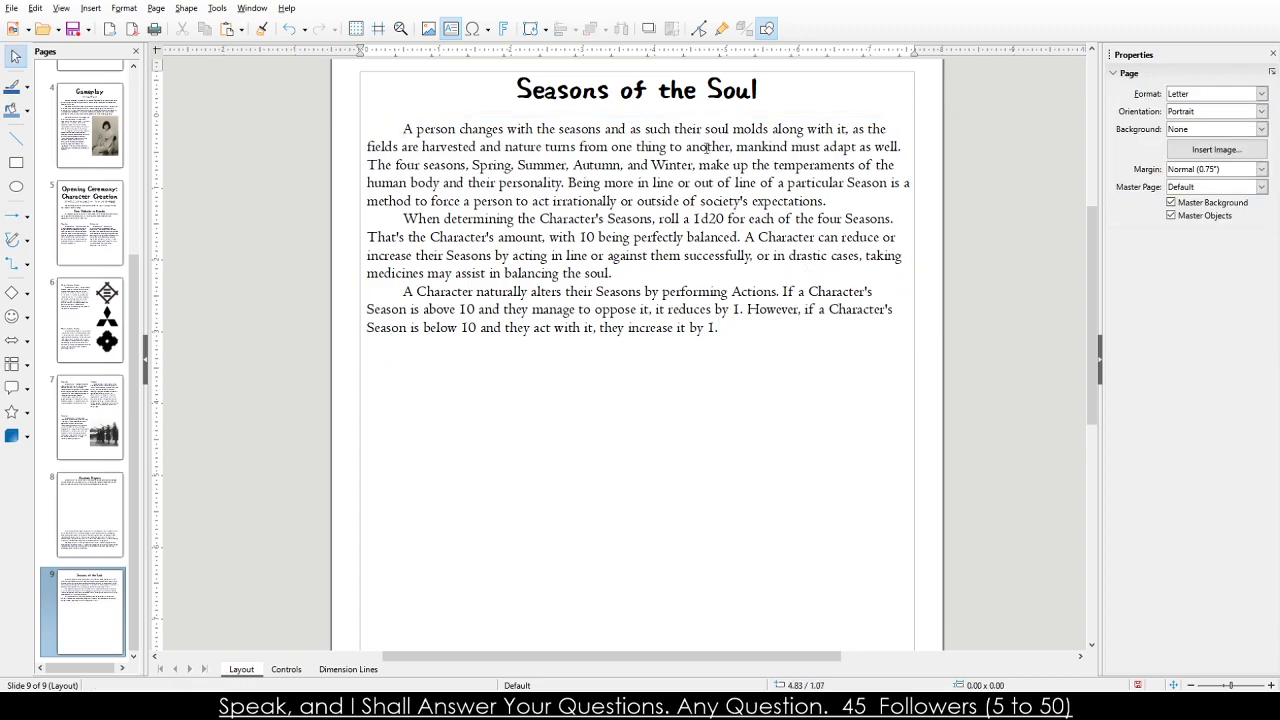
Move the Seasons text frame up about 0.12" so it sits closer beneath its title.
left_click(699, 147)
left_click(648, 119)
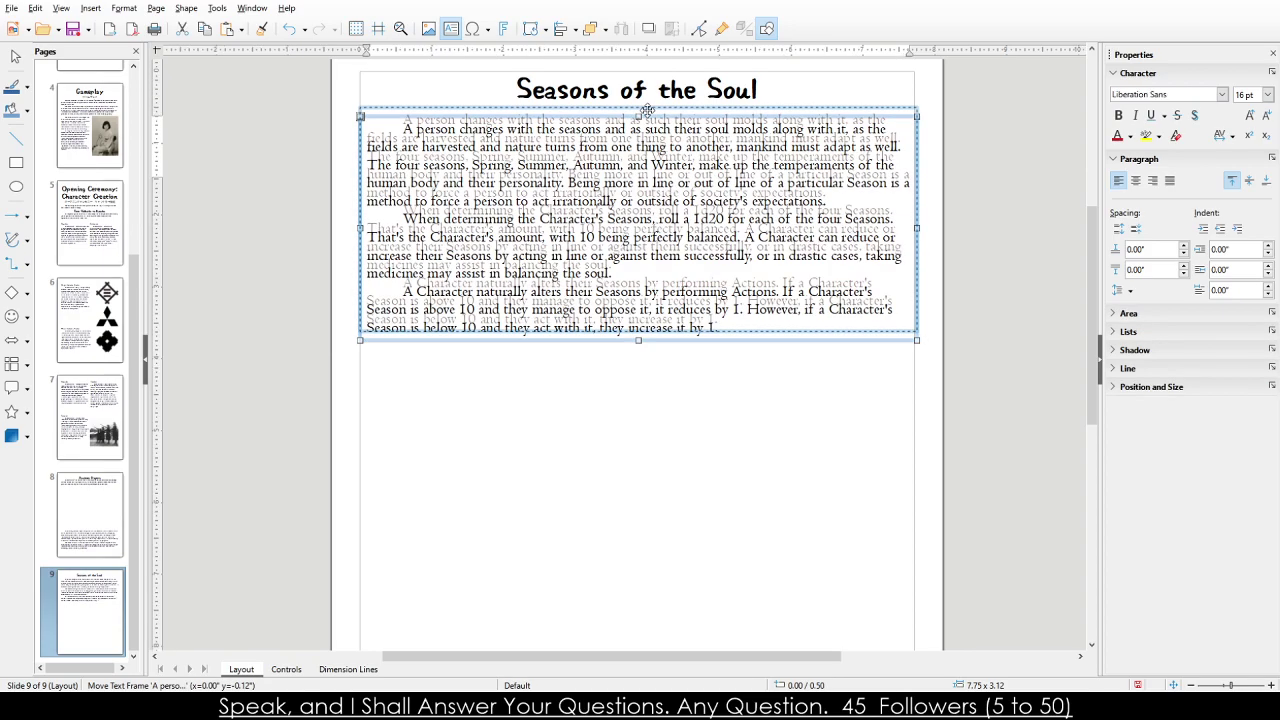
left_click_drag(648, 119, 648, 110)
key("Escape")
scroll(517, 243, "down", 3)
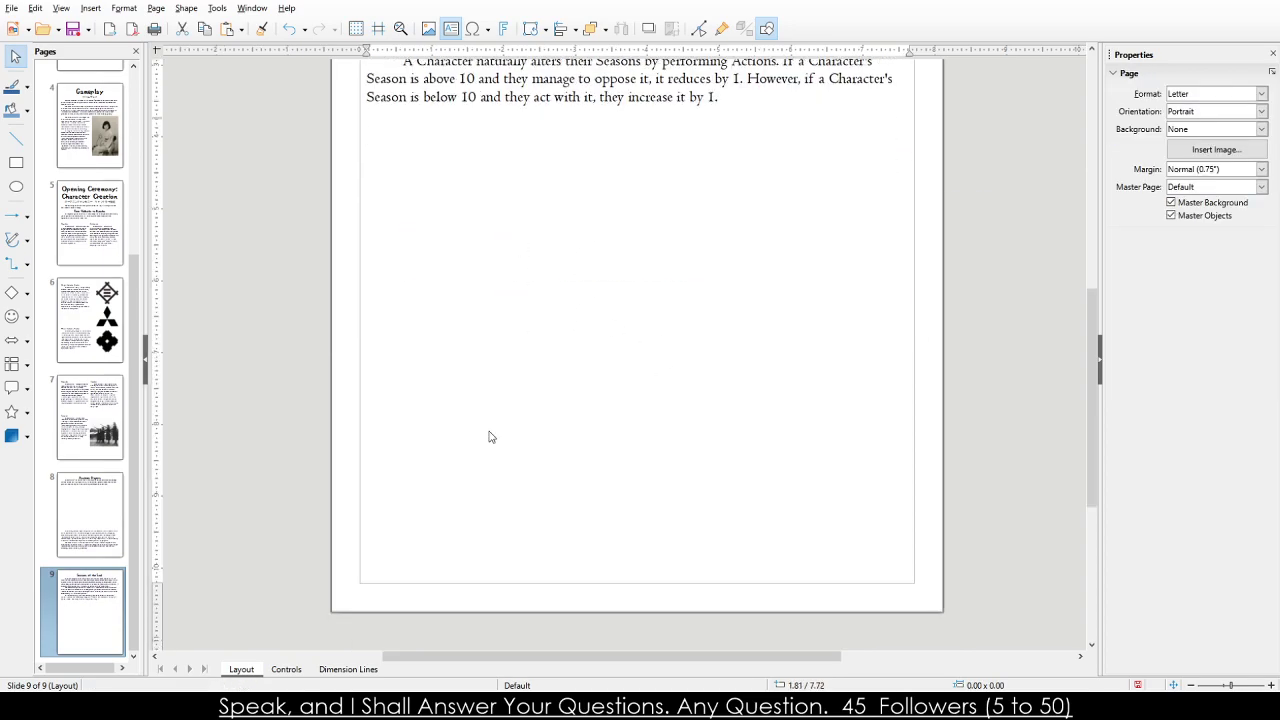
key("Escape")
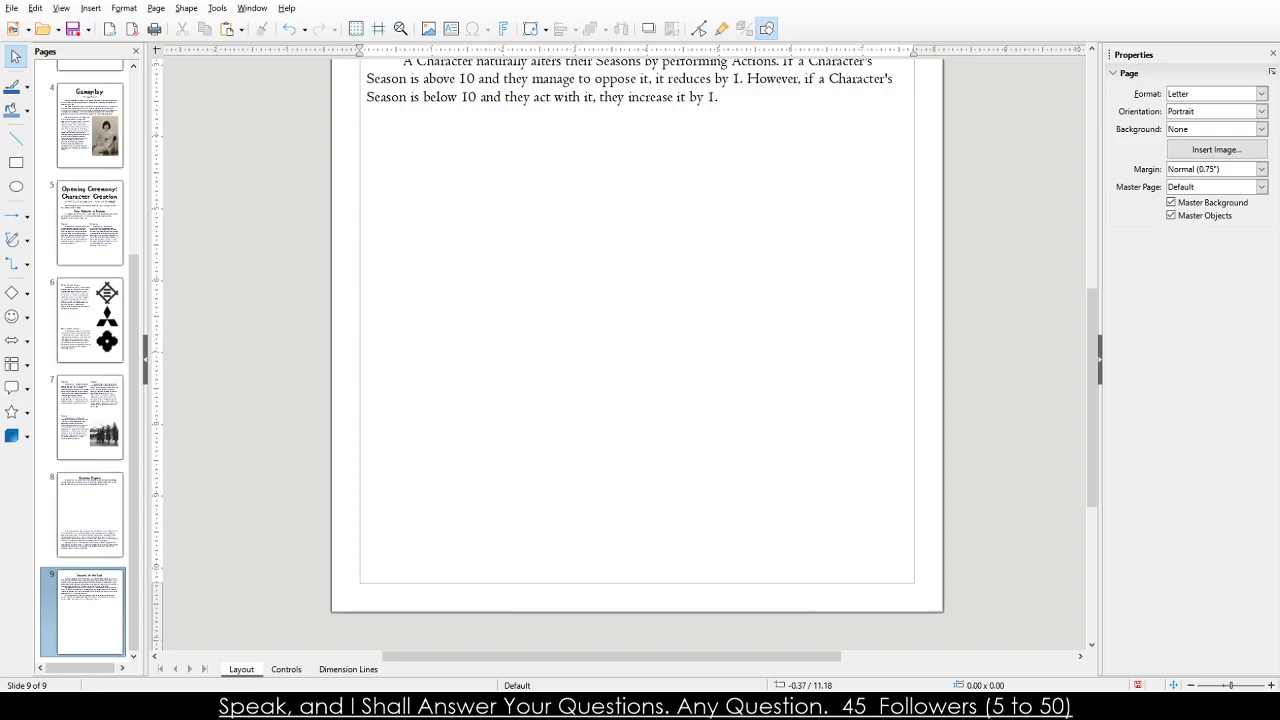
Place a copy of the Seasons text frame below the original on page 9 and narrow it to a column about 3.87" wide.
left_click(581, 80)
left_click(857, 106)
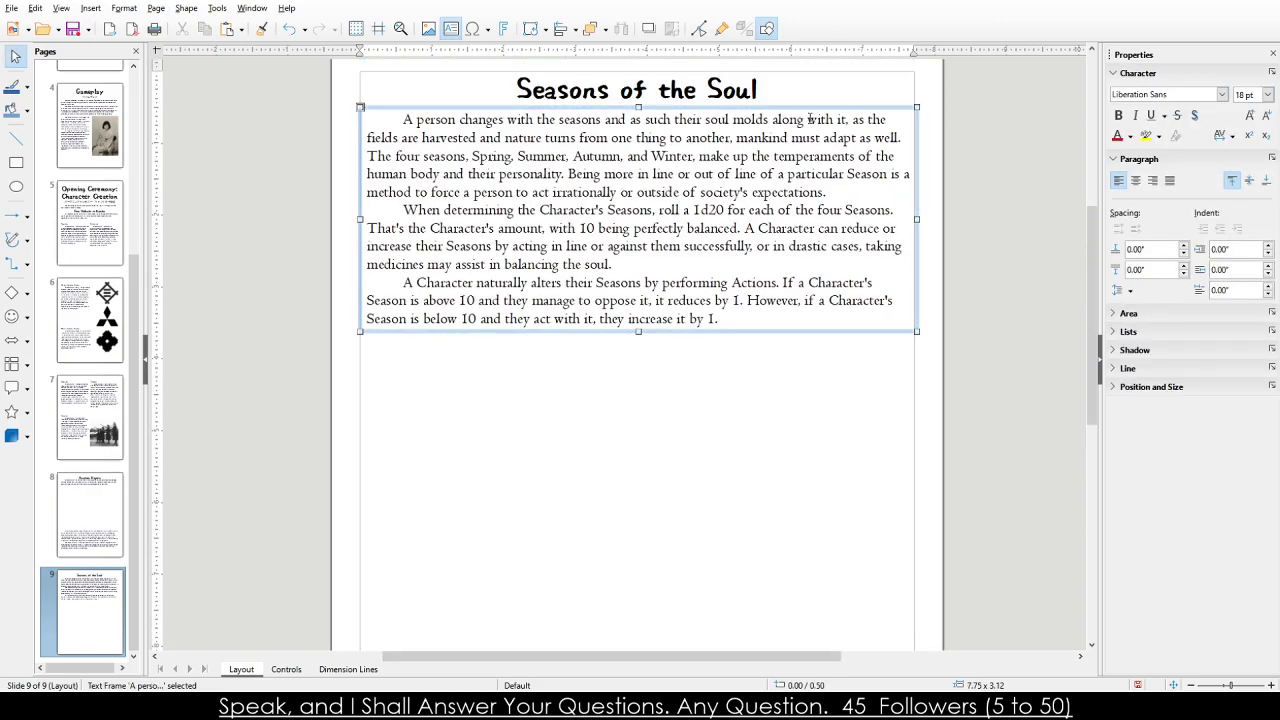
left_click_drag(793, 143, 795, 397)
left_click_drag(915, 474, 643, 457)
scroll(643, 457, "down", 5)
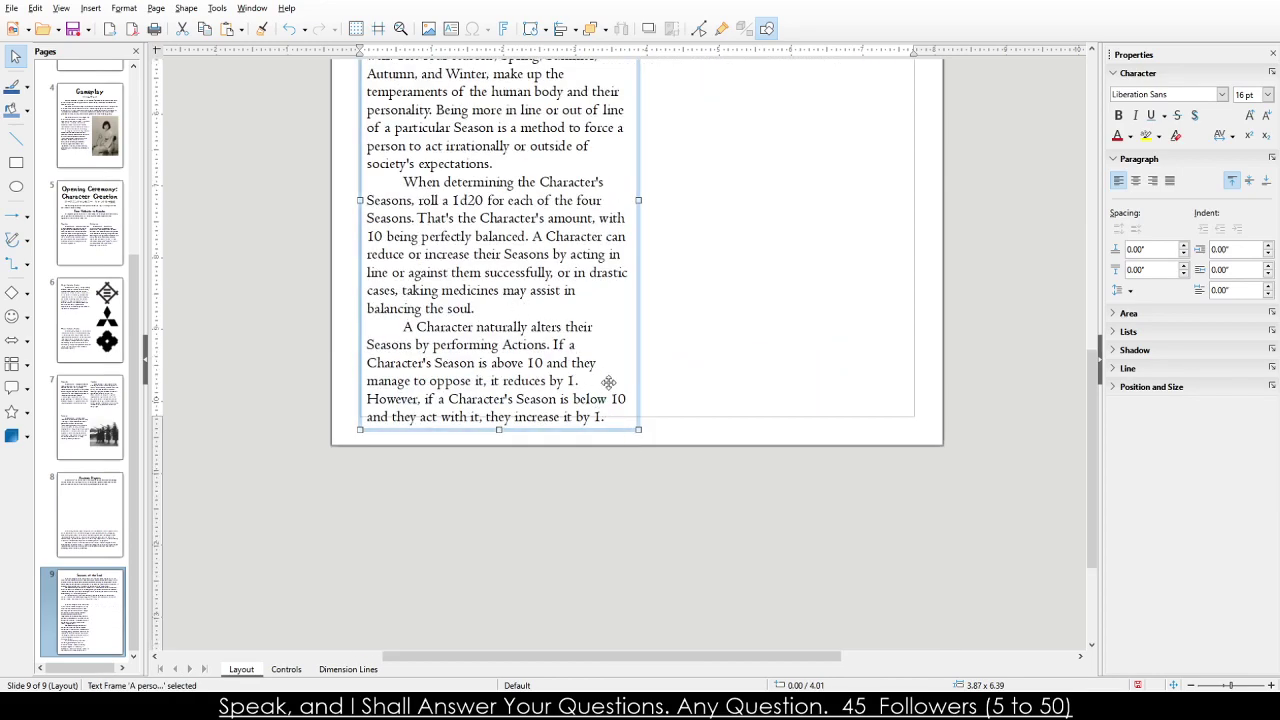
Replace the column frame's text on page 9 with a "Summer" heading and the paragraph beginning "The natural charisma and outgoing nature".
left_click(605, 416)
left_click_drag(605, 416, 419, 134)
key("BackSpace")
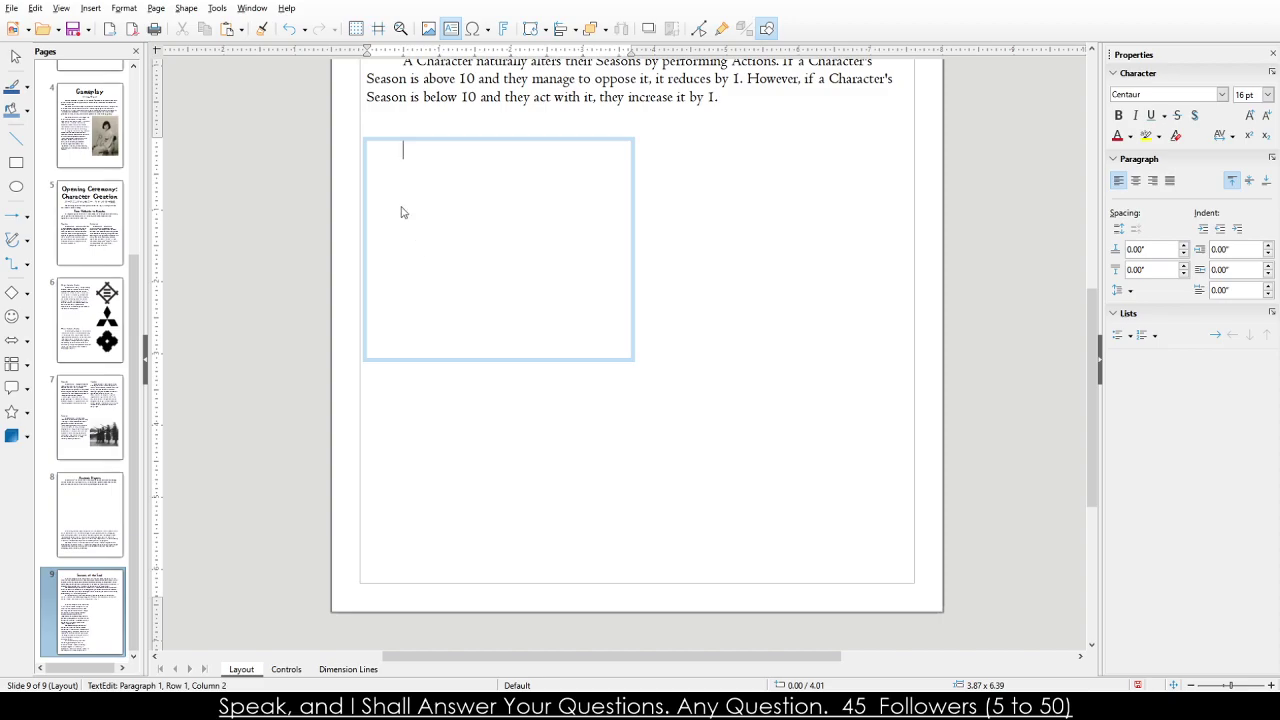
type("Summer The natural charisma and outgoing nature of the Character. A Character high in Summer is sanguine and jovial, quick to judge and get into a fight. A Character low in Summer is dour and quiet, slow to react to problems and situations.")
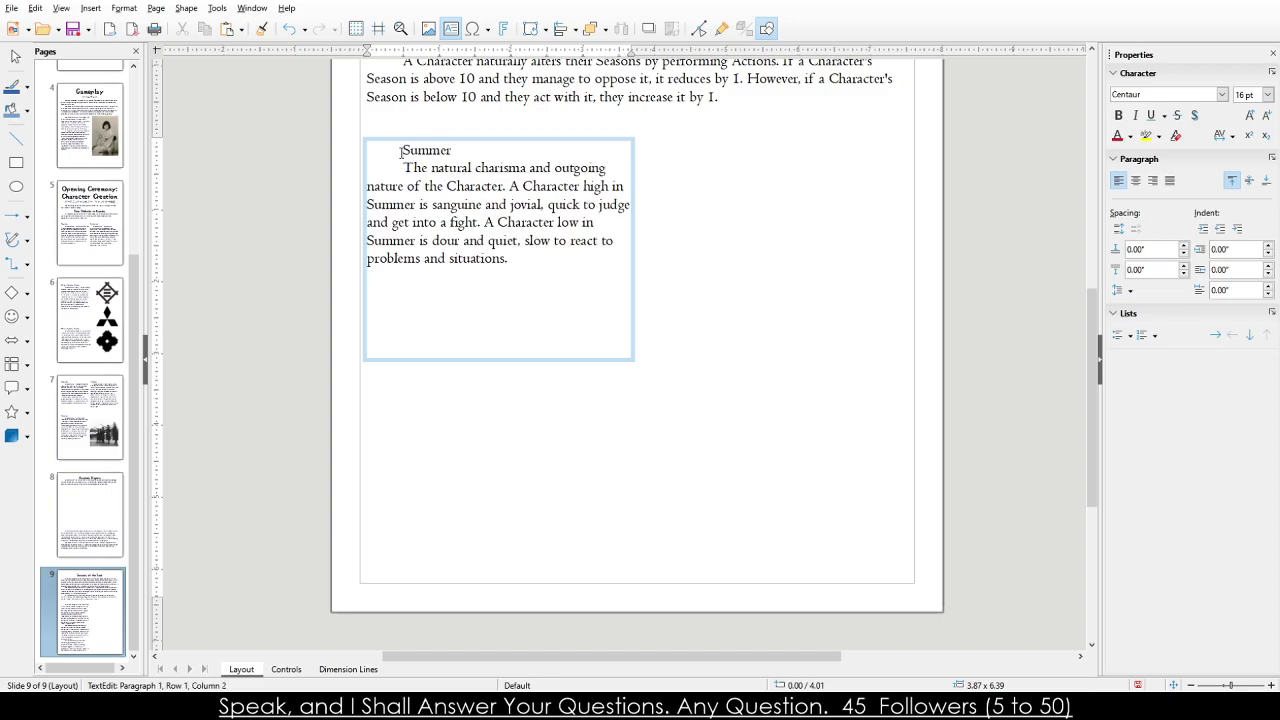
Remove the Summer heading's indent and the trailing empty line, and shorten the frame to about 1.86" high.
key("BackSpace")
key("Escape")
left_click_drag(498, 360, 492, 282)
left_click(469, 277)
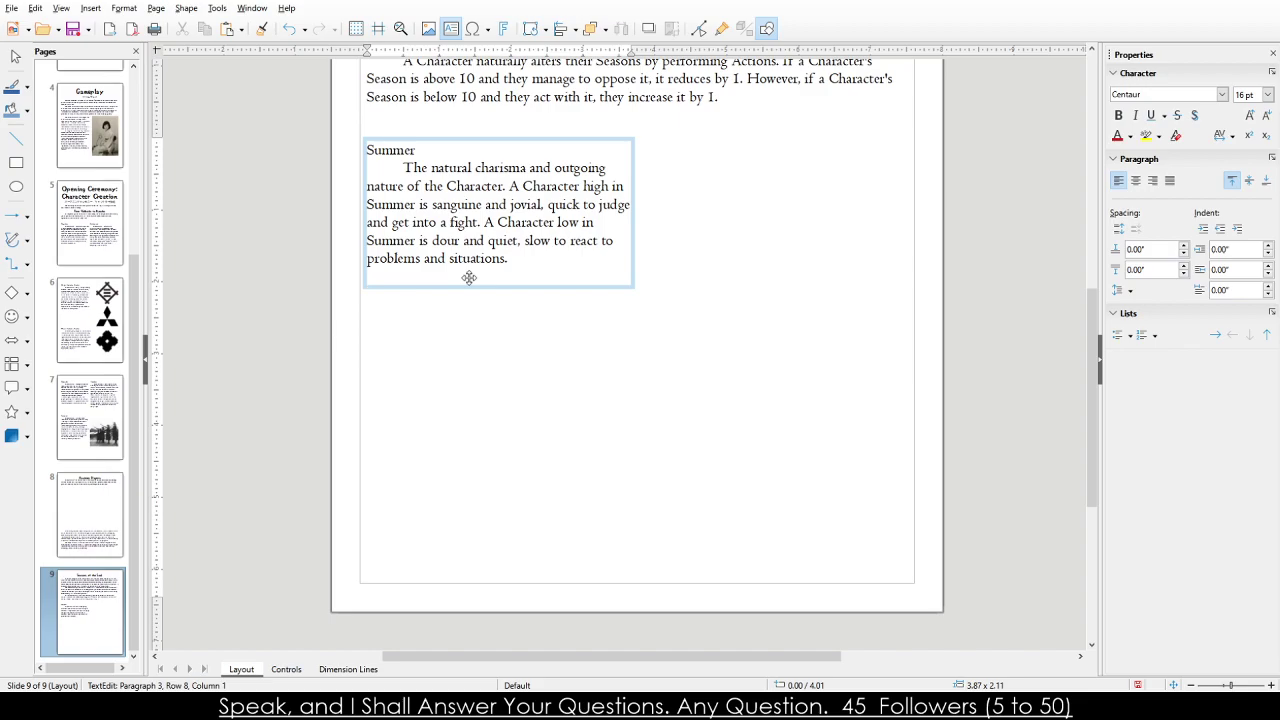
key("BackSpace")
key("Escape")
Move the Summer text frame up about 0.37" so it sits directly beneath the Seasons introduction.
triple_click(482, 193)
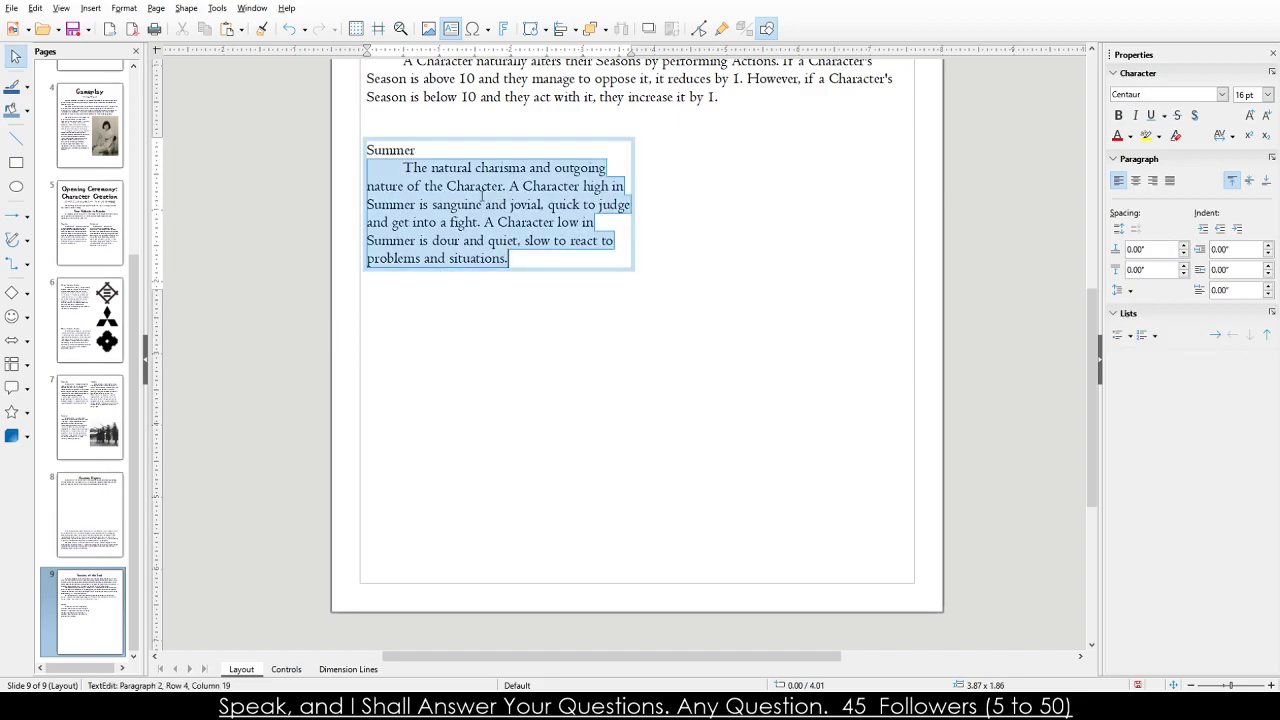
left_click(429, 281)
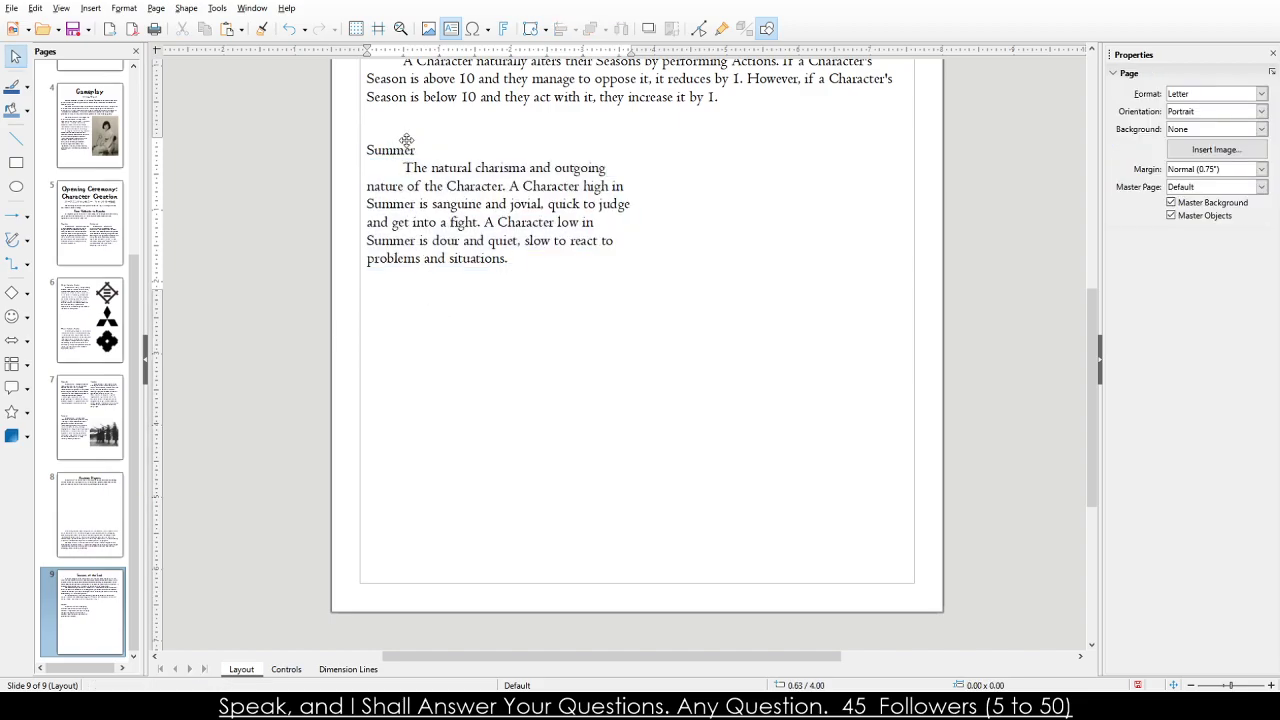
left_click(406, 140)
left_click_drag(406, 140, 406, 114)
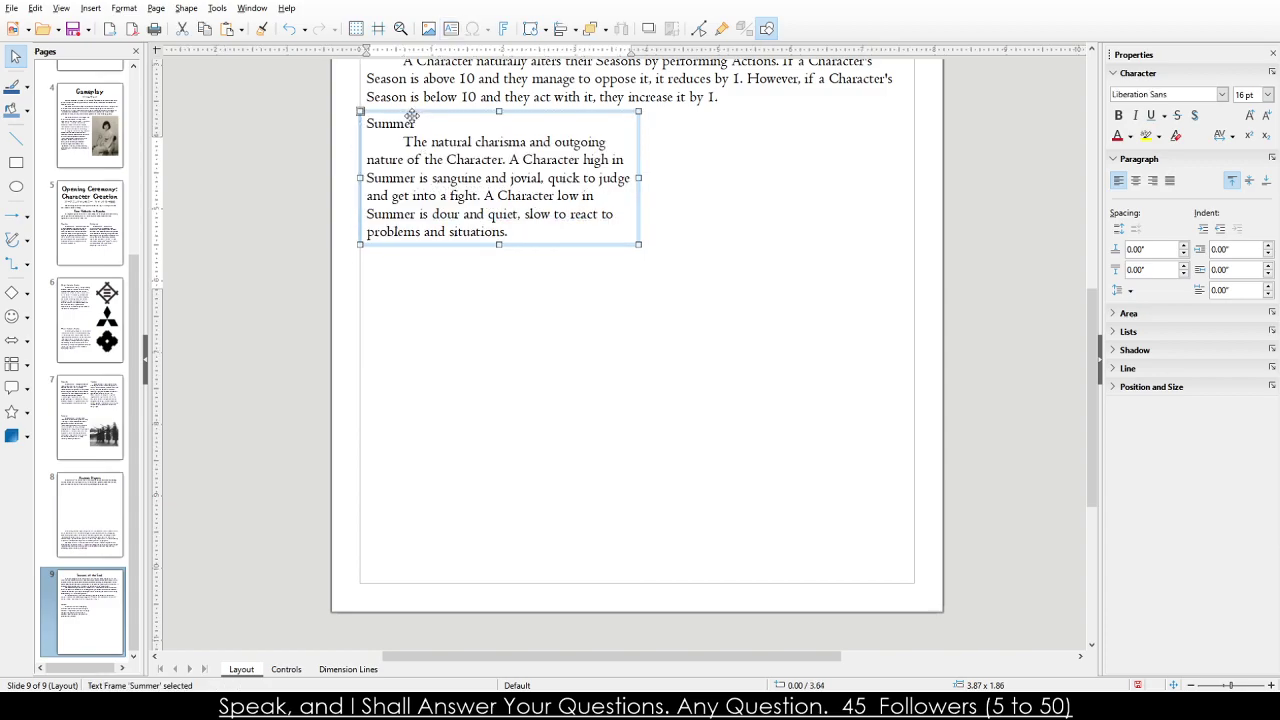
left_click(425, 304)
Check the heading style on page 7 and format the page 9 "Summer" heading in Otsutome_font Bold at 20 pt.
scroll(410, 305, "up", 5)
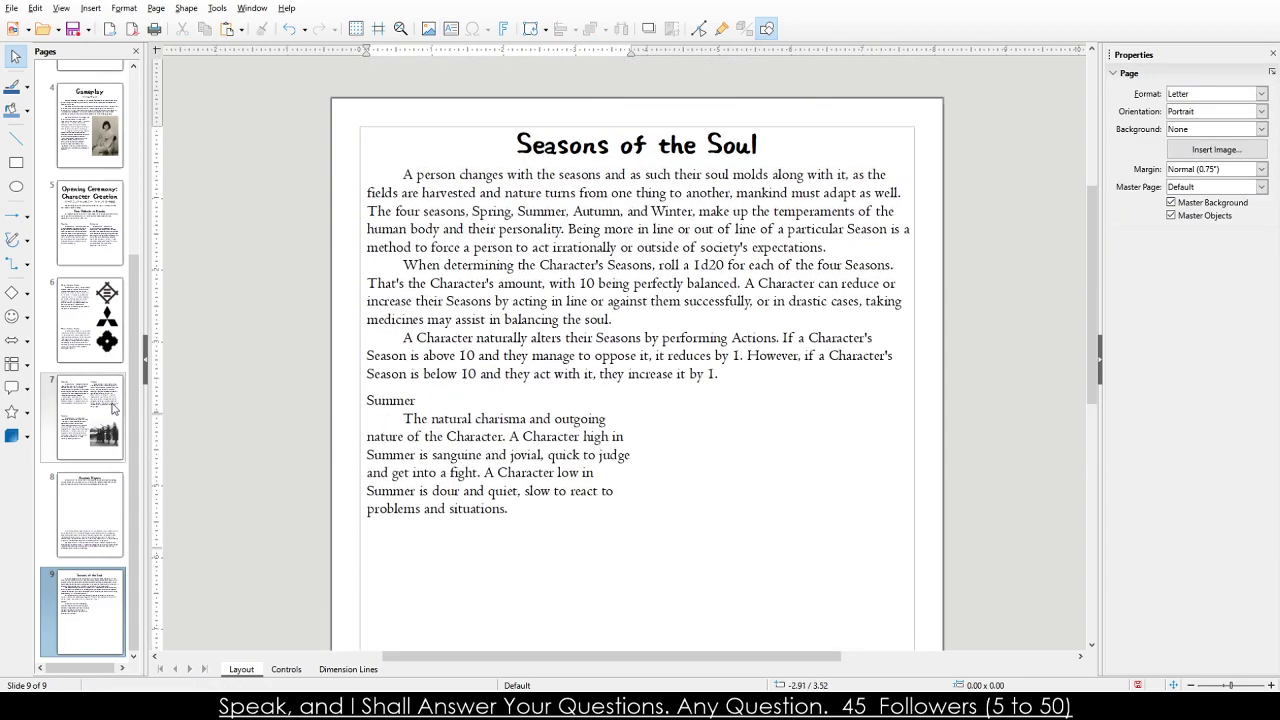
left_click(113, 408)
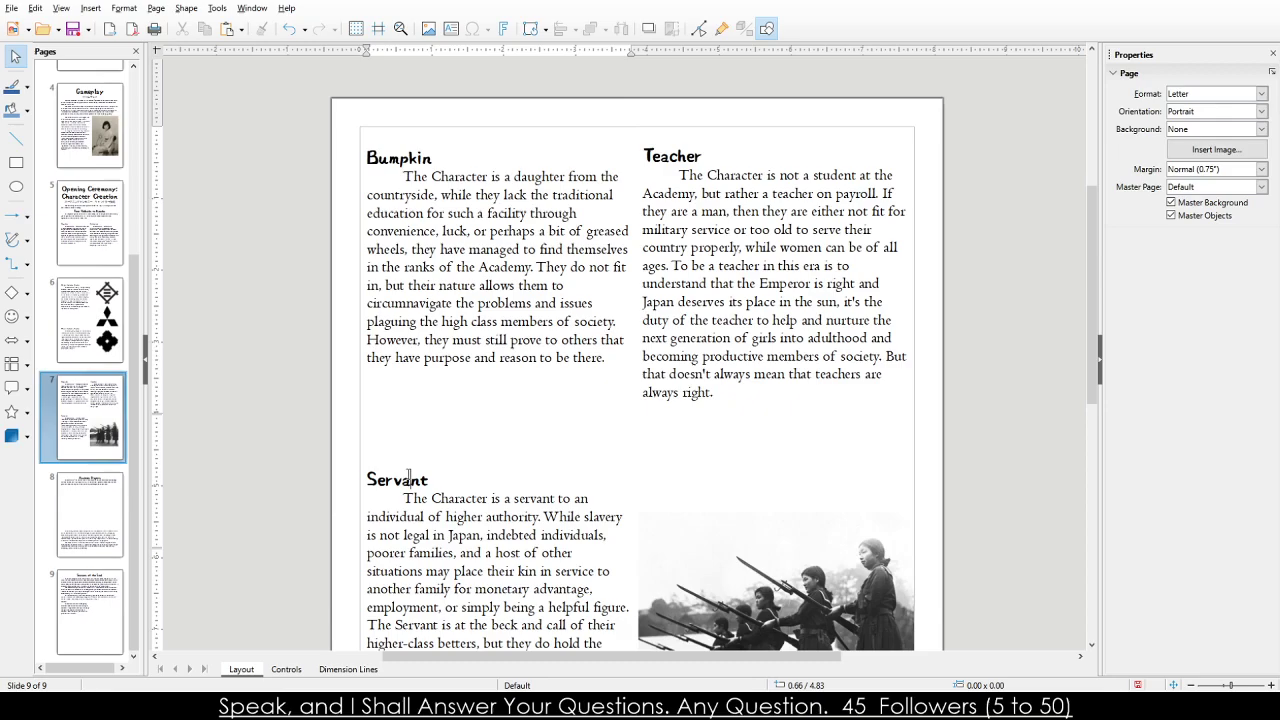
left_click(408, 477)
left_click(95, 605)
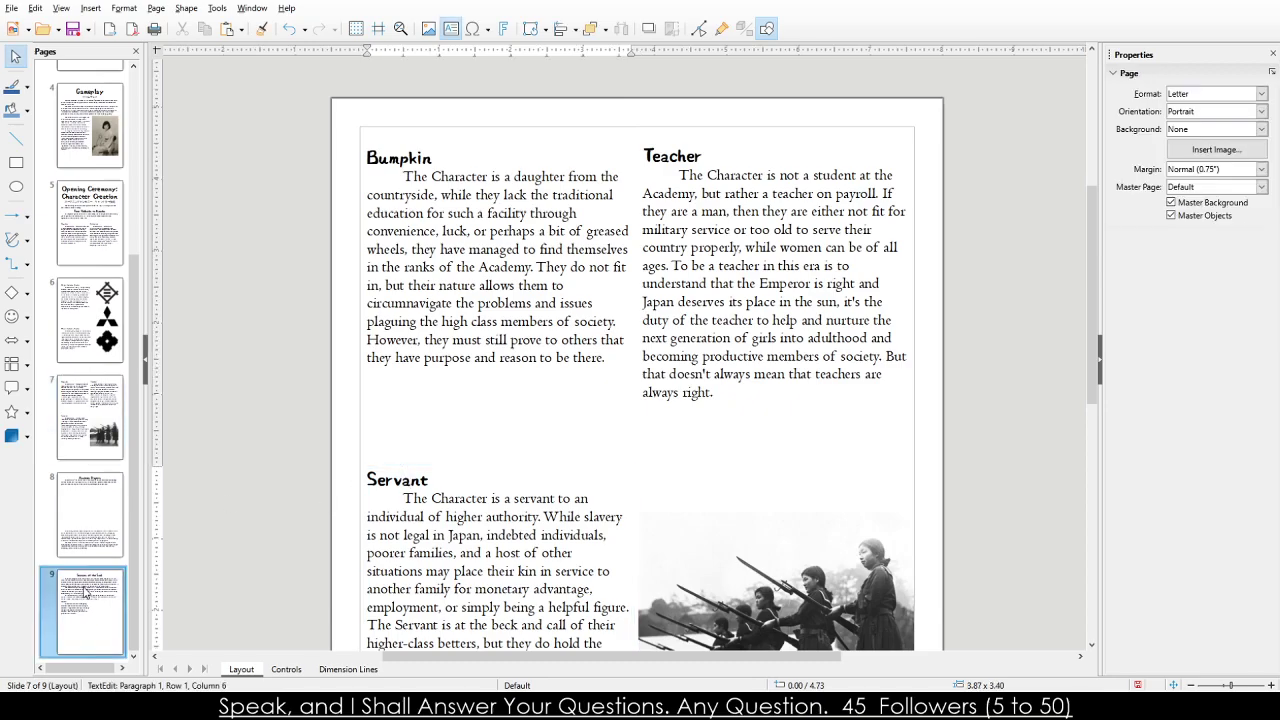
left_click(594, 145)
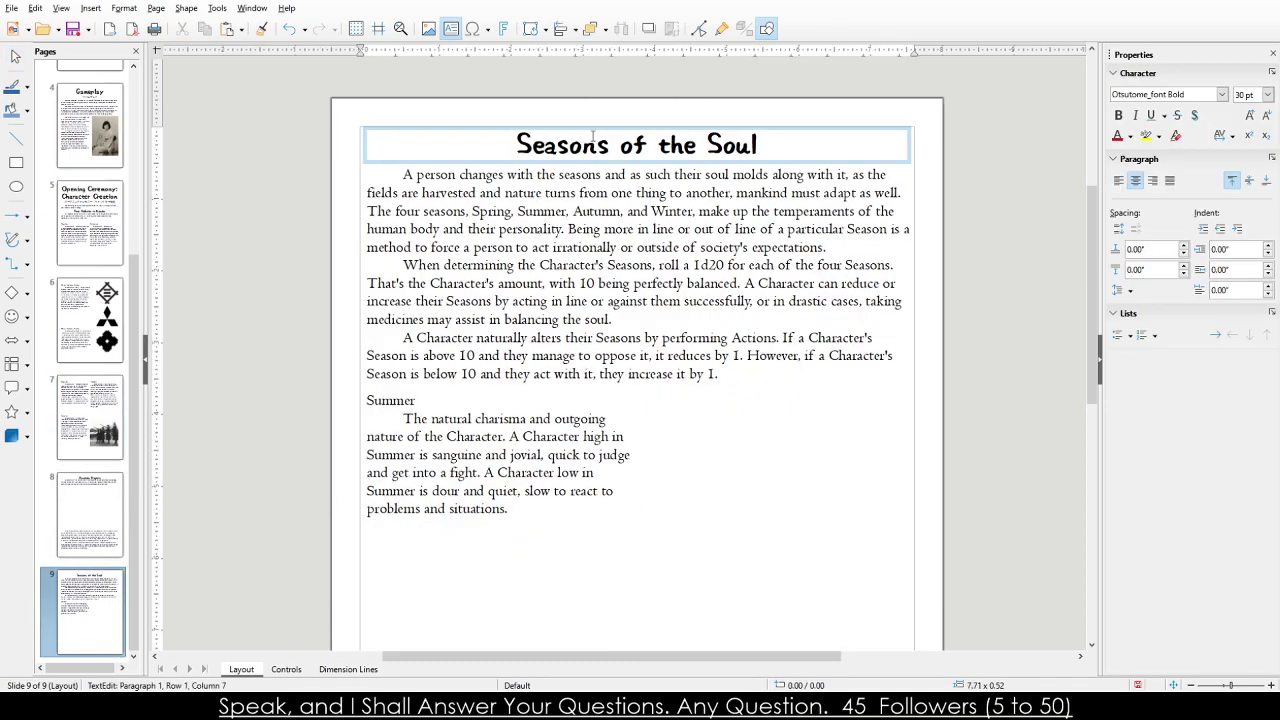
scroll(242, 356, "down", 2)
left_click(370, 289)
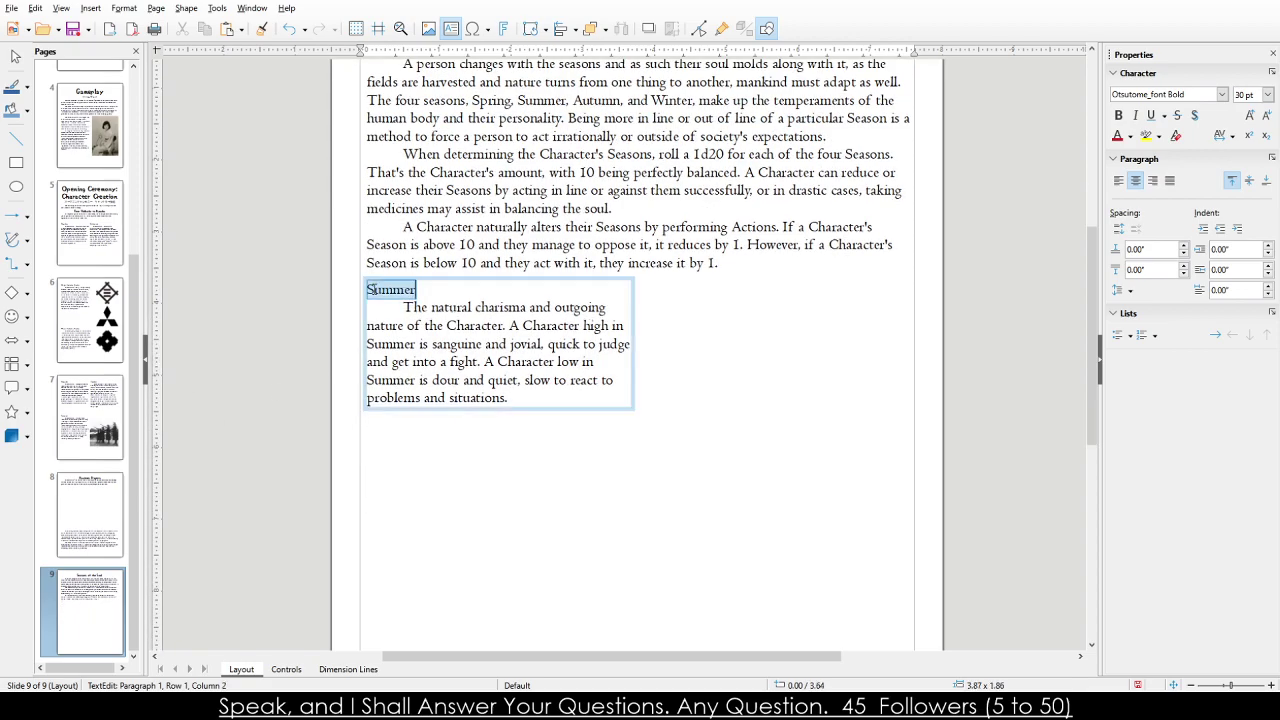
left_click(1215, 94)
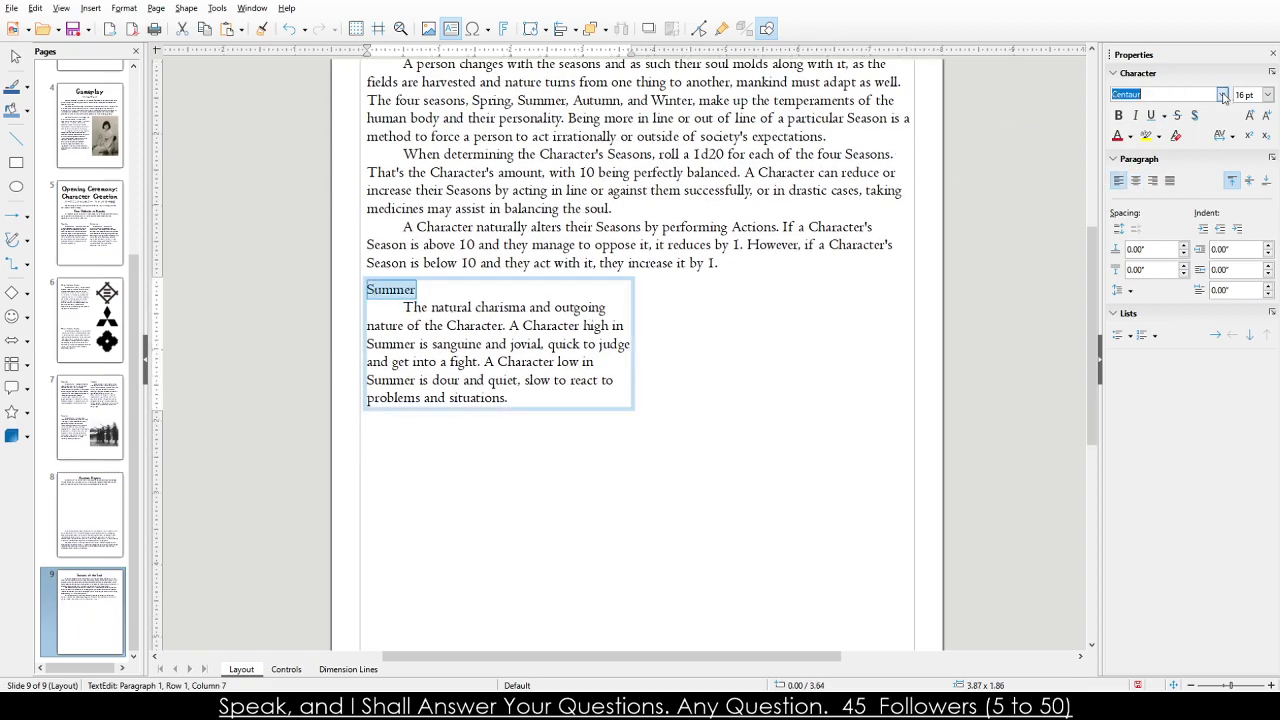
type("Otsutome_font Bold")
key("Return")
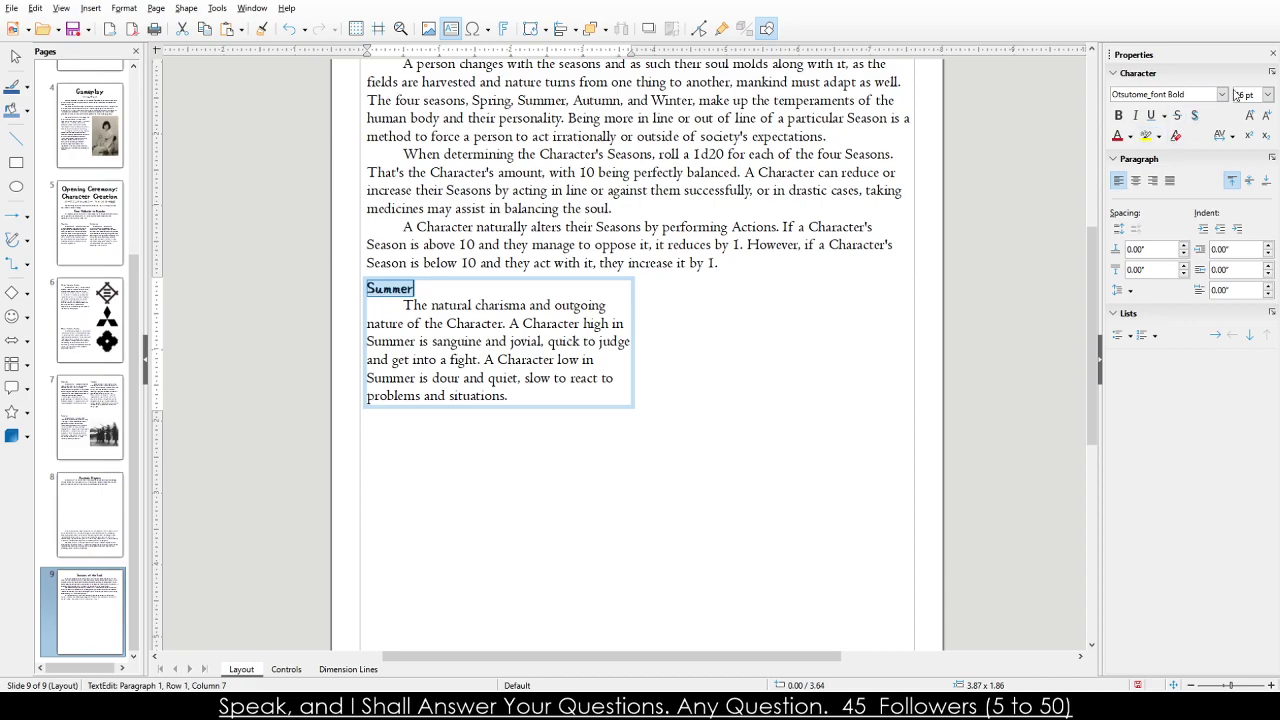
key("Return")
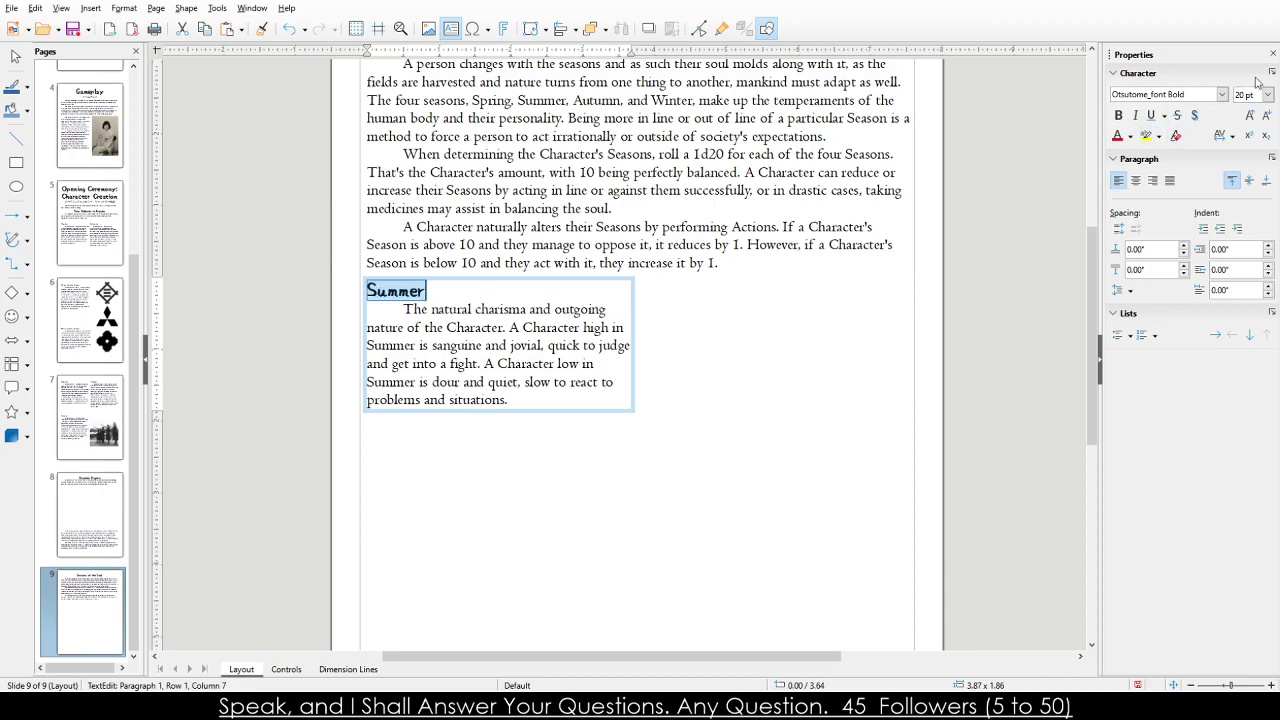
left_click(556, 443)
Place a copy of the Summer frame lower on page 9 at a vertical position of 6.99" and lower the original about 0.5".
left_click(518, 411)
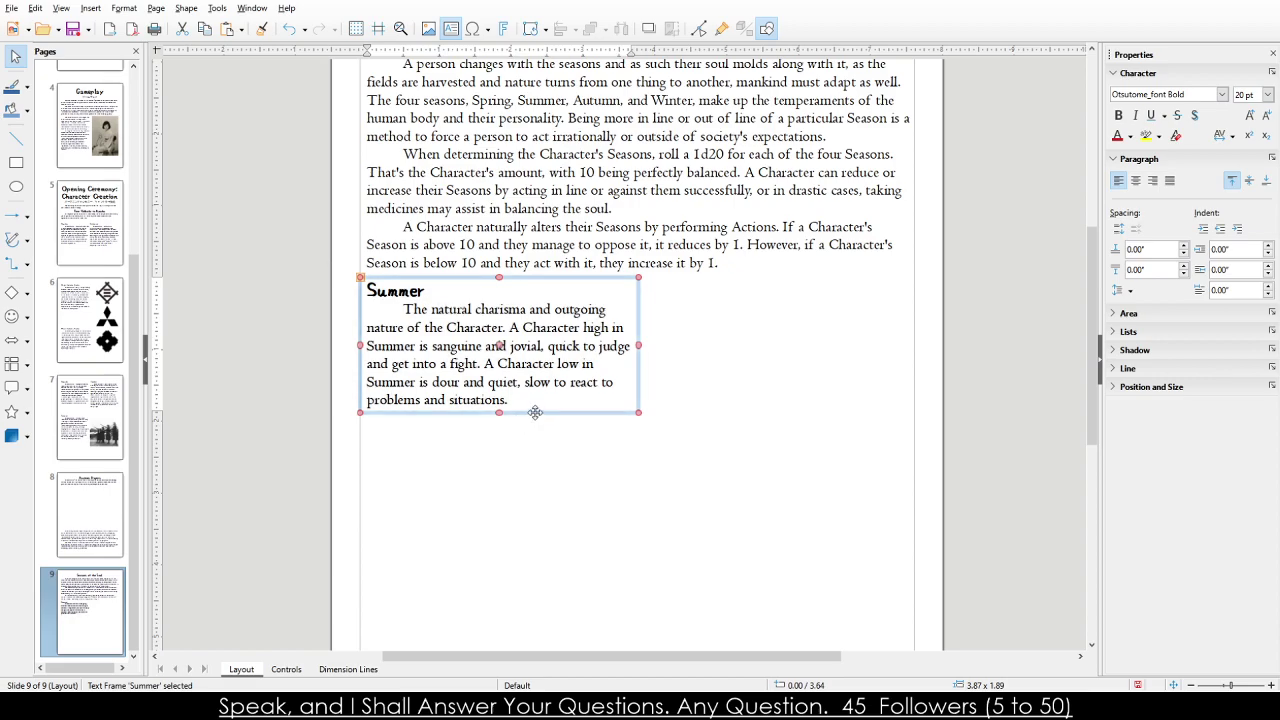
left_click_drag(520, 418, 538, 624)
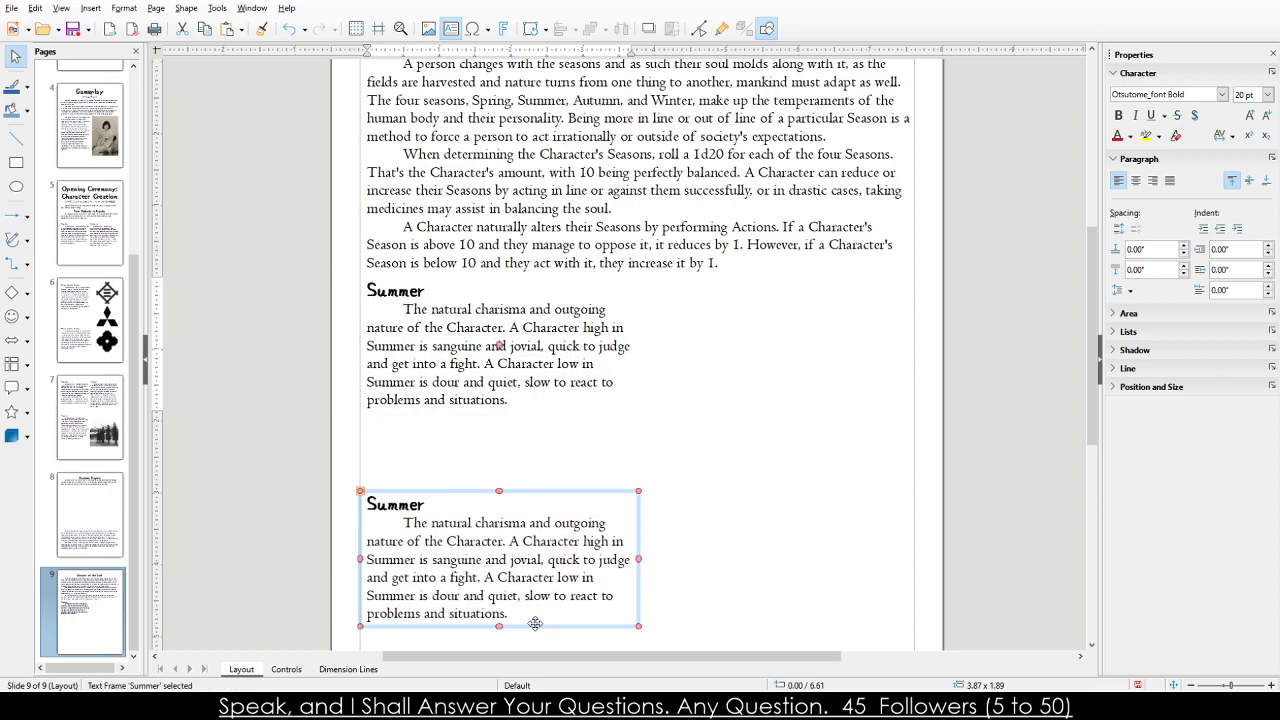
scroll(582, 439, "down", 3)
left_click_drag(563, 404, 563, 431)
scroll(760, 300, "up", 2)
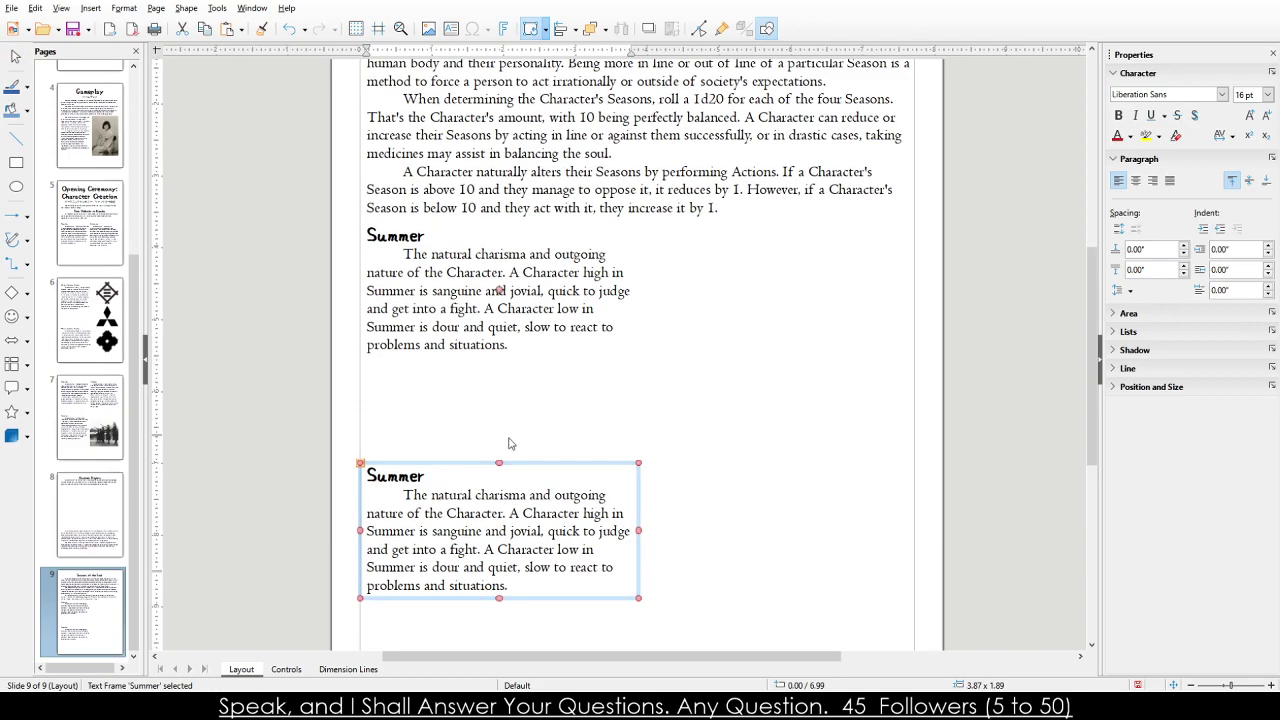
left_click(480, 318)
left_click_drag(536, 355, 536, 388)
Change the heading of the copied lower frame on page 9 to "Winter".
left_click(502, 532)
scroll(676, 295, "down", 2)
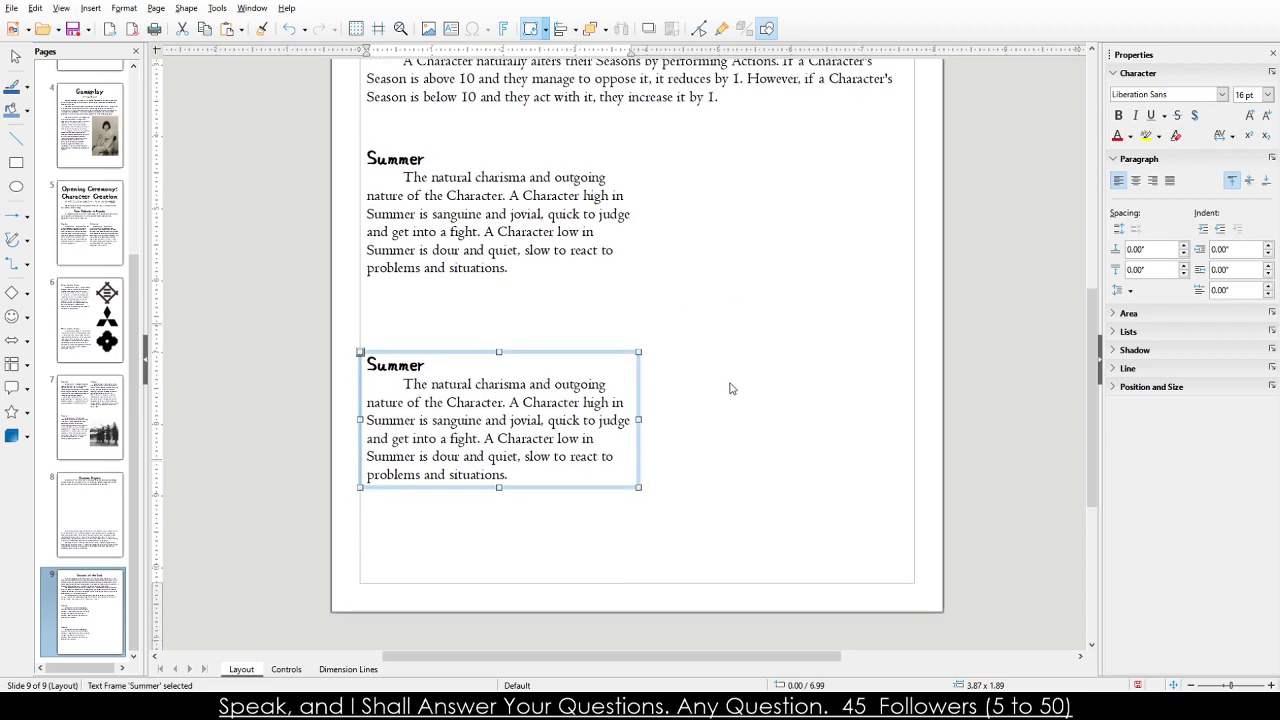
left_click(15, 56)
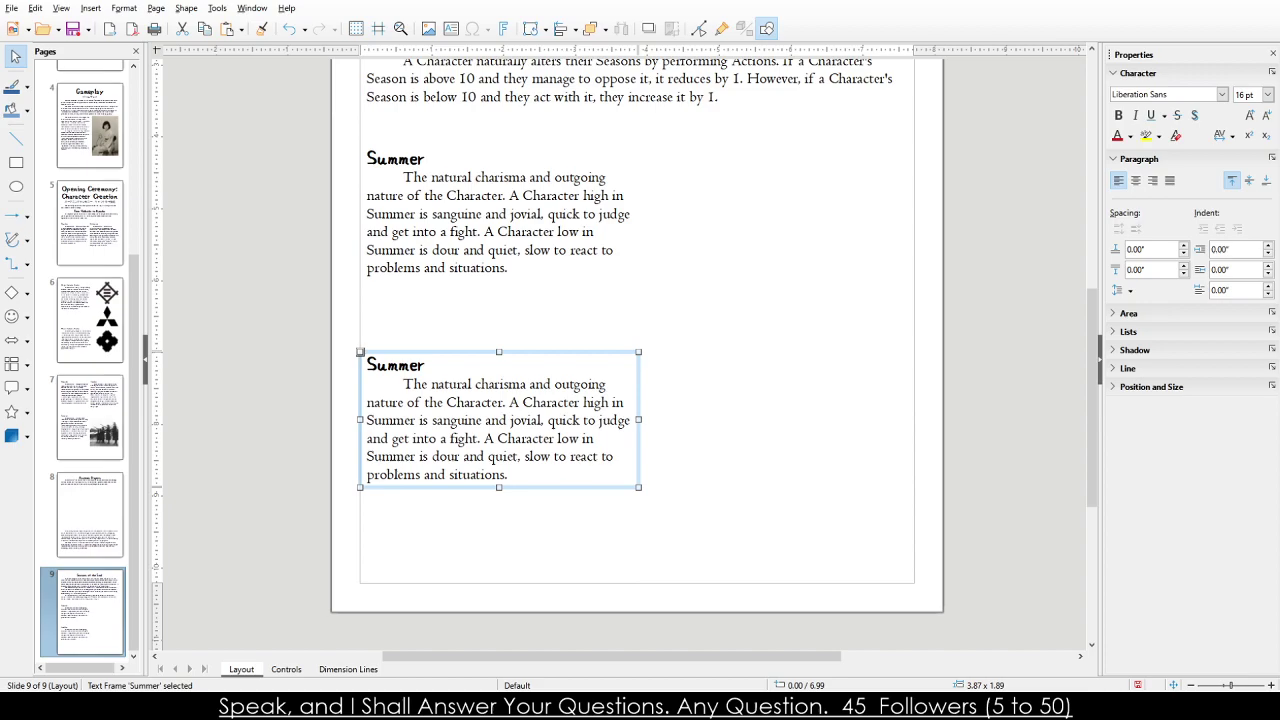
double_click(410, 365)
type("Winter")
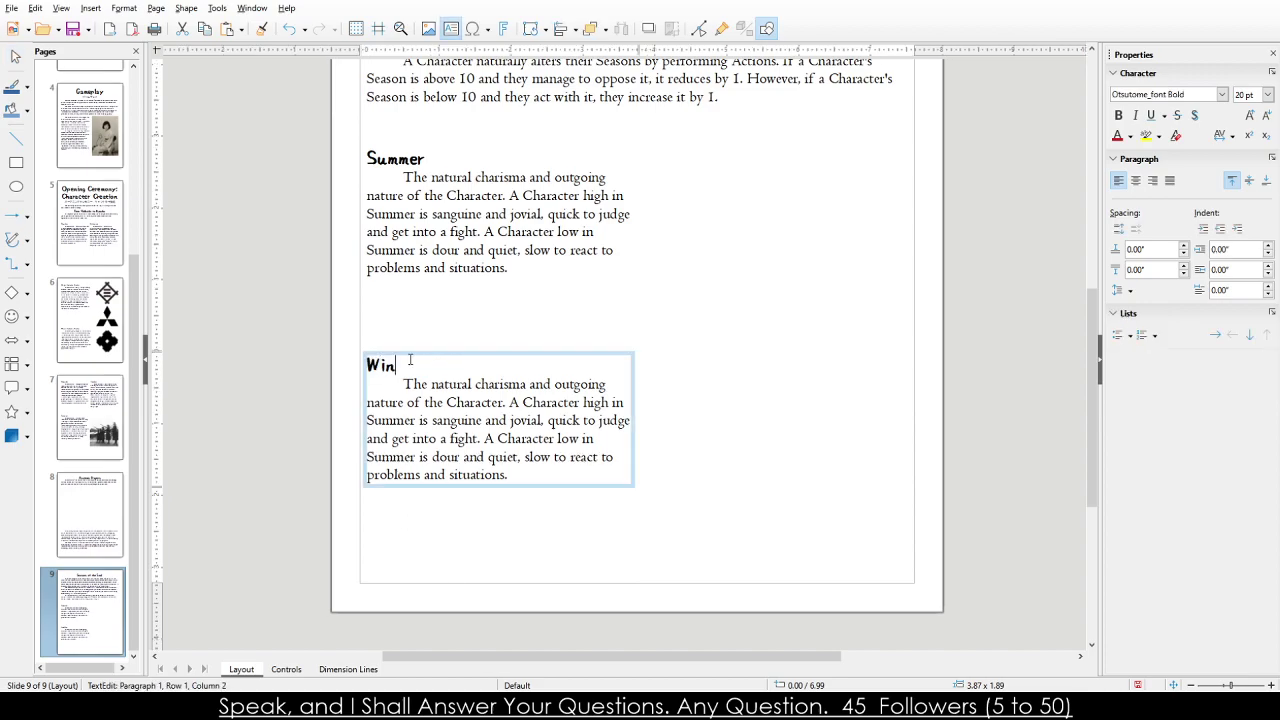
left_click(463, 520)
scroll(463, 520, "up", 4)
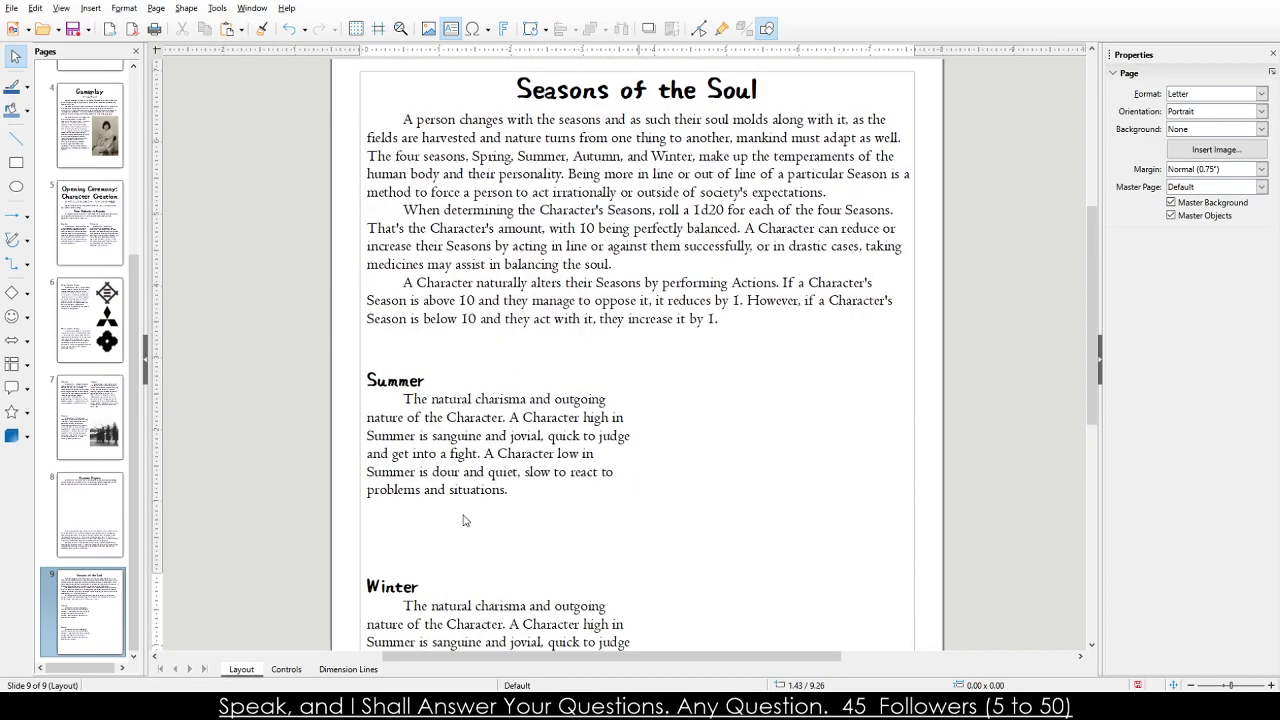
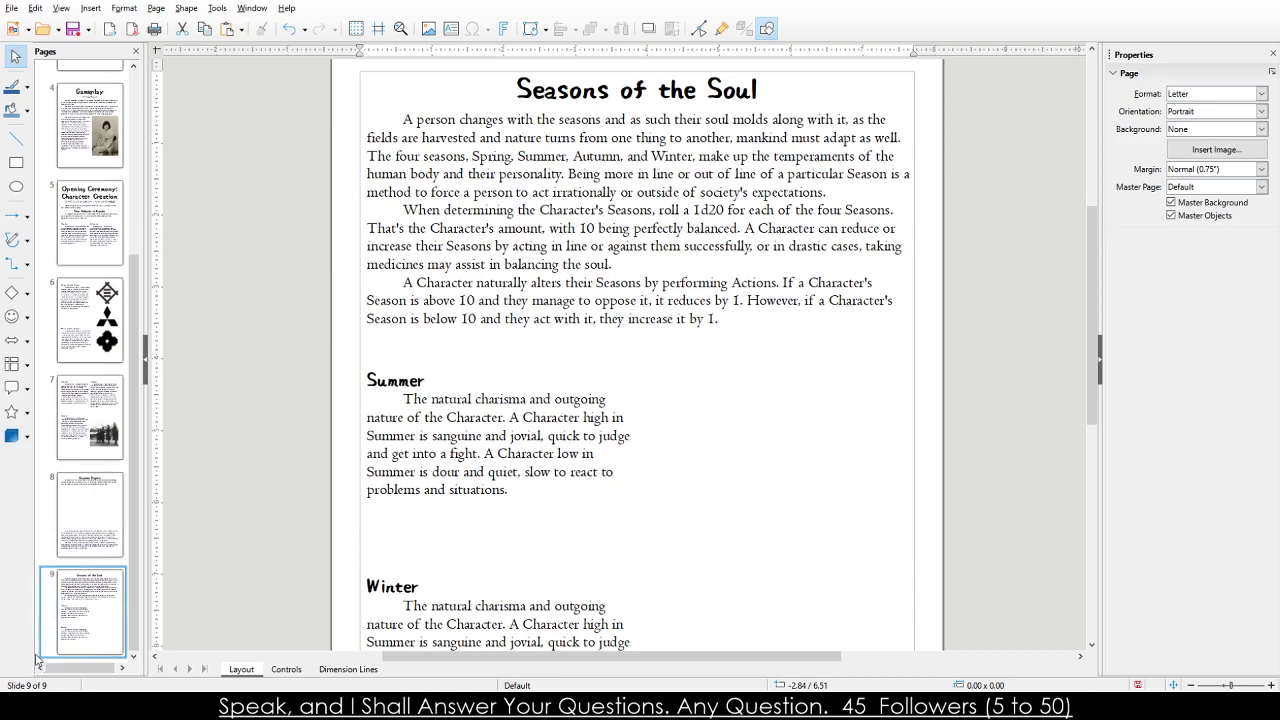
Paste a copy of page 9 as page 10 and delete its title and introduction text frames.
key("ctrl+v")
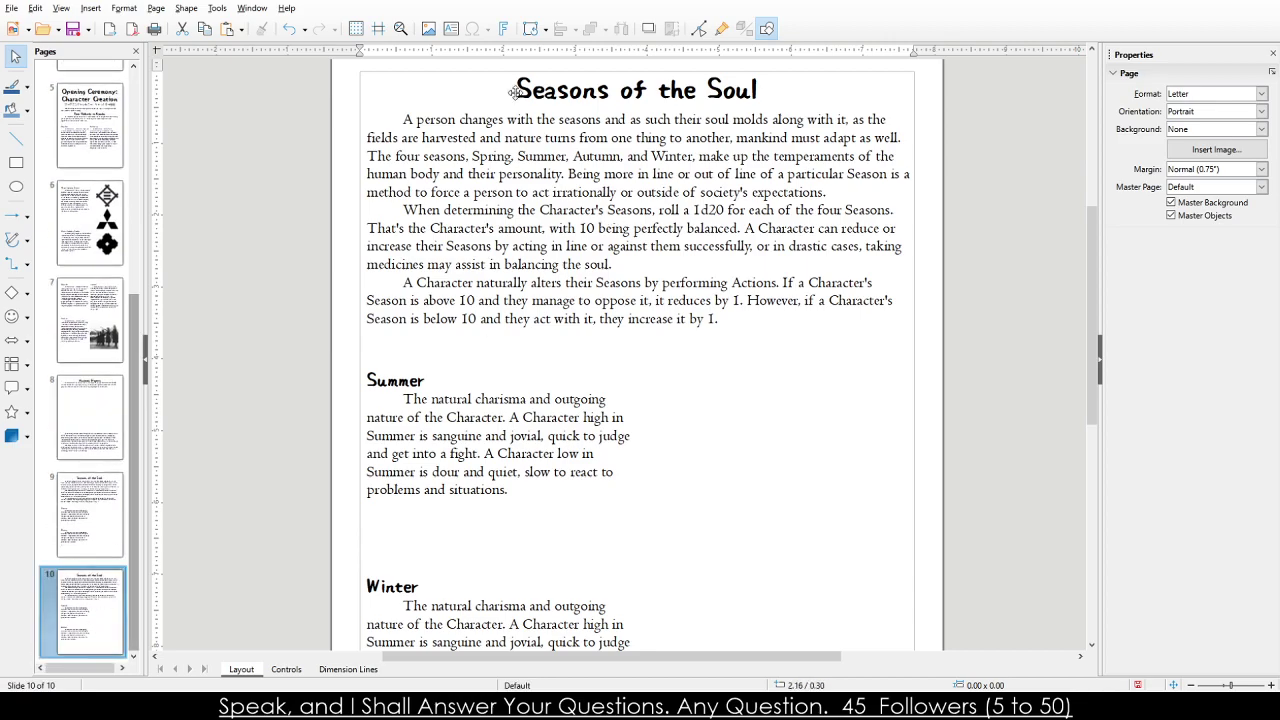
left_click(515, 92)
left_click(451, 138)
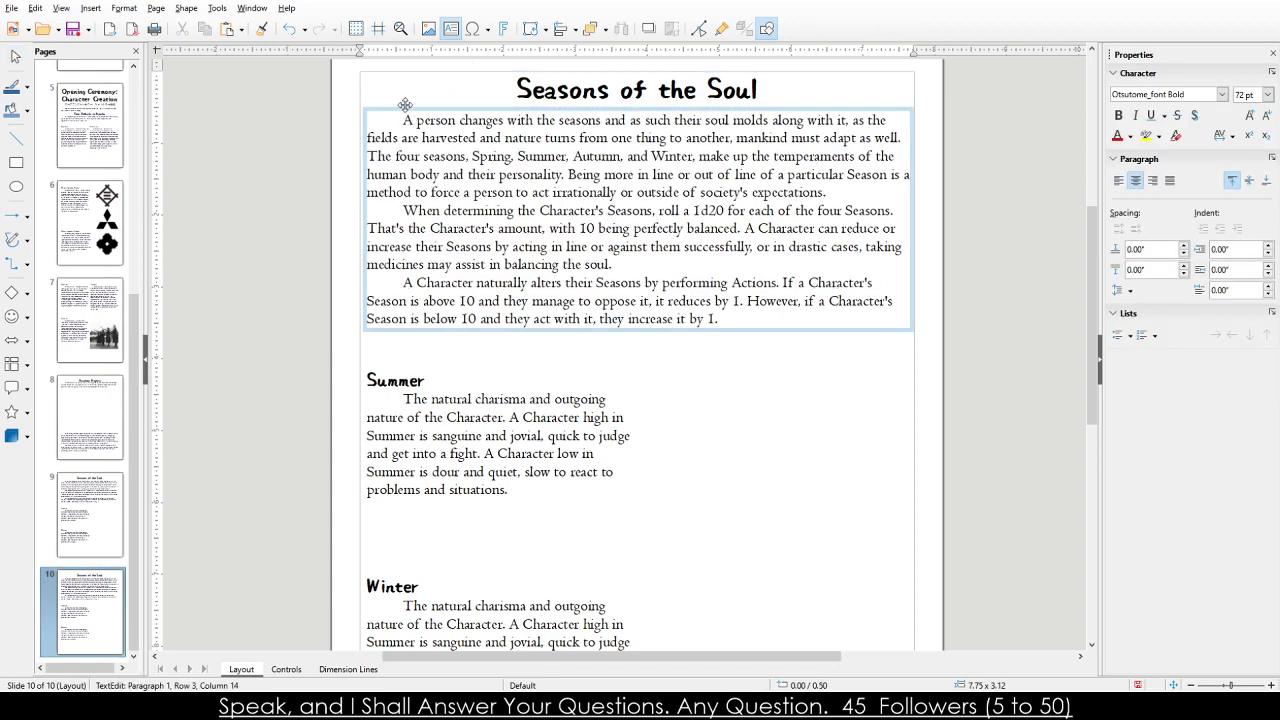
left_click(403, 105)
key("Delete")
left_click(403, 70)
key("Delete")
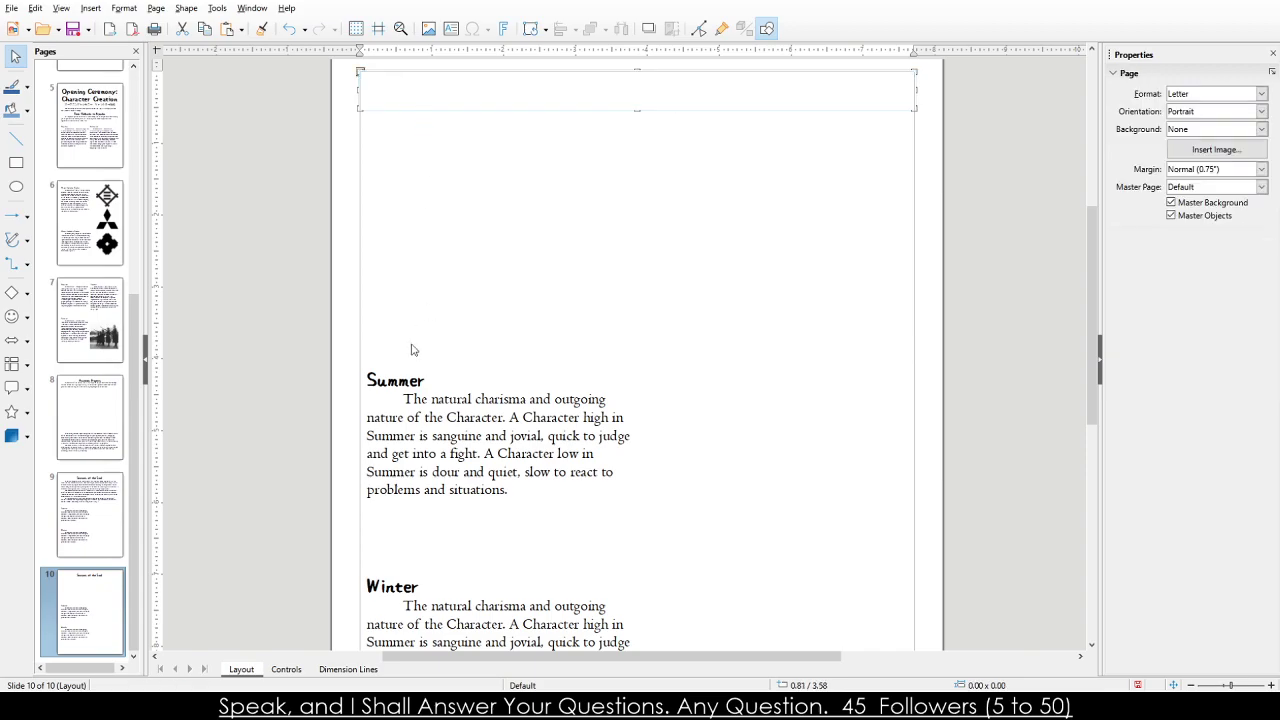
Move the Summer and Winter frames on page 10 up to vertical positions of about 0.75" and 4.00".
left_click(400, 381)
key("Escape")
left_click_drag(400, 381, 403, 133)
scroll(403, 133, "down", 5)
left_click_drag(422, 309, 426, 90)
scroll(426, 90, "up", 2)
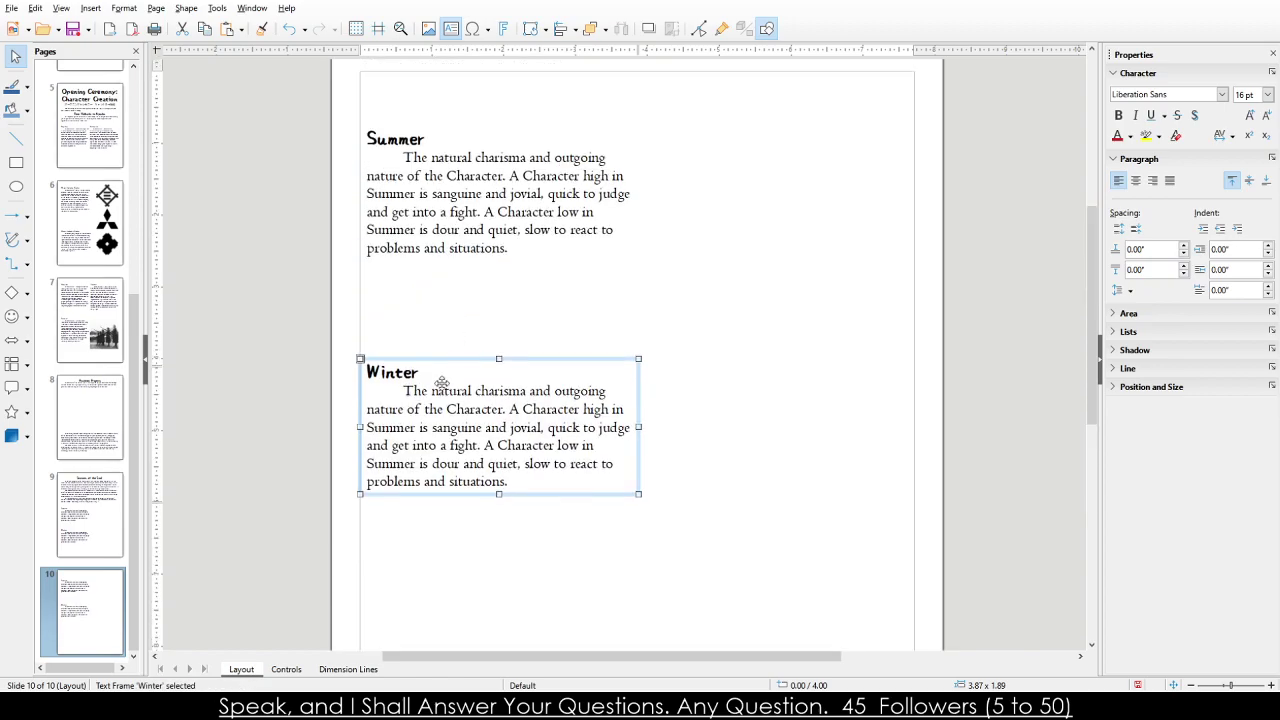
Change the upper frame's heading on page 10 to "Spring" and select its body paragraph.
double_click(389, 138)
type("Spring")
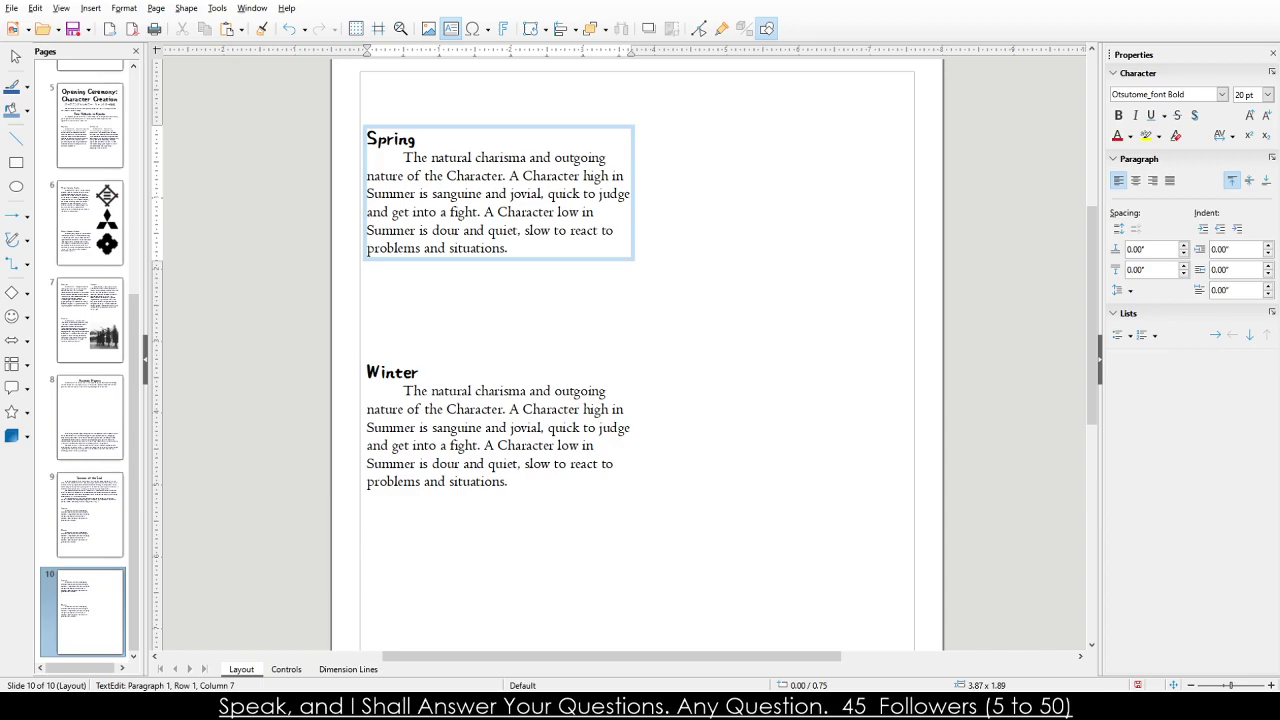
triple_click(408, 193)
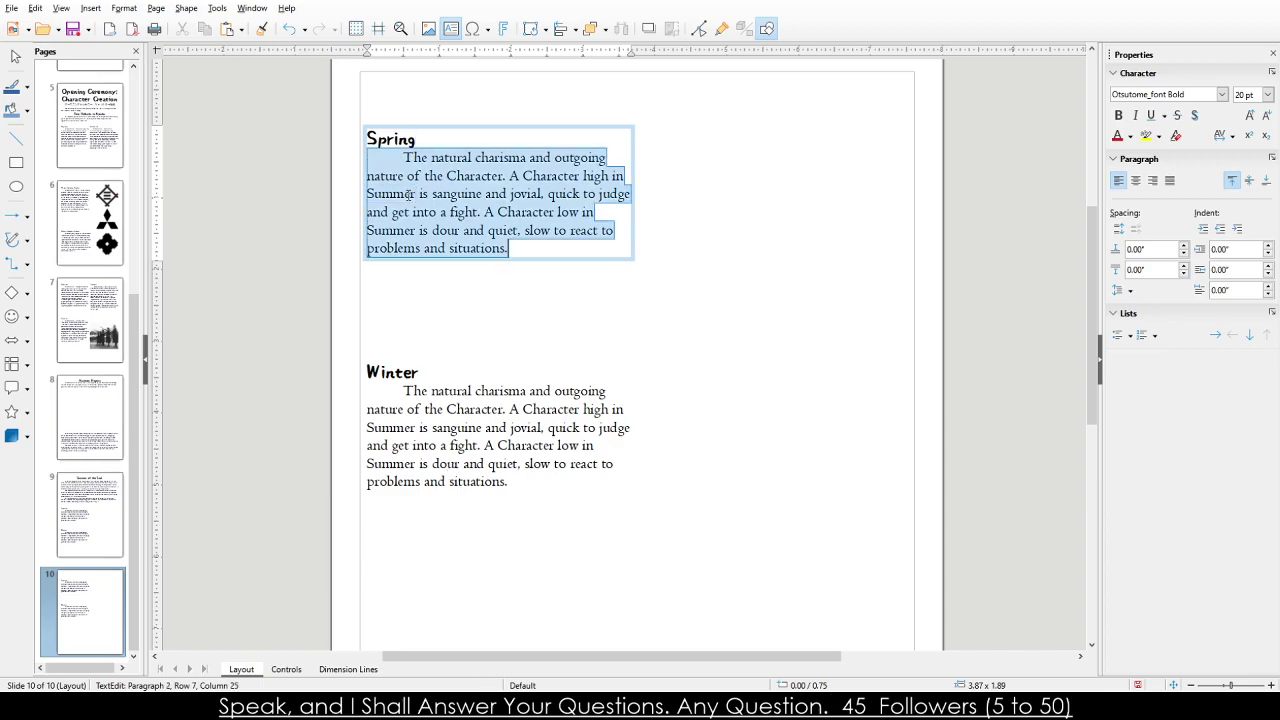
Replace the Spring section's body with the description beginning "Beauty and grace mix together" and remove its duplicate heading line.
type("Spring Beauty and grace mix together to form the Character's strong personality. A Character high in Spring is naturally social and able to talk to others with ease, but intrigue and paranoia rule the day. A Character low in Spring may be the life of the party, but with a terrible personality and manners.")
double_click(387, 155)
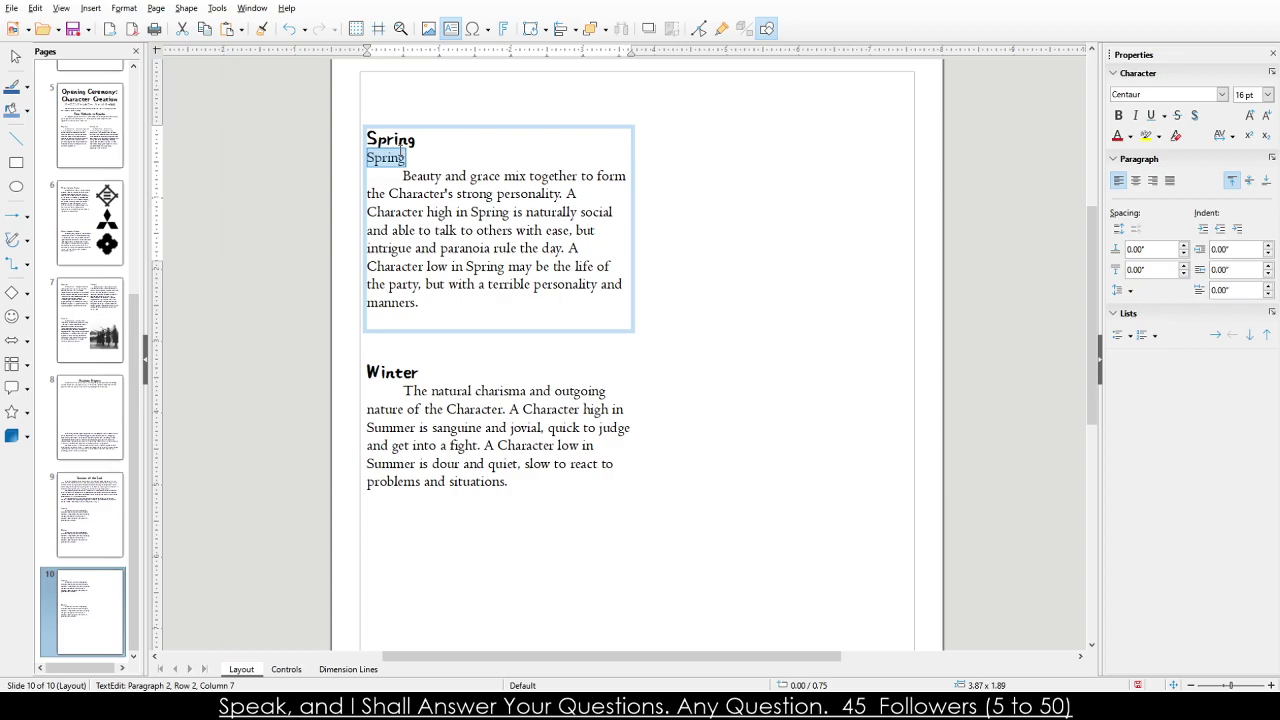
key("Delete")
key("Delete")
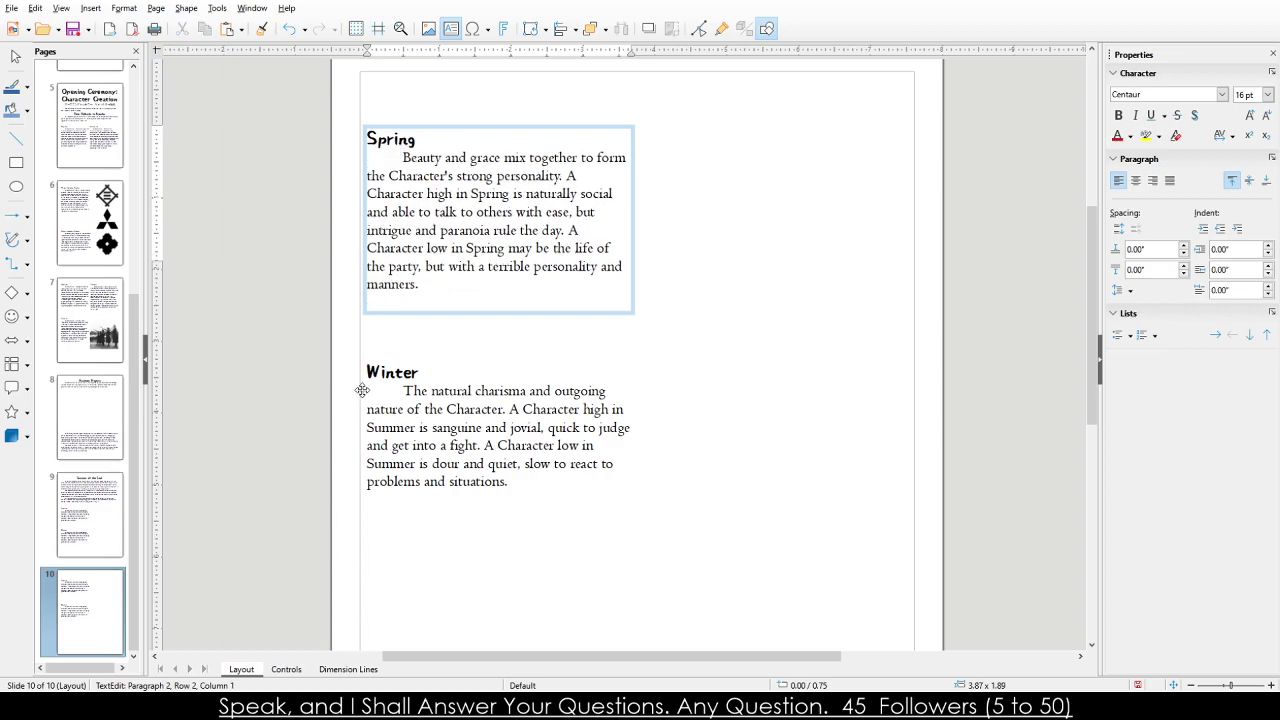
Retitle the Winter section on page 10 as Autumn and replace its body with the description of "natural strength, agility, and toughness".
left_click(396, 373)
double_click(396, 373)
type("Autumn")
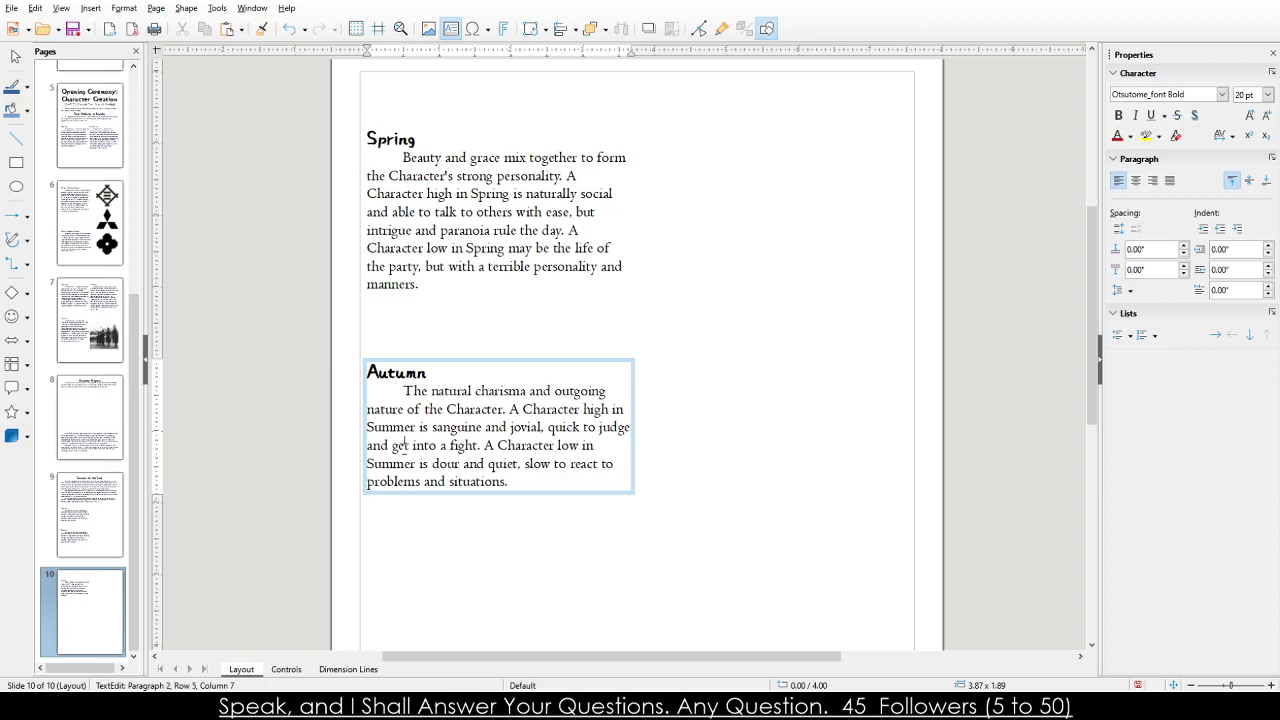
type("The Character's natural strength, agility, and toughness. A Character high in Autumn is aggressive and tough, but their minds are clouded by bloodlust. A Character low in Autumn is weak in body and slow in speed.")
key("BackSpace")
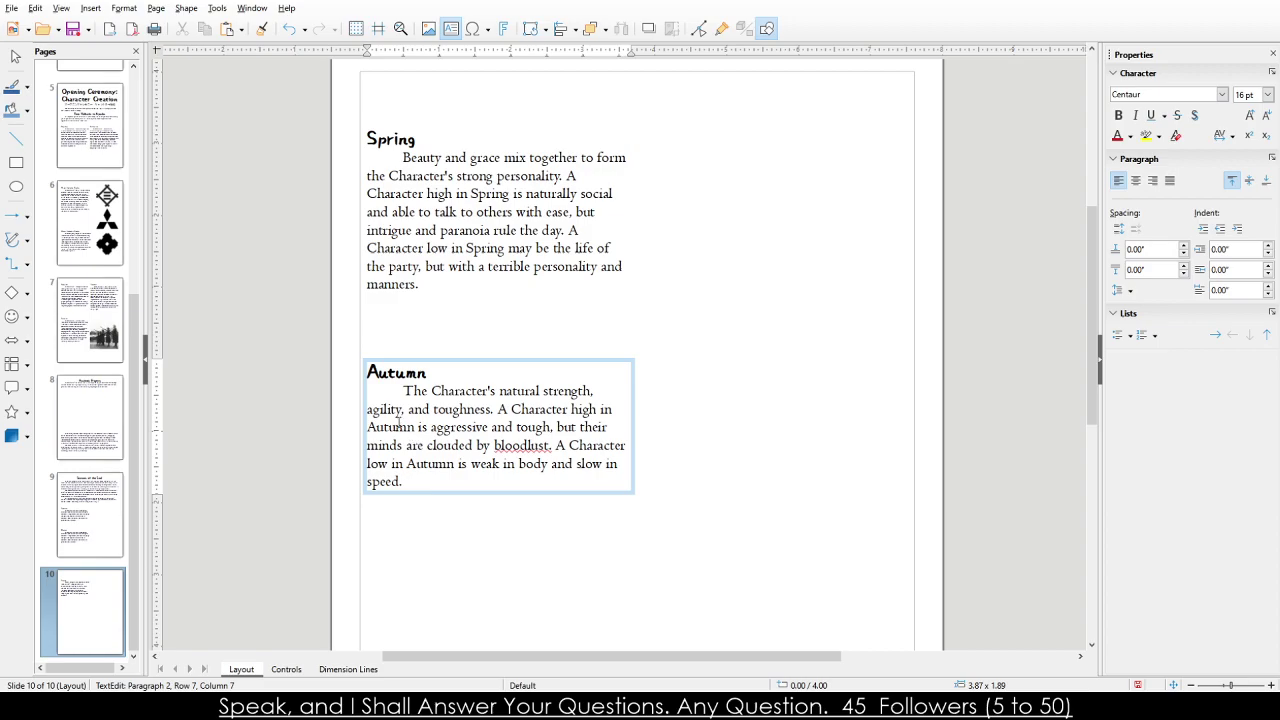
Replace the word "bloodlust" with "aggression" in the Autumn description and finish editing the text frame.
double_click(521, 445)
type("aggress")
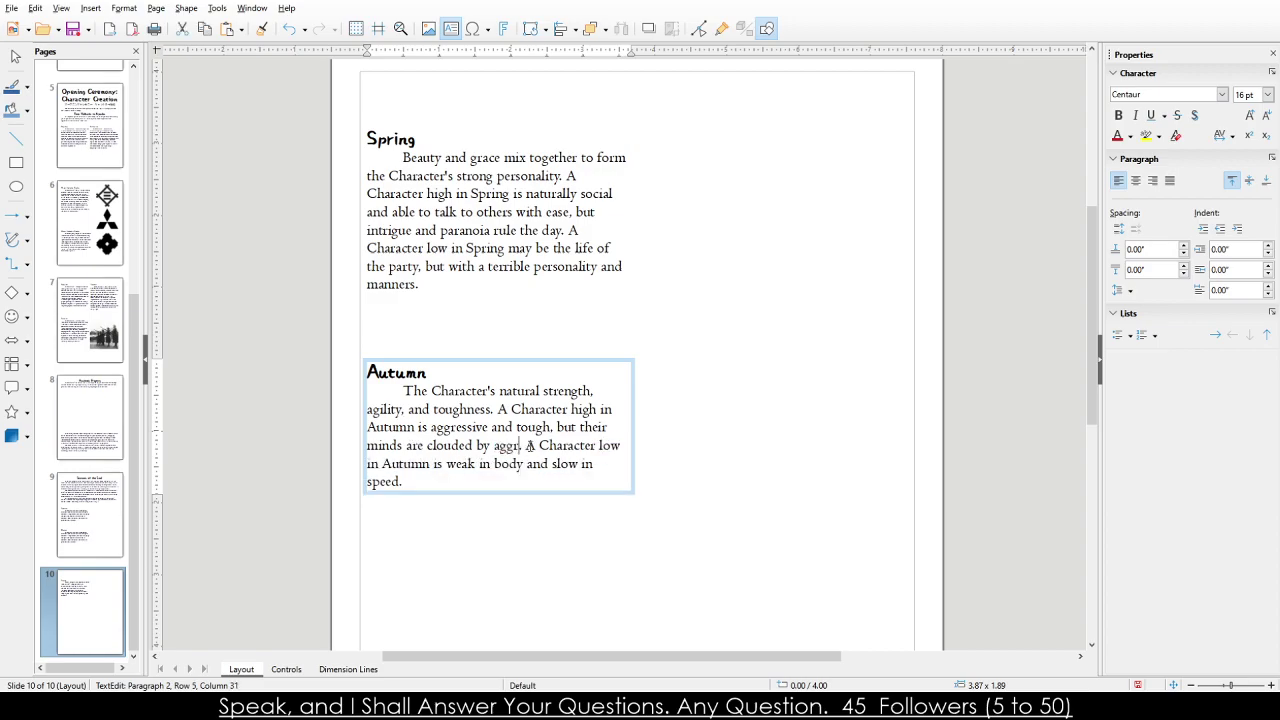
type("ion")
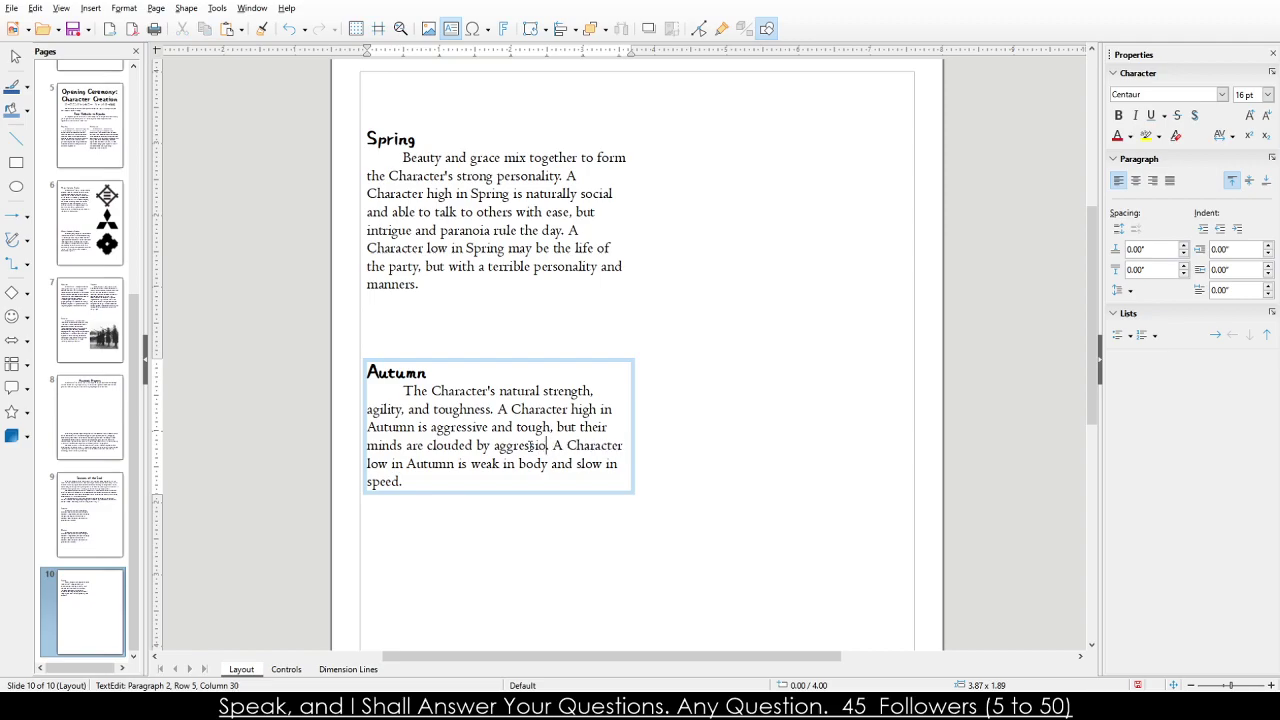
key("Escape")
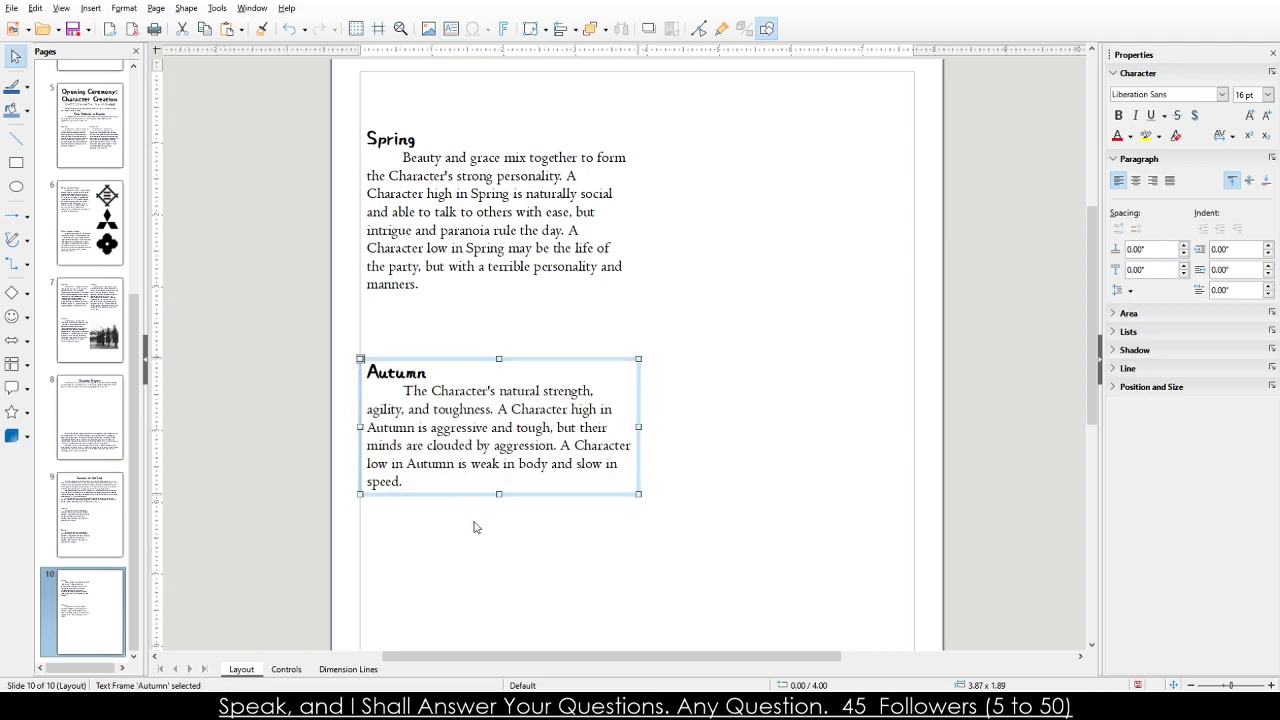
left_click(475, 526)
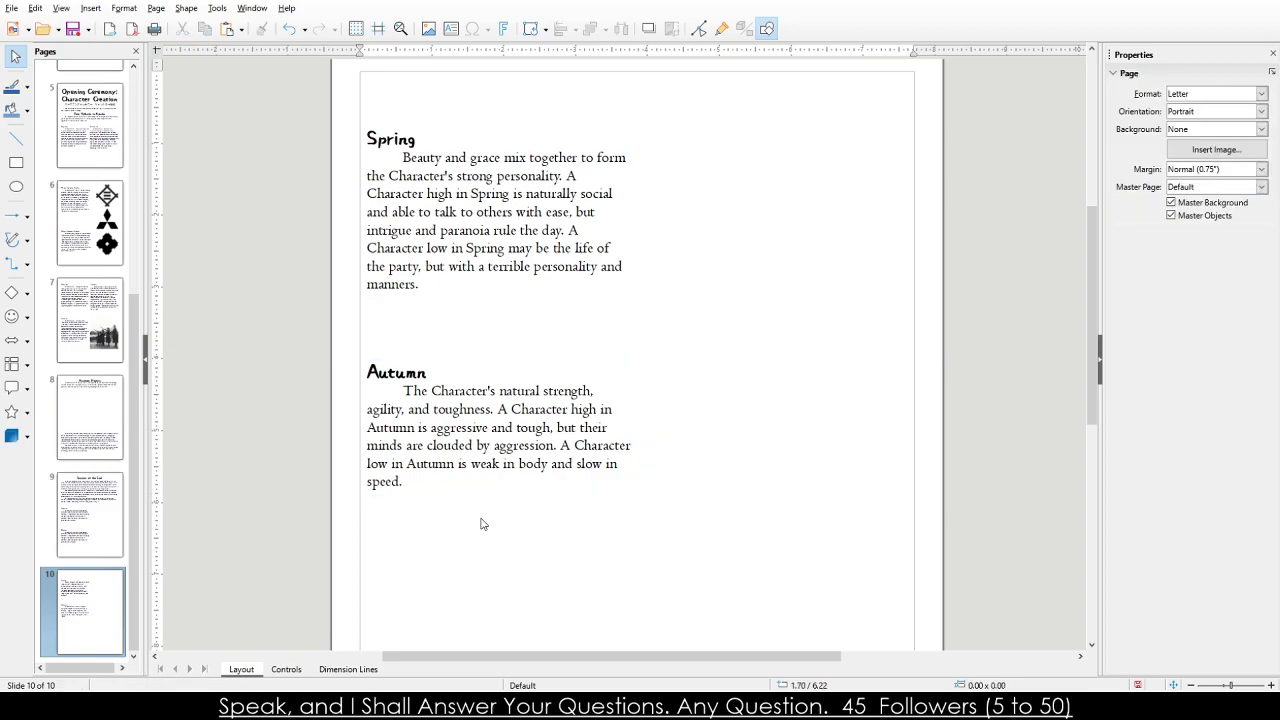
left_click(108, 516)
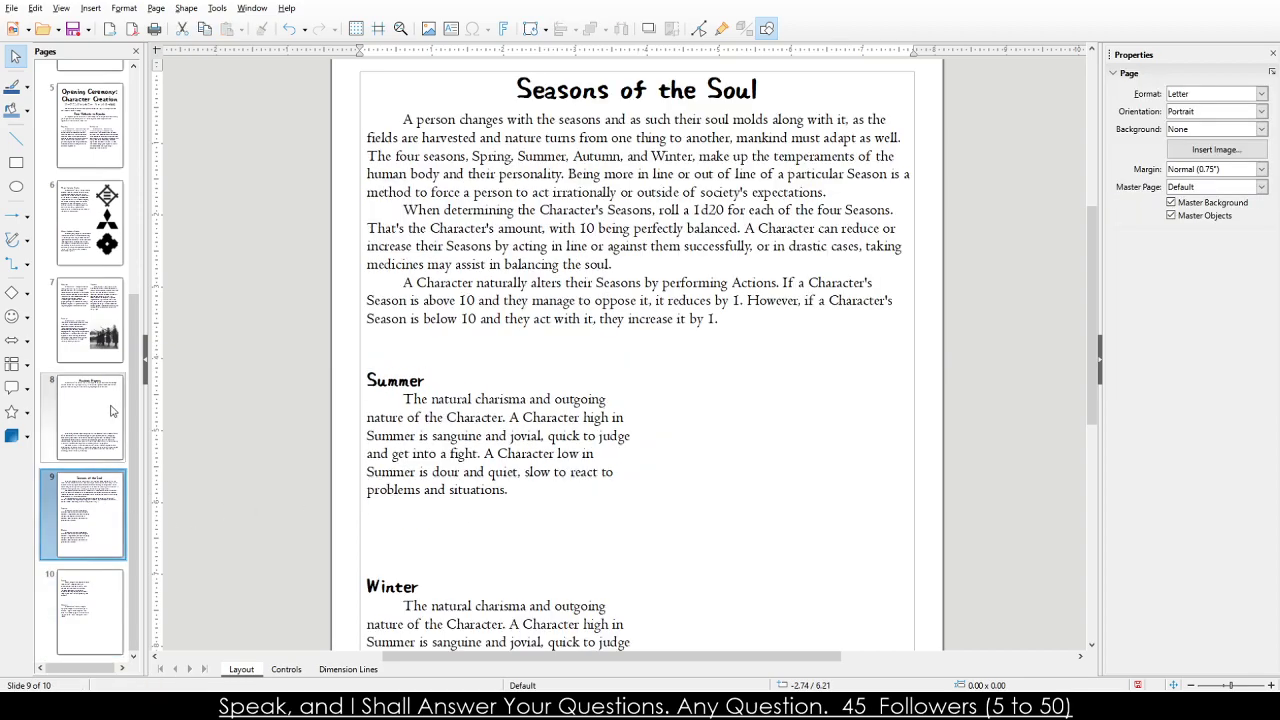
left_click(113, 415)
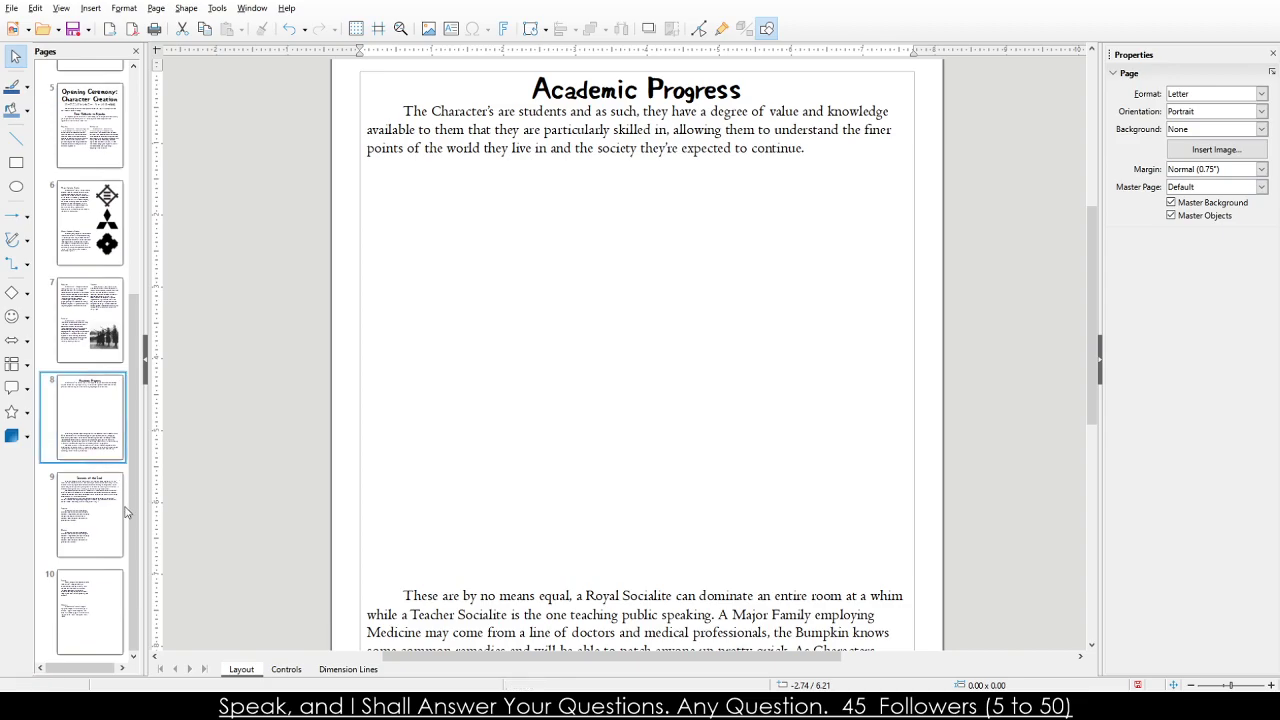
left_click(108, 504)
scroll(434, 491, "down", 5)
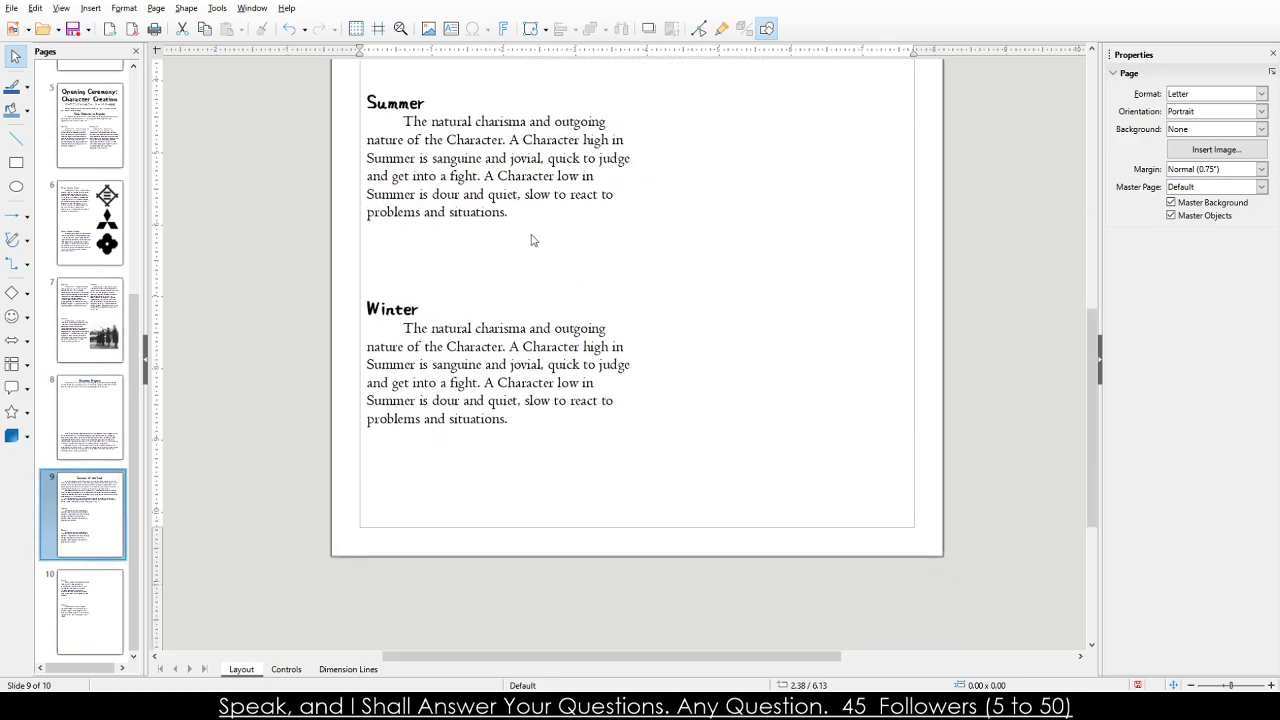
left_click(104, 612)
scroll(556, 345, "up", 5)
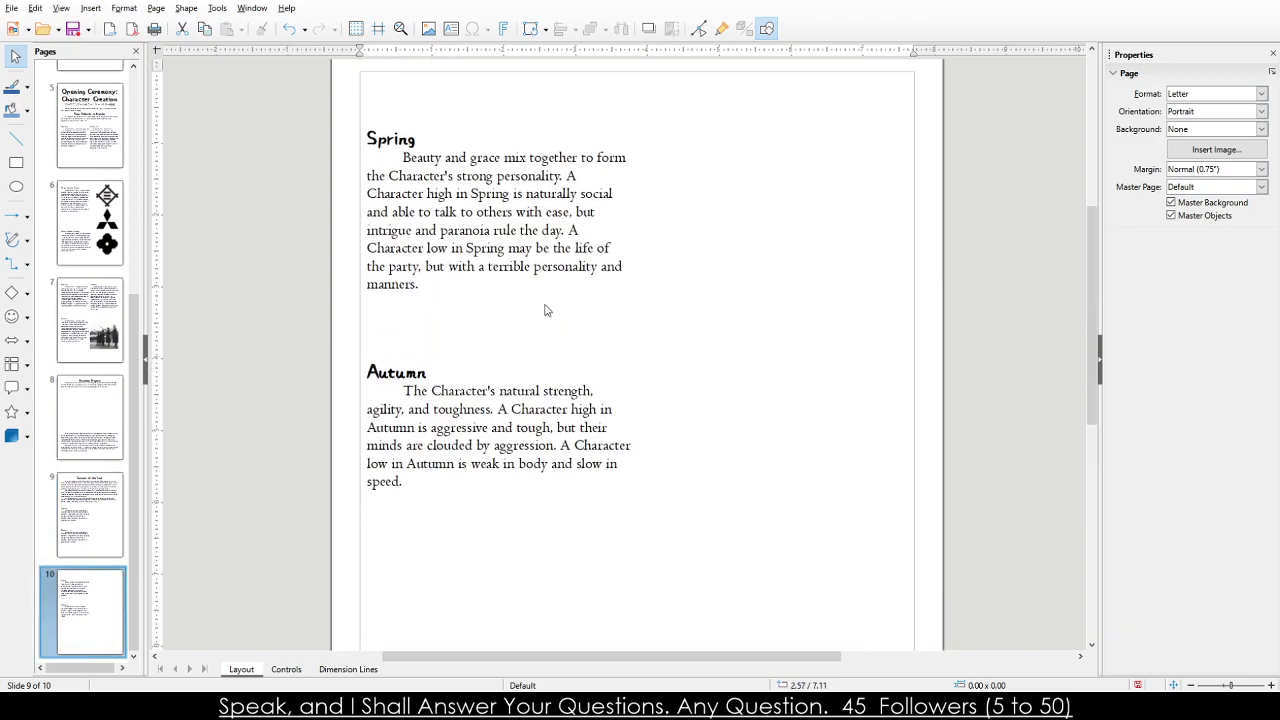
Replace the Winter section's body on page 9 with the description beginning "The wit and scholarly disposition of the Character".
left_click(95, 515)
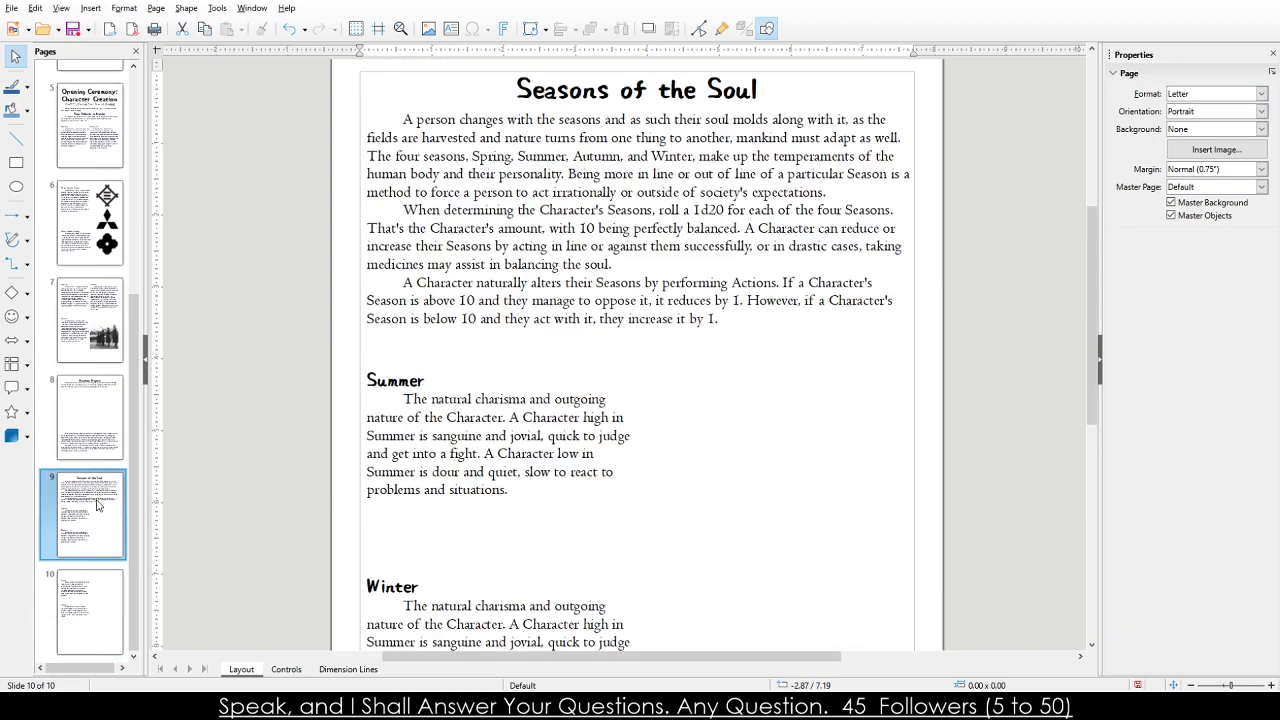
scroll(473, 421, "down", 4)
left_click(473, 421)
triple_click(473, 421)
key("Delete")
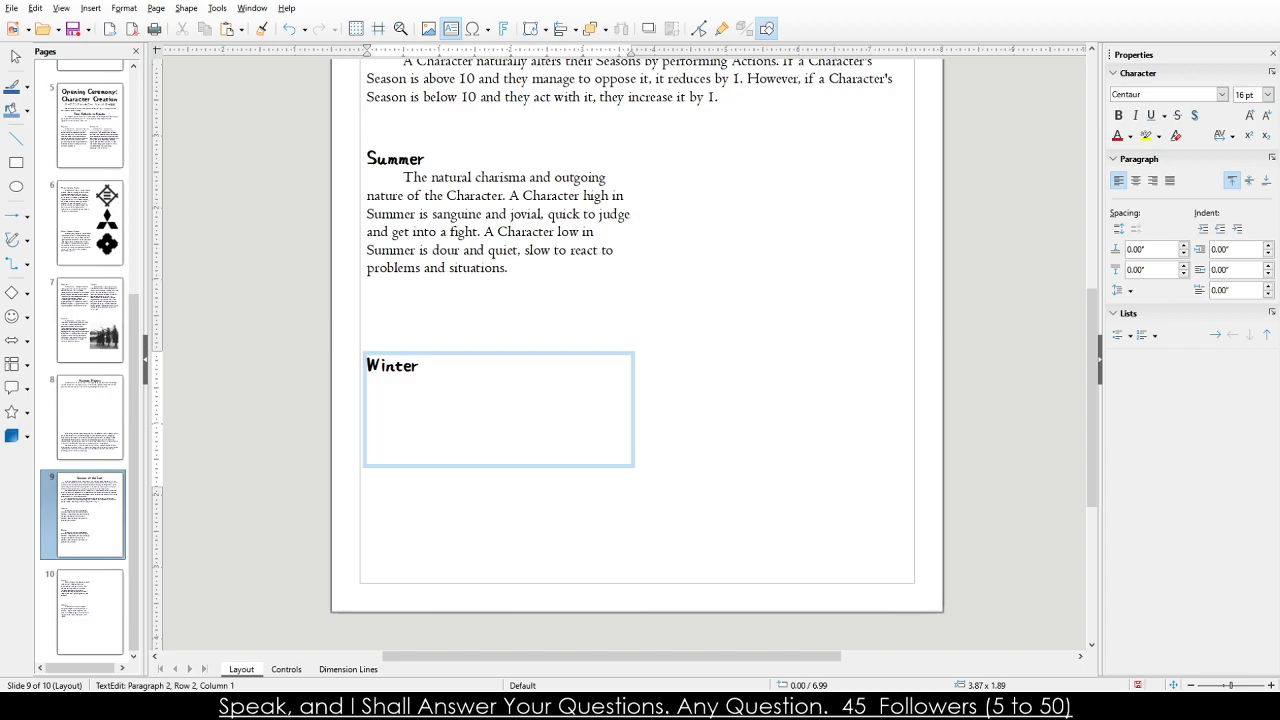
type("The wit and scholarly disposition of the Character. A Character high in Winter is melancholic and reserved, but witty and professional to those of an academic bent. A Character low in Winter is emotionally aggressive and is mentally dull, a true barbarian.")
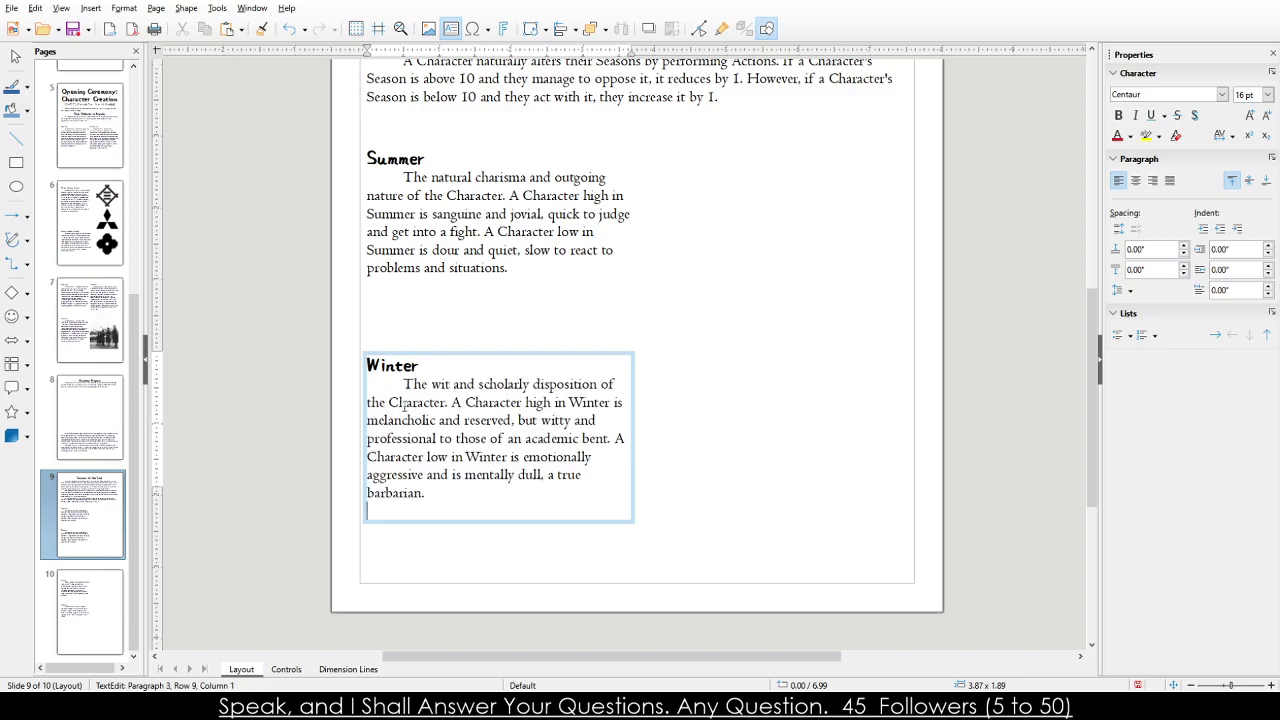
key("BackSpace")
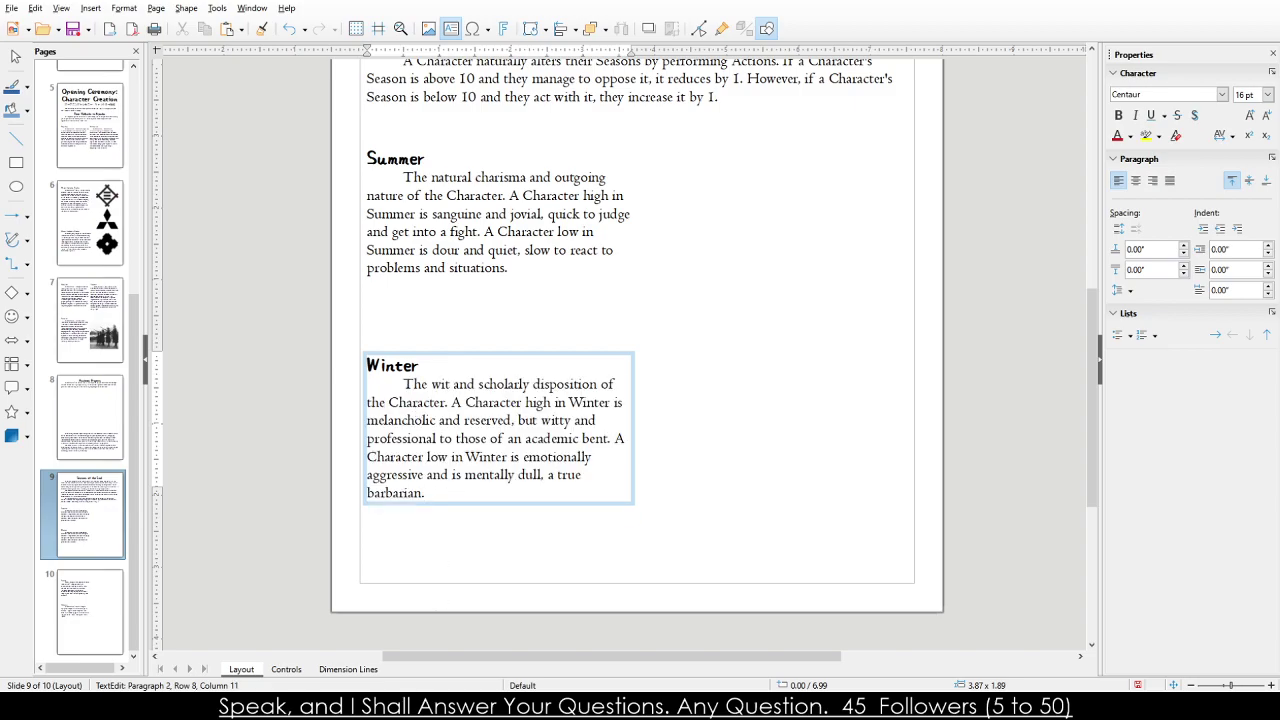
left_click(447, 533)
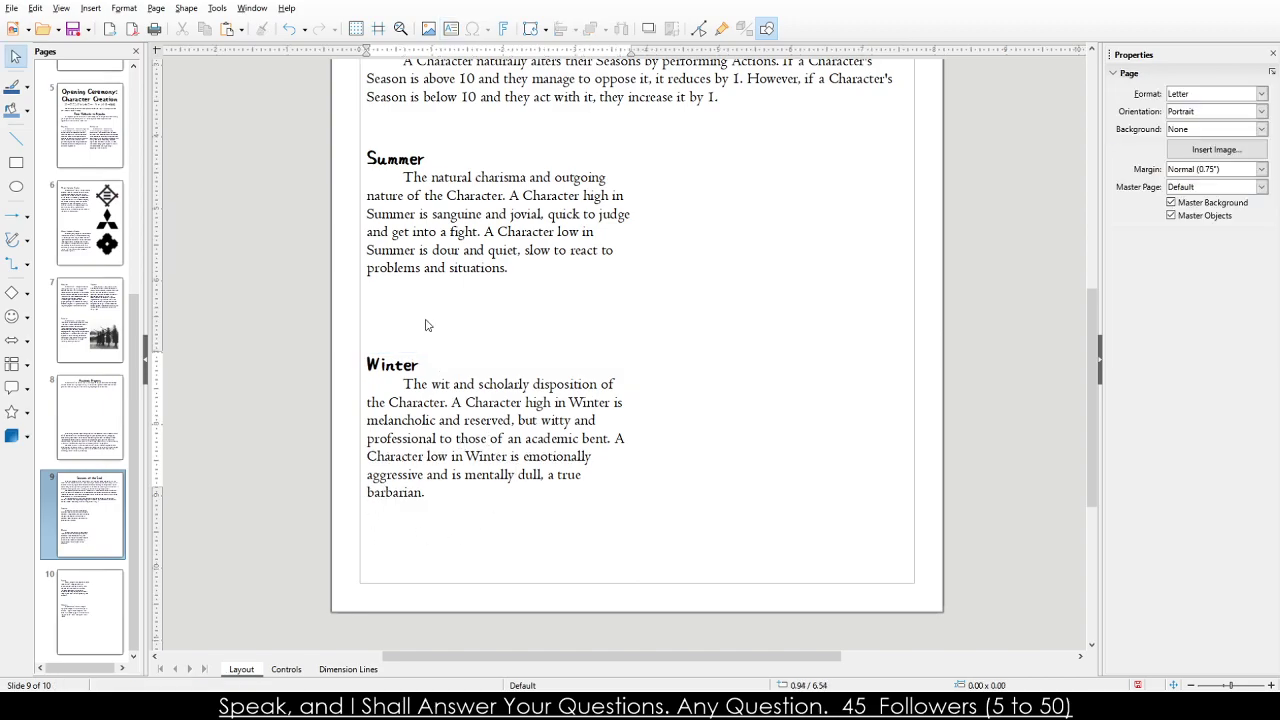
Insert the "Side Note: Assigned Seasons" text on page 10 below the Autumn section and narrow its frame to about 4.67 inches.
scroll(400, 333, "up", 2)
scroll(337, 343, "down", 5)
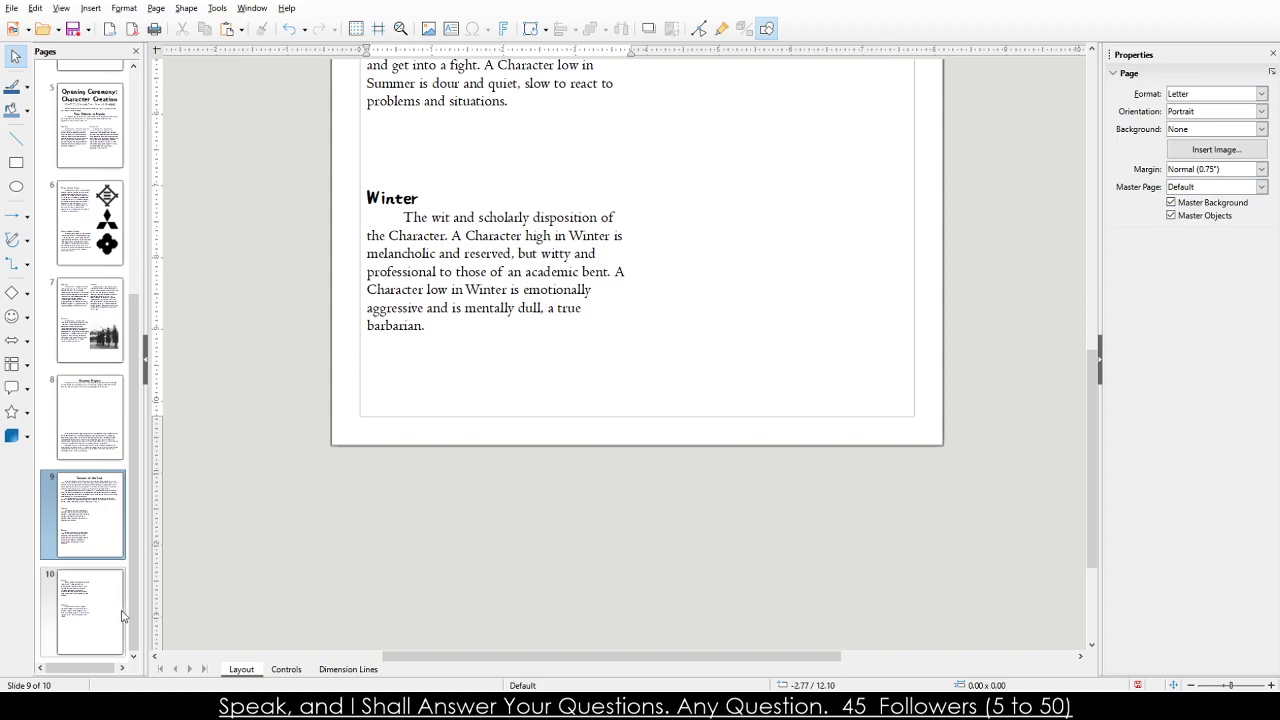
scroll(337, 331, "down", 5)
scroll(371, 349, "up", 5)
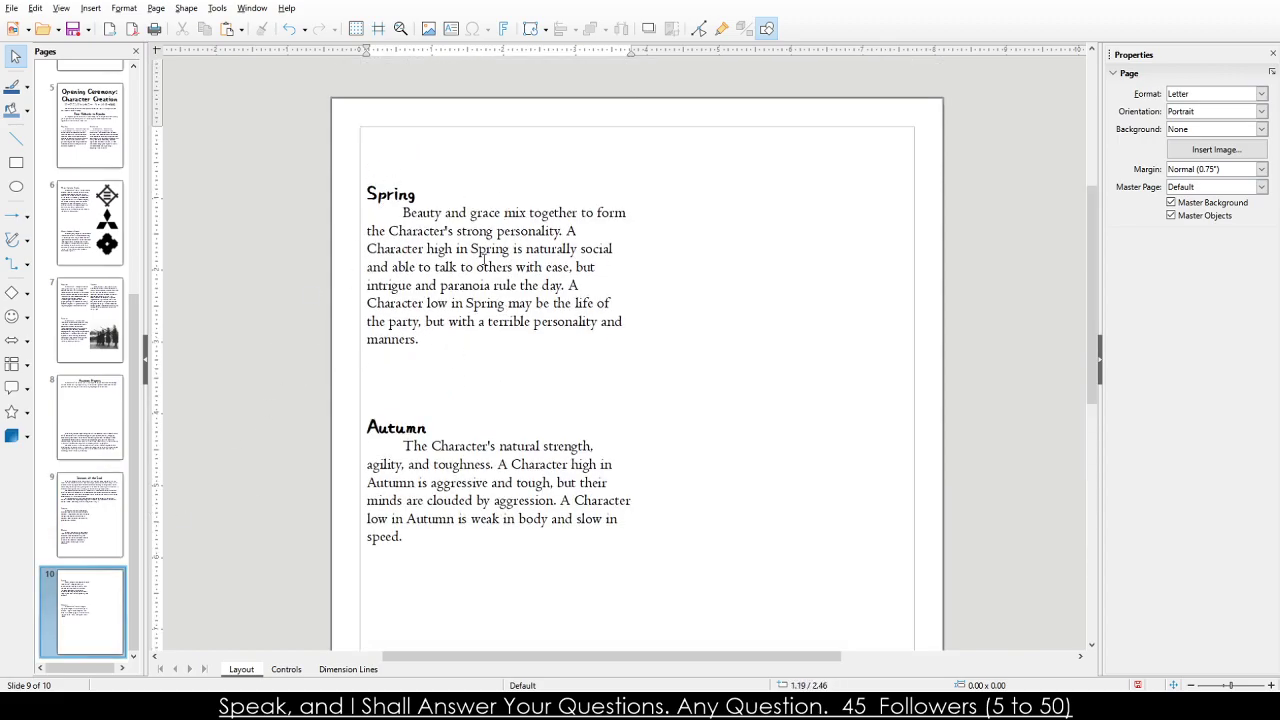
scroll(400, 500, "down", 3)
scroll(351, 529, "down", 2)
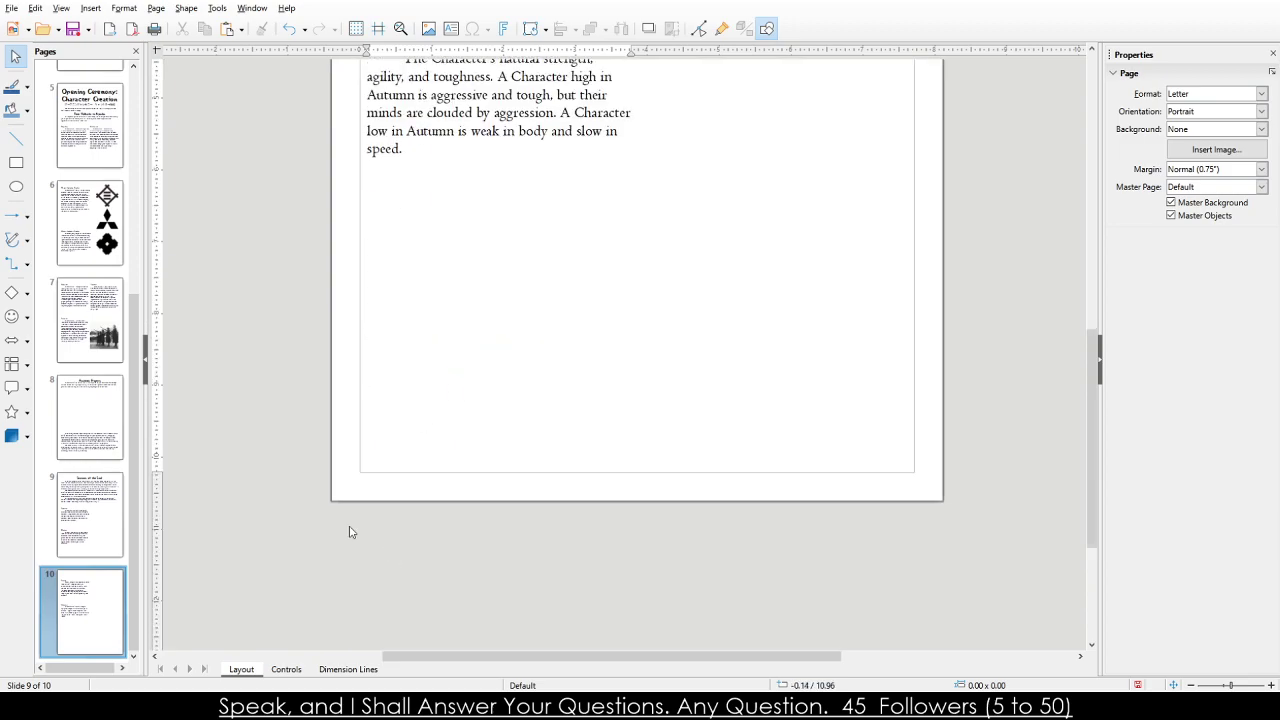
left_click(62, 545)
left_click(60, 580)
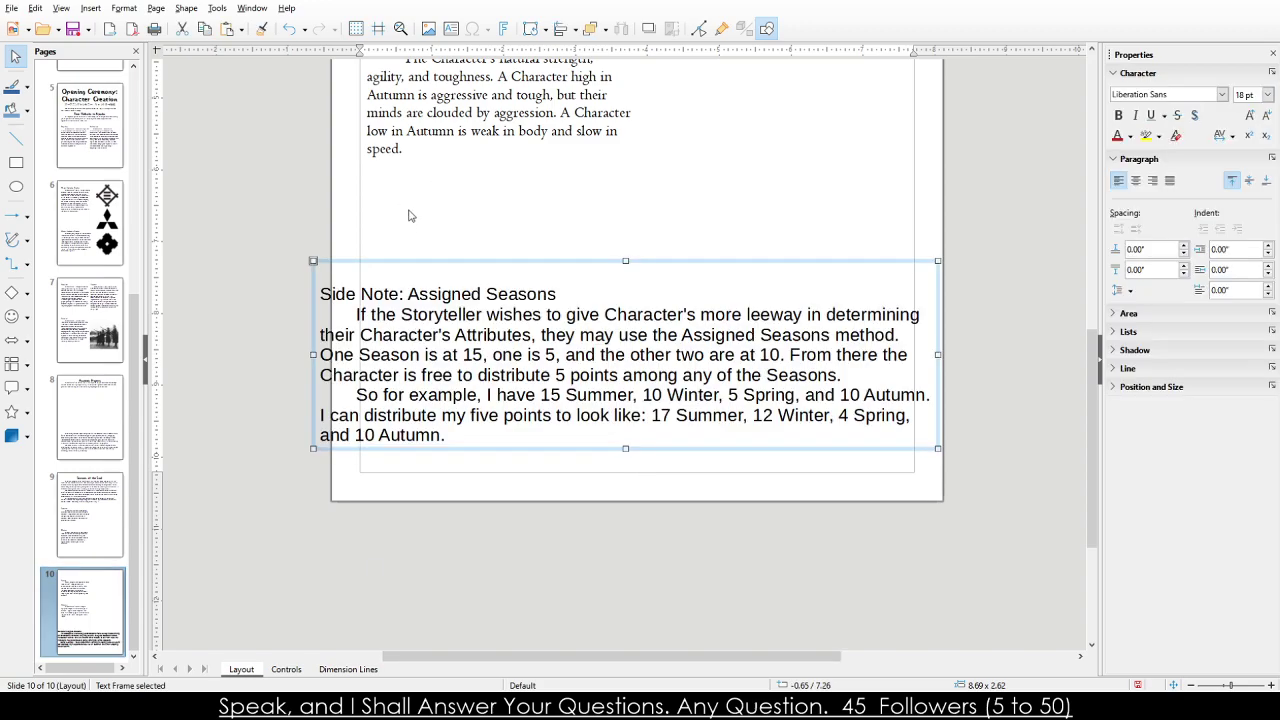
left_click_drag(313, 260, 621, 204)
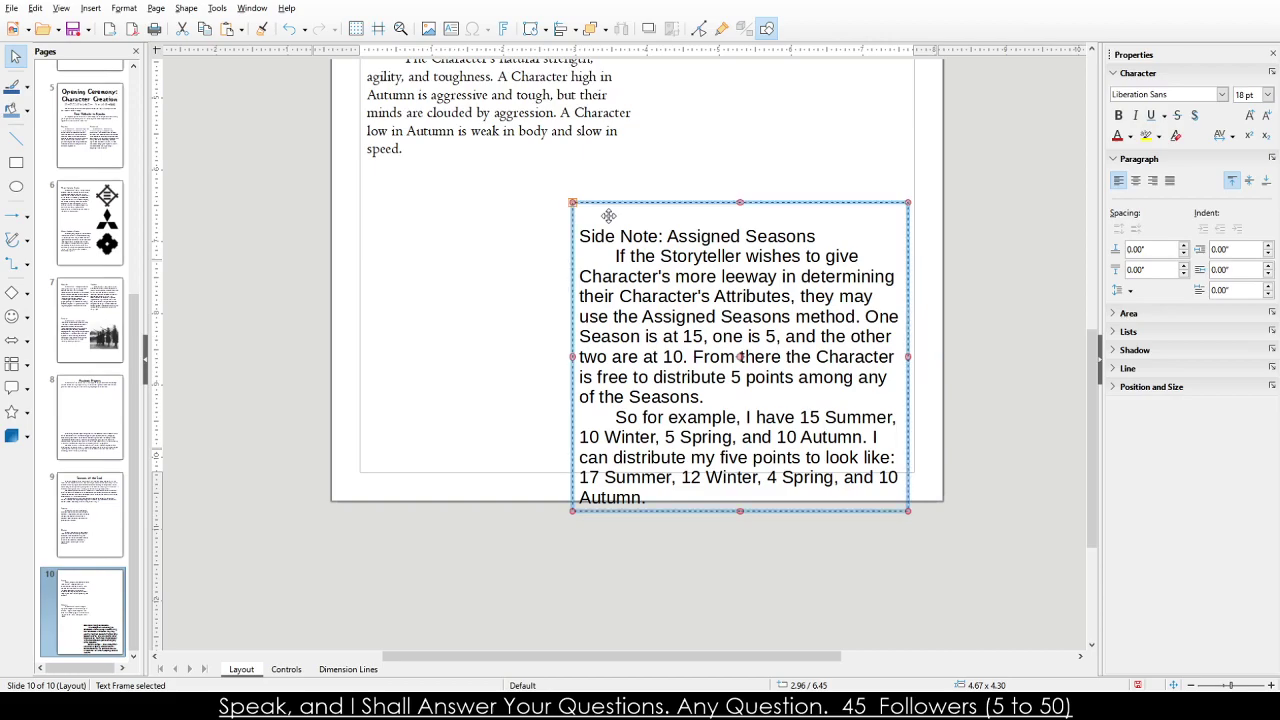
Remove the blank first line of the side note and set all its text to Centaur, 14 pt.
double_click(621, 204)
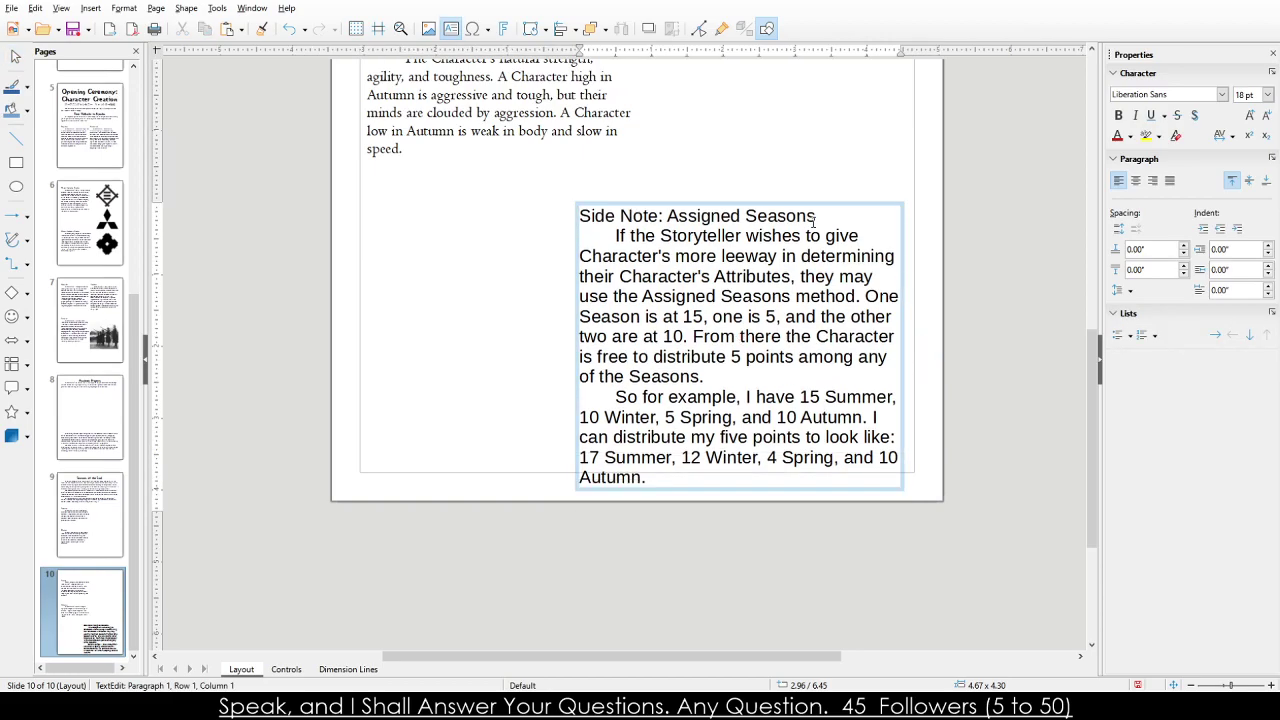
left_click(674, 215, "shift")
left_click(668, 215)
left_click_drag(668, 215, 830, 236)
left_click(584, 336)
key("ctrl+a")
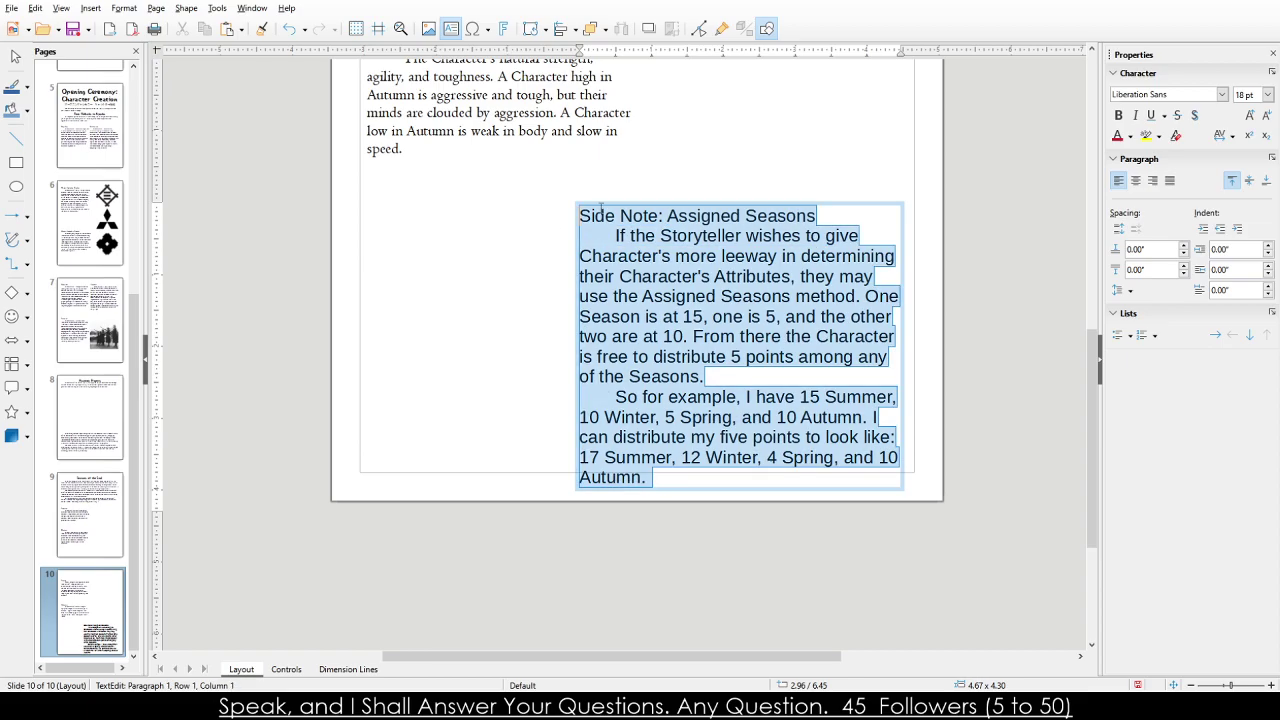
left_click(1218, 94)
type("Otsutome_font Bold")
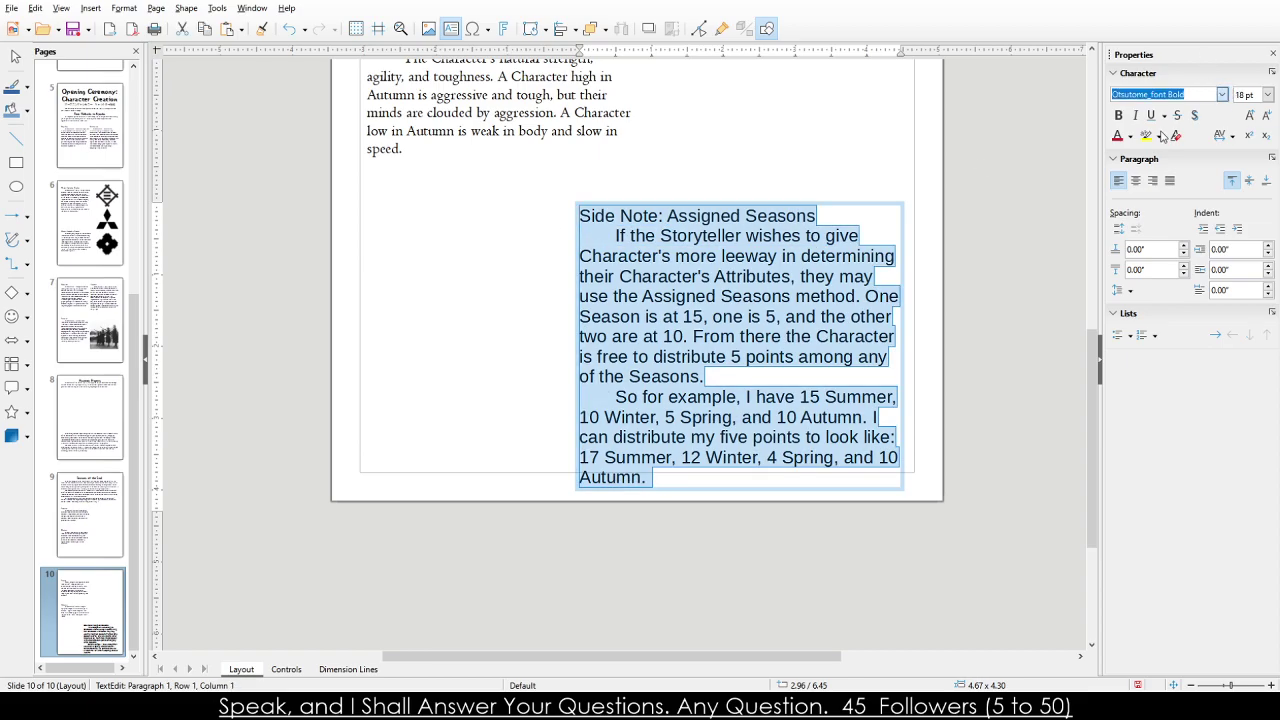
key("Return")
type("15")
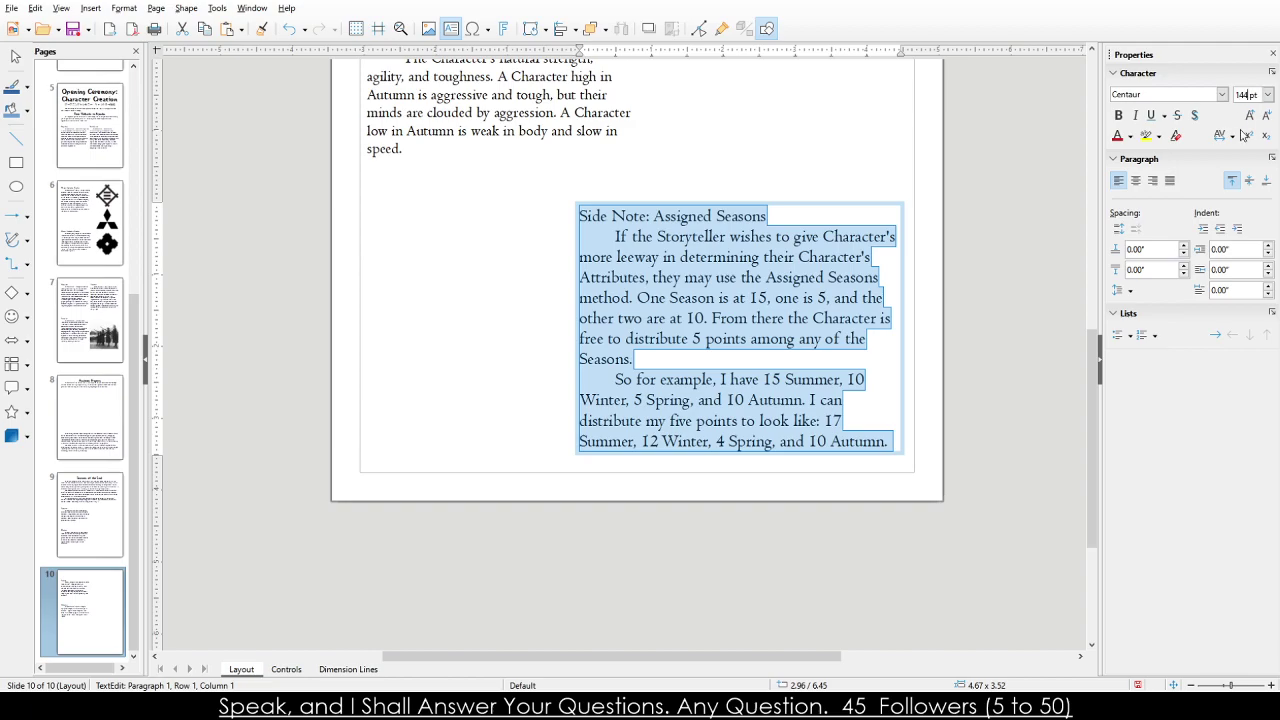
key("Return")
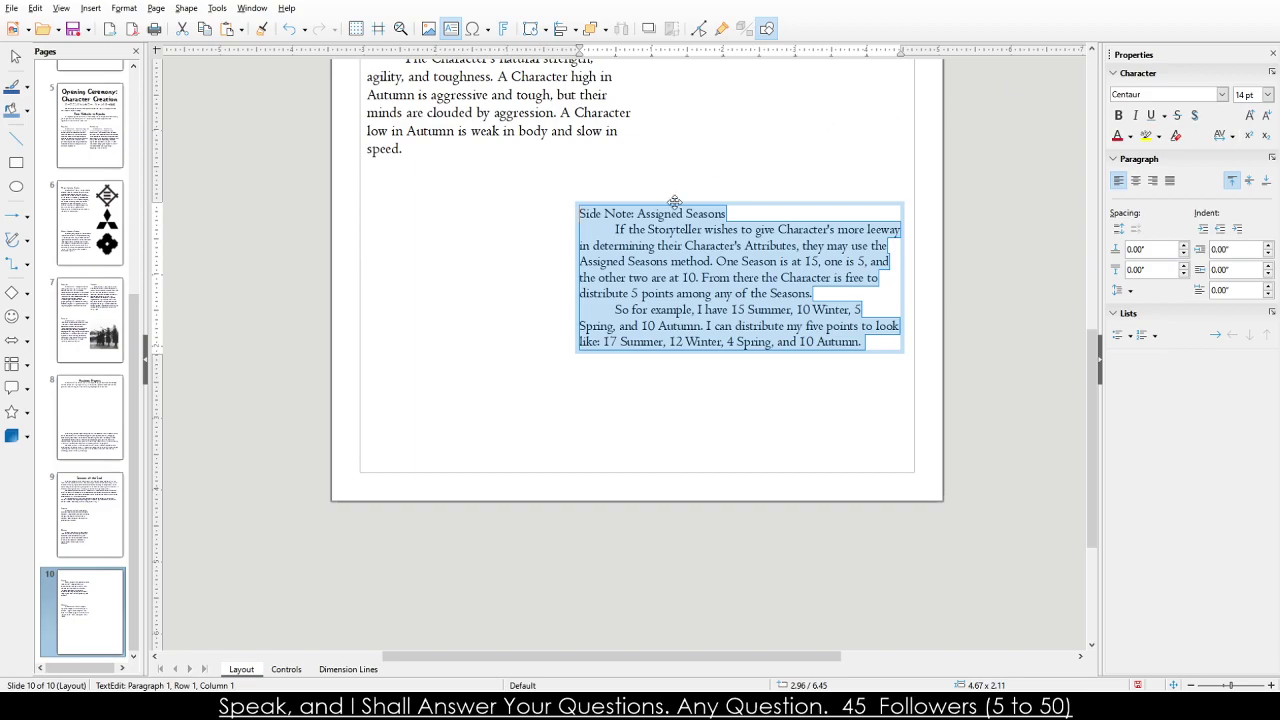
Narrow the side note's frame further and place it in the lower right corner of page 10, inside the margins.
left_click_drag(678, 202, 462, 252)
left_click_drag(697, 404, 586, 457)
key("Escape")
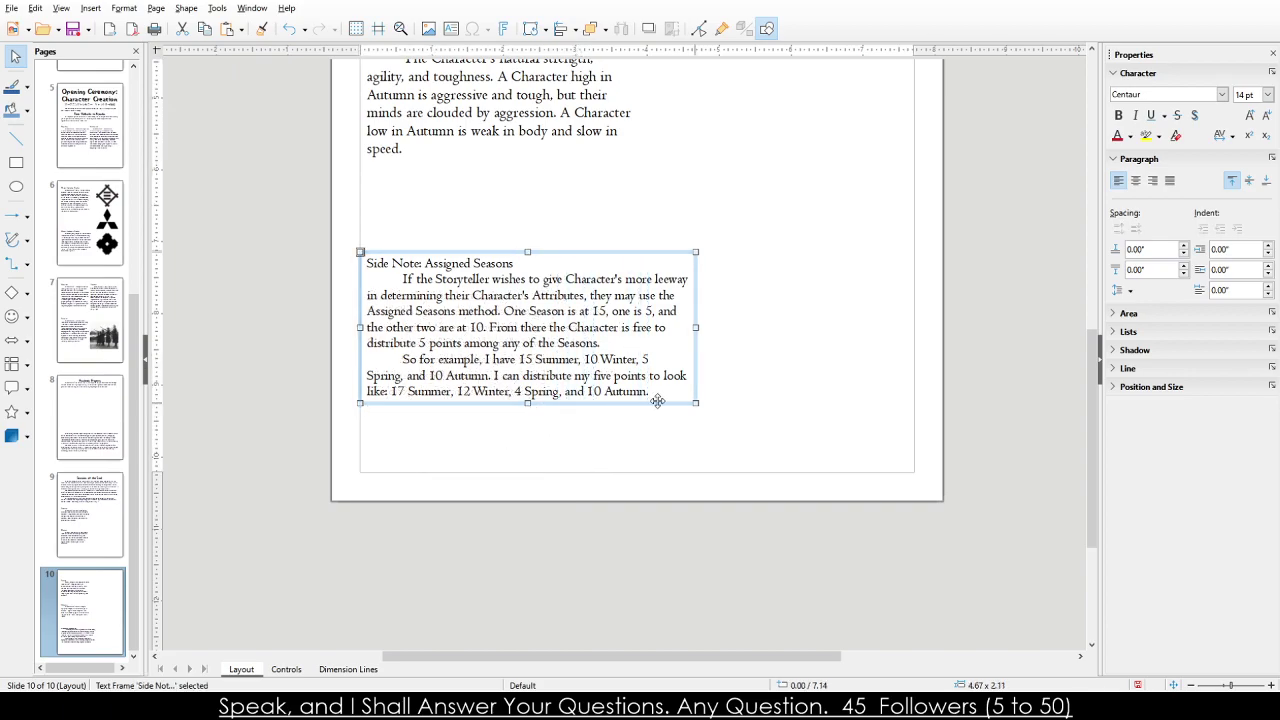
left_click_drag(696, 403, 841, 474)
left_click(460, 551)
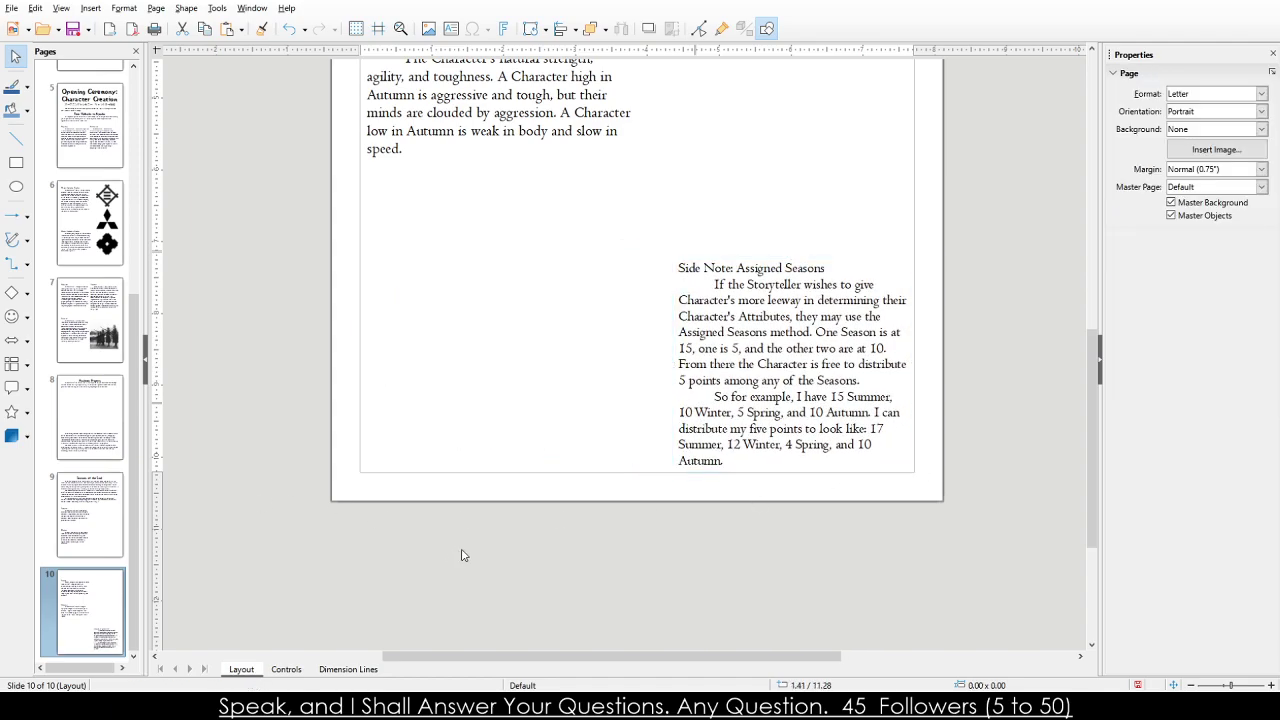
Go from page 10 to the blank page 2 right after the cover.
scroll(462, 555, "up", 1)
scroll(462, 555, "up", 3)
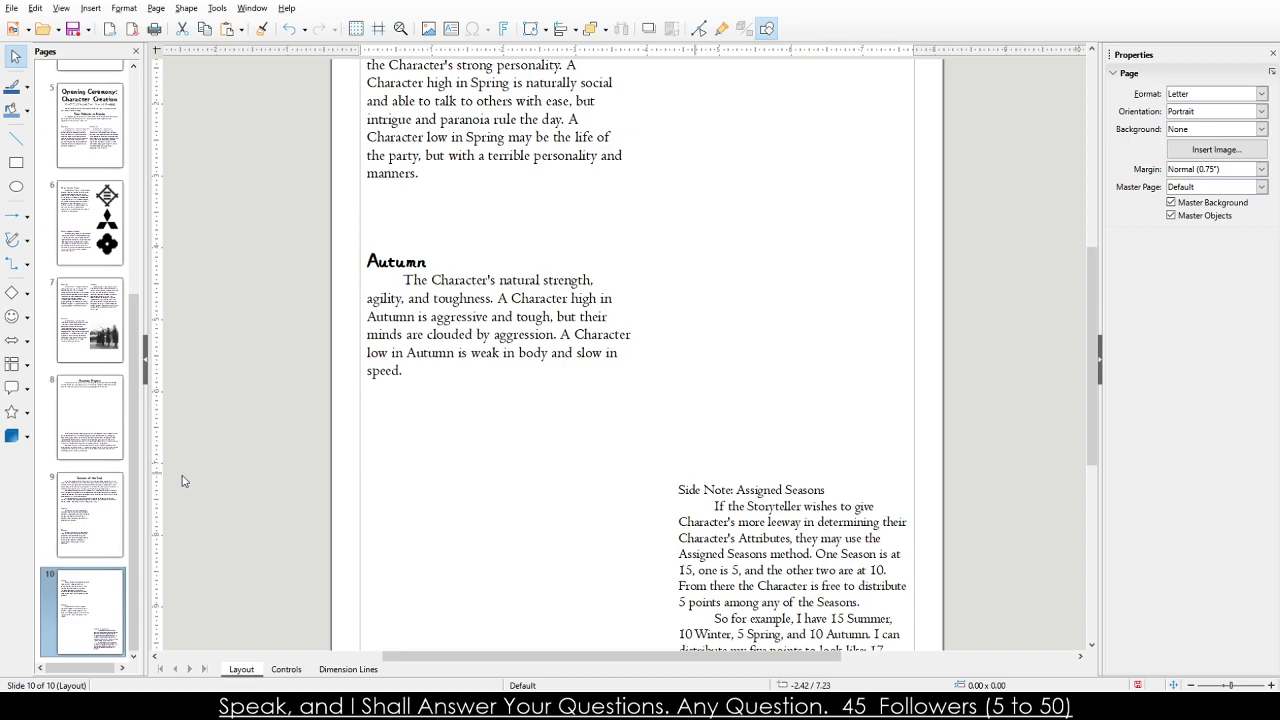
key("Home")
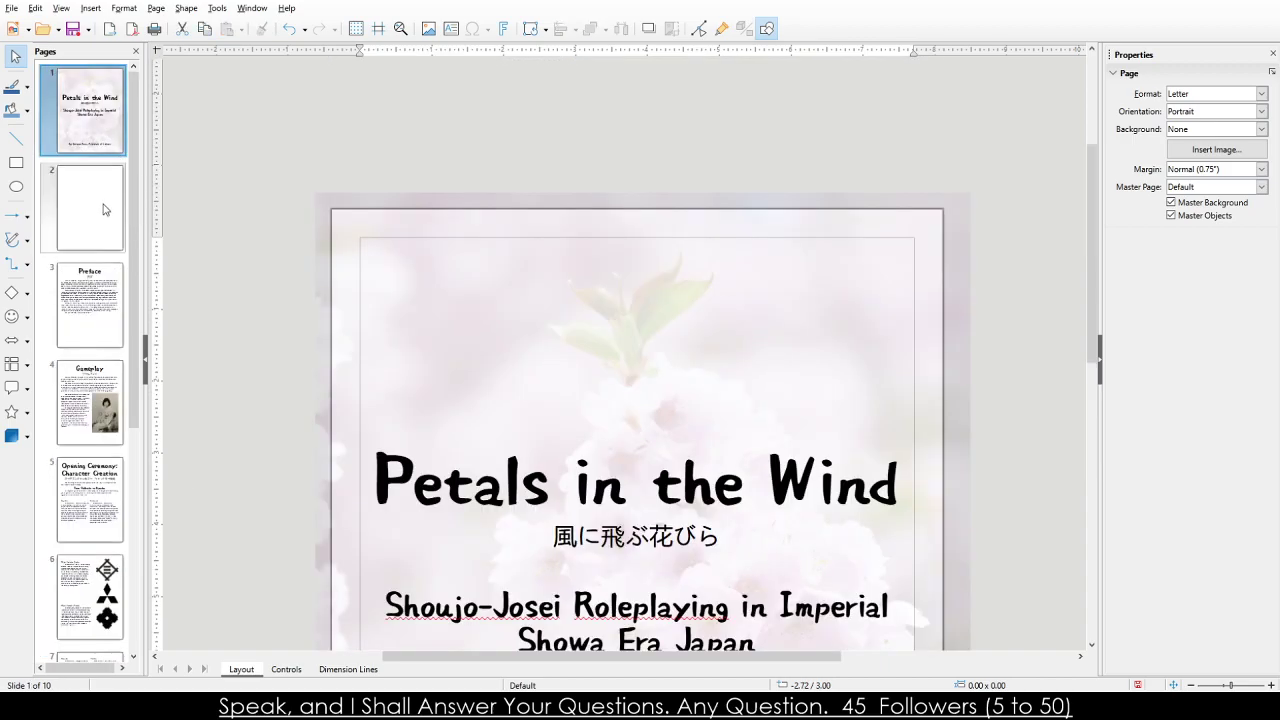
left_click(103, 209)
scroll(420, 290, "down", 3)
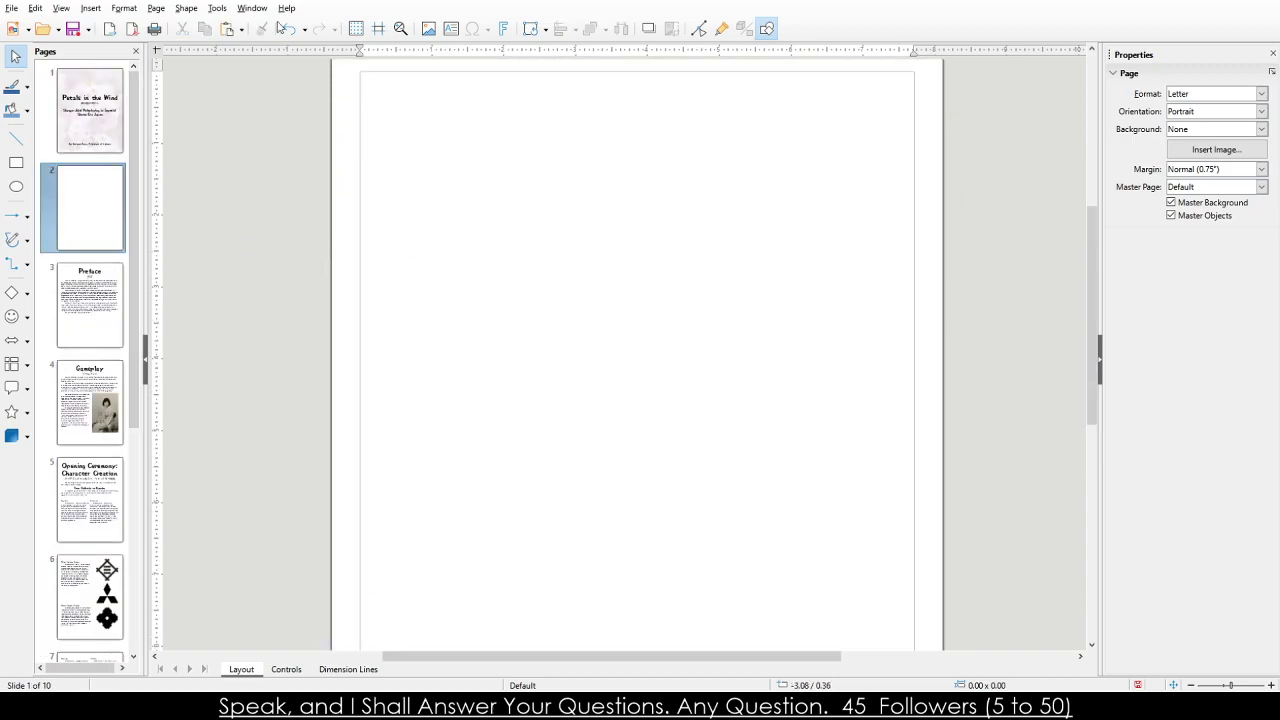
left_click(451, 28)
left_click_drag(446, 200, 716, 388)
key("Escape")
Add a text box reading "Page Left Blank" in the upper part of page 2.
left_click(451, 28)
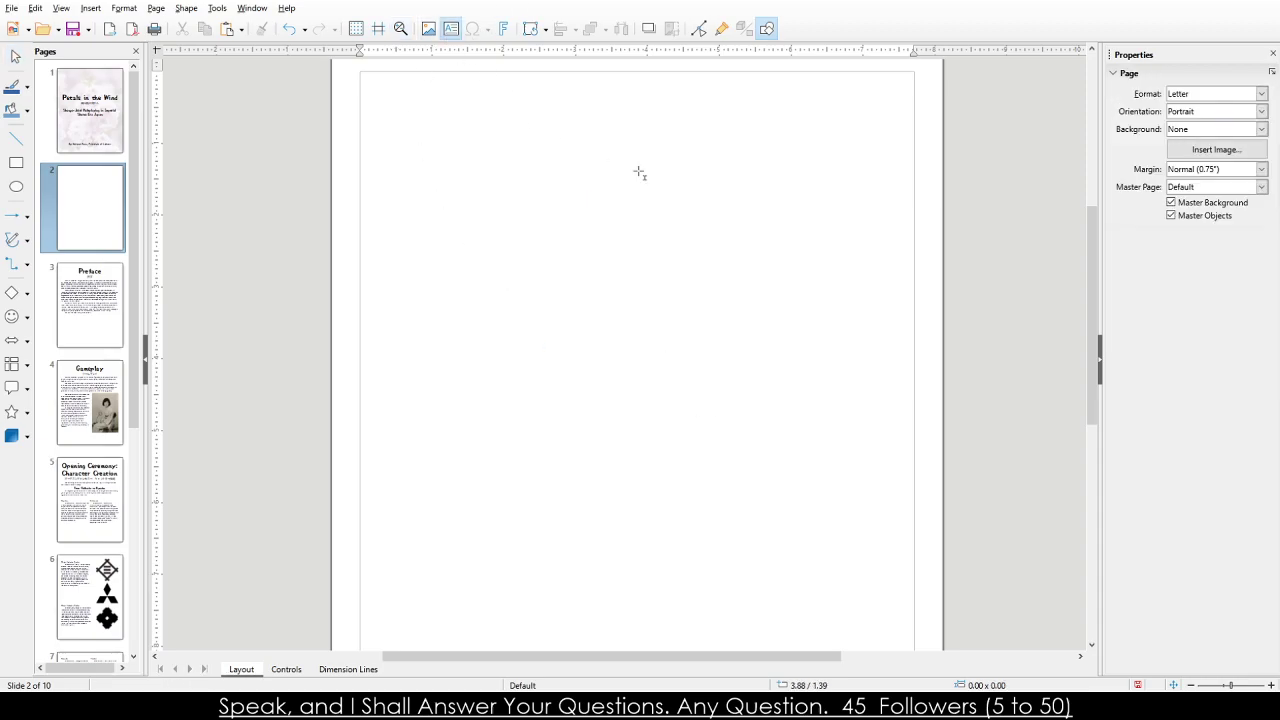
left_click(638, 172)
type("PAge")
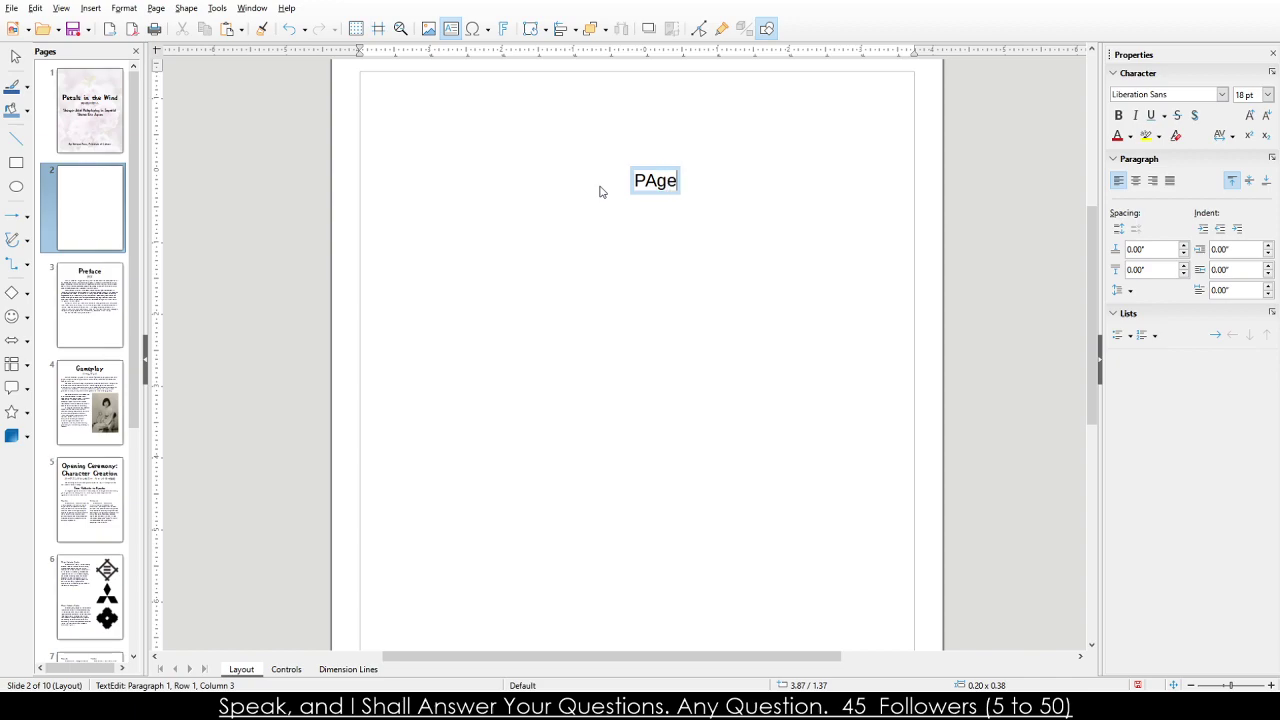
key("BackSpace")
key("BackSpace")
key("BackSpace")
type("age Left ")
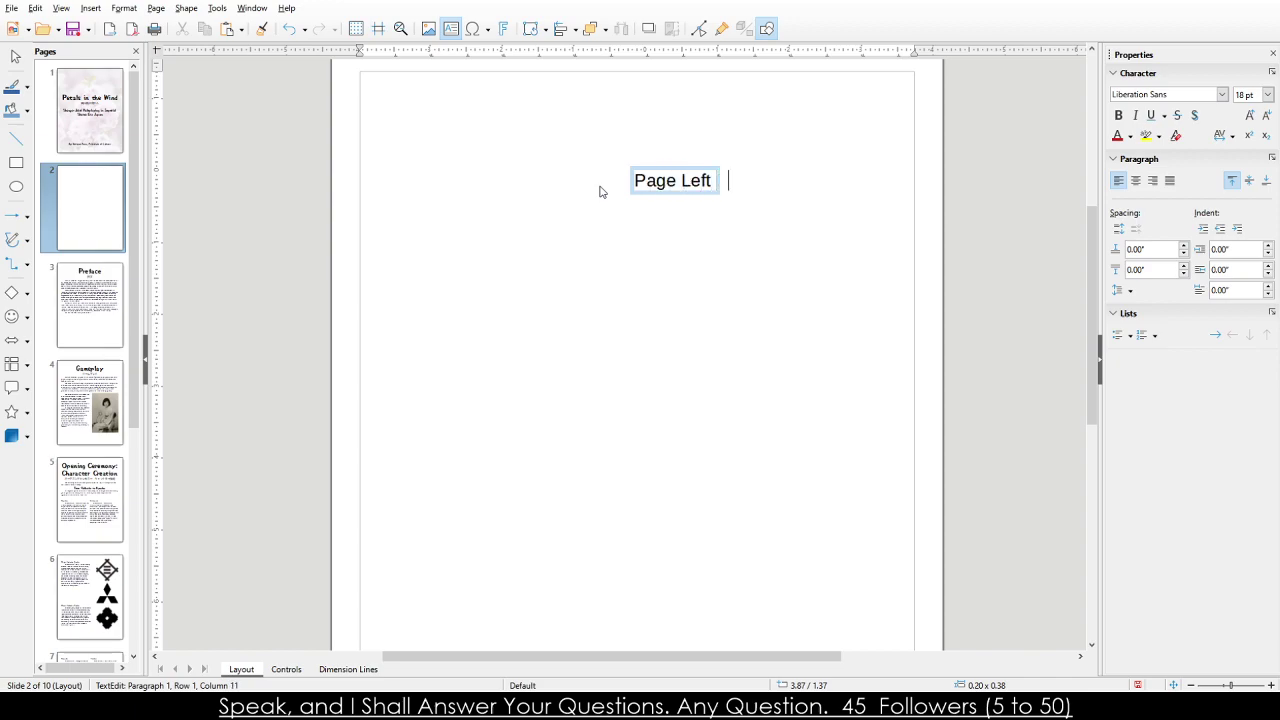
type("Blank")
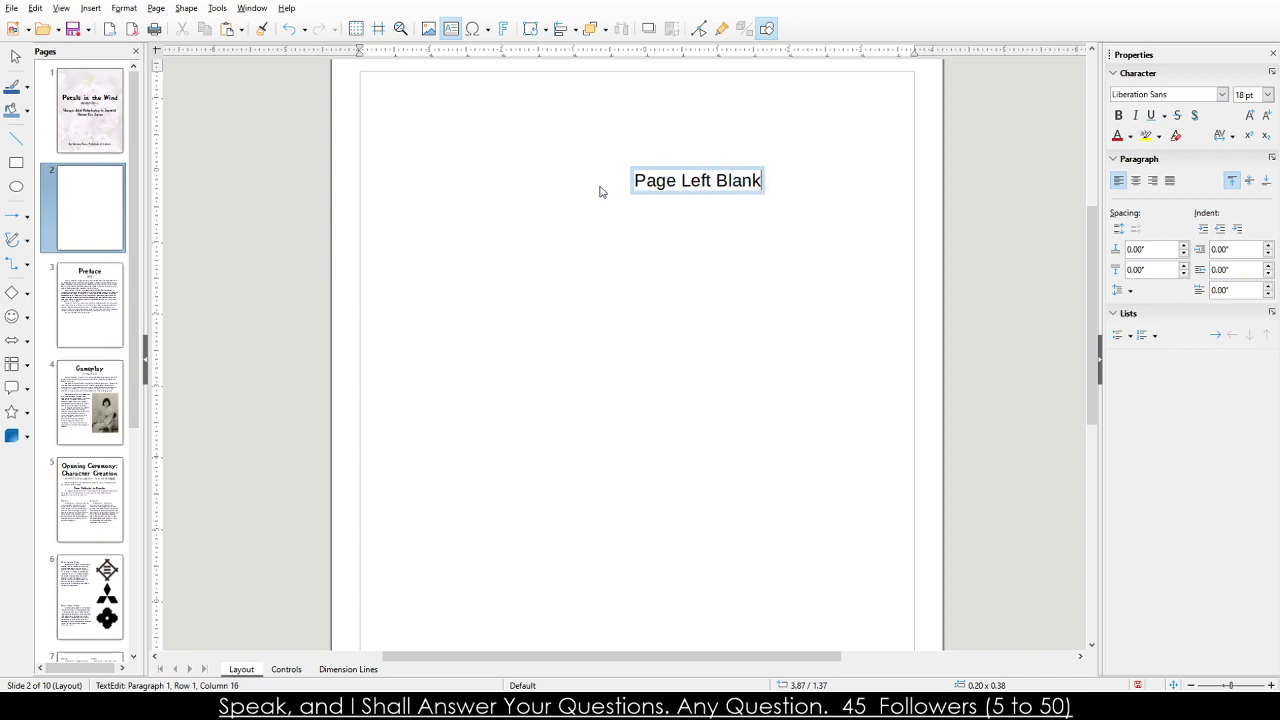
left_click(171, 286)
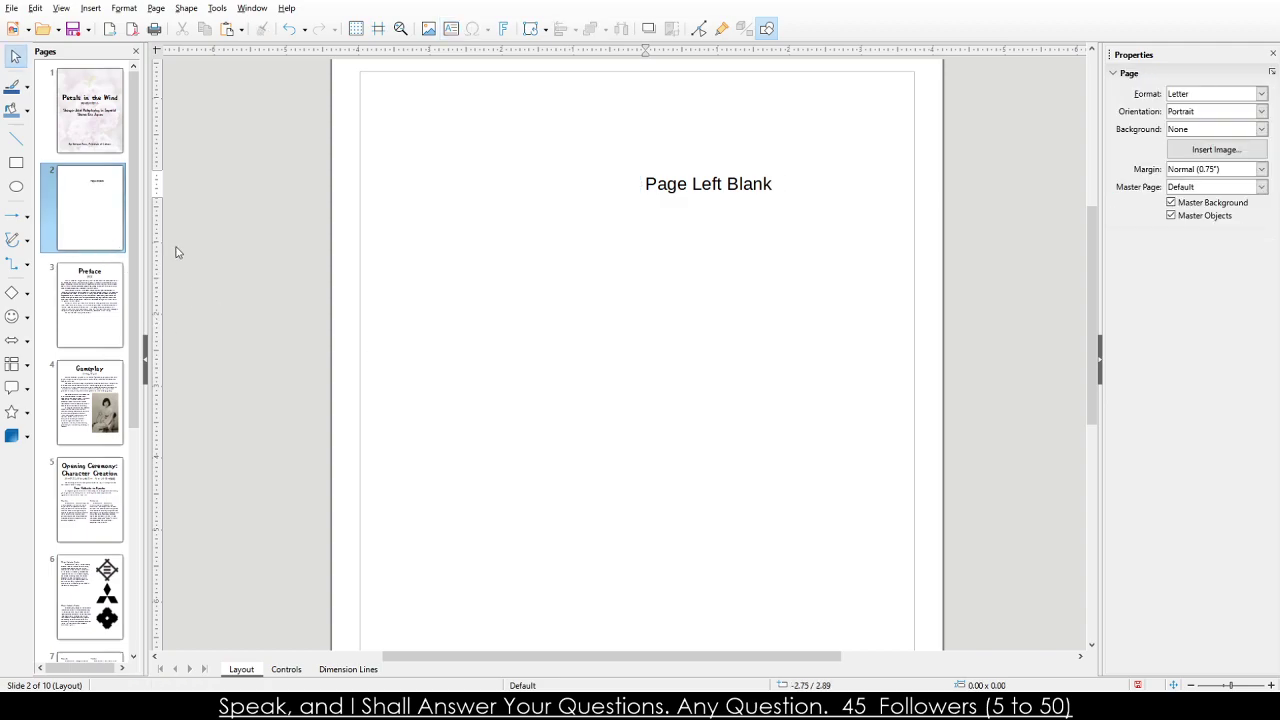
Insert a new page after page 2 and add a text box about 2.25 × 1.75 inches reading "Table of contents".
key("ctrl+m")
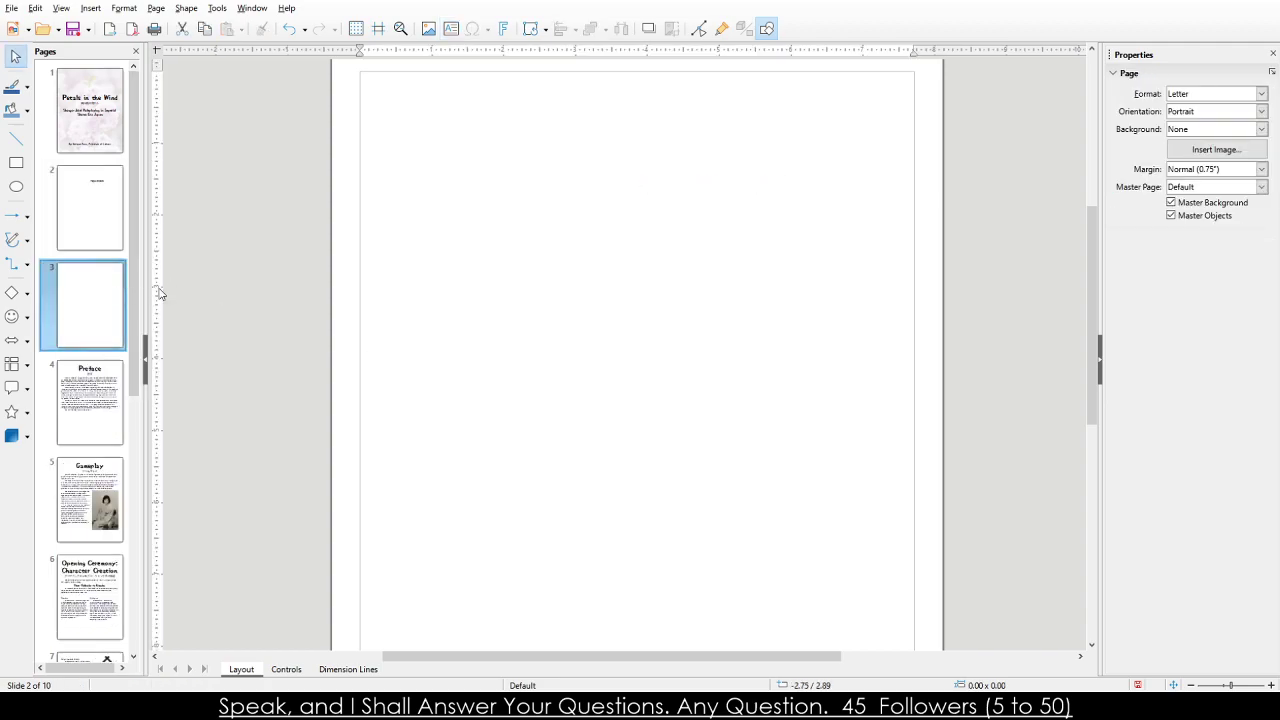
left_click_drag(562, 226, 716, 350)
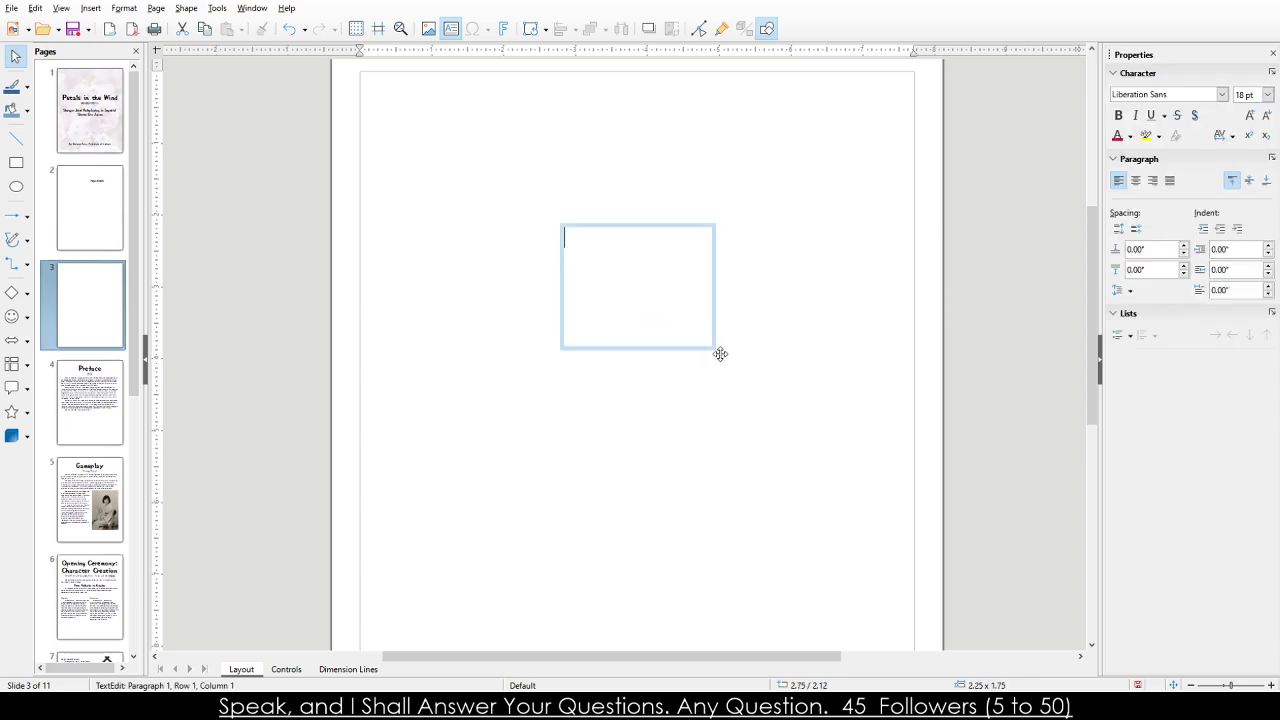
type("Table of contents")
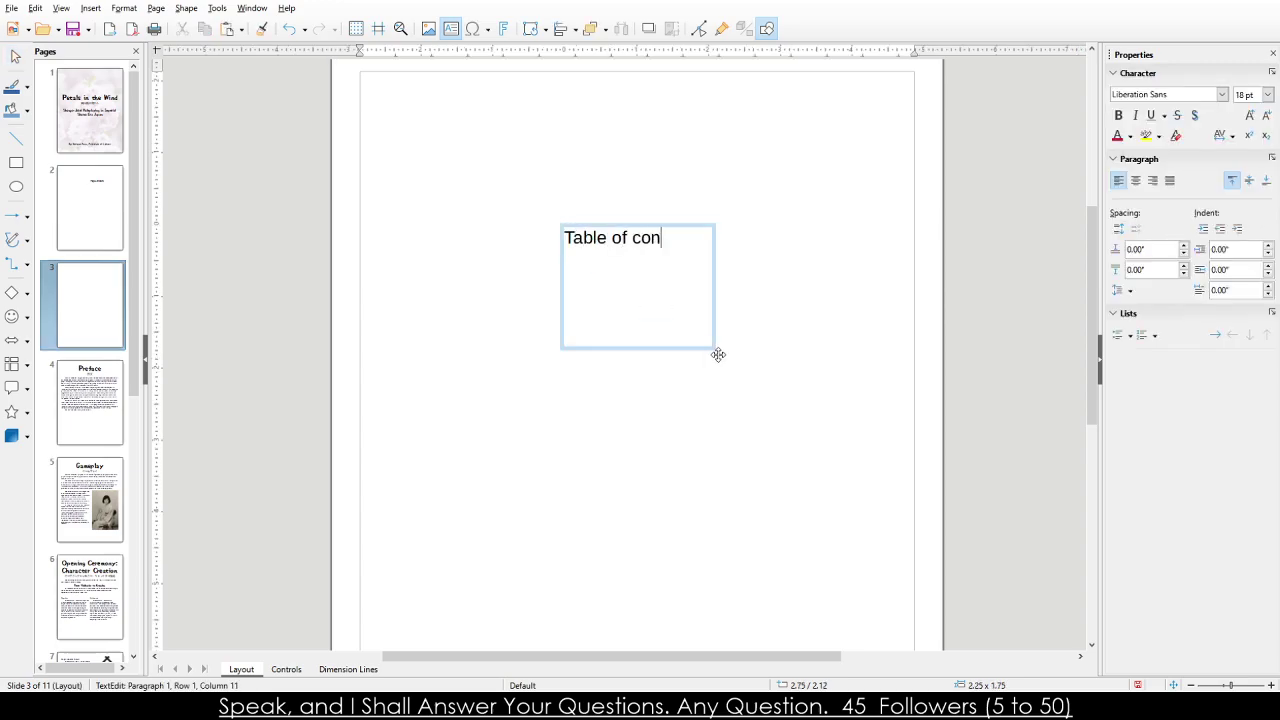
Review the rulebook's pages in order, from the cover through the Preface, Gameplay and Character Creation to the Seasons on page 10.
left_click(82, 215)
left_click(92, 125)
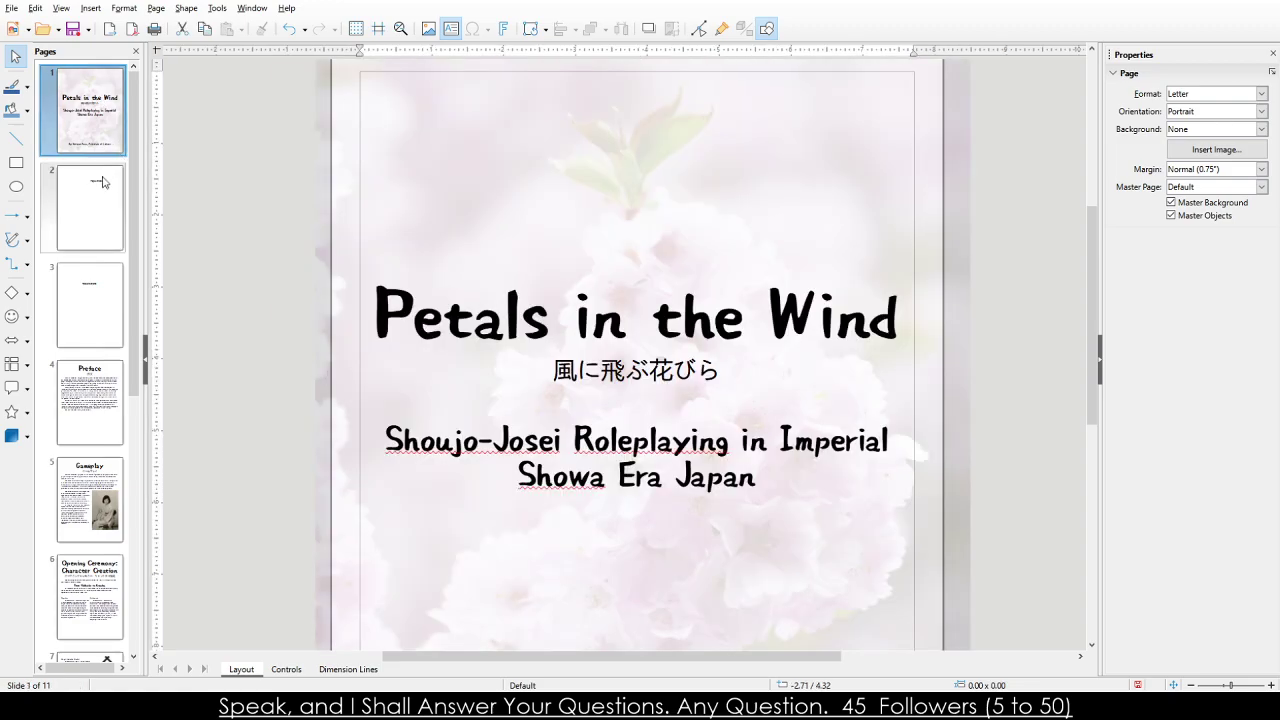
left_click(103, 182)
left_click(112, 285)
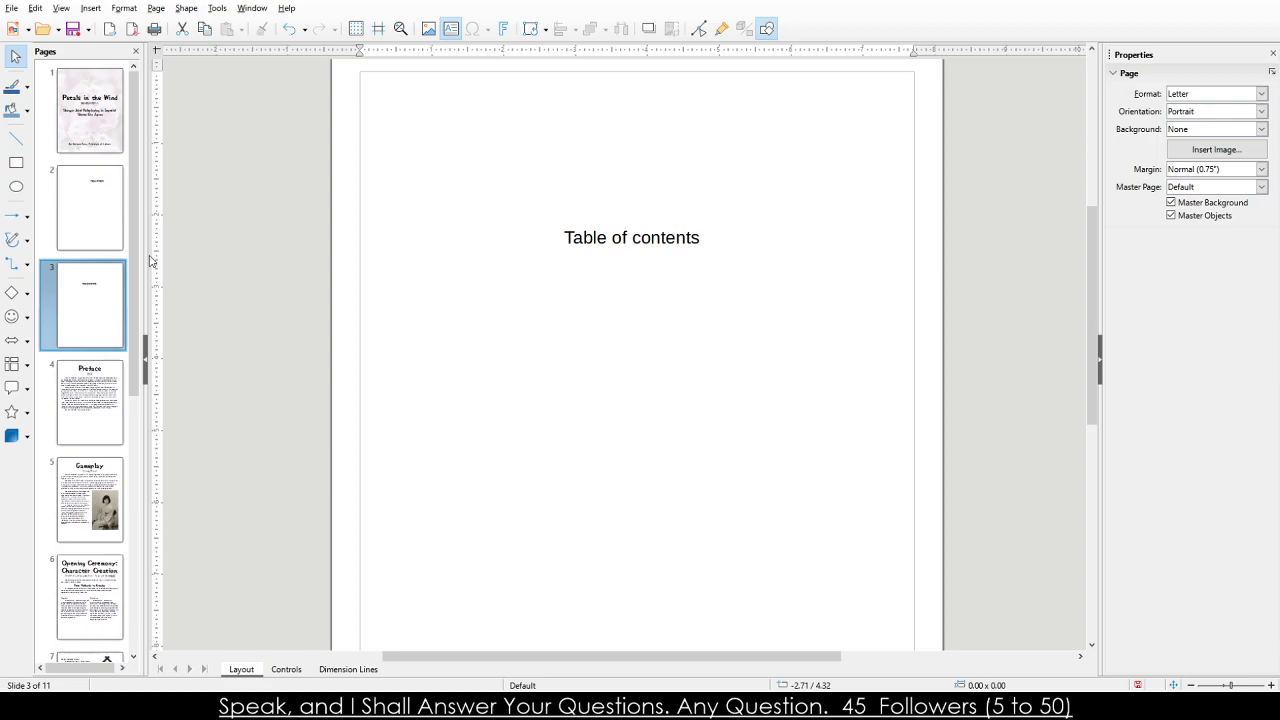
left_click(98, 390)
scroll(537, 262, "down", 1)
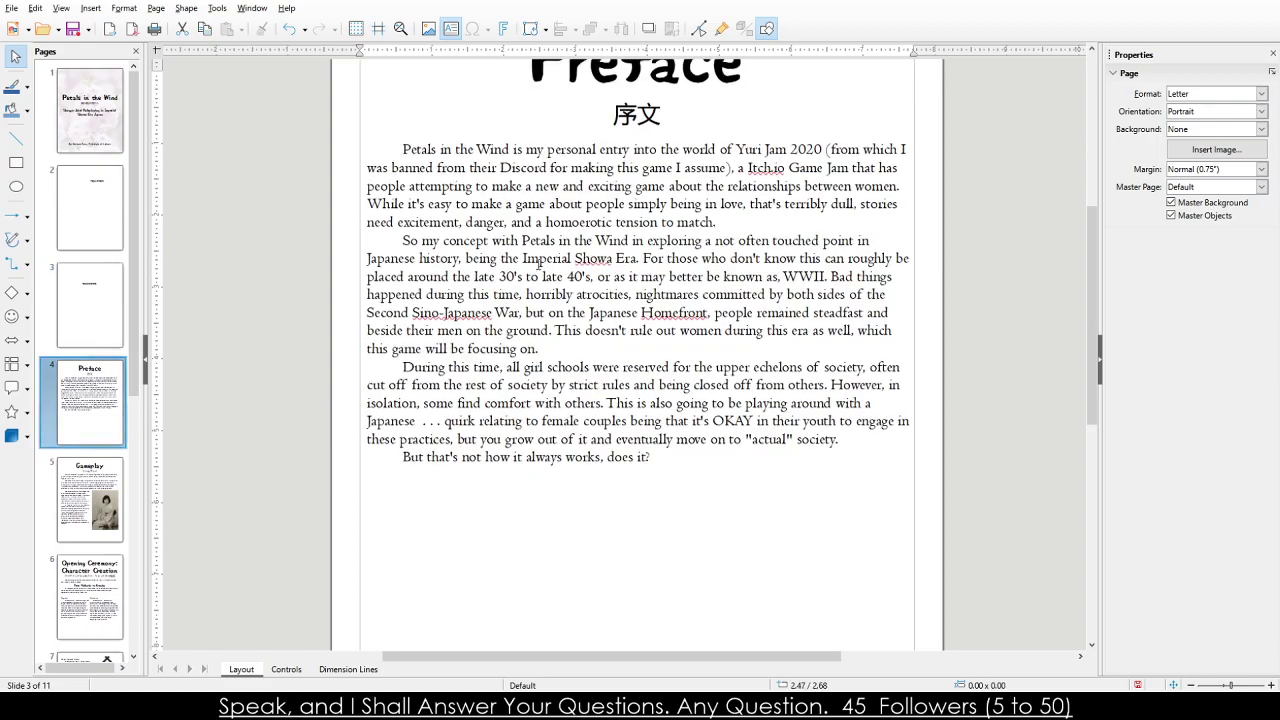
scroll(676, 273, "down", 3)
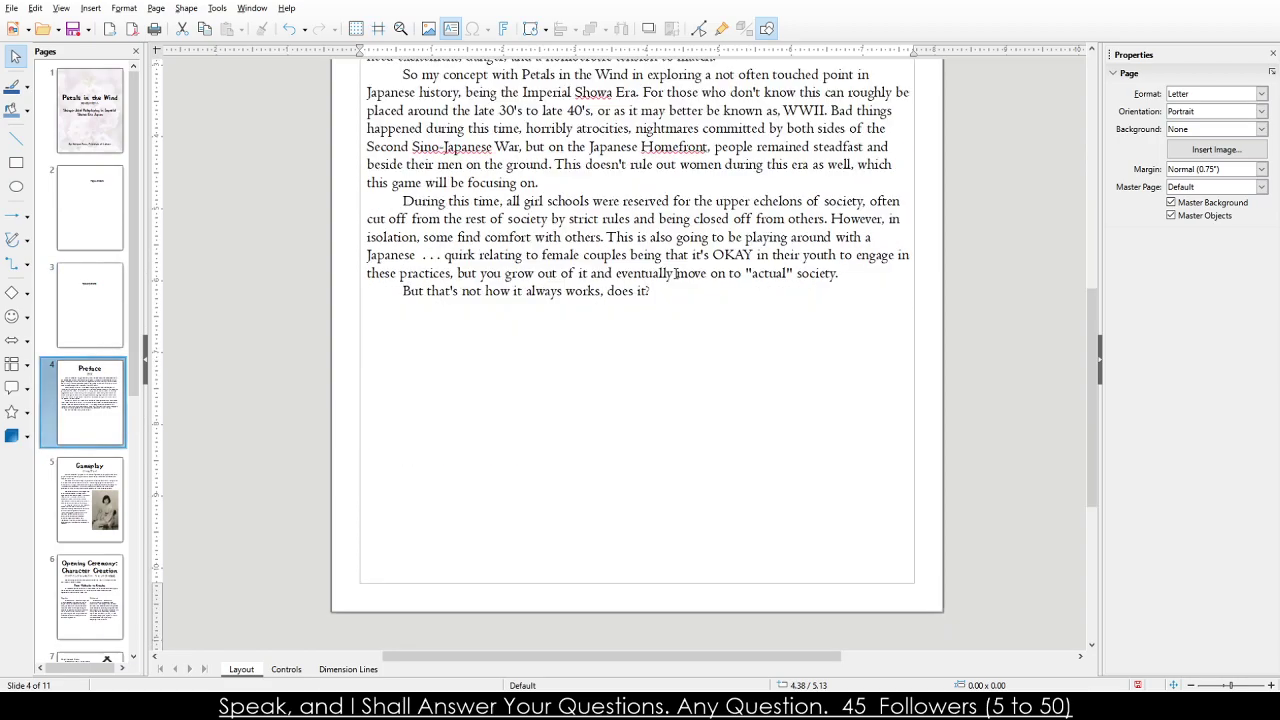
scroll(676, 273, "down", 2)
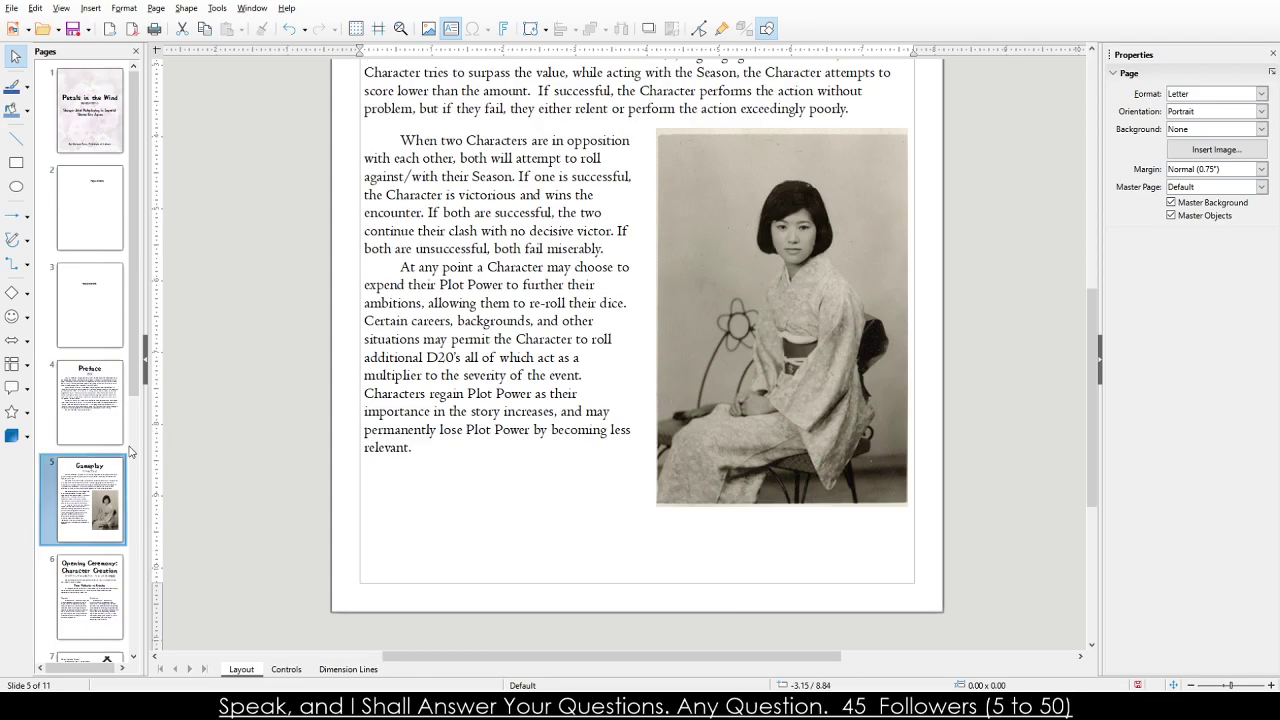
scroll(101, 456, "down", 4)
left_click(85, 218)
scroll(591, 291, "up", 5)
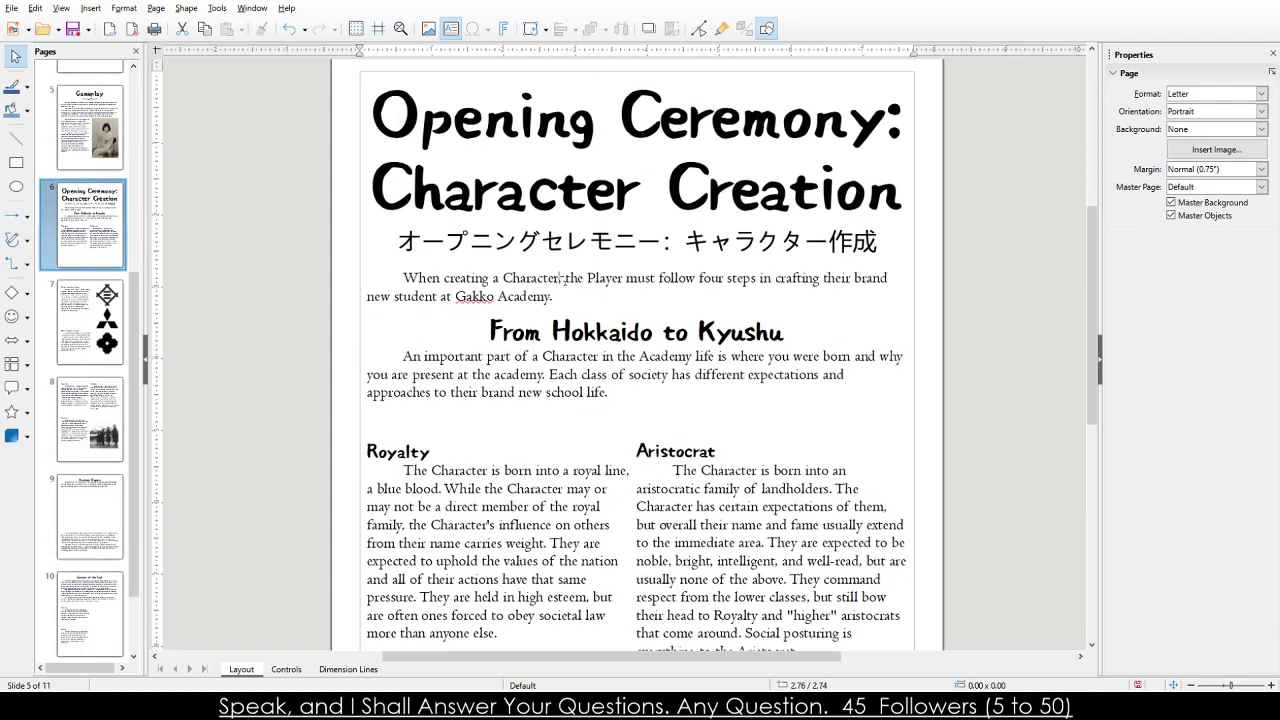
left_click(96, 350)
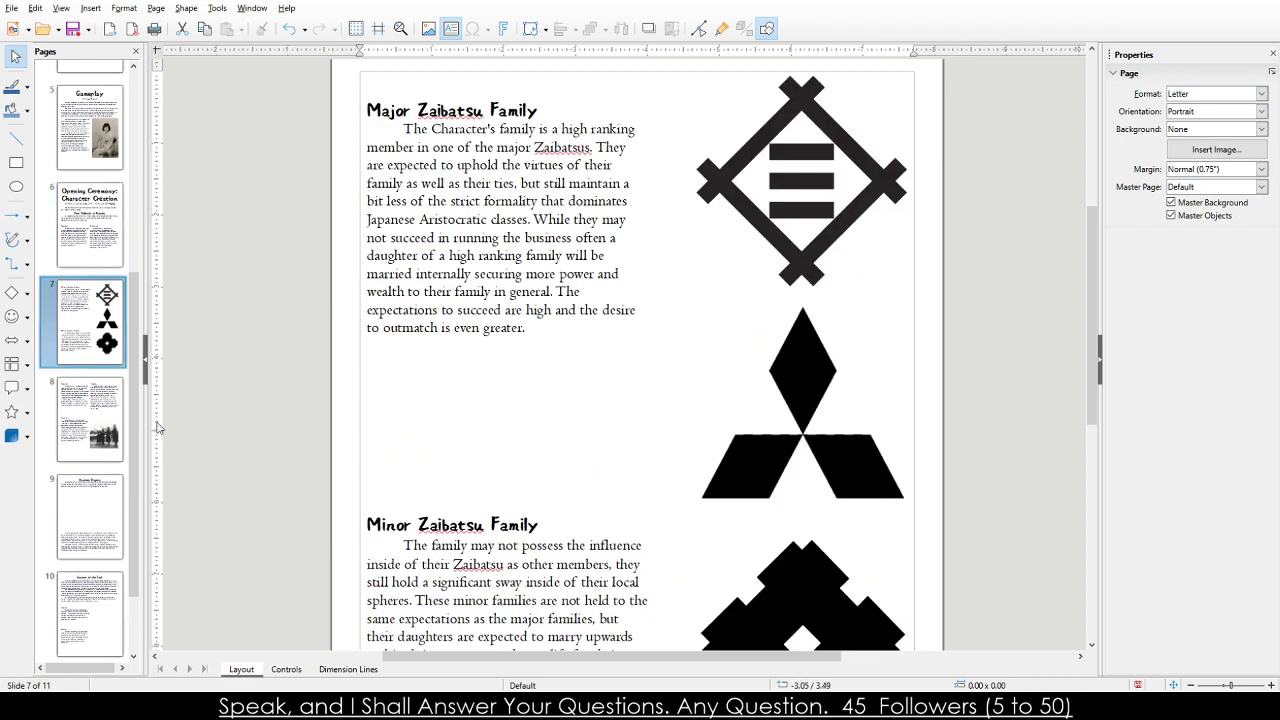
left_click(90, 420)
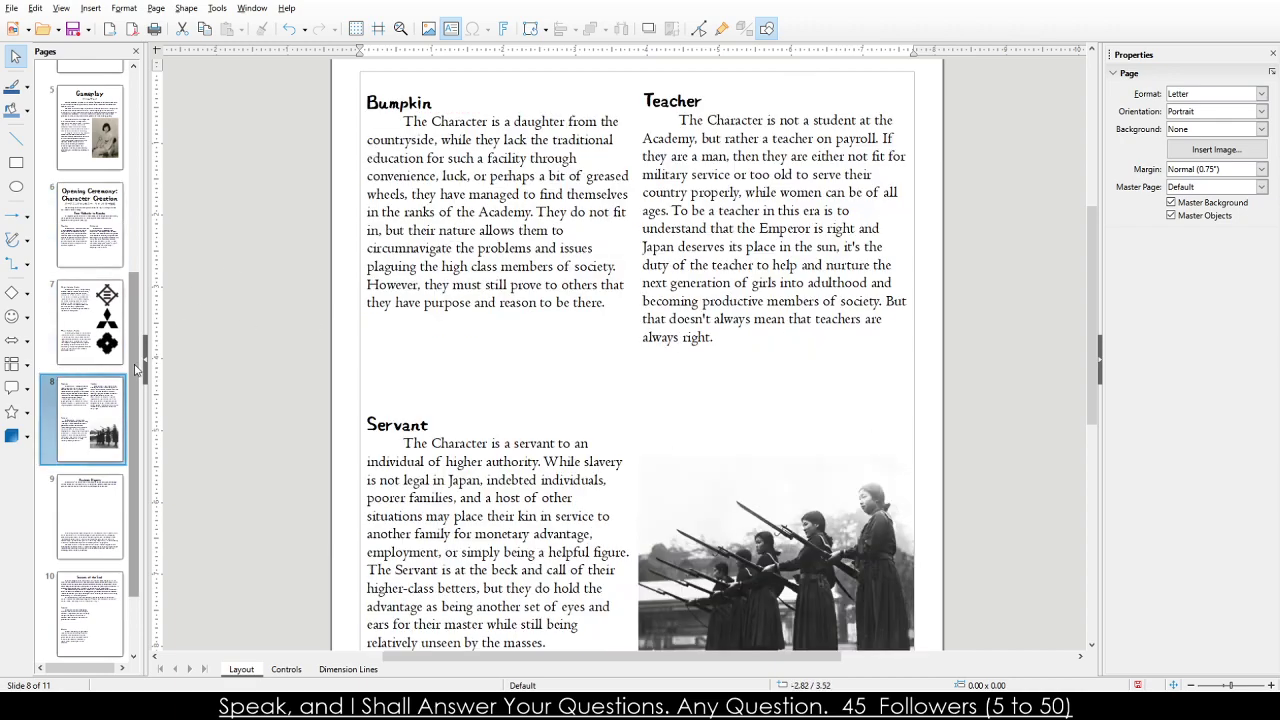
left_click(85, 515)
scroll(661, 328, "down", 2)
scroll(661, 328, "down", 1)
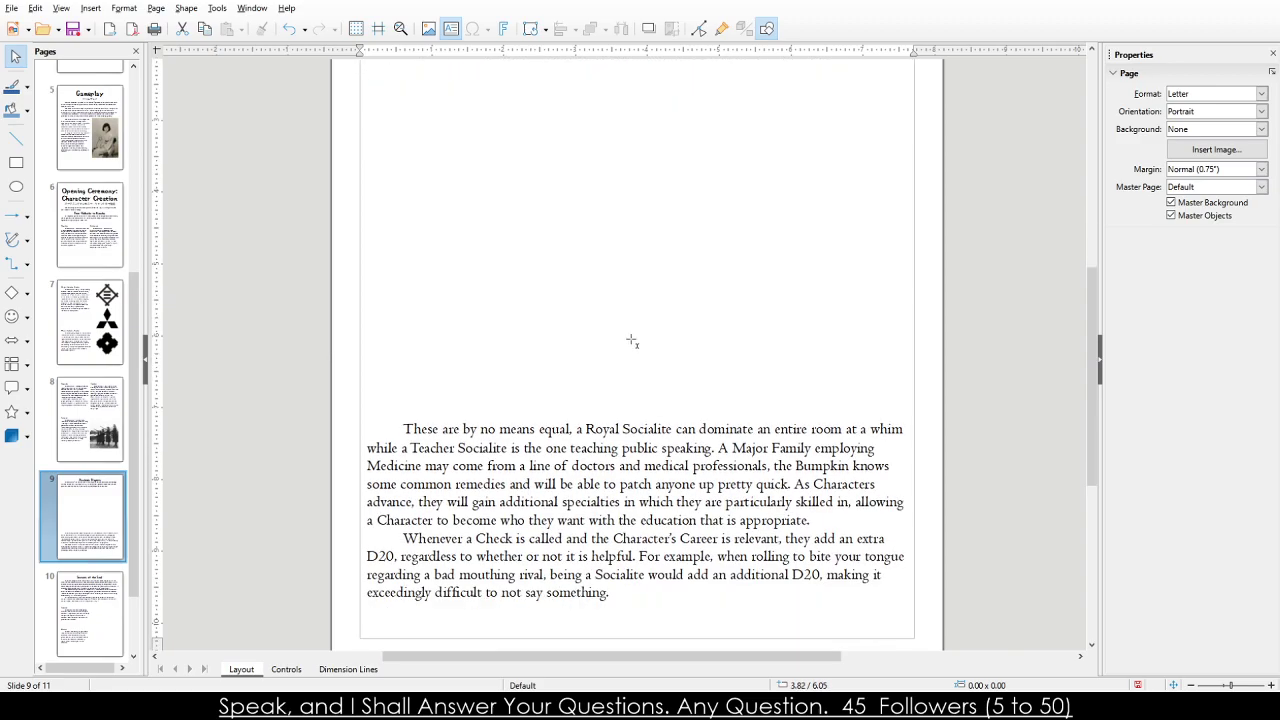
left_click(125, 612)
scroll(122, 548, "down", 1)
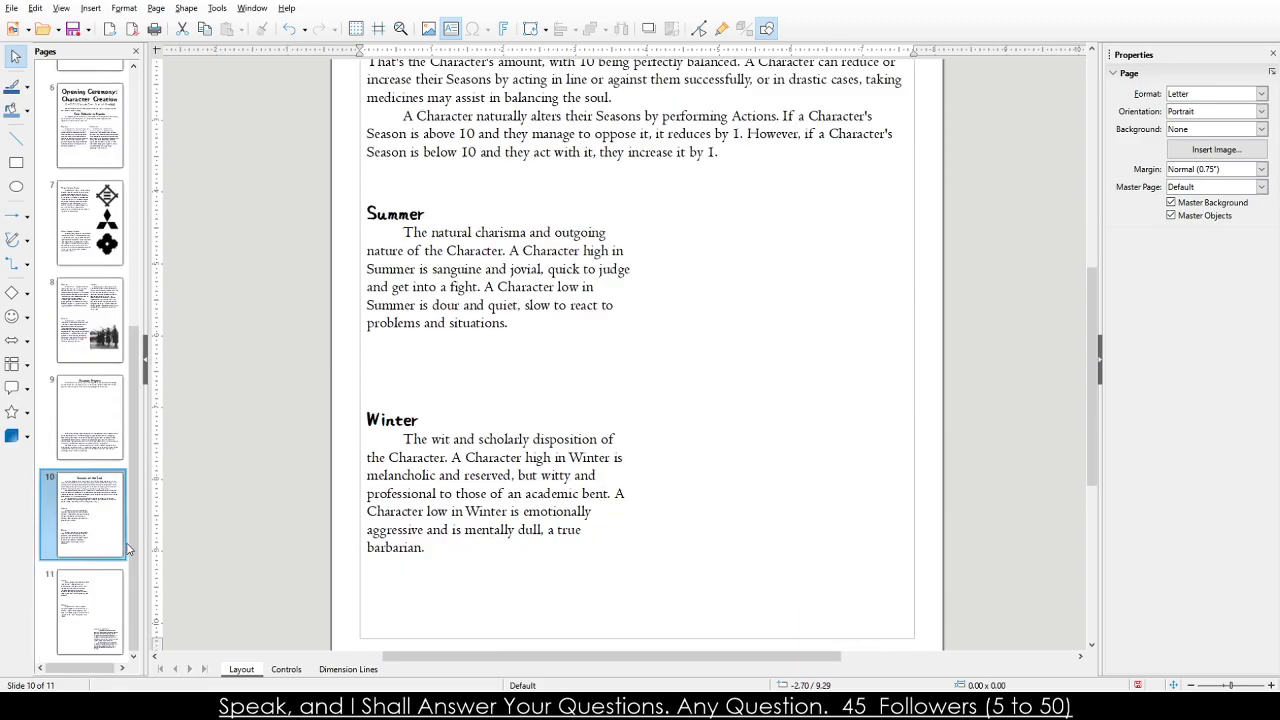
Move the Spring and Autumn text frames on page 11 across to the page's right-hand column.
left_click(110, 578)
scroll(612, 385, "up", 3)
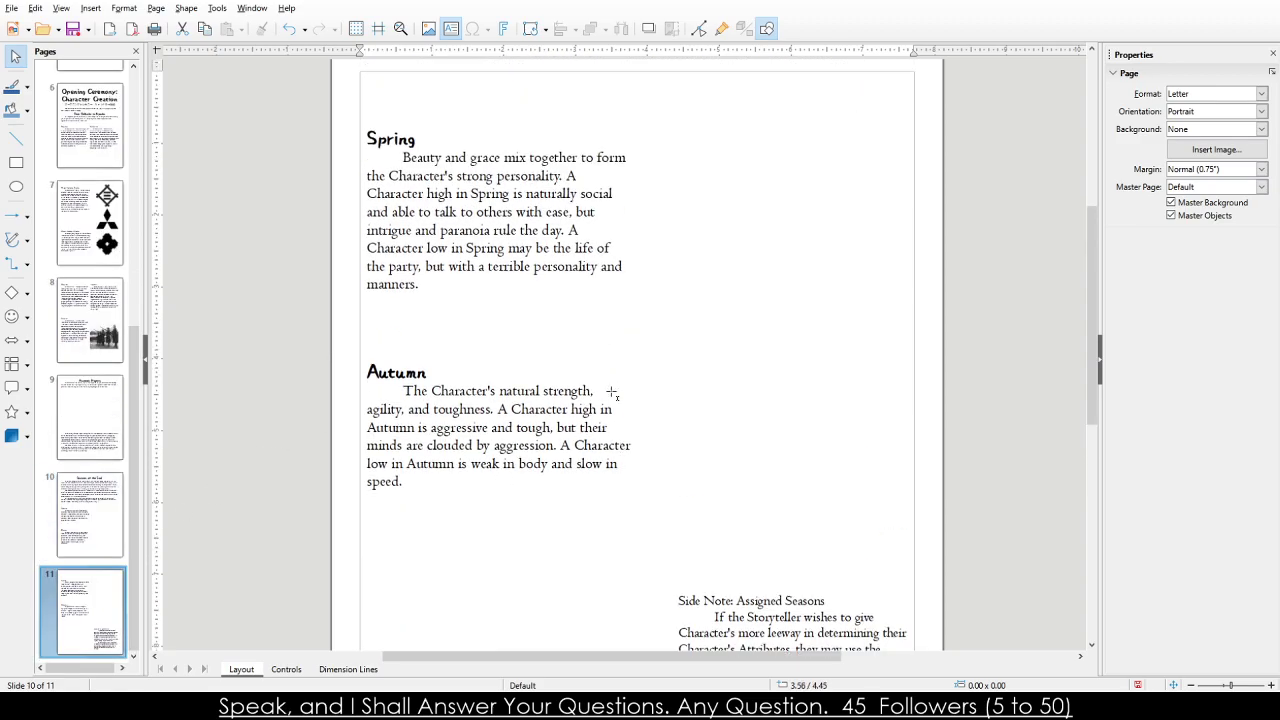
left_click(468, 125)
left_click_drag(468, 125, 780, 123)
left_click(440, 362)
left_click_drag(440, 362, 715, 360)
left_click(503, 414)
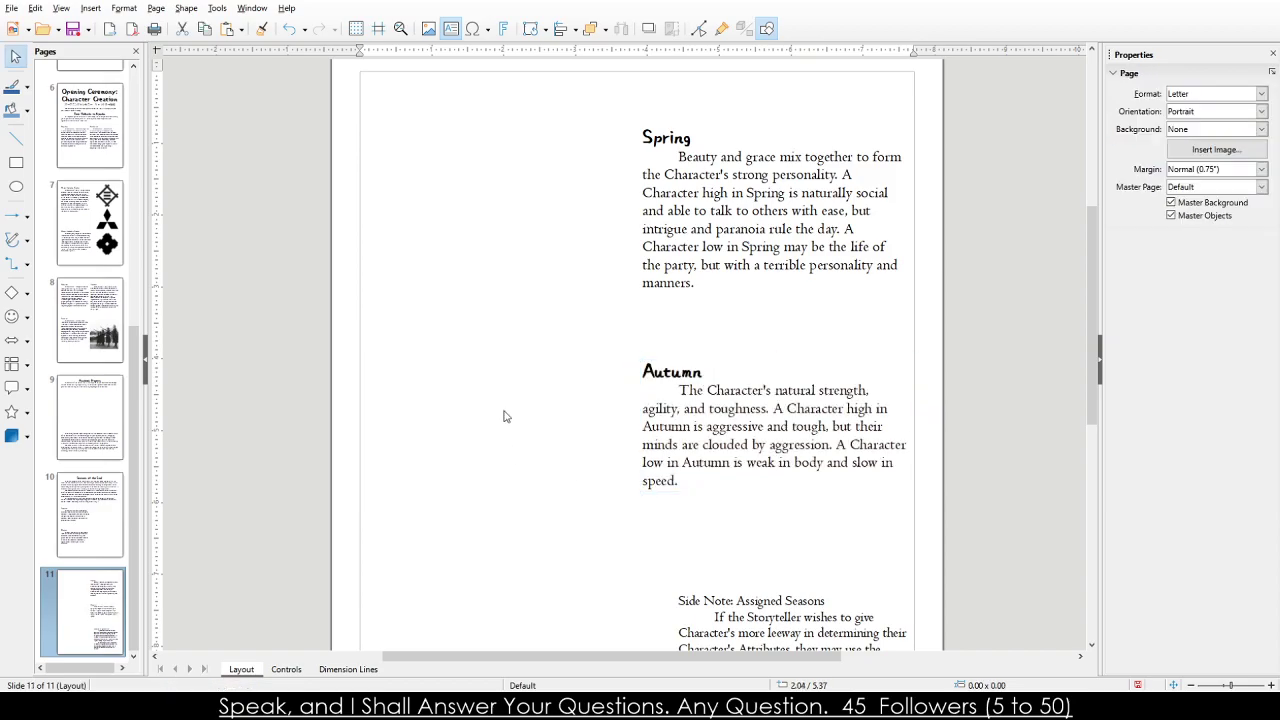
Make the words "Assigned Seasons" bold in the side note's heading on page 11.
scroll(518, 404, "down", 3)
scroll(640, 403, "down", 3)
scroll(674, 397, "up", 4)
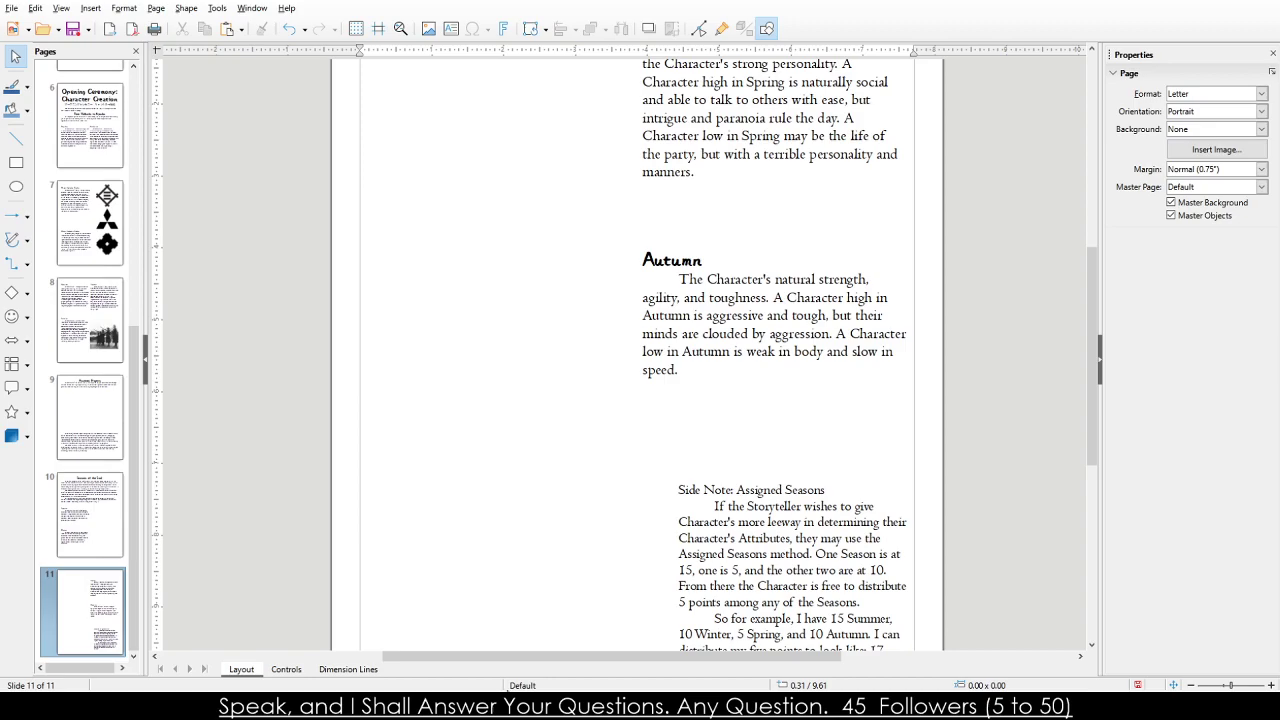
left_click(739, 519)
left_click_drag(737, 490, 827, 490)
key("ctrl+b")
left_click(923, 466)
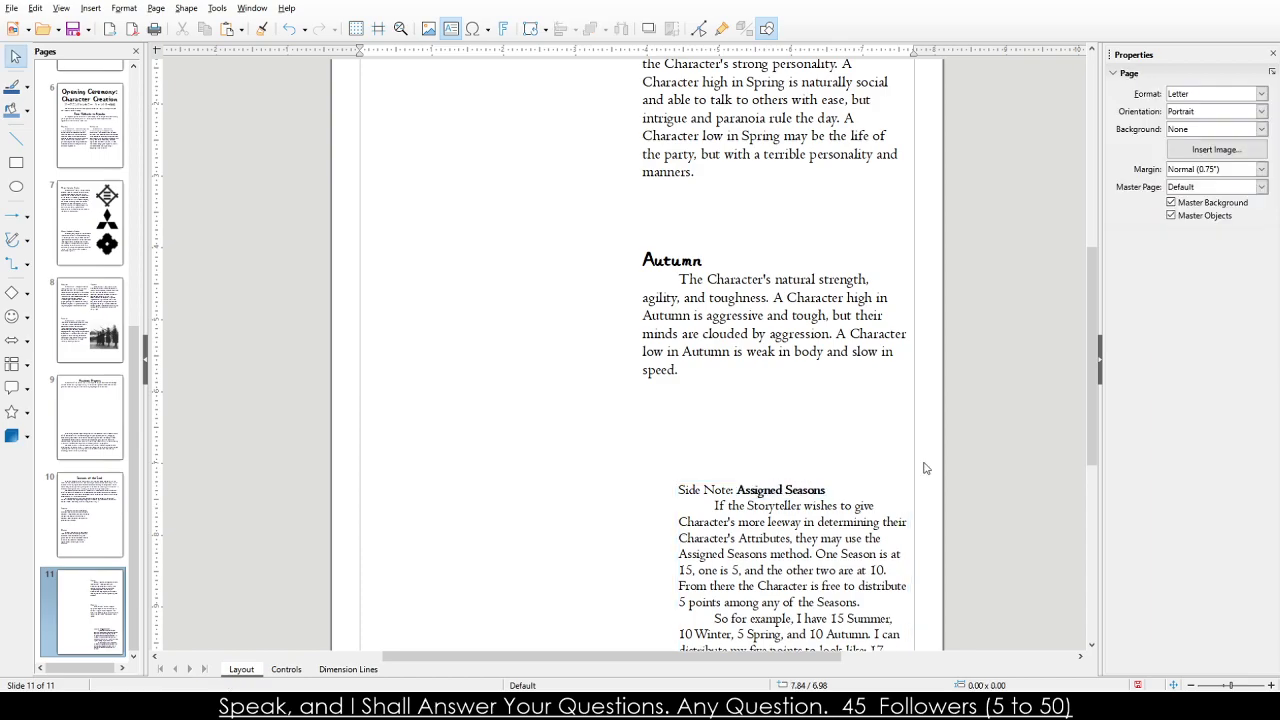
Examine the layout of the Spring, Autumn and side note texts on page 11, including an overview of the page.
scroll(923, 466, "down", 3)
left_click(866, 416)
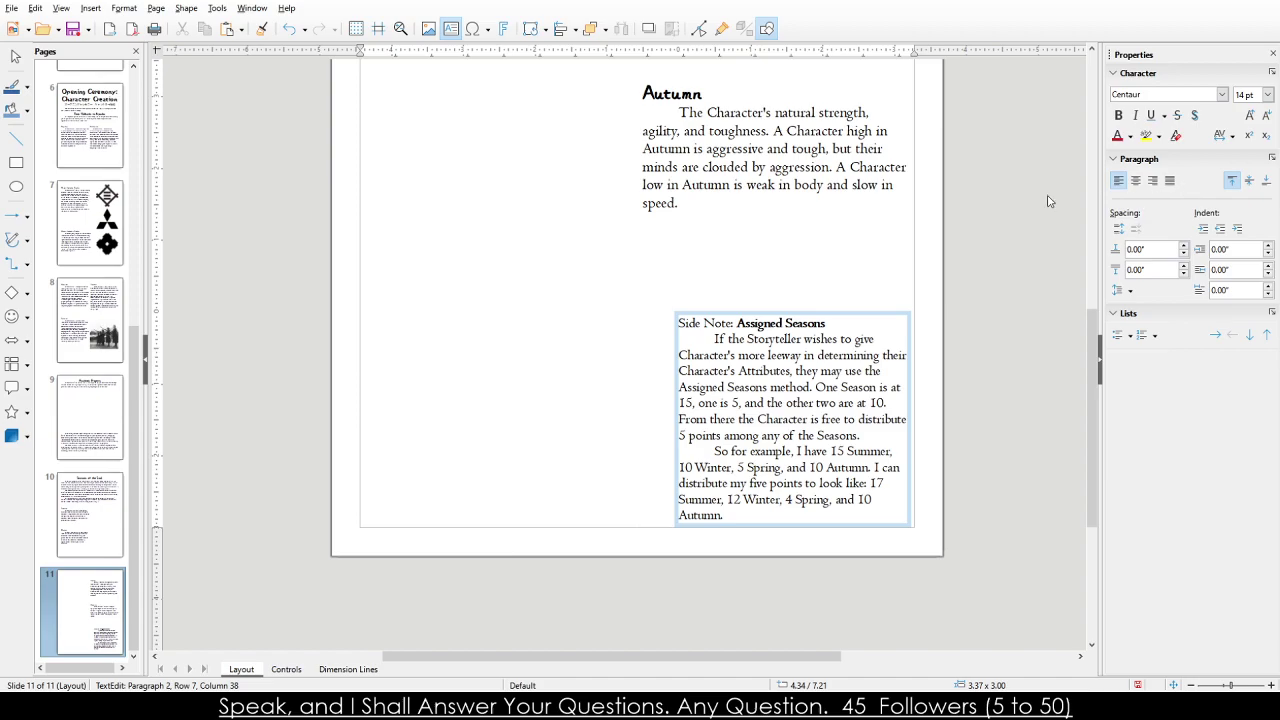
left_click(856, 325)
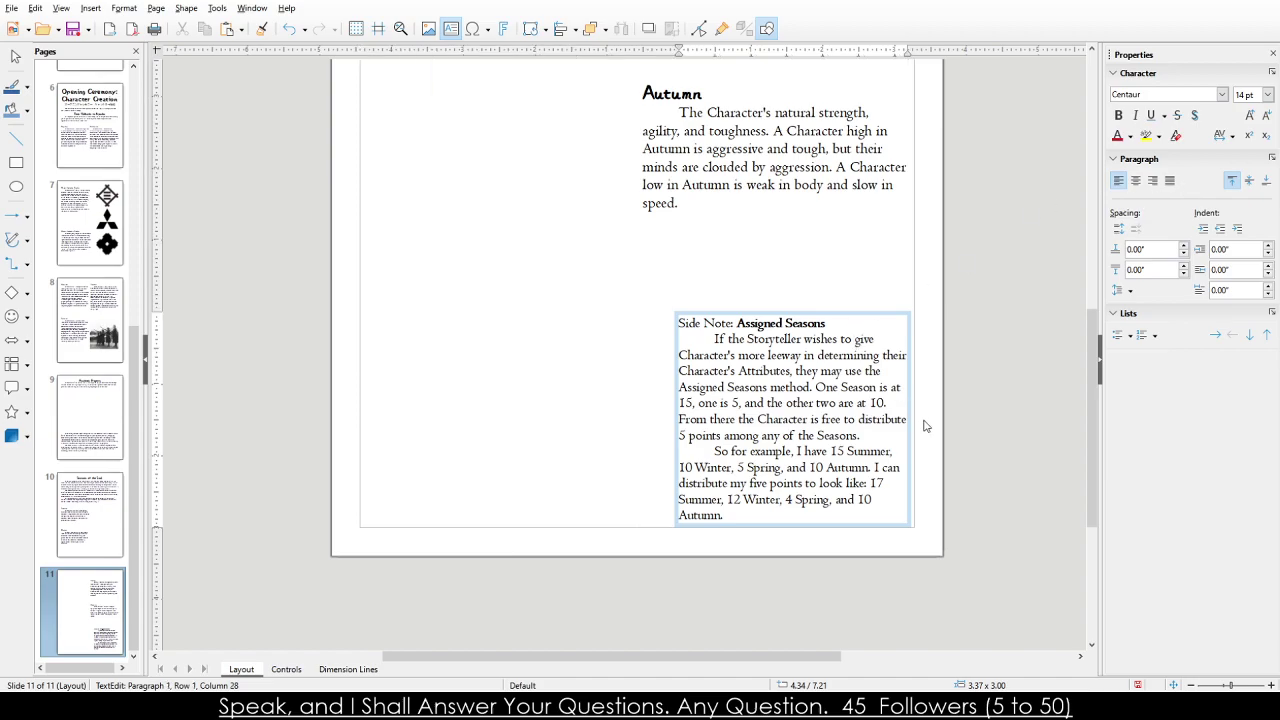
scroll(551, 490, "up", 4)
scroll(551, 484, "up", 1)
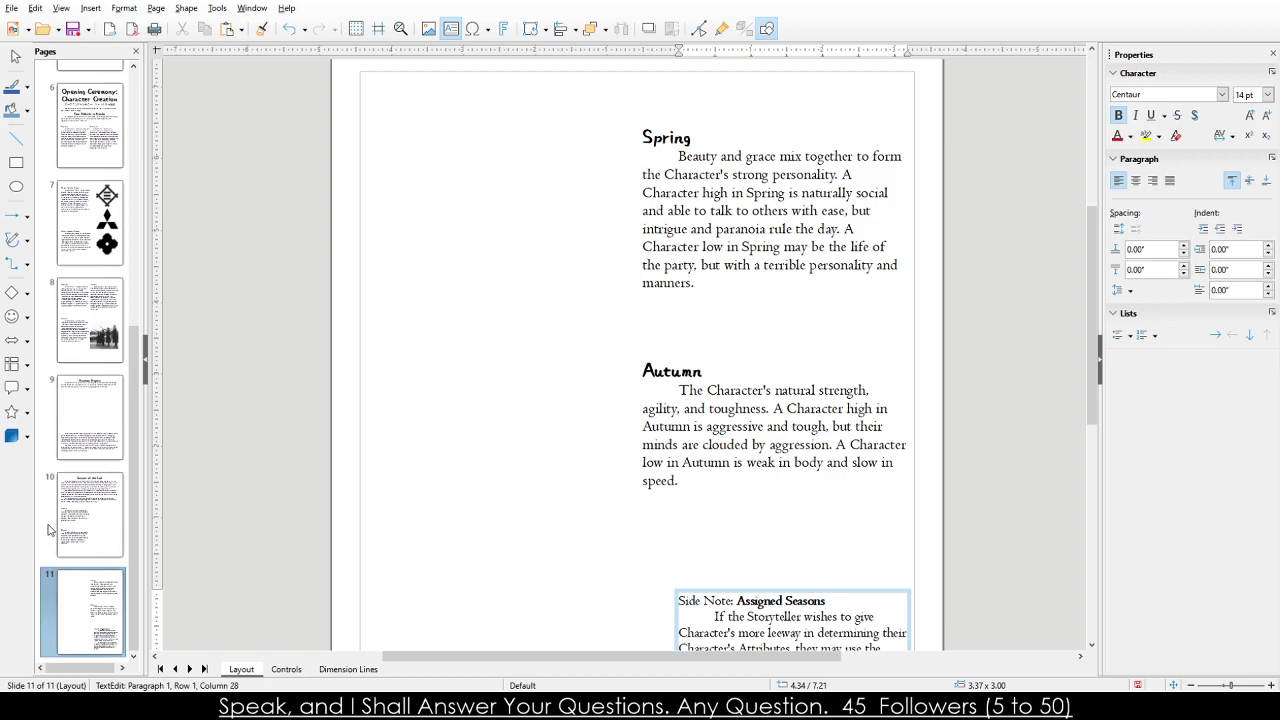
left_click(44, 56)
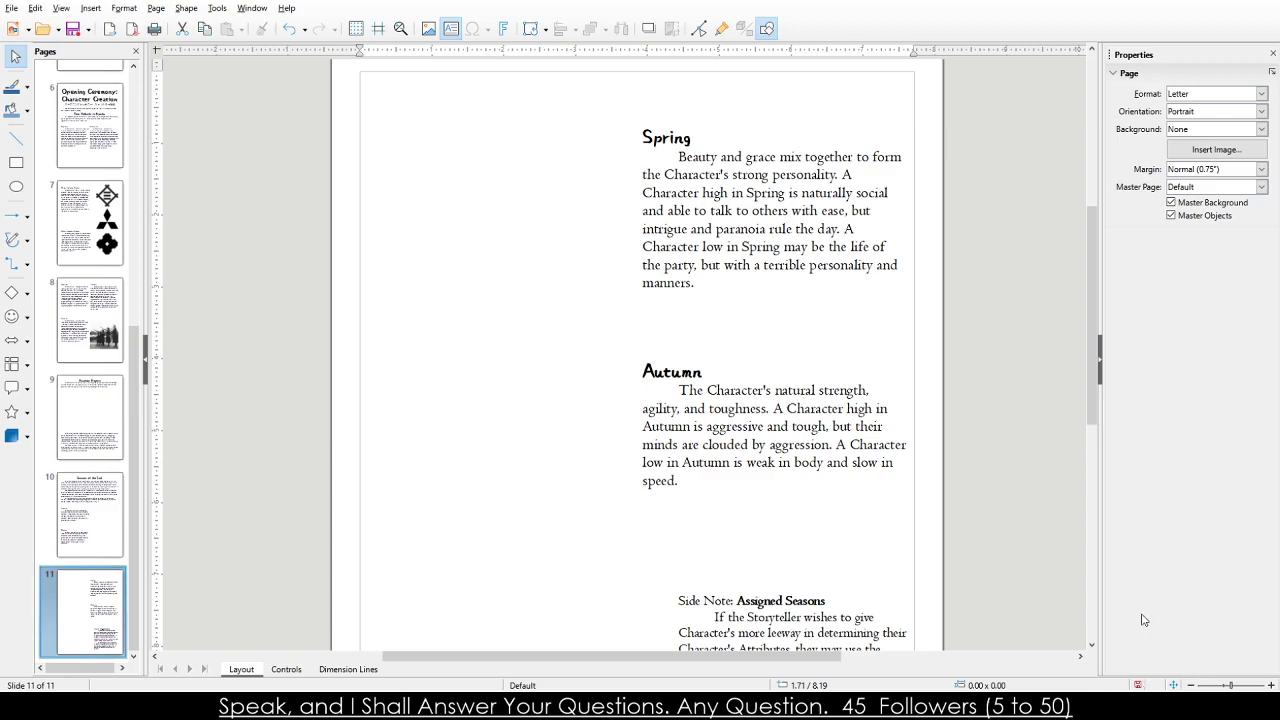
left_click(1192, 684)
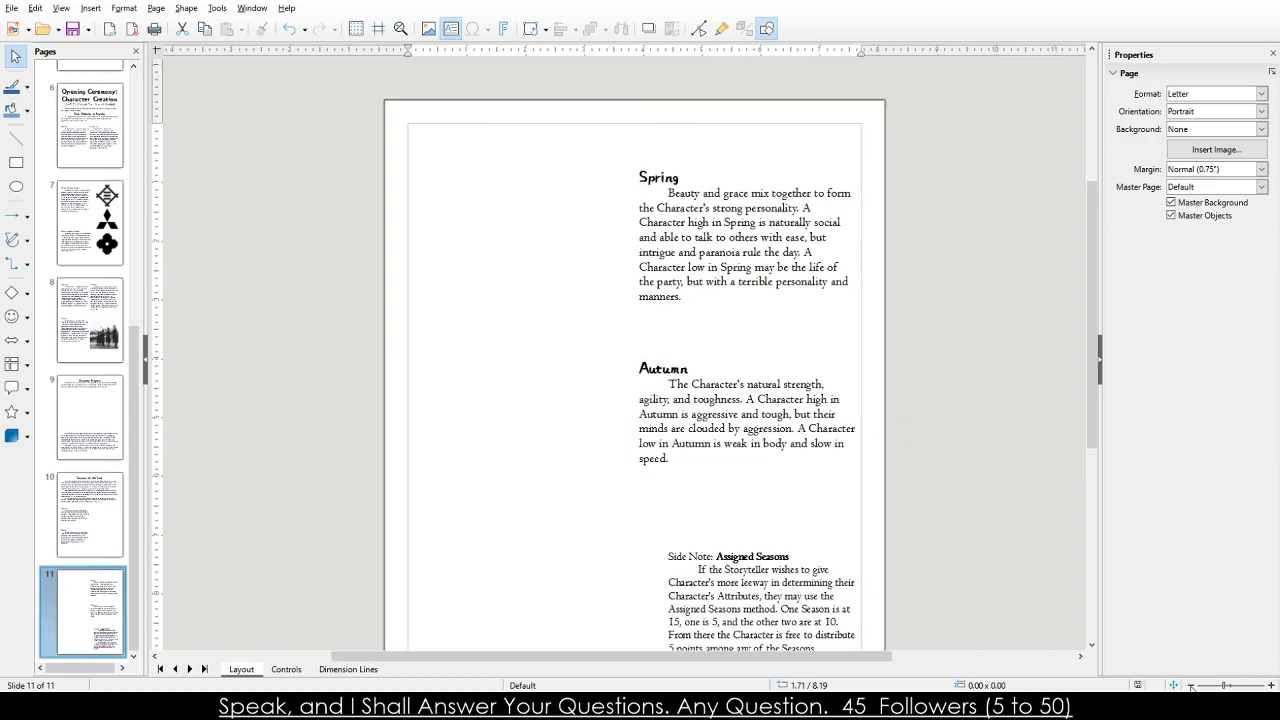
left_click(1192, 684)
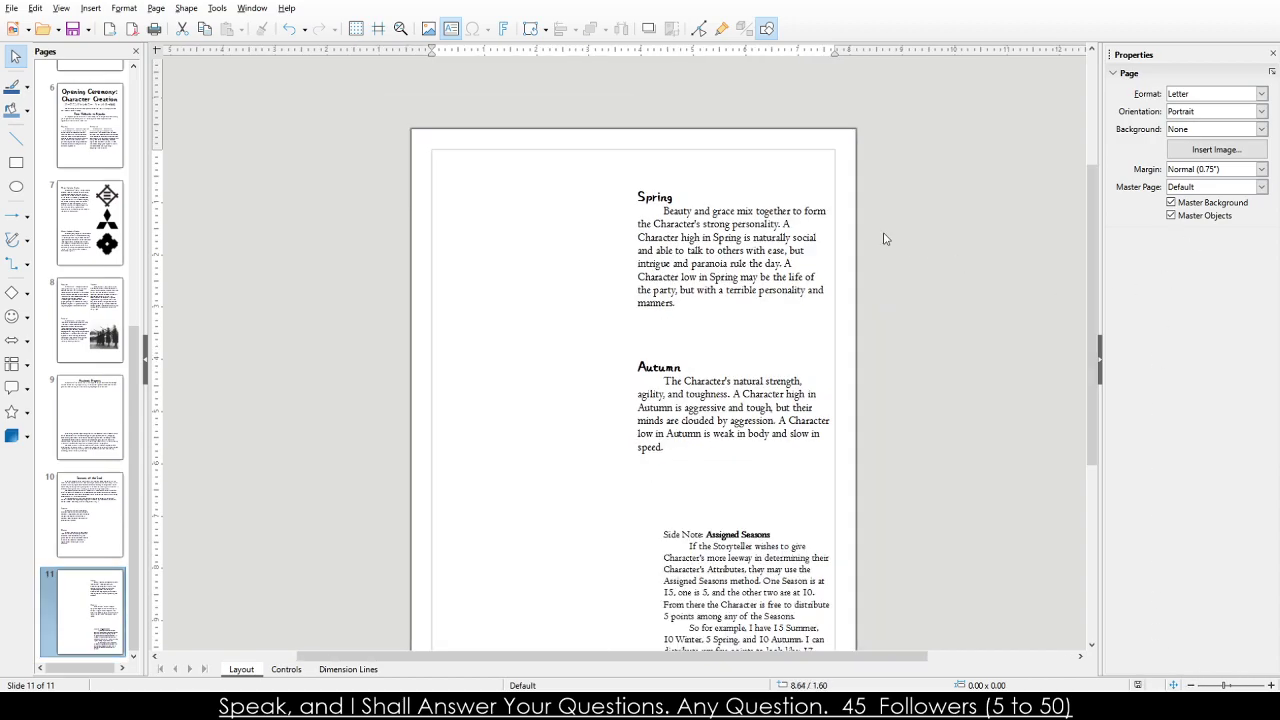
left_click(1250, 95)
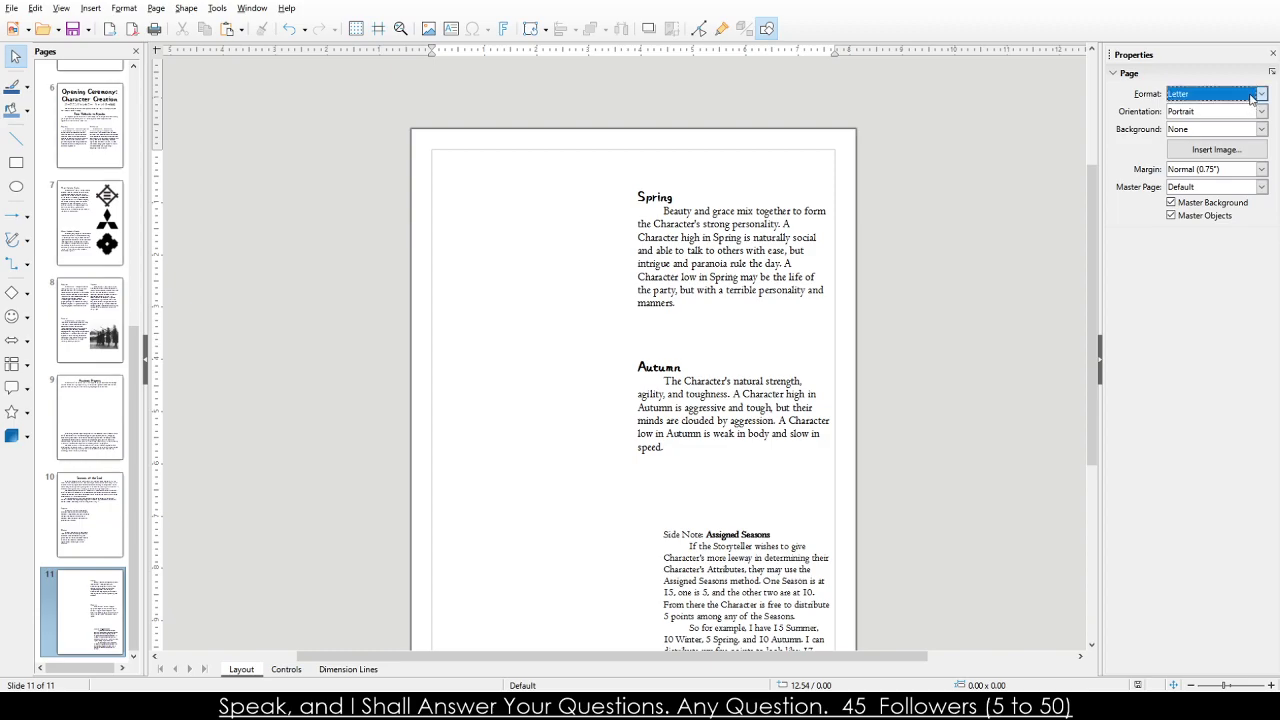
left_click(1229, 113)
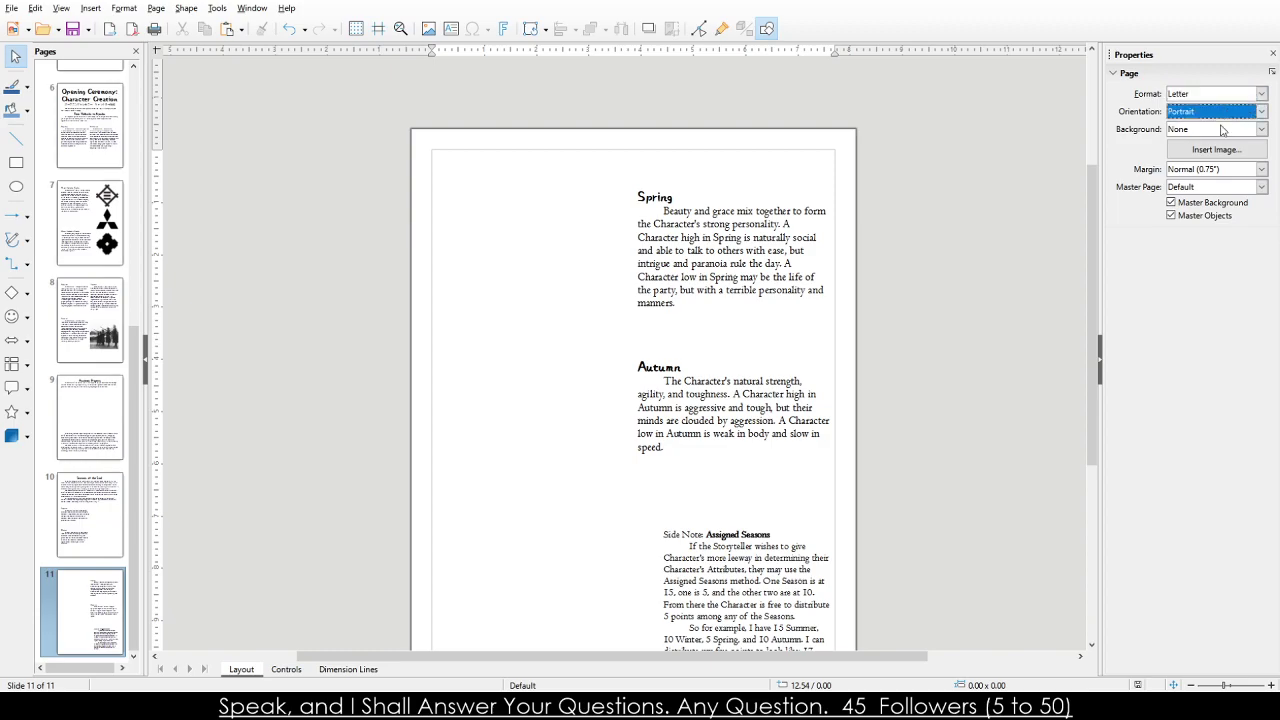
left_click(1222, 131)
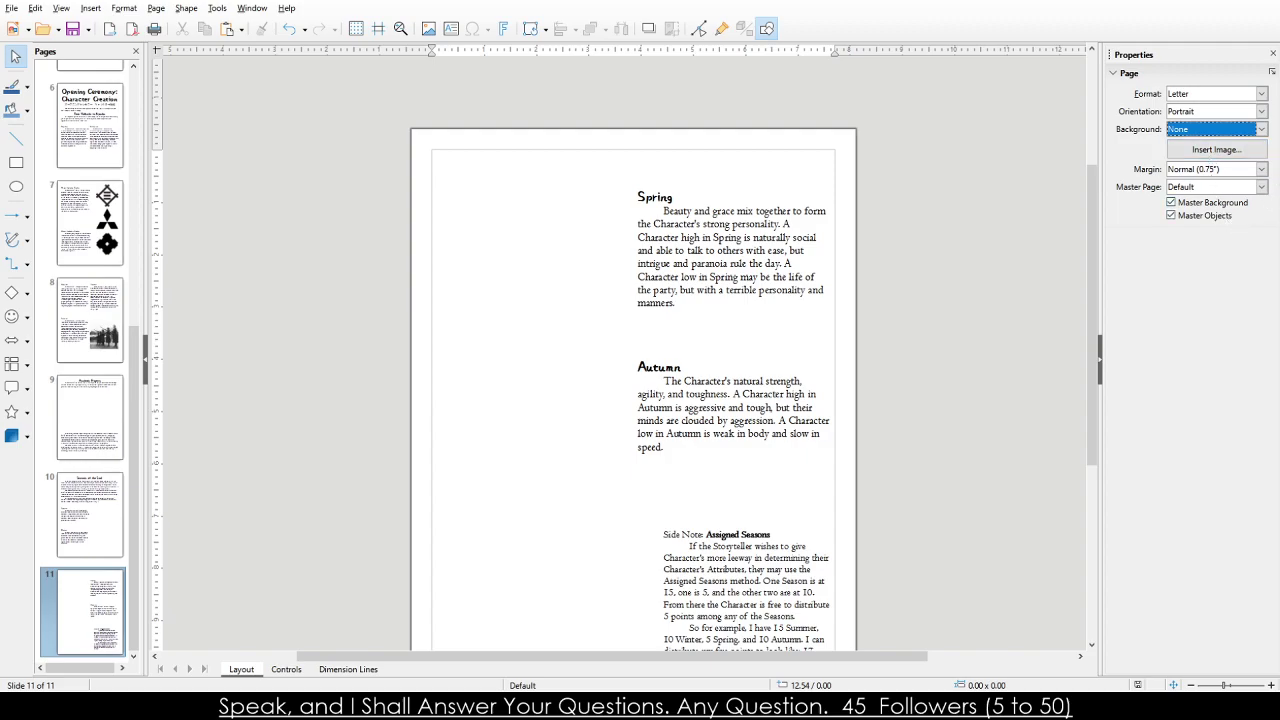
key("ctrl+shift+F5")
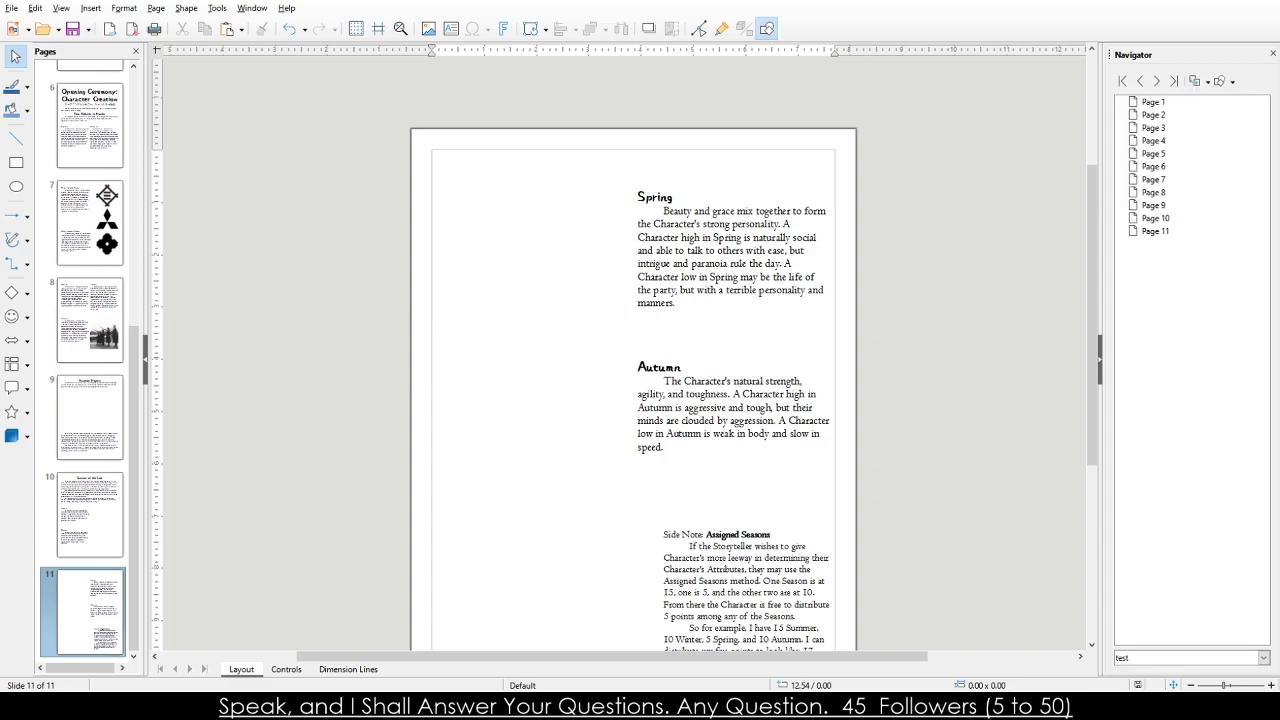
key("ctrl+shift+F5")
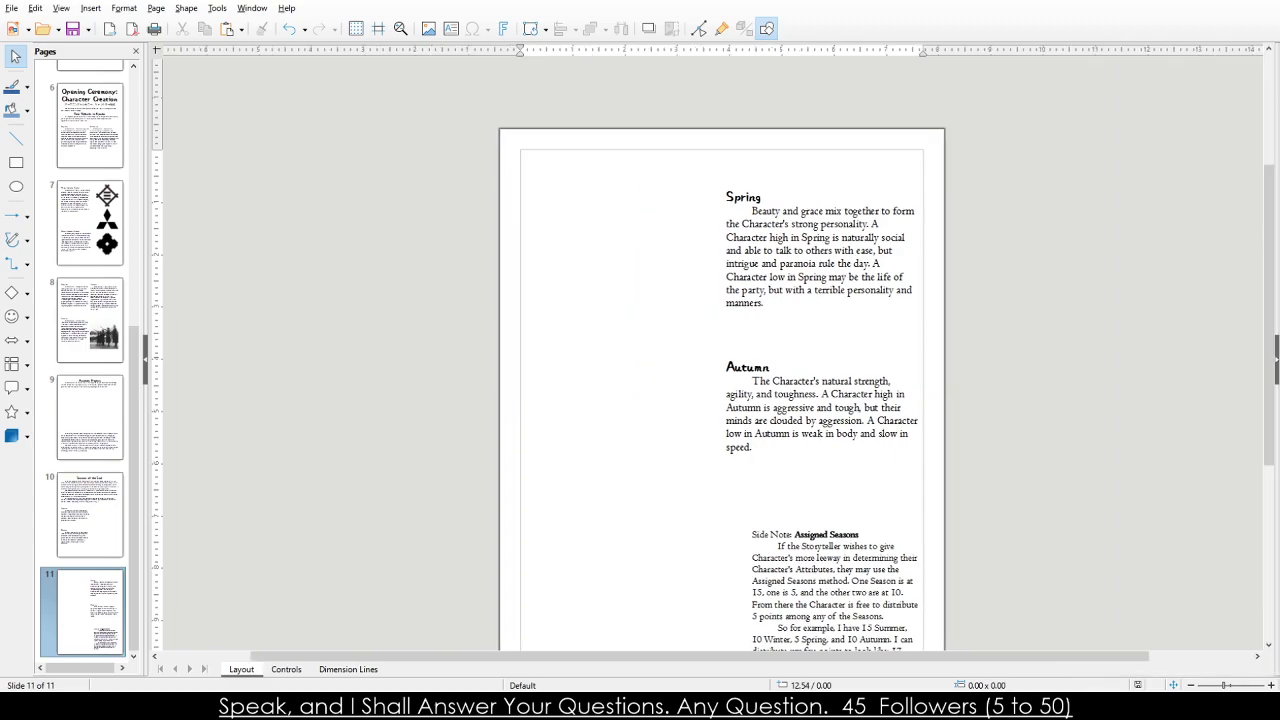
key("F11")
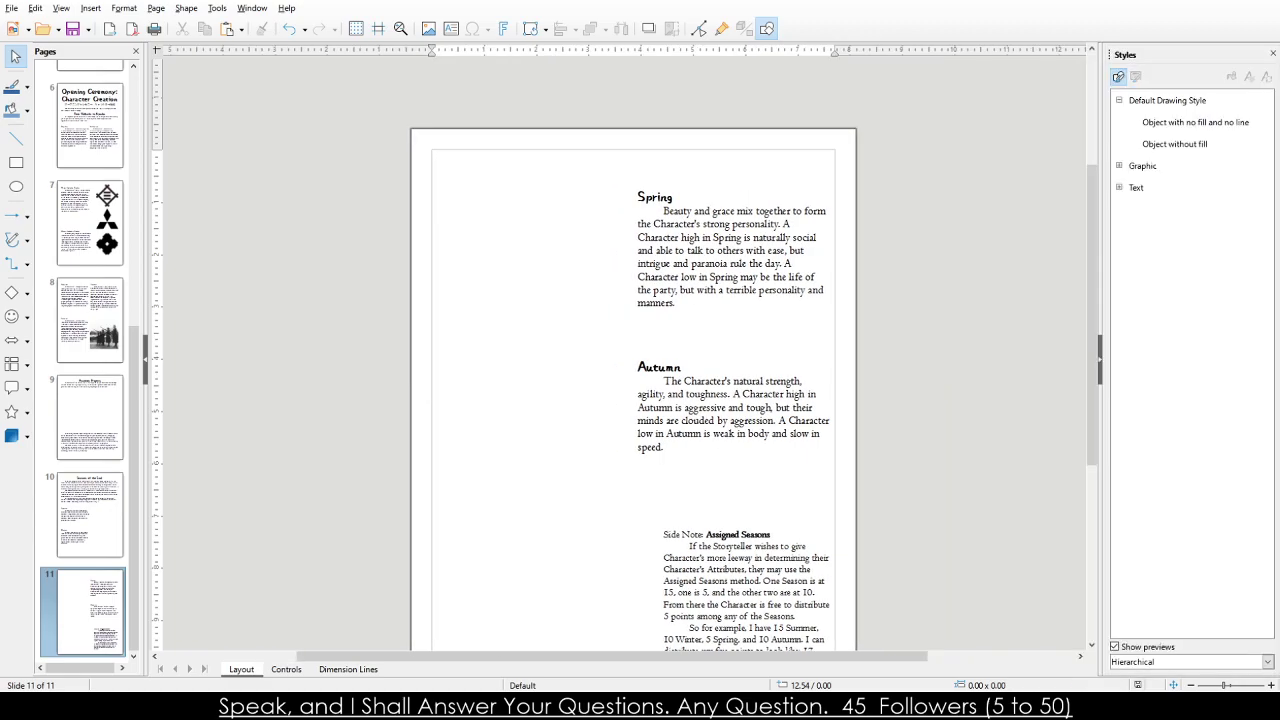
key("F11")
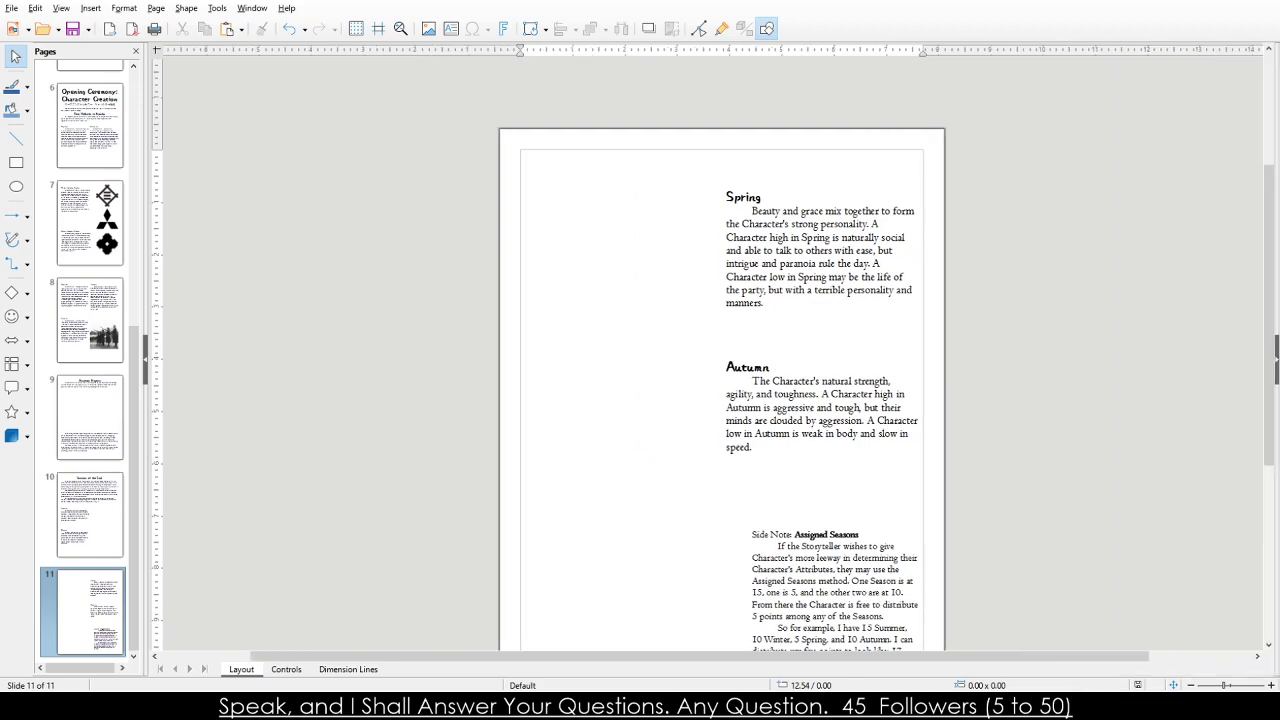
Try moving the Assigned Seasons side note on page 11 across to the page's left edge, partly outside the margin.
key("alt+1")
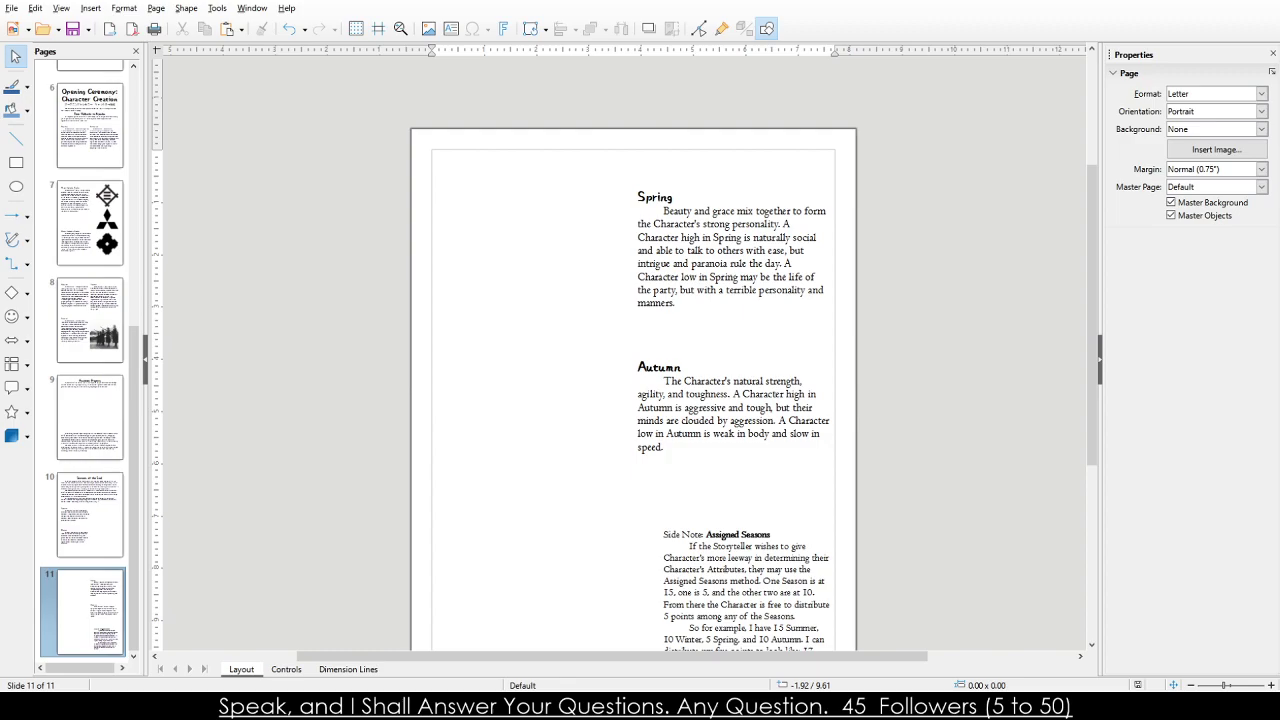
scroll(637, 405, "down", 3)
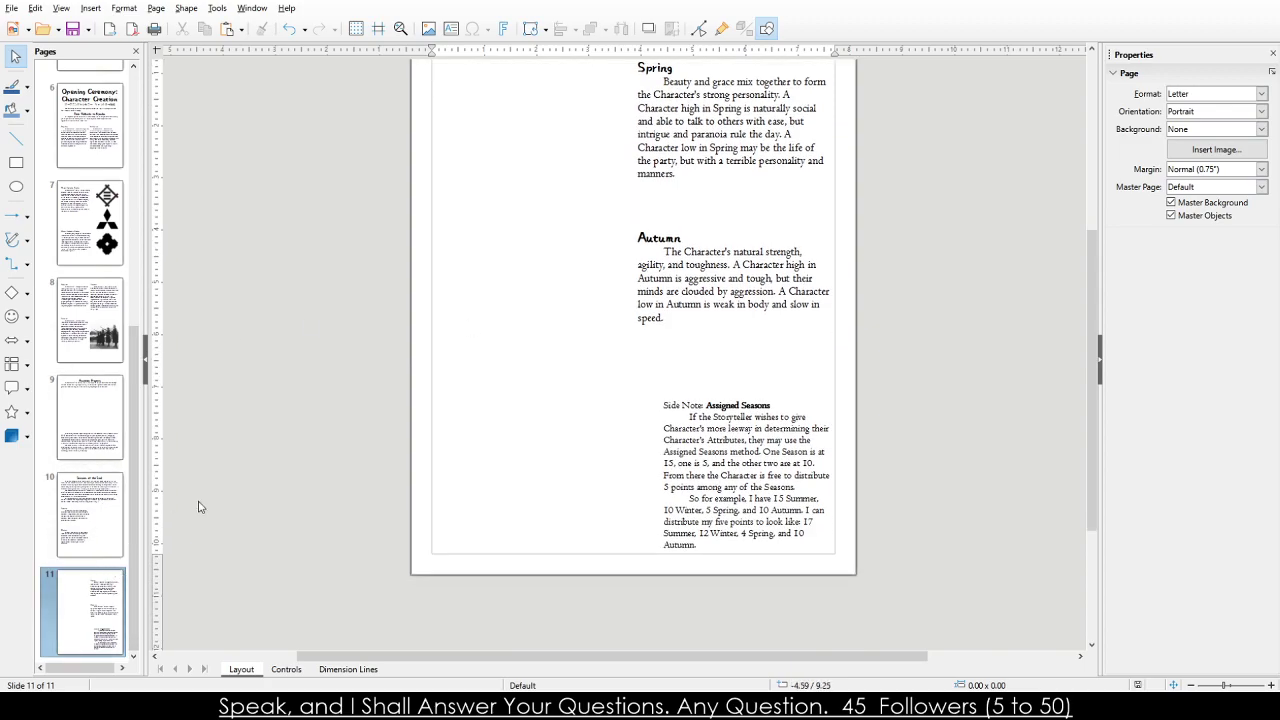
scroll(310, 465, "up", 3)
scroll(550, 243, "down", 4)
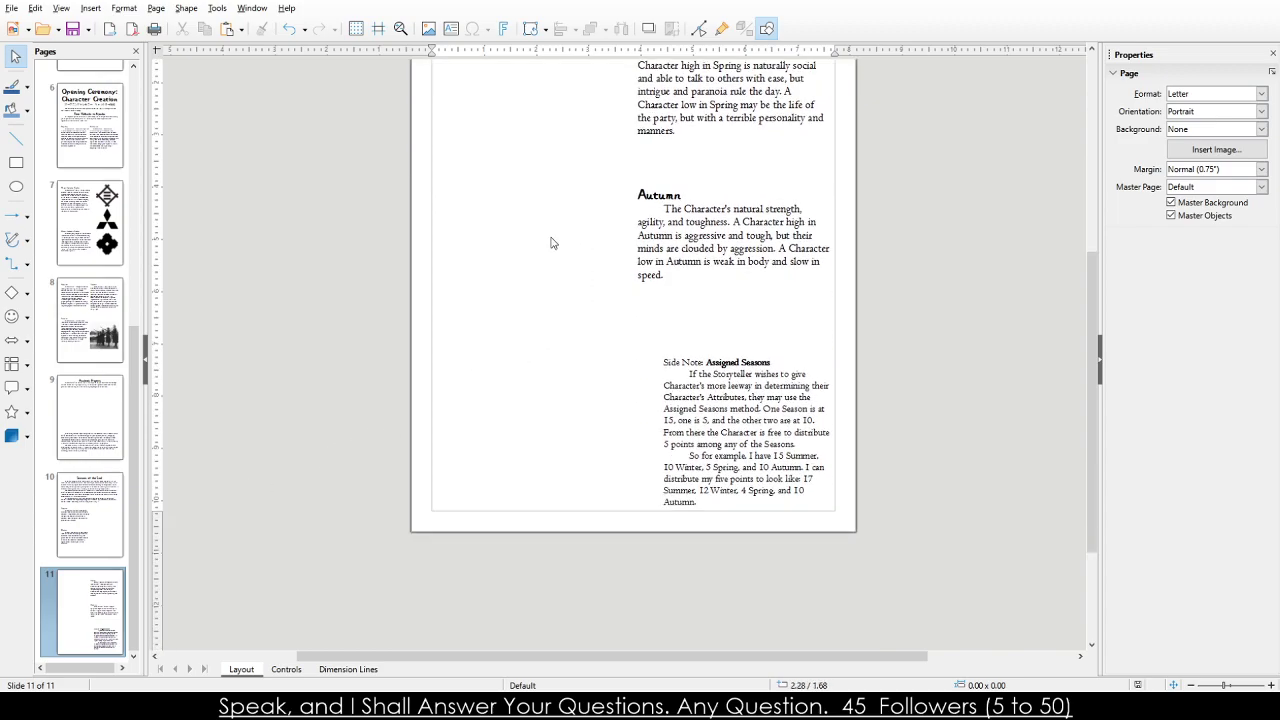
left_click(688, 356)
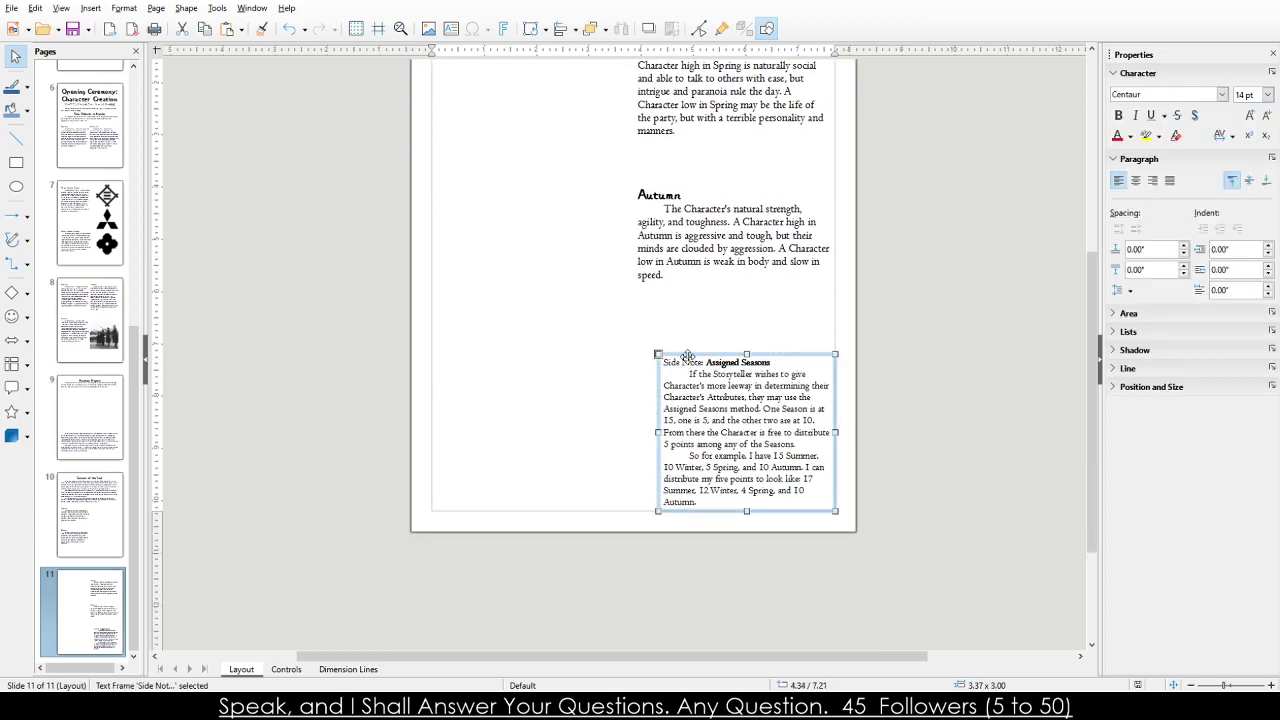
left_click_drag(688, 357, 390, 358)
scroll(400, 420, "up", 4)
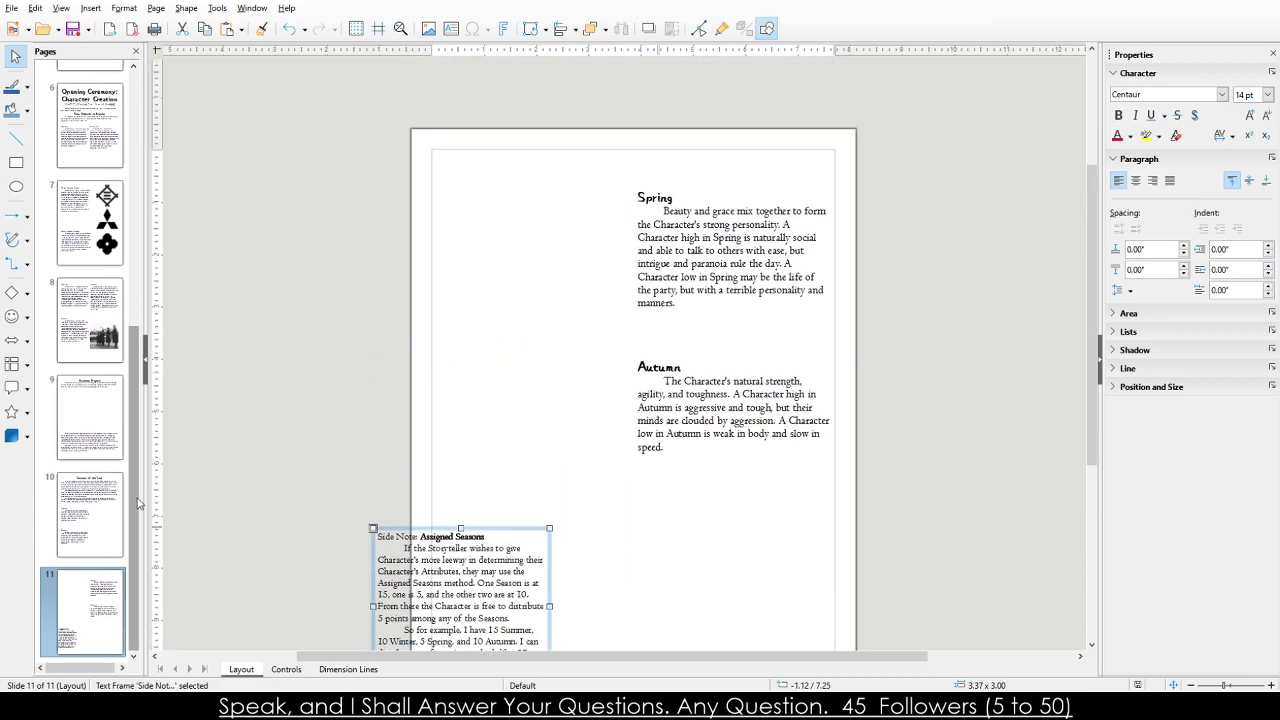
left_click(102, 522)
left_click(94, 592)
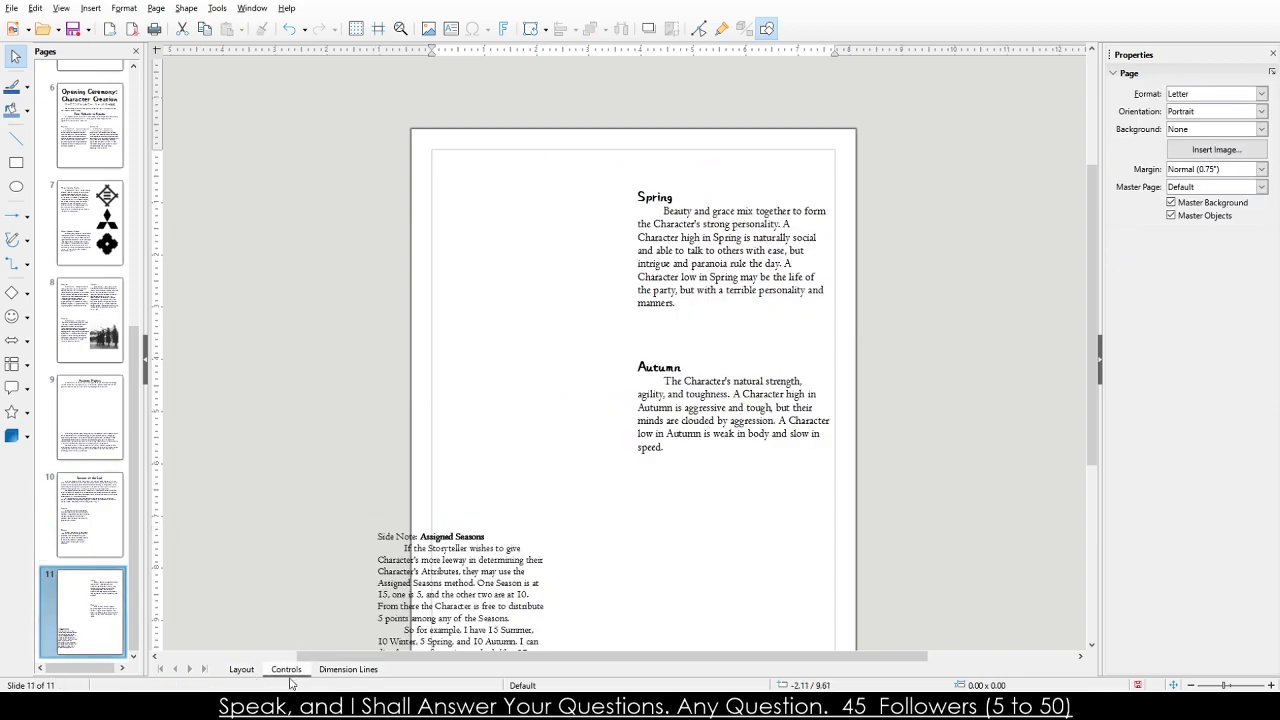
left_click(253, 676)
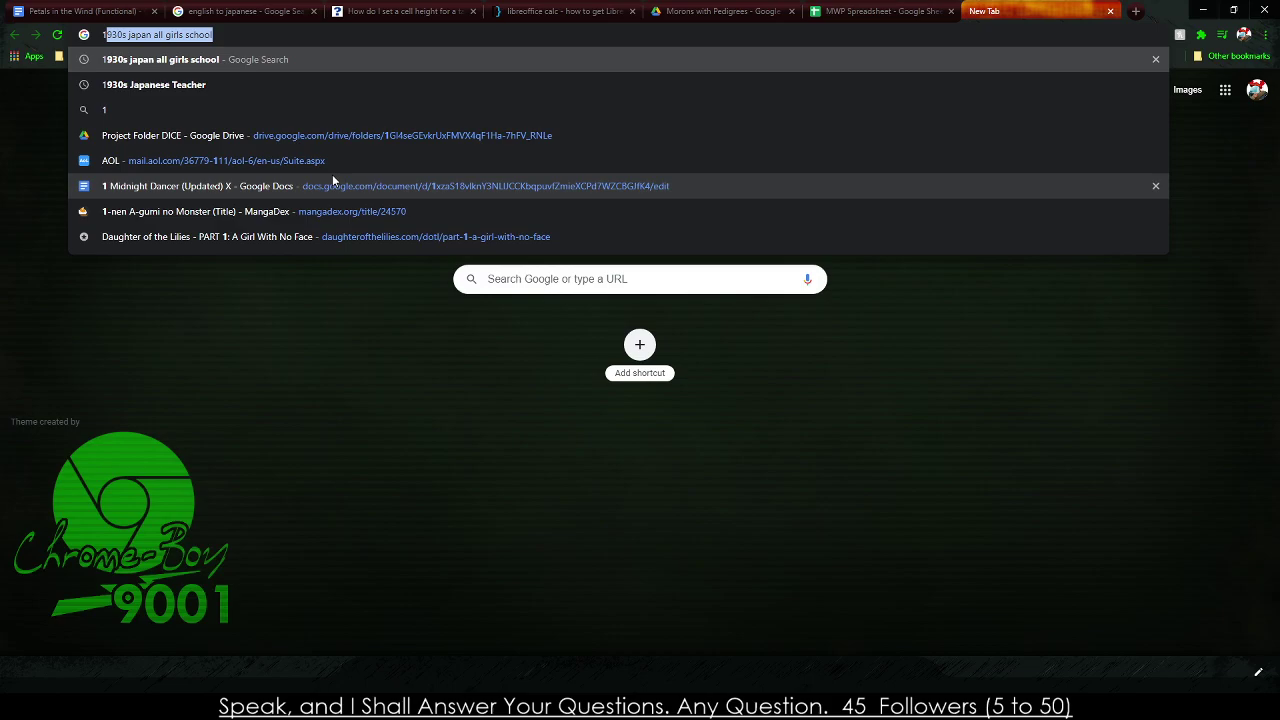
In Chrome, search the web for "Libre Office Draw Page Layout", look through the results and close the search page.
key("BackSpace")
key("BackSpace")
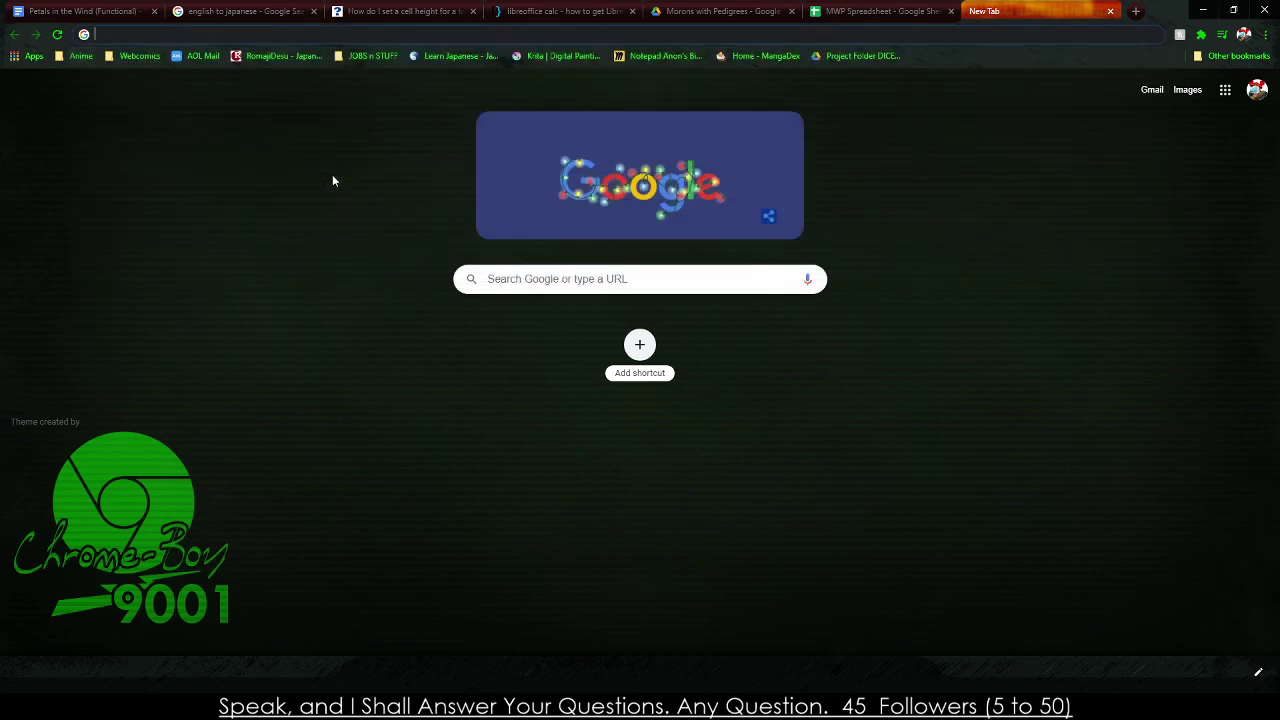
type("Libre")
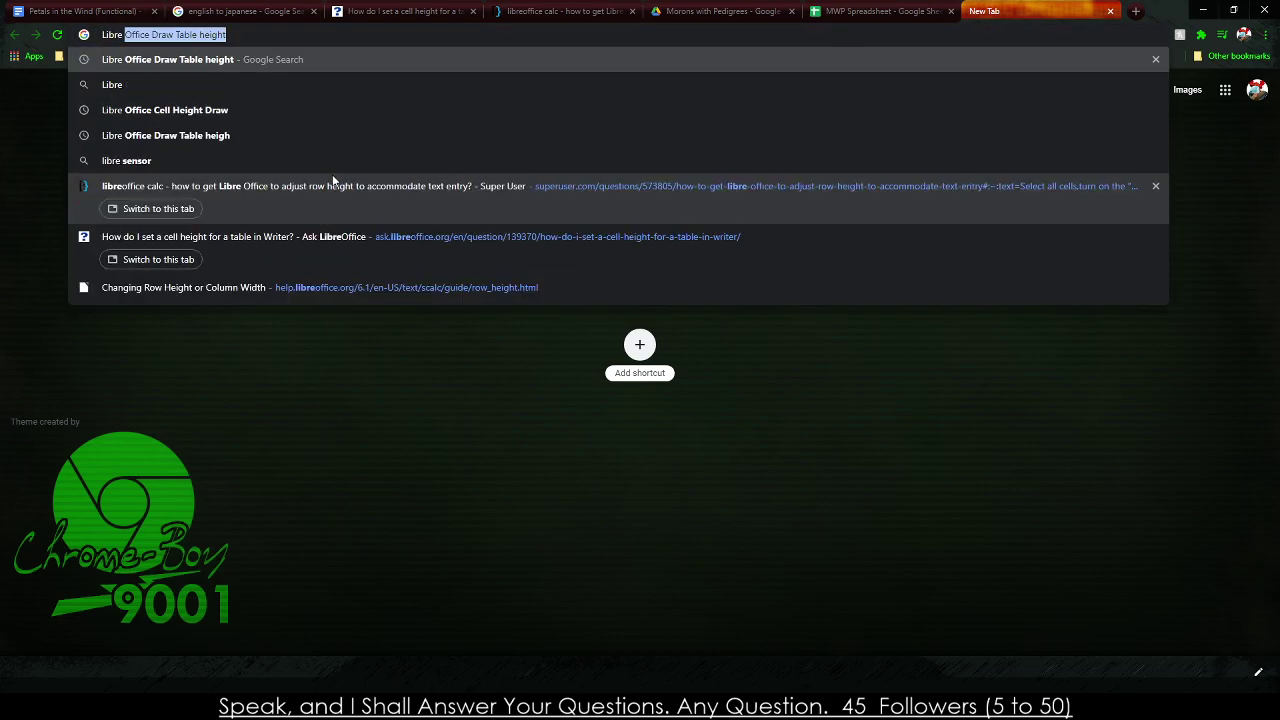
type(" Office Draw")
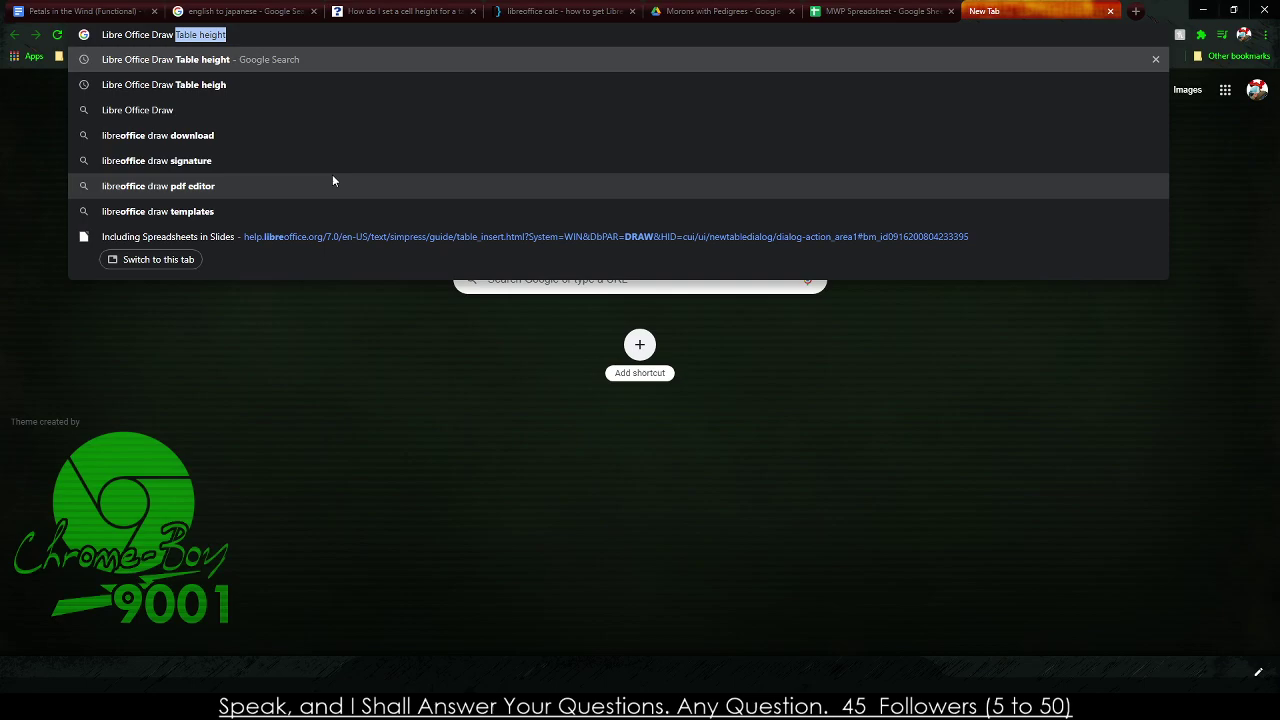
type(" Page Layout")
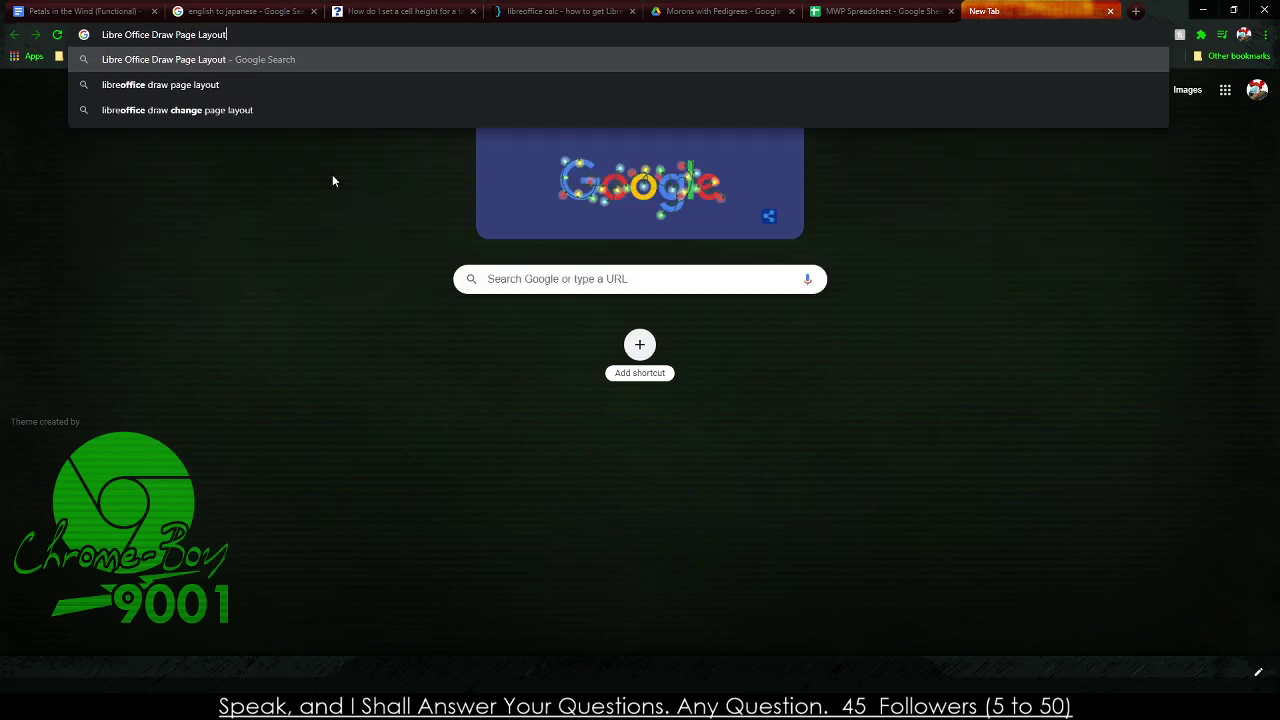
key("Return")
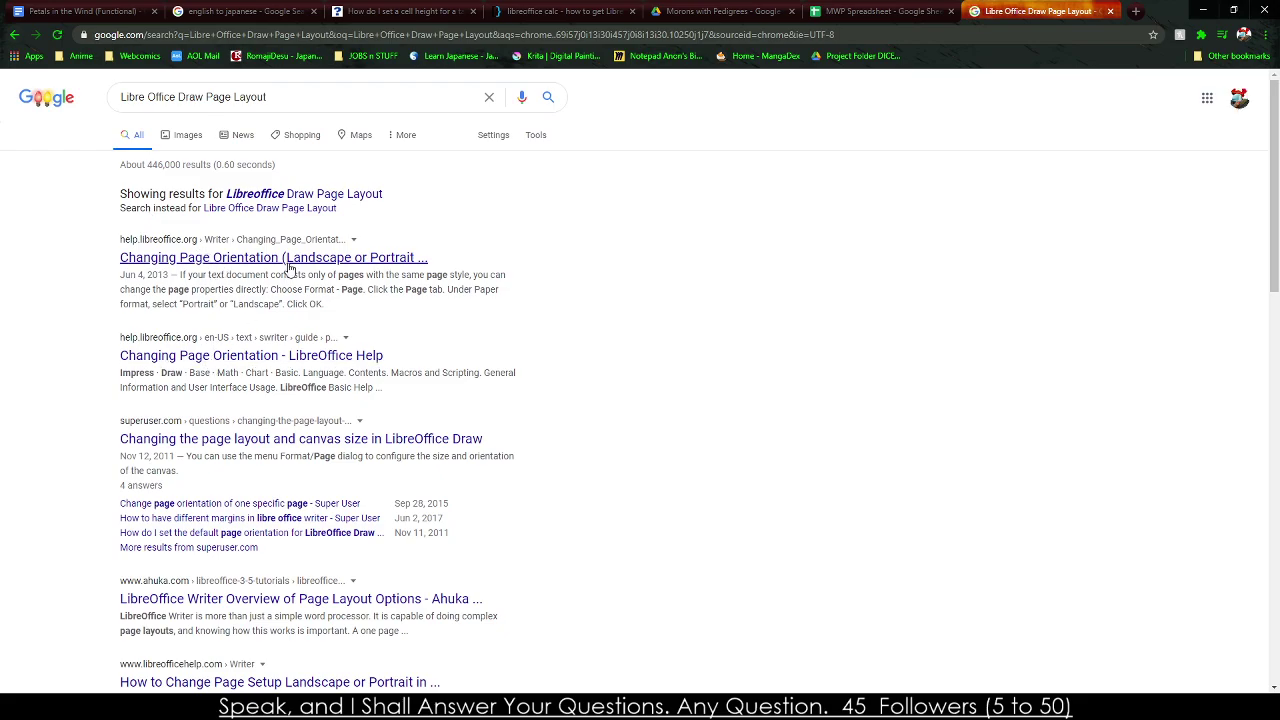
scroll(271, 325, "down", 4)
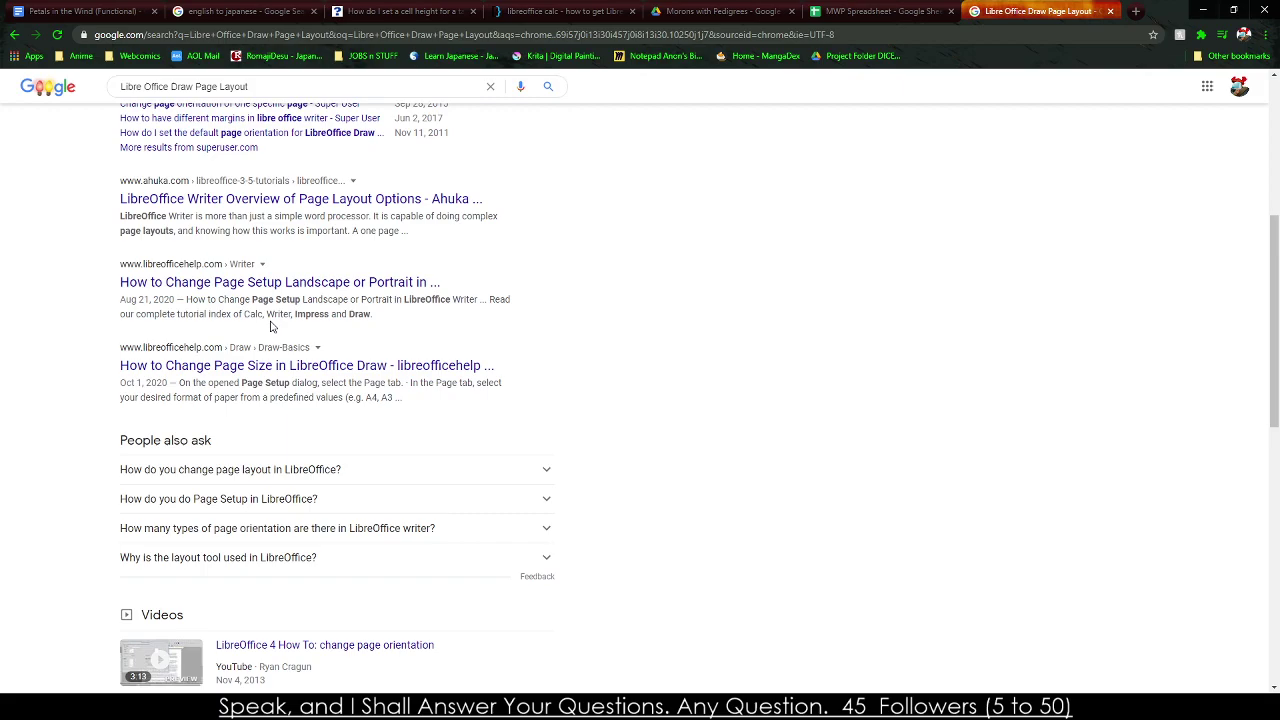
left_click(1110, 11)
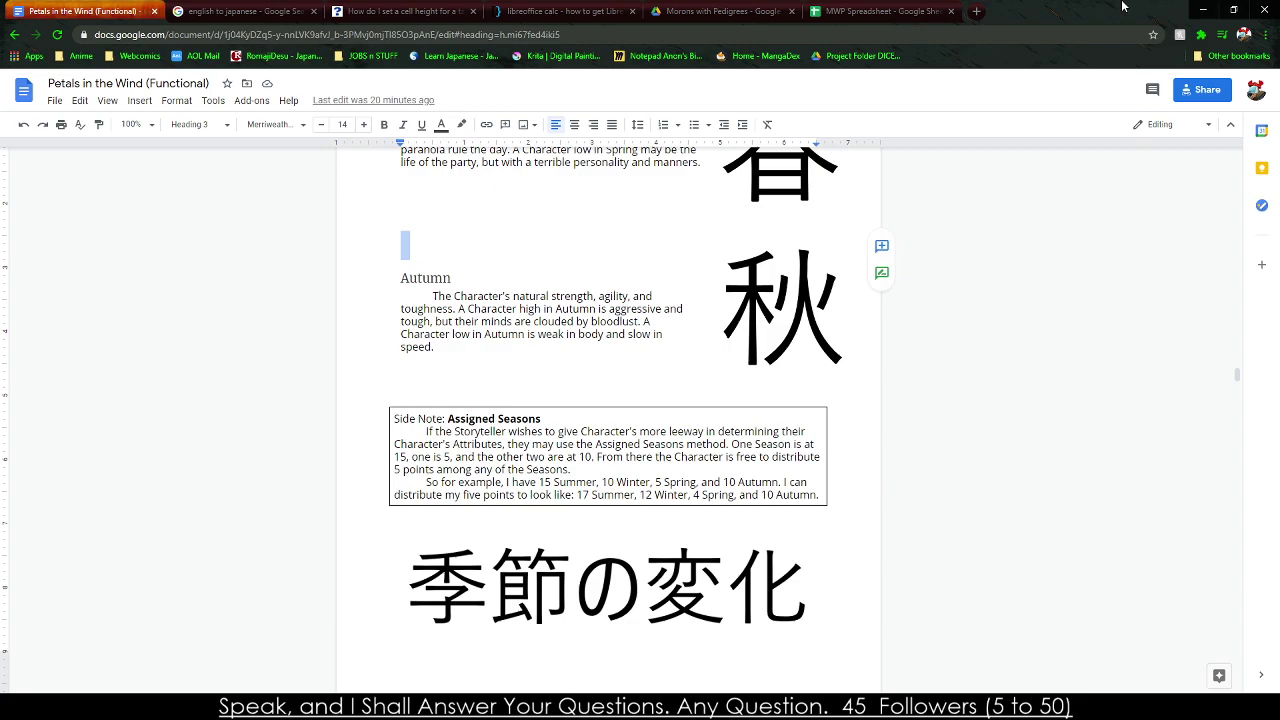
type("1")
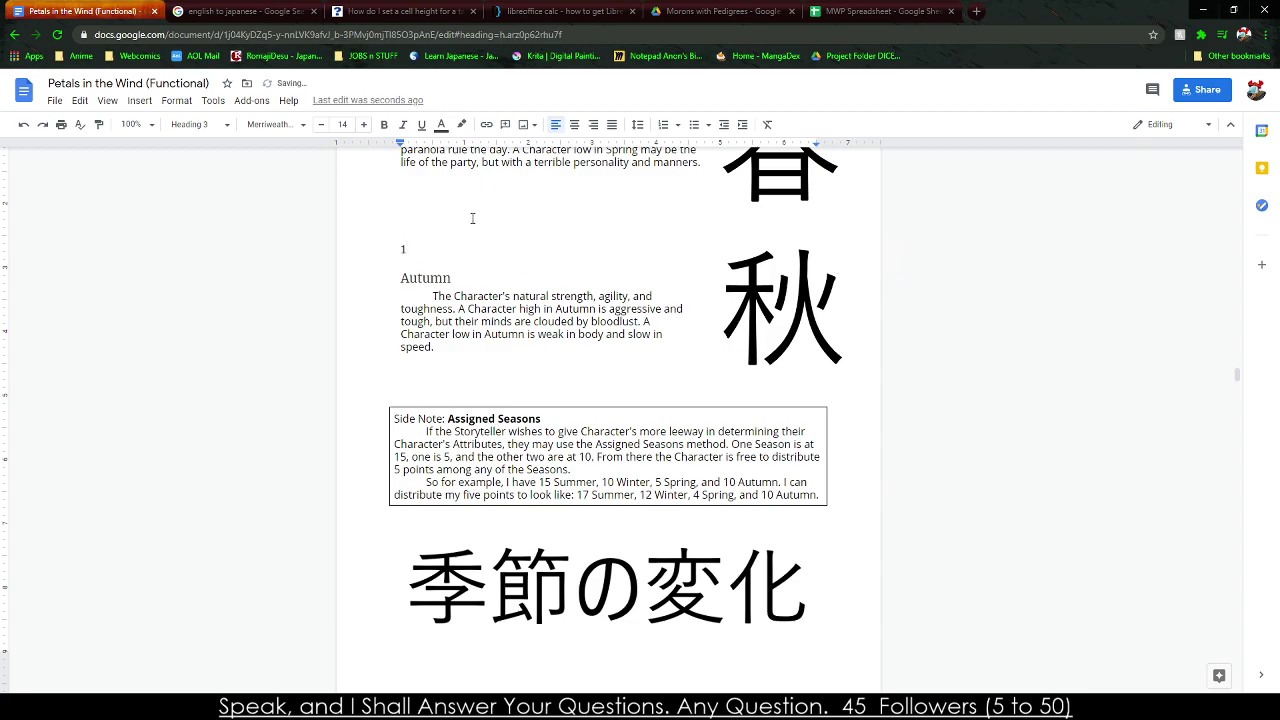
left_click(466, 212)
key("ctrl+z")
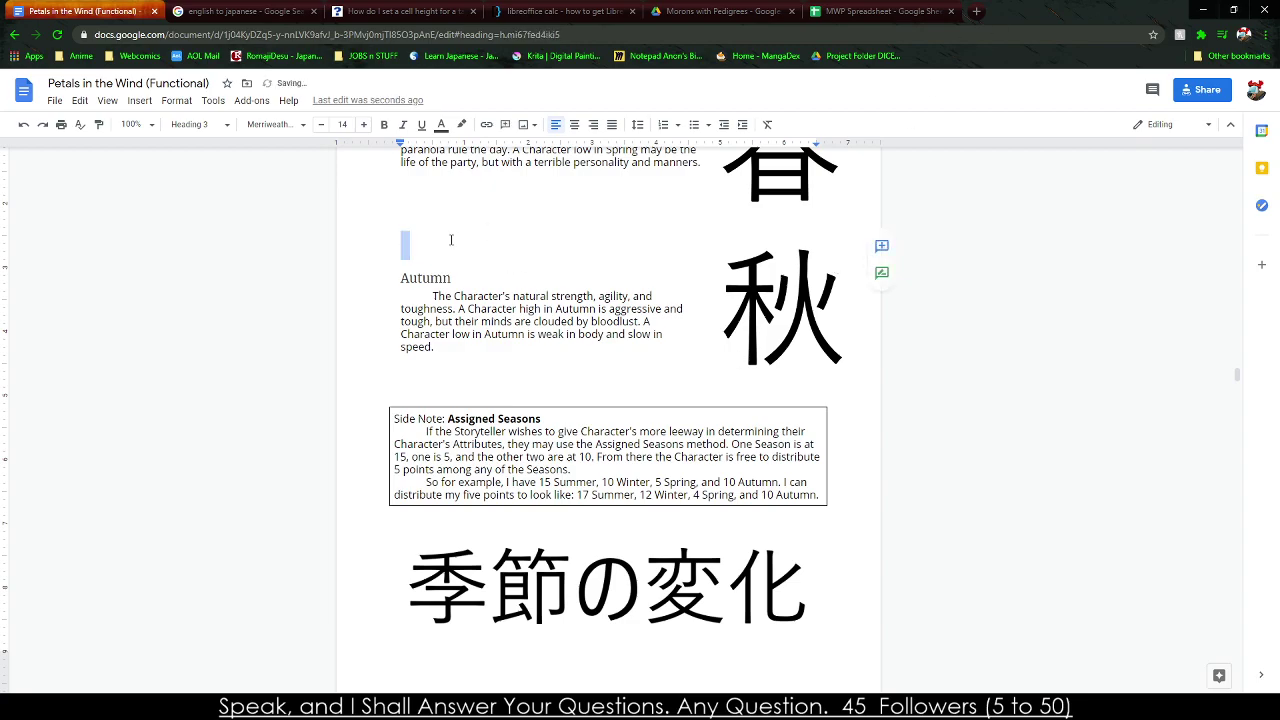
Switch back to LibreOffice Draw and move the Assigned Seasons side note below the Autumn text, at about 4.13 / 7.00 in.
key("alt+Tab")
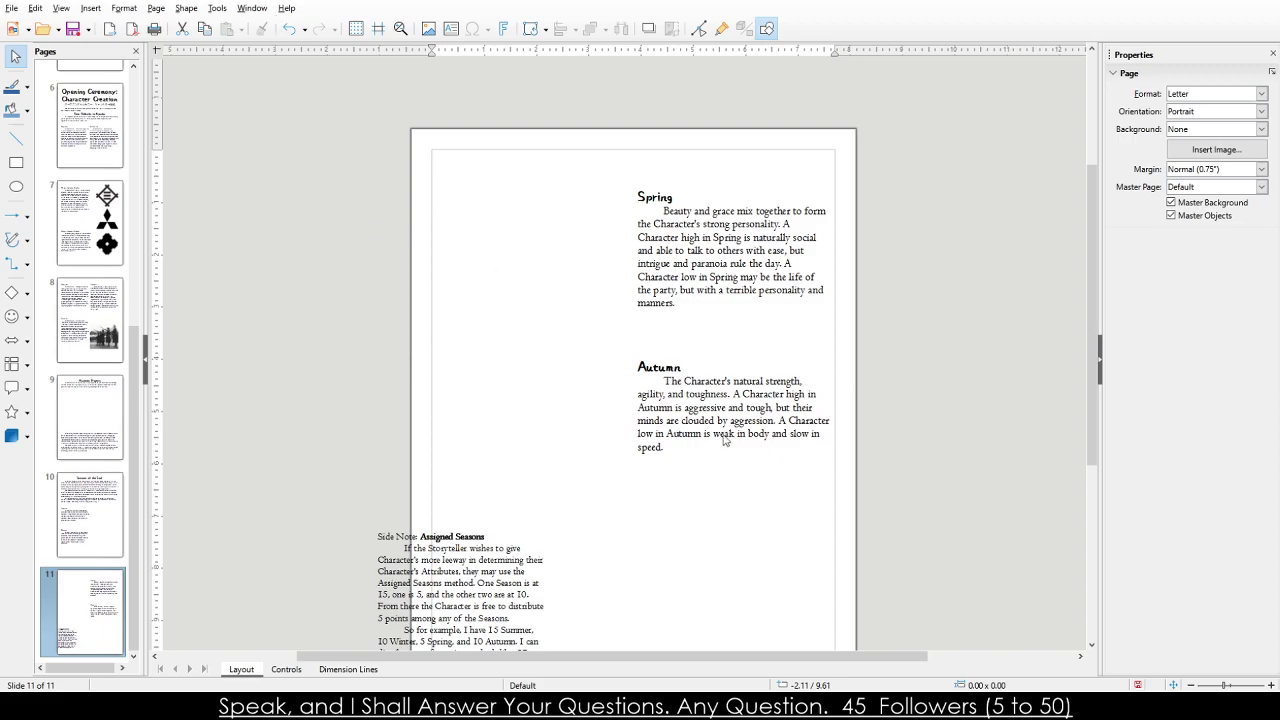
left_click(476, 536)
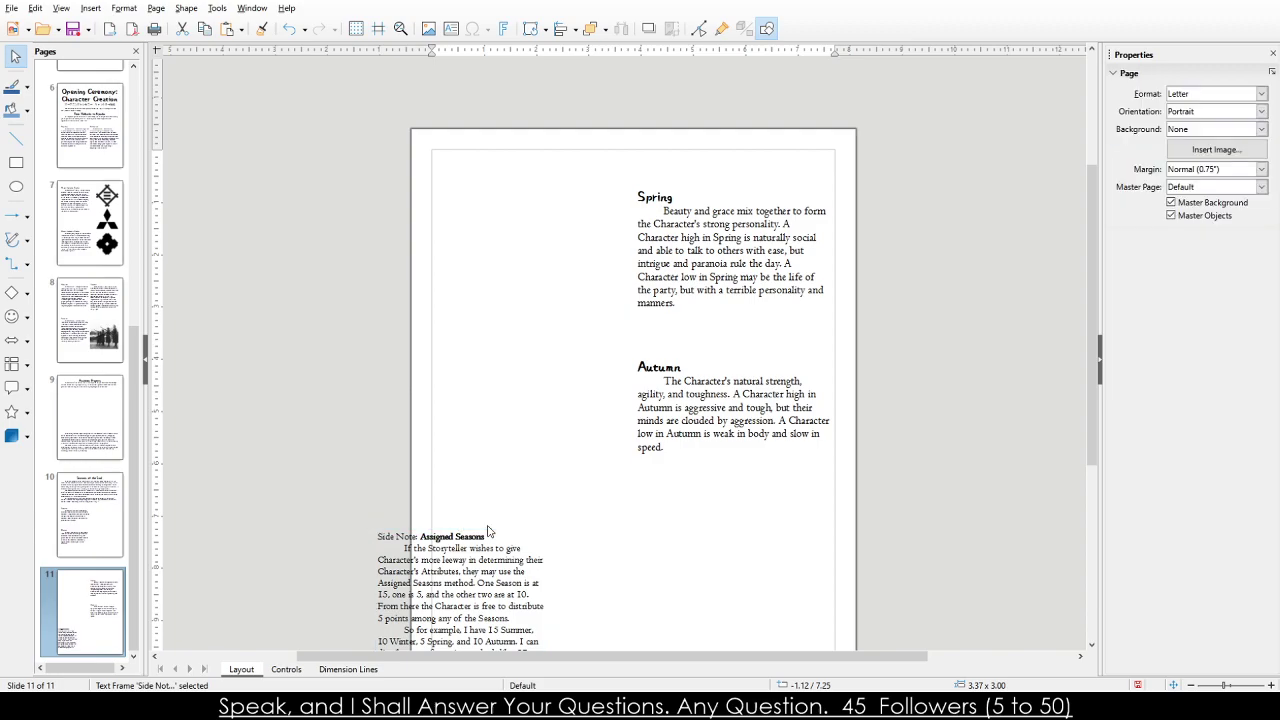
left_click_drag(513, 527, 535, 526)
left_click_drag(750, 517, 770, 512)
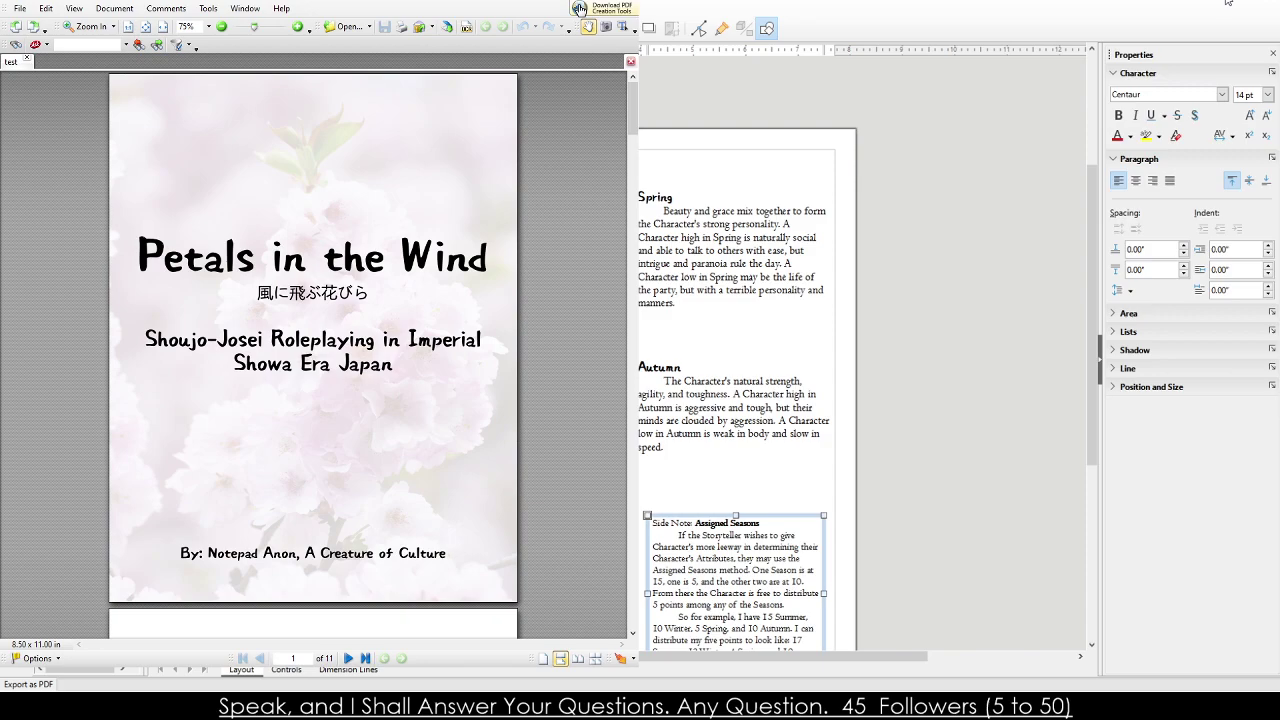
Show the exported test PDF two pages at a time and review the spreads from the cover to Character Creation.
left_click(577, 658)
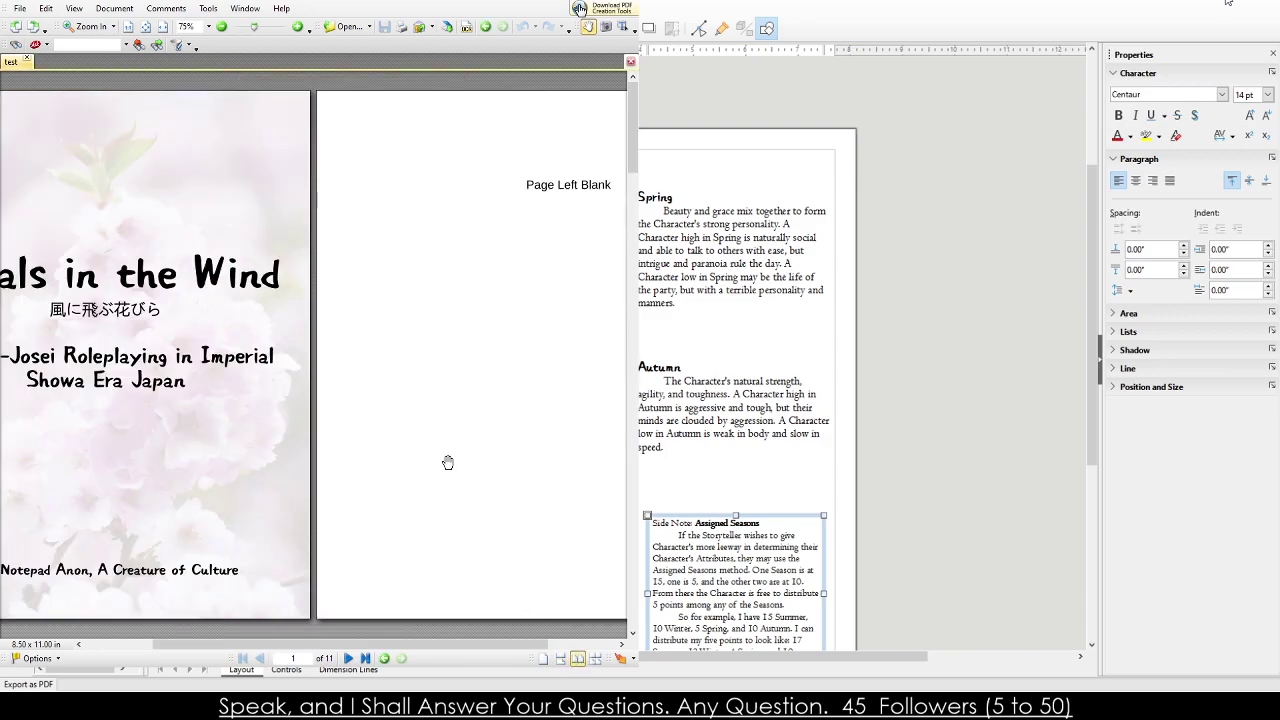
scroll(350, 388, "down", 1)
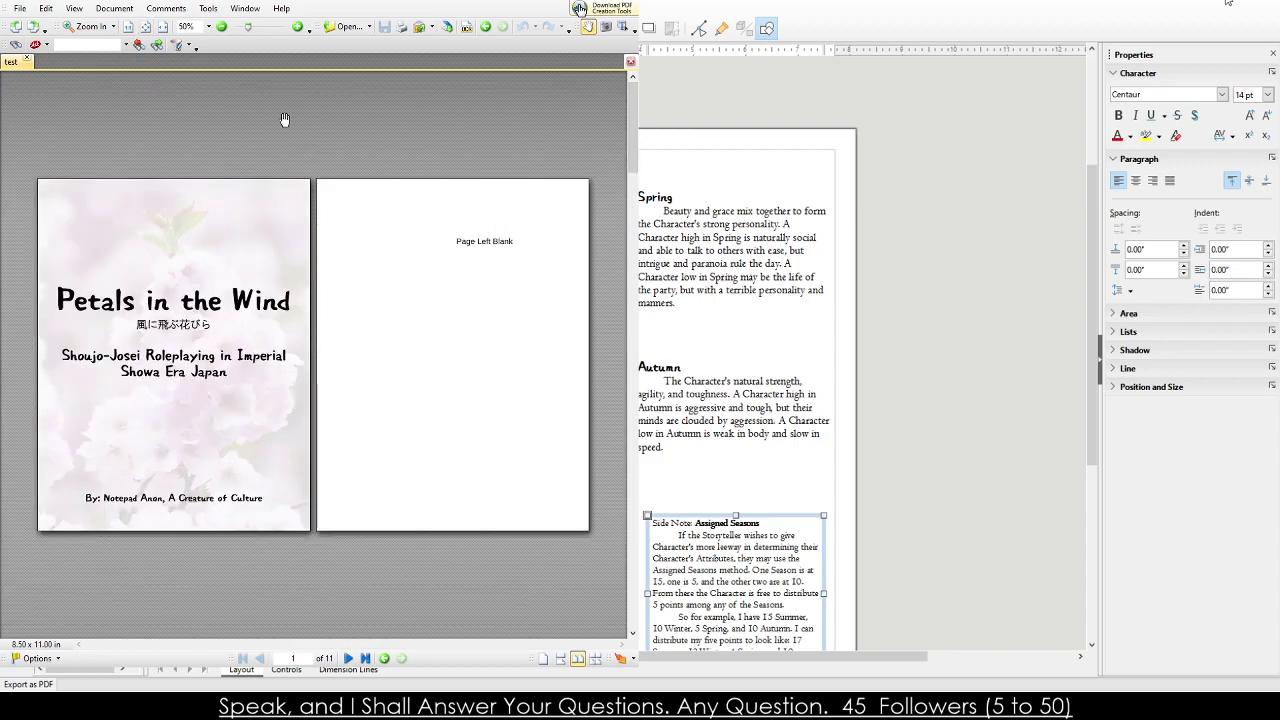
scroll(287, 117, "down", 1)
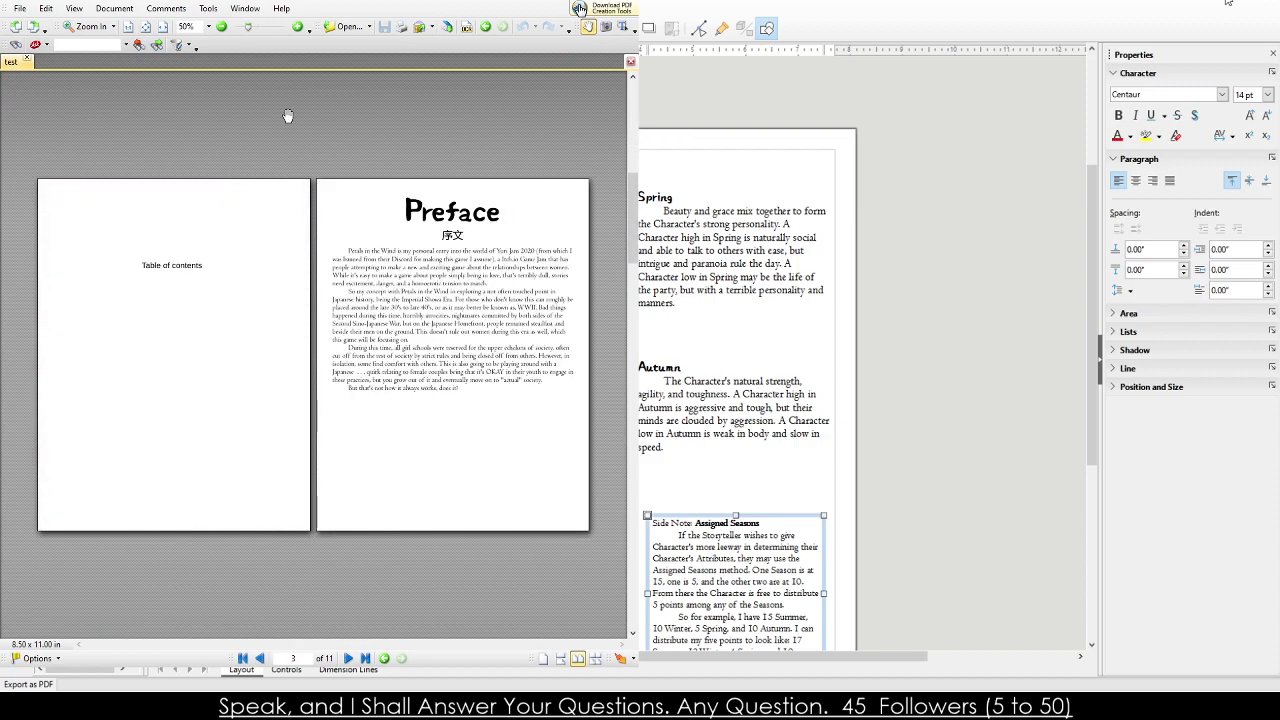
scroll(287, 117, "down", 1)
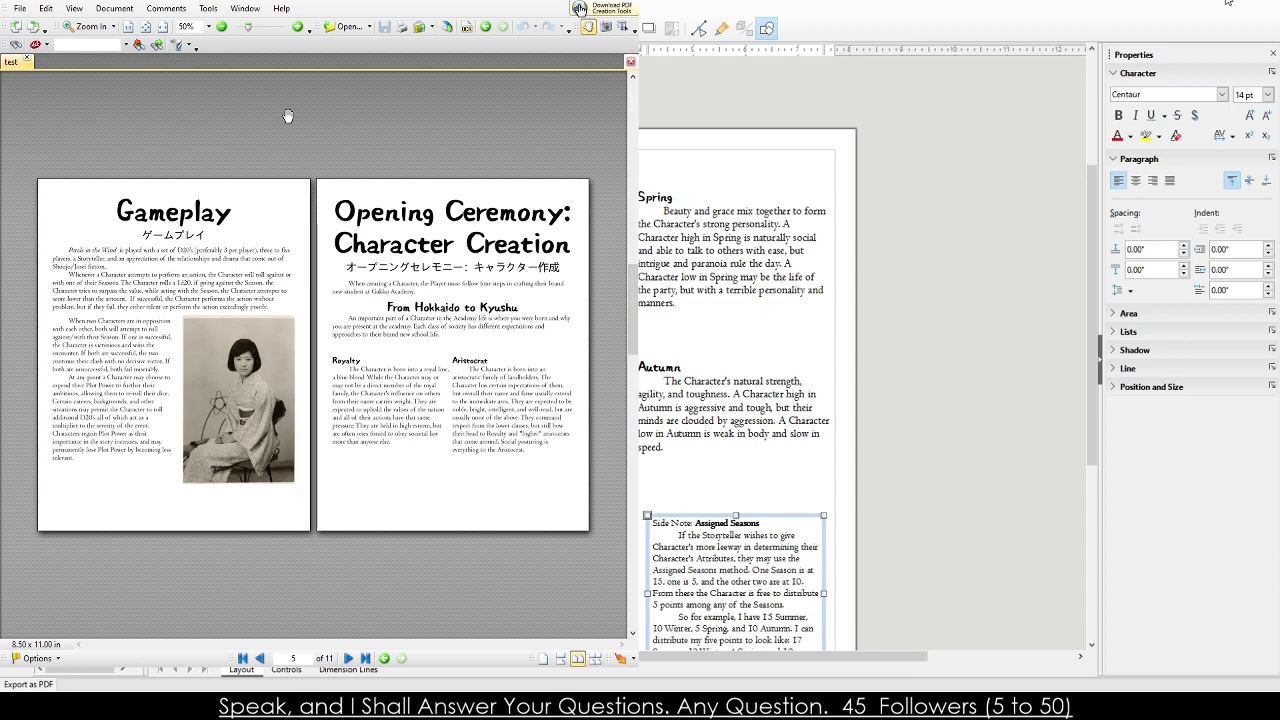
scroll(287, 117, "up", 1)
scroll(287, 117, "down", 1)
scroll(287, 117, "up", 2)
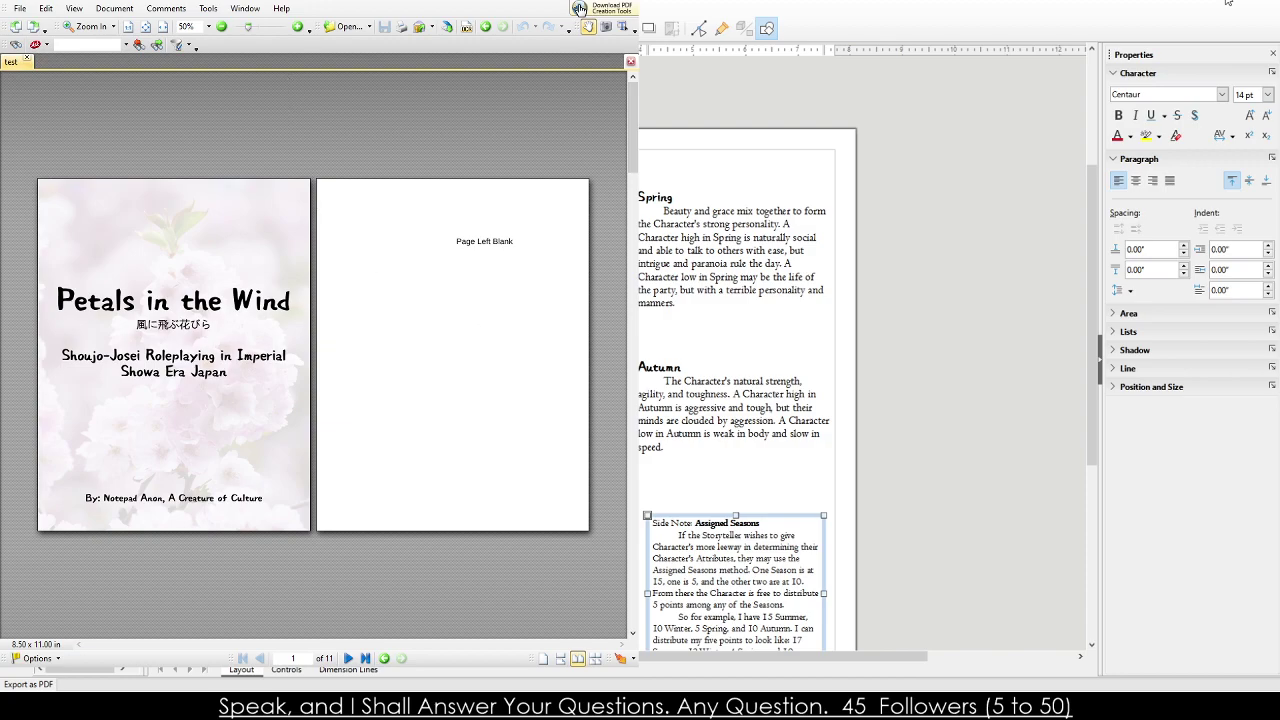
Display the PDF as continuous facing pages and examine how the spreads pair up through to page 11.
left_click(543, 658)
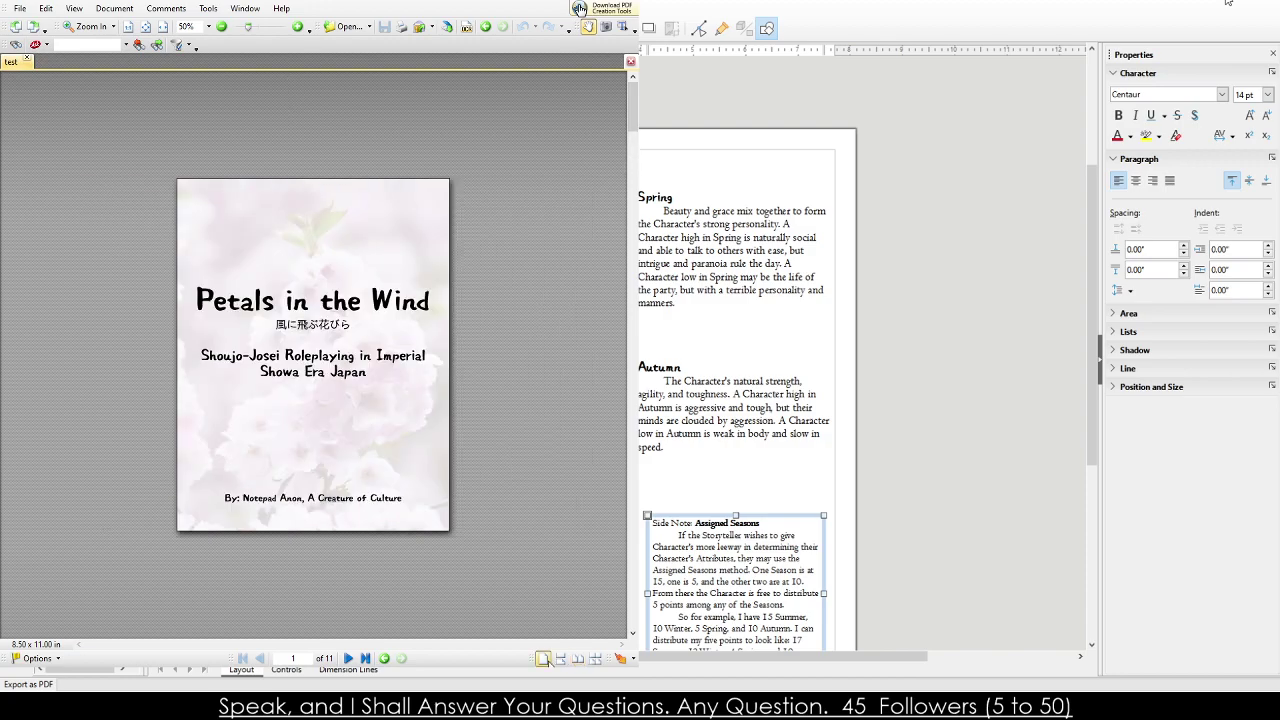
left_click(596, 661)
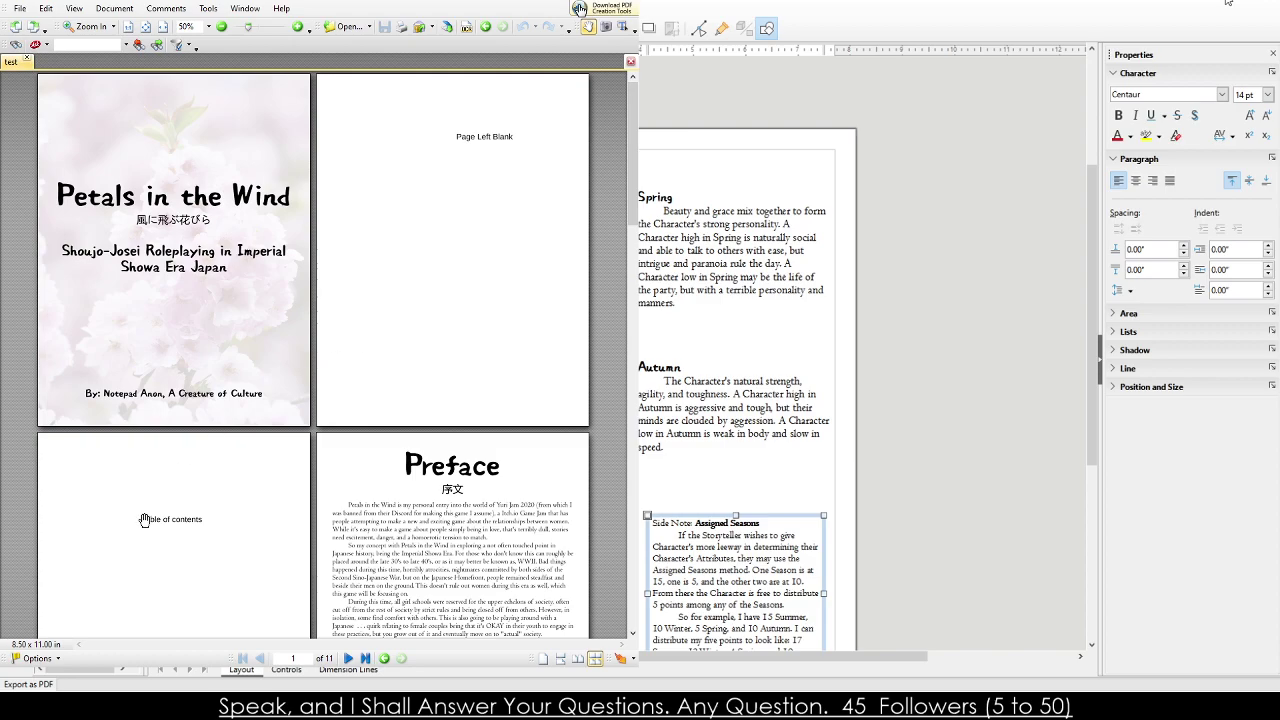
scroll(145, 520, "down", 3)
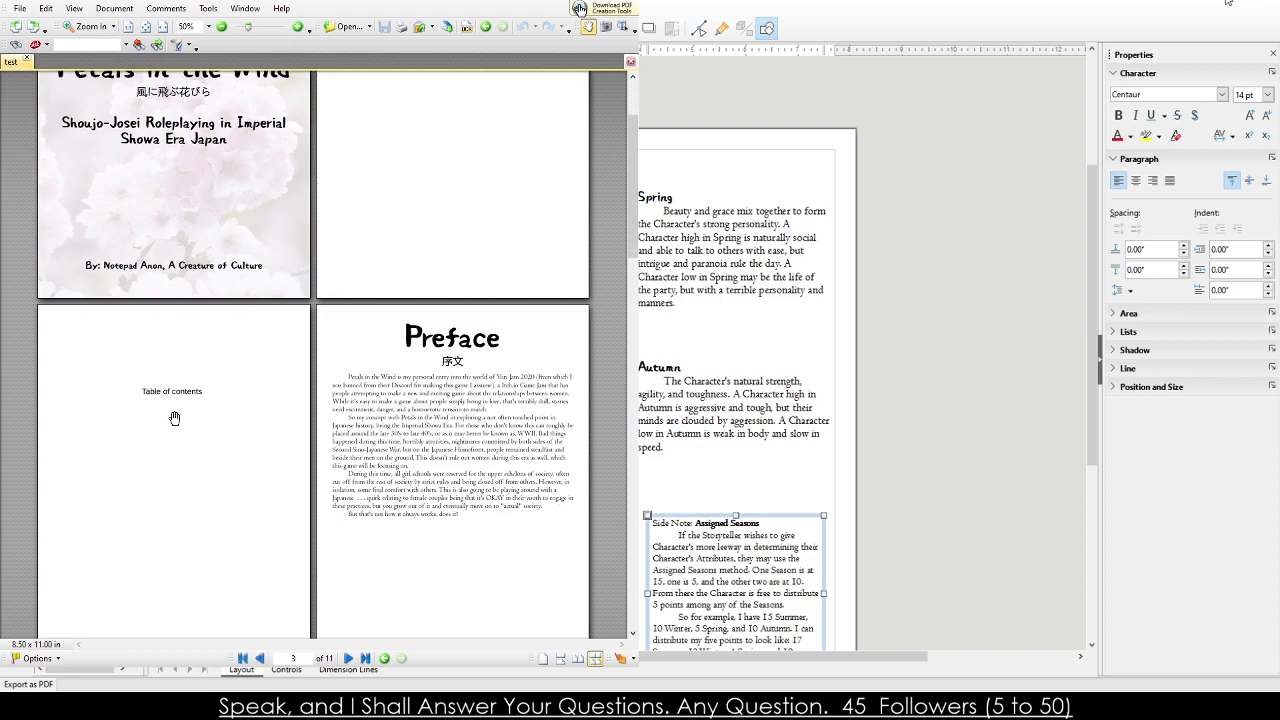
scroll(260, 440, "down", 5)
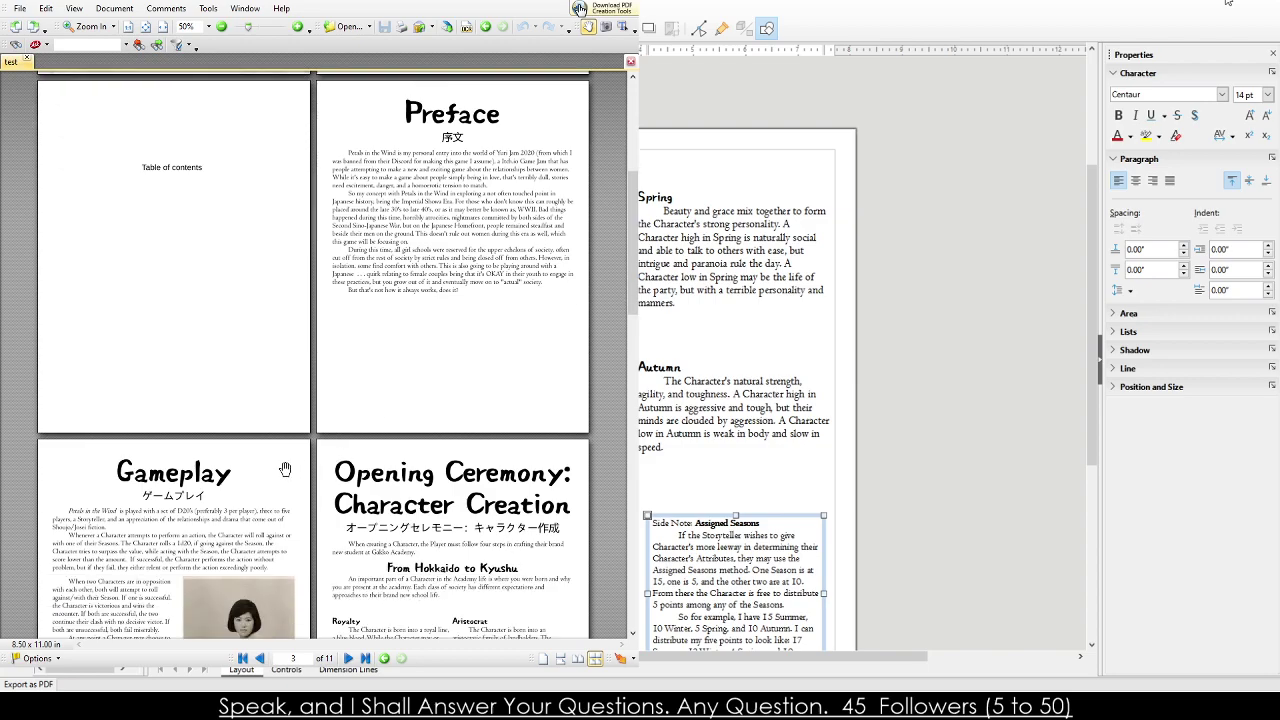
scroll(334, 306, "down", 12)
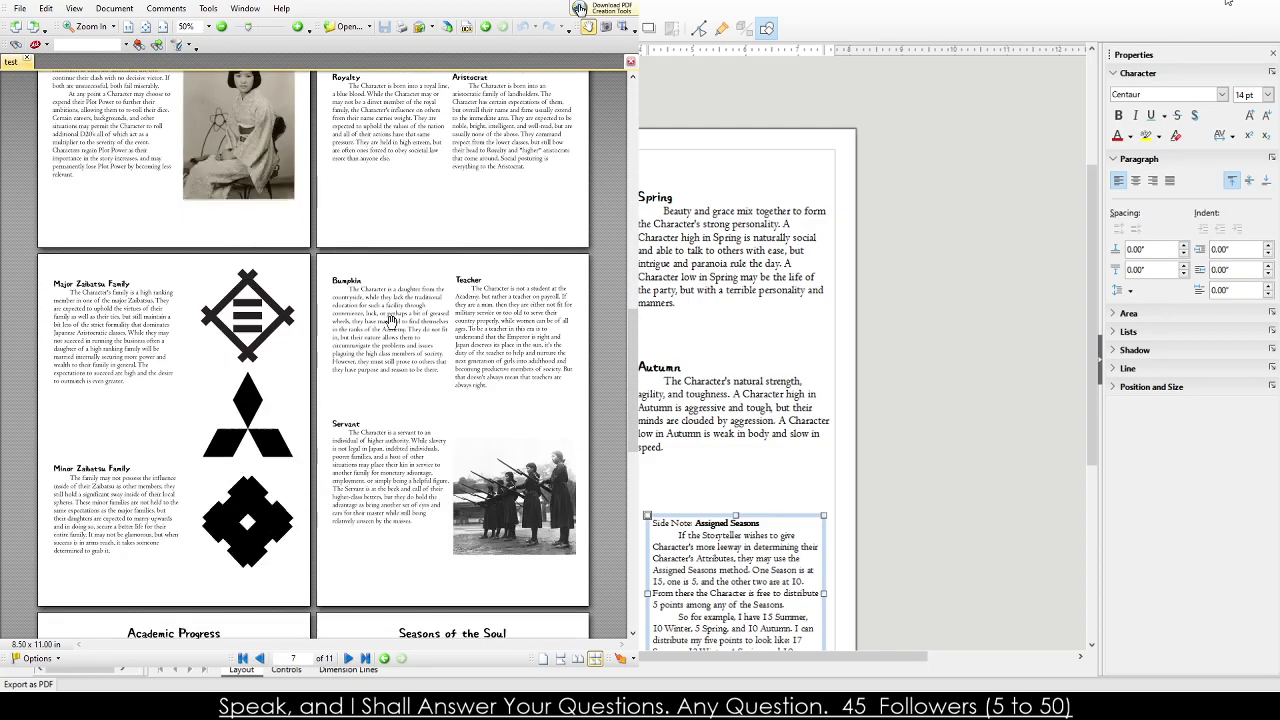
scroll(392, 322, "down", 15)
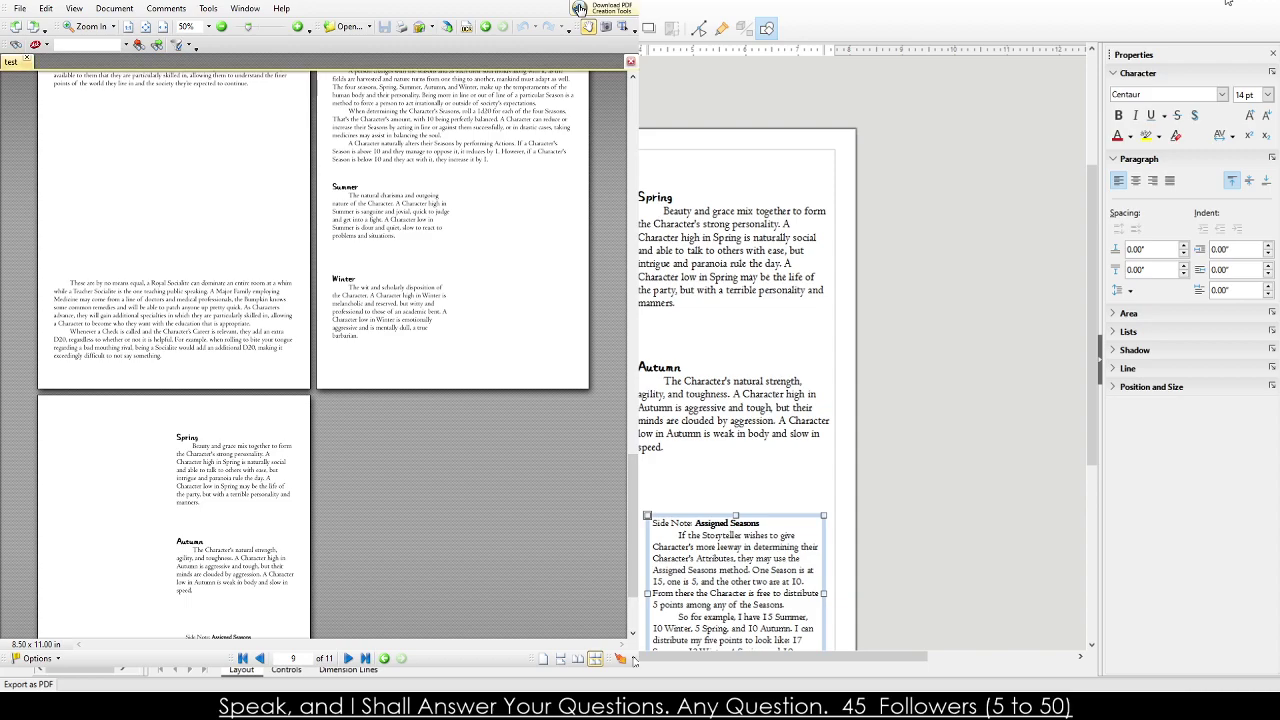
Back in Draw, resize the Assigned Seasons side note to about 7.50 by 1.44 in, spanning the bottom of page 11.
key("alt+Tab")
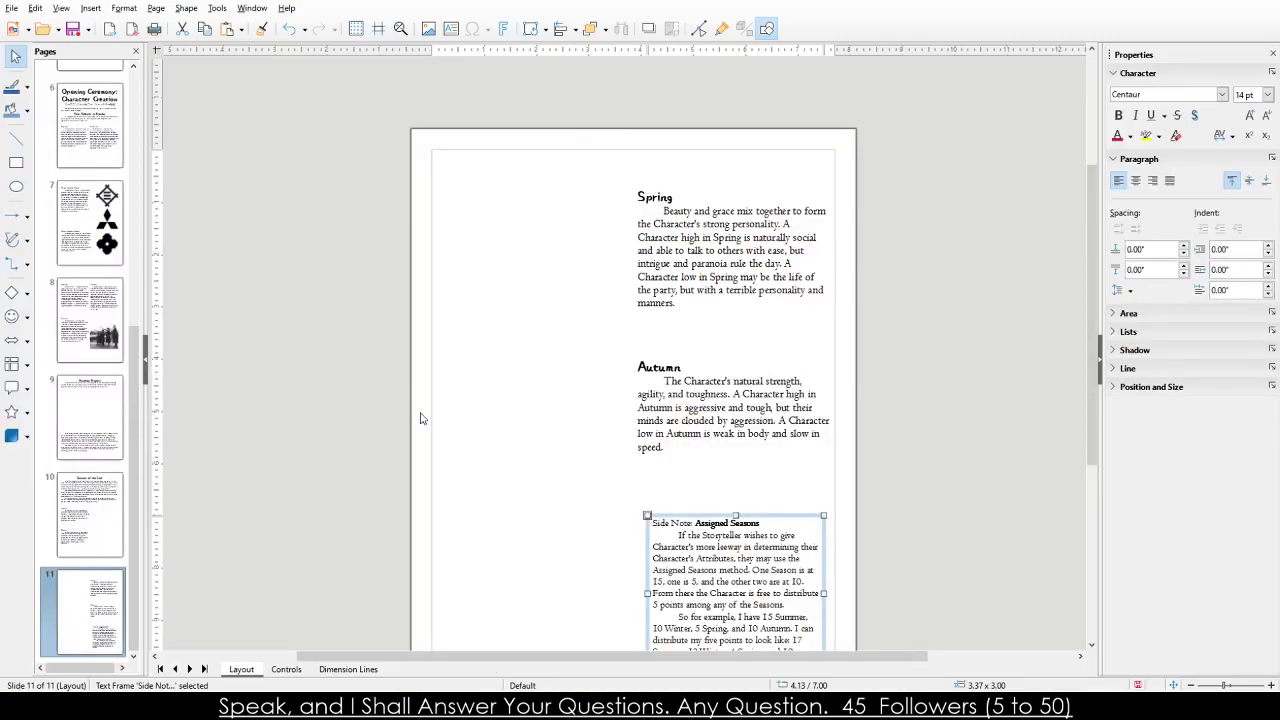
scroll(672, 262, "up", 3)
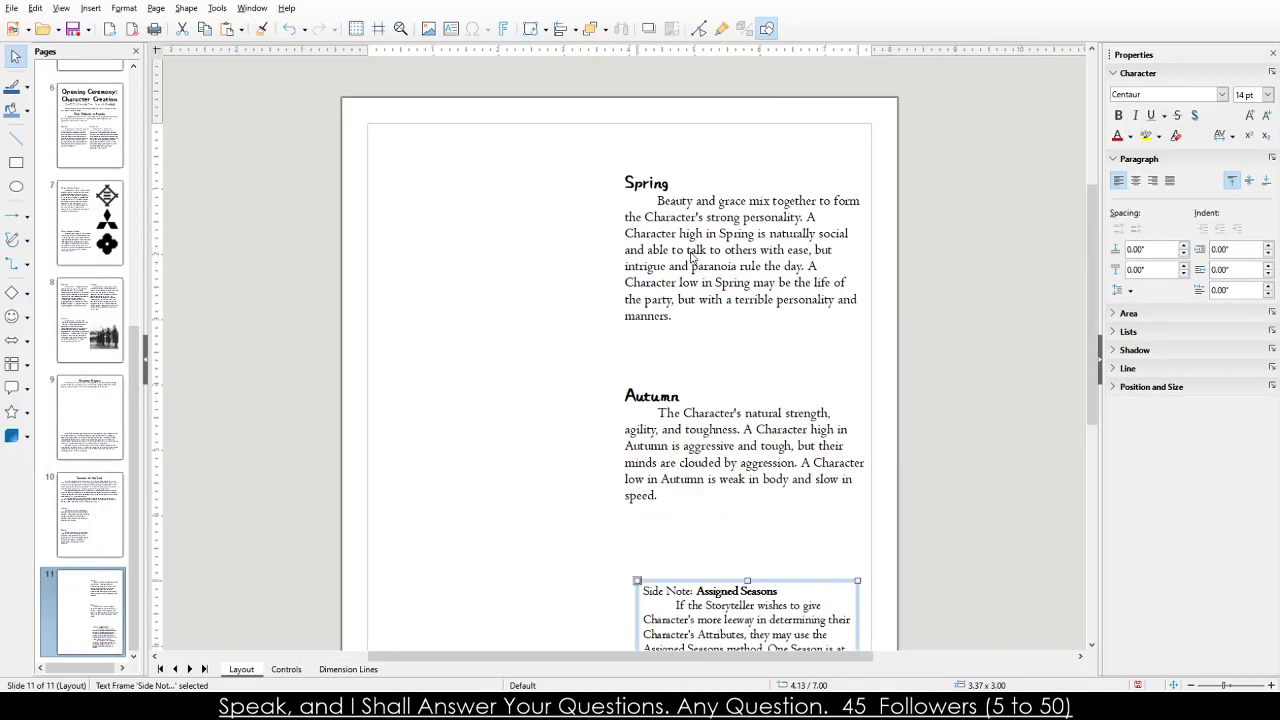
scroll(628, 244, "down", 3)
scroll(560, 200, "down", 3)
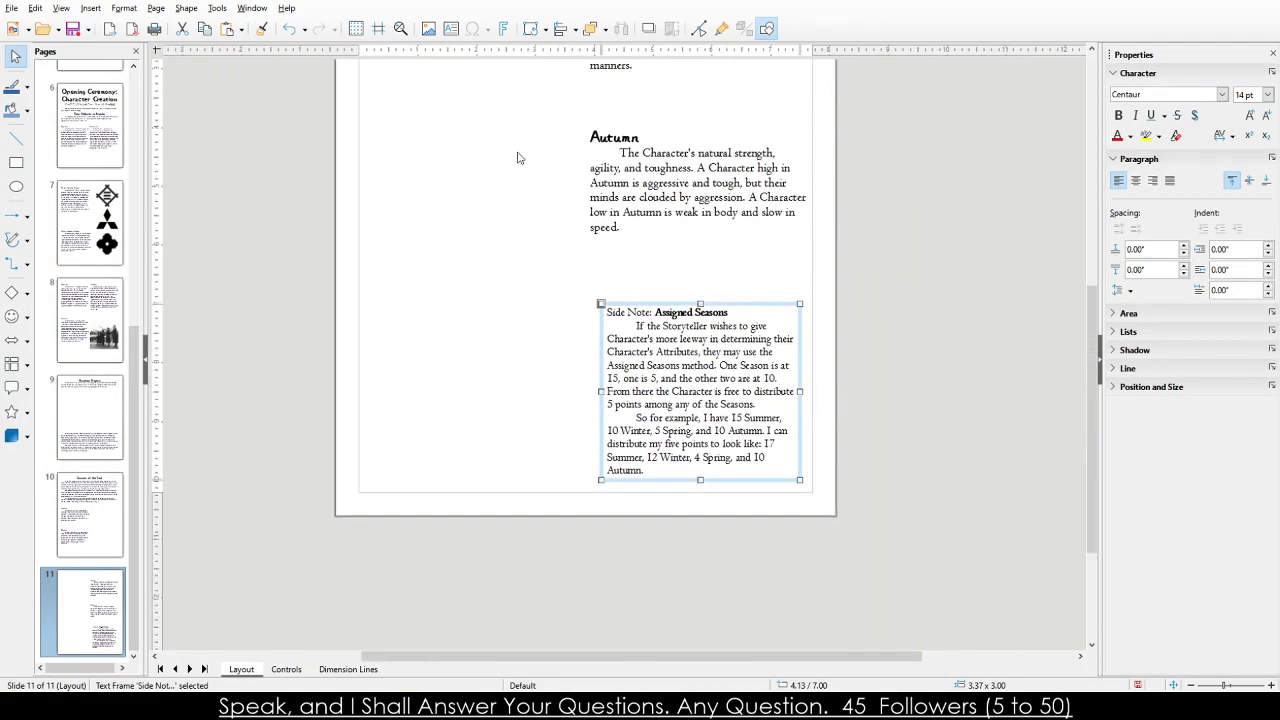
scroll(643, 322, "up", 2)
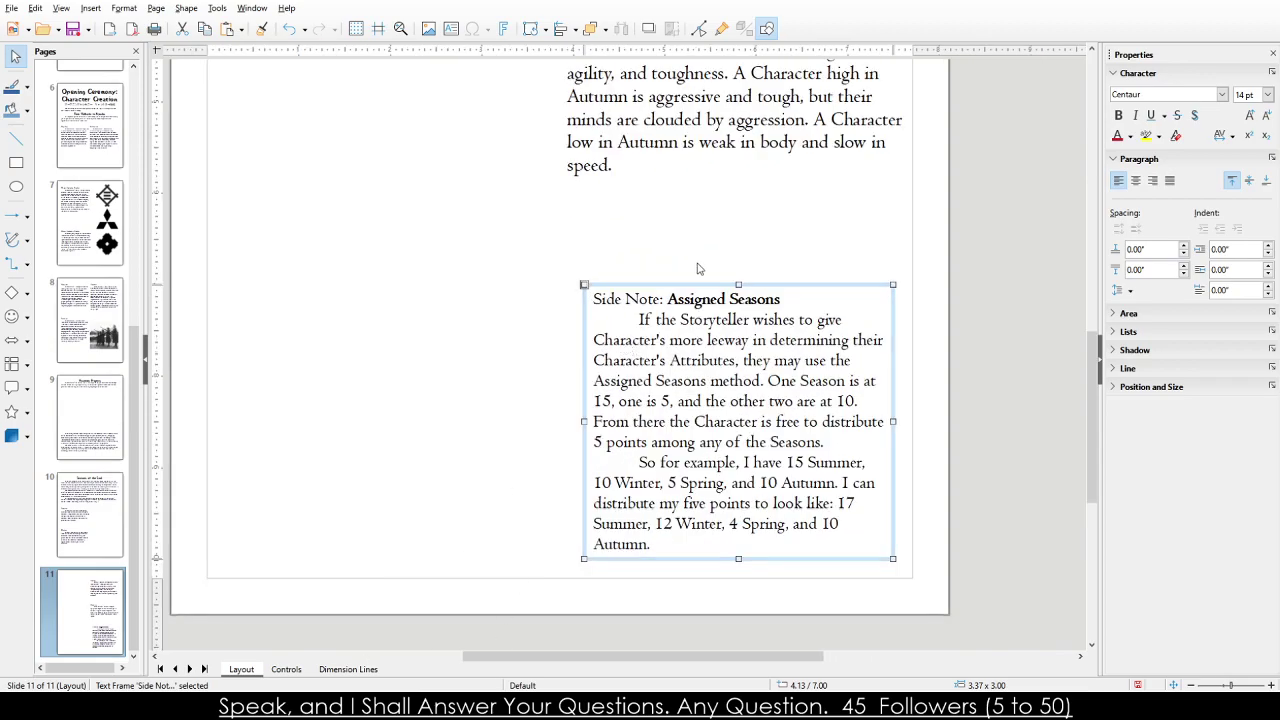
left_click_drag(585, 286, 207, 455)
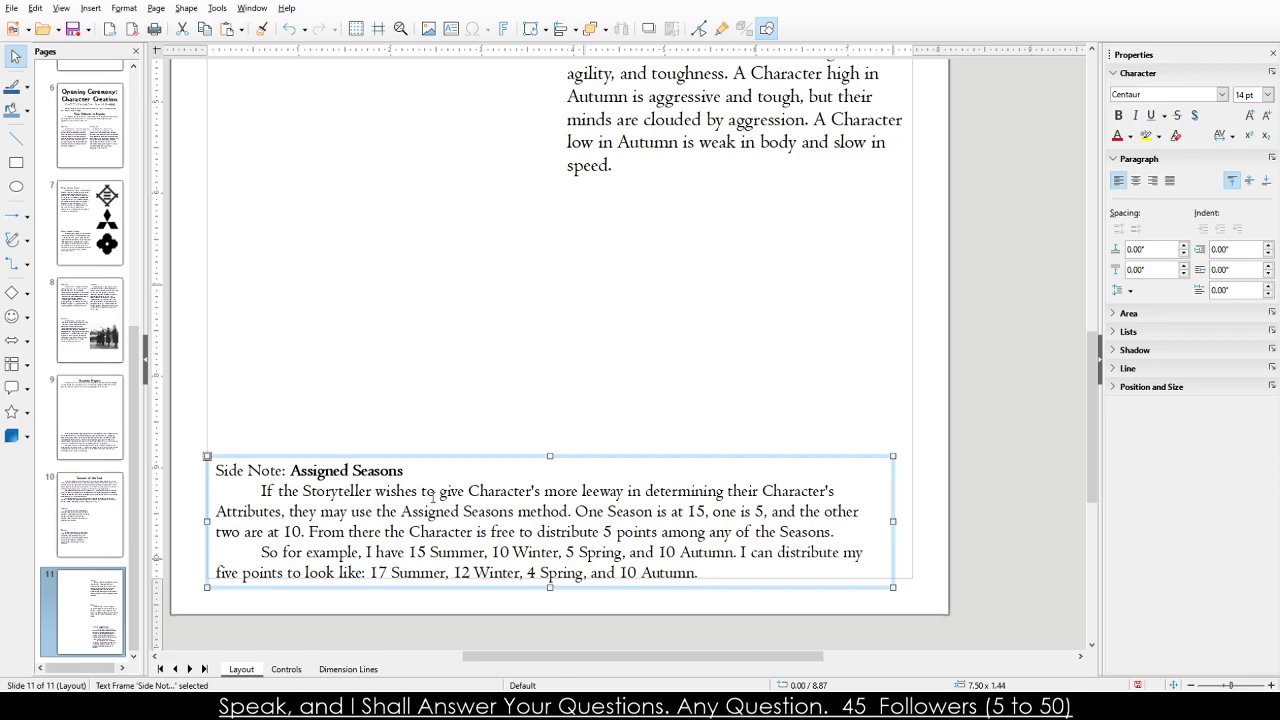
Align the Assigned Seasons side note with page 11's bottom margins at about 0.00 / 8.75 in, sized about 7.71 by 1.50 in.
left_click(423, 423)
left_click(417, 459)
left_click_drag(417, 459, 436, 453)
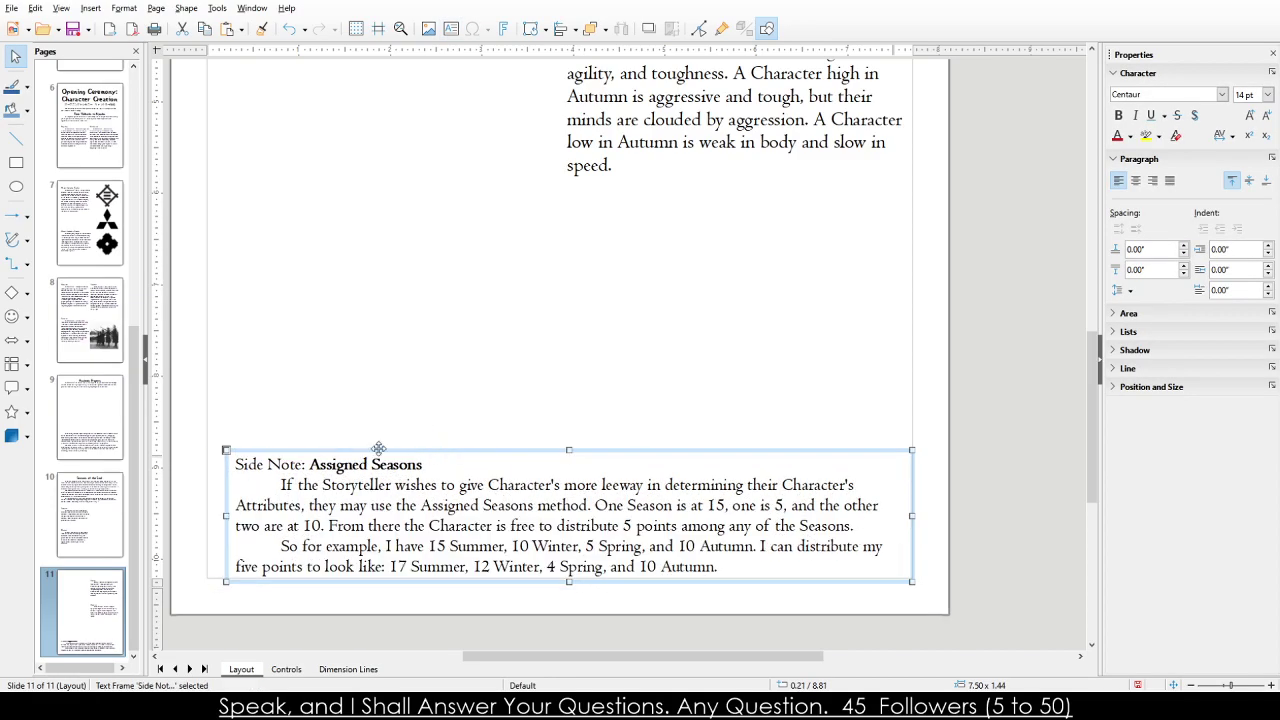
key("Escape")
left_click(221, 451)
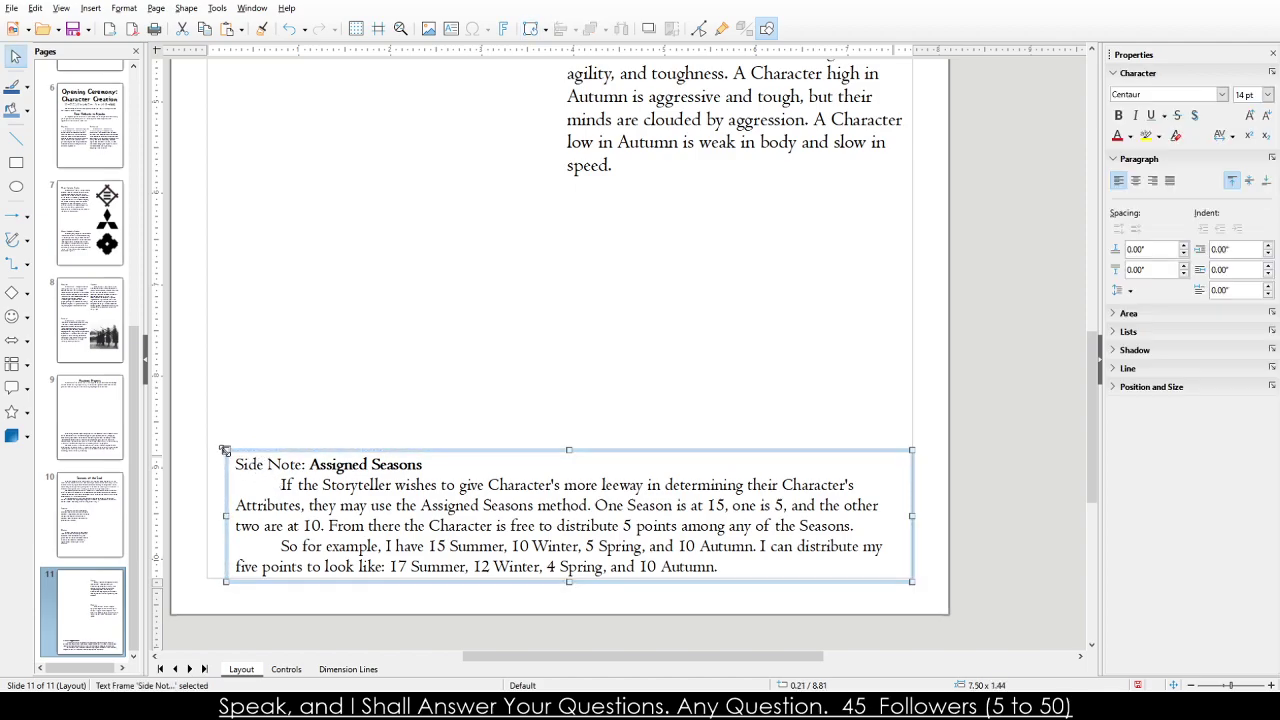
left_click_drag(221, 451, 203, 443)
left_click(277, 403)
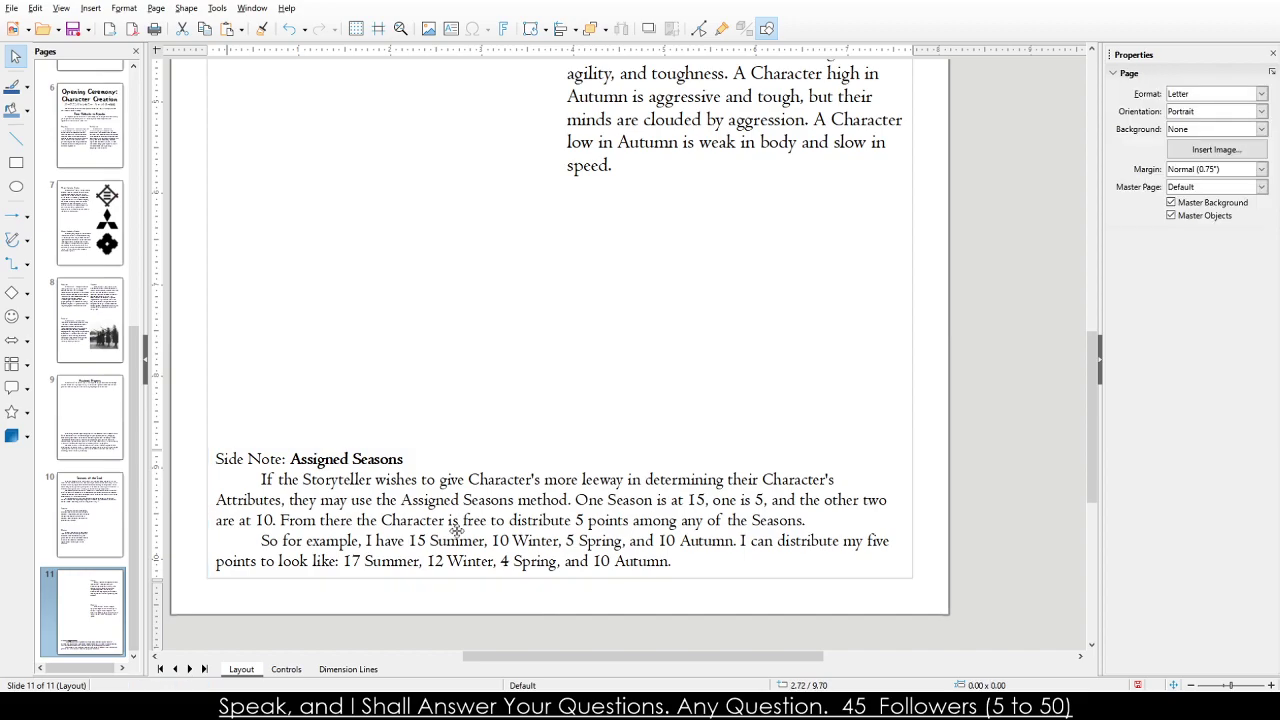
scroll(460, 520, "up", 3)
scroll(440, 510, "down", 4)
left_click(425, 500)
scroll(425, 500, "up", 4)
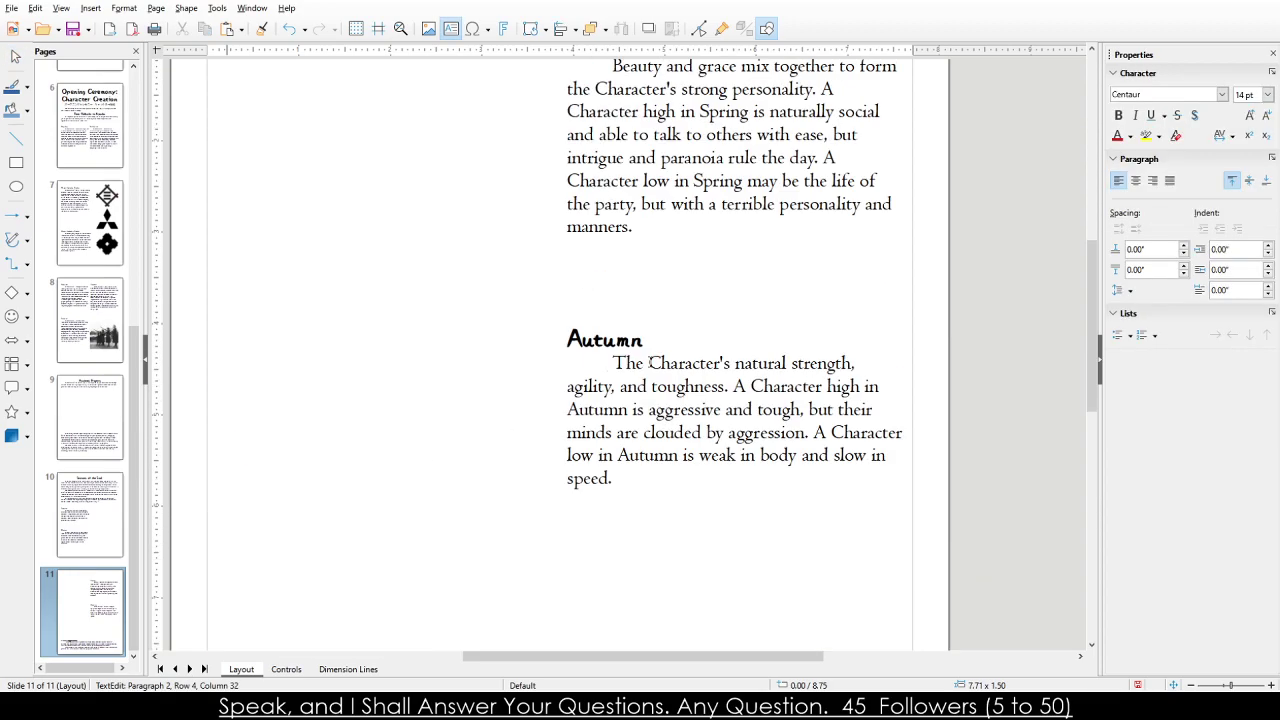
Browse the Gallery's Diagrams, Bullets and Arrows themes and the available shapes from page 10, closing with the page properties shown.
left_click(669, 364)
left_click(108, 540)
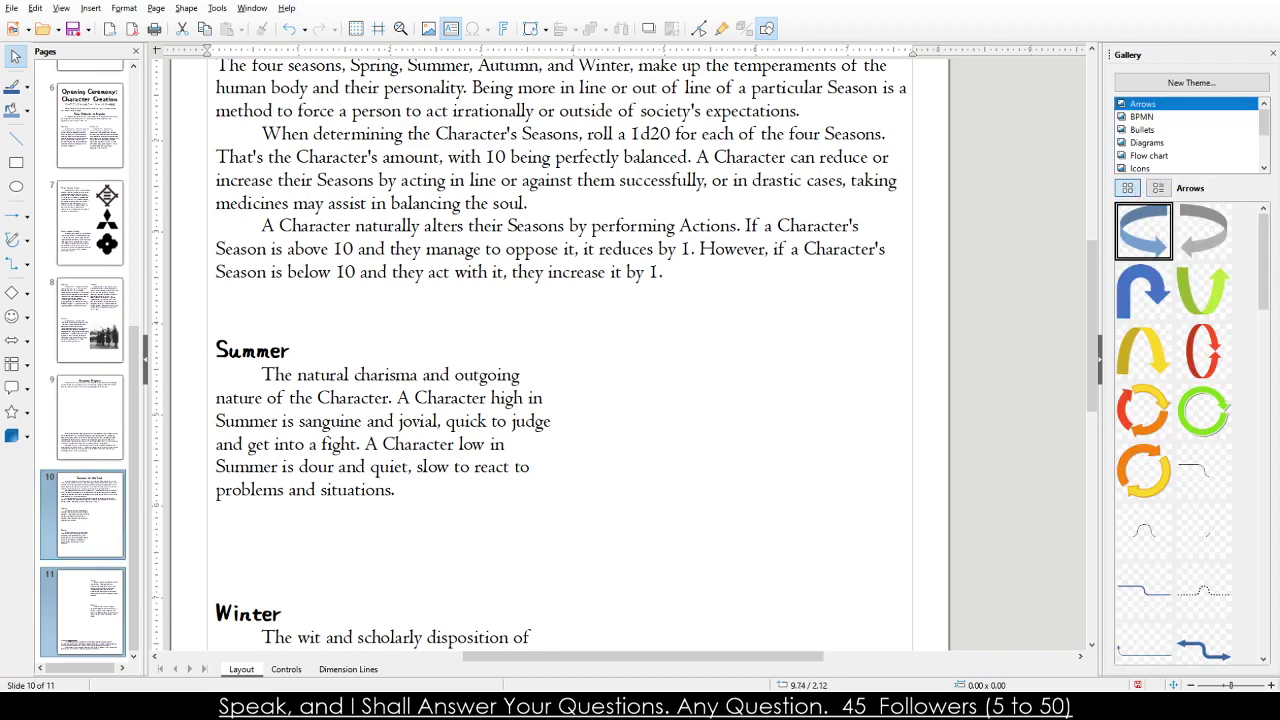
scroll(1175, 144, "down", 2)
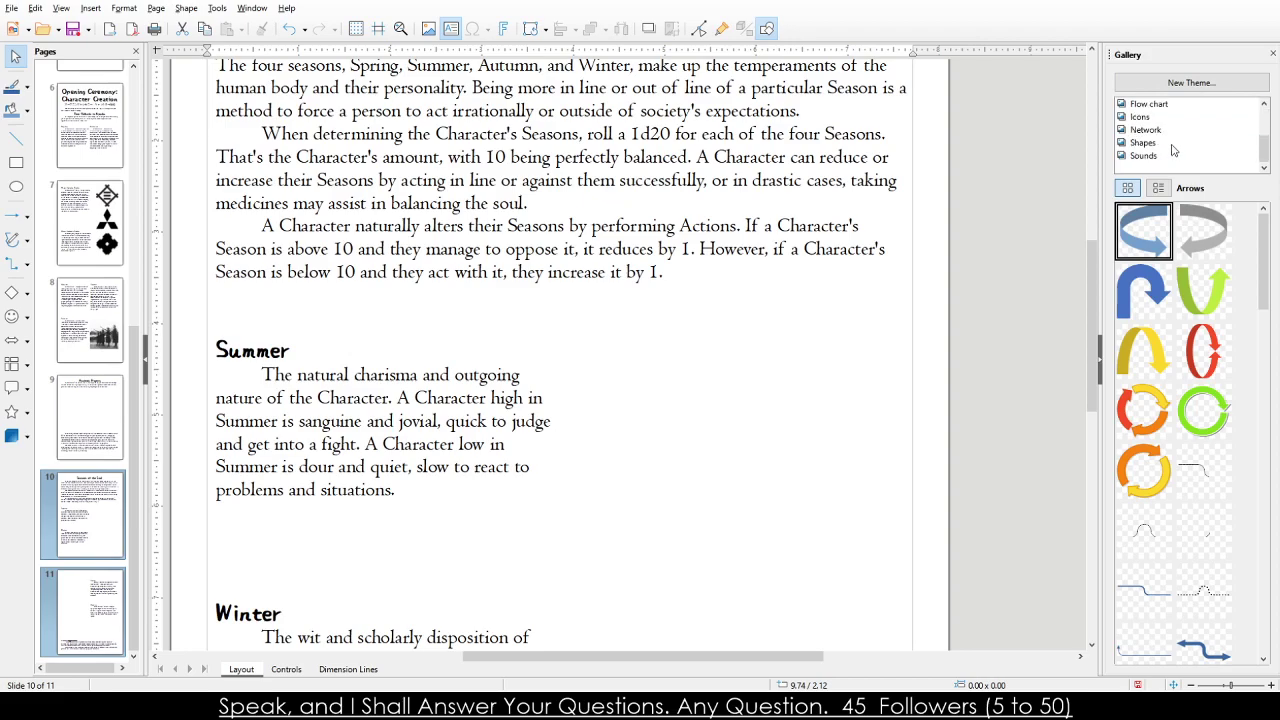
scroll(1172, 143, "up", 2)
left_click(1172, 142)
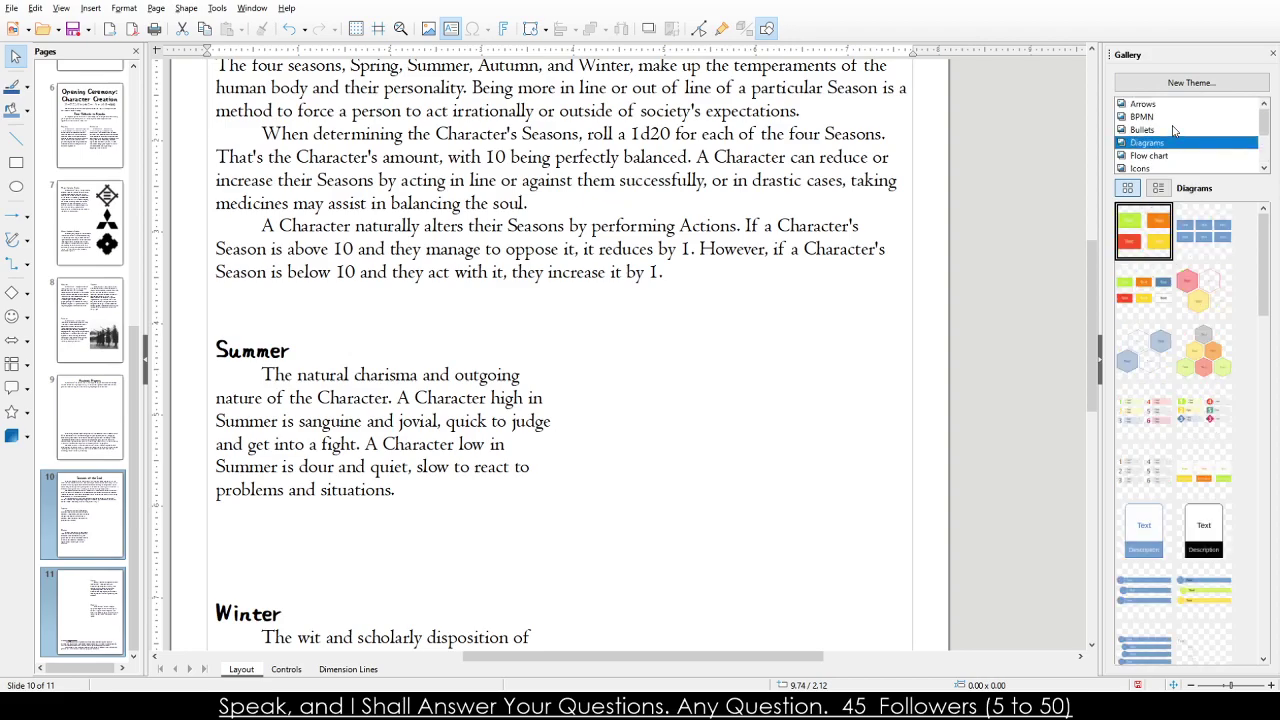
left_click(1175, 131)
left_click(1170, 104)
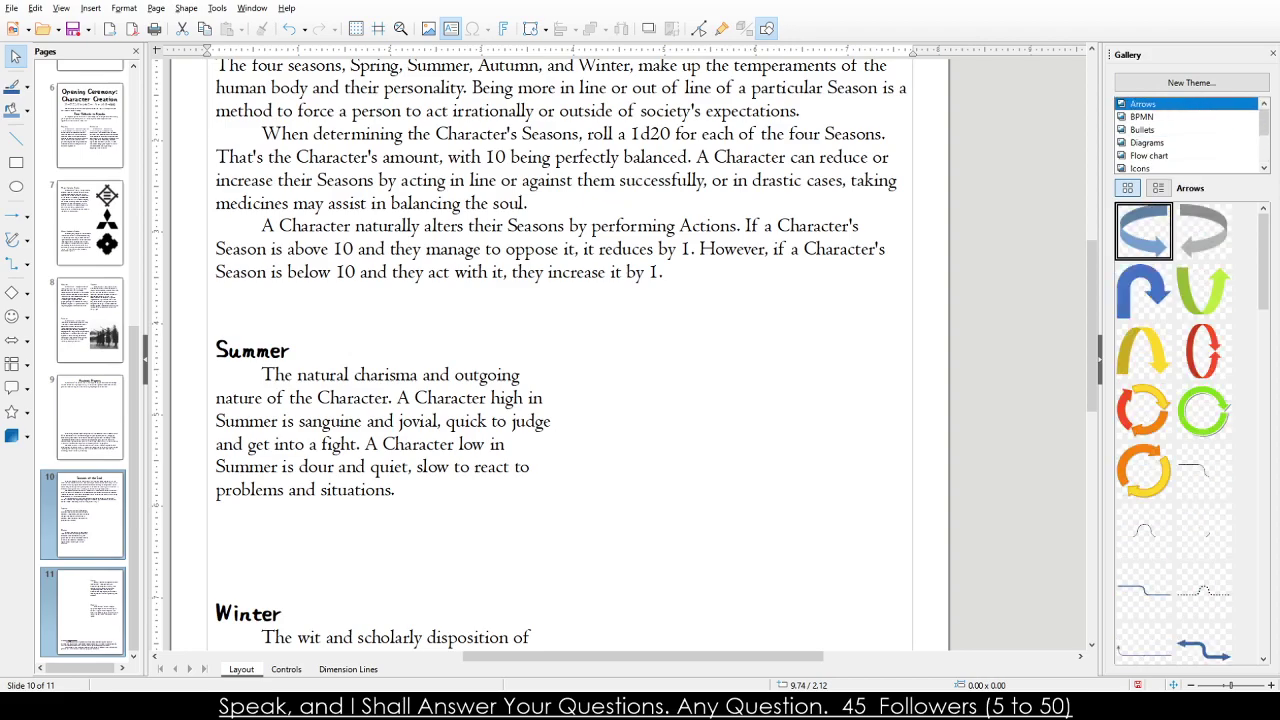
key("F11")
key("F11")
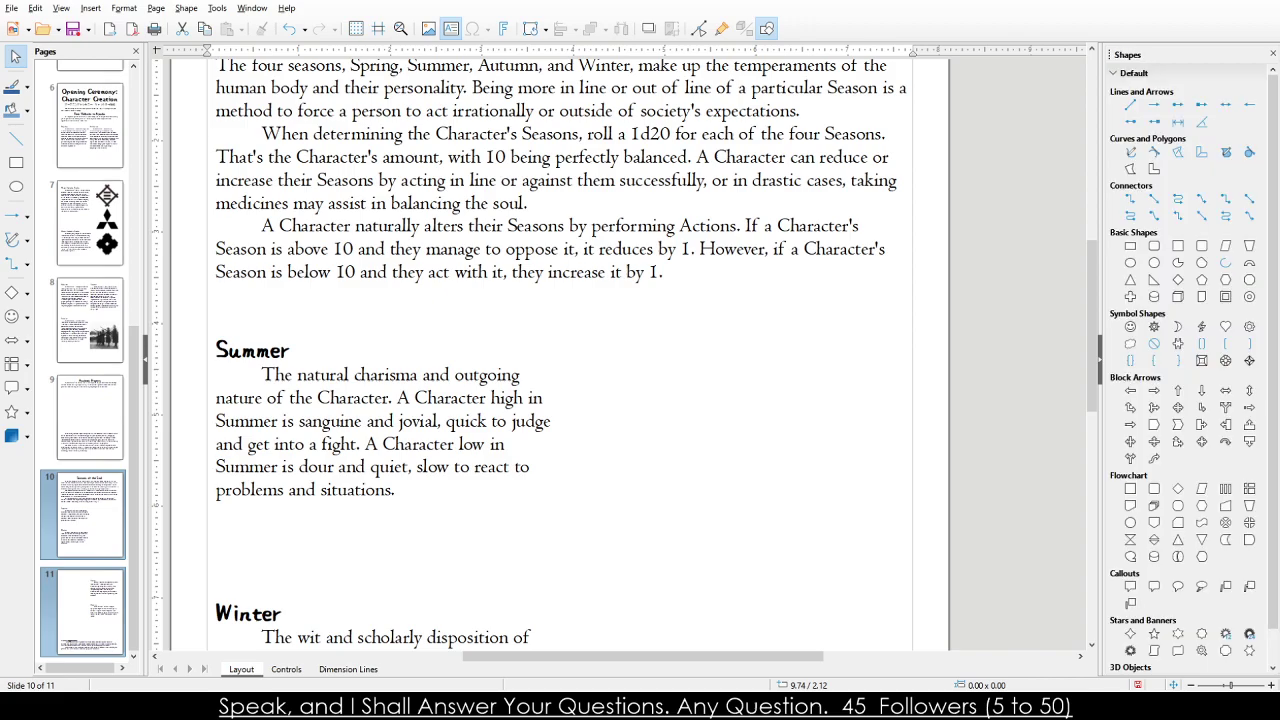
key("F11")
Switch to the Controls layer and look over the Summer and Winter page, the Autumn page and the cover.
scroll(606, 443, "down", 3)
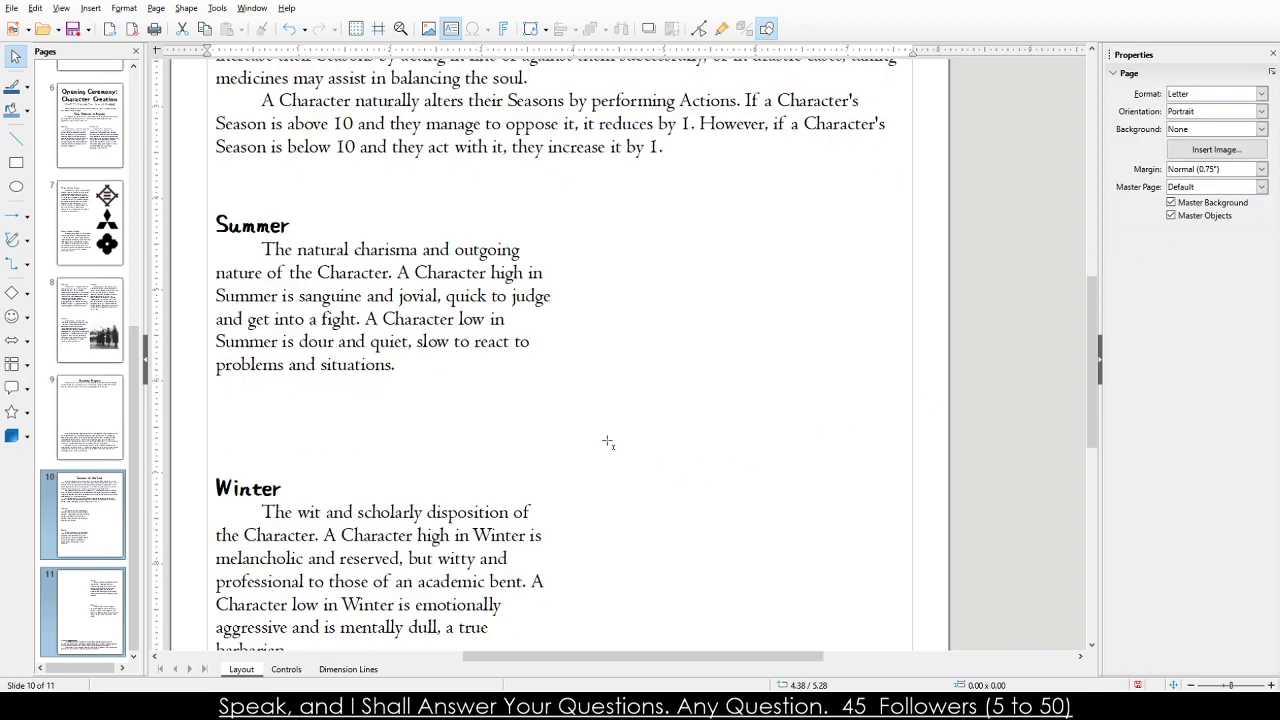
scroll(586, 543, "down", 3, "ctrl")
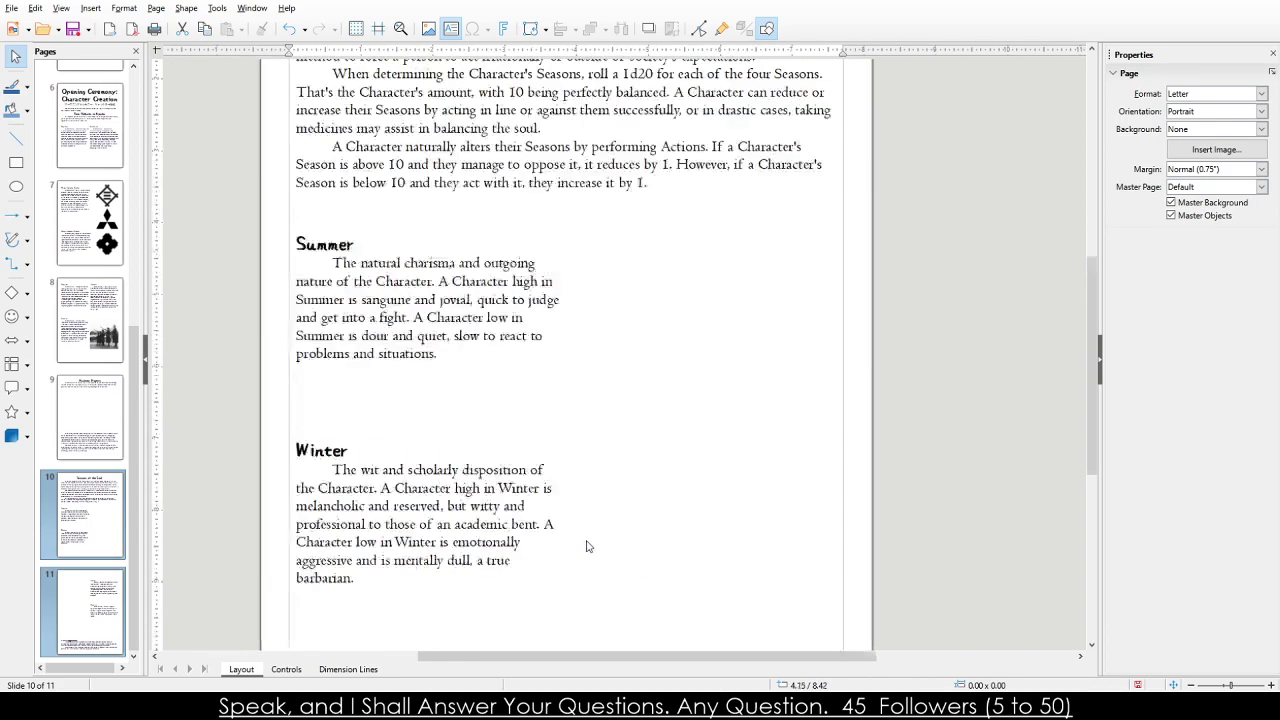
scroll(400, 464, "up", 3, "ctrl")
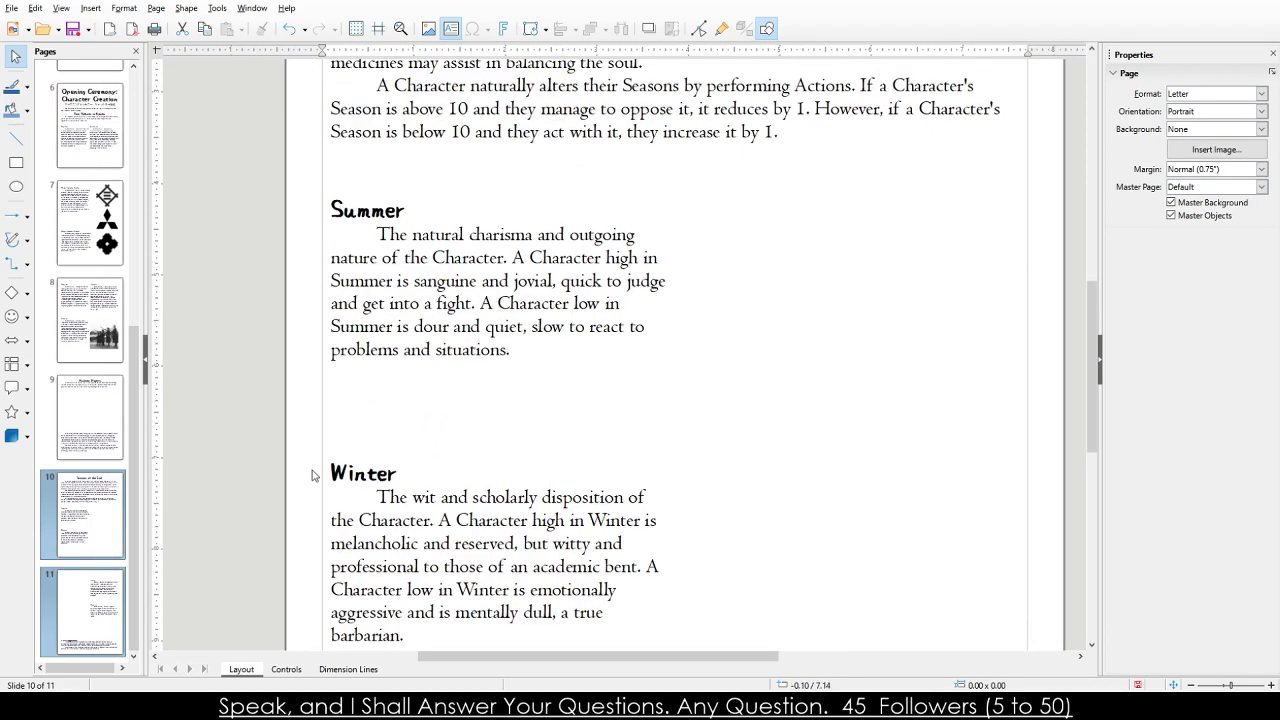
left_click(287, 670)
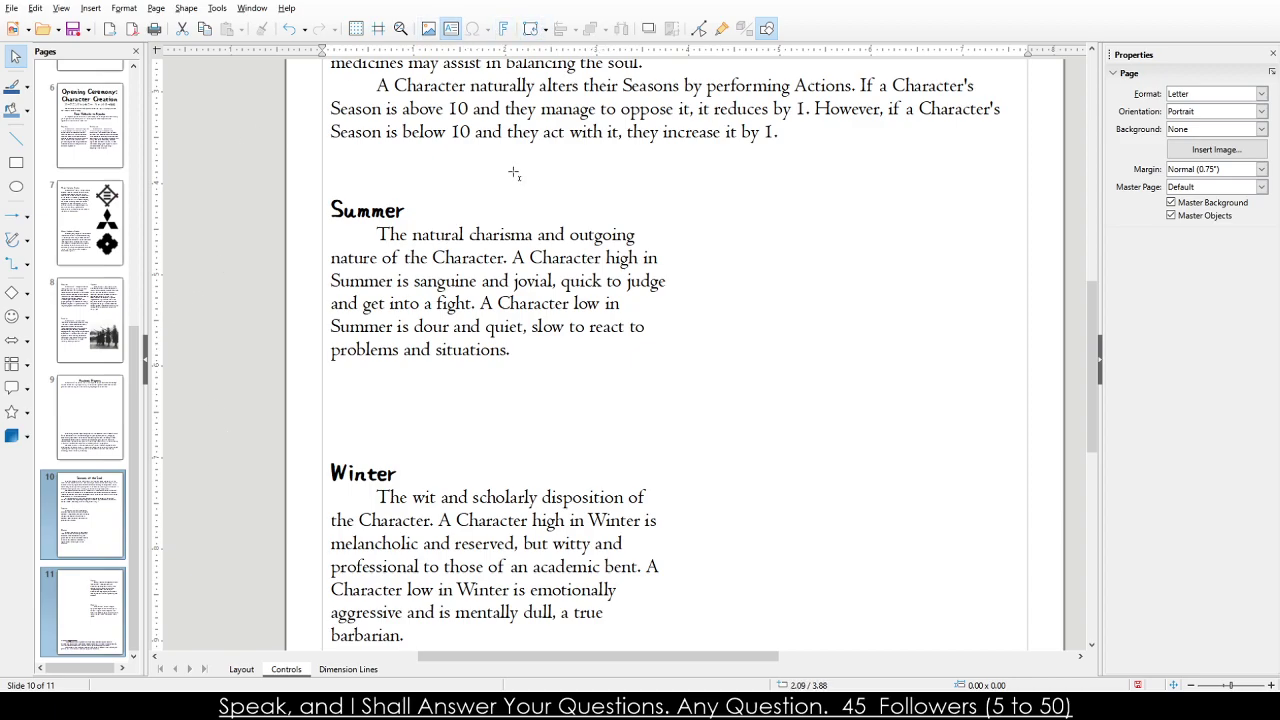
key("Page_Down")
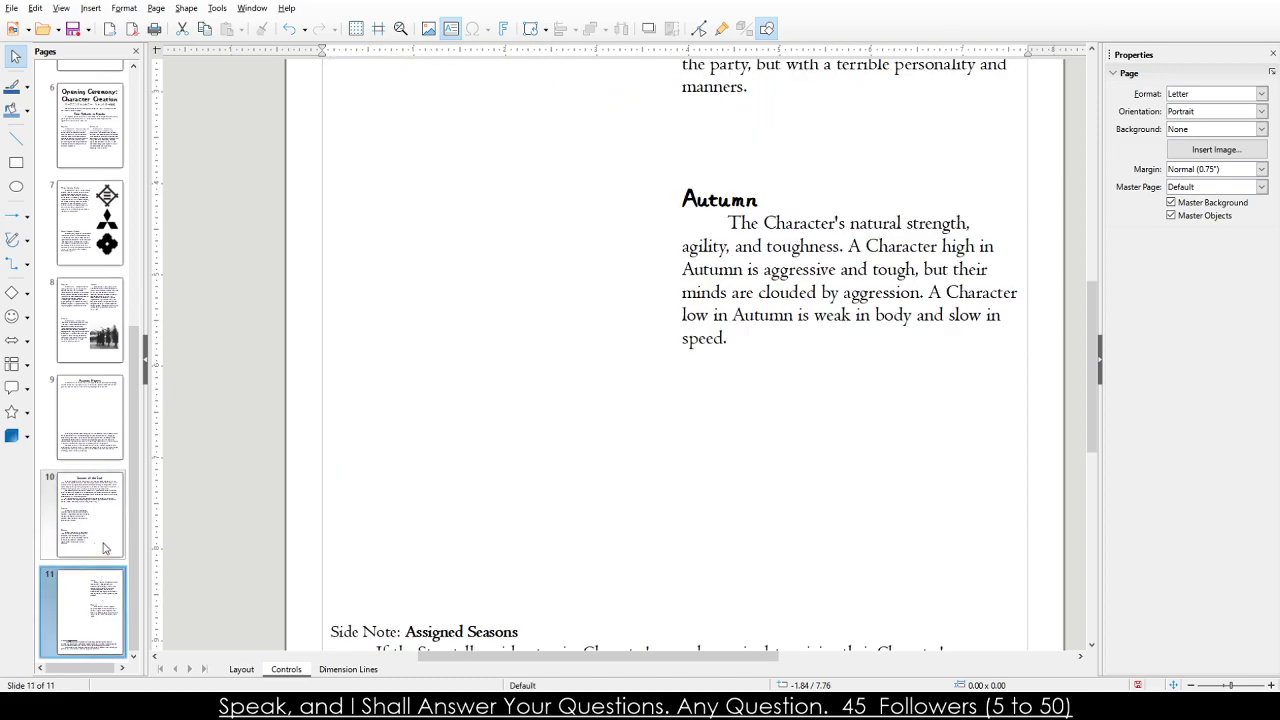
left_click(104, 548)
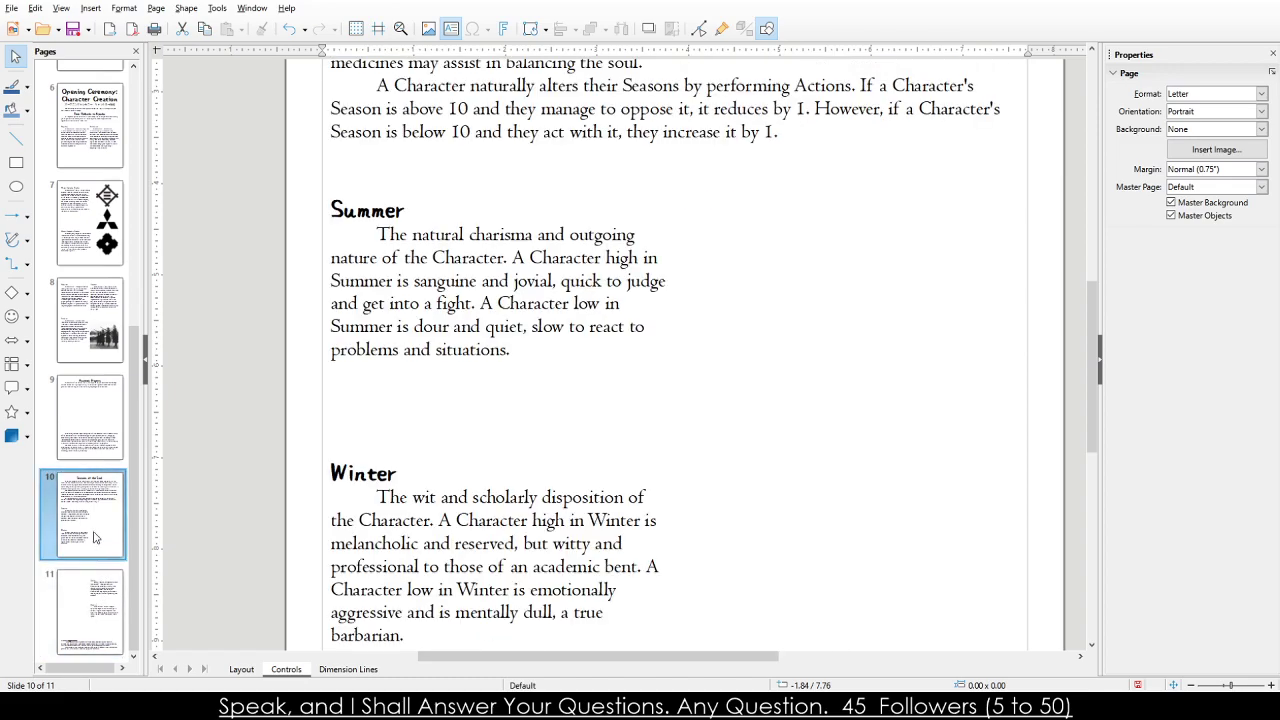
scroll(96, 538, "up", 5)
left_click(98, 117)
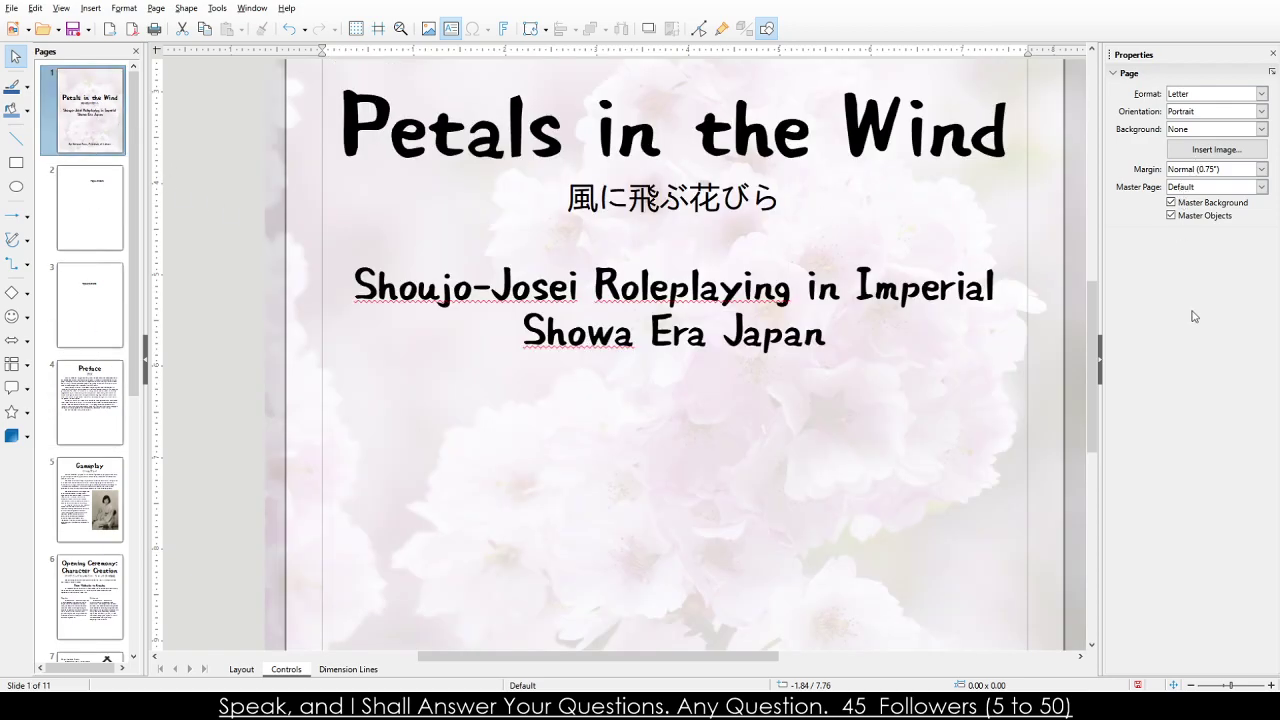
Examine the lower part of the cover and the layout of page 11 from Spring down to the side note.
scroll(226, 254, "down", 10)
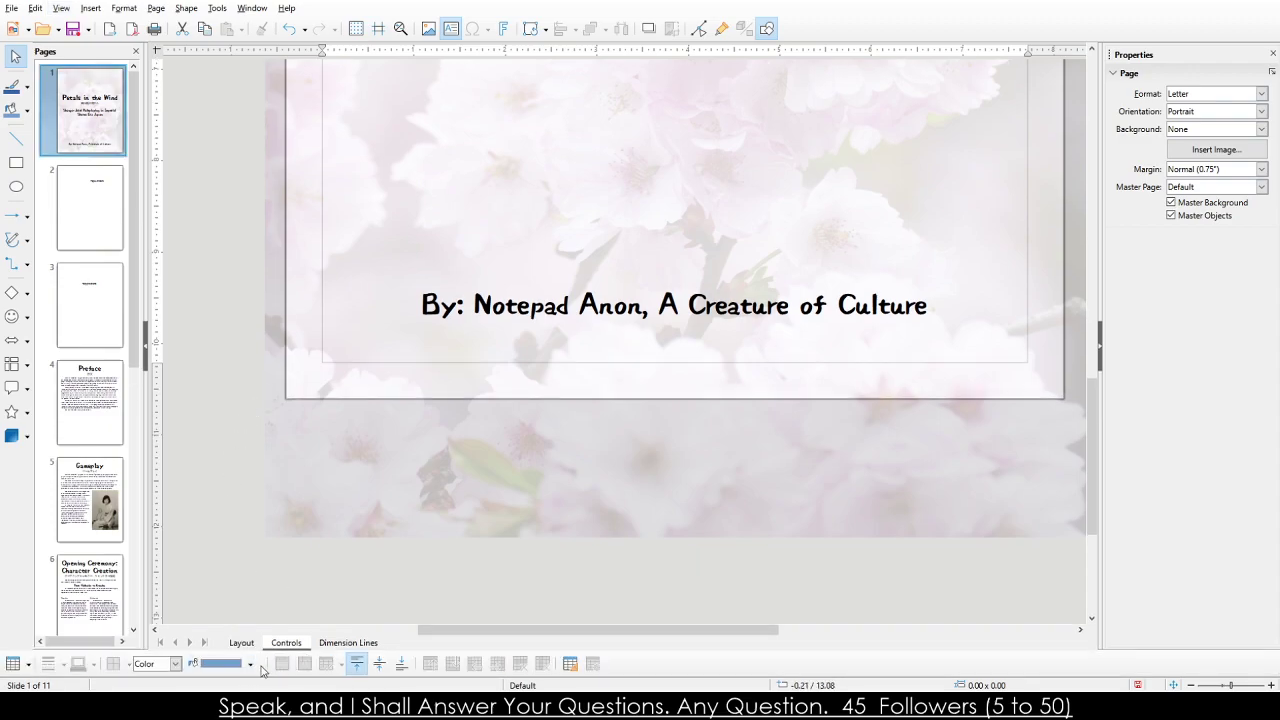
scroll(231, 580, "down", 1)
scroll(231, 580, "down", 3)
scroll(130, 540, "down", 5)
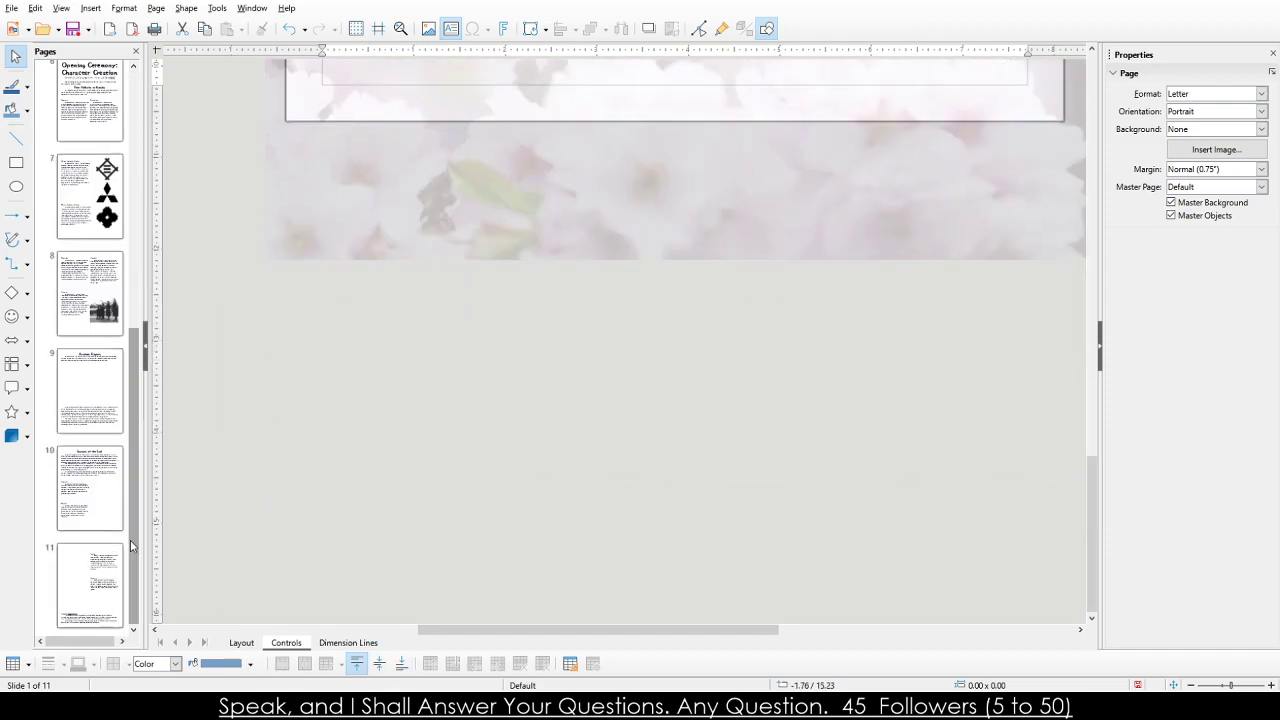
left_click(97, 622)
scroll(386, 443, "up", 12)
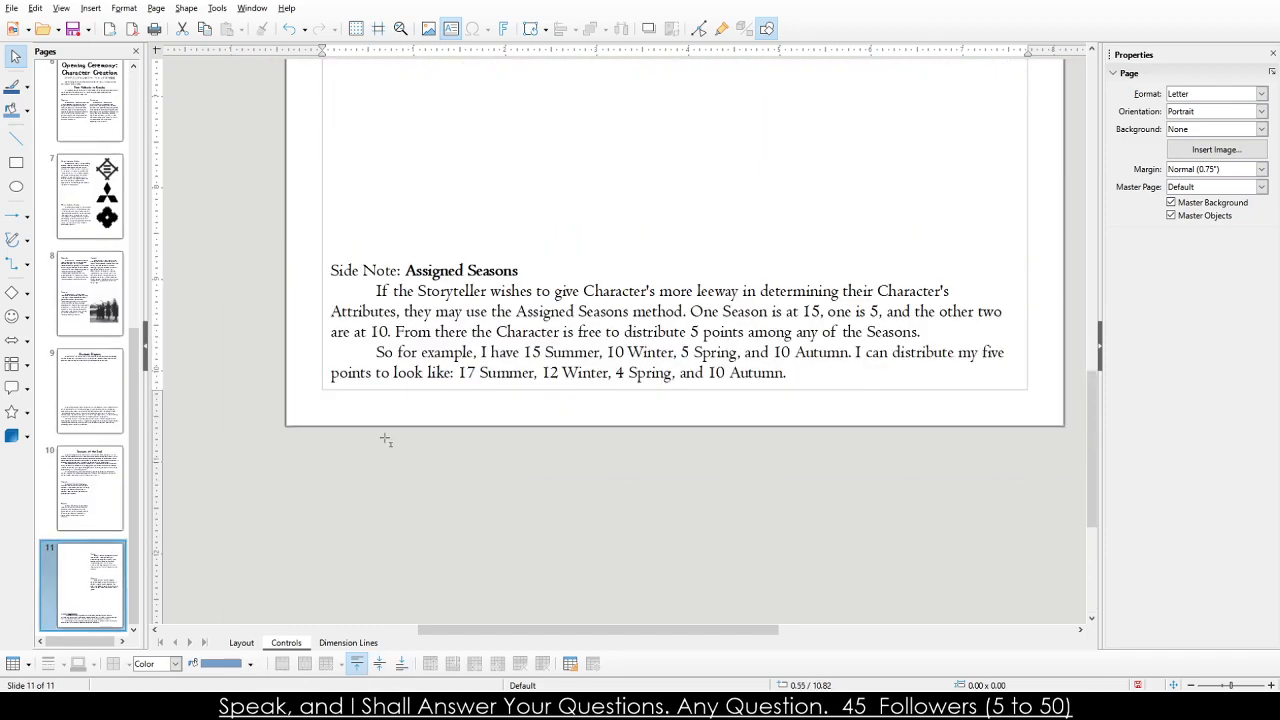
left_click(754, 540)
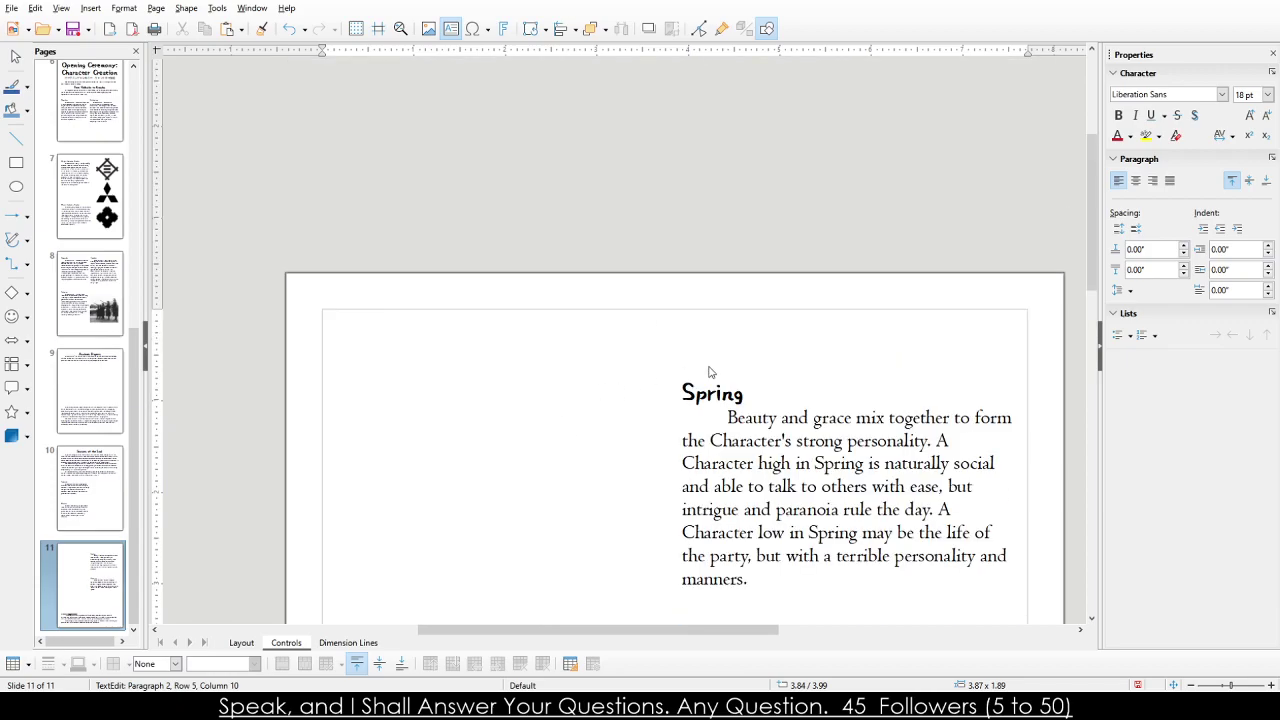
scroll(520, 410, "down", 3)
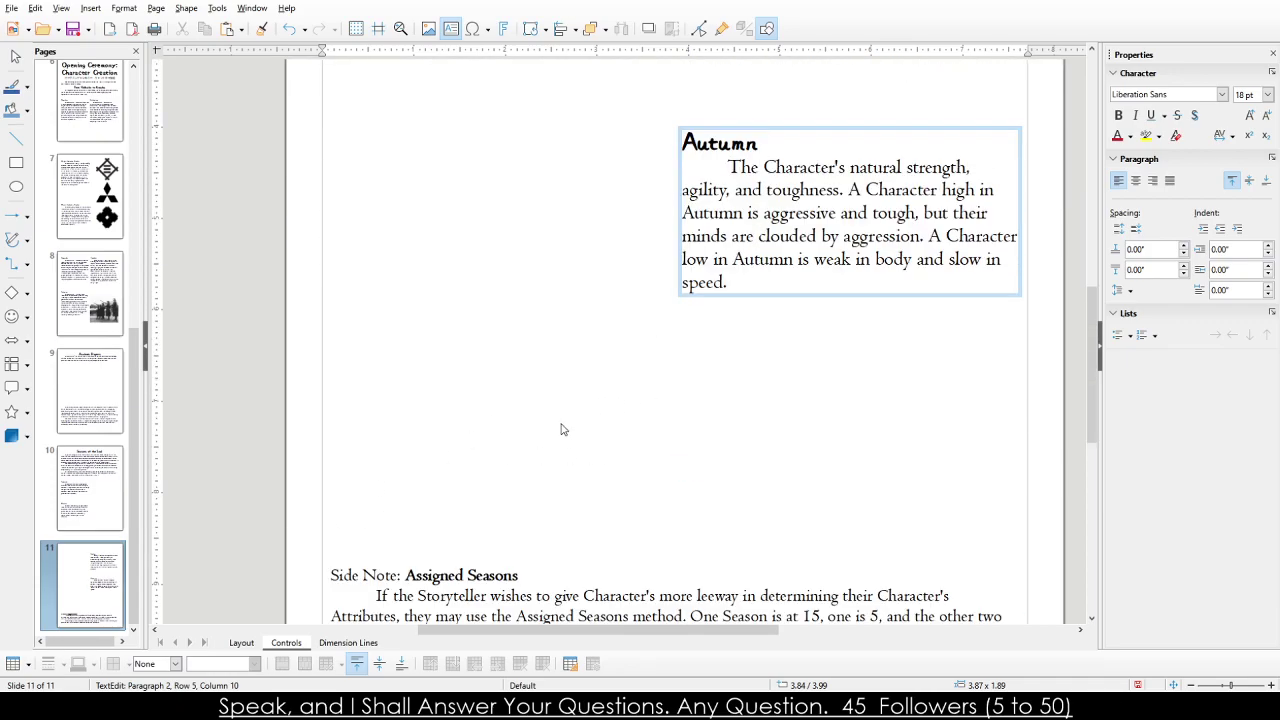
left_click(560, 429)
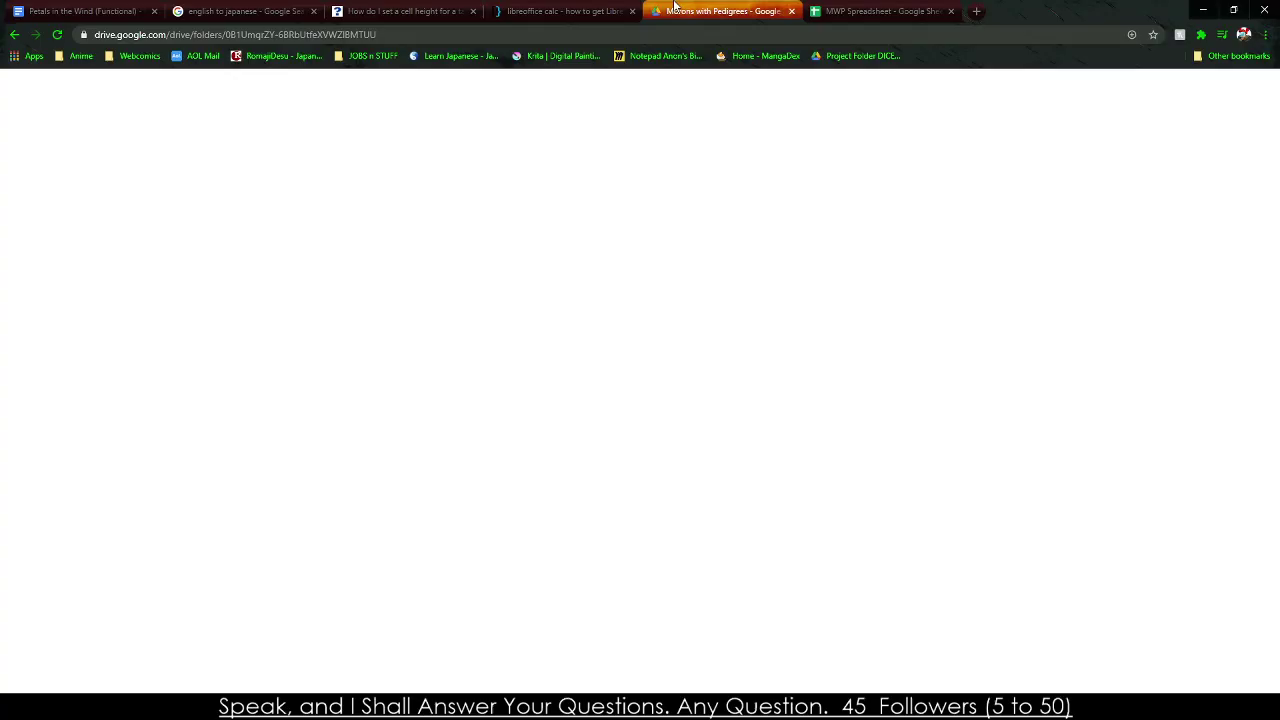
Switch to the Petals in the Wind (Functional) Google Doc and review the four Seasons sections with their kanji and side note.
scroll(655, 344, "up", 1)
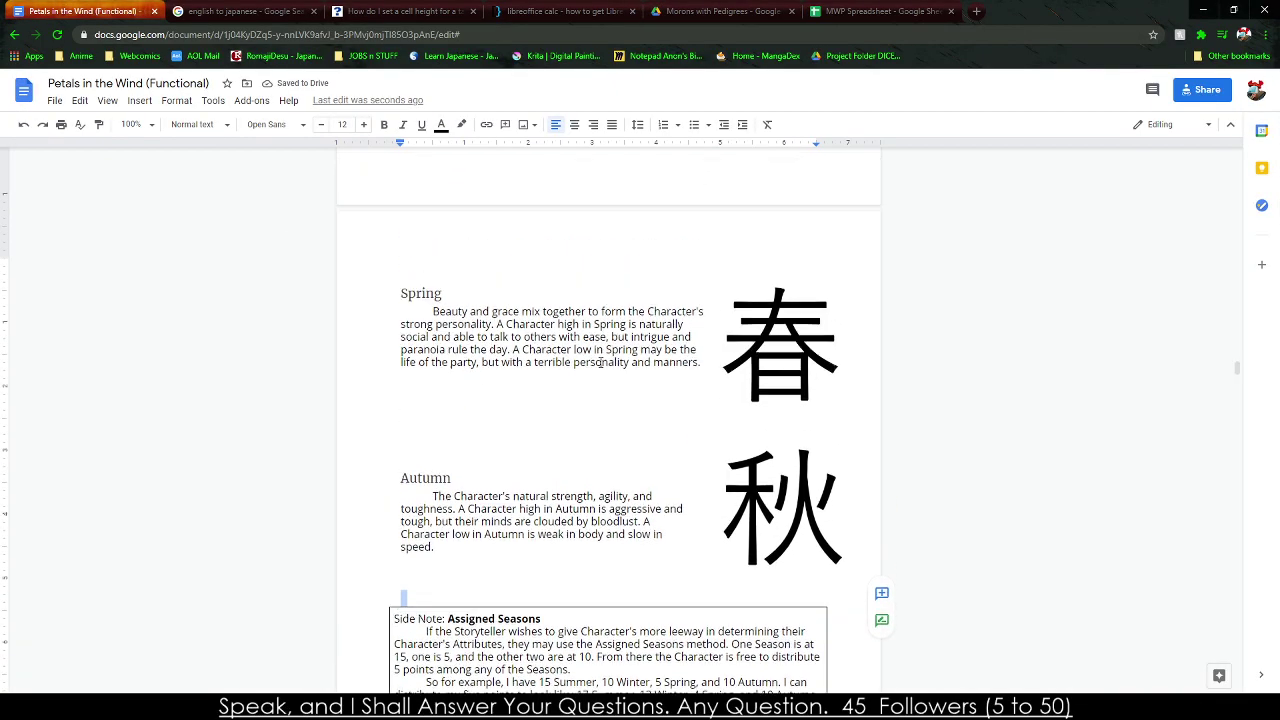
left_click(590, 362)
scroll(641, 469, "up", 6)
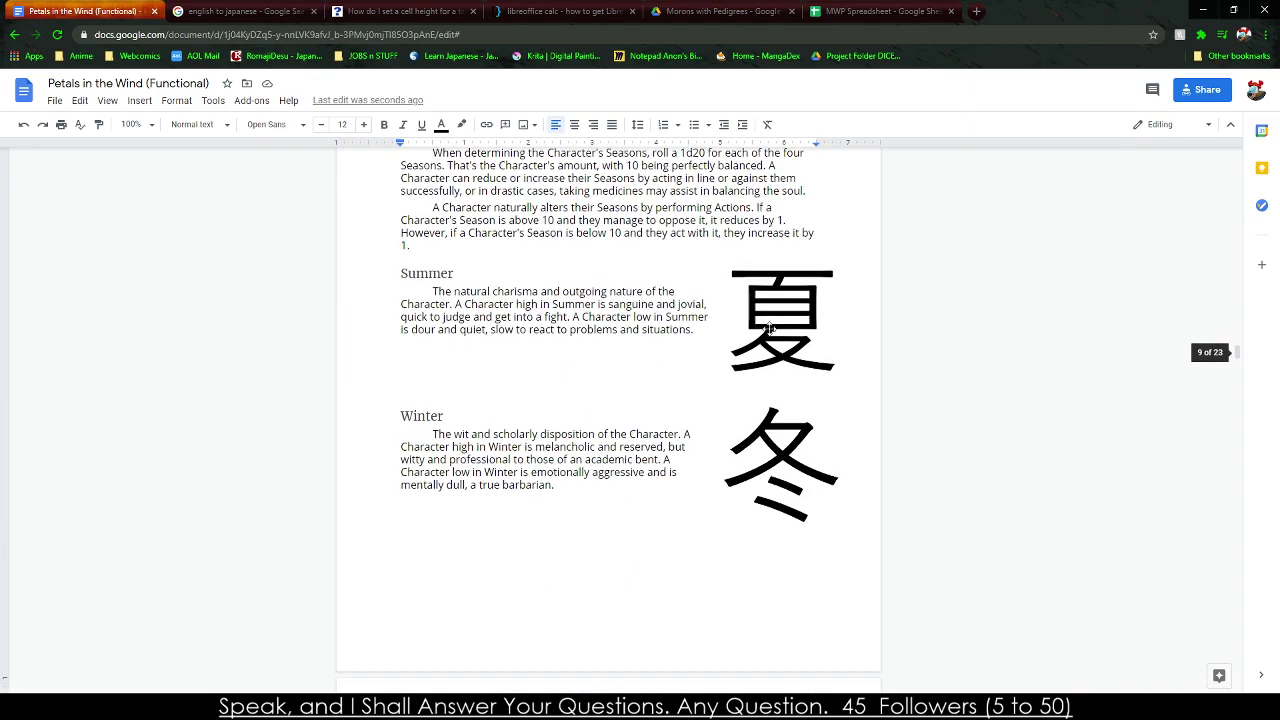
scroll(565, 293, "up", 1)
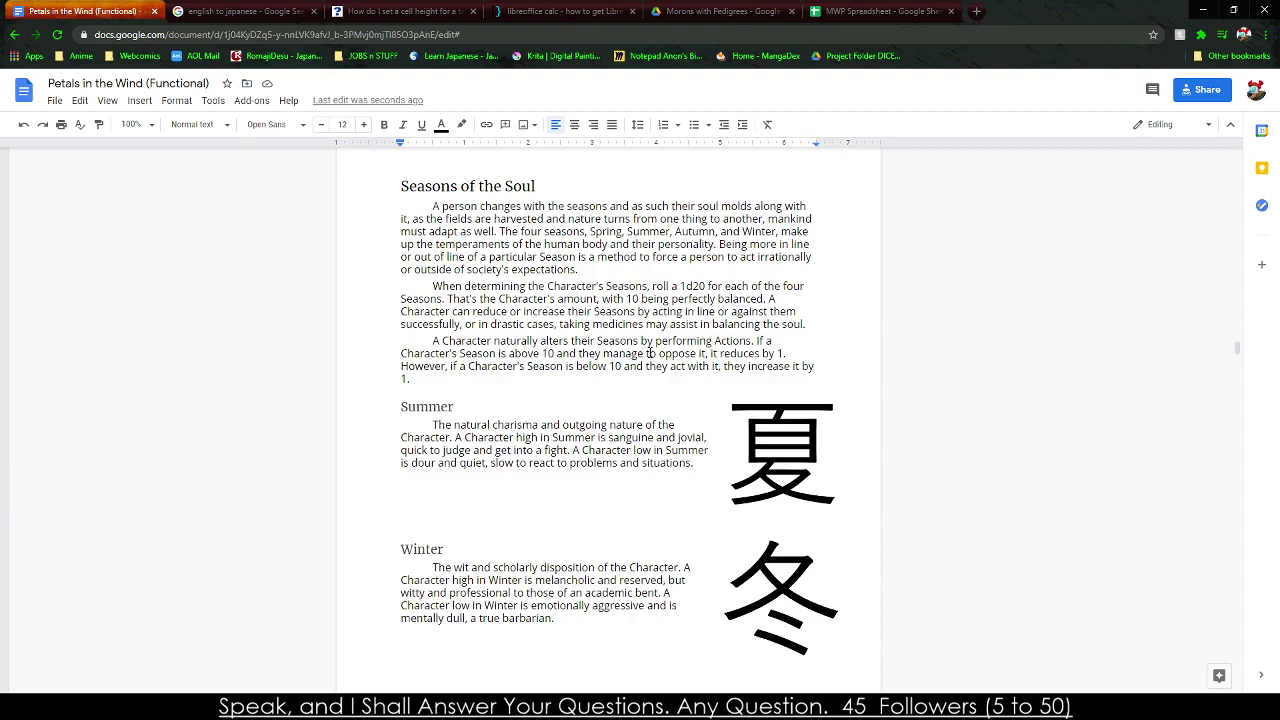
scroll(645, 358, "down", 3)
scroll(636, 359, "down", 3)
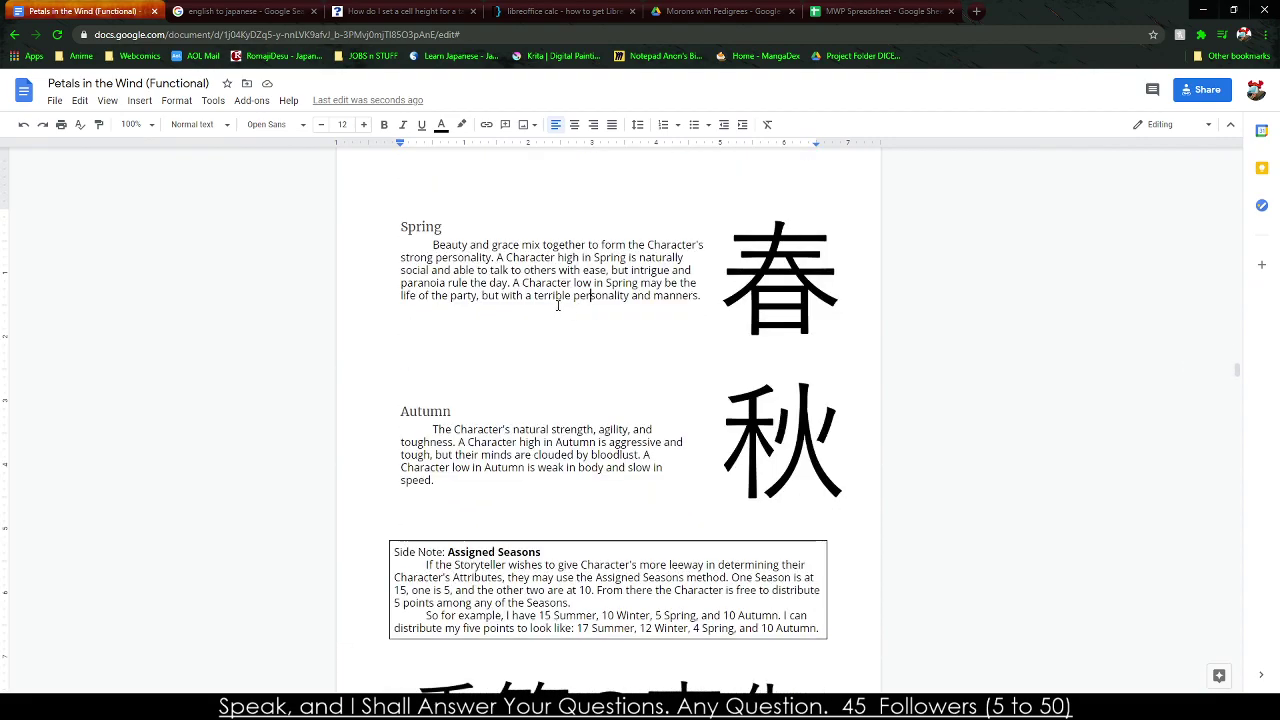
scroll(429, 567, "down", 3)
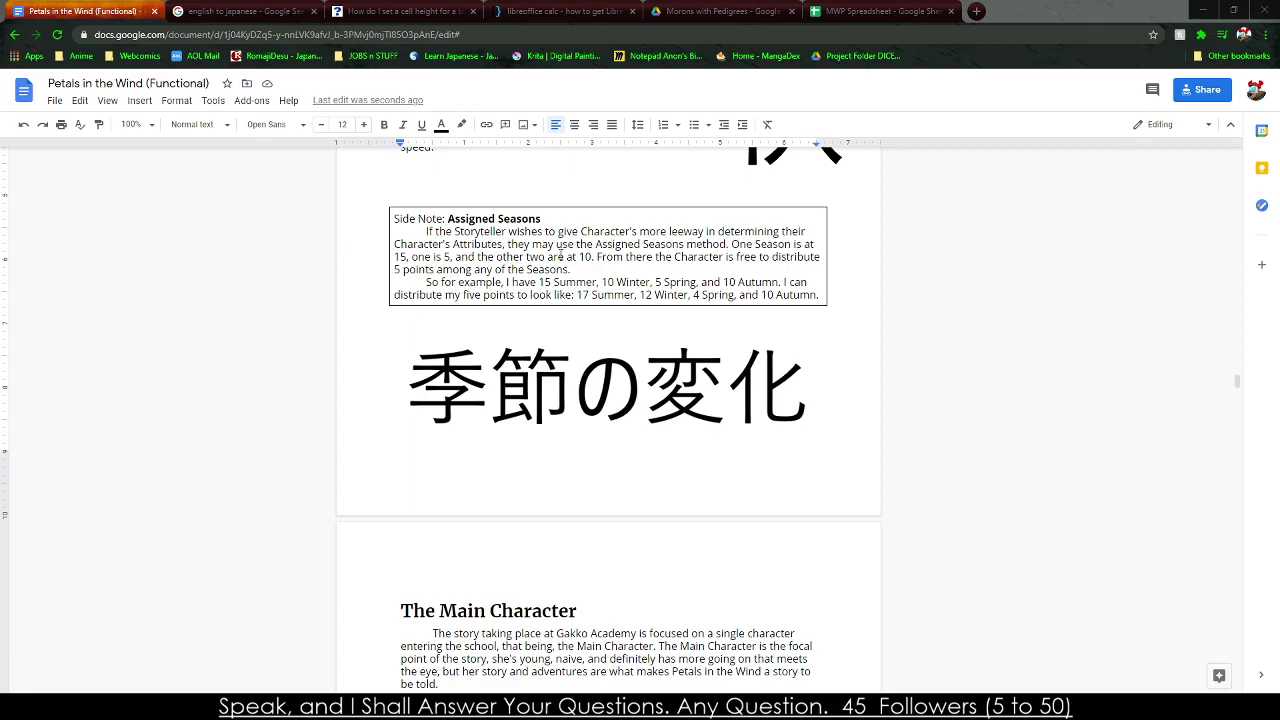
Read through The Main Character and The Three Gauges sections of the source document, and return to LibreOffice Draw.
scroll(560, 251, "down", 6)
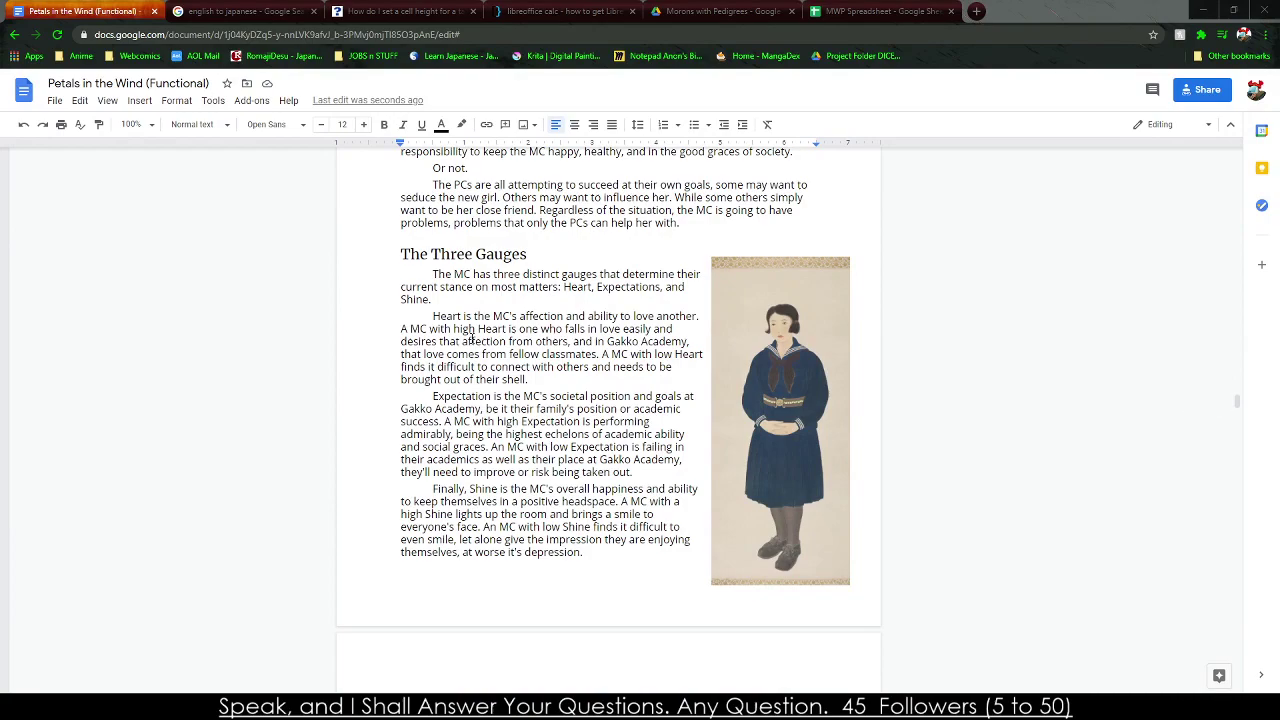
scroll(471, 338, "up", 3)
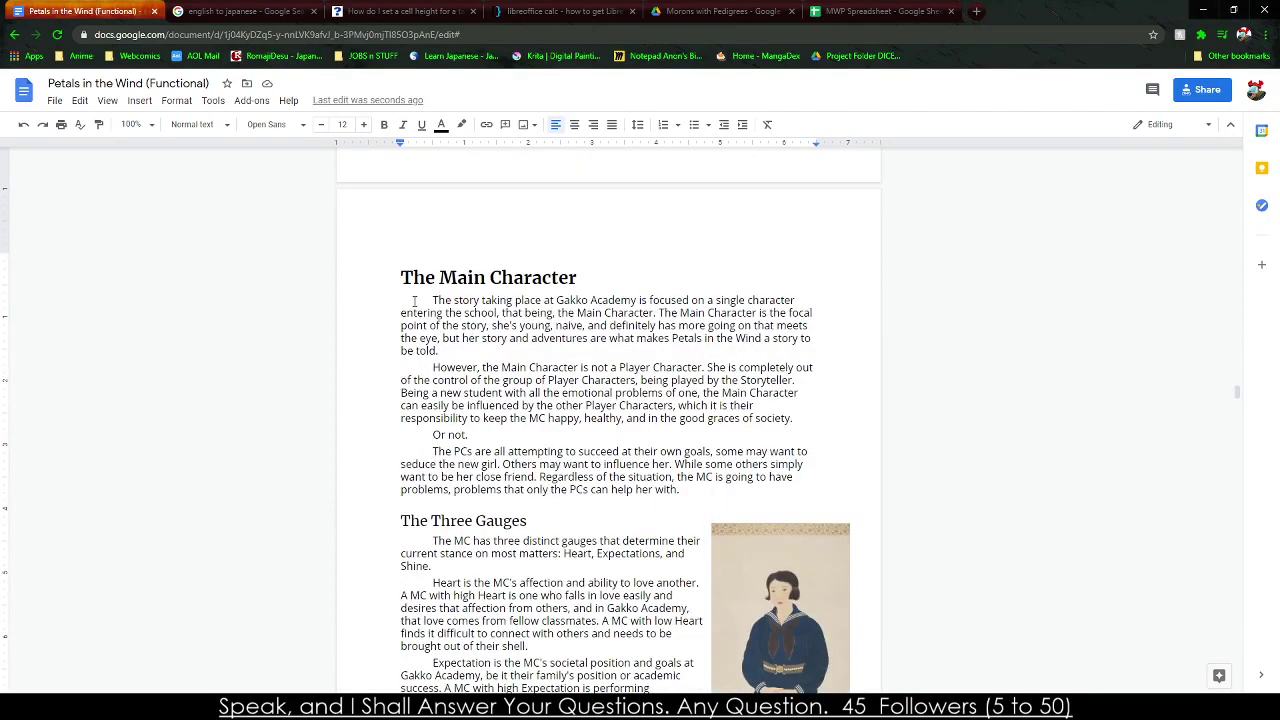
left_click(410, 278)
scroll(506, 408, "up", 5)
scroll(950, 326, "down", 4)
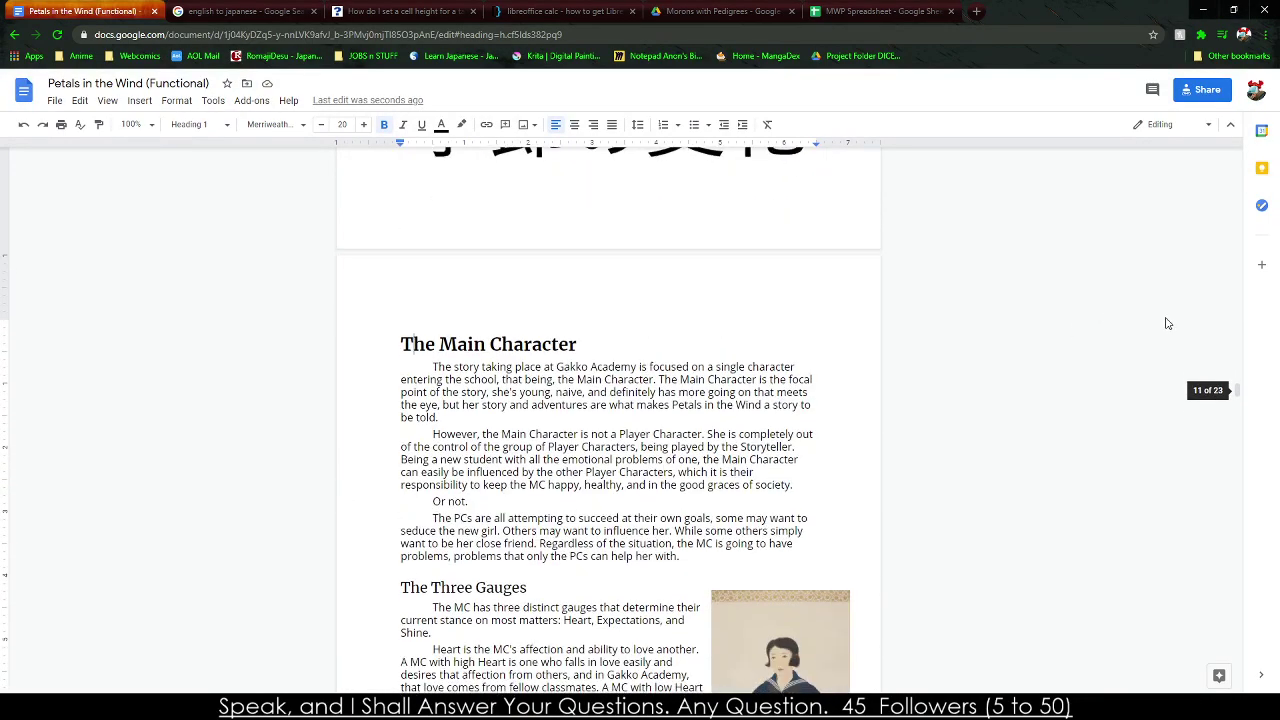
left_click(901, 11)
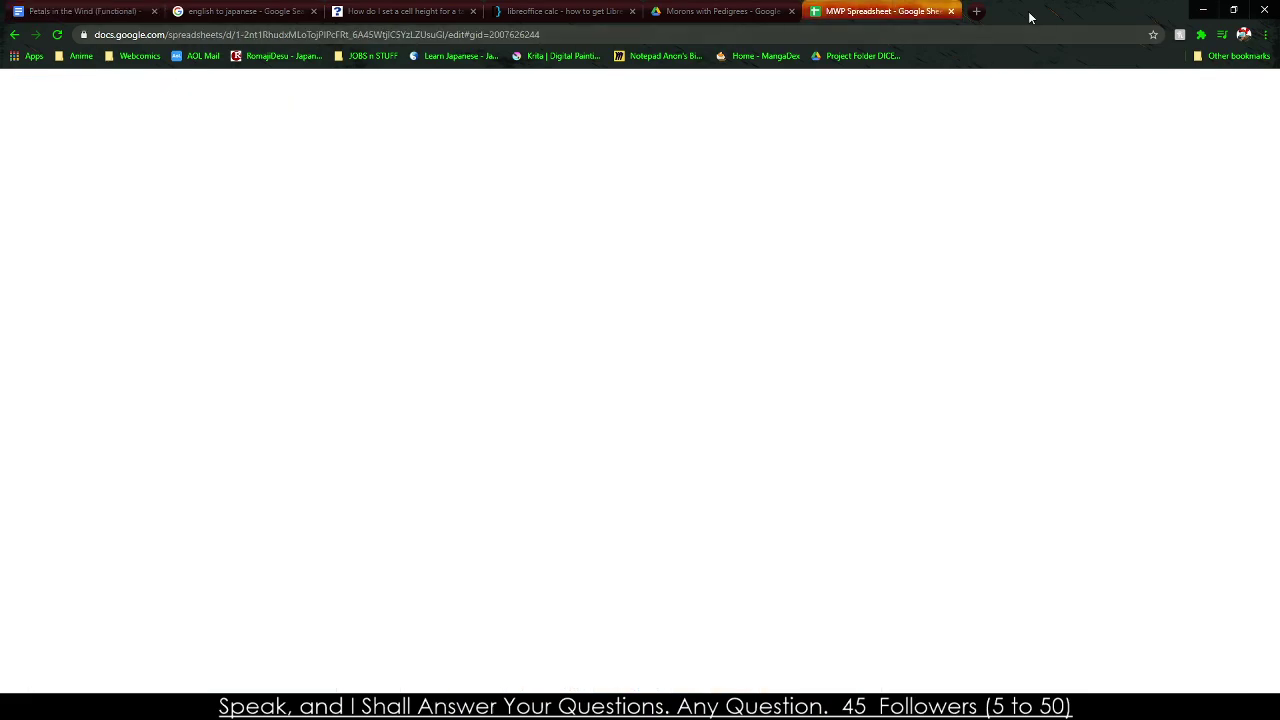
key("alt+Tab")
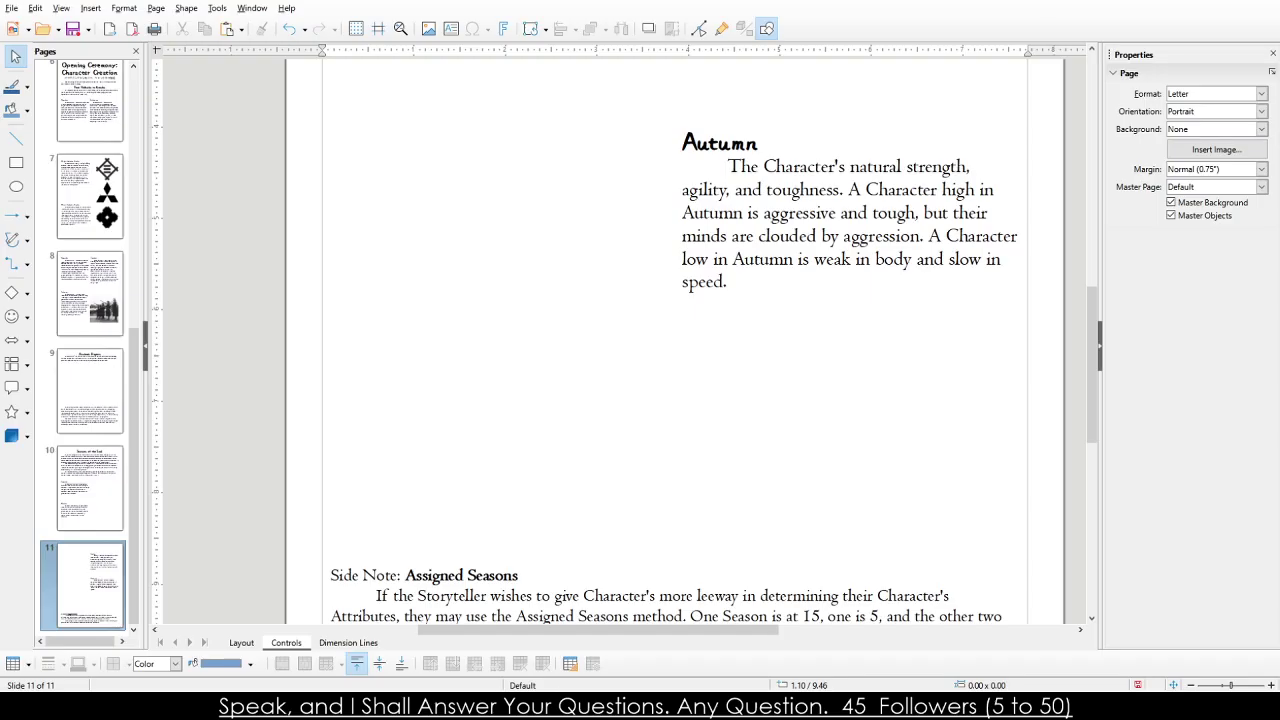
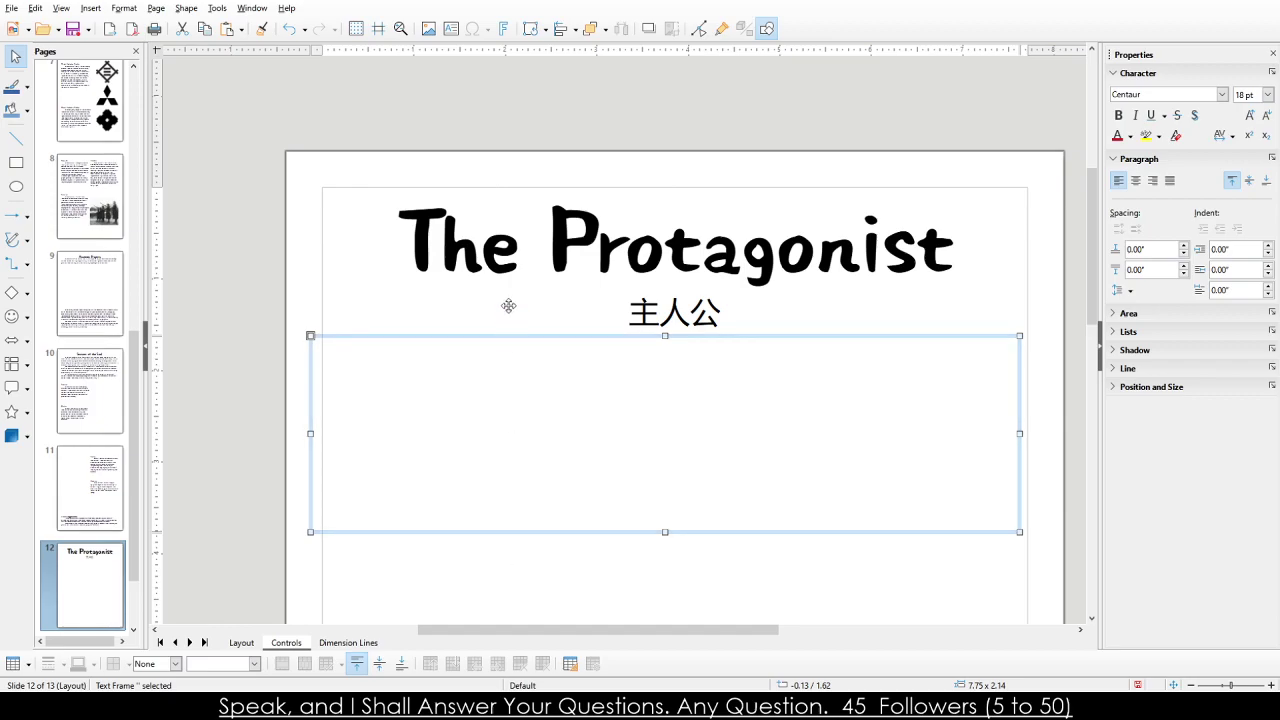
Paste the Main Character text into the empty frame under the kanji subtitle and set all of it to 16 pt.
left_click(365, 372)
key("ctrl+v")
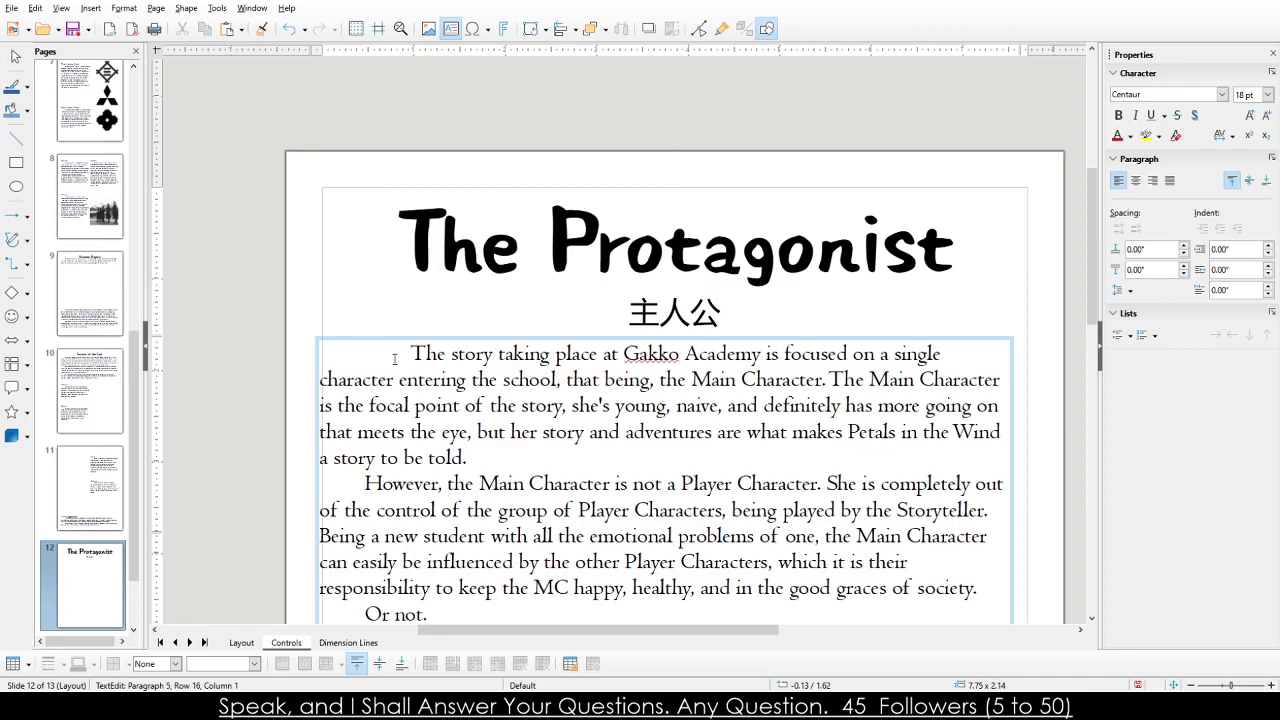
left_click(410, 370)
left_click_drag(421, 353, 824, 539)
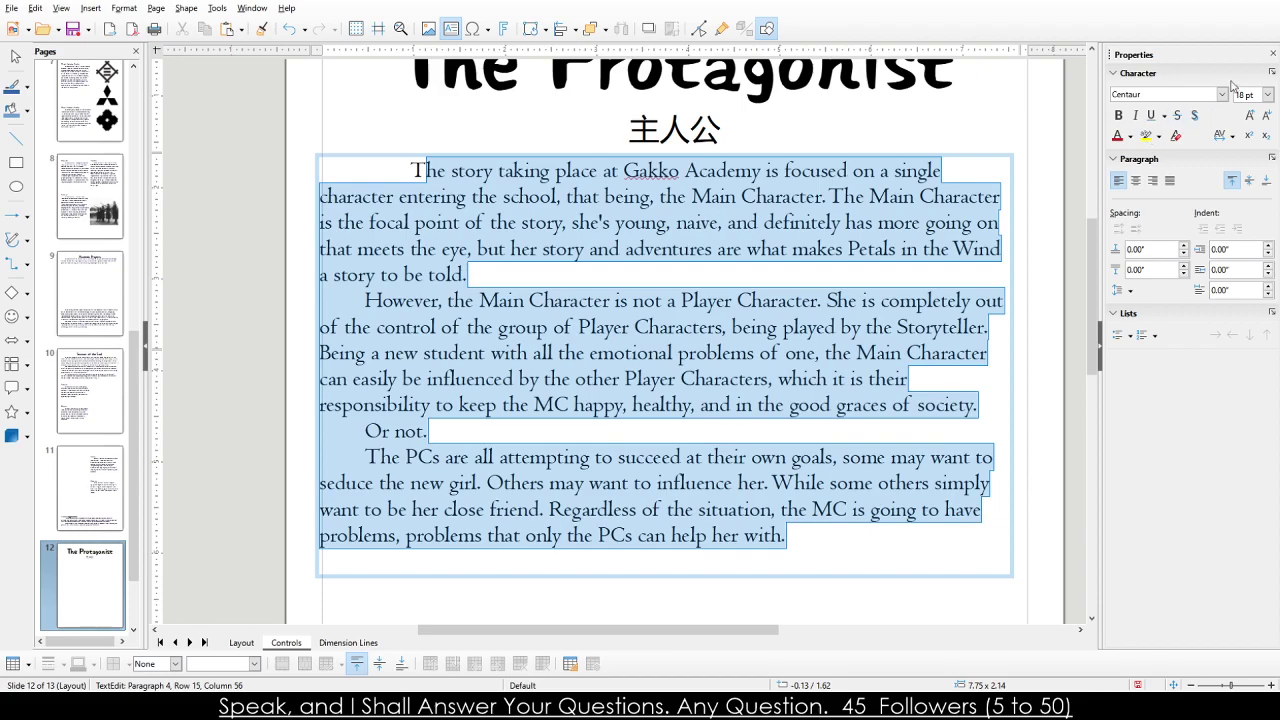
type("6")
key("Return")
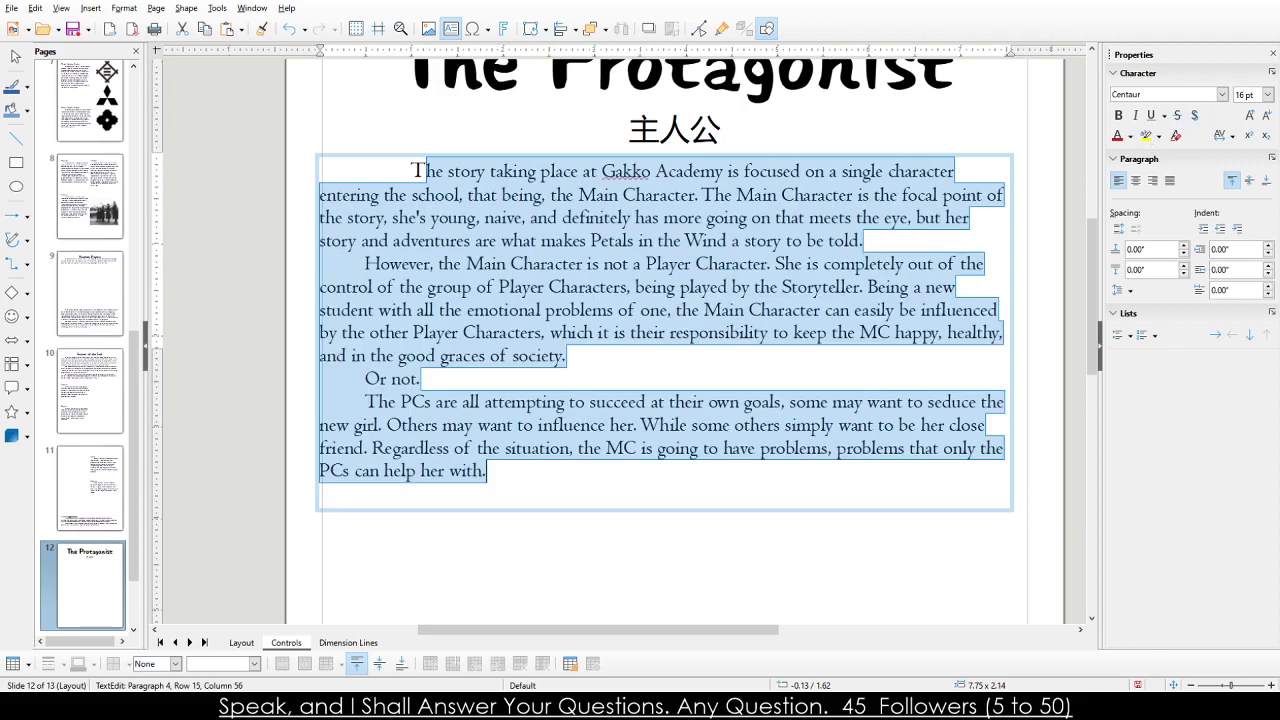
left_click_drag(408, 176, 437, 172)
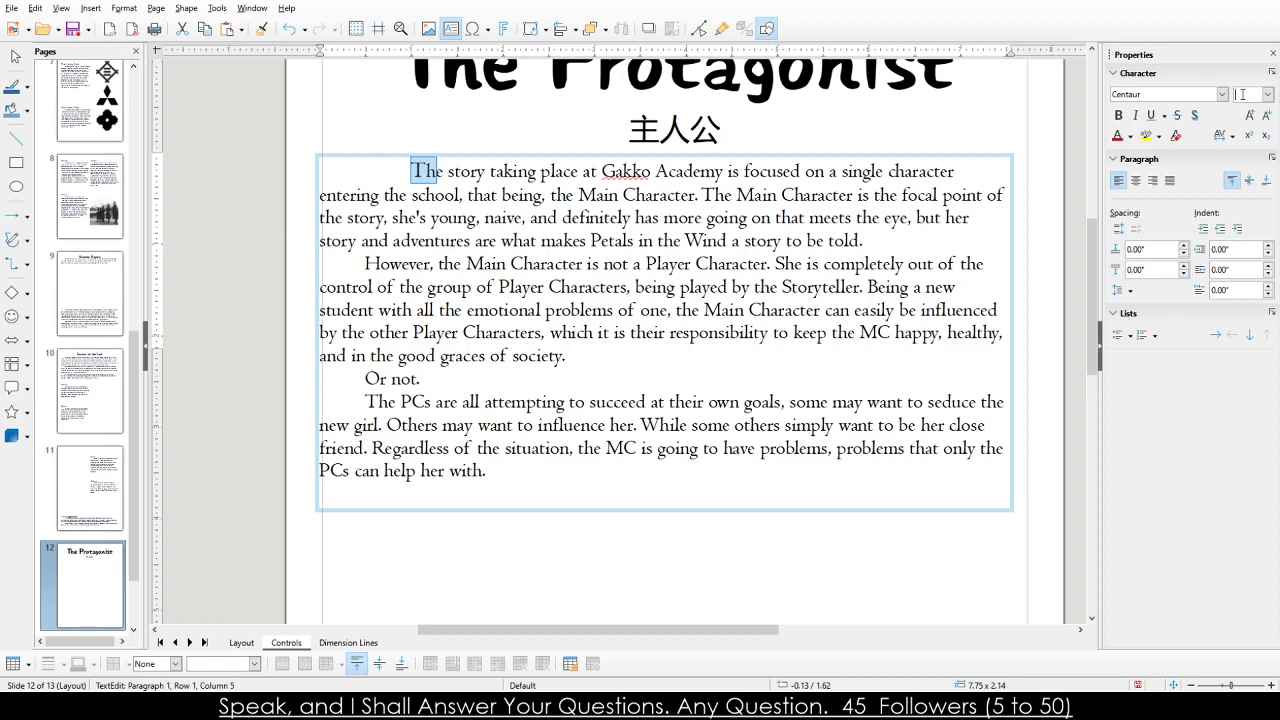
key("Return")
left_click(628, 351)
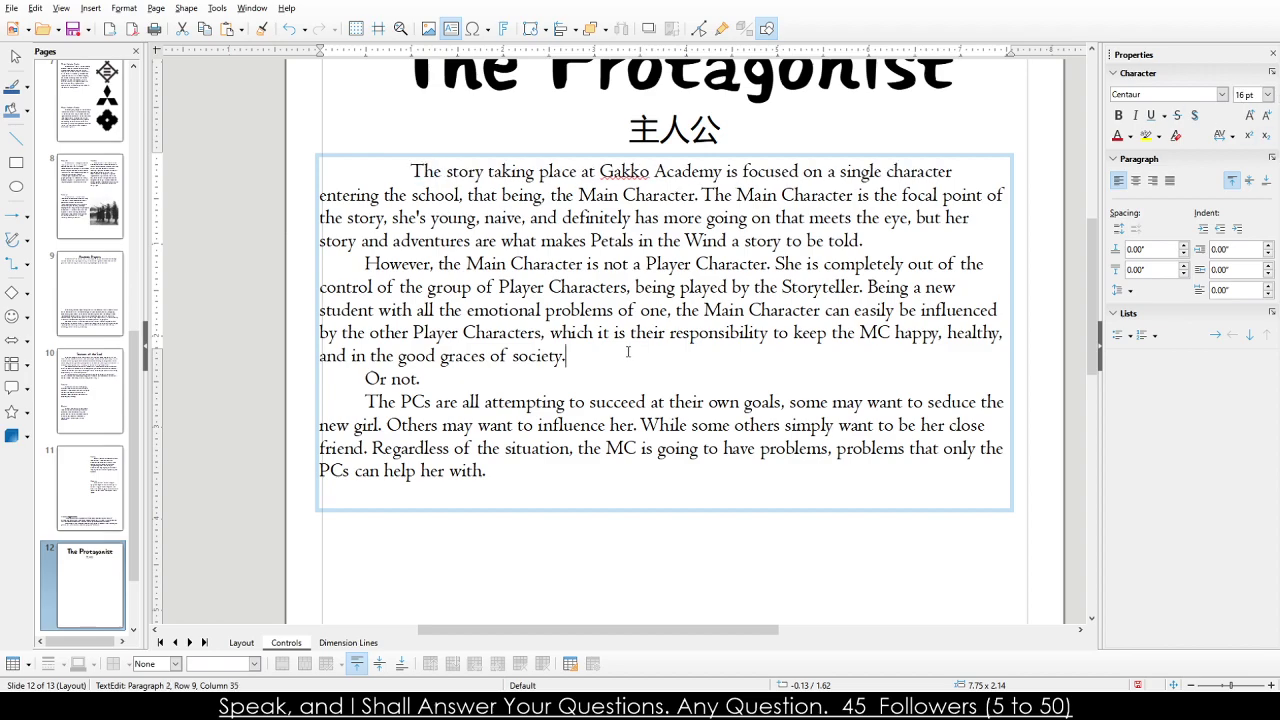
Remove the empty line at the end of the pasted body text.
left_click(617, 496)
left_click(617, 496)
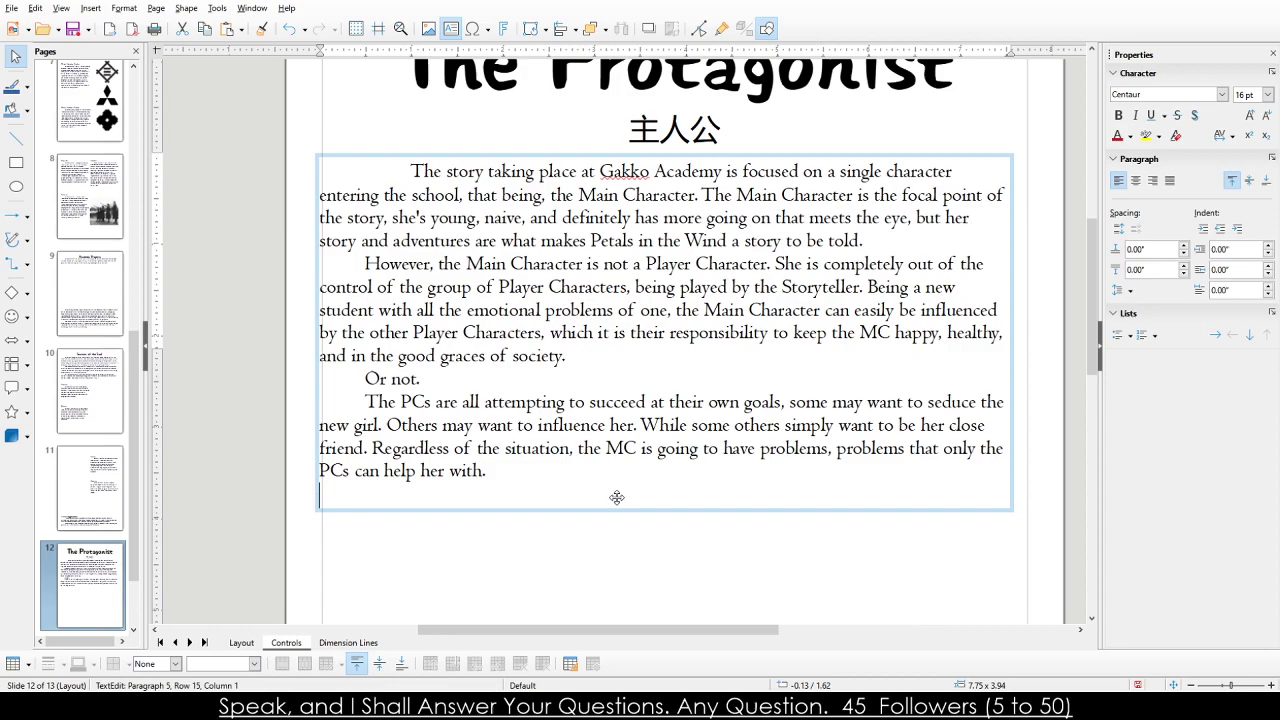
key("BackSpace")
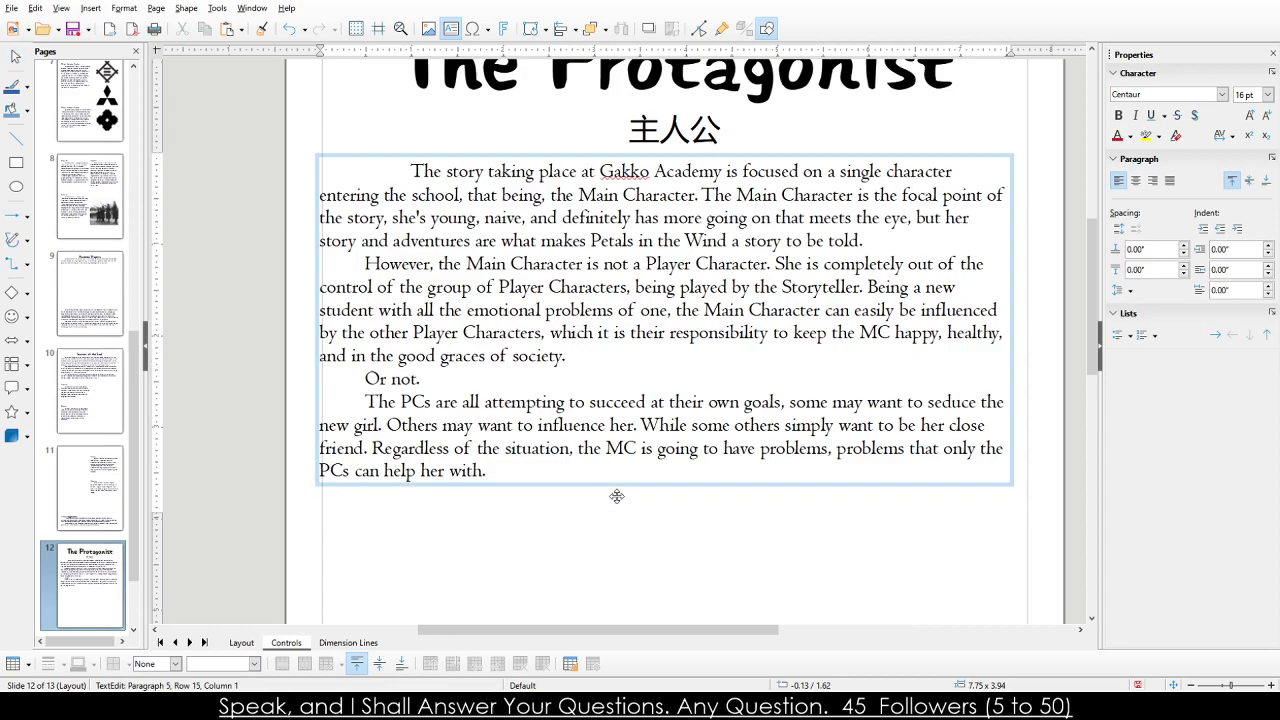
Resize the body text frame so that its side edges line up with the page margins.
left_click(313, 155)
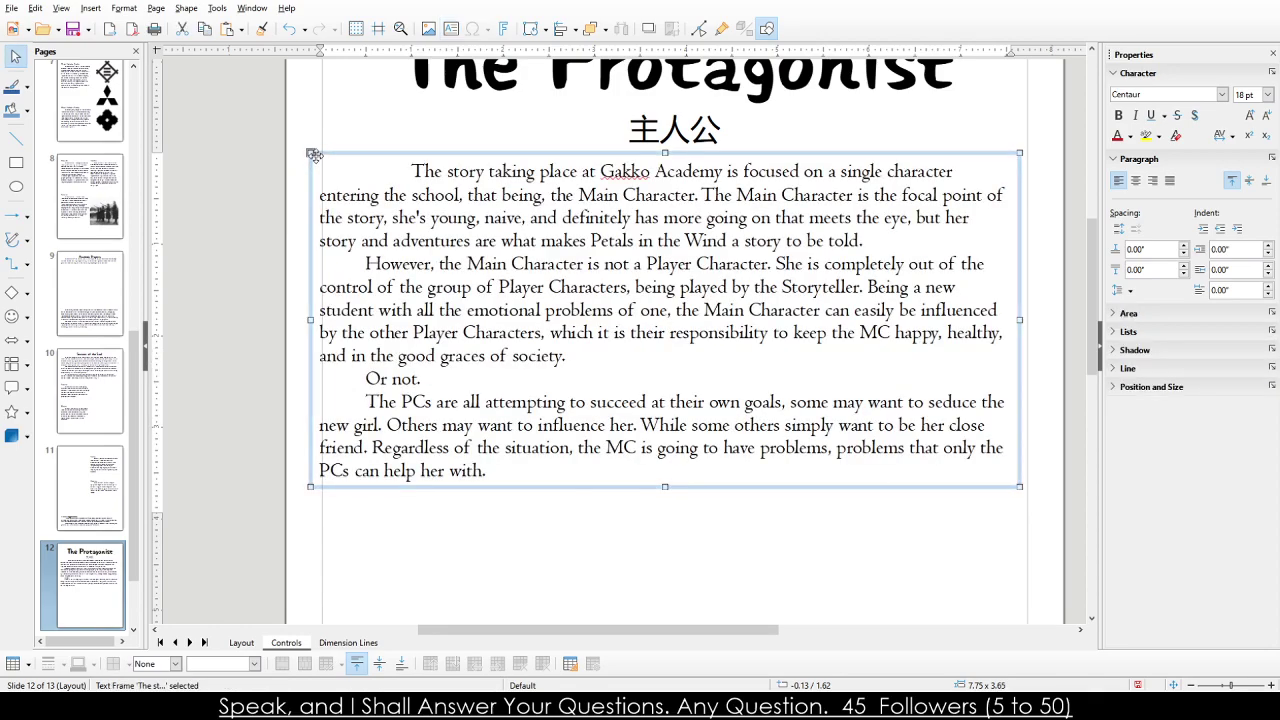
left_click_drag(313, 155, 326, 155)
left_click(750, 287)
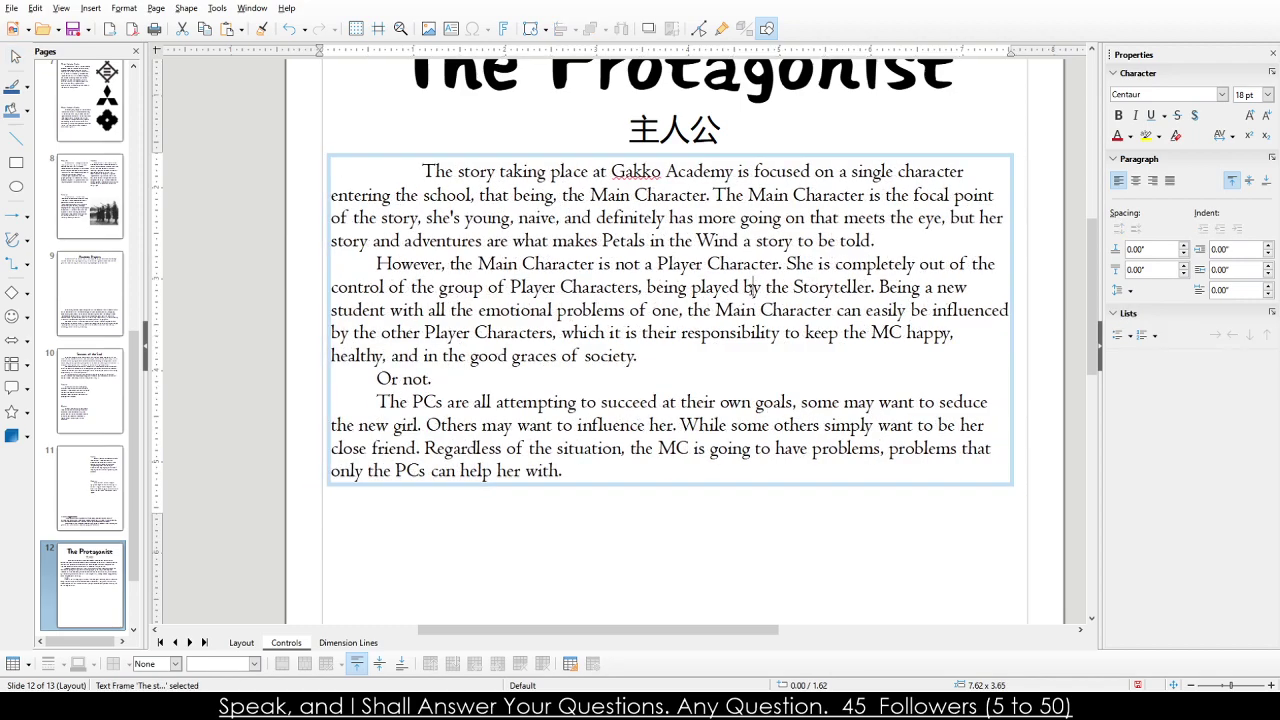
left_click_drag(1020, 488, 1027, 497)
left_click(829, 591)
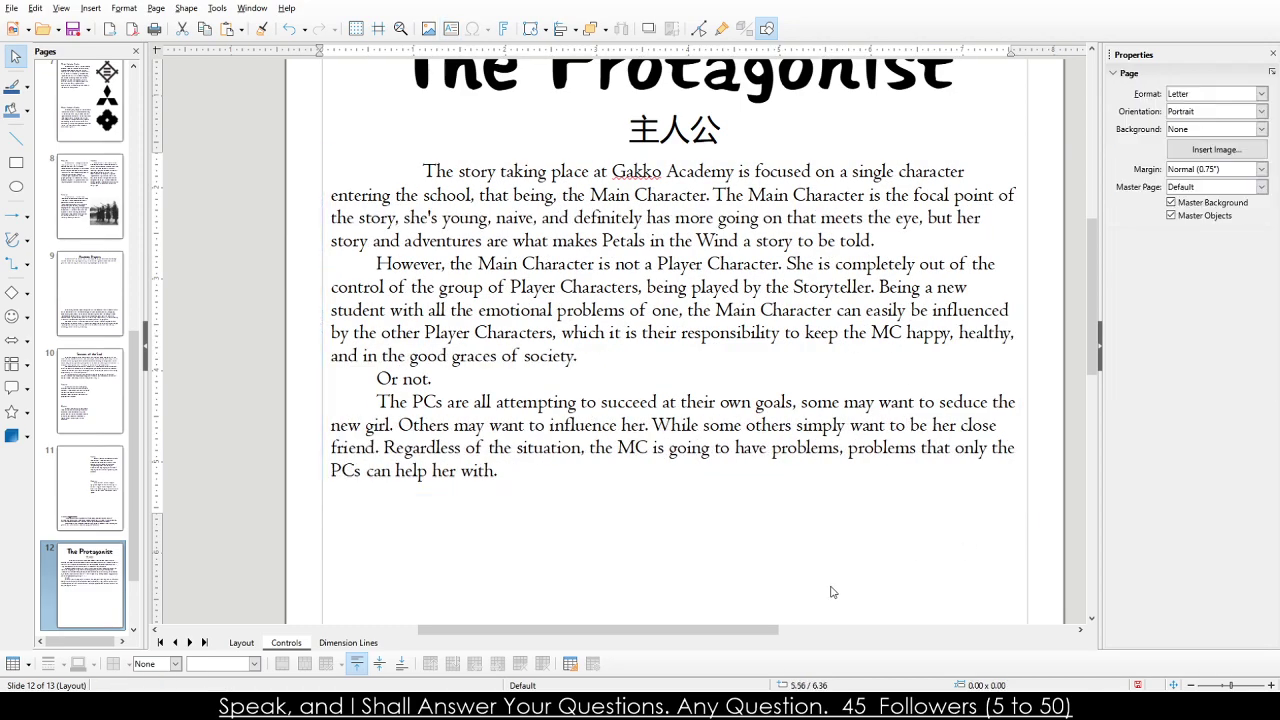
Move the body text frame up slightly, to about 0.04 / 1.50, closer to the kanji subtitle.
left_click(640, 287)
left_click_drag(655, 155, 657, 144)
left_click(578, 390)
left_click(557, 588)
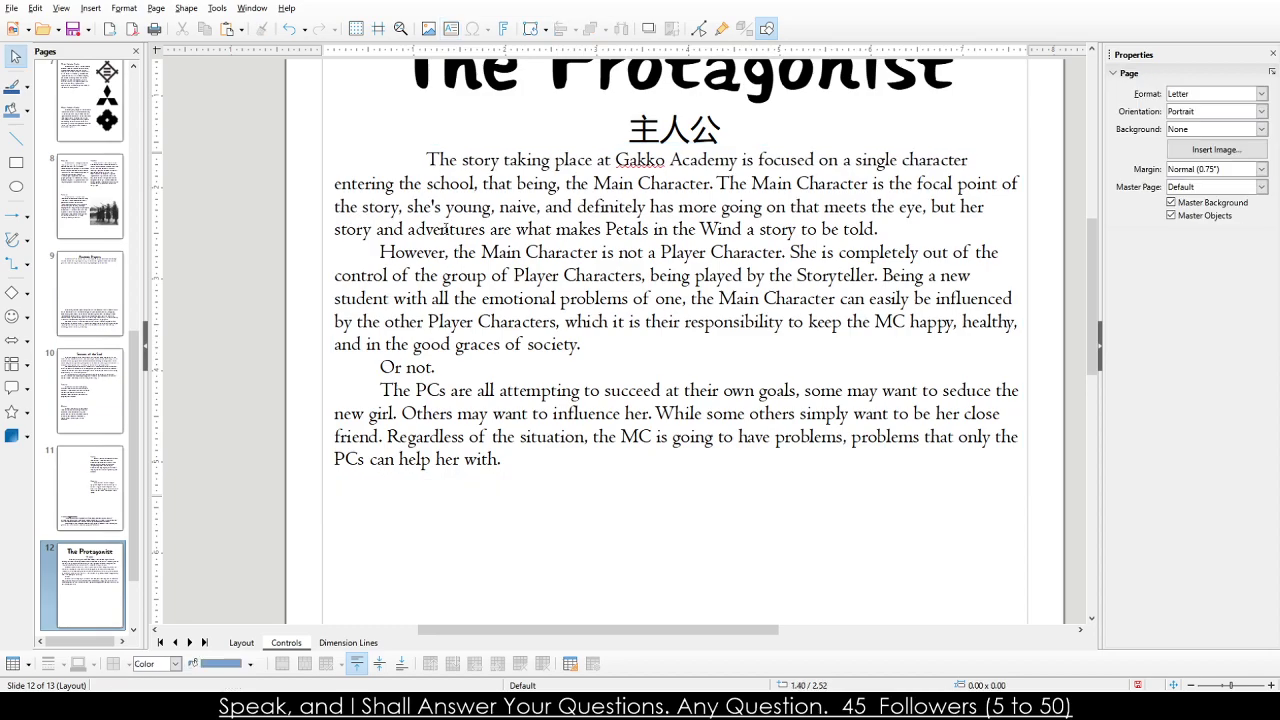
Remove the extra indent before the first paragraph so it matches the paragraphs below.
left_click(386, 154)
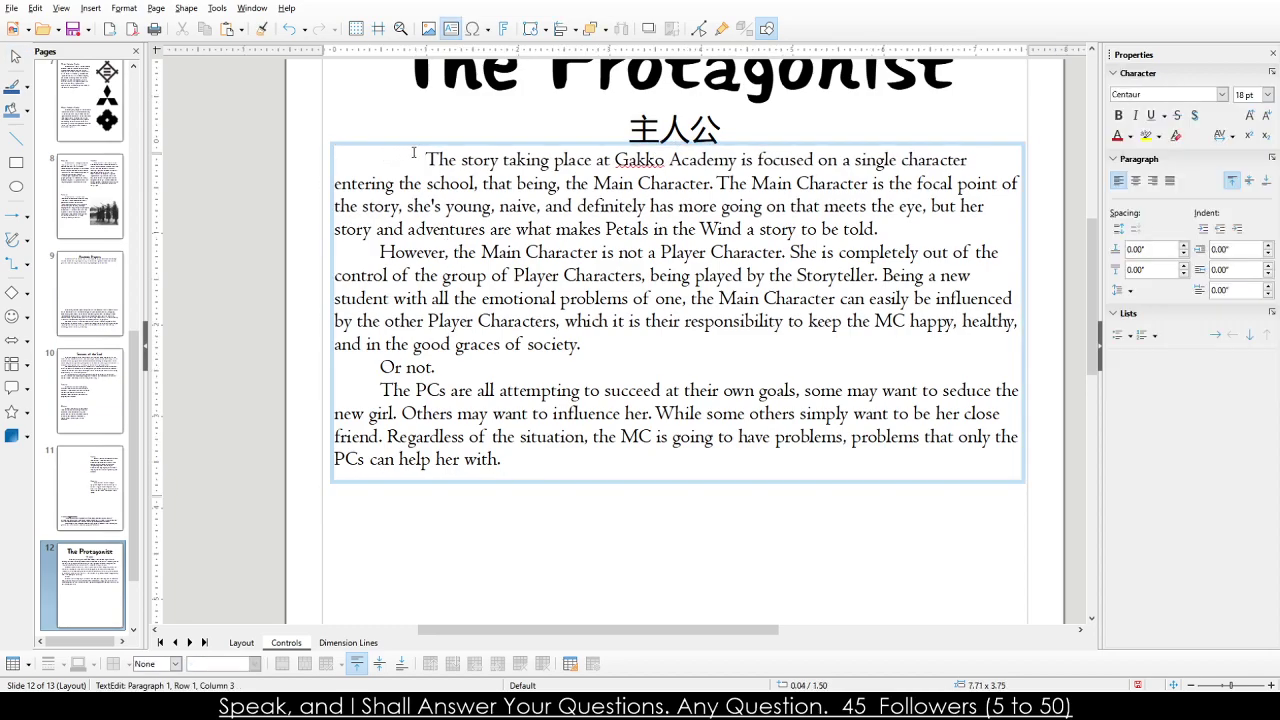
key("BackSpace")
key("BackSpace")
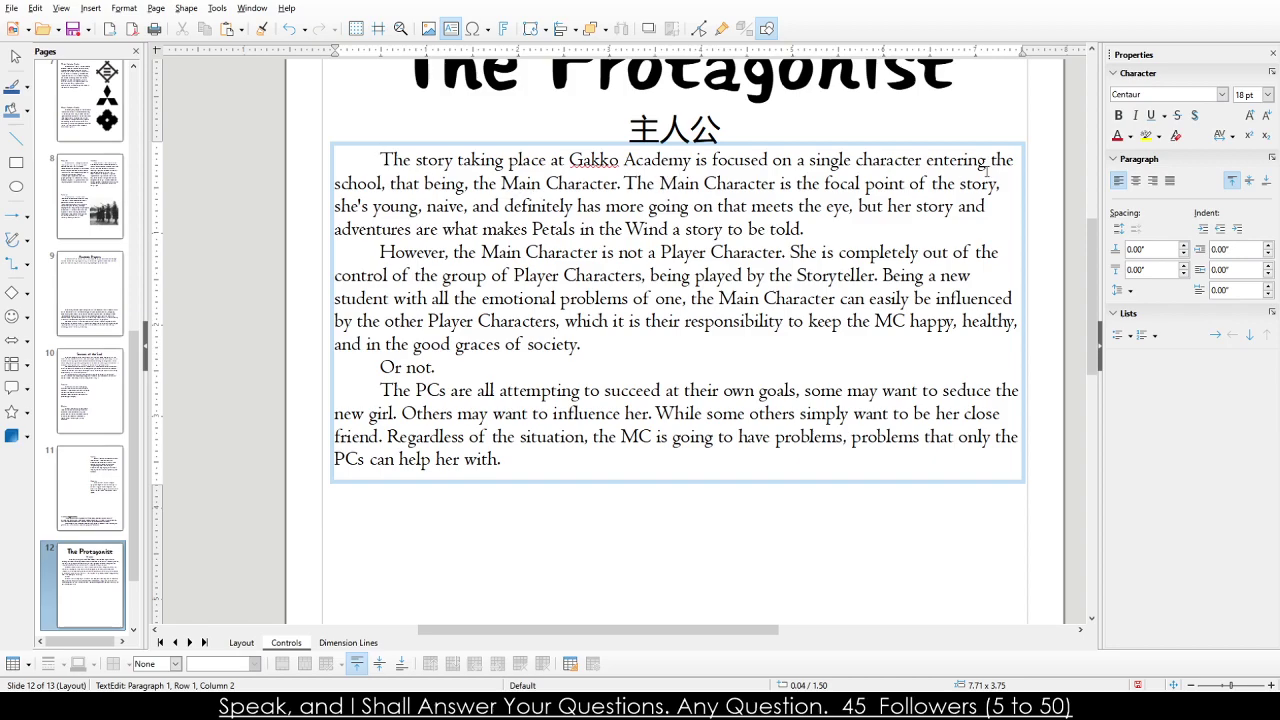
Replace both mentions of "Main Character" in the first paragraph with "Protagonist".
left_click(501, 183)
left_click_drag(617, 186, 497, 184)
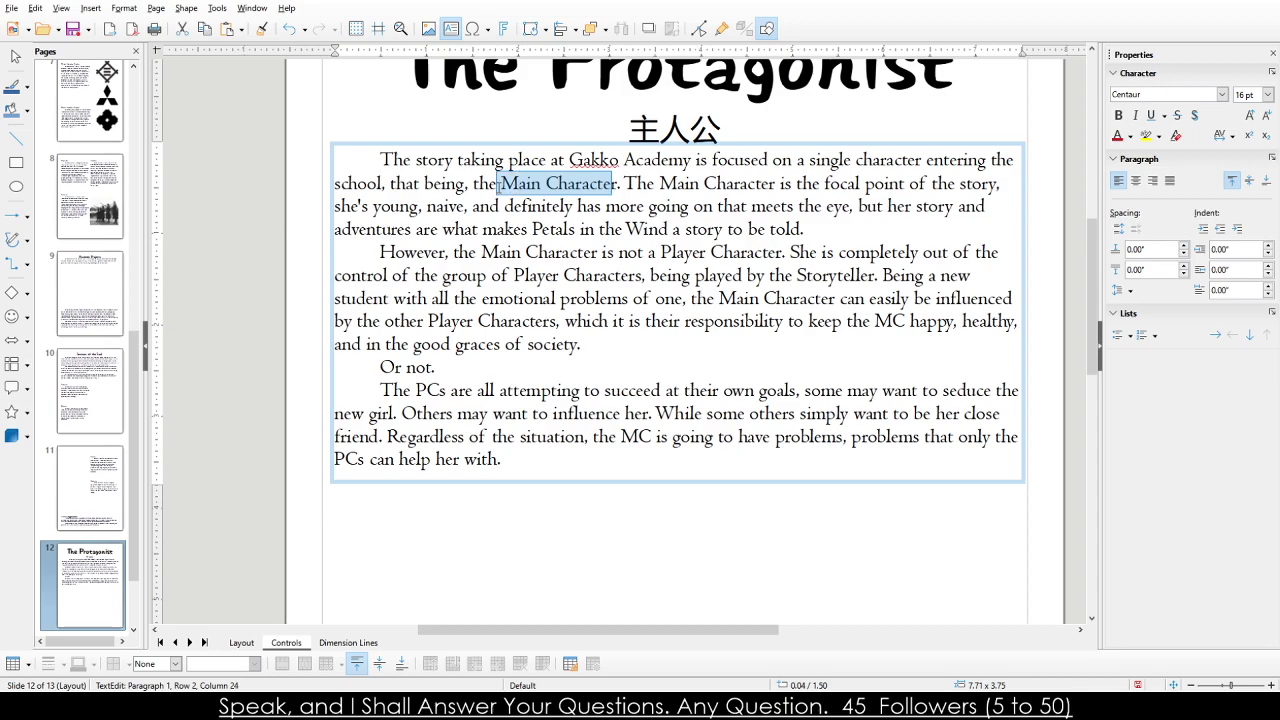
key("BackSpace")
type("Protagon")
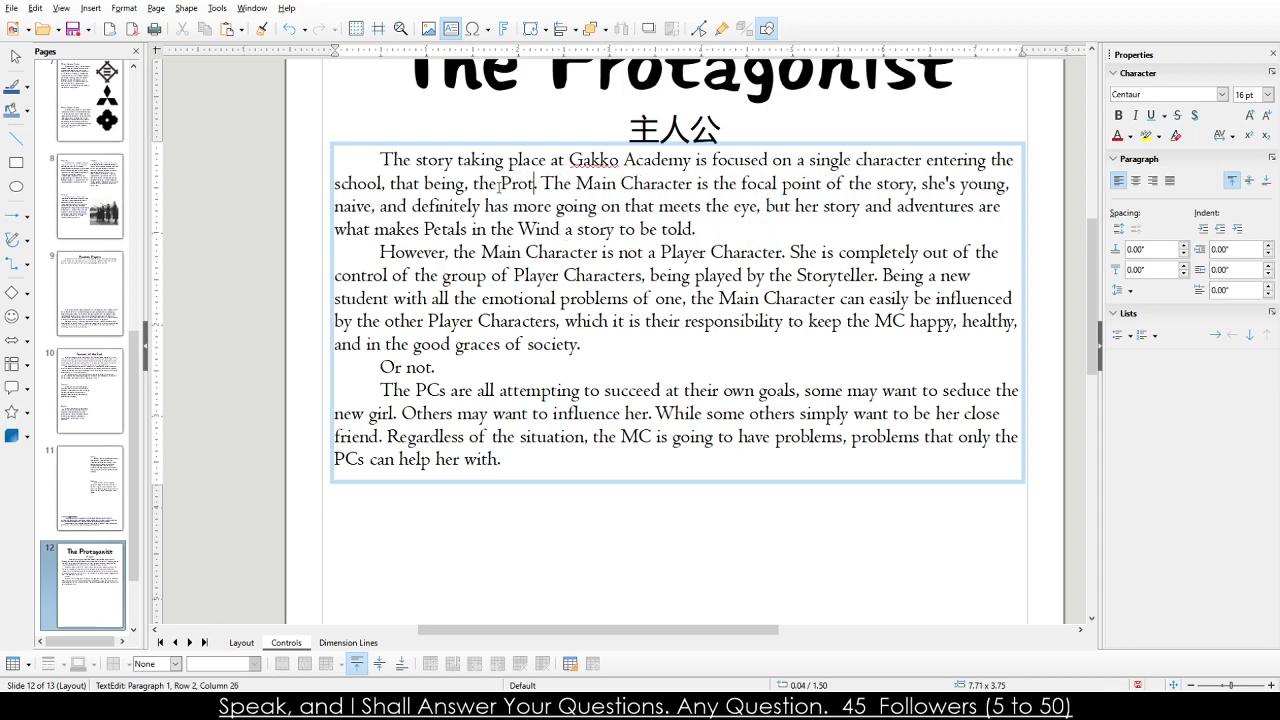
type("ist")
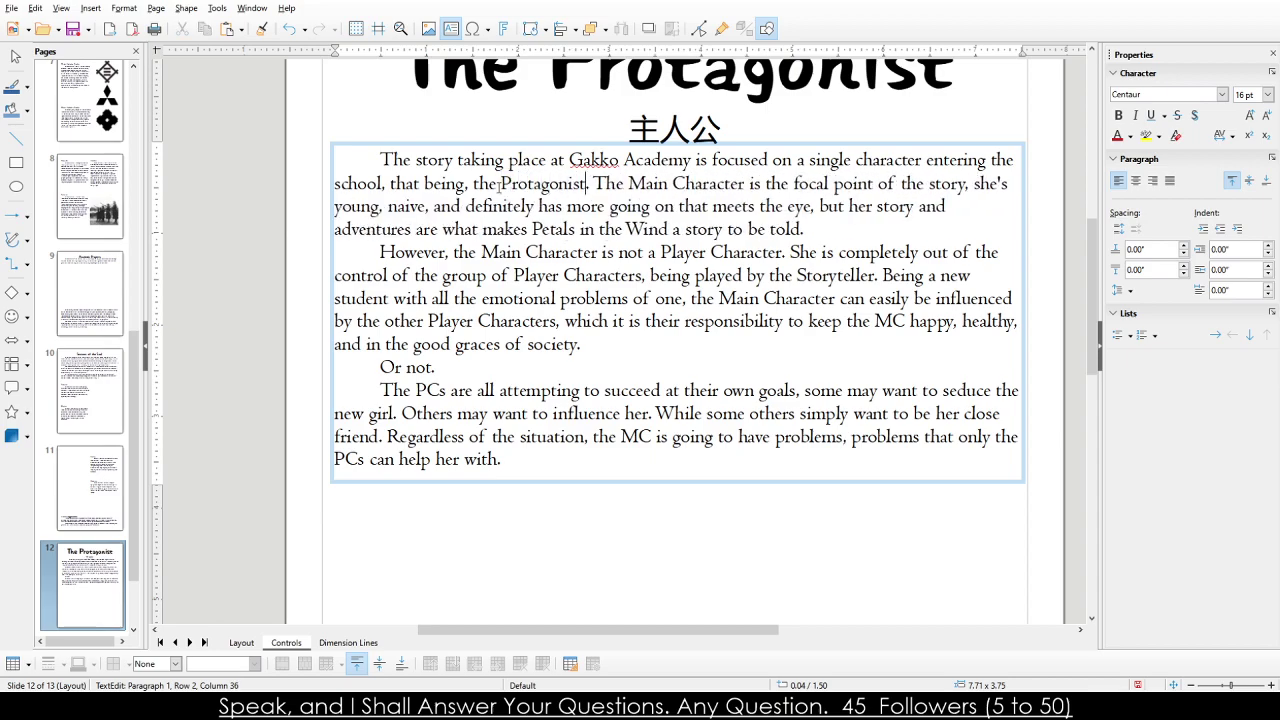
left_click_drag(741, 183, 628, 184)
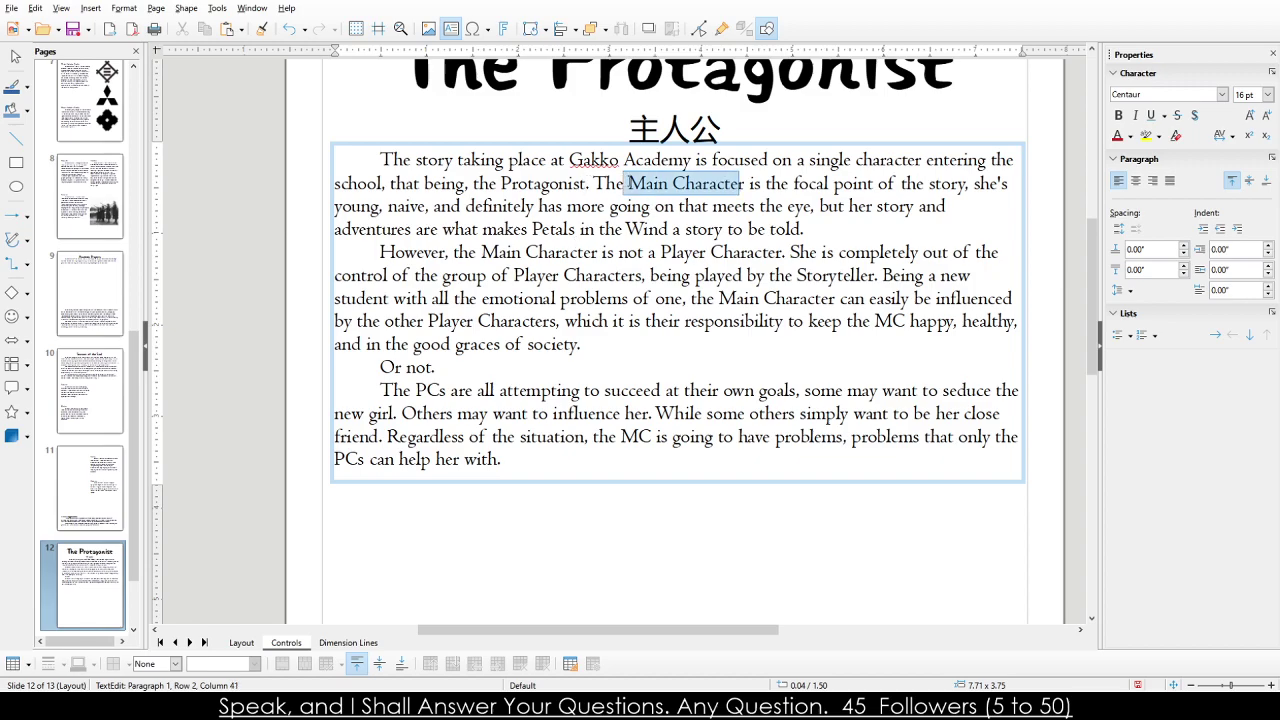
type("PC's")
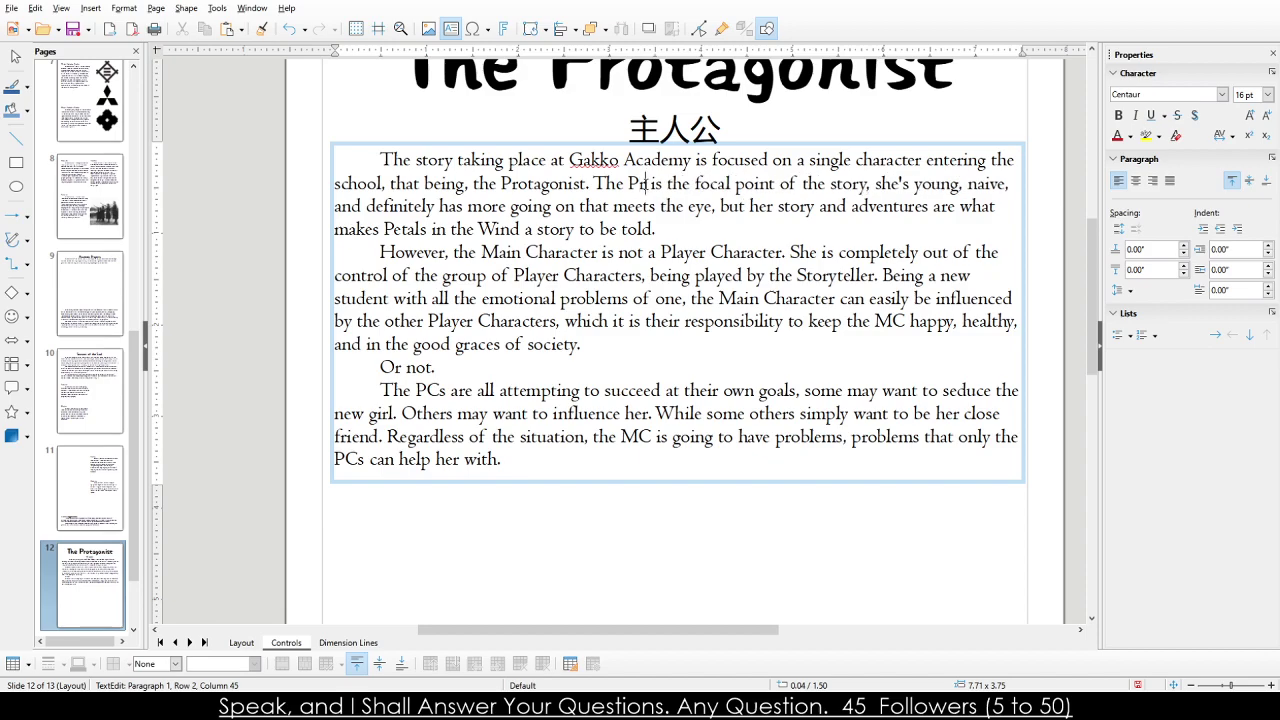
type("otagonist")
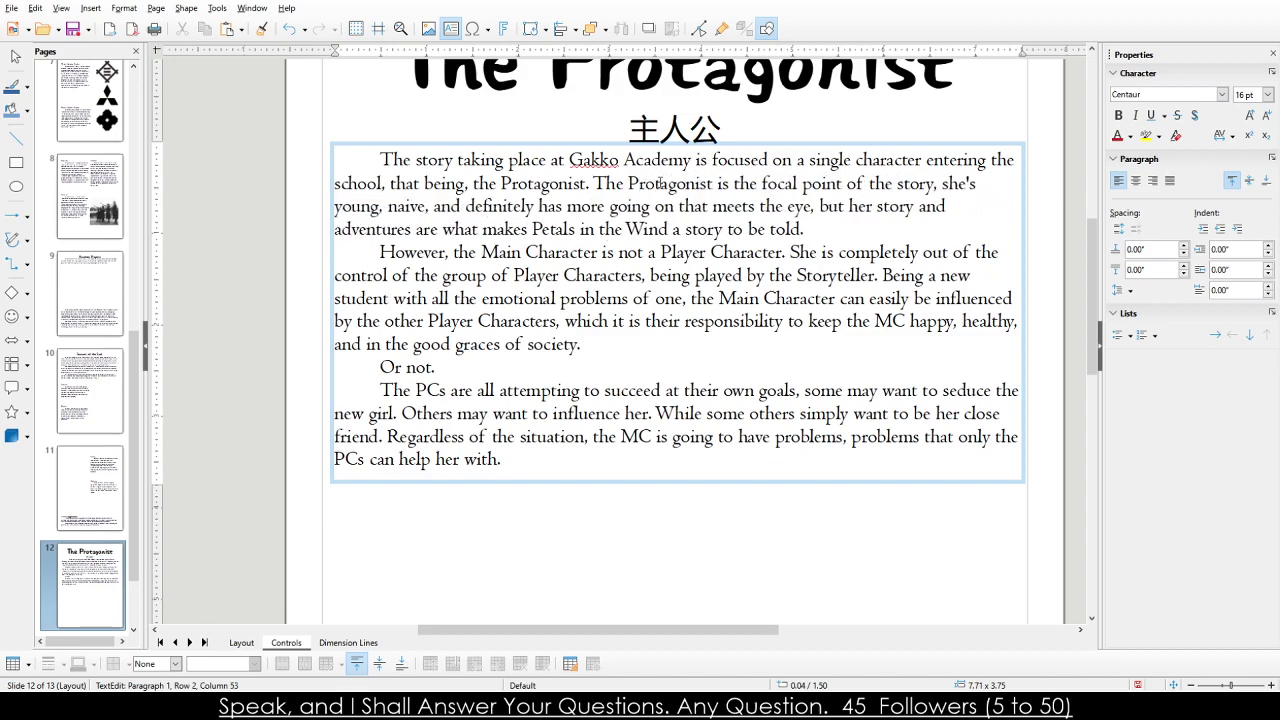
Italicise "Petals in the Wind" in the first paragraph and replace "Main Character" with "Protagonist" in the second paragraph's opening sentence.
left_click_drag(568, 206, 563, 206)
left_click_drag(532, 229, 670, 229)
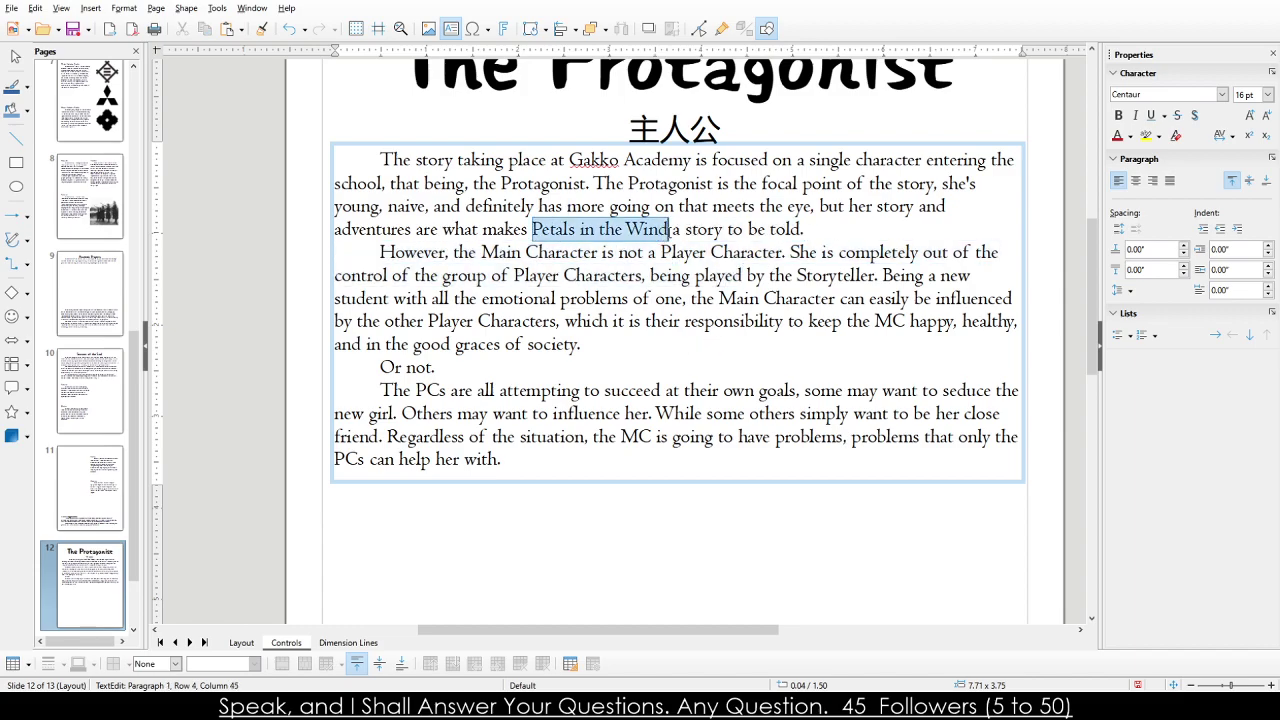
key("ctrl+i")
left_click_drag(599, 252, 482, 252)
type("Protagonist")
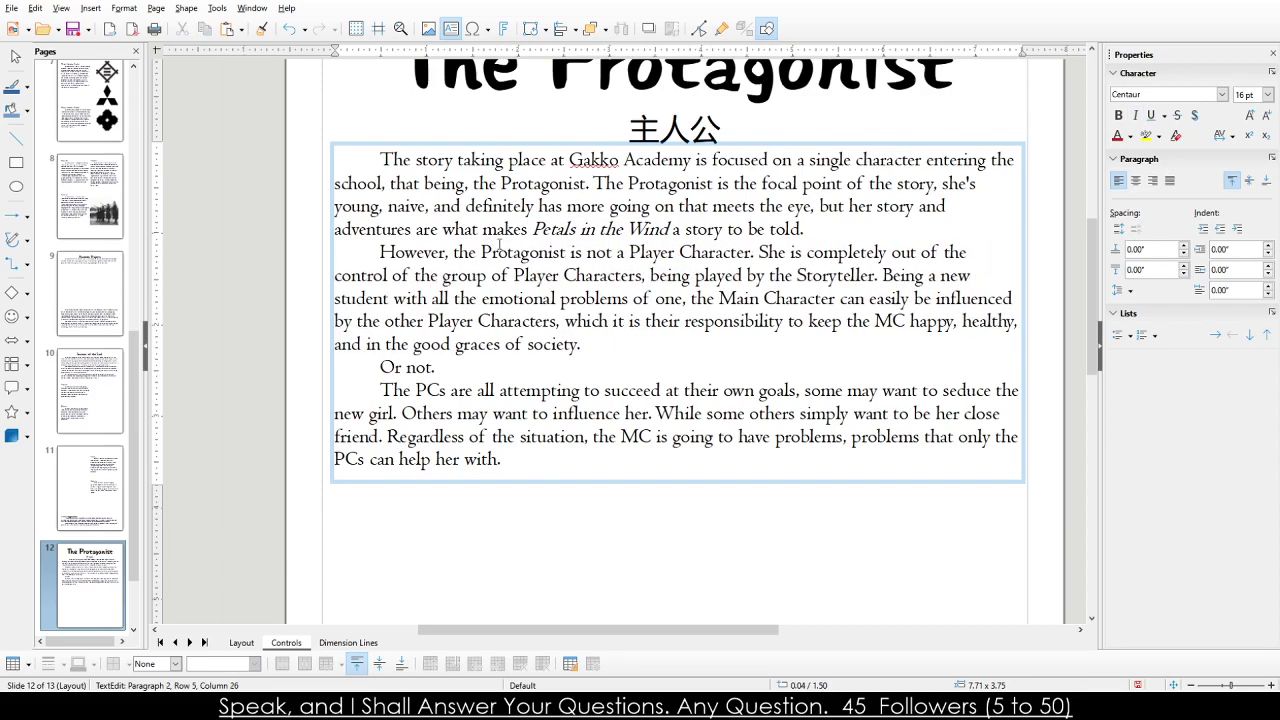
Delete the duplicate Gameplay page, page 13, at the end of the document.
scroll(283, 323, "up", 3)
scroll(85, 493, "up", 5)
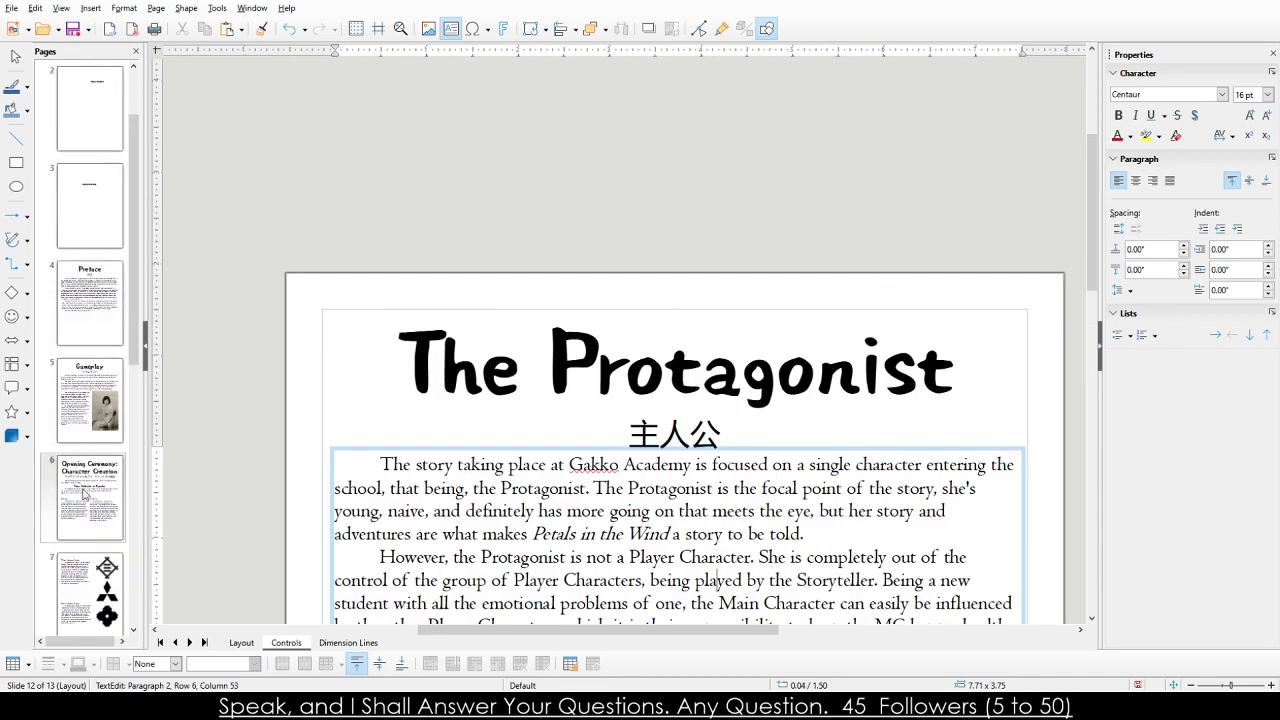
scroll(85, 493, "down", 5)
scroll(294, 481, "down", 3)
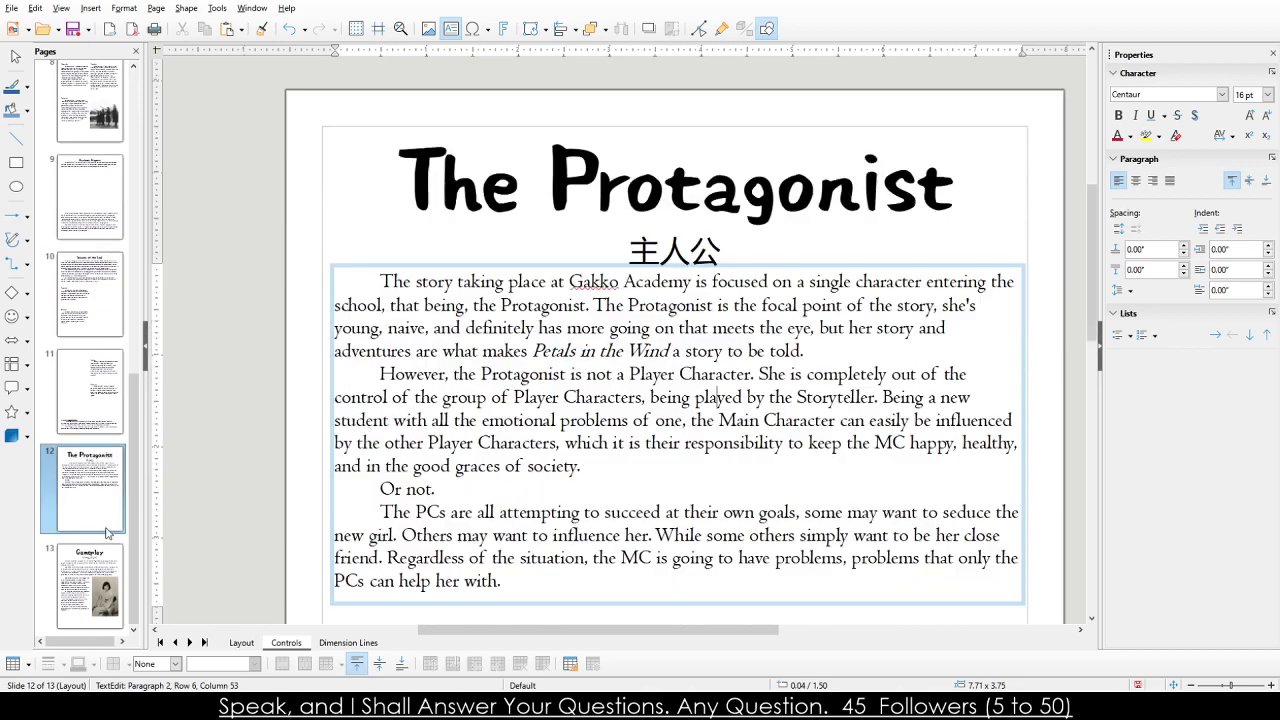
scroll(296, 472, "down", 3)
scroll(360, 445, "up", 1)
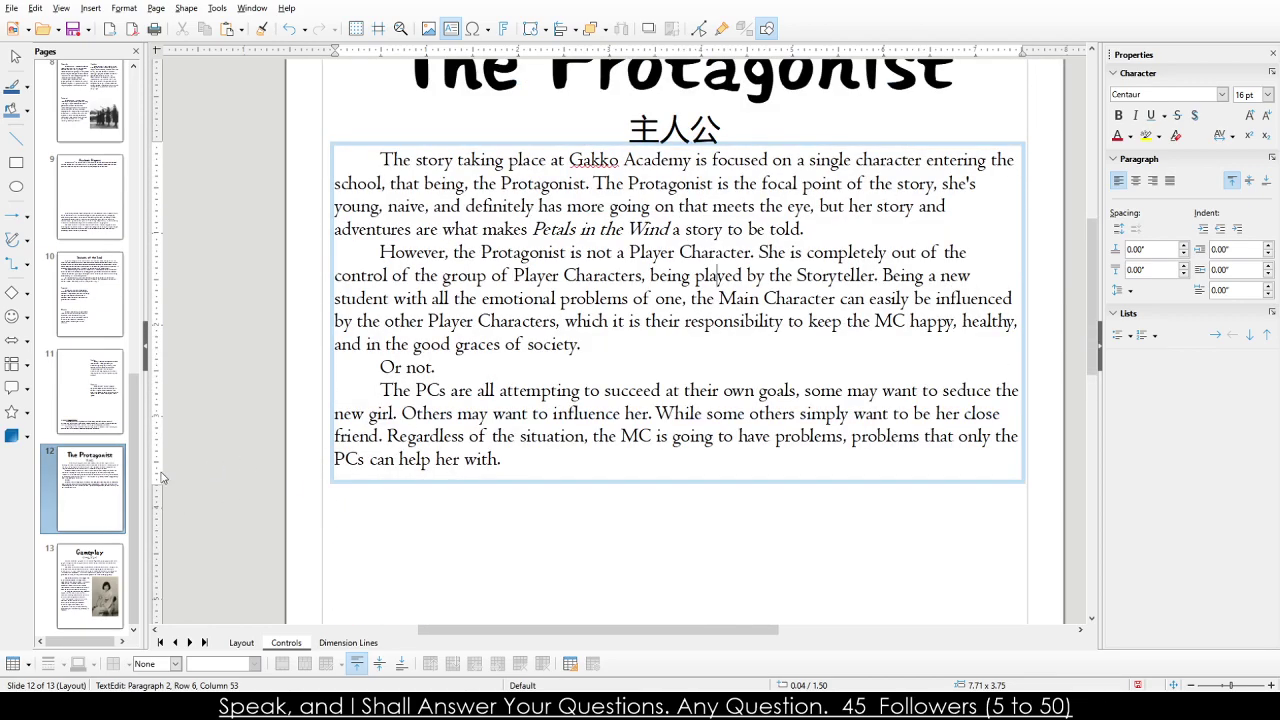
left_click(104, 561)
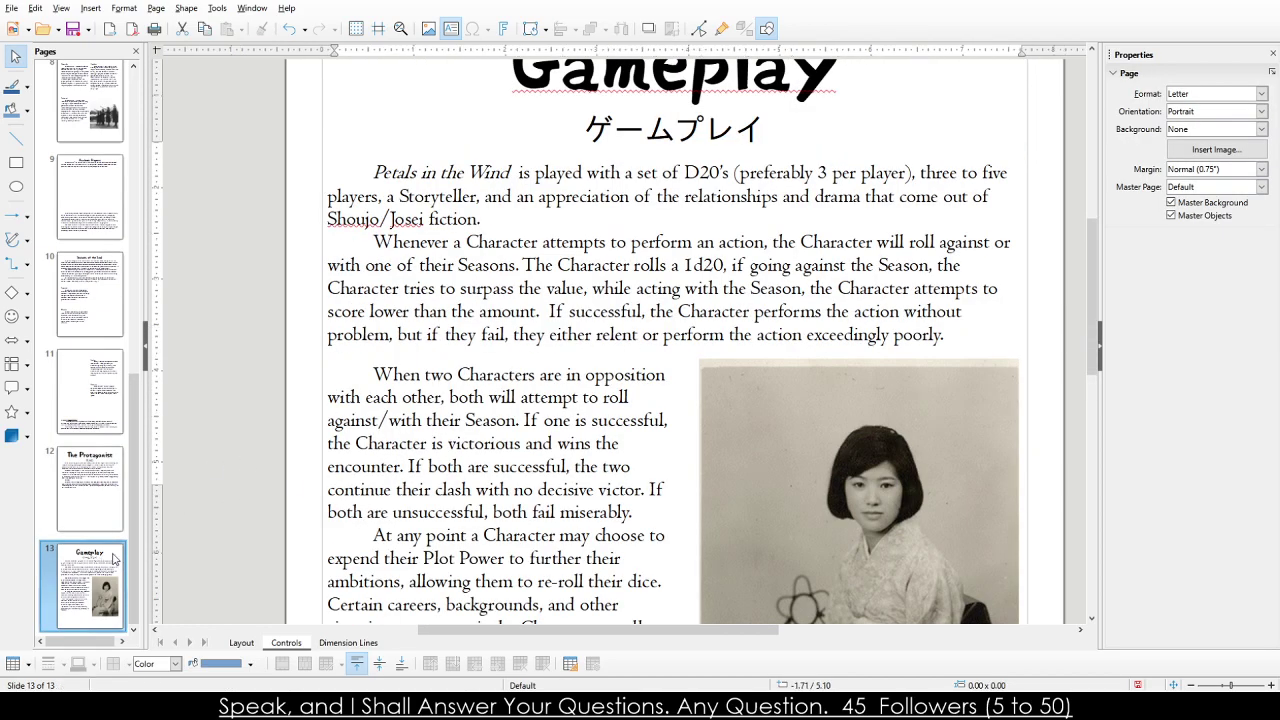
scroll(110, 560, "up", 1)
left_click(113, 560)
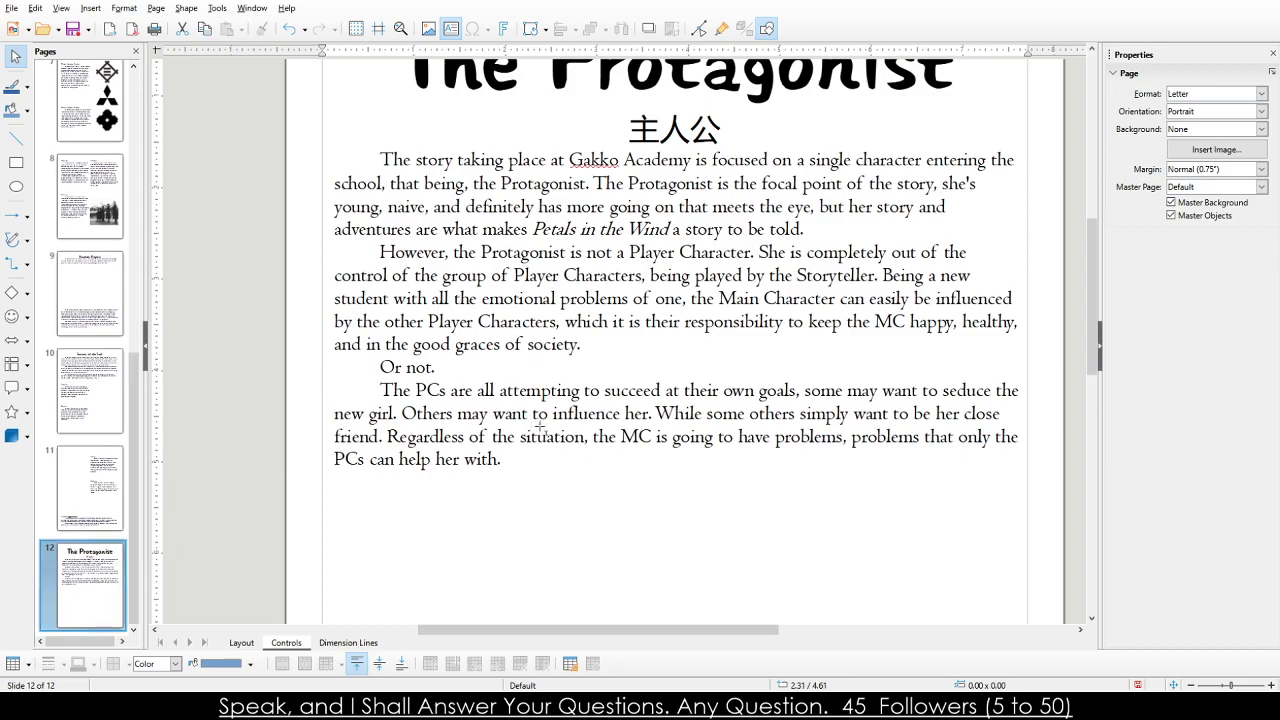
Replace the remaining "Main Character" and "MC" in the second paragraph with "Protagonist".
scroll(536, 426, "up", 1)
left_click_drag(718, 359, 838, 364)
type("Protagonist")
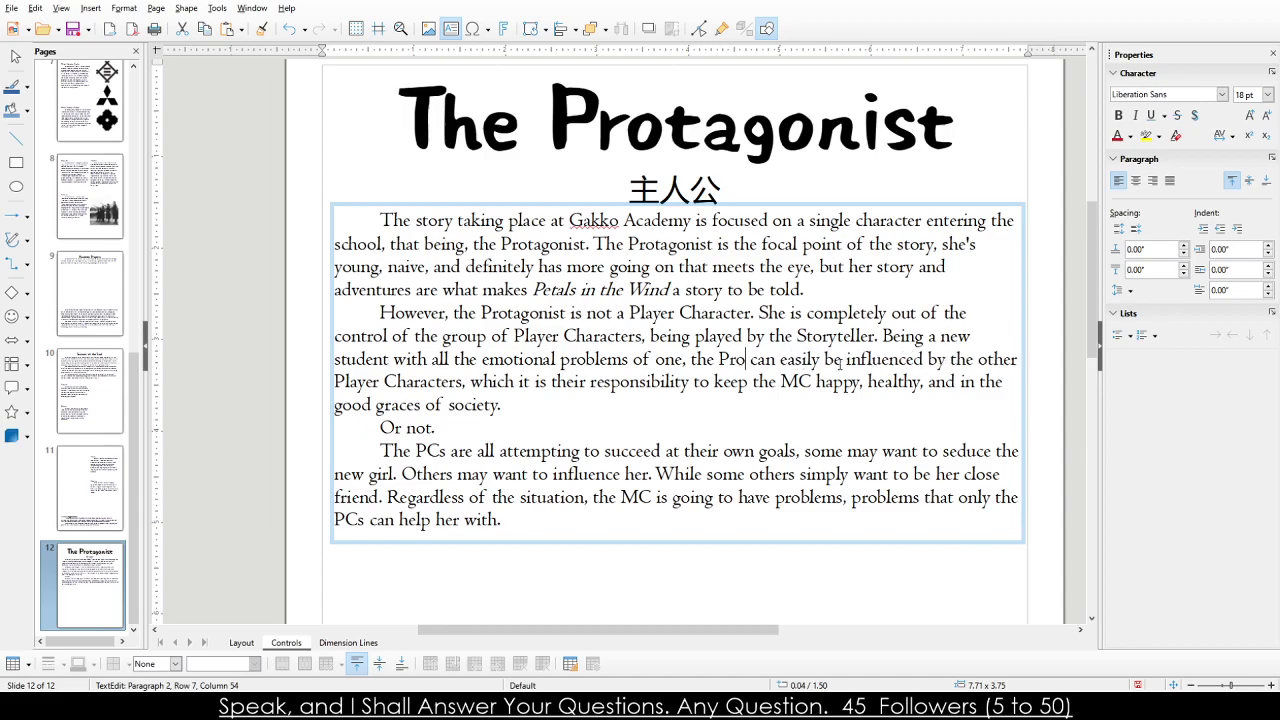
left_click(487, 340)
left_click(535, 337)
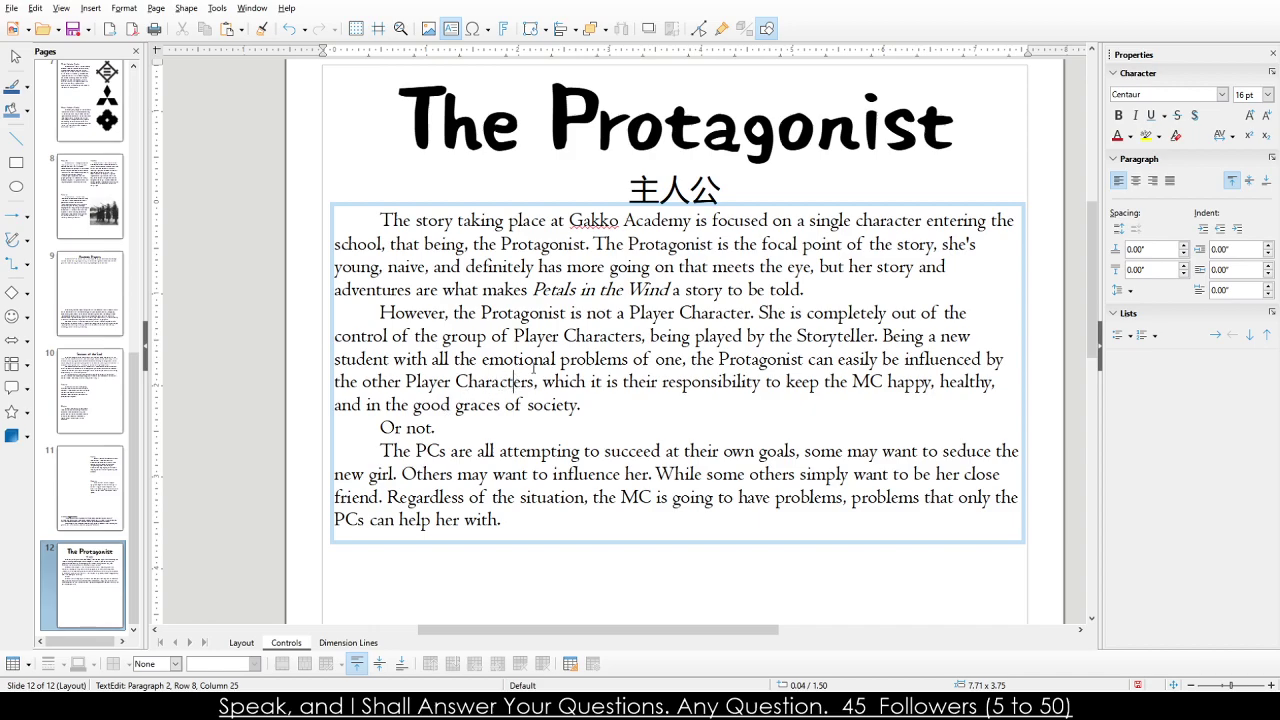
double_click(868, 381)
type("Protg")
key("BackSpace")
type("agonist")
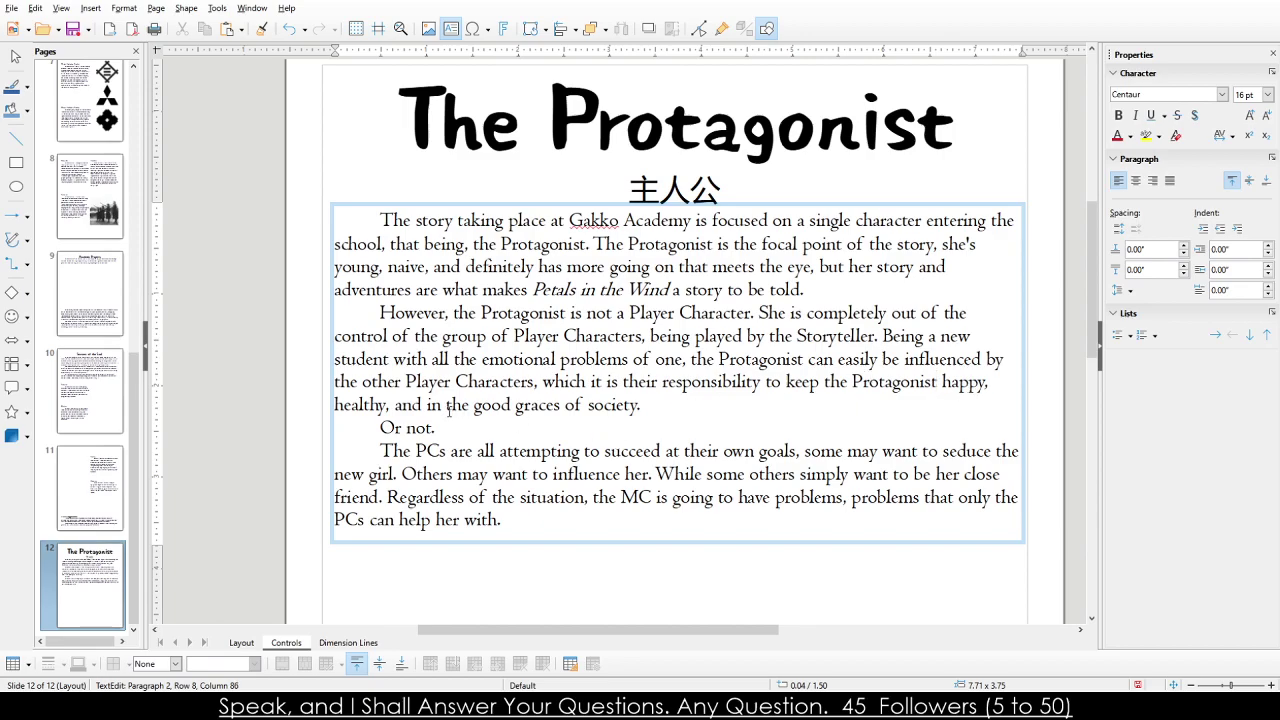
Replace "PCs" at the start of the last paragraph with "Player Characters".
left_click(574, 474)
double_click(478, 458)
double_click(438, 458)
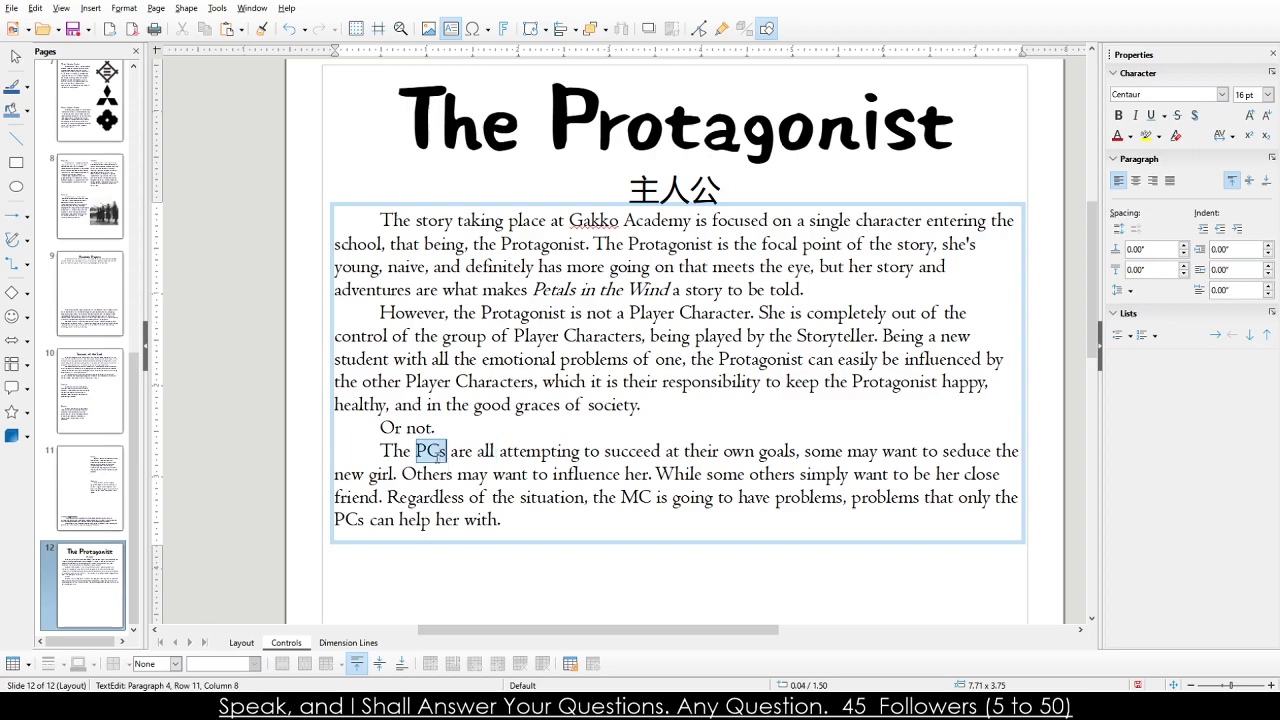
type("Player")
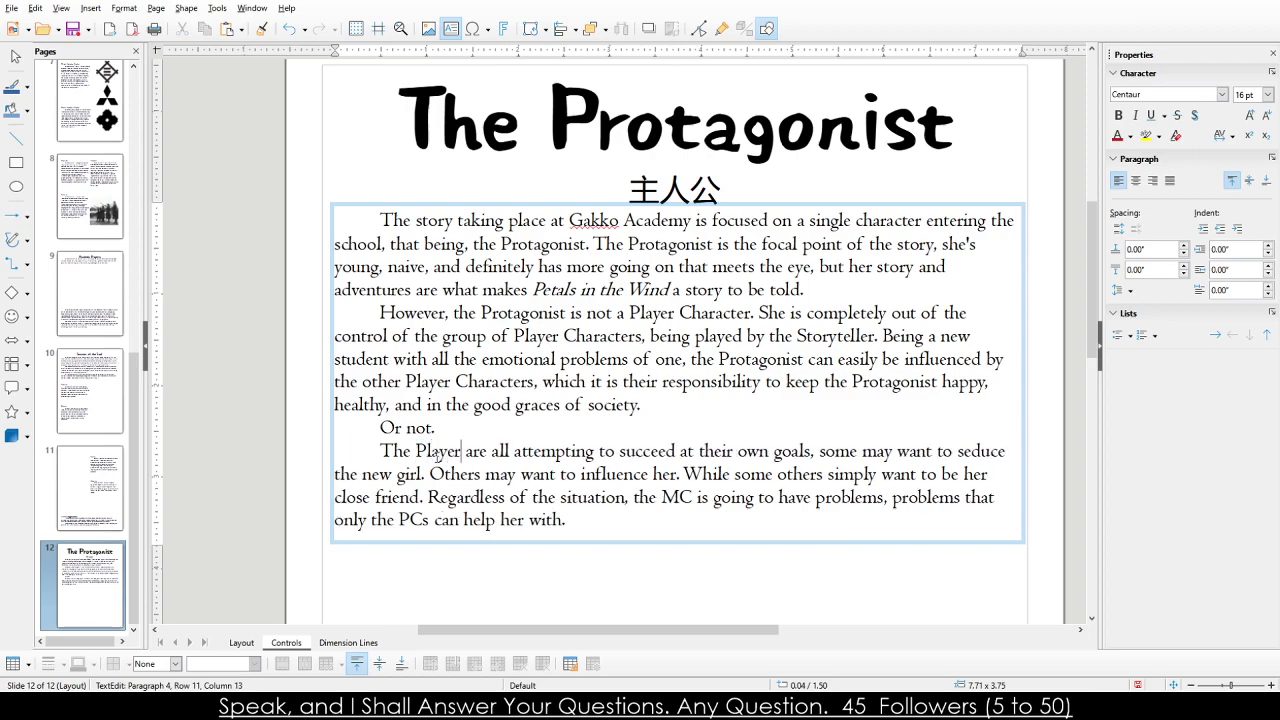
type(" Characters")
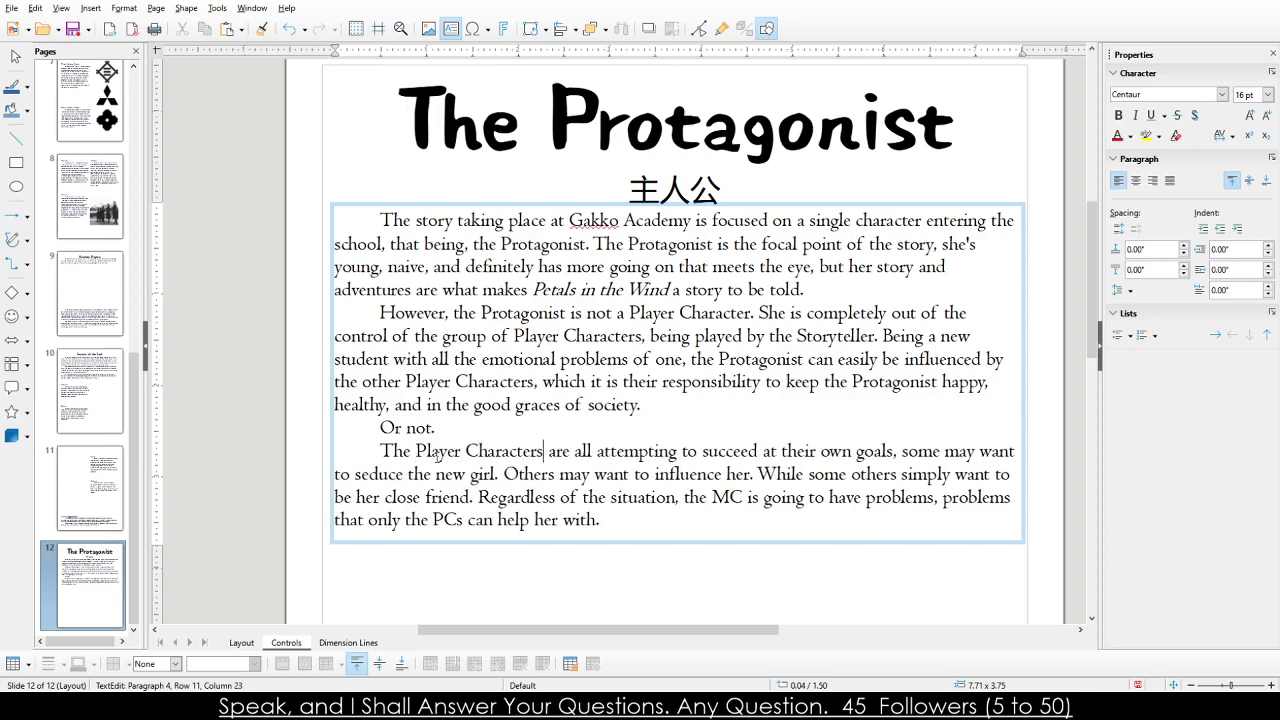
In the last sentence, replace "MC" with "Protagonist" and "PCs" with "Player Characters", and finish editing the text.
left_click(363, 475)
double_click(722, 497)
type("Protagonist")
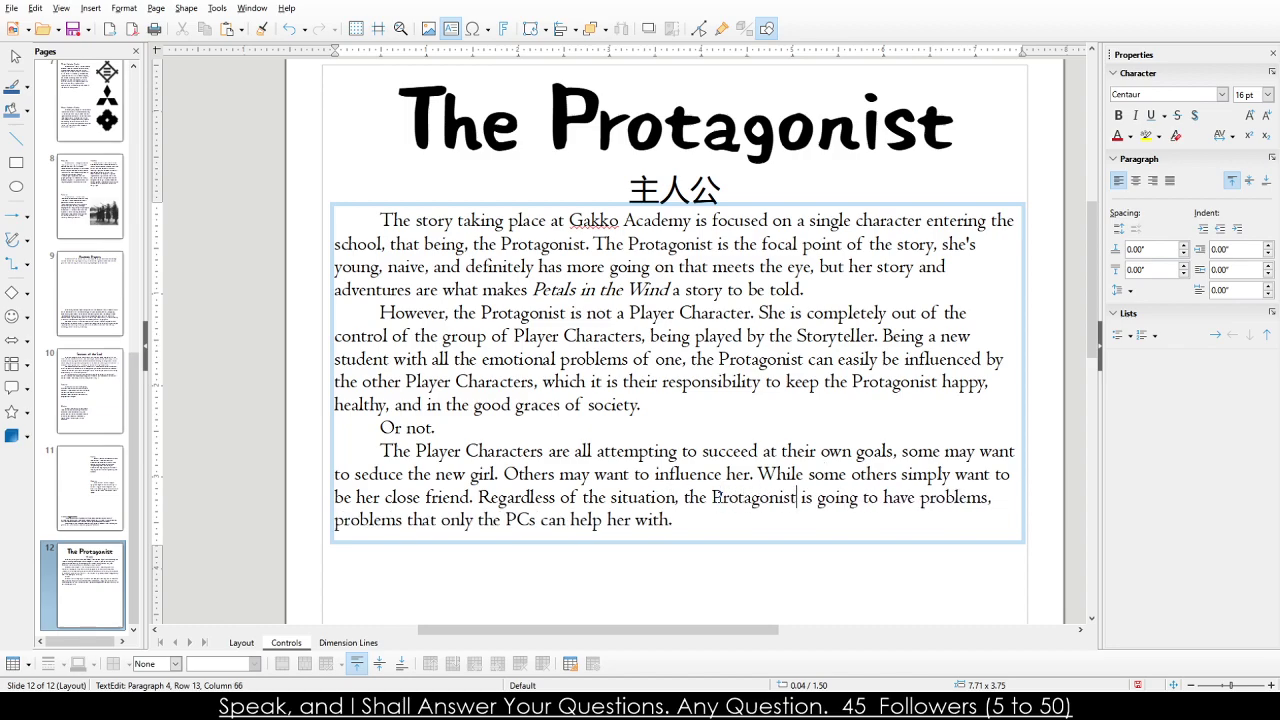
double_click(520, 520)
type("Player Characters")
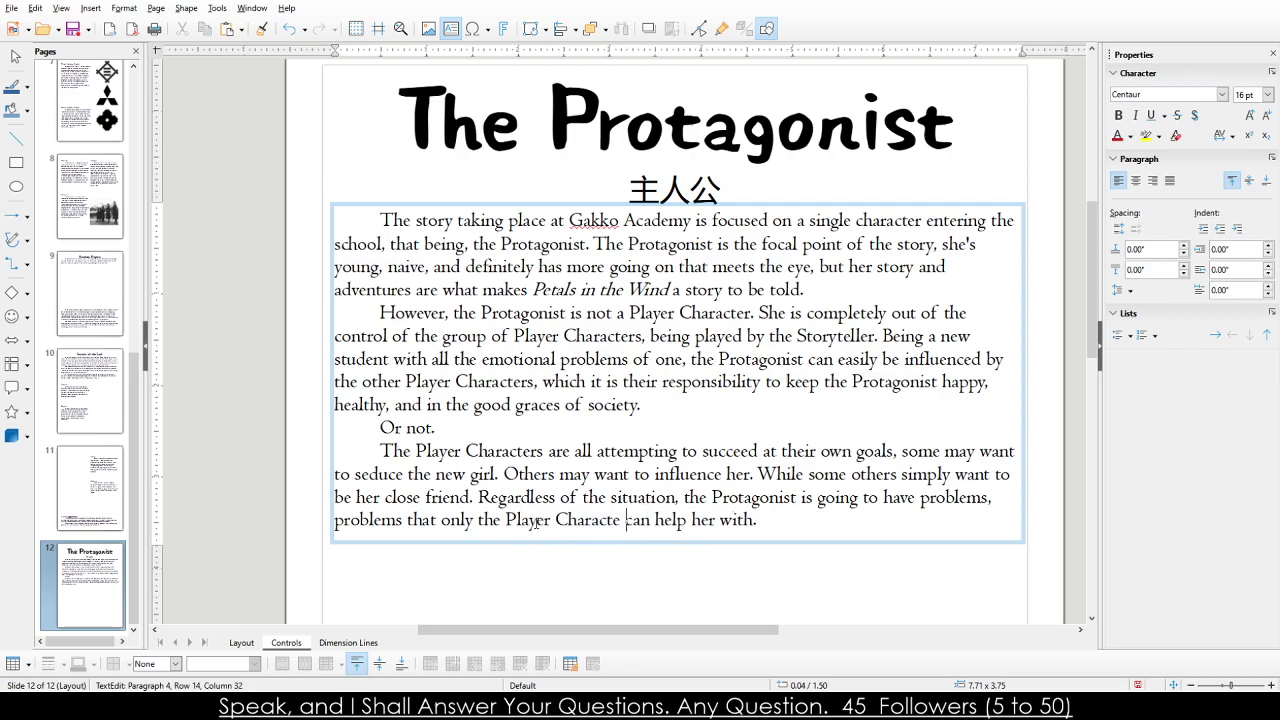
left_click(588, 552)
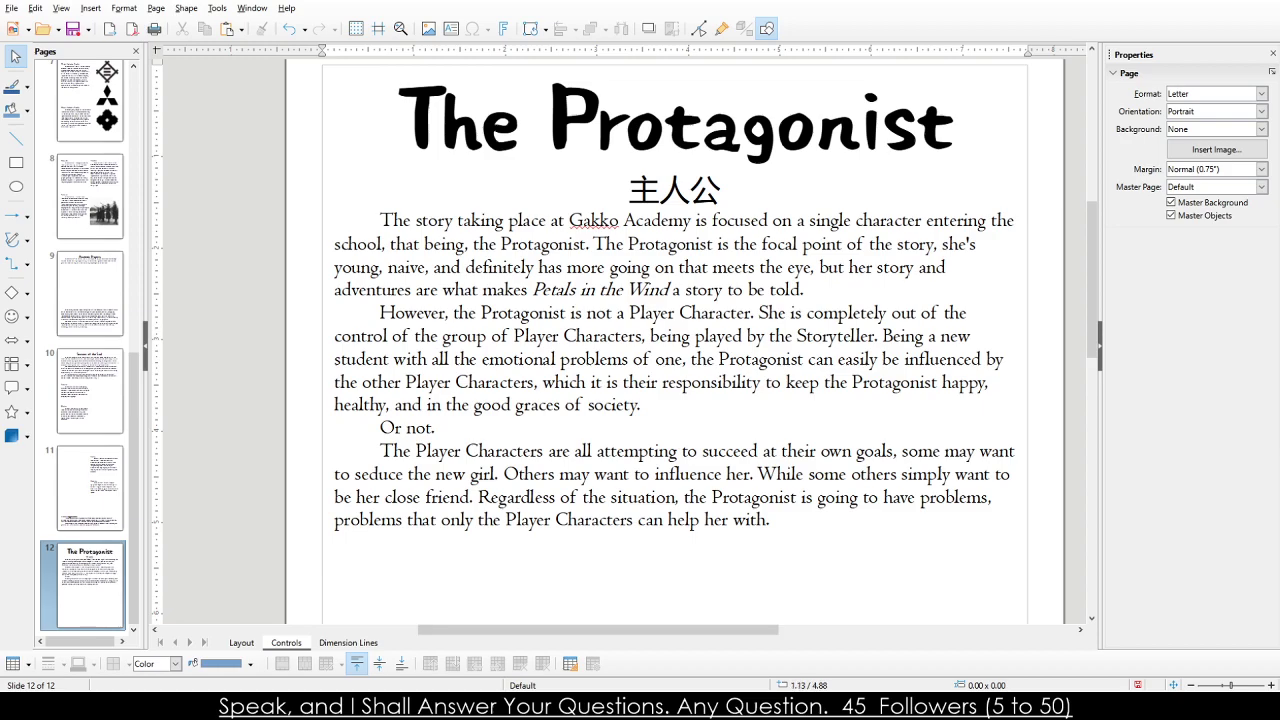
left_click(427, 516)
left_click(447, 584)
scroll(449, 588, "down", 3)
scroll(449, 588, "down", 2)
scroll(449, 588, "up", 4)
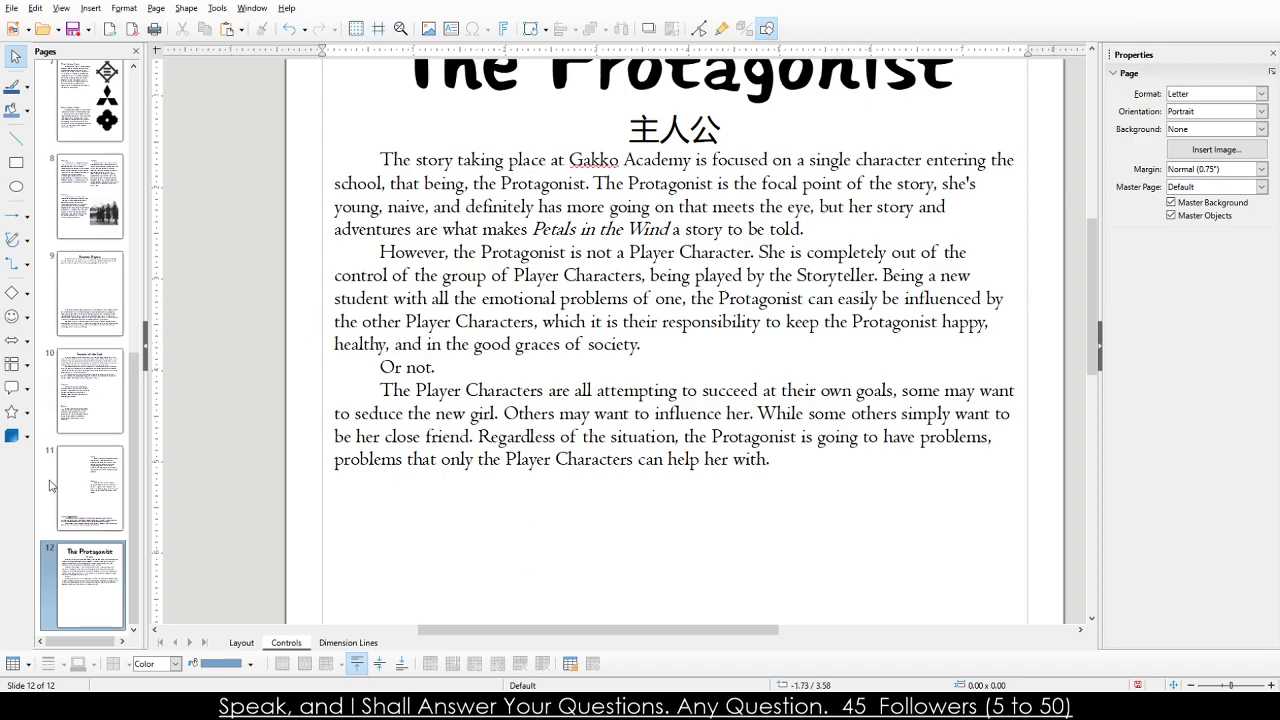
Copy the "Academic Progress" heading from page 9 onto The Protagonist page, page 12.
left_click(105, 285)
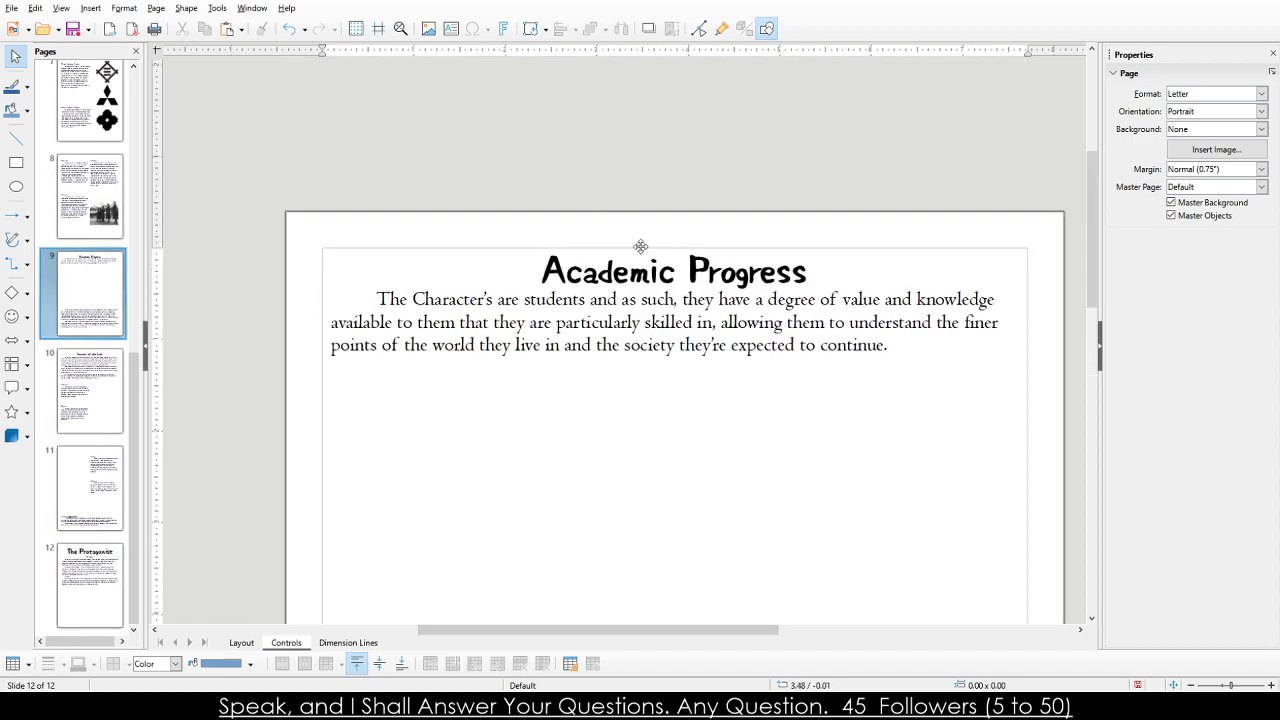
left_click(637, 248)
left_click(90, 585)
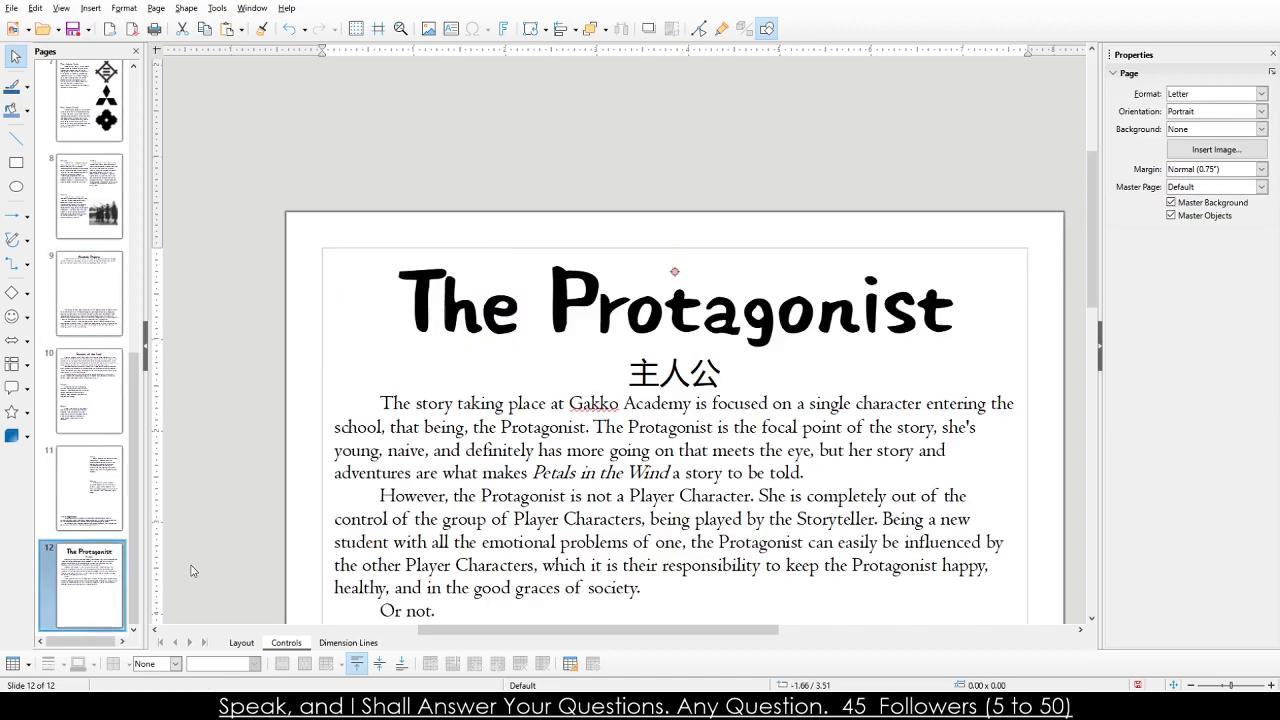
scroll(464, 411, "down", 5)
key("Tab")
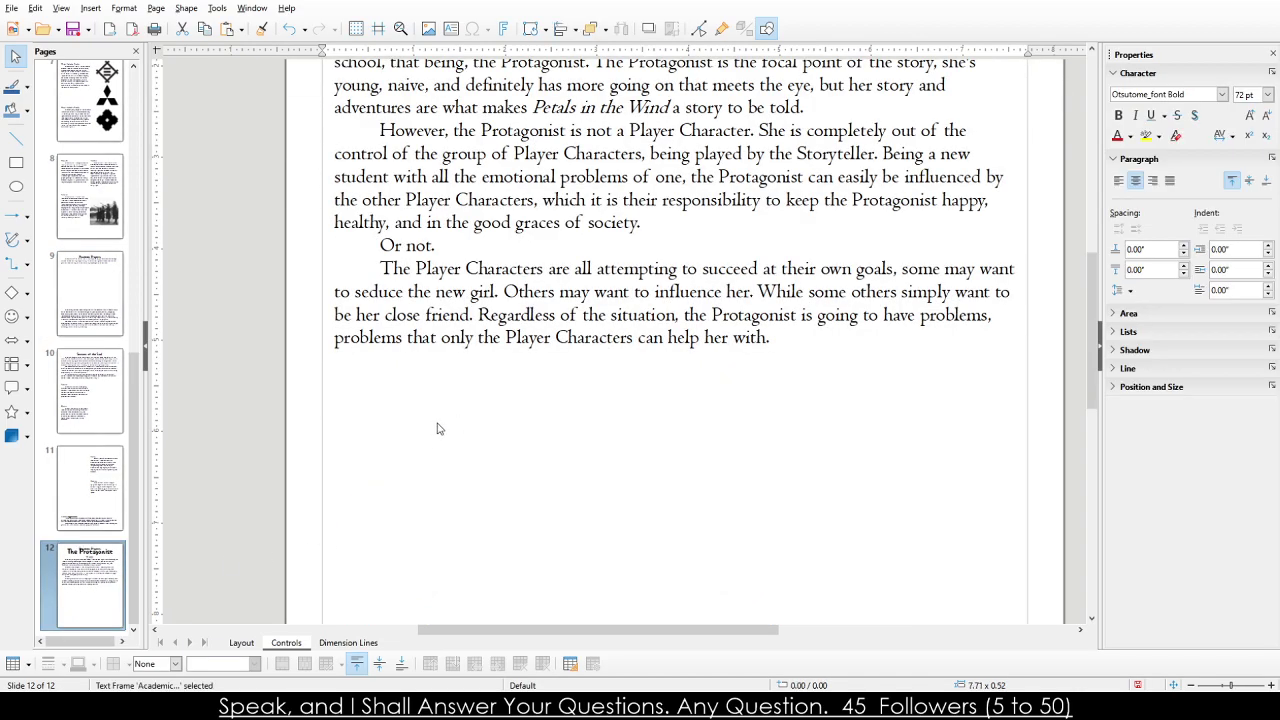
Move the pasted heading directly below the last Protagonist paragraph and narrow its frame to about 3.87 inches wide.
scroll(440, 425, "up", 5)
left_click_drag(572, 272, 564, 592)
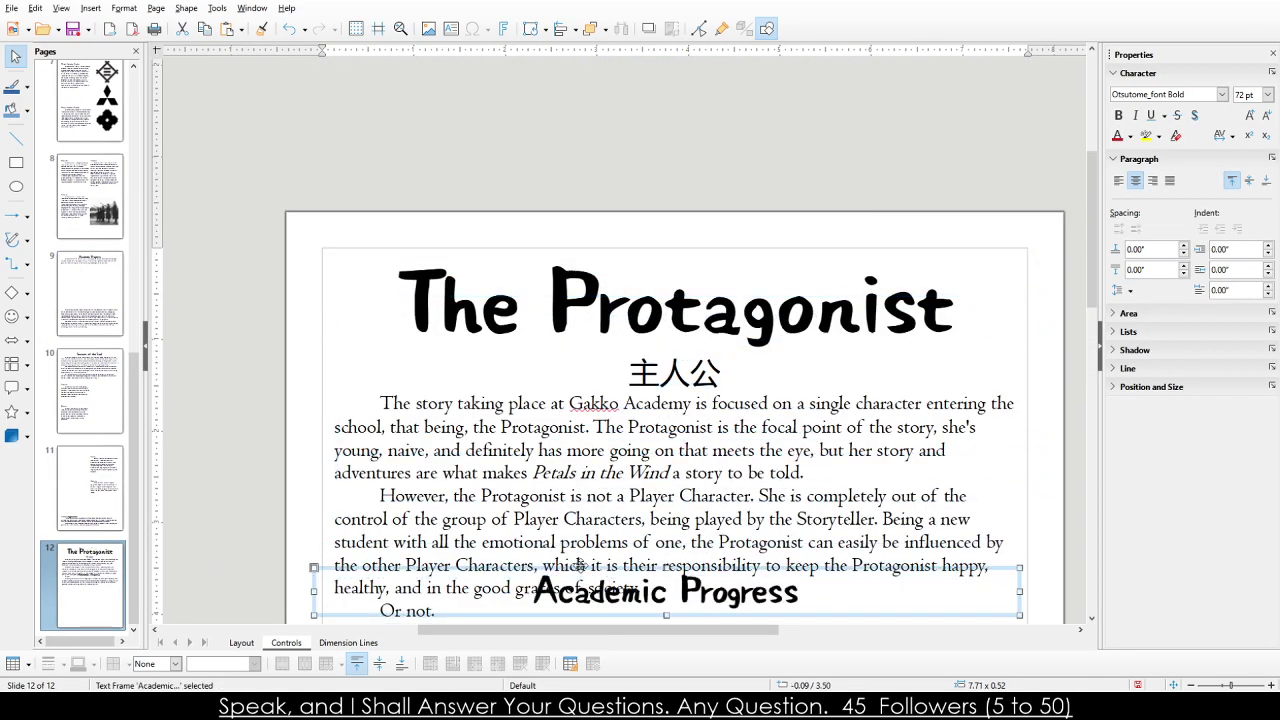
scroll(643, 265, "down", 5)
left_click_drag(624, 207, 632, 355)
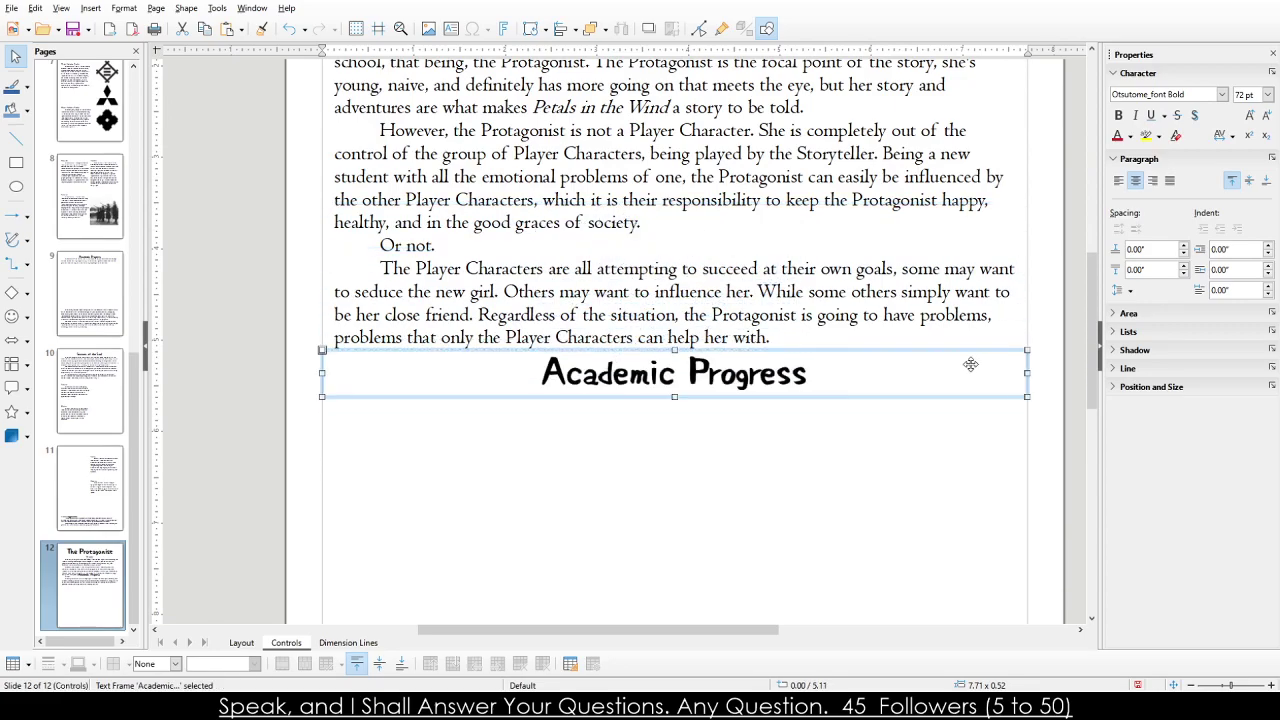
left_click_drag(1028, 374, 672, 372)
left_click(675, 478)
Replace the copied heading's text with "The Three Guages".
triple_click(586, 372)
type("The T")
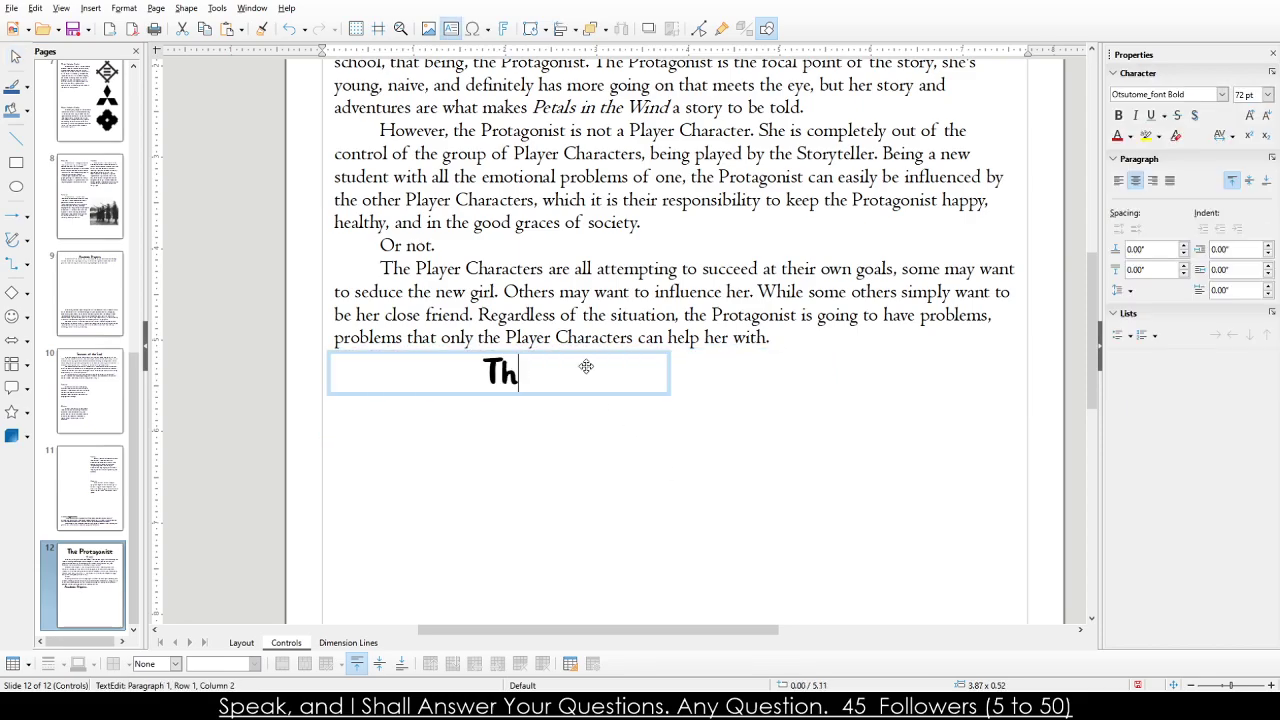
key("BackSpace")
type("THree")
key("BackSpace")
key("BackSpace")
key("BackSpace")
key("BackSpace")
key("BackSpace")
type("hree Guages")
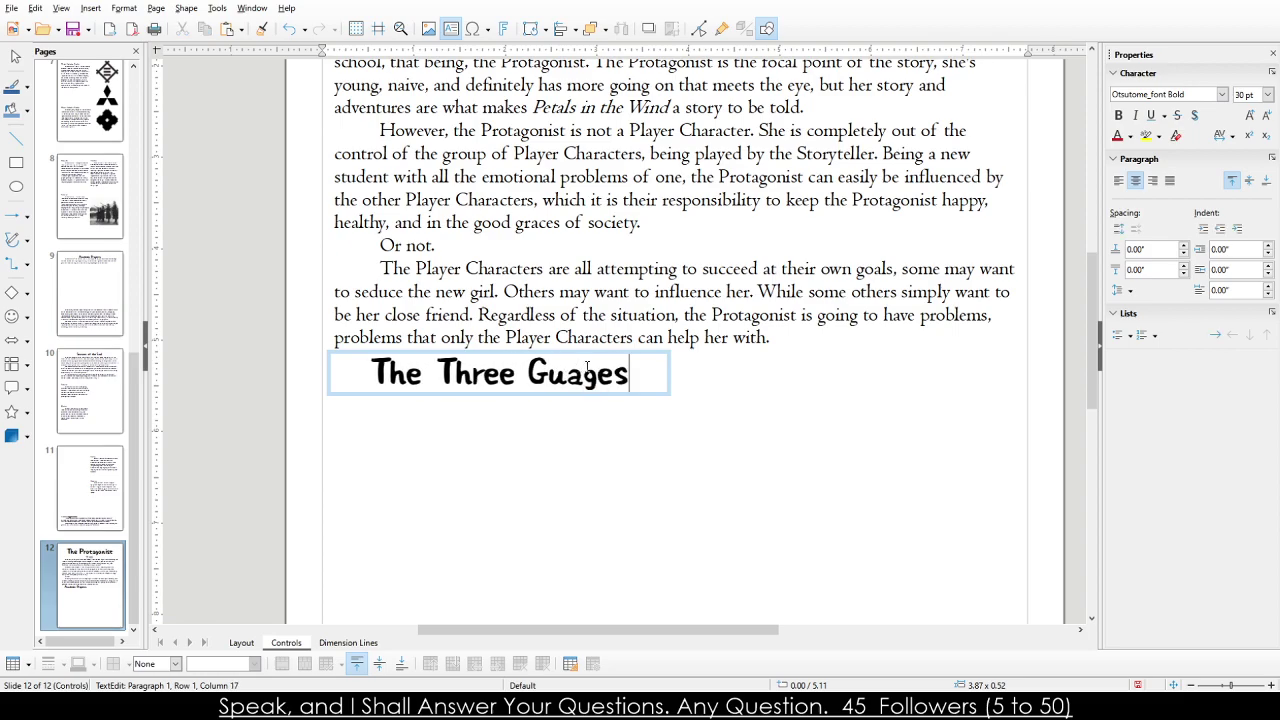
left_click(443, 434)
Duplicate the Protagonist body text frame and place the copy directly below the new heading.
left_click(425, 315)
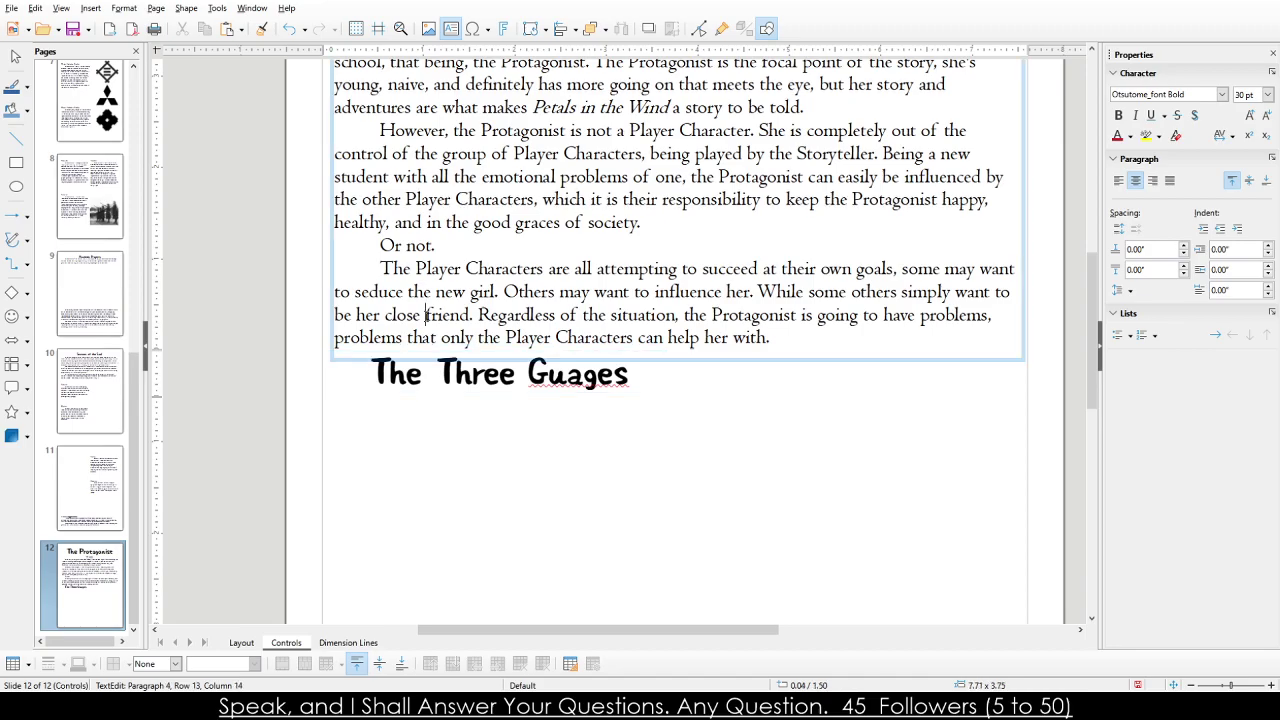
scroll(445, 268, "up", 3)
left_click(437, 205)
left_click_drag(437, 205, 445, 278)
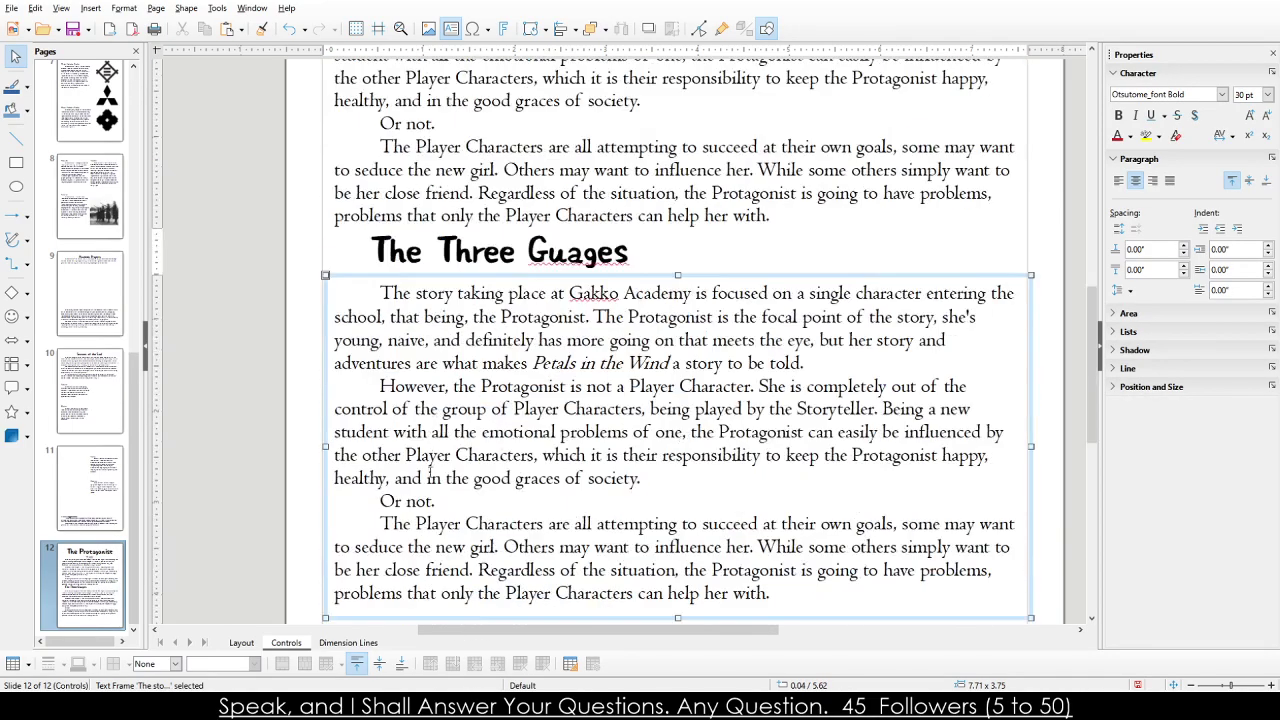
Resize the copied text frame to reach the page's side and bottom margins, about 7.71 by 4.59 inches.
scroll(447, 338, "down", 3)
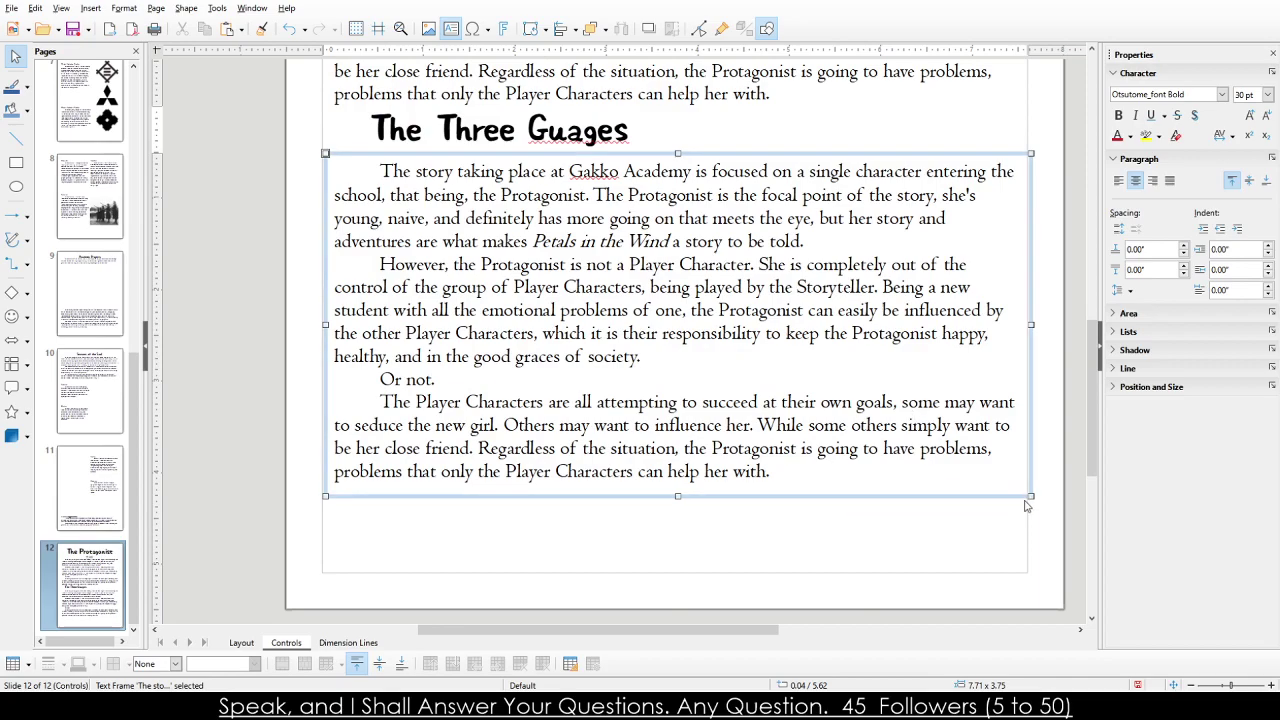
left_click_drag(1028, 494, 1026, 571)
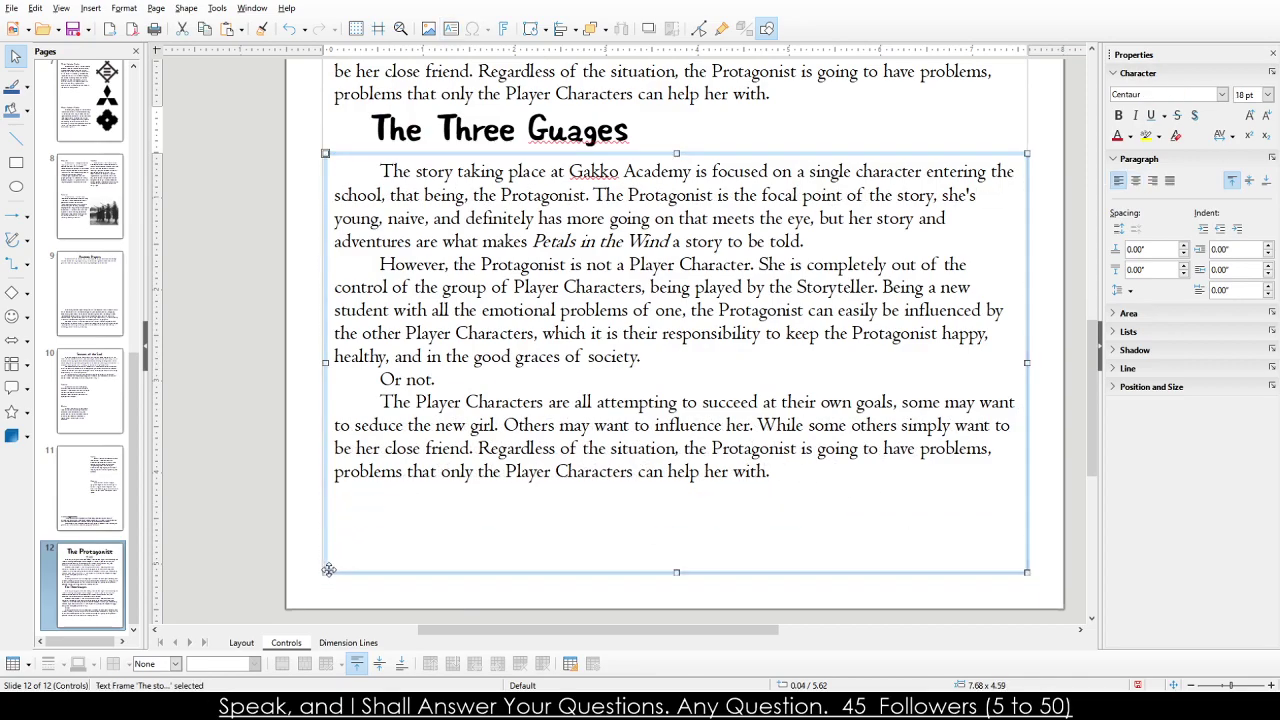
left_click_drag(324, 572, 321, 572)
Delete all the text inside the copied frame below the heading.
left_click(520, 482)
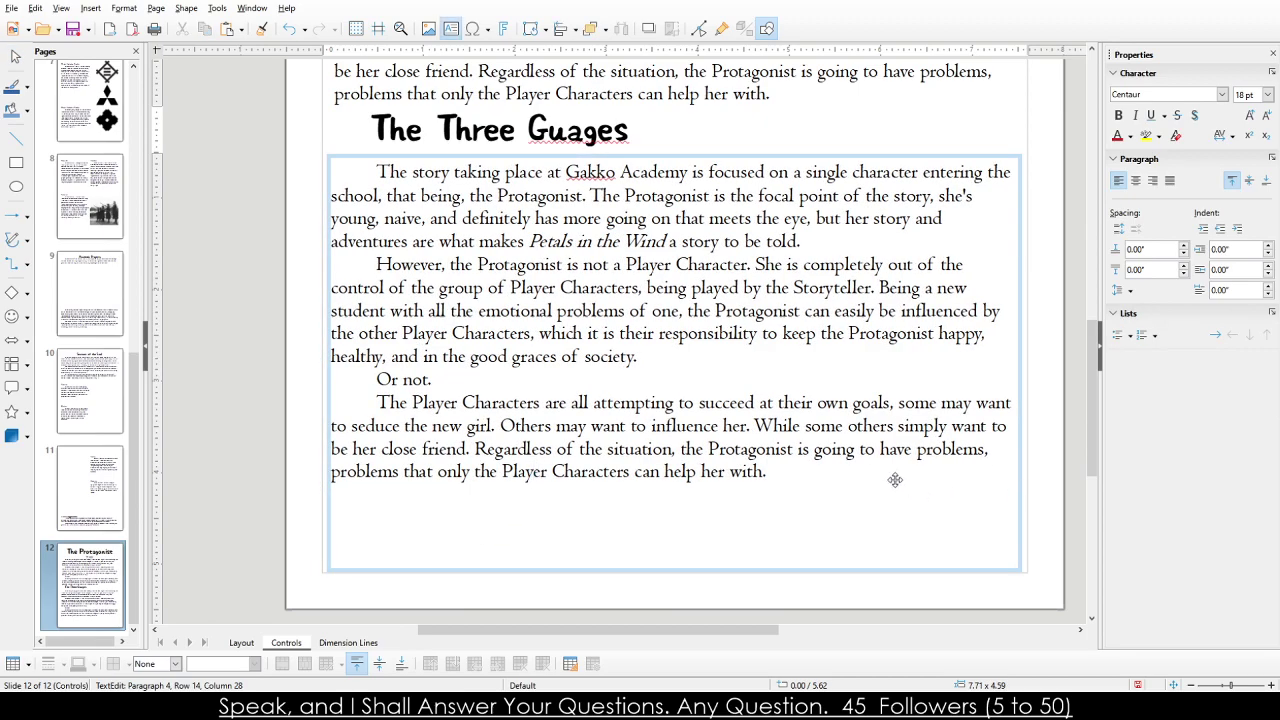
left_click(895, 479)
triple_click(855, 449)
left_click(832, 450)
key("ctrl+a")
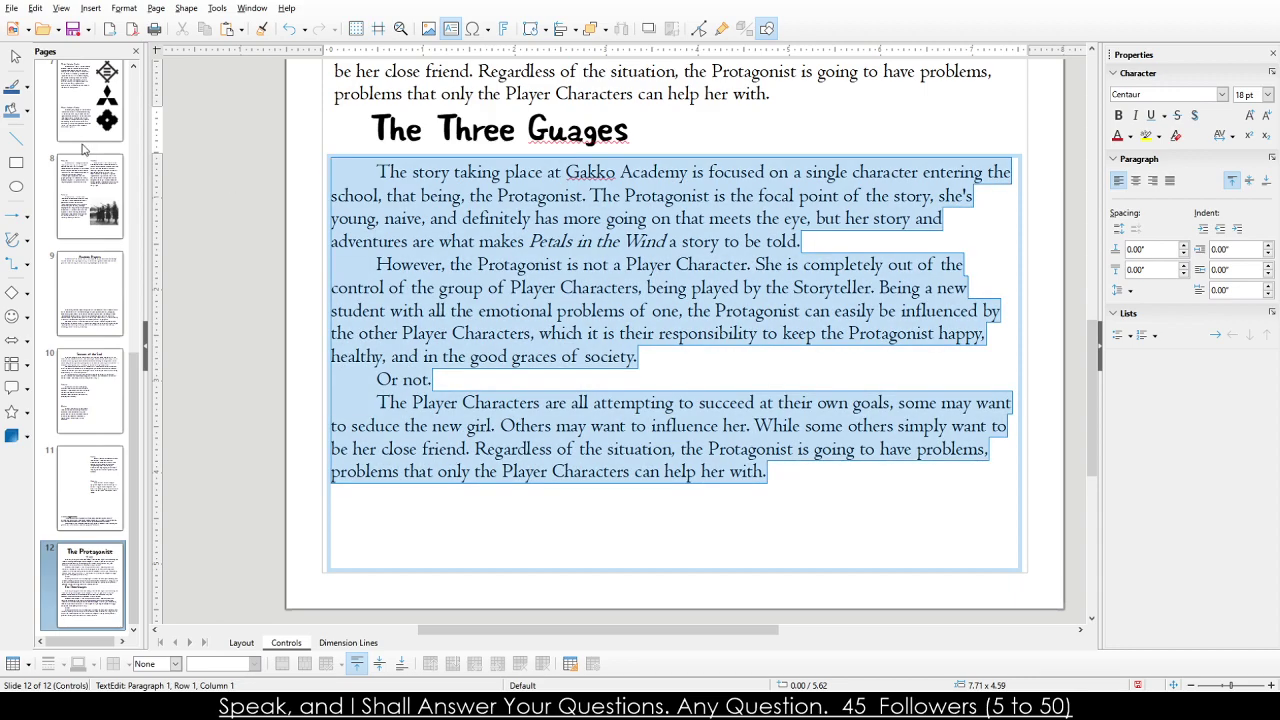
key("Delete")
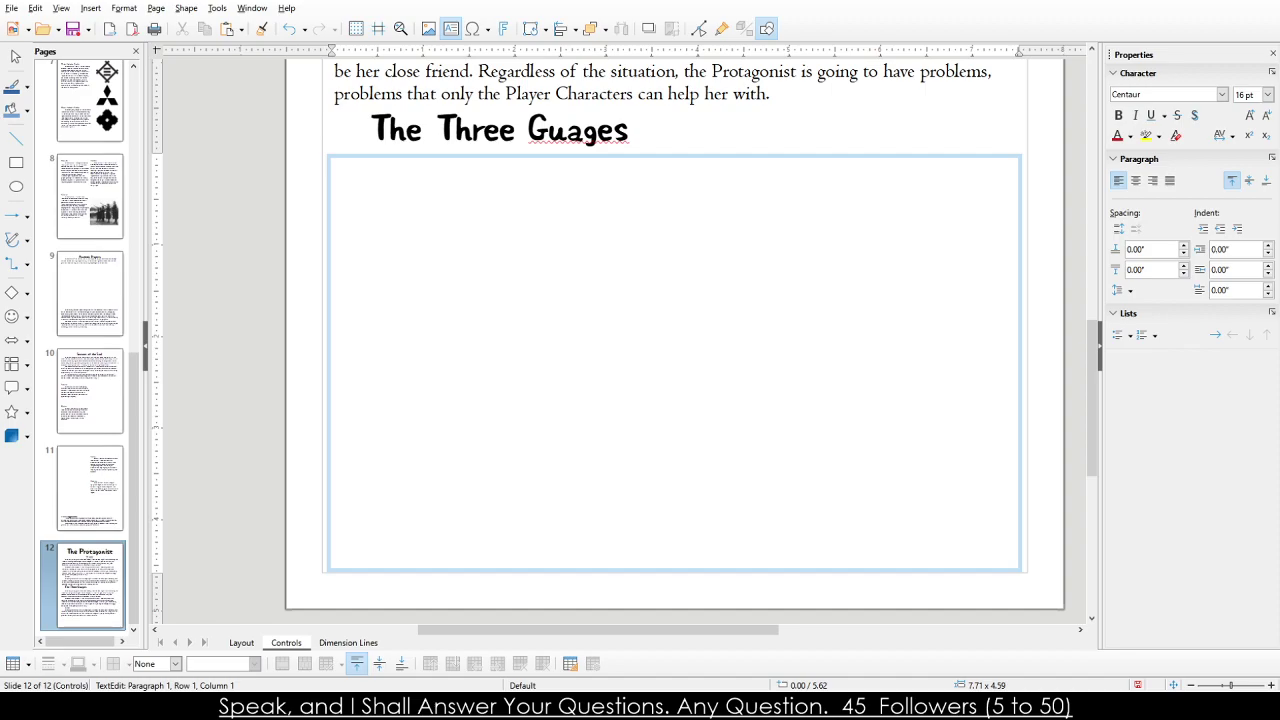
Fill the empty frame with the gauges text starting "The MC has three distinct gauges", including its Heart, Expectation and Shine paragraphs.
type("The MC has three distinct gauges that determine their current stance on most matters: Heart, Expectations, and Shine. \tHeart is the MC's affection and ability to love another. A MC with high Heart is one who falls in love easily and desires that affection from others, and in Gakko Academy, that love comes from fellow classmates. A MC with low Heart finds it difficult to connect with others and needs to be brought out of their shell. \tExpectation is the MC's societal position and goals at Gakko Academy, be it their family's position or academic success. A MC with high Expectation is performing admirably, being the highest echelons of academic ability and social graces. An MC with low Expectation is failing in their academics as well as their place at Gakko Academy, they'll need to improve or risk being taken out. \tFinally, Shine is the MC's overall happiness and ability to keep themselves in a positive headspace. A MC with a high Shine lights up the room and brings a smile to everyone's face. An MC with low Shine finds it difficult to even smile, let alone give the impression they are enjoying themselves, at worse it's depression.")
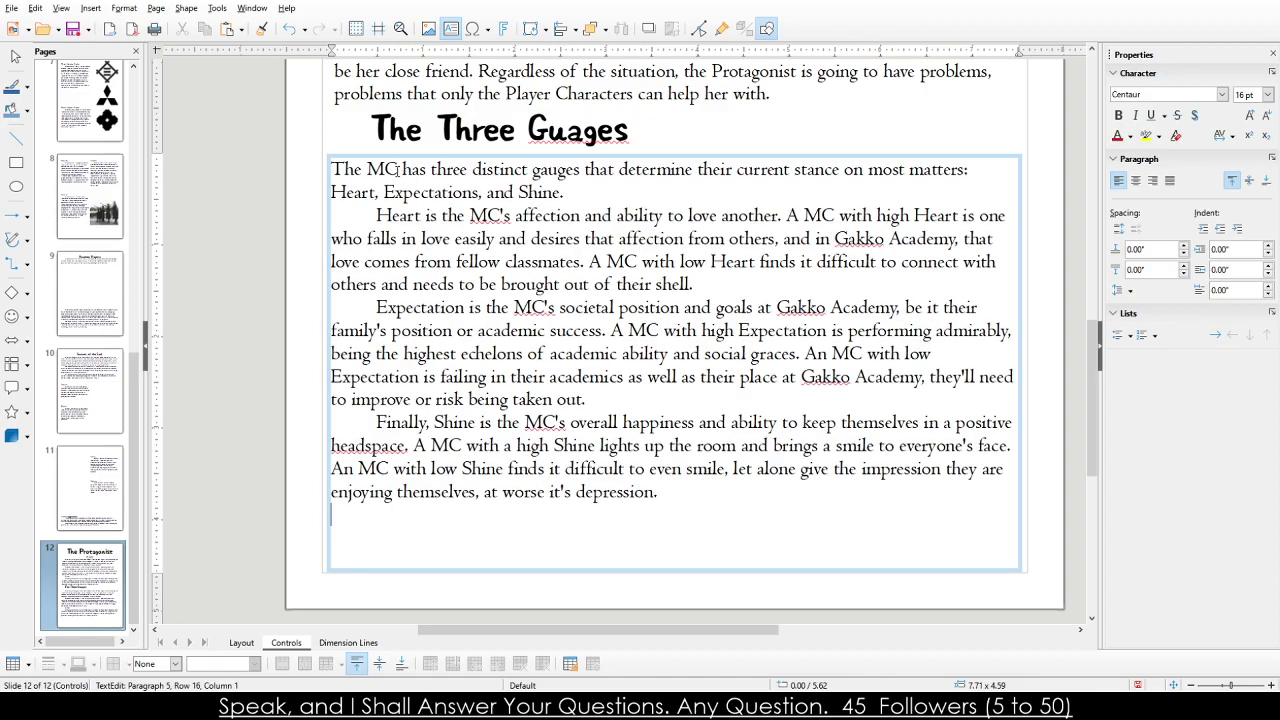
left_click(697, 491)
left_click(692, 239)
left_click(645, 376, "shift")
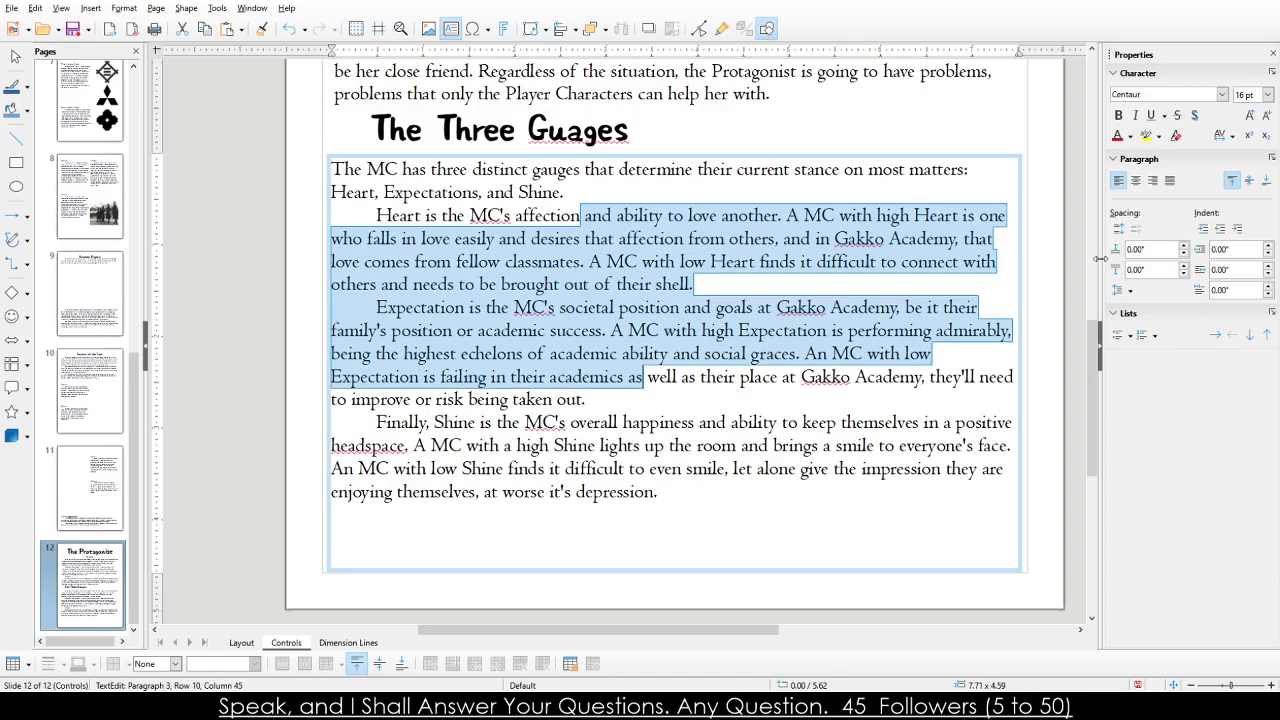
Indent the first paragraph of the gauges text with a tab to match the other paragraphs.
left_click(451, 213)
key("Up")
key("Up")
key("Home")
key("Tab")
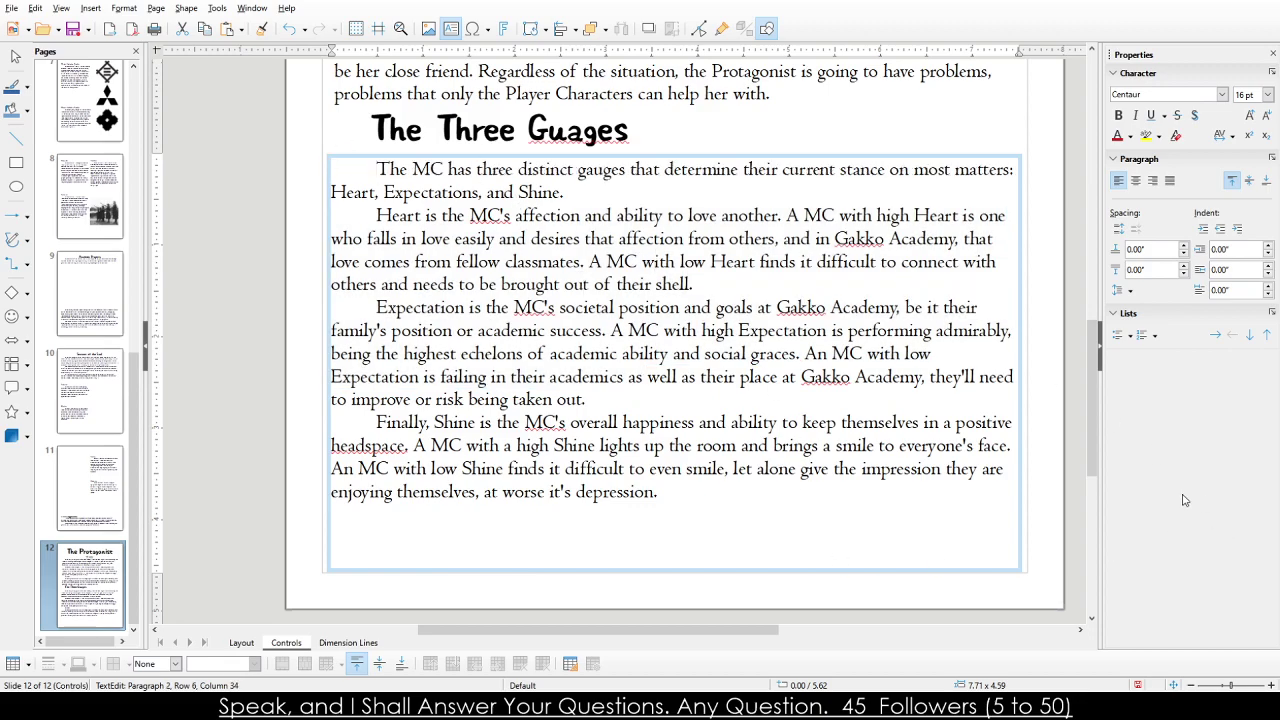
Try narrowing the gauges text frame to about 5.62 inches wide, leaving free space beside it.
left_click(1019, 557)
left_click_drag(1027, 571, 939, 552)
left_click(699, 552)
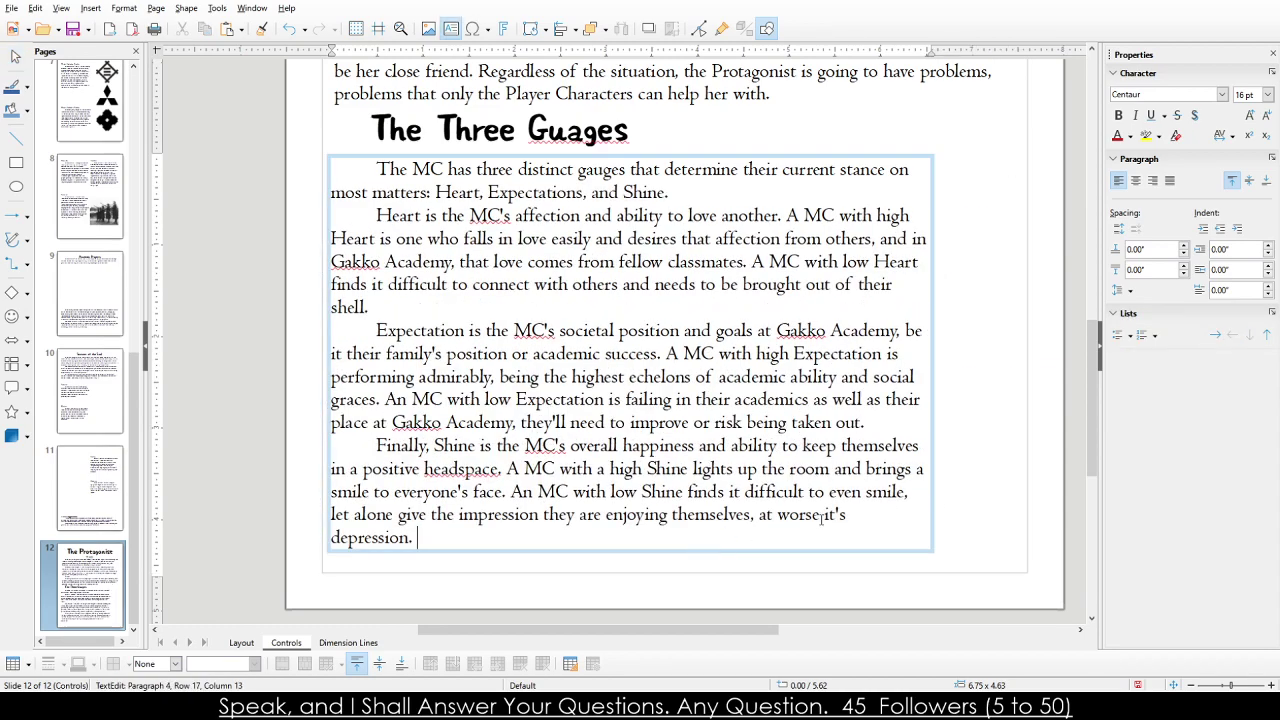
left_click(925, 550)
left_click_drag(936, 552, 836, 576)
left_click(926, 546)
scroll(880, 543, "up", 3)
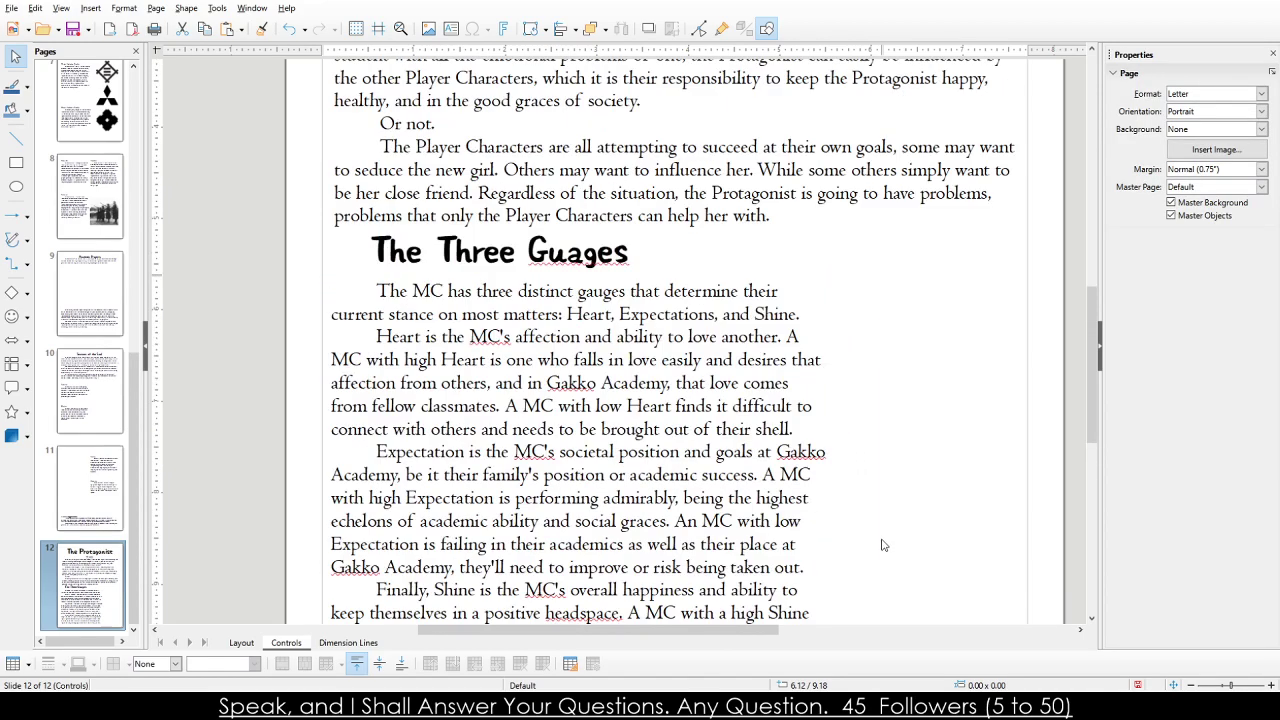
scroll(880, 534, "down", 3)
scroll(880, 535, "up", 10)
scroll(890, 397, "down", 10)
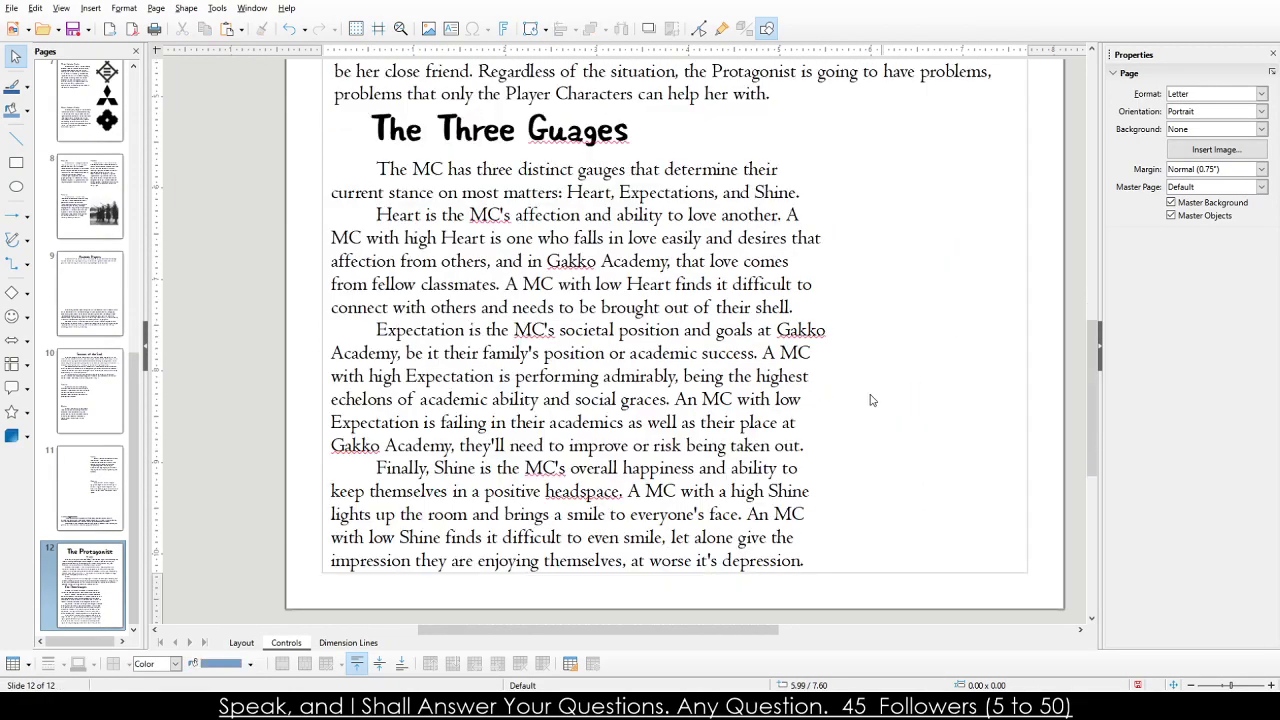
Widen the gauges text frame back to the page's side margin, about 7.71 inches wide.
left_click(555, 248)
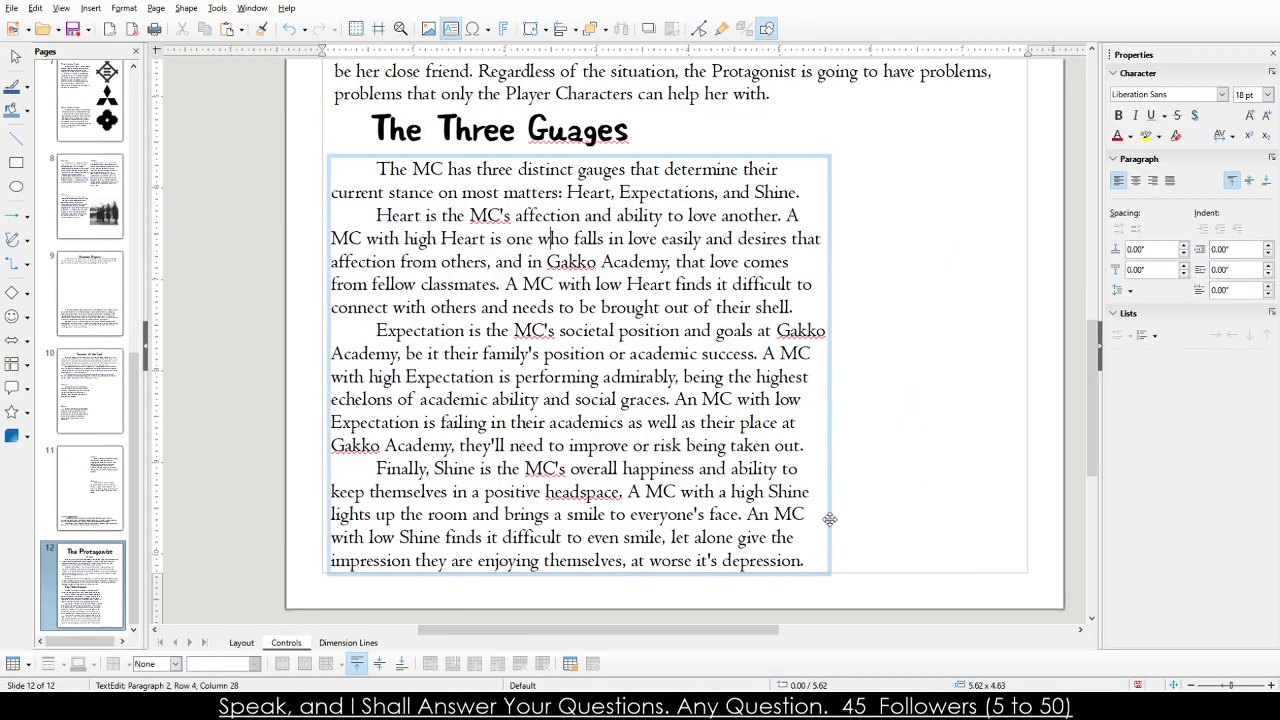
left_click(836, 382)
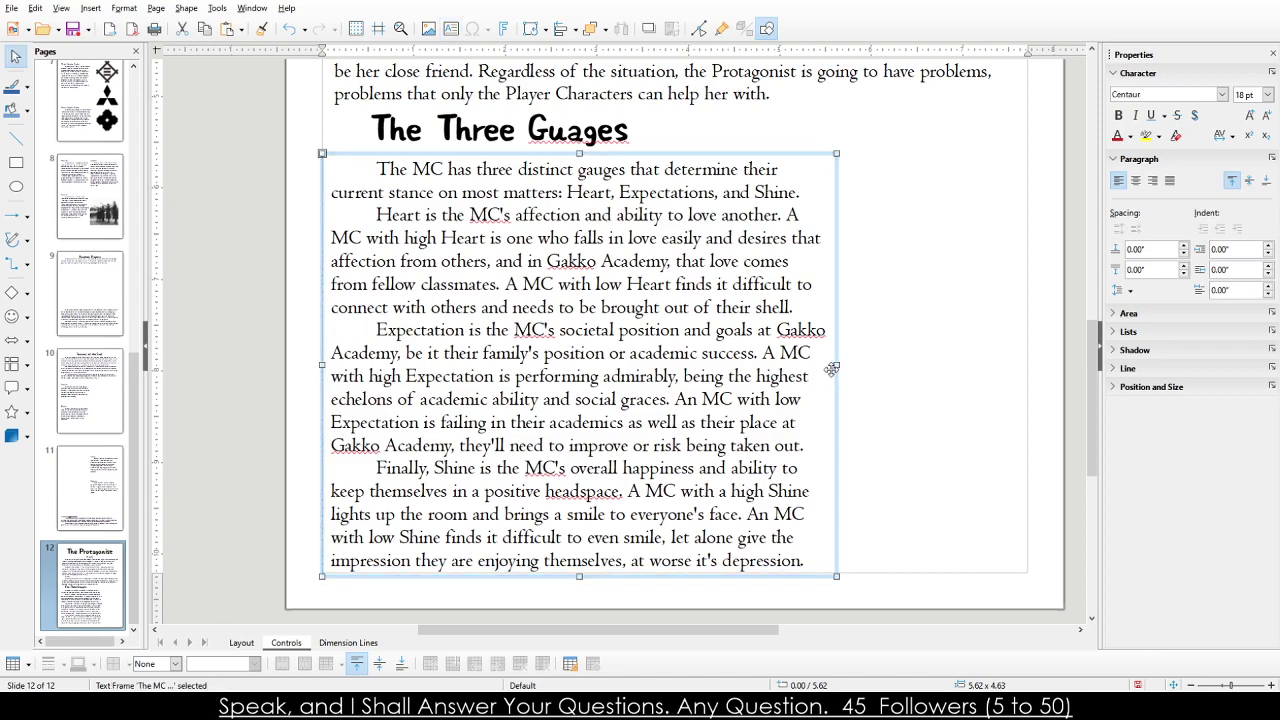
left_click_drag(838, 366, 1027, 366)
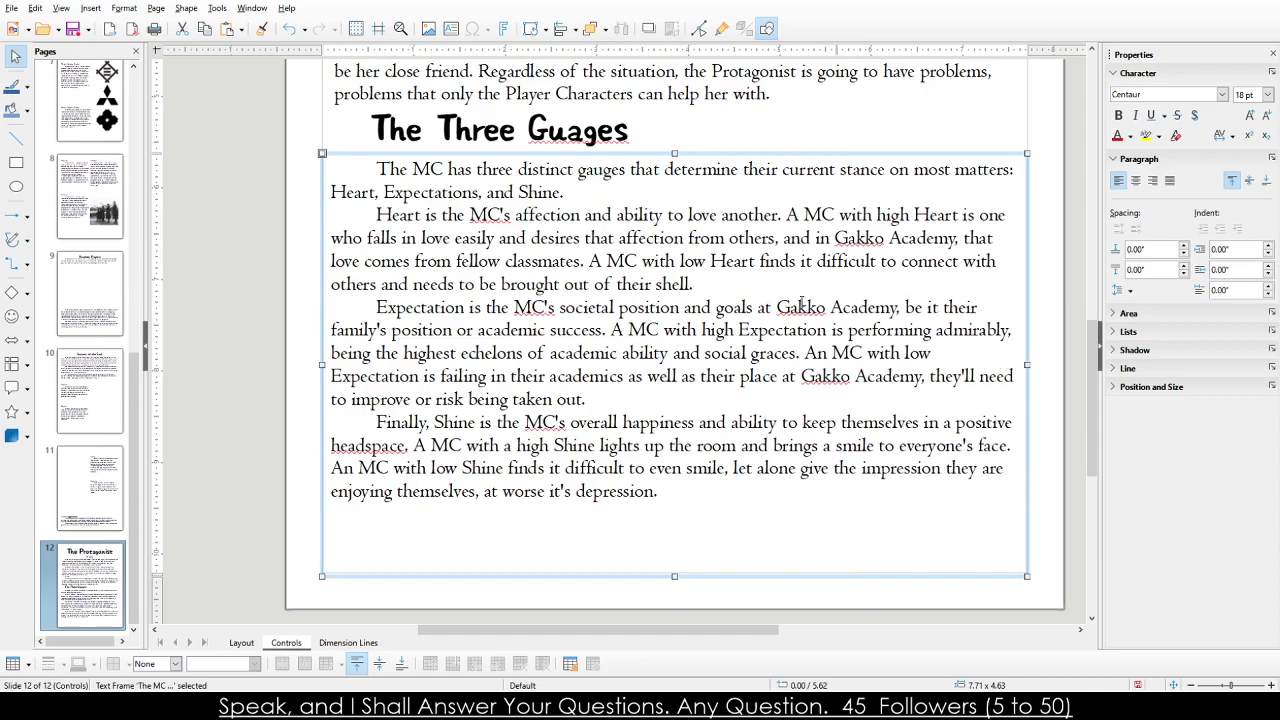
Compare the font size of the gauges text with that of the last Protagonist paragraph.
left_click_drag(333, 307, 727, 413)
left_click_drag(660, 492, 313, 176)
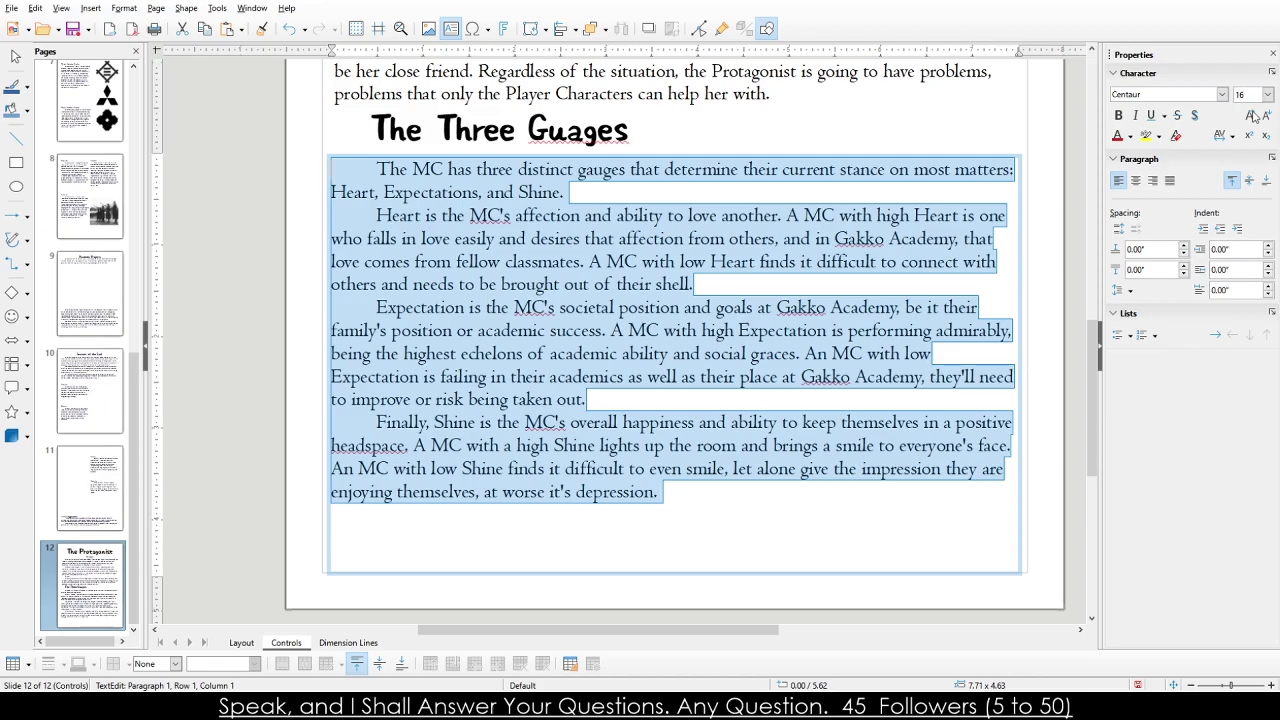
scroll(700, 300, "up", 3)
triple_click(780, 230)
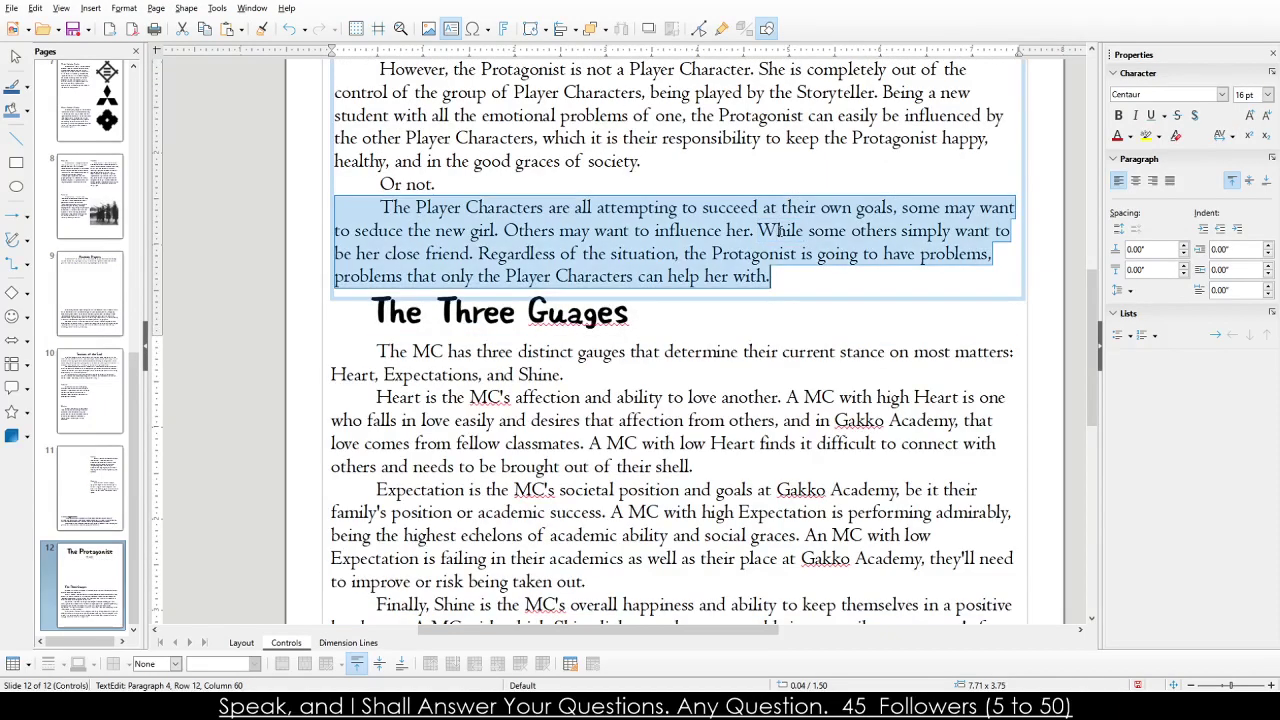
Move the three gauges heading sideways until it is centred over the text below it.
left_click(603, 312)
scroll(614, 313, "up", 5)
scroll(614, 313, "down", 5)
left_click_drag(528, 292, 715, 294)
left_click(720, 457)
Correct "Guages" in the heading to "Gauges".
scroll(720, 457, "up", 1)
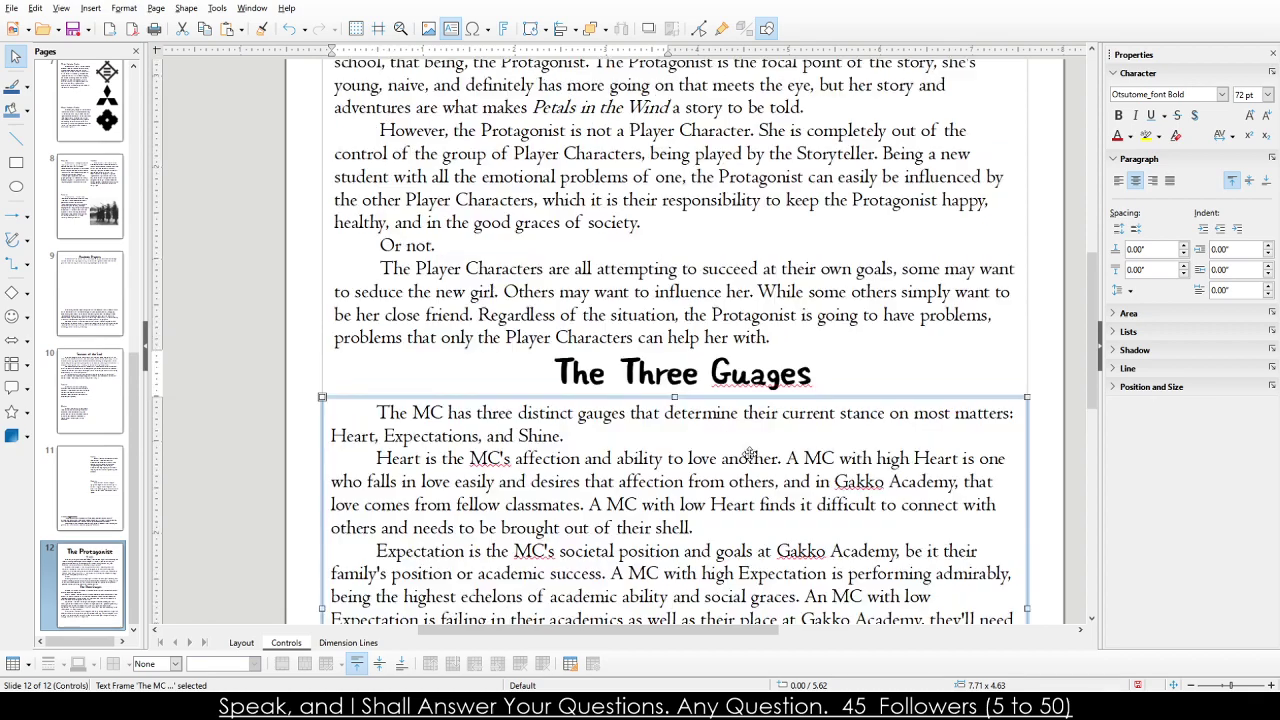
double_click(762, 373)
type("Gauges")
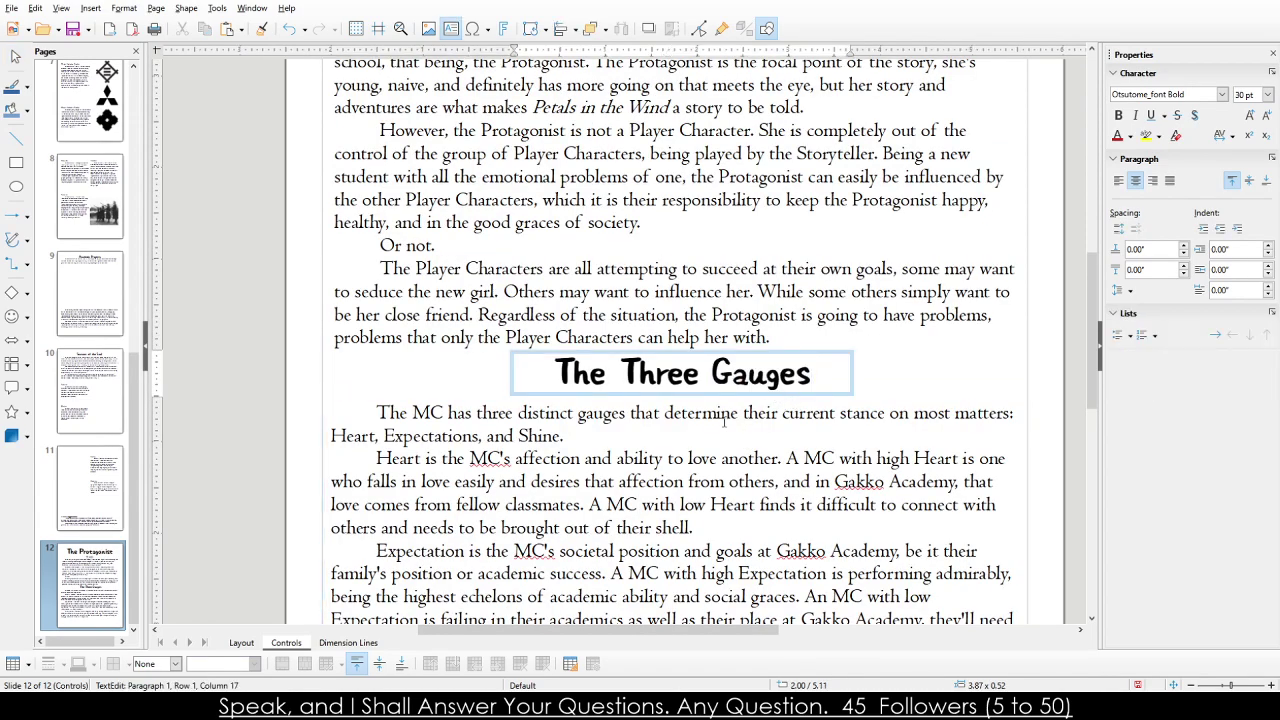
Replace "headspace" in the Shine paragraph with "head space".
scroll(724, 421, "down", 3)
left_click(831, 322)
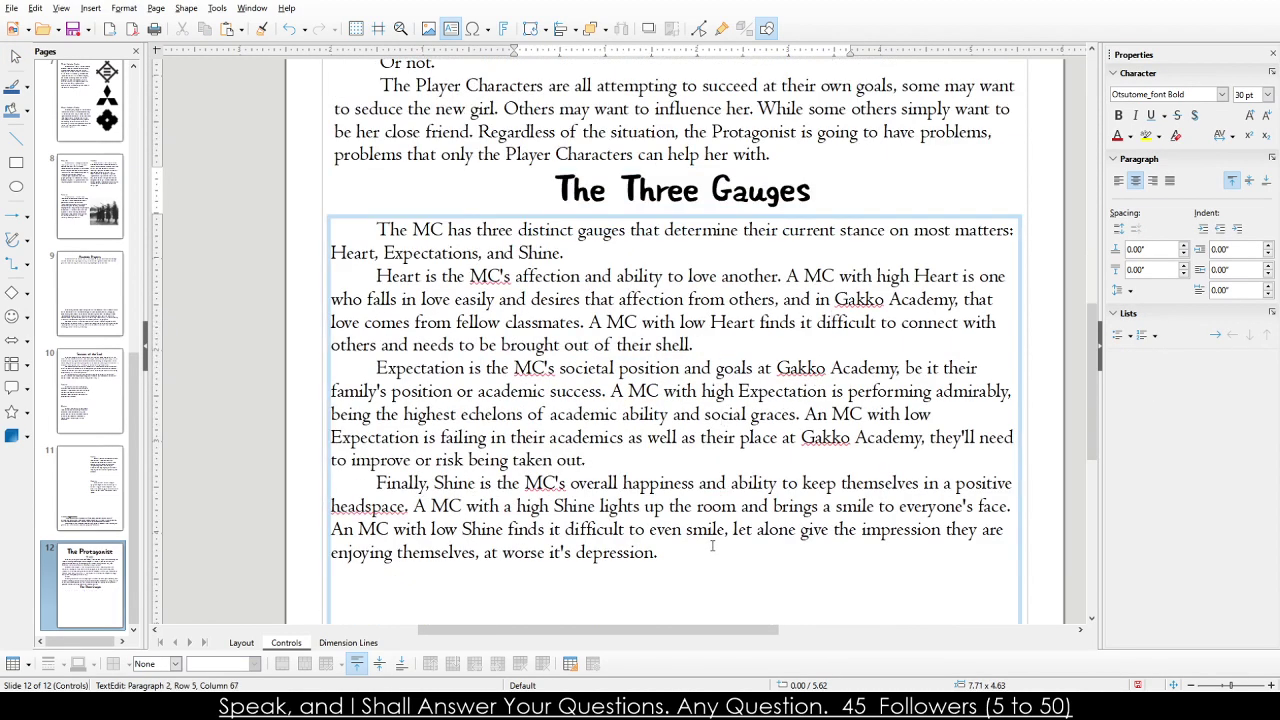
double_click(380, 506)
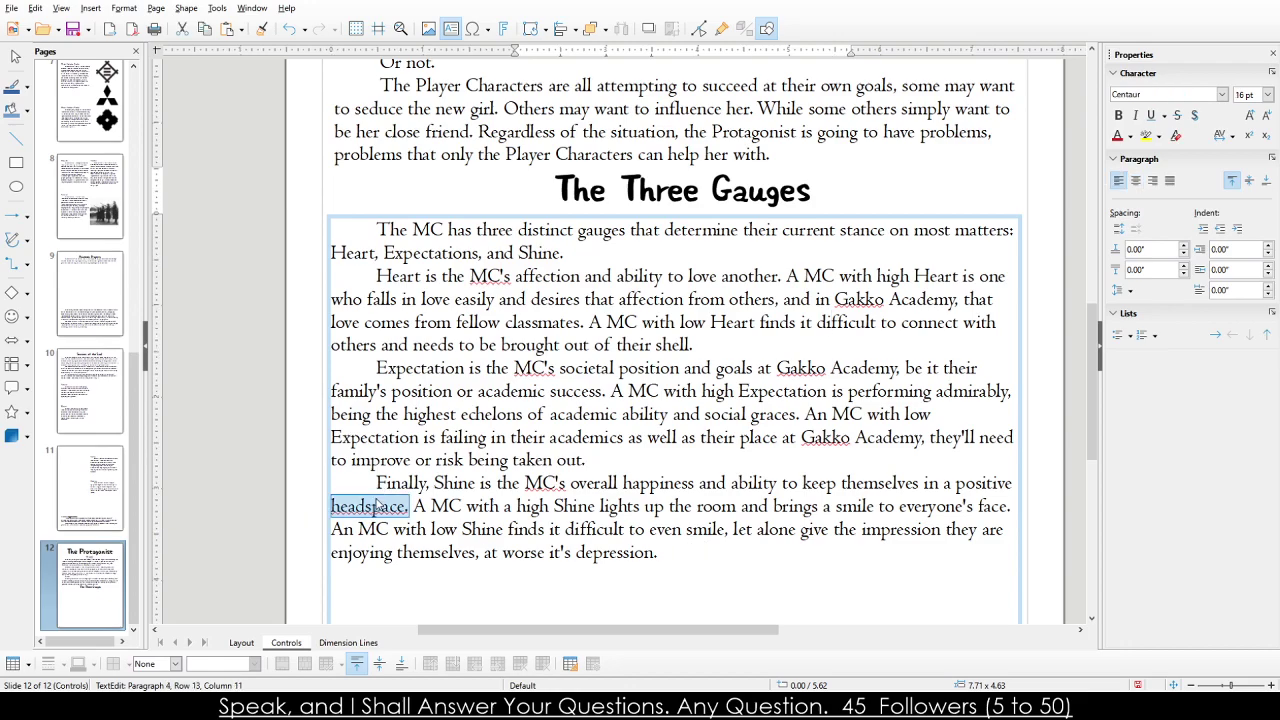
type("head space")
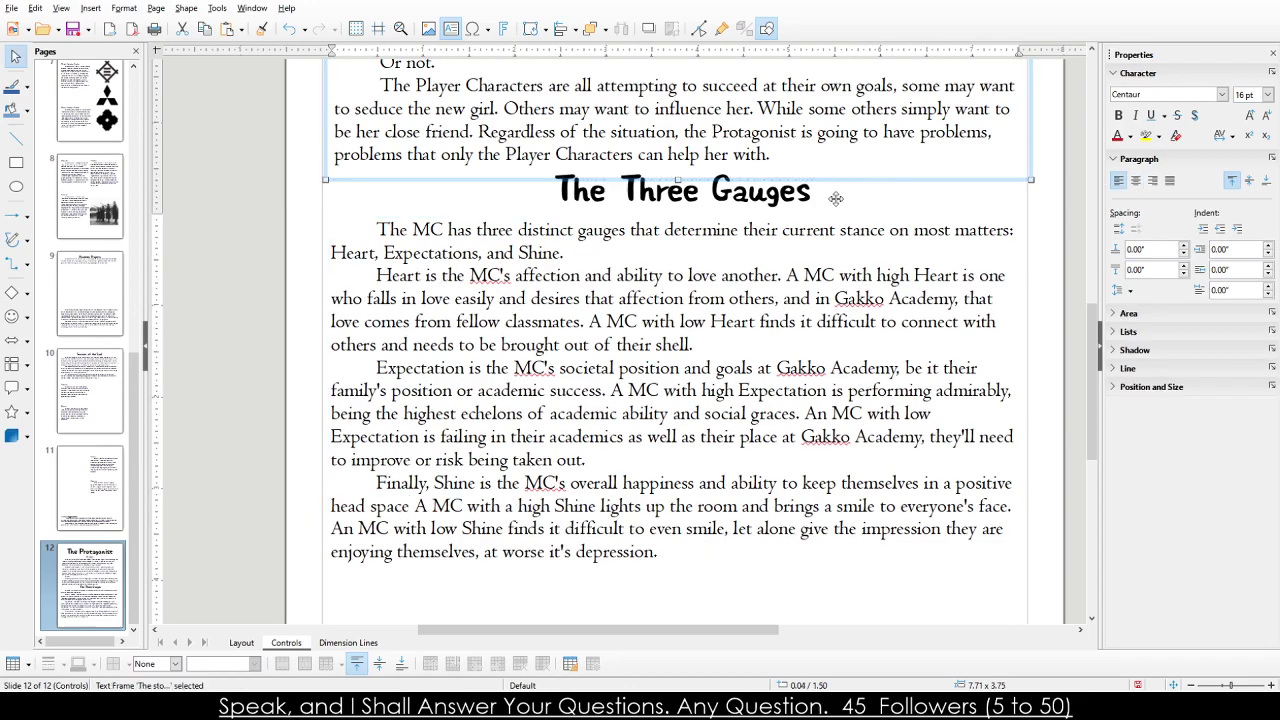
Shrink the gauges text frame to about 3.87 inches high and set it against the page's bottom margin.
scroll(635, 390, "down", 4)
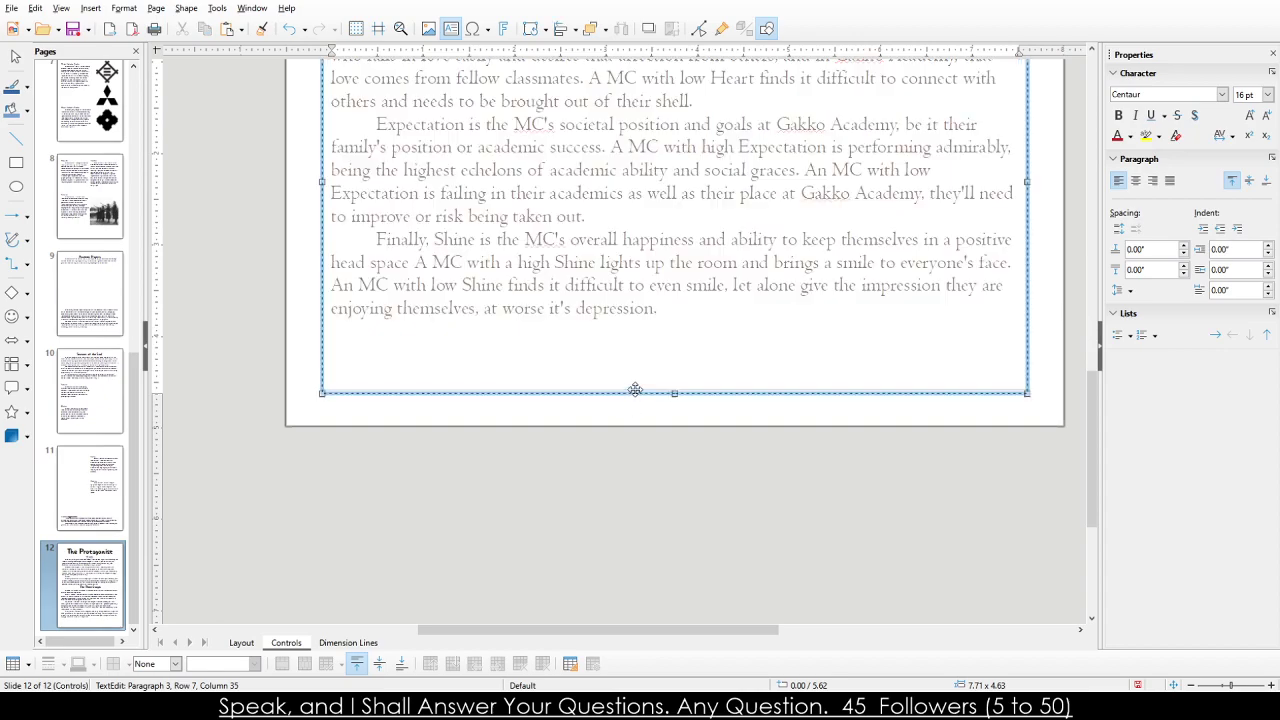
left_click(626, 390)
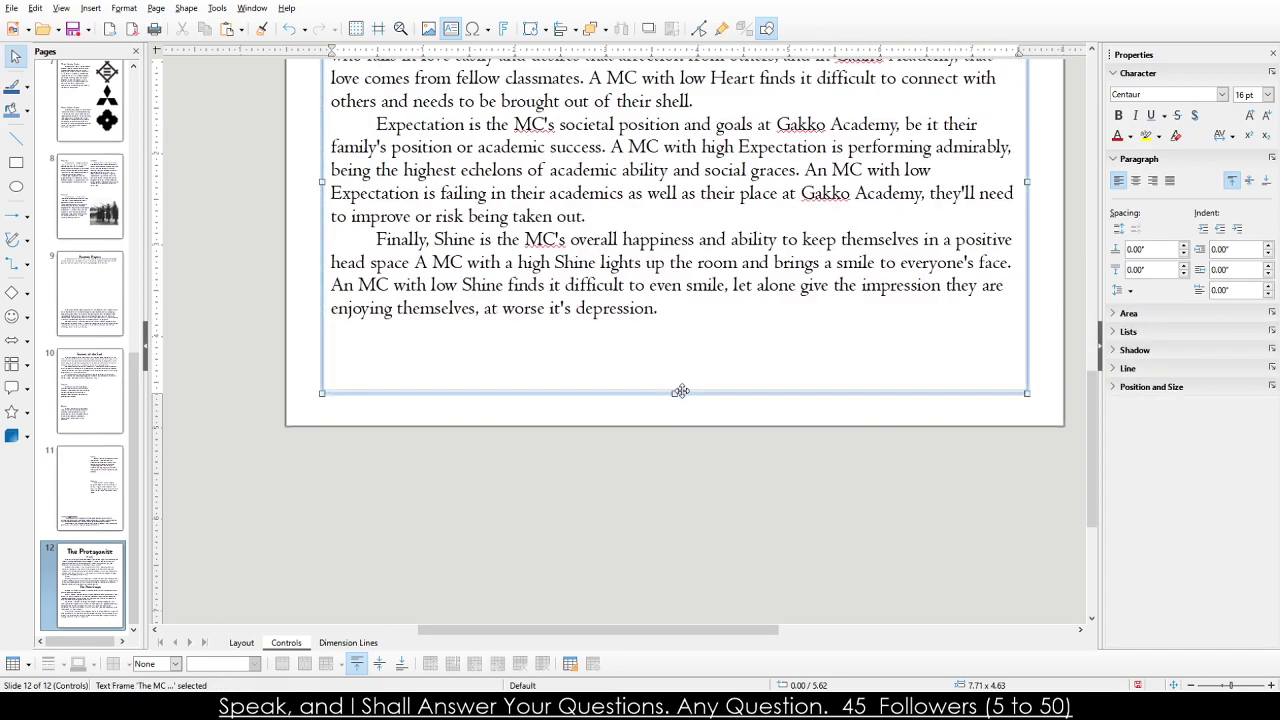
left_click_drag(680, 392, 711, 386)
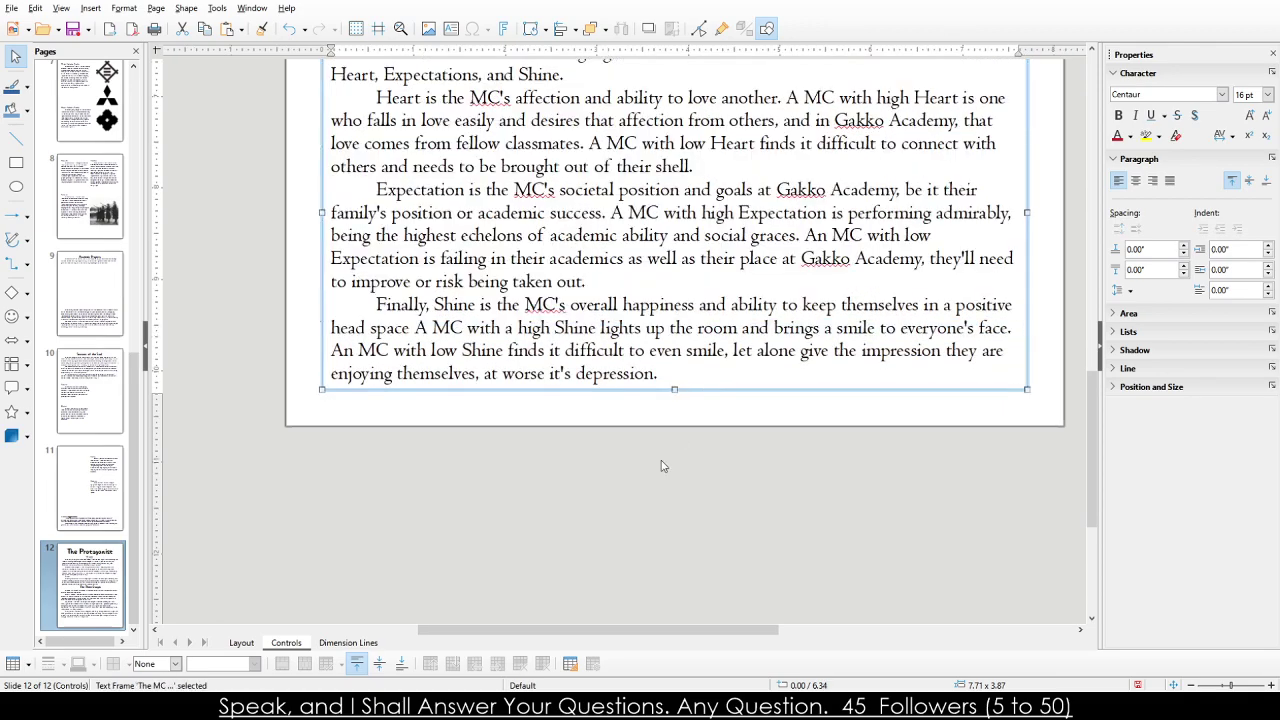
left_click(670, 452)
Move "The Three Gauges" heading down to just above the gauges text, and deselect it.
scroll(670, 452, "up", 5)
left_click(672, 245)
left_click_drag(676, 228, 682, 292)
key("Escape")
scroll(618, 418, "up", 5)
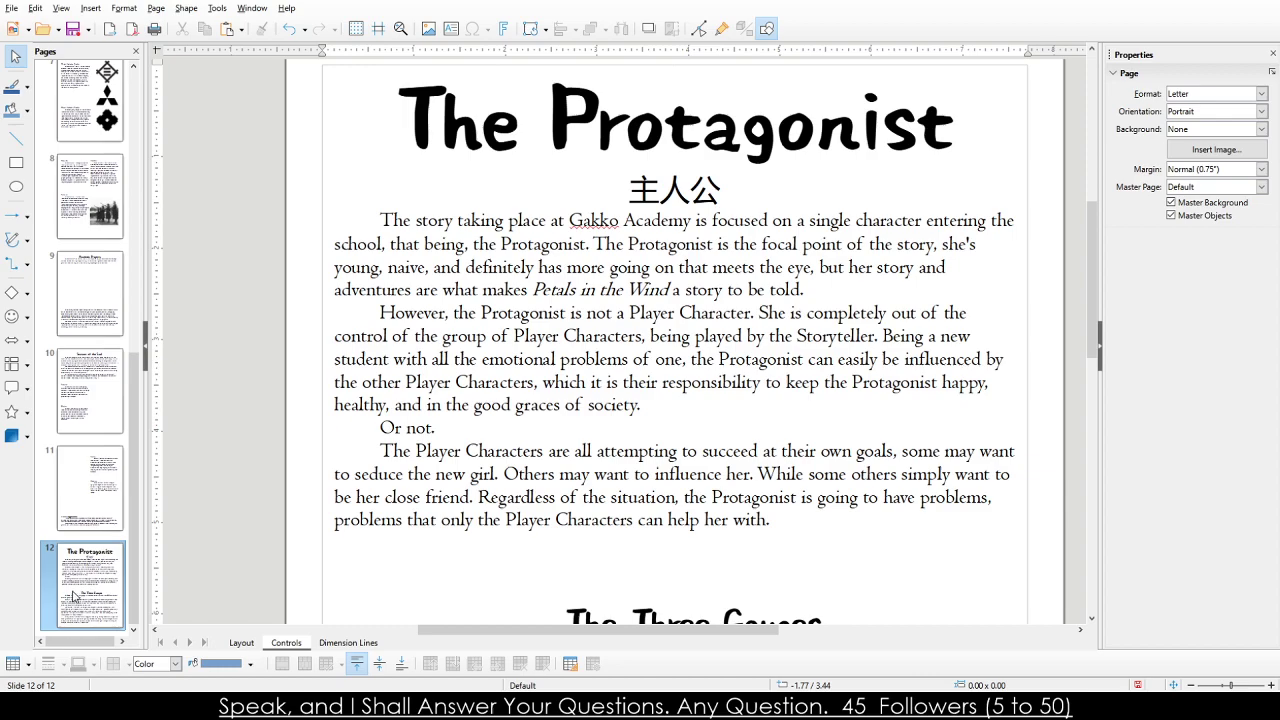
Duplicate The Protagonist page, and delete the title frame and the introductory text frame from the copy.
mouse_move(85, 595)
left_mouse_down()
mouse_move(45, 642)
mouse_move(76, 612)
left_mouse_up()
left_click(510, 75)
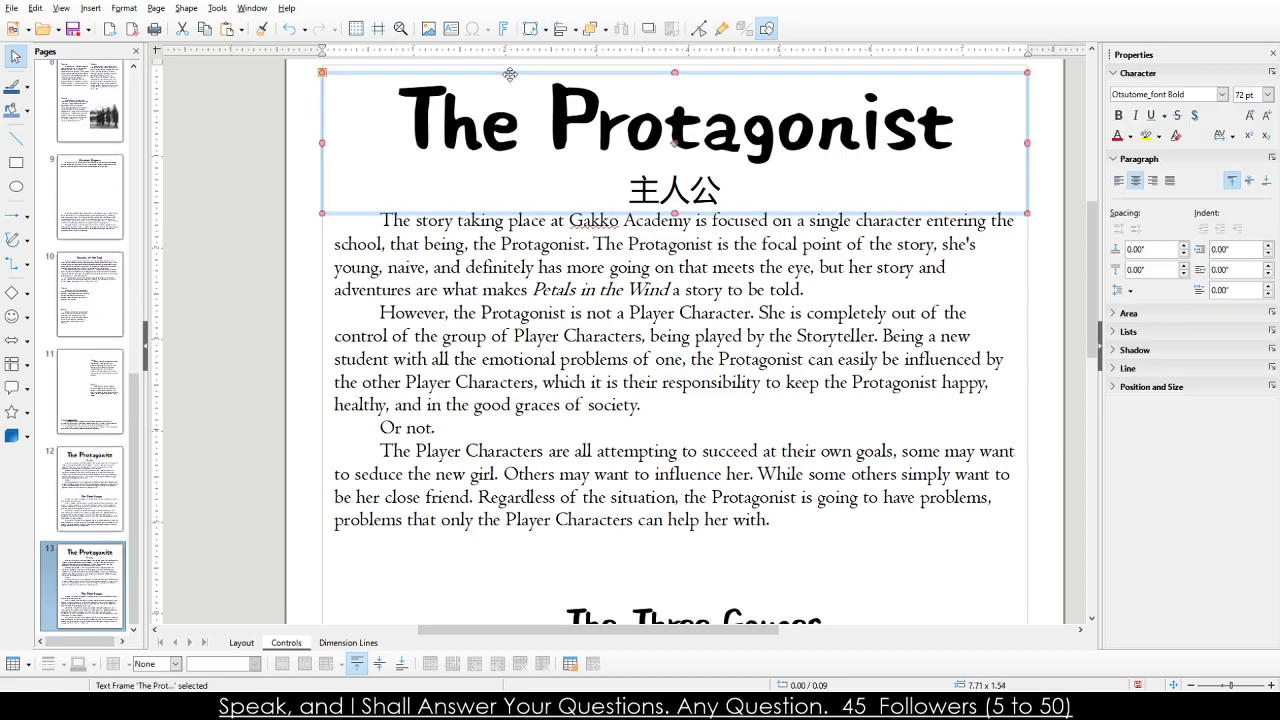
key("Delete")
left_click(485, 214)
key("Delete")
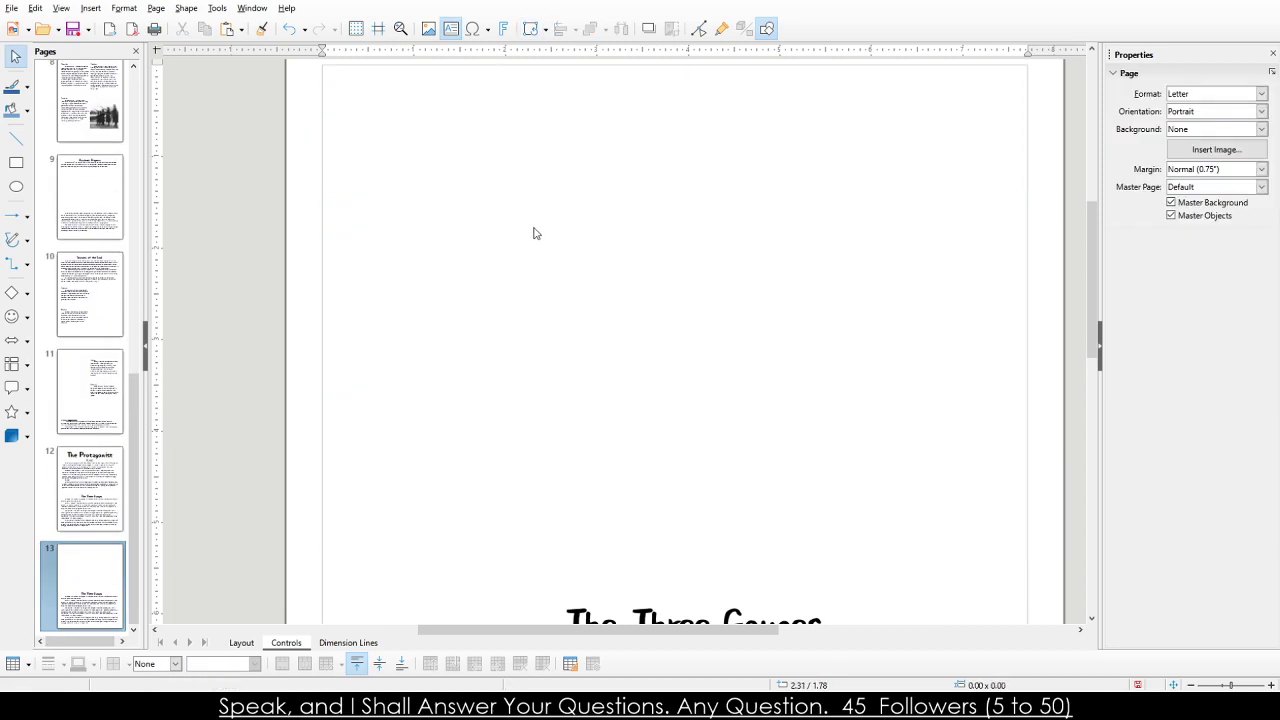
On the new page, move "The Three Gauges" heading clear of the text and reword it as "On The Failings of Body and Mind".
scroll(533, 233, "down", 3)
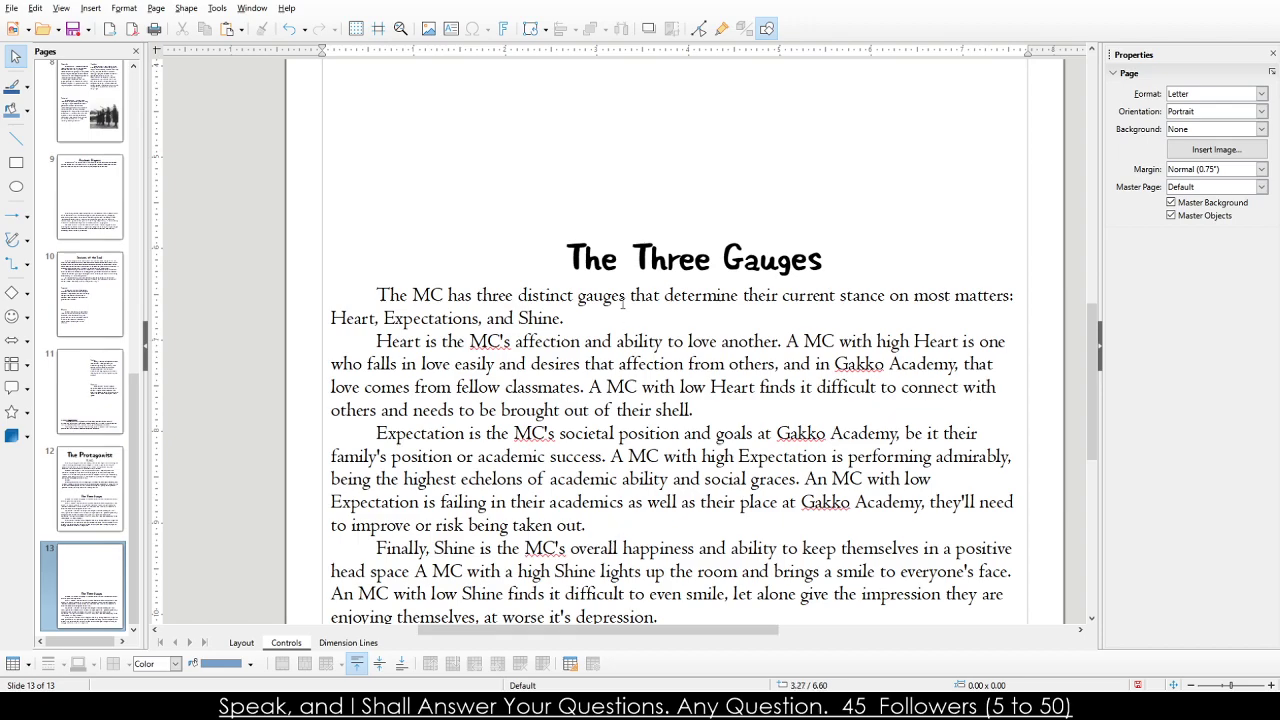
left_click(568, 450)
left_click(620, 245)
left_click(516, 236)
left_click_drag(686, 60, 700, 410)
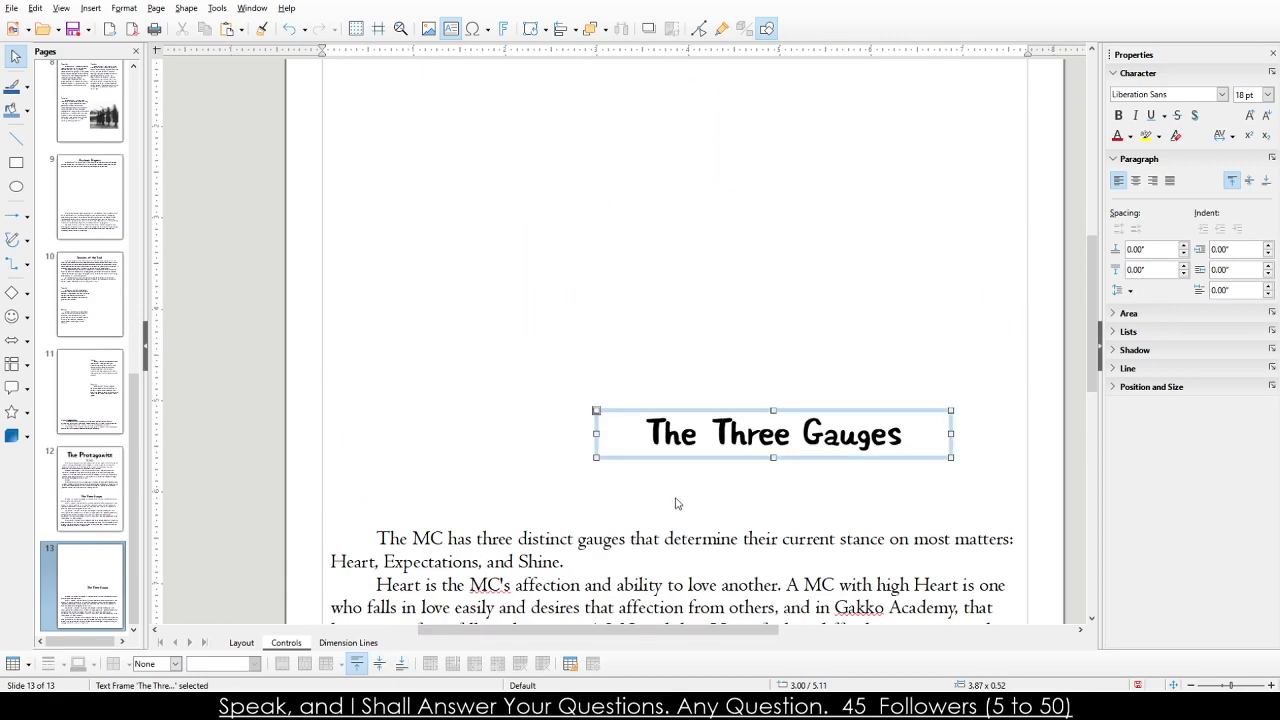
triple_click(695, 433)
type("On ")
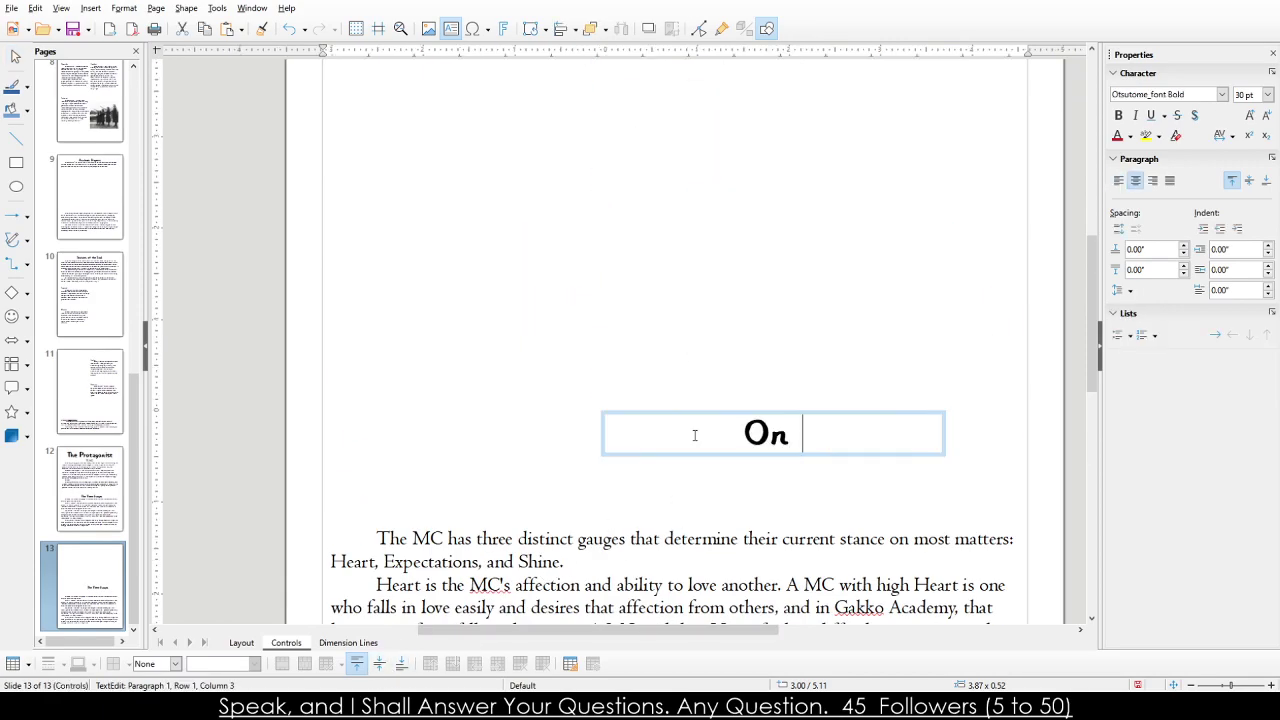
type("The Failings of B")
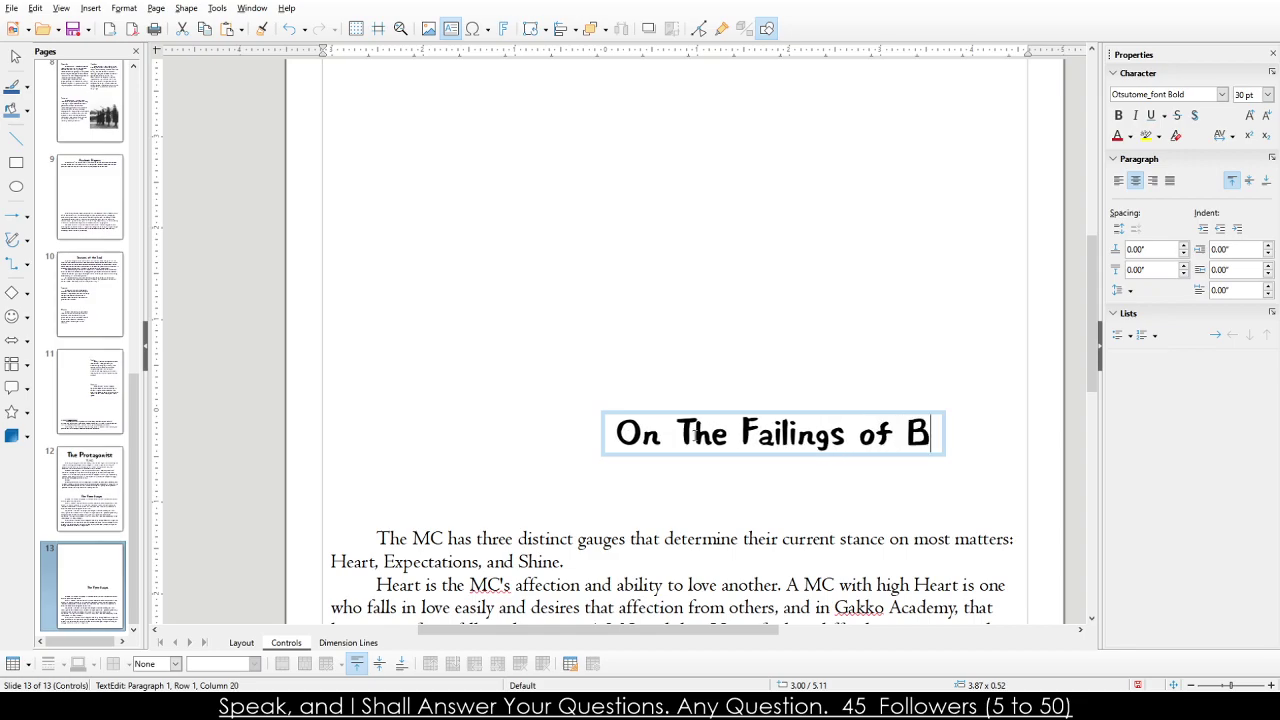
type("ody and Mind")
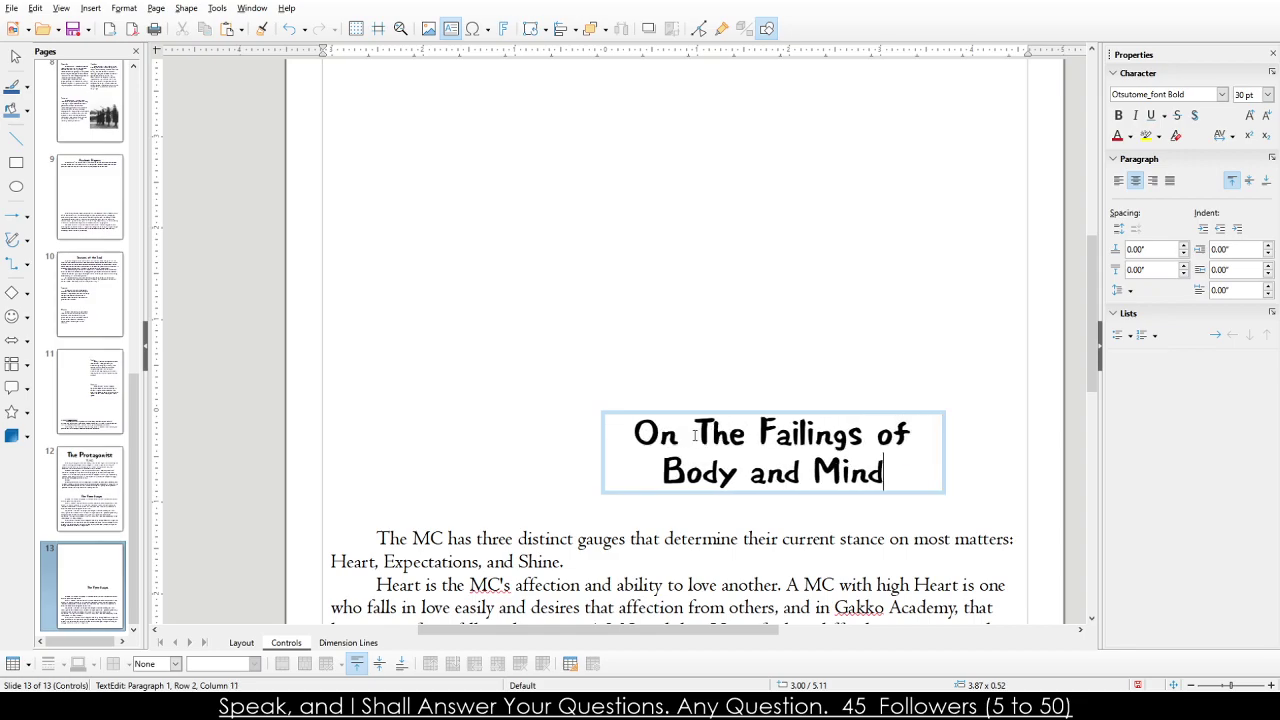
Widen the heading frame on both sides to span the page margins, about 7.71 inches.
left_click(596, 452)
left_click_drag(596, 452, 320, 432)
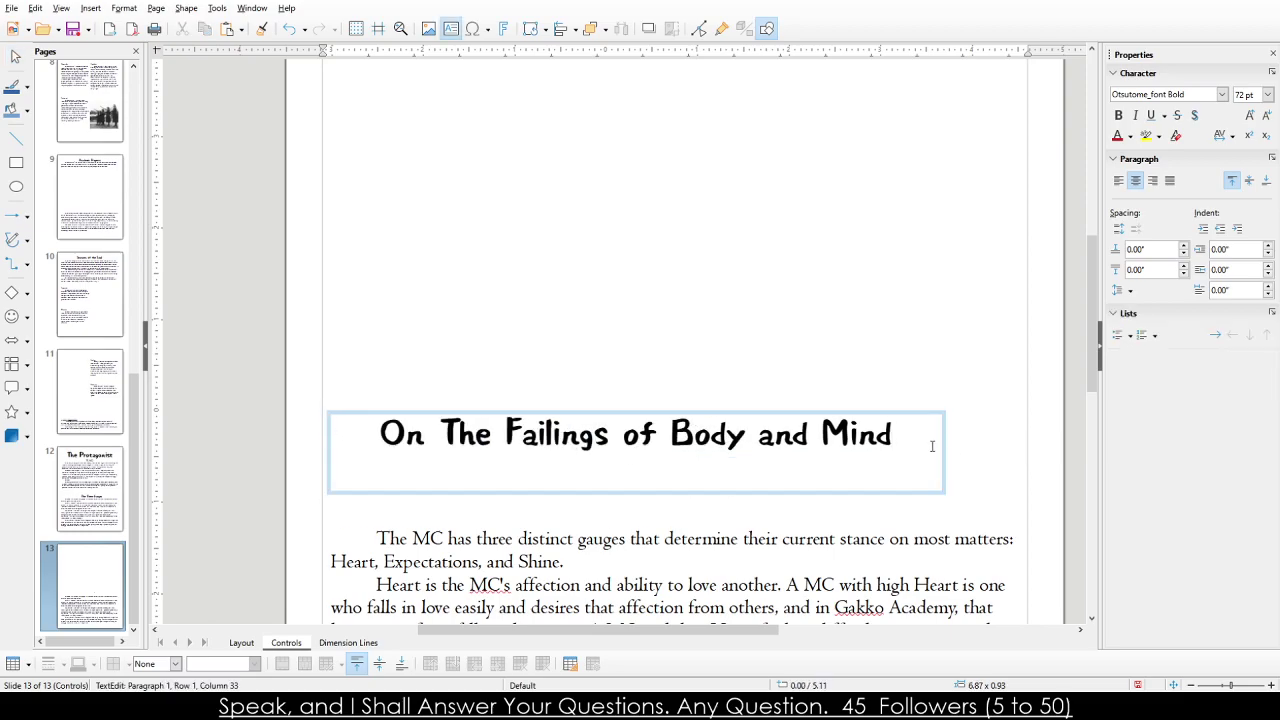
left_click(945, 453)
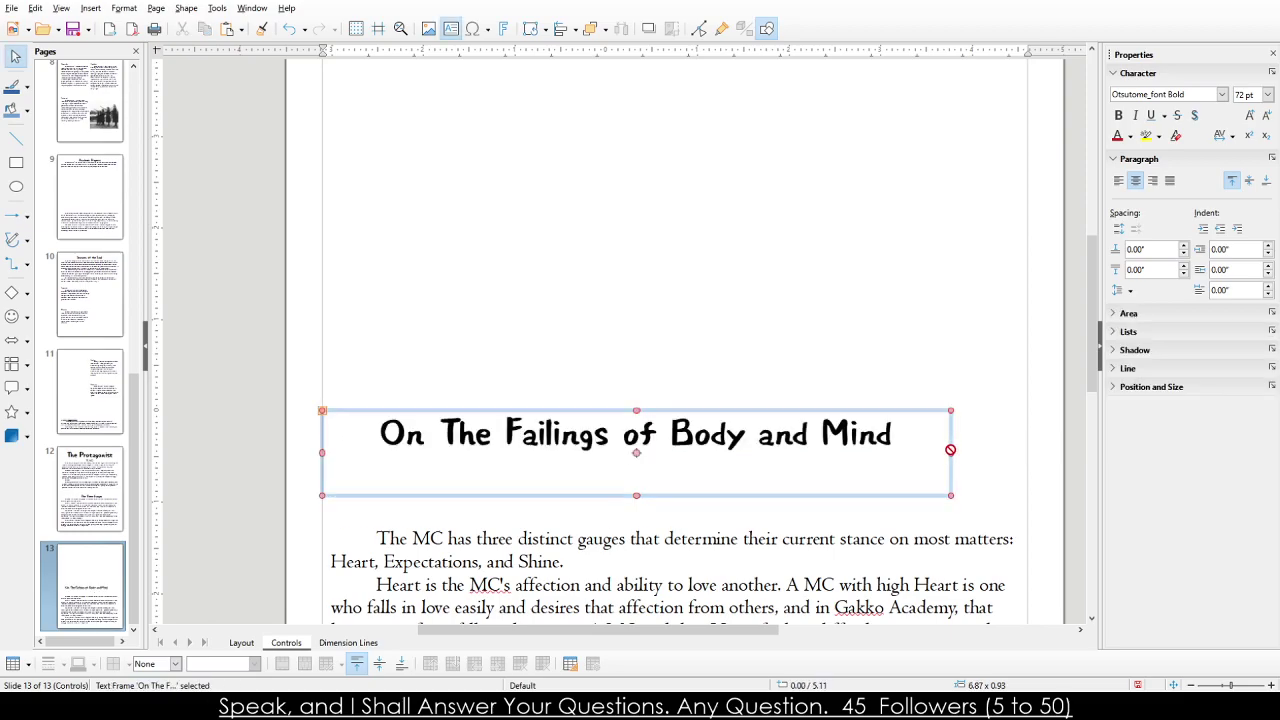
left_click(880, 466)
left_click(943, 459)
key("Escape")
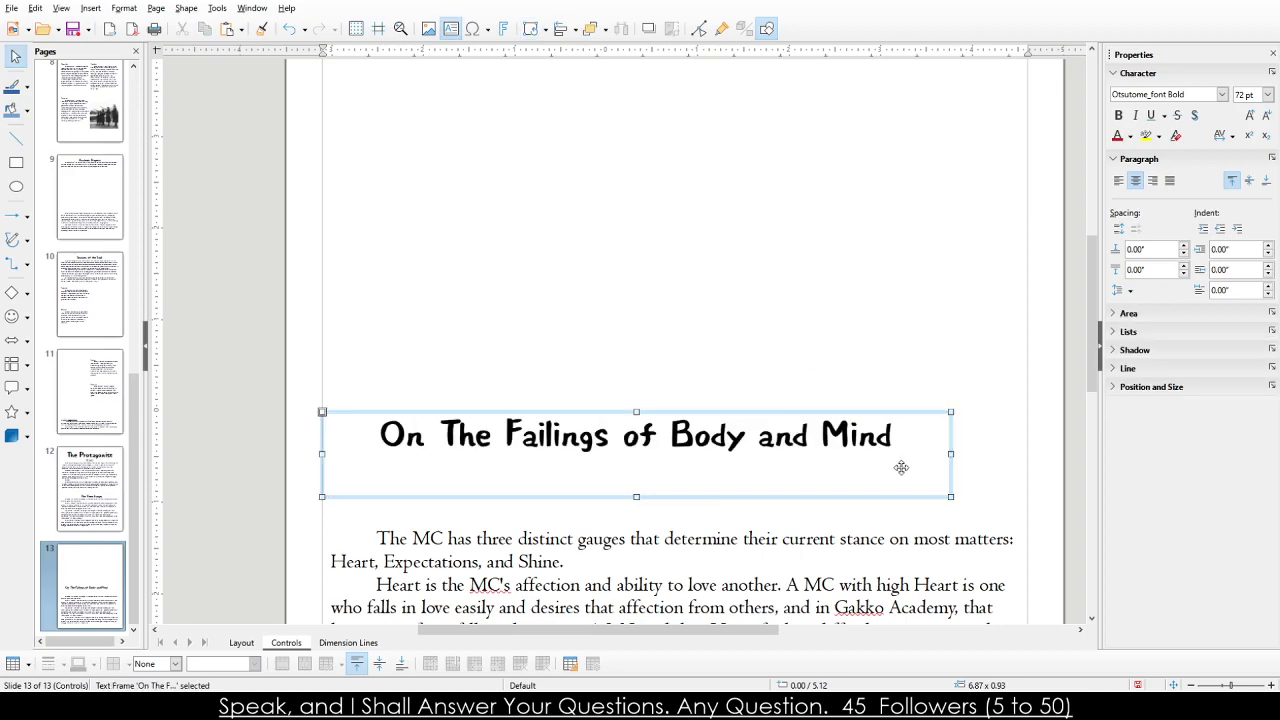
left_click_drag(952, 453, 1027, 453)
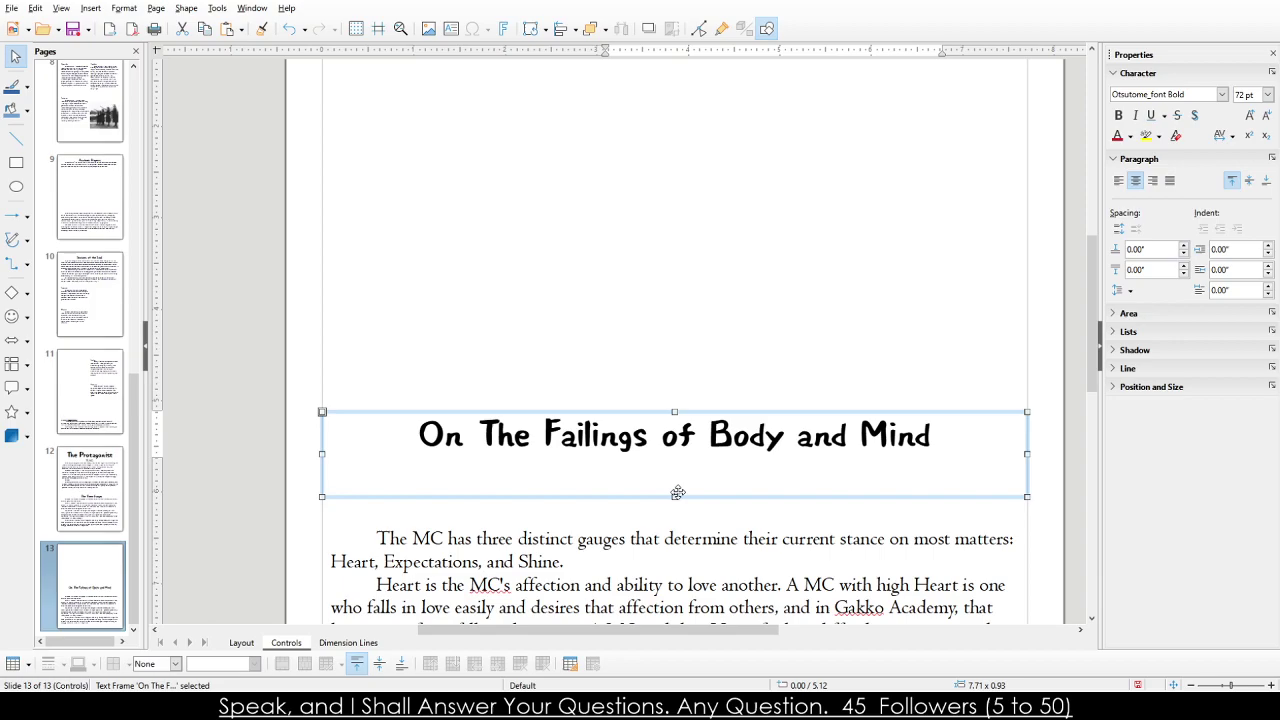
Move the "On The Failings of Body and Mind" heading up to the page's top margin, and deselect it.
left_click_drag(678, 494, 674, 106)
scroll(680, 331, "up", 3)
left_click_drag(706, 372, 709, 248)
left_click(751, 231)
scroll(588, 440, "down", 5)
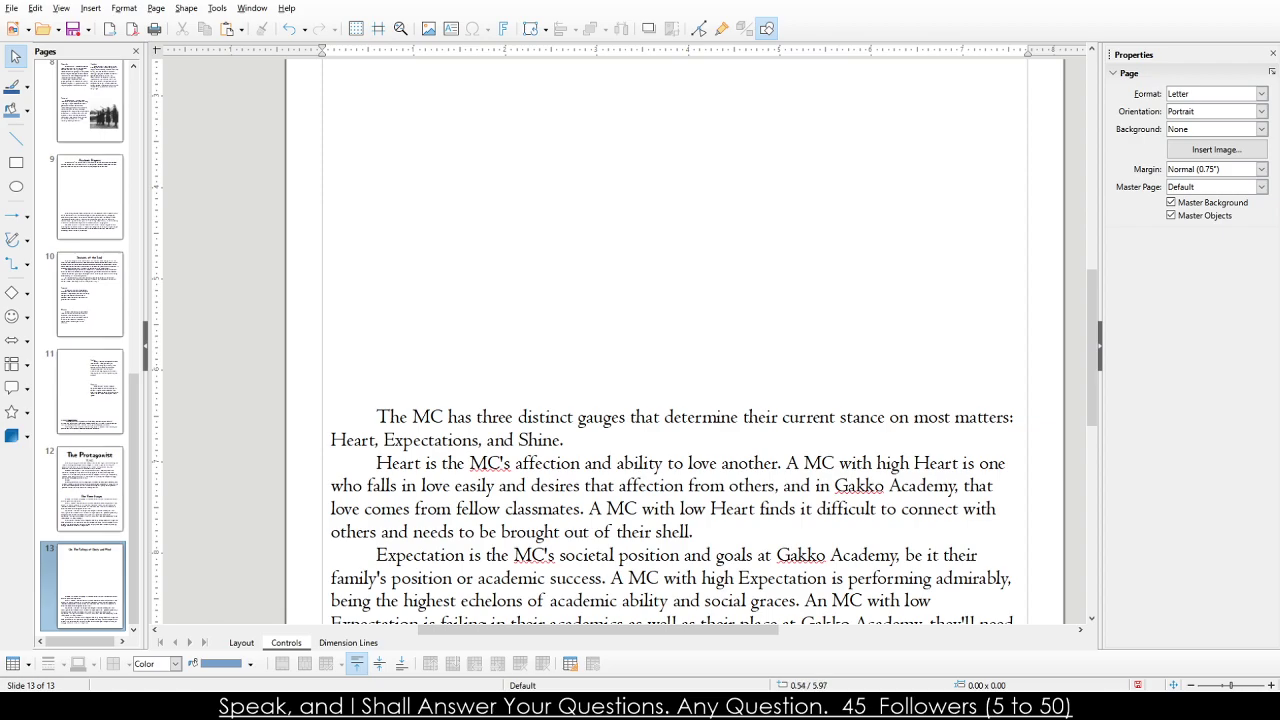
scroll(670, 400, "down", 3)
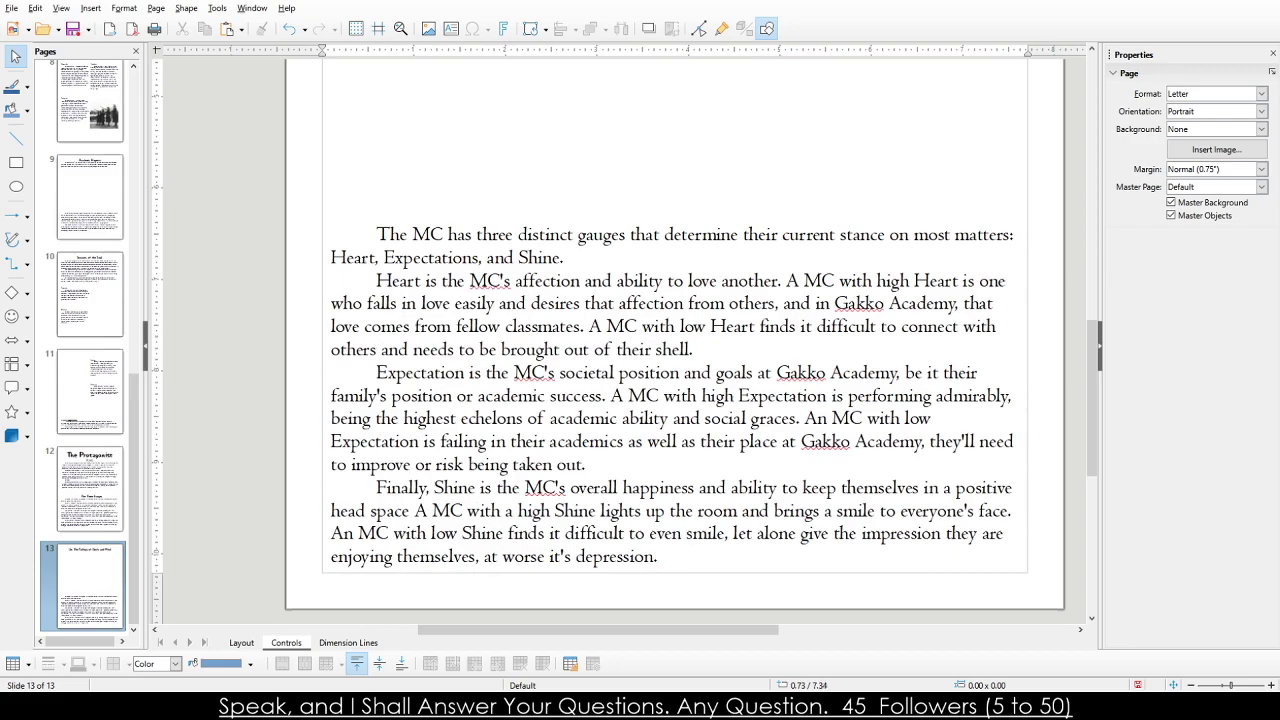
scroll(670, 400, "down", 3)
scroll(670, 400, "up", 6)
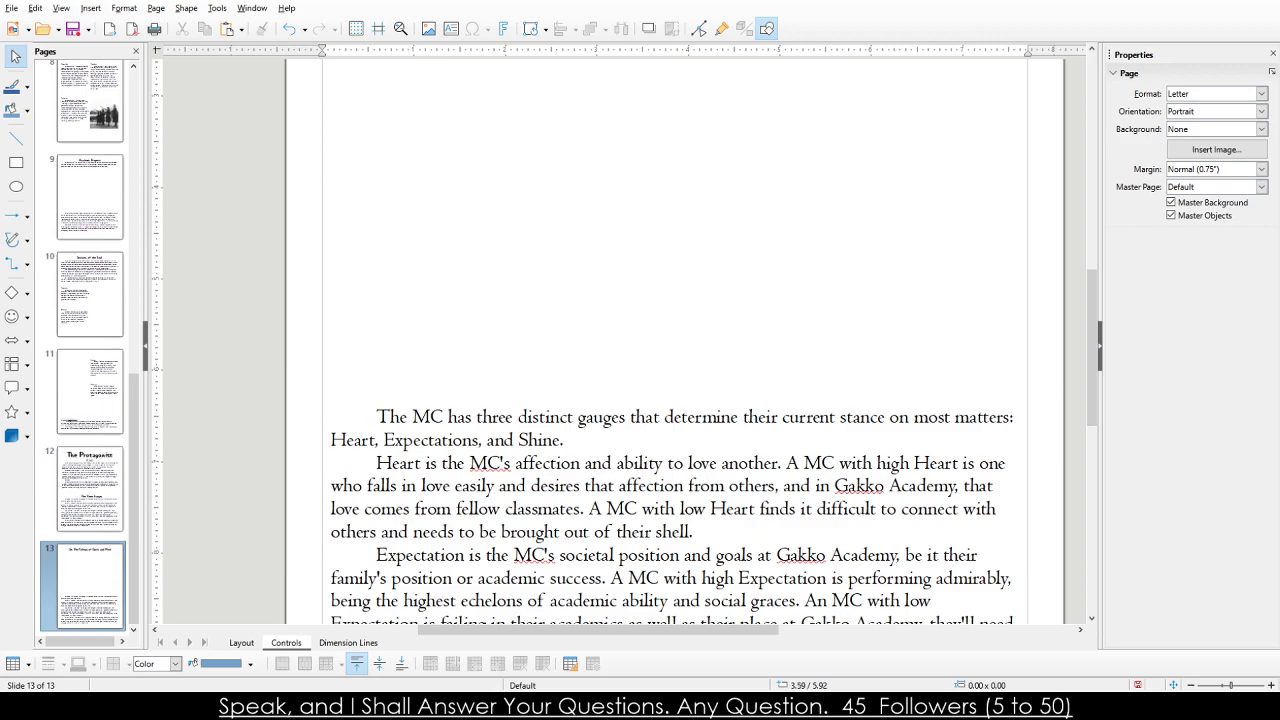
left_click(482, 383)
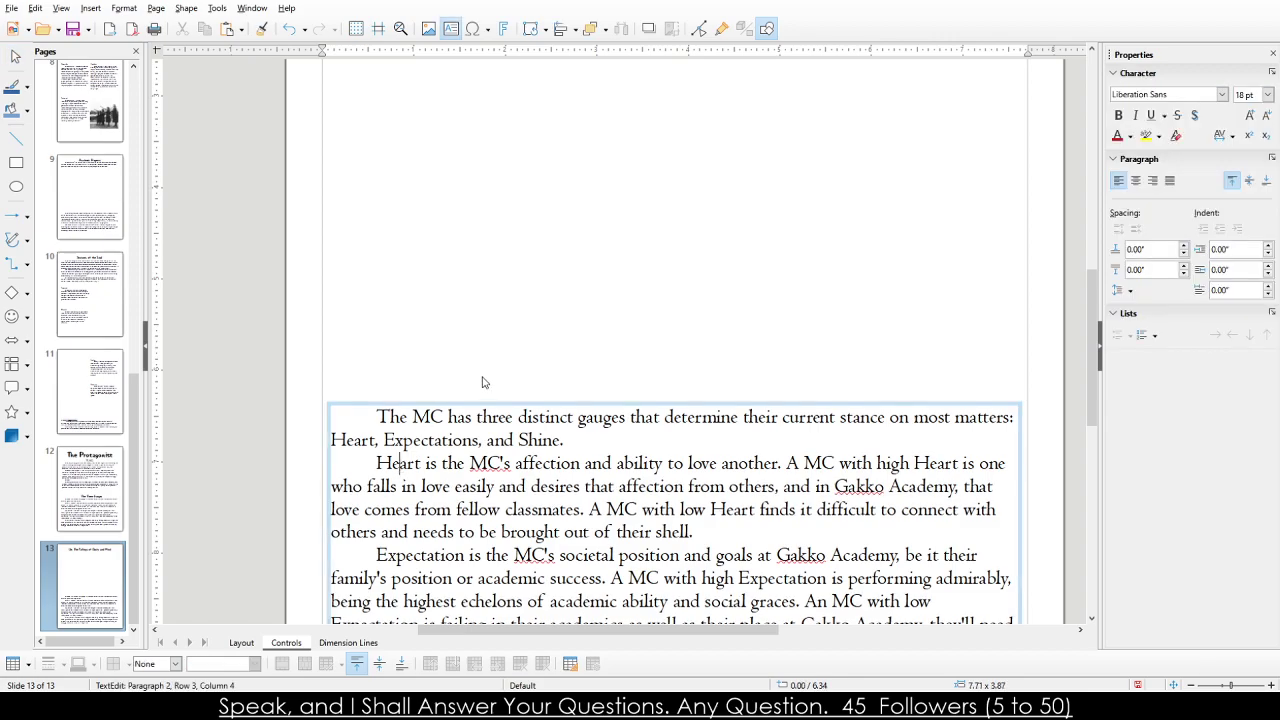
scroll(480, 380, "up", 6)
left_click(480, 380)
scroll(543, 363, "up", 1)
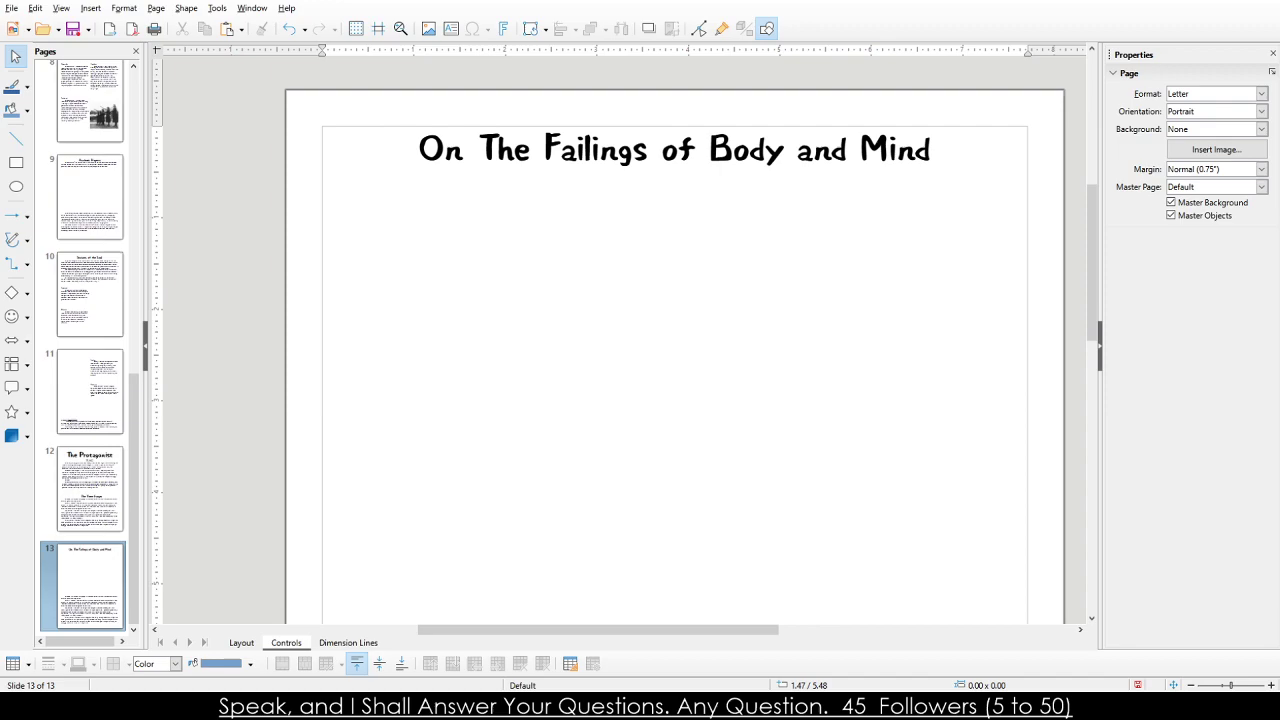
scroll(640, 380, "down", 5)
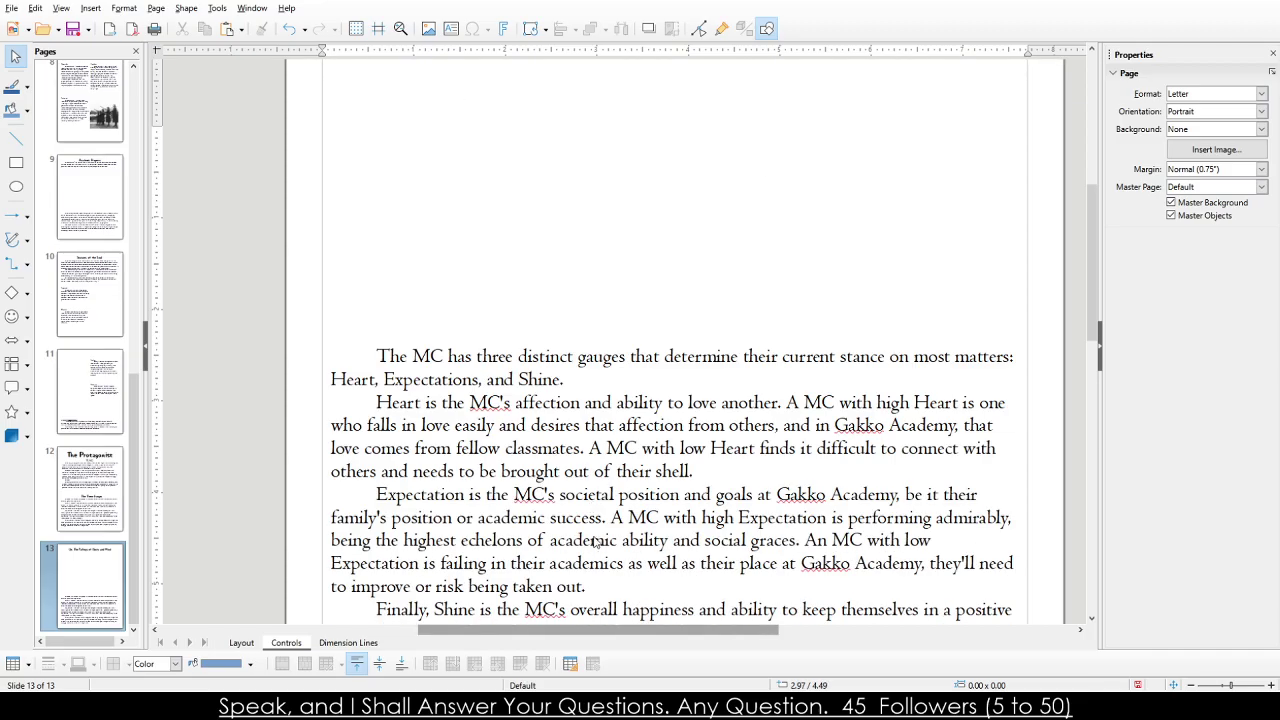
Move the gauges text frame up to directly beneath the heading, aligned with the page margins.
left_click(387, 343)
left_click_drag(387, 343, 433, 350)
key("ctrl+z")
scroll(412, 340, "up", 2)
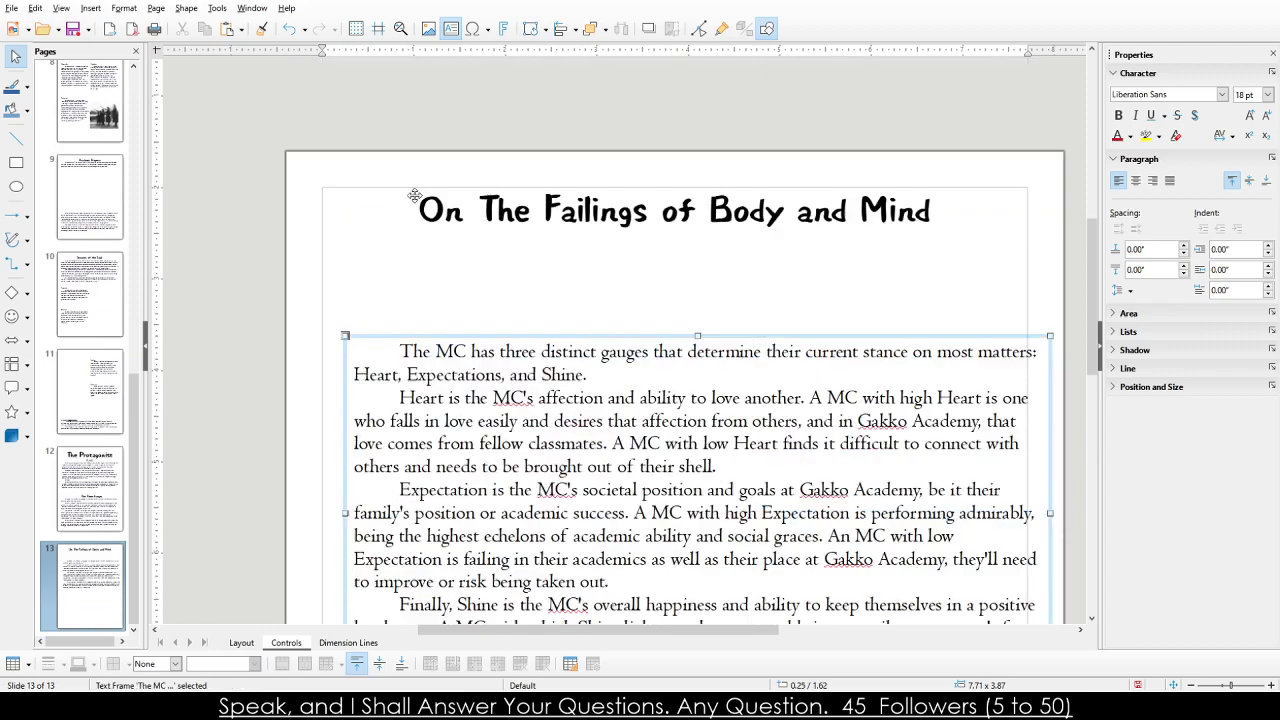
left_click_drag(412, 340, 660, 571)
Replace all the gauges text with the copied passage starting "Now, keeping track of Heart", and indent its first paragraph.
triple_click(376, 262)
left_click(376, 248)
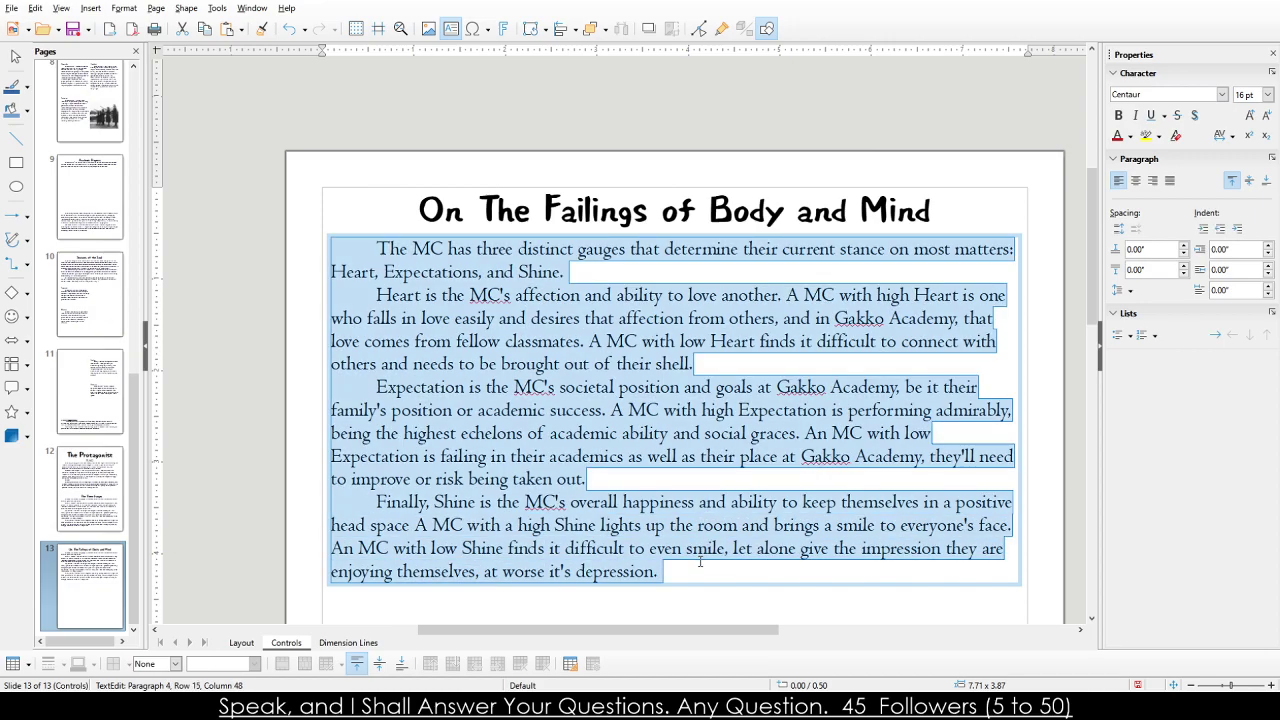
key("ctrl+v")
key("Tab")
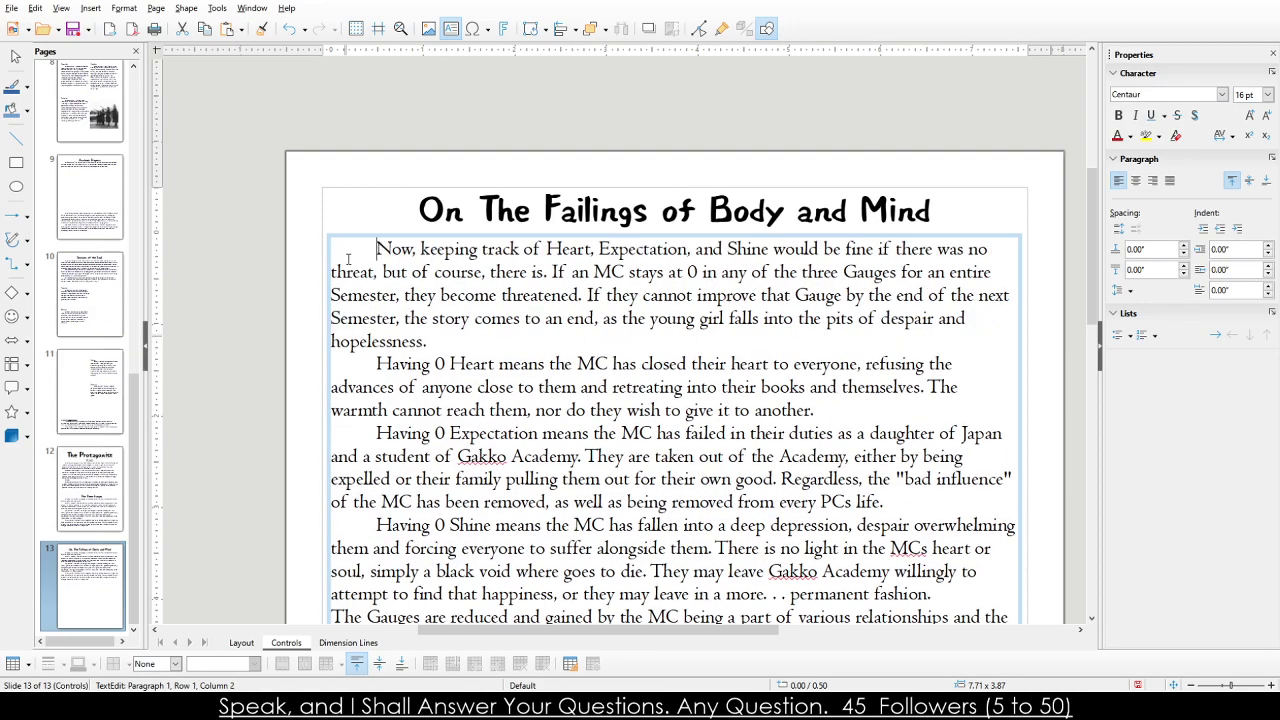
Remove the empty line at the end of the pasted text.
scroll(644, 396, "down", 5)
left_click(644, 396)
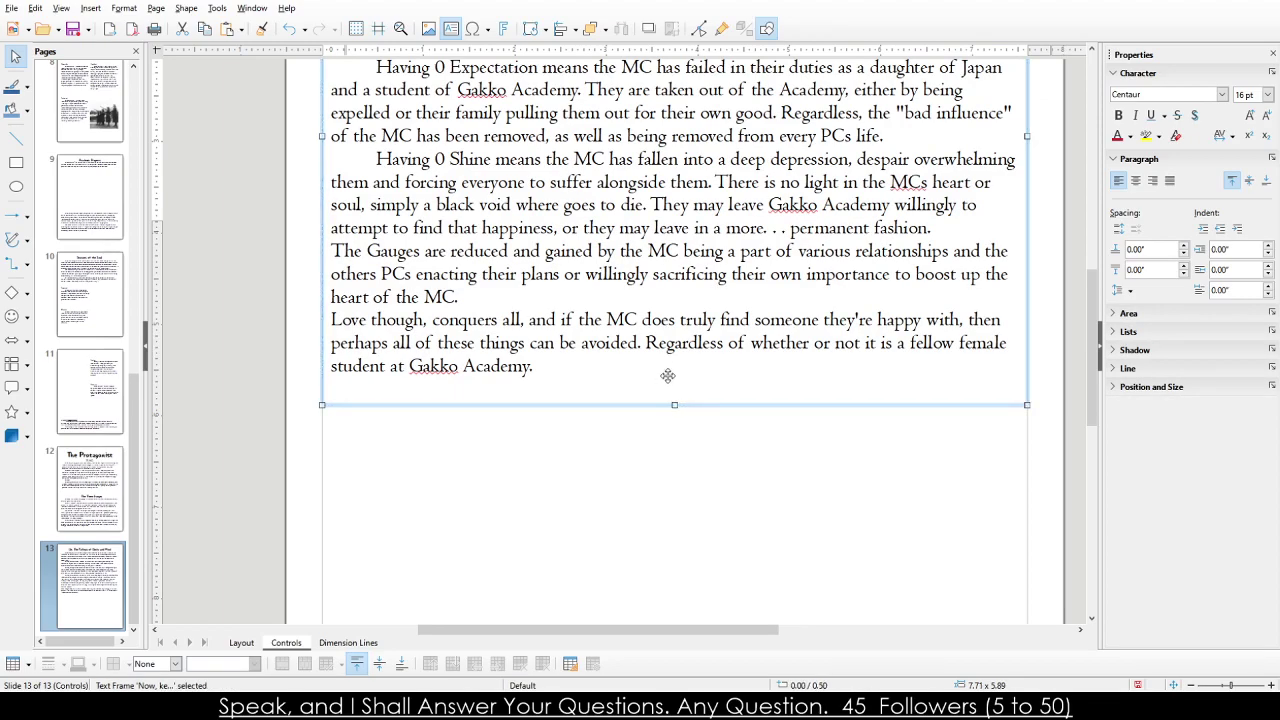
left_click(642, 396)
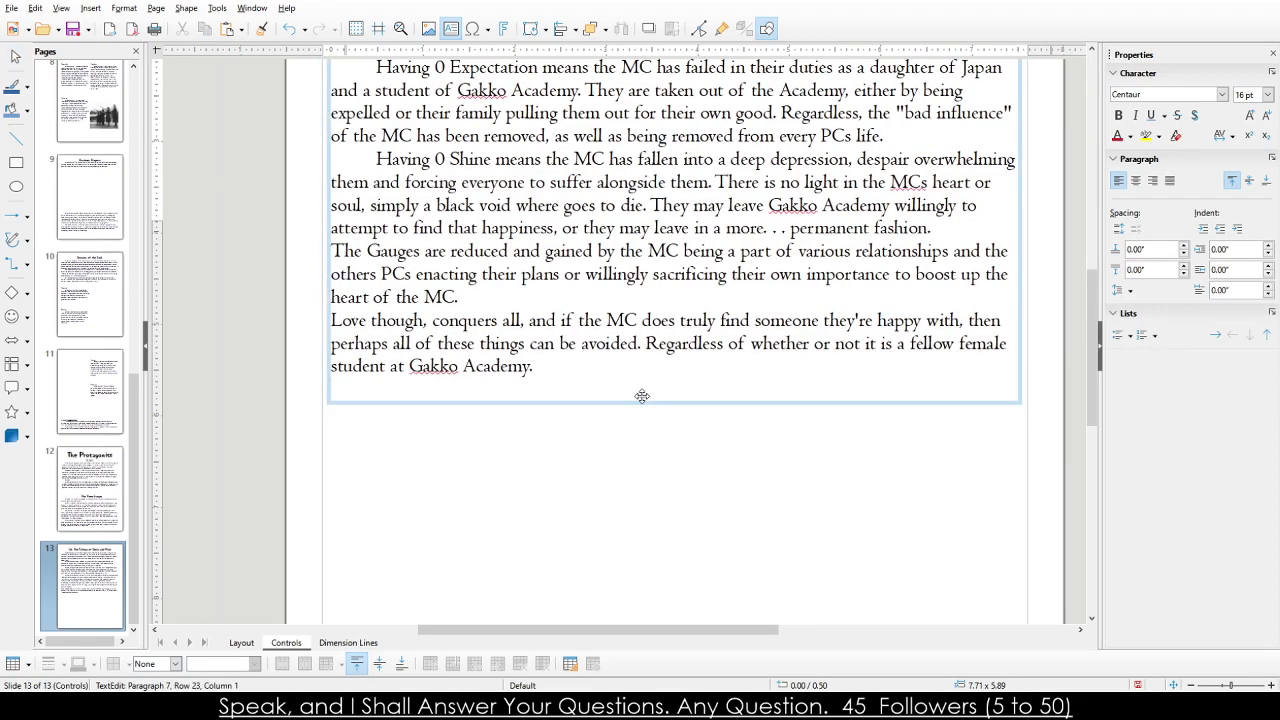
key("BackSpace")
In the opening paragraph, change "an MC" to "a Protagonist" and "any of the three Gauges" to "any one of the three Gauges".
scroll(466, 310, "up", 5)
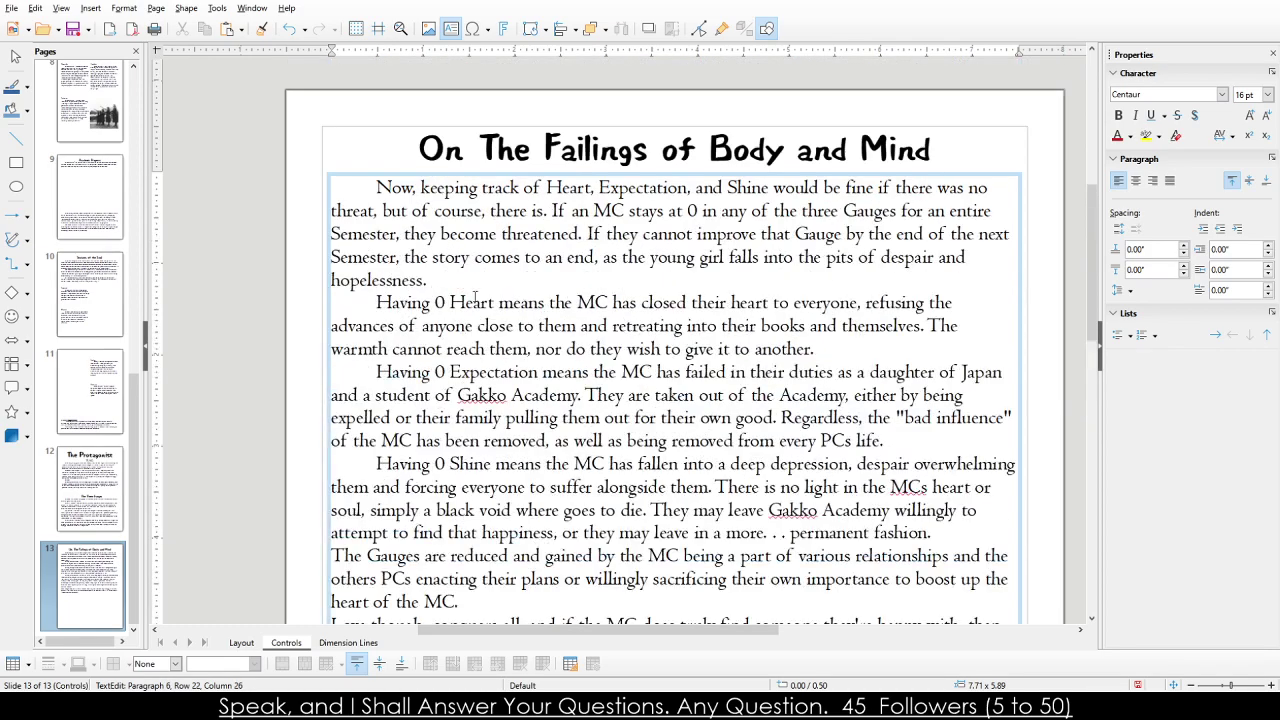
left_click_drag(593, 211, 626, 211)
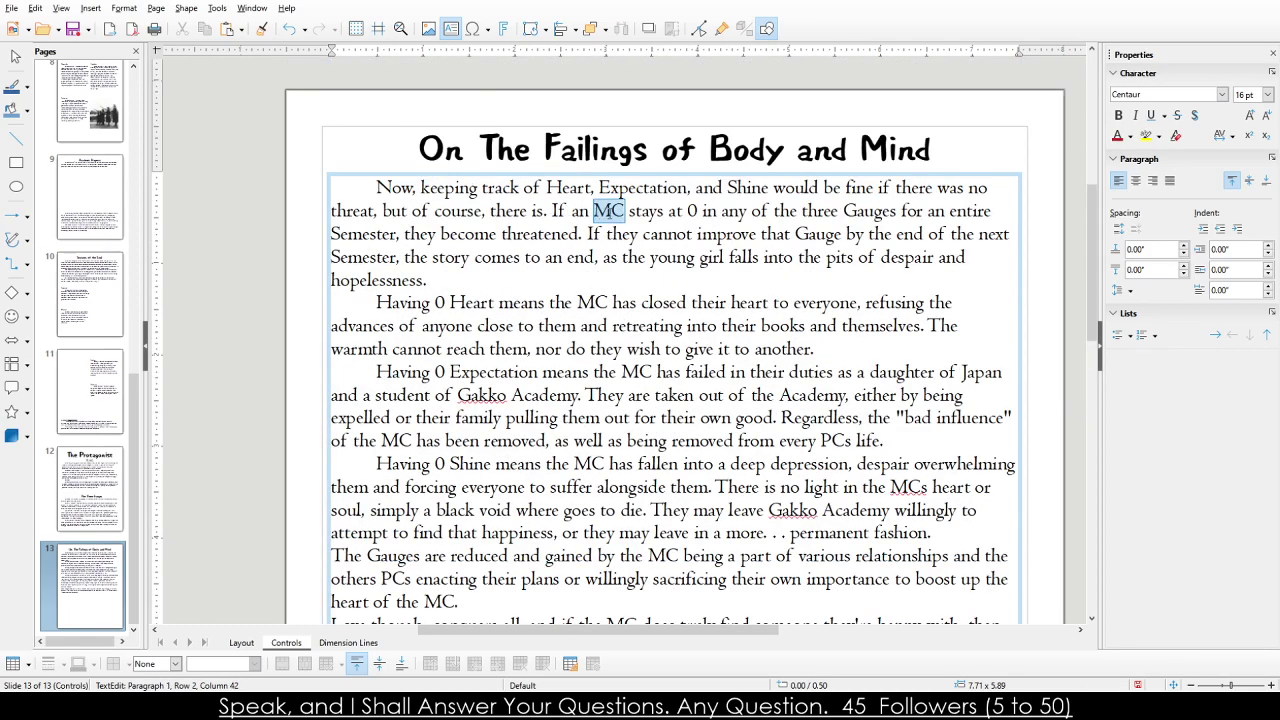
key("BackSpace")
key("BackSpace")
key("BackSpace")
type("rotagonist")
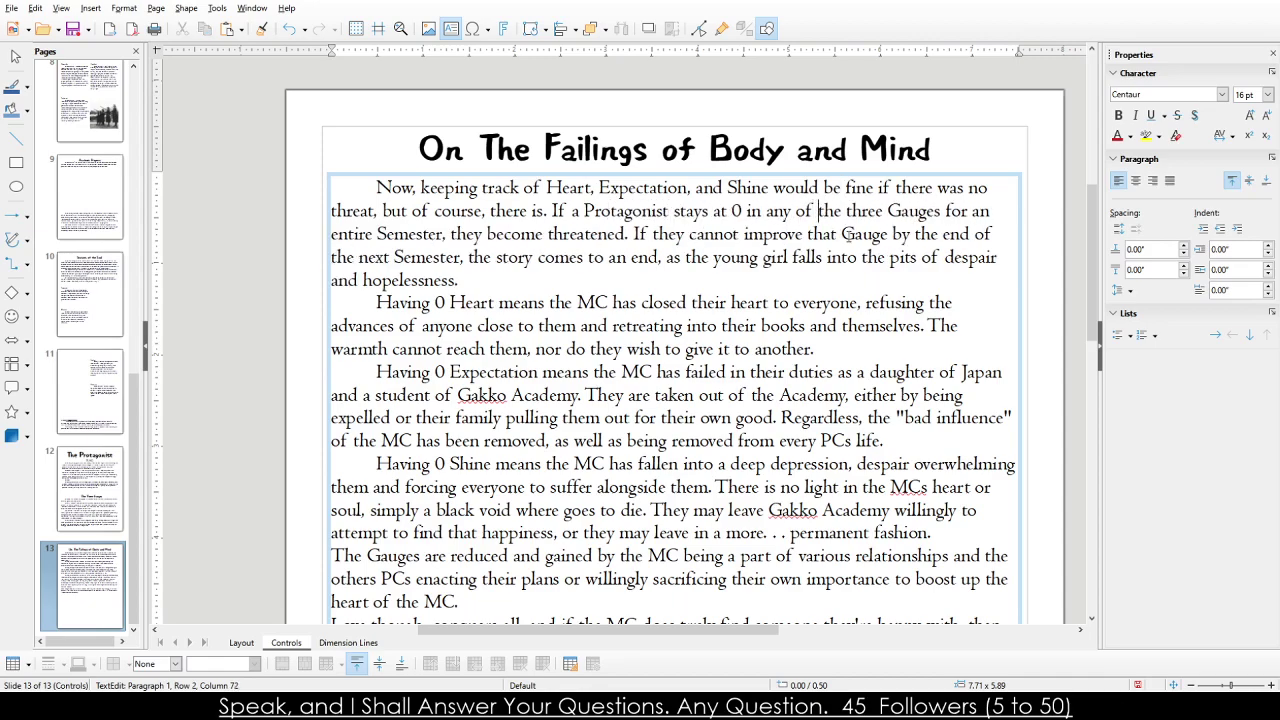
type("ne o")
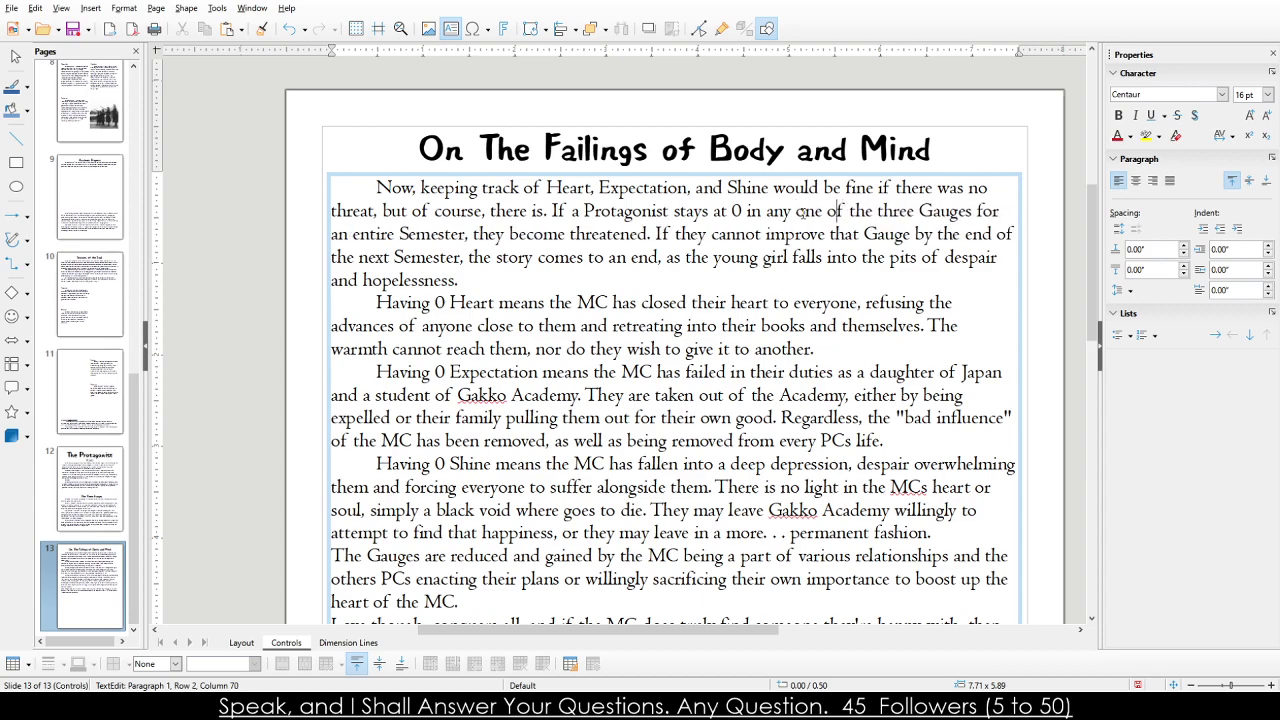
Replace "MC" with "Protagonist" in the "Having 0 Heart" paragraph.
left_click(410, 234)
left_click_drag(637, 234, 878, 234)
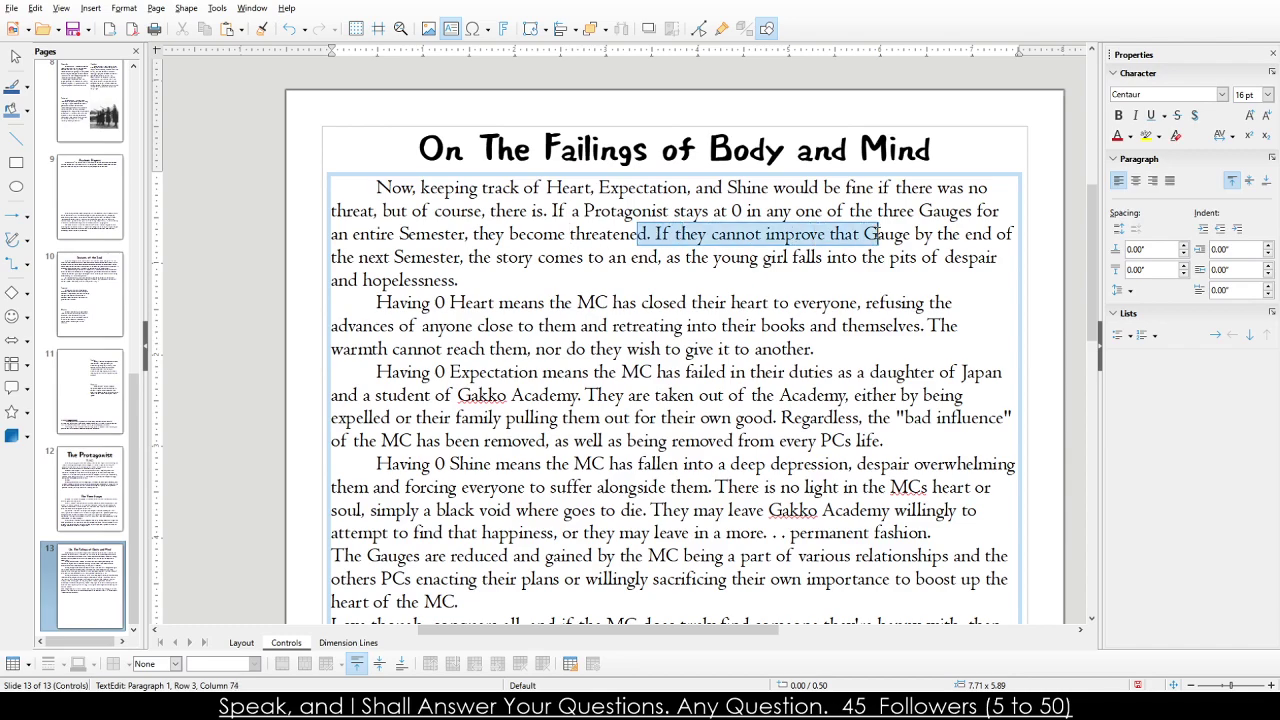
left_click(505, 234)
left_click(620, 257, "shift")
left_click(630, 257)
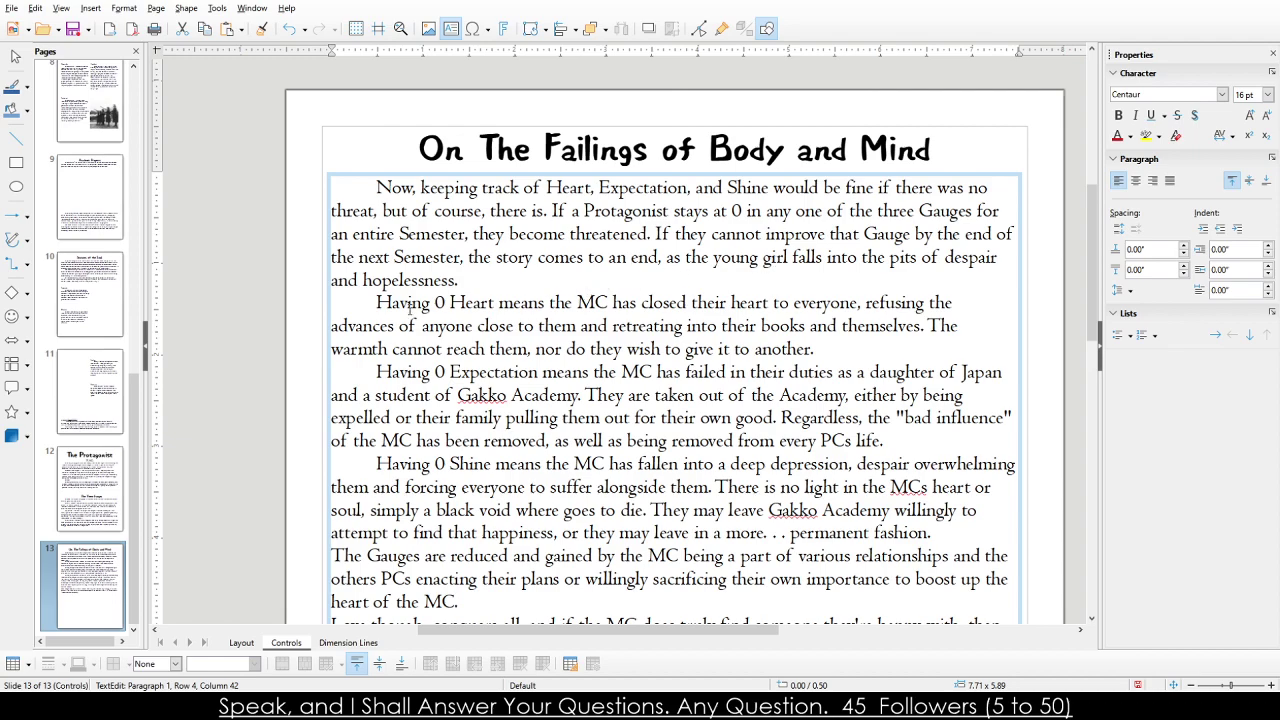
double_click(594, 302)
type("Protagonist")
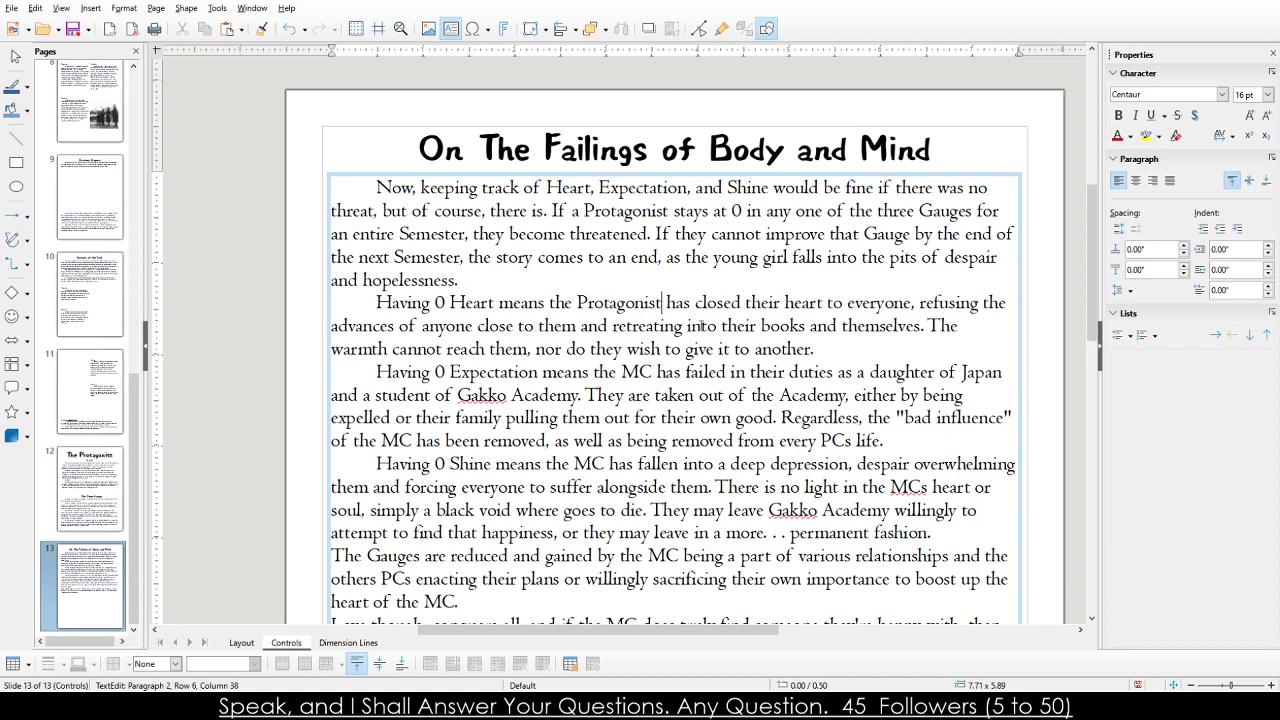
Replace the first "MC" in the "Having 0 Expectation" paragraph with "Protagonist".
left_click_drag(380, 328, 732, 349)
scroll(427, 327, "down", 3)
left_click_drag(500, 250, 576, 251)
left_click(657, 251)
double_click(640, 250)
type("Protagonist")
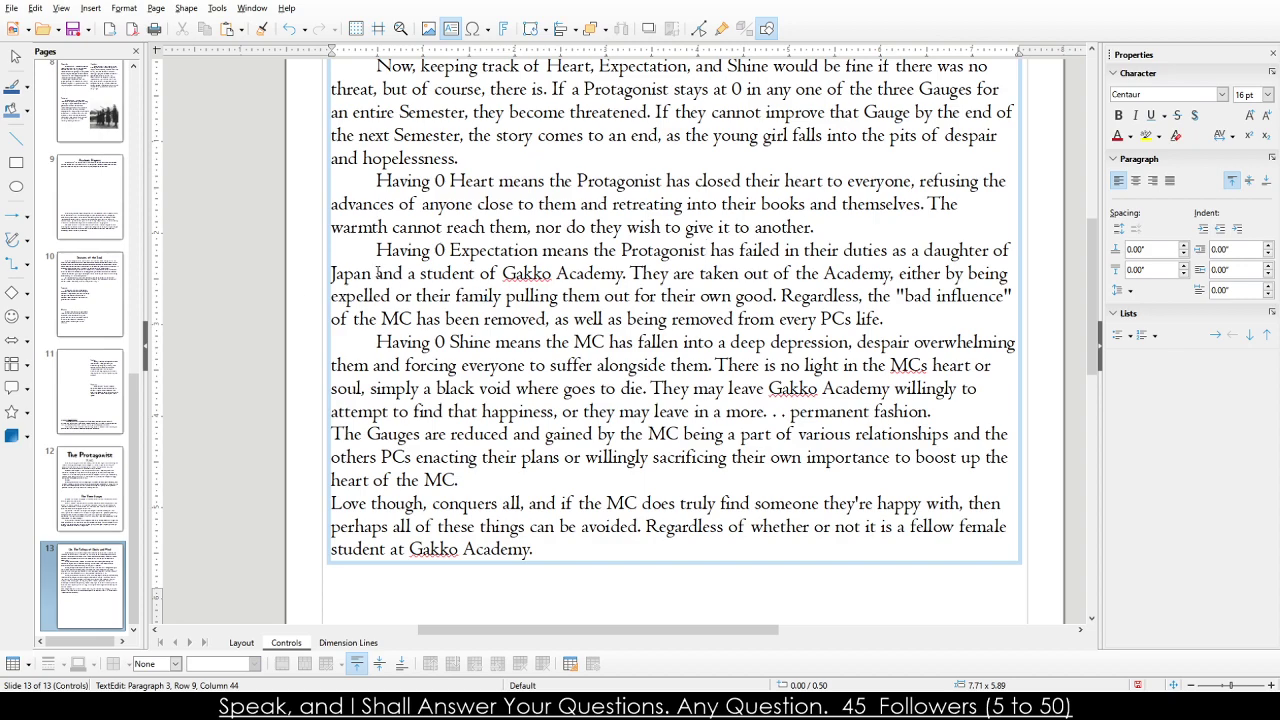
Replace "MC" with "Protagonist" in the "bad influence" sentence of the Expectation paragraph.
left_click_drag(642, 273, 785, 292)
left_click(783, 294)
double_click(396, 321)
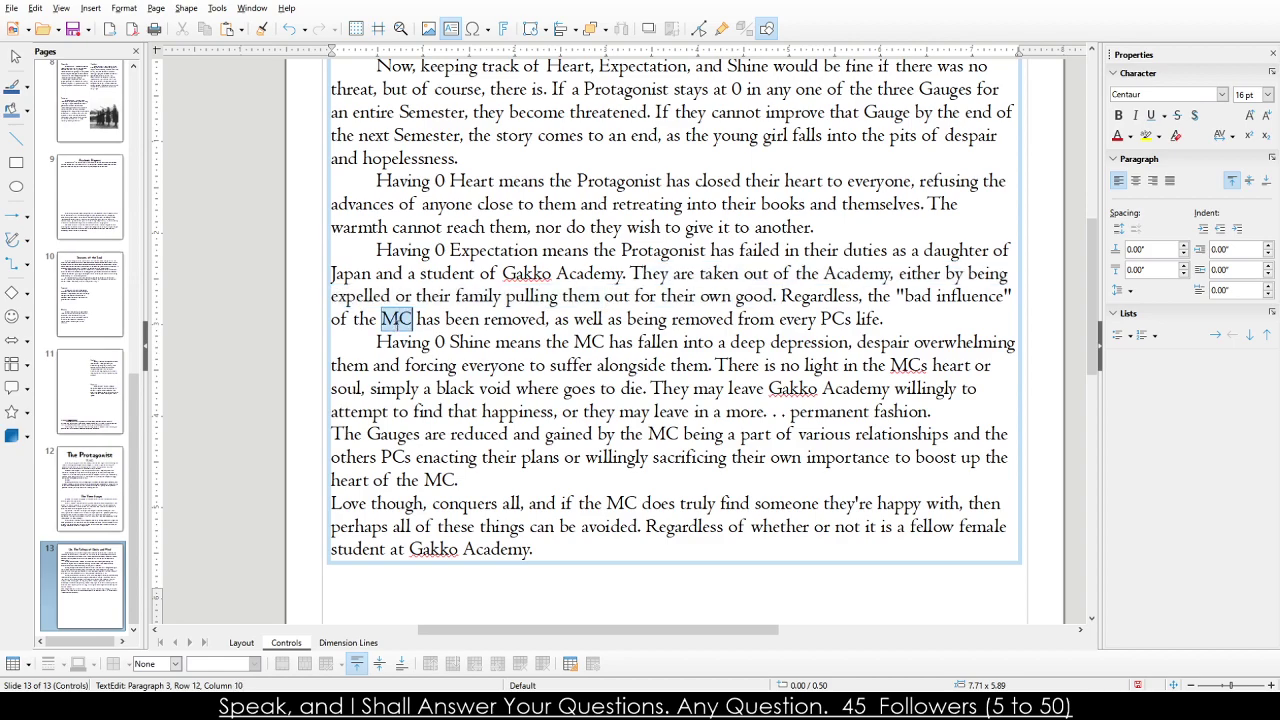
type("Protagonist")
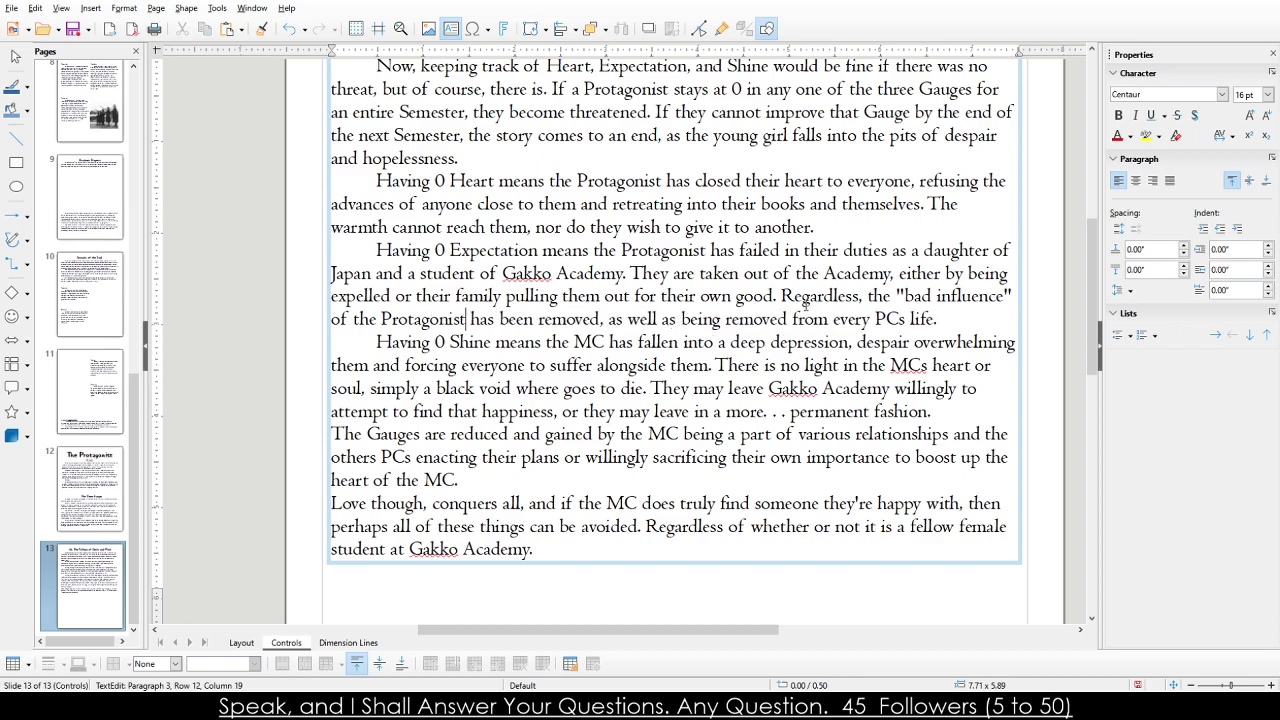
Replace "PCs" with "Player Character's" at the end of the Expectation paragraph.
double_click(879, 318)
type("Player C")
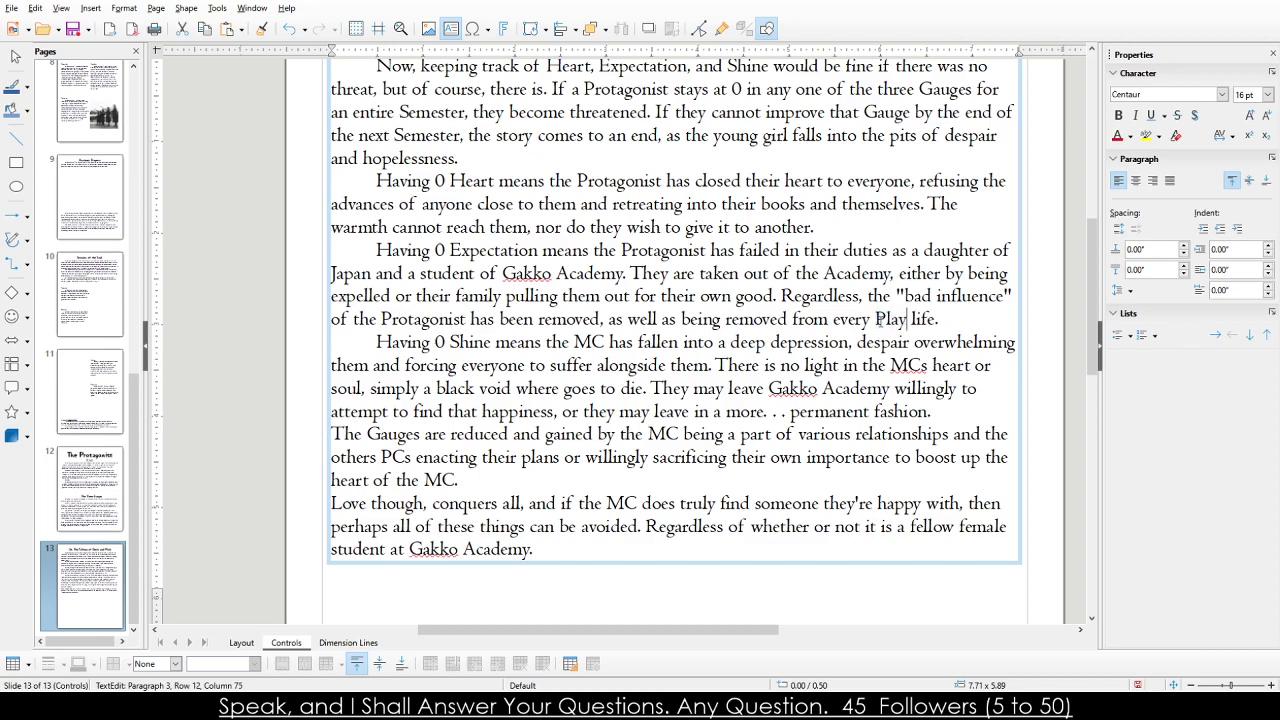
type("haracter's")
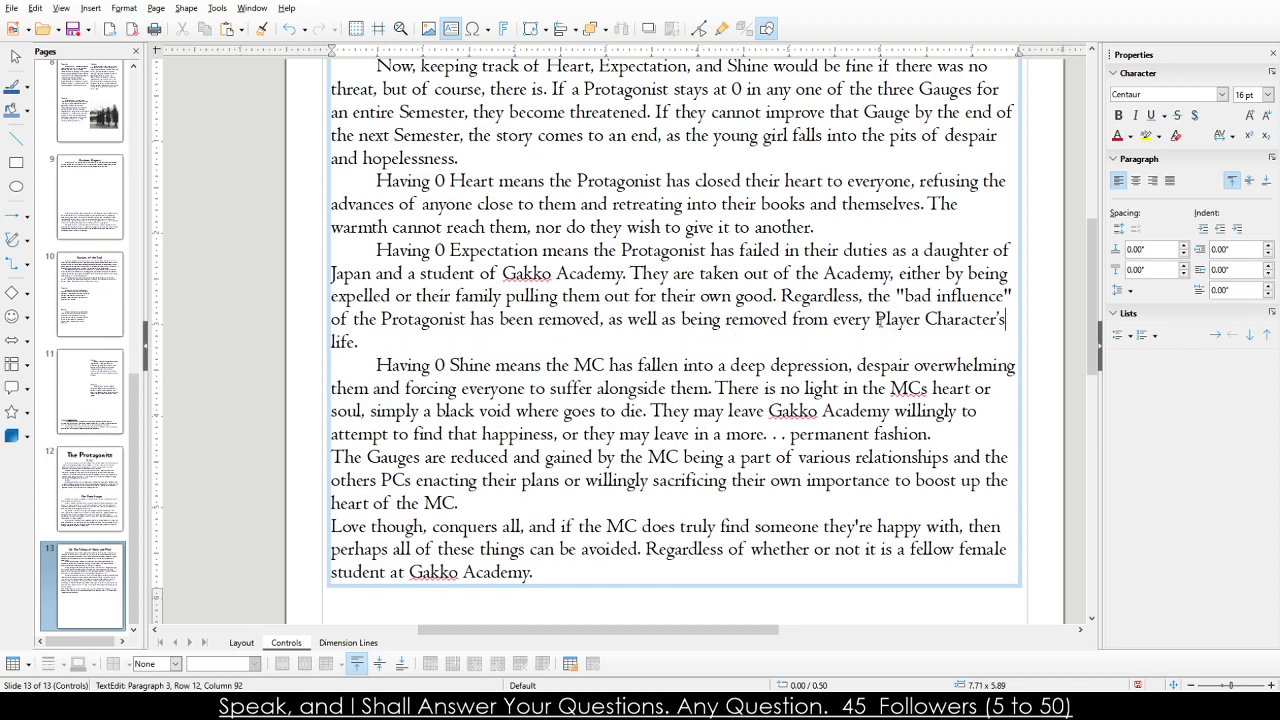
left_click(487, 369)
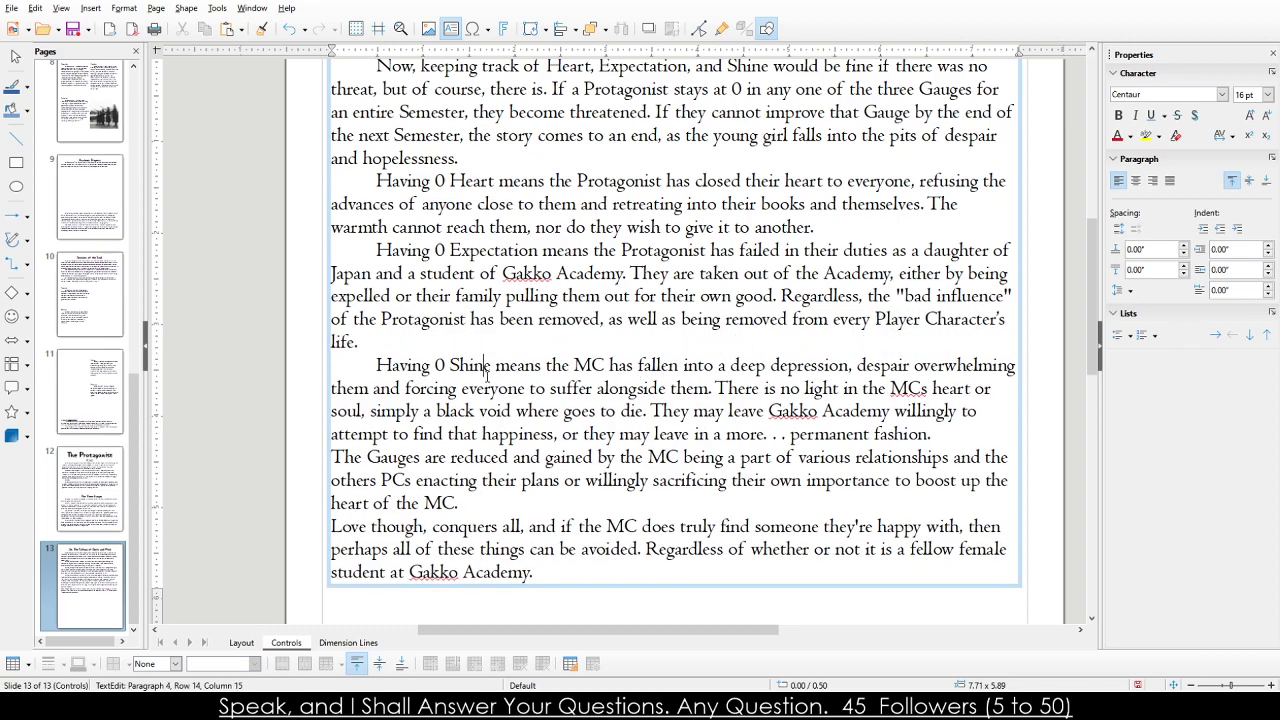
Replace "MC" with "Protagonist" and "MCs" with "Protagonists" in the "Having 0 Shine" paragraph.
double_click(597, 360)
type("Protagonist")
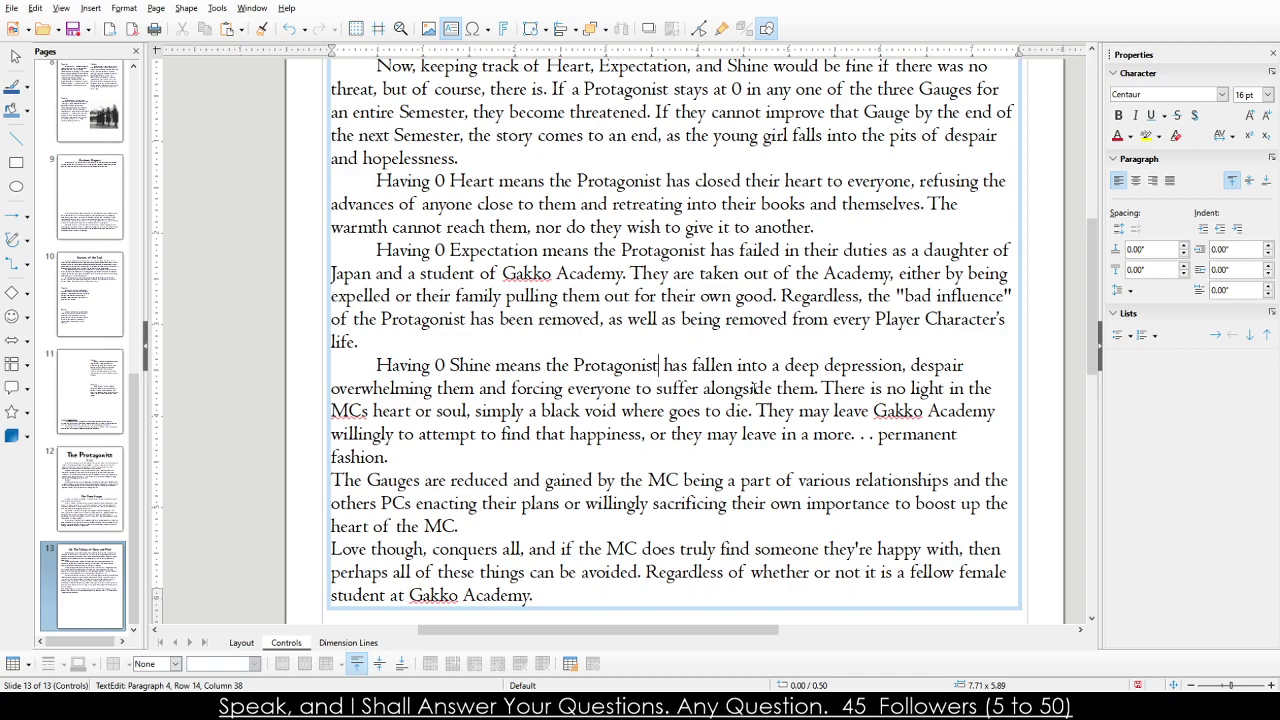
double_click(349, 409)
type("Protagonists")
In the Shine paragraph, insert "love" before "goes to die" and remove the ellipsis between "more" and "permanent".
left_click(723, 410)
type("love")
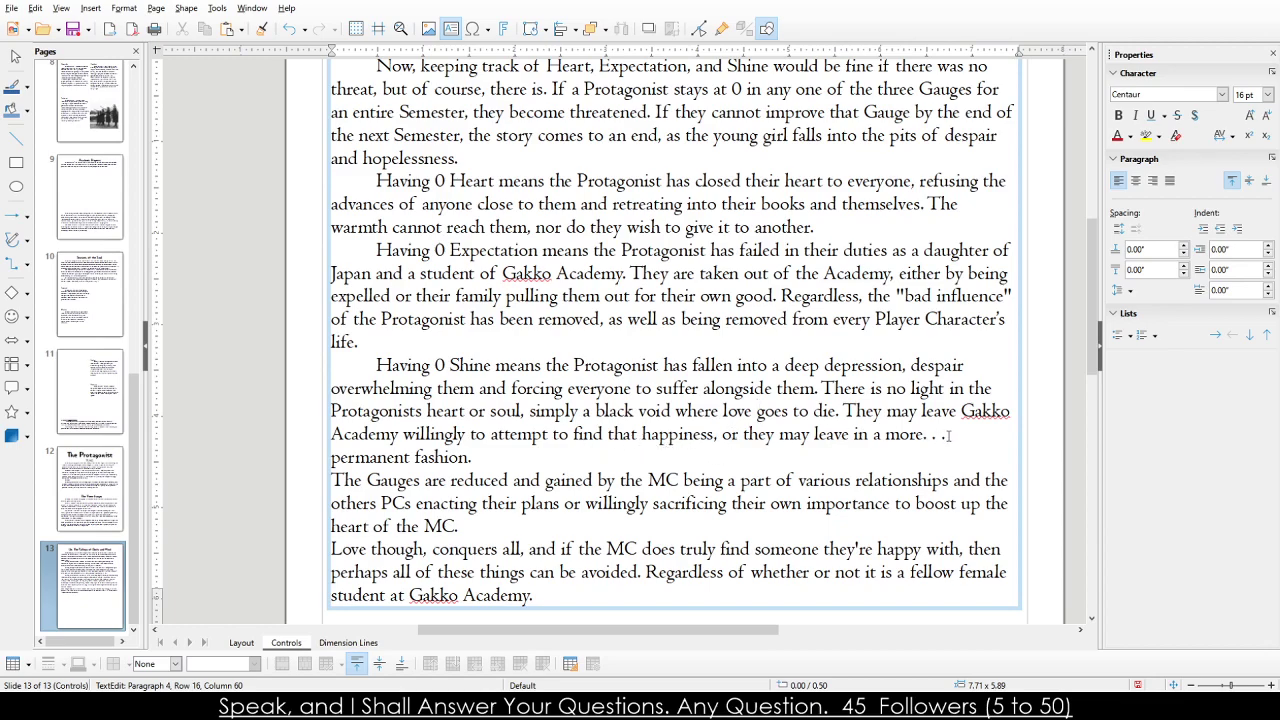
left_click_drag(940, 437, 921, 437)
key("BackSpace")
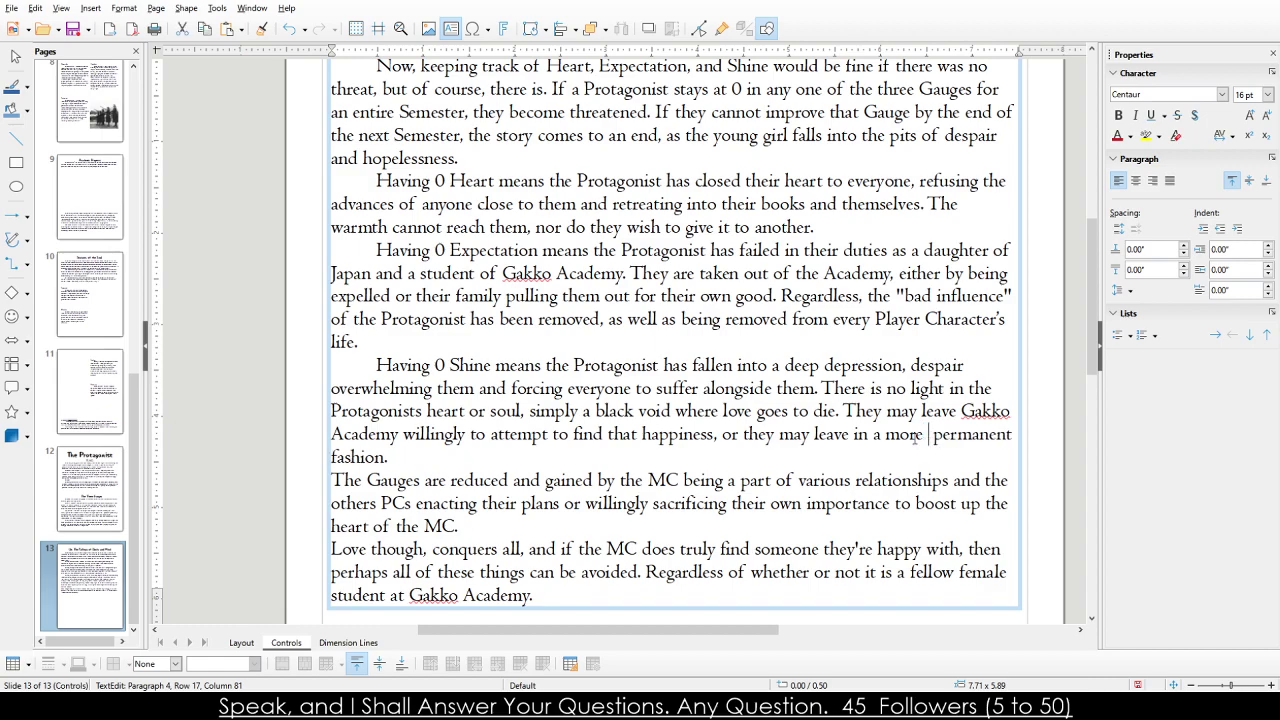
Indent the first lines of the "The Gauges are reduced" and "Love though, conquers all" paragraphs with a tab.
left_click(336, 481)
key("Tab")
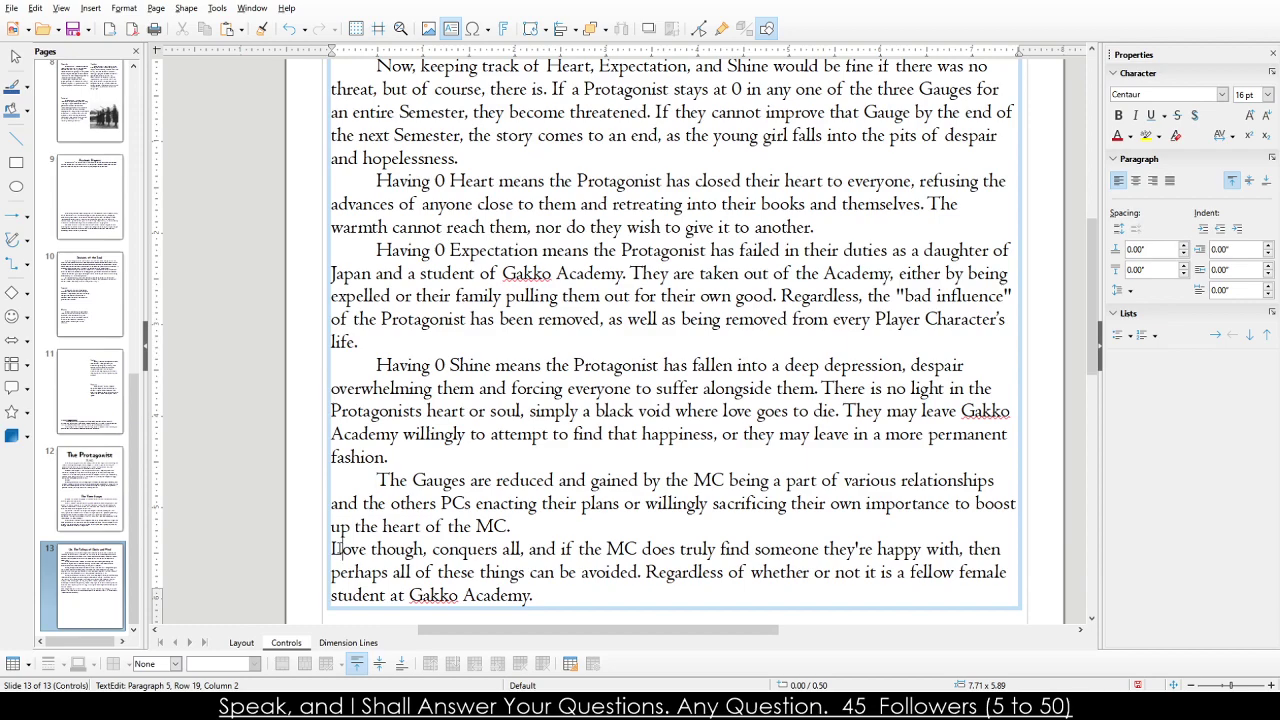
left_click(341, 549)
key("Tab")
key("BackSpace")
key("Left")
key("Tab")
Replace "heart" with "feelings" in the last line of the Gauges paragraph.
left_click_drag(442, 481, 465, 526)
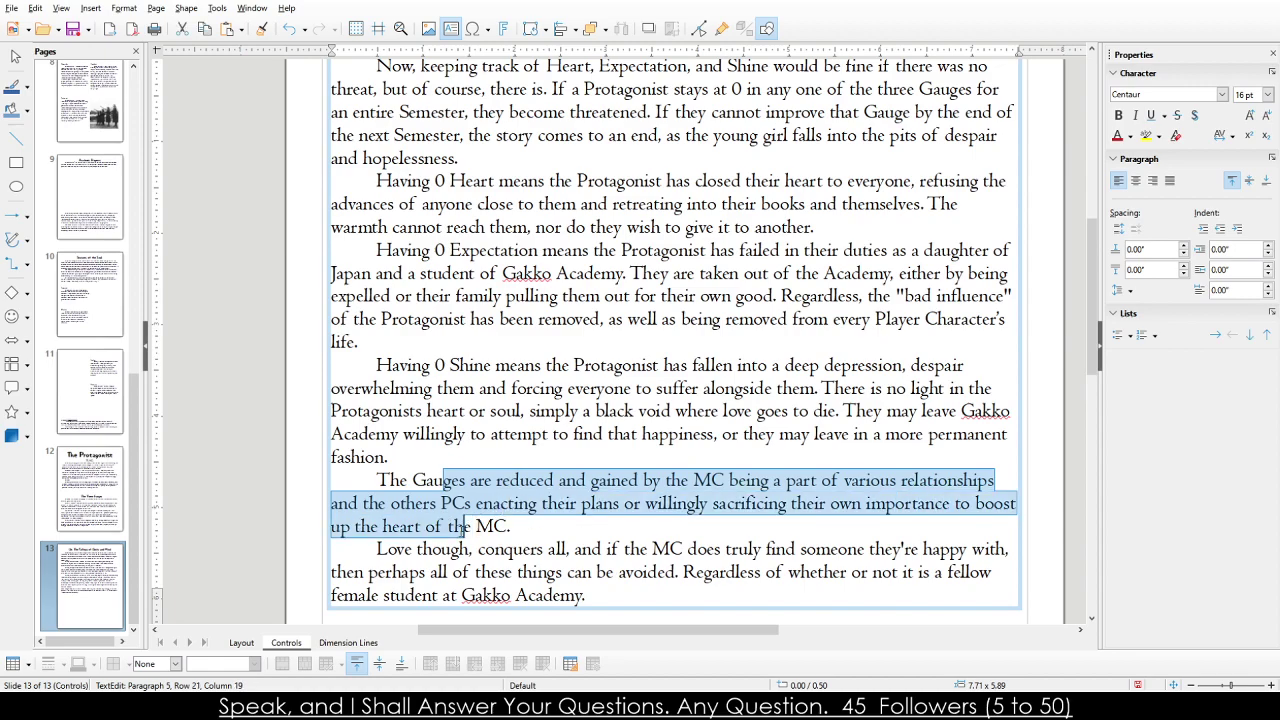
left_click(418, 527)
scroll(570, 530, "up", 3)
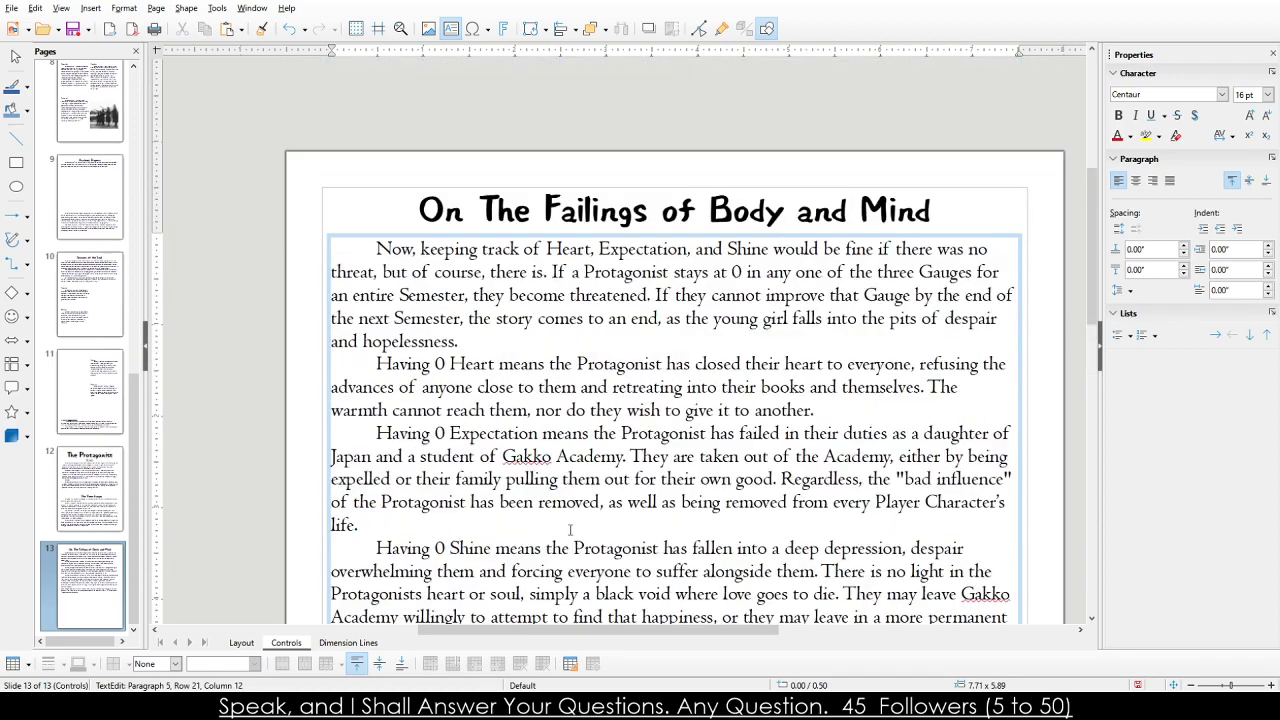
scroll(519, 463, "down", 3)
double_click(403, 343)
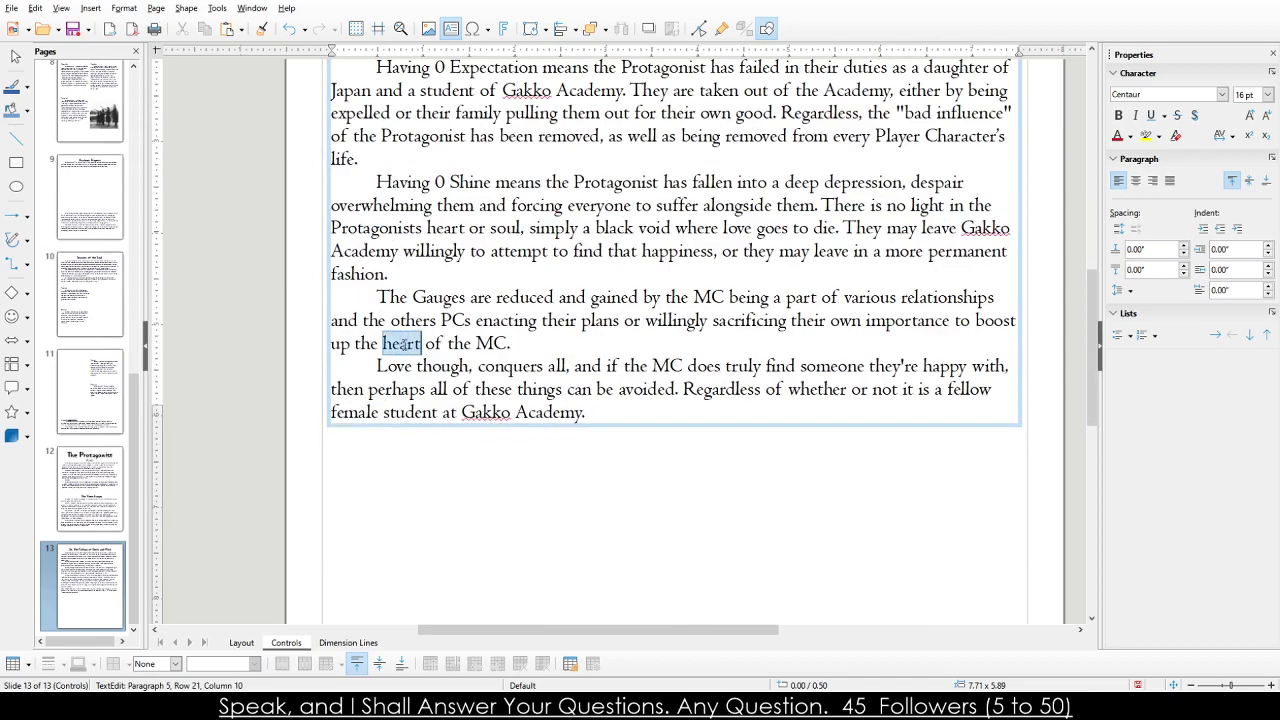
type("feelings")
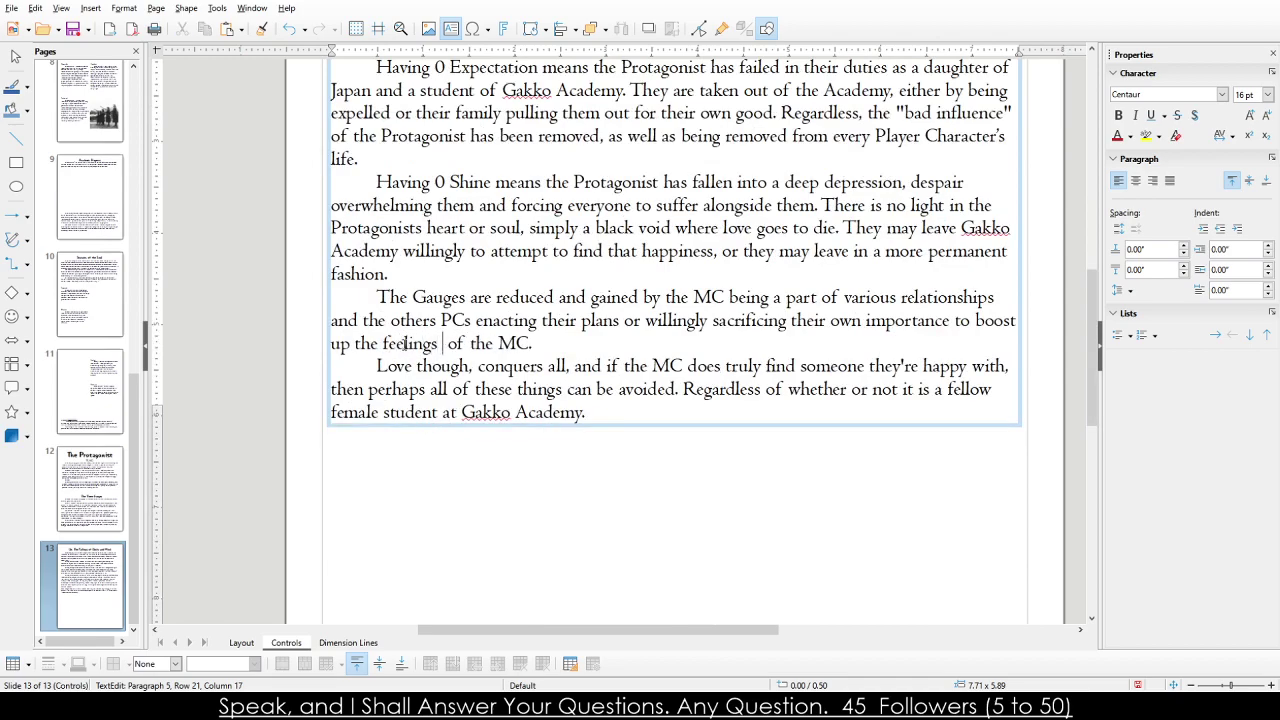
key("Left")
Replace the "MC" that ends the Gauges paragraph with "Protagonist".
double_click(500, 343)
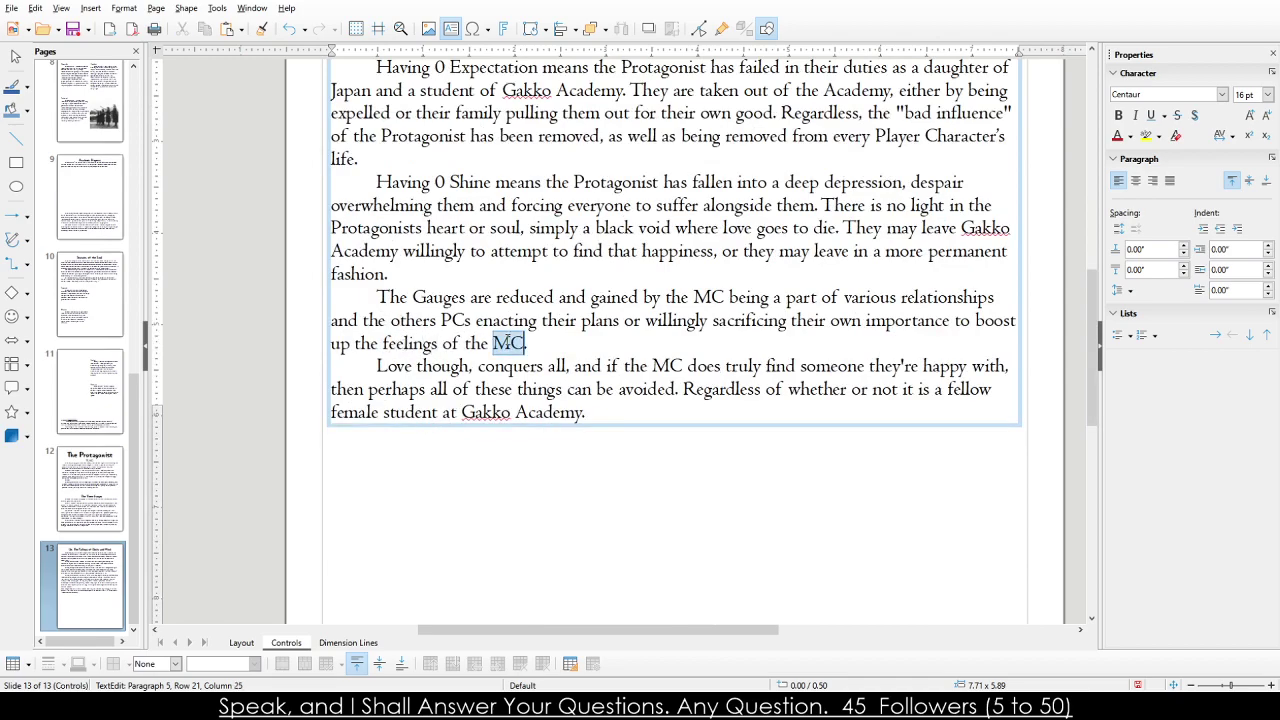
type("Protgaonis")
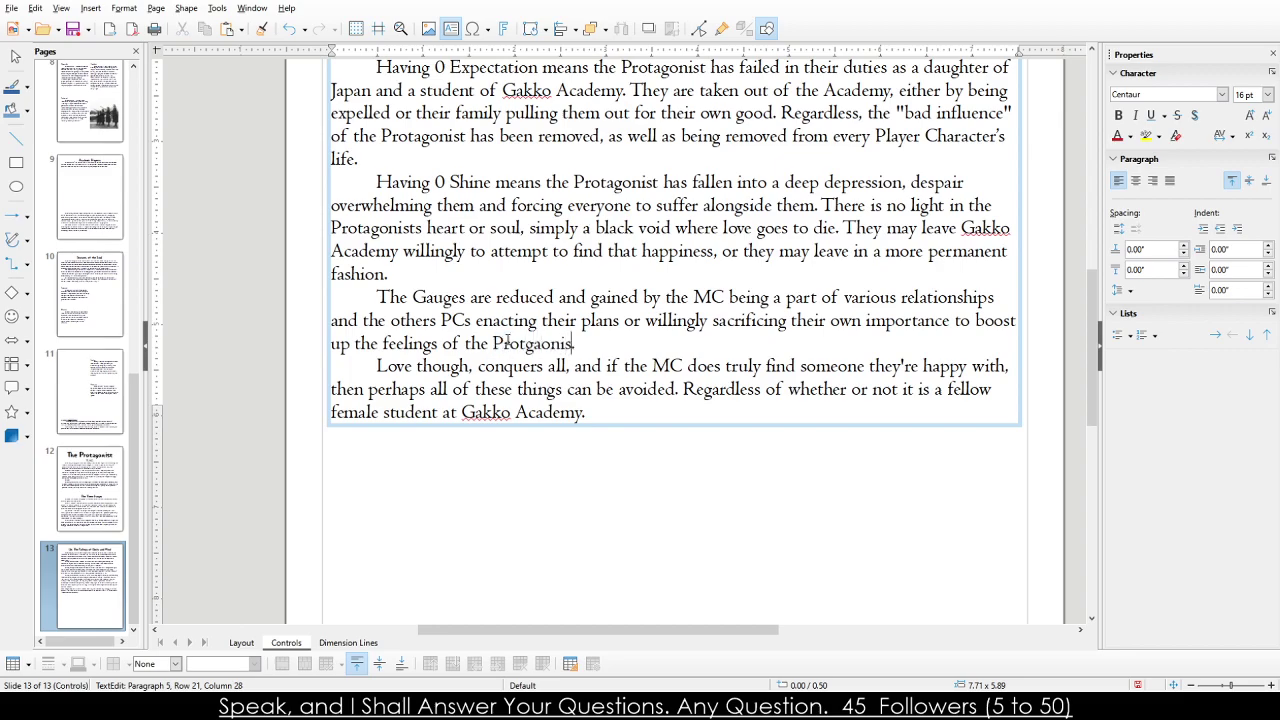
key("BackSpace")
key("BackSpace")
key("BackSpace")
key("BackSpace")
key("BackSpace")
key("BackSpace")
type("agonist")
left_click(203, 536)
Replace "MC" with "Protagonist" in the "Love though, conquers all" paragraph.
left_click(370, 358)
triple_click(377, 362)
left_click(721, 389)
double_click(673, 365)
type("Protagonist")
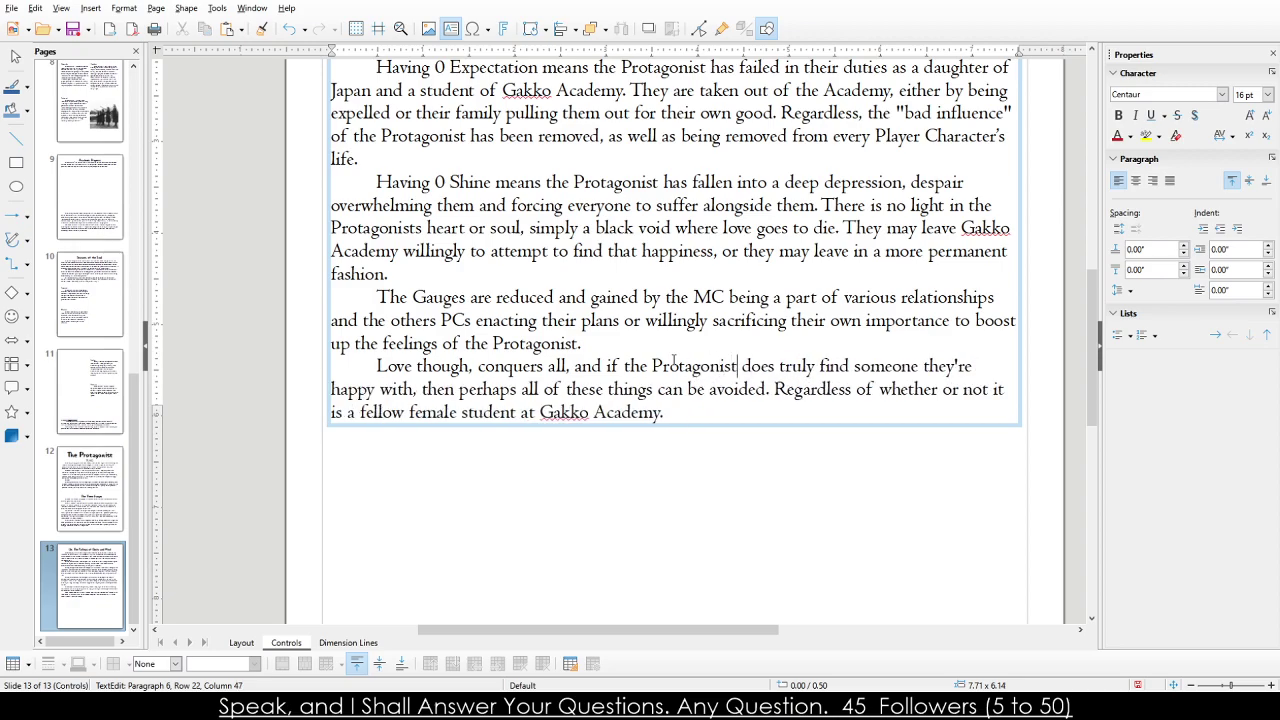
Replace the remaining "MC" in the first line of the Gauges paragraph with "Protagonist".
double_click(712, 297)
type("Protagonist")
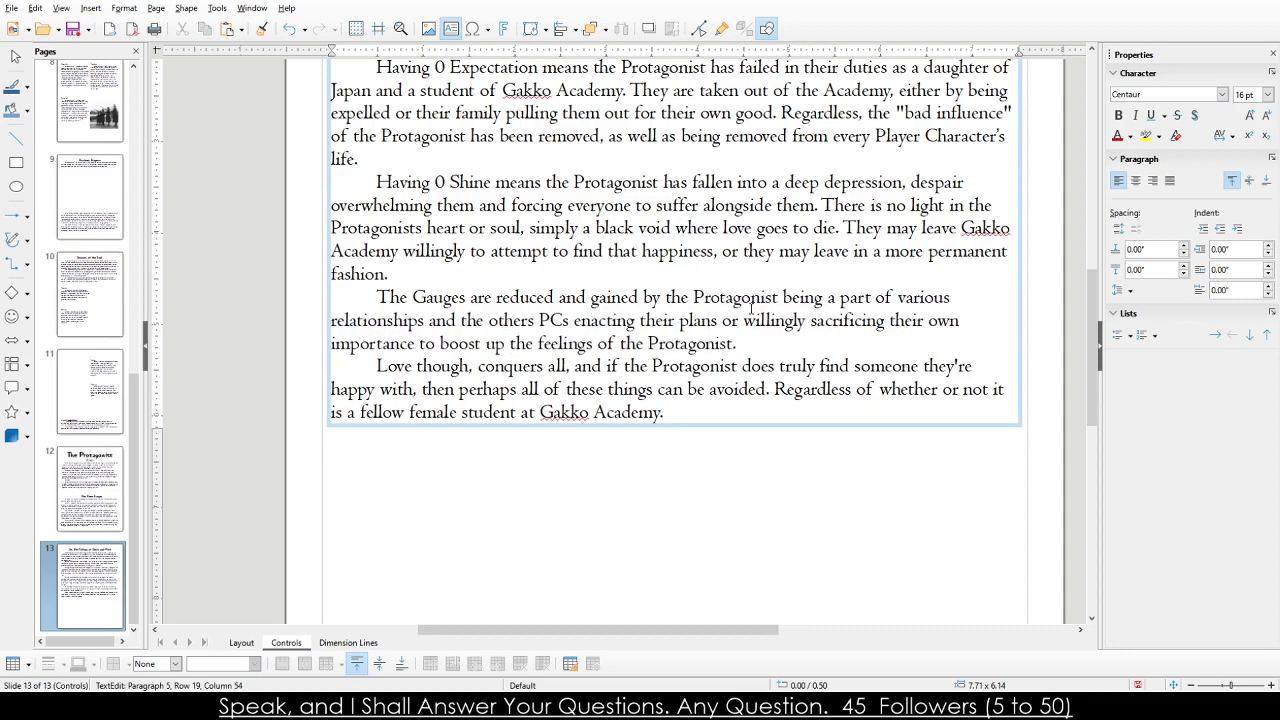
left_click(634, 506)
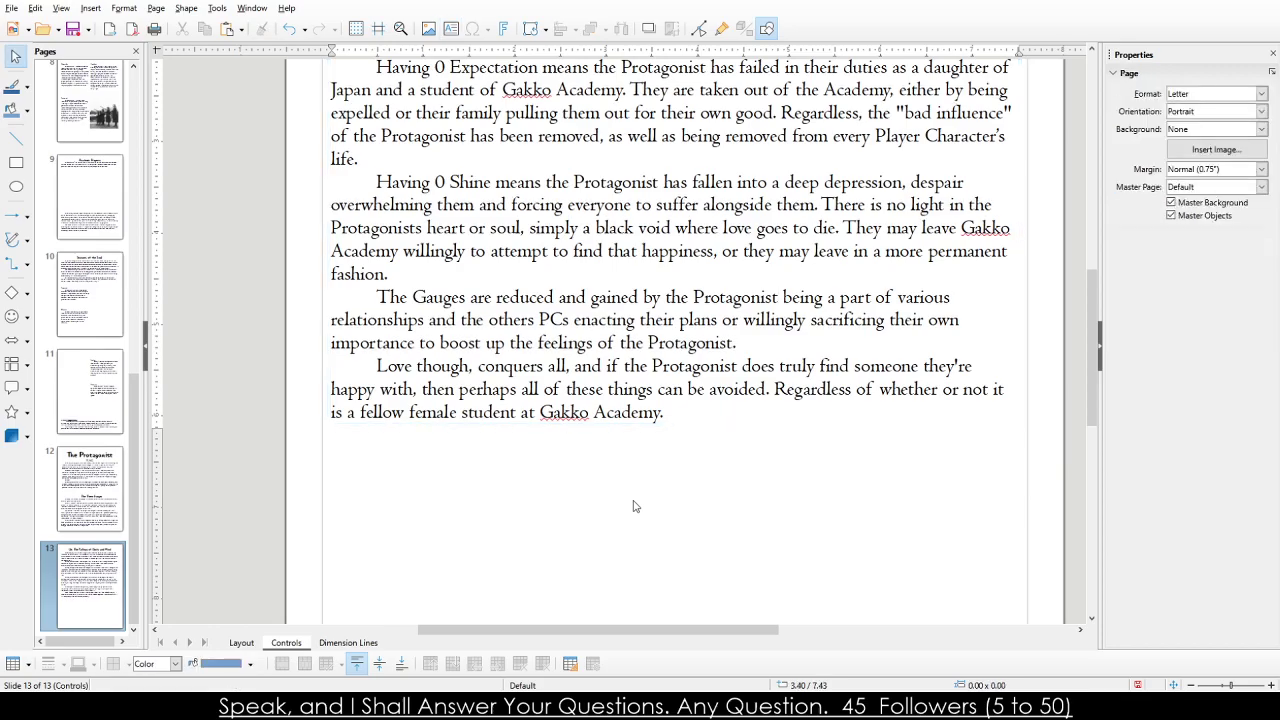
Paste the copied "Side Note: On the Nature of Love between Women" text as a new text box and move it beneath the main text.
scroll(634, 506, "up", 1)
scroll(634, 506, "up", 4)
scroll(765, 428, "down", 8)
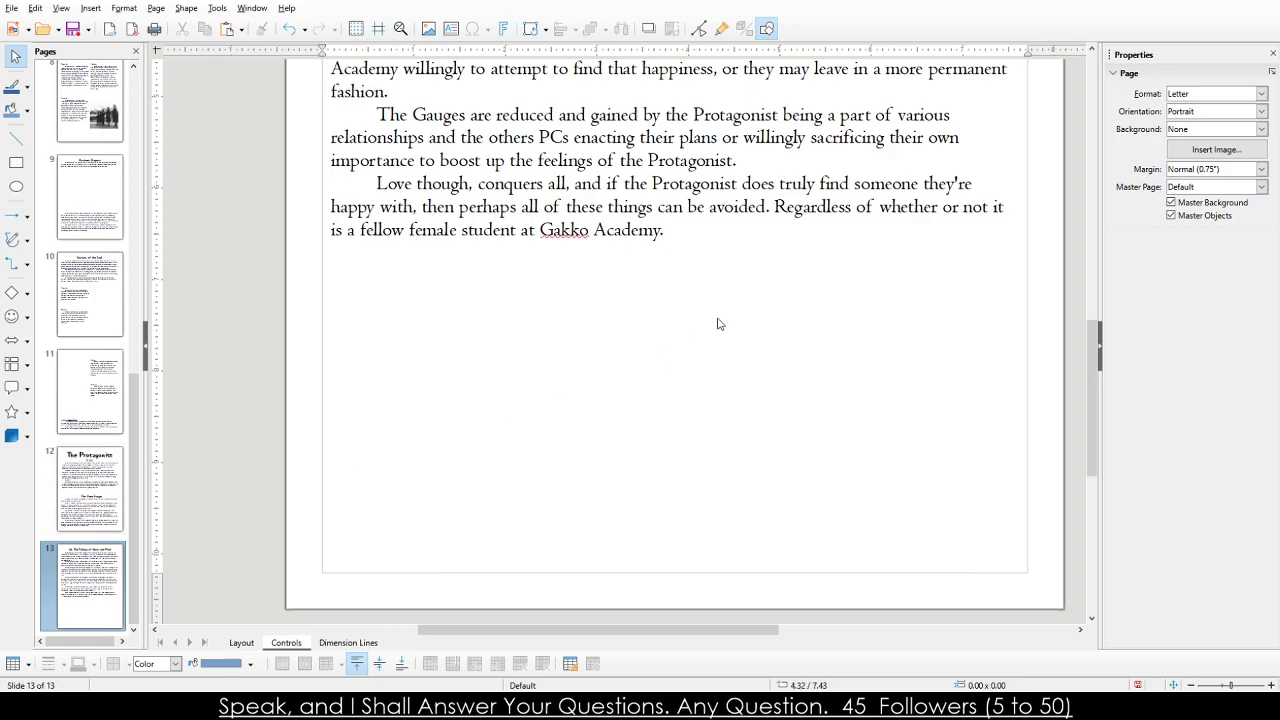
left_click(768, 206)
scroll(670, 300, "up", 3)
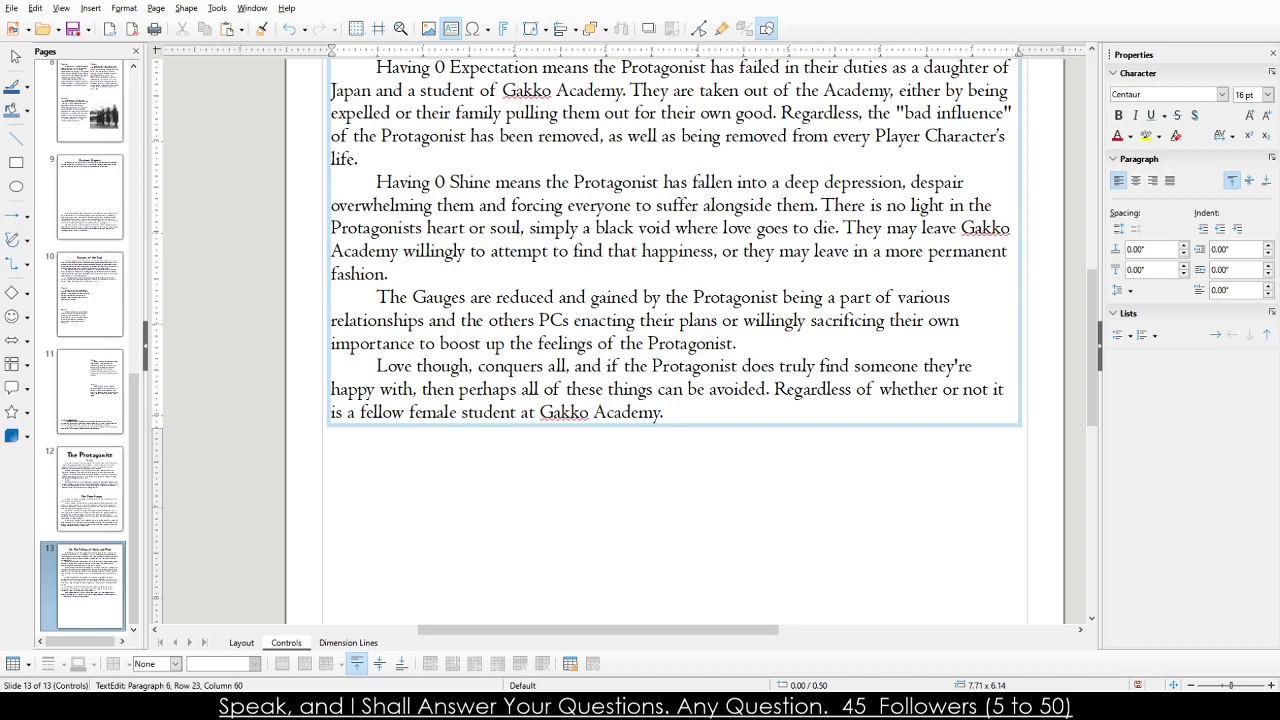
left_click(400, 500)
key("ctrl+v")
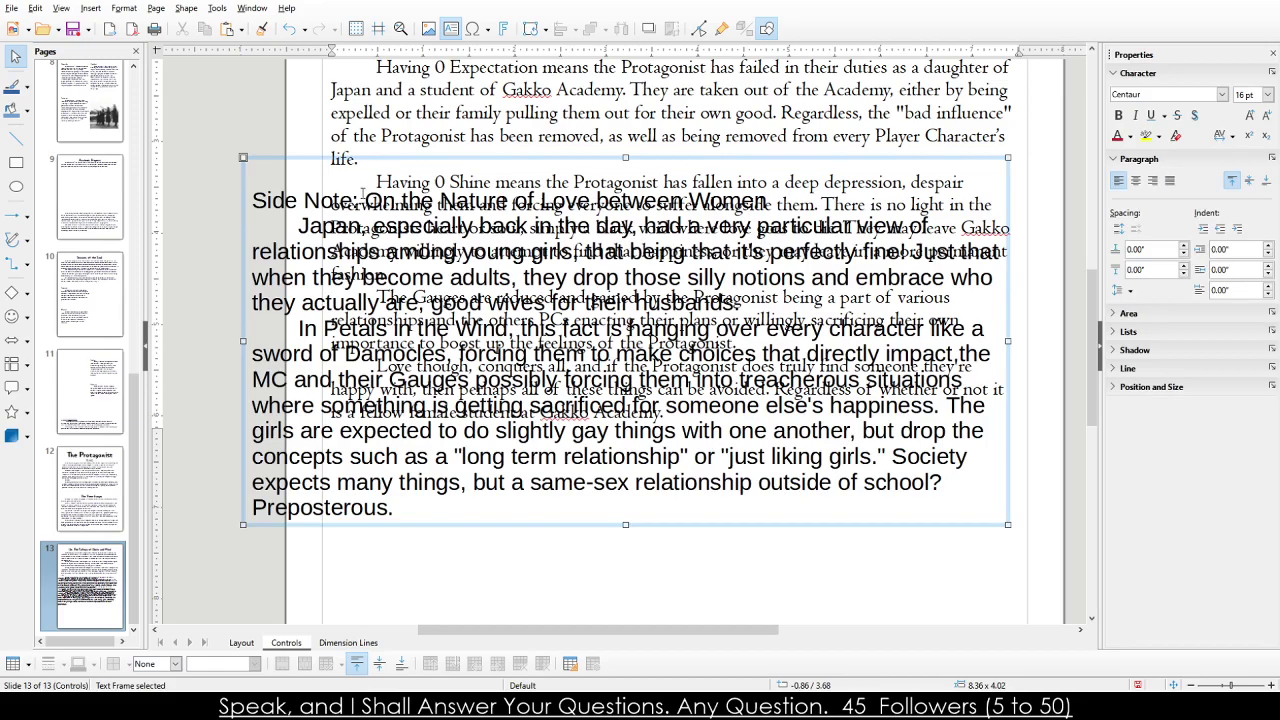
left_click_drag(295, 160, 362, 125)
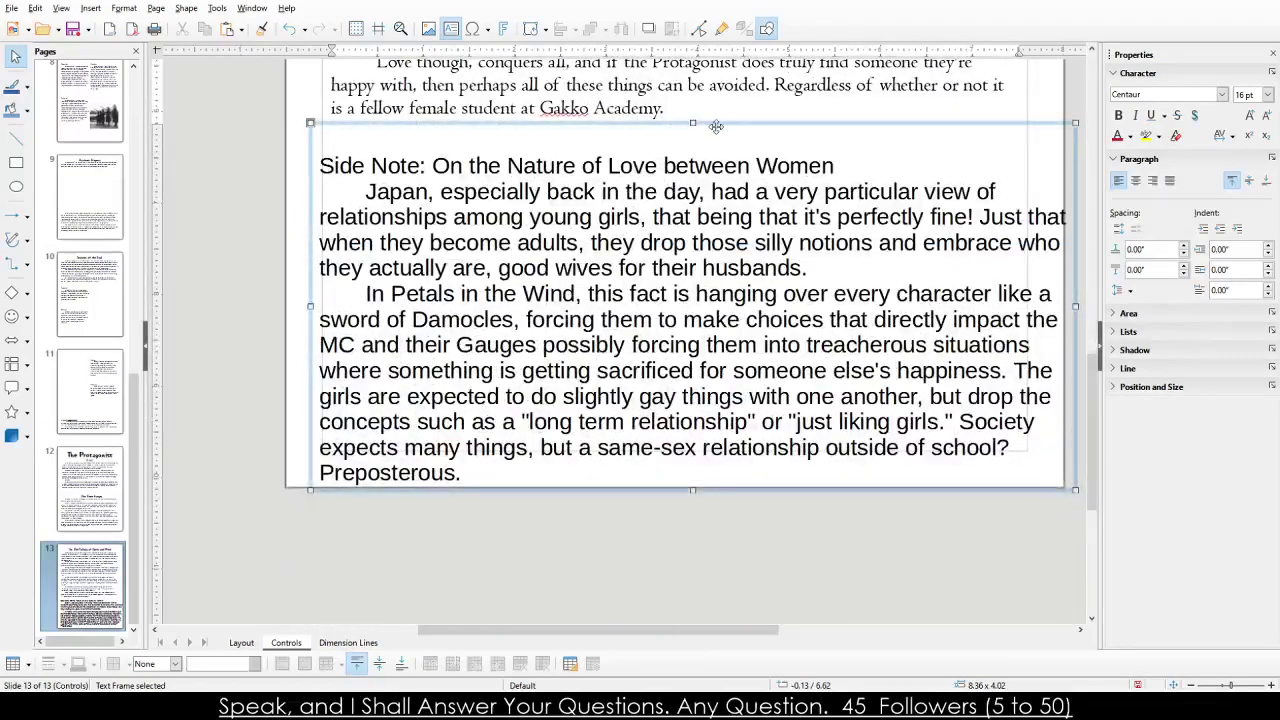
Make the side note title "On the Nature of Love between Women" bold.
left_click(823, 165)
left_click_drag(823, 165, 433, 162)
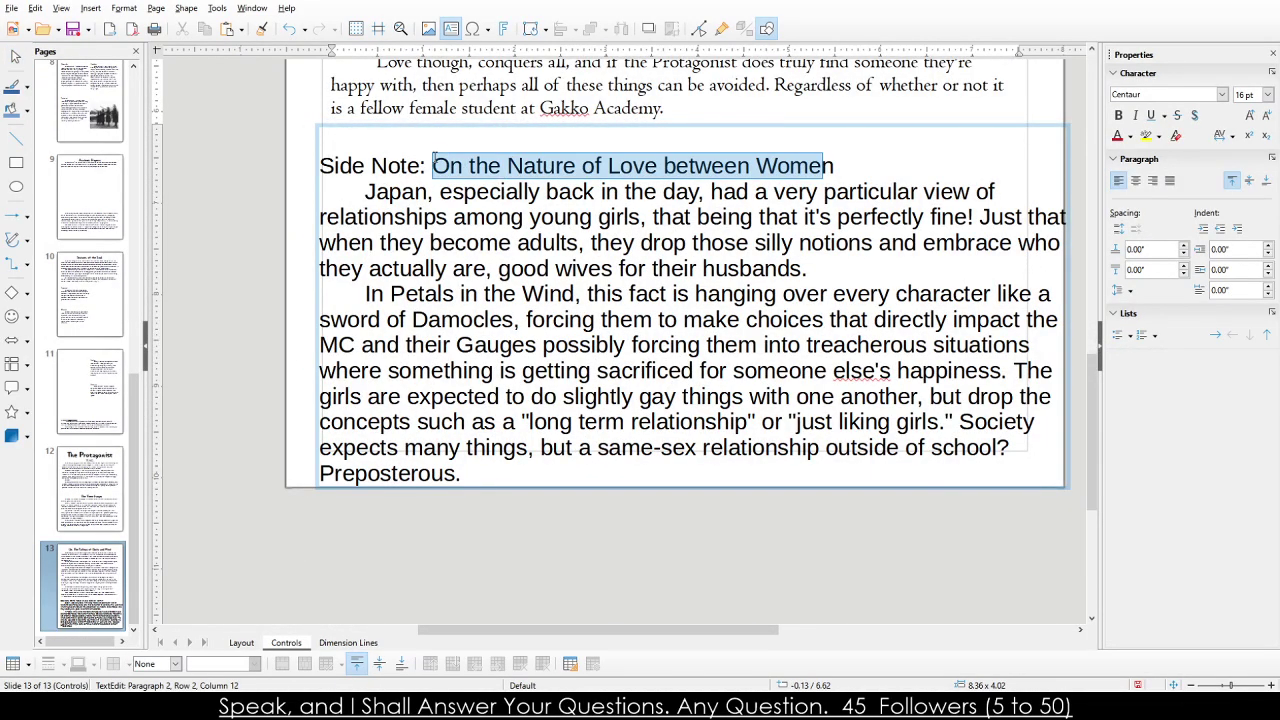
left_click(433, 165)
key("shift+End")
key("ctrl+b")
key("ctrl+bracketright")
left_click(357, 177)
Move the side note box slightly left and format all its text in 14 pt Centaur.
mouse_move(316, 167)
left_mouse_down()
mouse_move(316, 338)
mouse_move(330, 205)
mouse_move(313, 141)
mouse_move(296, 167)
left_mouse_up()
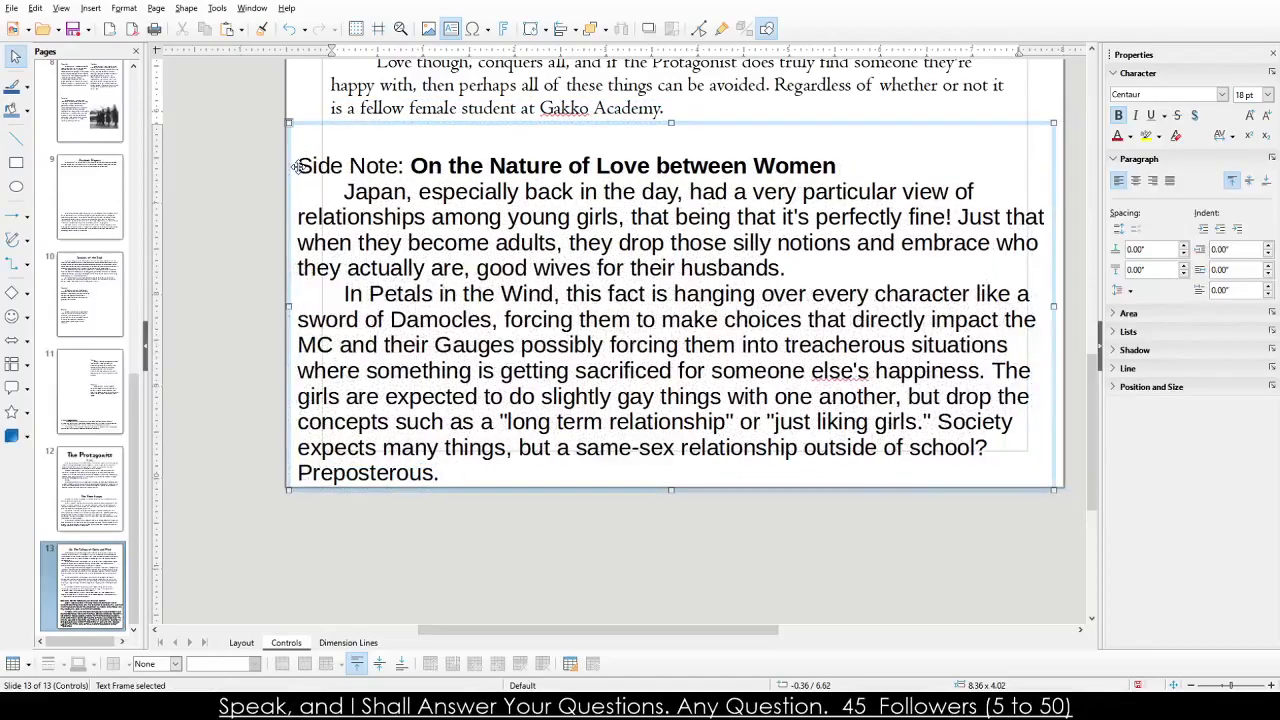
left_click(298, 166)
left_click(602, 447, "shift")
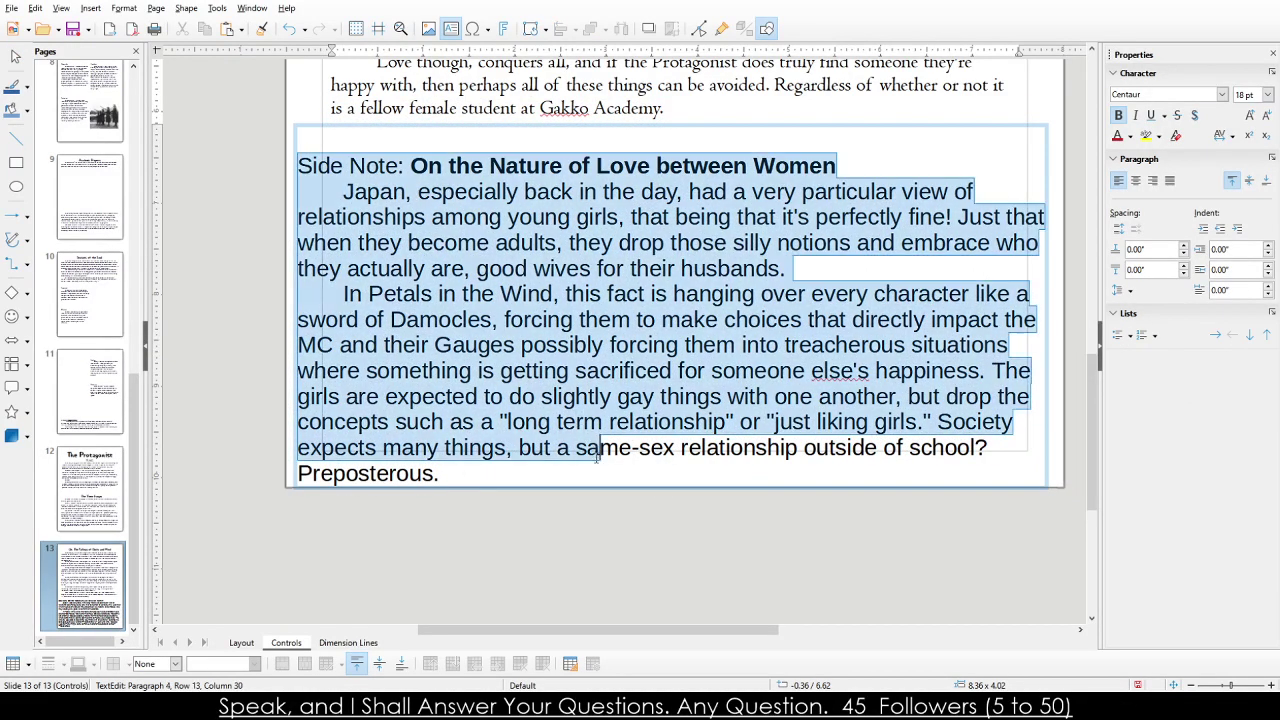
key("ctrl+shift+End")
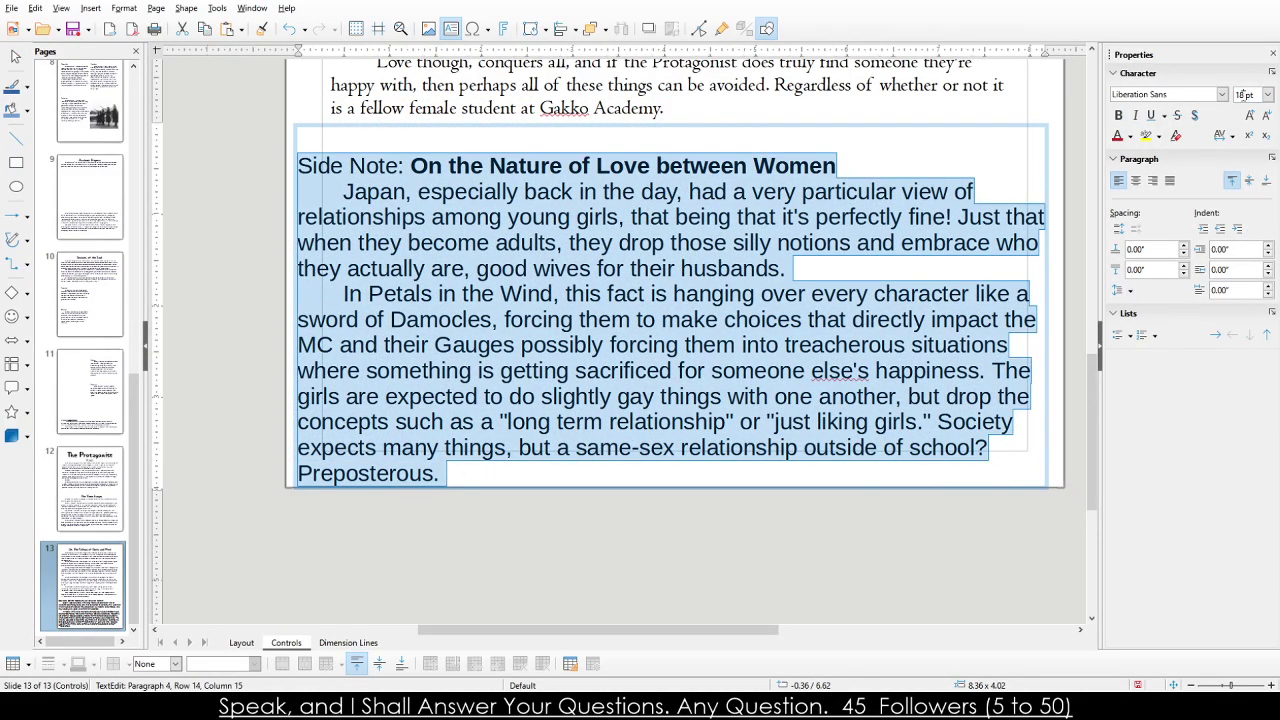
type("14")
key("Return")
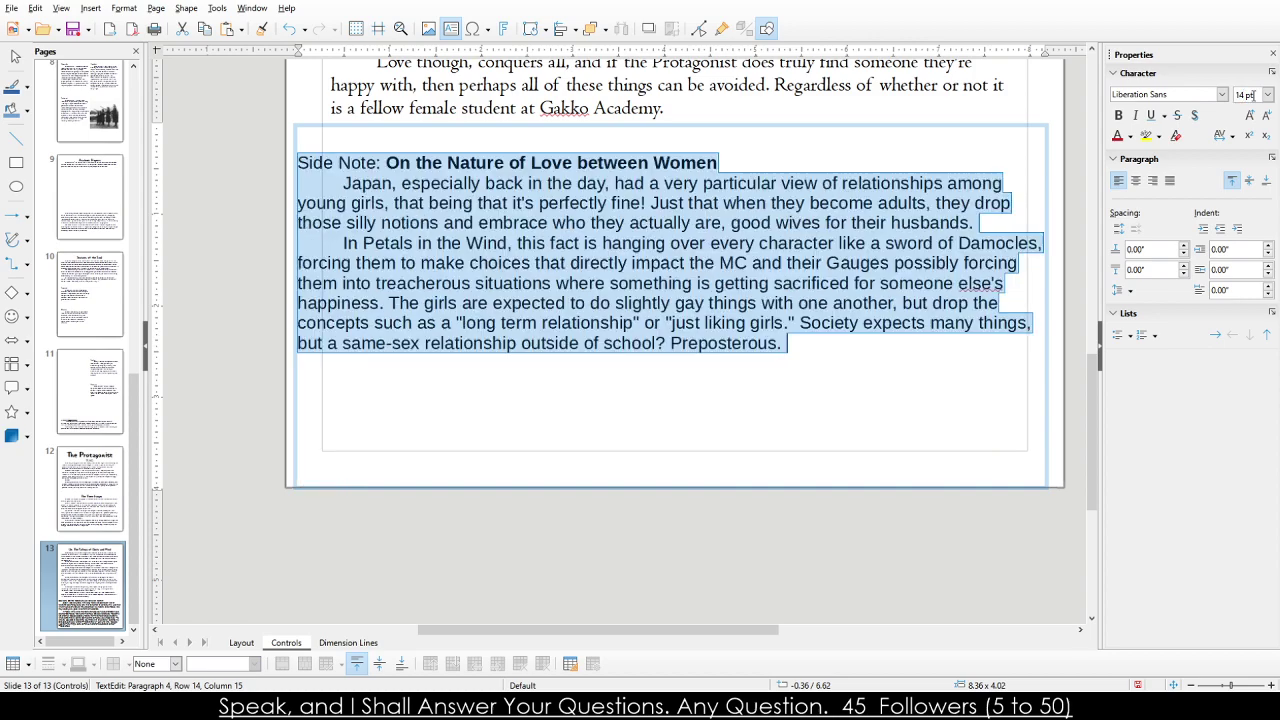
scroll(1222, 96, "up", 1)
key("Return")
left_click(748, 244)
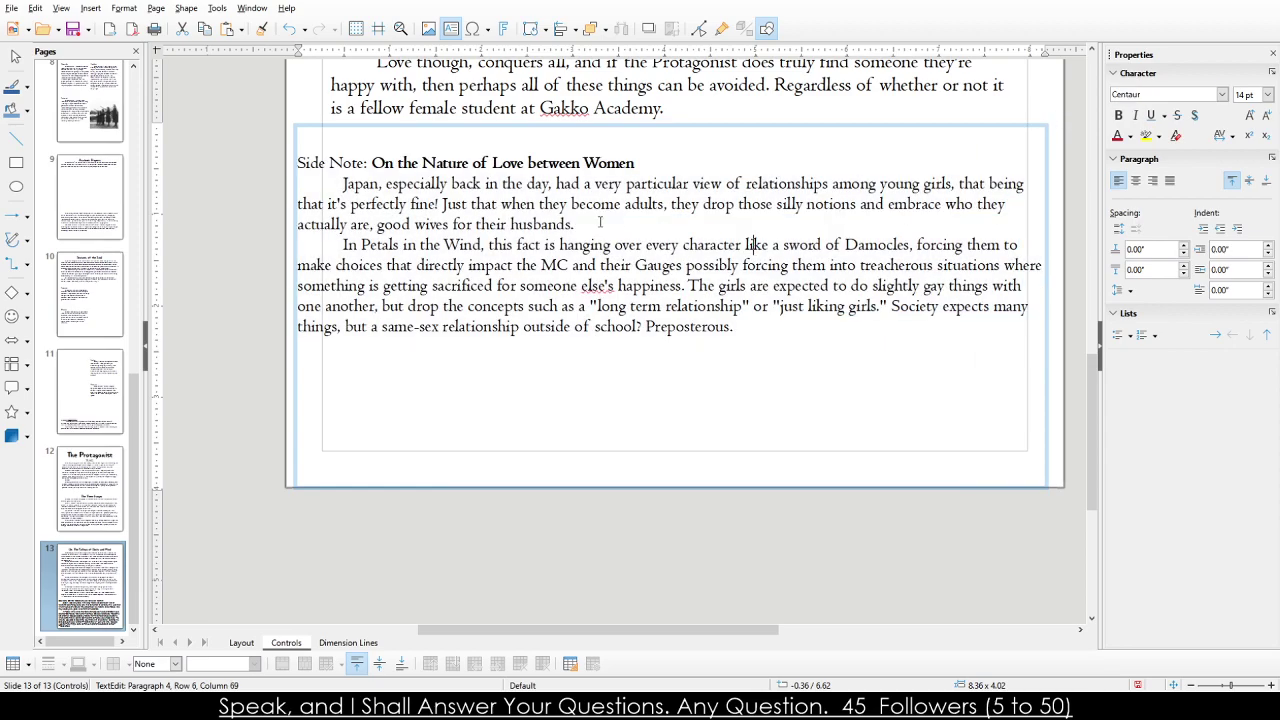
Delete the empty line above the "Side Note" heading.
left_click(372, 137)
key("Return")
key("ctrl+Home")
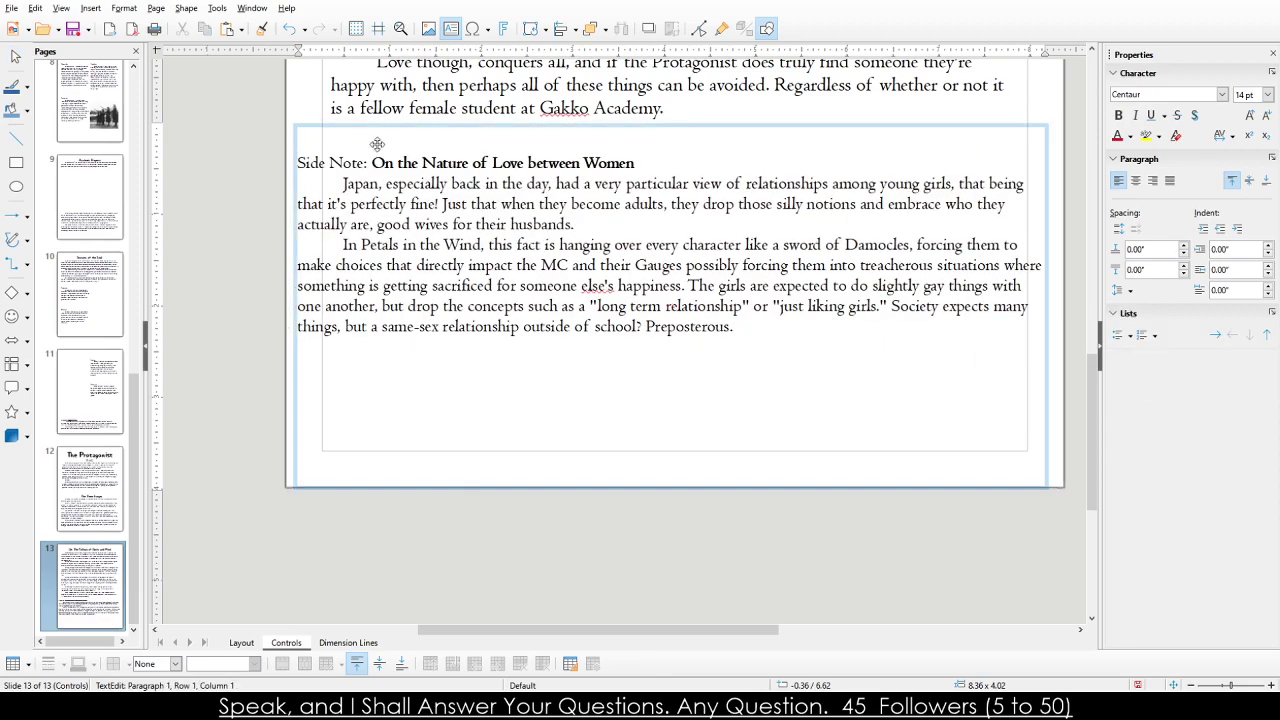
key("Delete")
left_click(371, 414)
left_click(341, 440)
left_click(543, 420)
Resize the side note box to about 7.71 × 2.33 inches between the side margins and move it down to the bottom margin.
left_click_drag(671, 485, 670, 316)
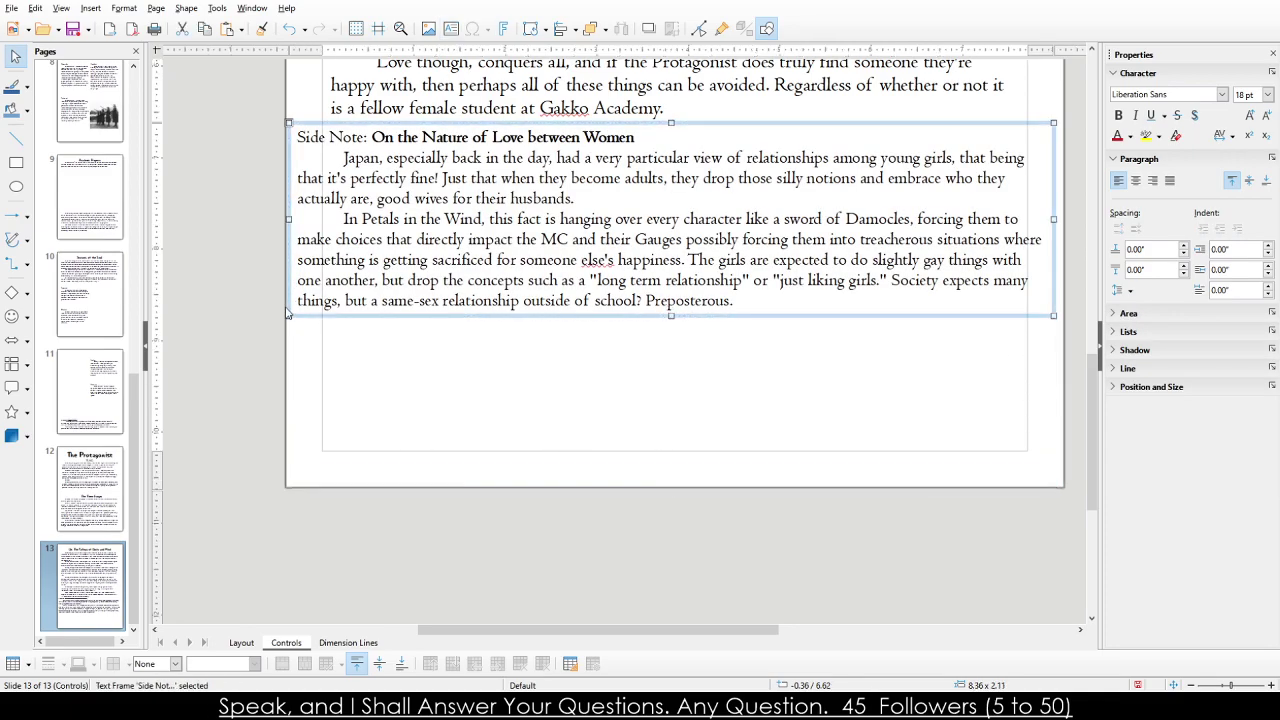
left_click_drag(288, 316, 322, 316)
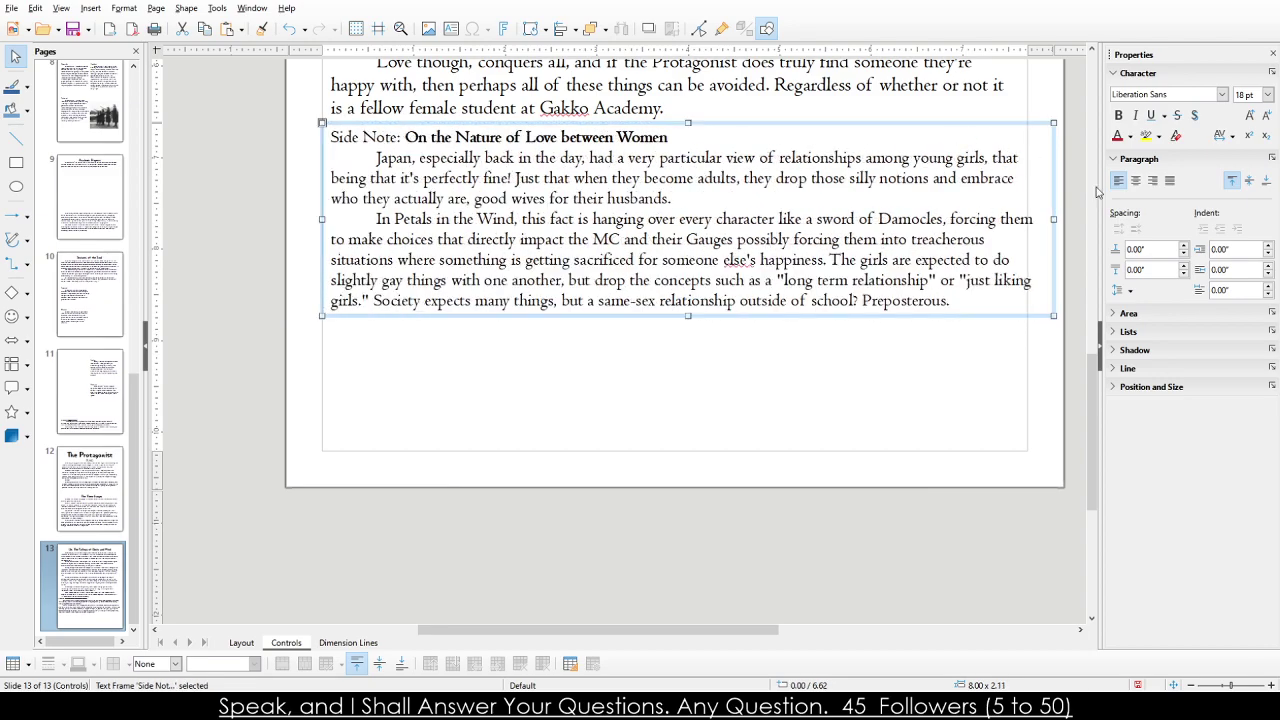
left_click_drag(1050, 315, 1027, 336)
left_click_drag(697, 128, 697, 238)
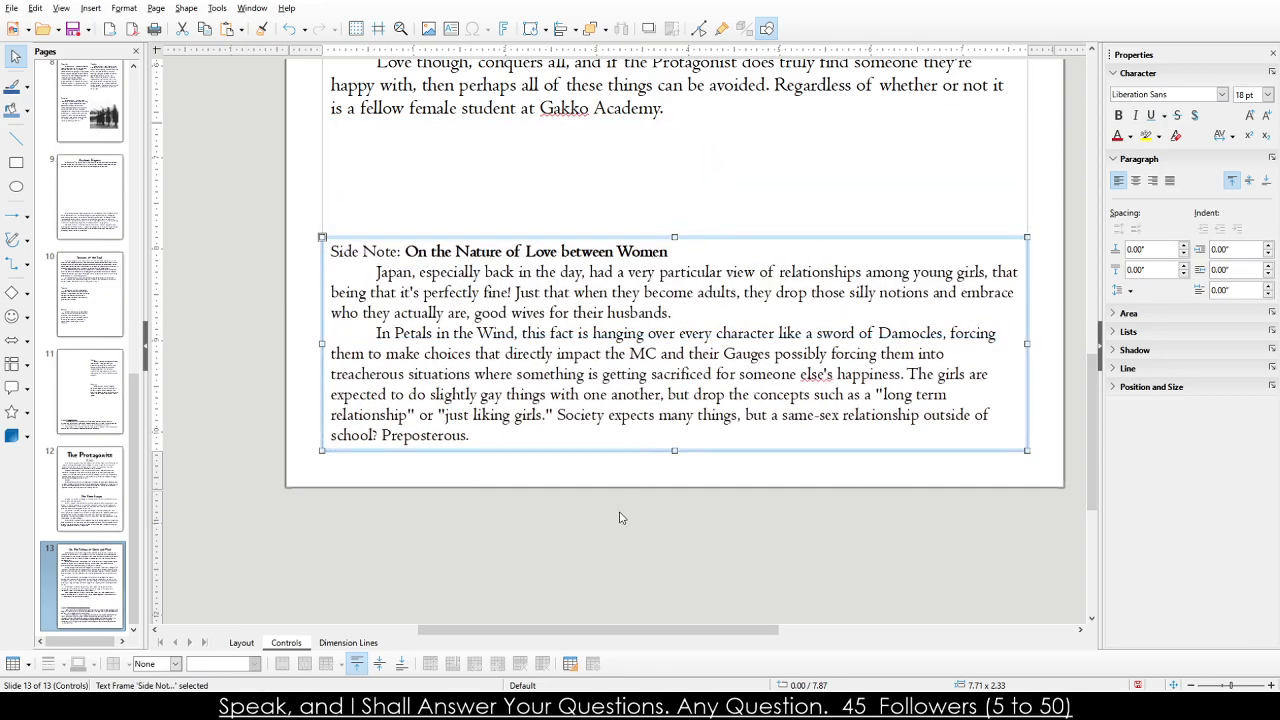
left_click(620, 514)
Cut the Gauges and Love paragraphs from the main text box and shorten the box to about 4.88 inches high.
scroll(617, 497, "up", 3)
scroll(611, 469, "up", 3)
left_click(610, 366)
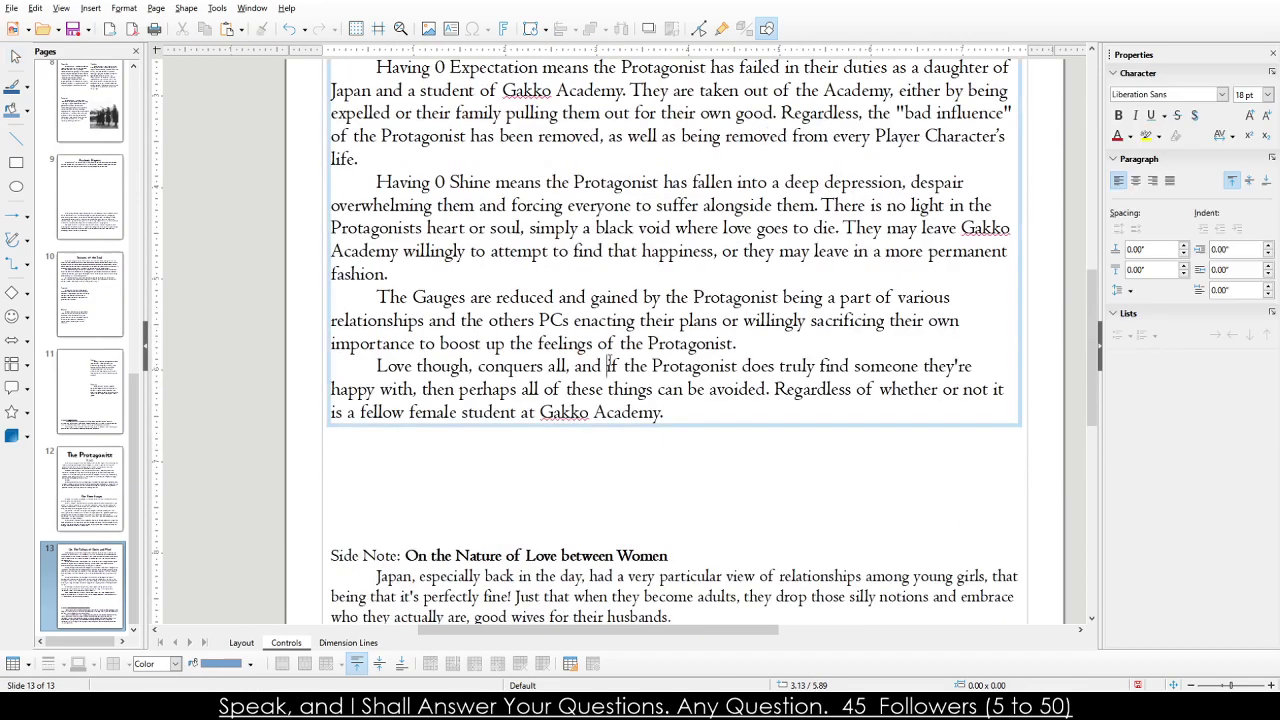
left_click(343, 297, "shift")
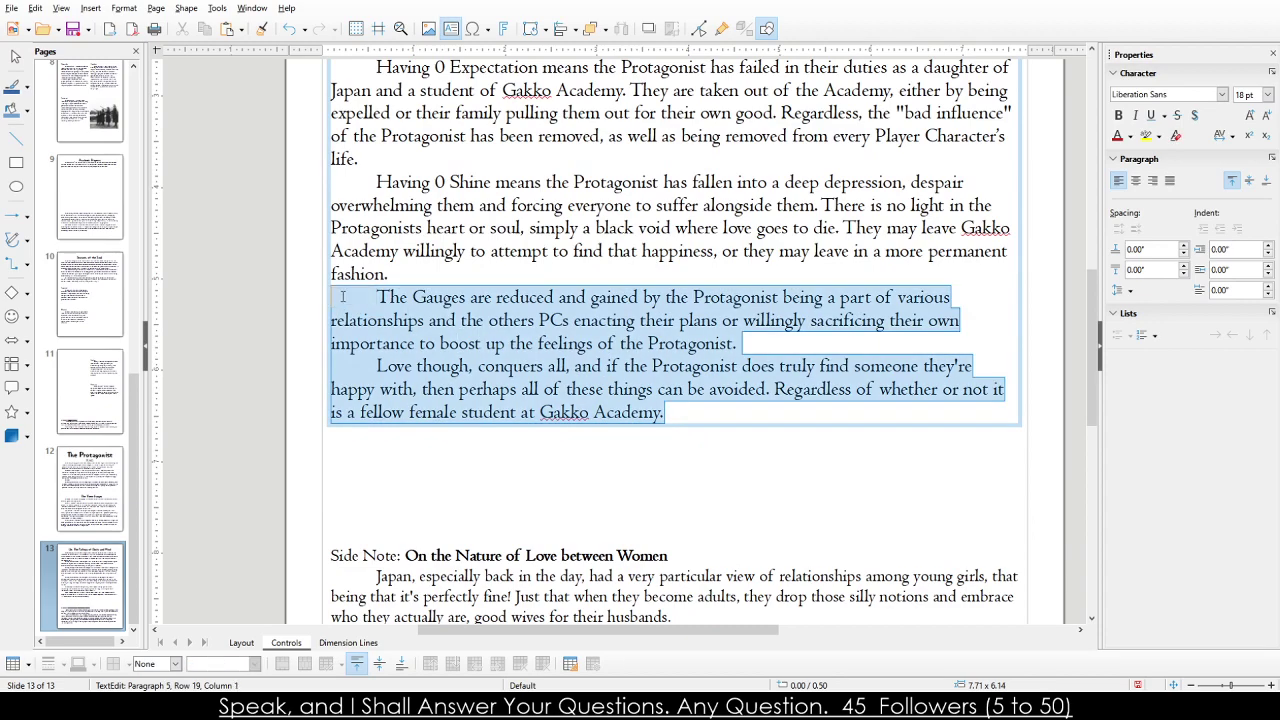
key("Delete")
key("Escape")
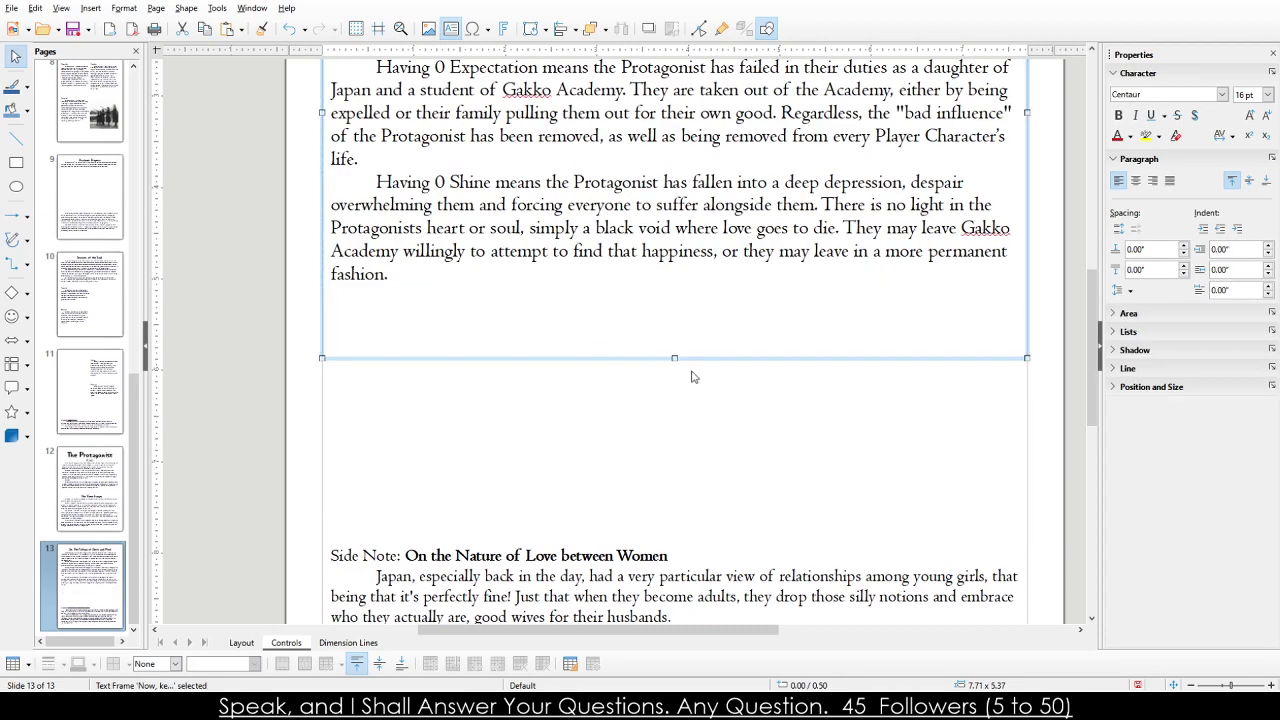
left_click_drag(675, 355, 676, 264)
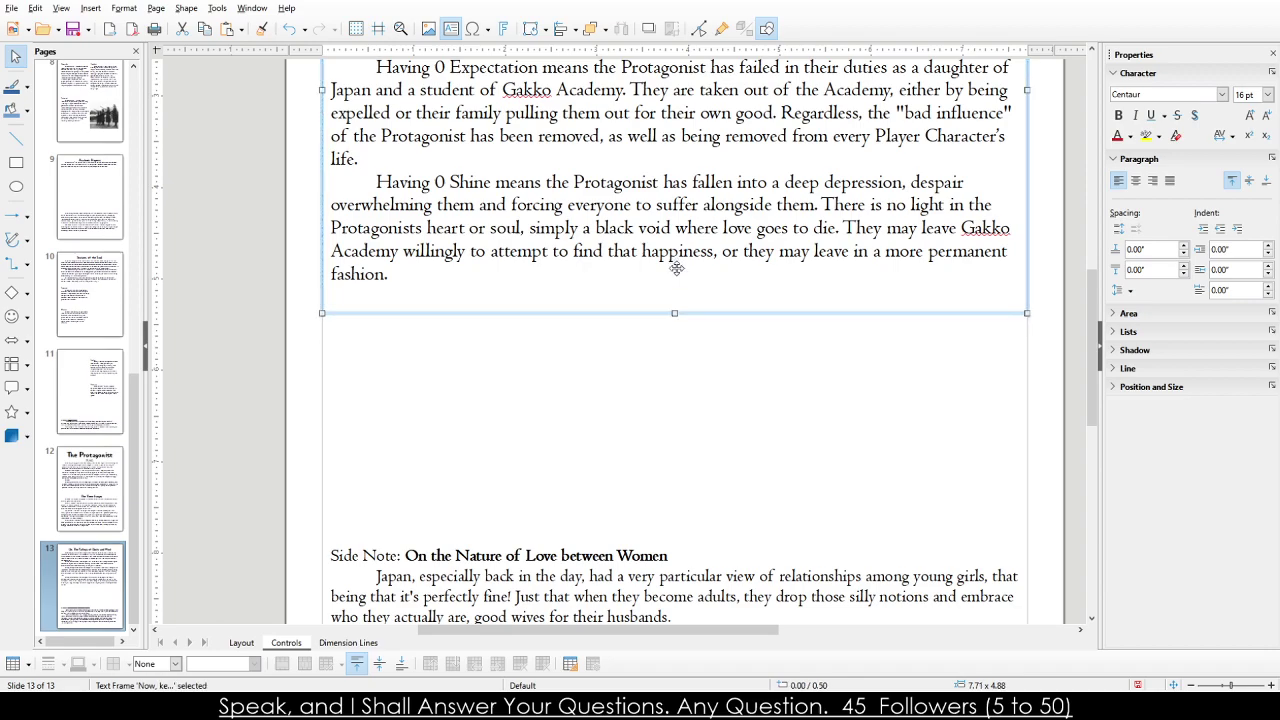
left_click(599, 302)
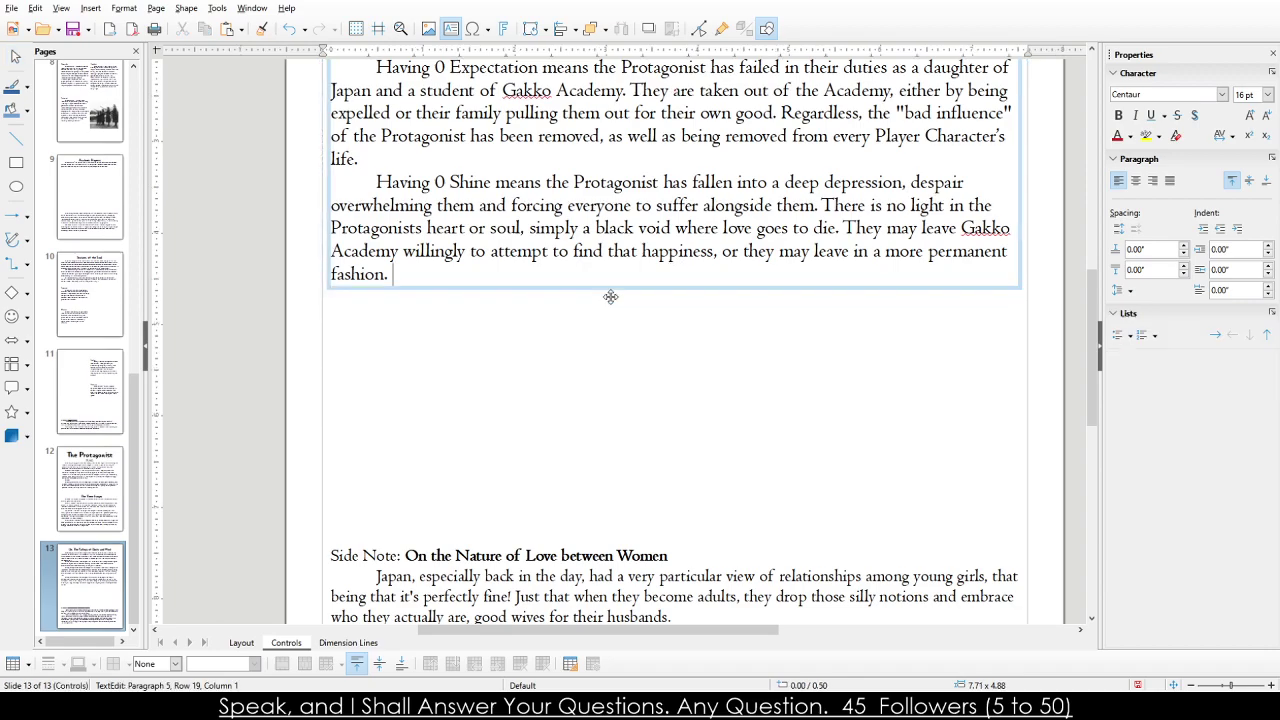
Paste the cut paragraphs as a separate text box, narrow it to about half the page width and place it at the left margin below the main text.
left_click(555, 371)
left_click(697, 410)
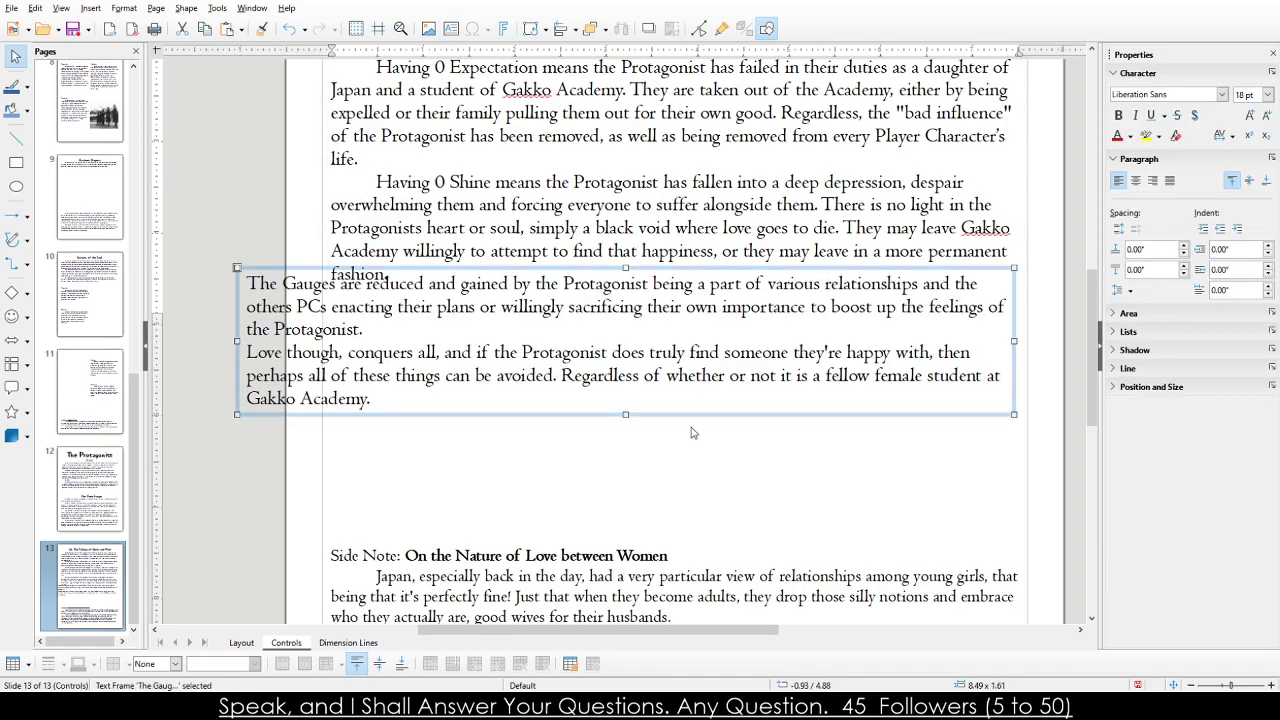
left_click_drag(697, 410, 802, 417)
left_click_drag(1085, 371, 608, 369)
left_click_drag(517, 289, 620, 289)
left_click(742, 330)
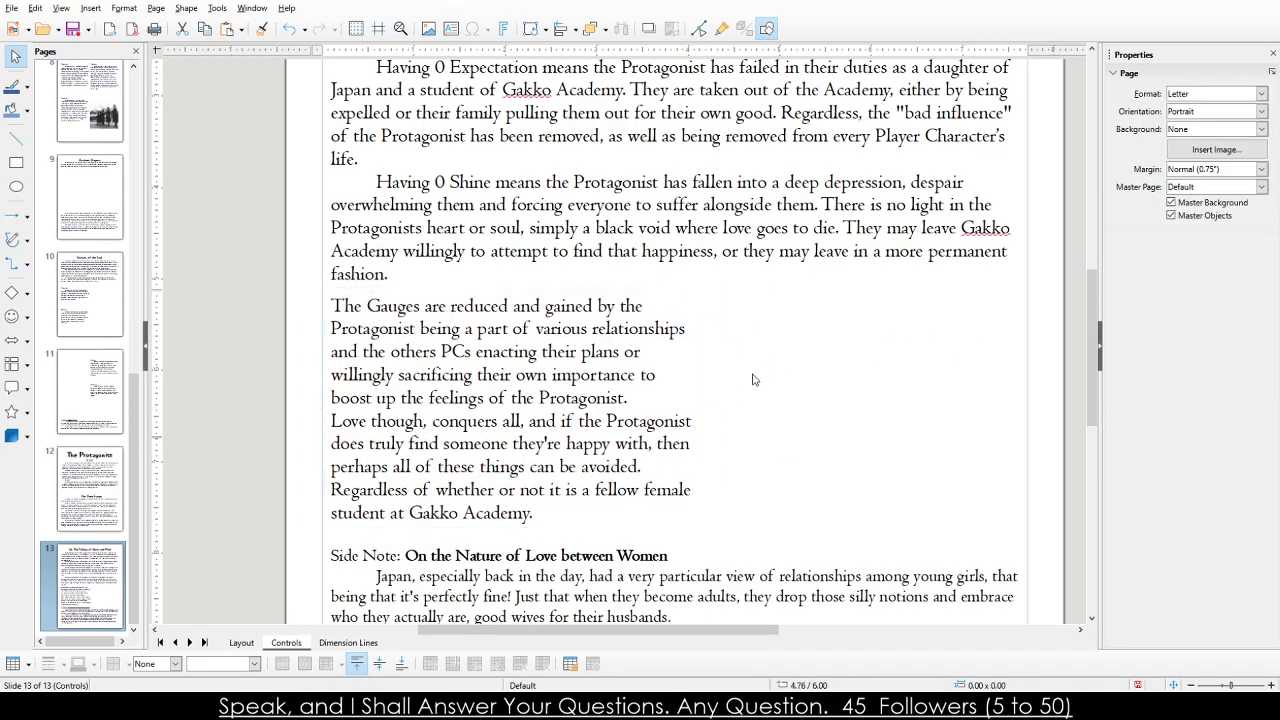
Narrow the Gauges and Love text box slightly from its right edge.
left_click(710, 401)
left_click_drag(710, 408, 694, 408)
left_click(771, 420)
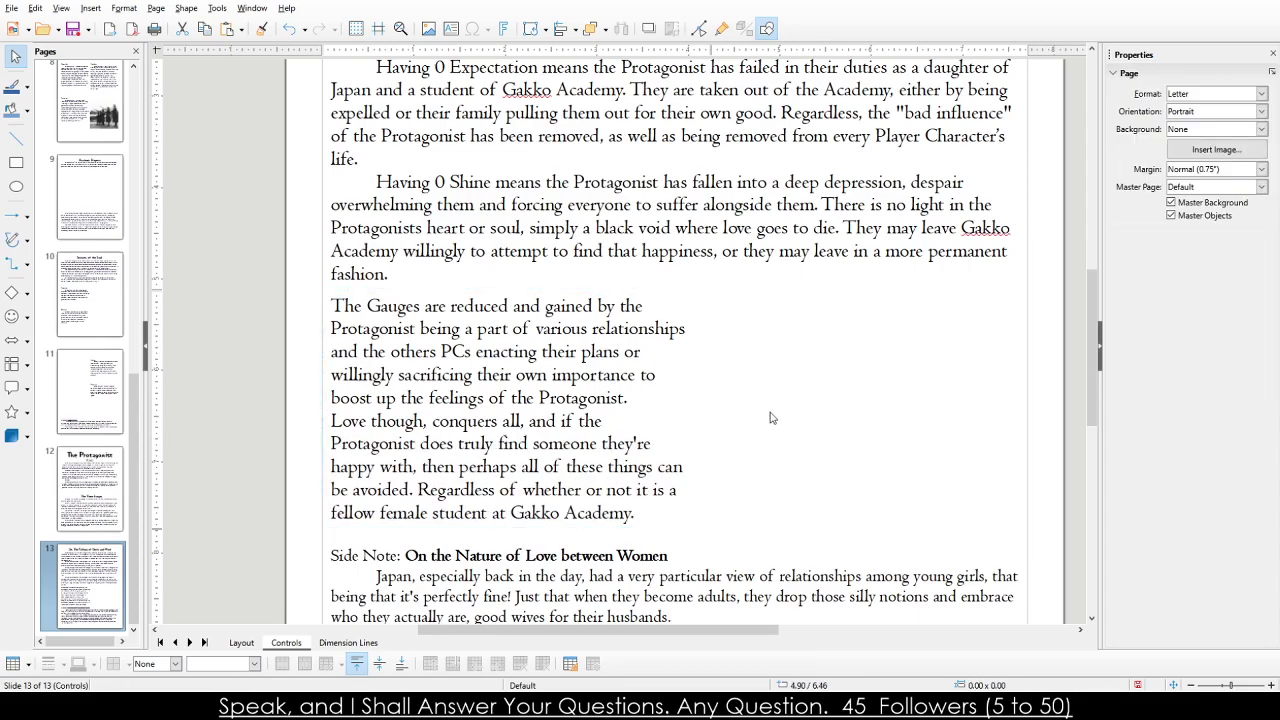
scroll(692, 309, "up", 5)
scroll(692, 309, "down", 6)
scroll(692, 309, "down", 1)
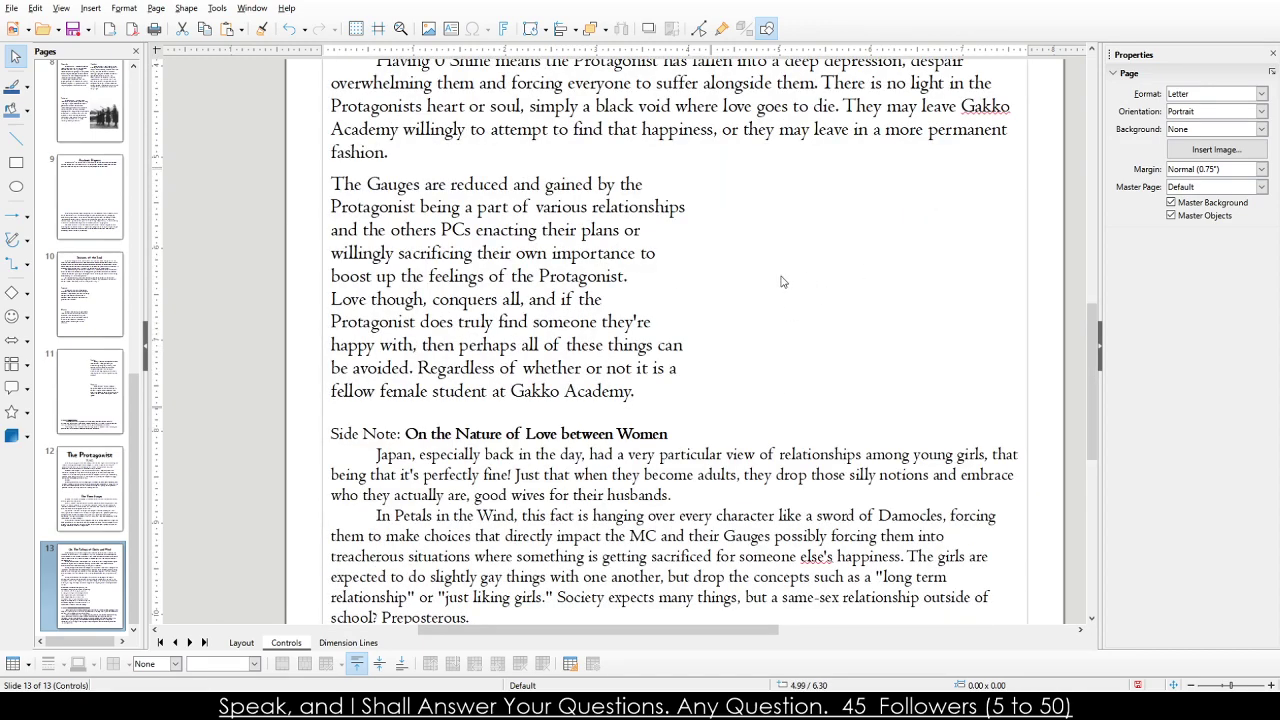
left_click(415, 454)
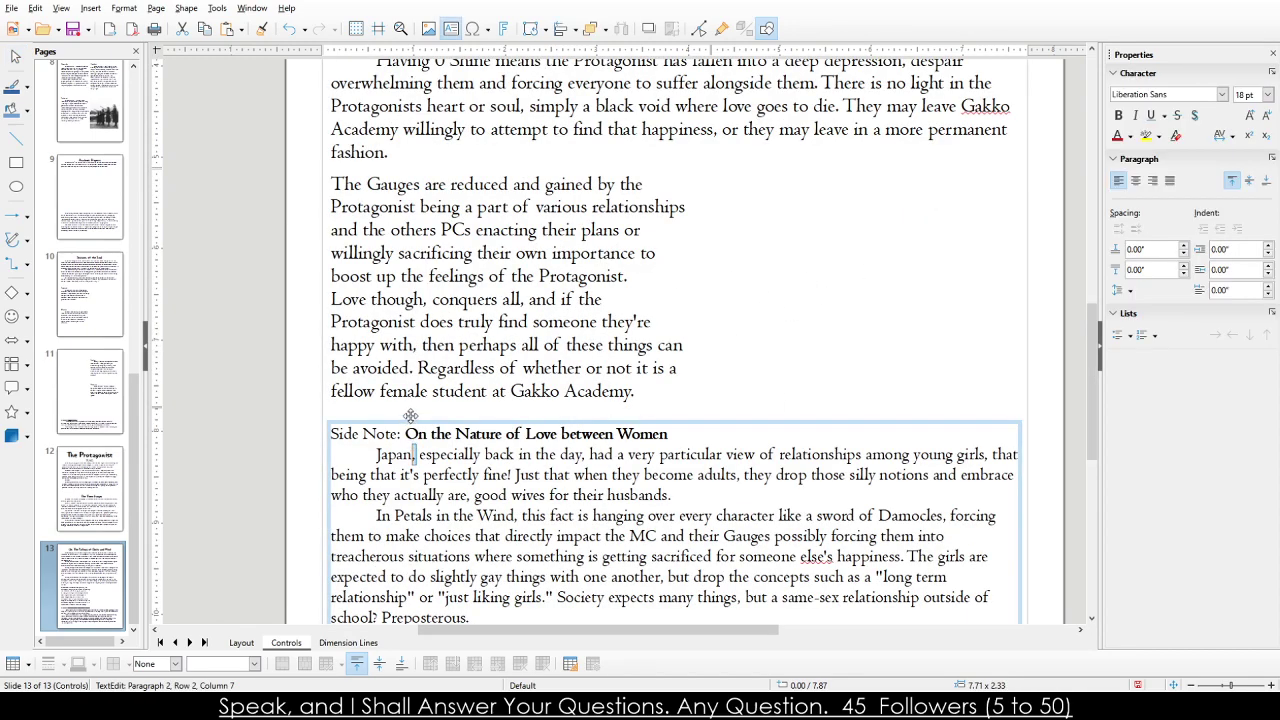
left_click(498, 298)
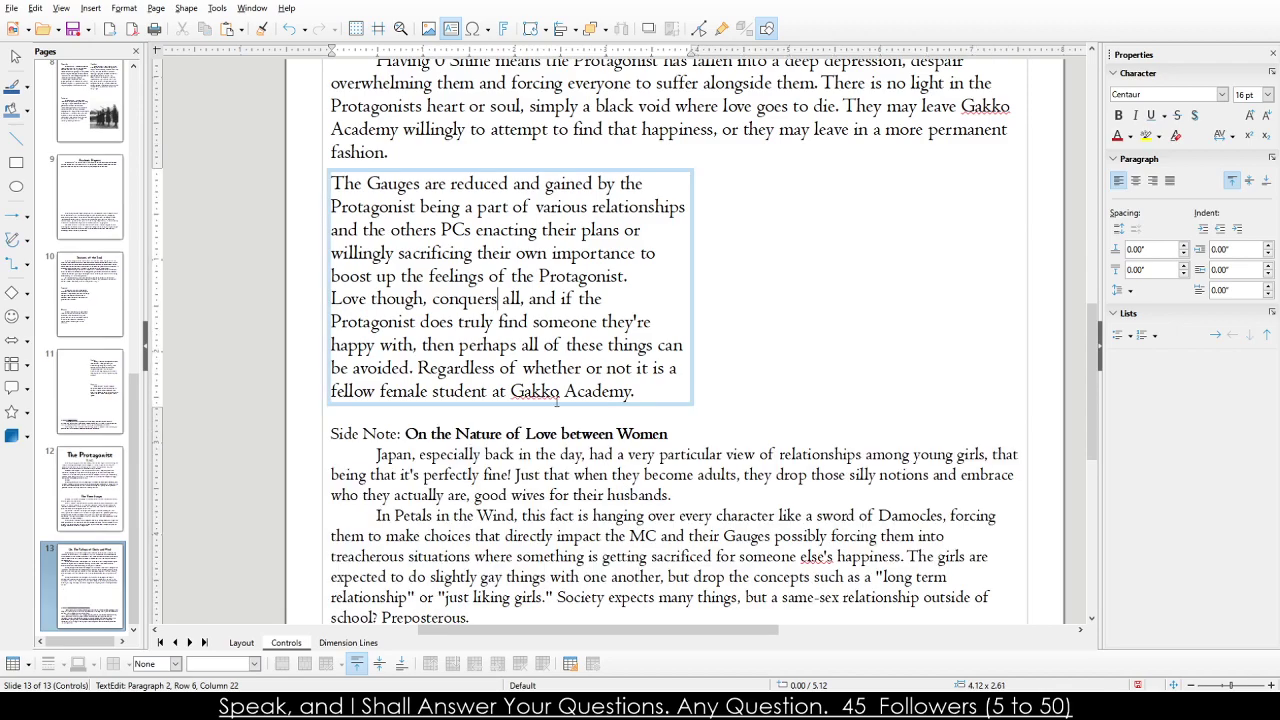
Italicize the game title "Petals in the Wind" in the side note's second paragraph.
left_click(597, 536)
scroll(597, 530, "down", 3)
left_click(462, 312)
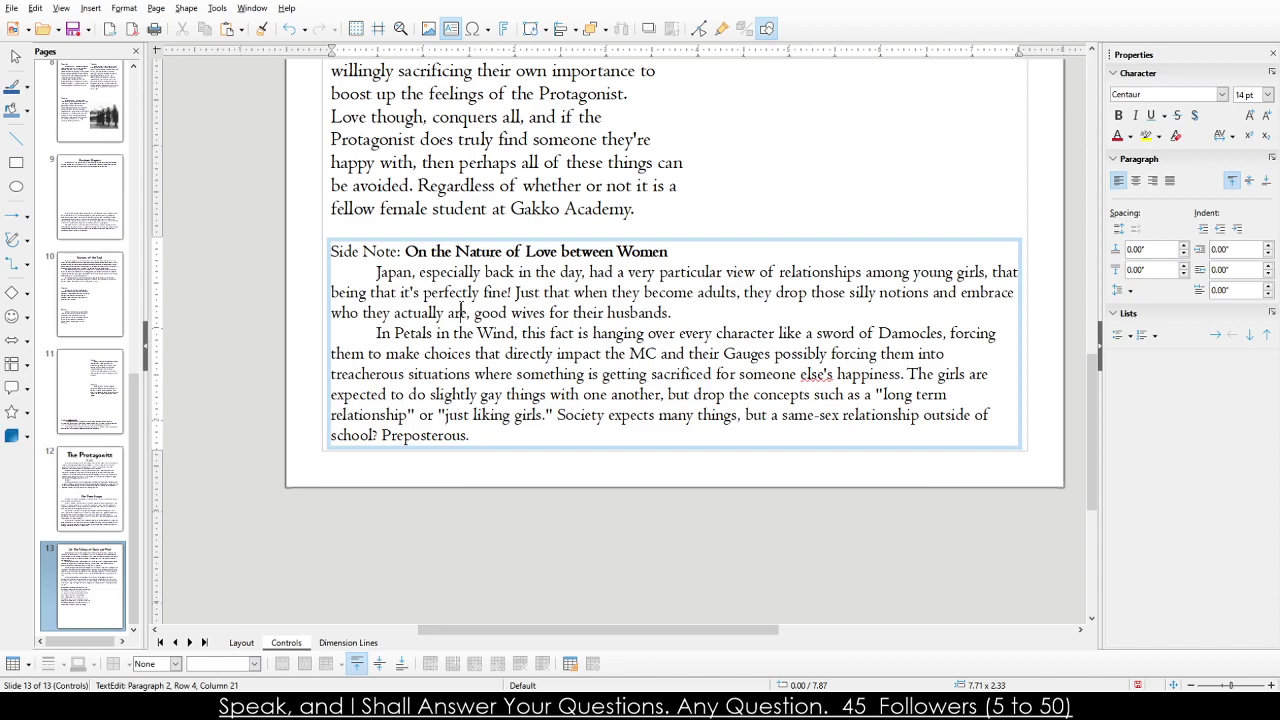
left_click_drag(400, 333, 516, 333)
left_click(545, 374)
left_click(466, 333)
left_click_drag(516, 333, 397, 330)
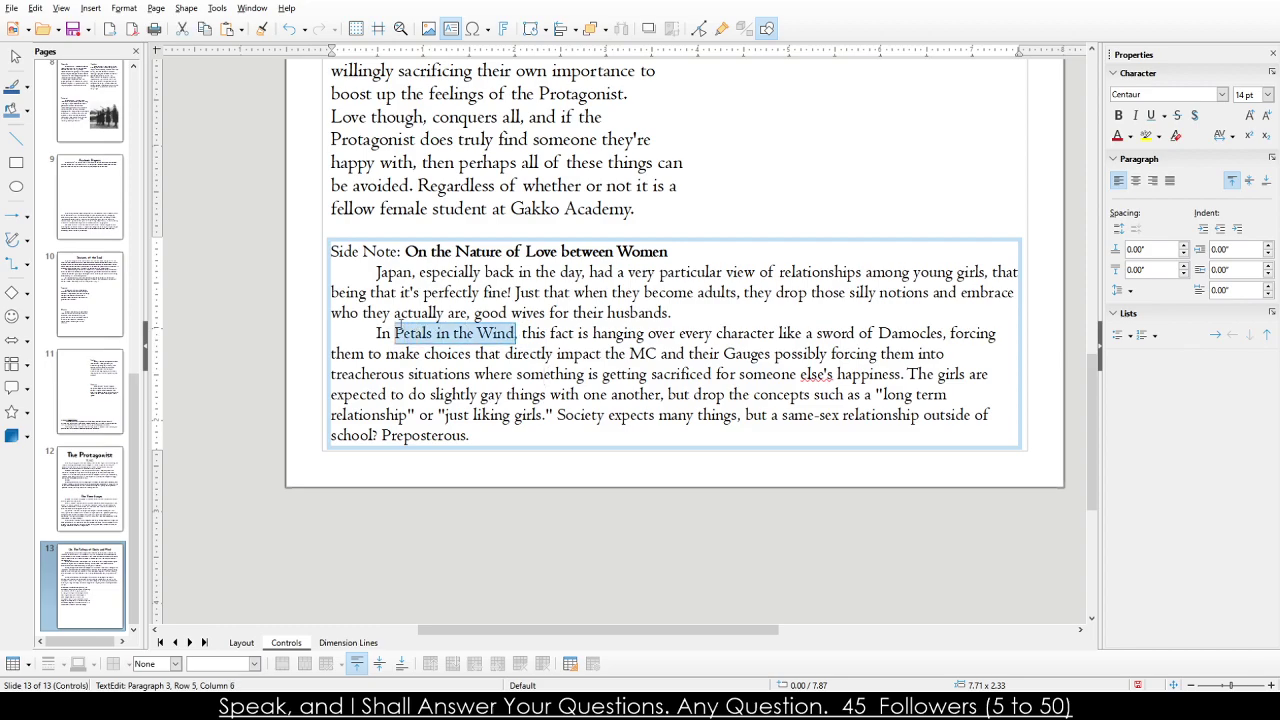
key("ctrl+i")
key("Escape")
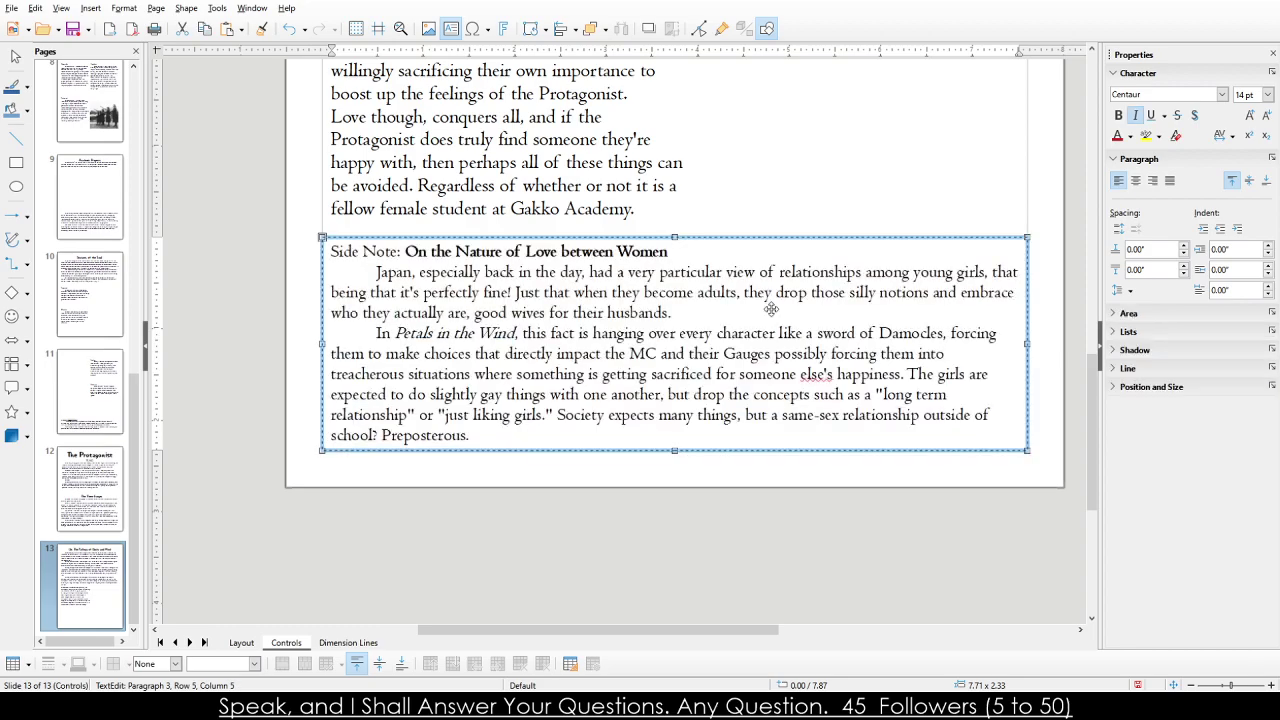
left_click(737, 515)
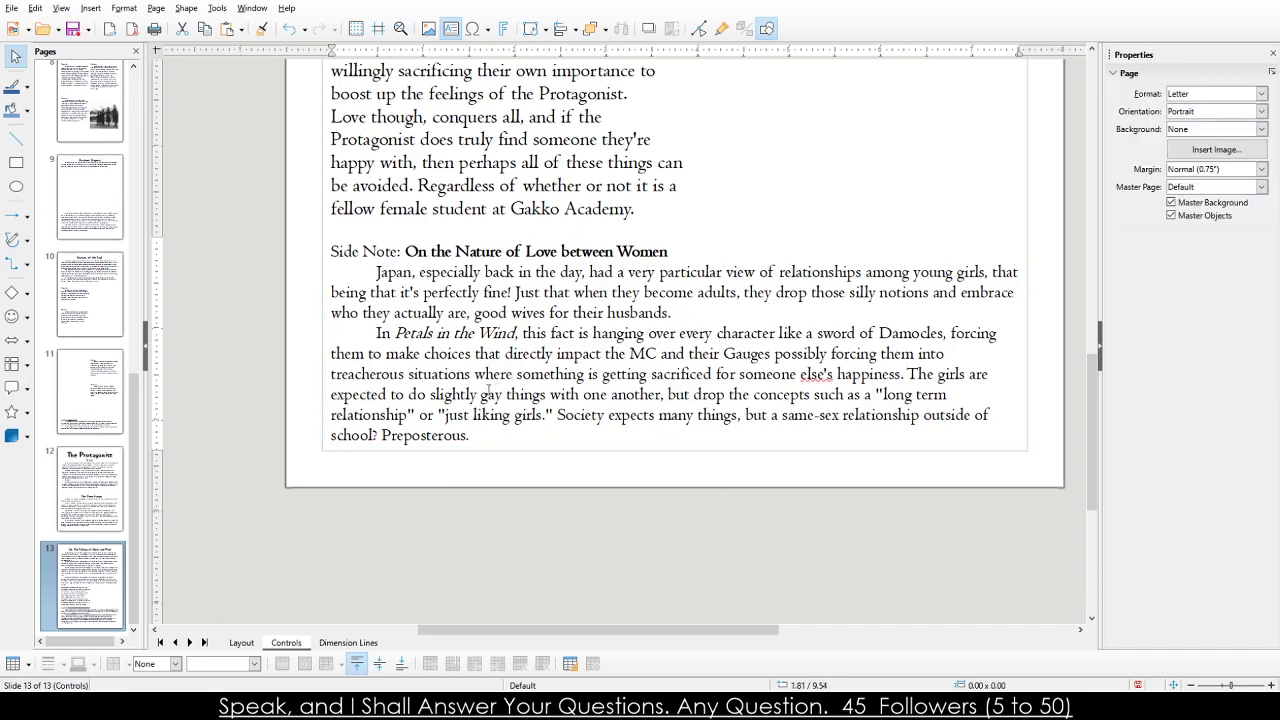
Replace "MC" with "Protagonist" in the side note's second paragraph.
double_click(643, 353)
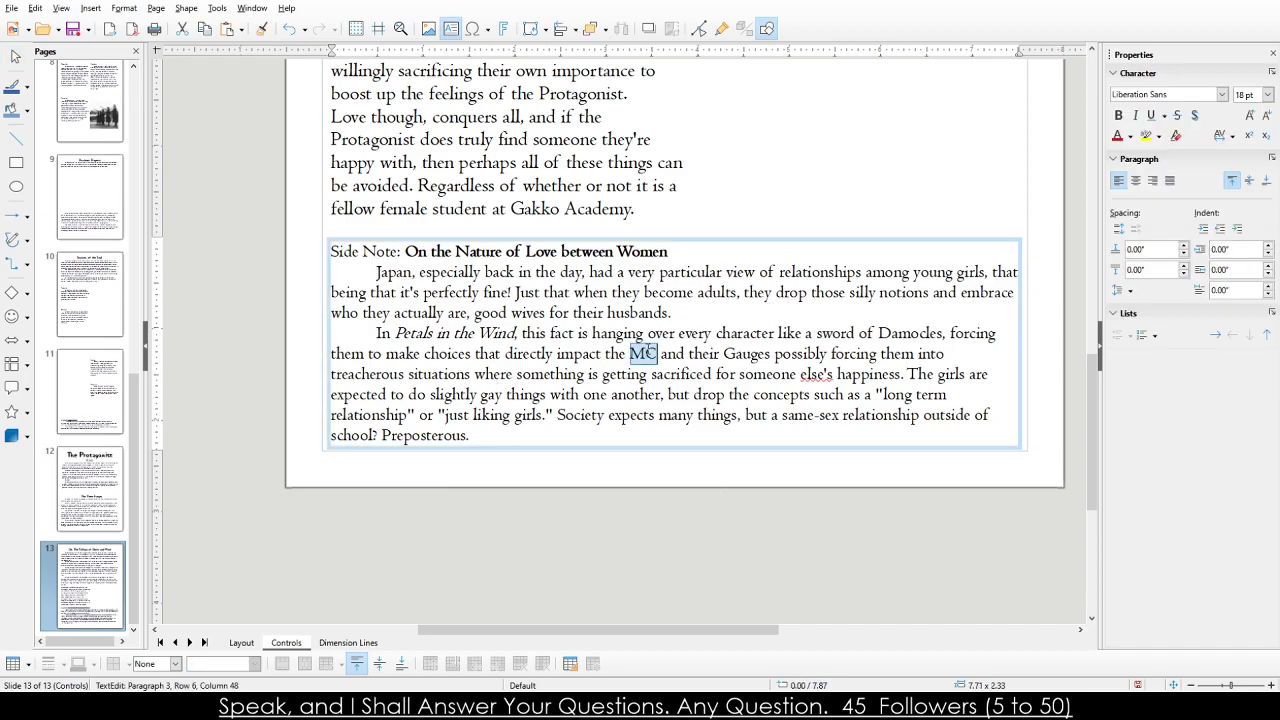
type("Prot")
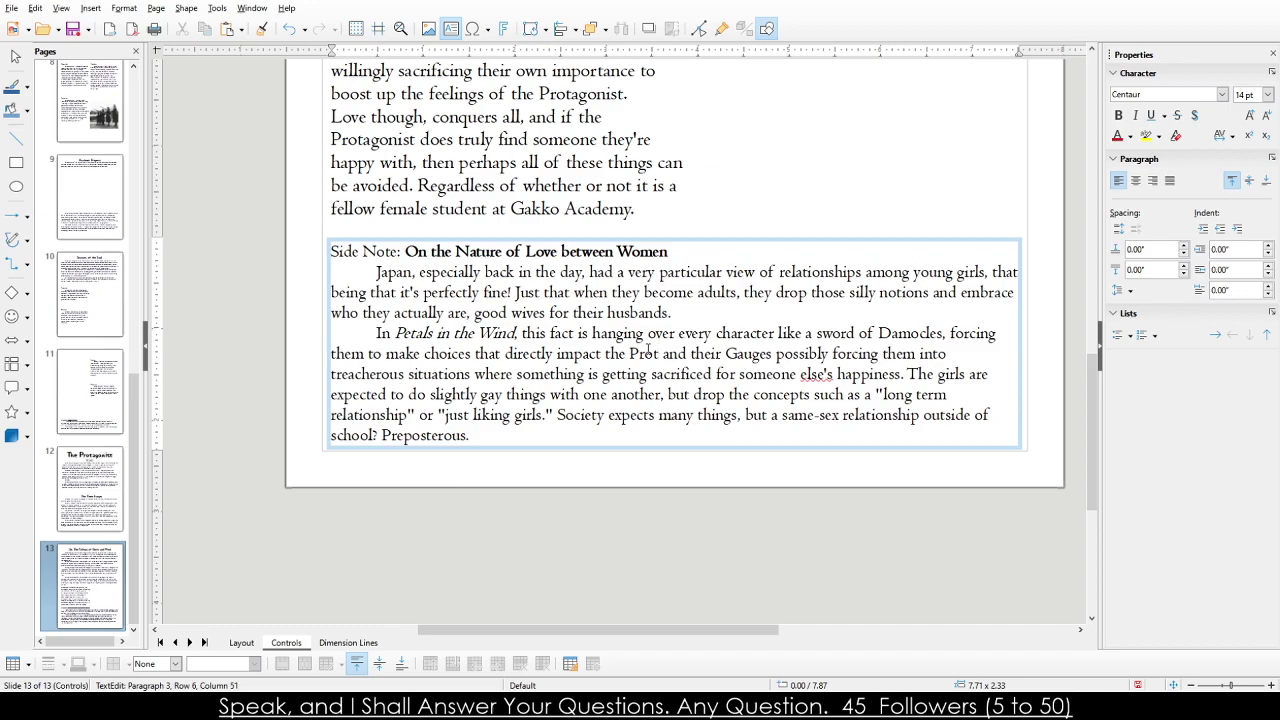
type("agonist")
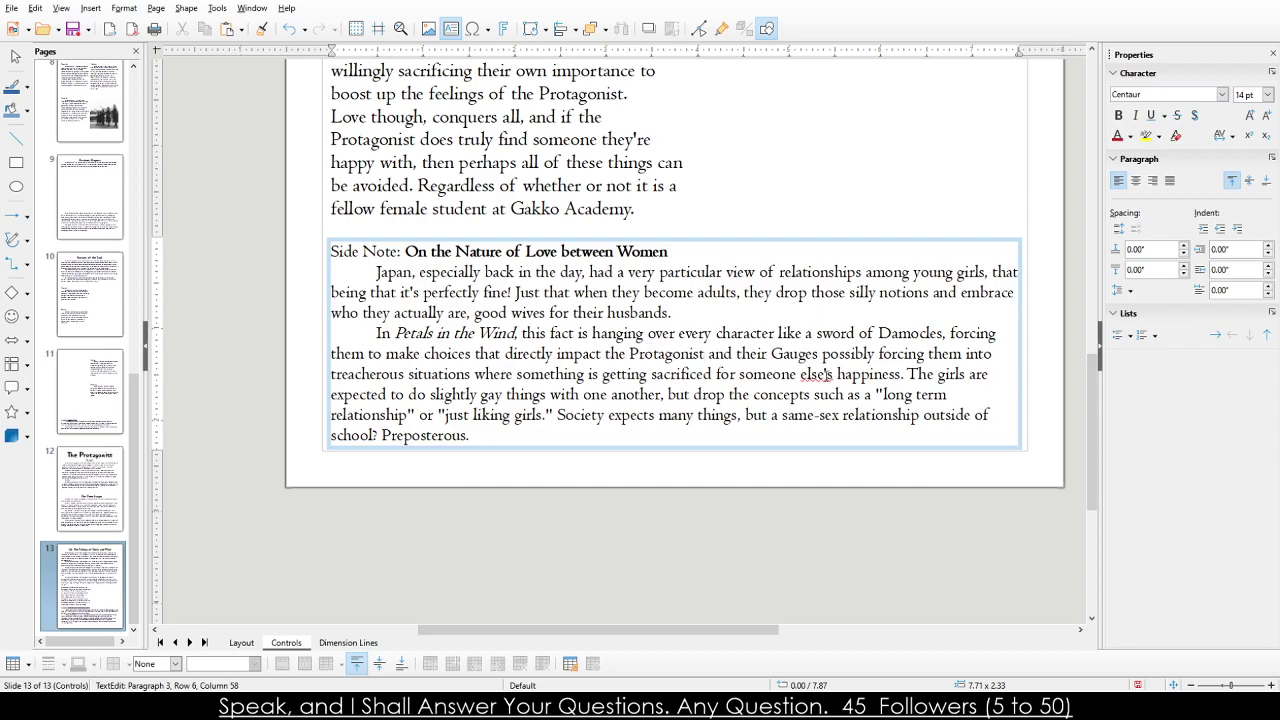
Try to correct the apostrophe in "else's" before "happiness" in the side note.
double_click(822, 373)
left_click(818, 374)
type("'")
key("Delete")
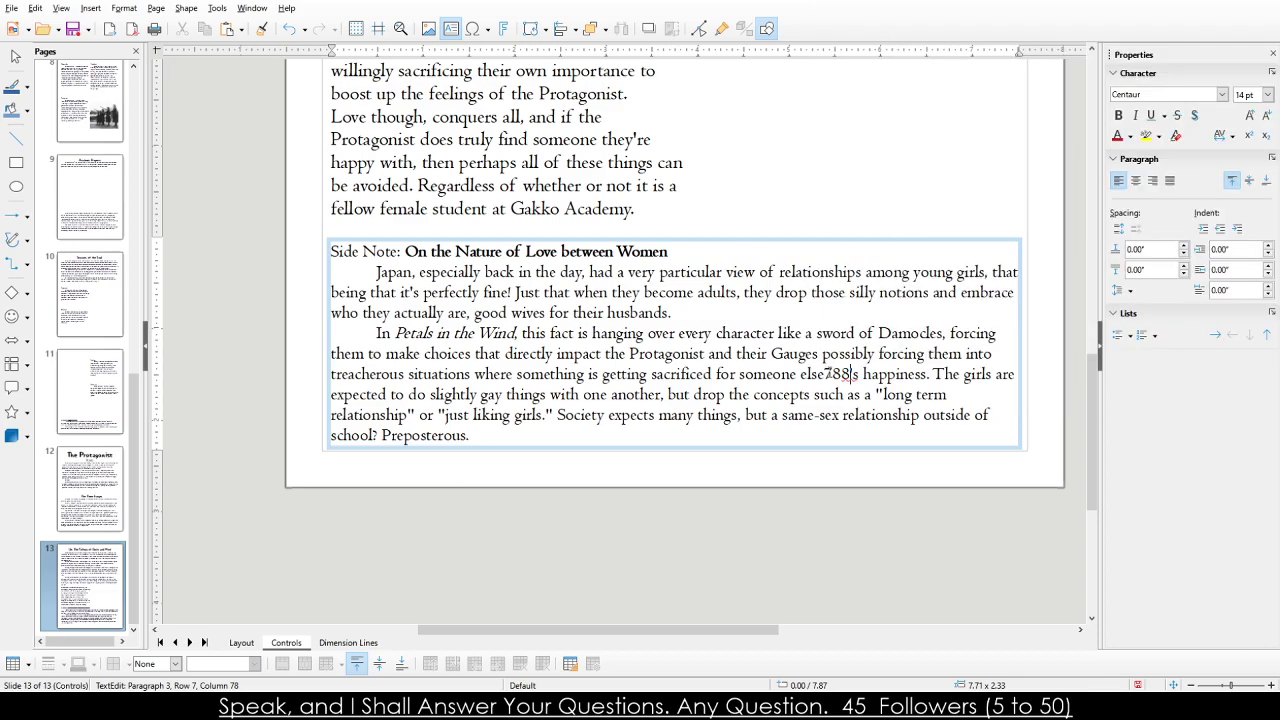
key("Delete")
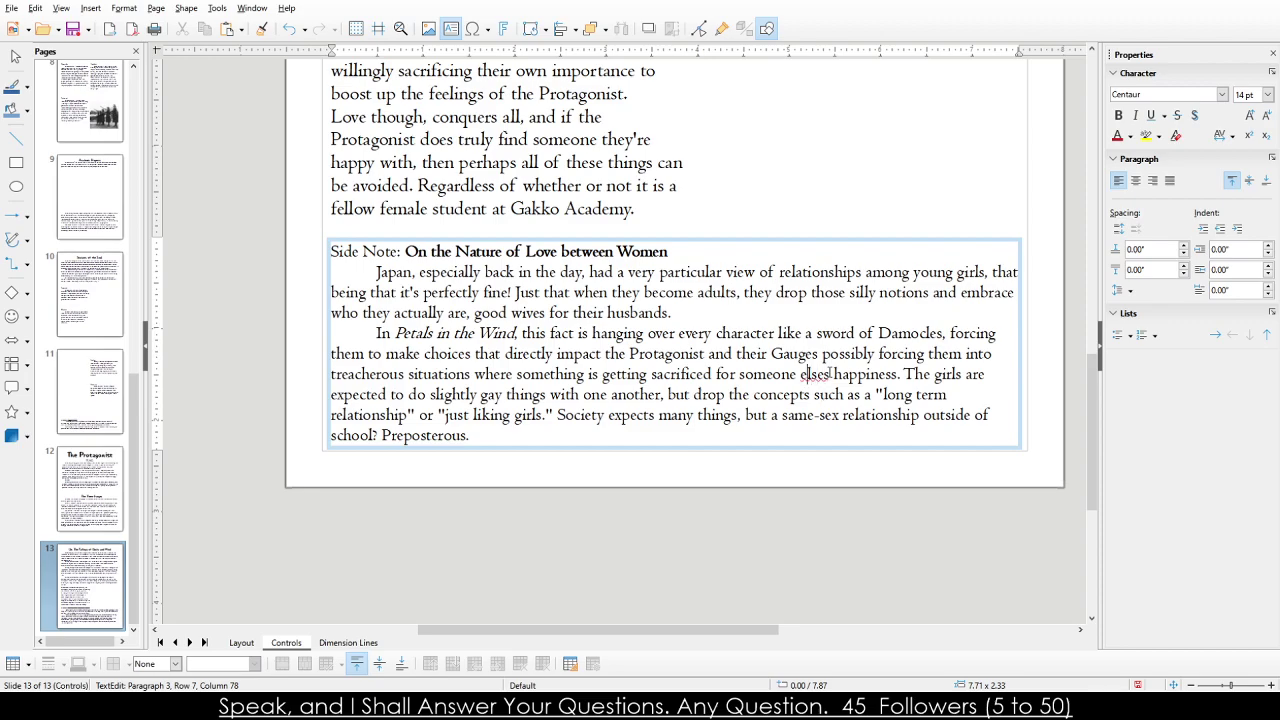
key("BackSpace")
double_click(790, 374)
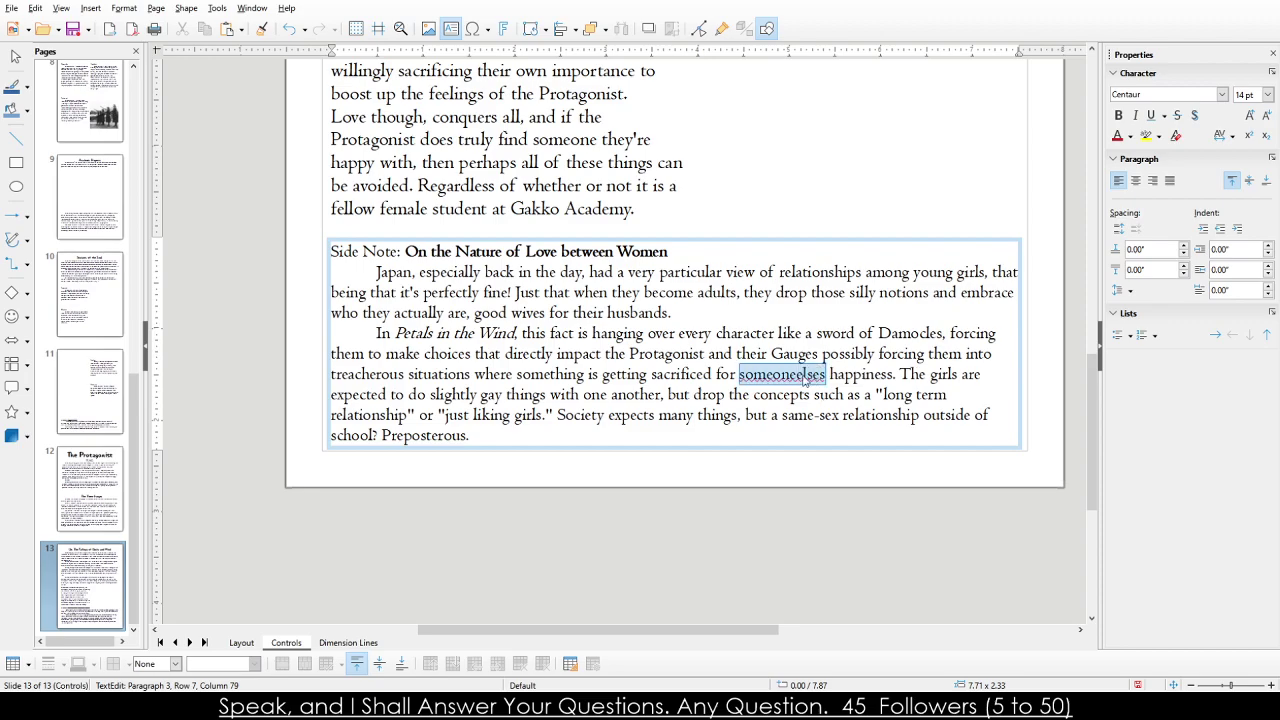
left_click(798, 374)
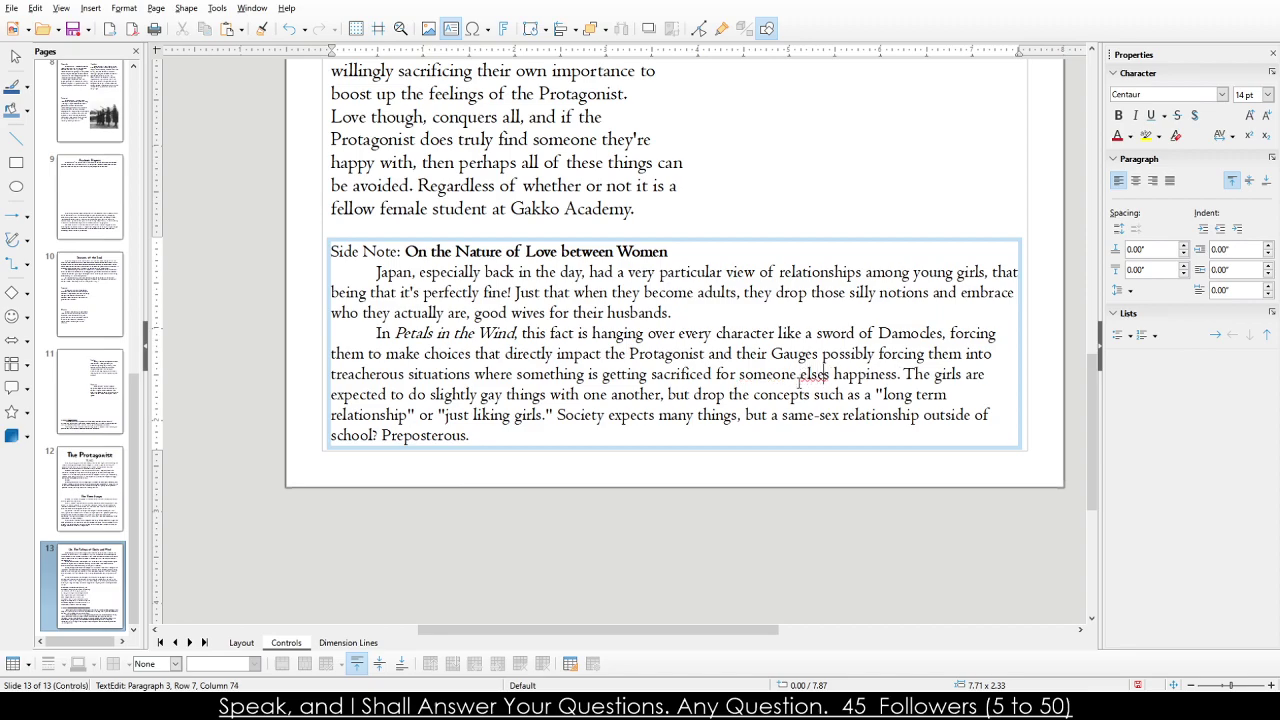
Try to delete and retype the word "elses" after "someone" in the side note.
key("BackSpace")
key("BackSpace")
key("BackSpace")
key("BackSpace")
key("BackSpace")
type("els")
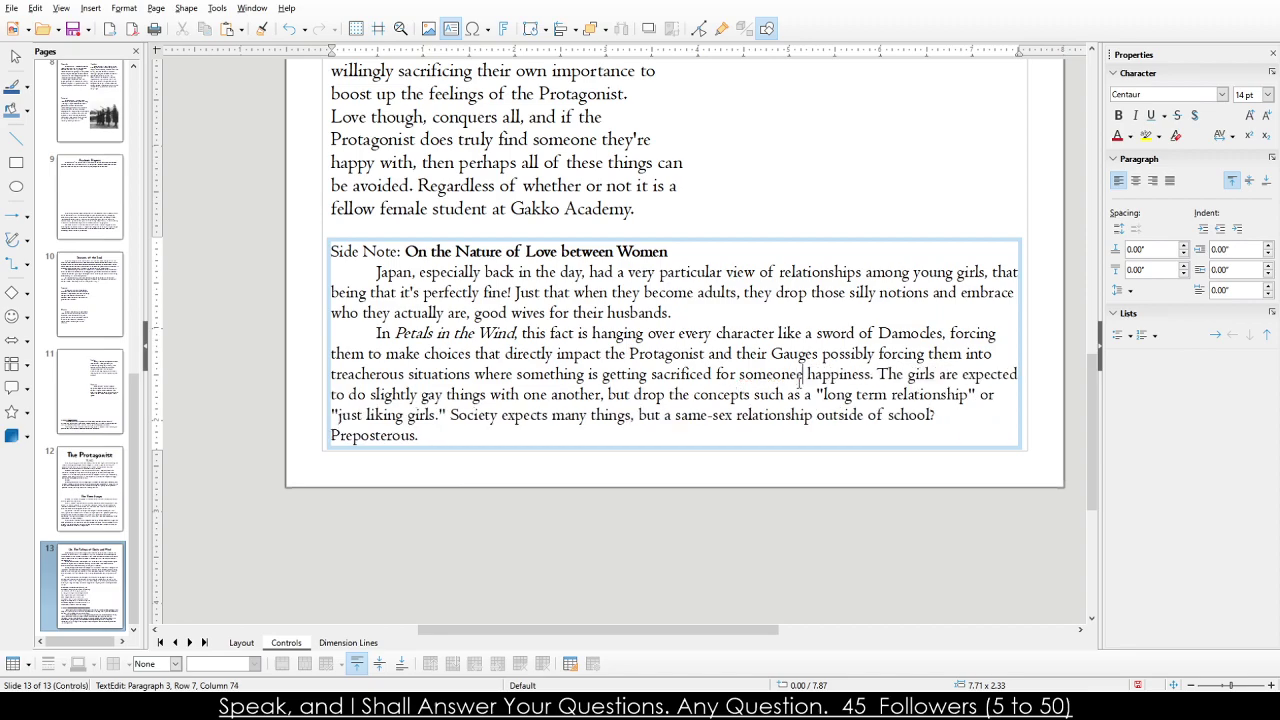
key("BackSpace")
key("BackSpace")
key("BackSpace")
type("lse")
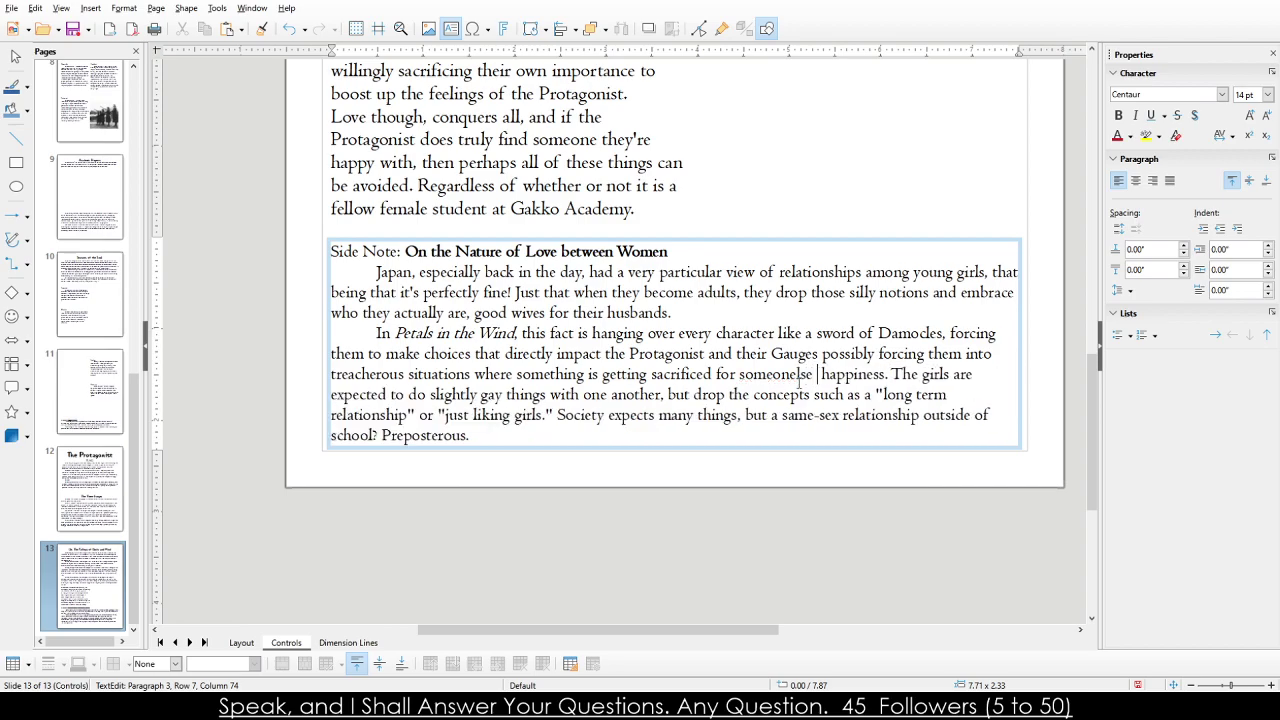
type("s")
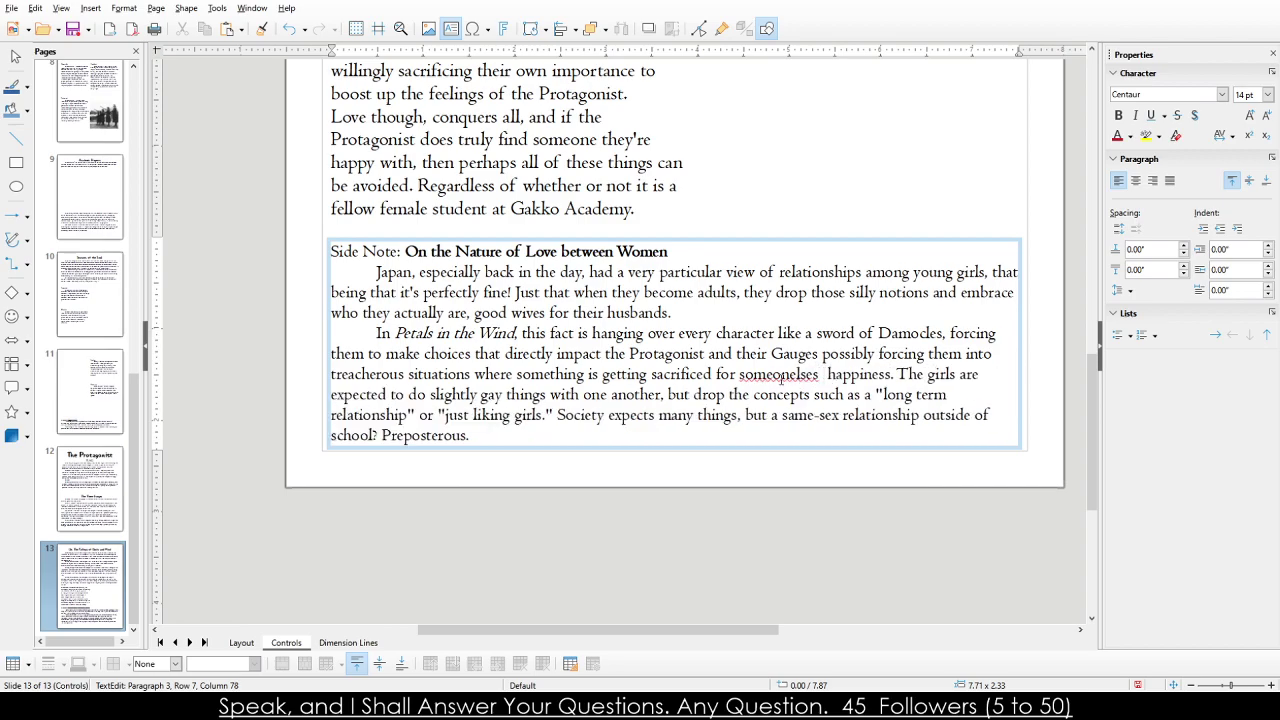
Replace the misspelled "someonelses" in the side note with "someones" and remove the extra space before "happiness".
double_click(785, 378)
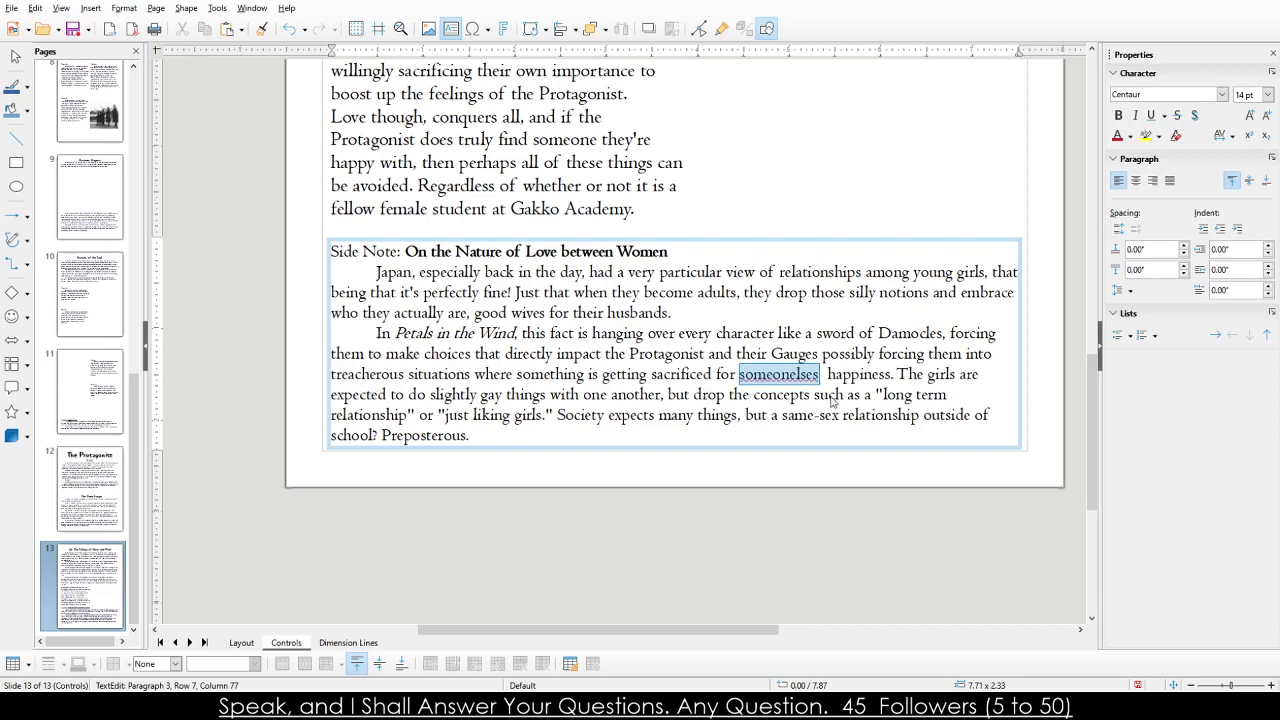
type("someones")
key("Left")
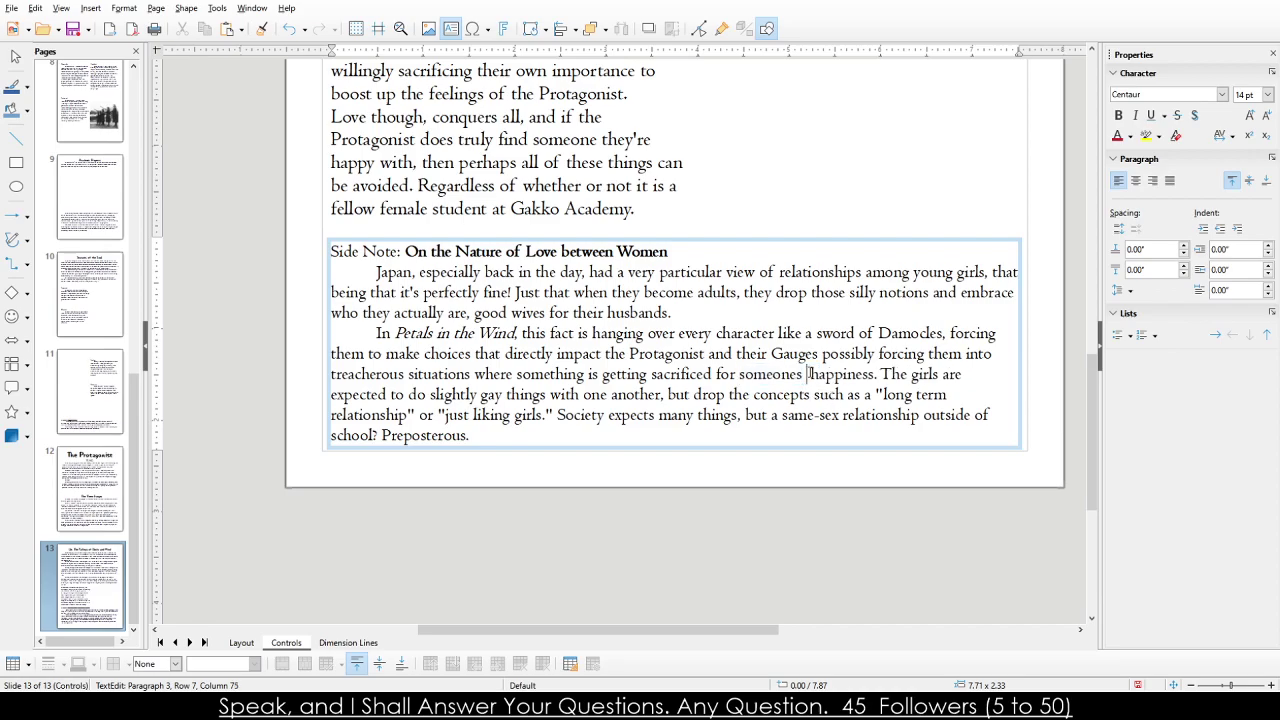
key("Delete")
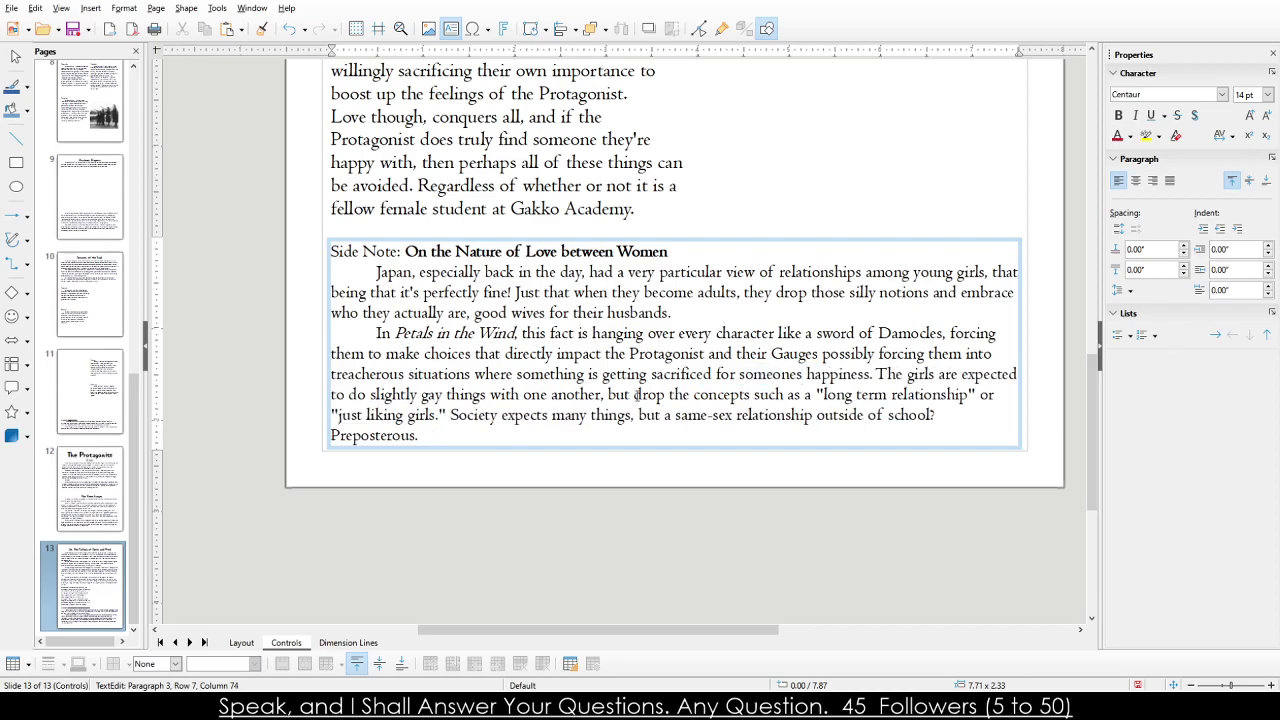
Proofread the remaining sentences of the side note's second paragraph, from the expectations on the girls to the end.
left_click(366, 395)
left_click(603, 394)
key("ctrl+Right")
key("ctrl+Right")
key("ctrl+Right")
key("ctrl+Right")
key("ctrl+Right")
key("ctrl+Right")
left_click(340, 500)
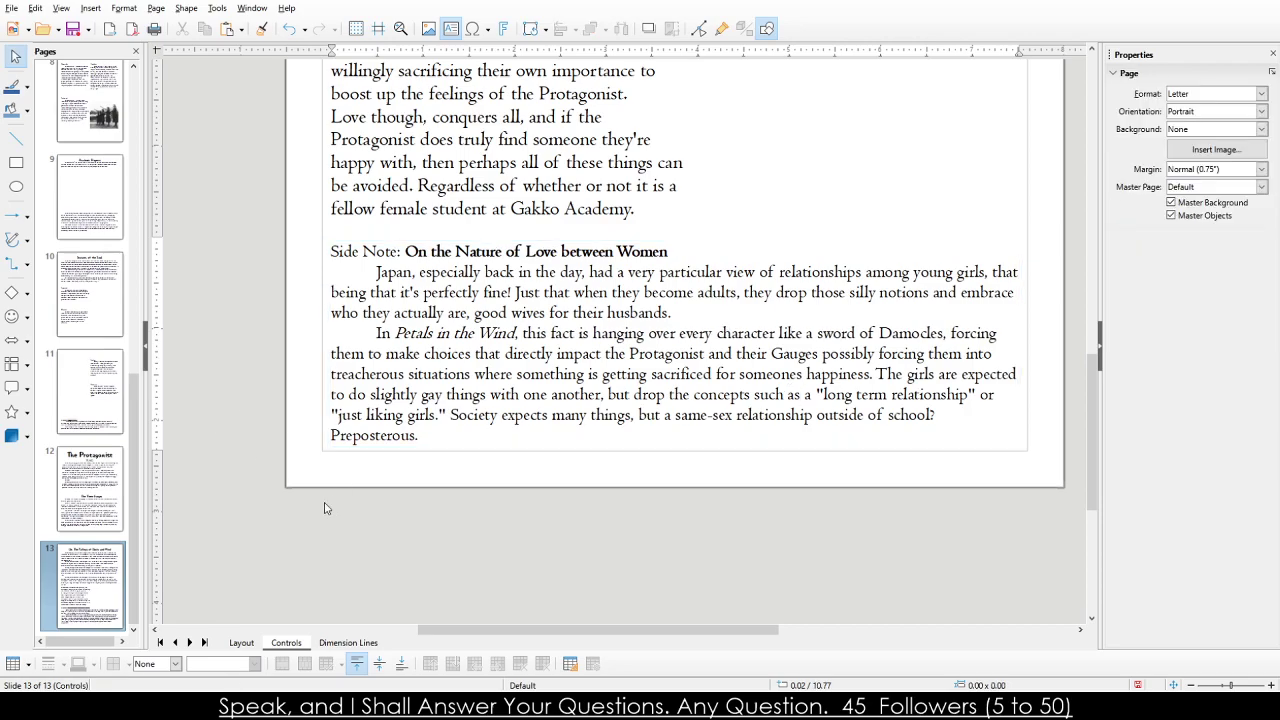
Check the layout of the "On The Failings of Body and Mind" page and browse the thumbnails of the preceding pages.
scroll(323, 502, "up", 3)
scroll(321, 430, "up", 6)
scroll(312, 420, "down", 8)
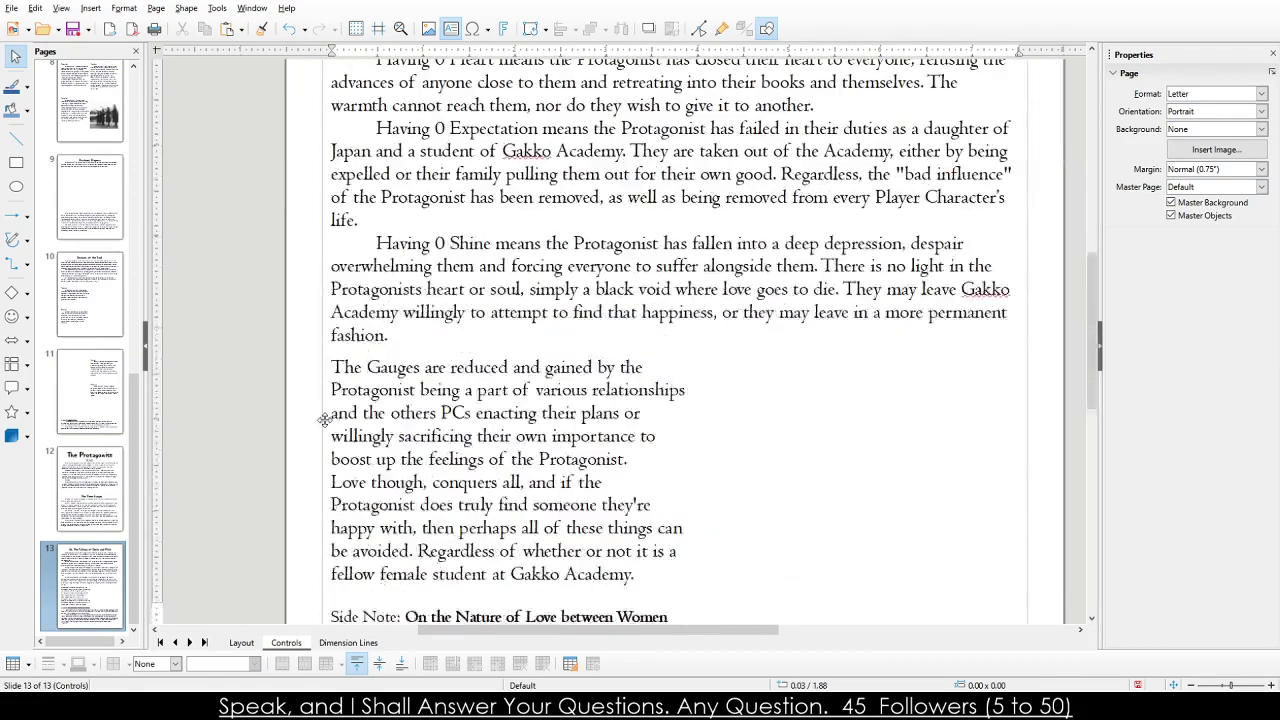
scroll(305, 423, "up", 3)
left_click(50, 560)
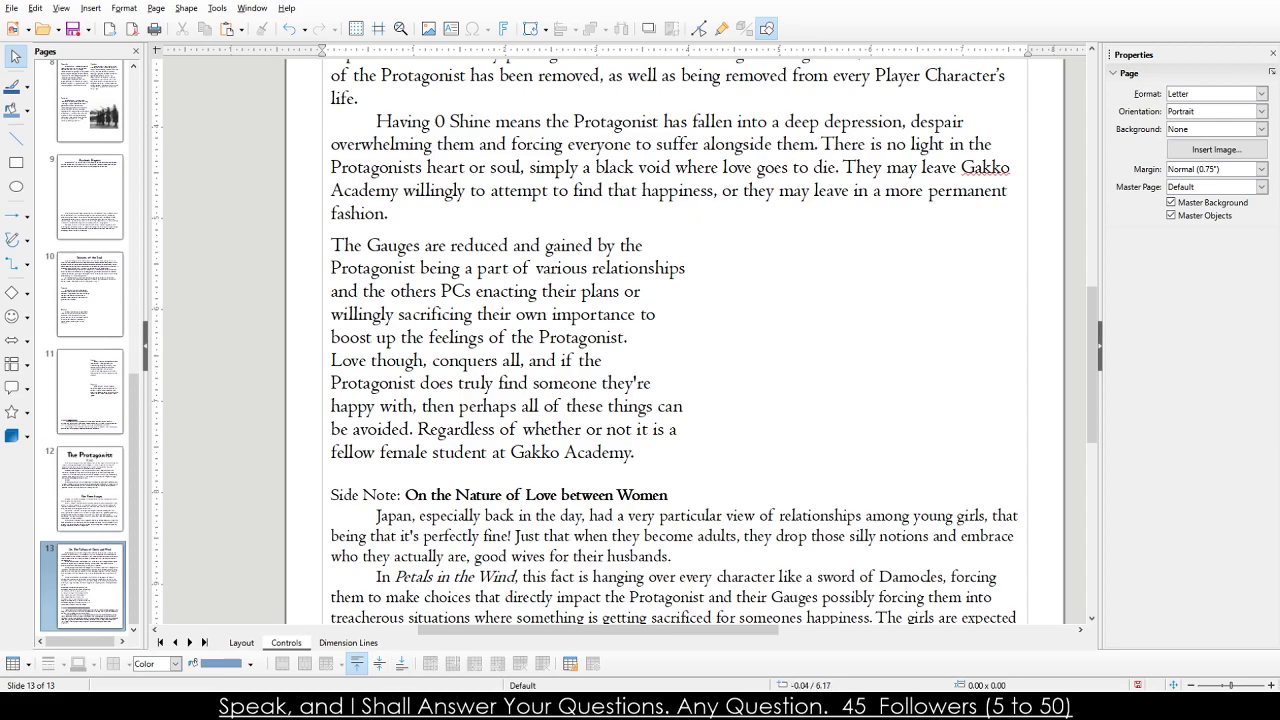
scroll(430, 410, "down", 3)
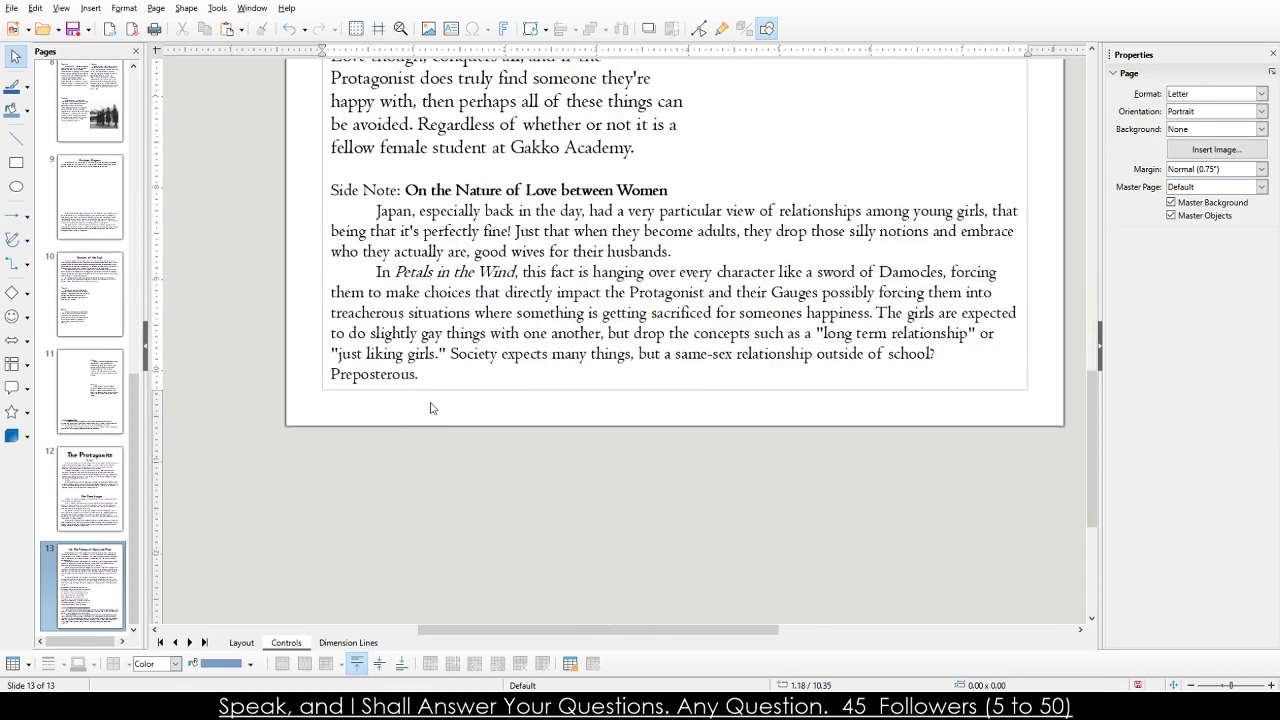
scroll(430, 410, "up", 2)
scroll(108, 442, "up", 1)
scroll(108, 442, "up", 1)
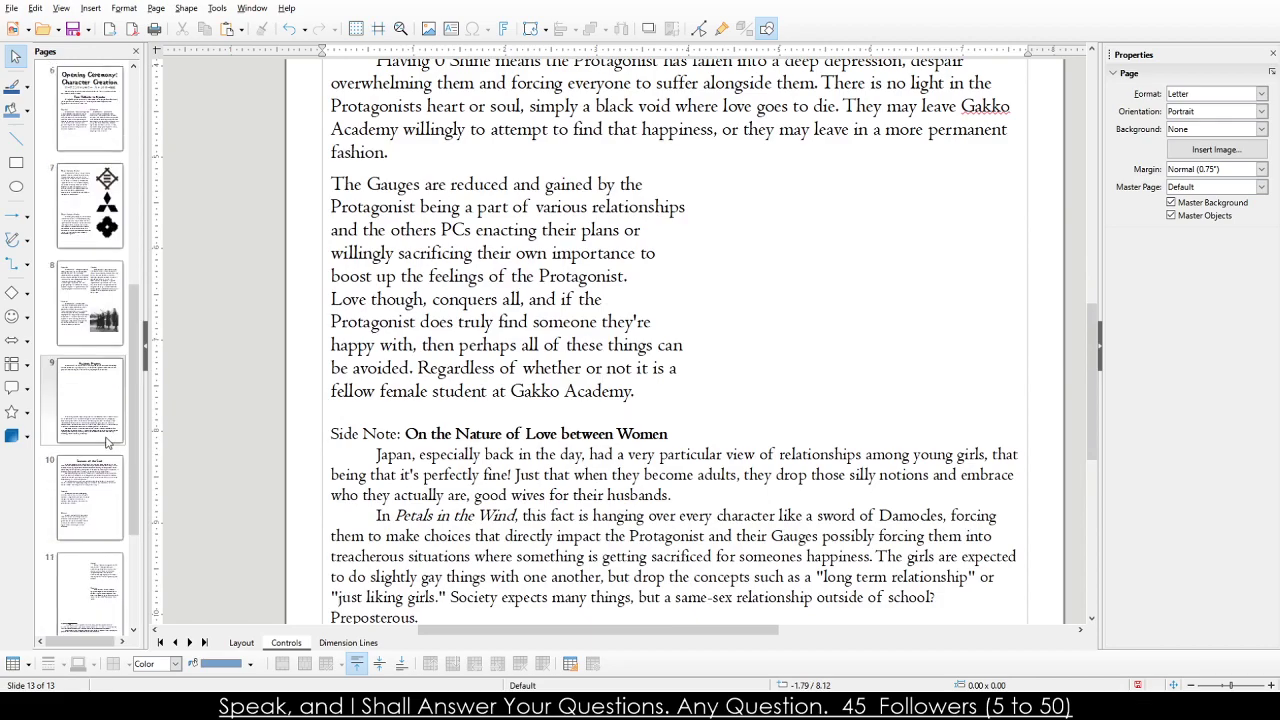
scroll(82, 360, "up", 3)
scroll(82, 380, "down", 5)
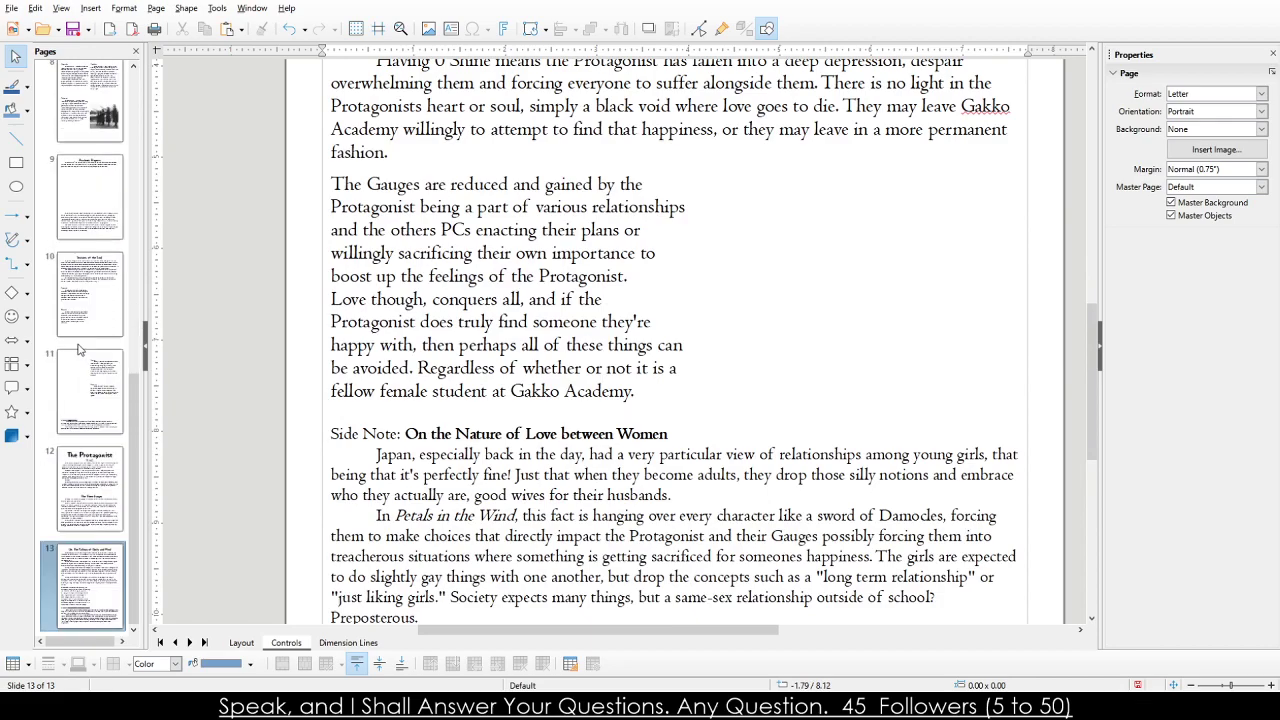
left_click(99, 607)
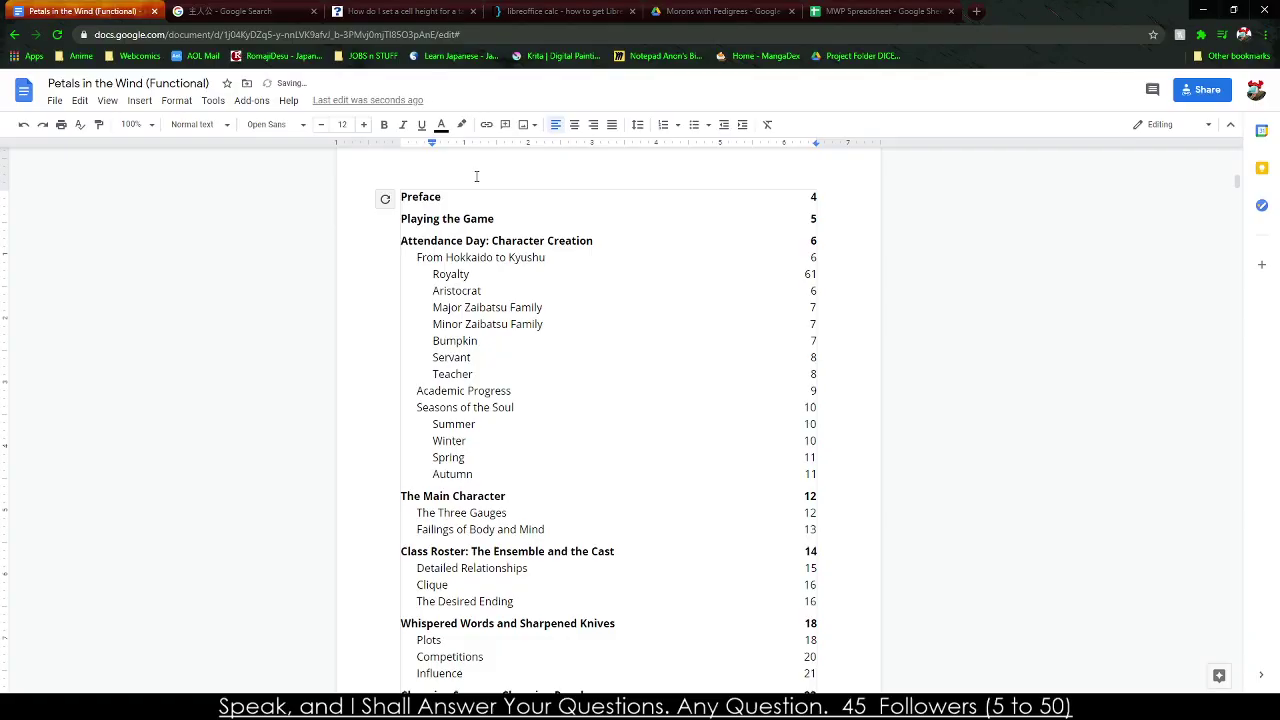
In the Google Docs source document, undo the stray edits to the Royalty entry's page number in the table of contents.
type("7")
key("Delete")
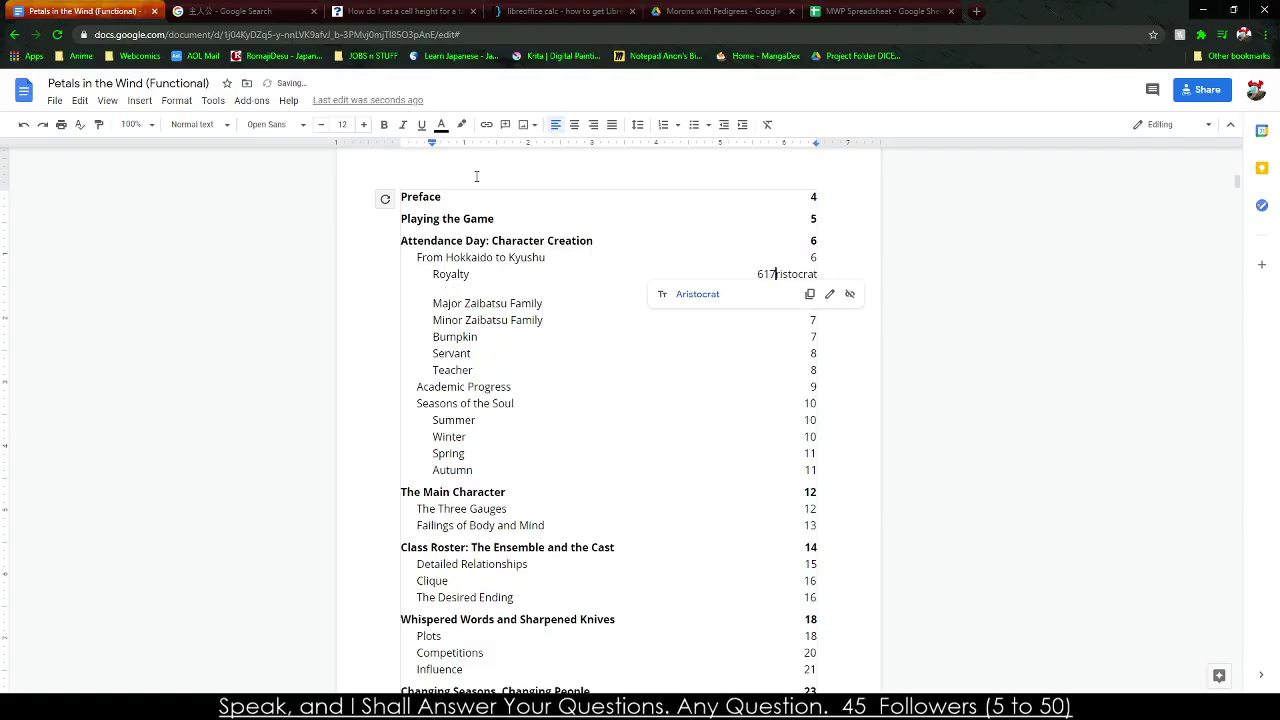
key("ctrl+z")
key("ctrl+z")
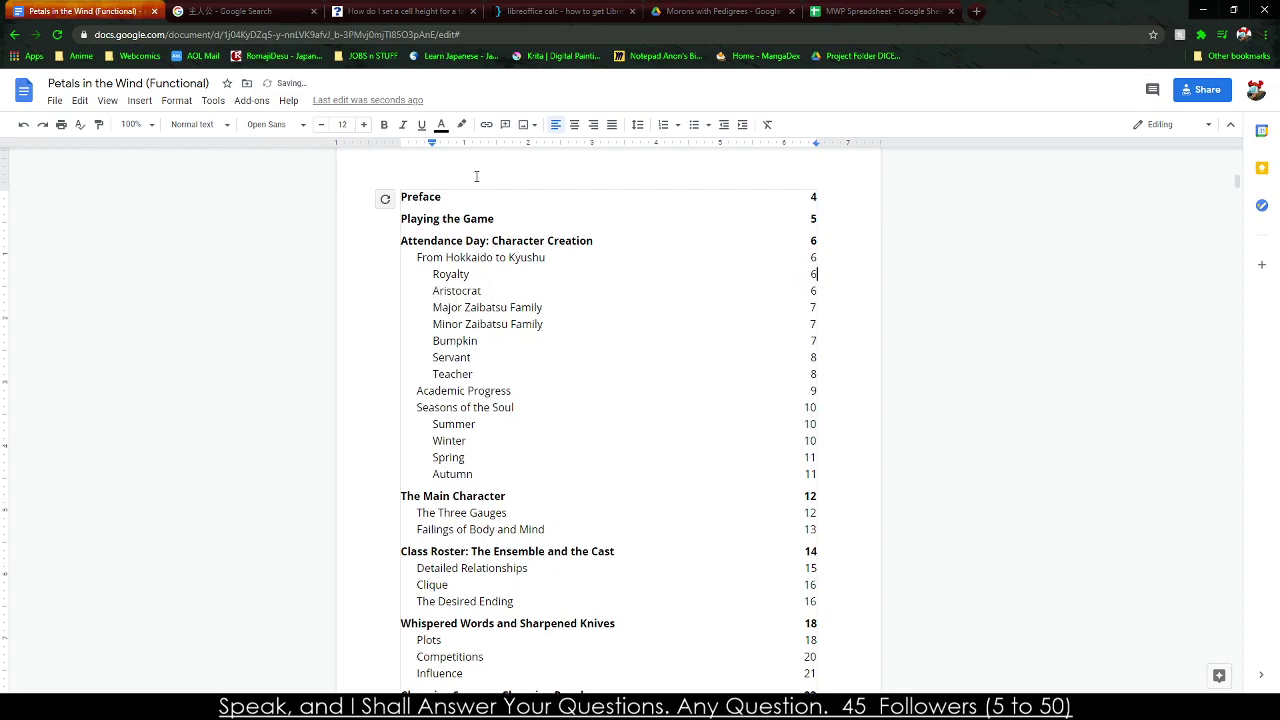
Look through the table of contents from "Class Roster: The Ensemble and the Cast" onward and skim the chapters to the document's end.
left_click_drag(418, 555, 510, 553)
scroll(514, 551, "down", 2)
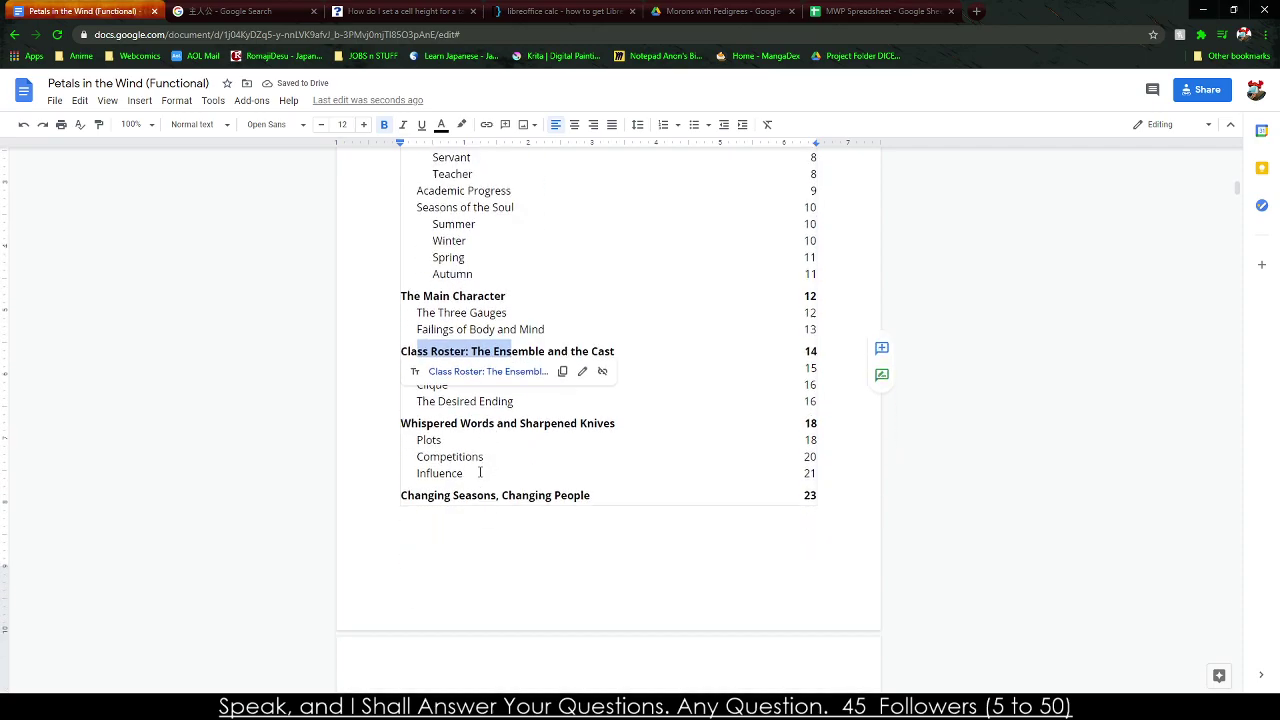
scroll(428, 460, "down", 2)
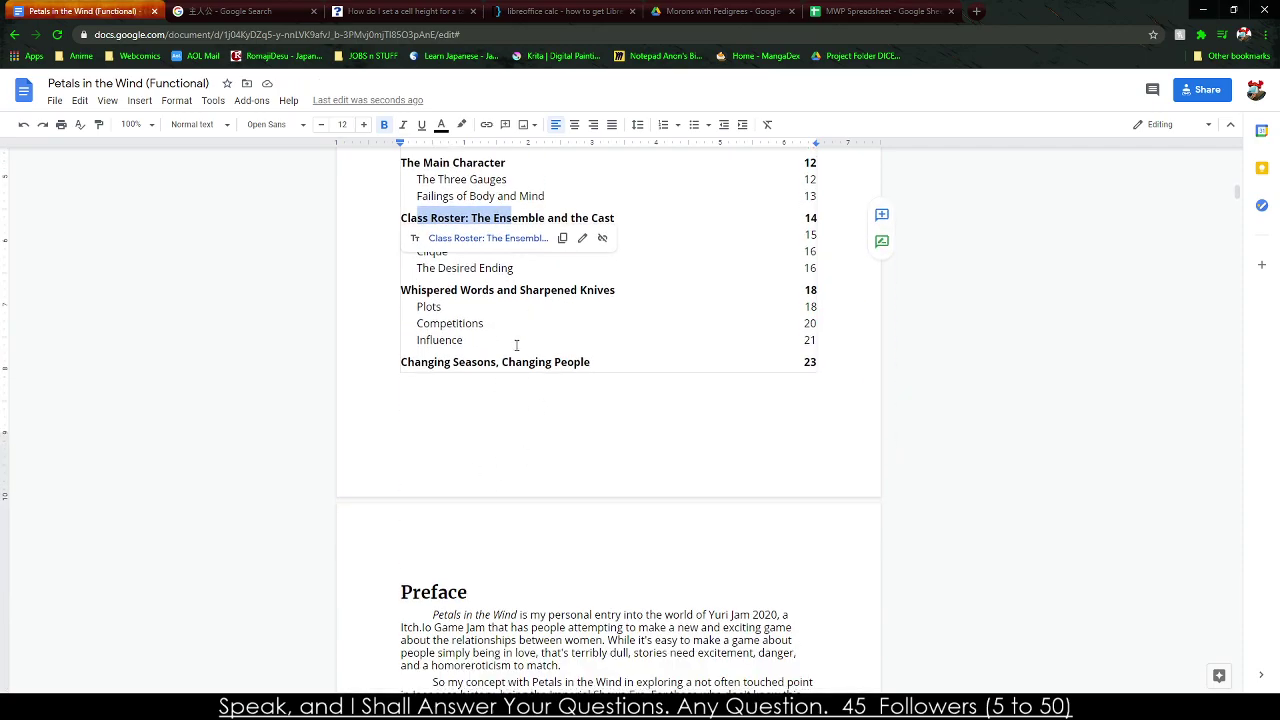
left_click(676, 262)
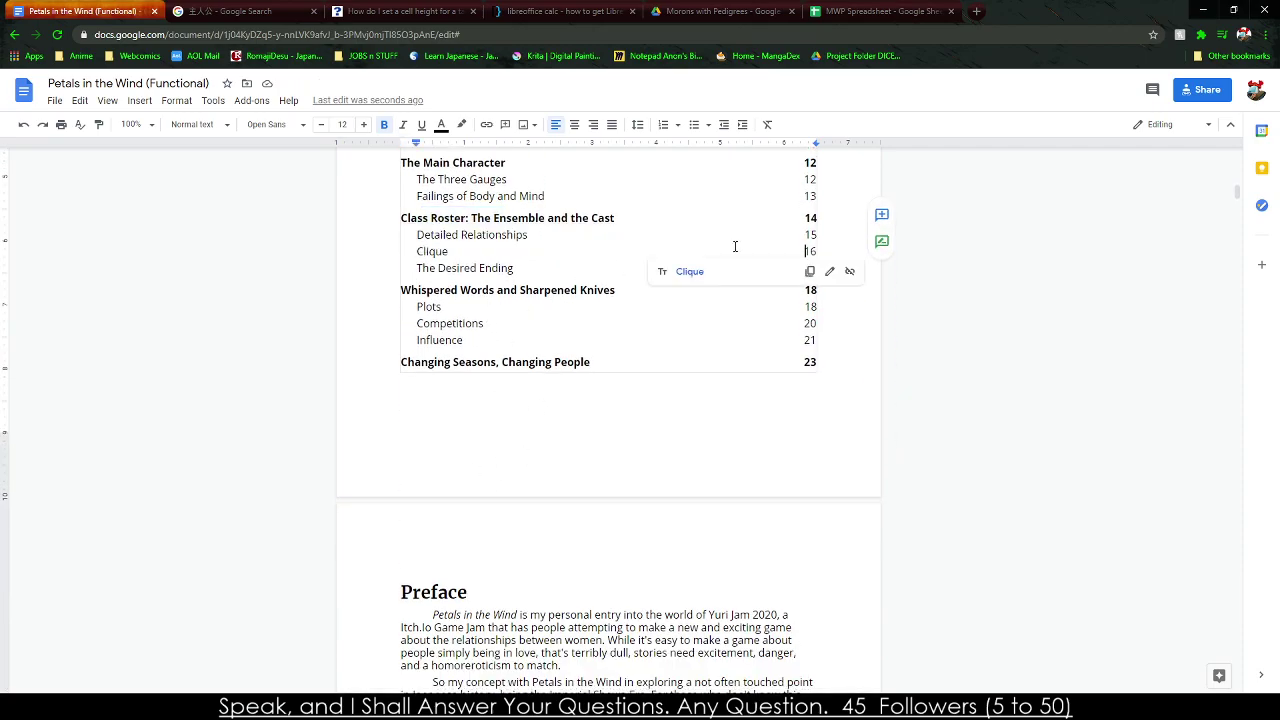
left_click(660, 310)
left_click(471, 323)
left_click(490, 343)
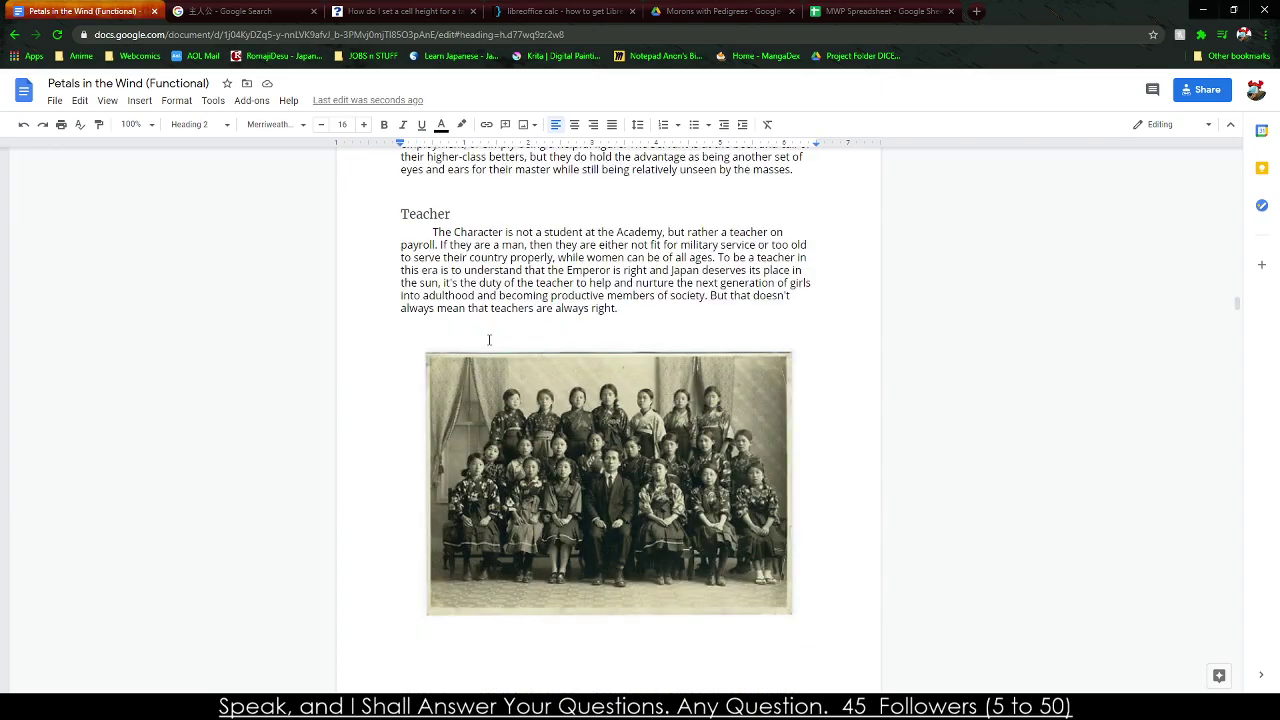
scroll(520, 340, "down", 10)
scroll(520, 342, "down", 10)
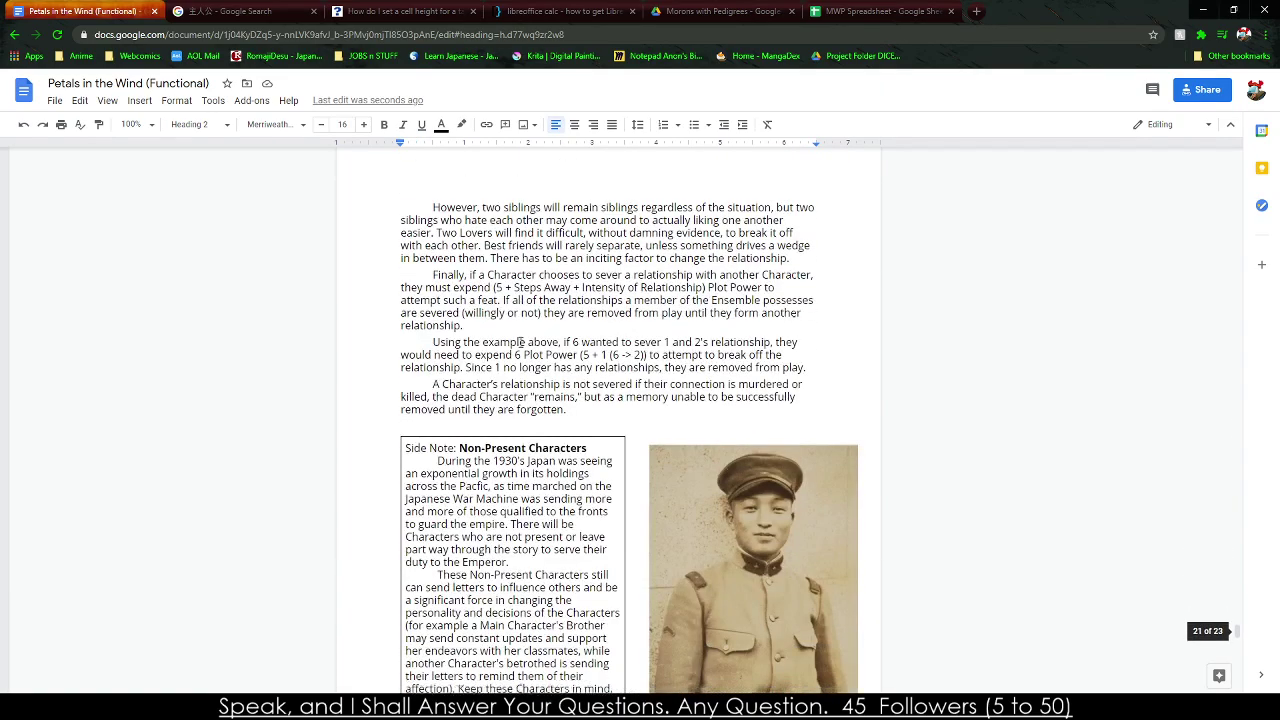
scroll(529, 343, "down", 10)
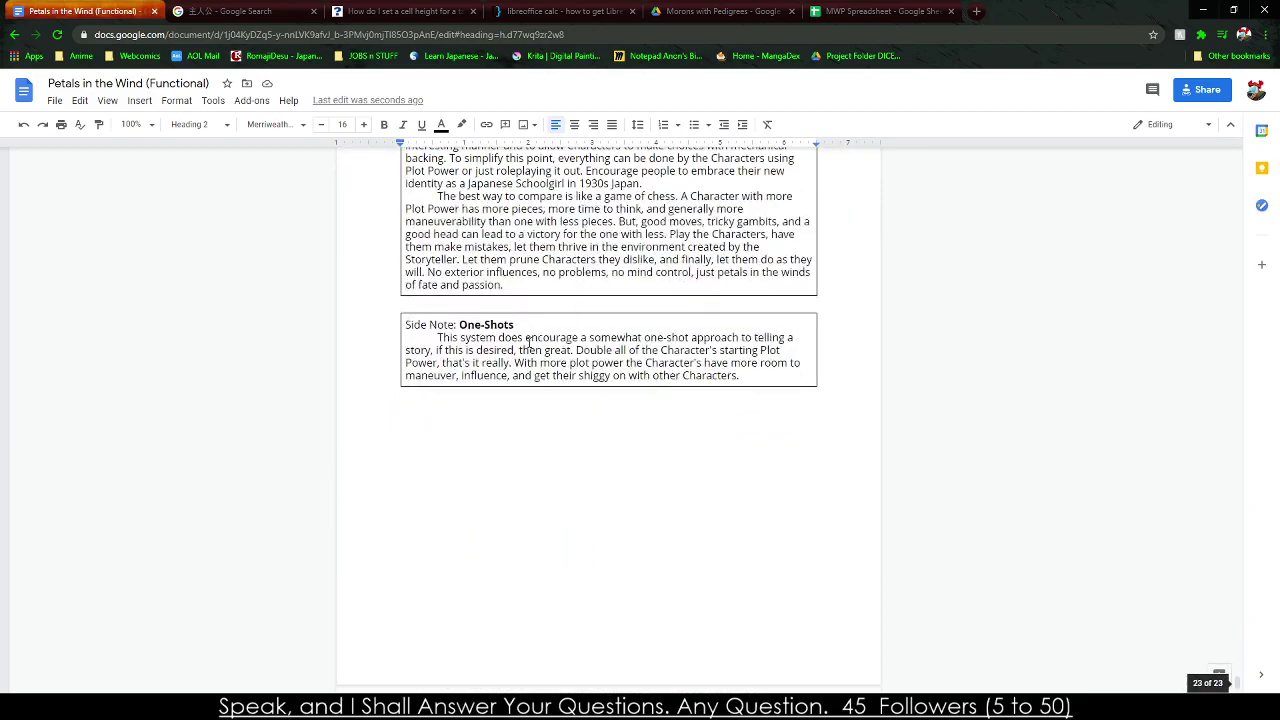
Go back through the source chapters to "Class Roster: The Ensemble and the Cast" and select that heading.
scroll(529, 343, "up", 20)
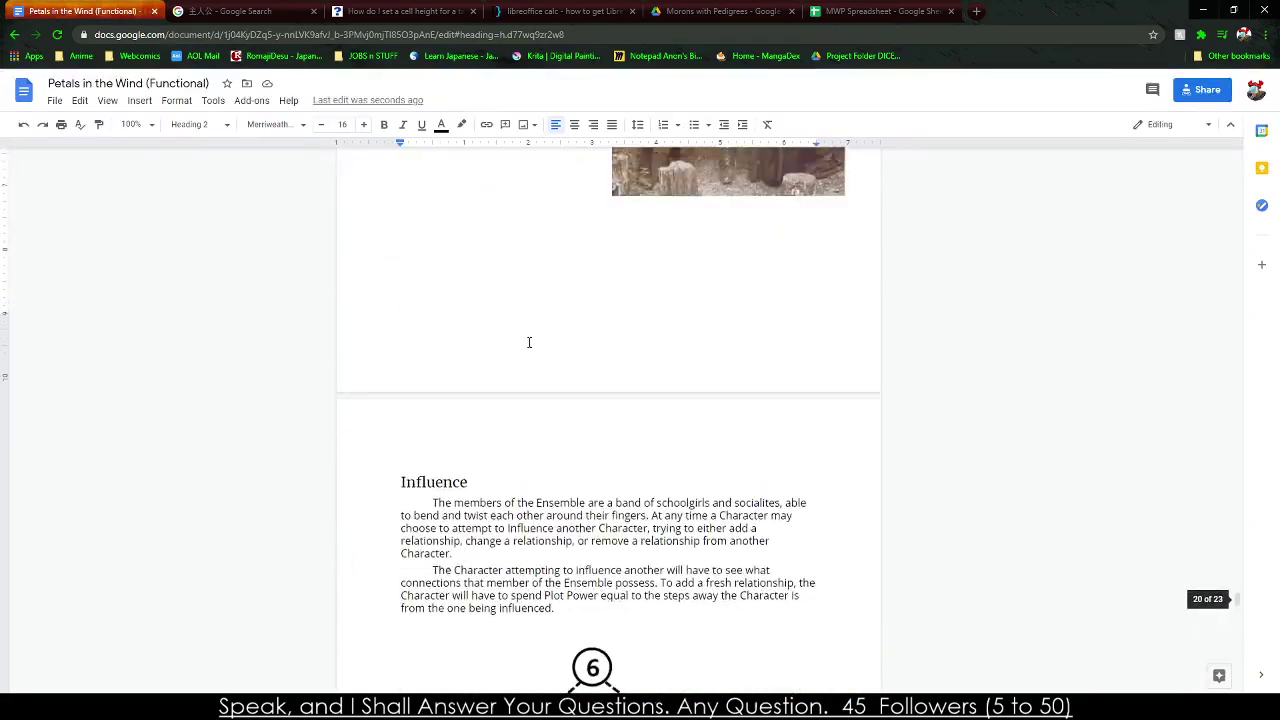
scroll(529, 343, "down", 4)
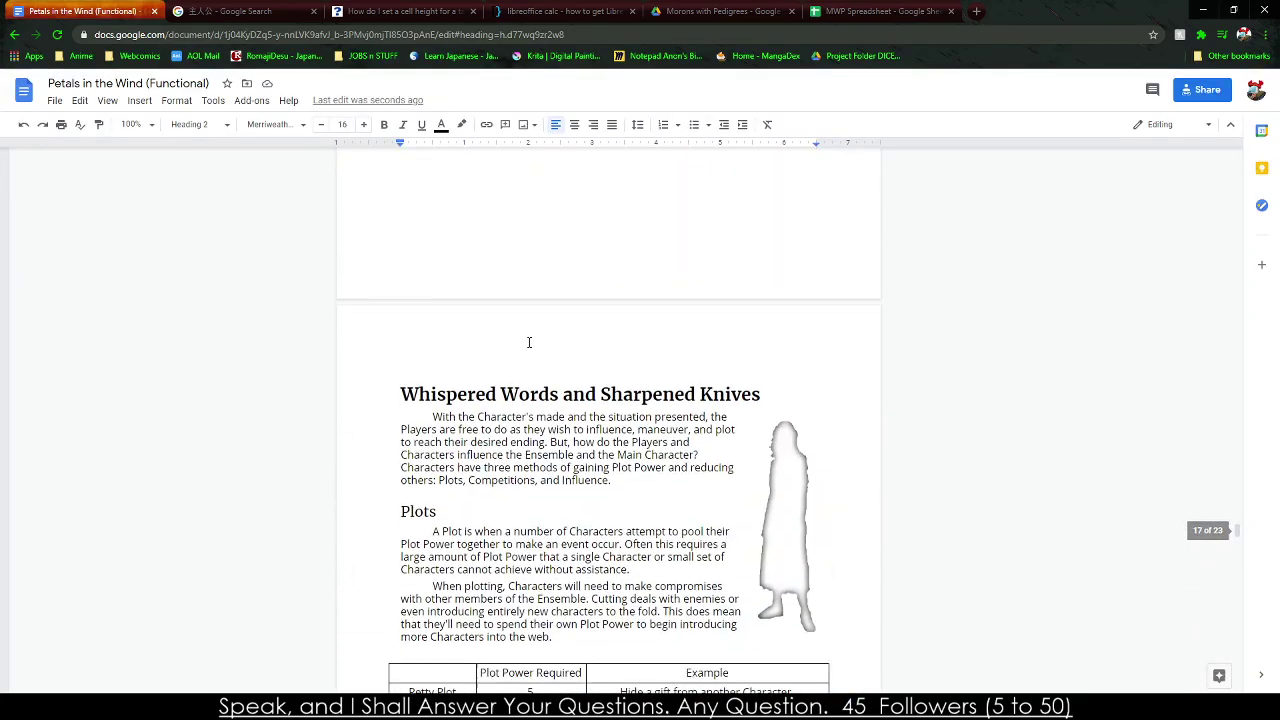
left_click_drag(498, 284, 643, 266)
left_click(643, 274)
scroll(643, 274, "up", 3)
scroll(643, 274, "down", 20)
scroll(643, 274, "up", 7)
scroll(643, 275, "up", 15)
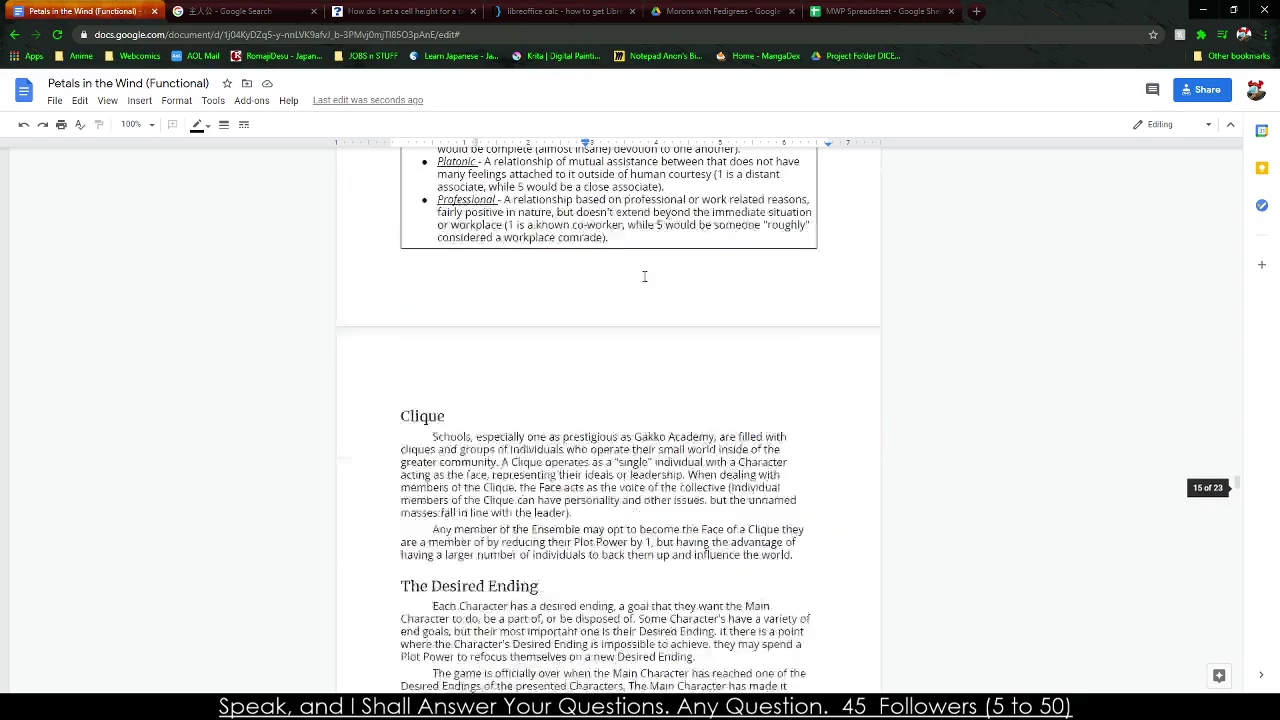
scroll(643, 275, "up", 4)
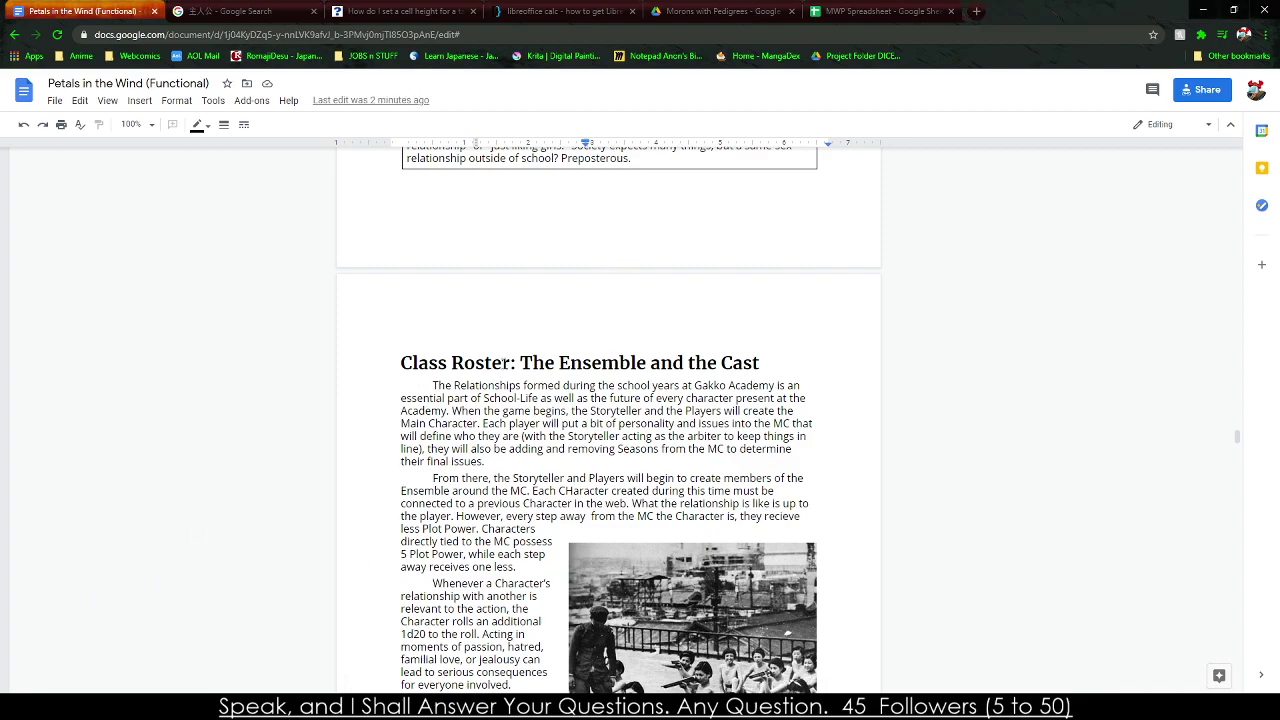
triple_click(524, 345)
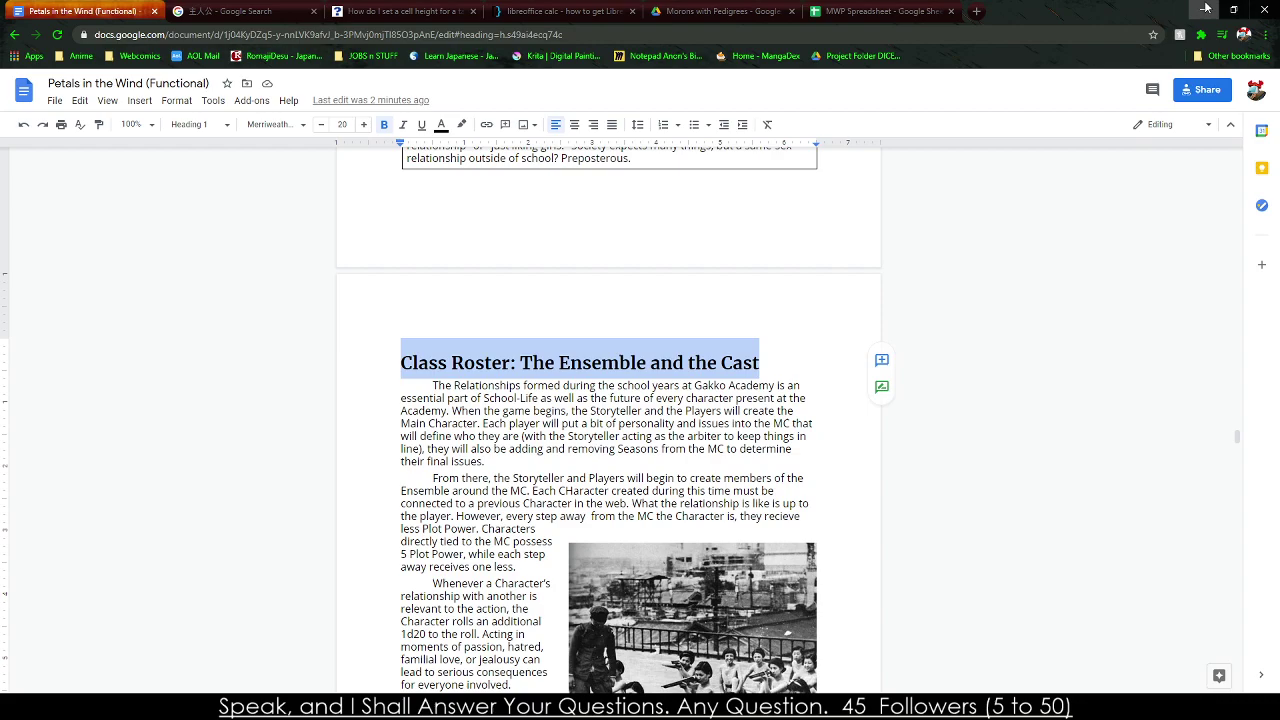
Find the open Google Search page for 主人公 and return from it to the English-to-Japanese translator.
left_click(1204, 9)
left_click(346, 649)
left_click(780, 9)
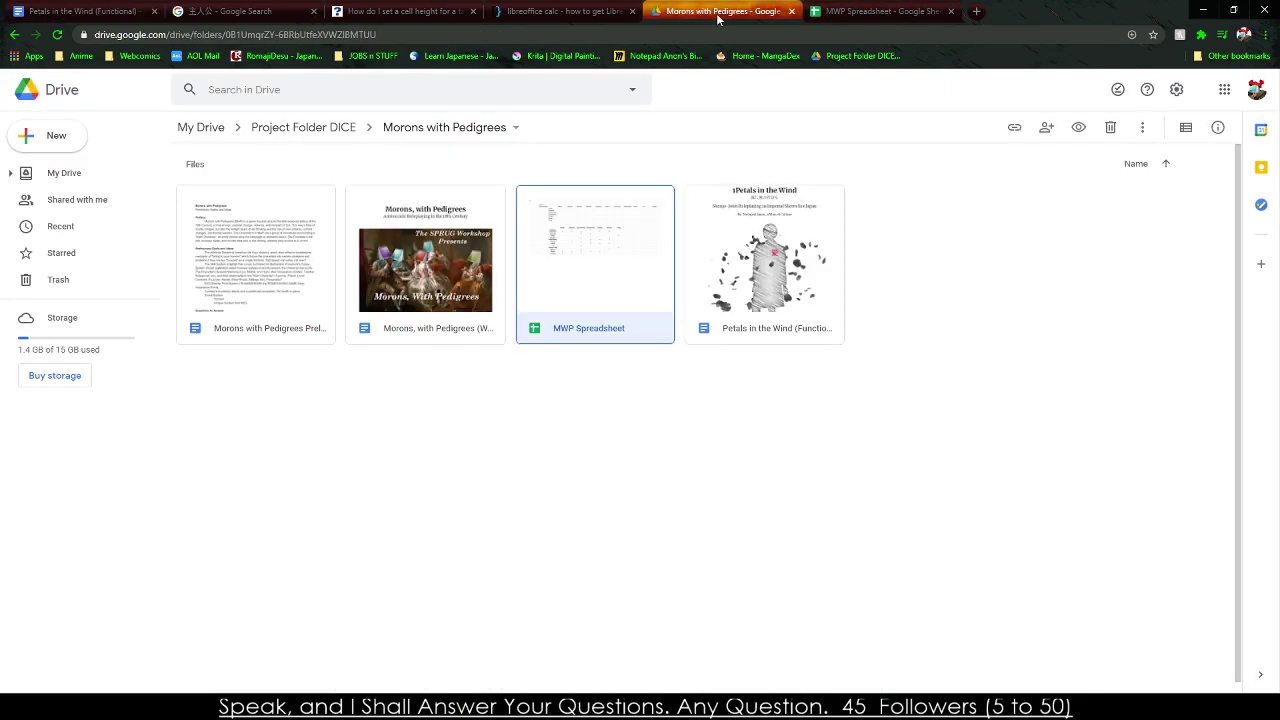
left_click(1071, 331)
left_click(228, 9)
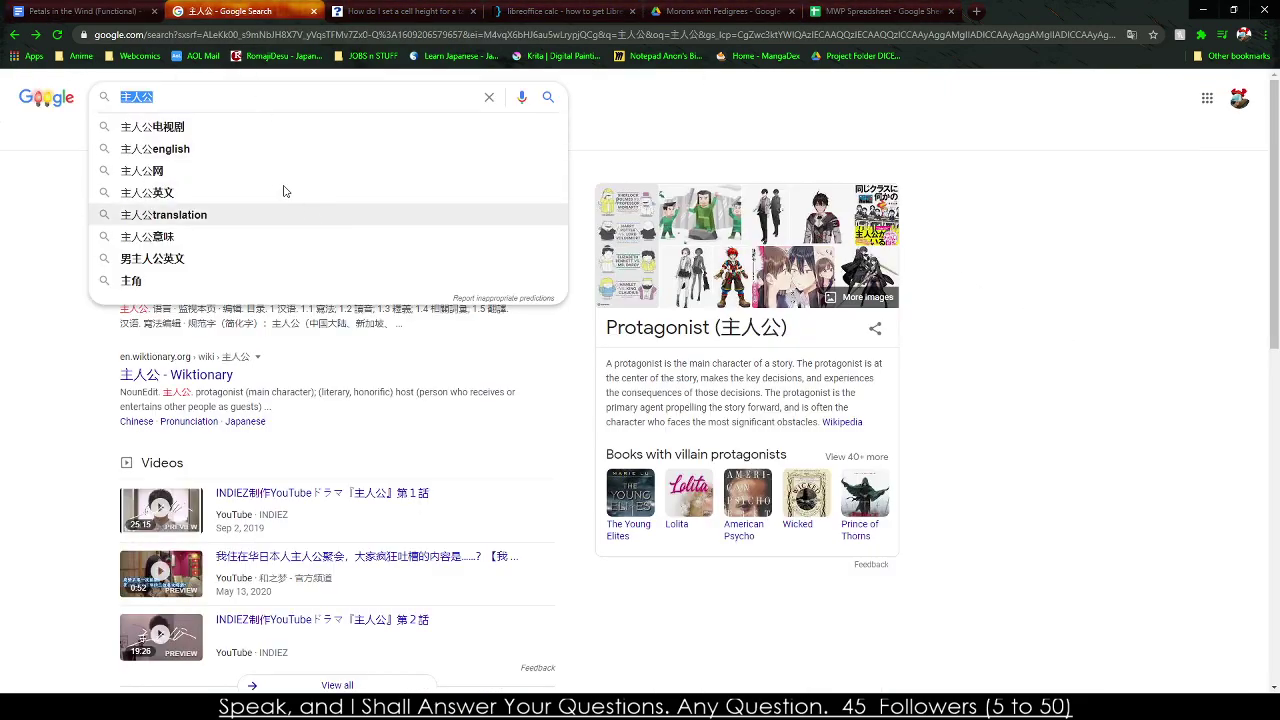
left_click(15, 34)
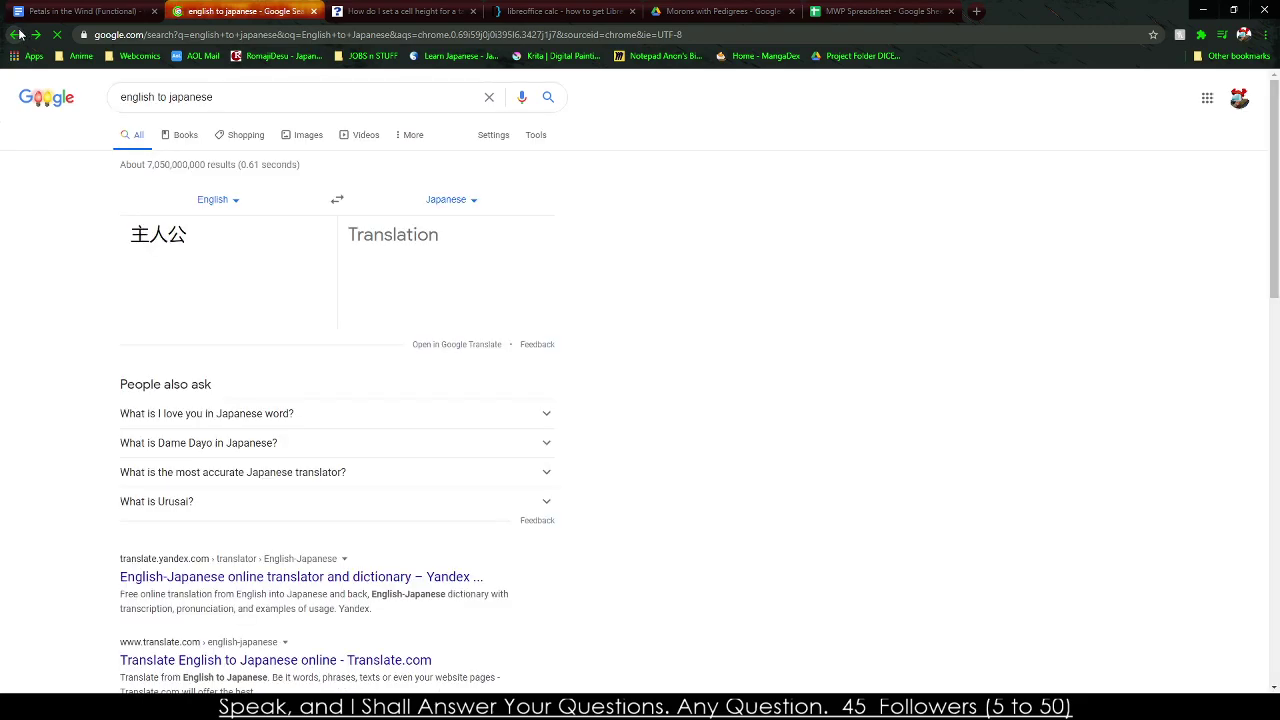
Check the English meaning of 主人公 and restore the translation direction to English to Japanese.
left_click(337, 199)
double_click(240, 234)
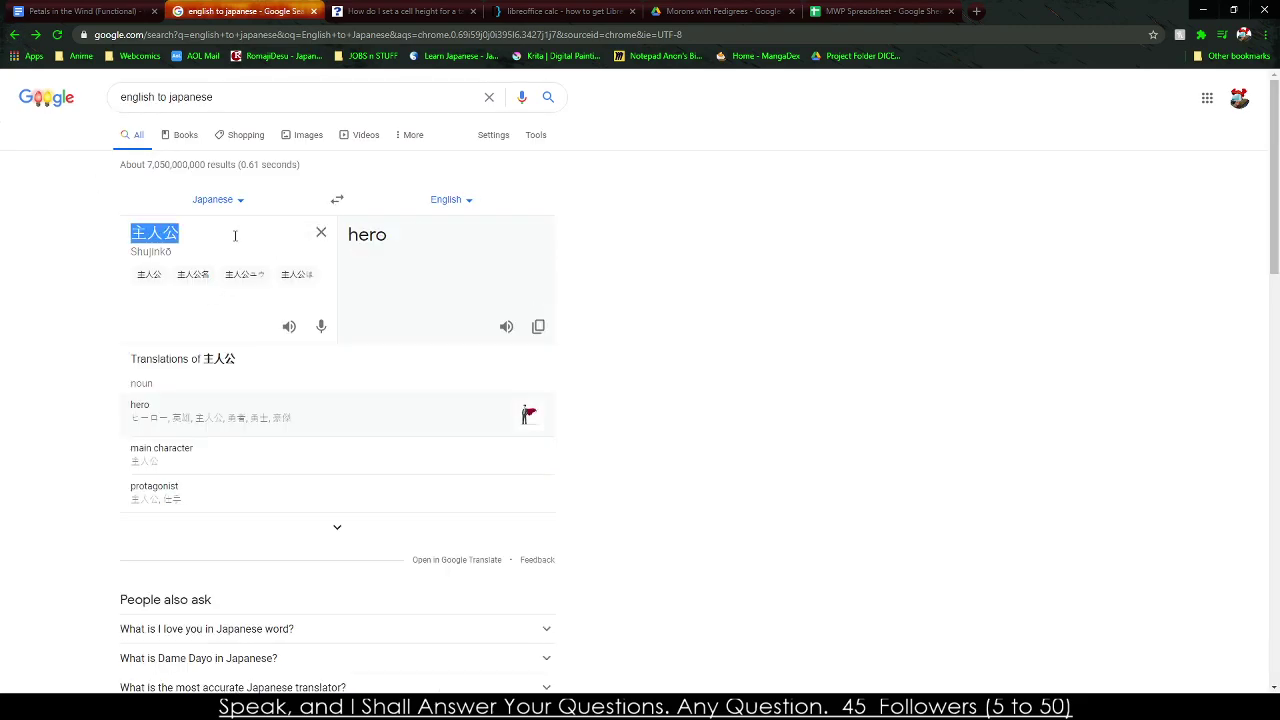
left_click(337, 199)
double_click(170, 236)
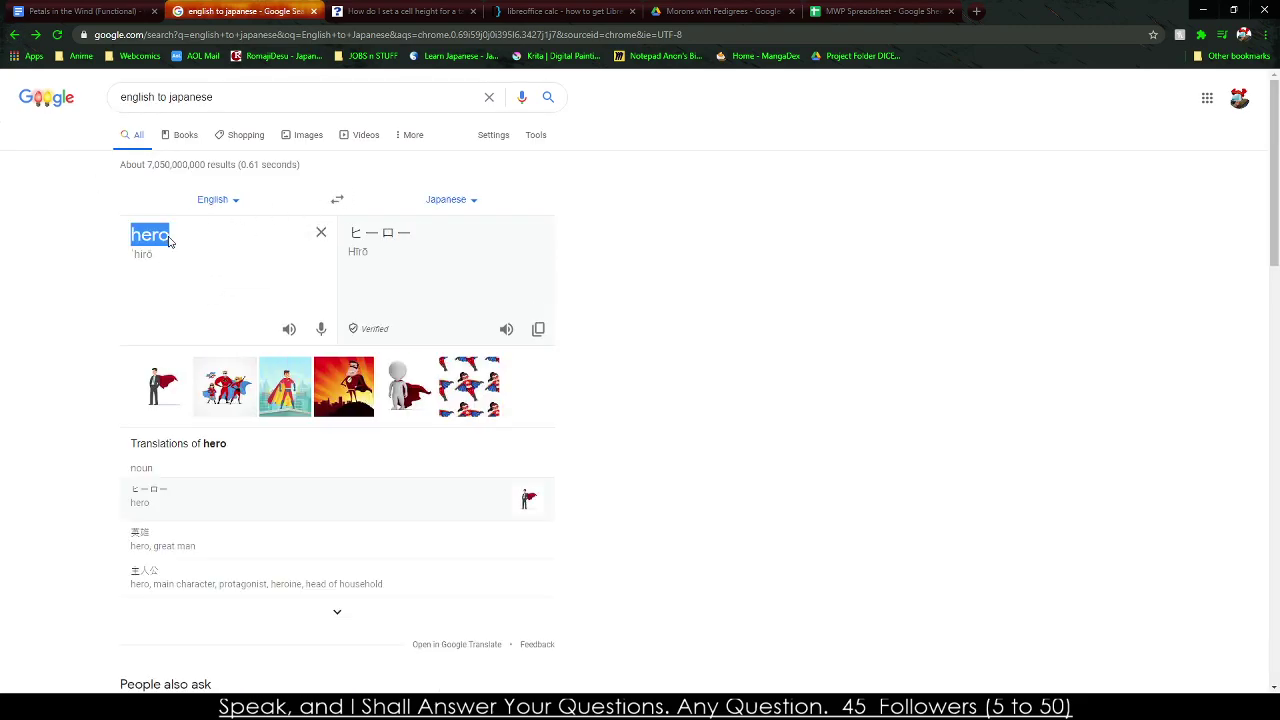
Translate "Class Roster: Ensemble" into Japanese and copy the resulting クラス名簿：アンサンブル.
type("Class Roster")
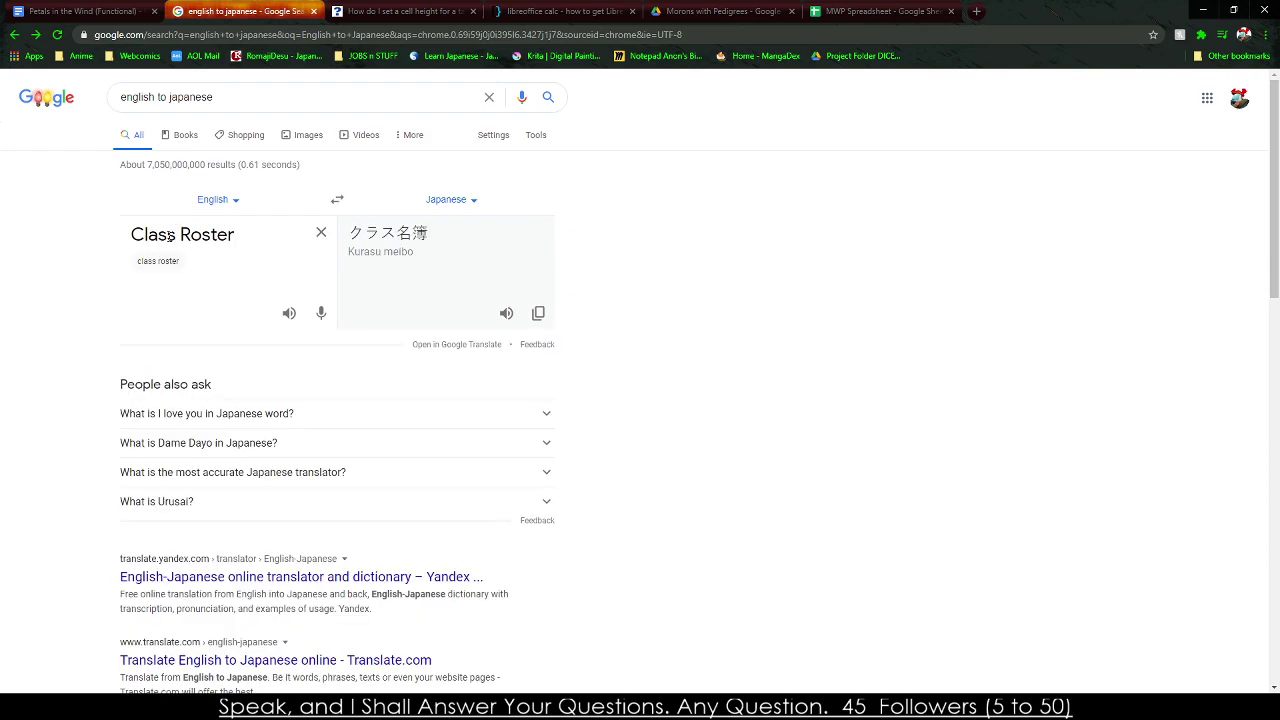
type(": Ensemble")
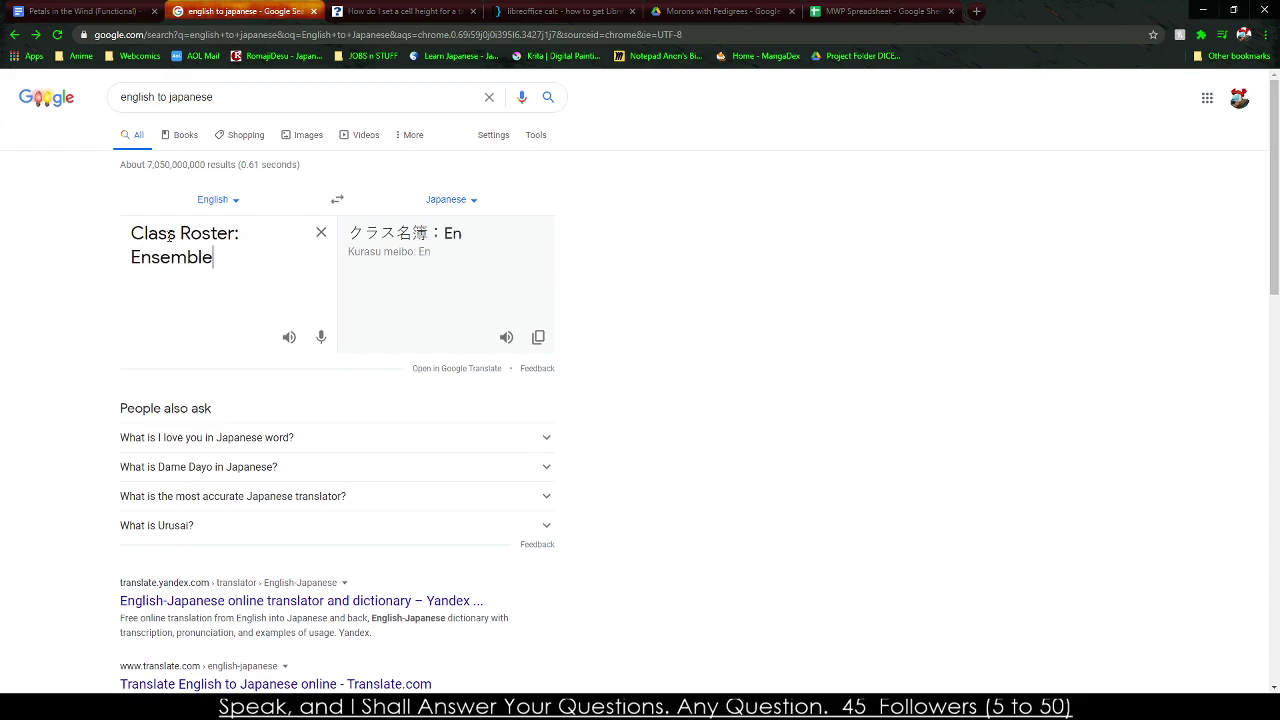
left_click(352, 197)
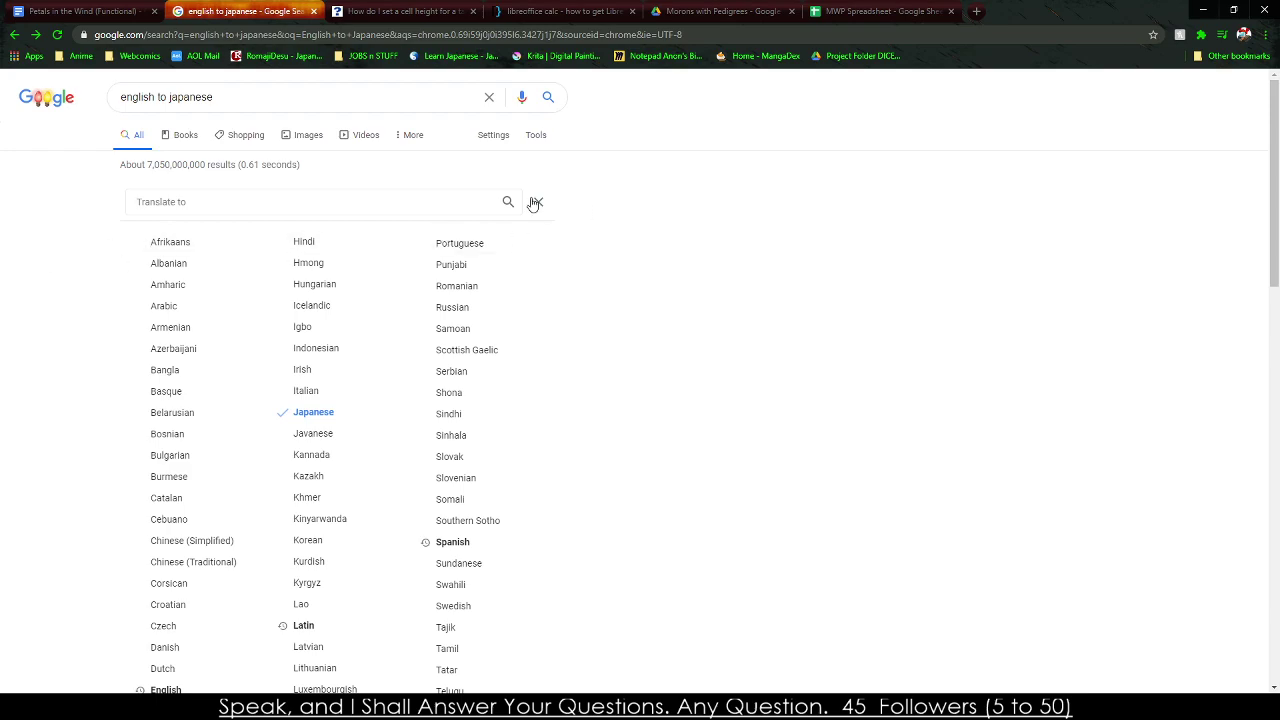
left_click(534, 203)
left_click(338, 200)
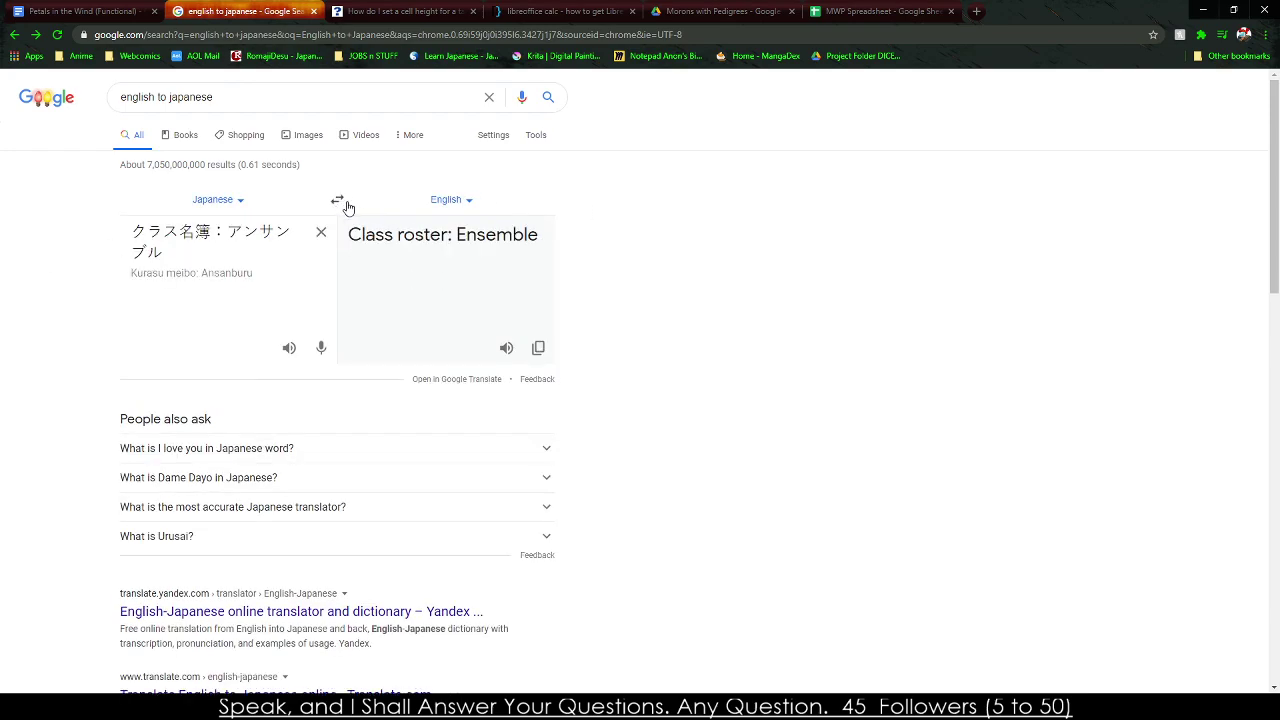
triple_click(198, 245)
key("ctrl+c")
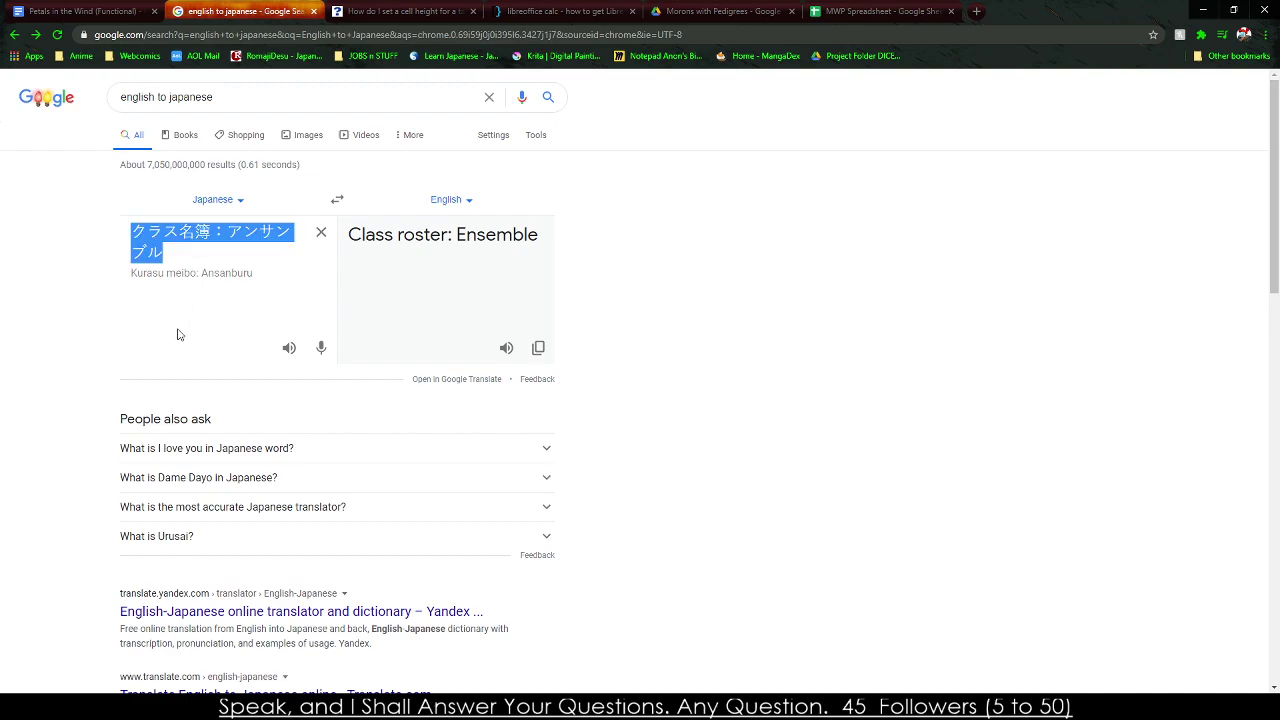
left_click(758, 379)
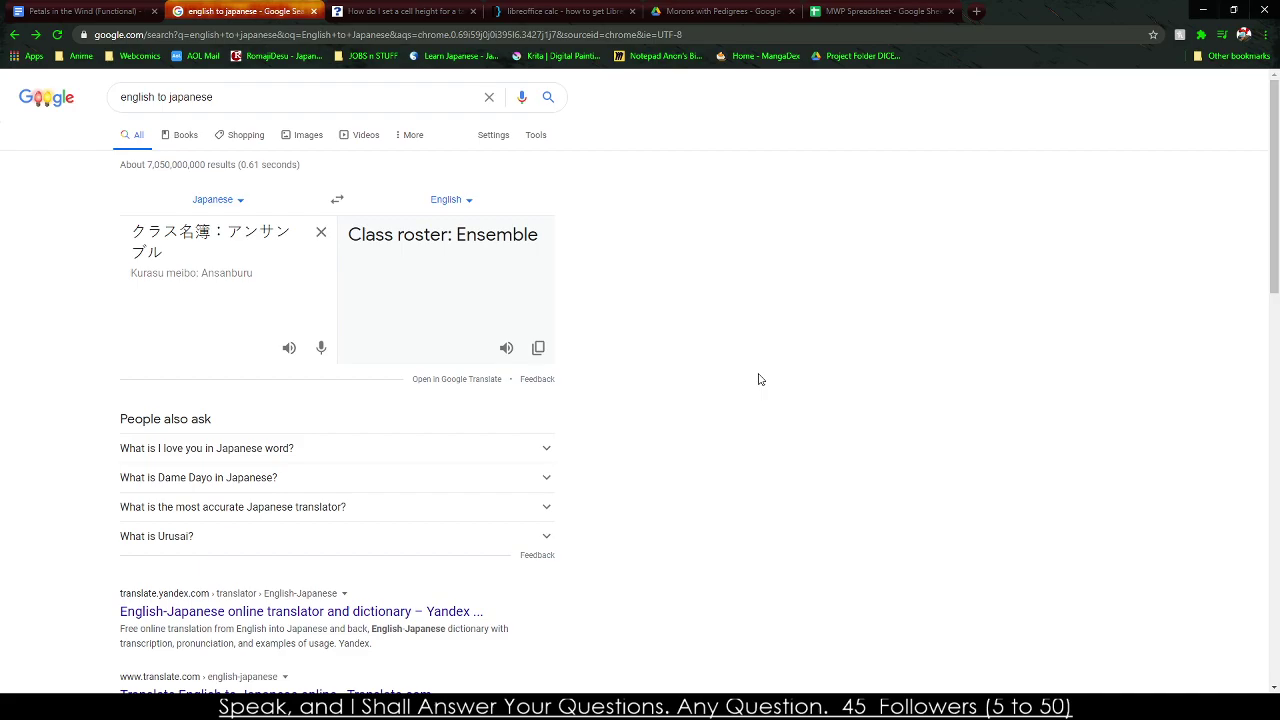
In Draw, replace the 主人公 subtitle under "Class Roster: The Ensemble" on page 14 with クラス名簿：アンサンブル.
key("alt+Tab")
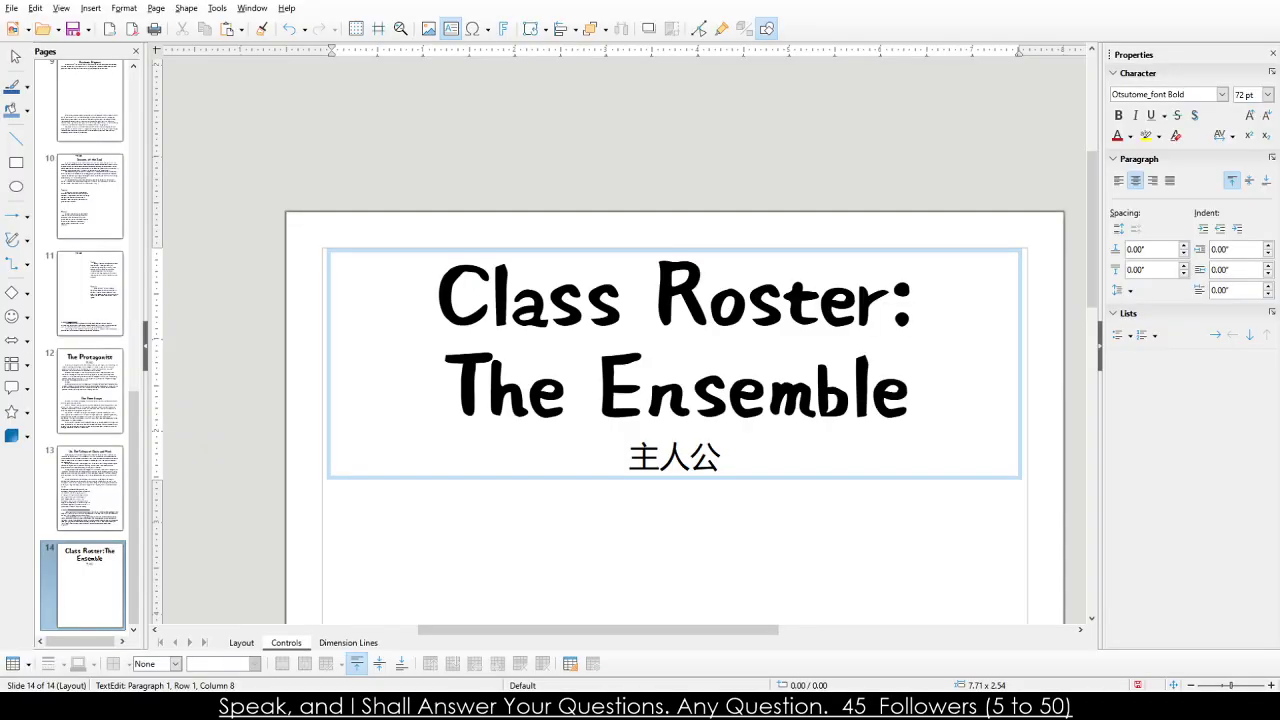
double_click(645, 447)
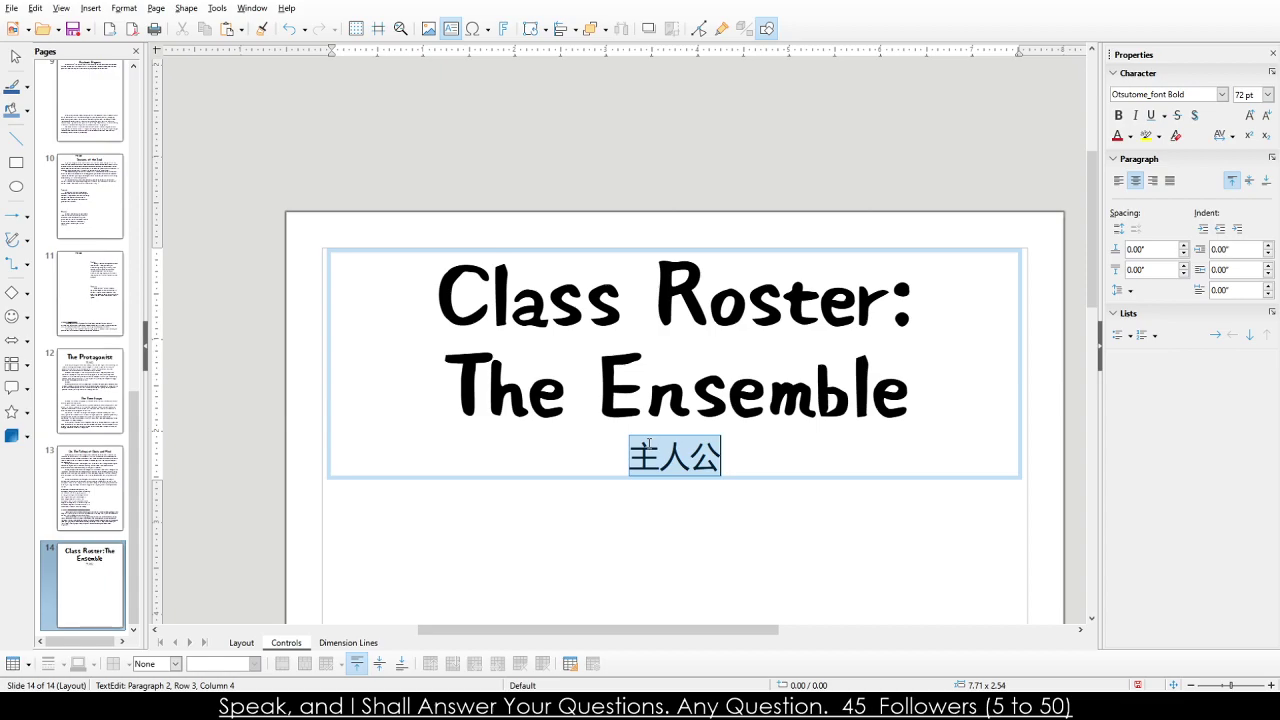
key("ctrl+v")
left_click(580, 538)
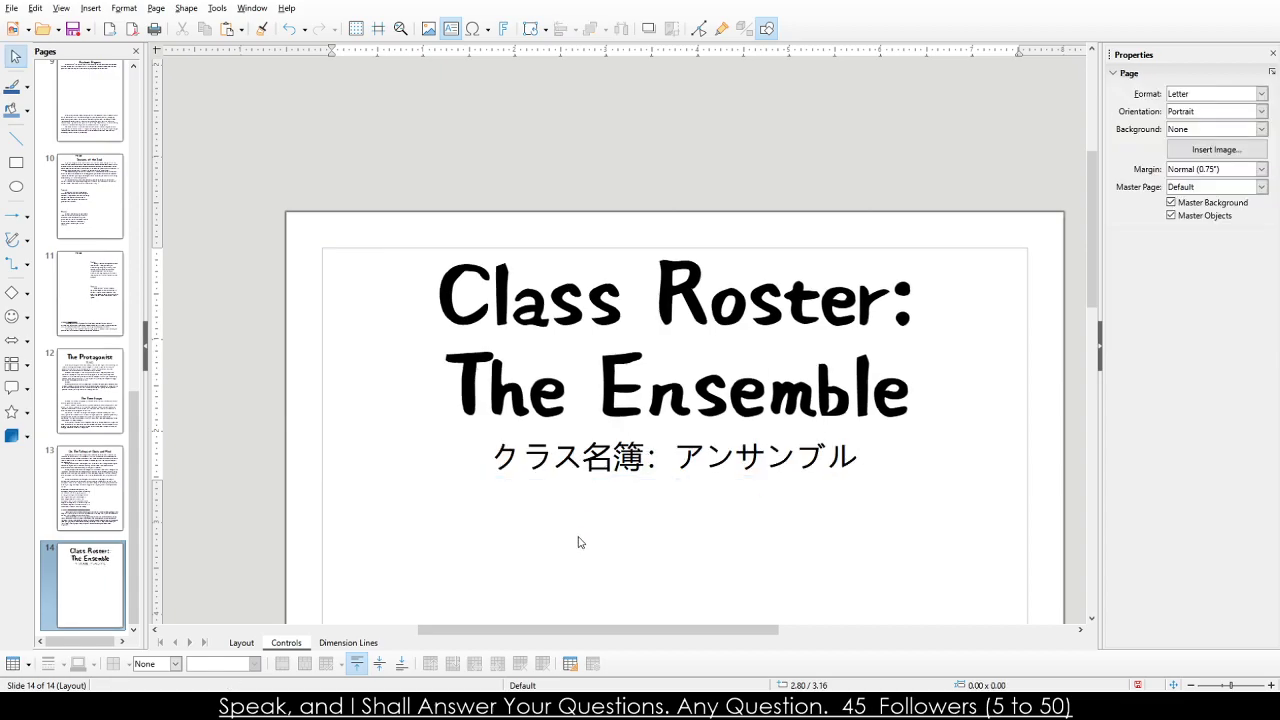
Check the title and Japanese subtitle on the "Class Roster: The Ensemble" page and compare its layout with the preceding "Failings" page.
left_click(642, 450)
double_click(628, 458)
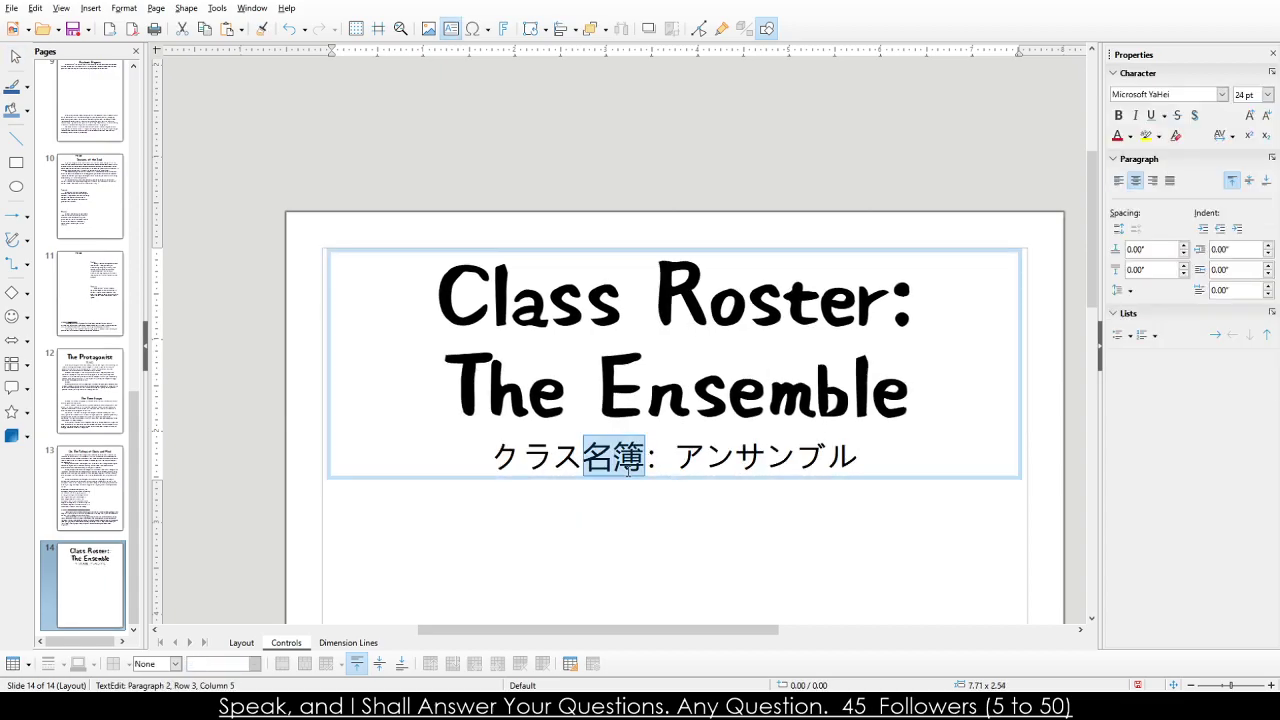
left_click(628, 466)
key("Up")
left_click(571, 345)
left_click_drag(490, 300, 818, 390)
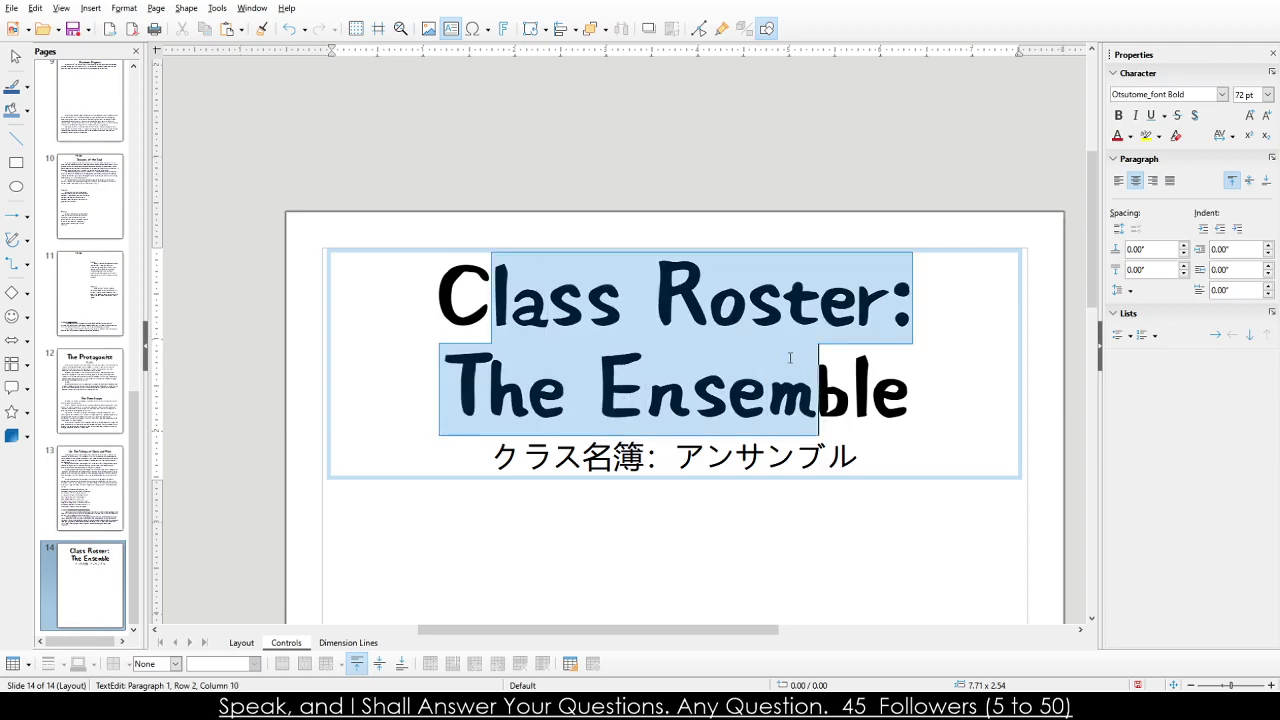
left_click(665, 374)
left_click(471, 543)
scroll(471, 543, "down", 3)
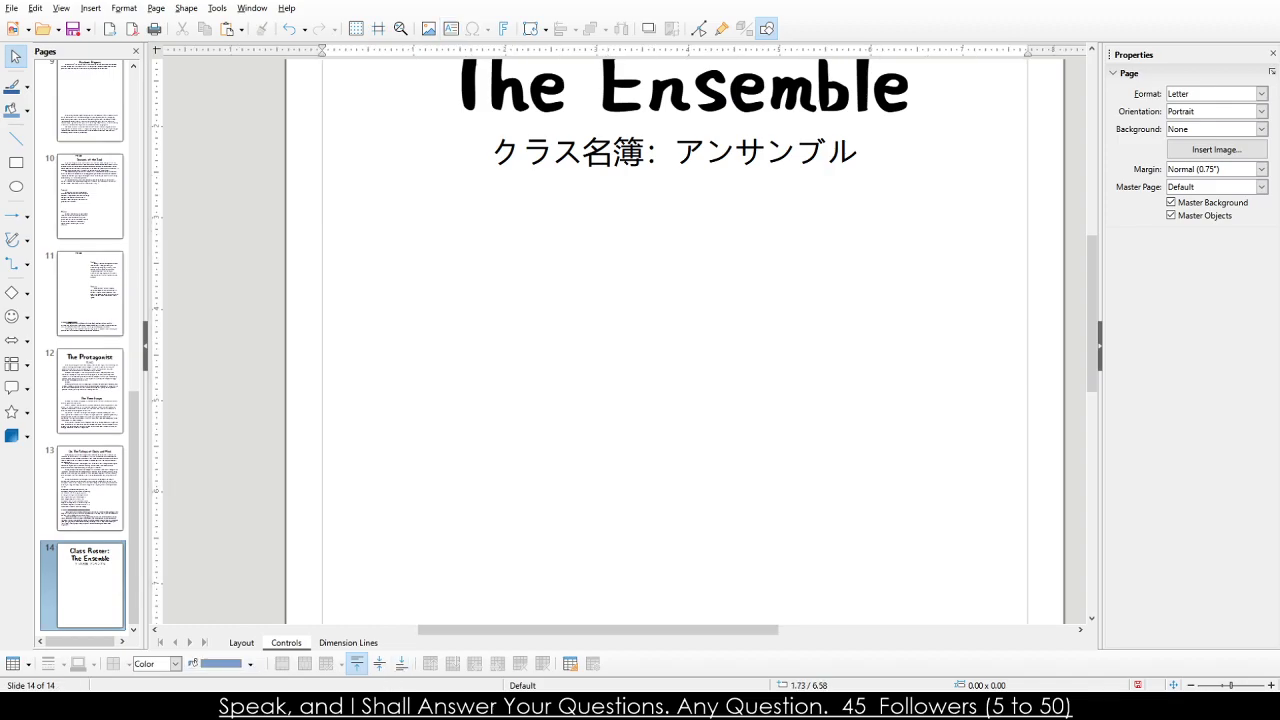
scroll(200, 467, "up", 3)
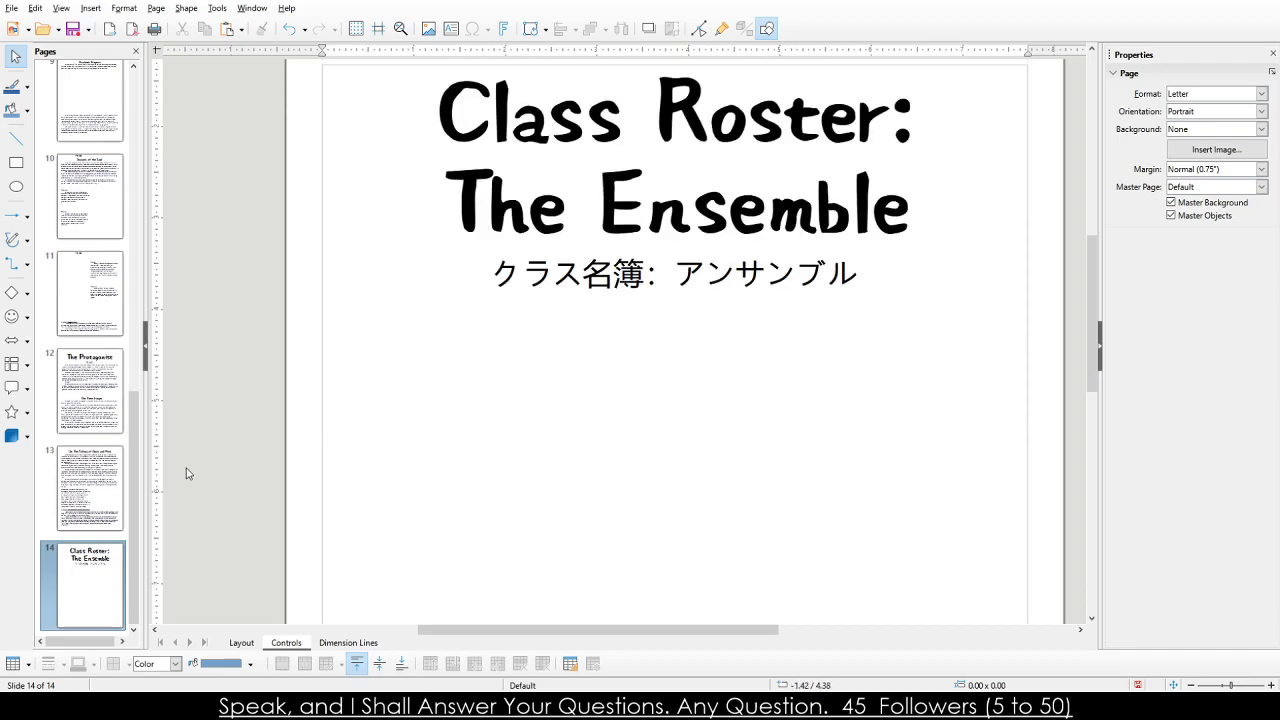
left_click(108, 472)
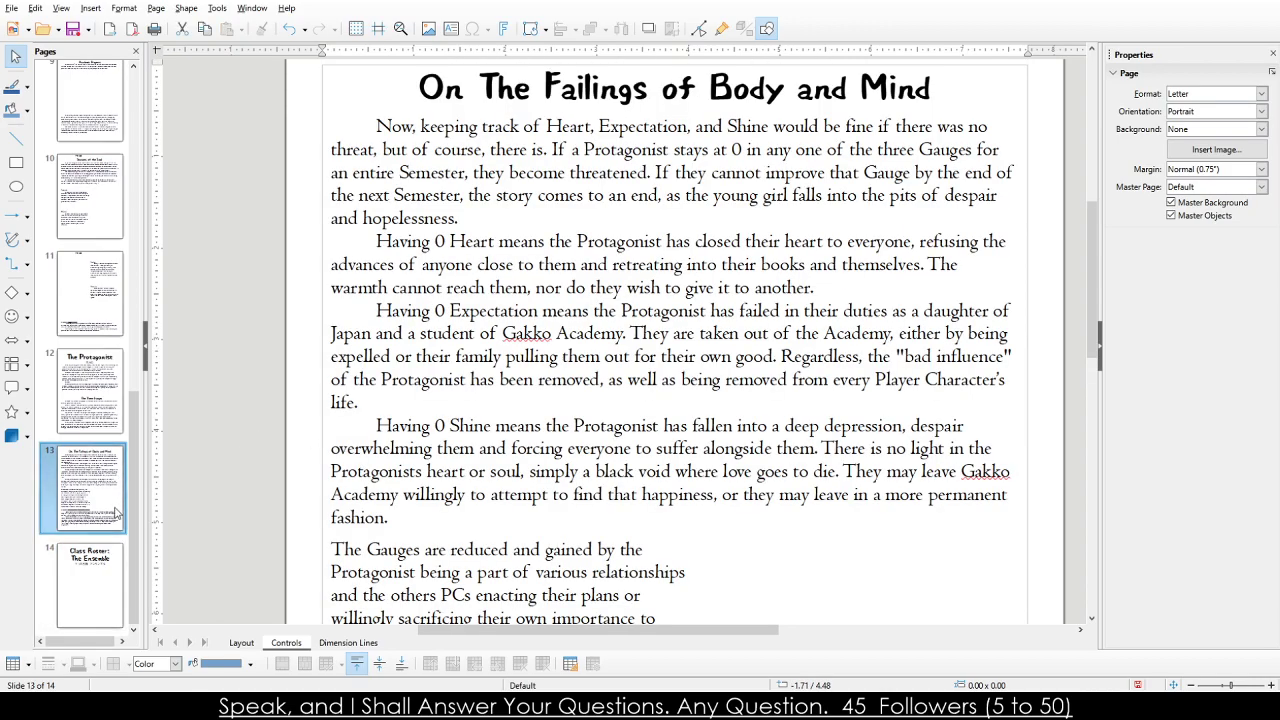
key("Down")
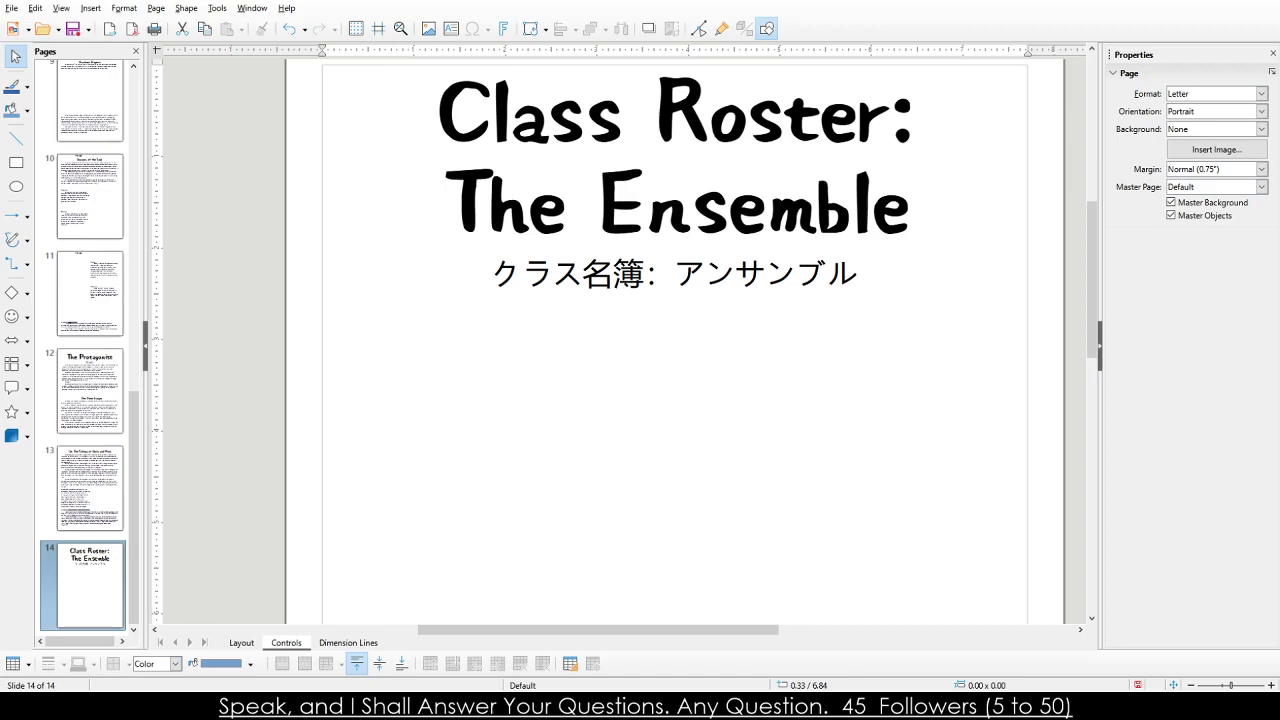
scroll(523, 446, "up", 5)
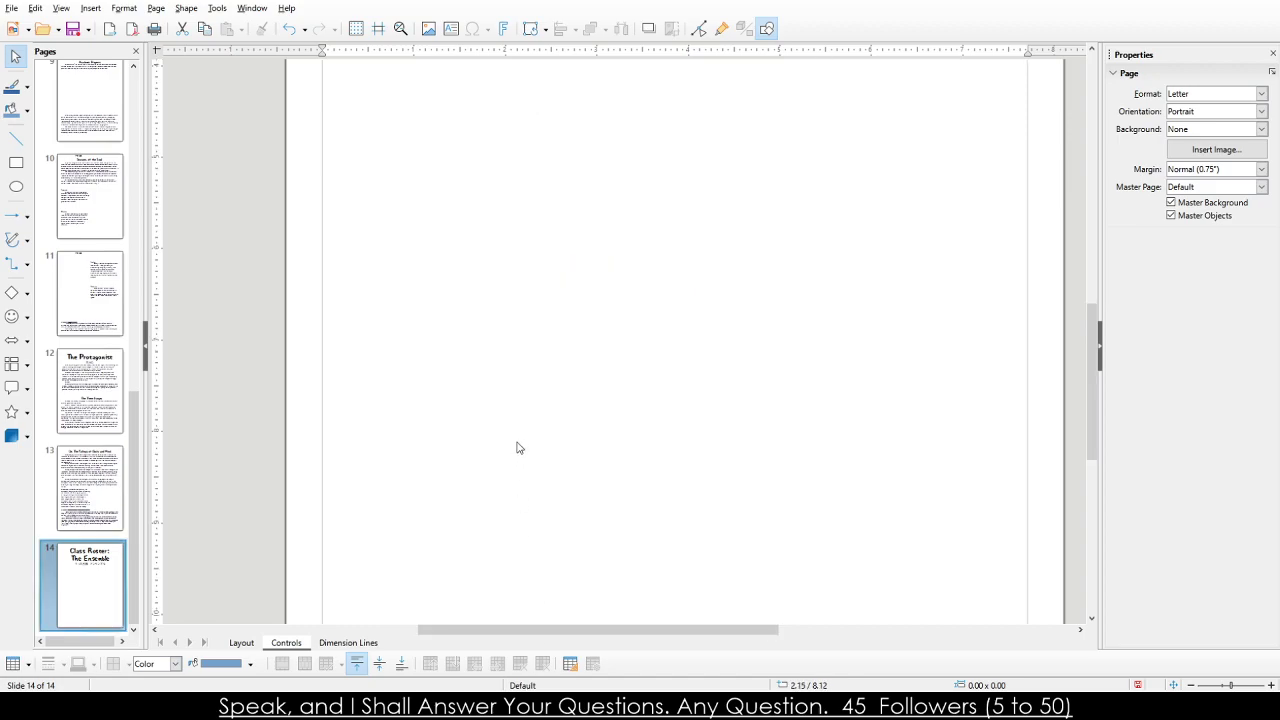
Paste the Relationships text under the Japanese subtitle on page 14 and fit its frame within the margins, about 7.71 inches wide.
left_click(89, 585)
left_click(445, 360)
scroll(445, 358, "up", 3)
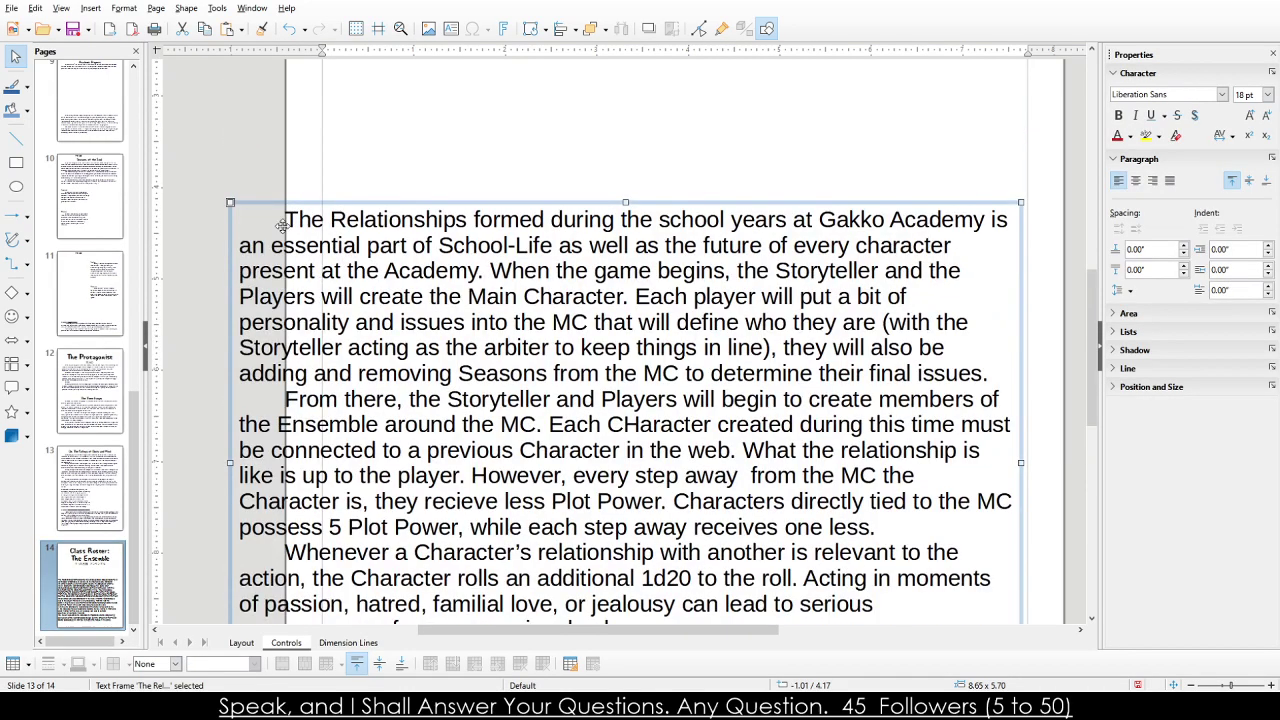
left_click_drag(331, 321, 423, 173)
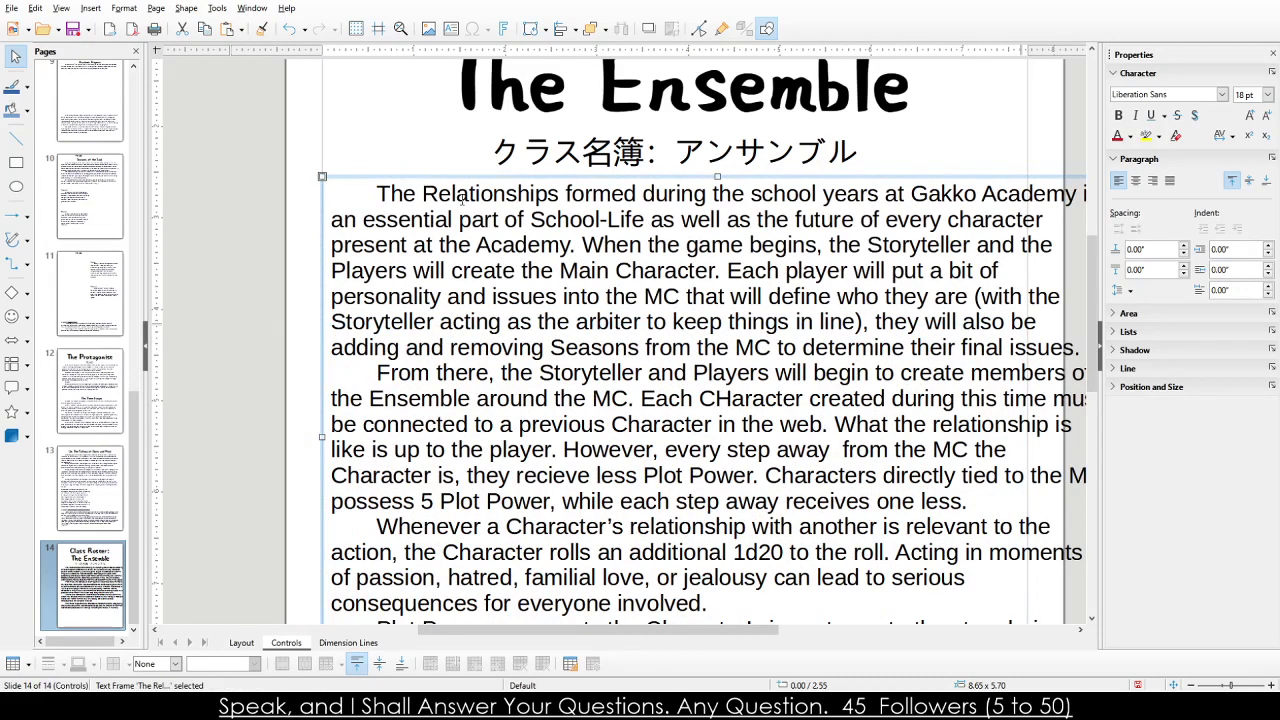
scroll(667, 339, "down", 4)
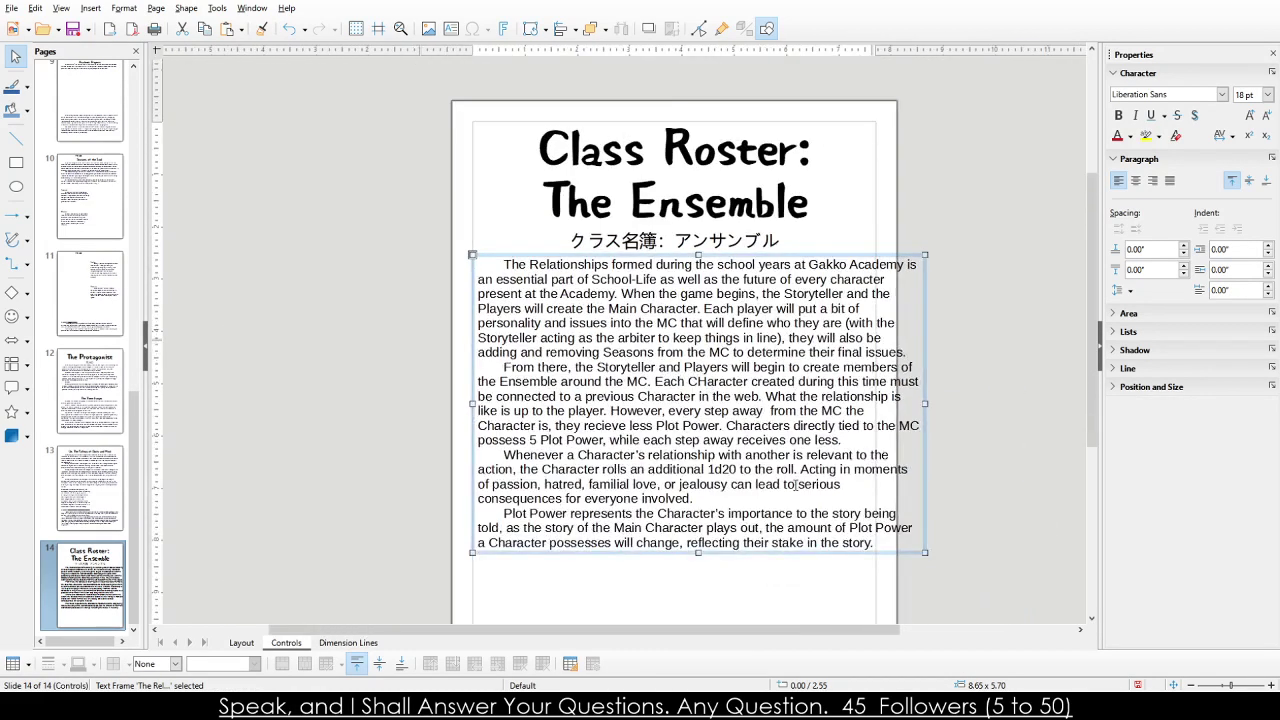
left_click_drag(925, 552, 872, 595)
Format all the pasted body text in Centaur at 16 pt.
left_click(627, 381)
left_click_drag(478, 264, 580, 587)
left_click(1162, 93)
type("Centaur")
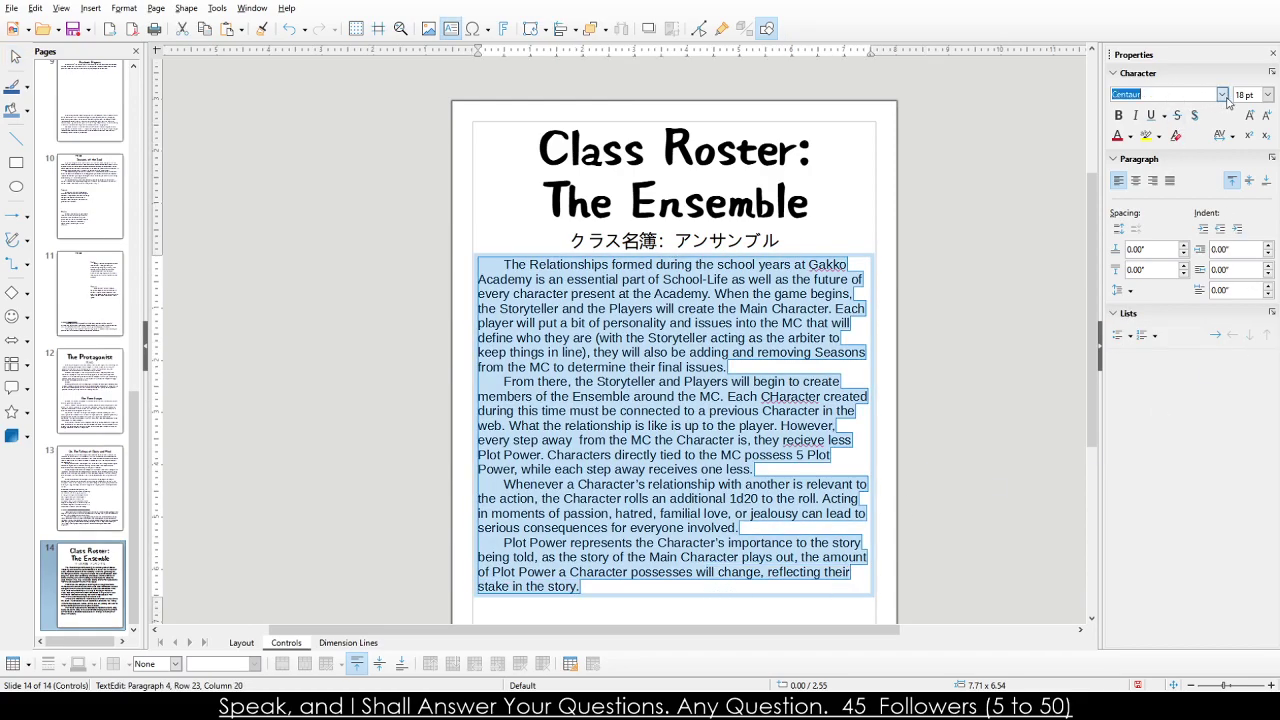
key("Return")
left_click(1240, 94)
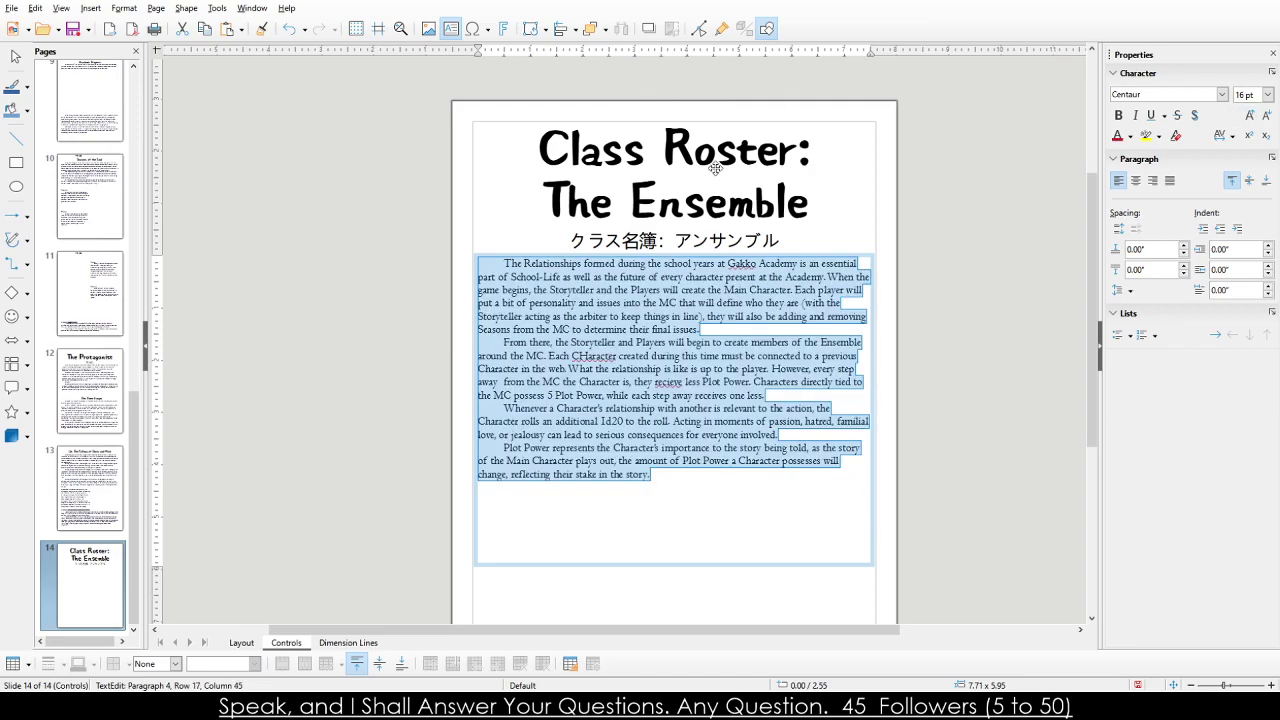
left_click(913, 487)
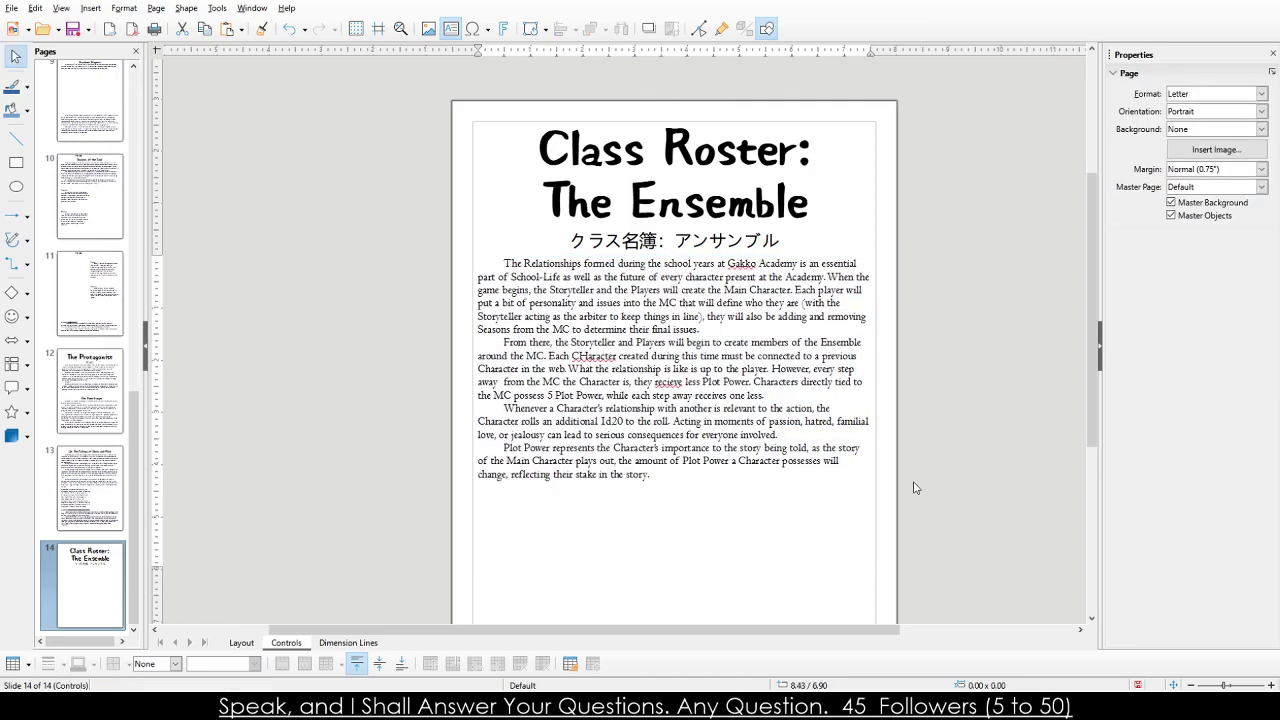
Correct the misspellings in the second paragraph to "receive" and "Character".
double_click(675, 388)
type("receive")
left_click_drag(684, 384, 596, 358)
double_click(596, 358)
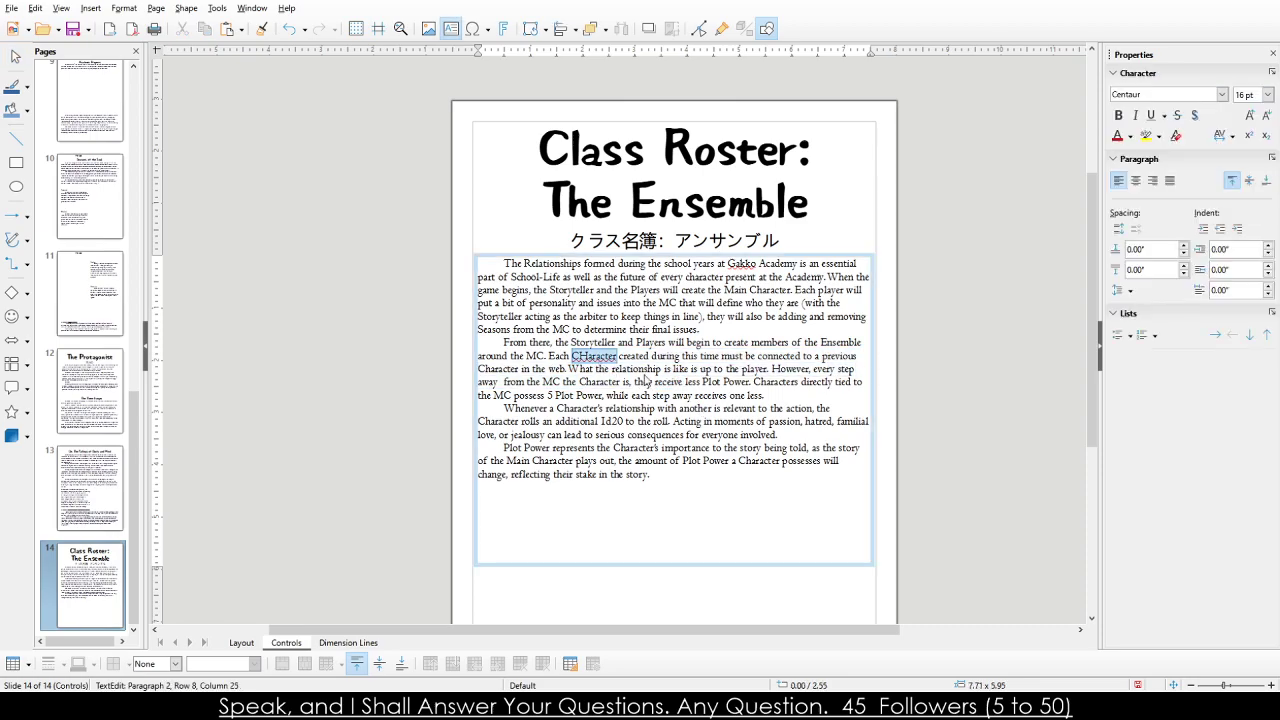
type("Character")
left_click(951, 426)
Find every "MC" in the Ensemble text and replace it with "Protagonist".
scroll(728, 435, "up", 2)
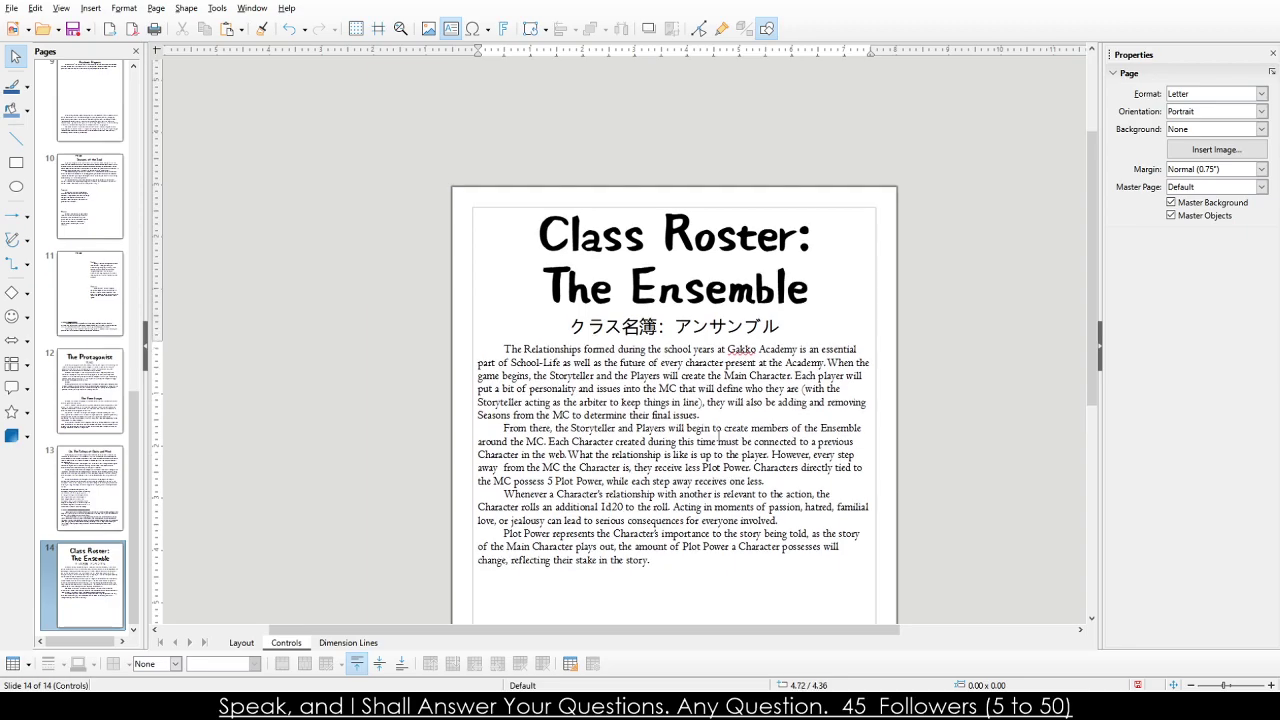
type("MC")
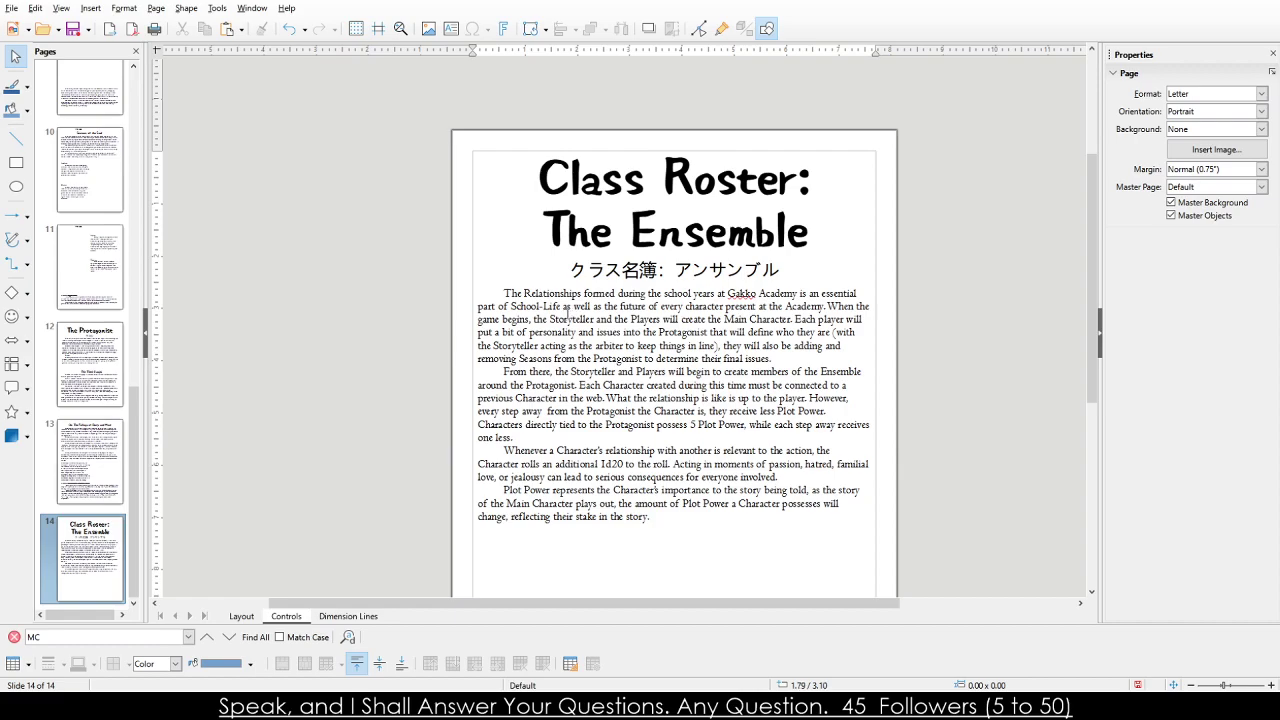
scroll(663, 347, "up", 3)
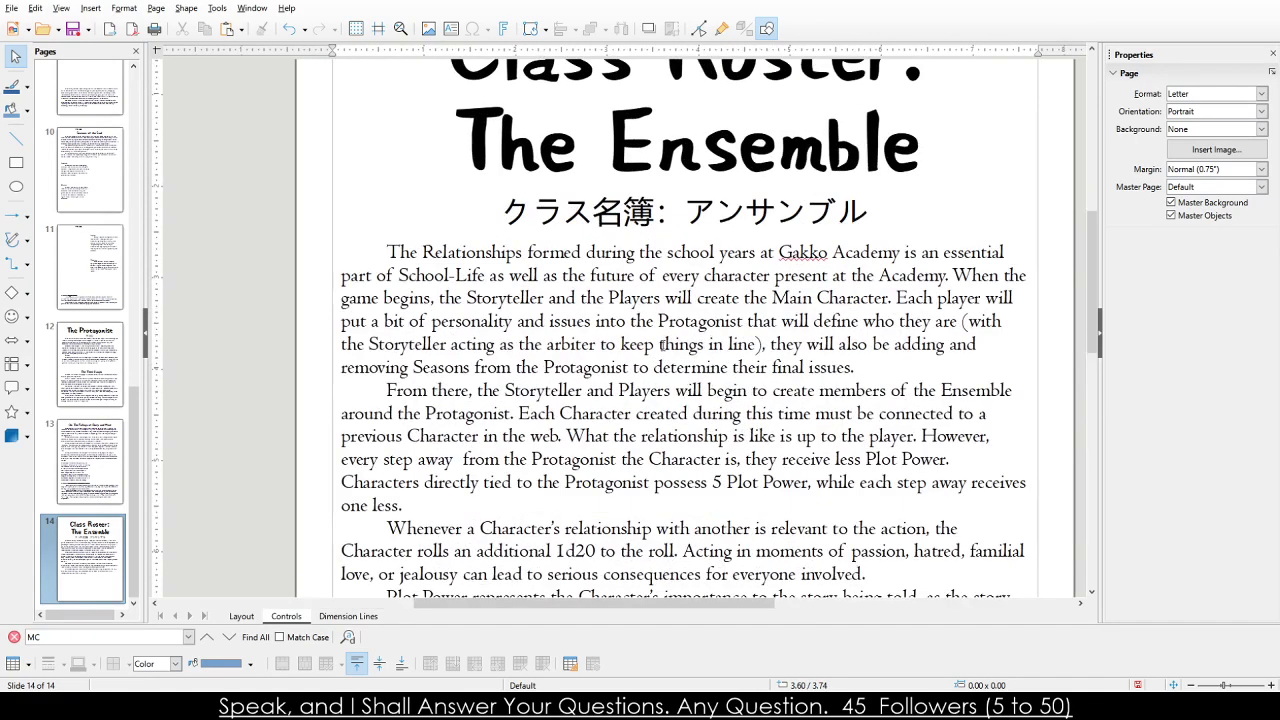
Replace "Main Character" in the first paragraph with "Protagonist".
left_click(797, 275)
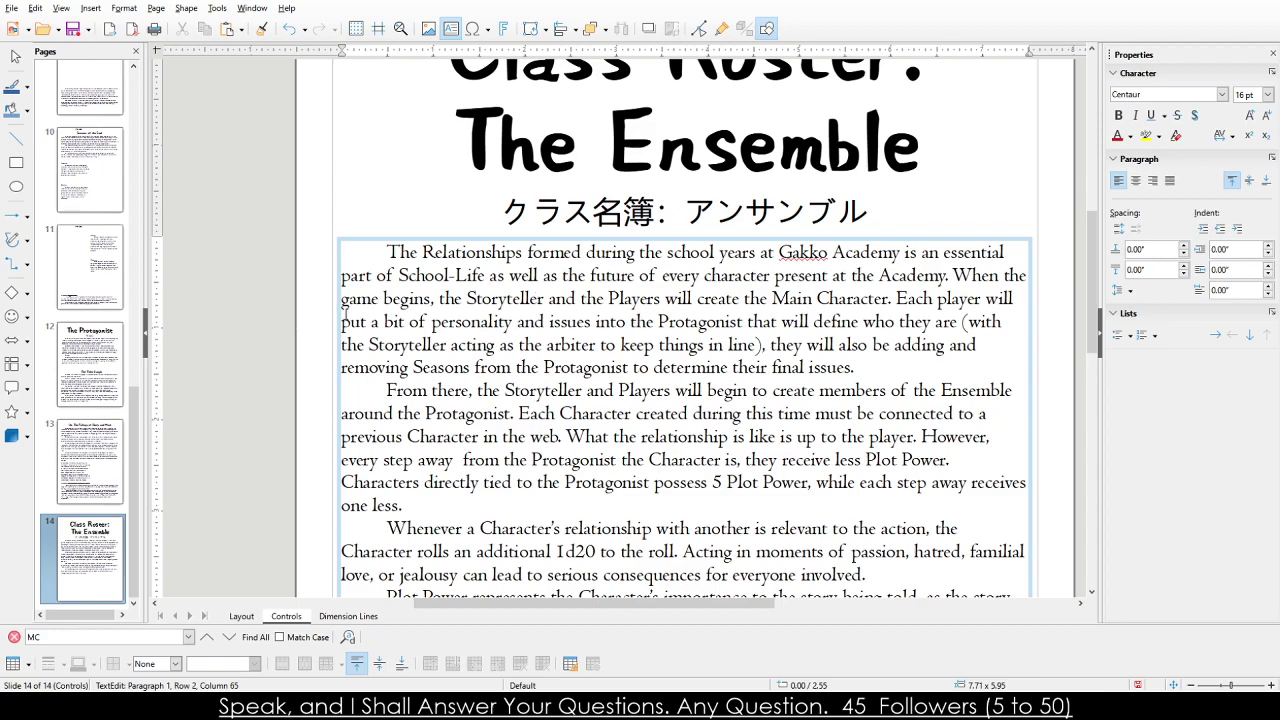
left_click_drag(889, 297, 772, 298)
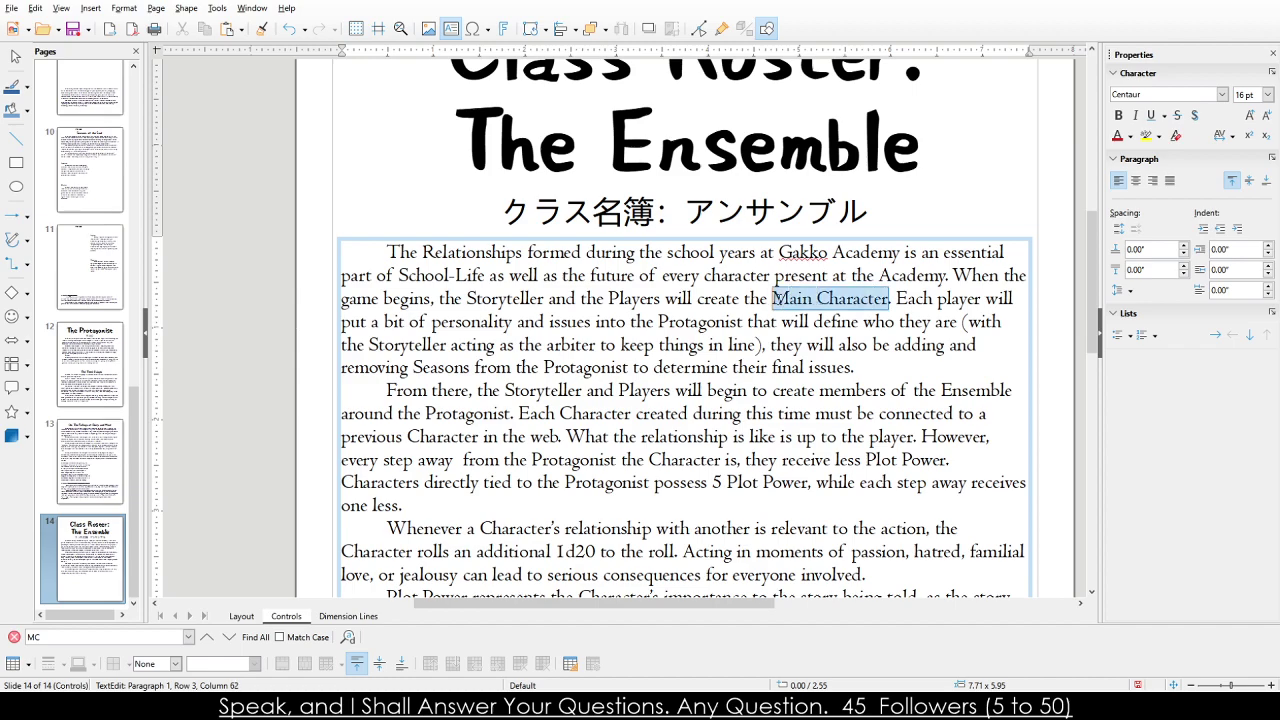
type("Protagono")
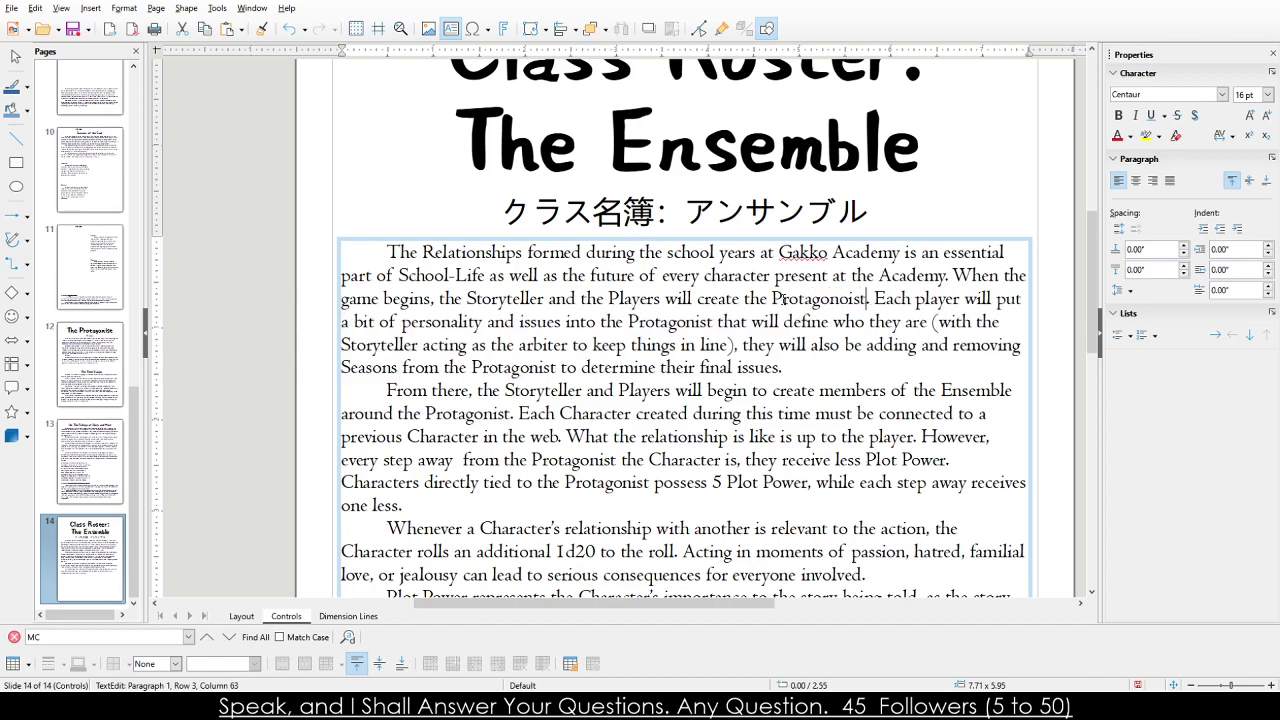
key("BackSpace")
type("ist")
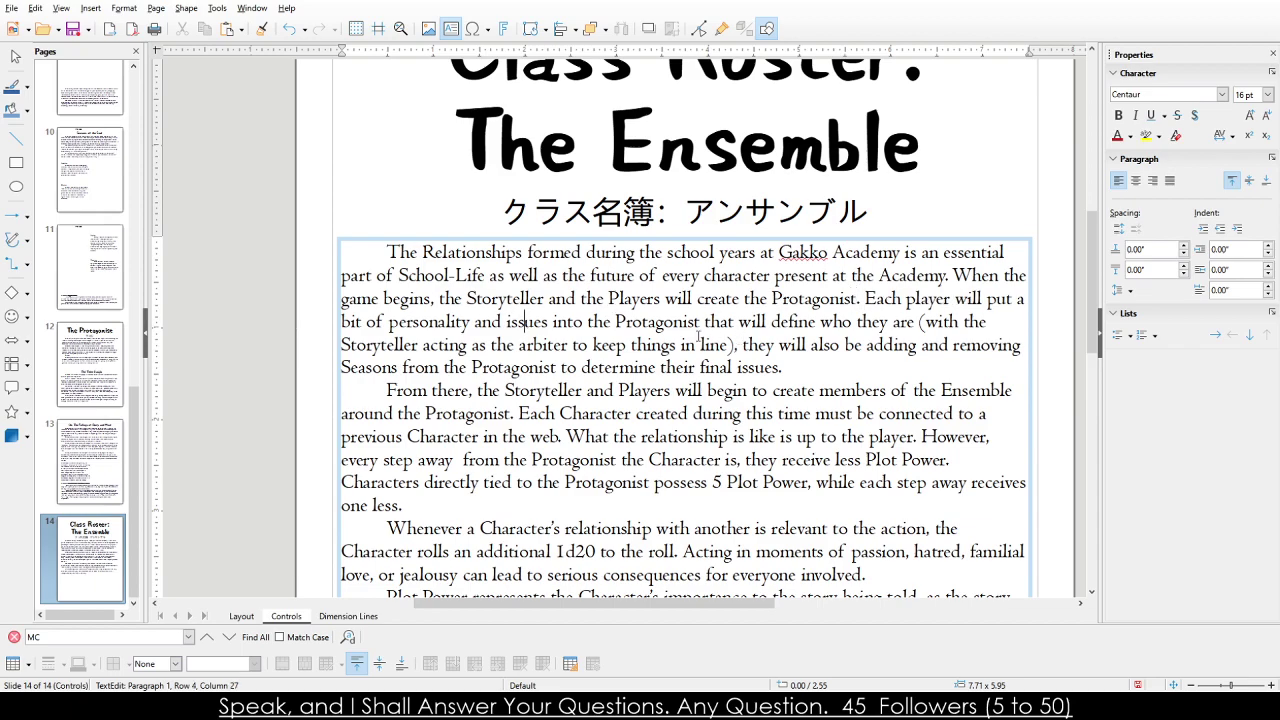
Proofread the first two paragraphs on creating the Protagonist, the Ensemble connections and Plot Power.
left_click_drag(532, 344, 724, 344)
left_click(722, 344)
left_click_drag(764, 344, 916, 344)
left_click_drag(397, 367, 700, 368)
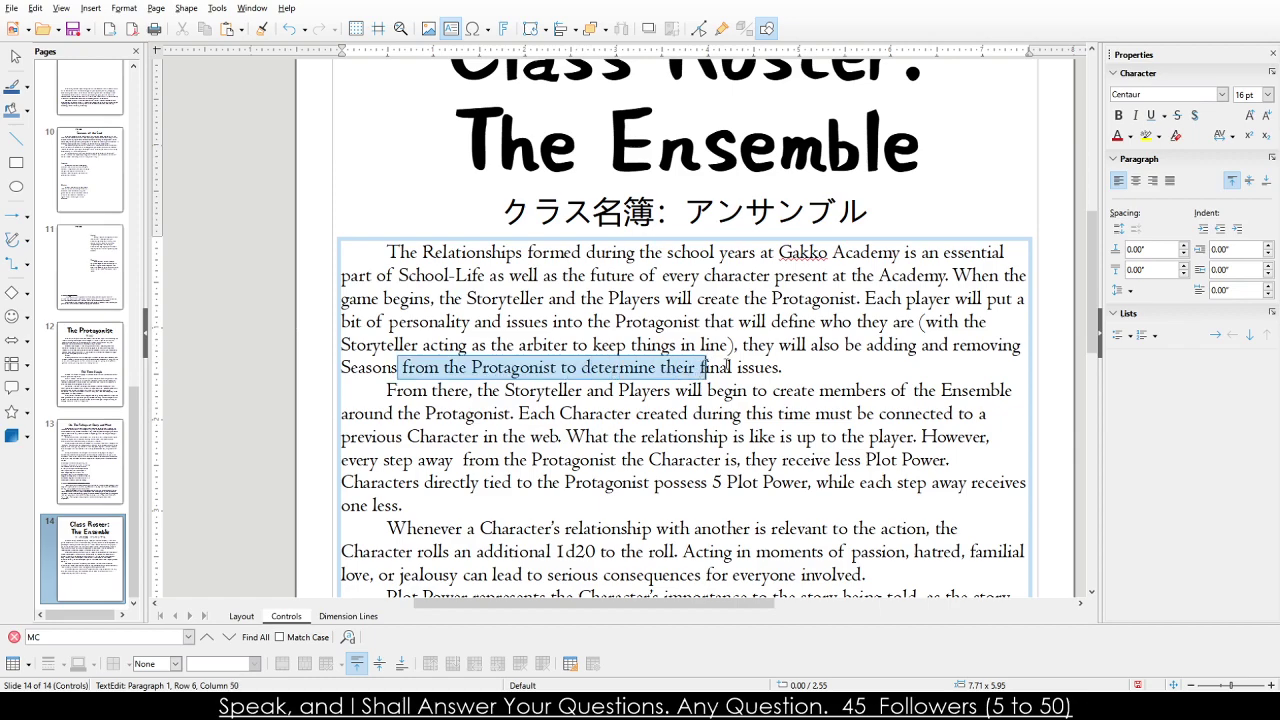
left_click(727, 367)
left_click_drag(472, 390, 730, 460)
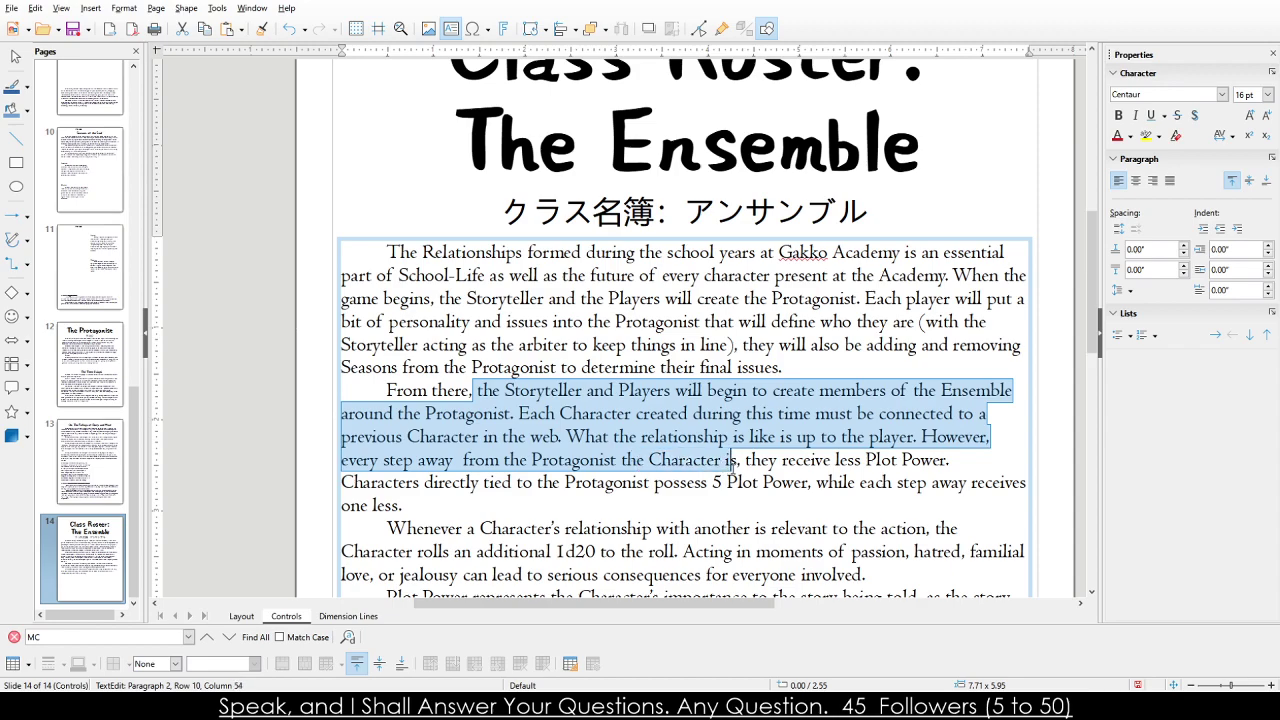
left_click(730, 460)
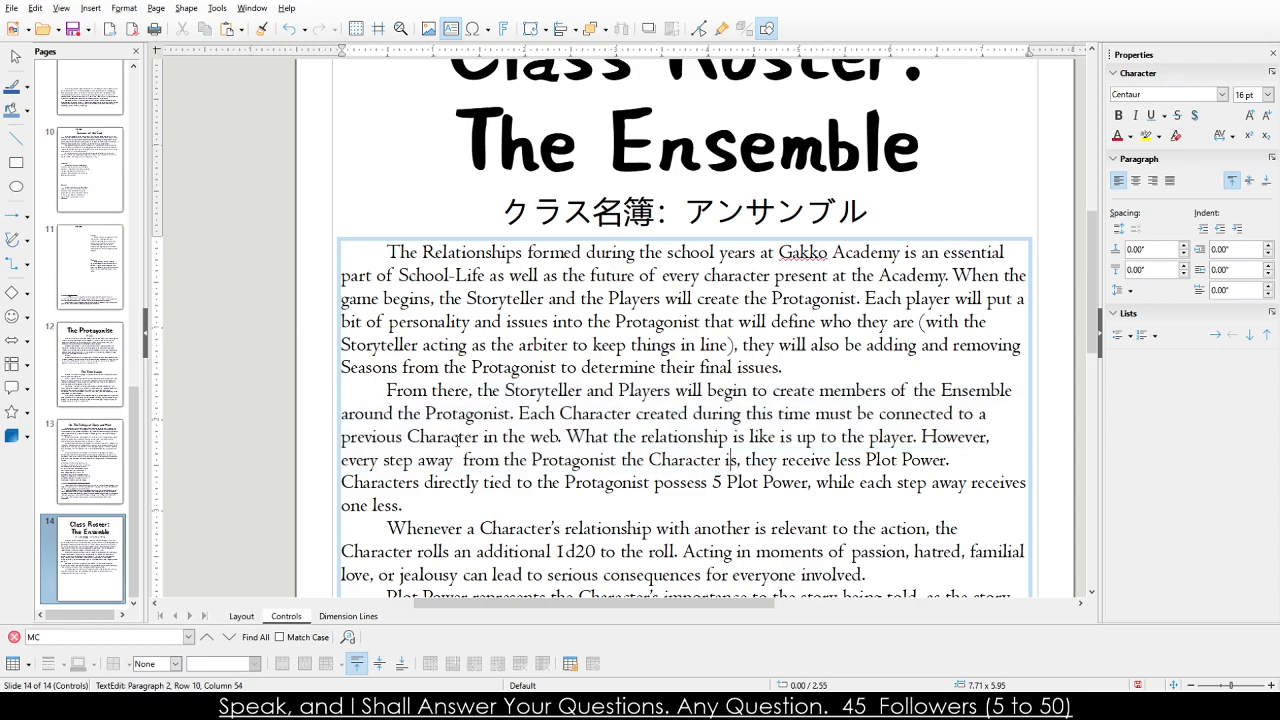
left_click_drag(518, 413, 650, 482)
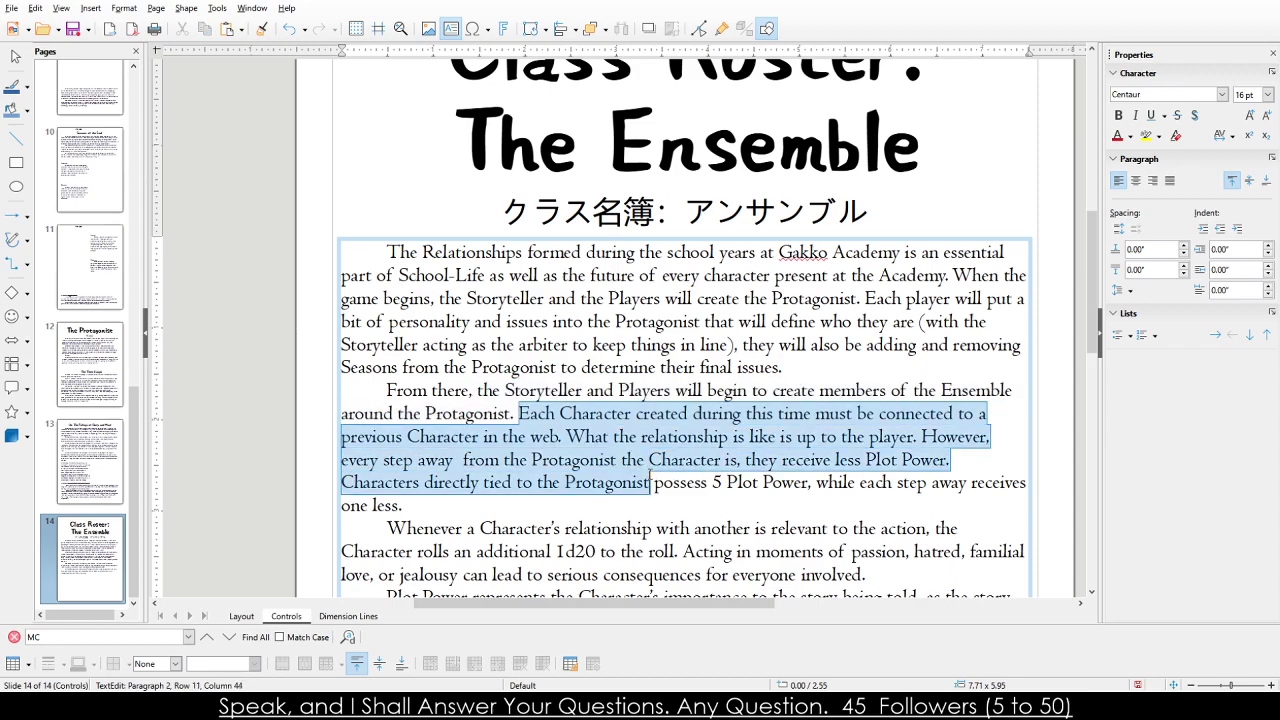
left_click(508, 460)
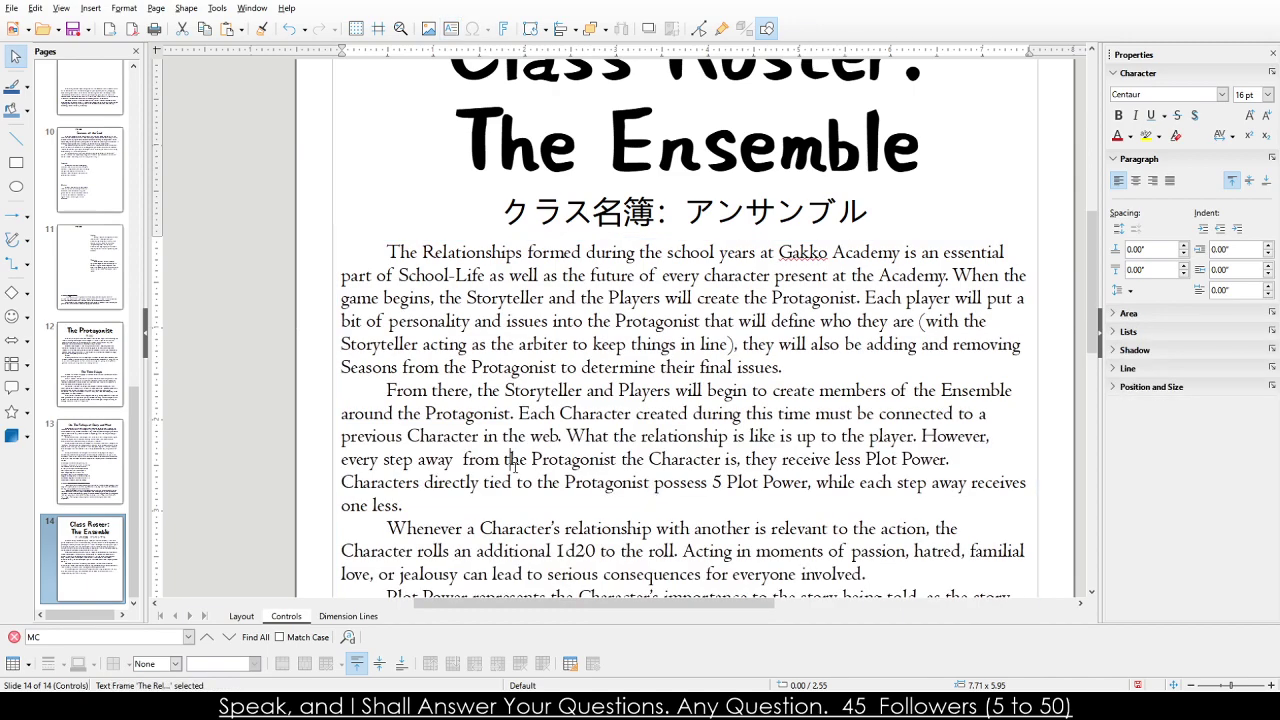
scroll(473, 450, "down", 1)
left_click_drag(567, 378, 618, 400)
left_click(621, 400)
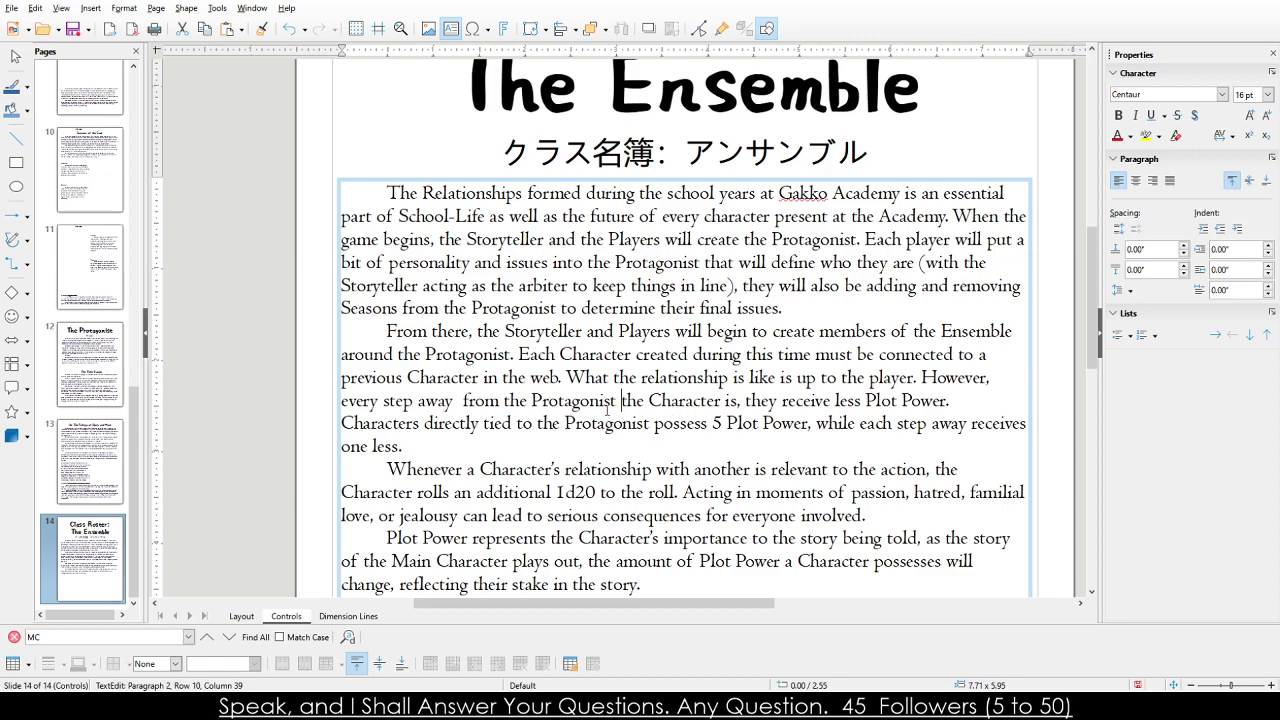
left_click(502, 423)
left_click(406, 216)
left_click(357, 181)
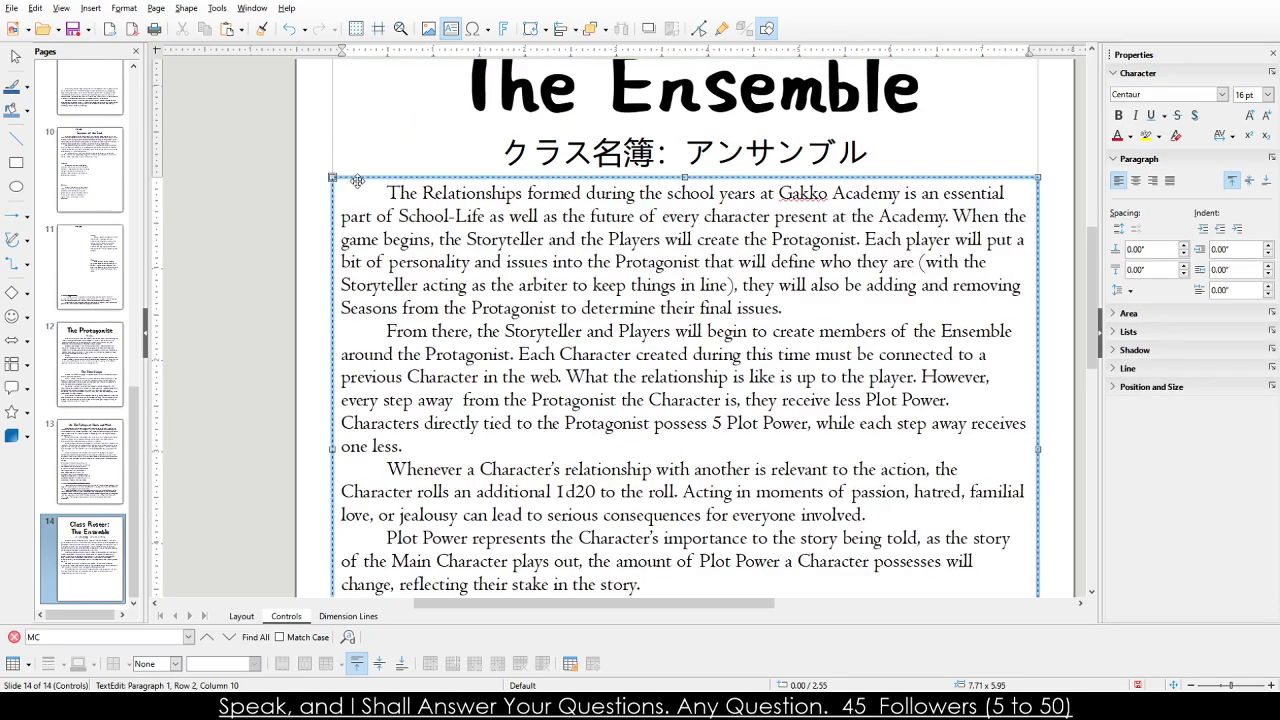
left_click(172, 298)
Cut the last two paragraphs, on relationship rolls and Plot Power, from the text frame and remove the leftover blank line.
scroll(240, 323, "down", 3)
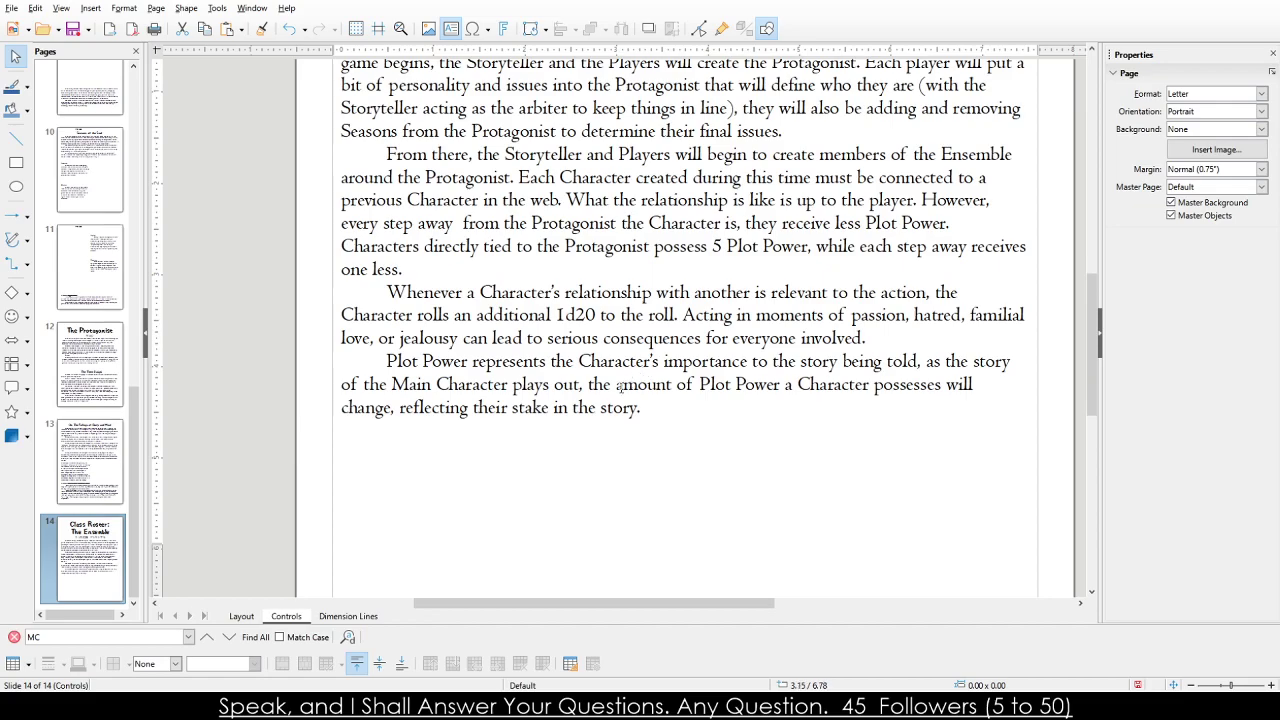
left_click(620, 387)
left_click_drag(641, 408, 341, 292)
scroll(391, 294, "down", 4)
scroll(420, 306, "up", 2)
key("Delete")
left_click(433, 412)
left_click_drag(677, 423, 586, 154)
left_click(372, 180)
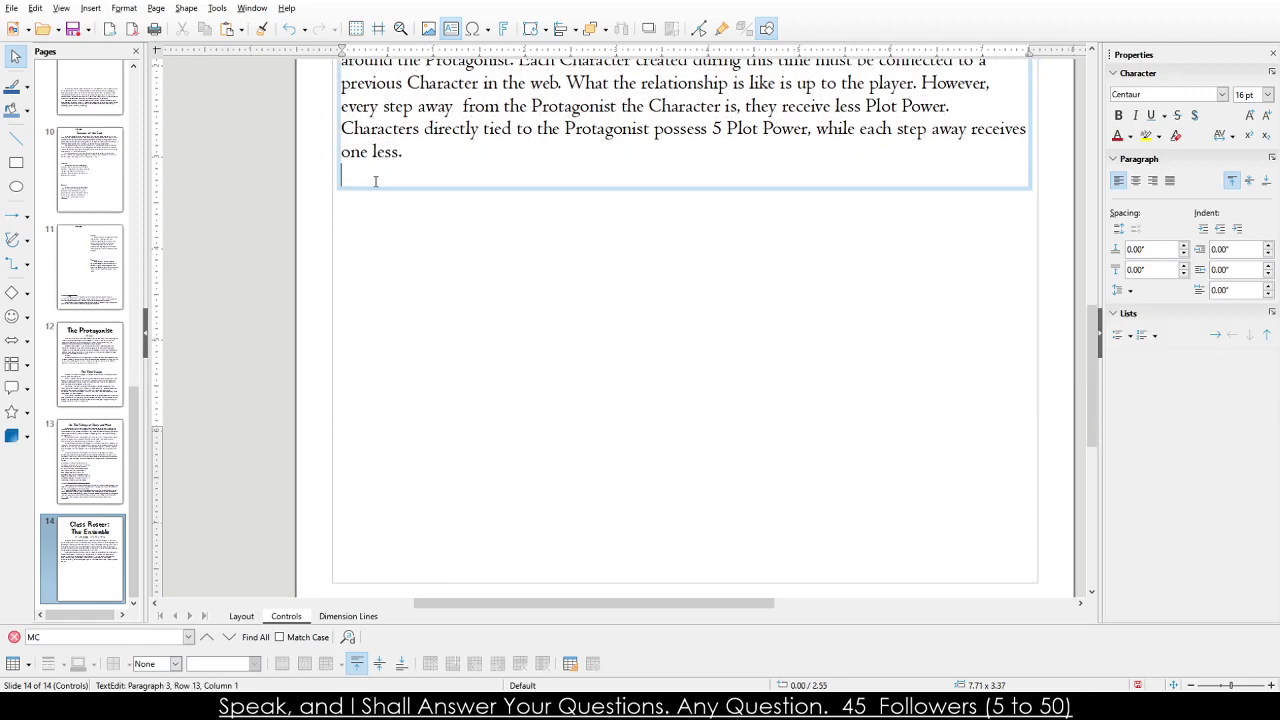
left_click(400, 298)
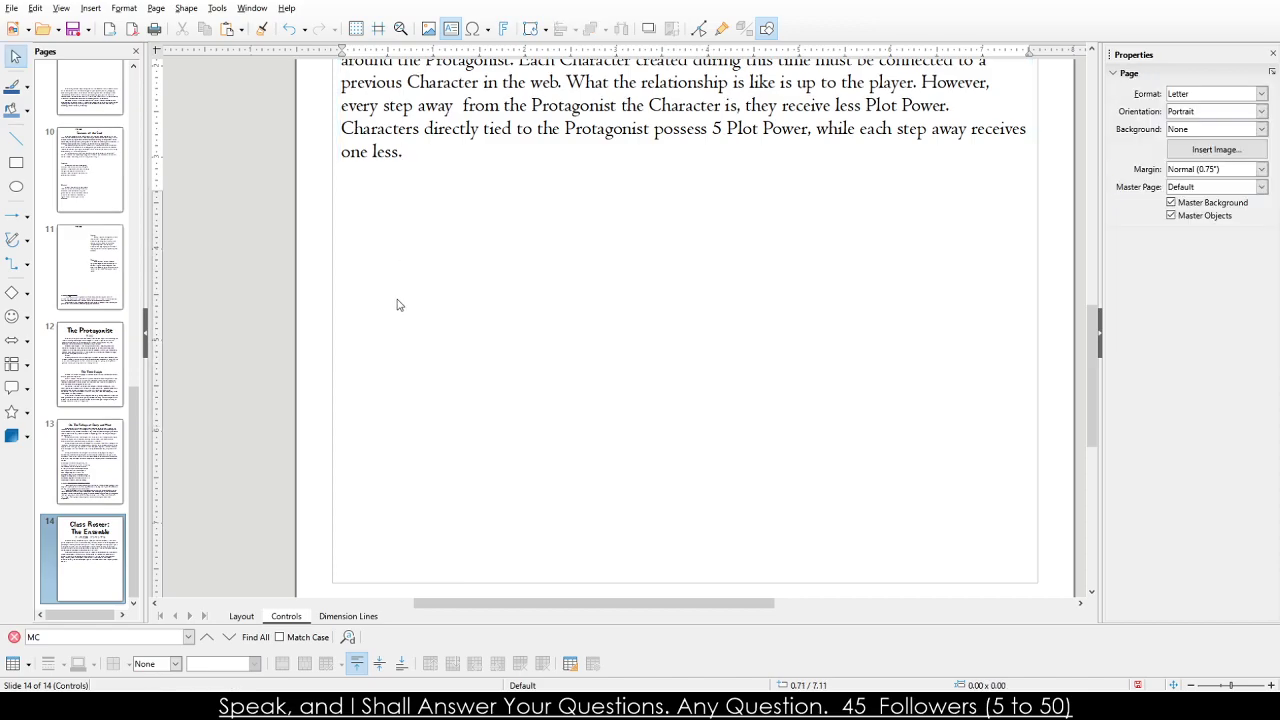
Widen the frame of the two remaining paragraphs slightly so its last words fit on the preceding line.
left_click(564, 130)
key("Escape")
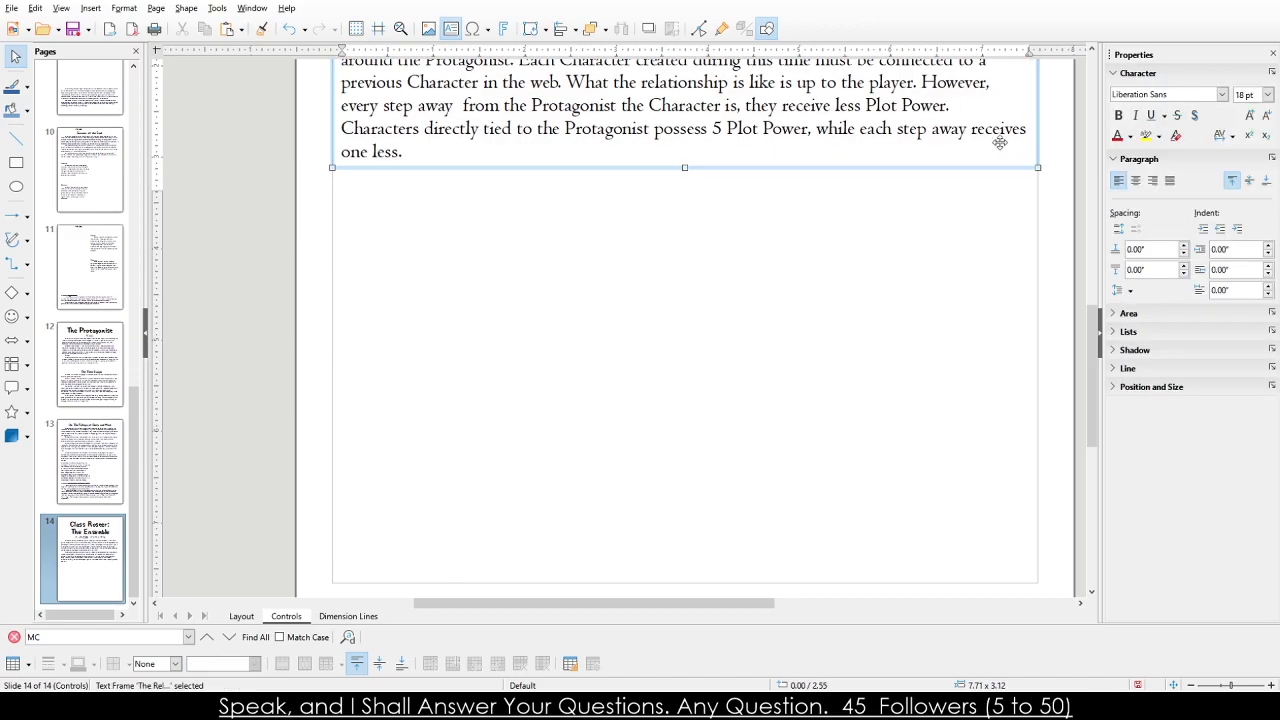
left_click_drag(1037, 165, 1040, 164)
left_click(980, 209)
left_click(958, 161)
left_click_drag(960, 164, 957, 163)
left_click(894, 260)
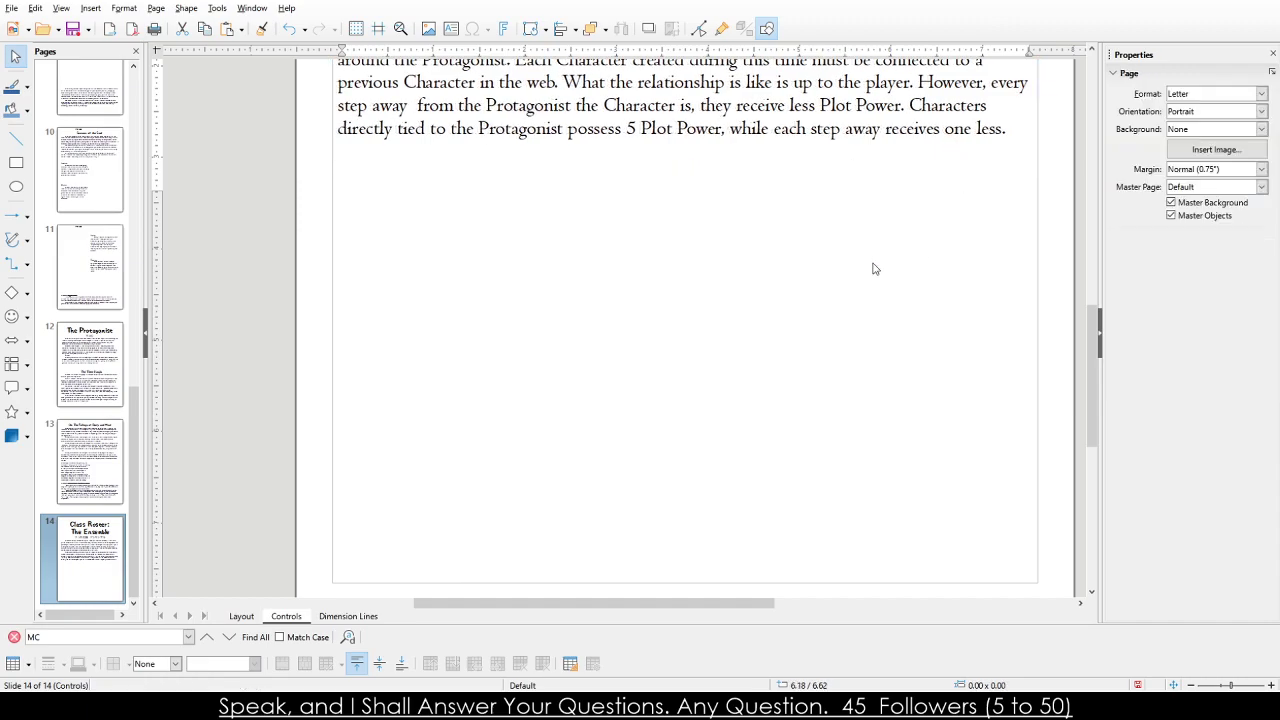
Paste the cut paragraphs as a separate frame below the main text, against the left margin, about 3.75 by 3.87 inches.
key("ctrl+v")
left_click_drag(732, 355, 835, 253)
left_click_drag(334, 298, 835, 310)
left_click_drag(895, 152, 391, 145)
left_click_drag(618, 495, 672, 494)
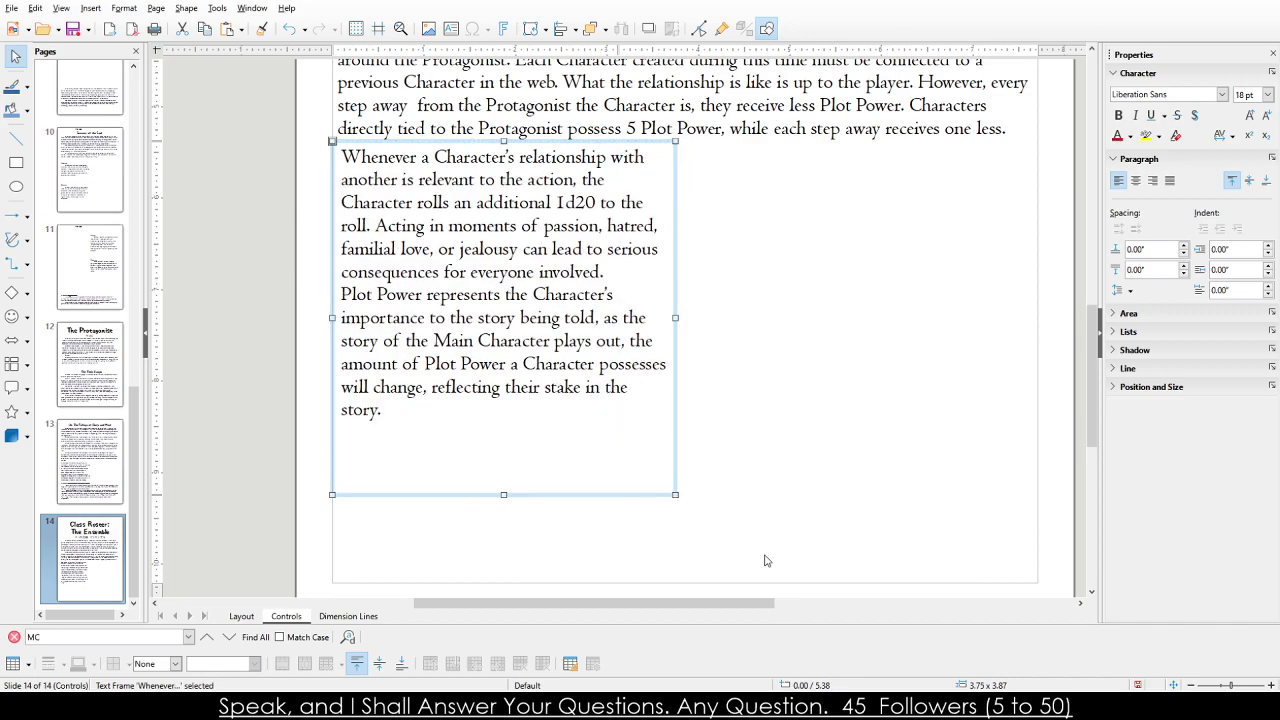
Indent the first line of the "Whenever a Character's relationship" paragraph in the new frame by one tab.
left_click(727, 468)
scroll(730, 441, "up", 2)
left_click(438, 366)
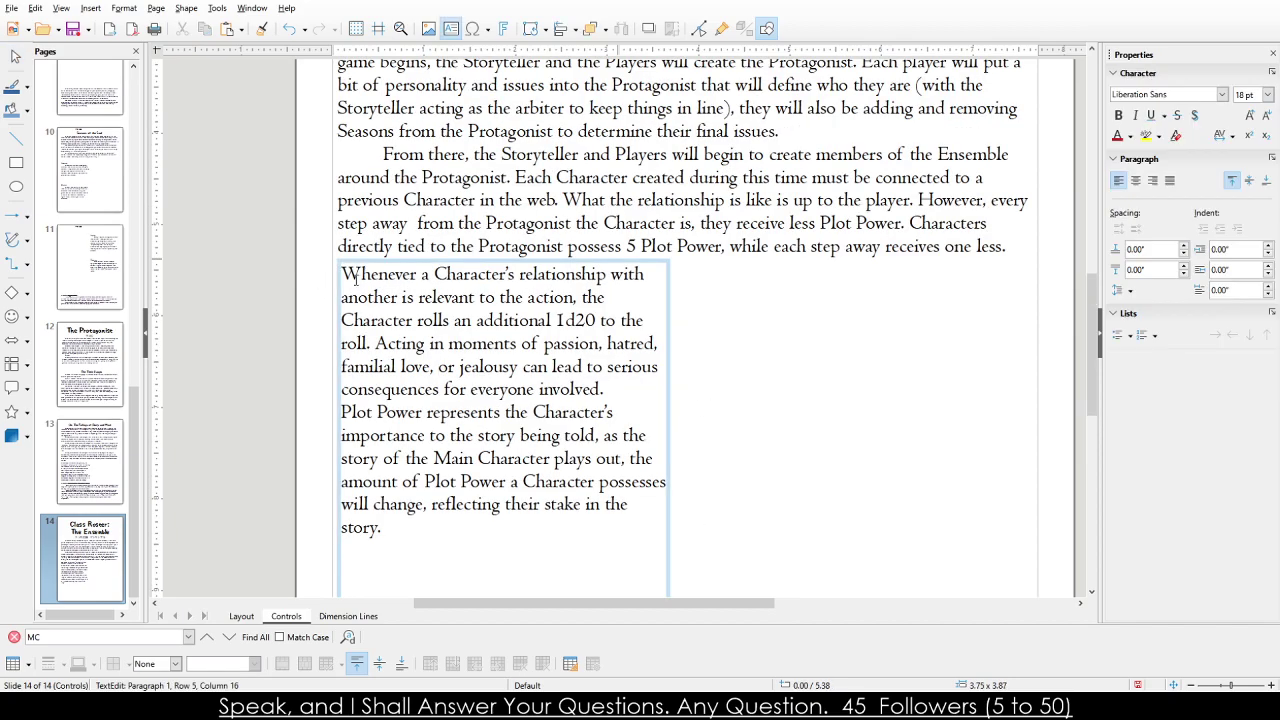
key("Tab")
left_click(829, 400)
scroll(829, 400, "down", 3)
scroll(867, 244, "up", 2)
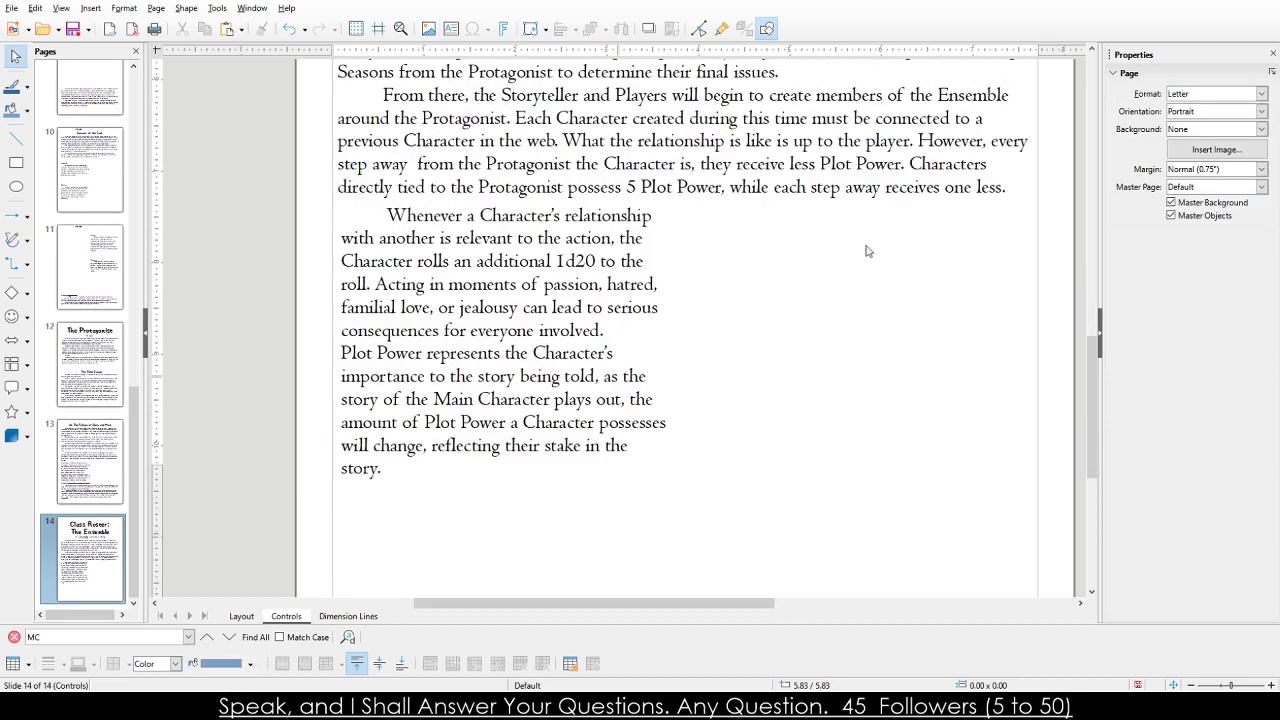
Shorten the half-width text frame to about 3.12 inches high and move it down slightly to leave a gap under the main text.
left_click(500, 400)
left_click(851, 380)
left_click(434, 483)
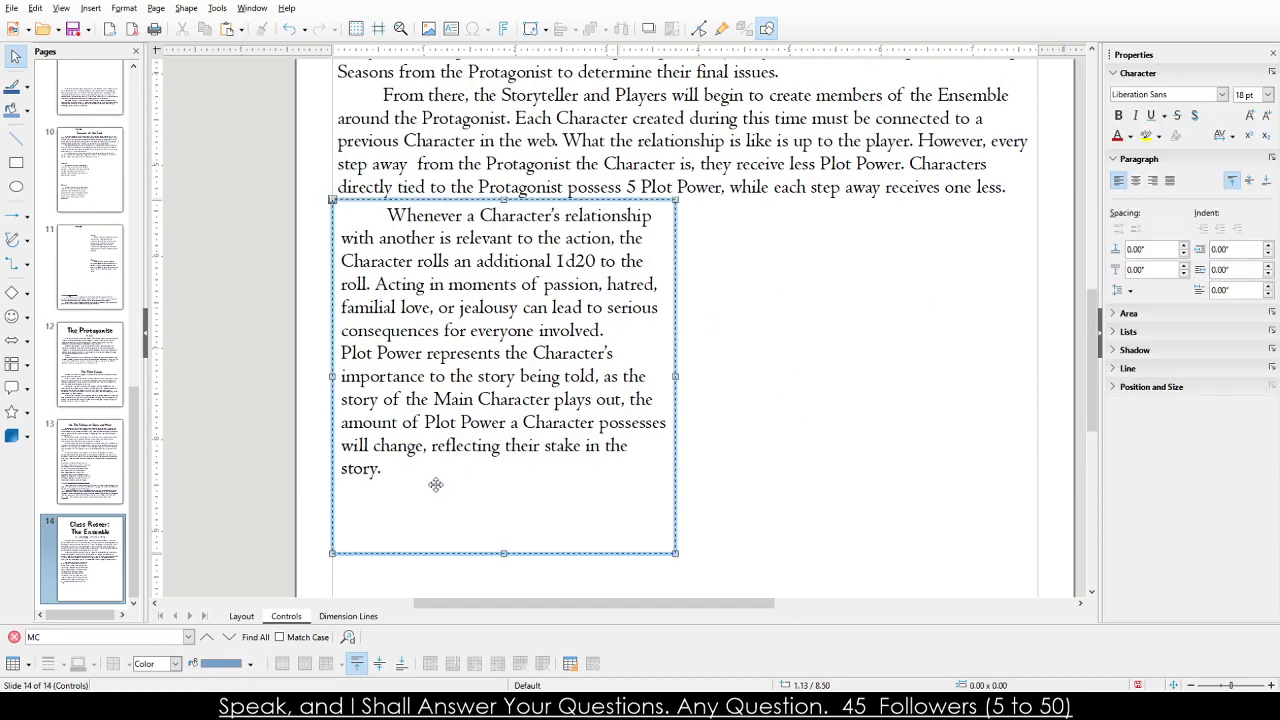
left_click(400, 517)
left_click_drag(503, 553, 500, 485)
left_click(860, 454)
left_click(546, 205)
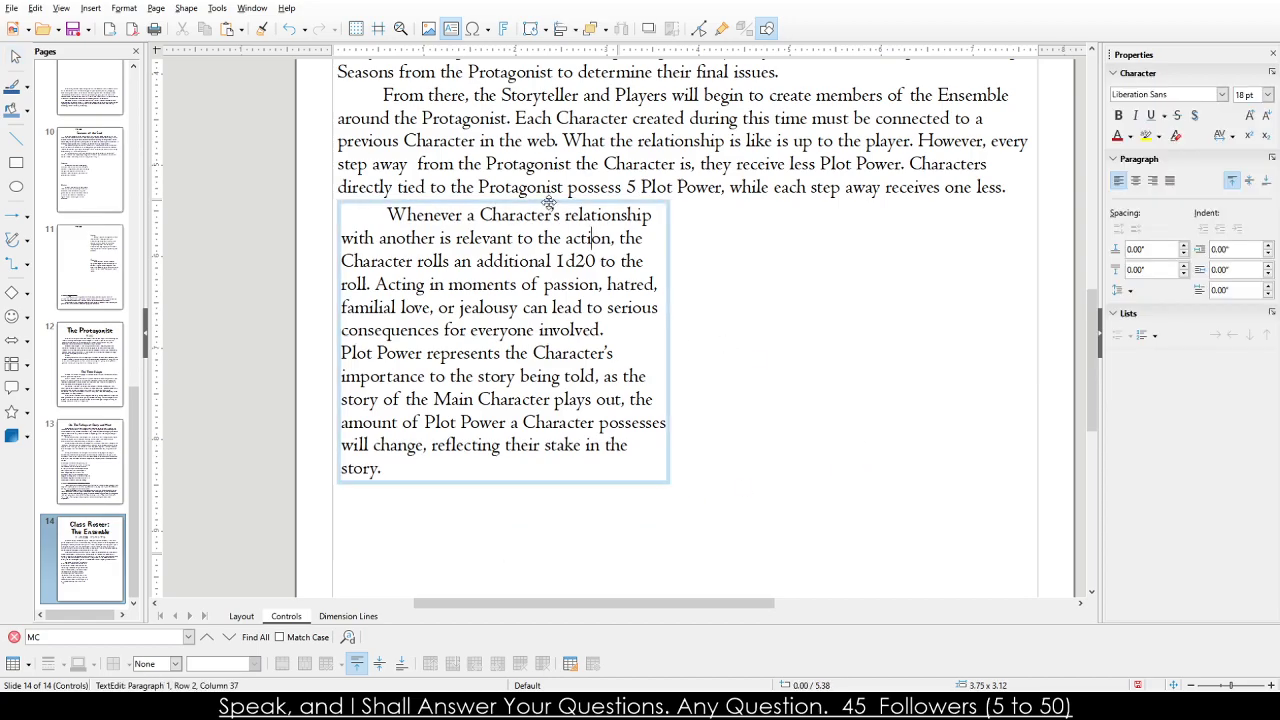
left_click_drag(546, 205, 546, 217)
left_click(786, 351)
scroll(786, 351, "up", 3)
scroll(786, 303, "down", 4)
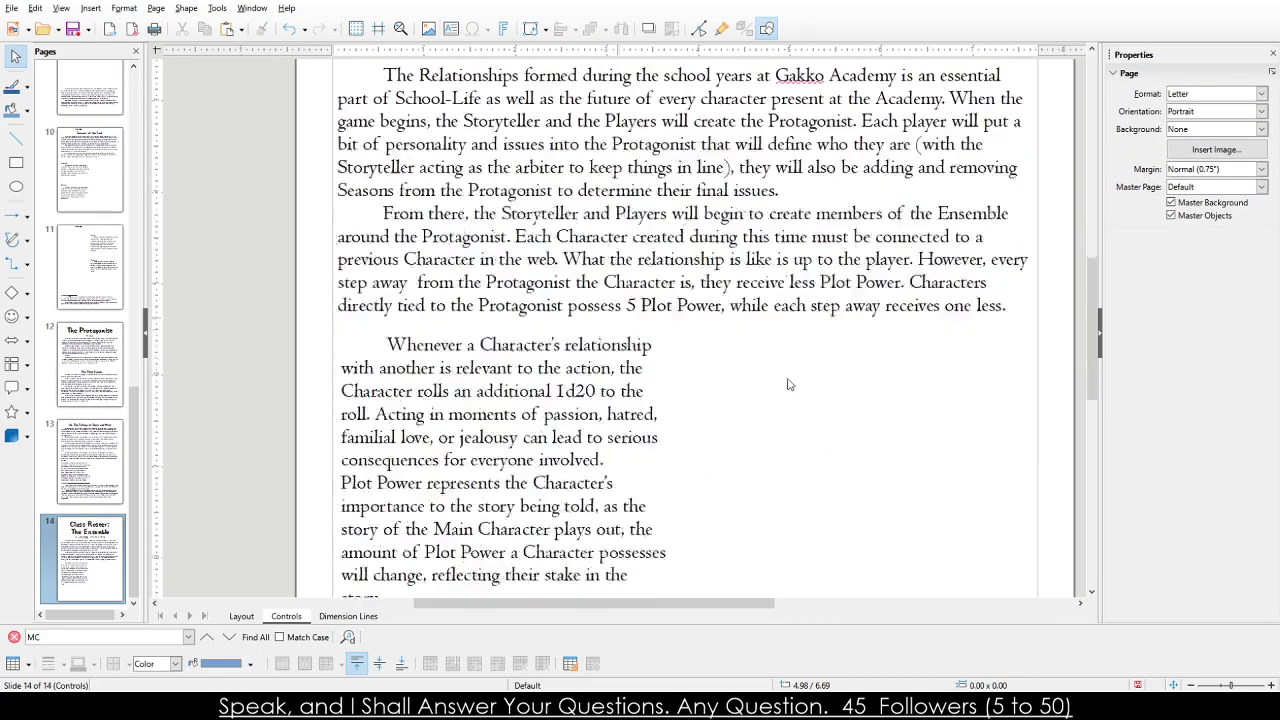
scroll(816, 235, "up", 1)
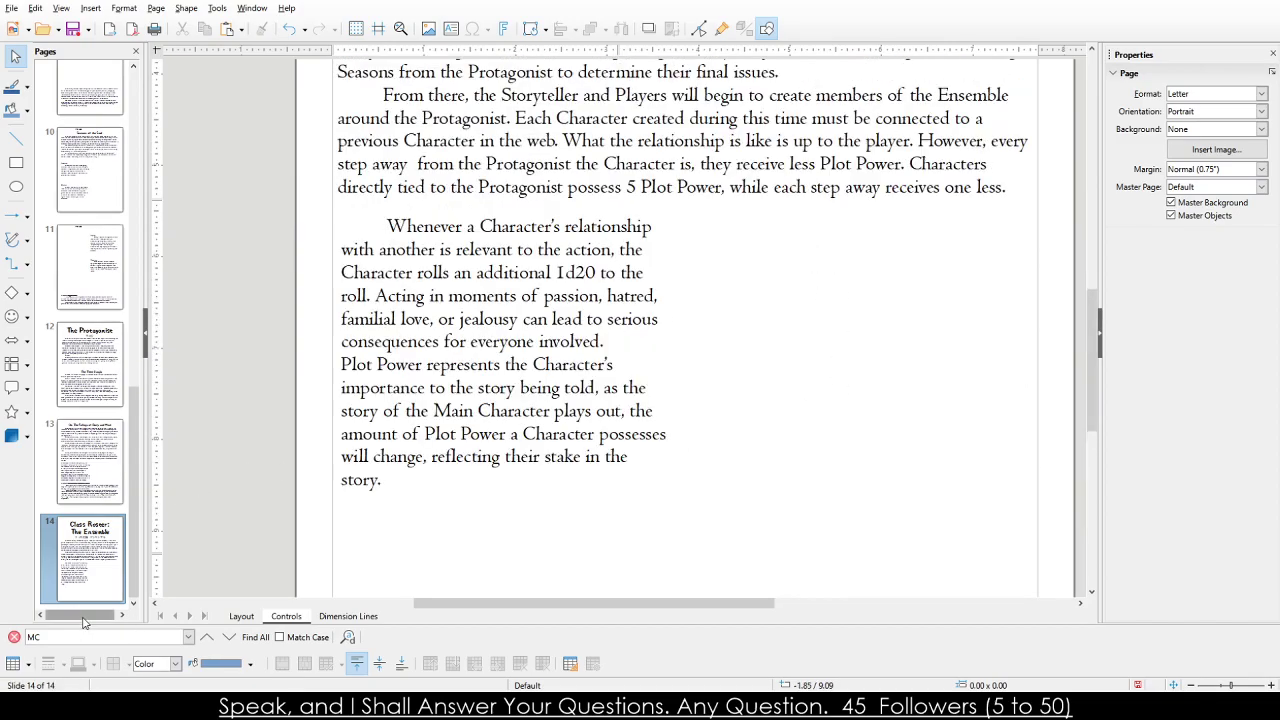
left_click(128, 582)
scroll(434, 494, "up", 7)
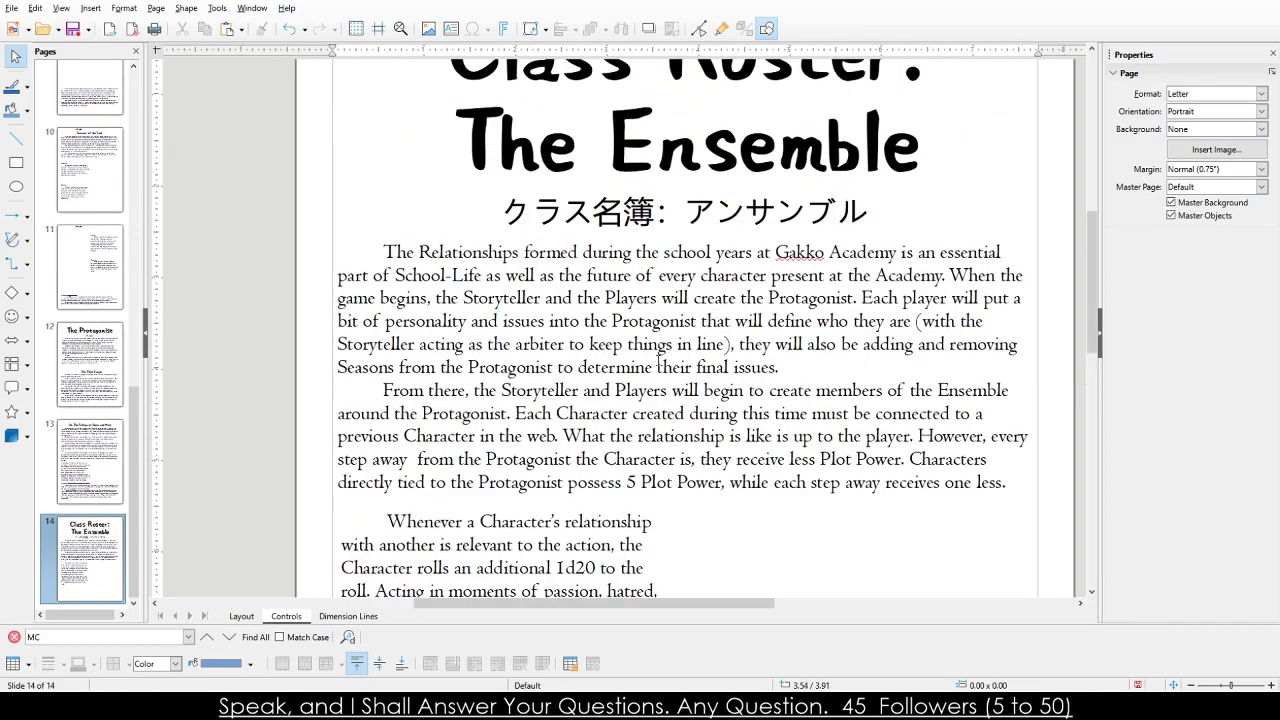
scroll(662, 334, "up", 1)
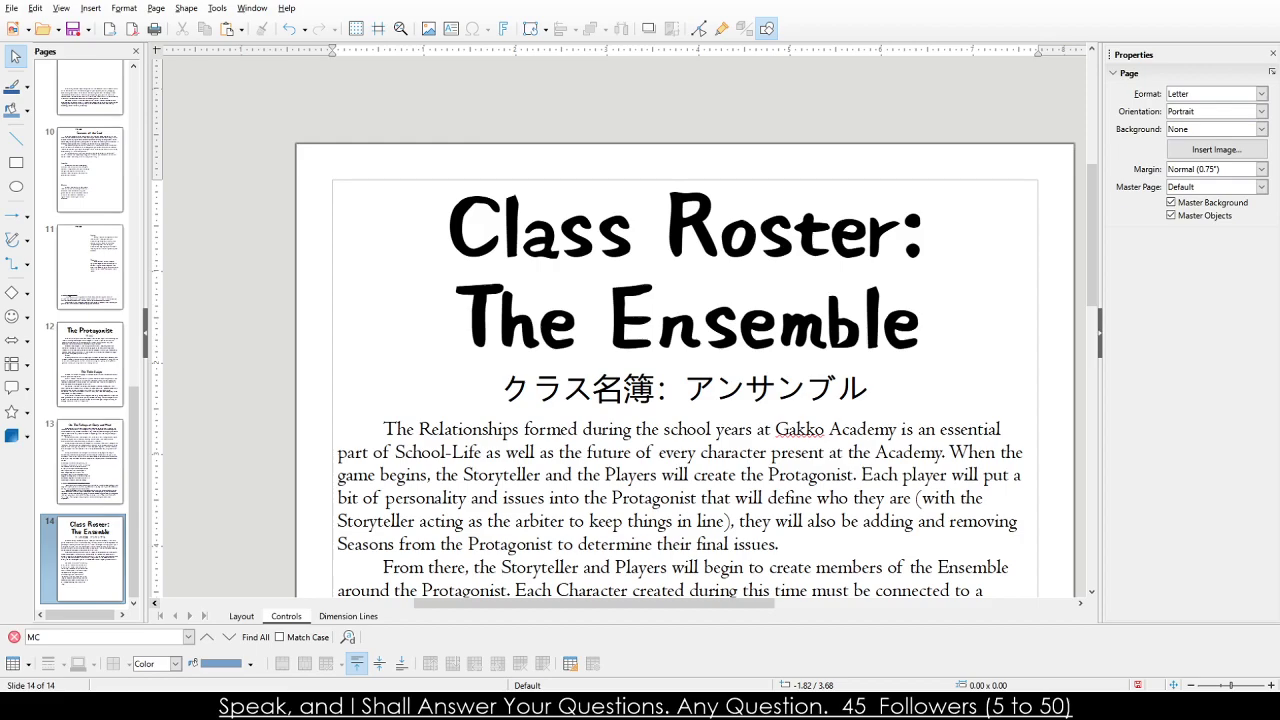
Duplicate the "On The Failings of Body and Mind" page to the end of the document, after the "Class Roster: The Ensemble" page.
left_click(90, 365)
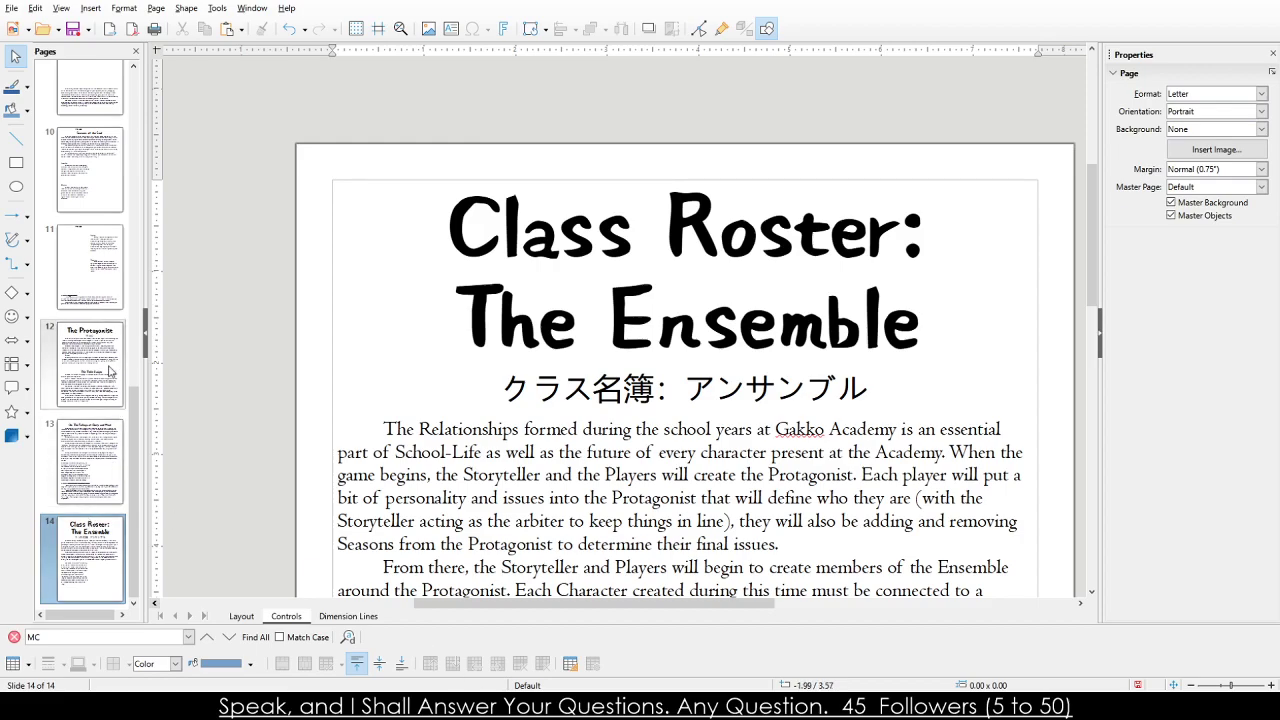
left_click(90, 265)
left_click(90, 460)
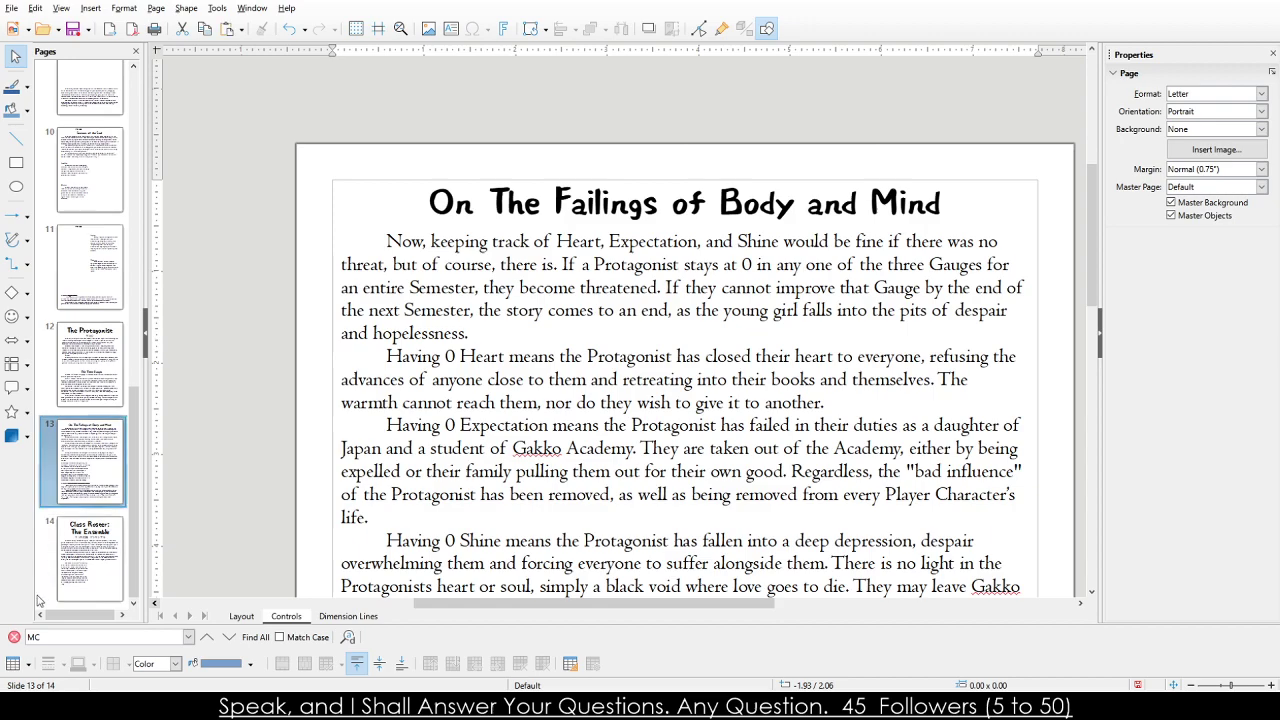
left_click(68, 587)
key("ctrl+v")
Delete the main text, "The Gauges are reduced" and side note frames from the duplicated page, keeping only its heading.
left_click(406, 307)
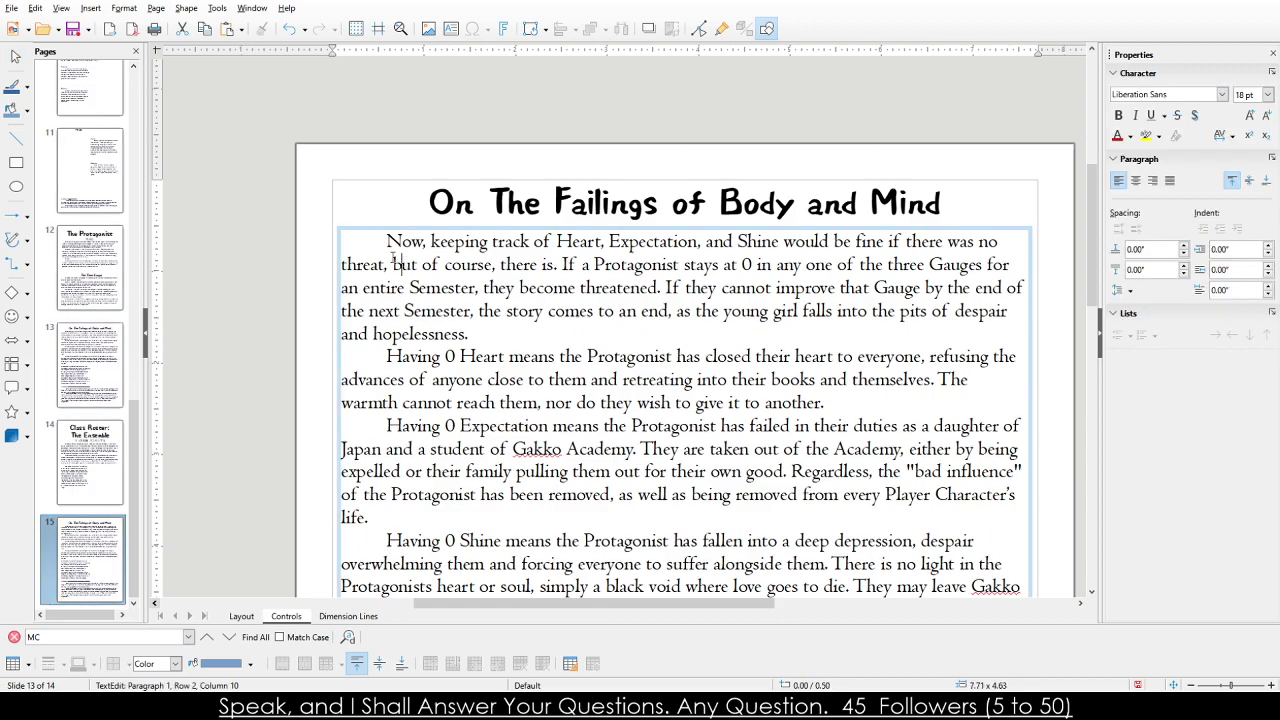
left_click(395, 225)
key("Delete")
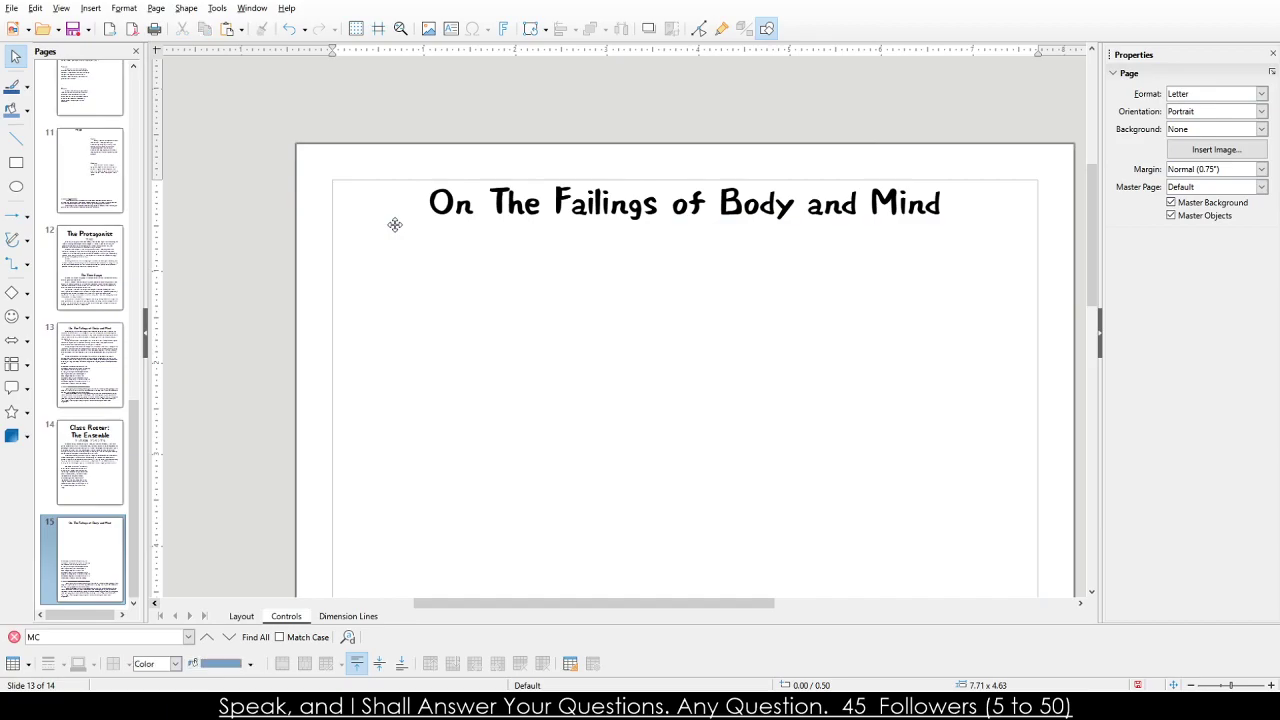
scroll(395, 226, "down", 5)
left_click(420, 236)
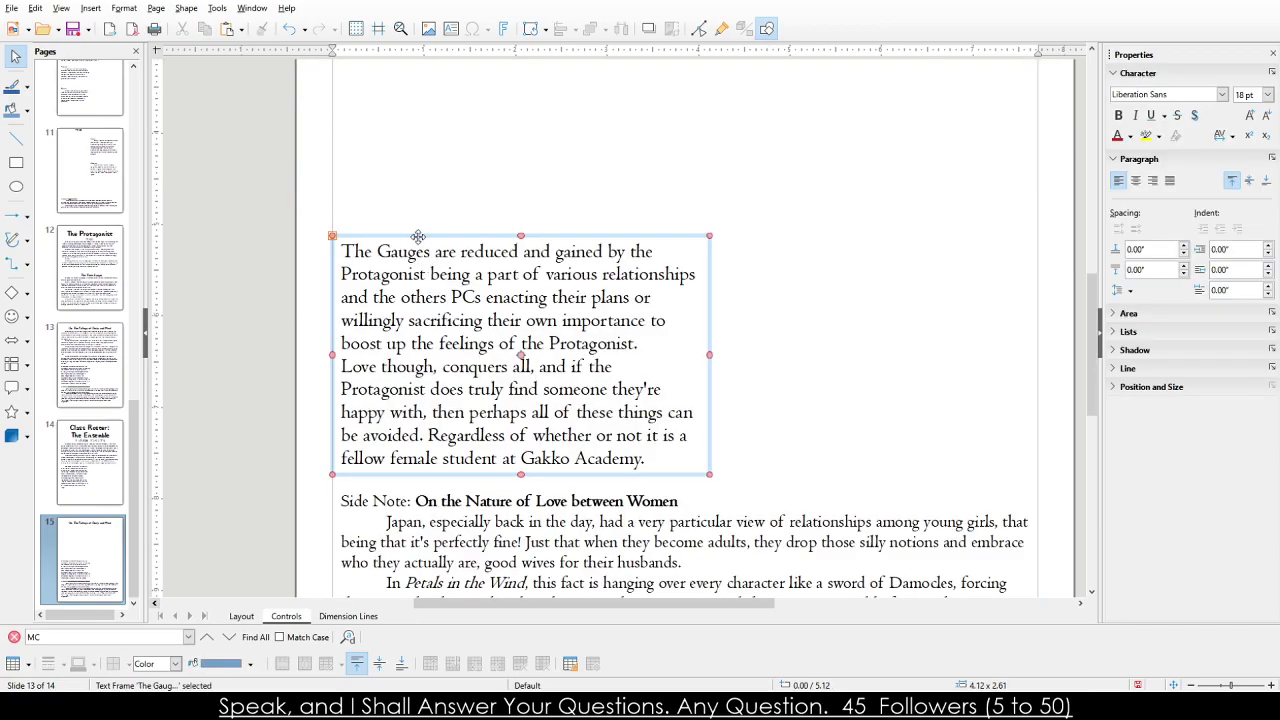
key("Delete")
left_click(428, 545)
left_click(440, 487)
key("Delete")
Replace the duplicated page's heading text with "Detailed Relationships".
scroll(445, 480, "up", 5)
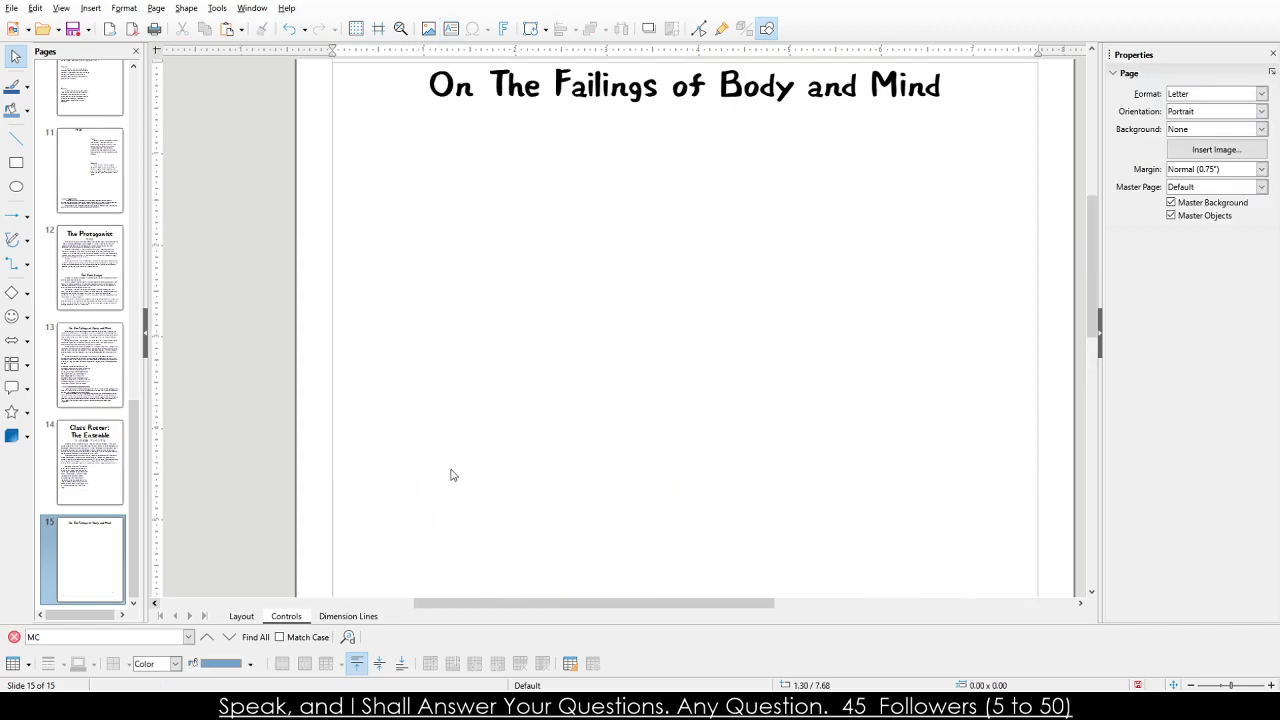
left_click(540, 323)
triple_click(540, 323)
left_click(540, 323)
triple_click(541, 323)
type("Detailed")
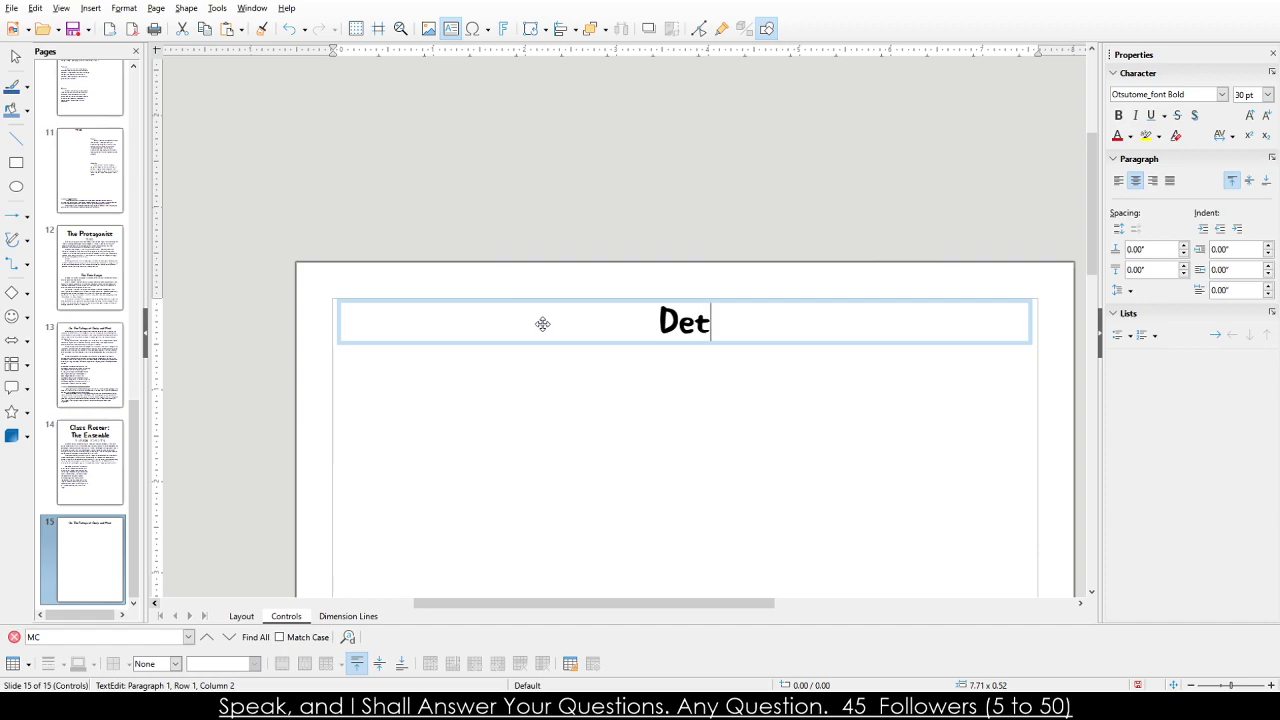
key("BackSpace")
key("BackSpace")
key("BackSpace")
key("BackSpace")
type("led Rea")
key("BackSpace")
type("lationships")
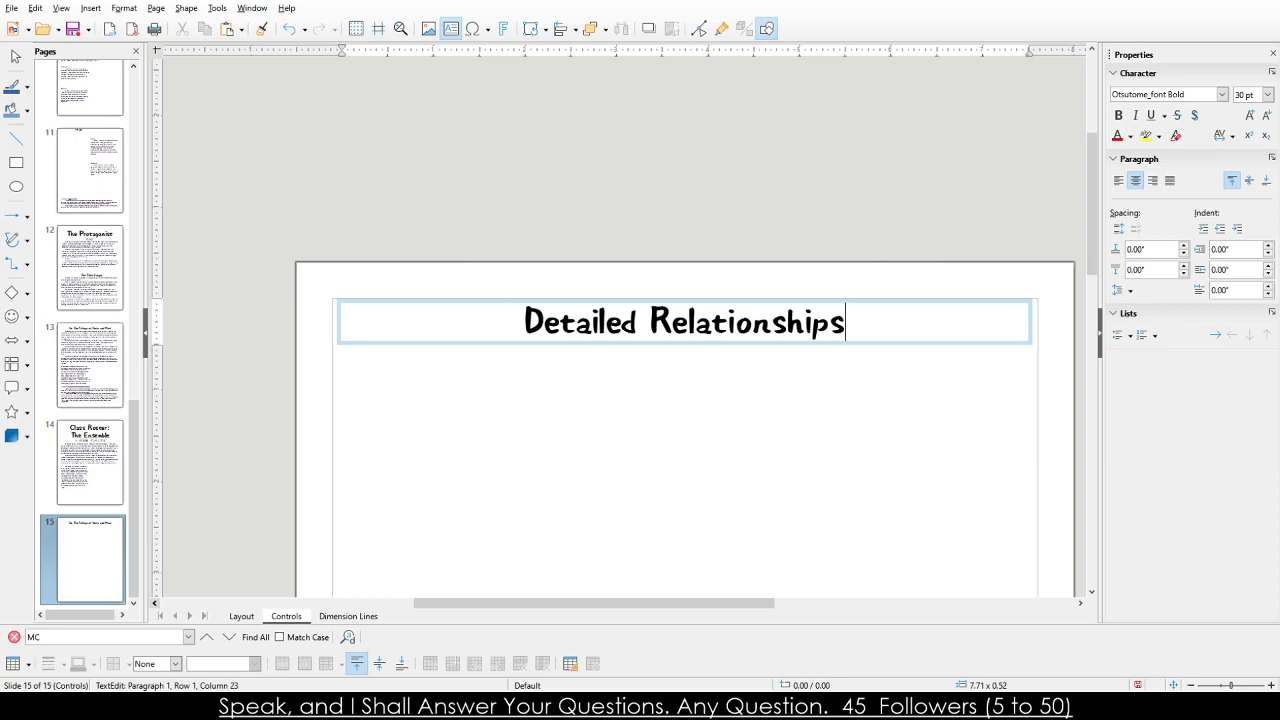
Paste the rules text about relationships between Characters as a new frame and place it directly under the heading.
left_click(380, 391)
key("ctrl+v")
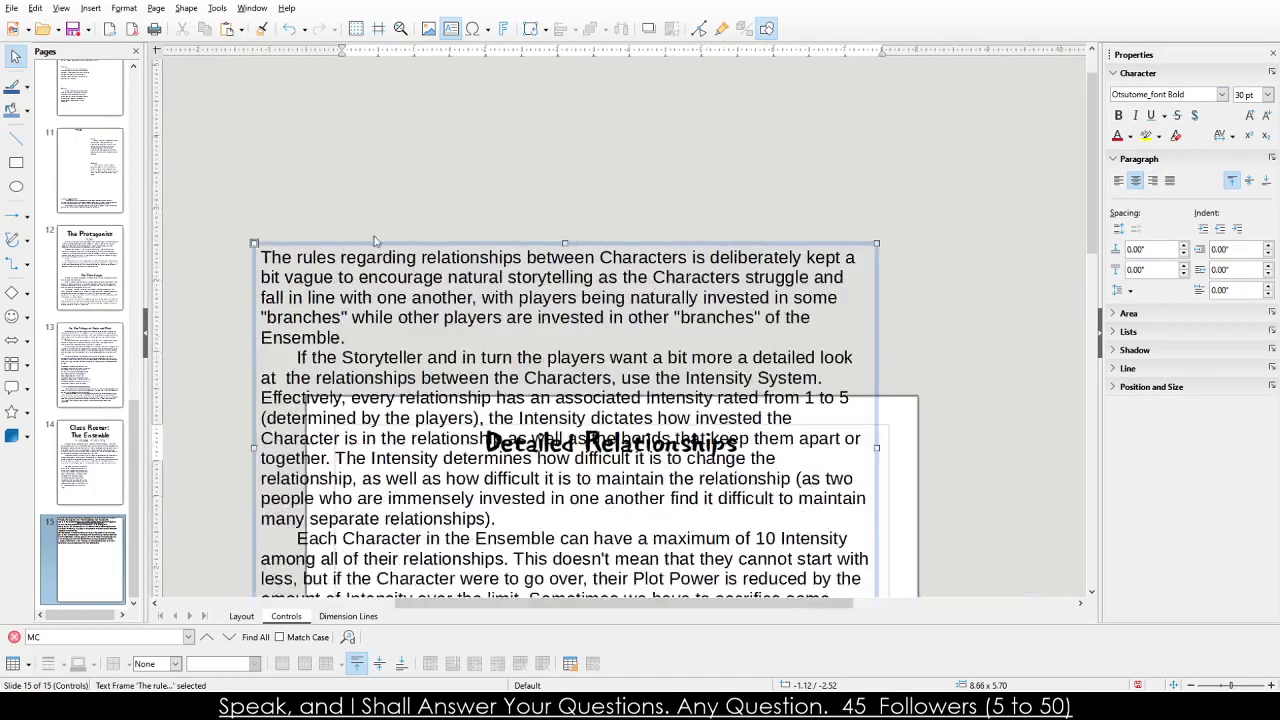
scroll(362, 243, "down", 2)
left_click_drag(309, 226, 362, 388)
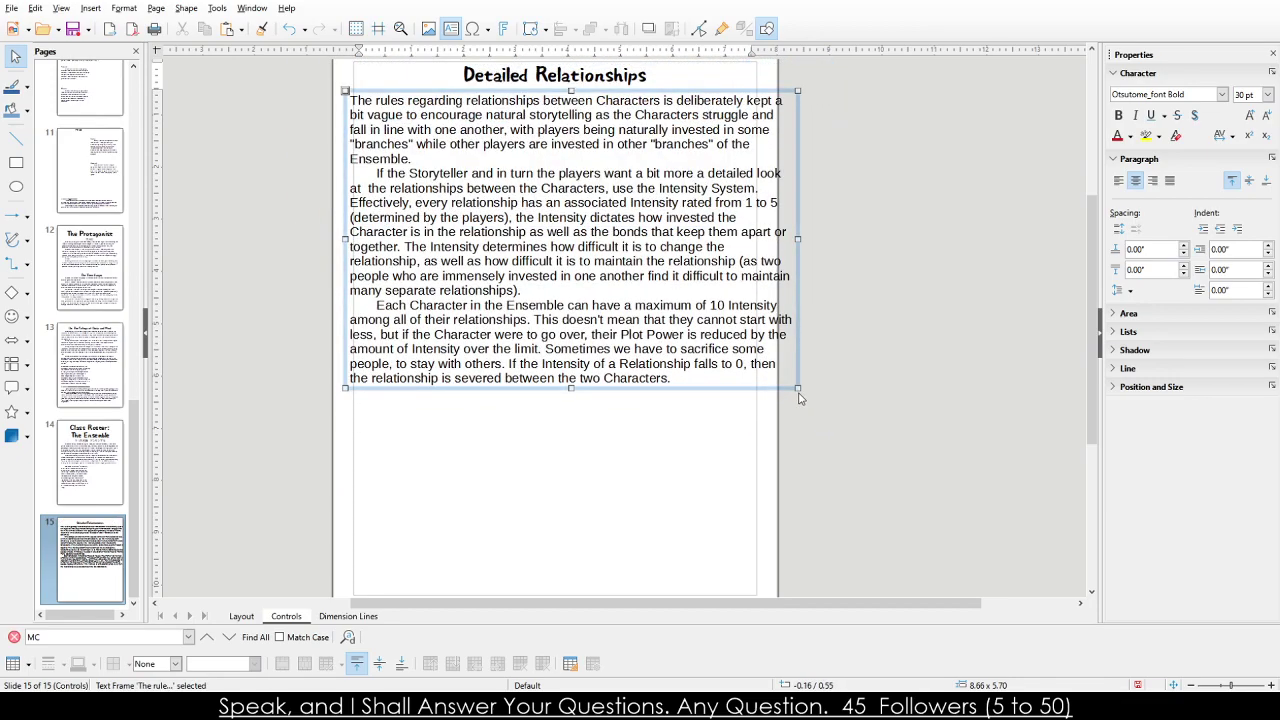
Narrow the pasted rules frame to a column about 4.66 inches wide.
left_click_drag(797, 388, 611, 402)
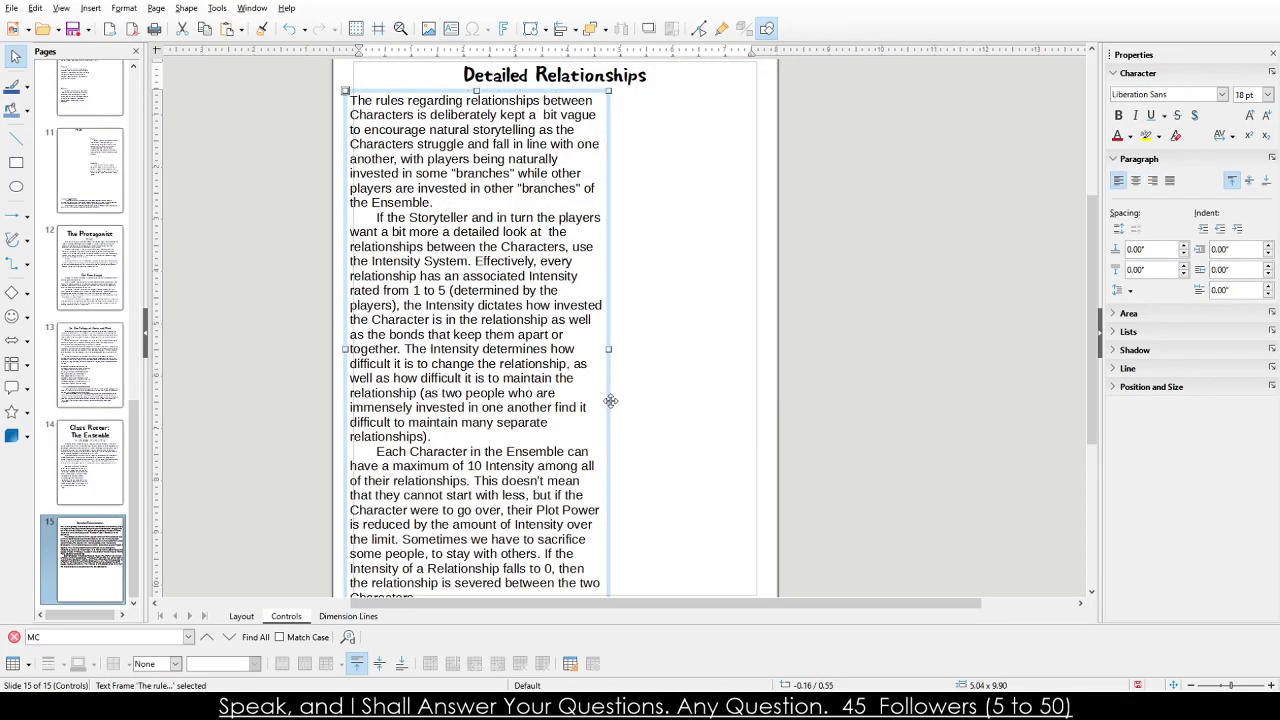
scroll(615, 420, "down", 2)
left_click_drag(606, 476, 588, 477)
Set all text in the rules column to Centaur at 16 pt.
triple_click(521, 458)
key("ctrl+a")
scroll(521, 458, "up", 3)
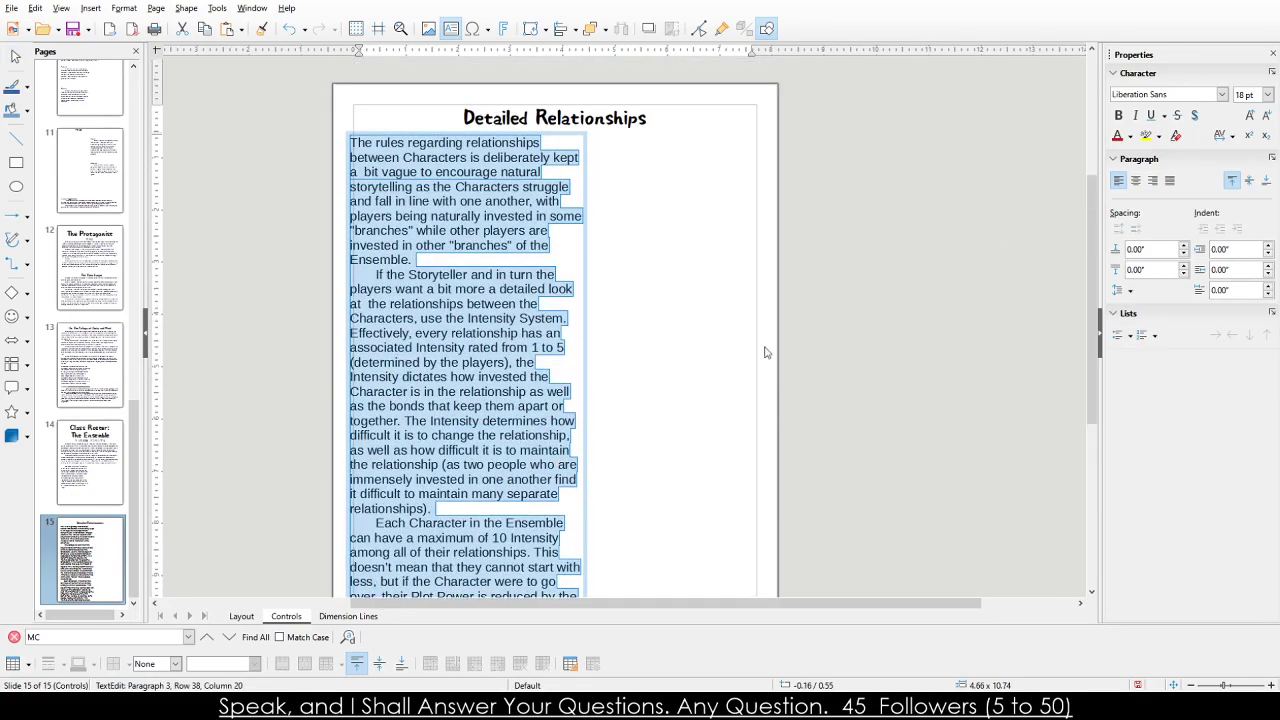
left_click(1245, 95)
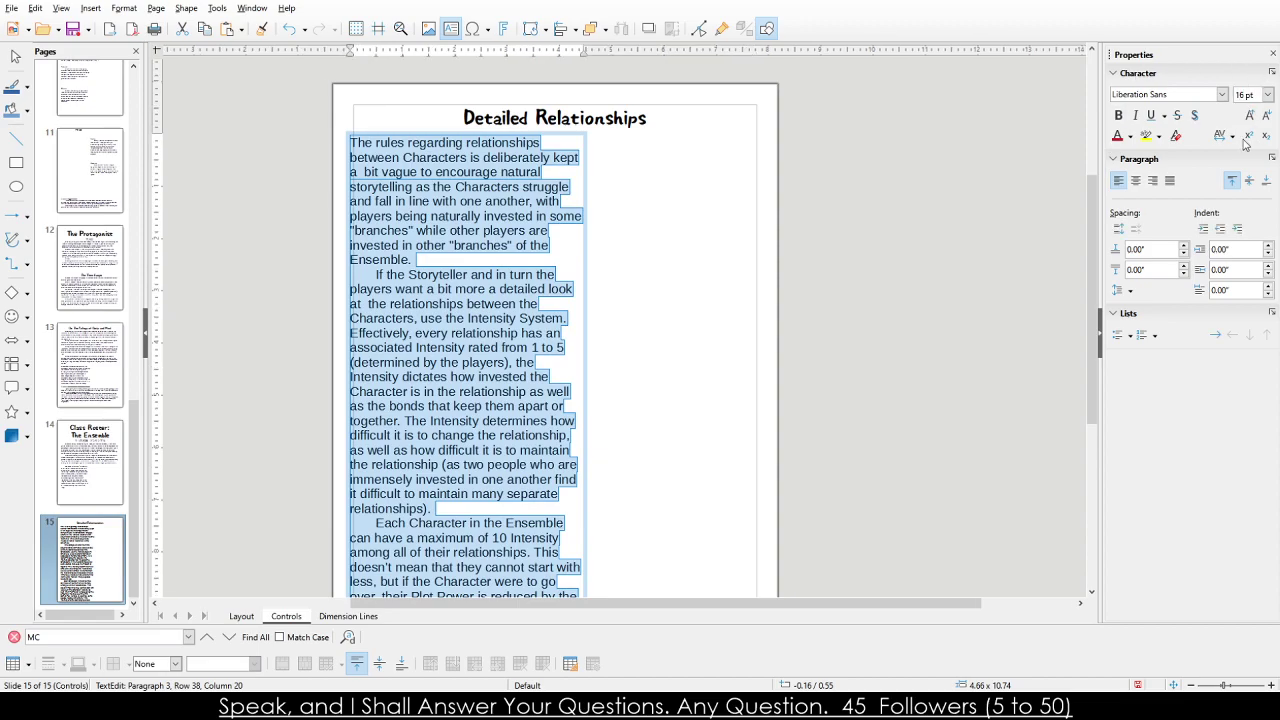
left_click(1210, 96)
type("Centaur")
key("Return")
left_click(501, 250)
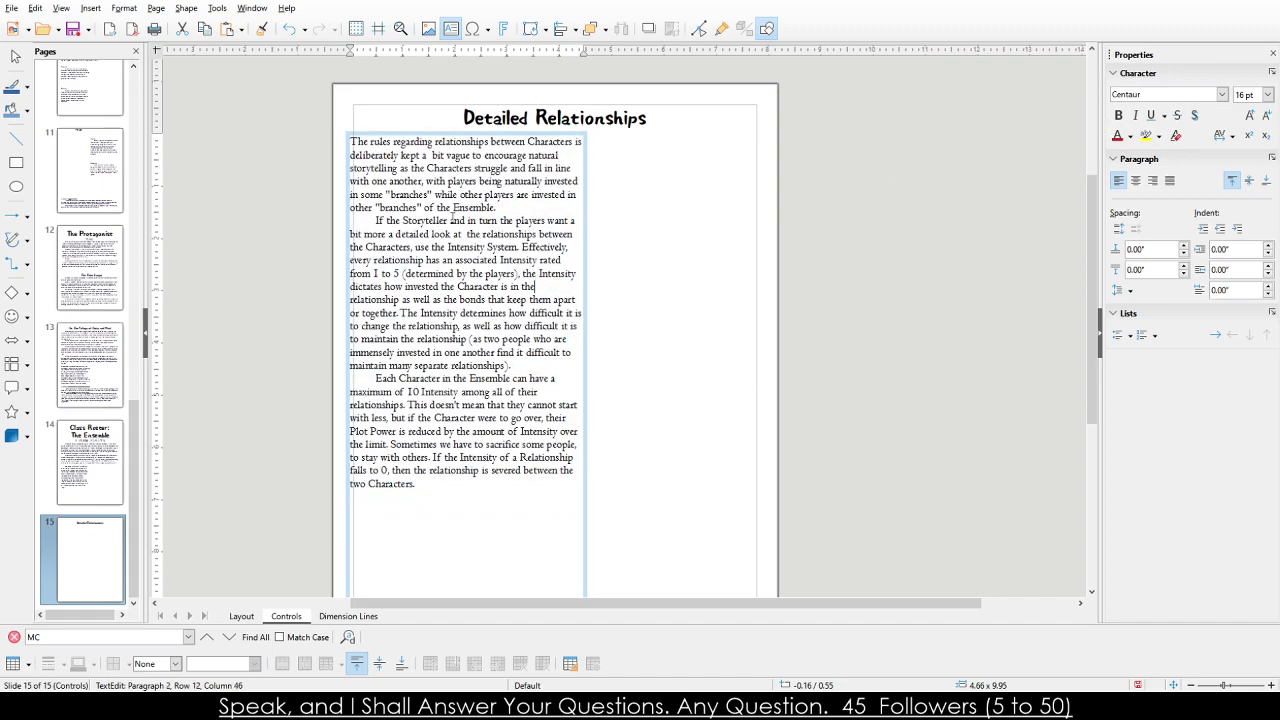
Indent the first line of "The rules regarding relationships" by one tab and shift the frame slightly right to the page margin.
left_click(350, 142)
key("Tab")
left_click_drag(389, 131, 395, 130)
left_click(395, 130)
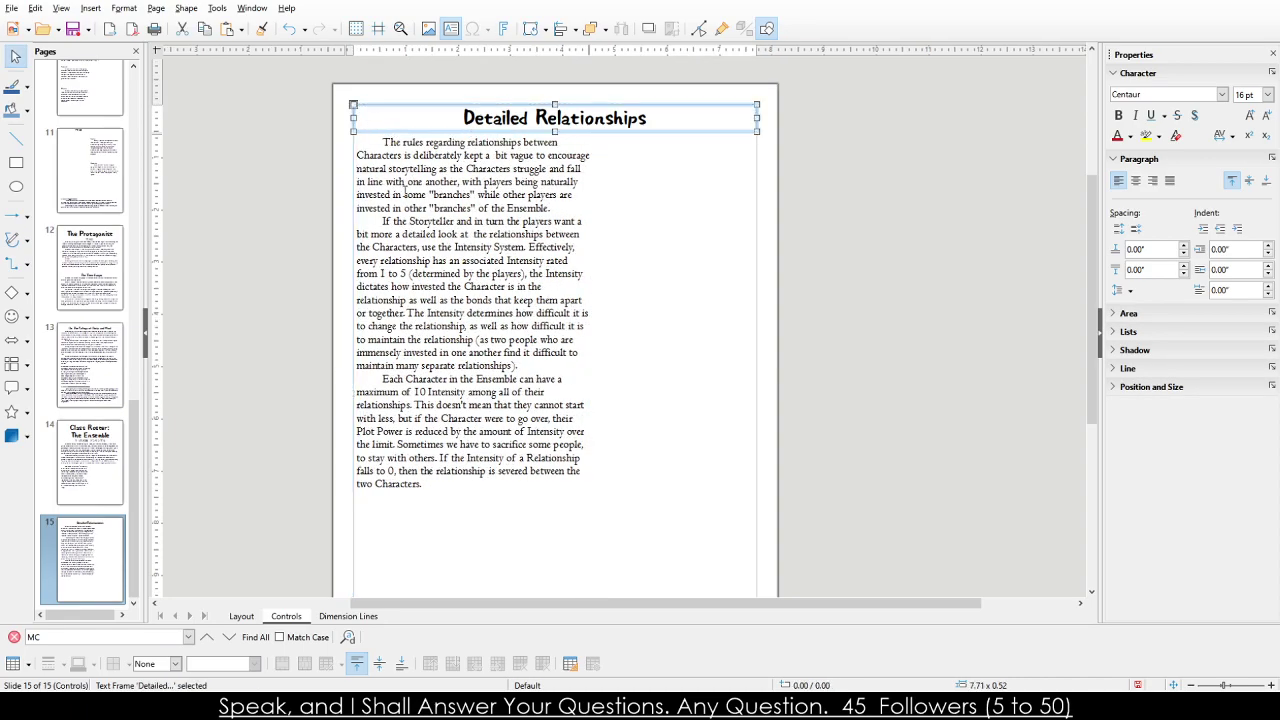
Shorten the rules frame so it ends just below its last line of text.
left_click(400, 168)
scroll(447, 507, "down", 3)
left_click(444, 466)
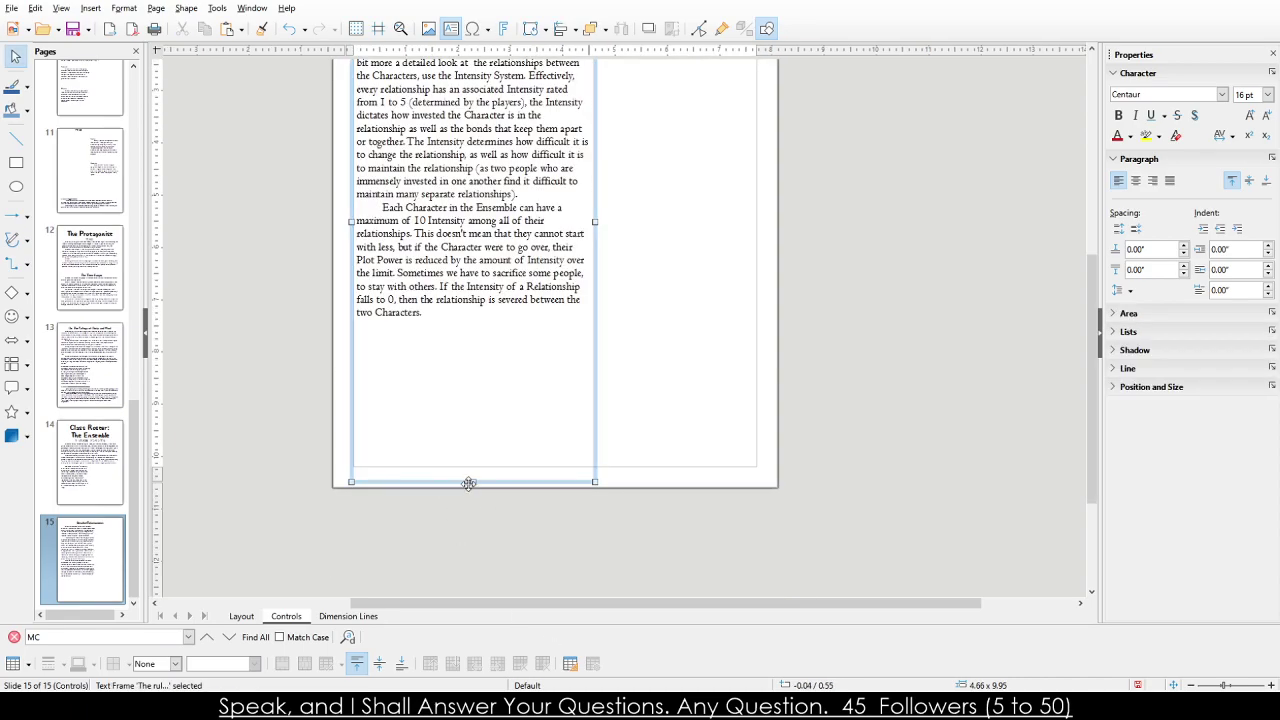
left_click_drag(471, 481, 459, 314)
left_click(711, 457)
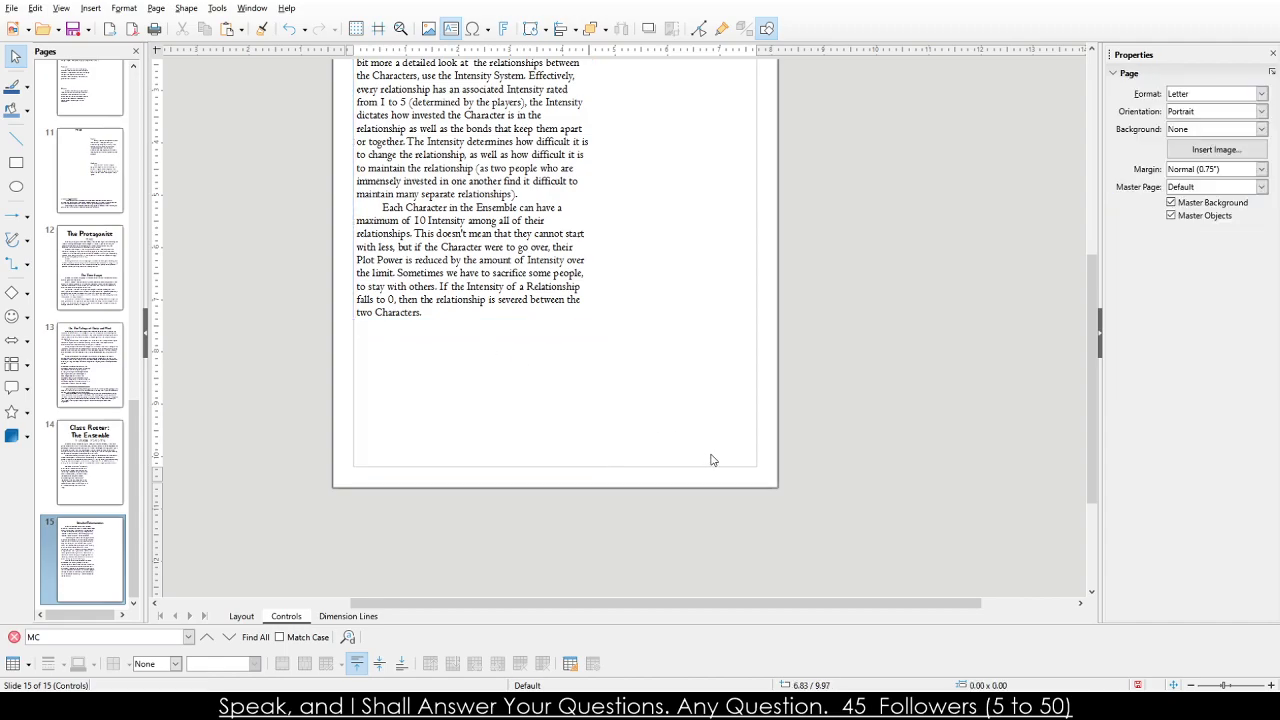
Narrow the "Detailed Relationships" heading frame to the column's width so the heading is centered over the column.
scroll(705, 440, "up", 4)
left_click(535, 193)
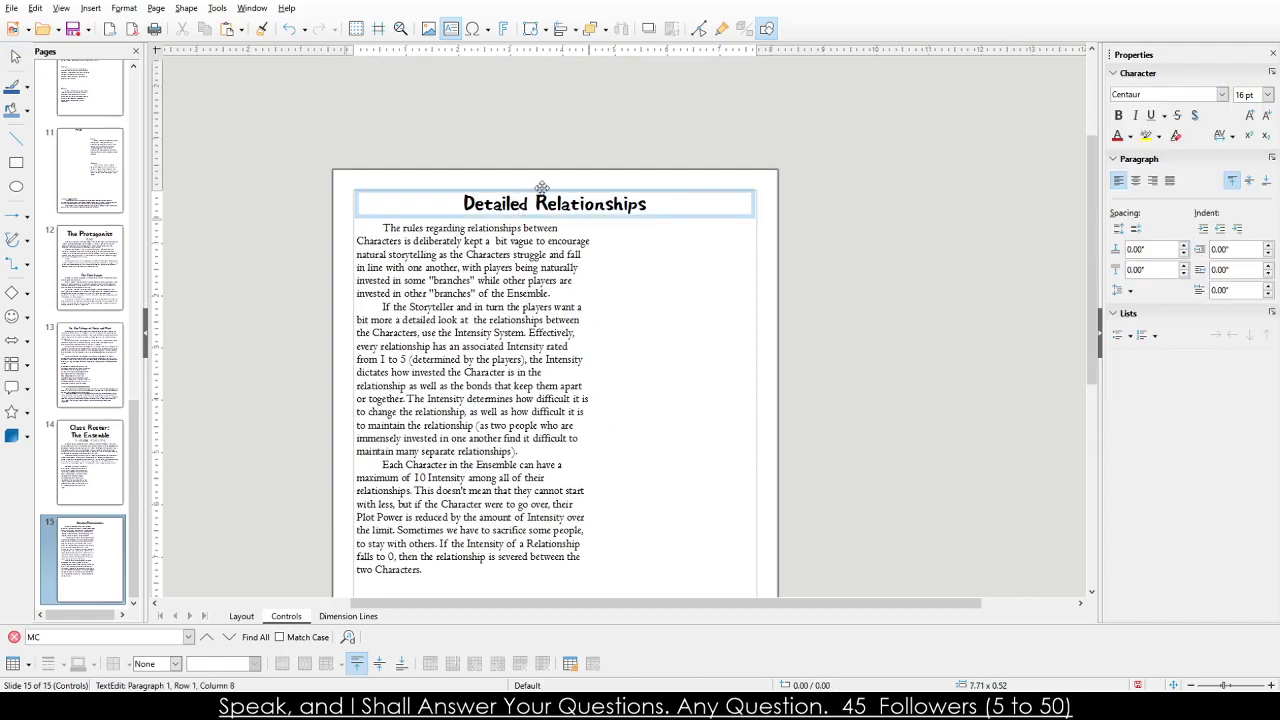
left_click(353, 204)
left_click_drag(353, 204, 401, 192)
left_click_drag(557, 204, 593, 218)
Narrow the rules frame to about 4.54 inches and move it down slightly to leave a gap under the heading.
left_click(651, 271)
left_click(554, 250)
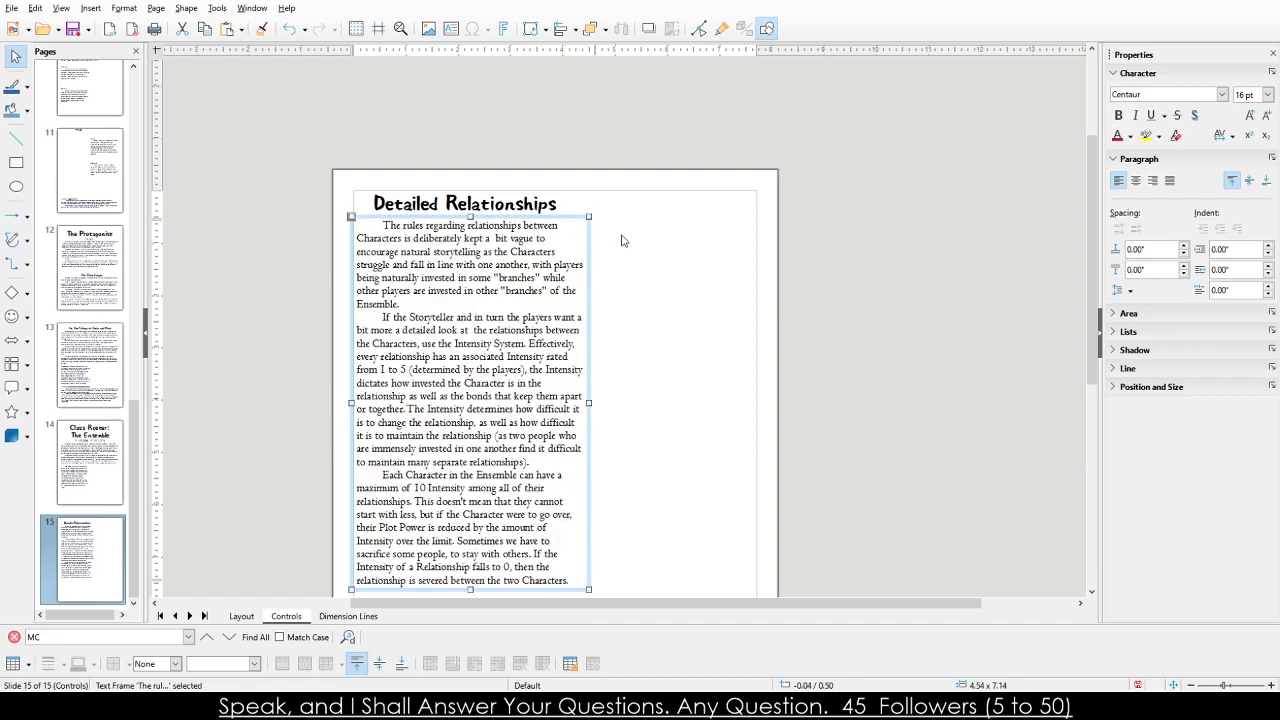
left_click(669, 266)
left_click(547, 238)
scroll(507, 228, "down", 3)
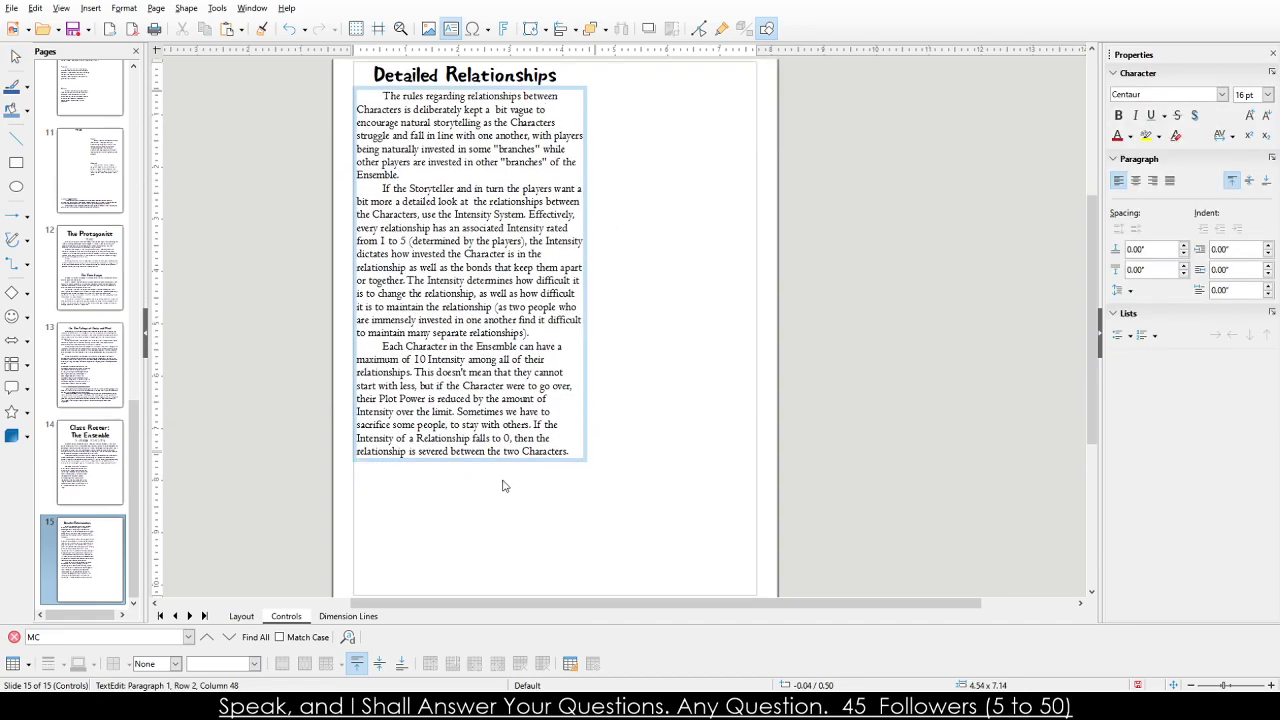
key("Escape")
left_click(694, 459)
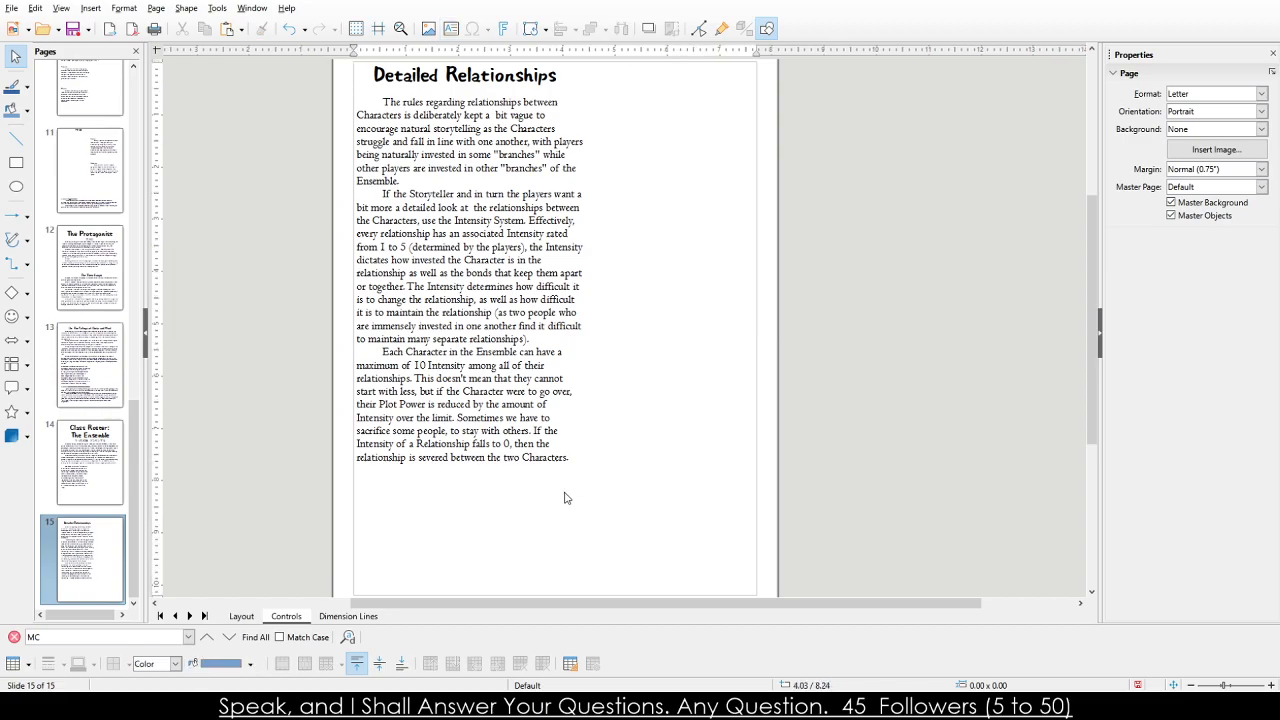
Remove the extra space before "bit vague" in the first paragraph of the rules column.
left_click(489, 91)
left_click(492, 115)
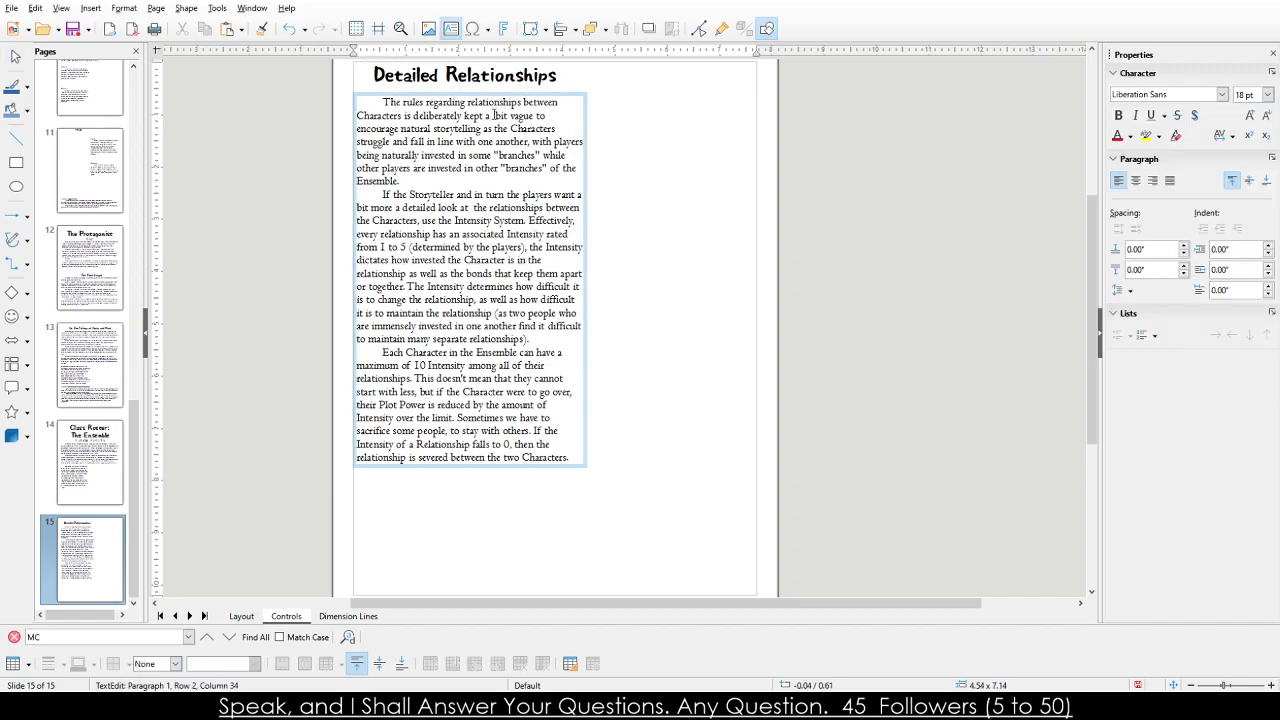
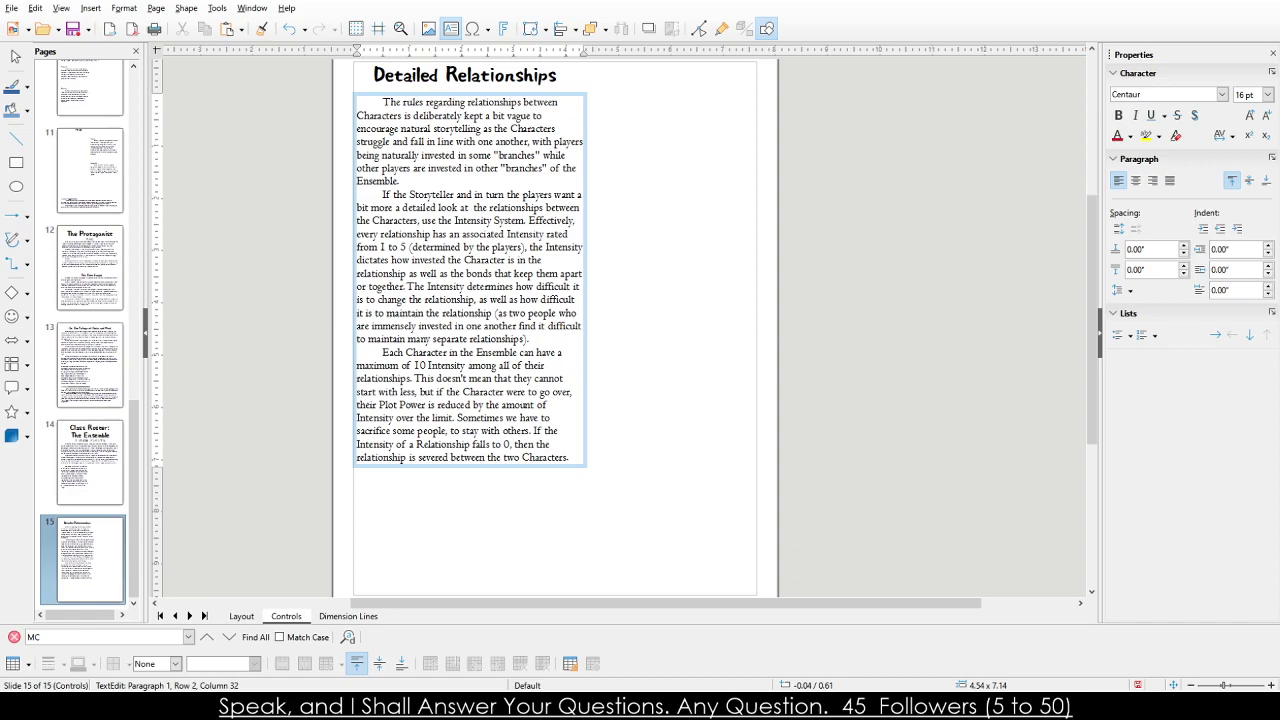
Paste the "Side Note: Types of Relationships" text as a separate frame about 3.46 inches wide, to the right of the rules column.
left_click(381, 569)
key("ctrl+v")
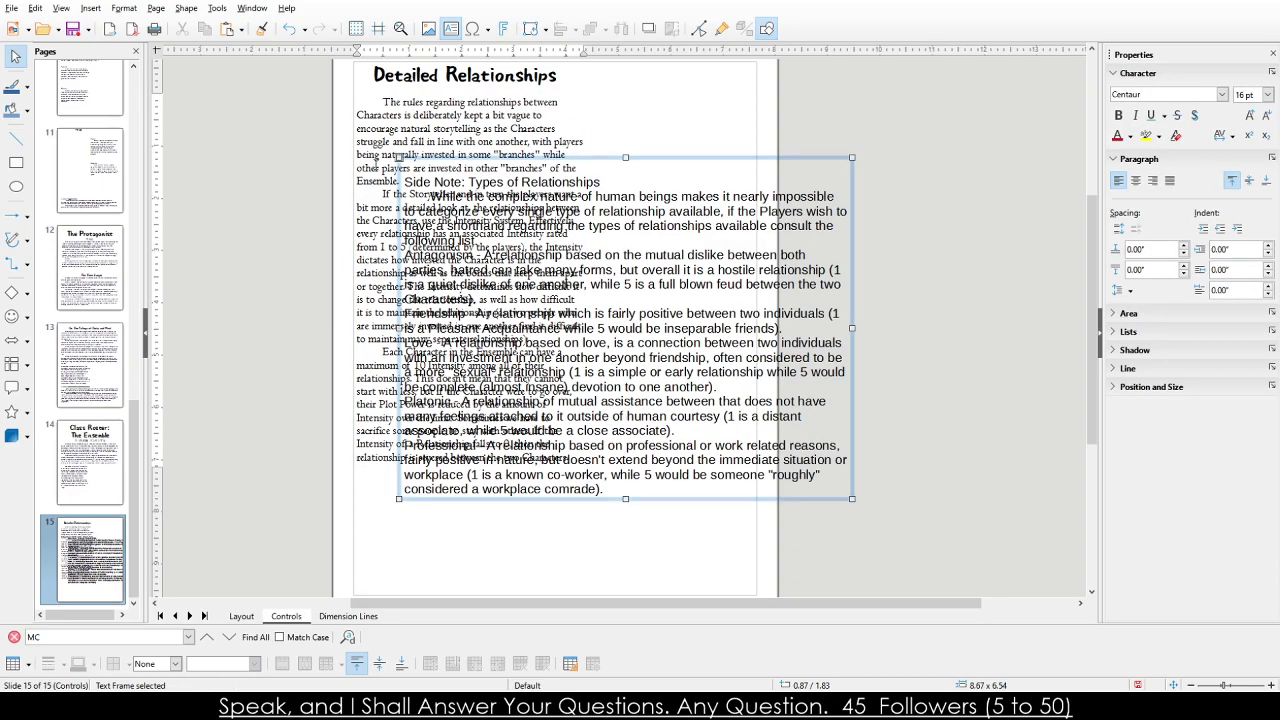
left_click_drag(398, 160, 576, 94)
Reduce the width of the rules frame to 4.25 inches so it clears the side note.
left_click(566, 152)
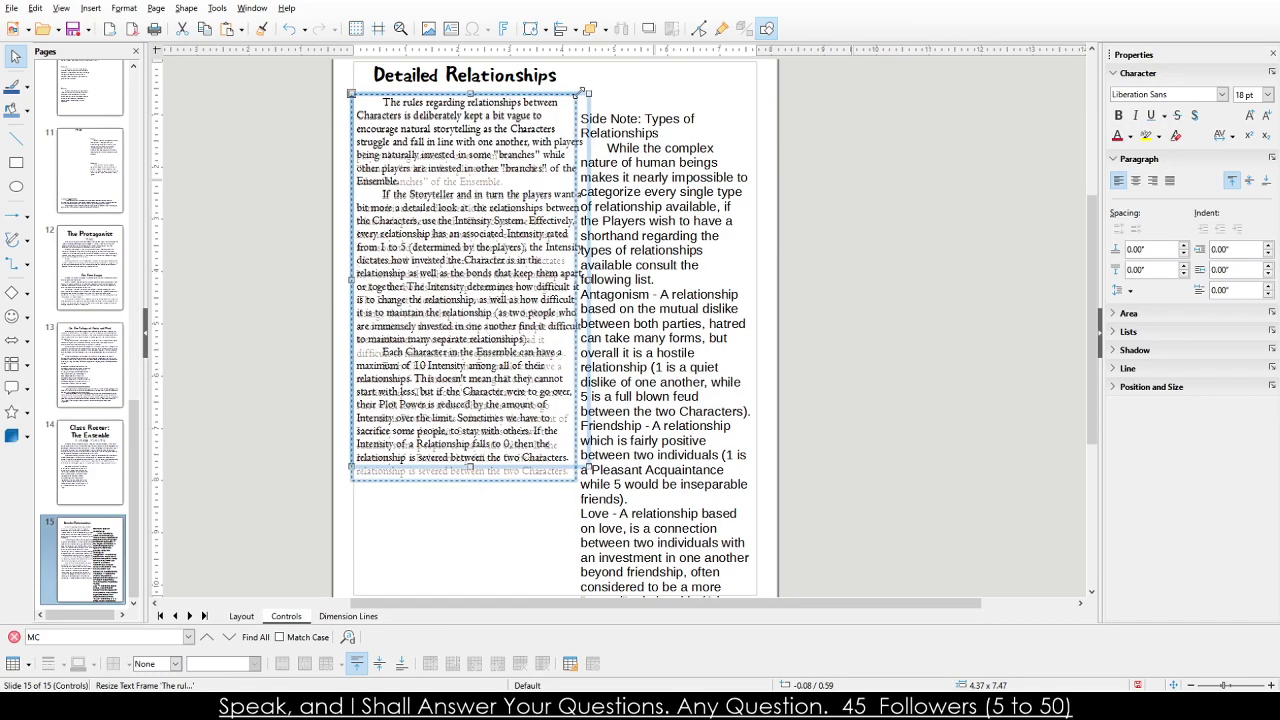
scroll(610, 130, "up", 2)
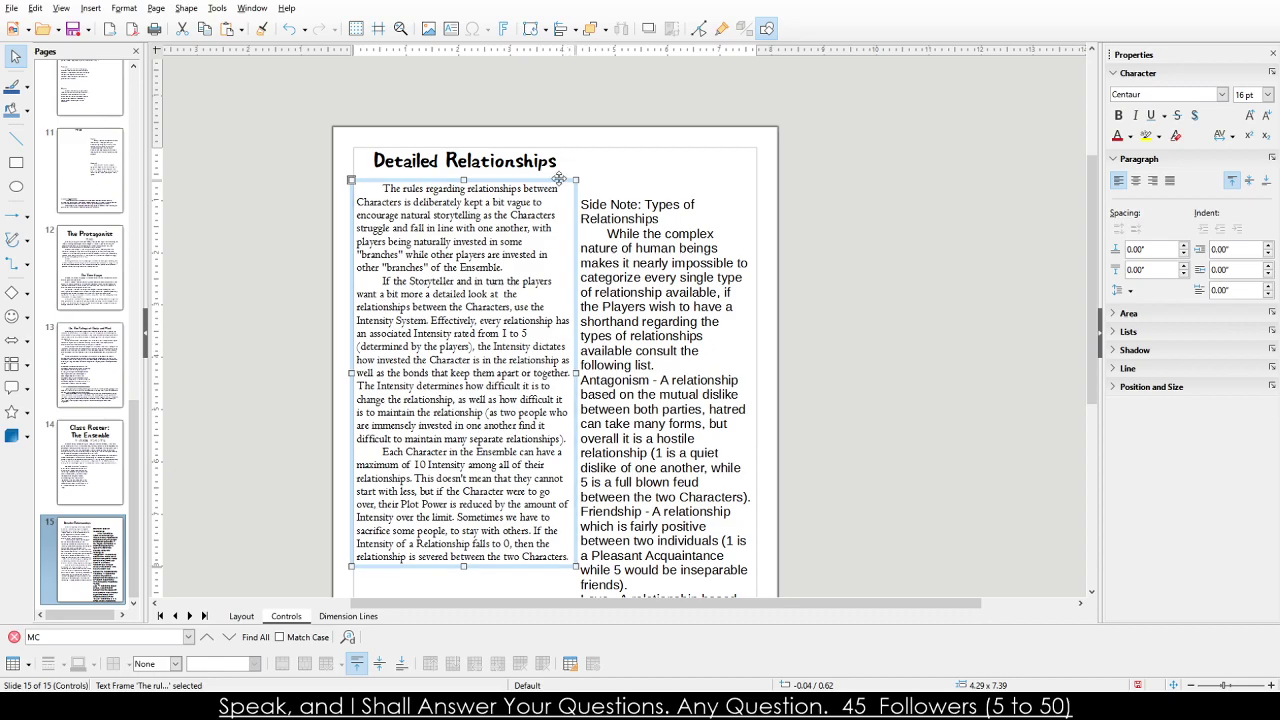
left_click_drag(577, 180, 576, 180)
left_click(1128, 313)
left_click(1128, 313)
left_click(1160, 388)
left_click(1141, 449)
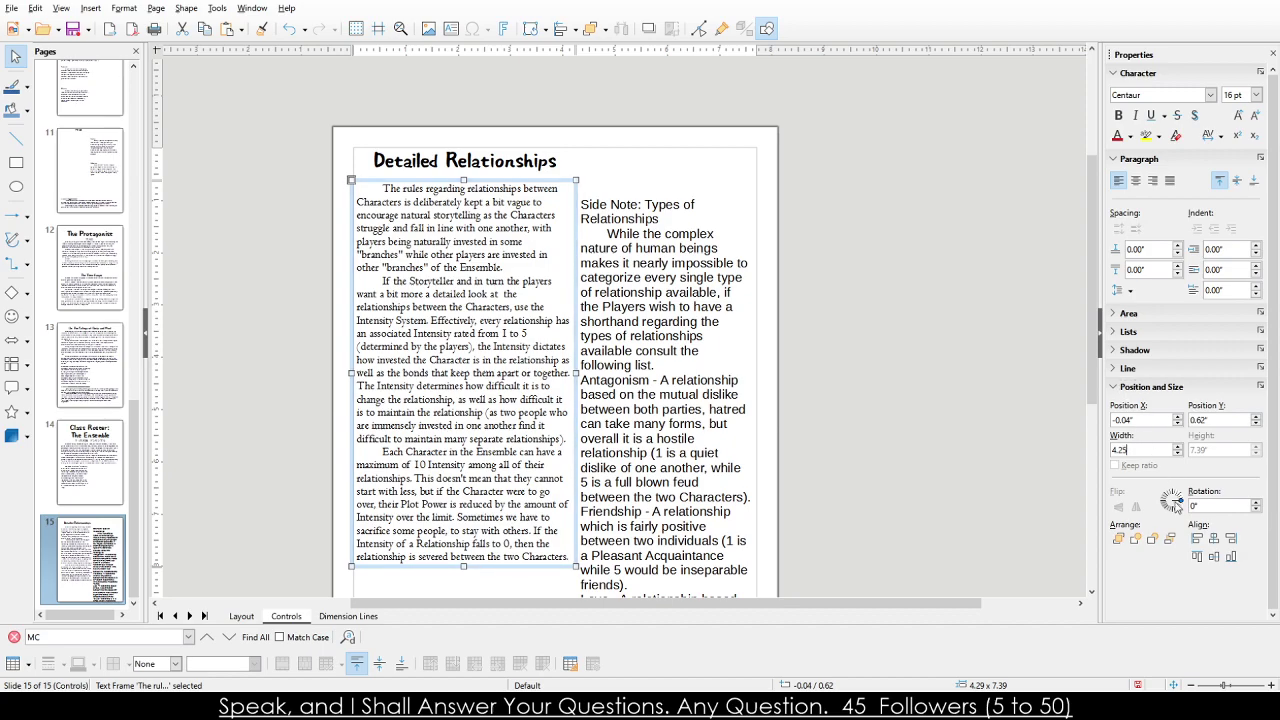
key("BackSpace")
key("BackSpace")
type("5")
key("Return")
Move the side note frame up beside the heading, to about 4.16 inches across and 0.05 inches down.
left_click(636, 248)
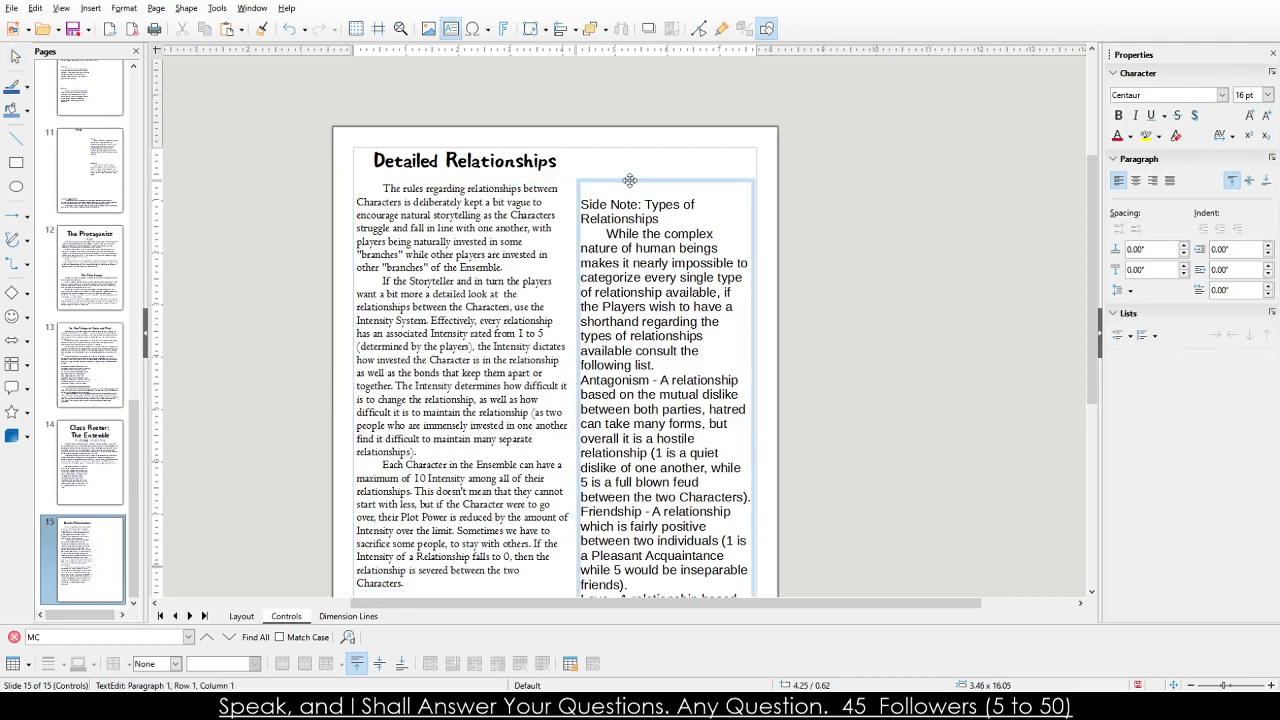
left_click(624, 183)
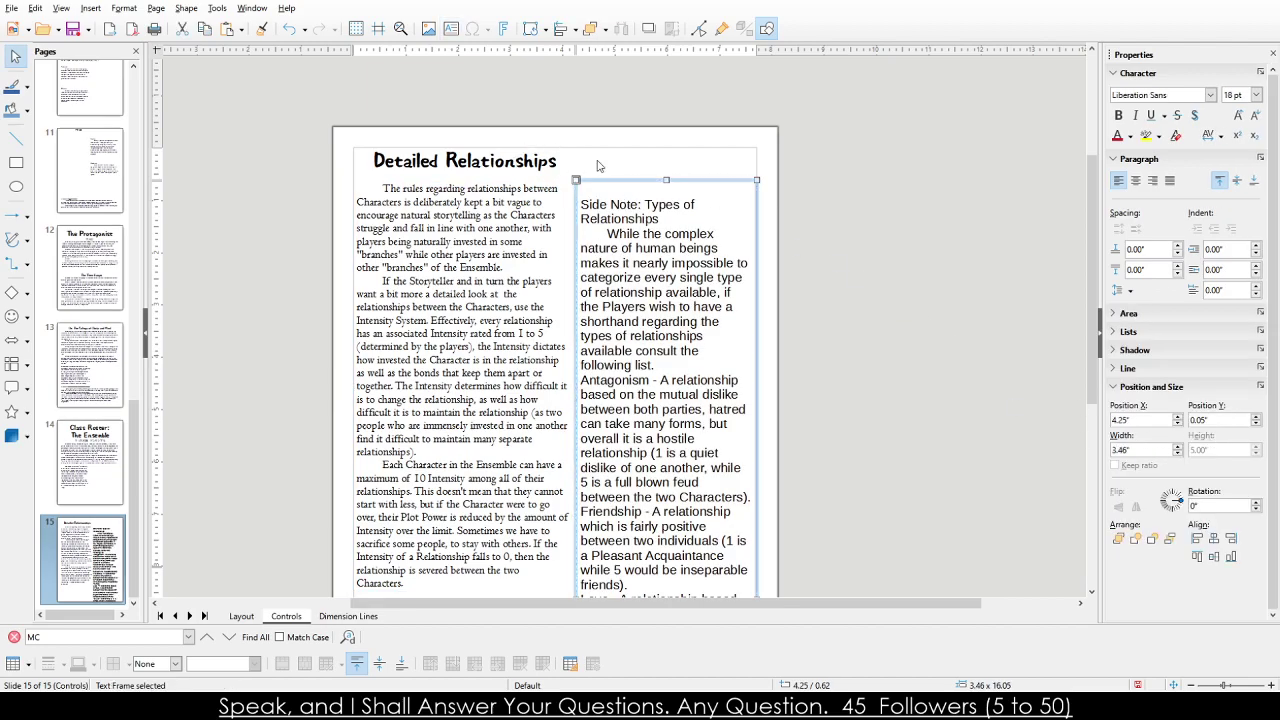
mouse_move(605, 182)
left_mouse_down()
mouse_move(605, 155)
mouse_move(600, 233)
mouse_move(604, 186)
left_mouse_up()
Set all of the side note text to Centaur at 16 pt.
scroll(640, 330, "down", 3)
triple_click(670, 265)
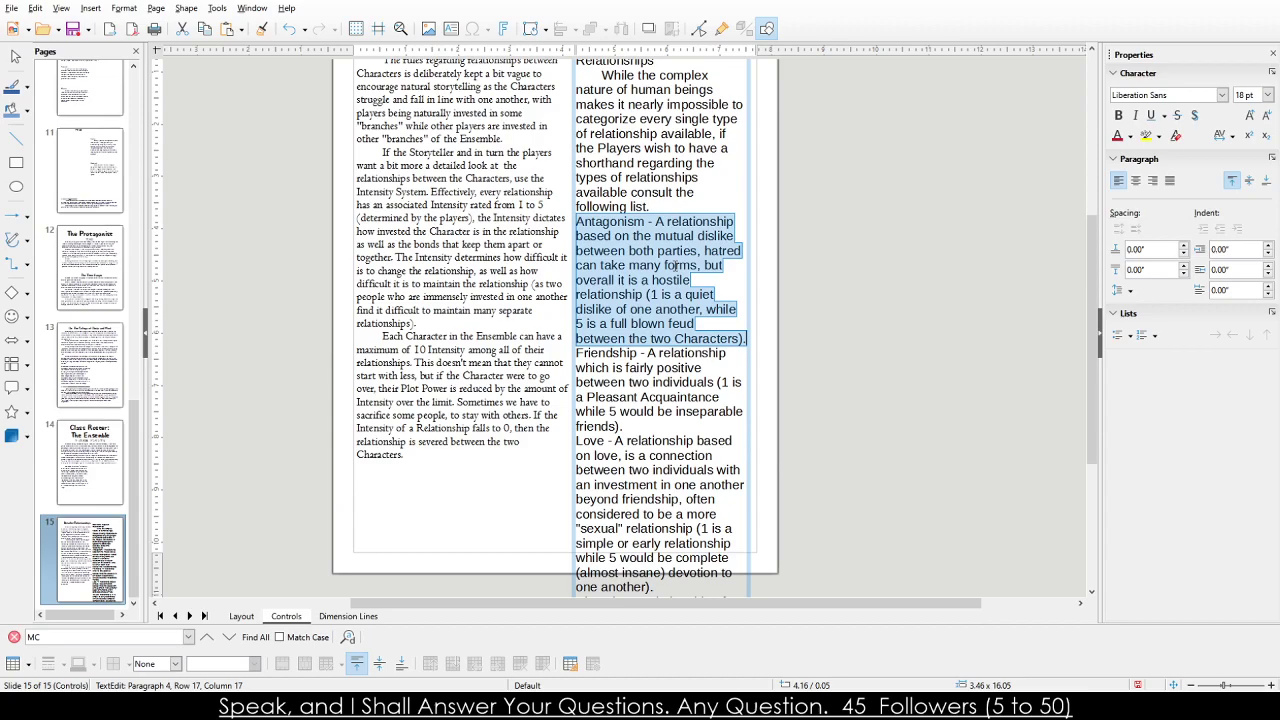
key("ctrl+a")
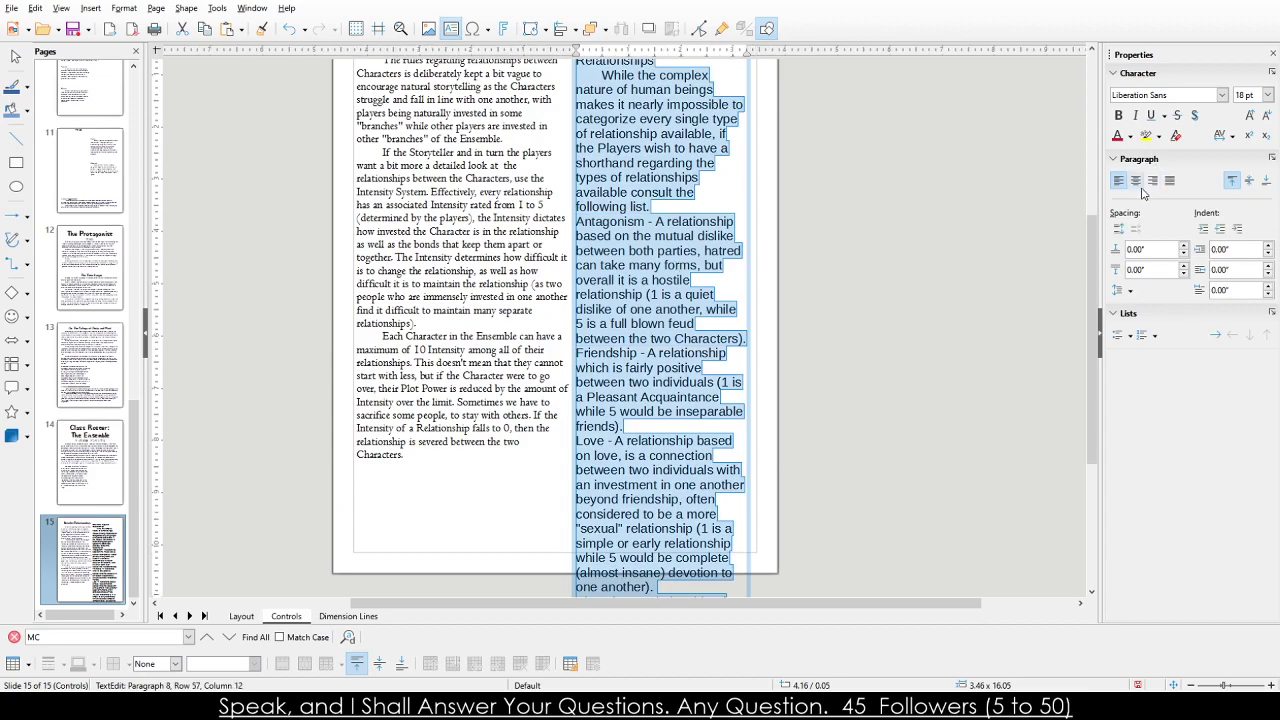
left_click(1221, 95)
key("Return")
double_click(1238, 95)
type("1")
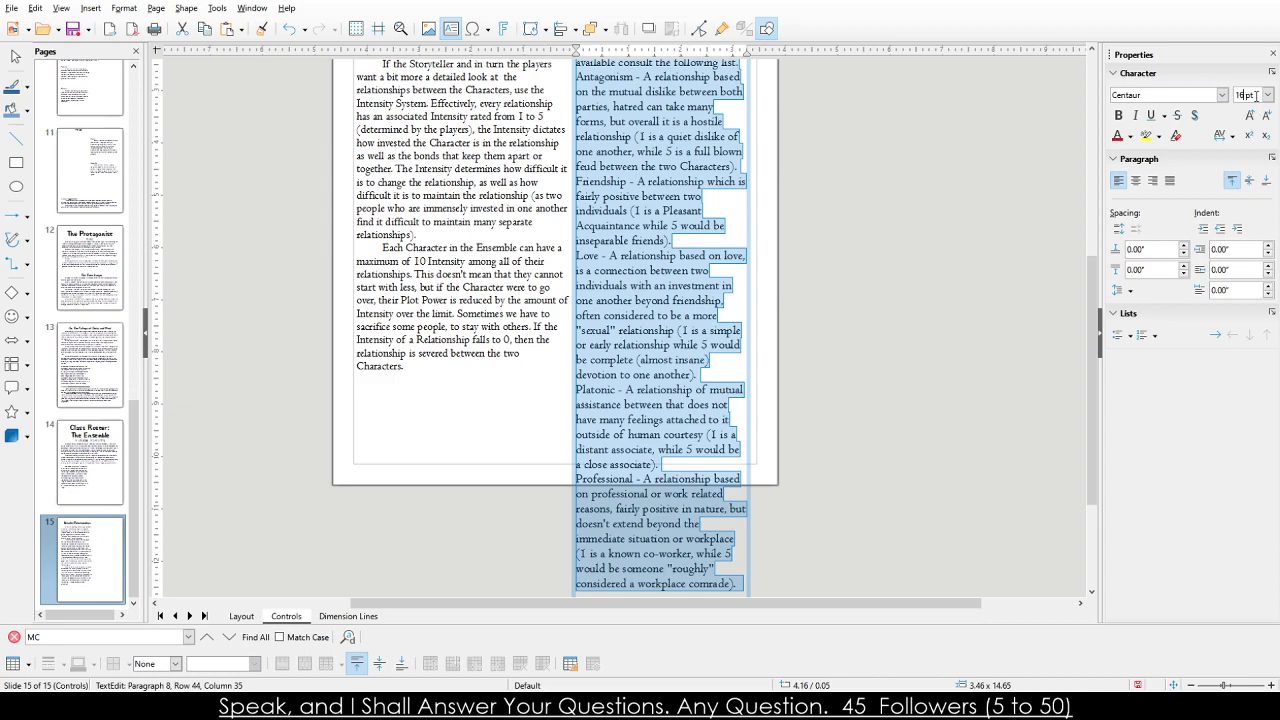
key("Return")
scroll(800, 173, "up", 3)
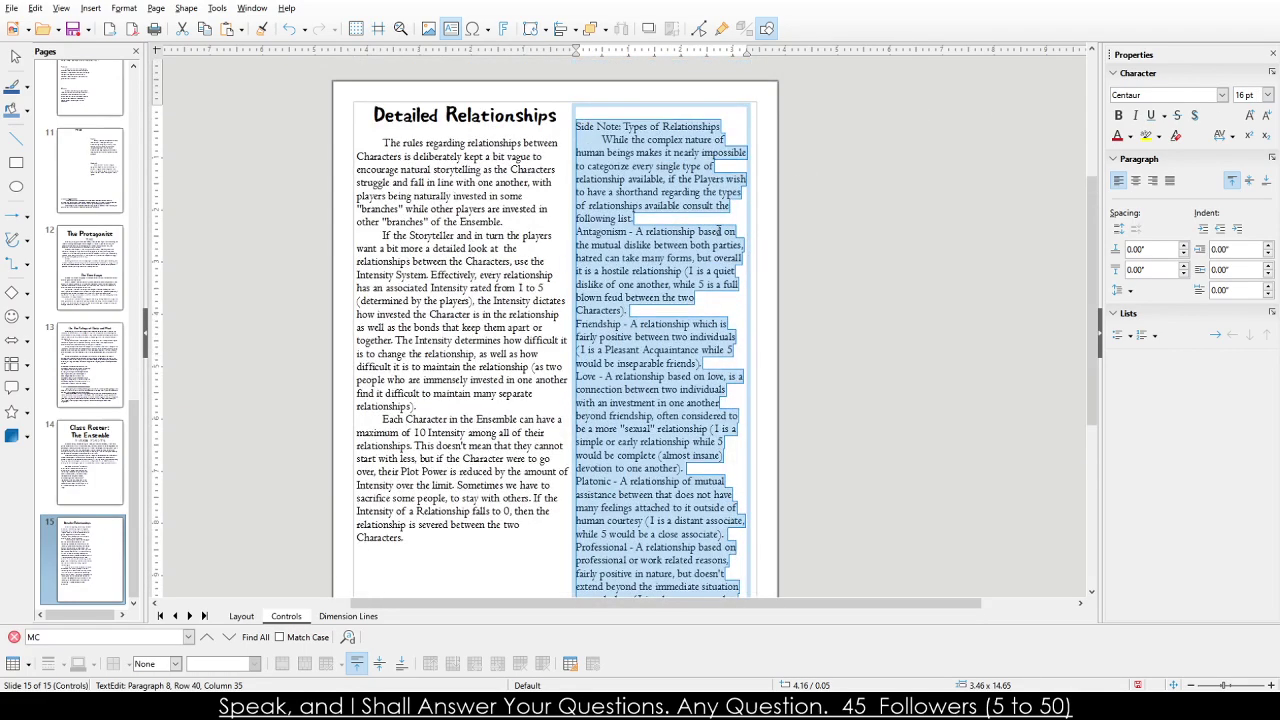
Delete the "Side Note: Types of Relationships" title and the blank lines above the side note's first paragraph.
left_click(720, 231)
left_click(614, 122)
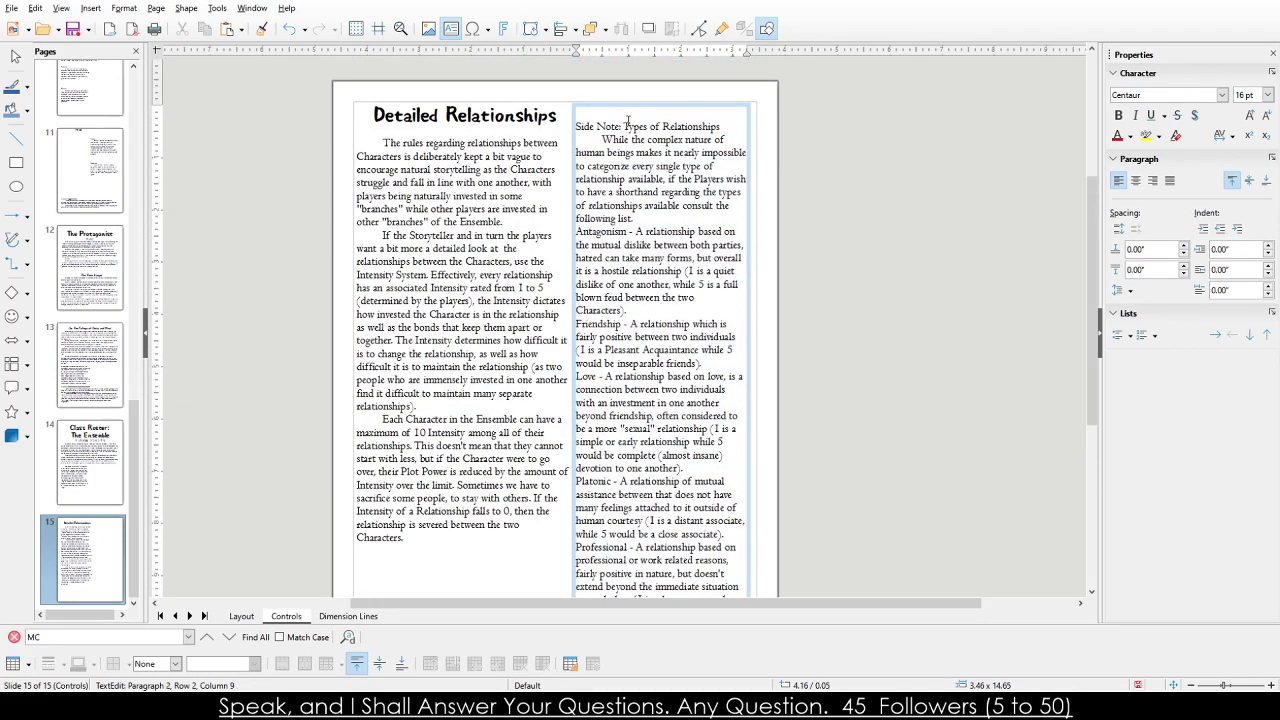
left_click_drag(720, 127, 576, 127)
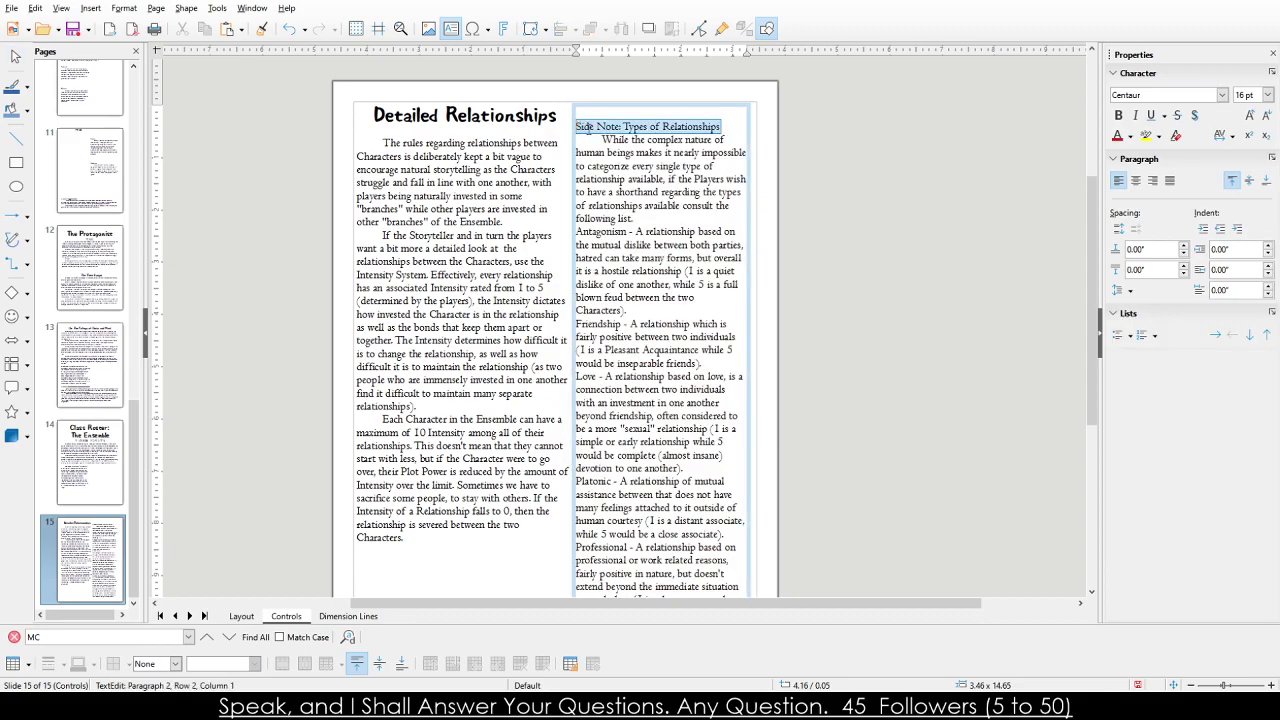
key("Delete")
key("Delete")
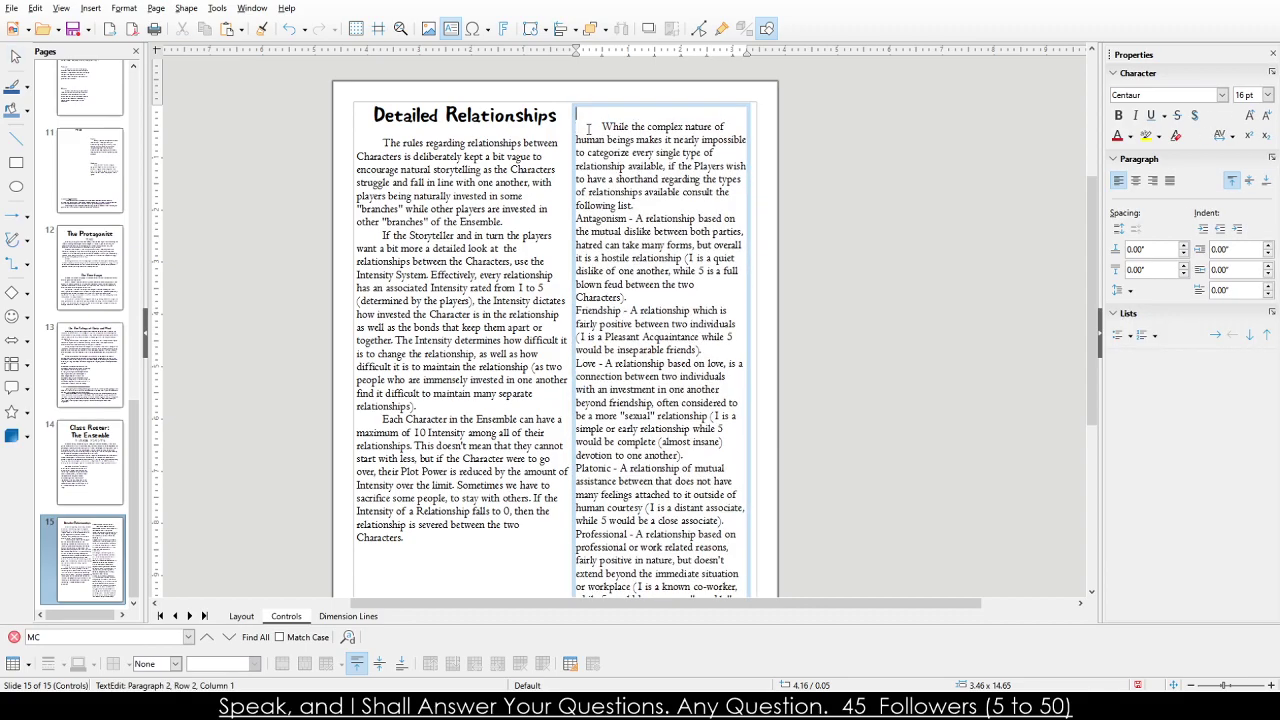
key("Delete")
Widen the side note frame to about 3.55 inches and shorten it to about 9.41 inches to fit its text.
scroll(733, 107, "down", 3)
left_click(681, 365)
left_click(749, 227)
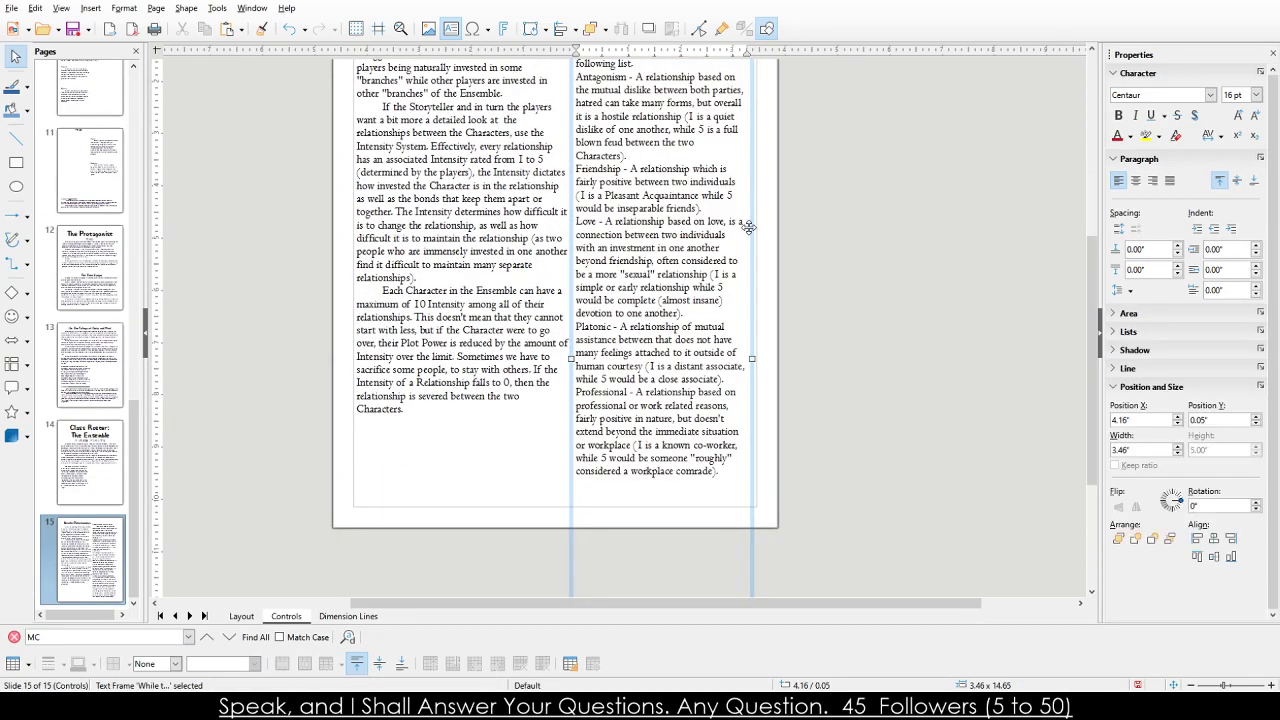
left_click_drag(753, 353, 764, 357)
left_click(866, 376)
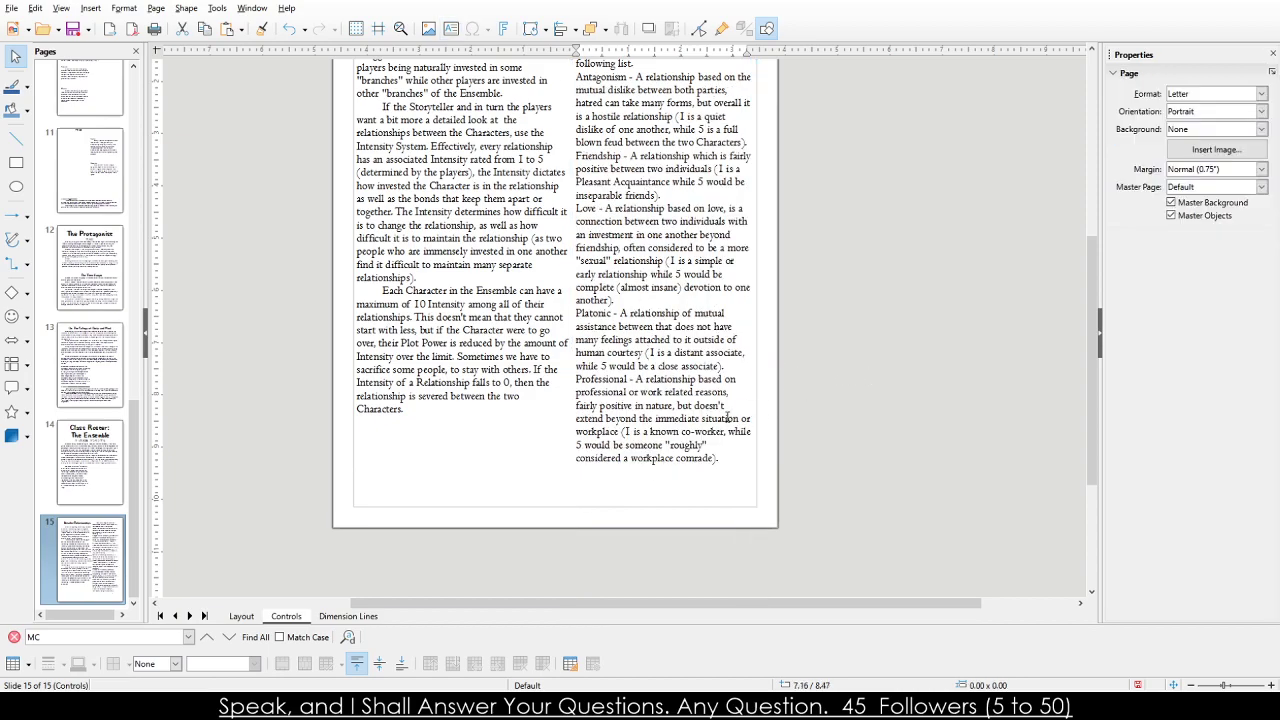
left_click(655, 469)
scroll(655, 469, "down", 4)
left_click_drag(661, 567, 670, 292)
left_click(871, 354)
scroll(845, 349, "up", 4)
scroll(845, 349, "up", 5)
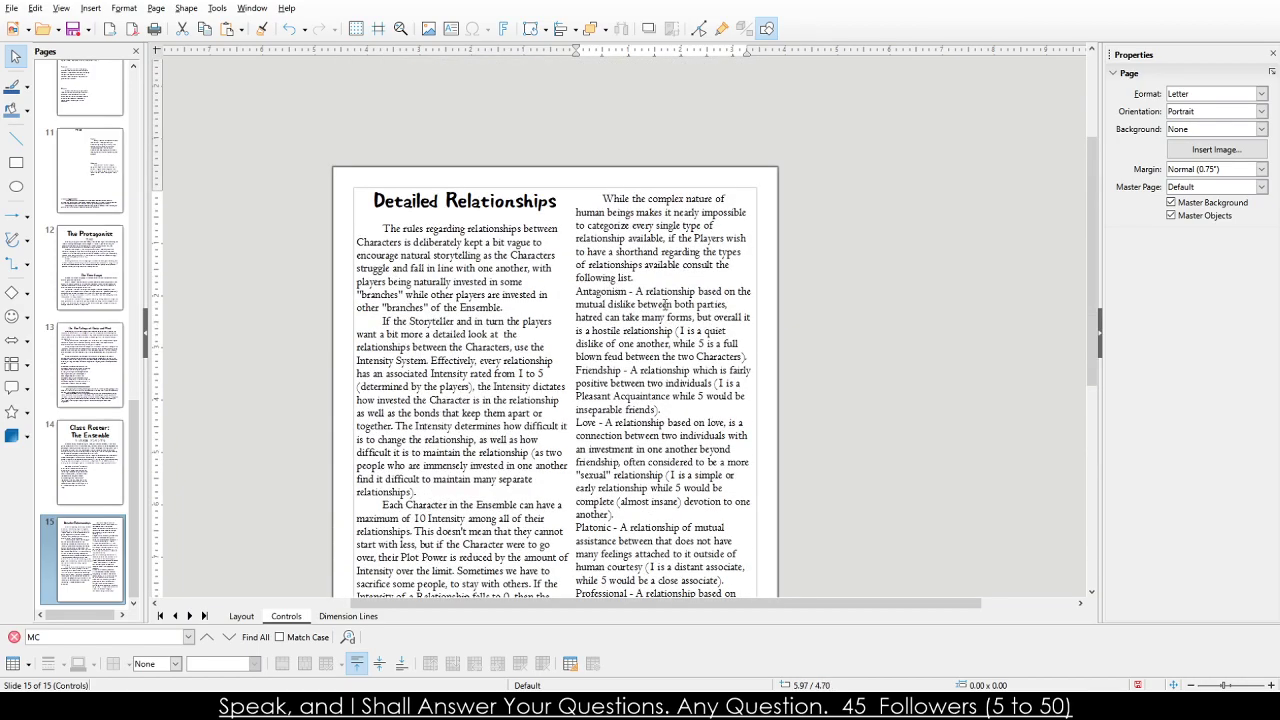
Indent the Antagonism paragraph's first line and move the side note frame down to about 0.72 inches.
left_click(581, 291)
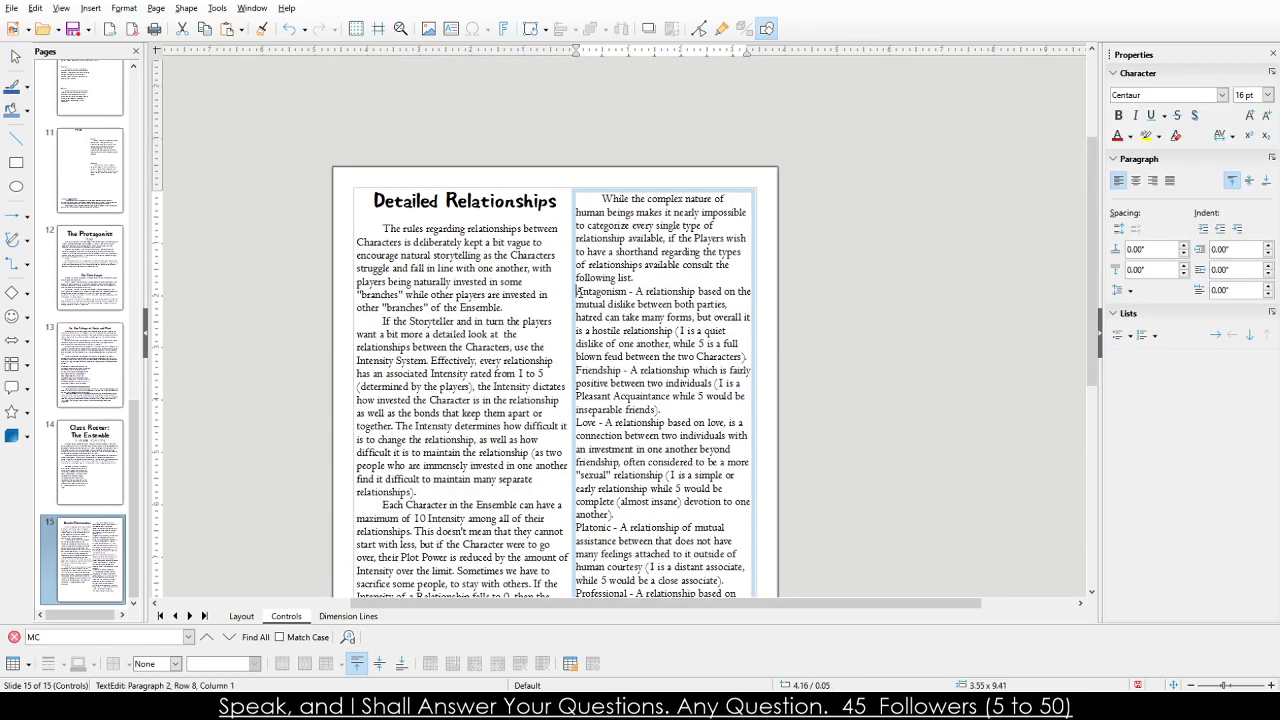
key("Tab")
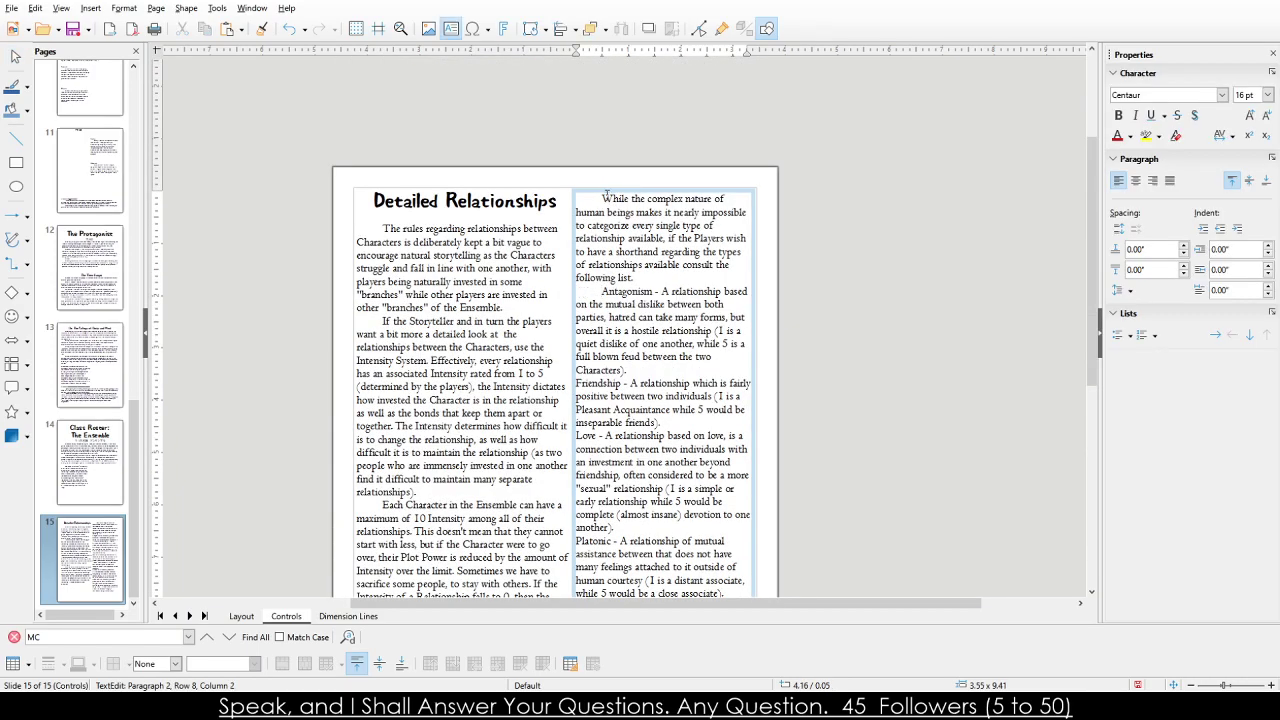
left_click_drag(606, 192, 606, 227)
key("Escape")
scroll(696, 362, "down", 5)
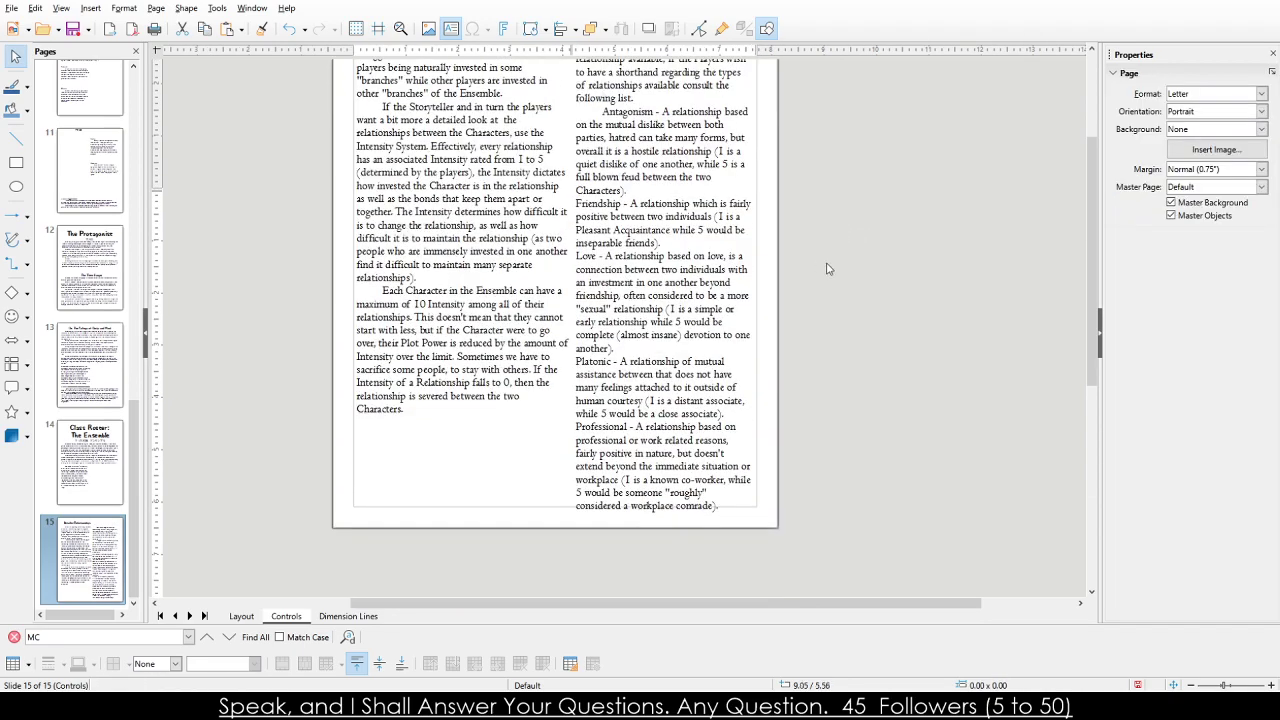
left_click(690, 378)
scroll(612, 258, "up", 4)
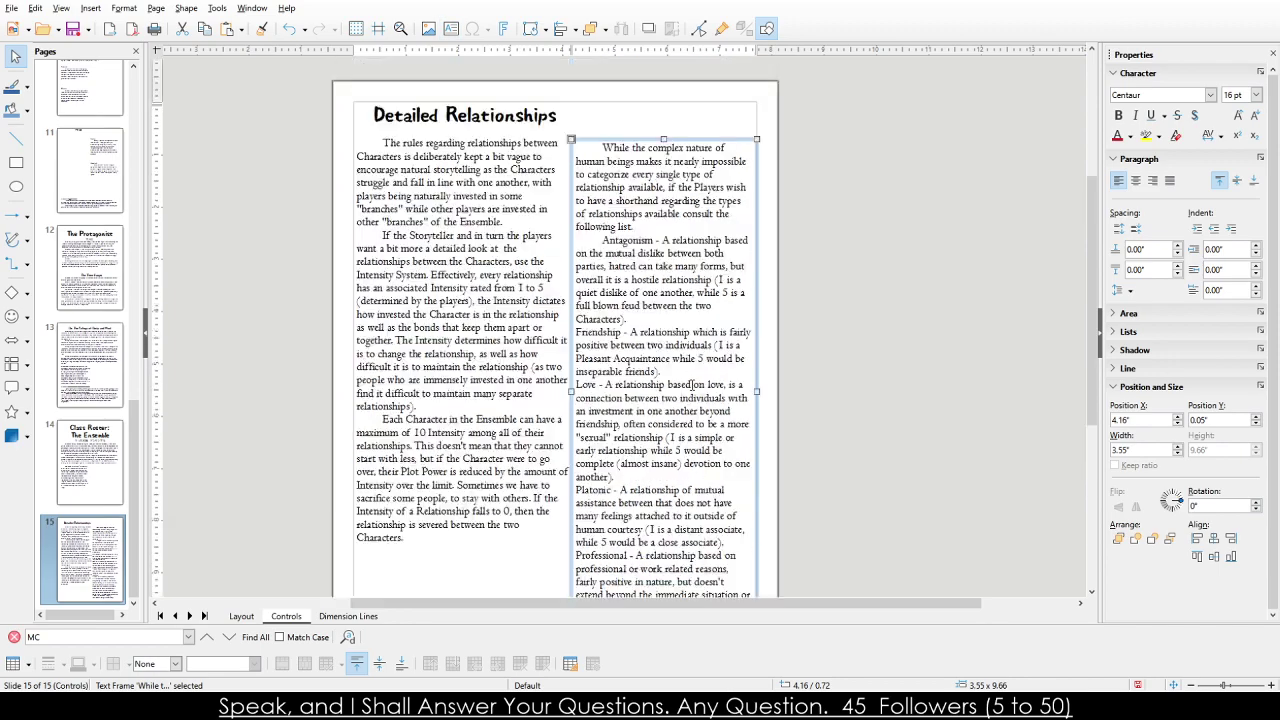
Make the term "Antagonism" bold in the side note.
double_click(627, 283)
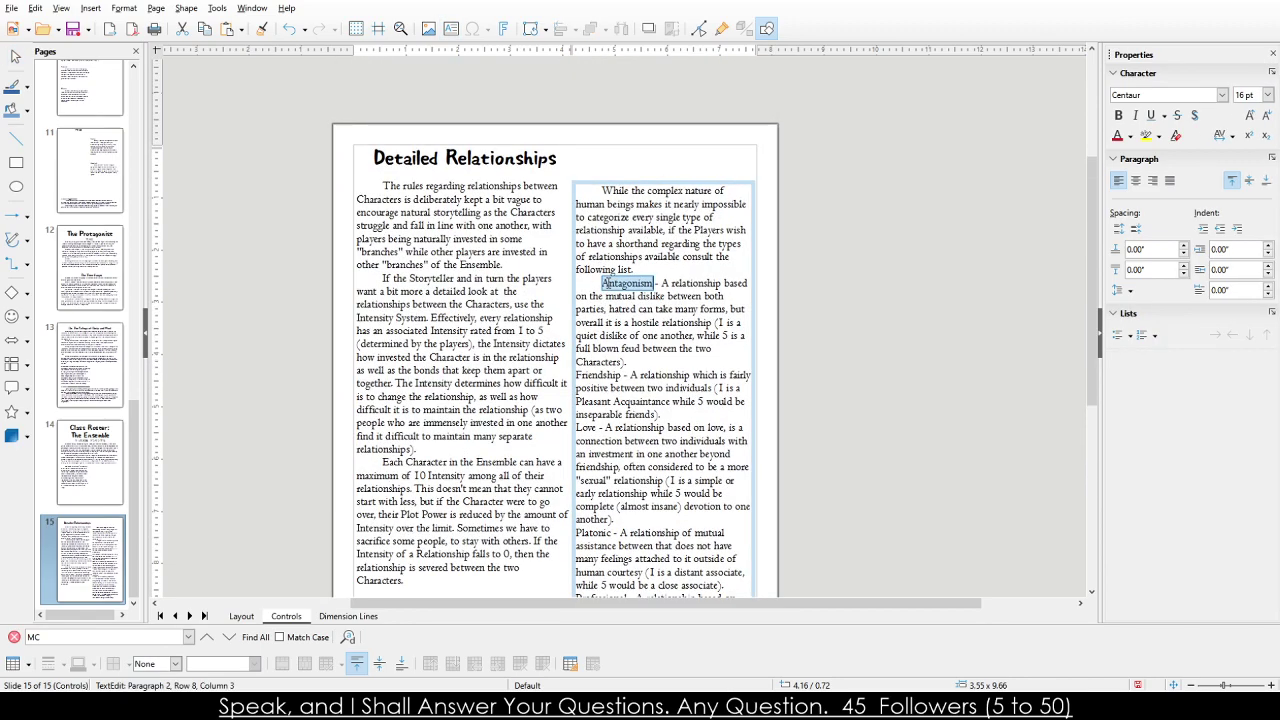
key("ctrl+b")
left_click(620, 323)
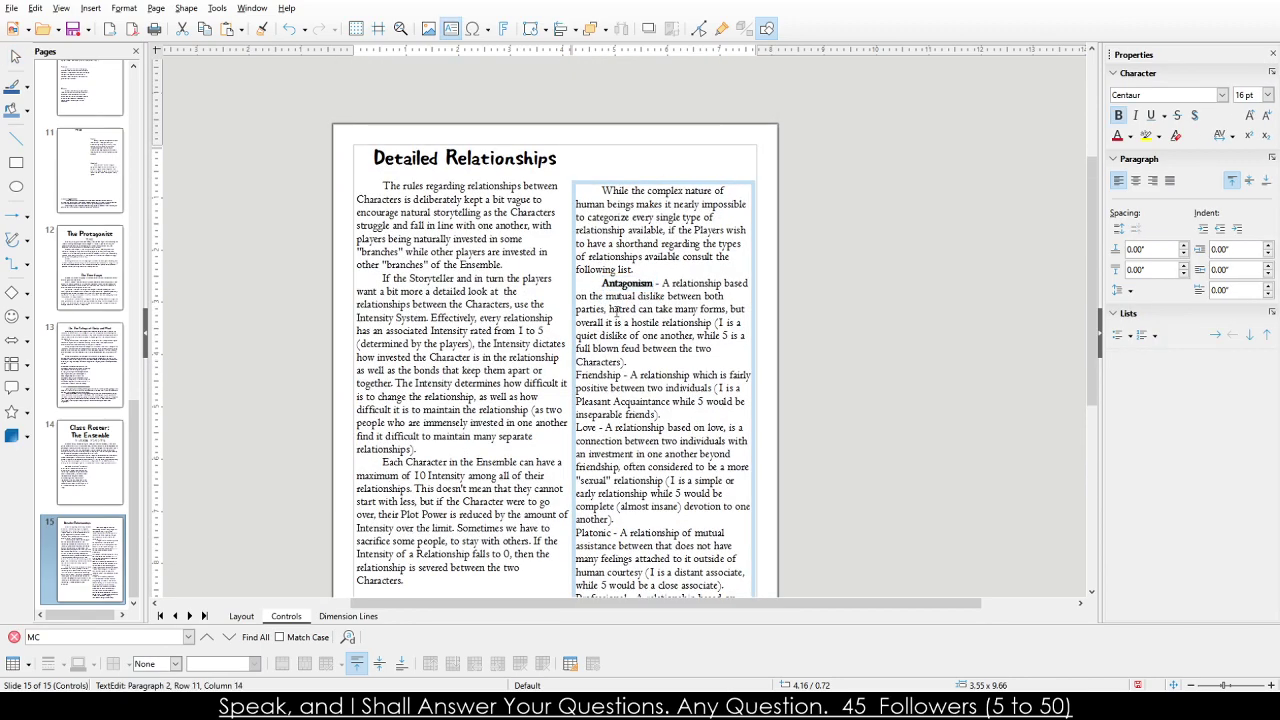
Make the terms "Friendship" and "Love" bold and indent the first line of both paragraphs.
scroll(618, 313, "up", 2)
double_click(576, 404)
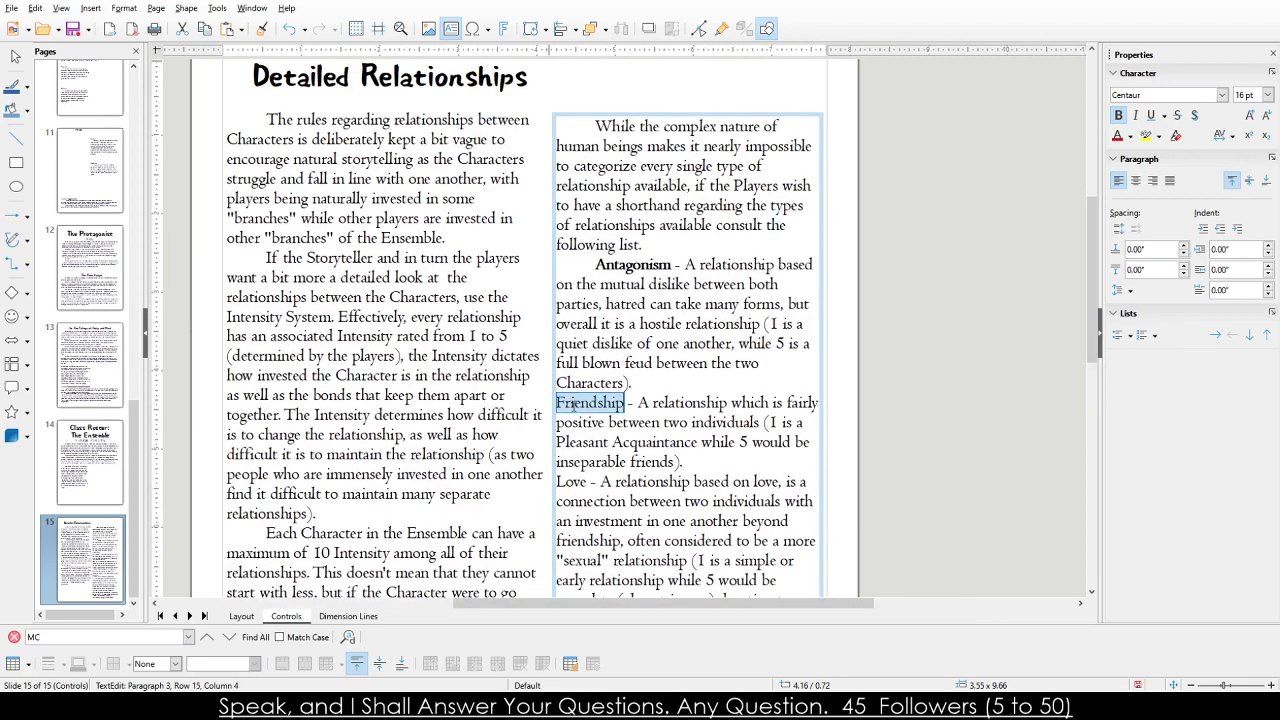
left_click(561, 404)
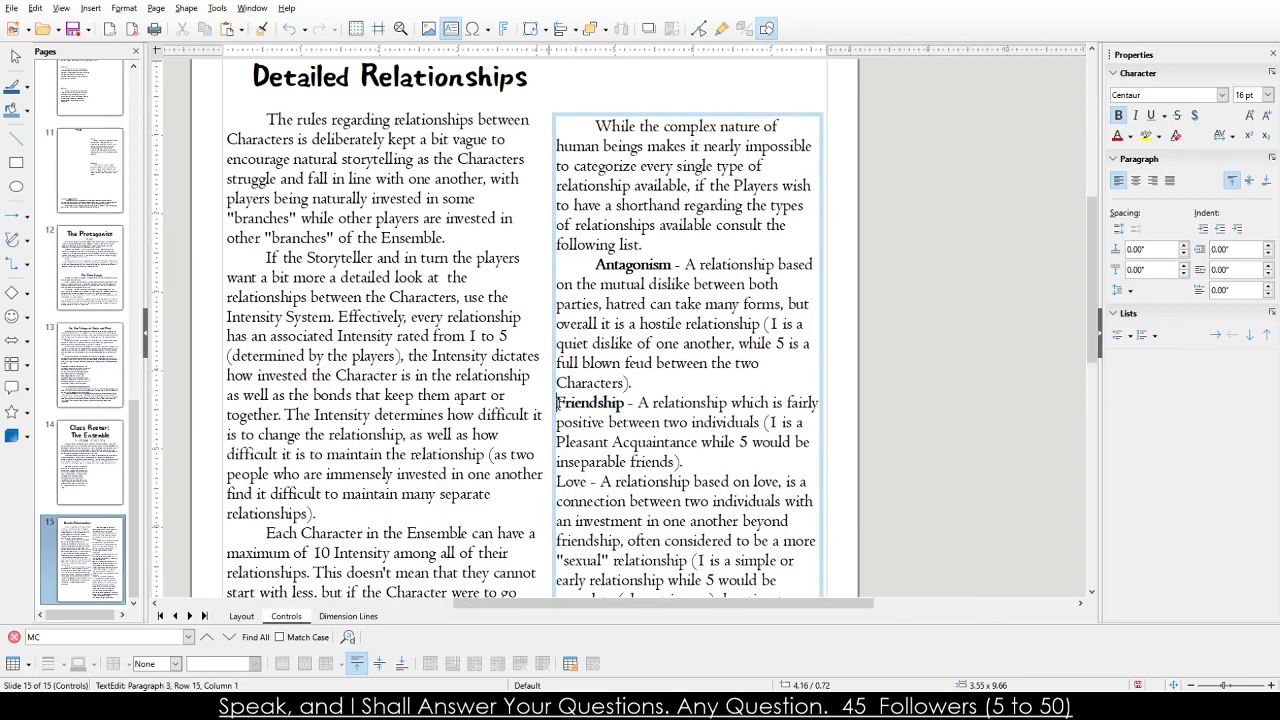
key("Tab")
double_click(567, 480)
key("ctrl+b")
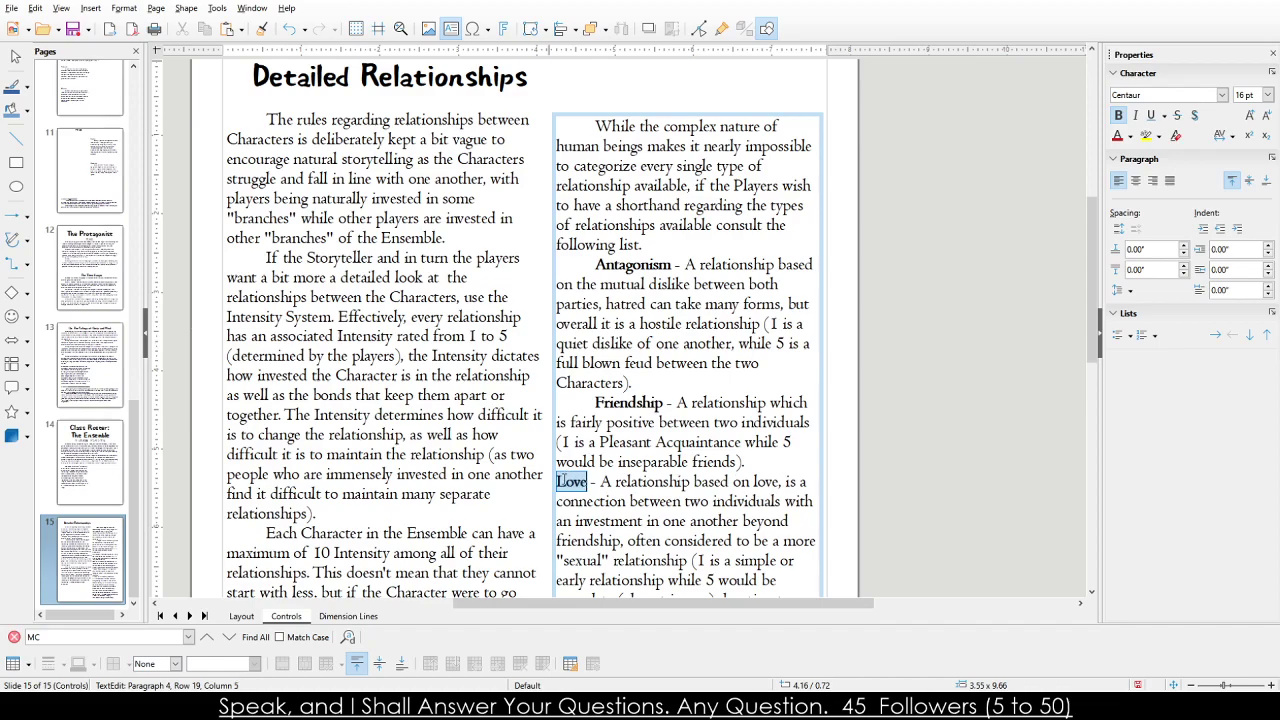
left_click(562, 482)
key("Tab")
Make the terms "Platonic" and "Professional" bold and indent the first line of both paragraphs.
scroll(563, 482, "down", 3)
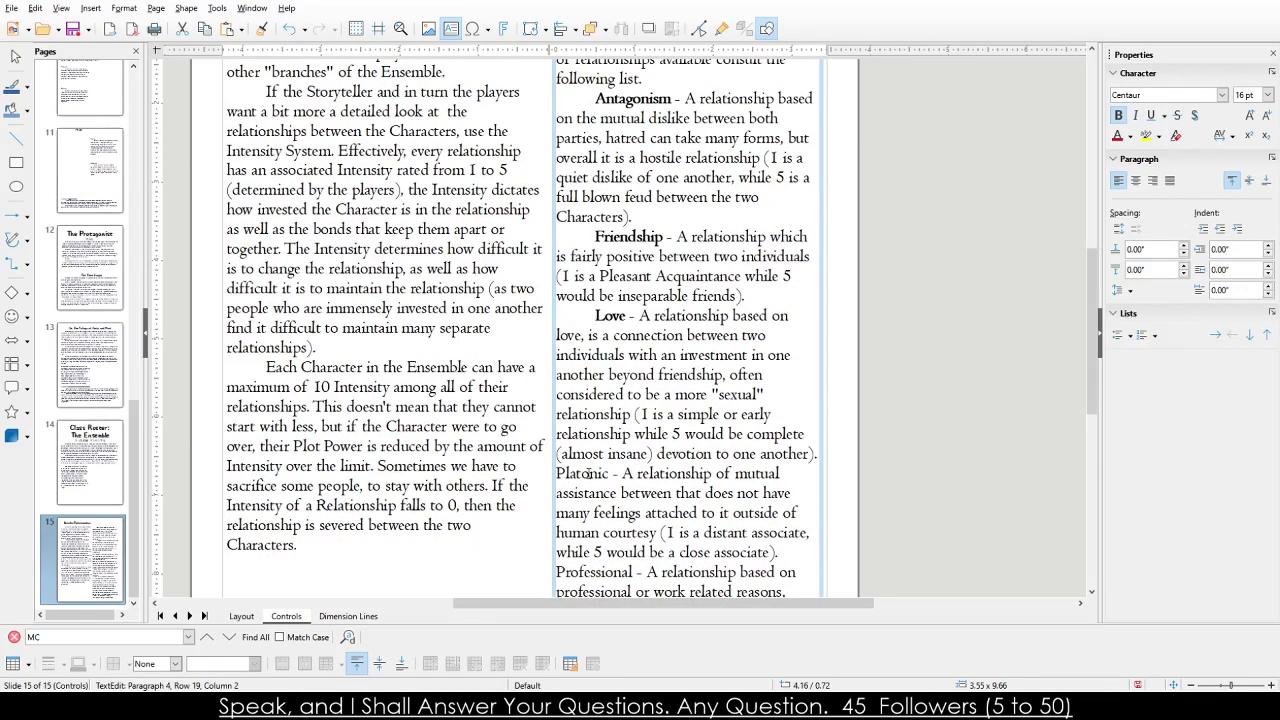
scroll(589, 473, "down", 1)
double_click(577, 416)
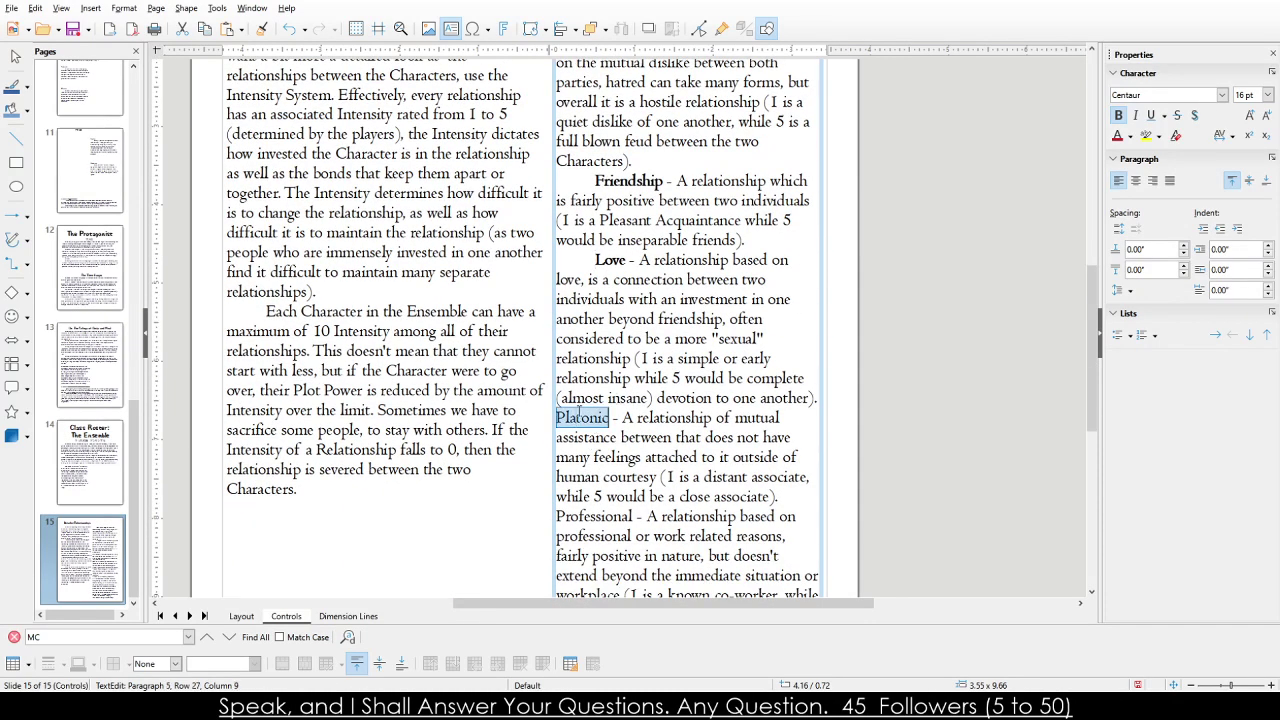
left_click(562, 418)
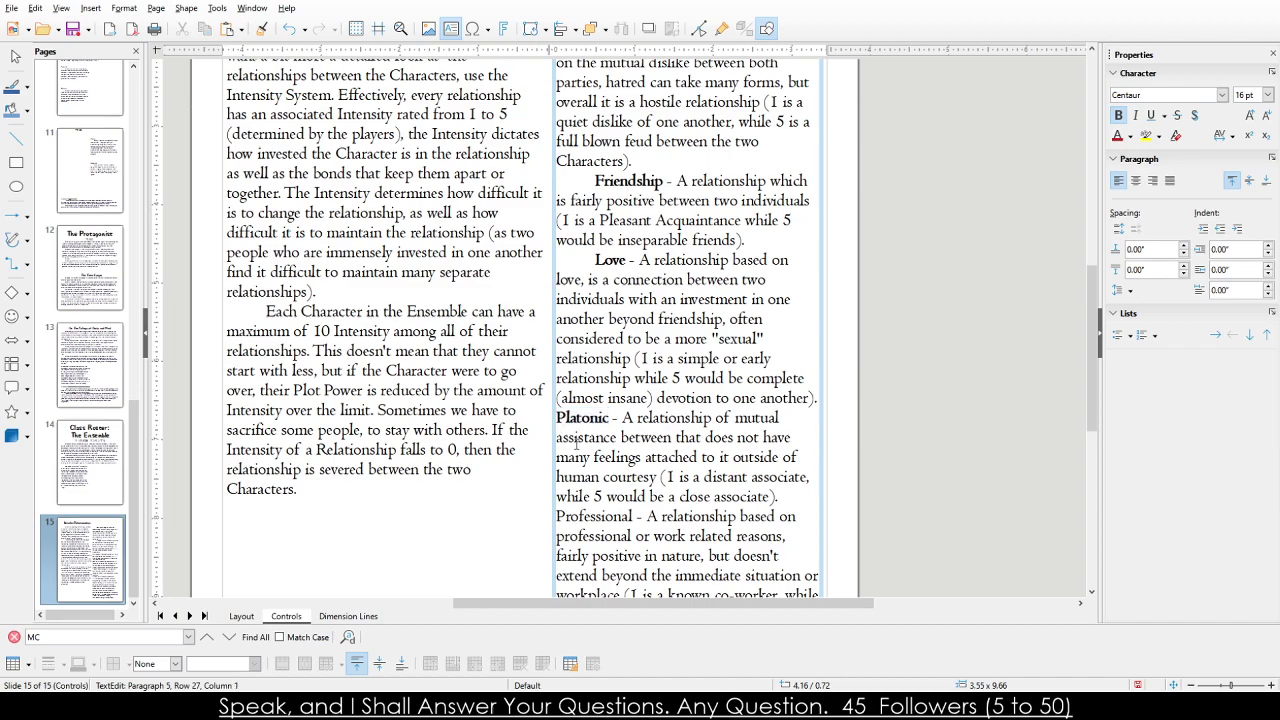
key("ctrl+b")
key("Tab")
double_click(578, 517)
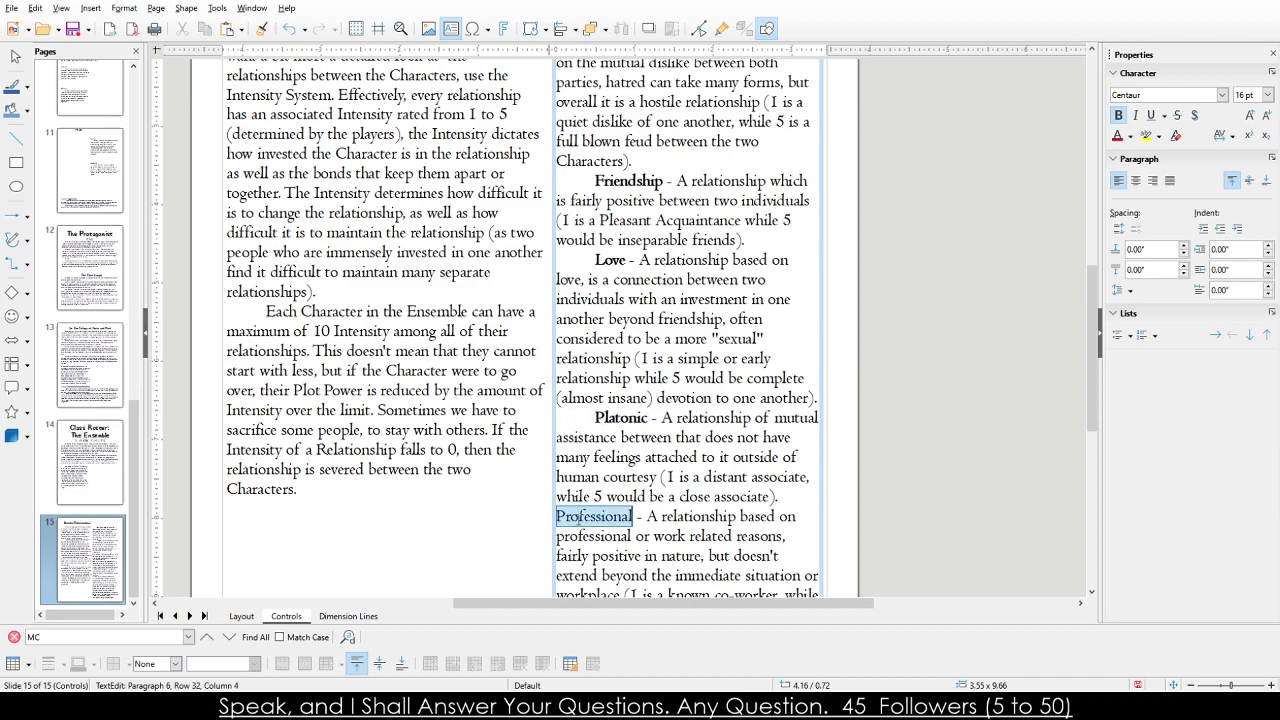
key("ctrl+b")
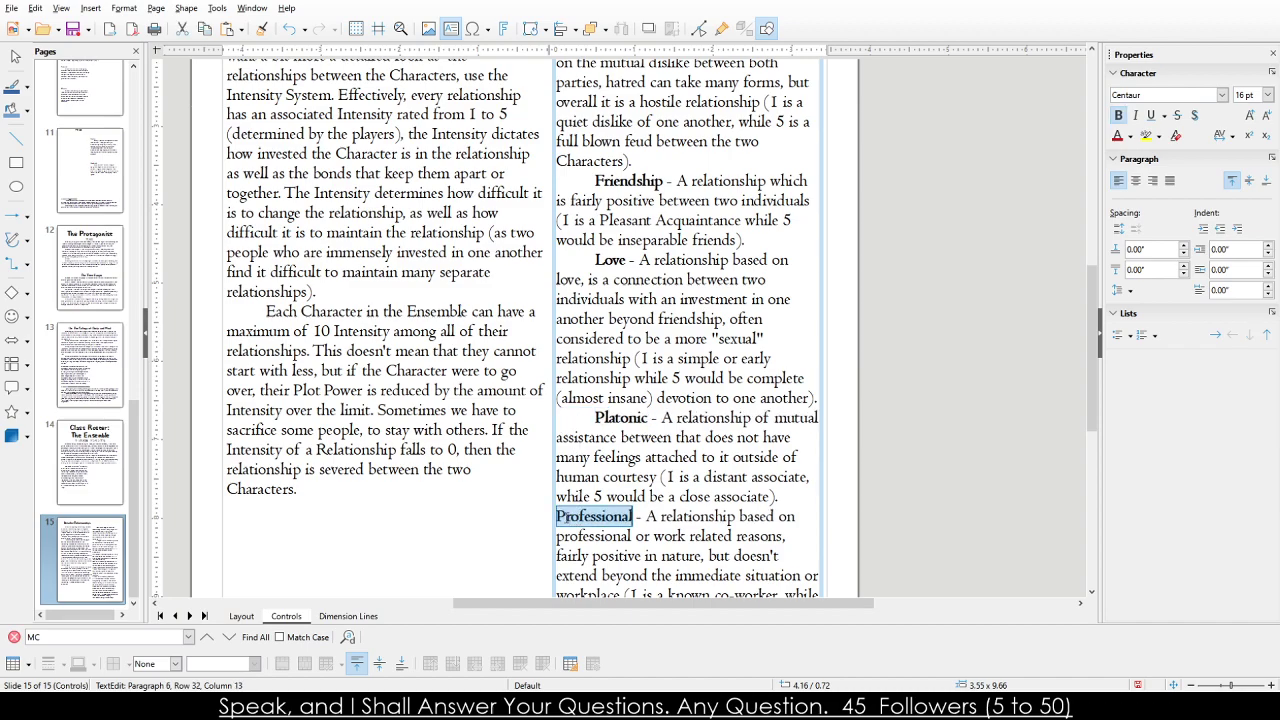
left_click(557, 517)
key("Tab")
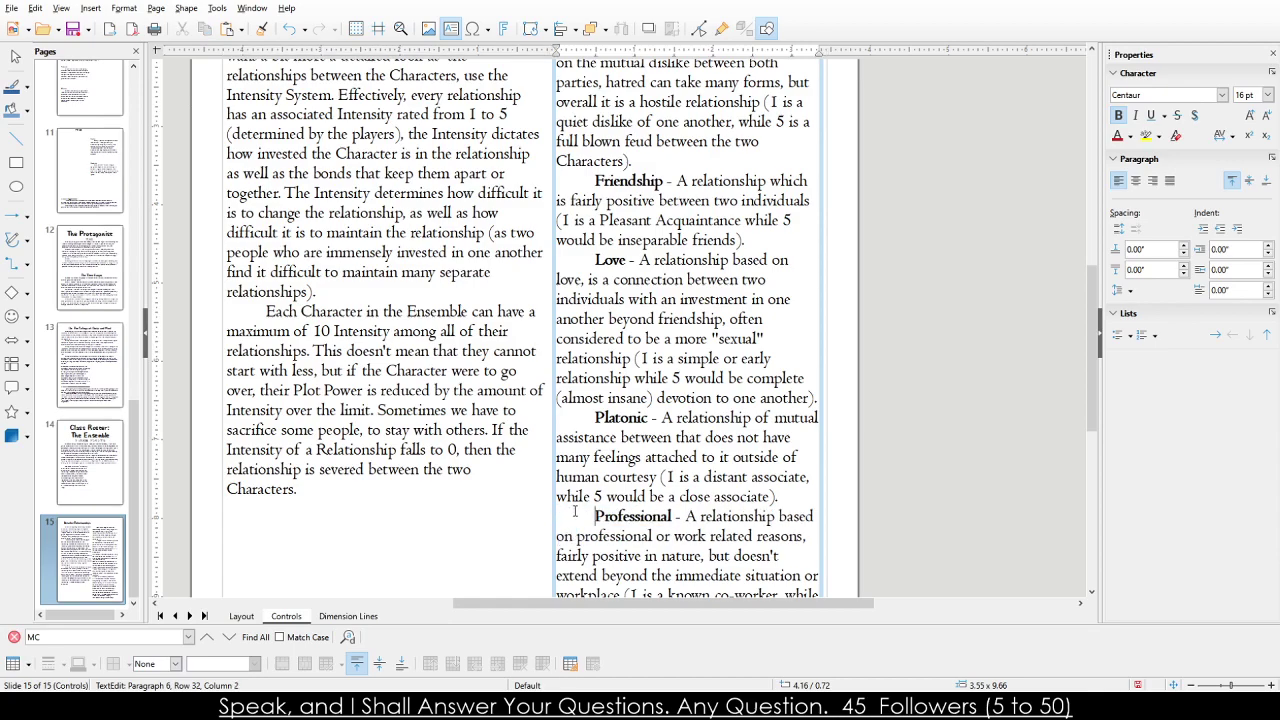
Set the width of the "Detailed Relationships" heading frame to 4.25 inches.
scroll(612, 440, "down", 3)
scroll(612, 418, "up", 8)
left_click(462, 116)
left_click(452, 115)
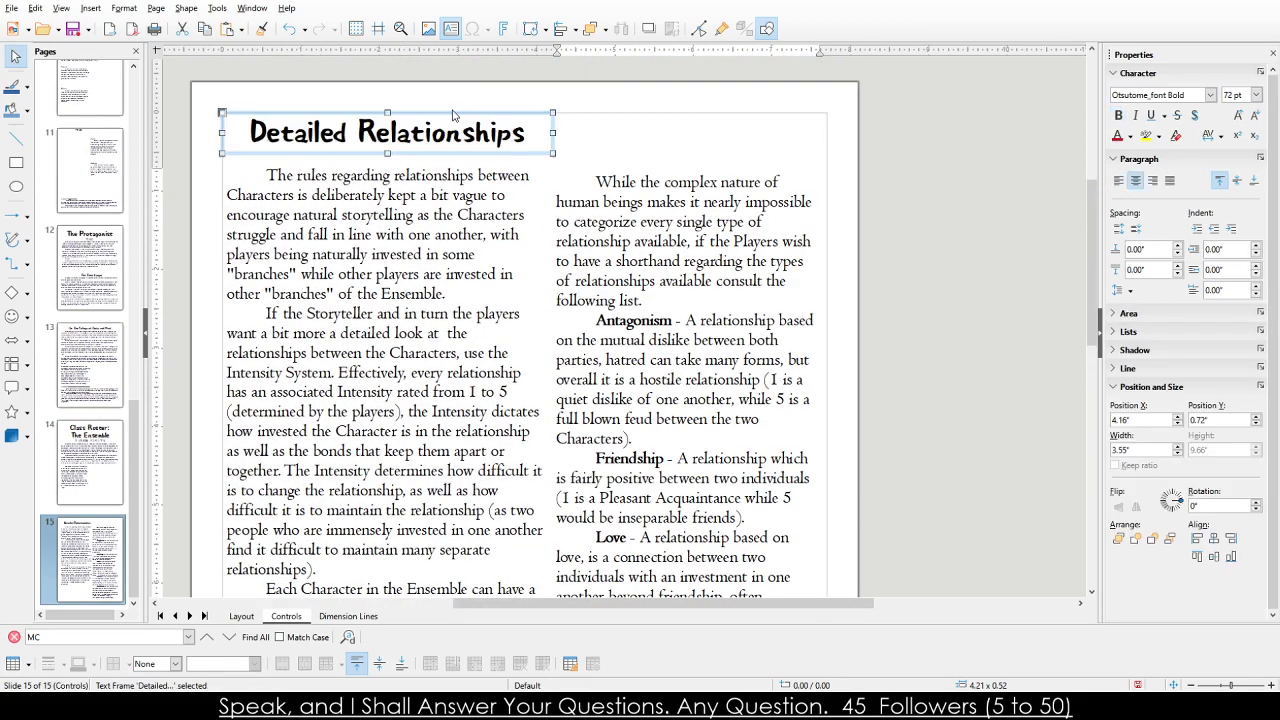
left_click(446, 118)
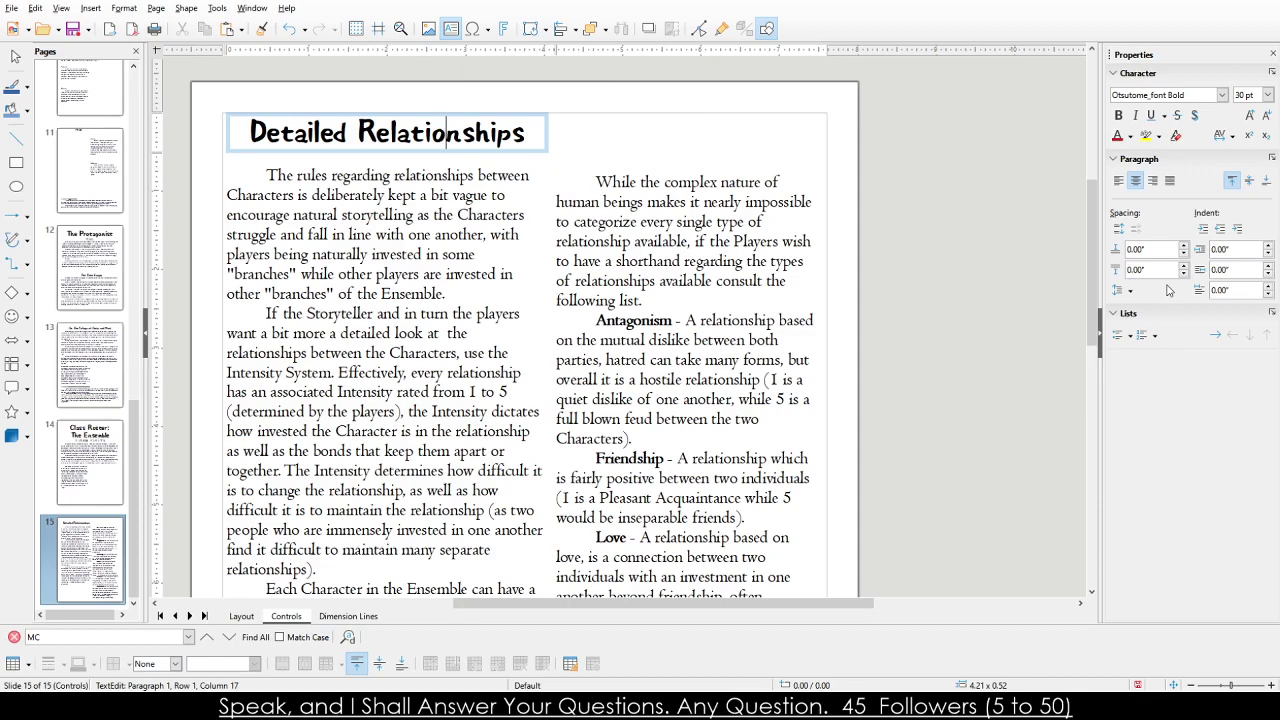
left_click(378, 110)
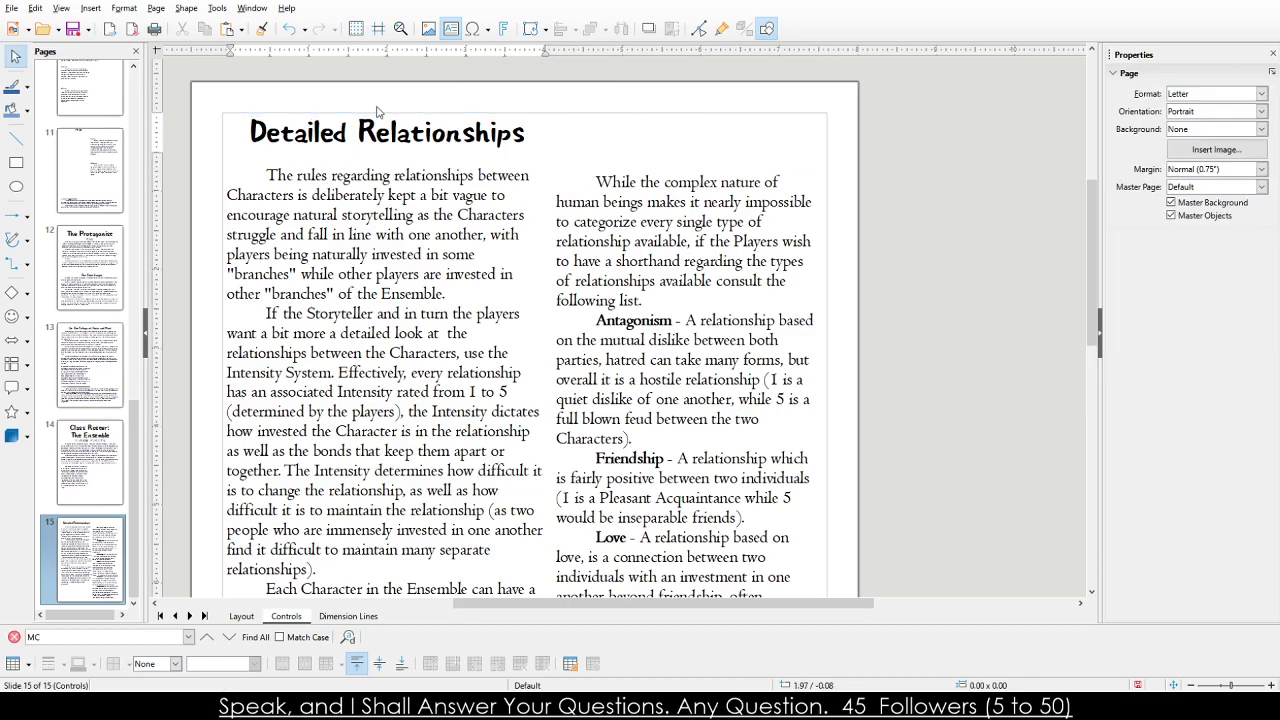
left_click(380, 110)
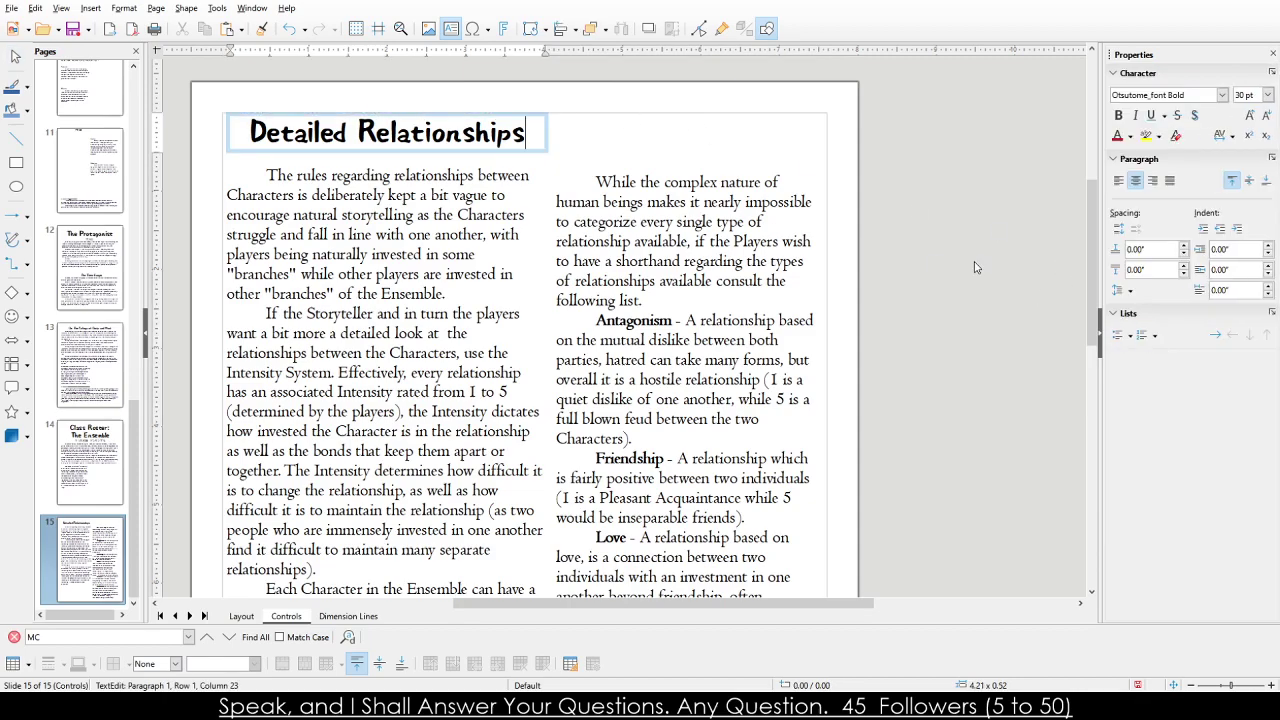
left_click(485, 109)
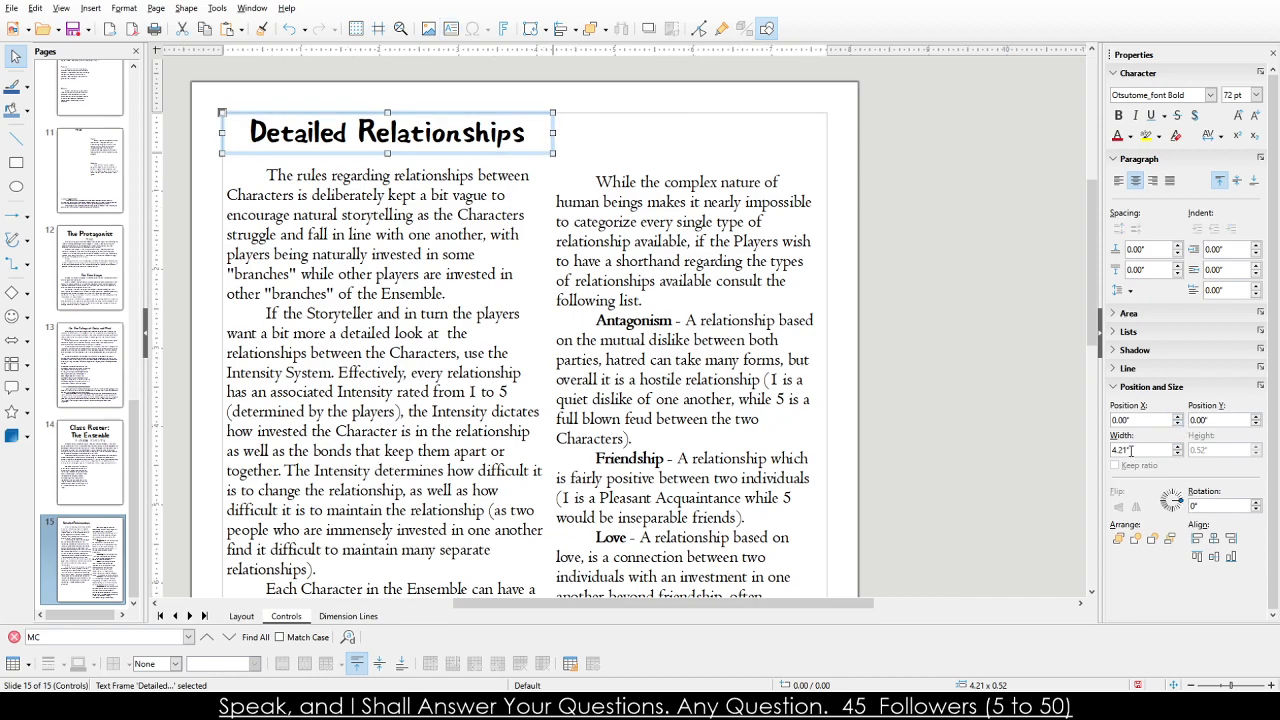
type("5")
key("Return")
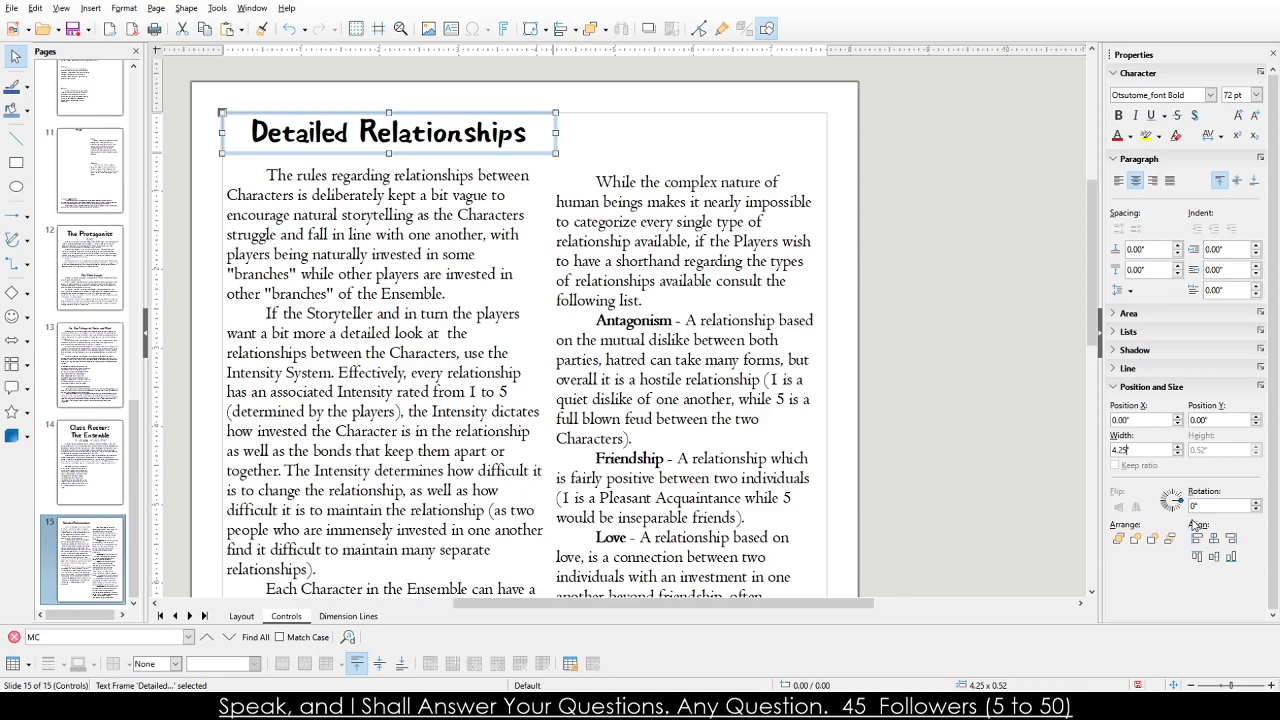
Duplicate the heading frame above the side note at 4.25 inches across and narrow the copy to about 3.46 inches.
left_click_drag(526, 158, 857, 149)
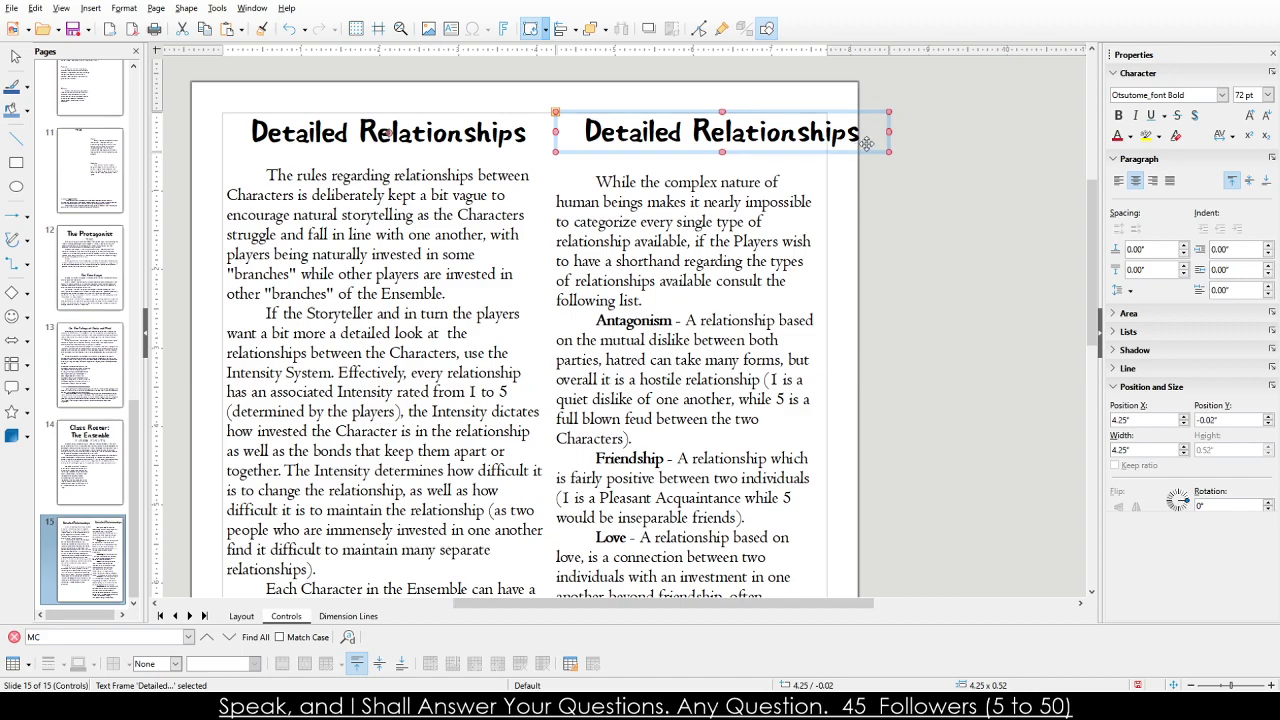
left_click_drag(889, 132, 824, 131)
Replace the copied heading's text with "Relationships".
left_click(738, 137)
key("ctrl+a")
type("RElati")
key("BackSpace")
key("BackSpace")
key("BackSpace")
key("BackSpace")
key("BackSpace")
type("elationships")
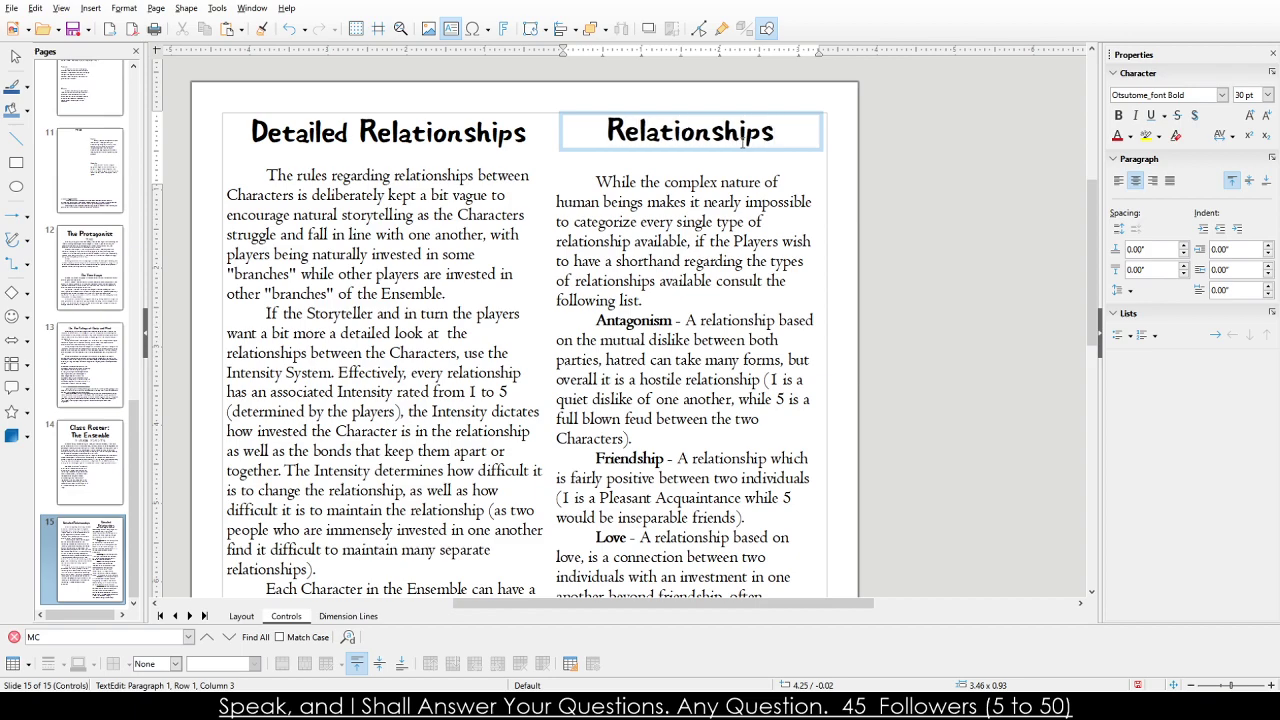
Replace the "Detailed Relationships" heading above the rules column with "Intensity".
triple_click(418, 142)
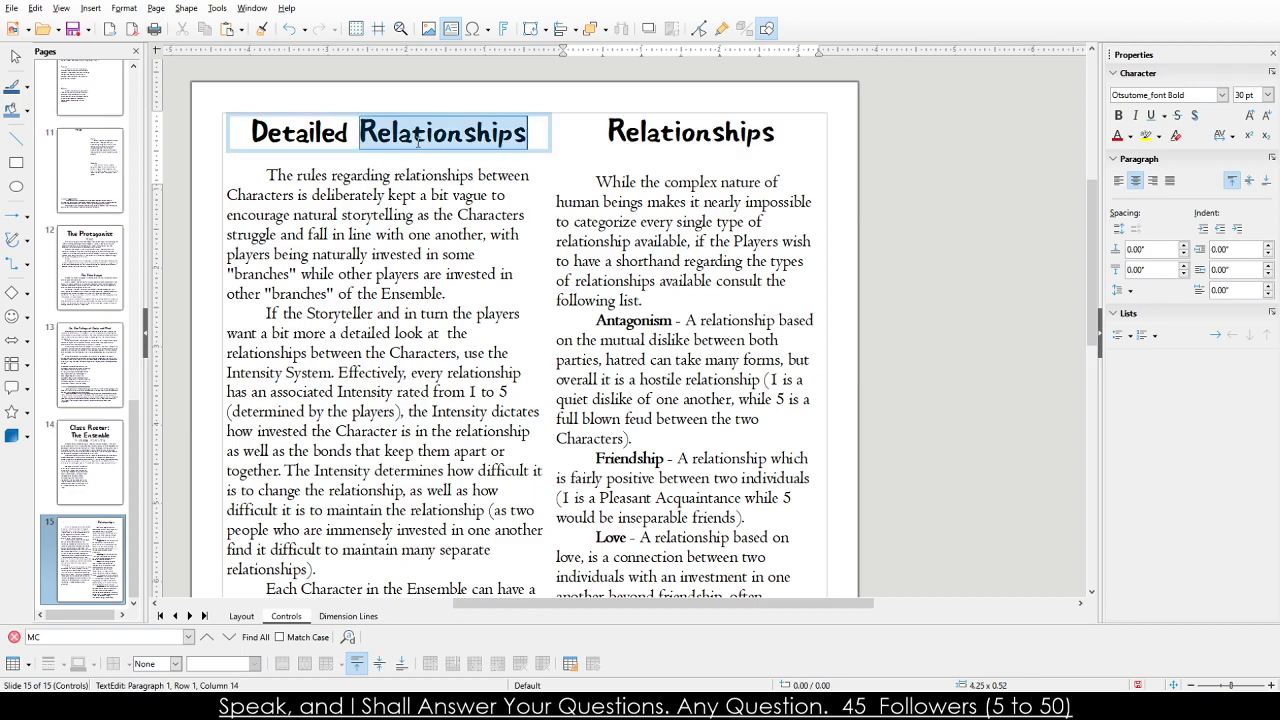
type("The")
key("BackSpace")
key("BackSpace")
key("BackSpace")
type("Intensity")
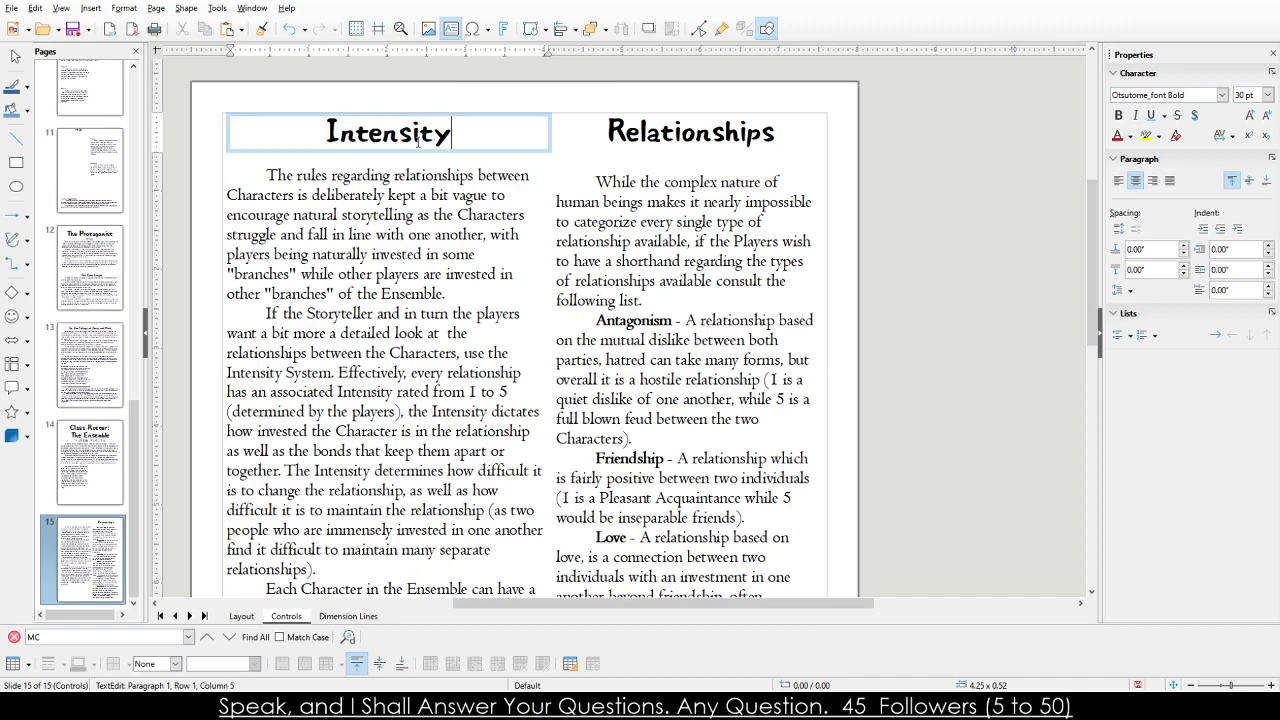
Change the heading above the side note to "Details".
double_click(670, 130)
type("Details")
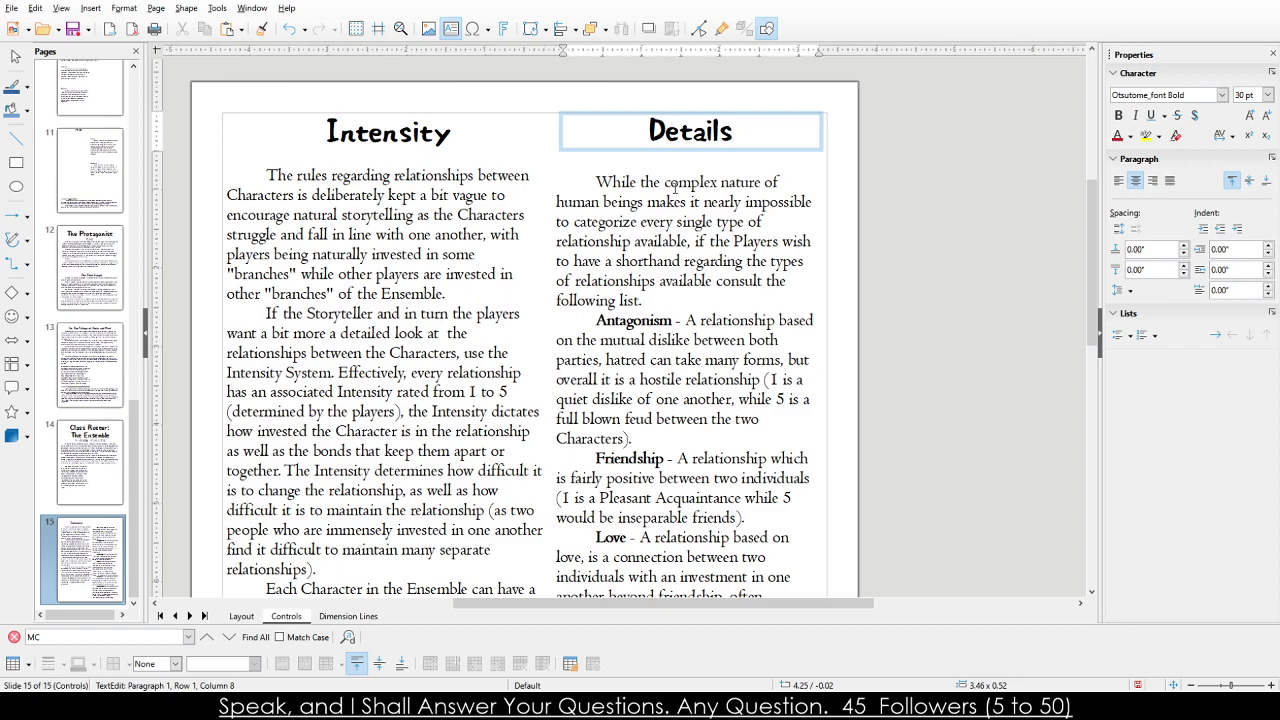
left_click(651, 178)
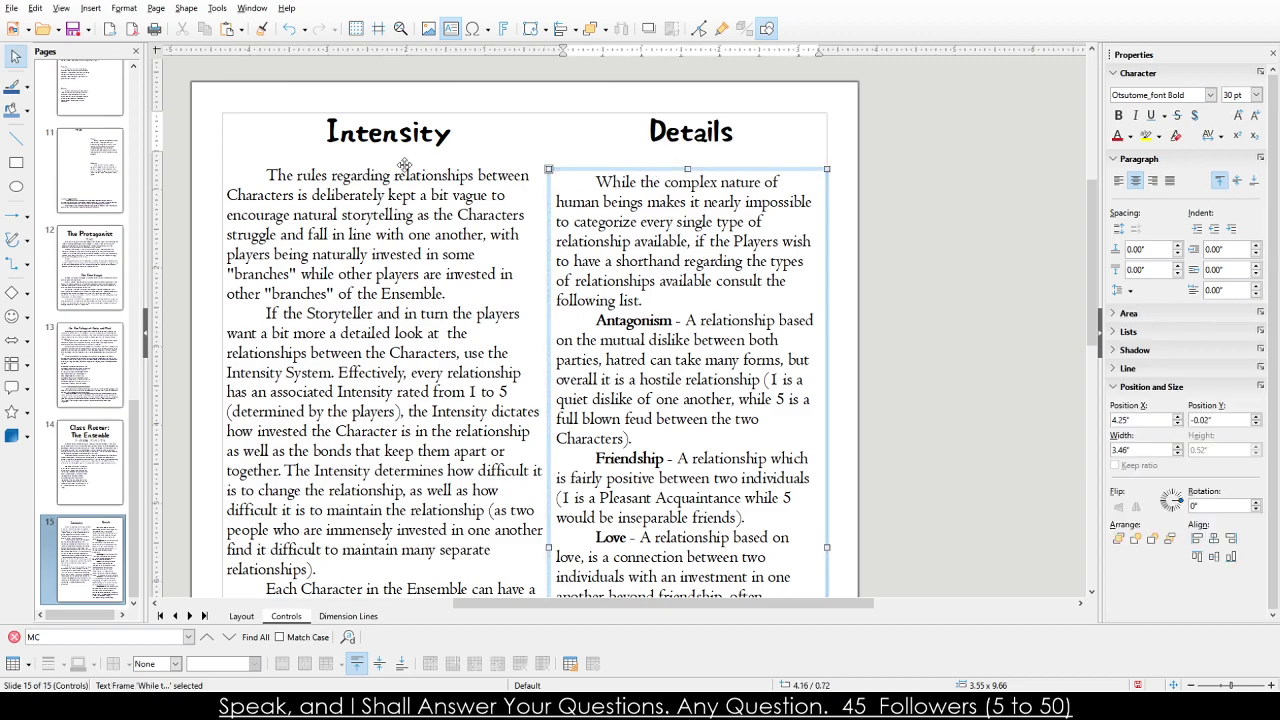
left_click_drag(598, 168, 598, 168)
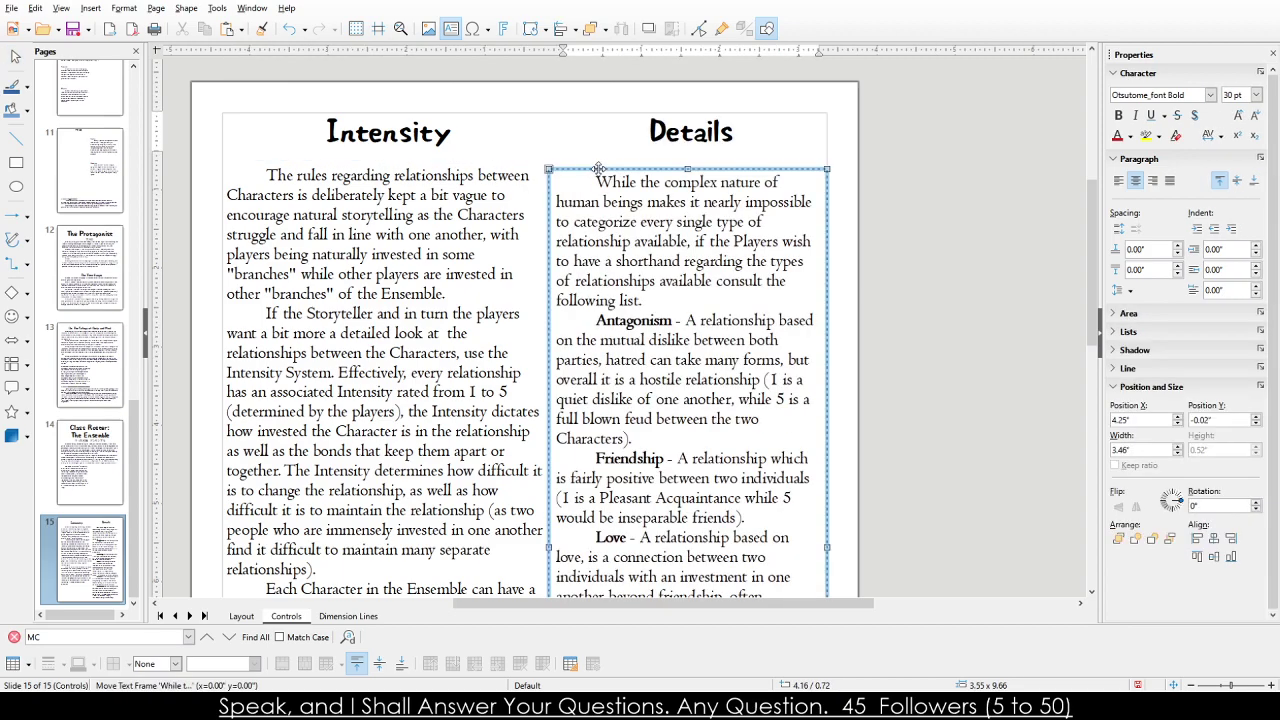
left_click(368, 195)
scroll(433, 210, "down", 5)
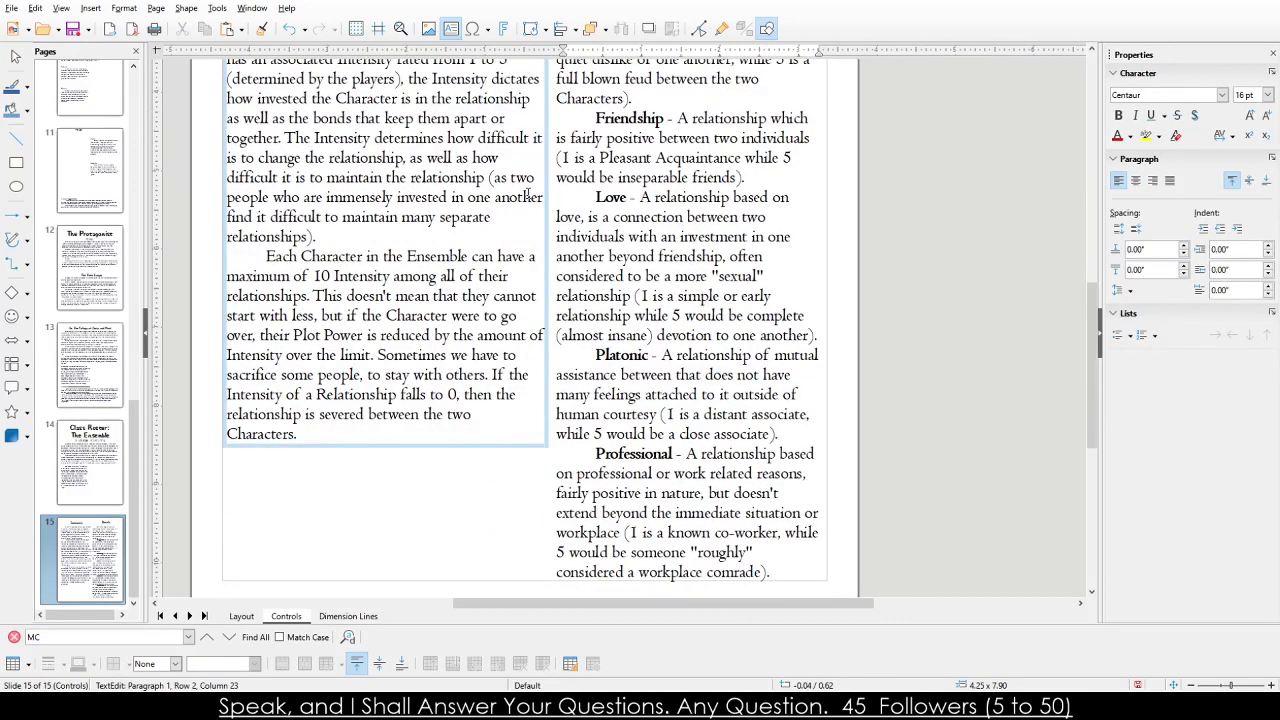
Narrow the body text frame under the "Intensity" heading to about 4.04 inches.
scroll(527, 195, "up", 5)
left_click(549, 266)
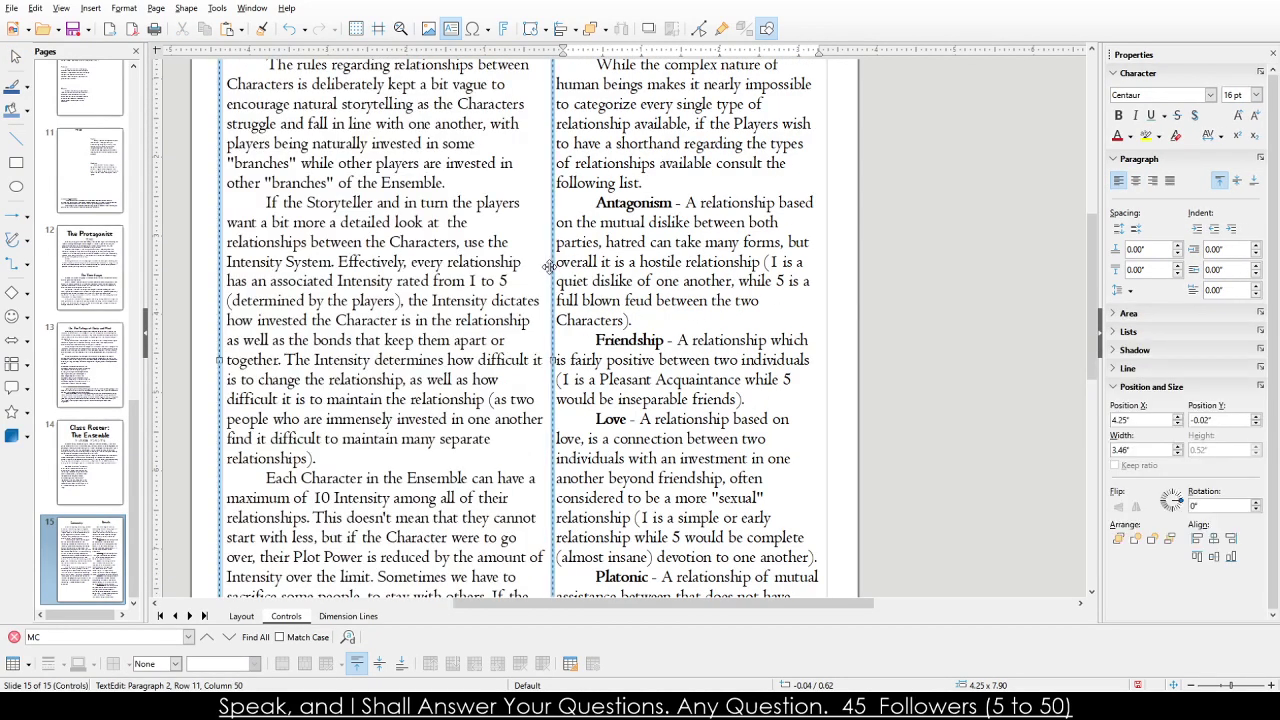
left_click_drag(549, 428, 540, 423)
left_click(543, 420)
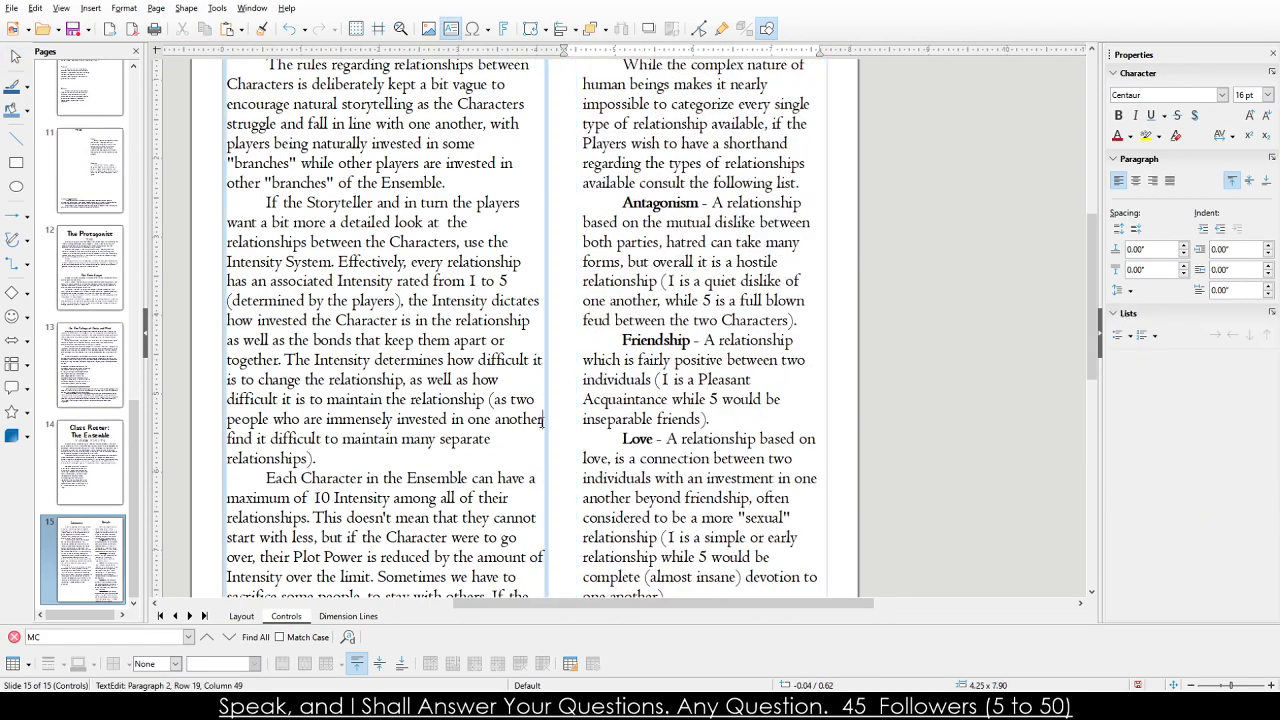
key("Escape")
left_click_drag(551, 360, 537, 360)
Widen the text frame under "Details" to about 3.71 inches, starting 4.00 inches across, and shorten it to about 9.59 inches.
left_click(578, 370)
key("Escape")
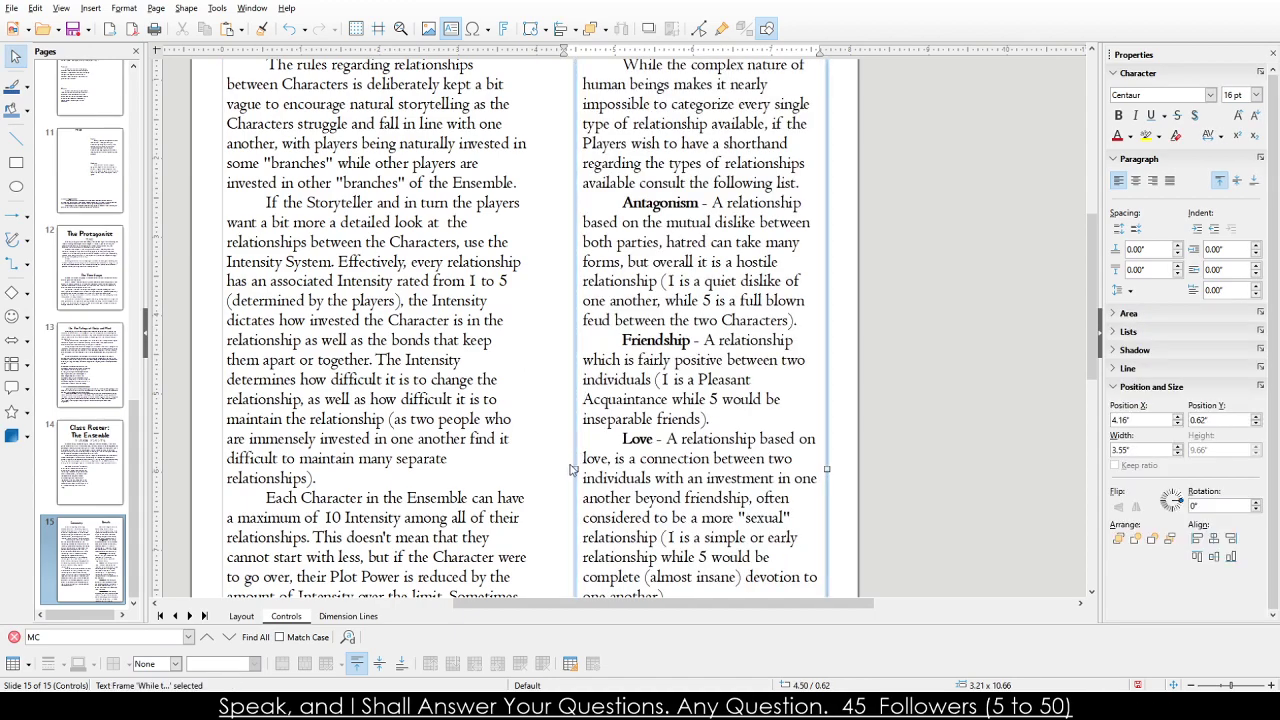
left_click_drag(576, 468, 546, 468)
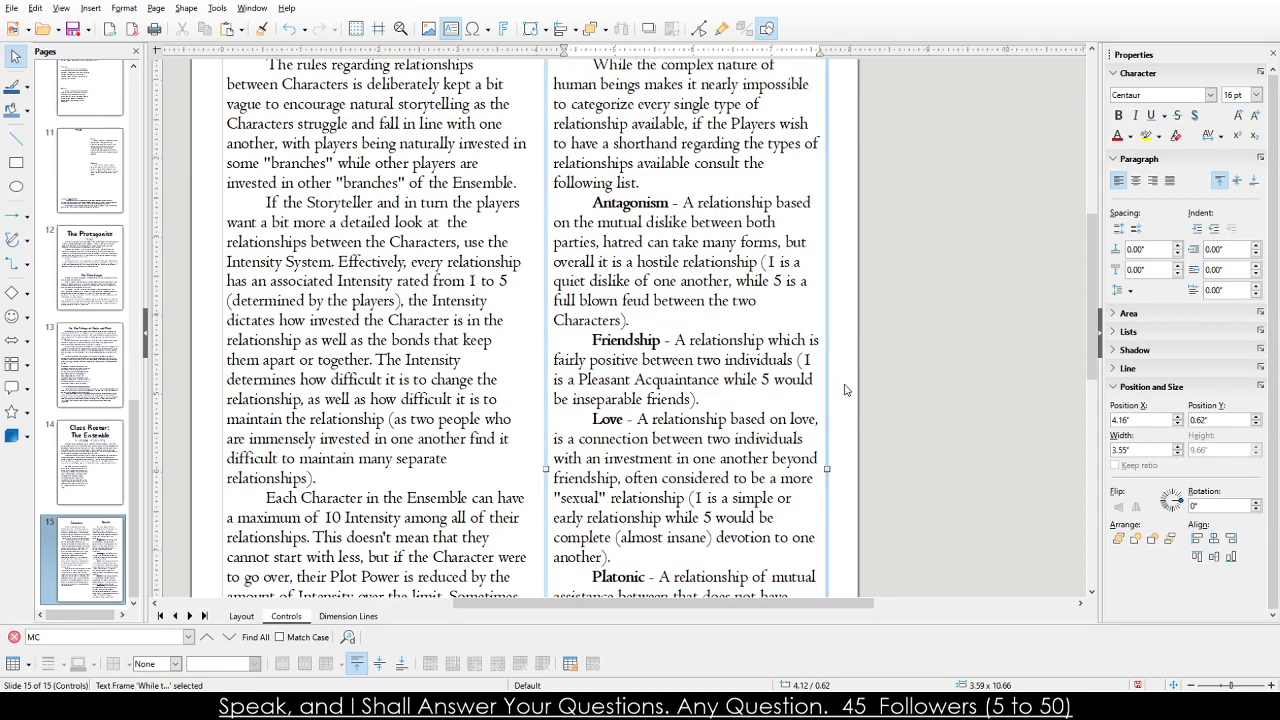
scroll(843, 391, "down", 6)
scroll(528, 341, "up", 3)
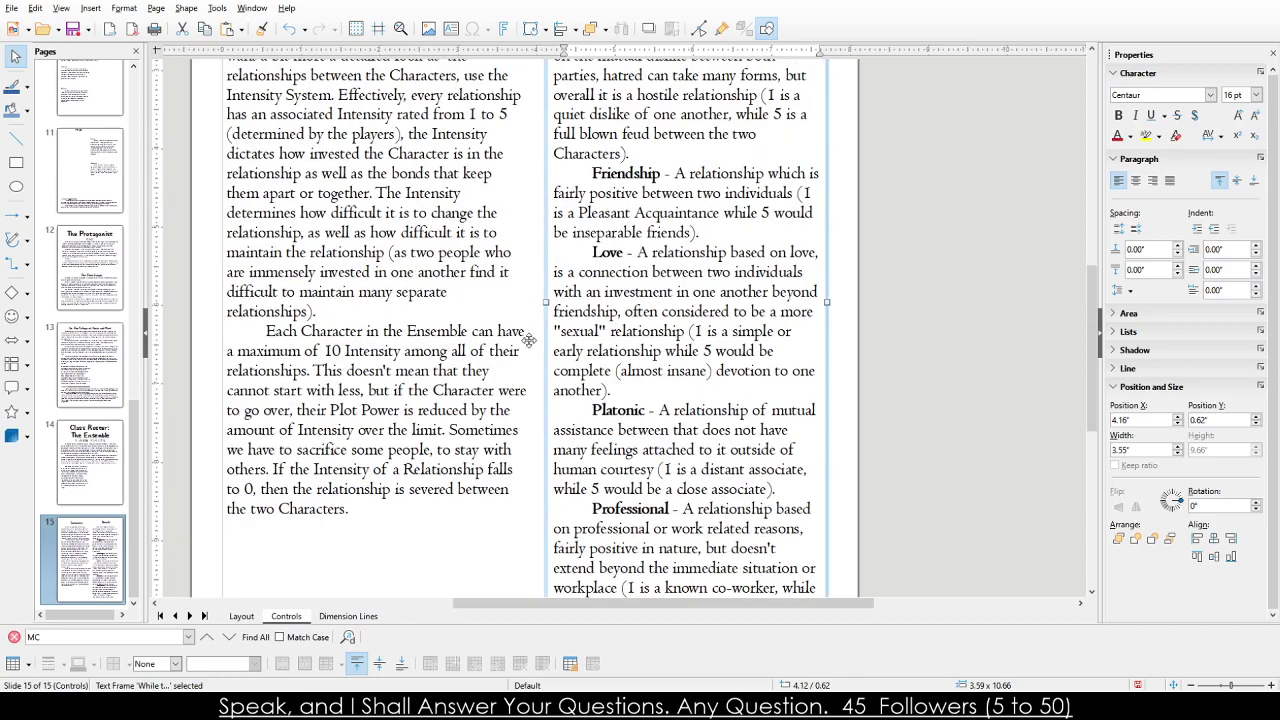
left_click_drag(546, 301, 536, 301)
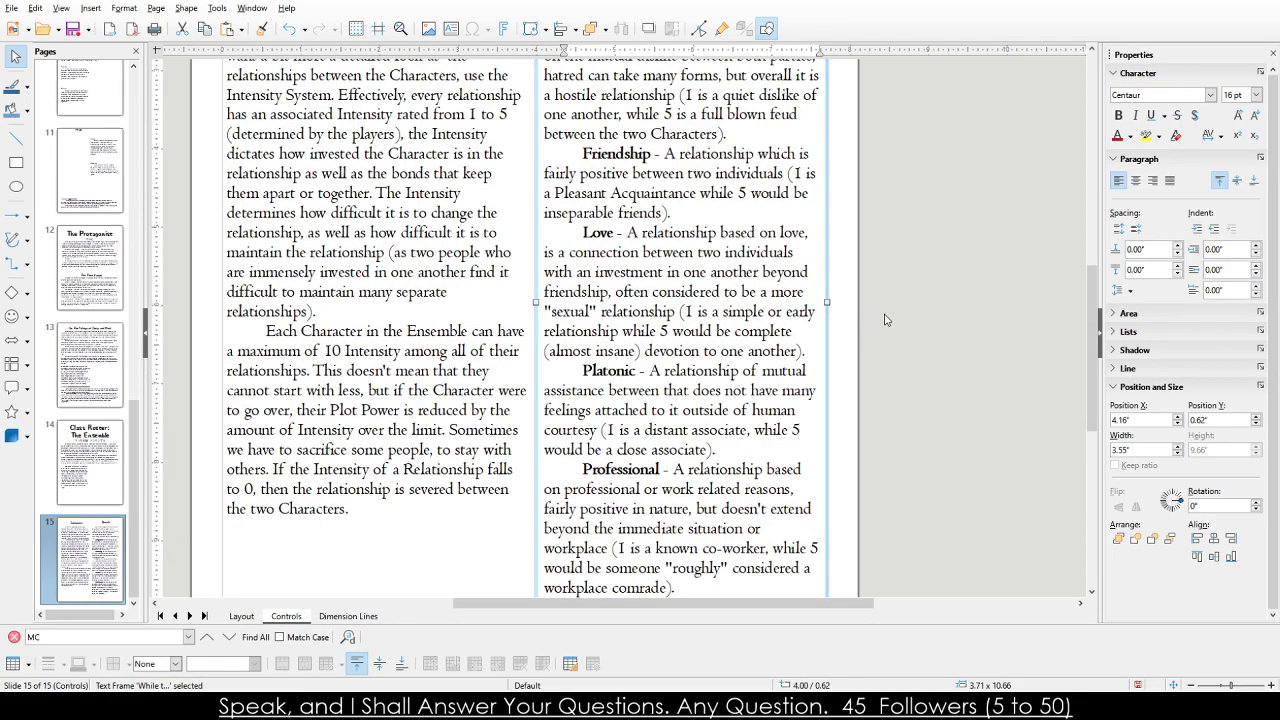
scroll(880, 321, "down", 5)
left_click_drag(687, 498, 687, 412)
left_click(922, 431)
Narrow the "Intensity" heading frame to about 1.88 inches and centre it just above its text column, about 0.12 inches down.
scroll(883, 423, "up", 5)
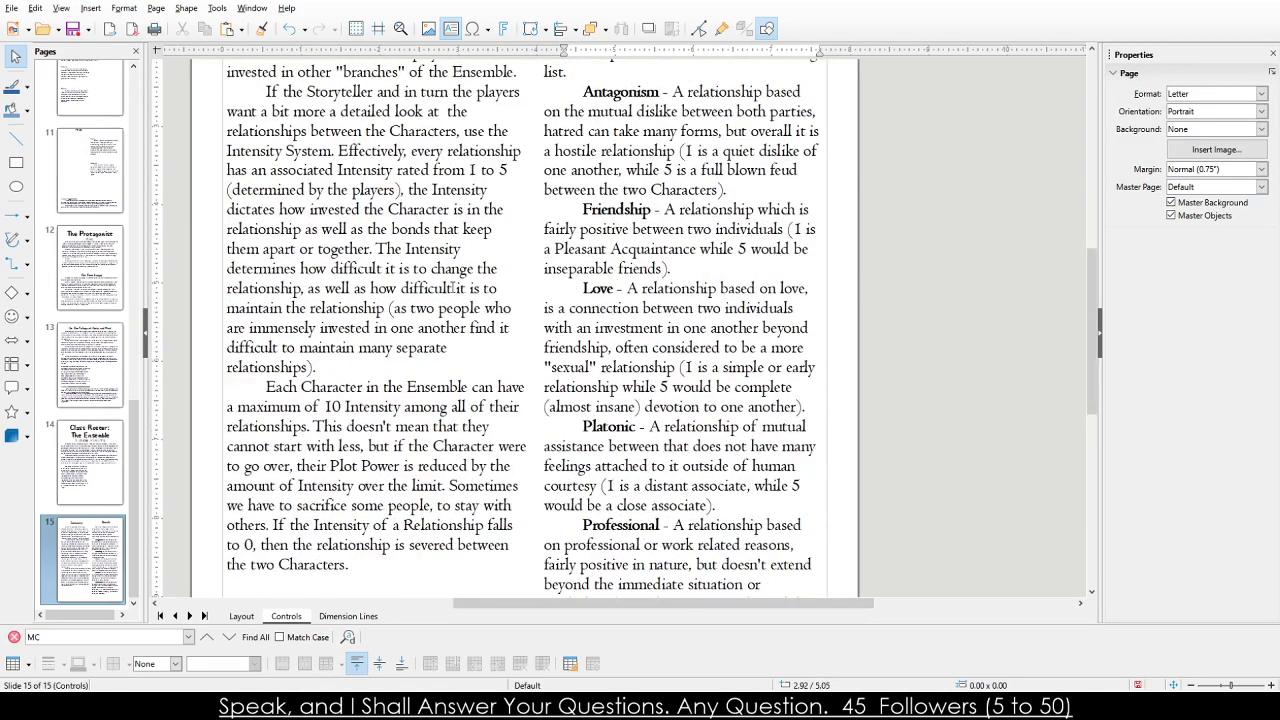
scroll(413, 340, "down", 1)
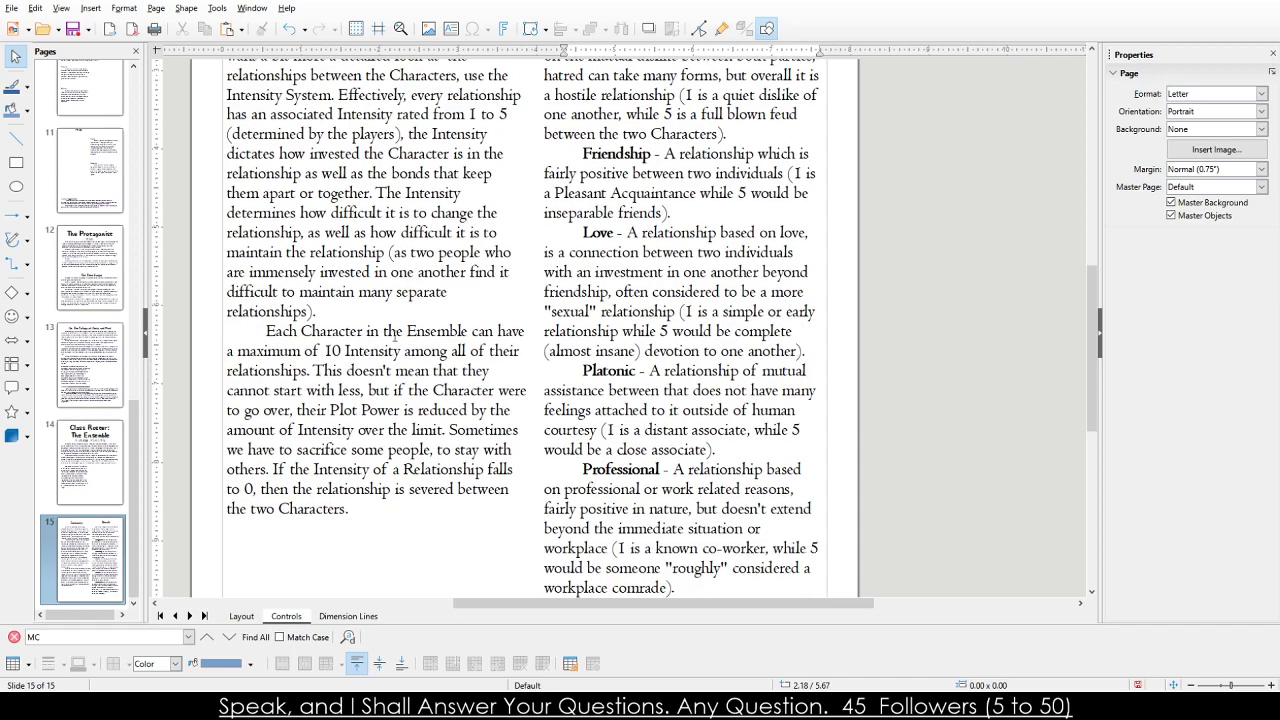
scroll(396, 397, "up", 6)
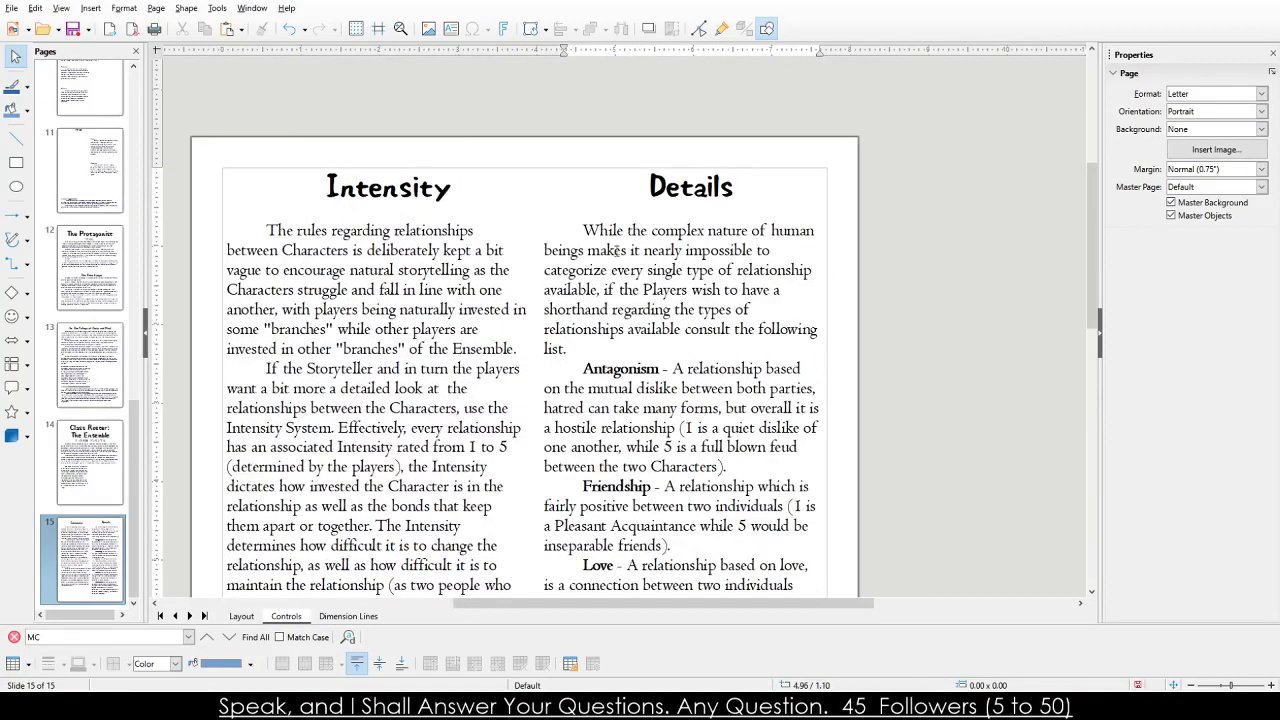
left_click(635, 165)
left_click(362, 186)
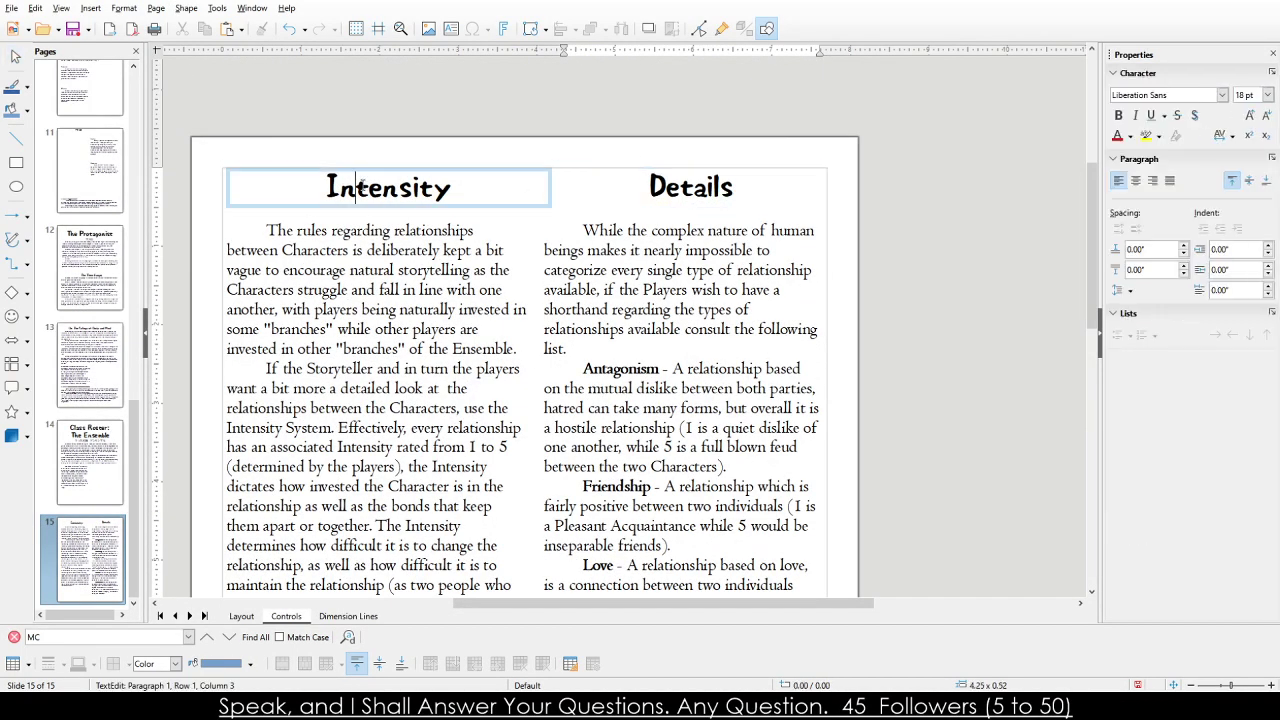
left_click(425, 171)
left_click_drag(333, 169, 313, 180)
left_click_drag(203, 197, 327, 176)
Narrow the "Details" heading frame to about 1.59 inches and place it level with "Intensity", about 5.12 inches across.
left_click(680, 180)
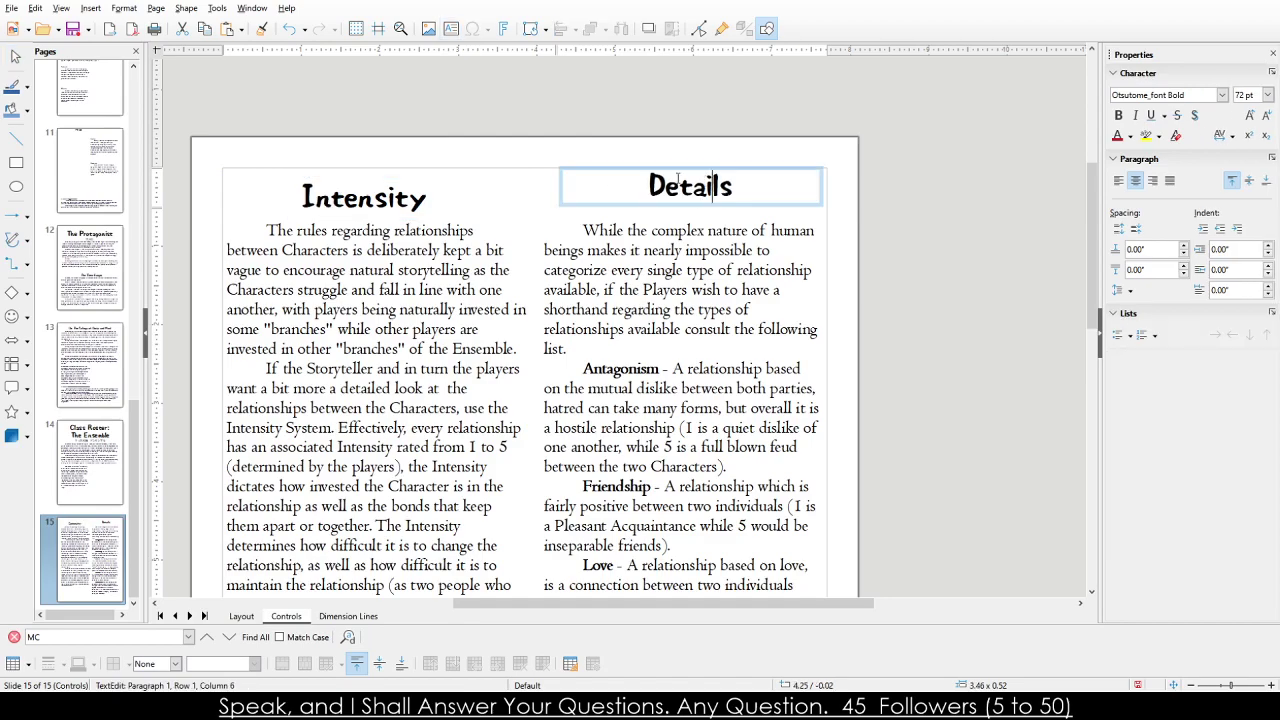
left_click(558, 184)
left_click_drag(558, 184, 649, 182)
left_click(731, 168)
left_click(737, 180)
left_click(941, 277)
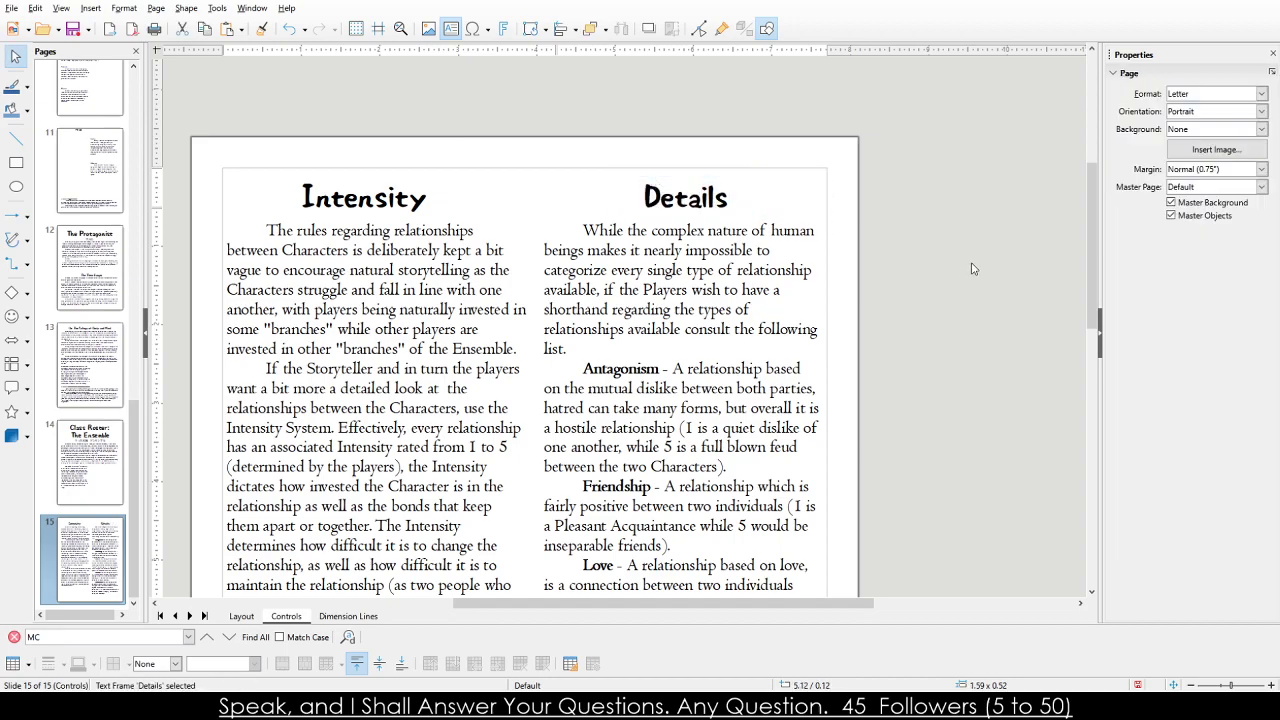
Review both columns of page 15 down to the page end and compare them with the Class Roster page before it.
scroll(930, 270, "down", 5)
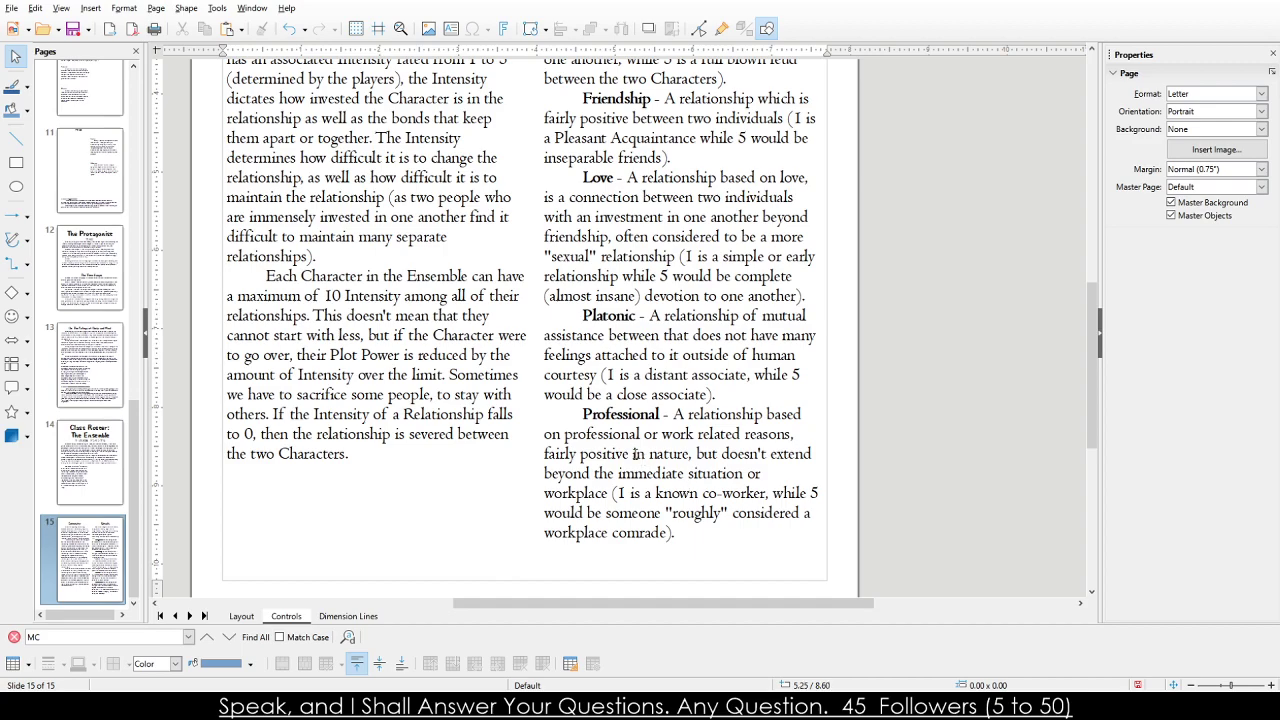
scroll(627, 453, "up", 2)
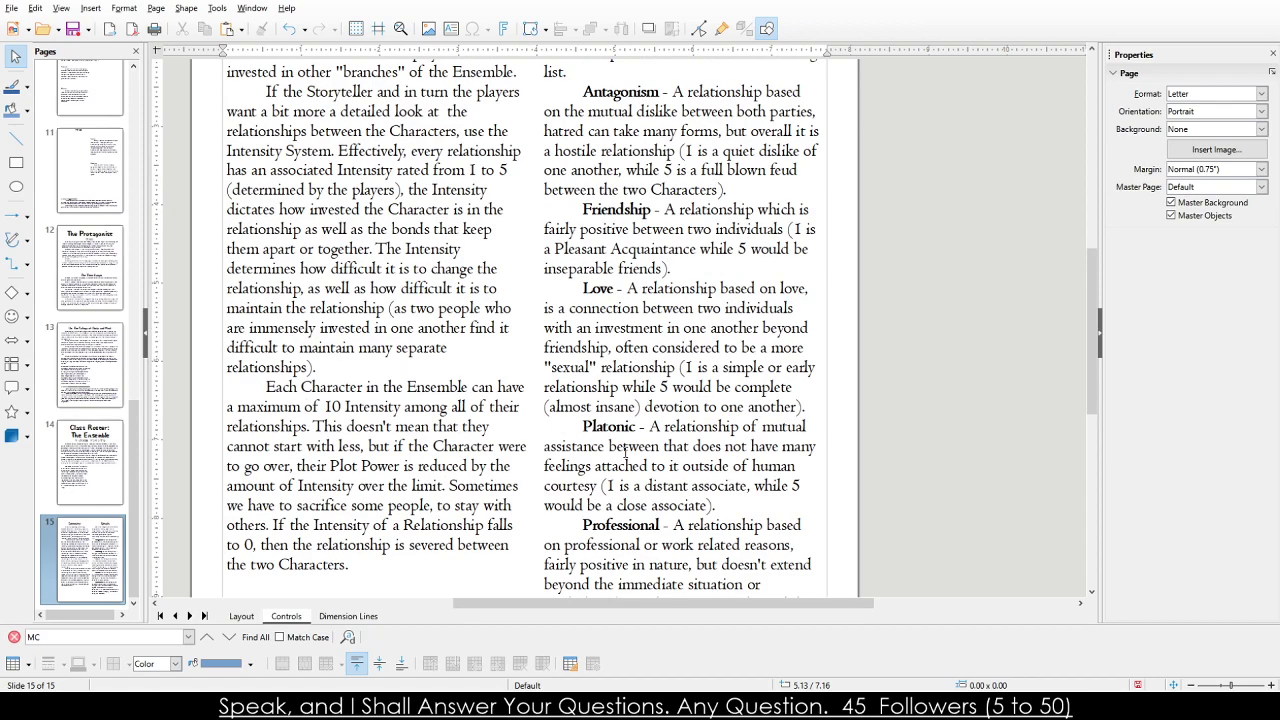
scroll(627, 453, "up", 3)
scroll(627, 453, "down", 3)
scroll(627, 453, "up", 6)
scroll(617, 453, "down", 6)
left_click(90, 462)
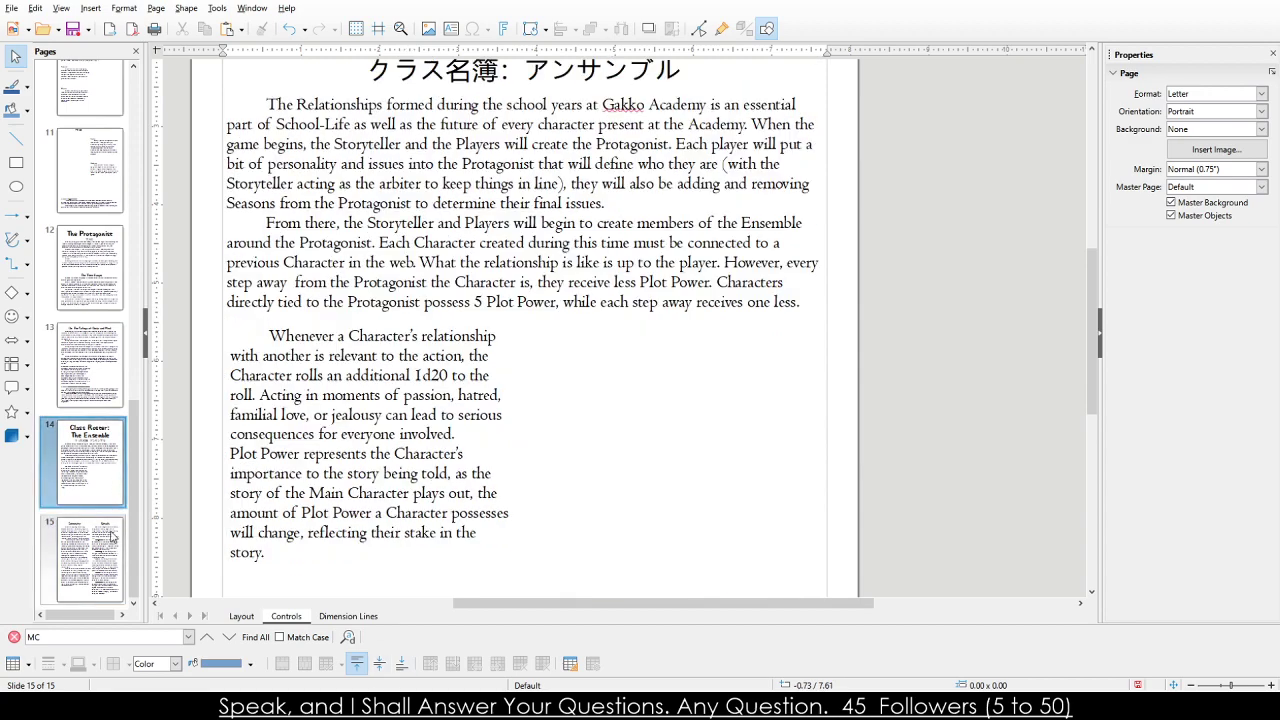
scroll(601, 155, "down", 5)
scroll(601, 155, "up", 5)
left_click(303, 142)
left_click(601, 155)
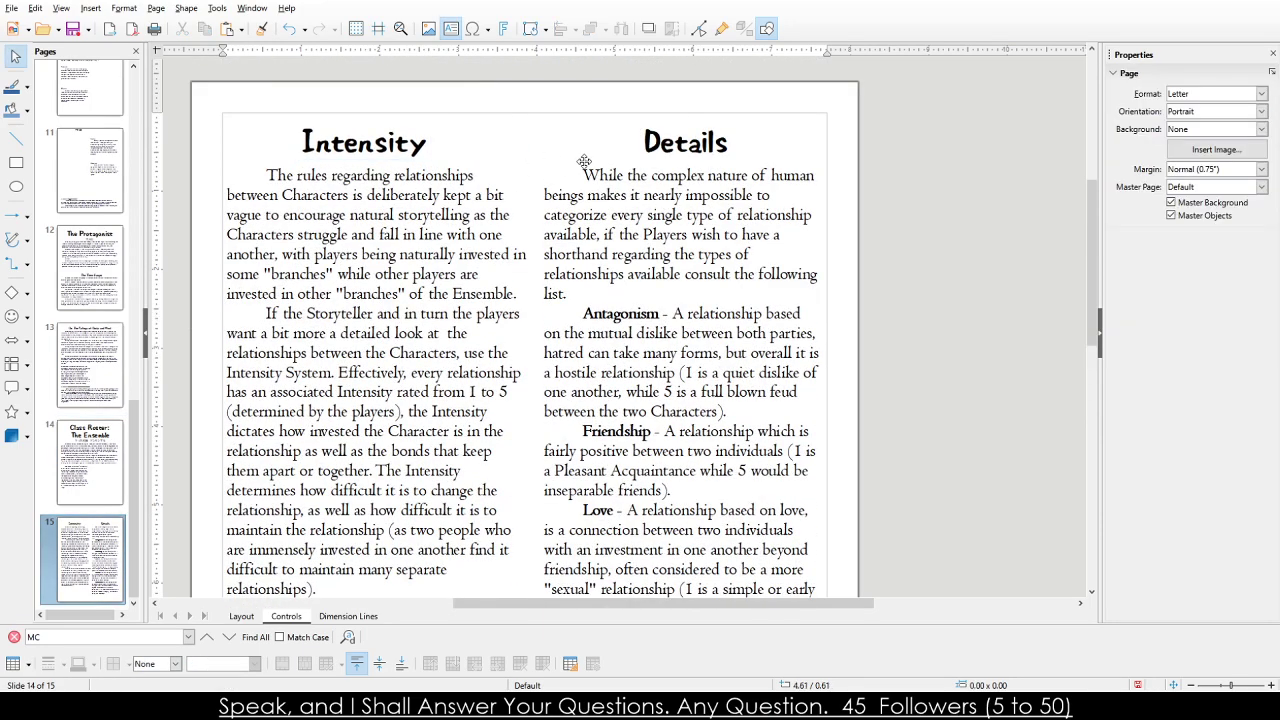
scroll(323, 450, "down", 3)
scroll(455, 430, "down", 2)
scroll(455, 430, "up", 5)
key("Page_Up")
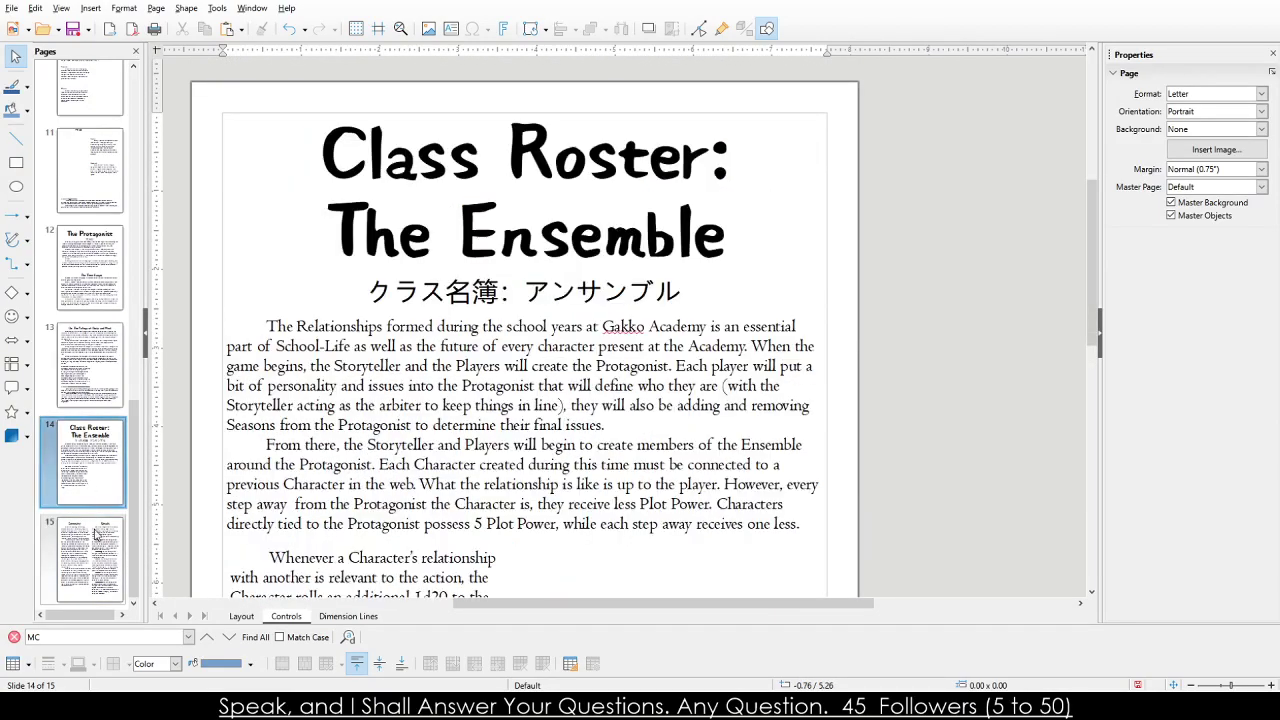
scroll(88, 558, "down", 3)
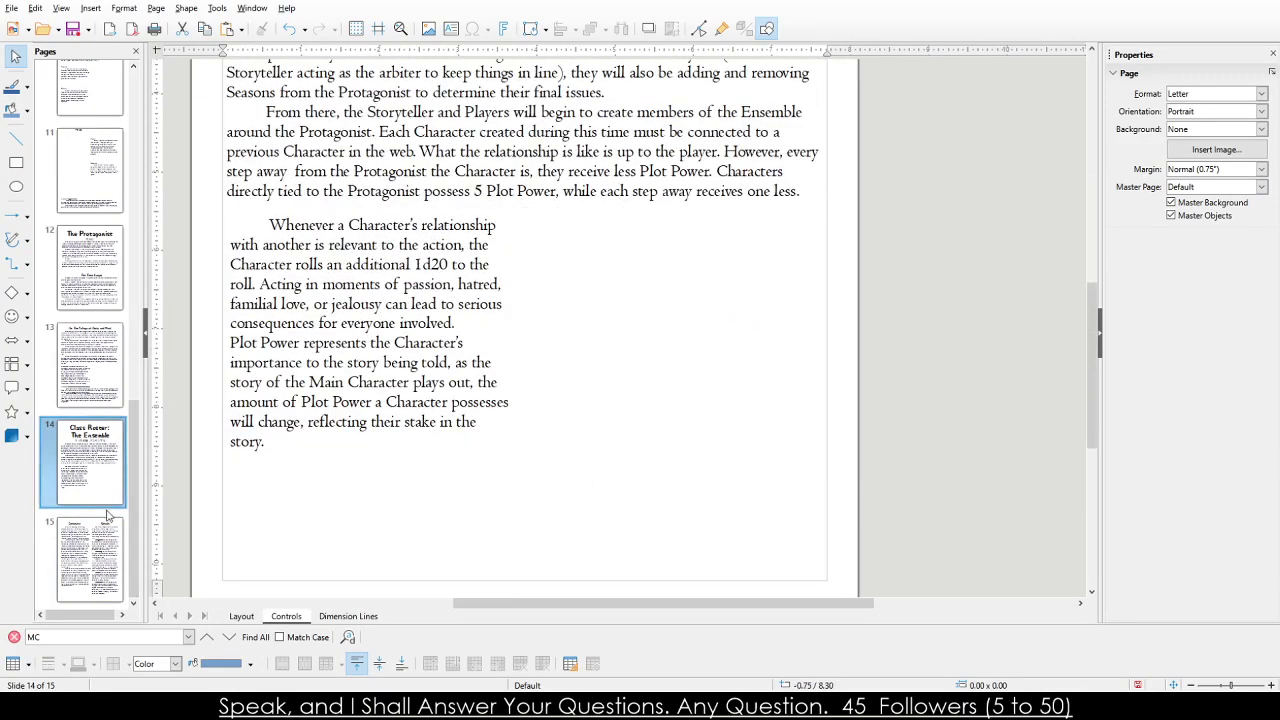
left_click(100, 553)
scroll(477, 165, "up", 4)
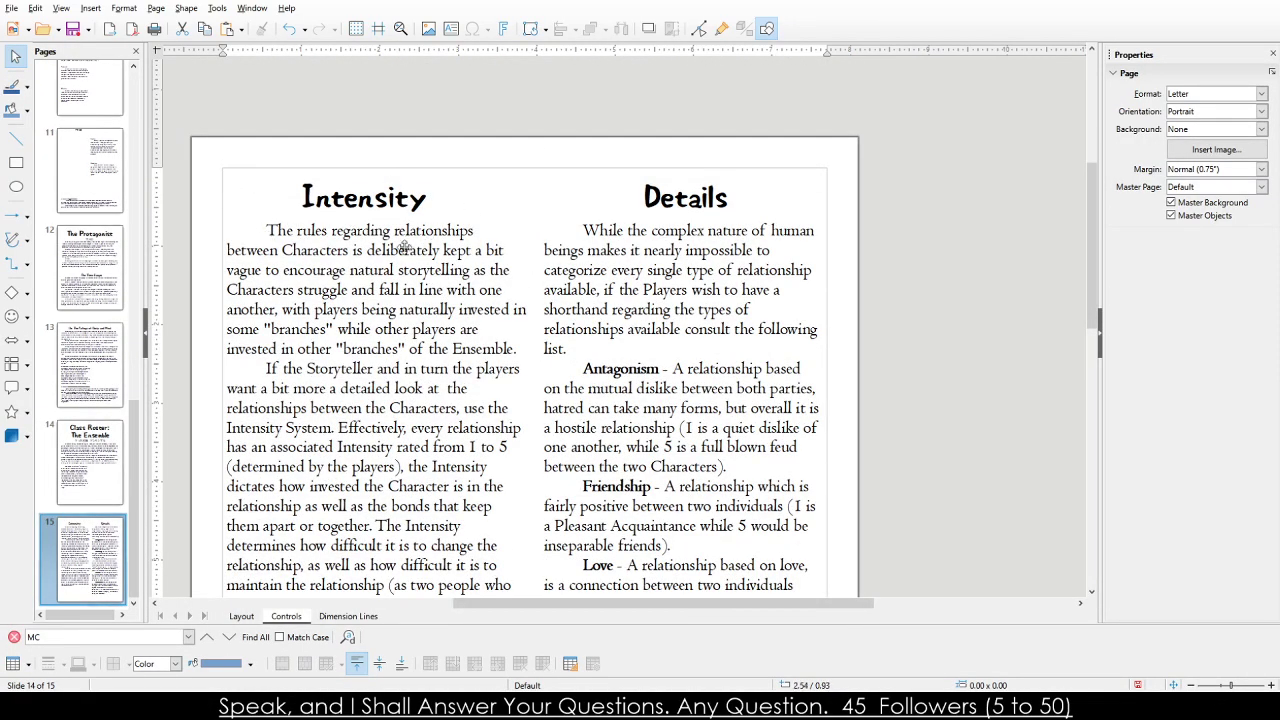
left_click(278, 260)
left_click(333, 205)
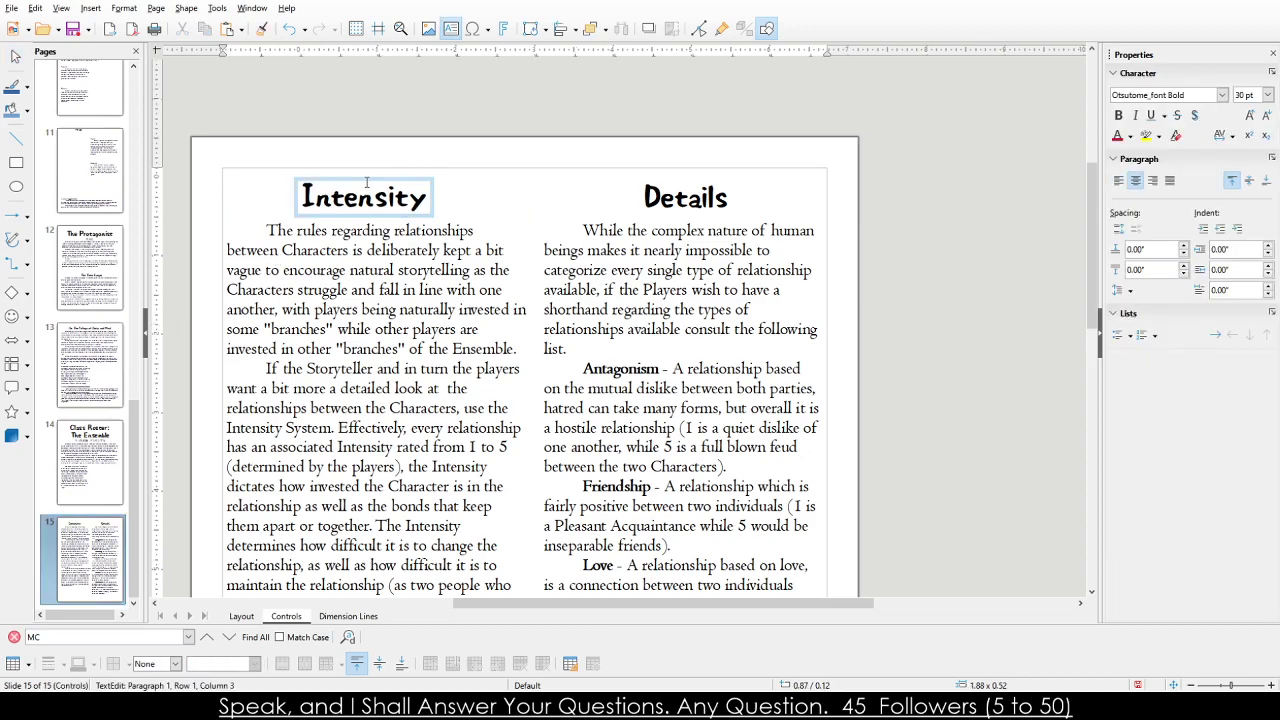
left_click(622, 210)
left_click(668, 300)
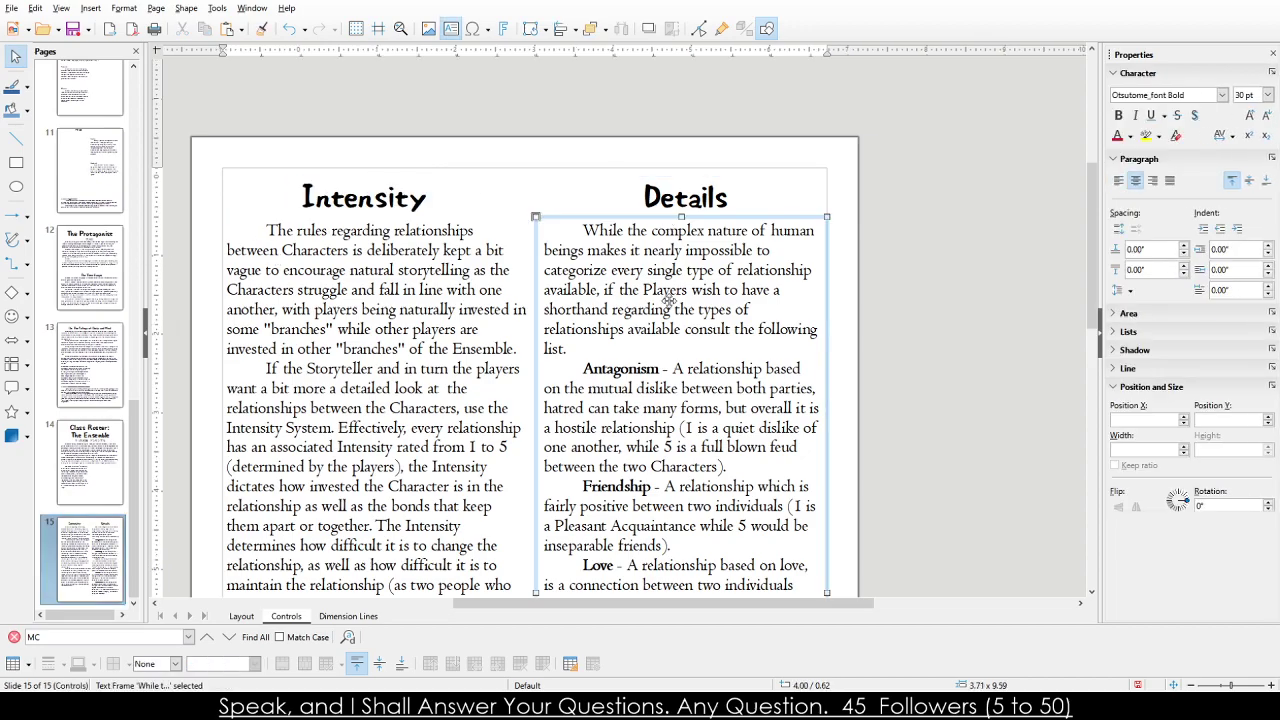
left_click(968, 242)
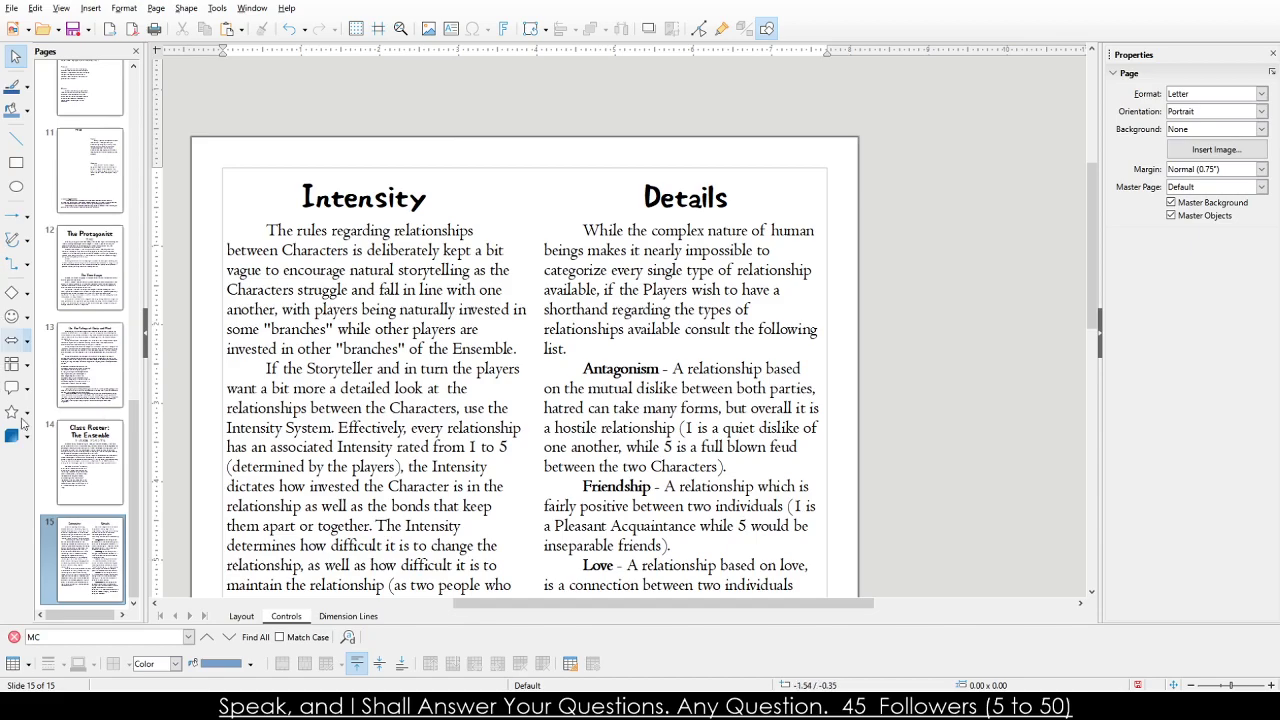
Add a copy of the "Intensity" and "Details" page after page 15.
left_click(97, 548)
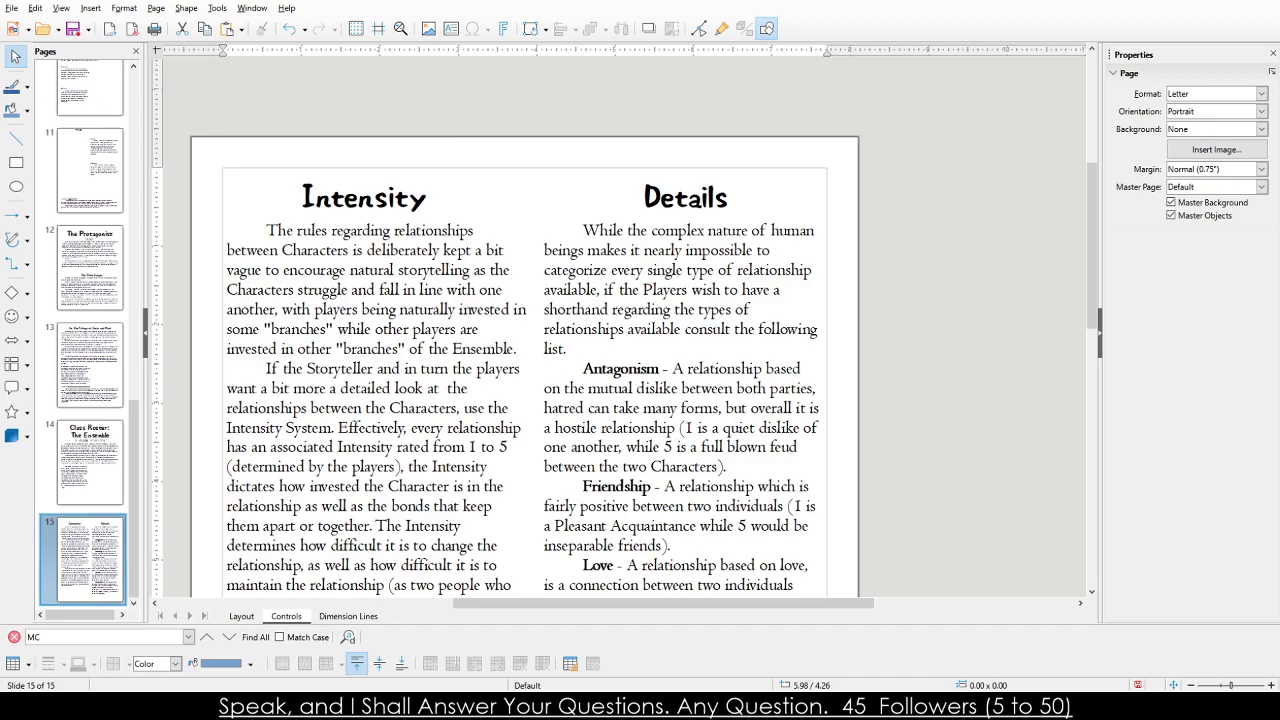
scroll(506, 433, "down", 5)
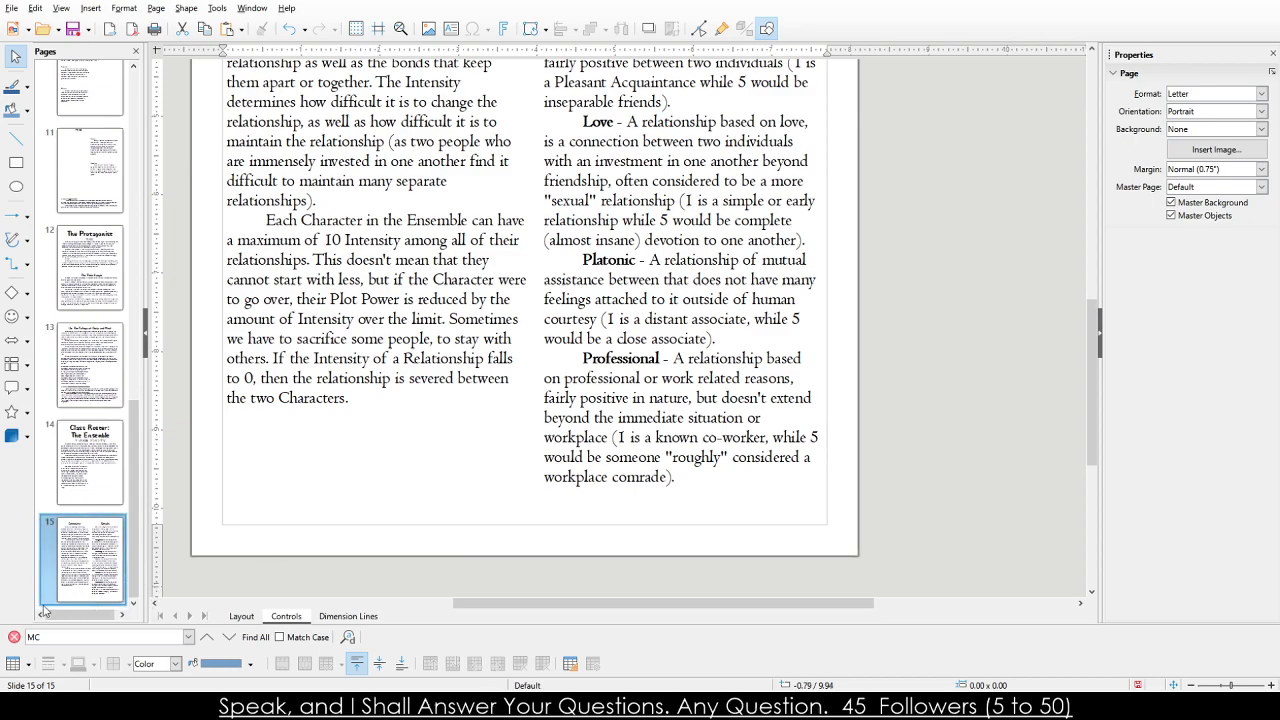
key("ctrl+v")
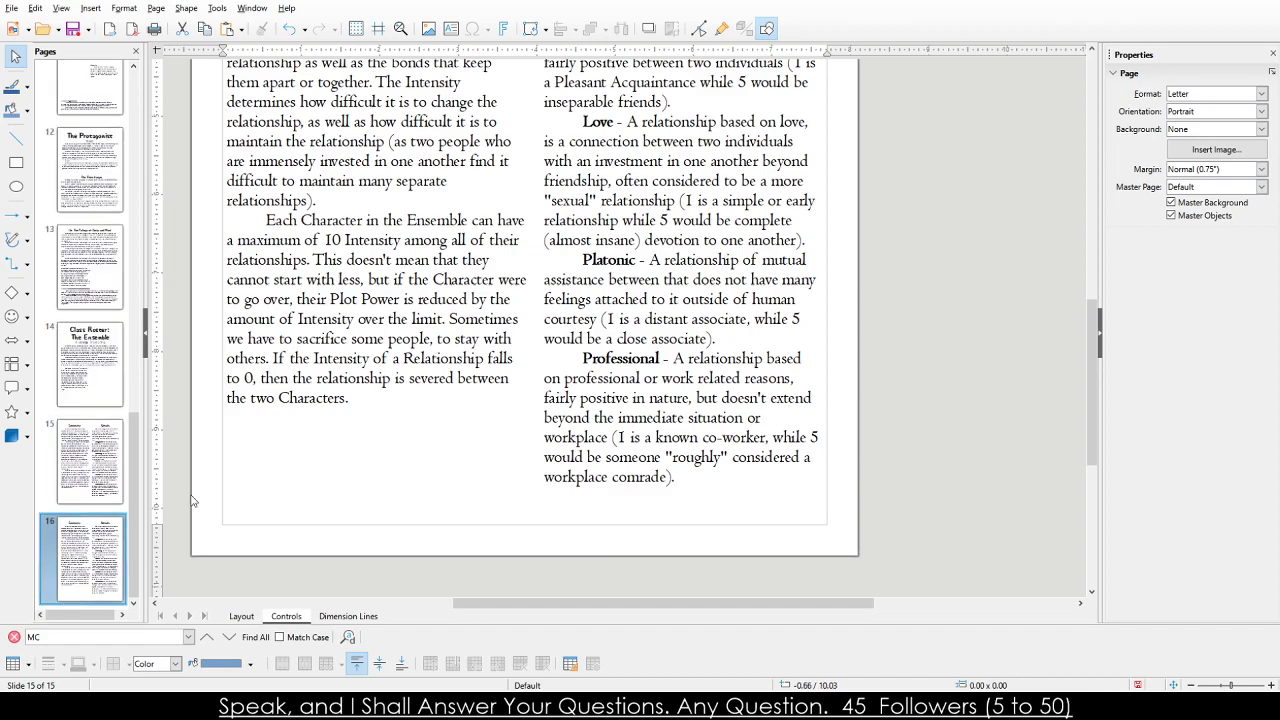
Replace the "Intensity" heading on page 16 with "Cliques".
double_click(360, 140)
type("Cl")
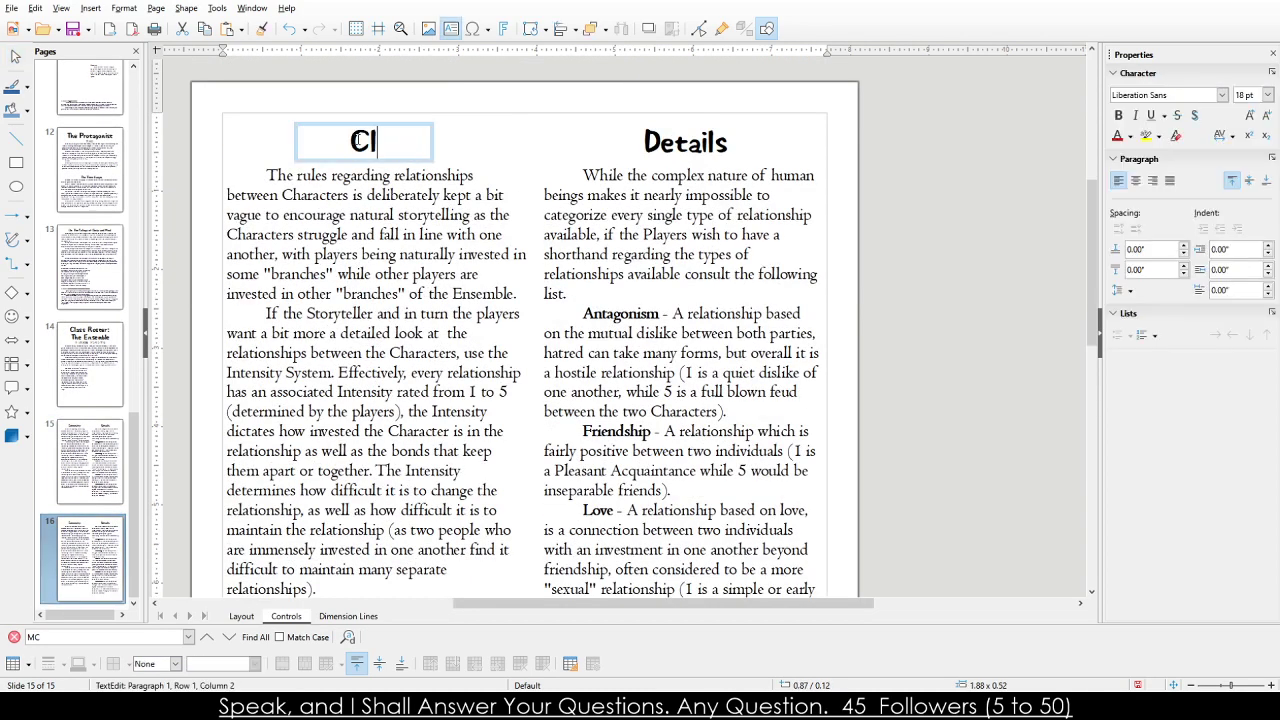
type("iques")
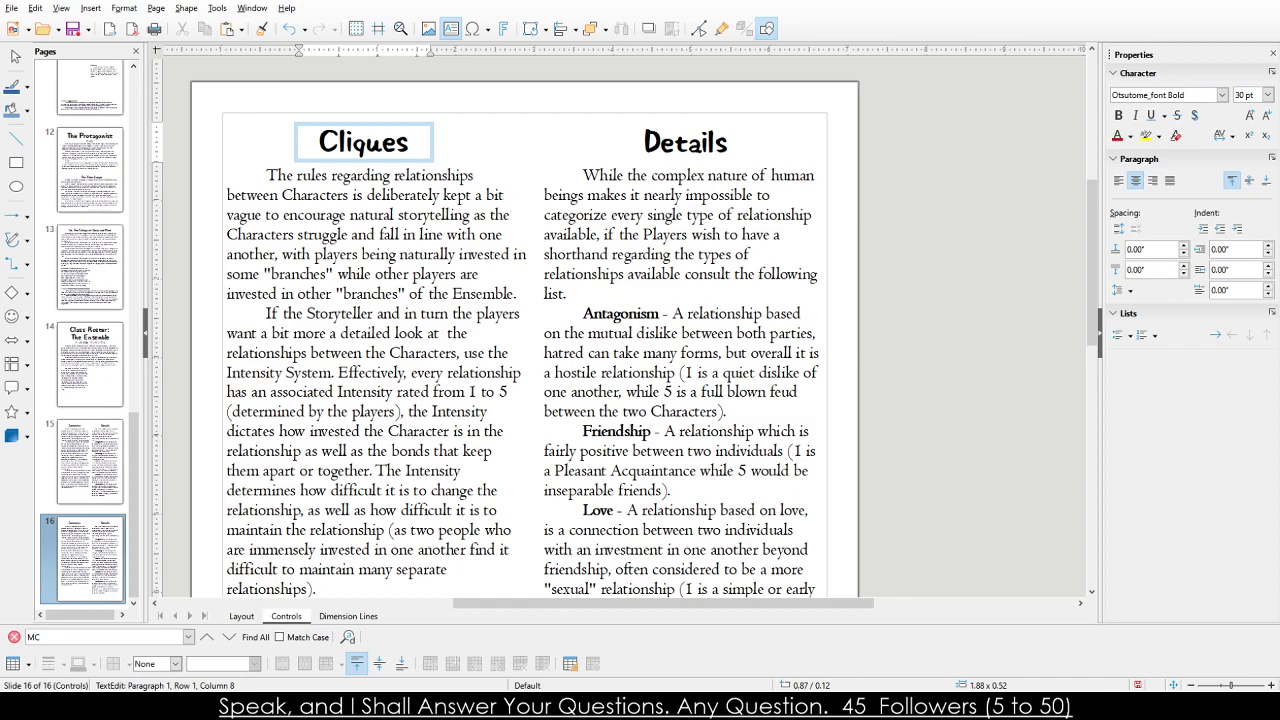
Replace the body text under "Cliques" with the paragraphs about school cliques and becoming the Face of a Clique.
left_click(412, 524)
double_click(313, 195)
left_click_drag(266, 176, 402, 452)
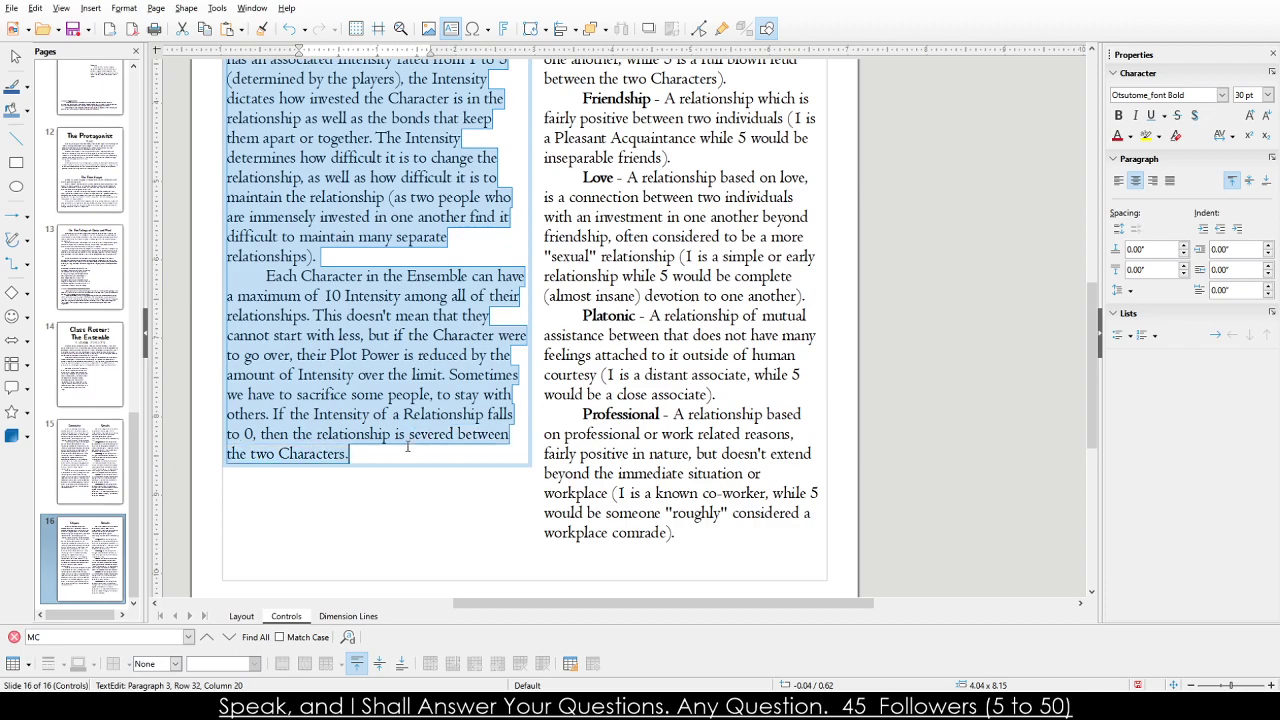
key("Delete")
scroll(398, 438, "up", 3)
key("Escape")
scroll(390, 416, "up", 2)
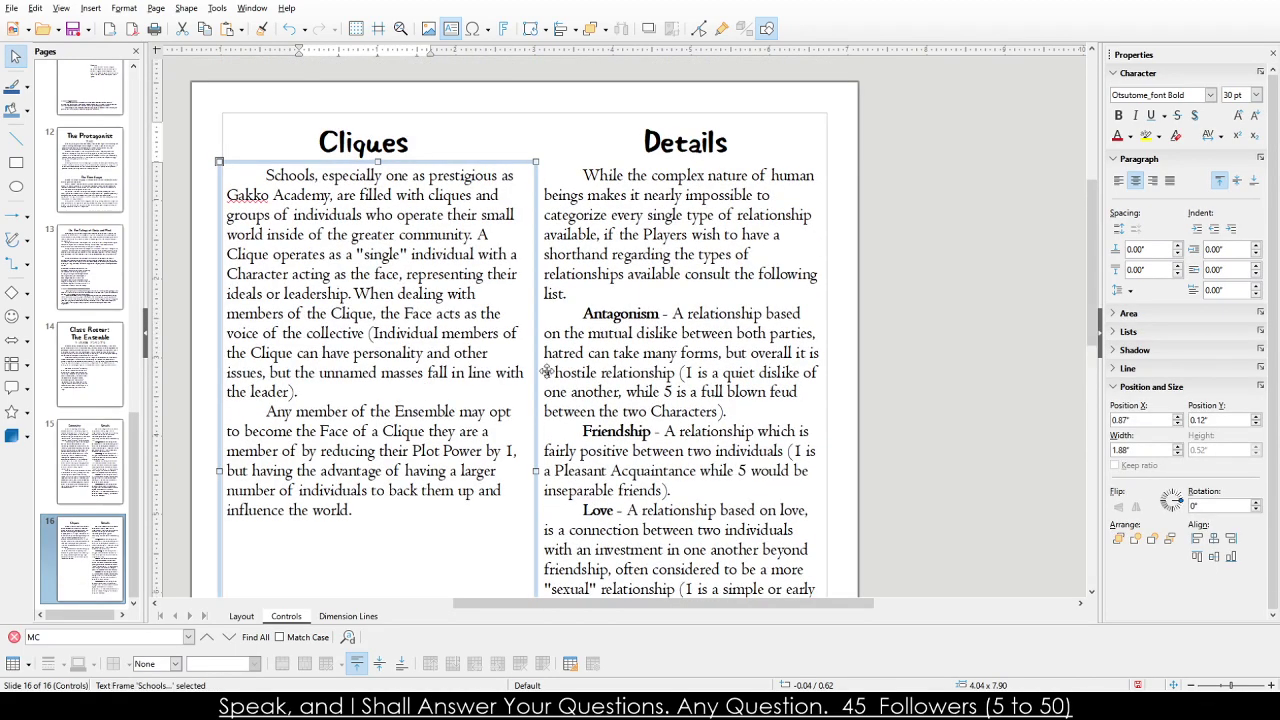
Shorten the text frame under "Cliques" to about 4.88 inches high so it fits its paragraphs.
left_click(378, 414)
scroll(363, 413, "down", 5)
left_click(374, 500)
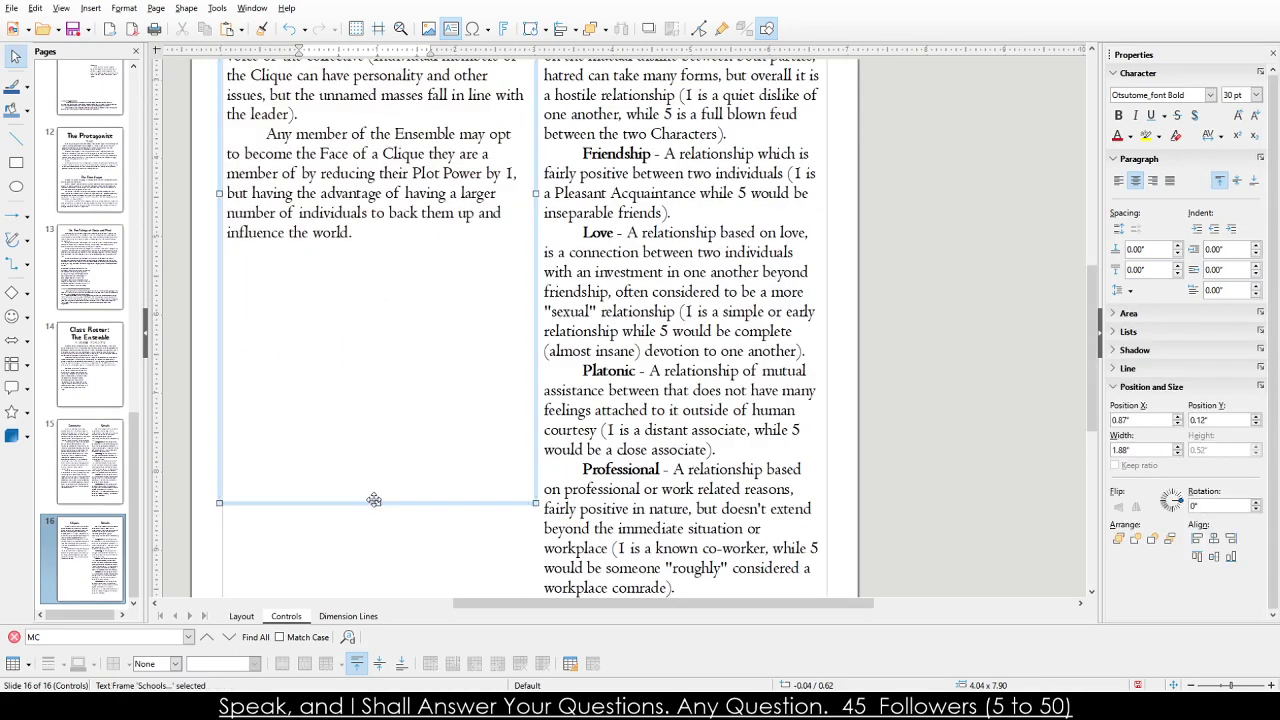
left_click_drag(377, 503, 376, 236)
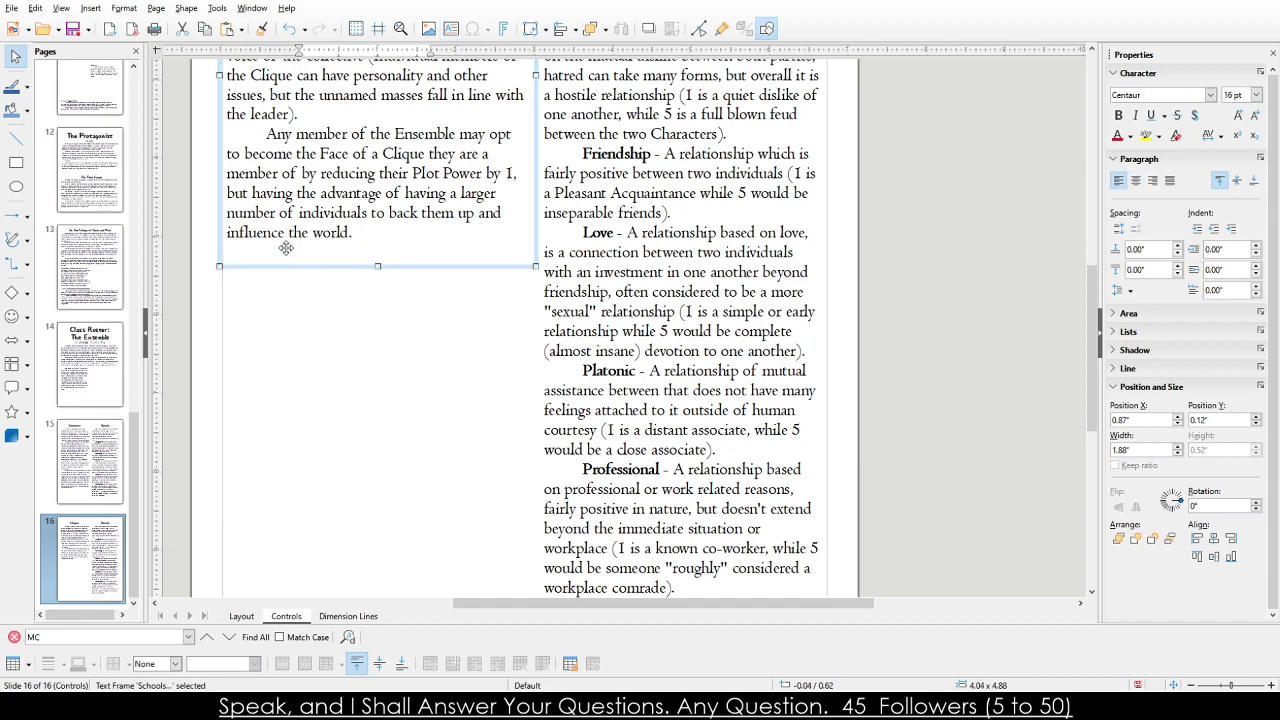
left_click(286, 248)
Cut all the relationship type text from the frame under "Details" on page 16.
left_click(659, 331)
scroll(575, 257, "up", 4)
left_click_drag(594, 119, 686, 475)
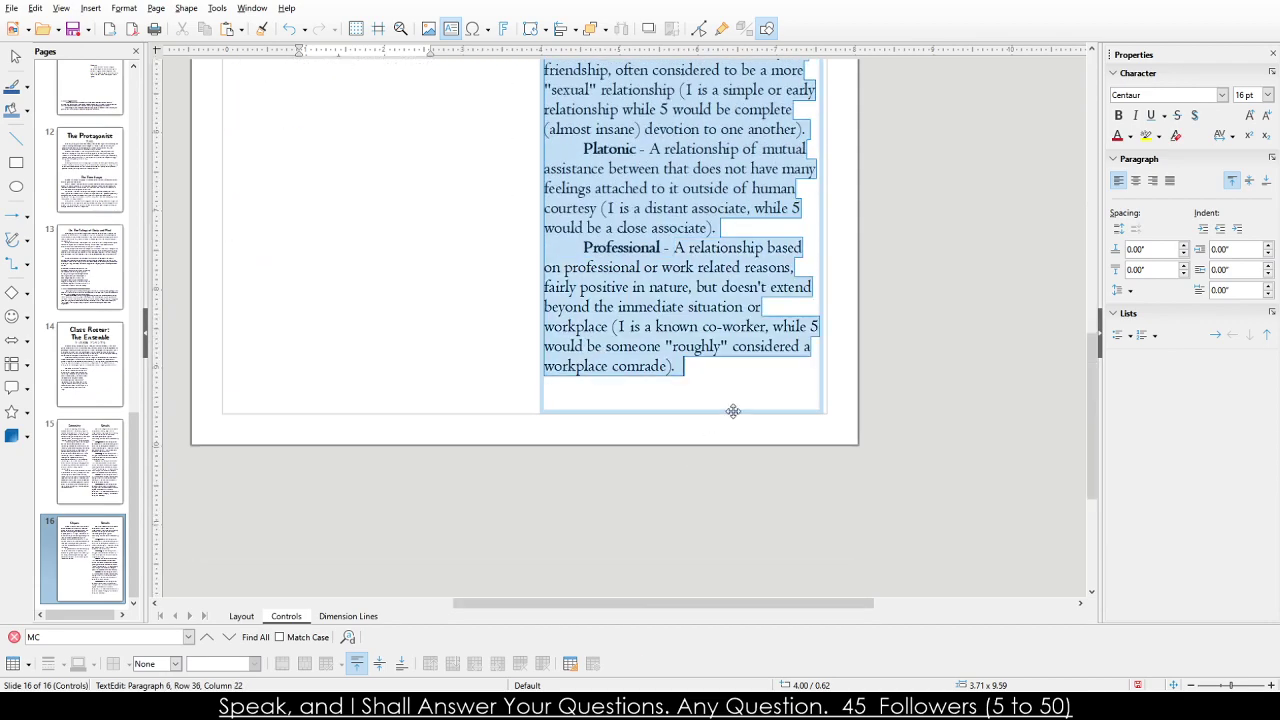
key("ctrl+x")
left_click(96, 383)
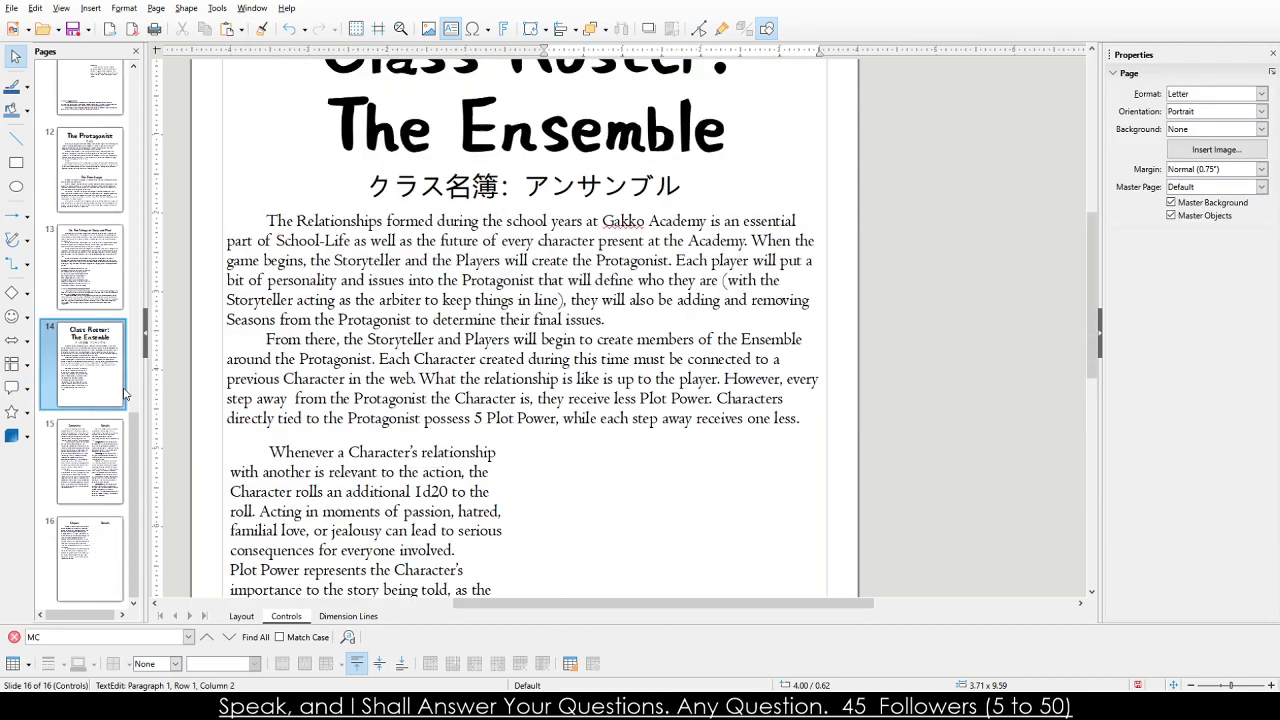
scroll(594, 294, "down", 5)
scroll(363, 310, "down", 2)
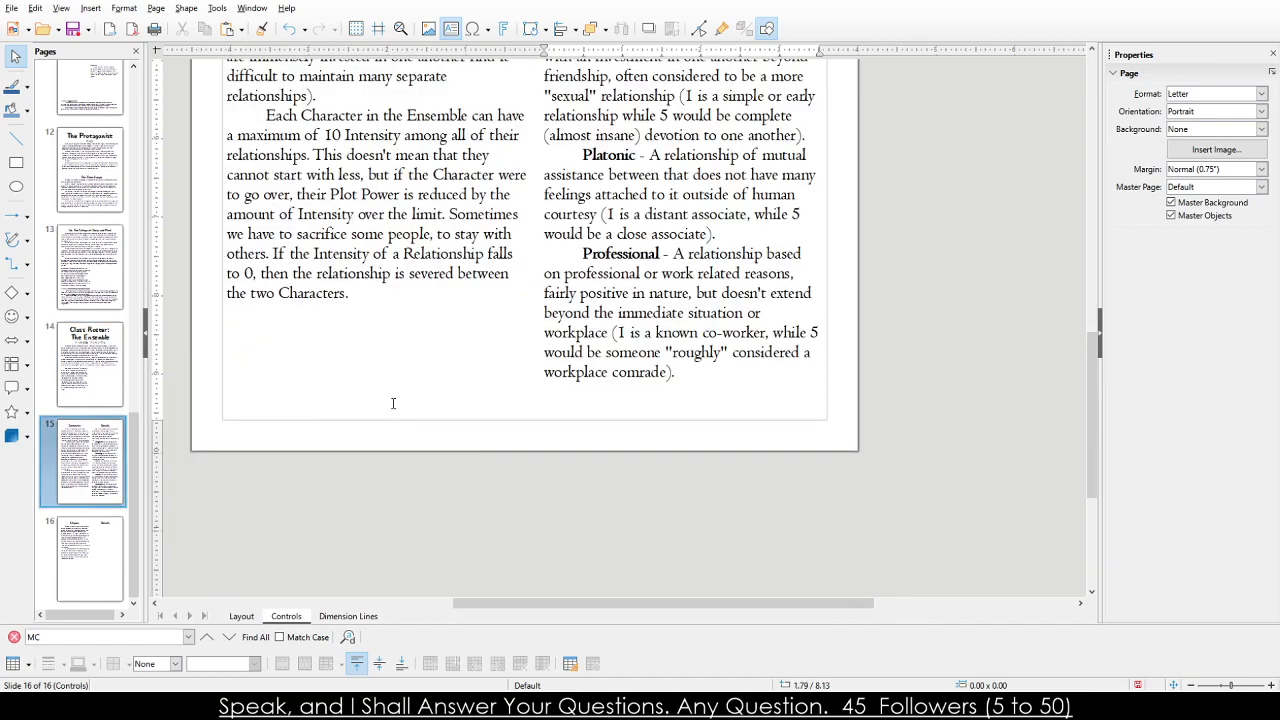
scroll(363, 310, "down", 2)
scroll(634, 263, "up", 3)
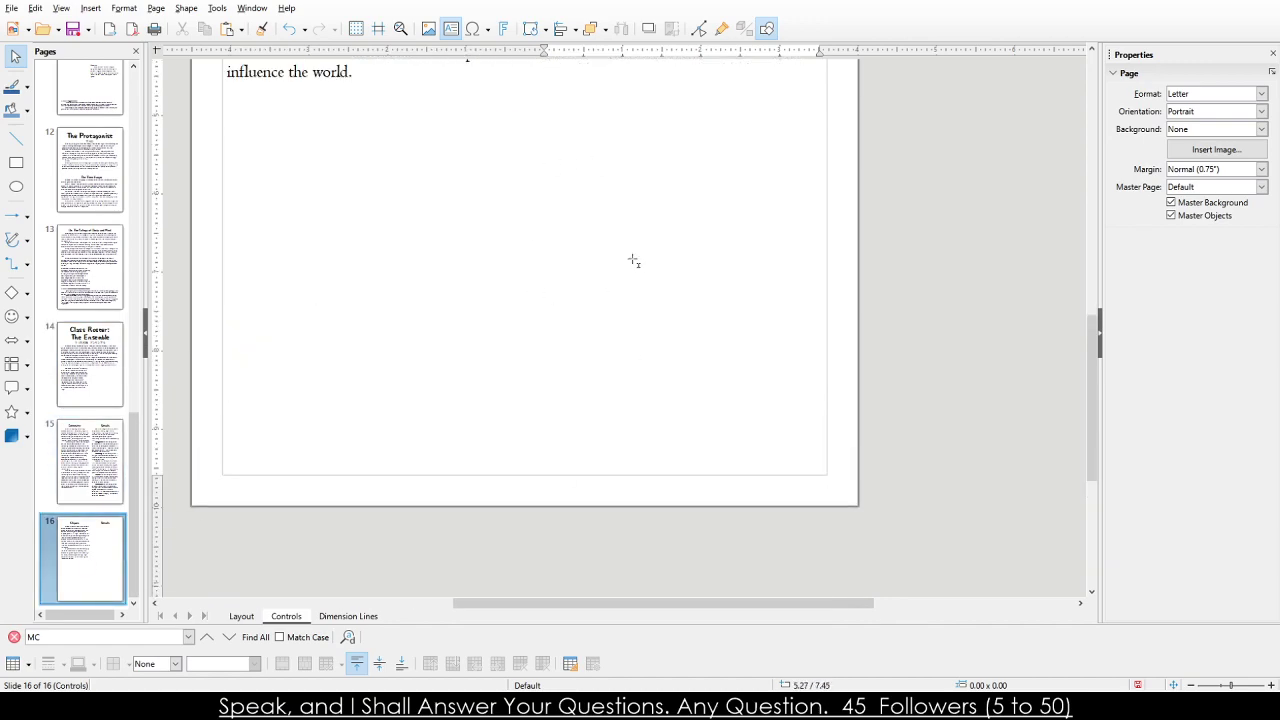
Replace the "Details" heading on page 16 with "The Desired Ending".
left_click(549, 341)
scroll(654, 266, "up", 3)
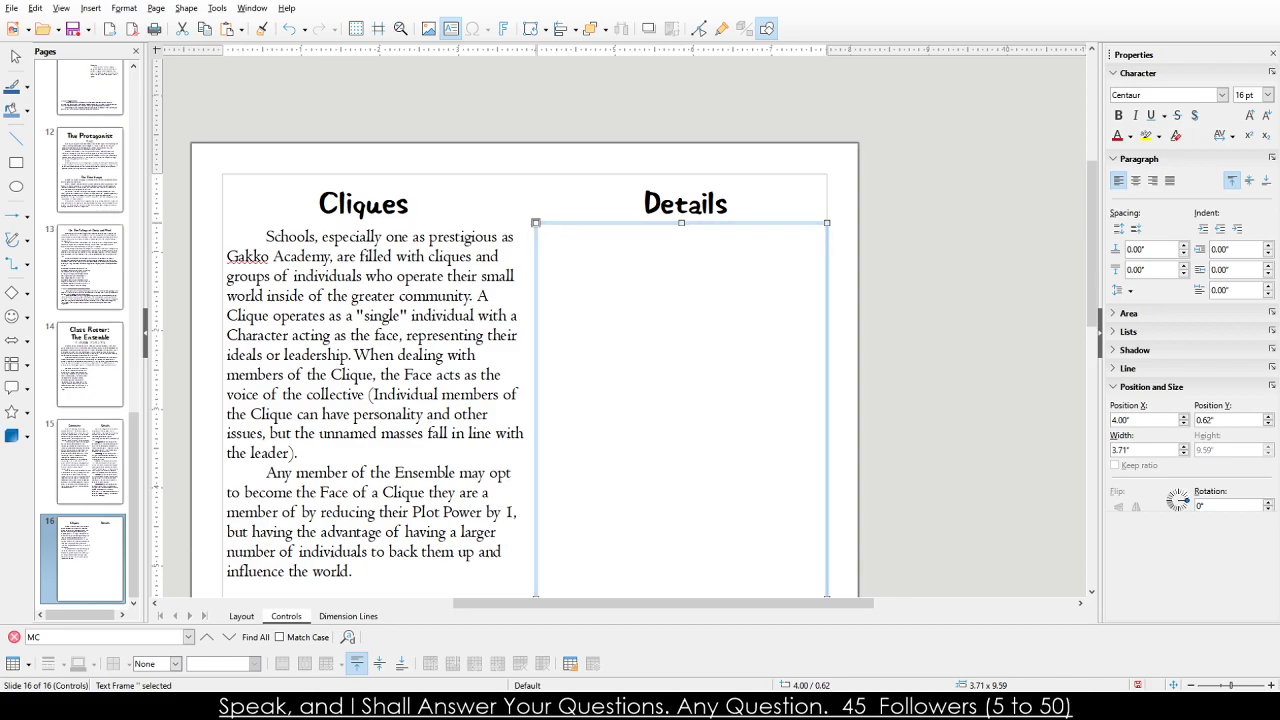
double_click(678, 198)
type("The ")
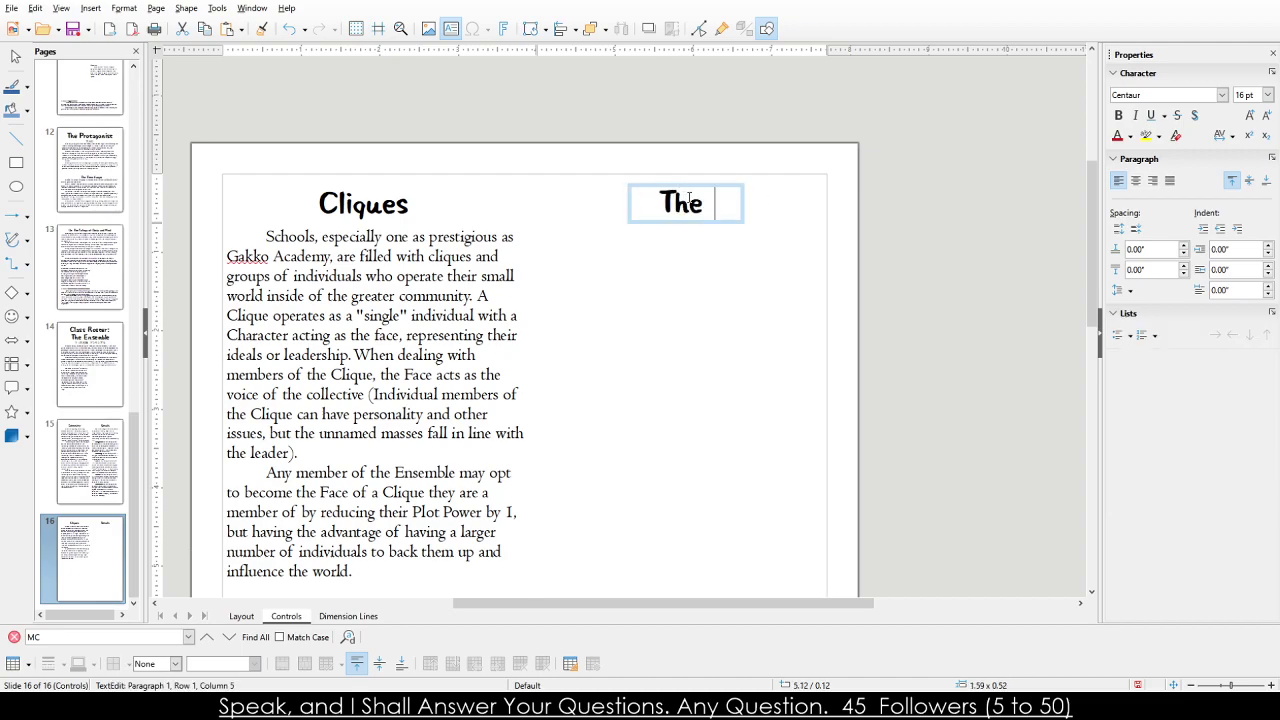
type("Desired Ending")
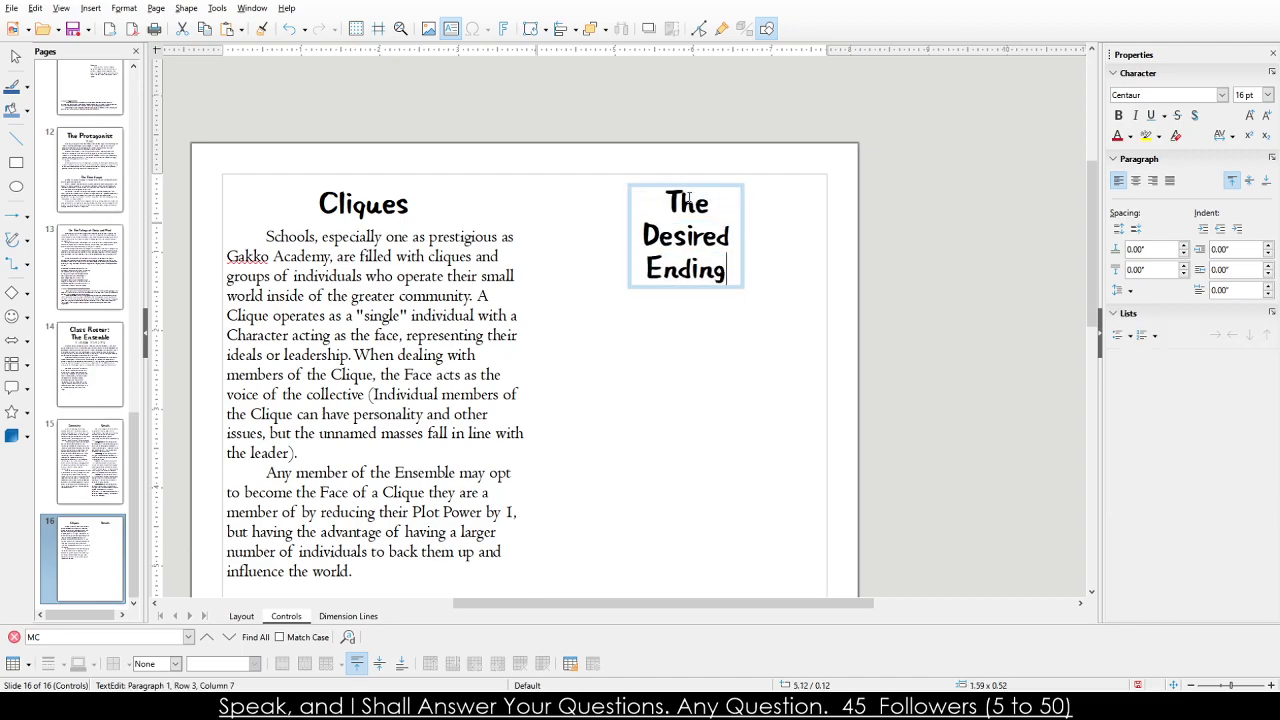
Resize the "The Desired Ending" heading frame to about 3.59 by 0.52 inches and raise it to the page's top margin.
left_click(635, 232)
left_click(636, 231)
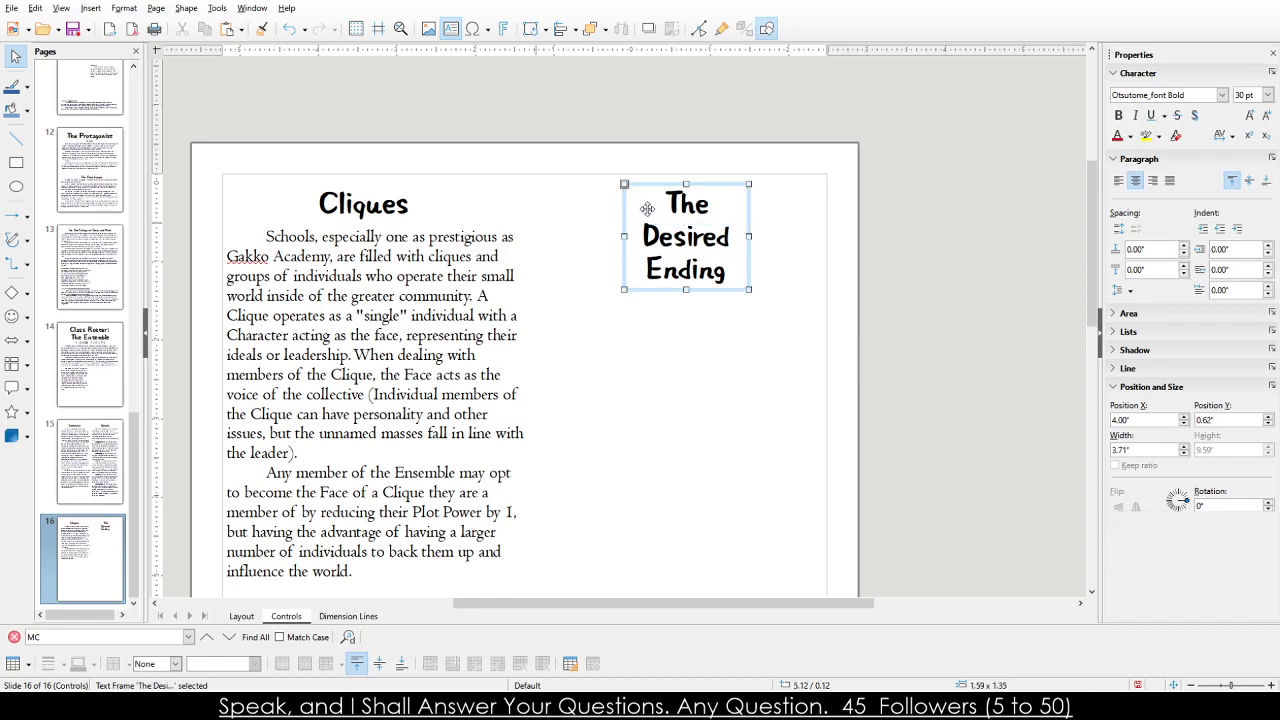
left_click_drag(624, 236, 547, 234)
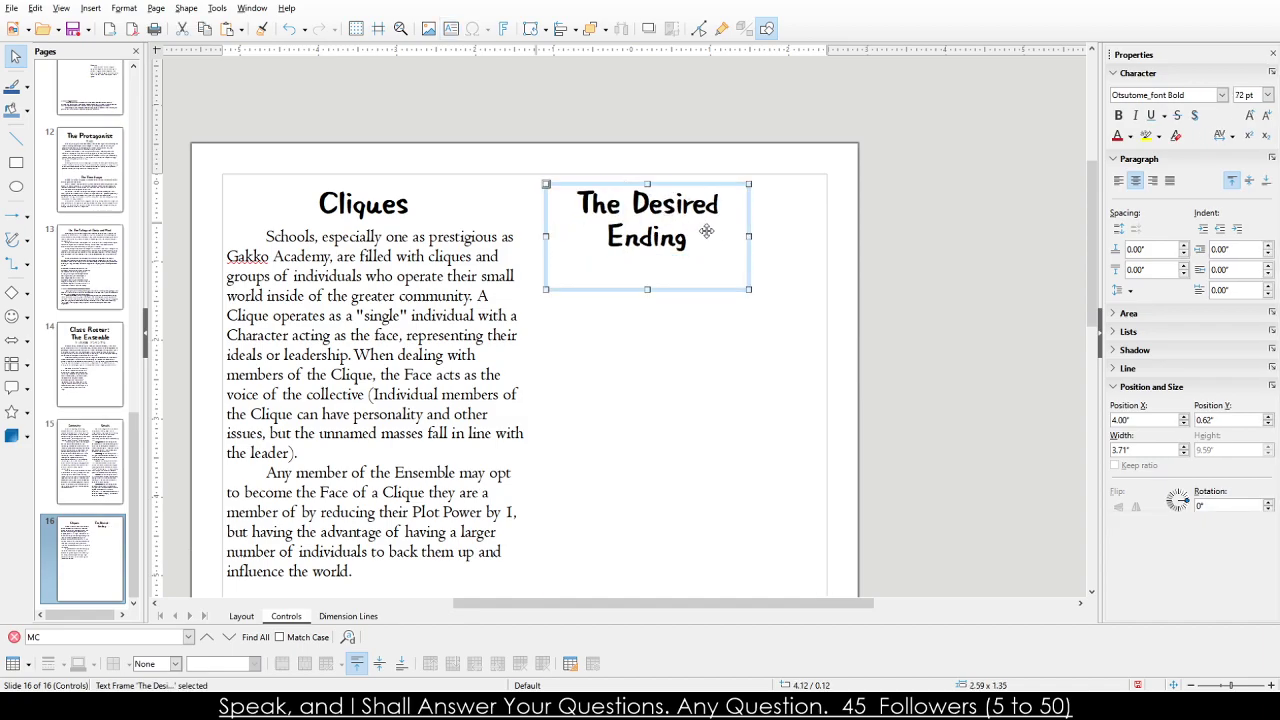
left_click(647, 237)
left_click(746, 238)
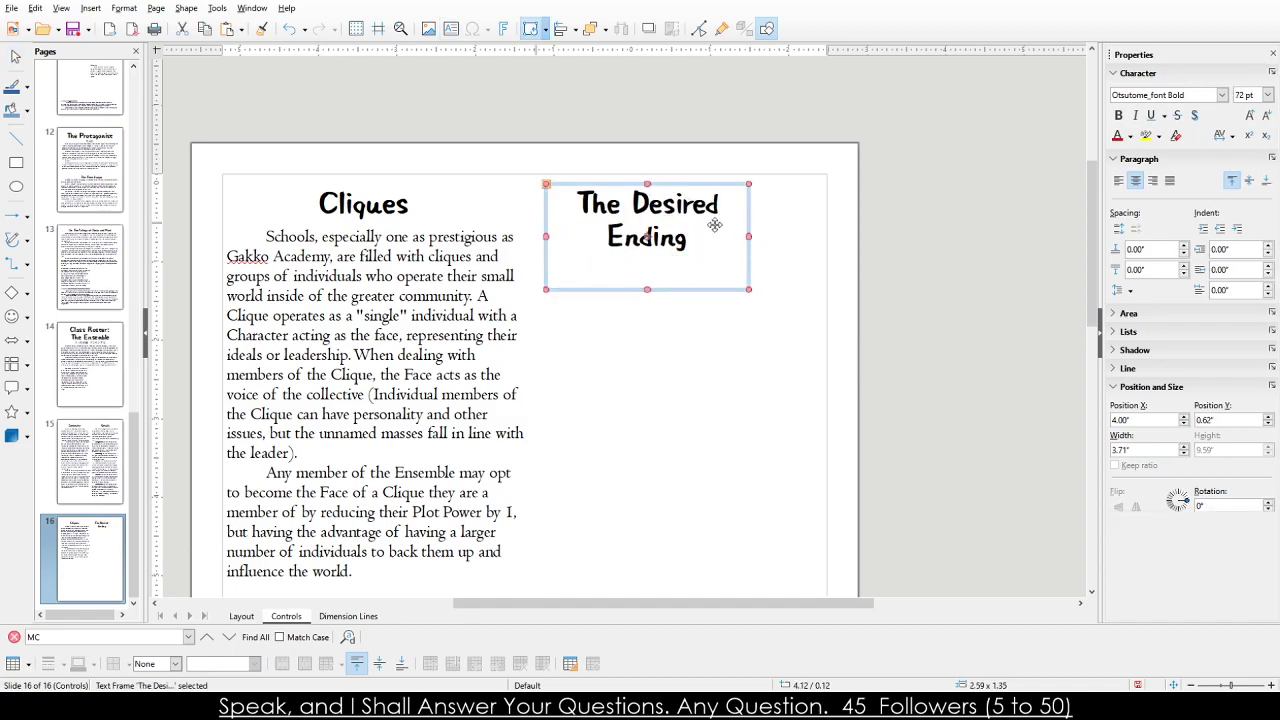
left_click_drag(749, 237, 826, 228)
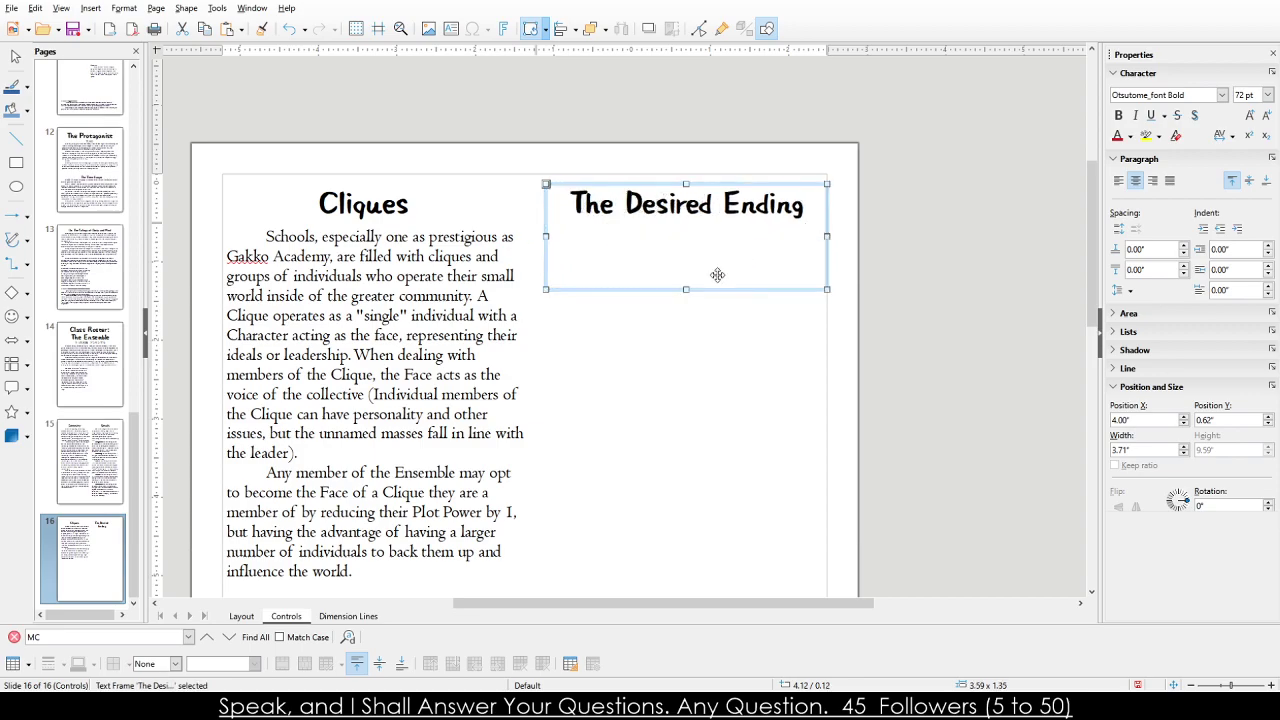
left_click_drag(686, 289, 697, 174)
Raise the "Cliques" heading to the top margin and move both body text frames up beneath their headings.
left_click(392, 190)
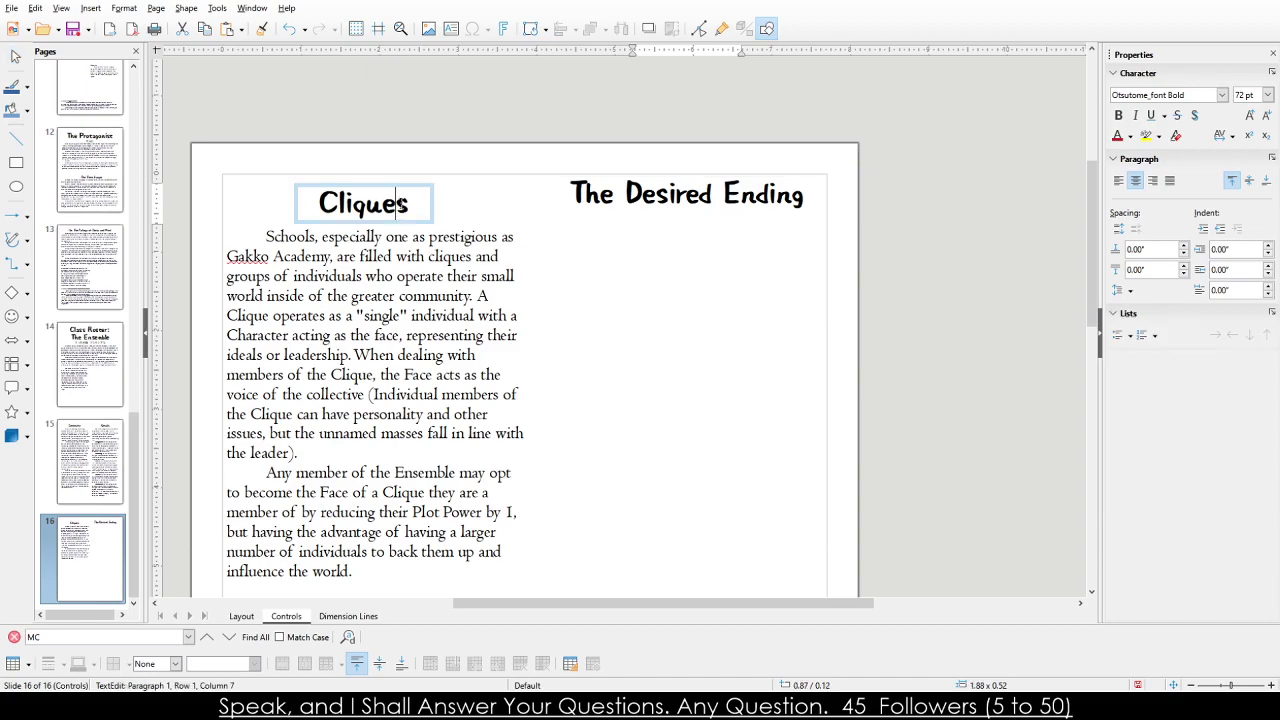
left_click_drag(392, 187, 392, 177)
left_click(388, 232)
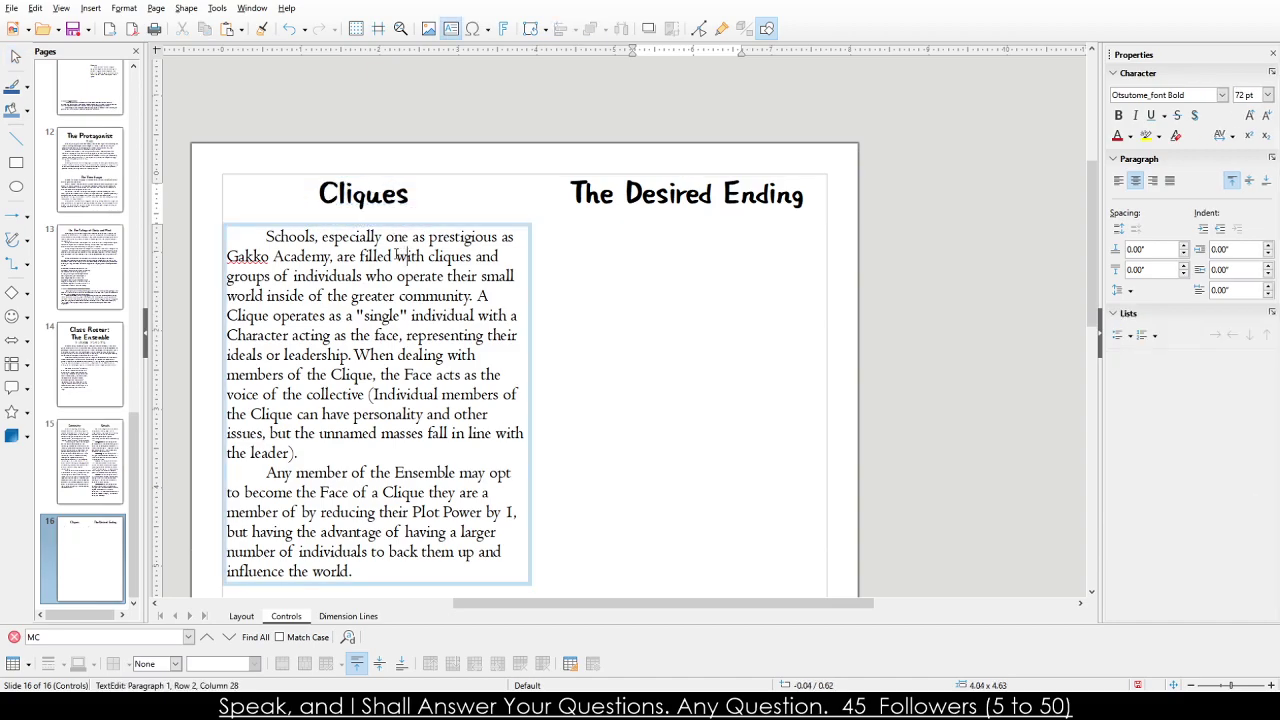
left_click_drag(388, 228, 388, 218)
left_click(622, 212)
left_click(622, 240)
left_click_drag(612, 236, 606, 216)
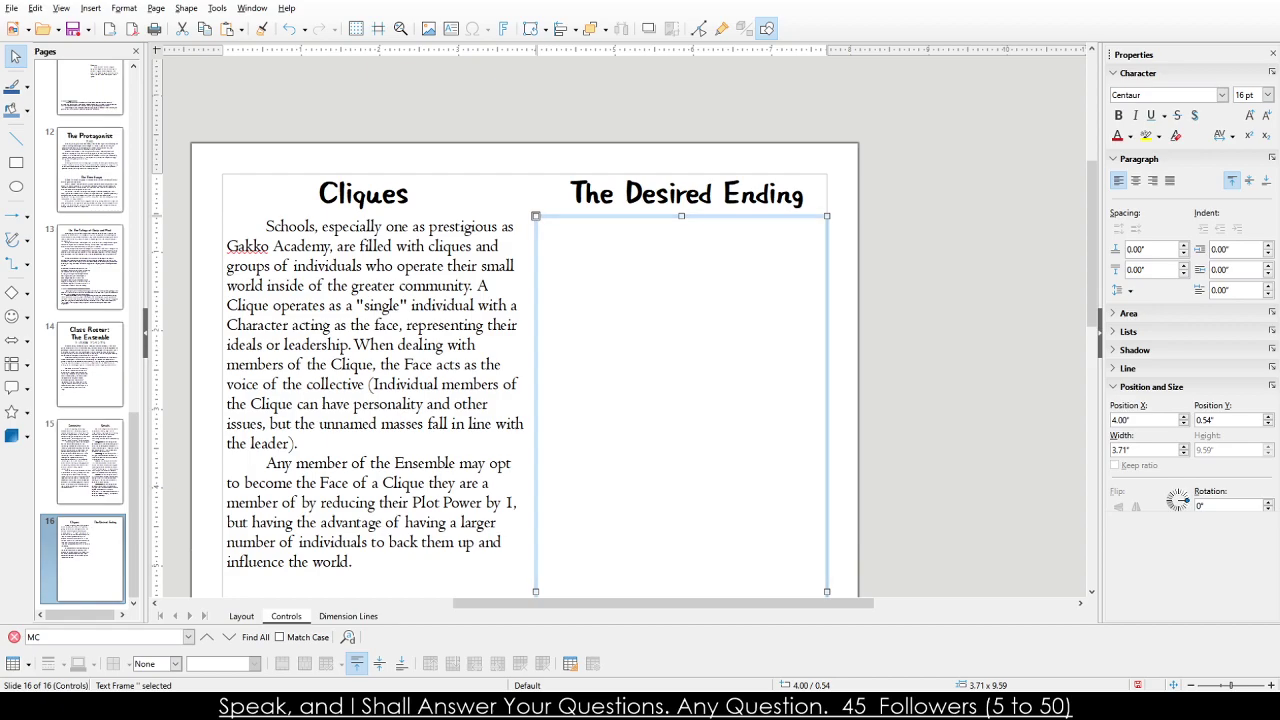
Paste the Desired Ending paragraphs under their heading, remove the extra first-line indent and replace the first "Main Character" with "Protagonist".
left_click(583, 330)
key("ctrl+v")
left_click(585, 228)
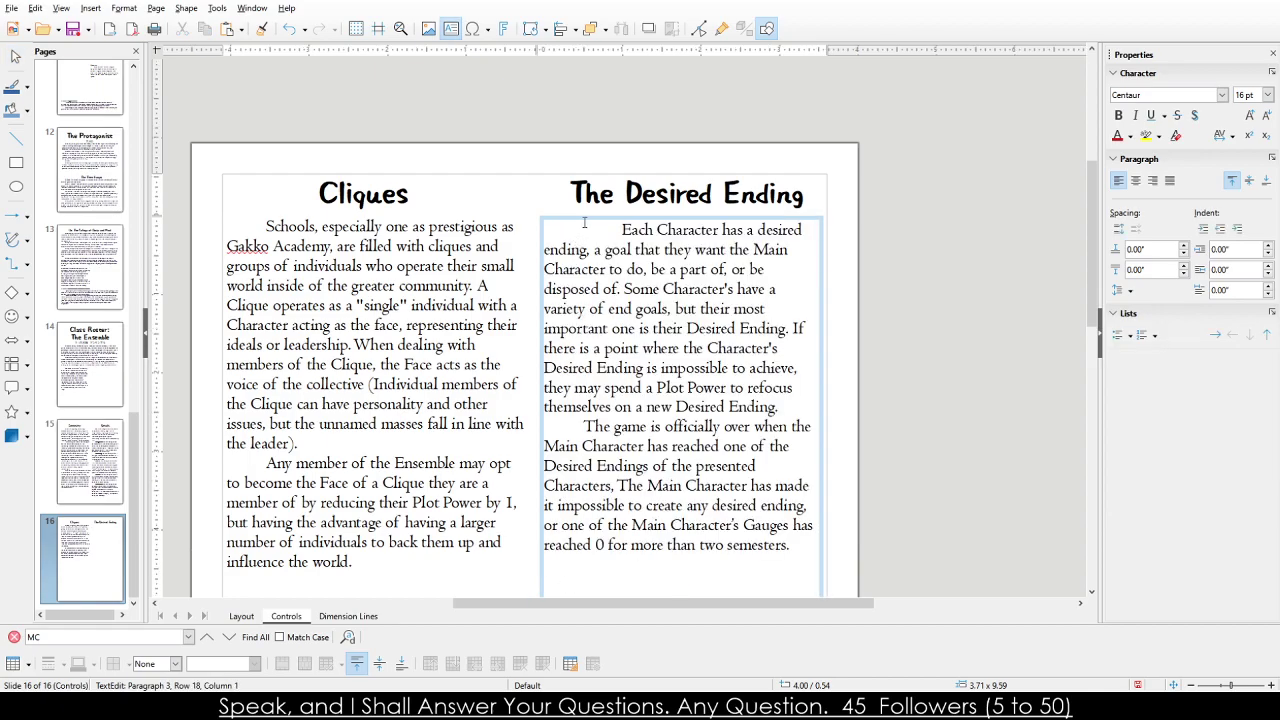
key("BackSpace")
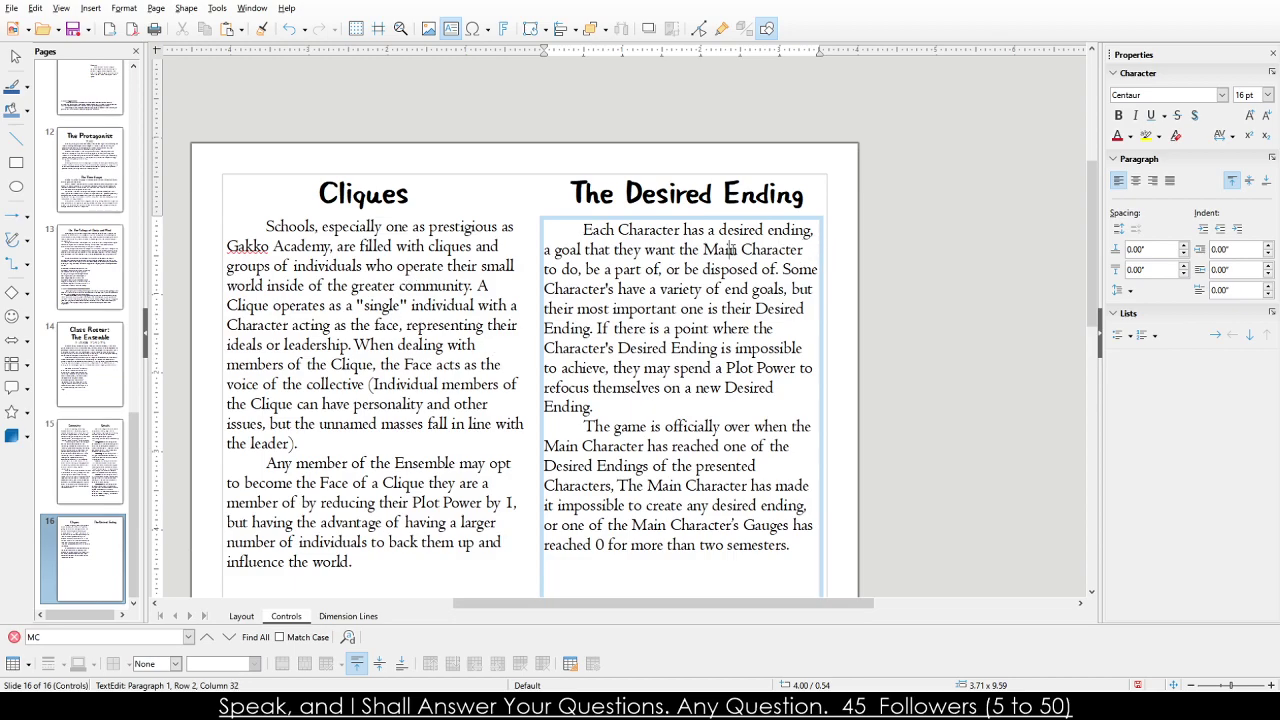
left_click_drag(804, 250, 702, 250)
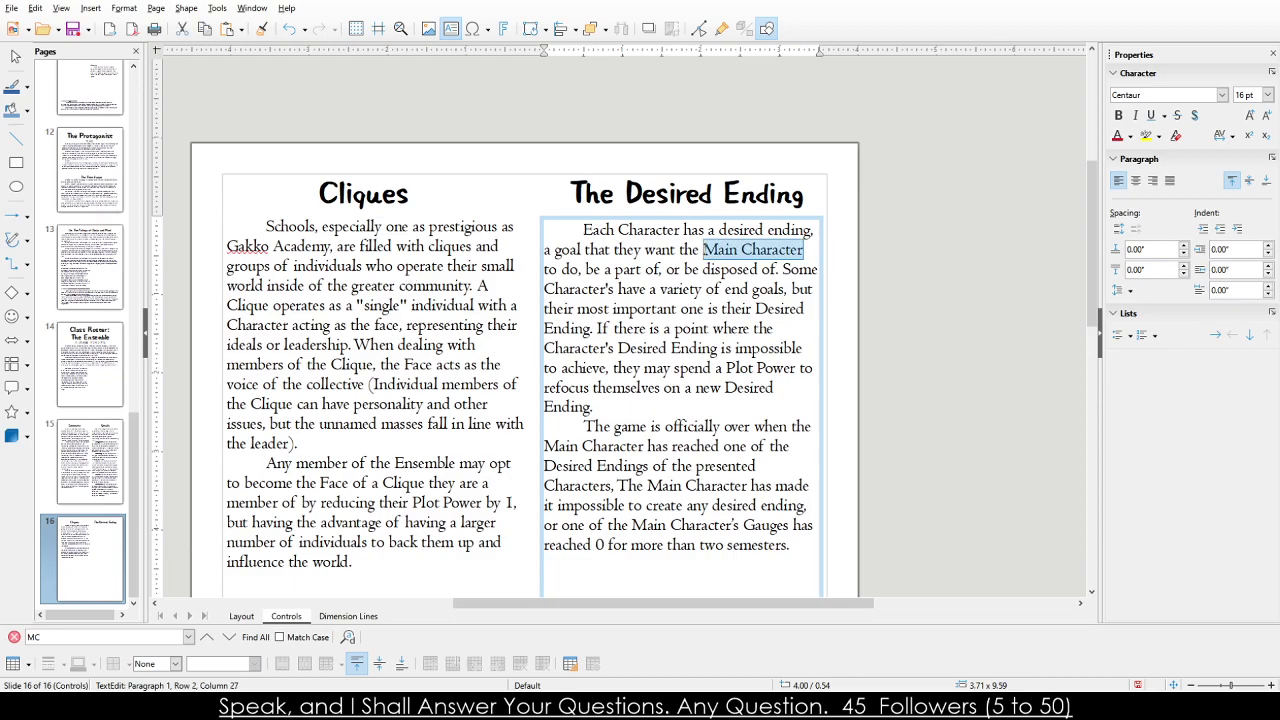
type("Protagonist")
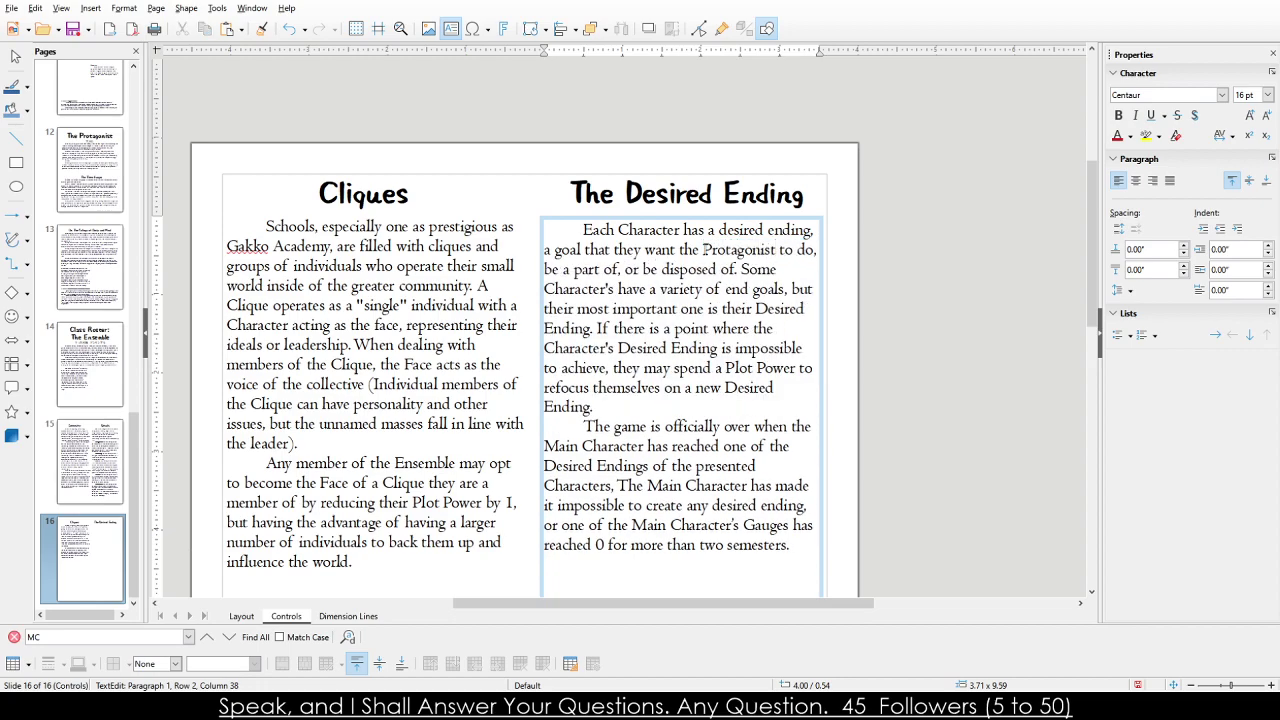
left_click(655, 266)
left_click(586, 330)
left_click_drag(547, 350, 658, 389)
left_click(650, 387)
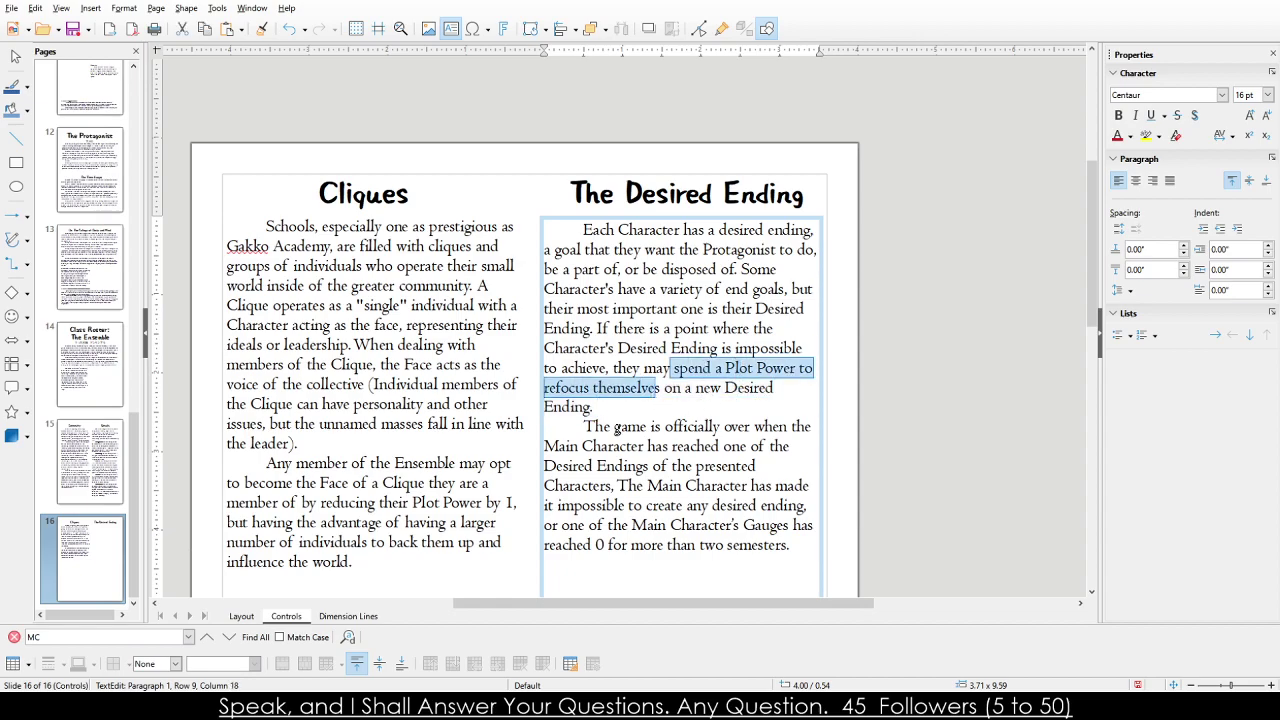
left_click_drag(608, 430, 656, 430)
left_click(596, 440)
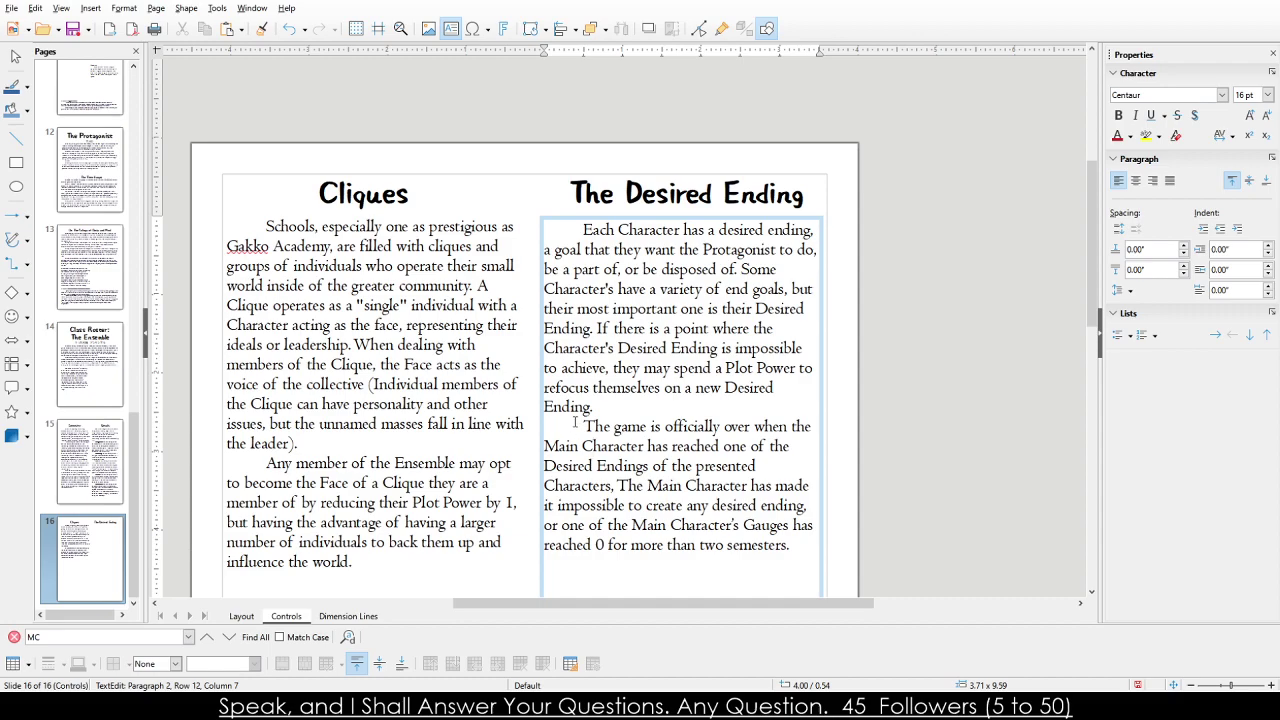
Shorten the text frame under "The Desired Ending" to about 4.63 inches high so it fits its paragraphs.
scroll(610, 410, "down", 3)
left_click(914, 303)
left_click(674, 323)
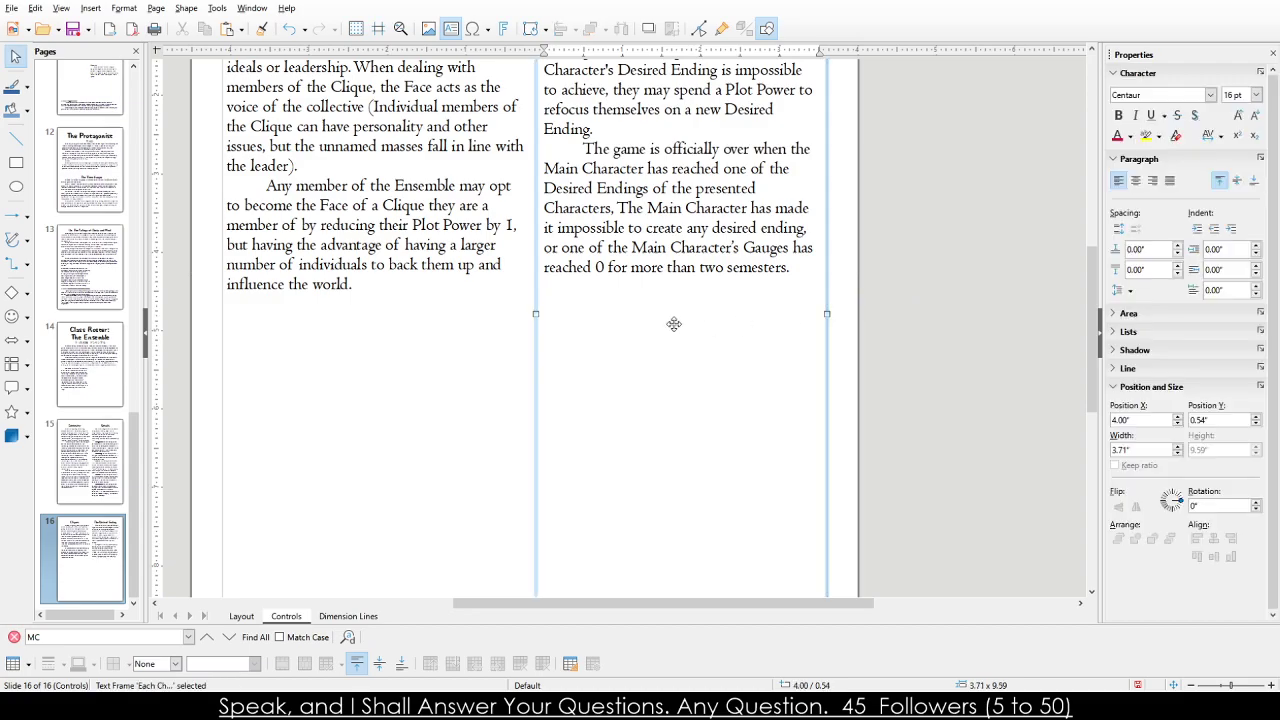
scroll(646, 381, "down", 5)
left_click_drag(681, 468, 677, 75)
scroll(651, 177, "up", 3)
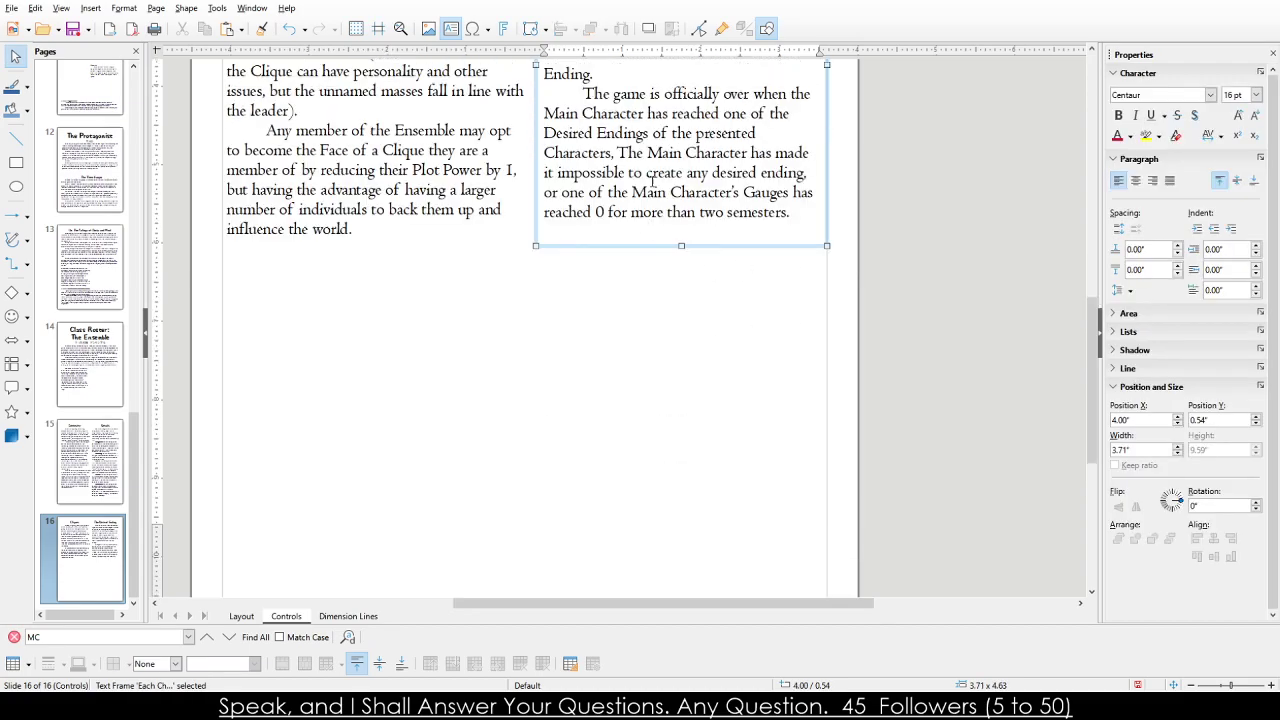
left_click(683, 241)
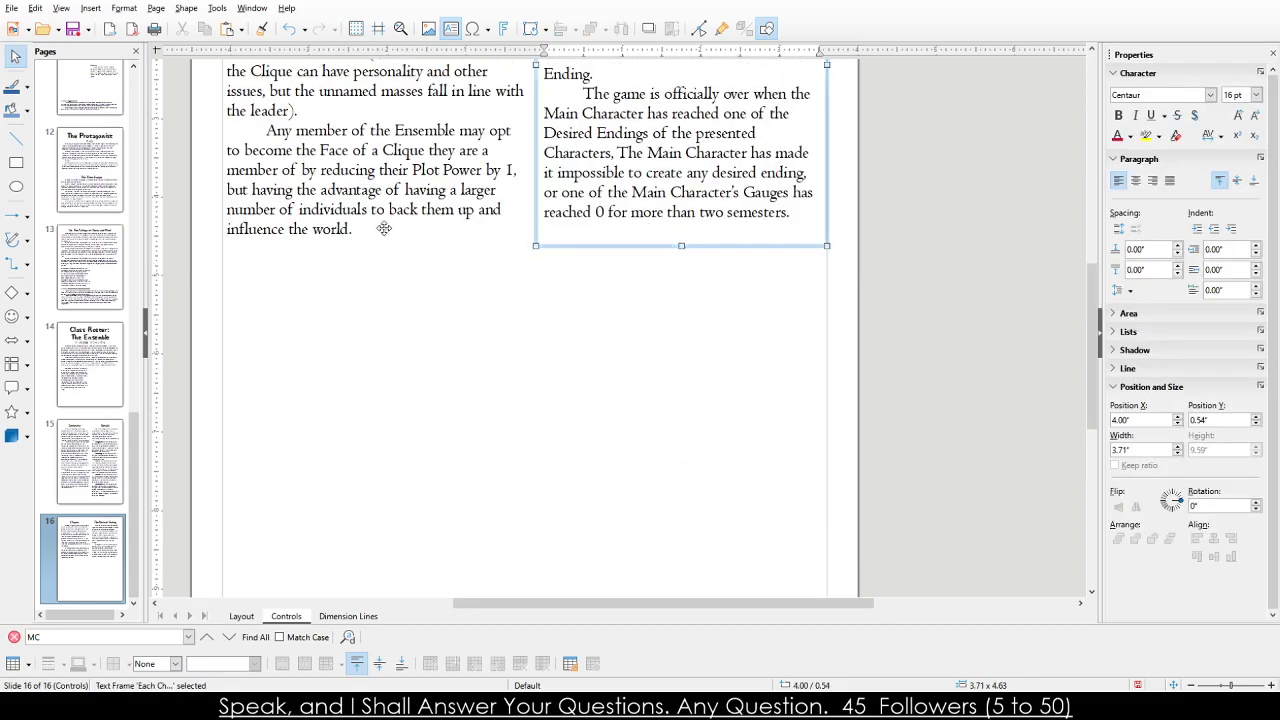
left_click(571, 237)
left_click(571, 237)
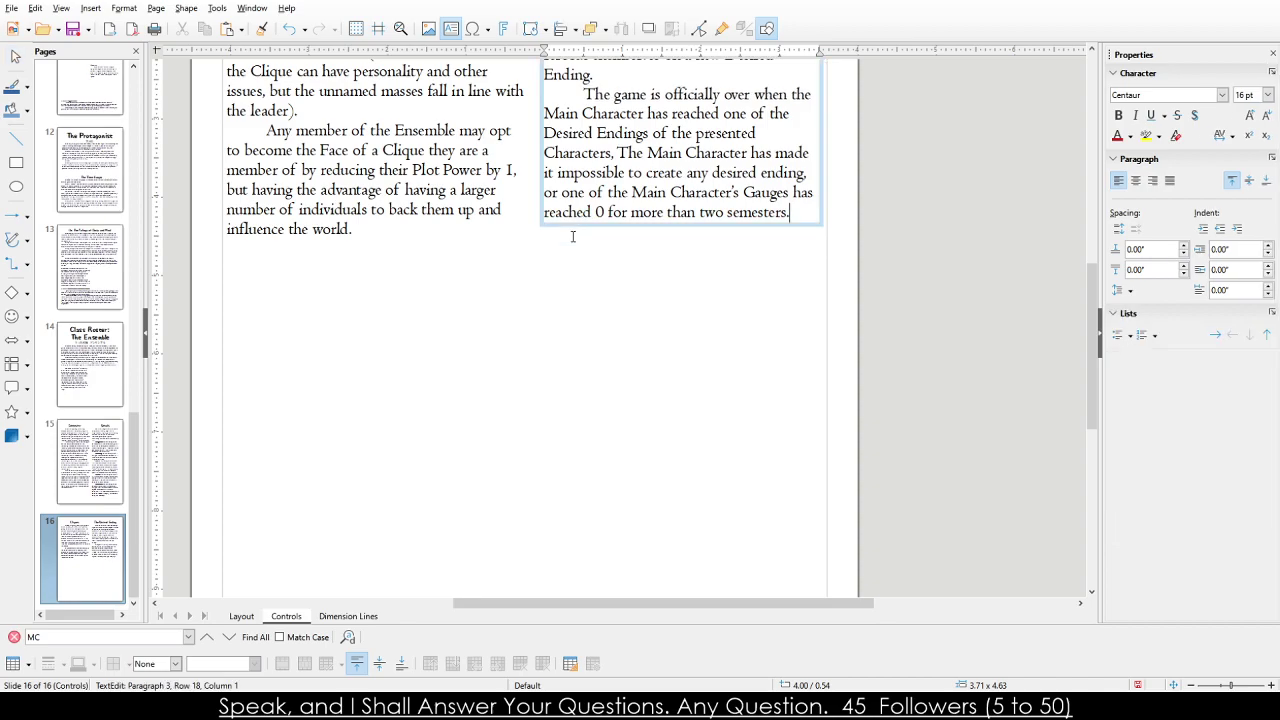
Duplicate page 16 as a new page 17 at the end of the document.
scroll(538, 238, "up", 3)
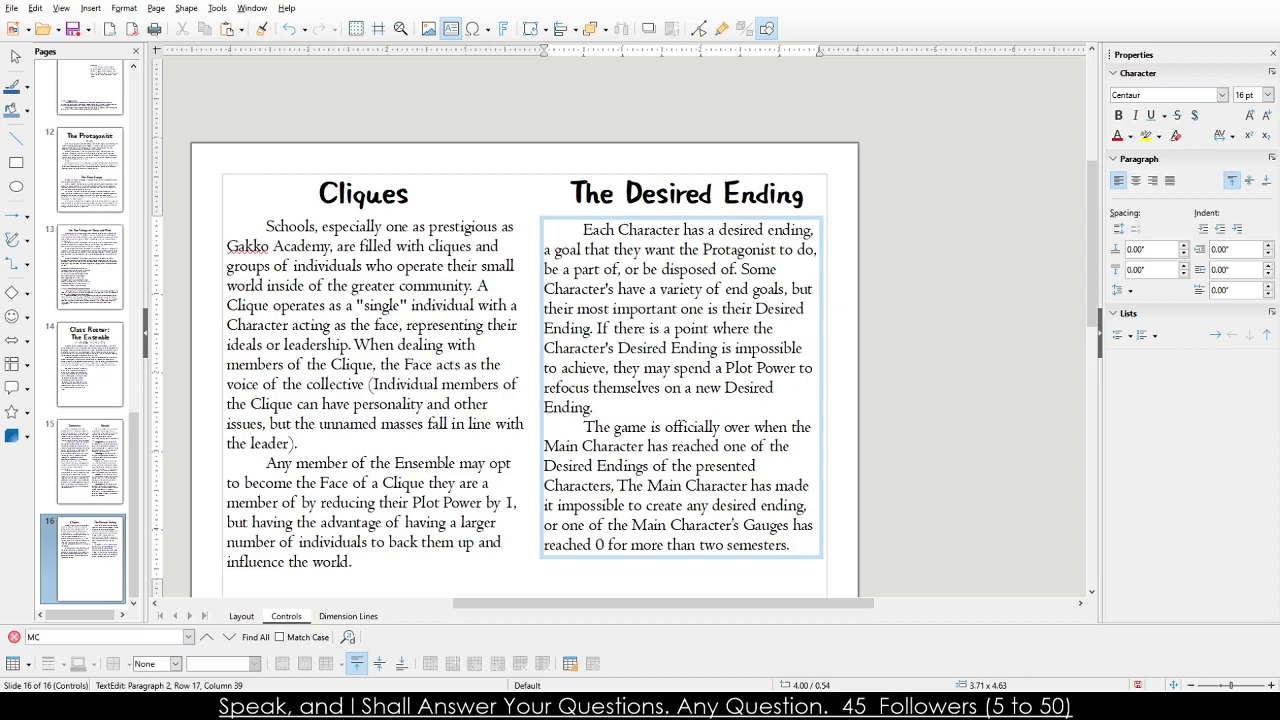
scroll(408, 508, "down", 9)
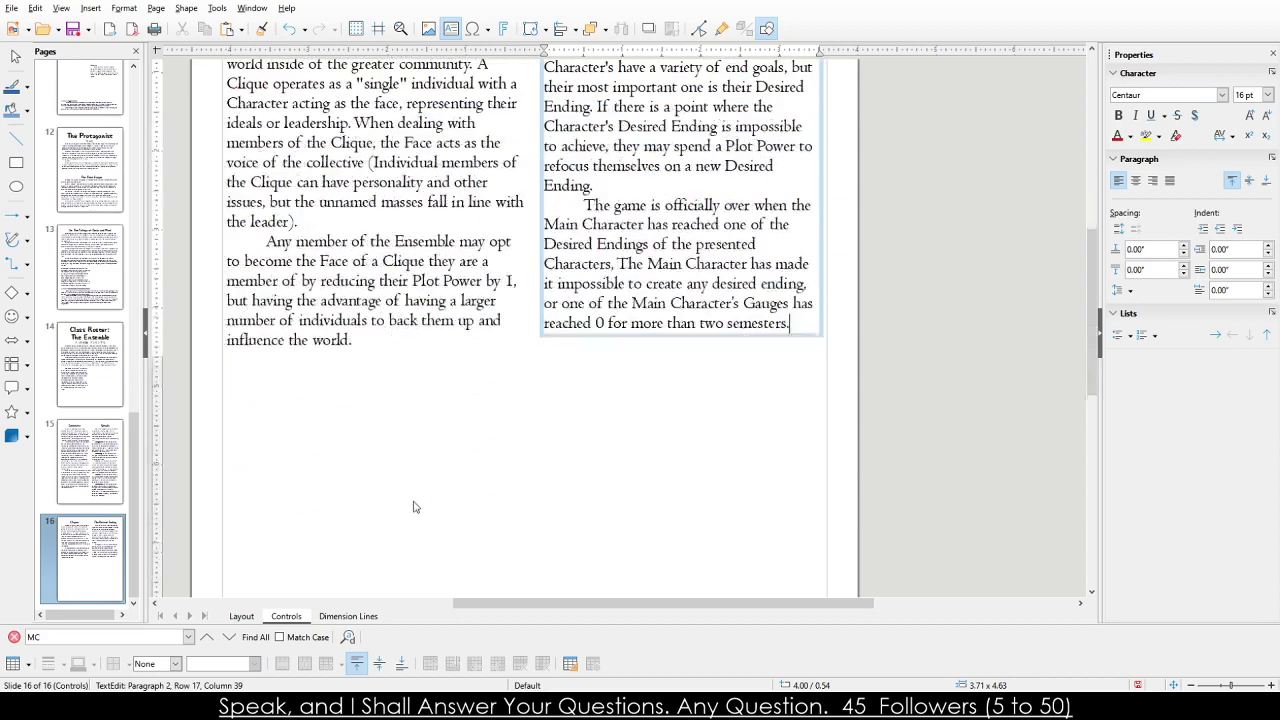
left_click(451, 368)
scroll(531, 389, "up", 2)
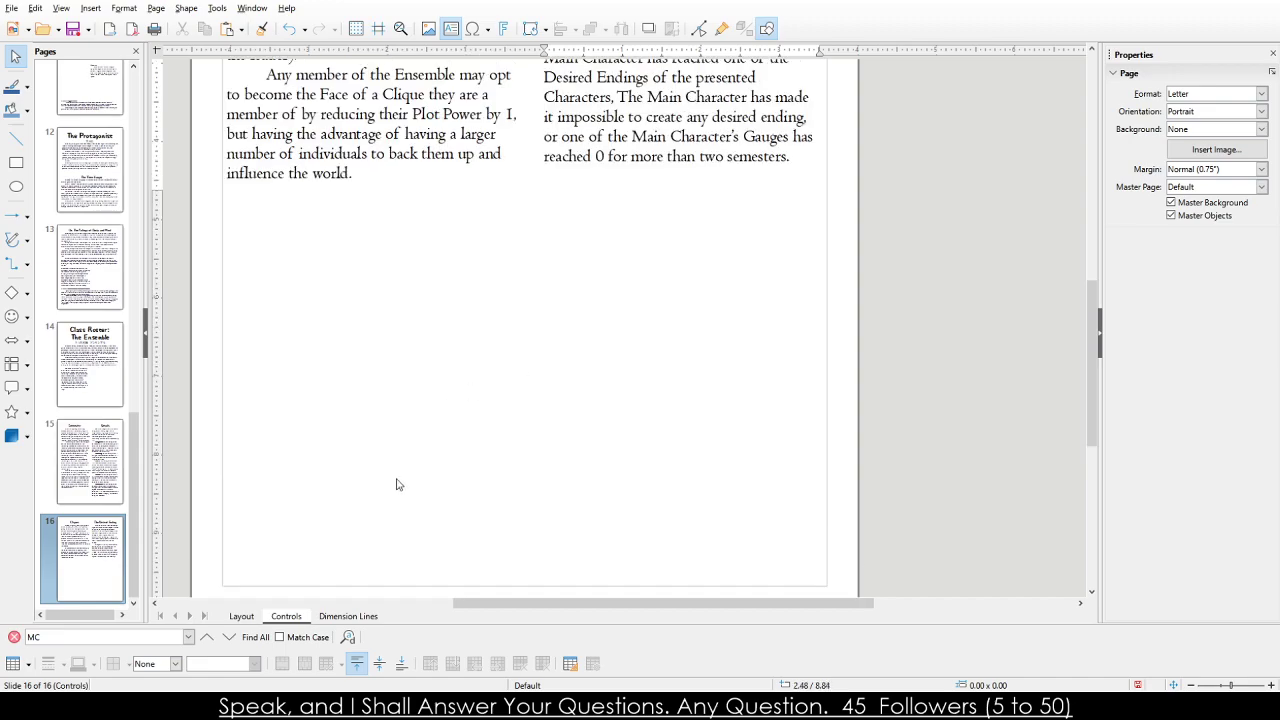
left_click(118, 590)
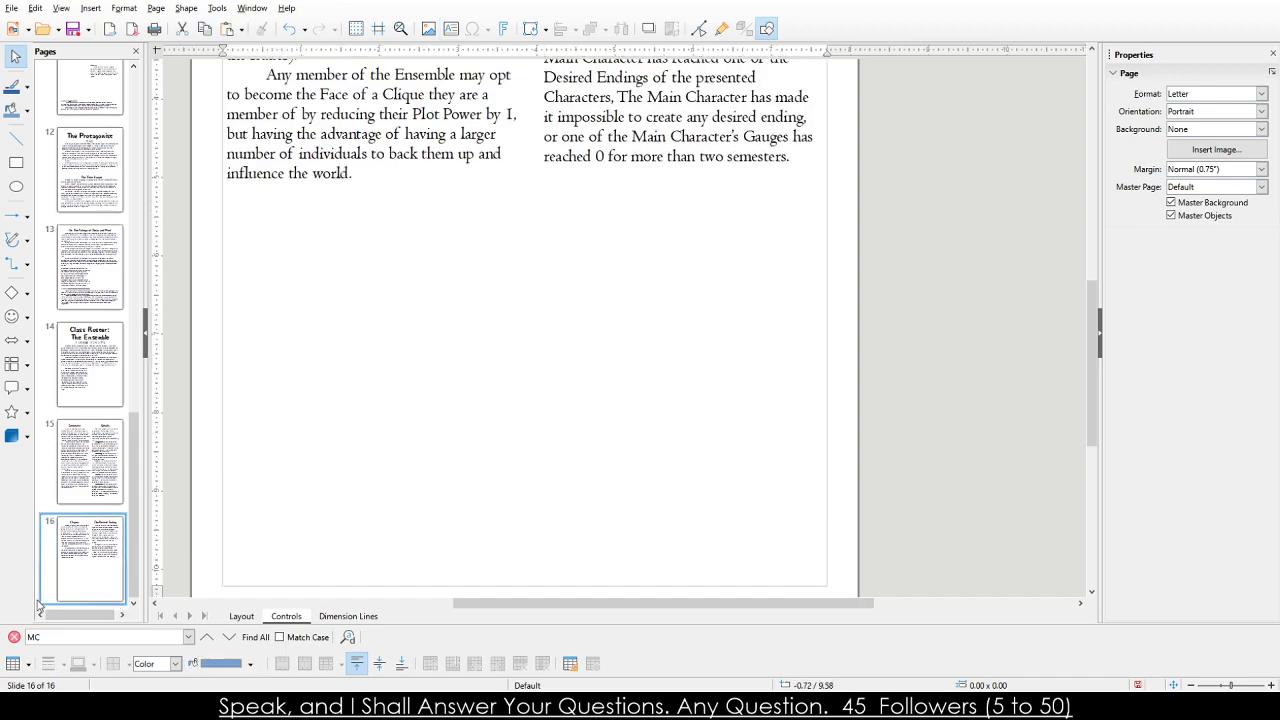
key("Return")
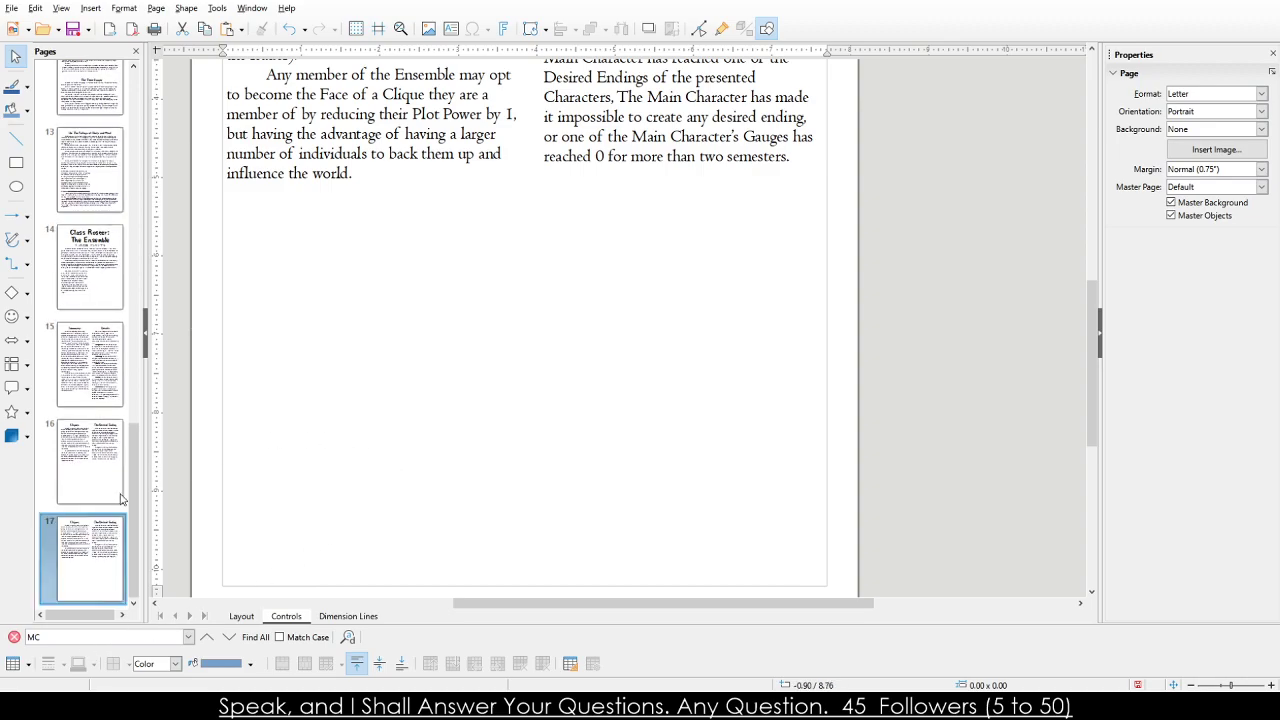
Delete "The Desired Ending" heading and both body text frames from page 17.
scroll(340, 363, "up", 4)
left_click(376, 219)
scroll(416, 234, "up", 2)
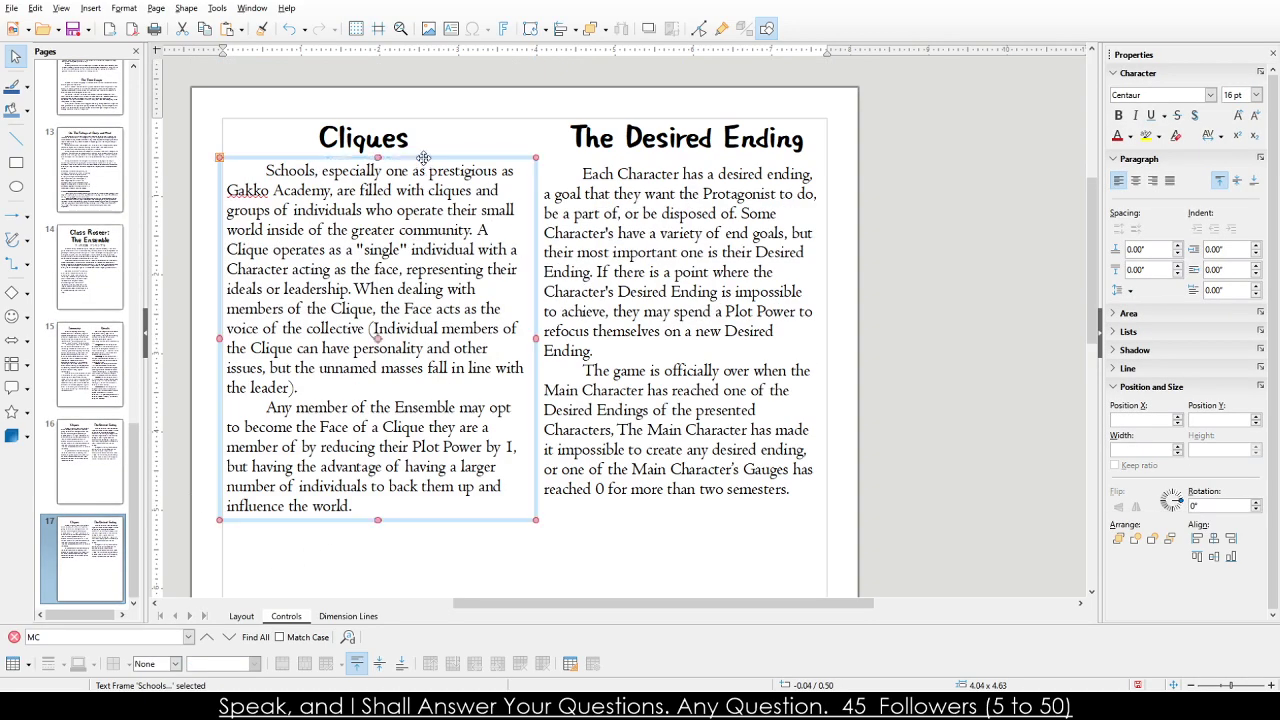
left_click(621, 173)
left_click(622, 156)
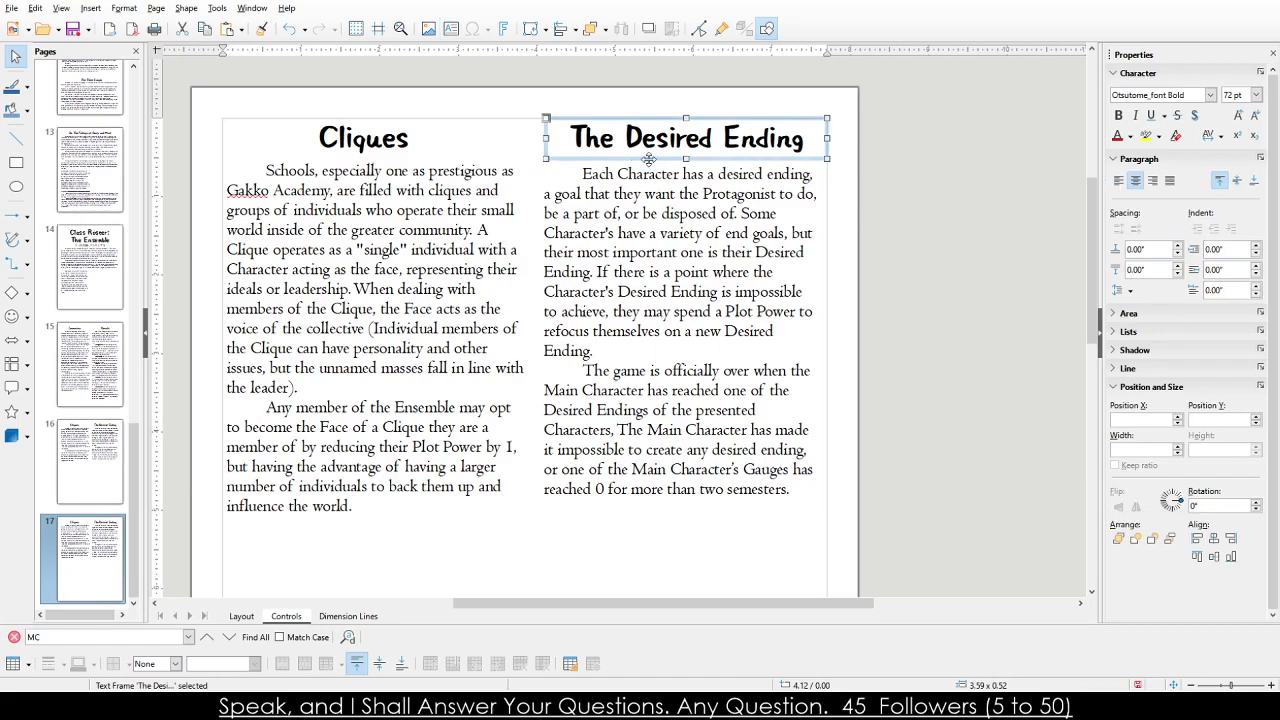
key("Delete")
left_click(432, 170)
left_click(437, 158)
key("Delete")
left_click(624, 168)
left_click(624, 156)
key("Delete")
Delete the "Cliques" heading frame from page 17 to leave the page blank.
left_click(375, 138)
double_click(375, 138)
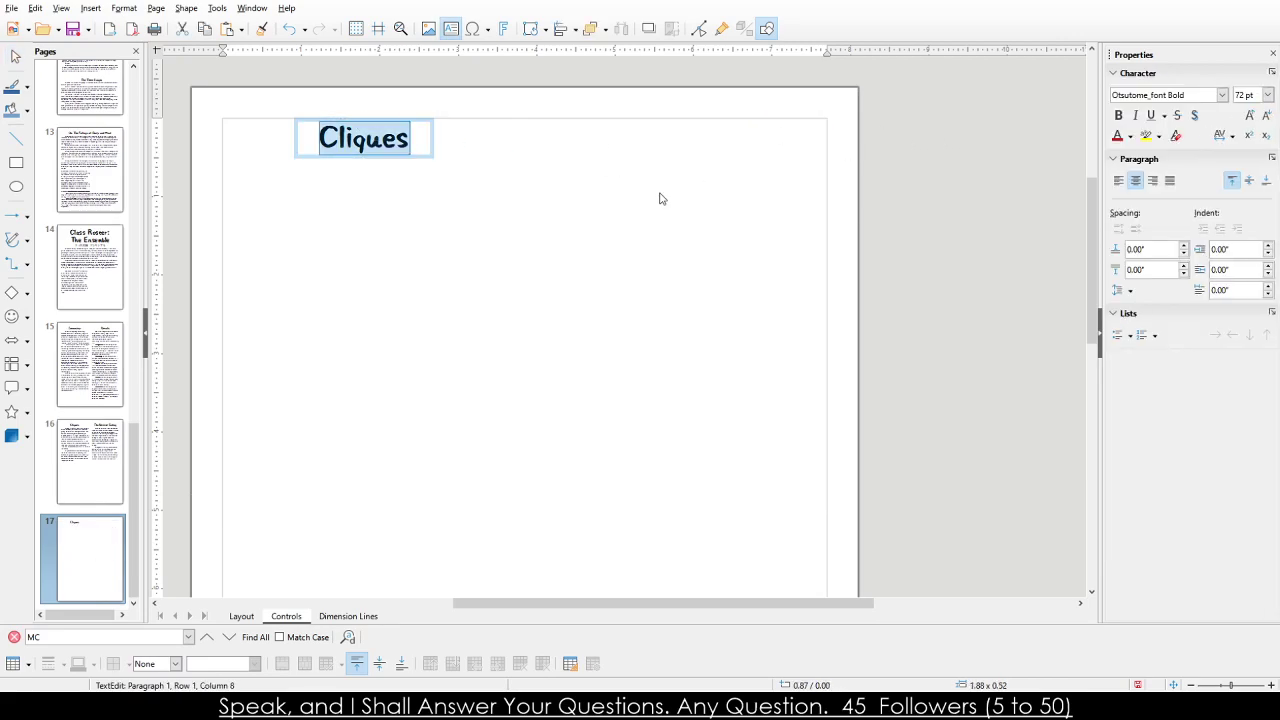
key("Escape")
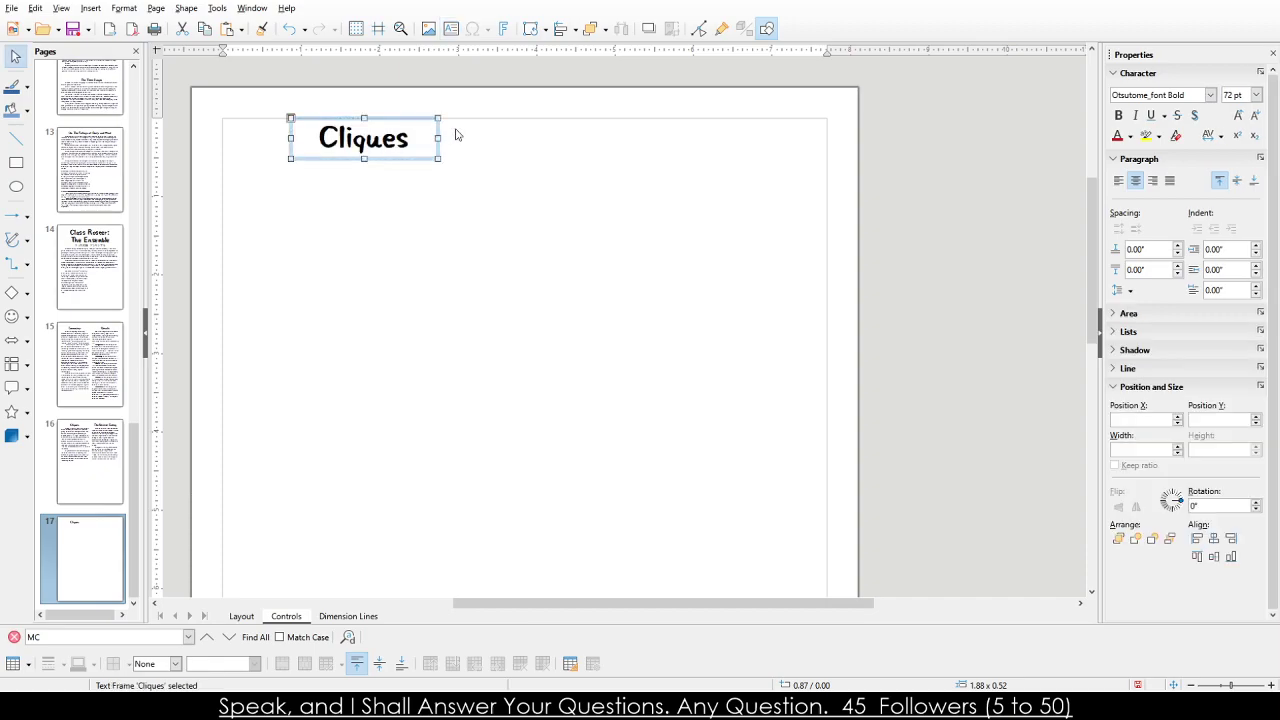
key("Delete")
Copy the "Class Roster: The Ensemble" title frame from page 14 onto page 17.
left_click(74, 280)
left_click(342, 124)
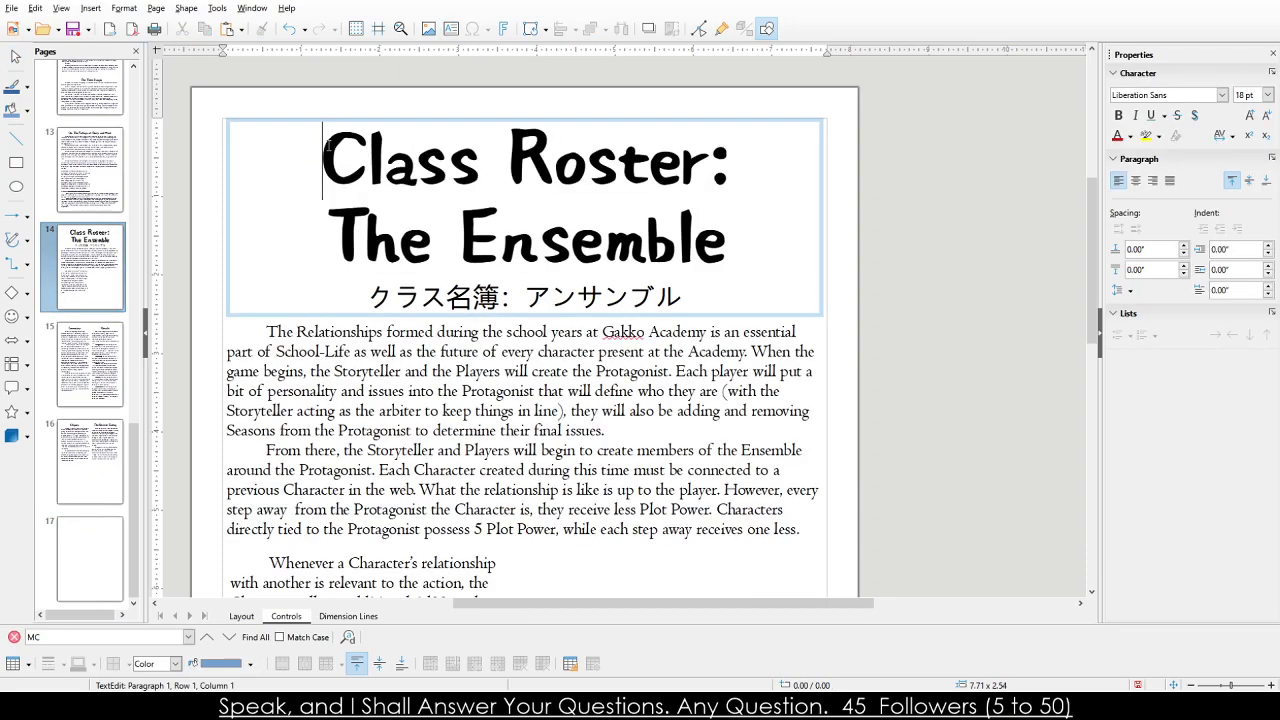
double_click(342, 122)
left_click(331, 120)
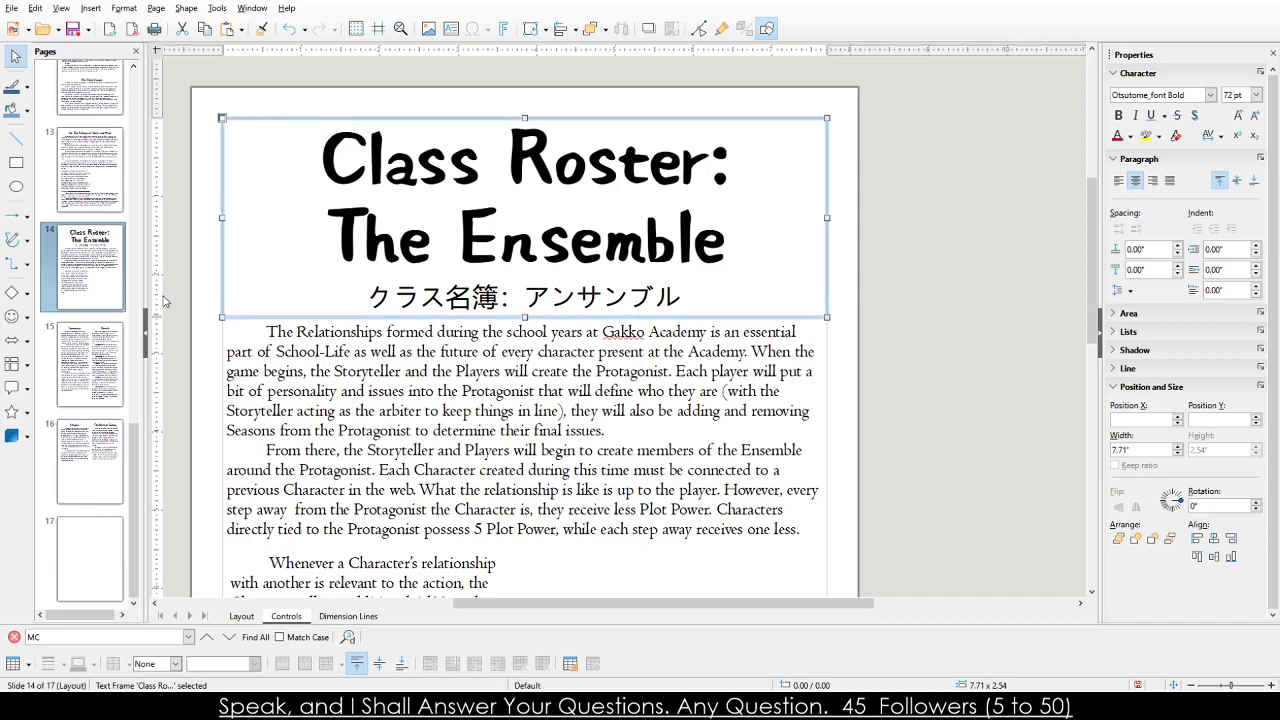
left_click(90, 558)
key("ctrl+v")
Replace the English title on page 17 with "Example Character:" followed by an empty line above the Japanese subtitle.
left_click(452, 212)
triple_click(452, 212)
type("Example ")
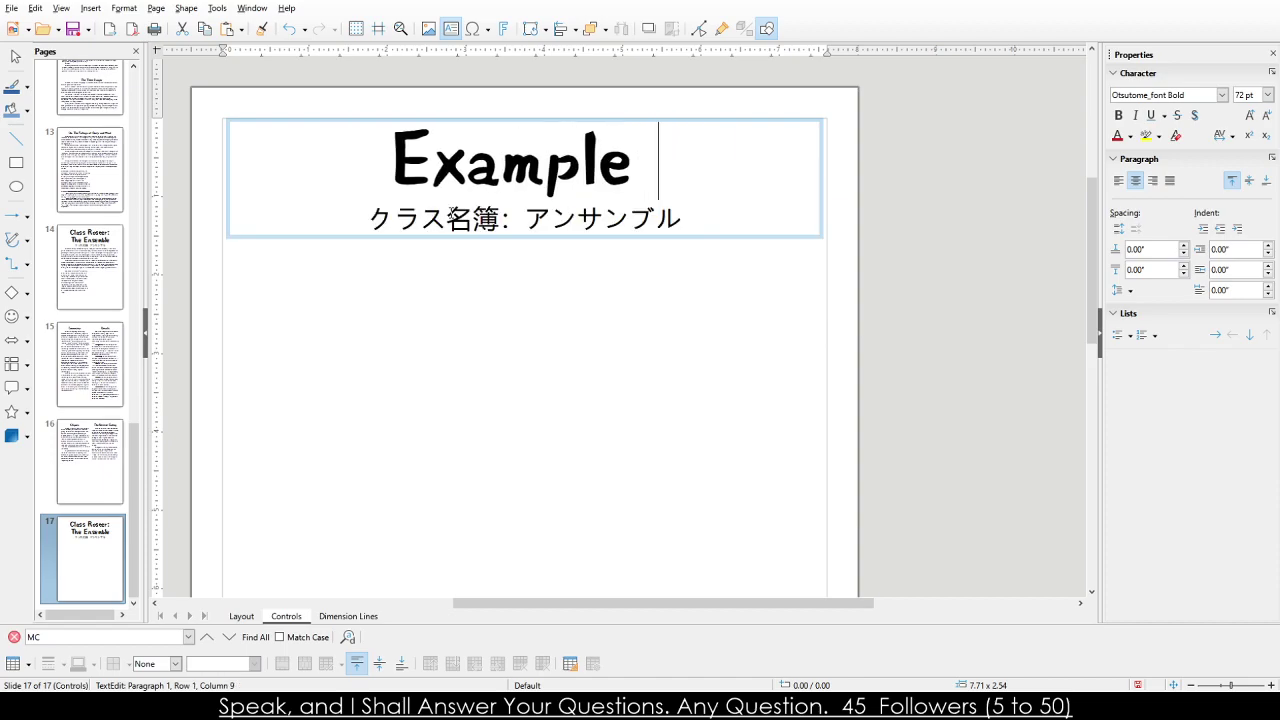
type("Character")
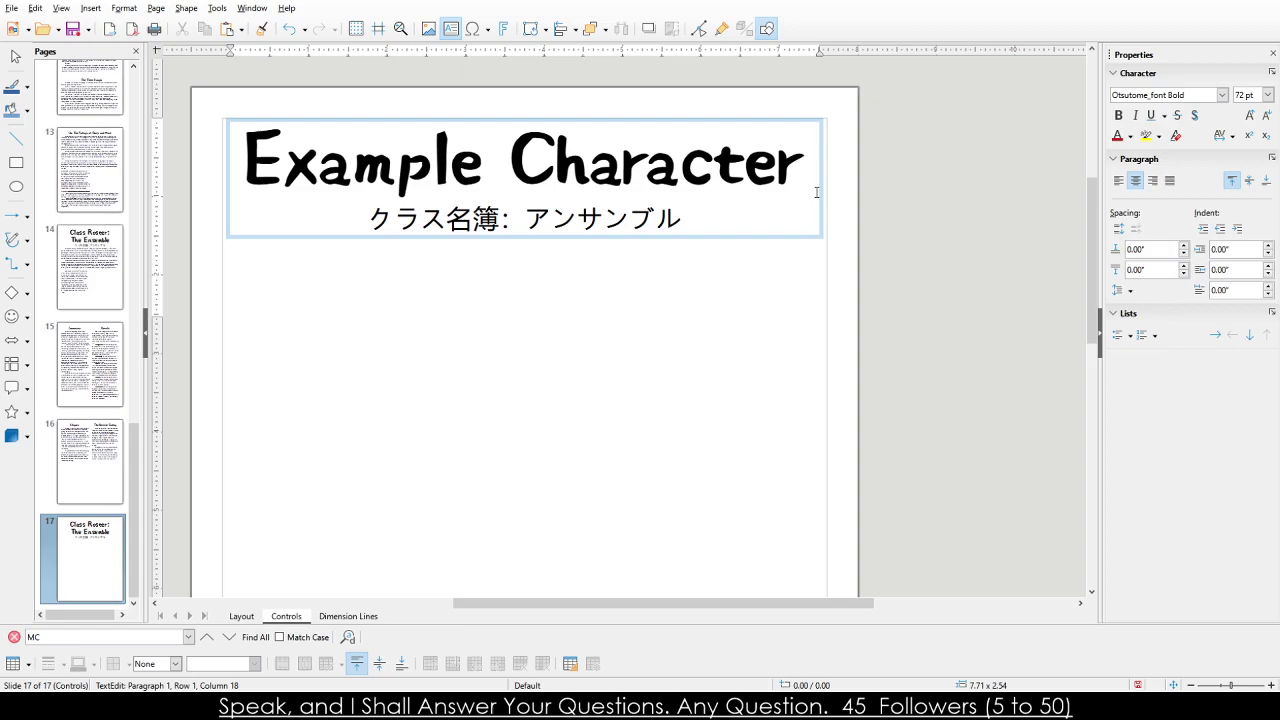
type(":")
key("Return")
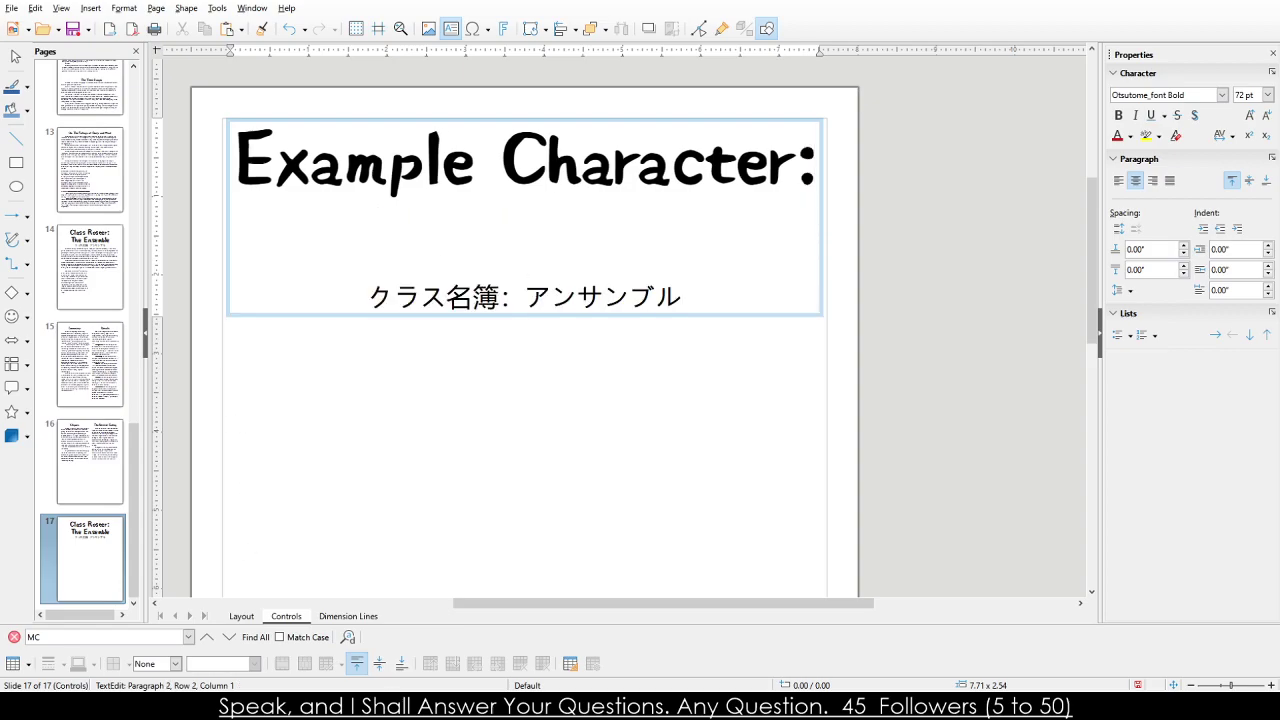
left_click(274, 386)
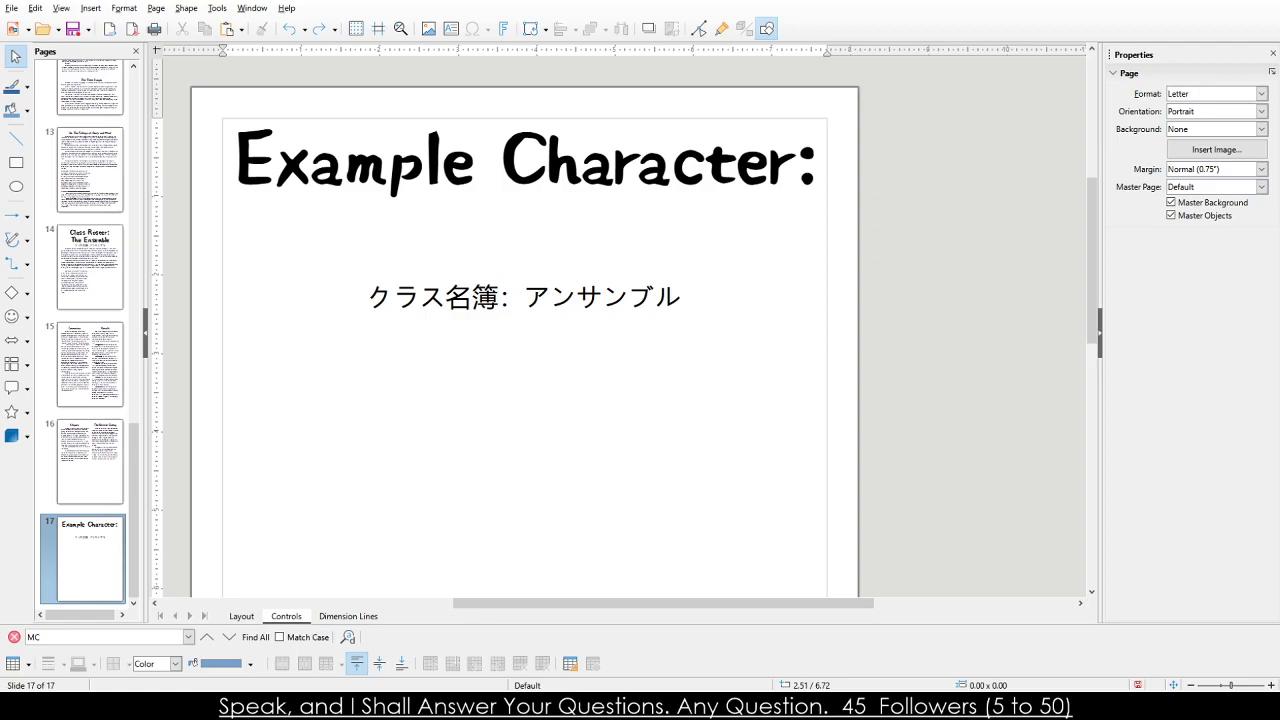
Paste the example character text below the title on page 17 and enter the character's full name as the title's second line.
key("ctrl+v")
left_click_drag(408, 218, 345, 449)
left_click_drag(310, 410, 326, 386)
mouse_move(620, 410)
left_mouse_down()
mouse_move(603, 391)
mouse_move(640, 386)
mouse_move(630, 402)
left_mouse_up()
left_click(505, 278)
type("Wakata Shinobu")
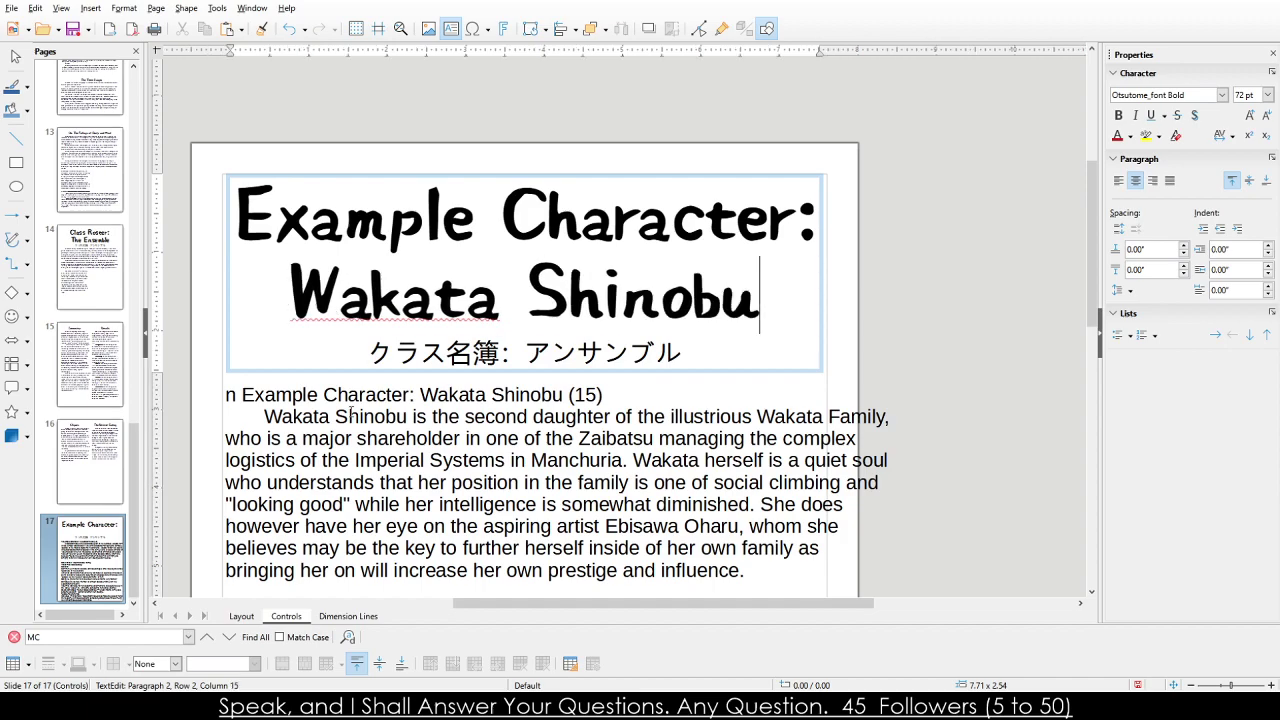
Delete the redundant "n Example Character" heading line at the start of the pasted body text.
left_click(302, 400)
left_click(607, 391)
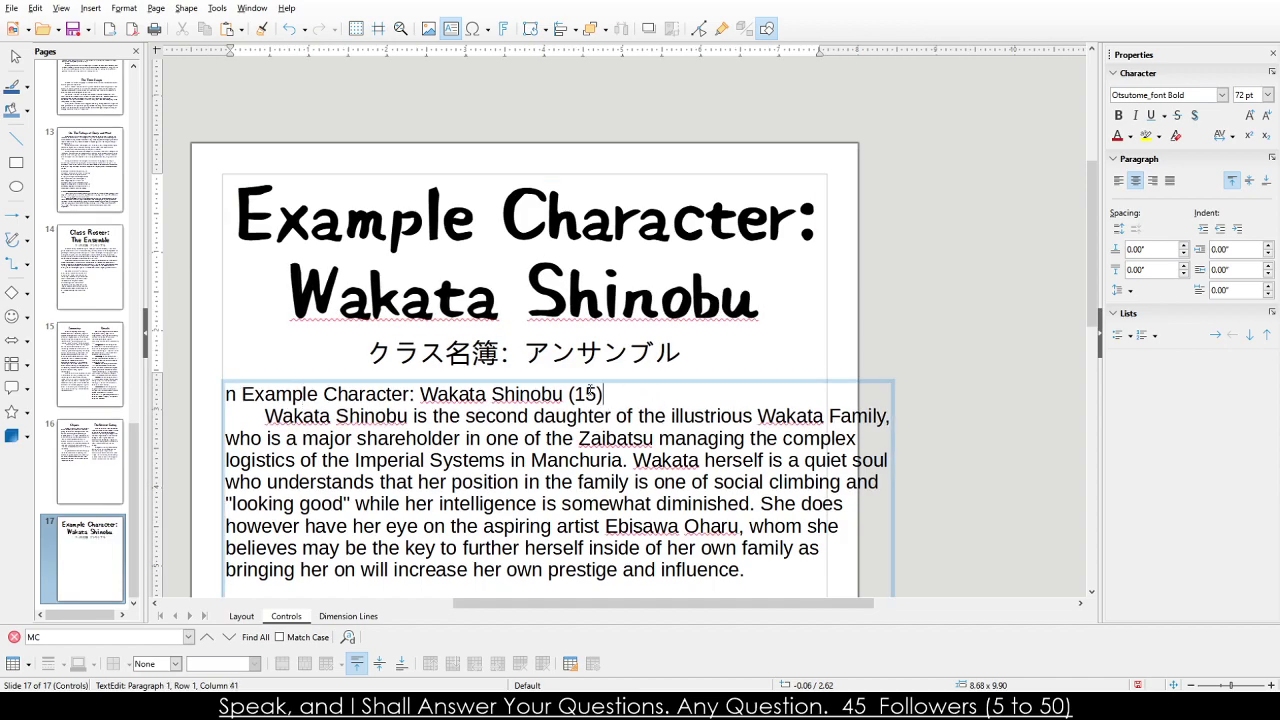
left_click_drag(293, 393, 240, 393)
key("BackSpace")
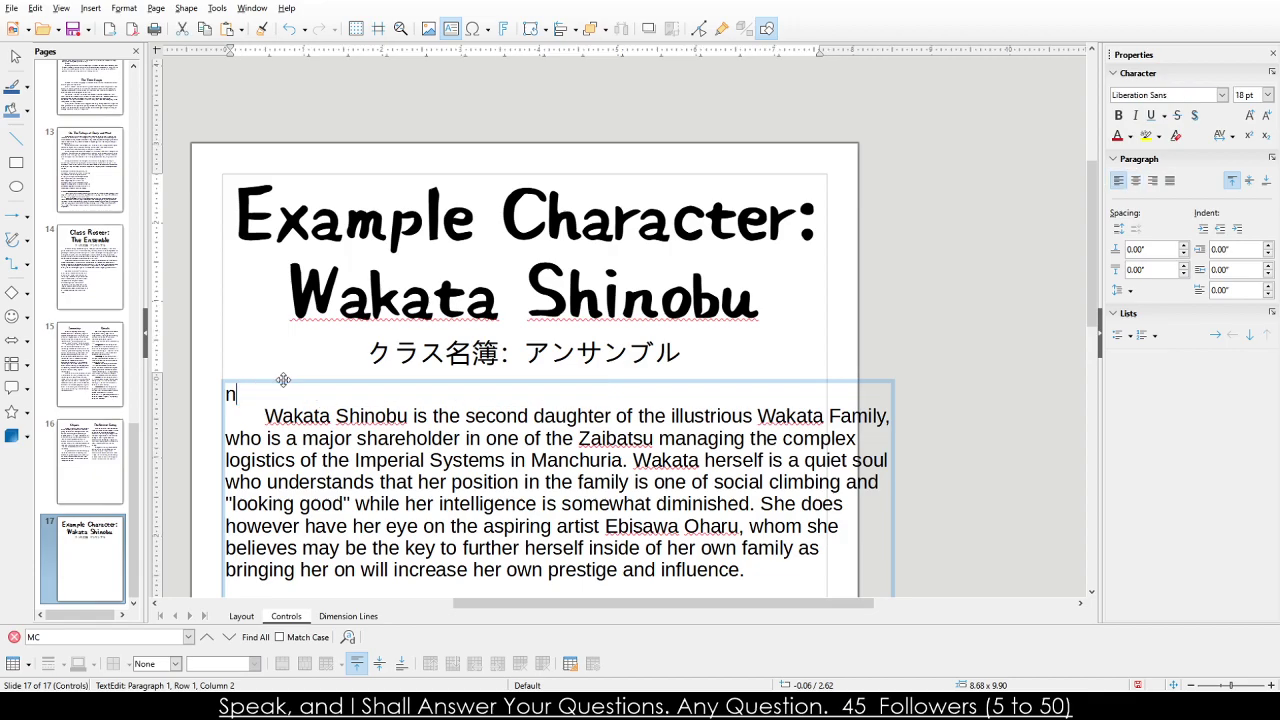
key("BackSpace")
key("BackSpace")
key("Delete")
key("BackSpace")
Set all of the pasted body text to the Centaur font at 16 pt.
scroll(350, 380, "down", 10)
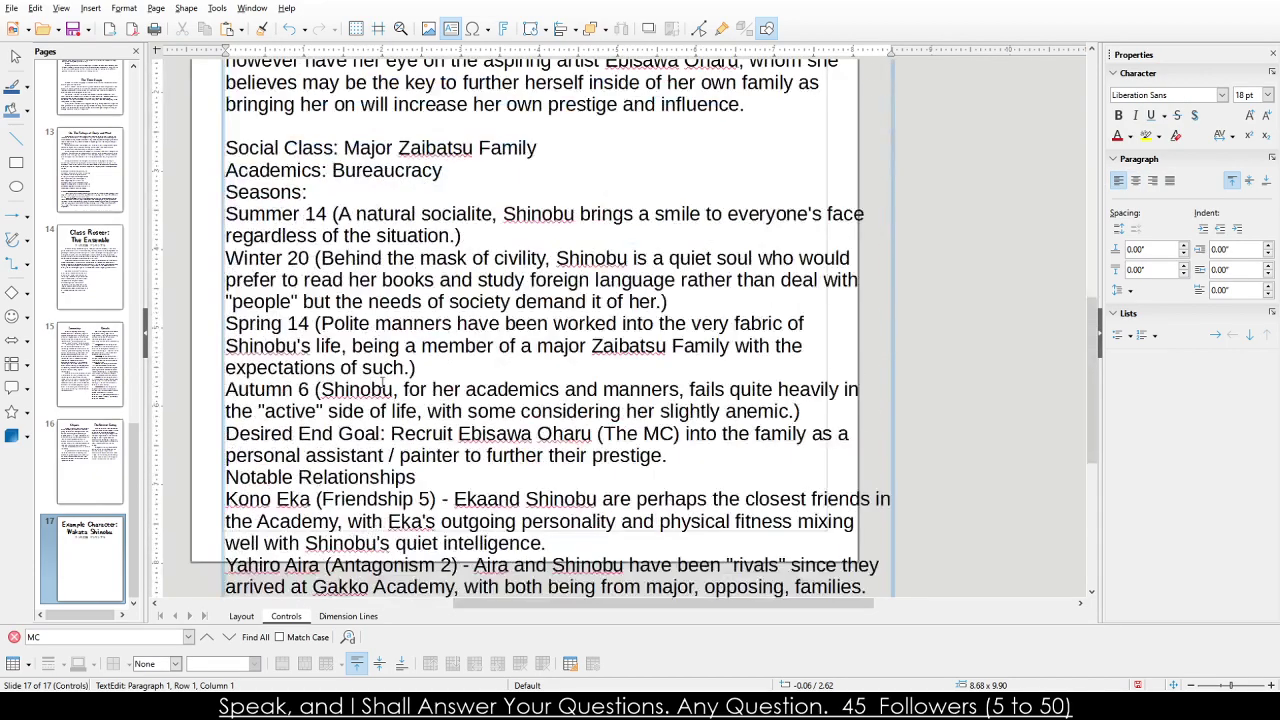
left_click_drag(583, 452, 220, 250)
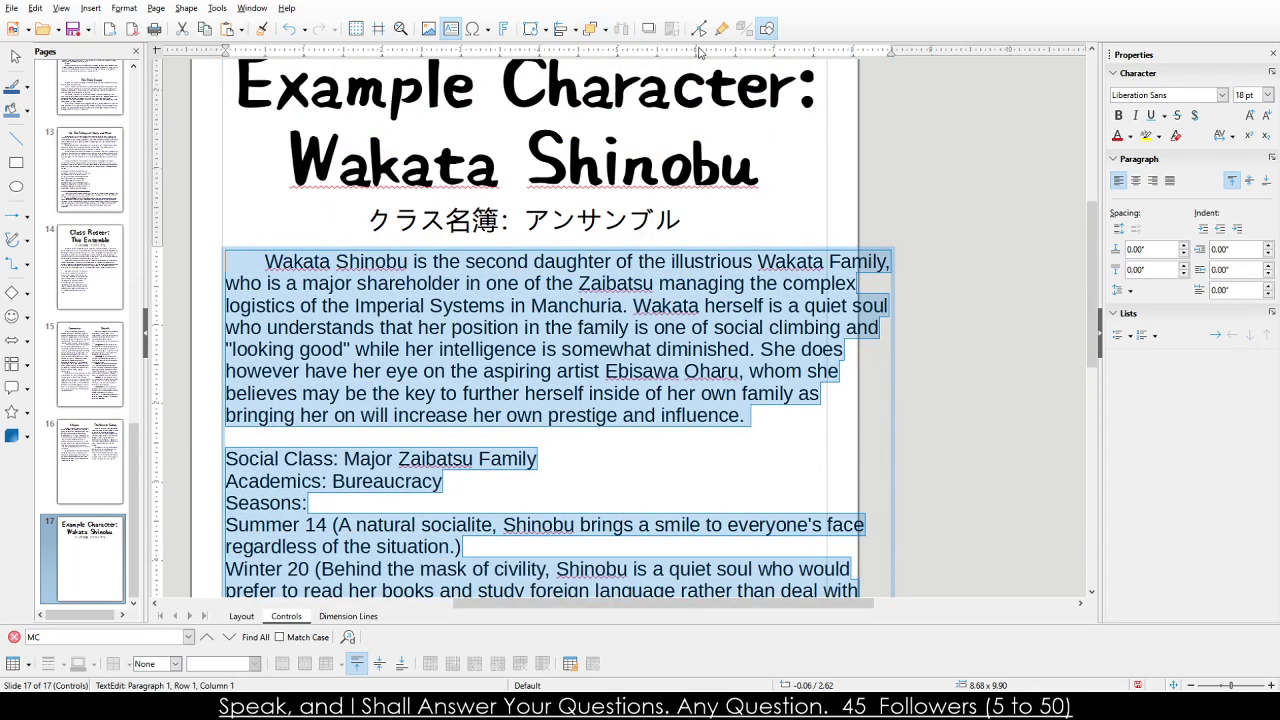
double_click(1238, 94)
type("17")
key("Return")
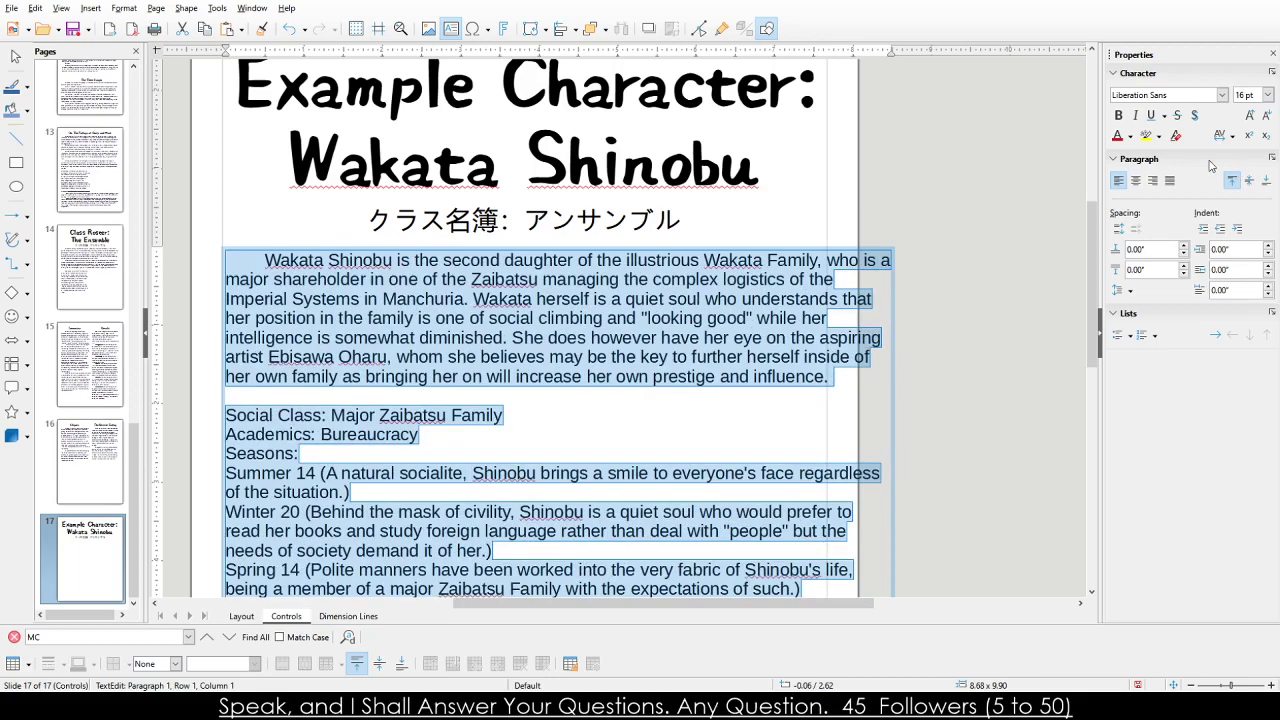
left_click(1228, 95)
type("Centaur")
key("Return")
key("Escape")
Resize the body text frame to about 7.77 by 8.19 inches and nudge it up beneath the title.
scroll(764, 355, "down", 10)
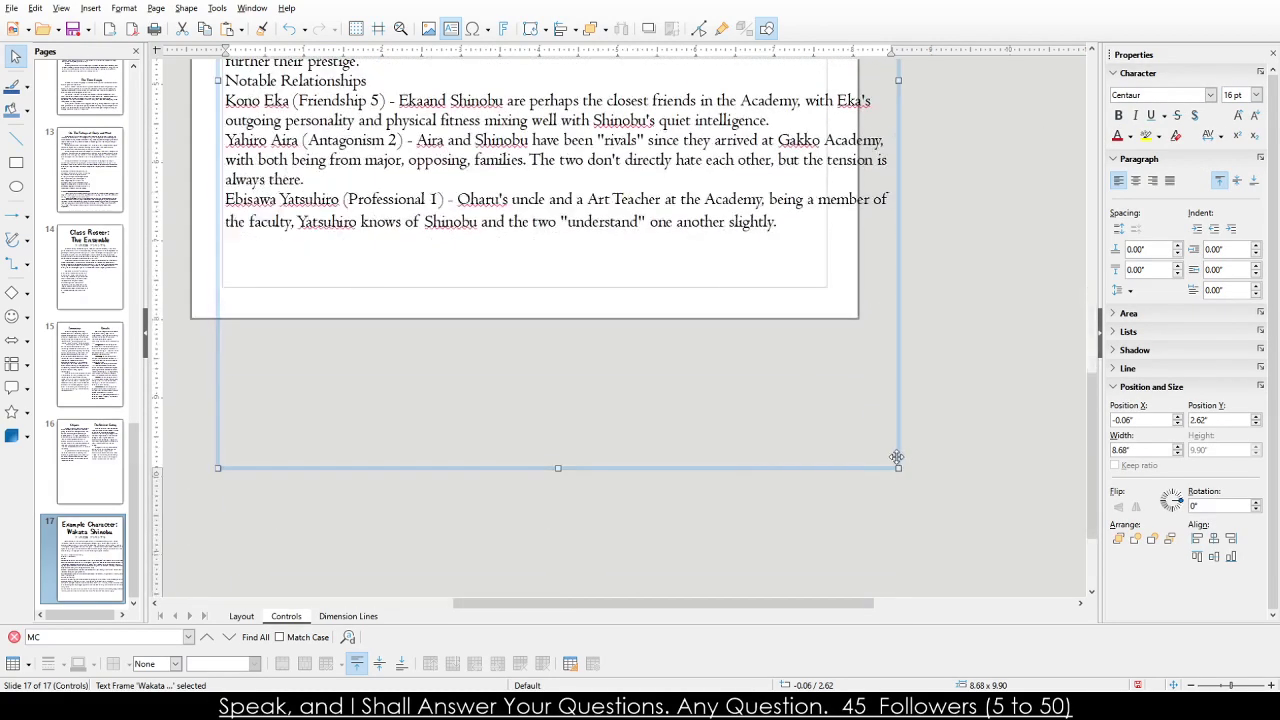
left_click_drag(898, 466, 828, 303)
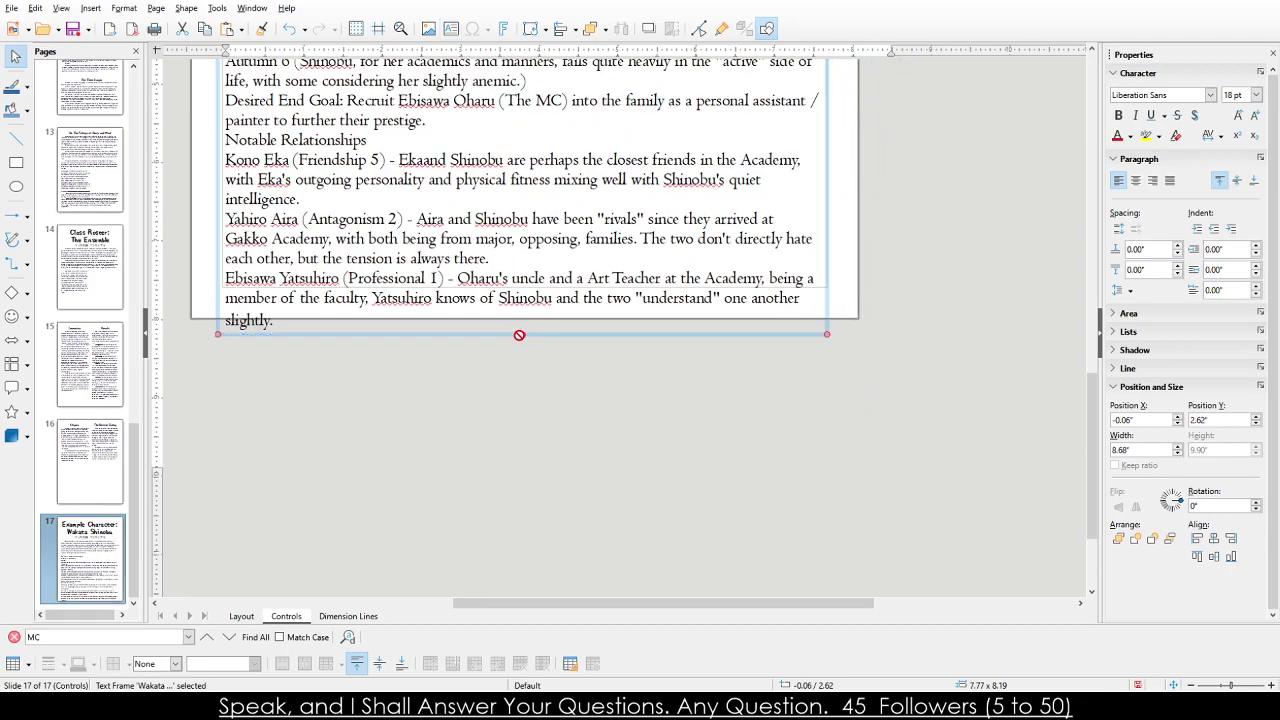
scroll(523, 420, "up", 10)
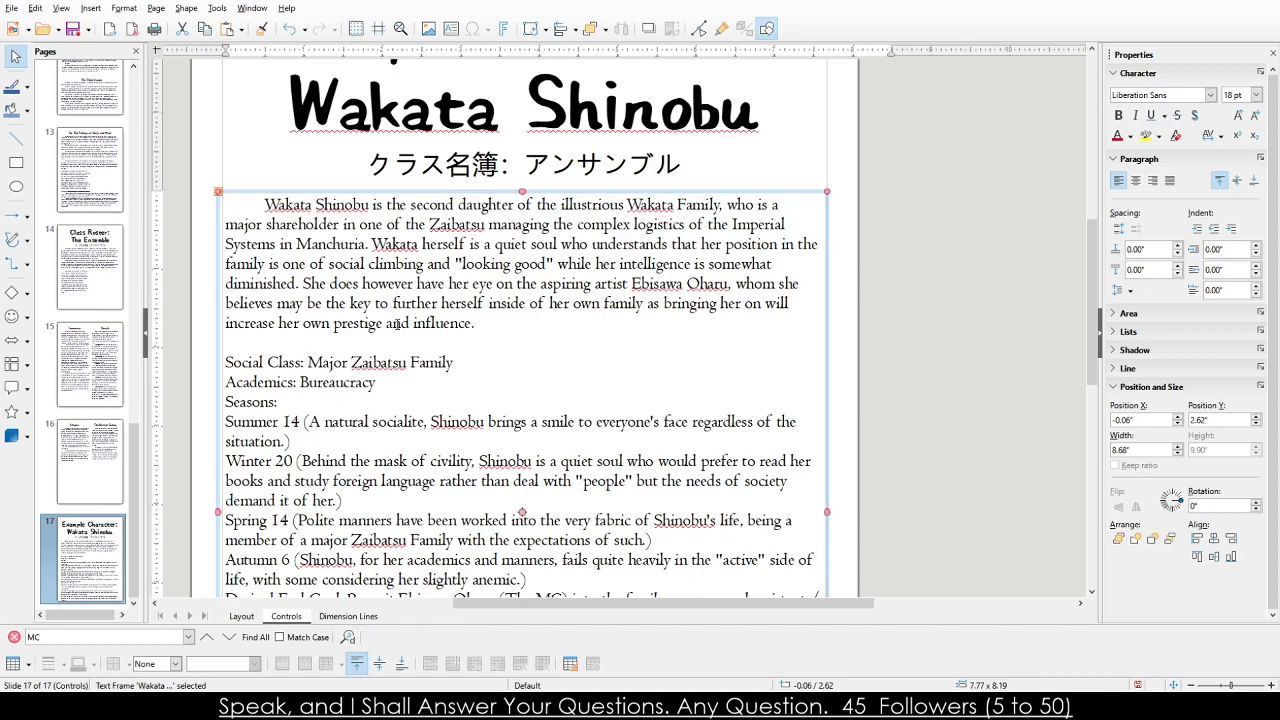
left_click_drag(504, 191, 509, 189)
Delete the "Example Character:" line from the title, leaving the character's name and the Japanese subtitle.
scroll(509, 189, "up", 3)
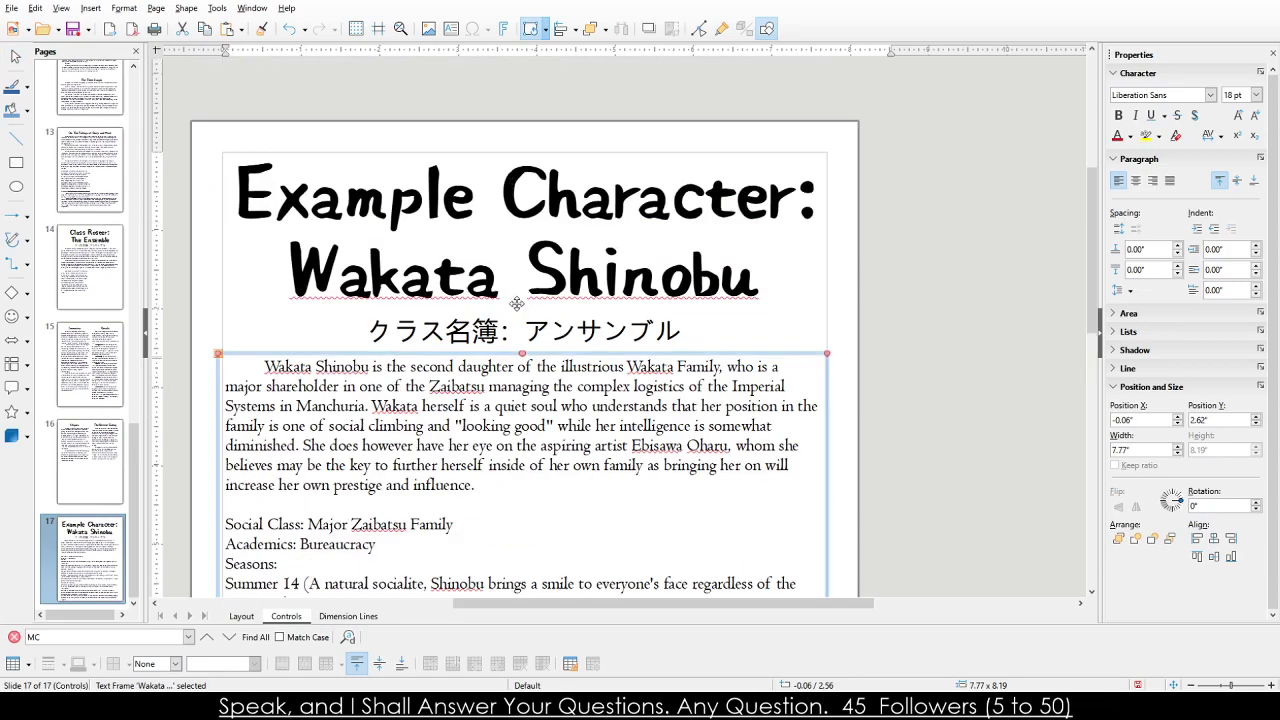
double_click(505, 333)
triple_click(505, 333)
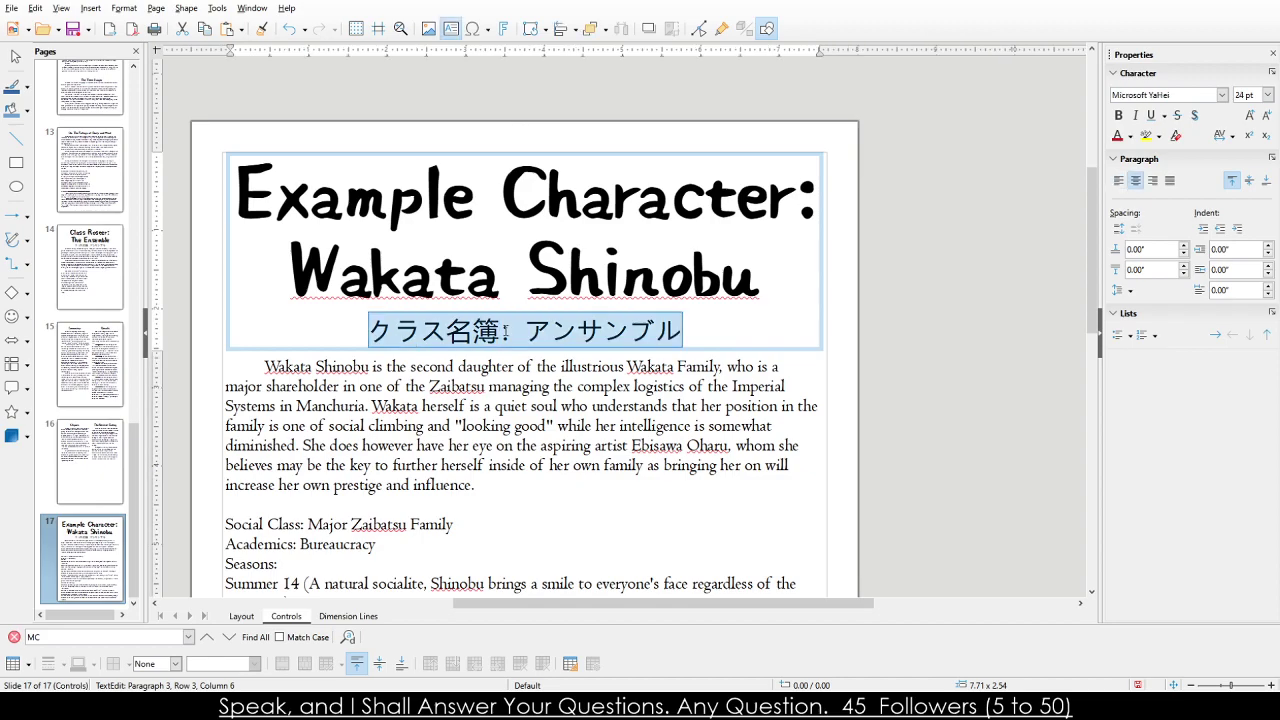
triple_click(537, 291)
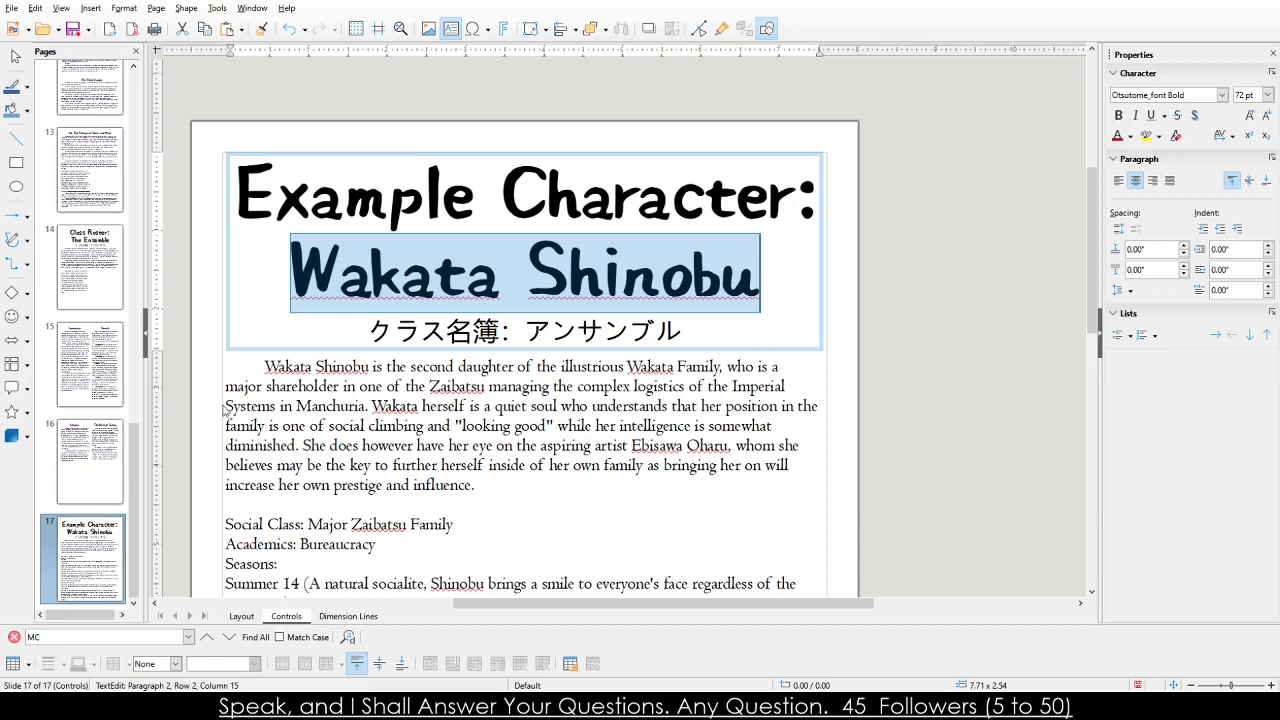
double_click(459, 220)
triple_click(459, 220)
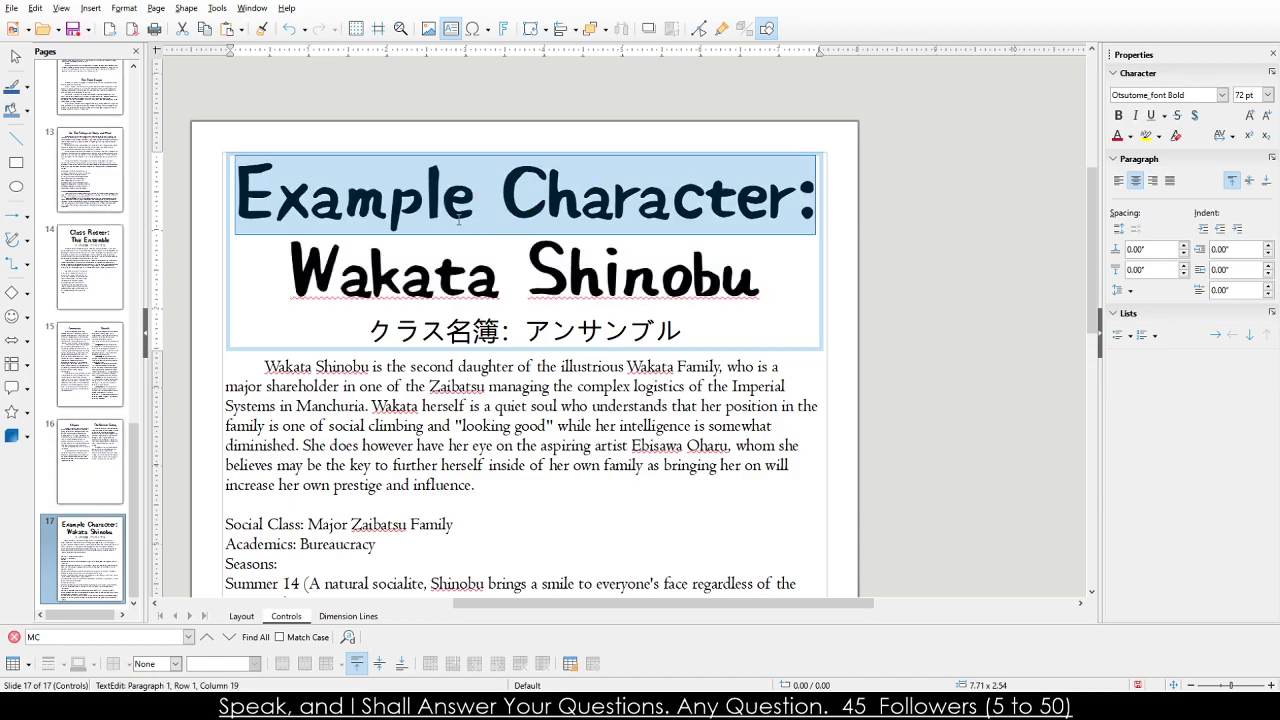
key("Delete")
key("Delete")
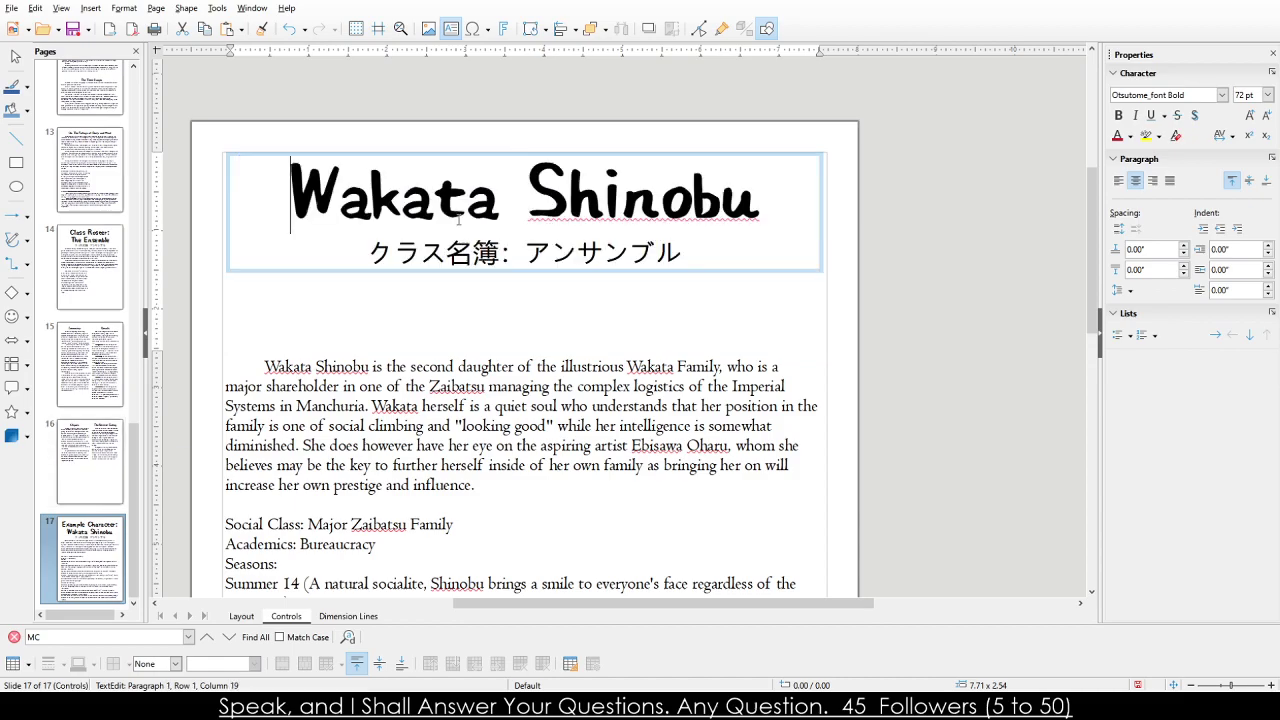
Add the line "An Example Character" at 40 pt between the character's name and the Japanese subtitle.
left_click(777, 197)
key("Return")
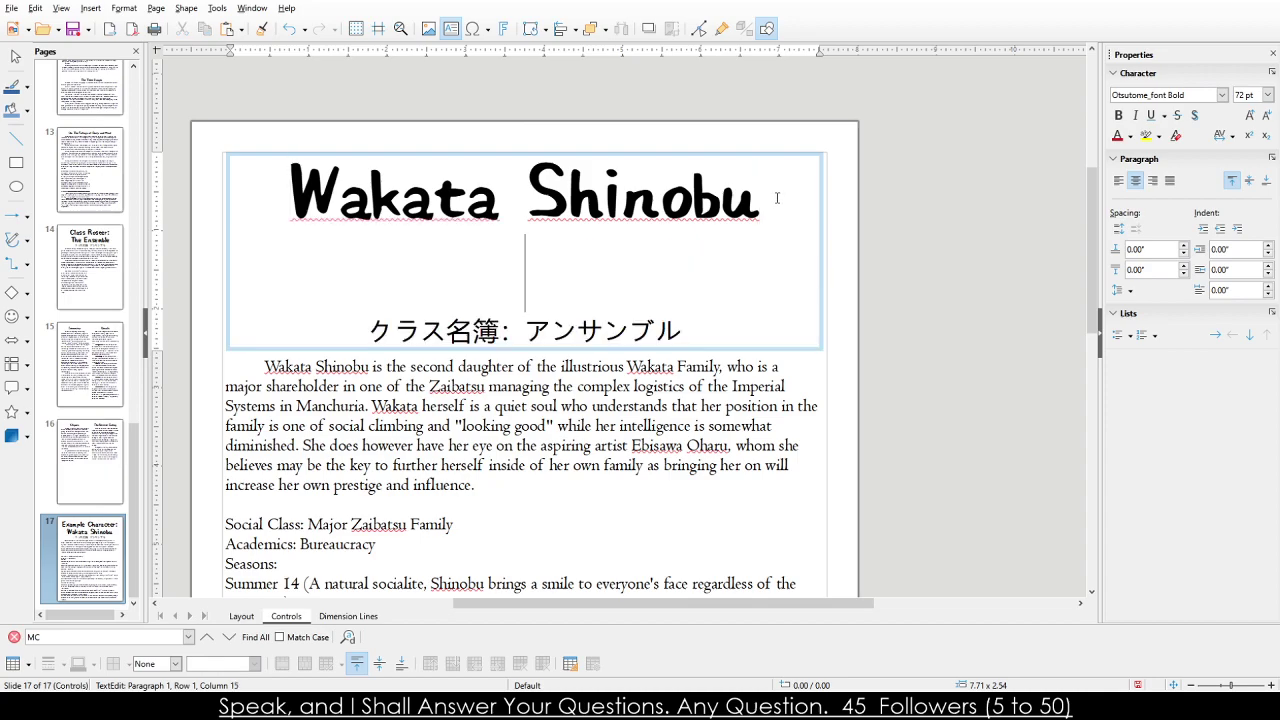
left_click(1267, 95)
type("40")
key("Return")
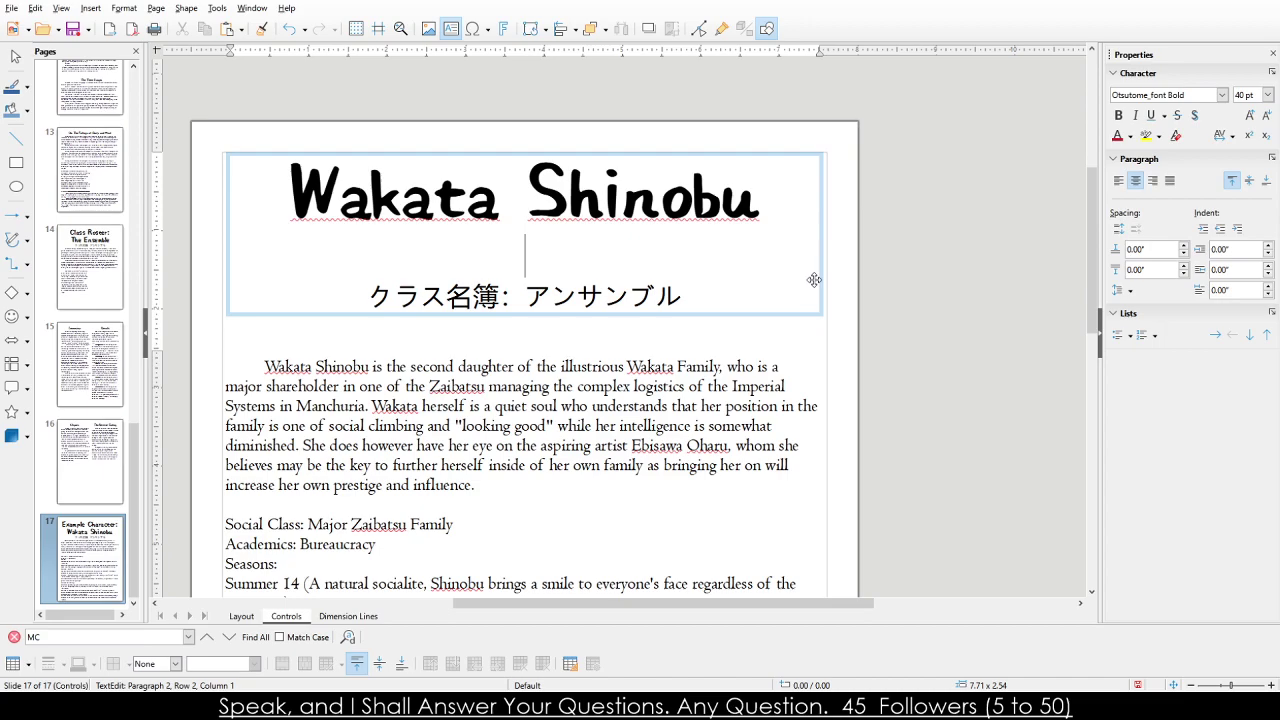
type("An Example C")
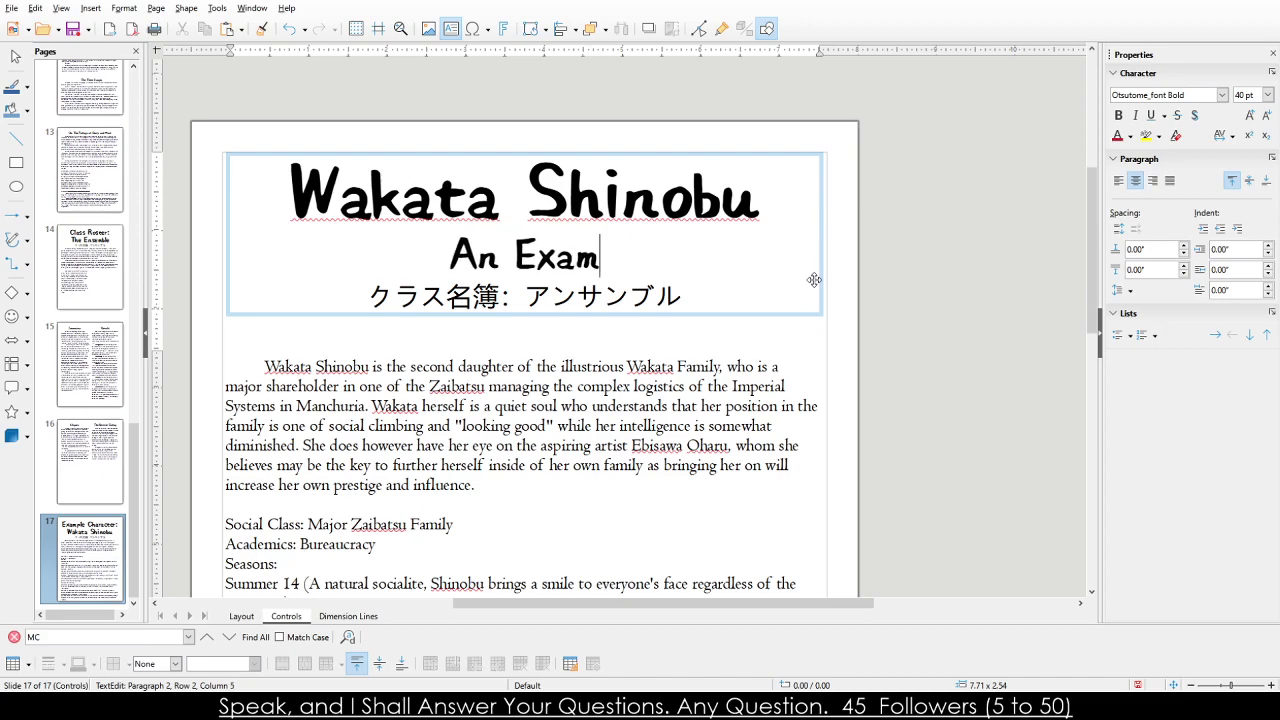
type("haracter")
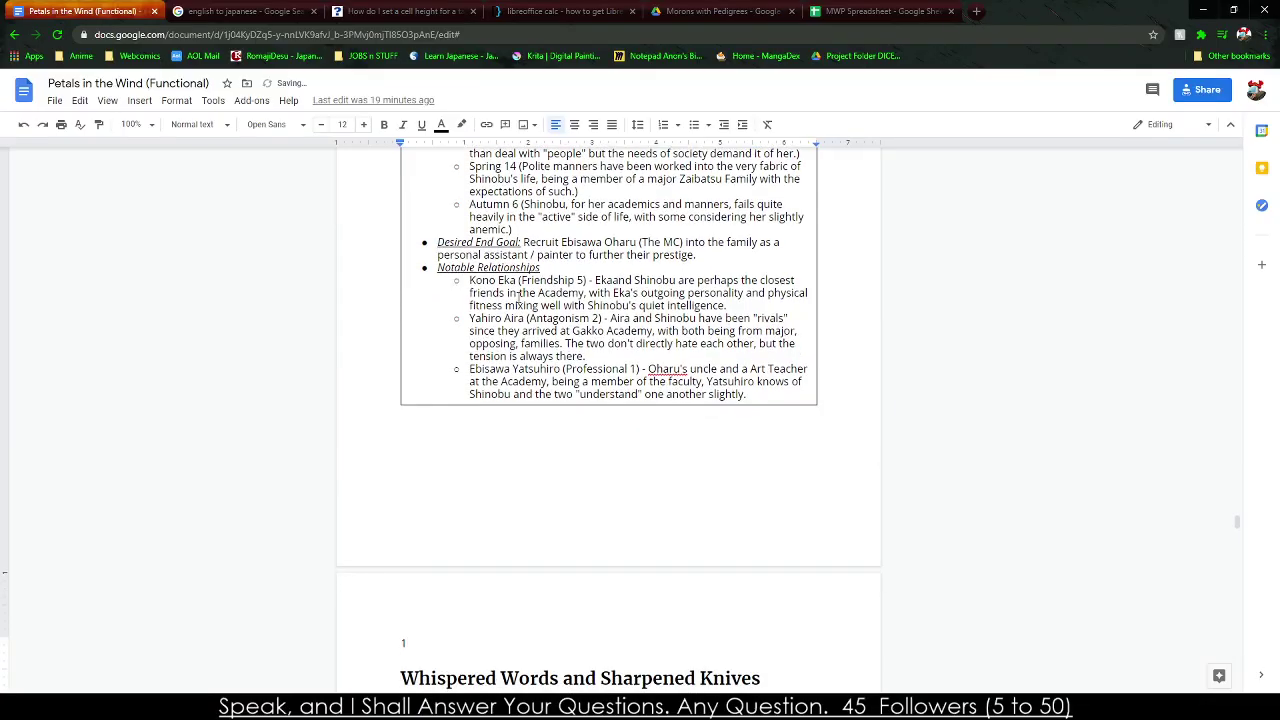
Switch to the Google Docs source document and remove the stray "1" above the "Whispered Words and Sharpened Knives" heading.
key("BackSpace")
key("BackSpace")
key("ctrl+z")
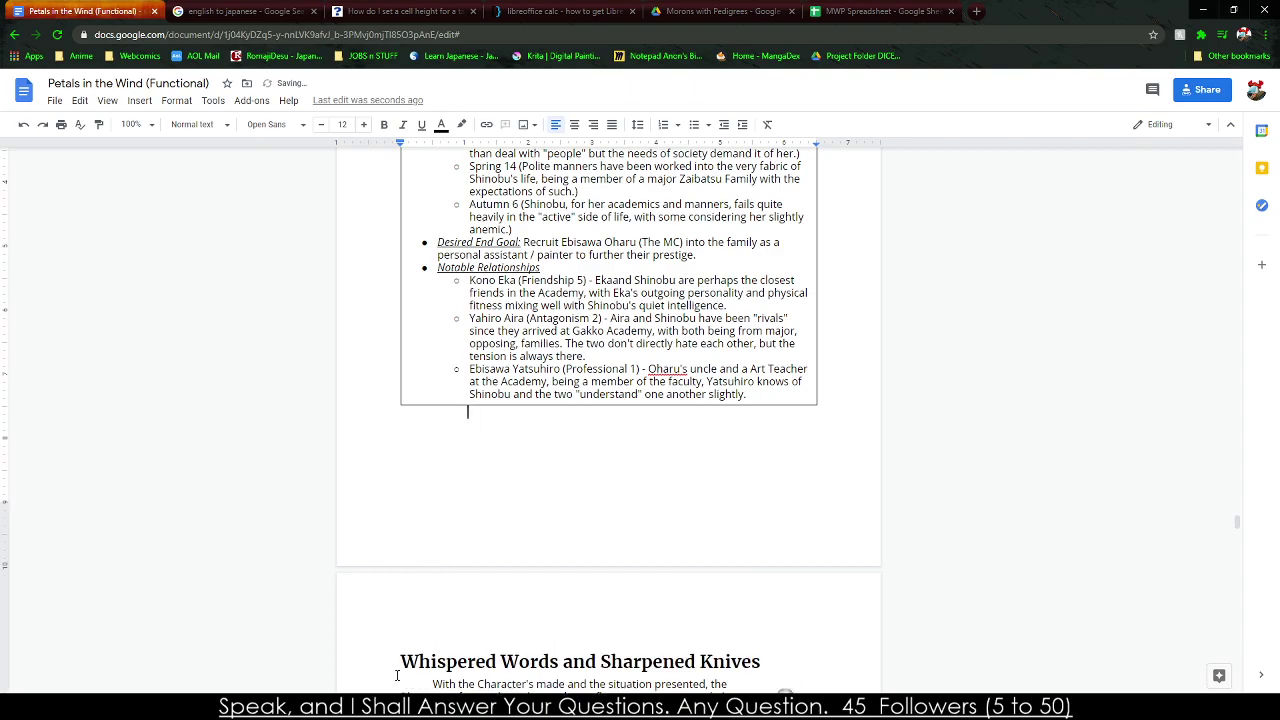
Search Google for "English to Kana" in a new browser tab and open the sljfaq.org romaji to kana converter.
left_click(976, 11)
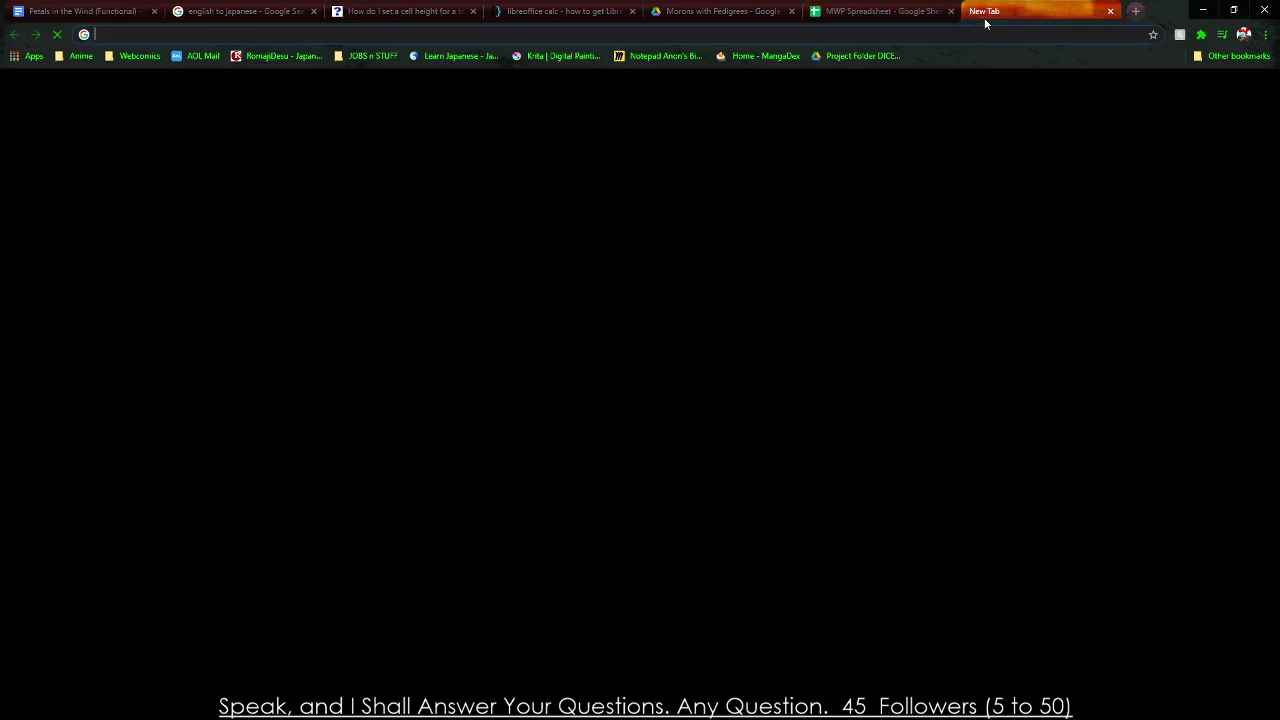
type("Engl")
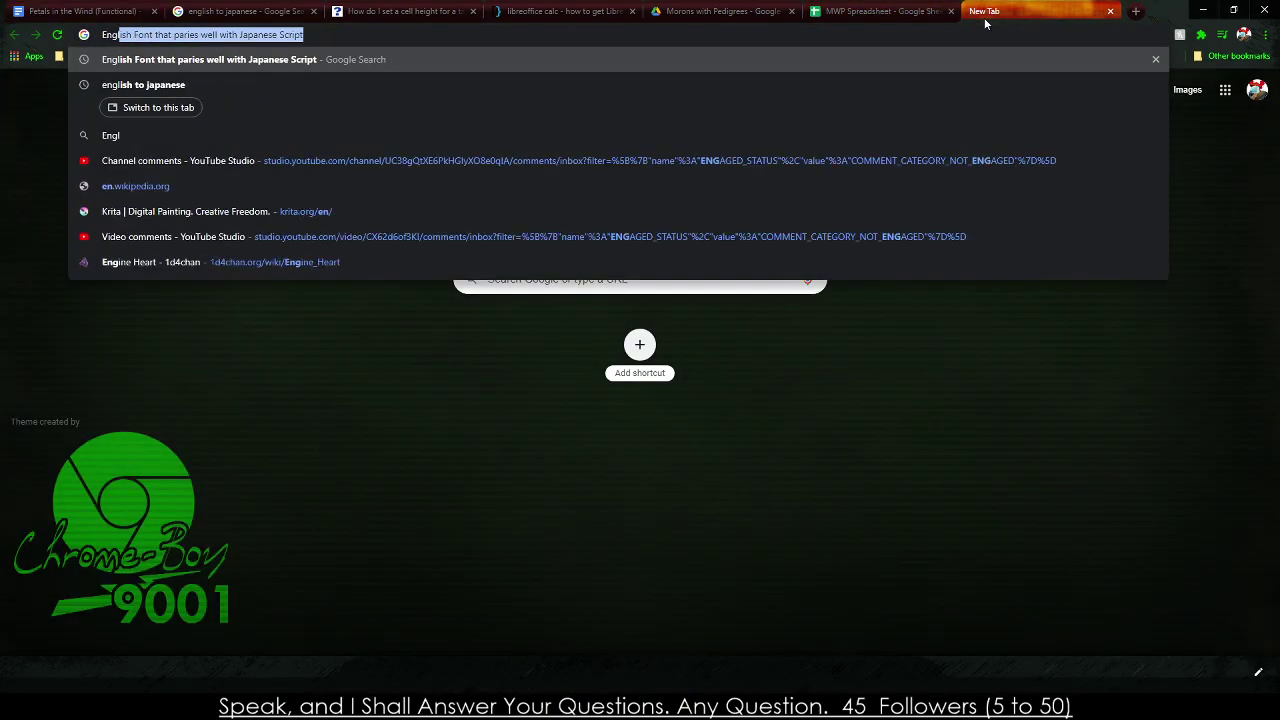
type("ish to Kana")
key("Return")
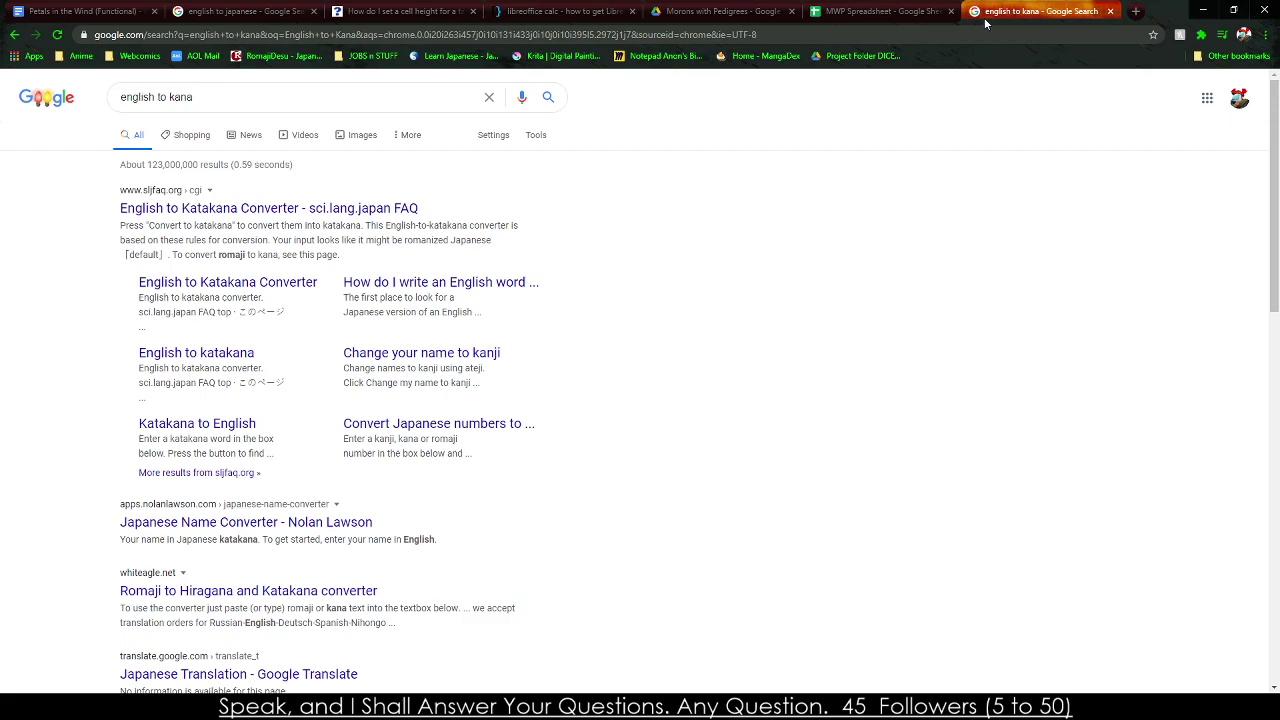
left_click(365, 207)
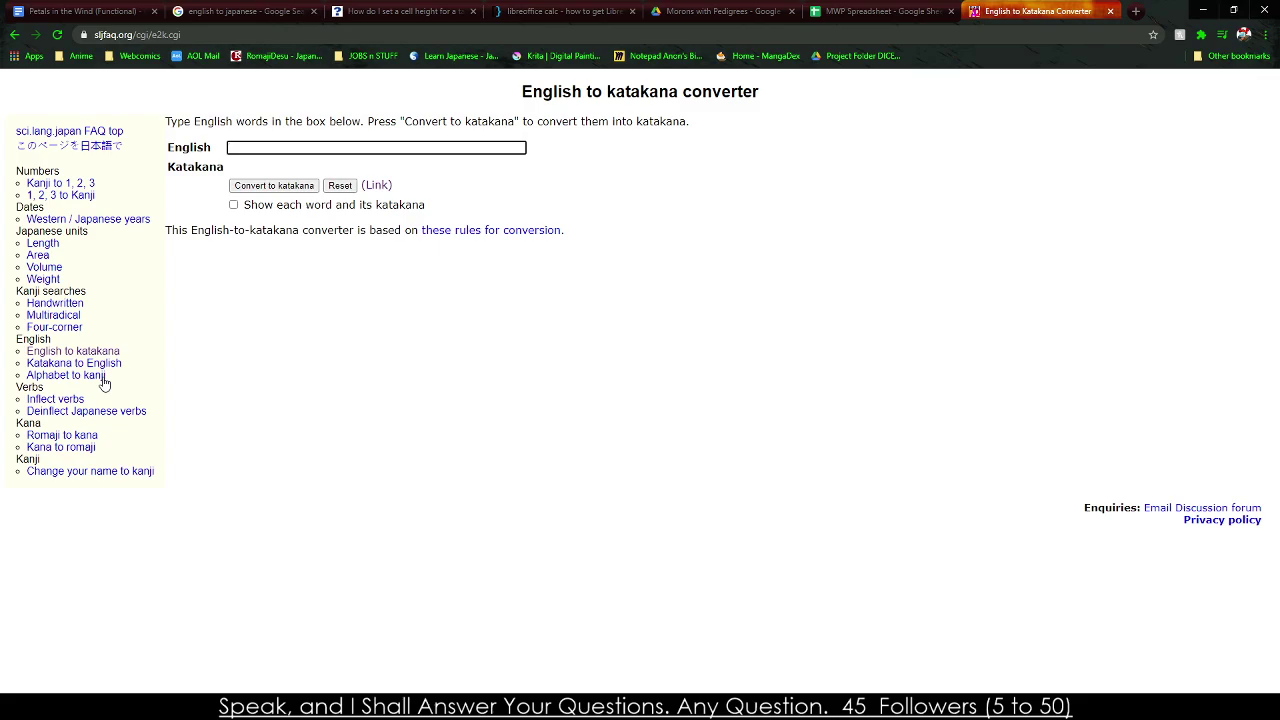
left_click(93, 447)
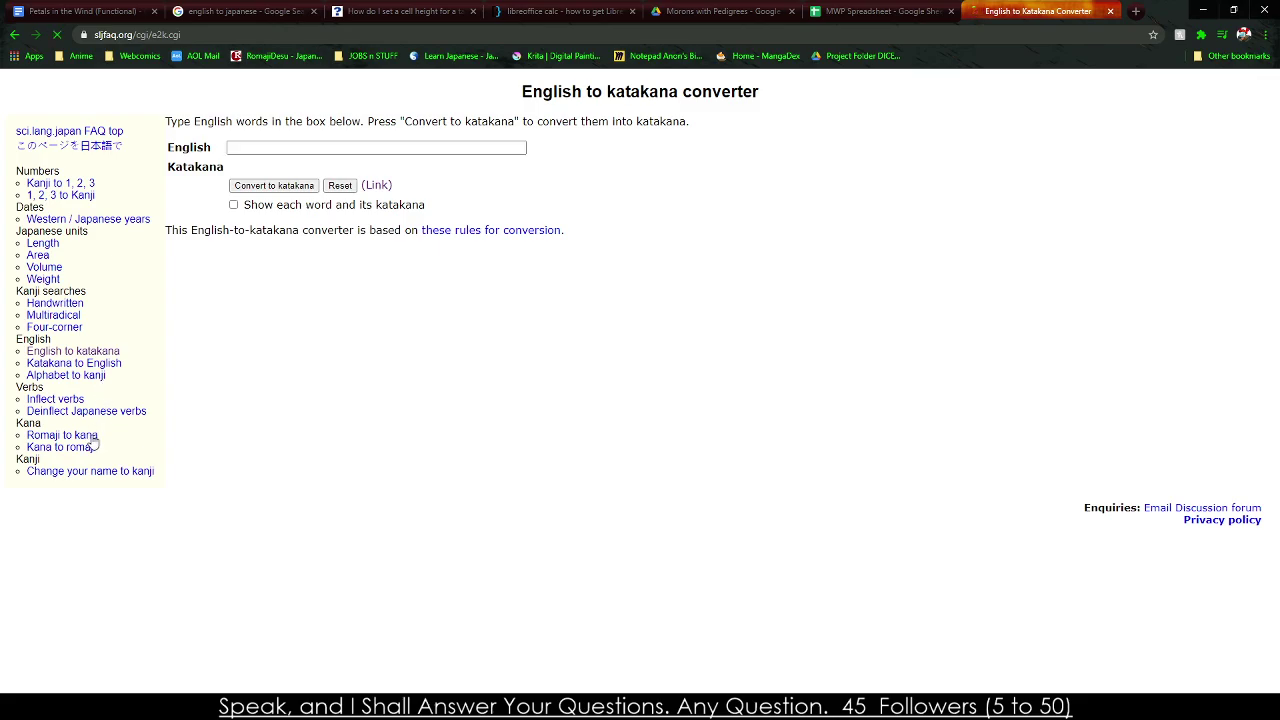
Convert a single misspelled family name from romaji to kana and select its hiragana form.
left_click(435, 128)
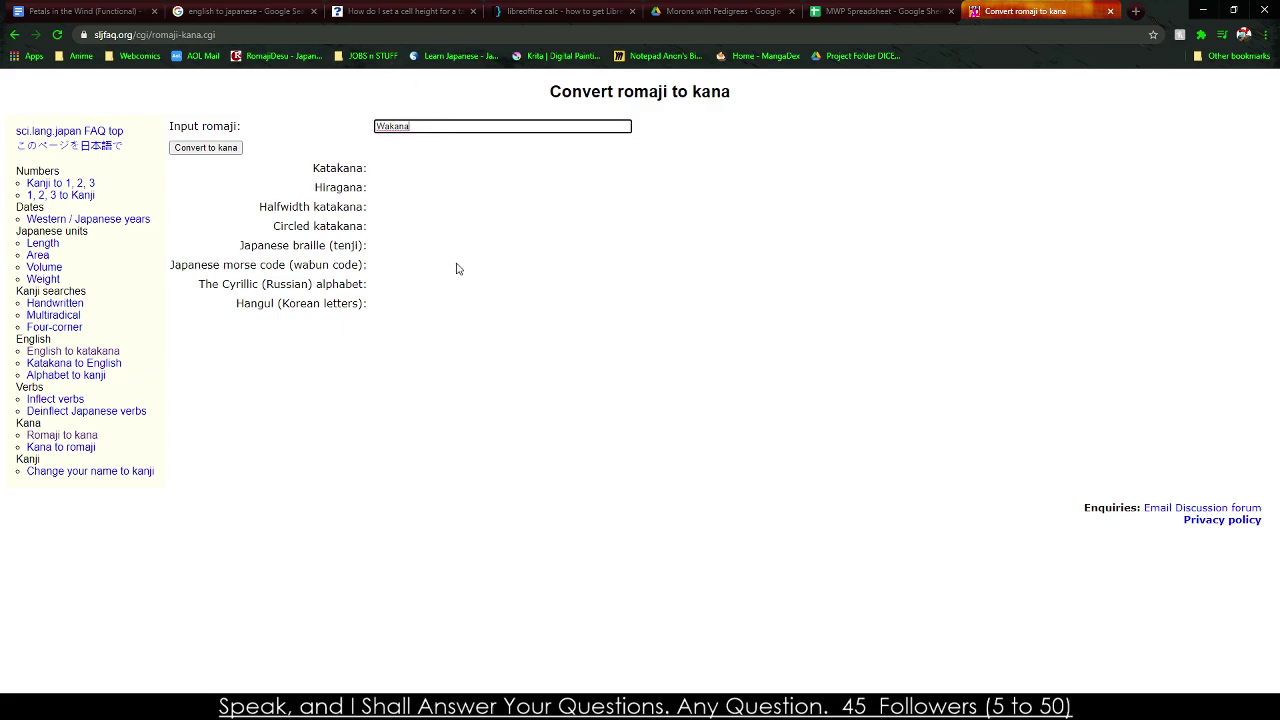
left_click(211, 150)
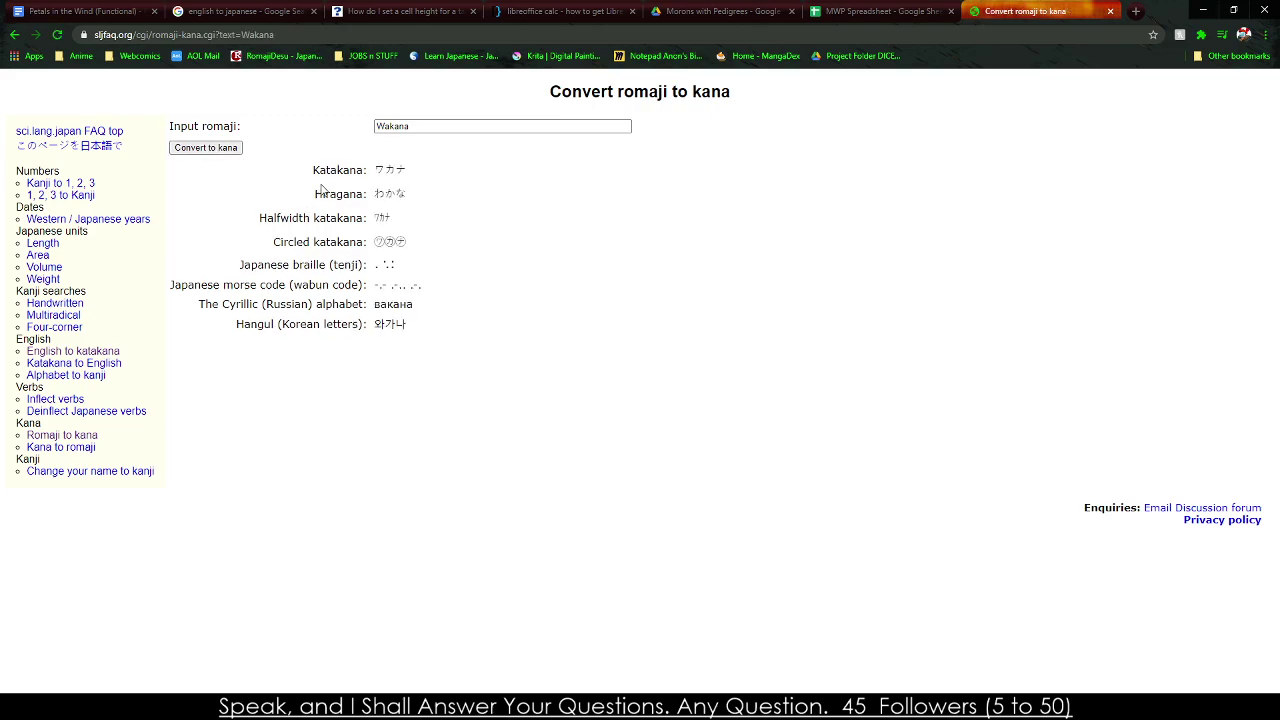
left_click_drag(375, 194, 410, 194)
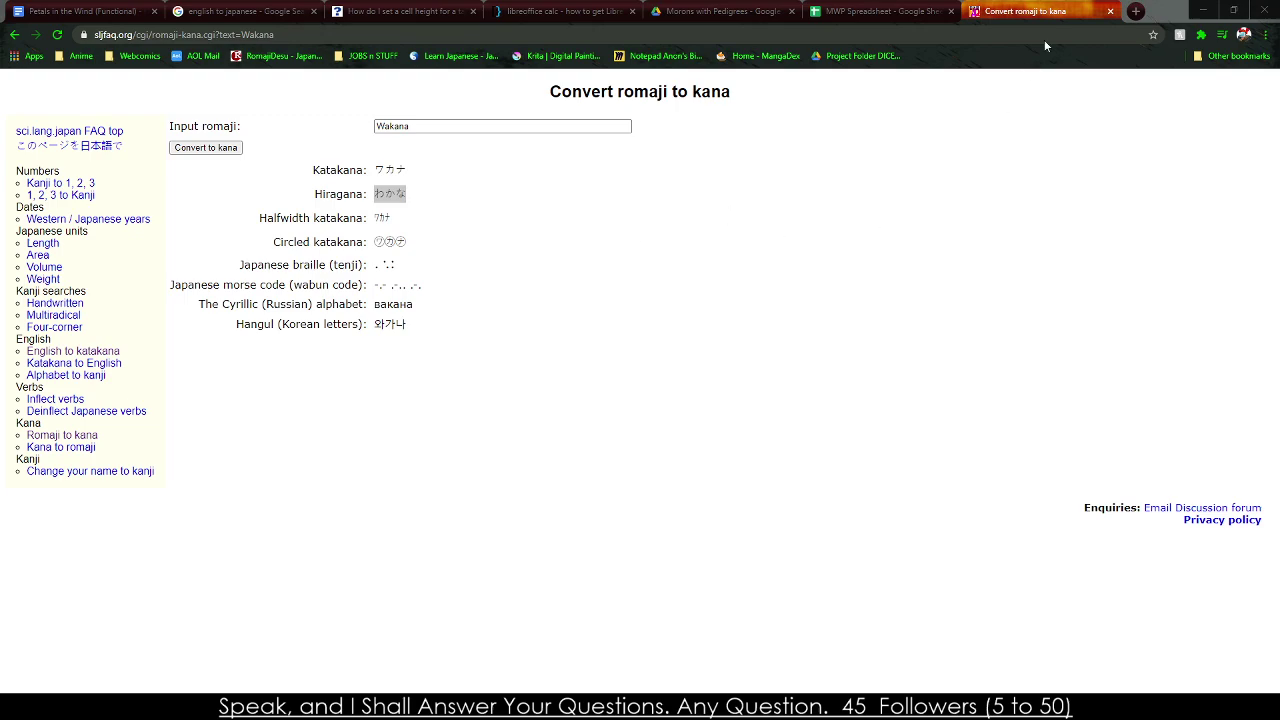
Convert the example character's full name from romaji to kana and select its hiragana form.
double_click(392, 126)
type("Wakata Shinobu")
left_click(205, 148)
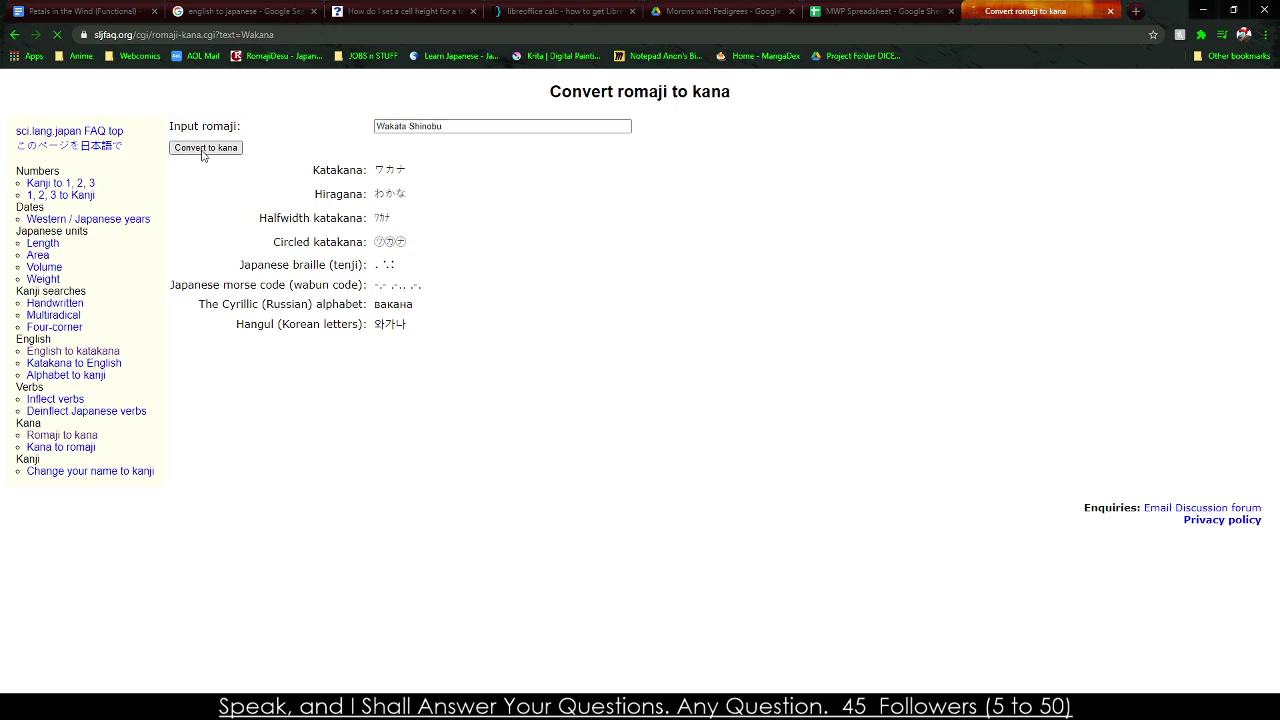
left_click_drag(383, 194, 448, 199)
left_click(372, 190)
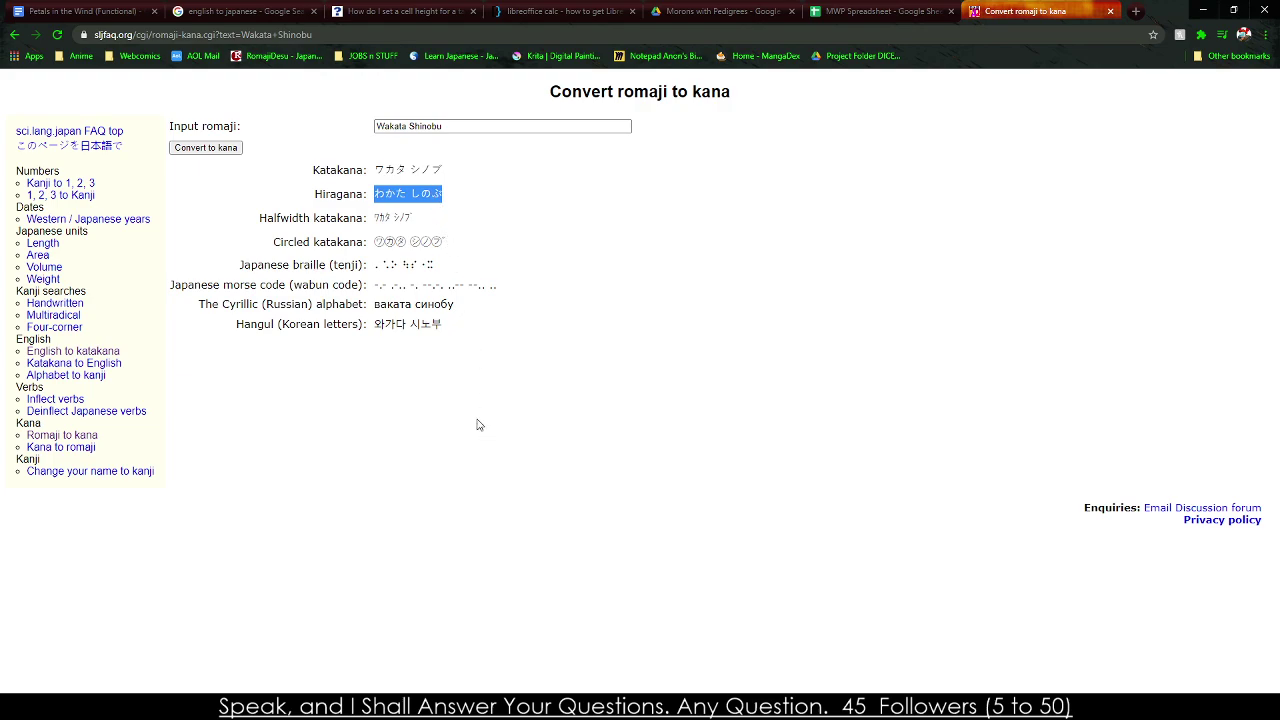
left_click(409, 492)
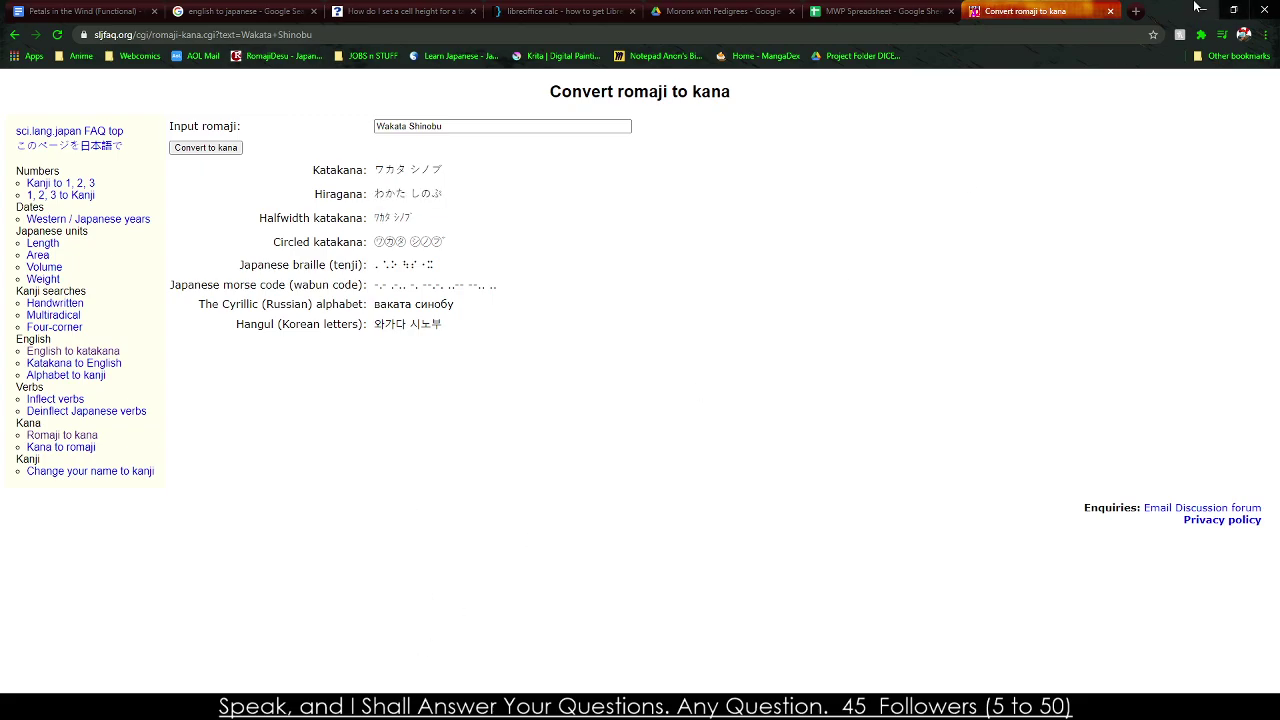
Search Google in a new browser tab for the meaning of the example character's family name.
left_click(1144, 17)
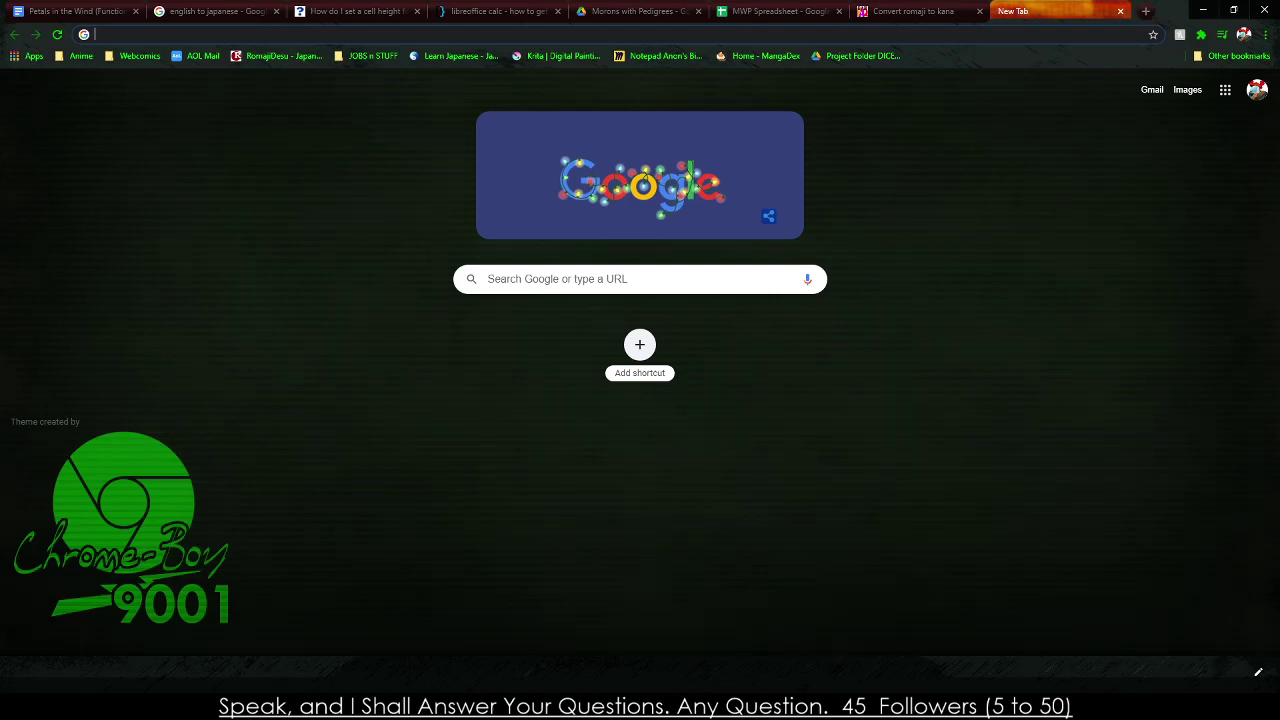
left_click(520, 654)
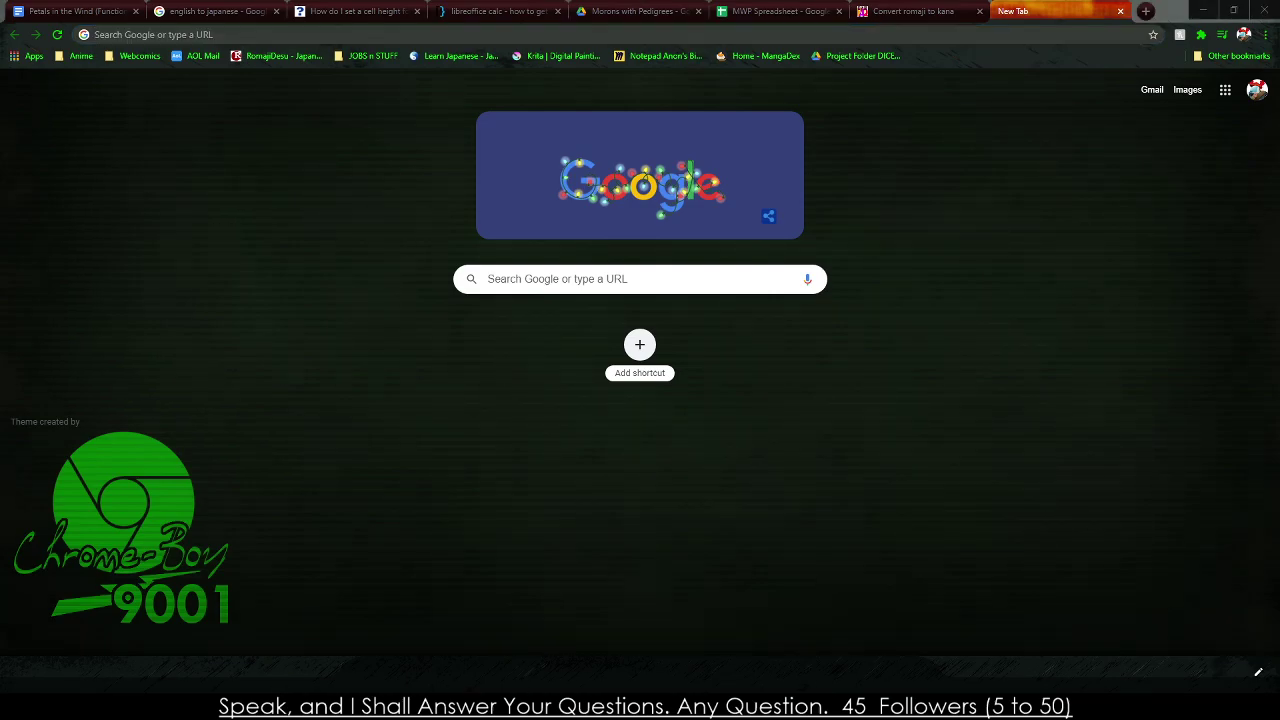
key("alt+Tab")
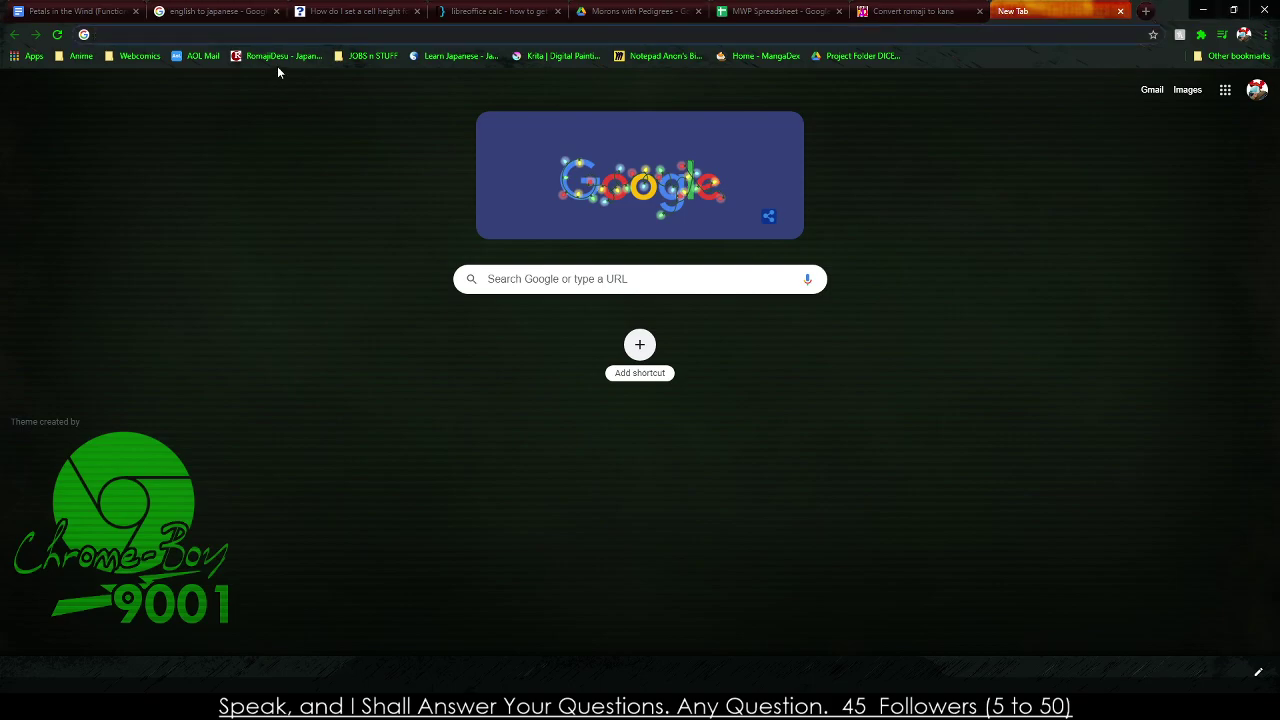
type("Wa")
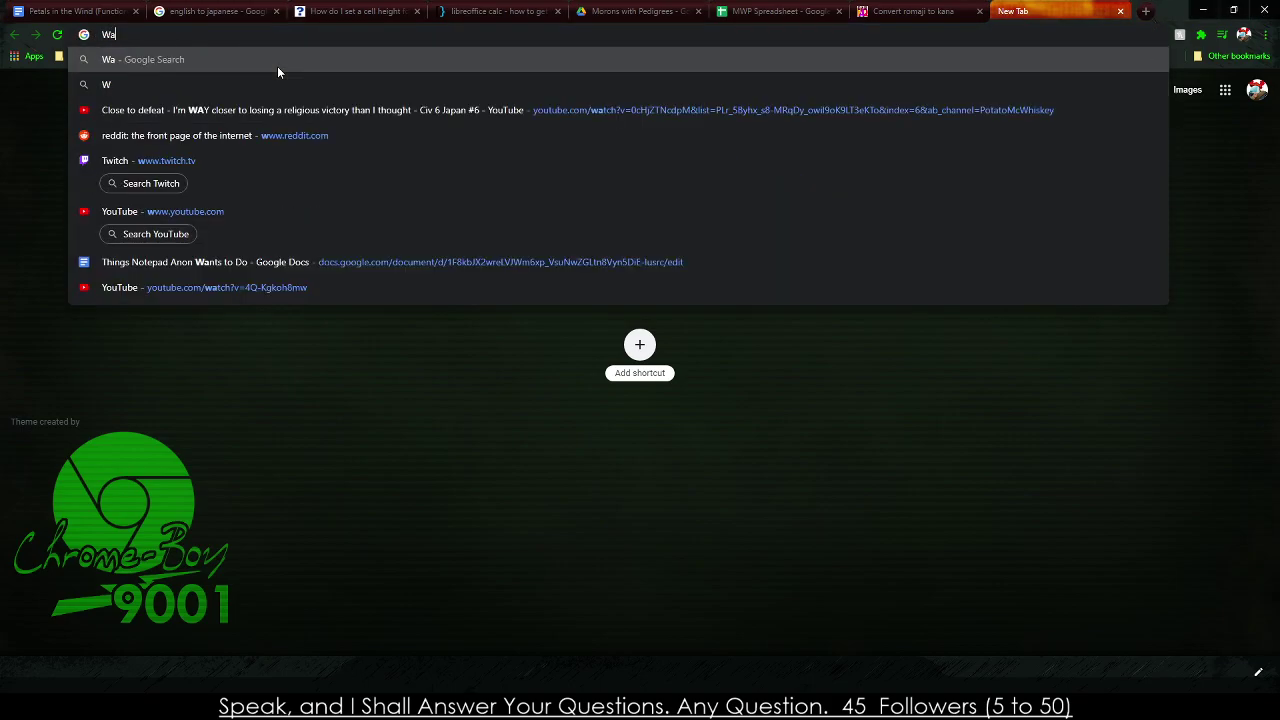
type("kata mean")
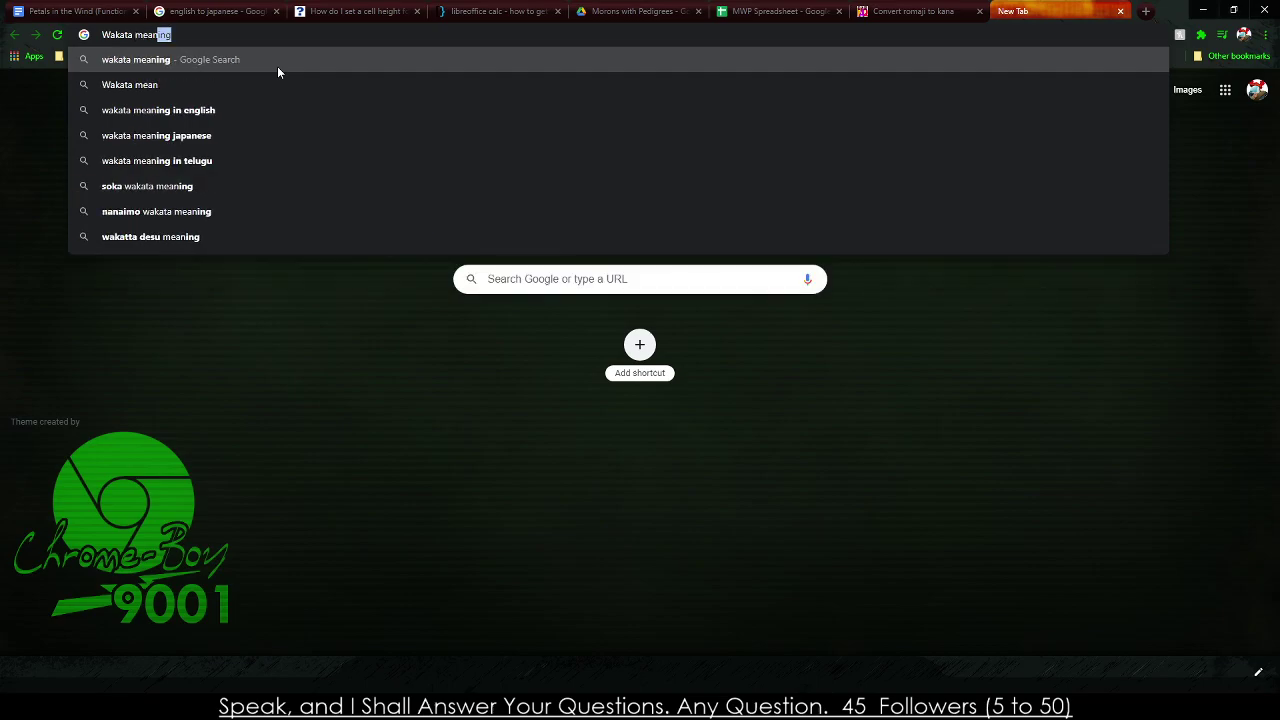
key("Return")
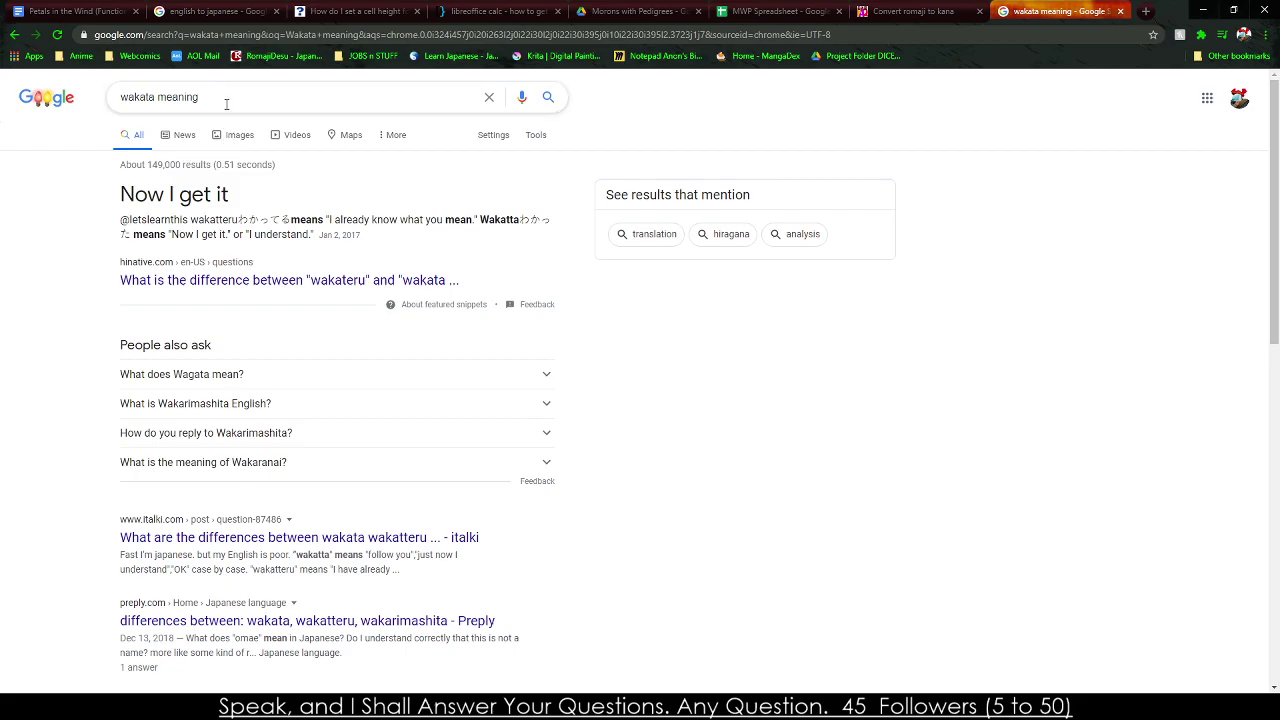
Search Google for the meaning of the example character's given name, using the suggested corrected spelling.
triple_click(193, 110)
type("Shinobu")
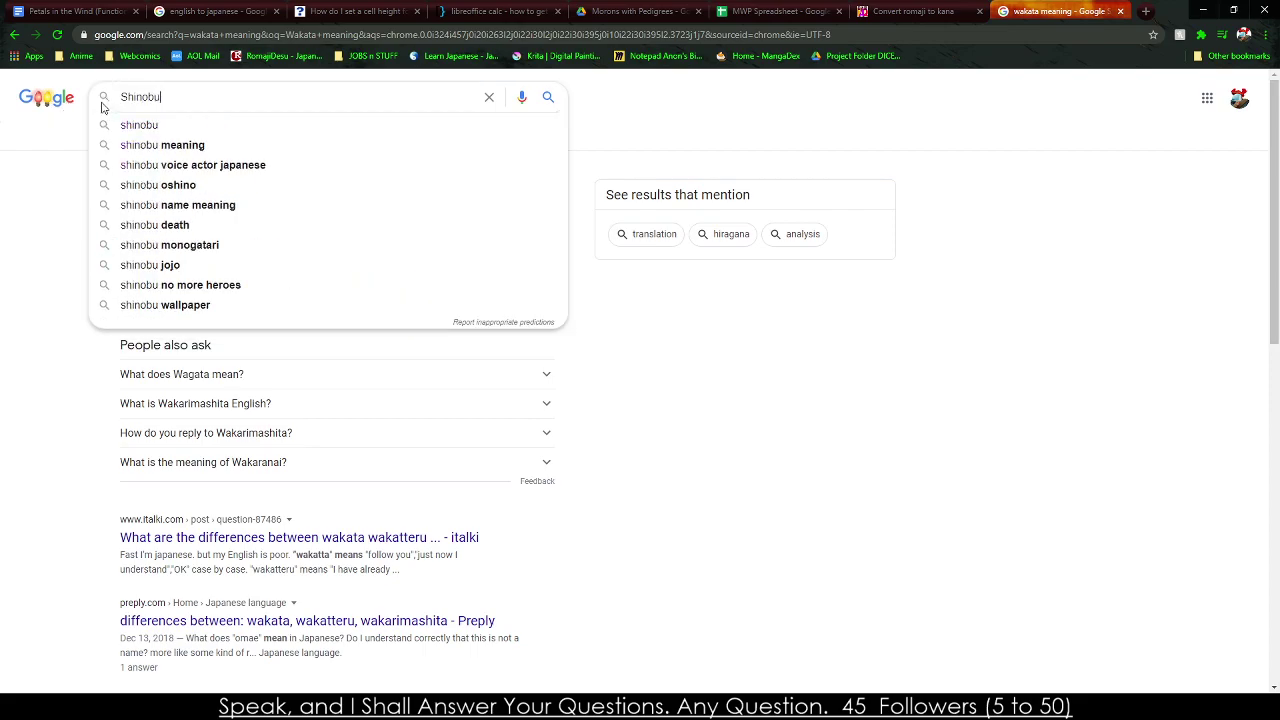
key("Return")
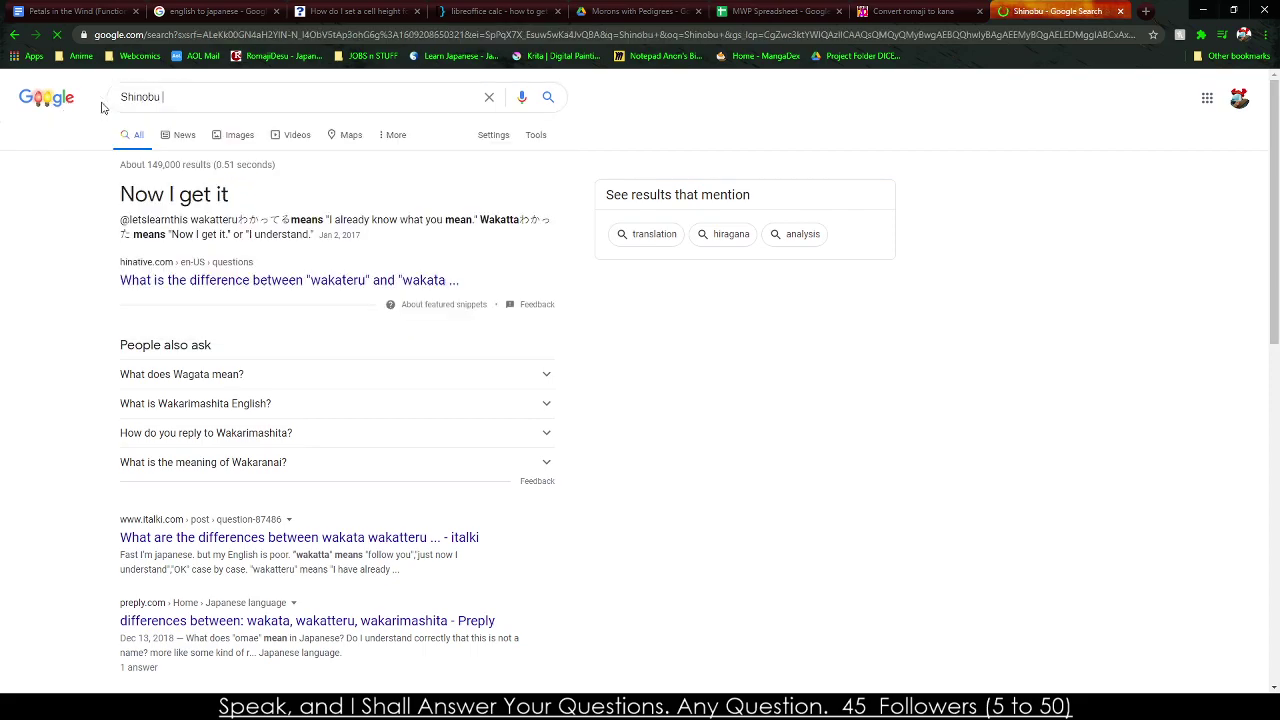
left_click(198, 97)
type("meaning")
key("Return")
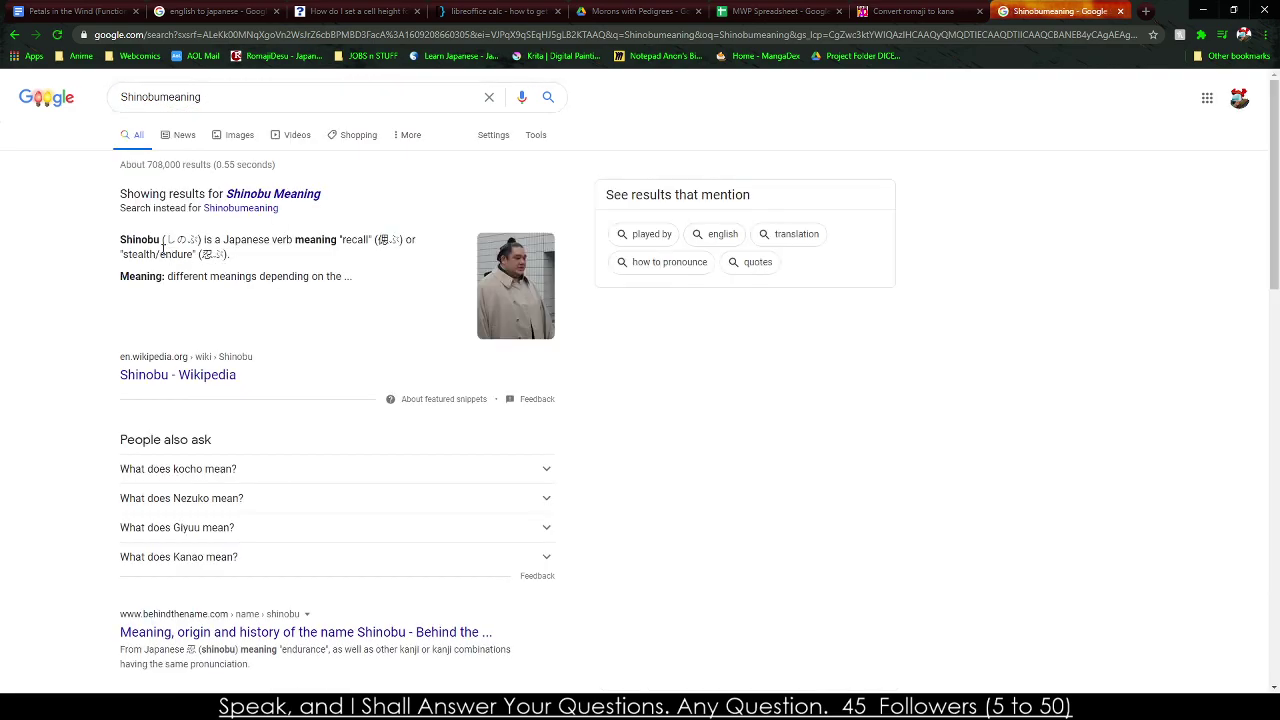
left_click_drag(161, 252, 258, 278)
left_click(268, 193)
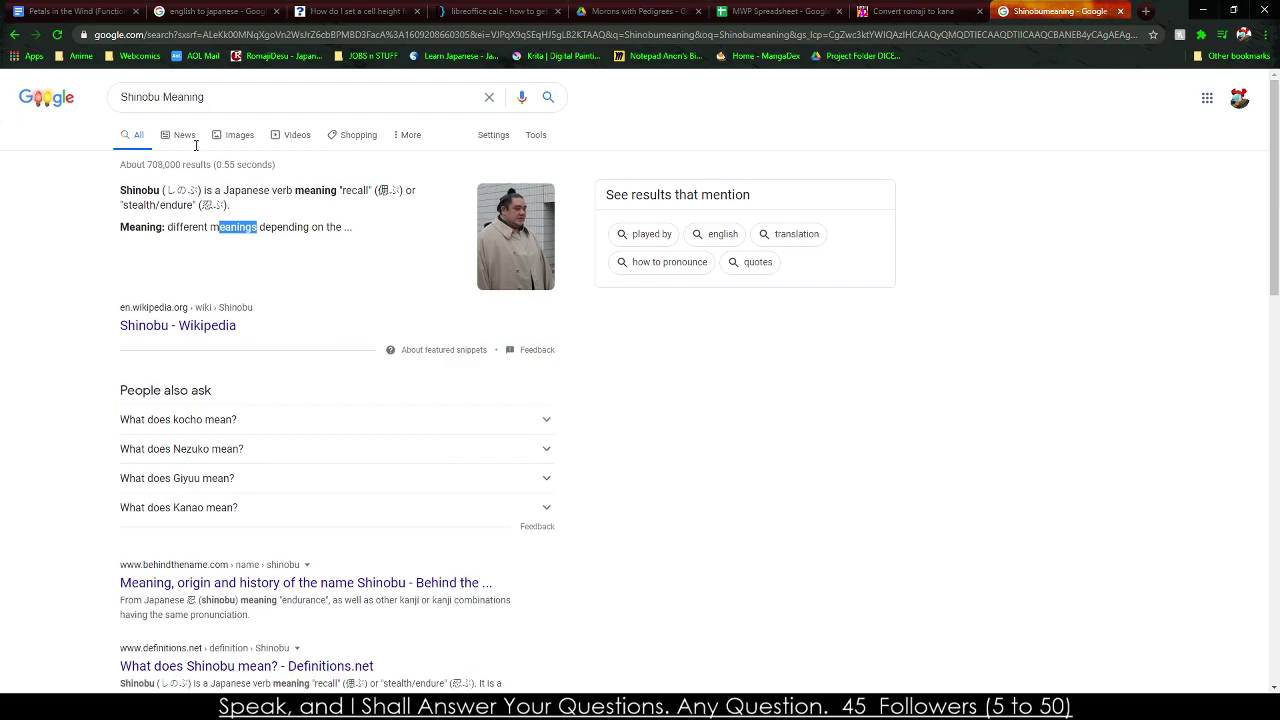
Return to the "Petals in the Wind (Functional)" Google Docs document and examine the example character's description.
left_click(215, 11)
left_click(775, 11)
left_click(671, 8)
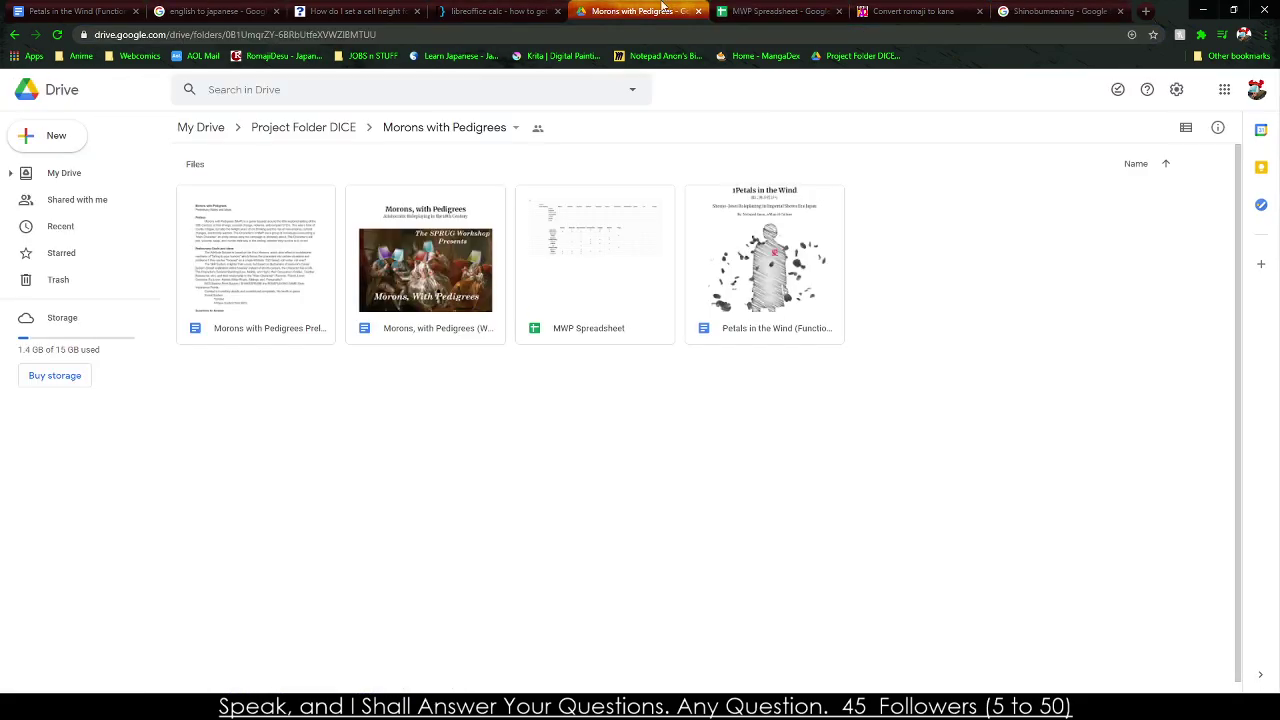
left_click(495, 11)
left_click(215, 11)
left_click(110, 8)
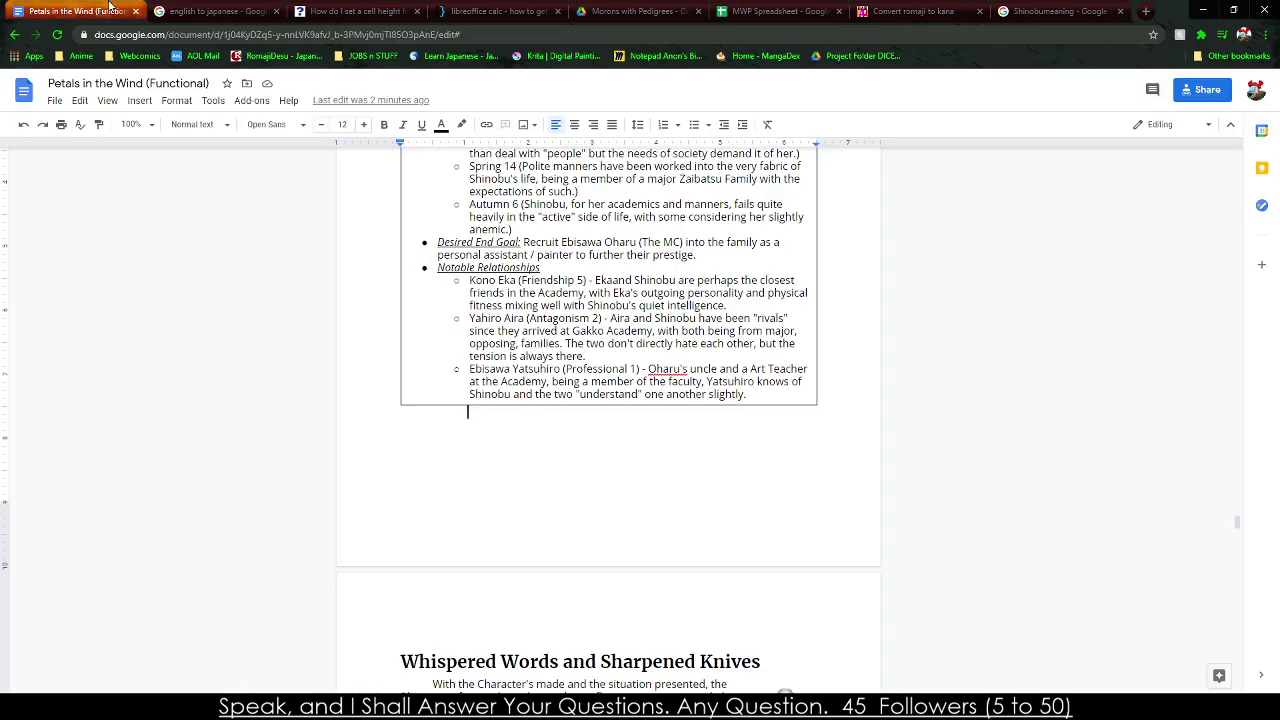
scroll(510, 295, "up", 3)
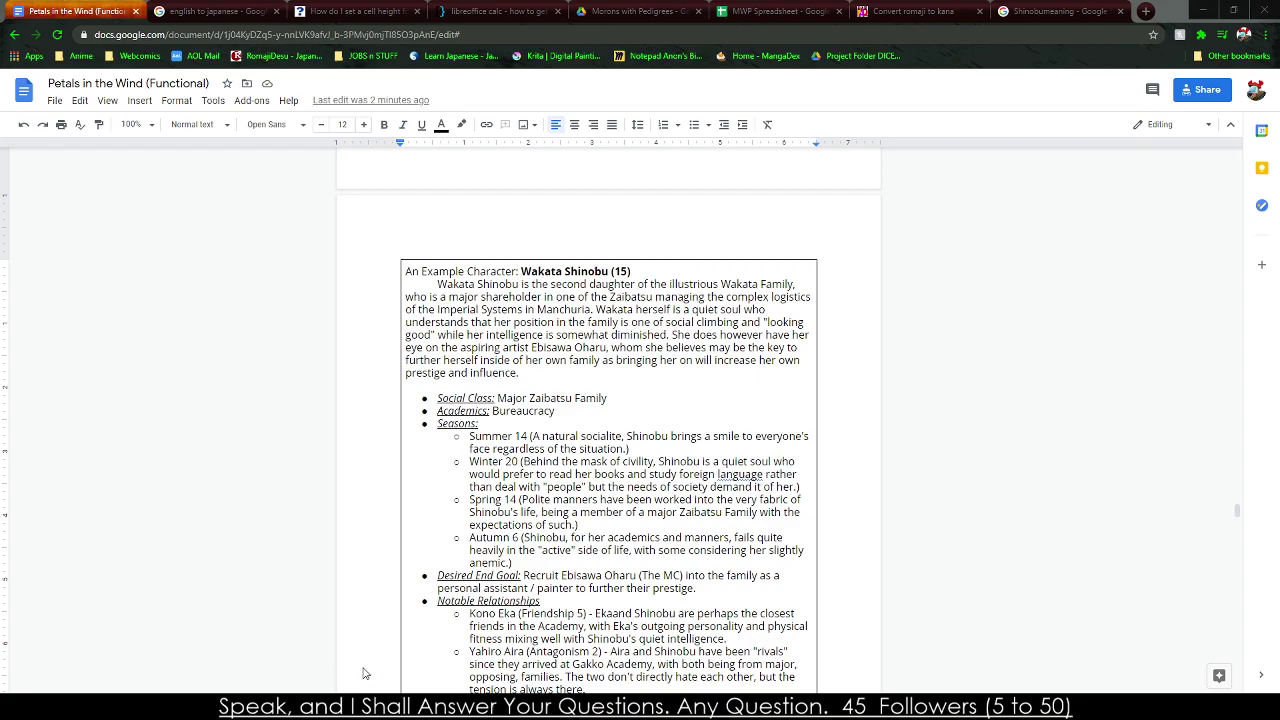
Switch to LibreOffice Draw and review the finished example character page from title to Notable Relationships.
left_click(852, 388)
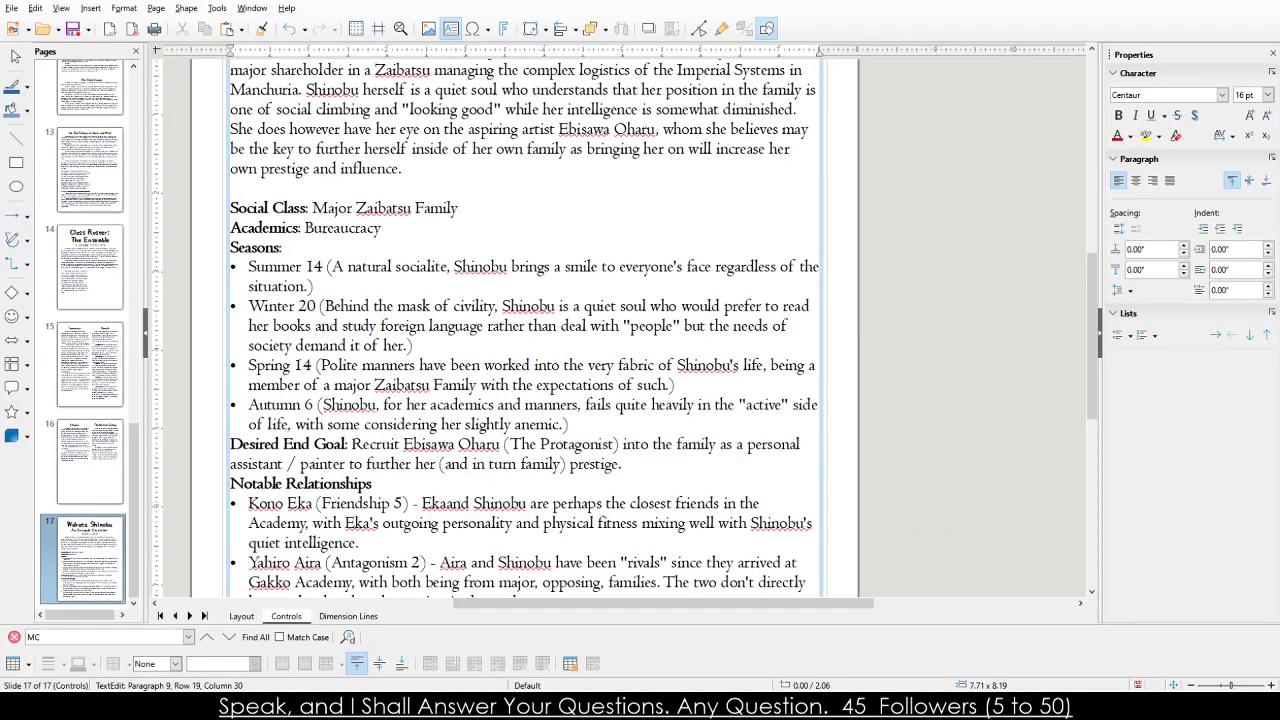
left_click(494, 405)
left_click(912, 420)
scroll(912, 420, "up", 5)
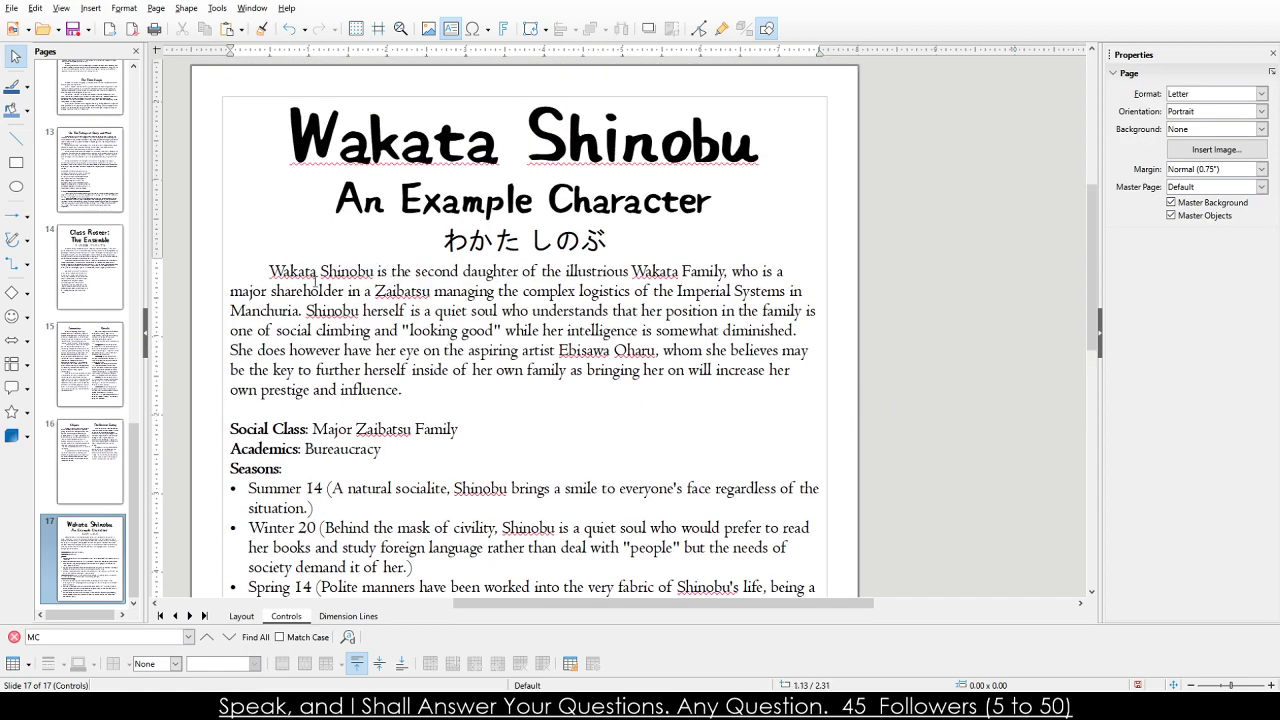
key("Escape")
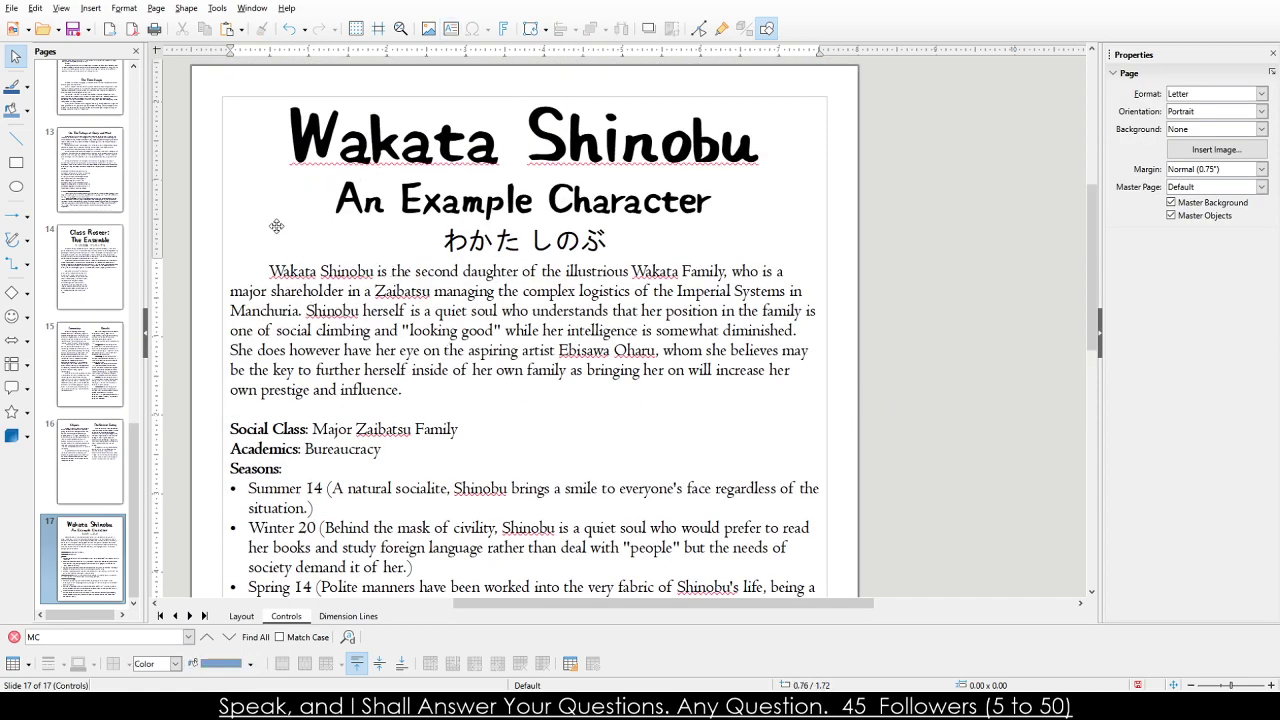
scroll(268, 216, "down", 10)
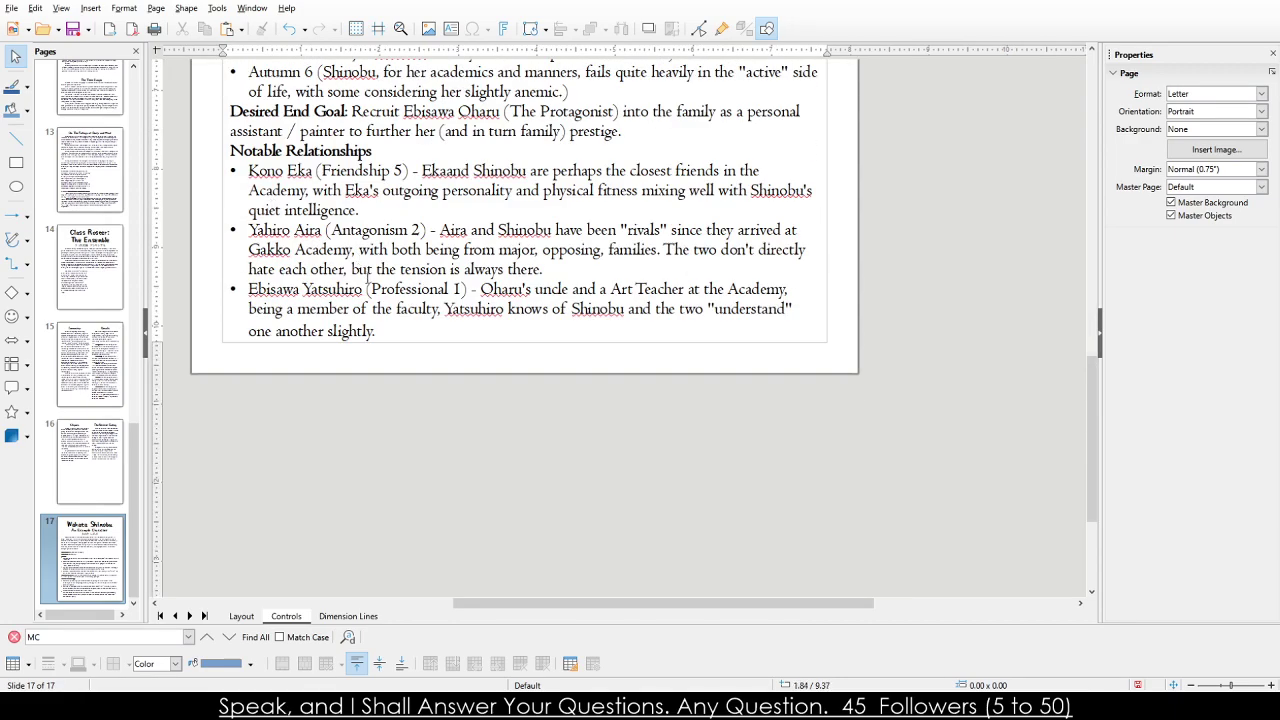
scroll(367, 278, "up", 3)
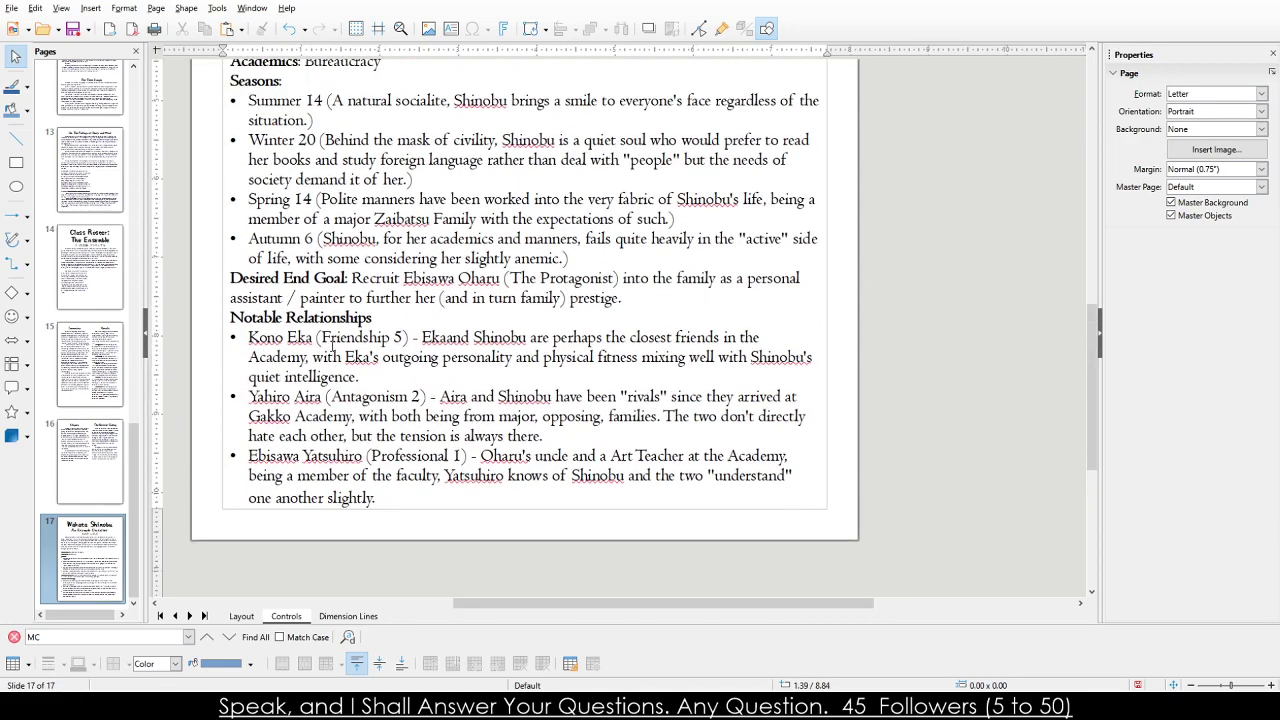
Review the rulebook's page layouts from the cover through to the example character page.
left_click(97, 490)
scroll(98, 300, "up", 15)
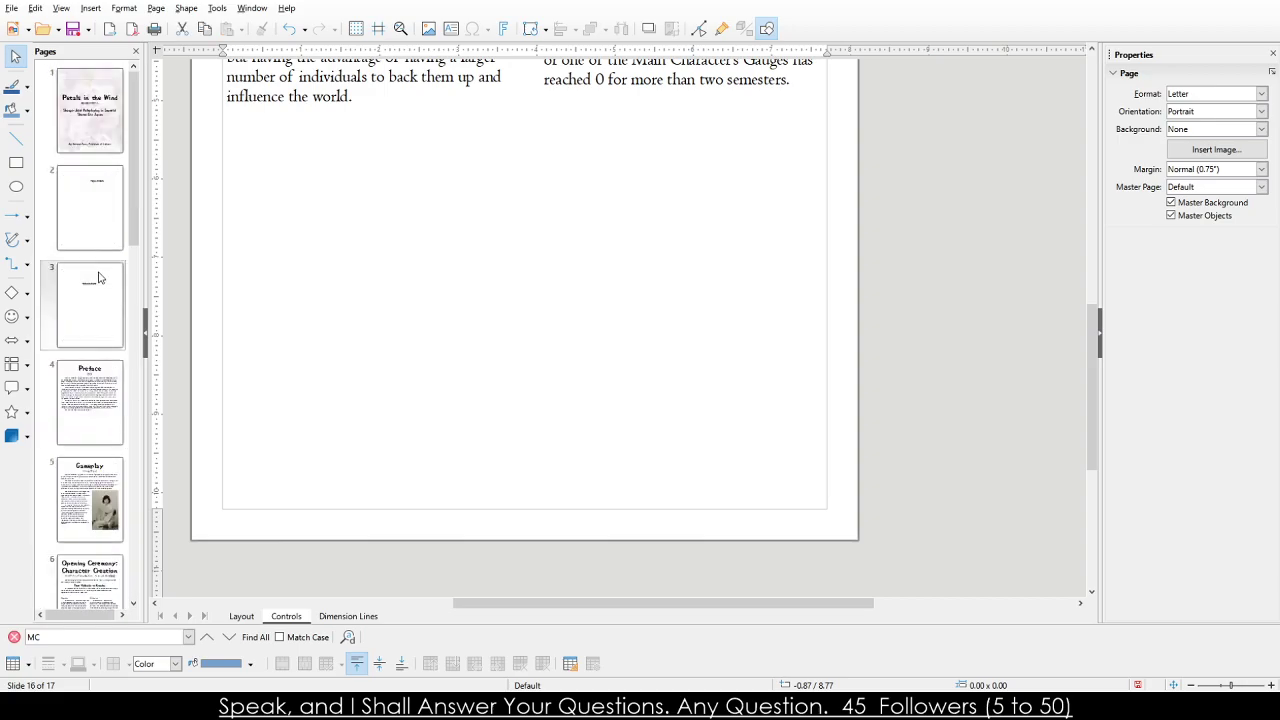
left_click(78, 232)
key("Up")
key("Down")
key("Down")
key("Down")
key("Down")
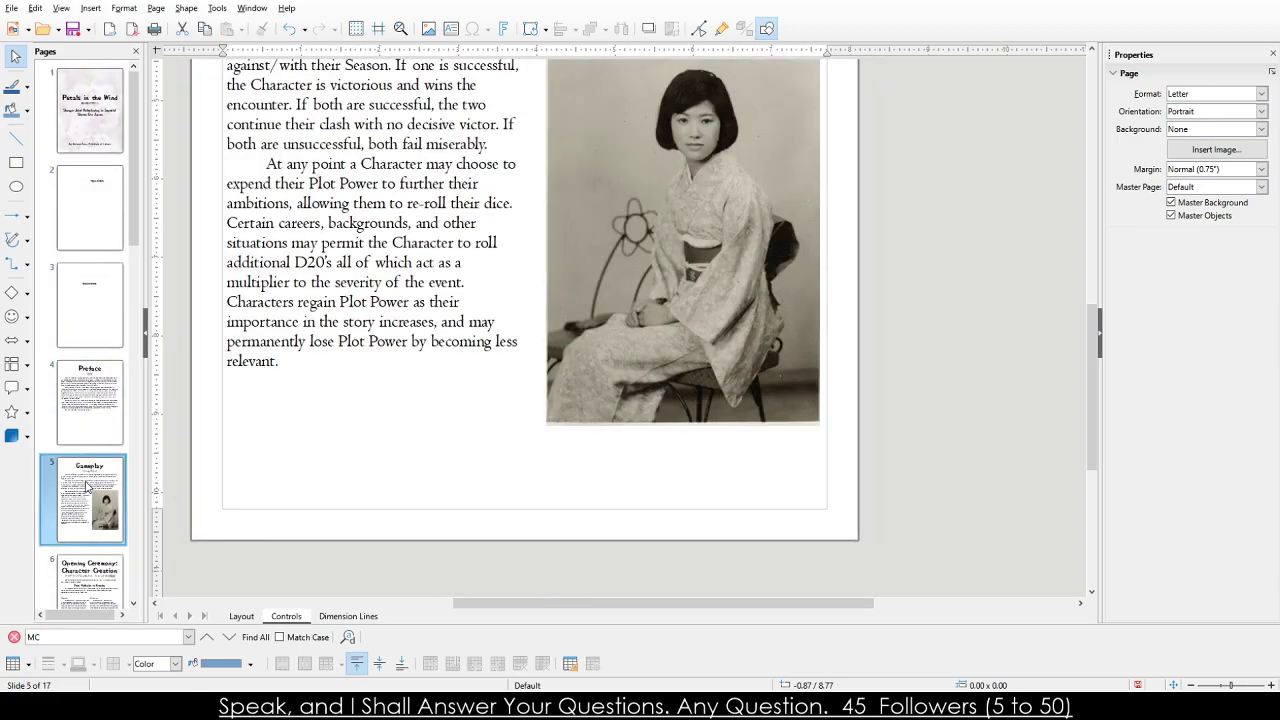
key("Down")
key("Down")
key("Down")
key("Down")
key("Down")
key("Down")
key("Down")
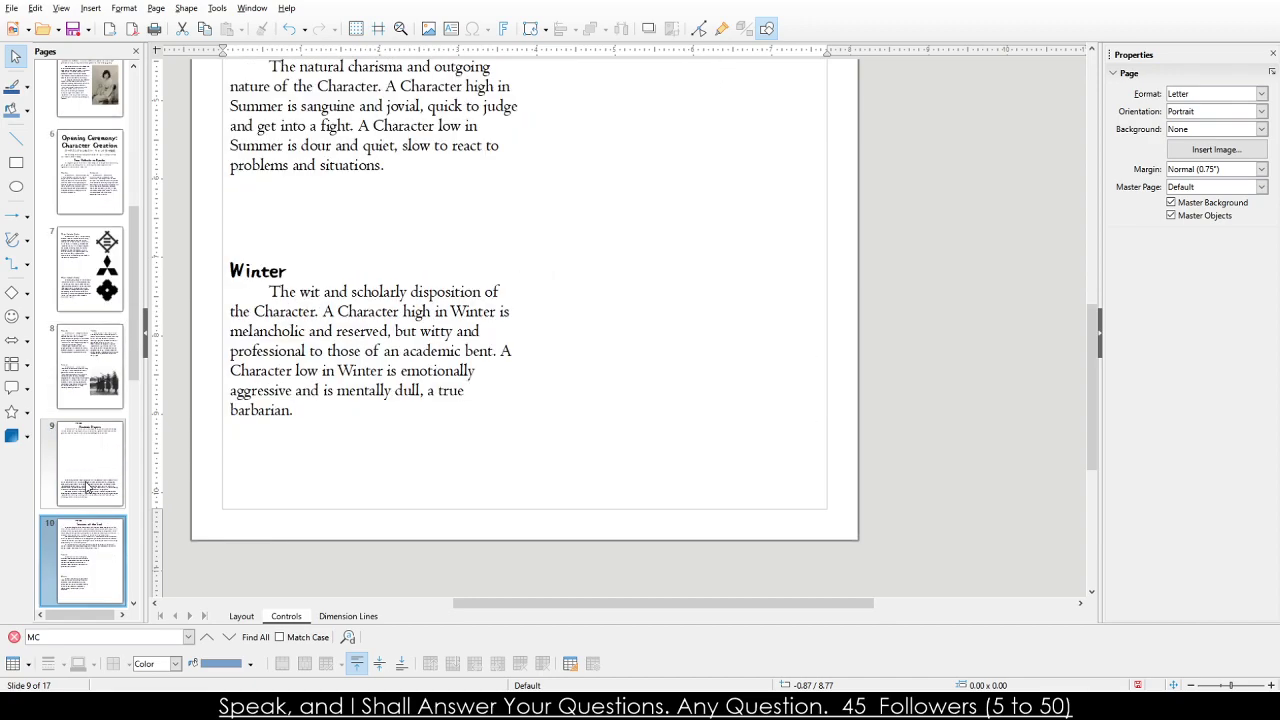
key("Down")
key("Down")
key("Down")
key("Down")
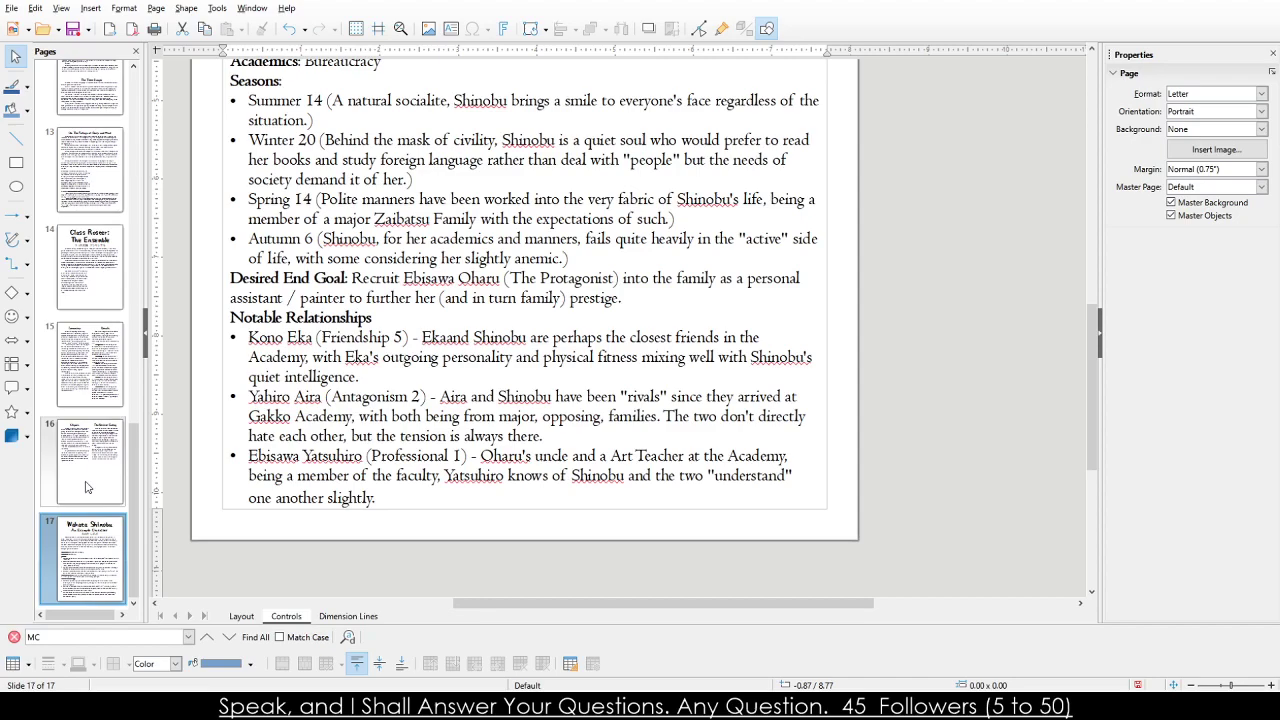
scroll(270, 354, "up", 3)
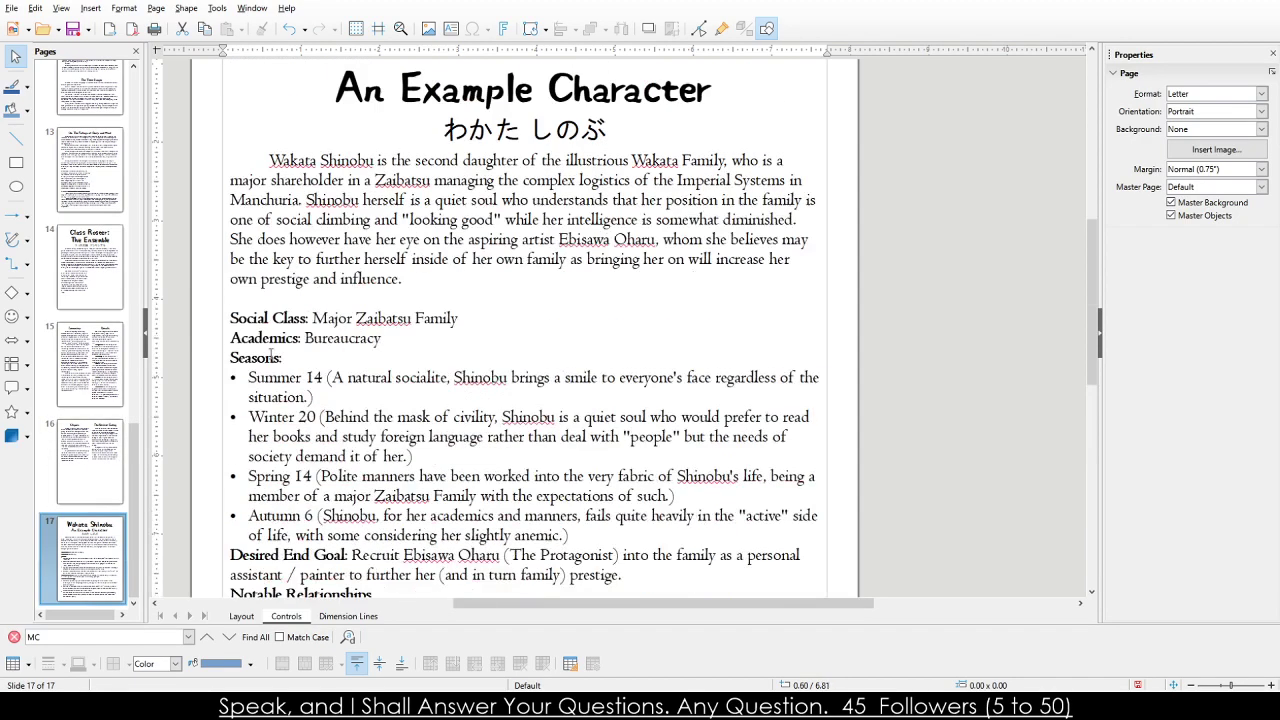
scroll(341, 245, "down", 1)
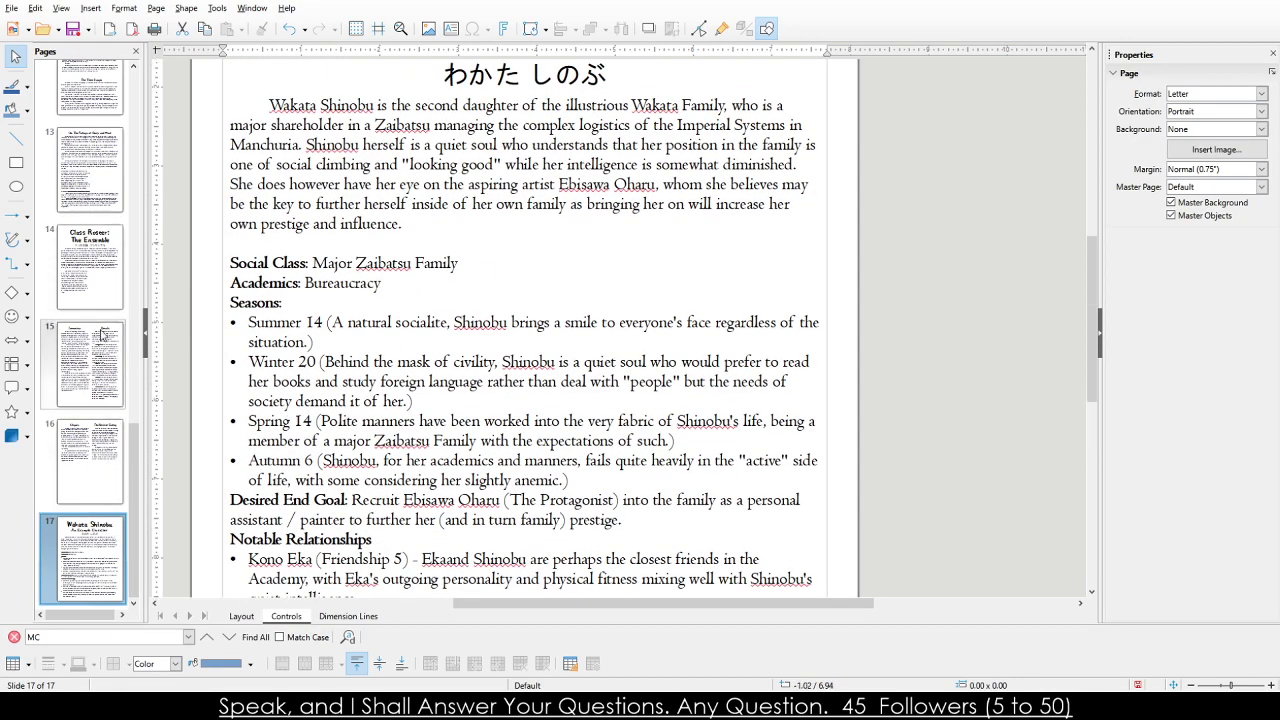
left_click(82, 537)
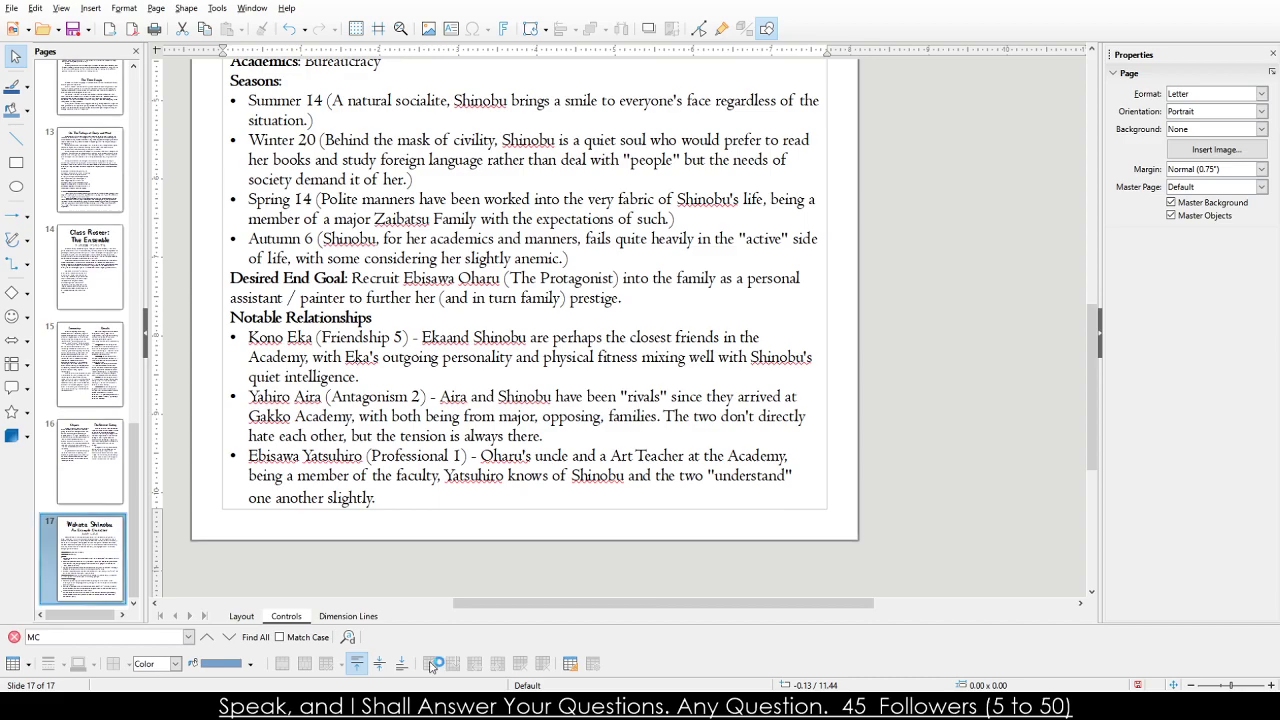
Copy the "Class Roster: The Ensemble" page and paste it after page 17 as the new chapter's starting layout.
left_click(112, 265)
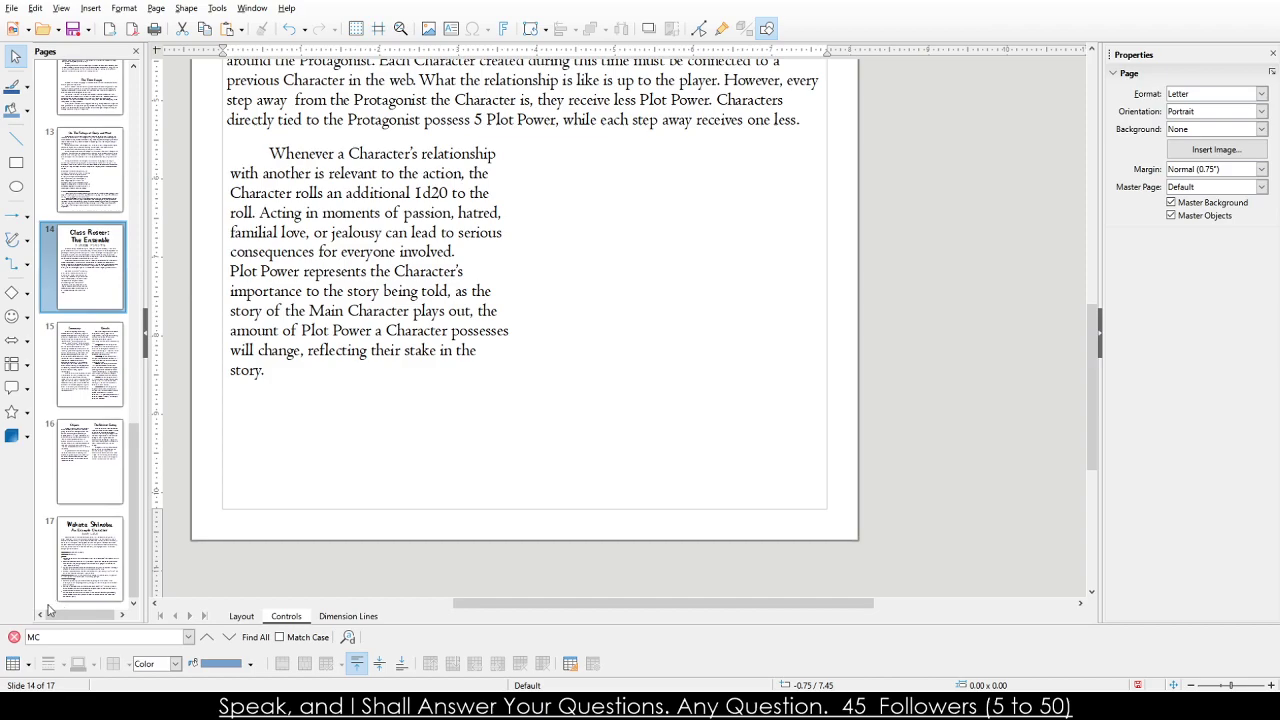
left_click(95, 583)
key("ctrl+v")
scroll(525, 330, "up", 5)
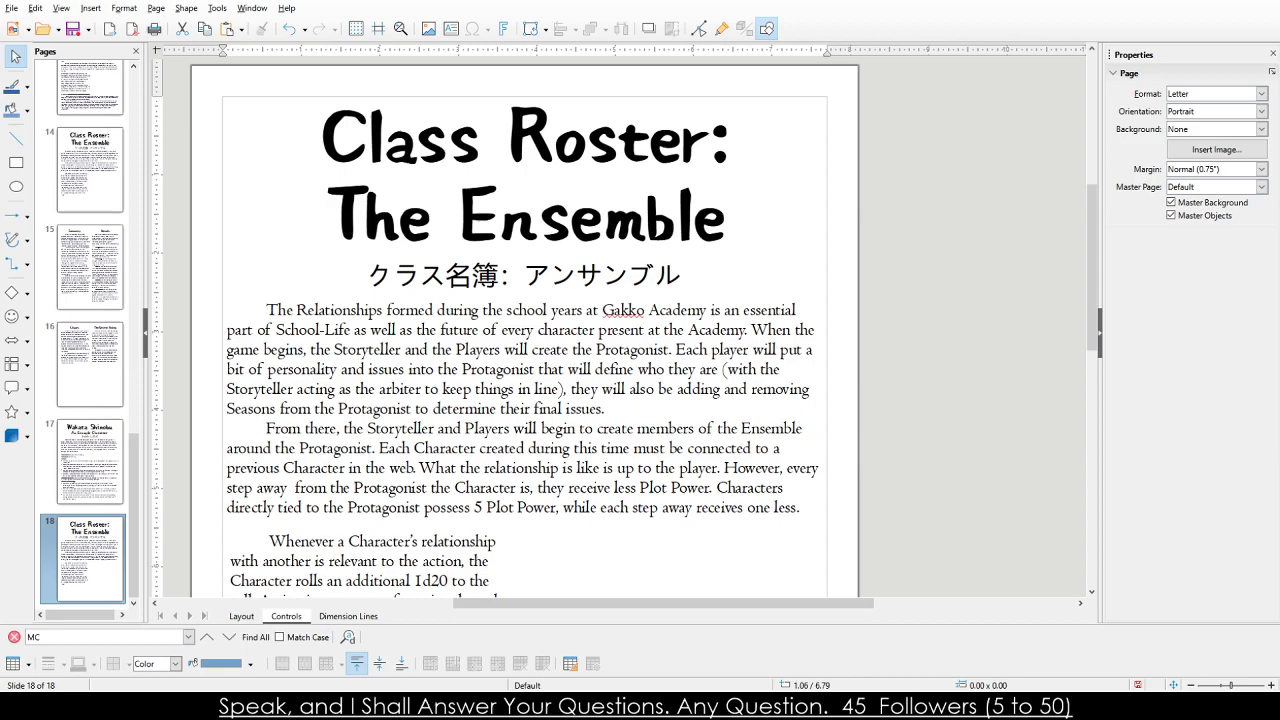
Replace the copied page's title with "Whispered Words and Sharp Knives".
left_click(366, 215)
left_click_drag(324, 112, 718, 213)
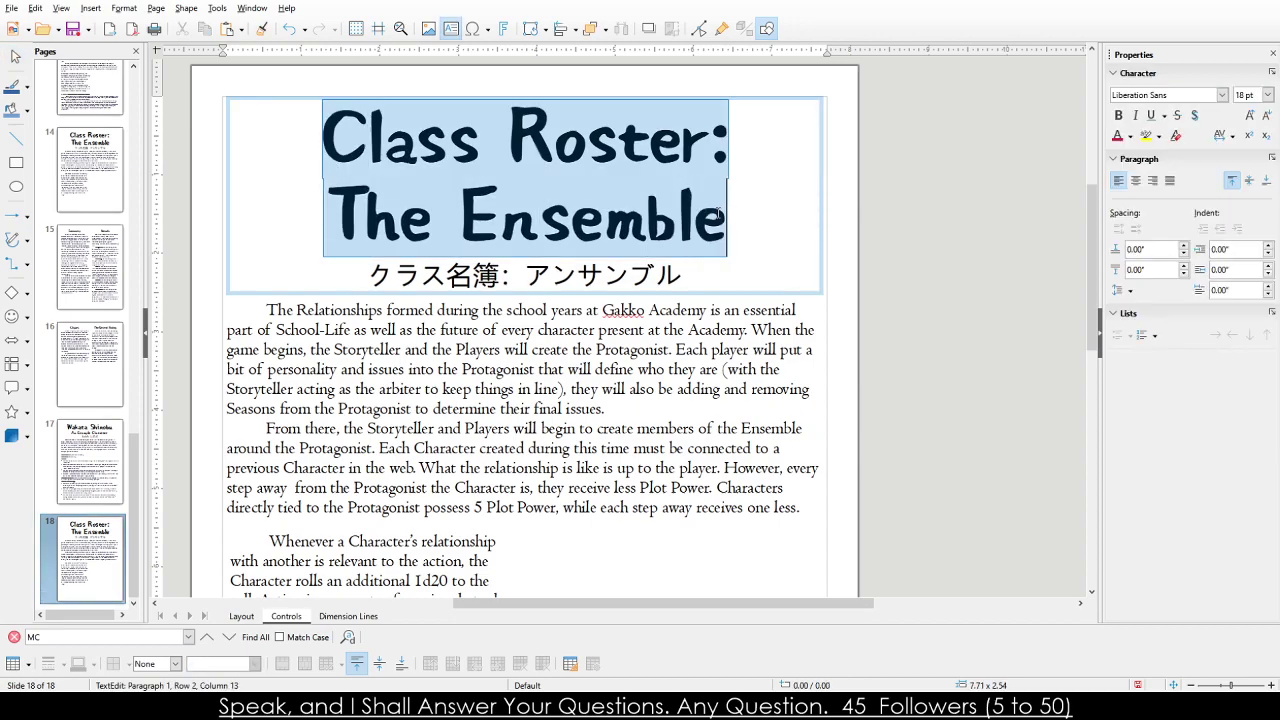
type("Whispered Words and Shapened Kniv")
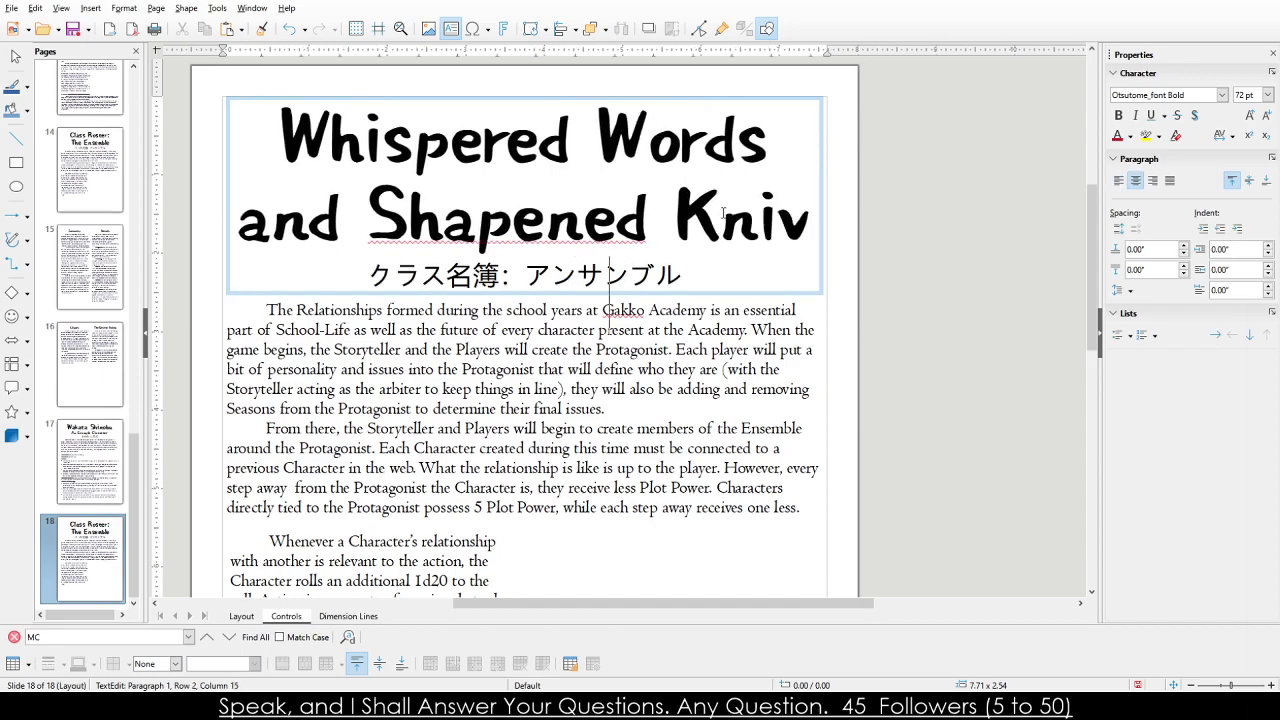
type("es")
key("BackSpace")
key("BackSpace")
key("BackSpace")
key("BackSpace")
key("BackSpace")
key("BackSpace")
key("BackSpace")
key("BackSpace")
key("BackSpace")
key("BackSpace")
key("BackSpace")
key("BackSpace")
key("BackSpace")
key("BackSpace")
key("BackSpace")
key("BackSpace")
key("BackSpace")
key("BackSpace")
key("BackSpace")
key("BackSpace")
key("BackSpace")
key("BackSpace")
key("BackSpace")
key("BackSpace")
key("BackSpace")
key("BackSpace")
key("BackSpace")
key("BackSpace")
key("BackSpace")
key("BackSpace")
key("BackSpace")
key("BackSpace")
key("BackSpace")
key("BackSpace")
type("hispered Words ")
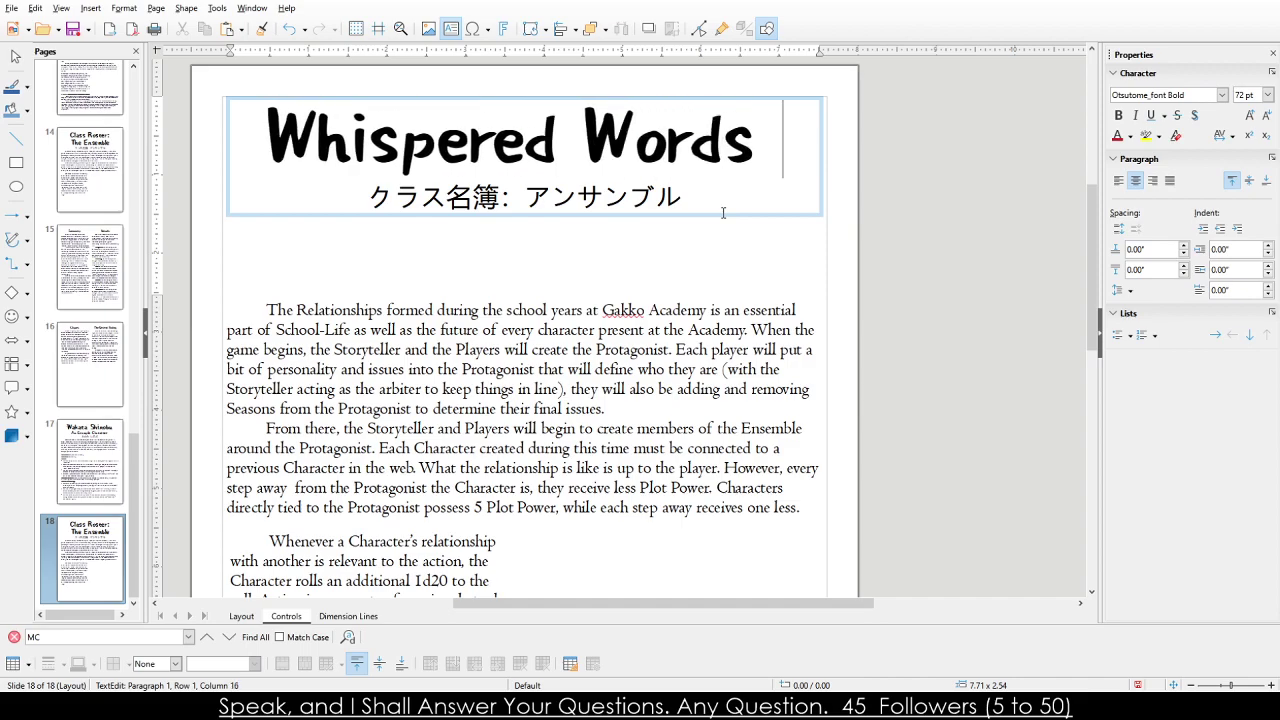
type("and Sarp")
key("BackSpace")
key("BackSpace")
key("BackSpace")
type("harp Knive")
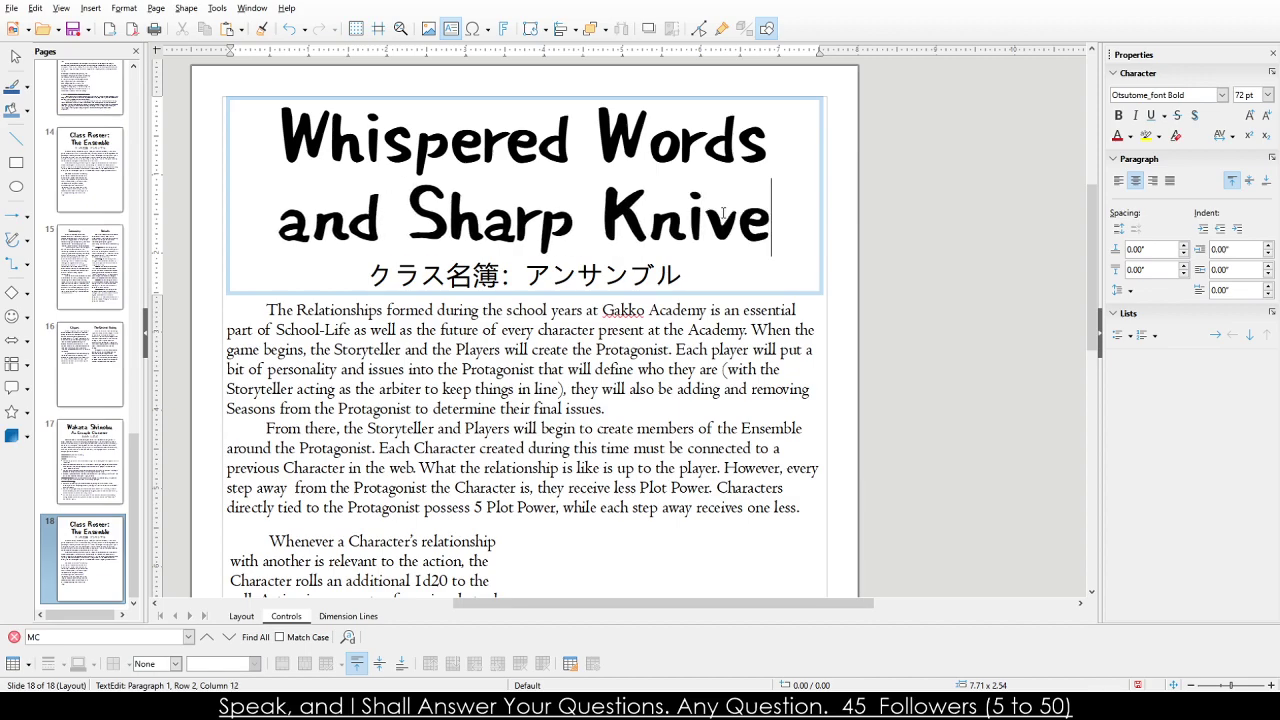
type("s")
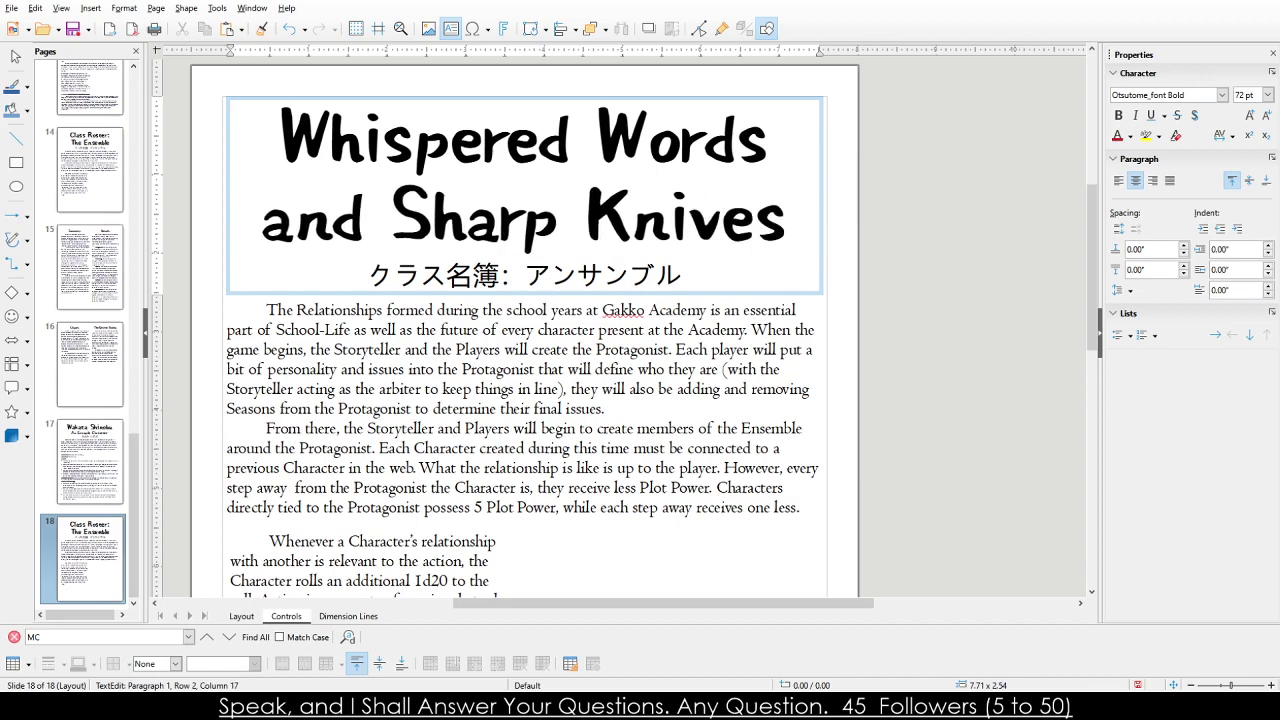
Replace the page's Japanese subtitle with the title's translation, "ささめきことと鋭いナイフ".
left_click_drag(281, 140, 781, 213)
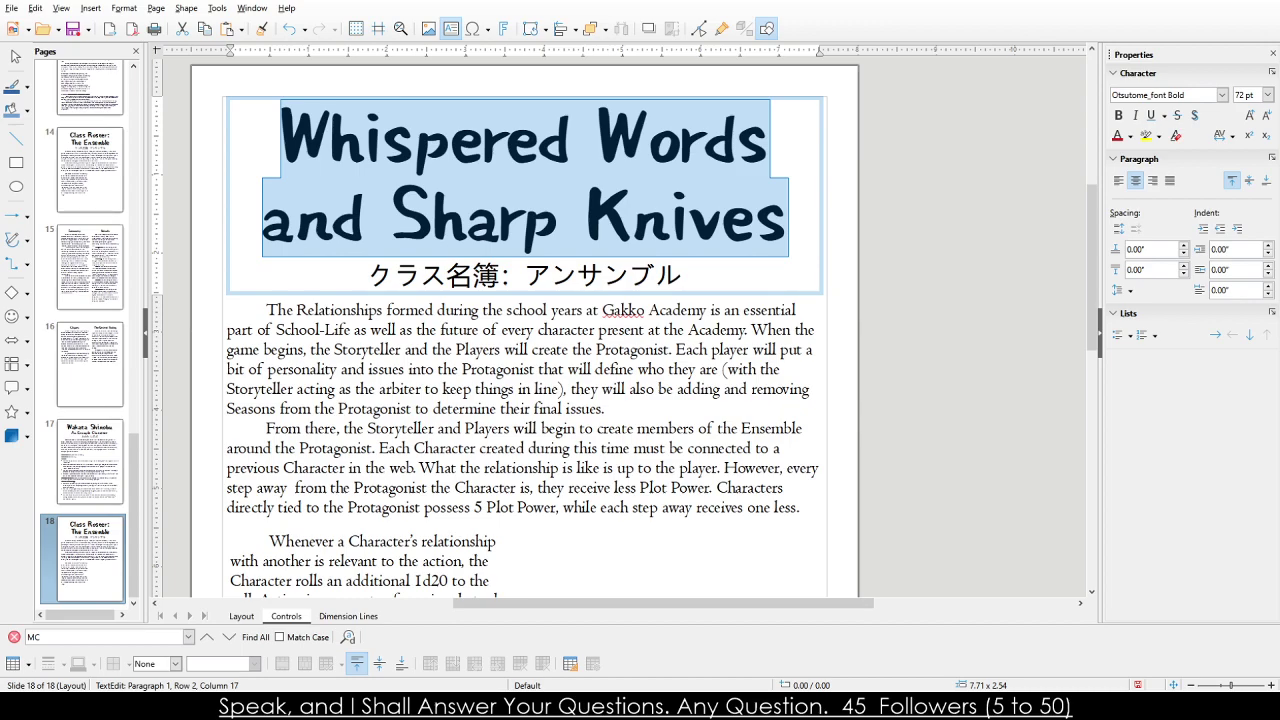
triple_click(375, 278)
type("ささめきことと鋭いナイフ")
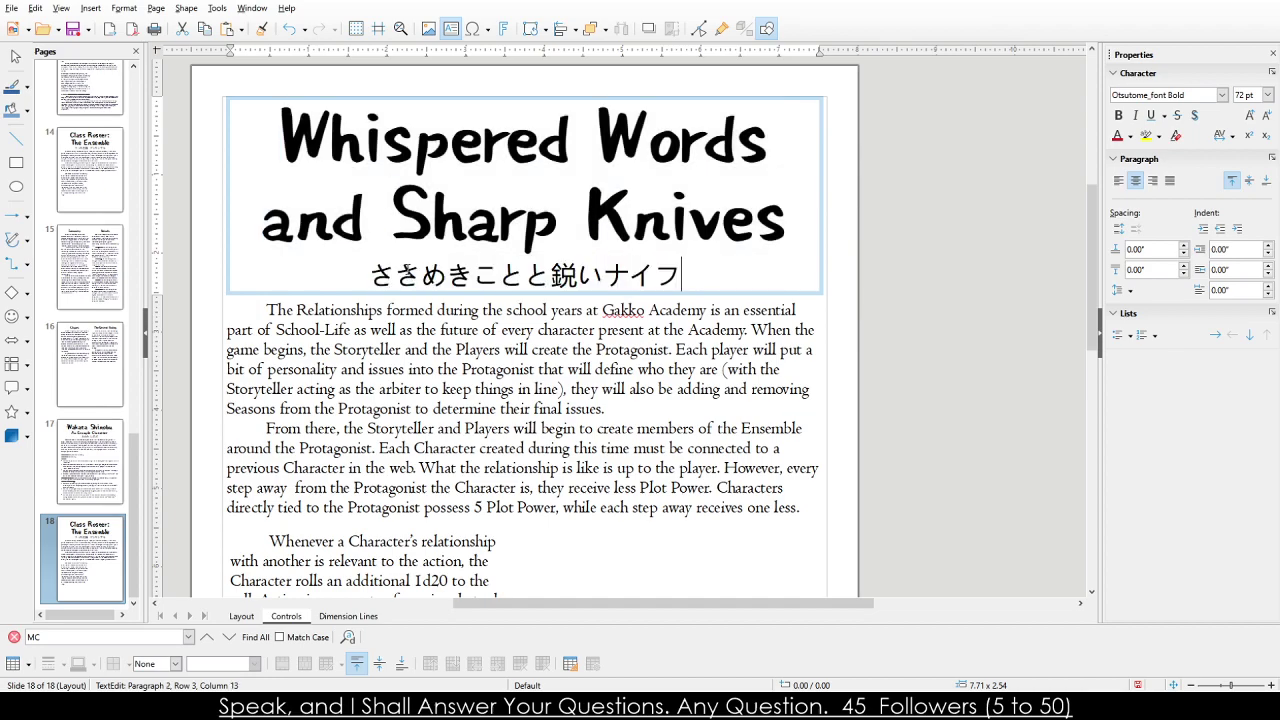
Change the end of the page title from "Sharp Knives" to "A Sharp Knife".
left_click_drag(788, 226, 437, 215)
key("BackSpace")
key("BackSpace")
type("A Sharp Knife")
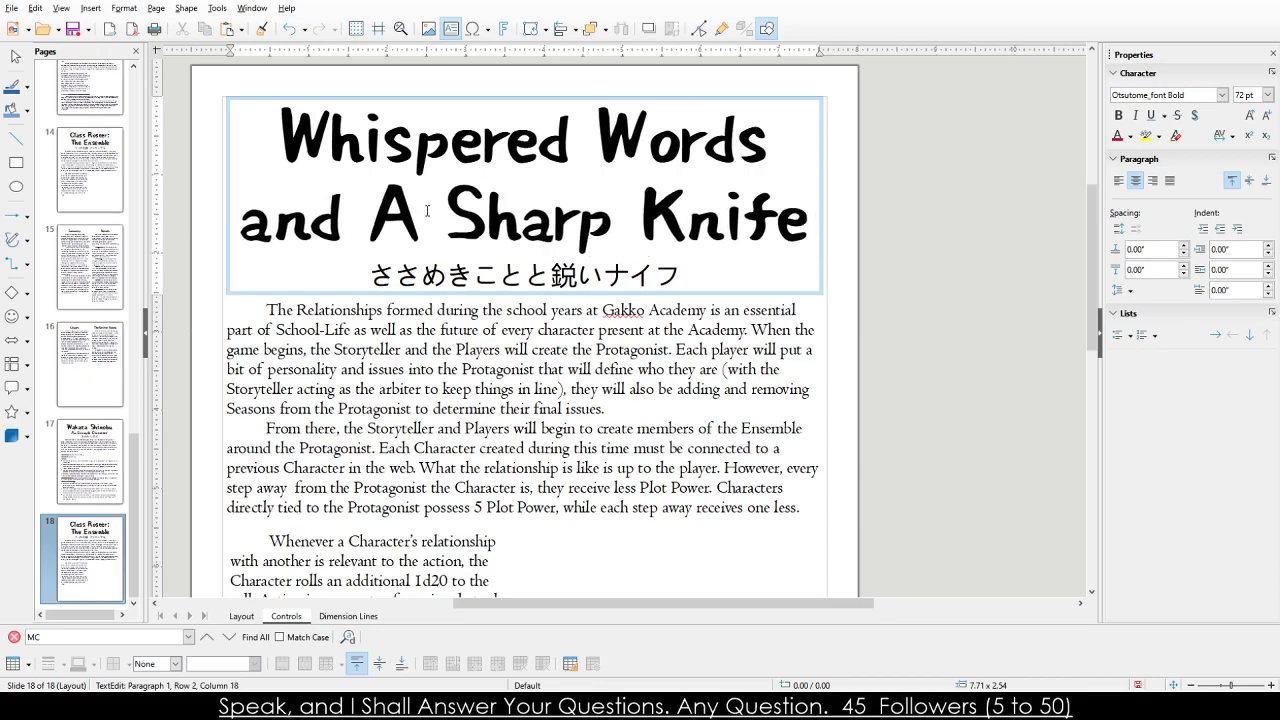
Delete the two leftover body text frames, the relationships introduction and the column beginning "Whenever a Character's relationship", from page 18.
left_click(377, 380)
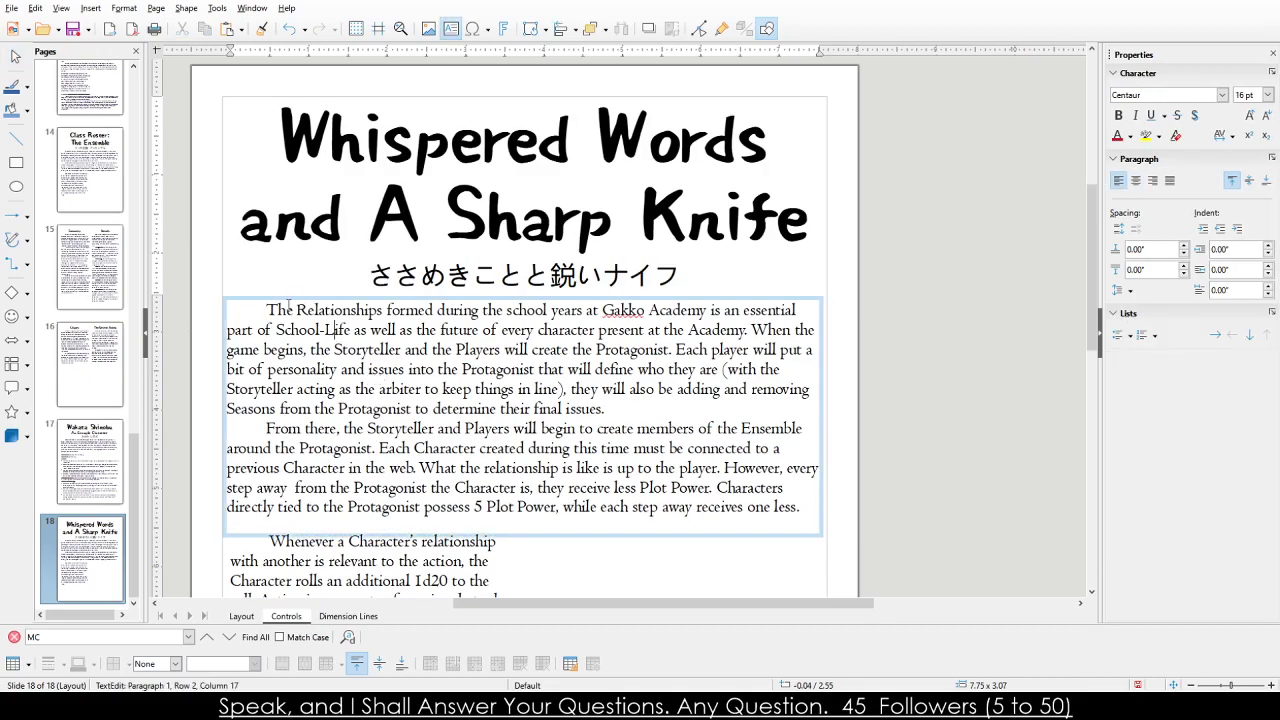
key("Delete")
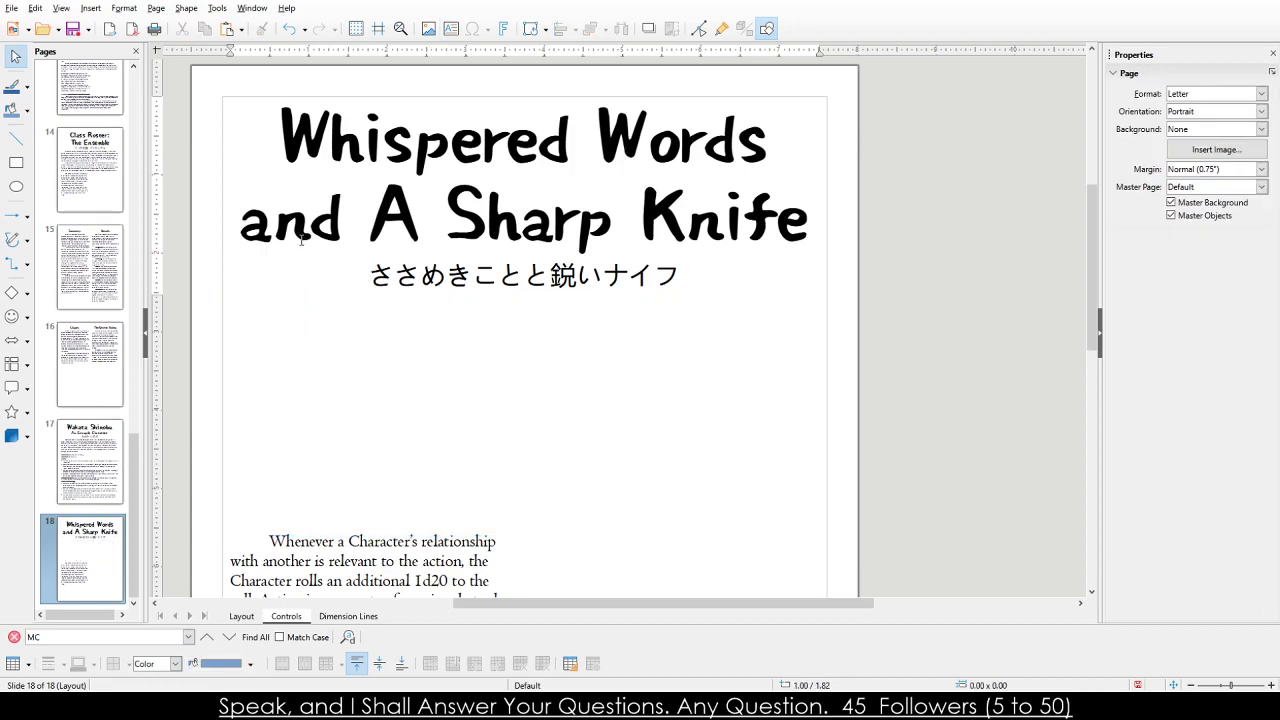
scroll(323, 357, "down", 3)
left_click(310, 374)
key("Escape")
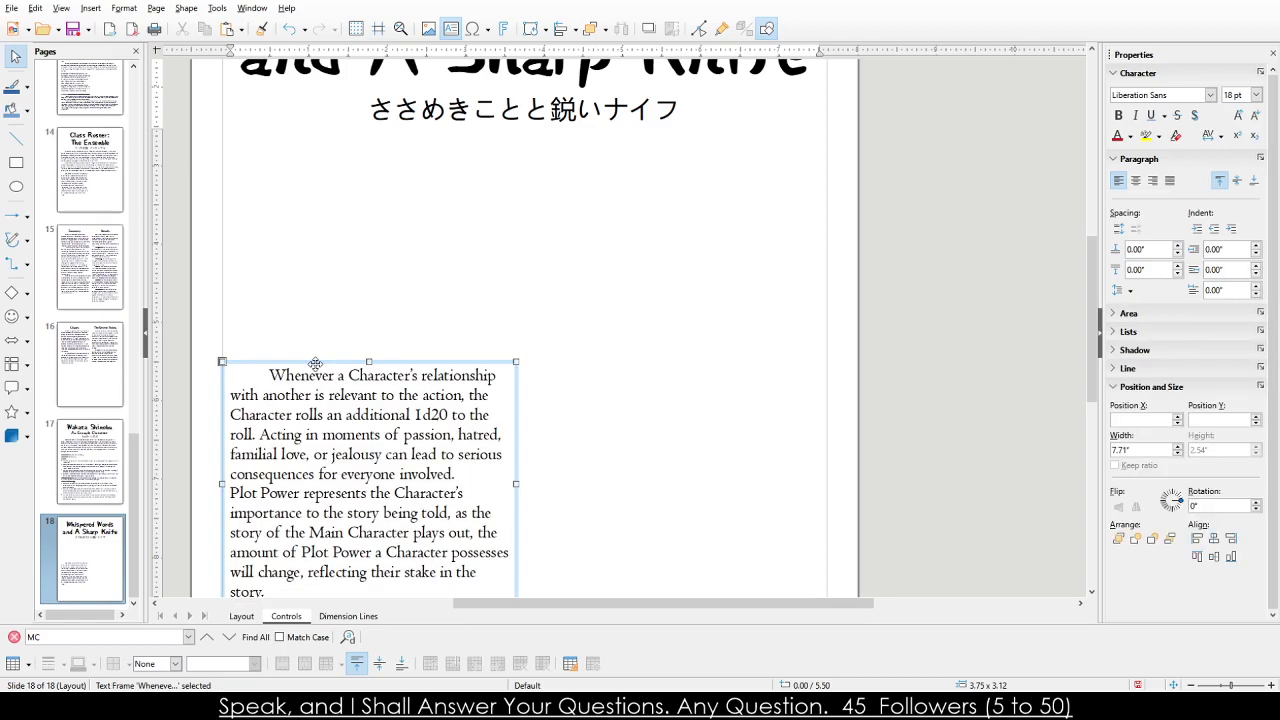
scroll(323, 365, "down", 4)
scroll(326, 365, "up", 4)
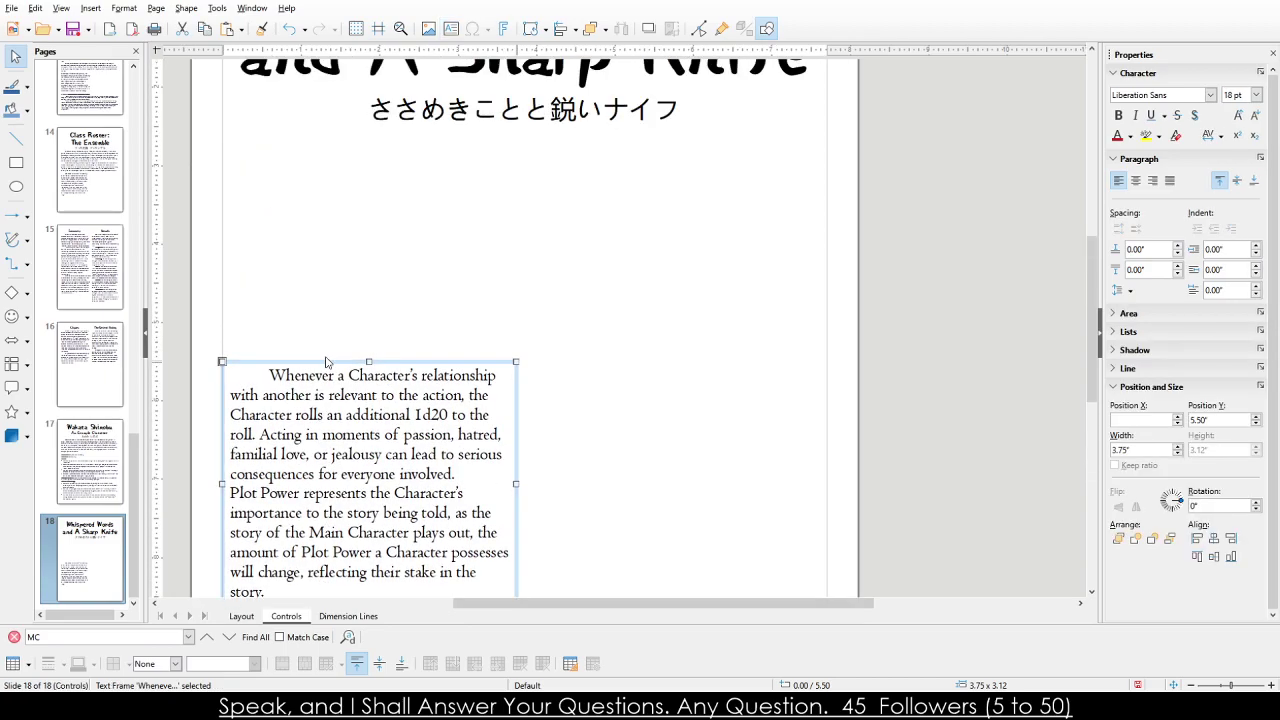
key("Delete")
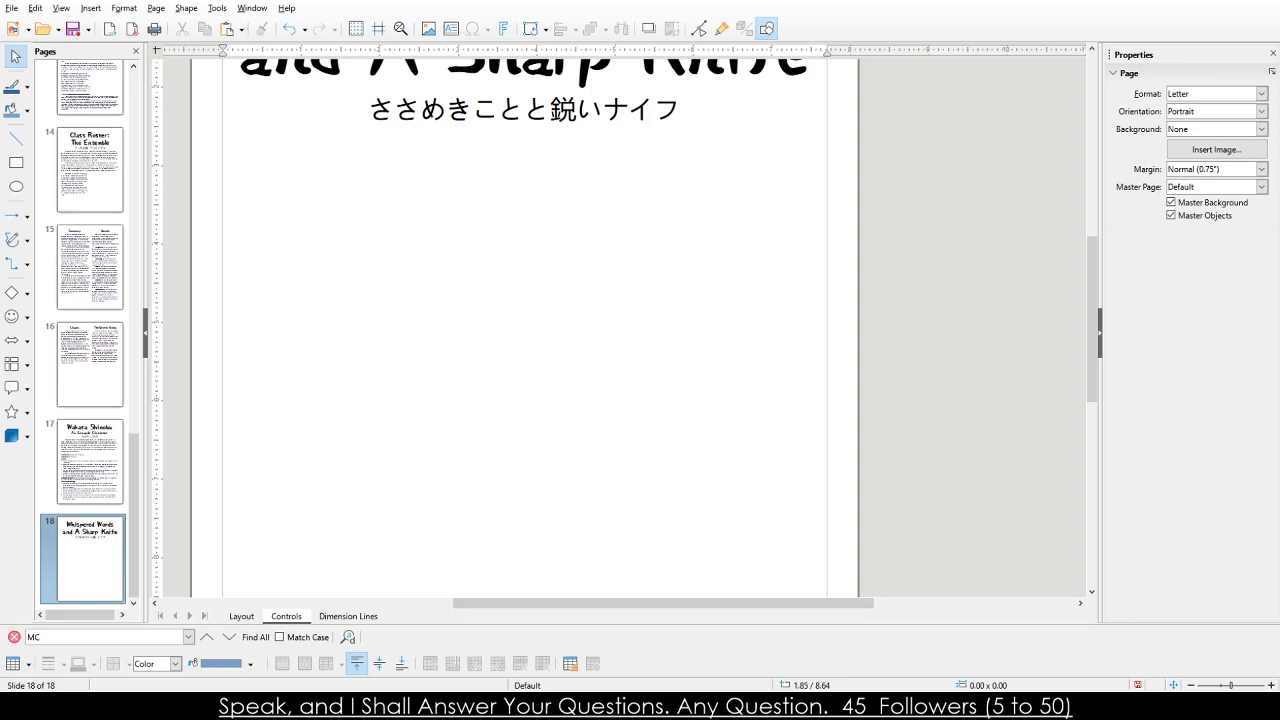
Add a full-width text frame under the Japanese subtitle with the introduction beginning "With the Character's made and the situation presented", and select its text.
key("ctrl+z")
left_click_drag(376, 271, 308, 138)
left_click_drag(892, 253, 827, 276)
triple_click(592, 183)
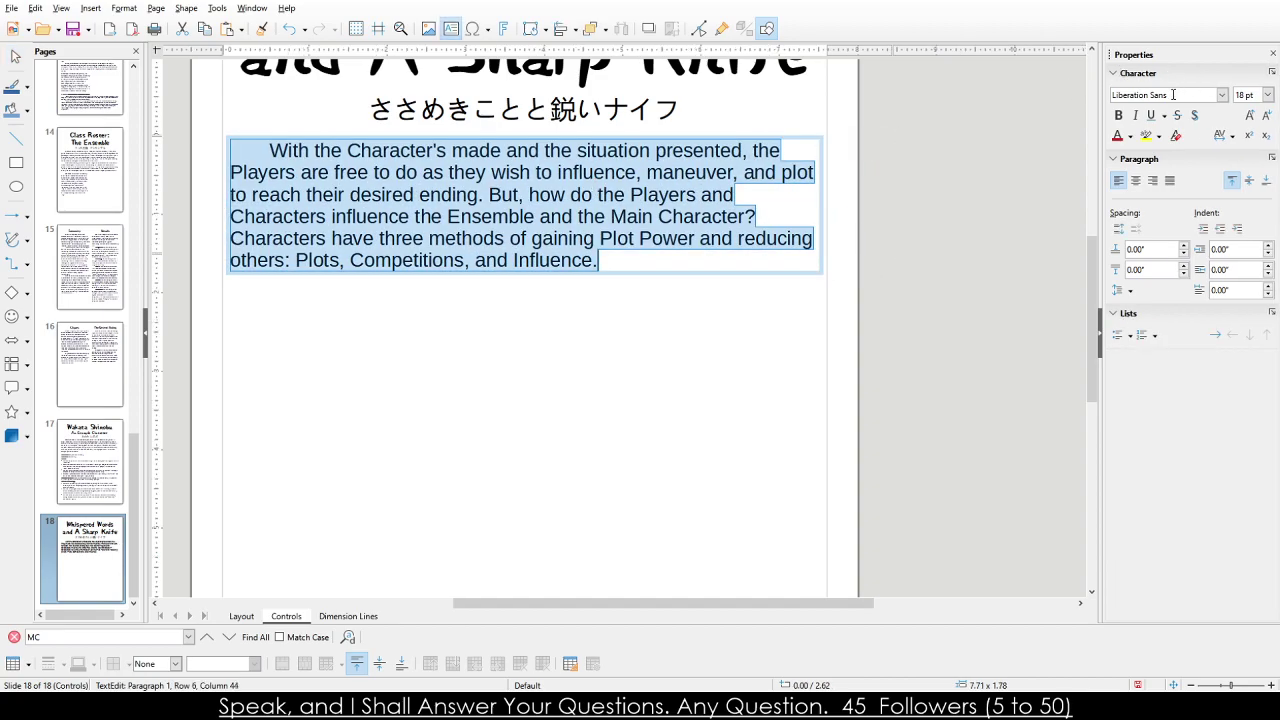
Set the introduction paragraph's font to Centaur at 16 pt.
triple_click(1218, 95)
type("Centaur")
key("Return")
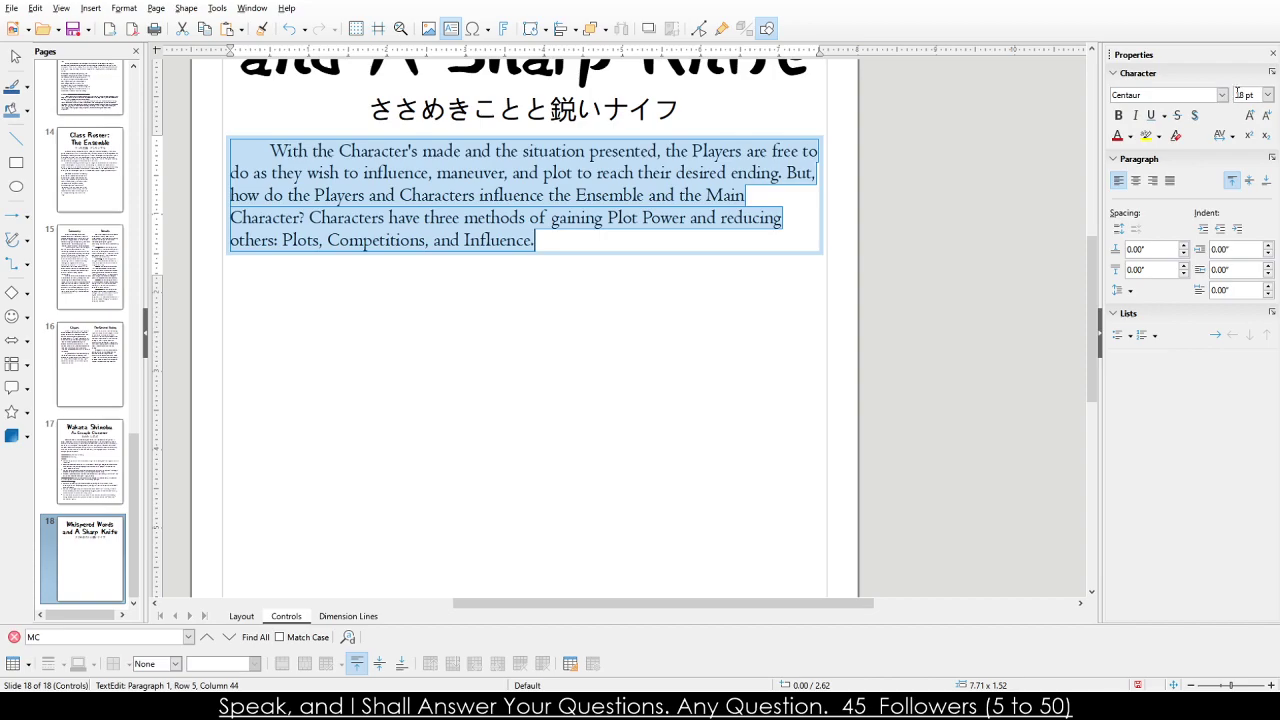
type("6")
key("Return")
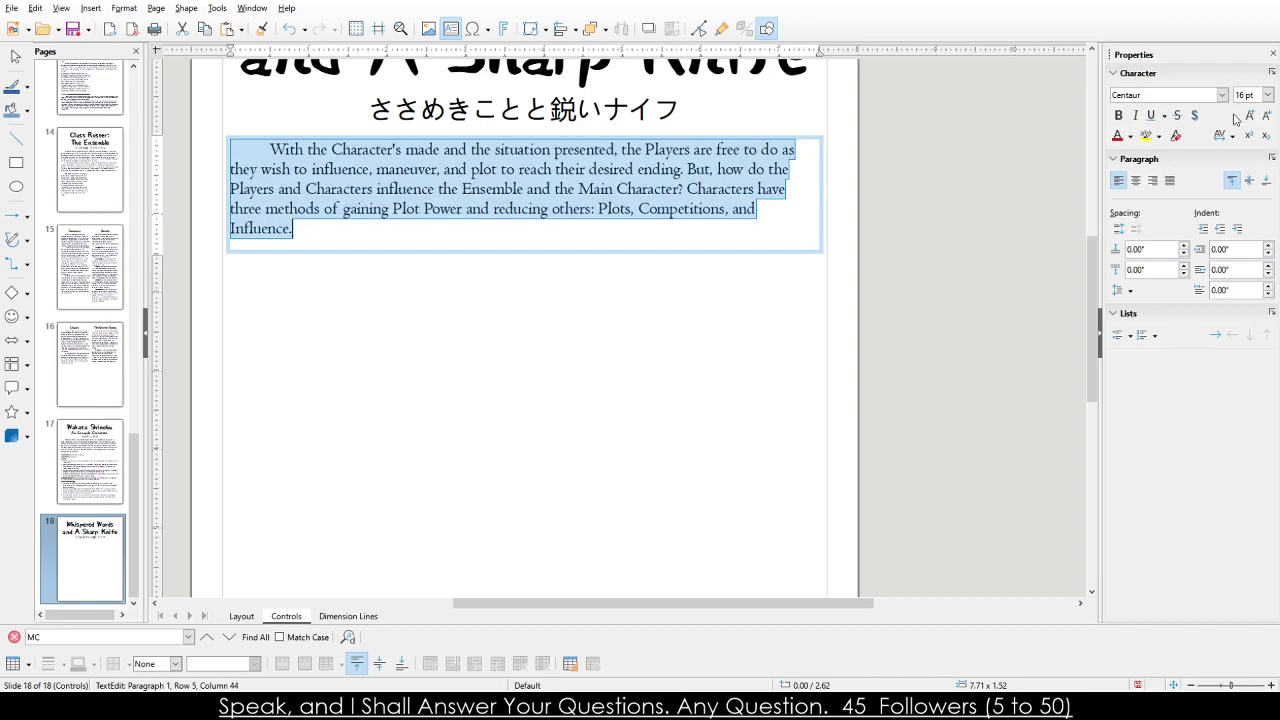
left_click(451, 203)
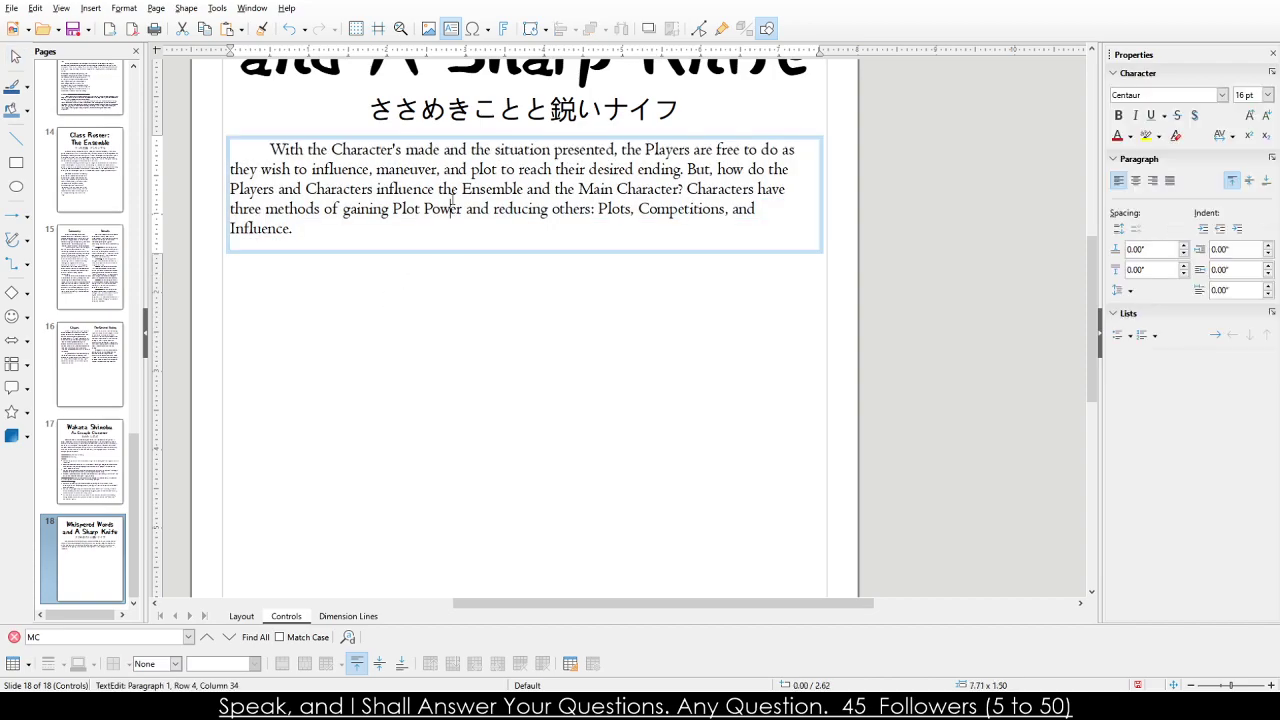
Shrink the introduction's text frame to about 1.36" high and widen it to about 7.75".
left_click(520, 253)
left_click(517, 249)
left_click(520, 251)
left_click(523, 251)
left_click_drag(523, 251, 520, 237)
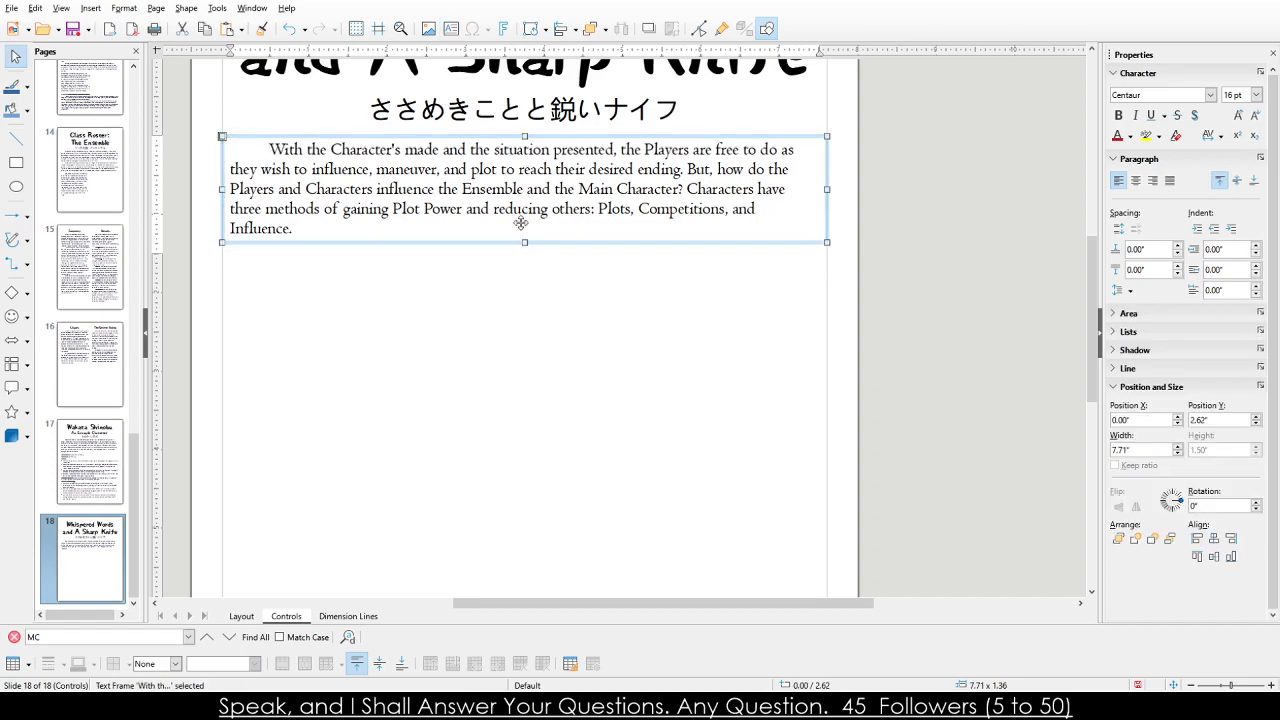
left_click(480, 366)
scroll(452, 378, "up", 3)
left_click(808, 405)
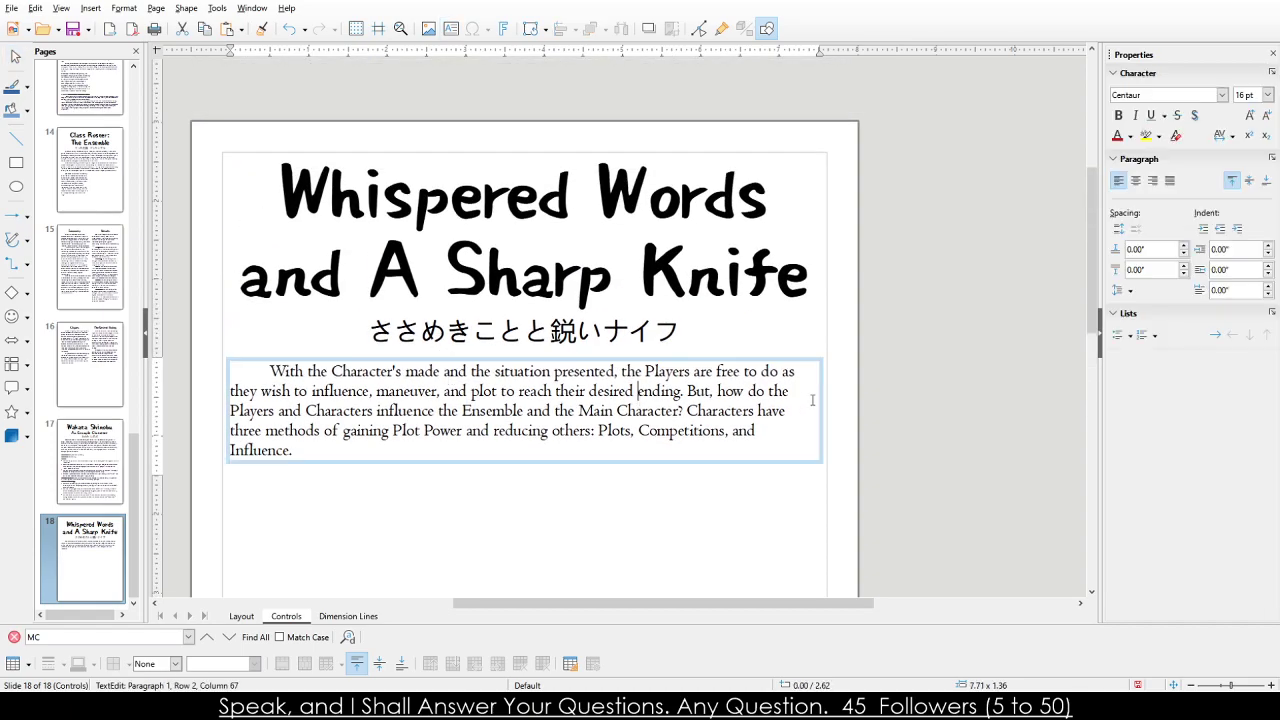
left_click(818, 425)
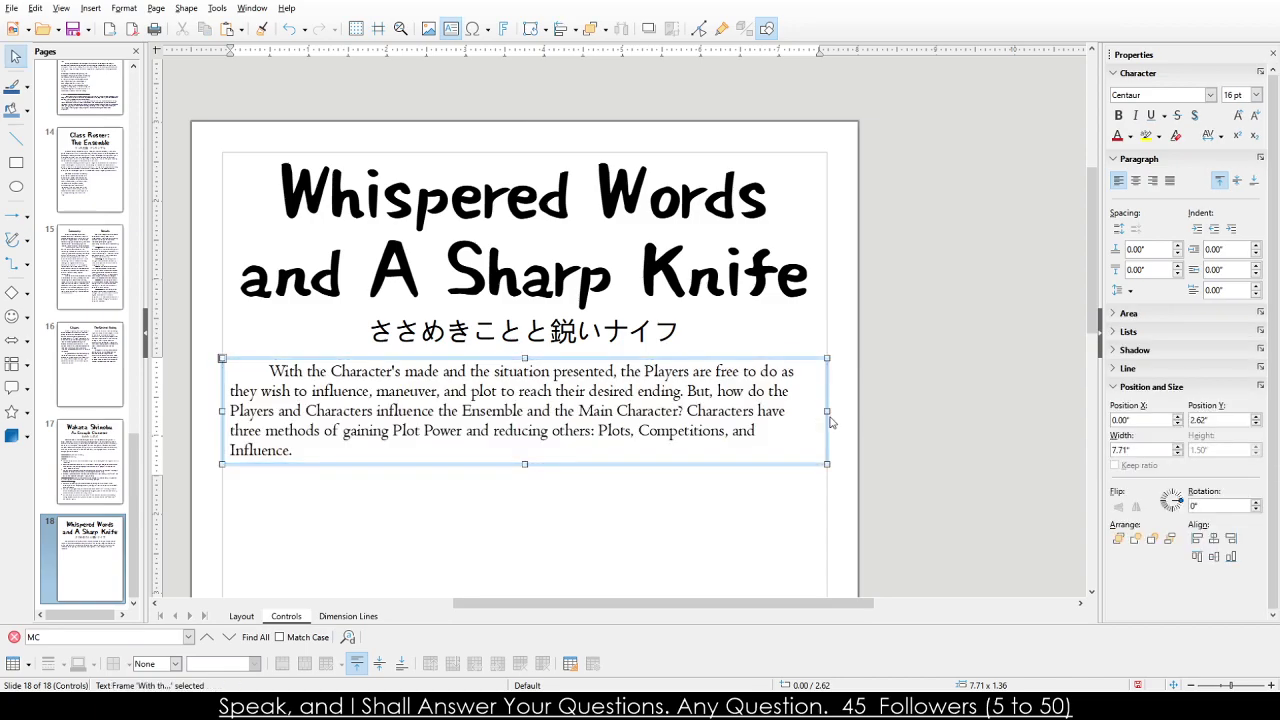
left_click_drag(831, 413, 837, 412)
left_click(843, 462)
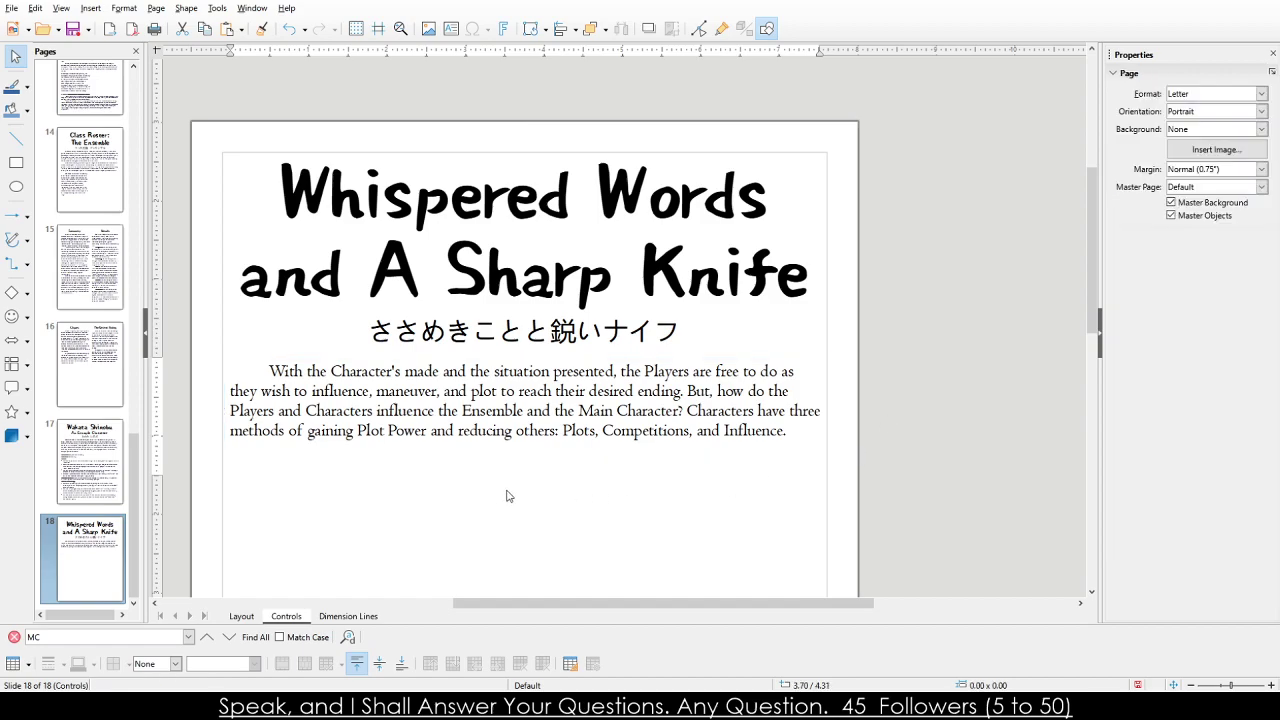
Go to page 13 and pick its "On The Failings of Body and Mind" heading frame.
scroll(420, 490, "down", 3)
scroll(80, 322, "up", 10)
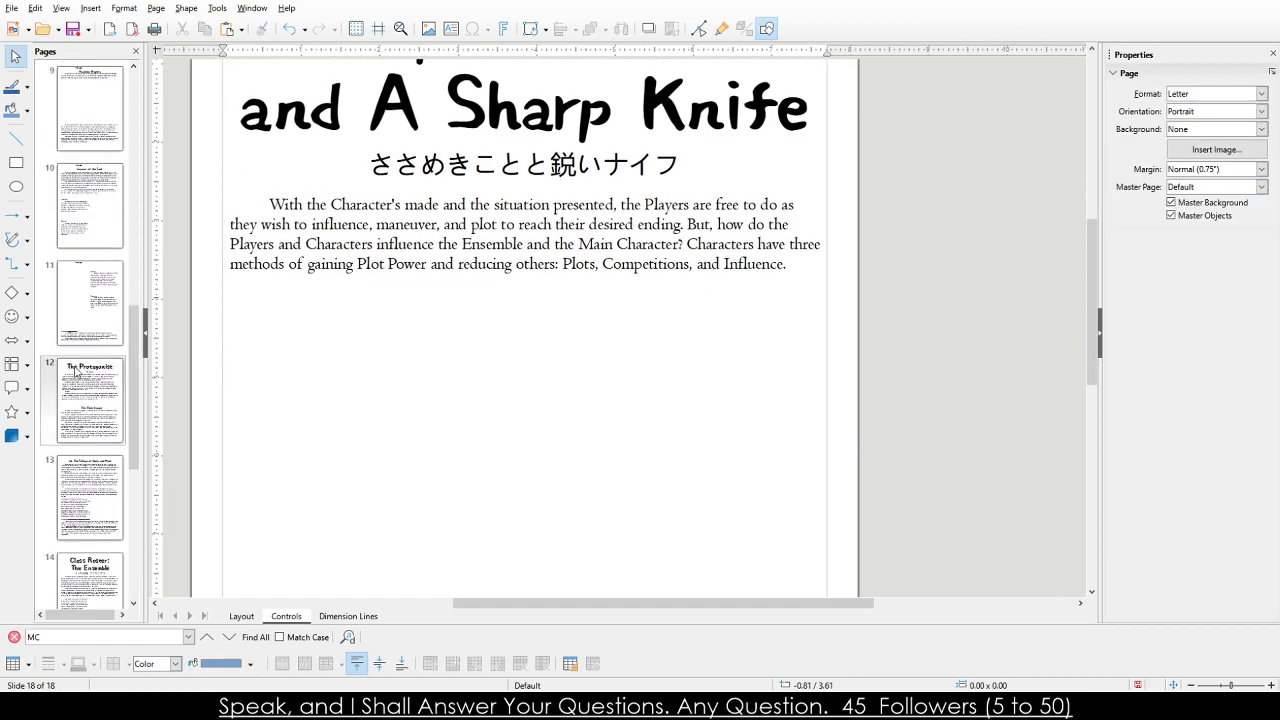
scroll(85, 323, "down", 7)
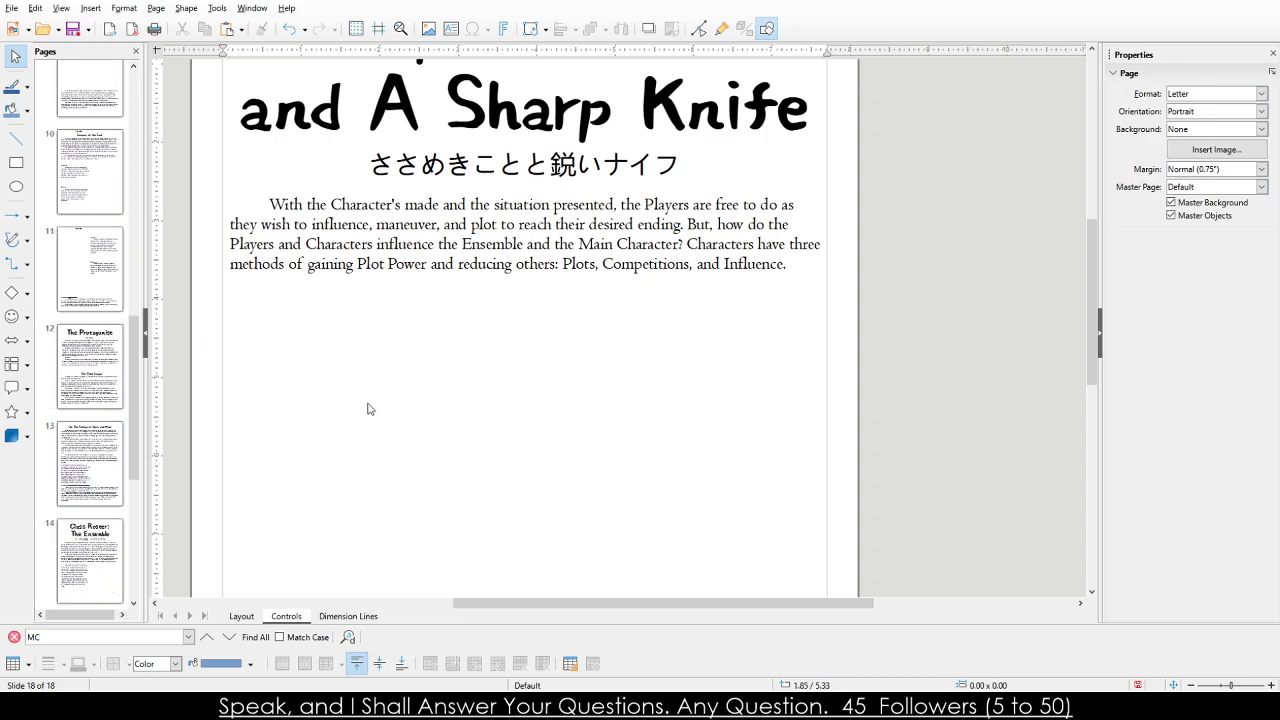
scroll(369, 406, "up", 1)
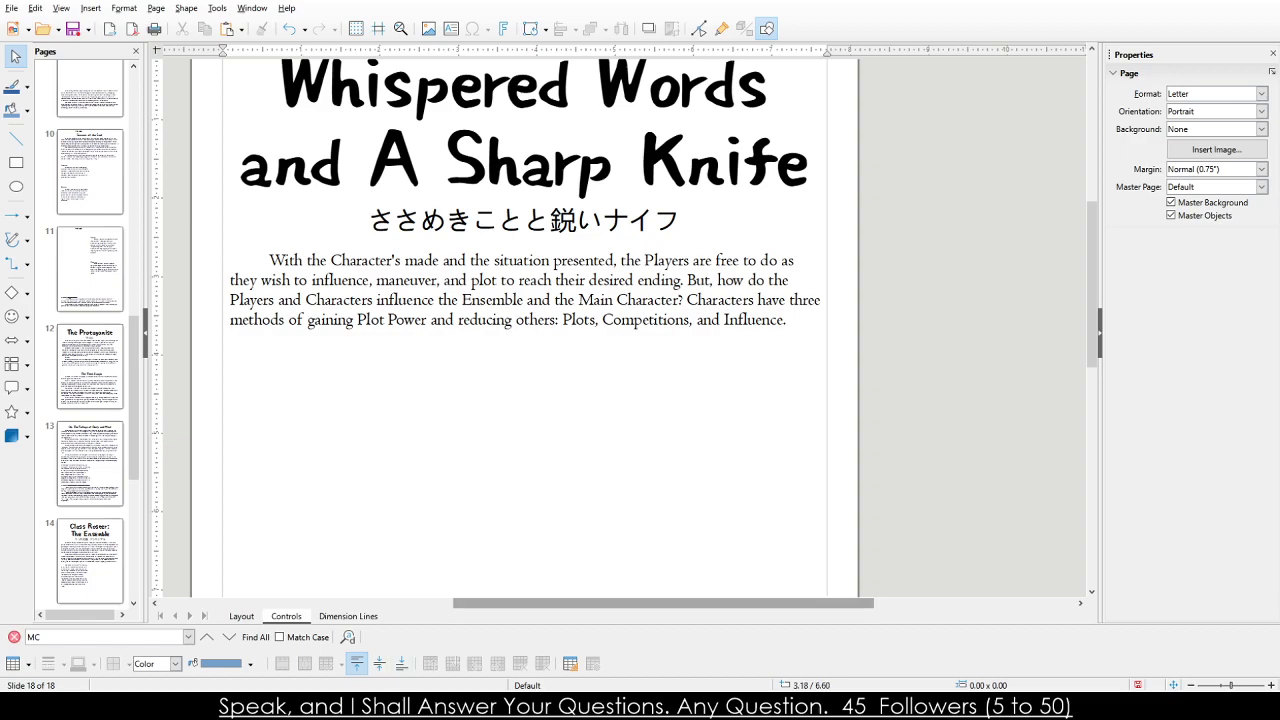
scroll(420, 514, "up", 2)
scroll(419, 568, "down", 5)
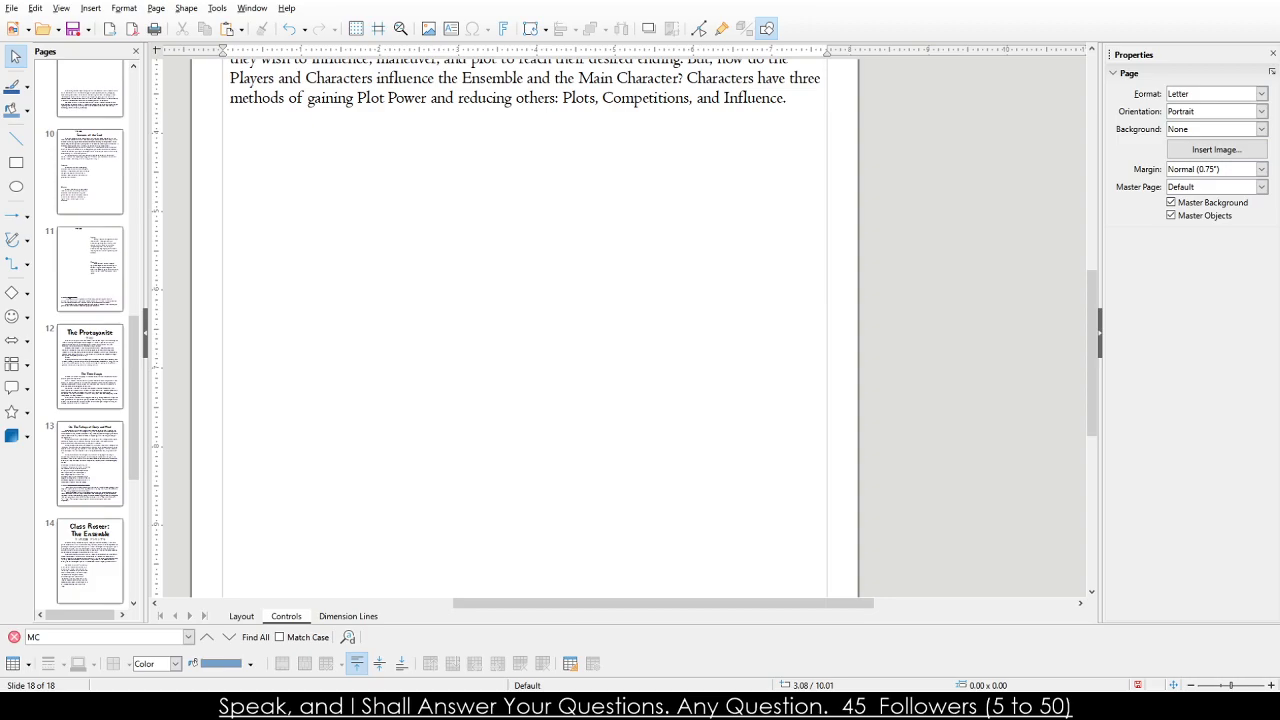
left_click(112, 446)
scroll(195, 353, "up", 6)
left_click(493, 150)
left_click(493, 150)
left_click(493, 152)
left_click(492, 155)
type("?")
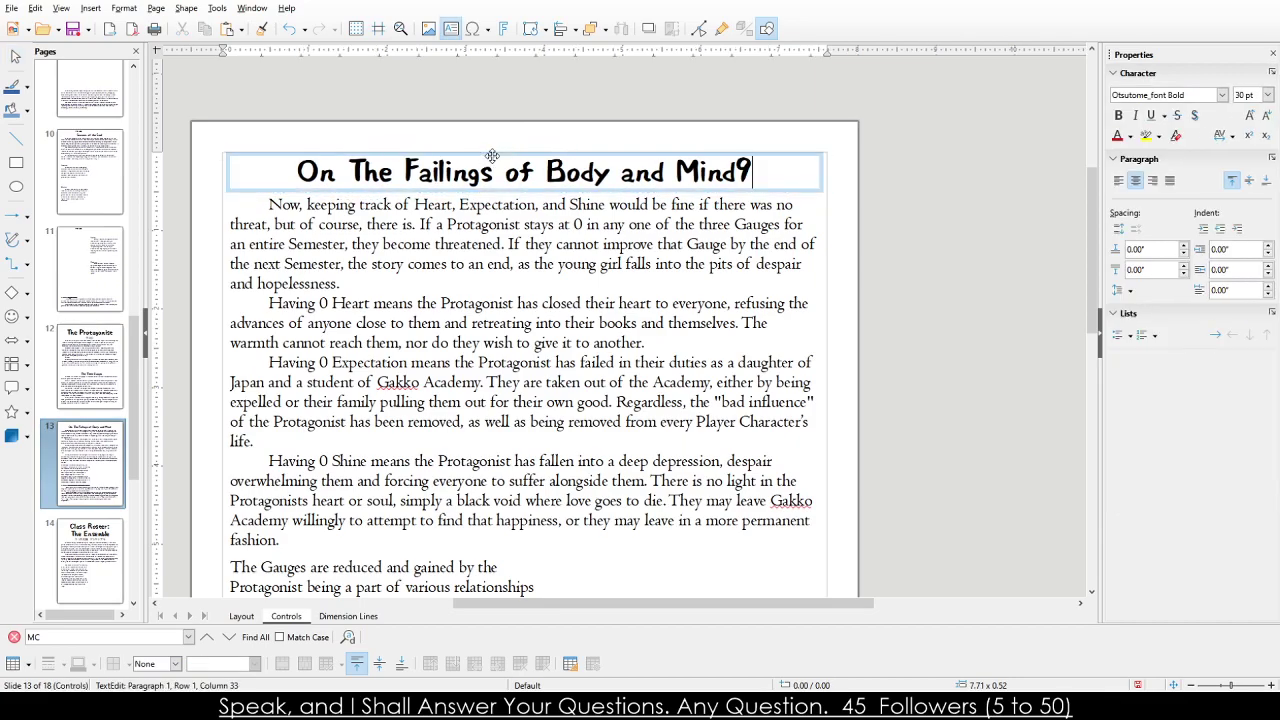
type("?")
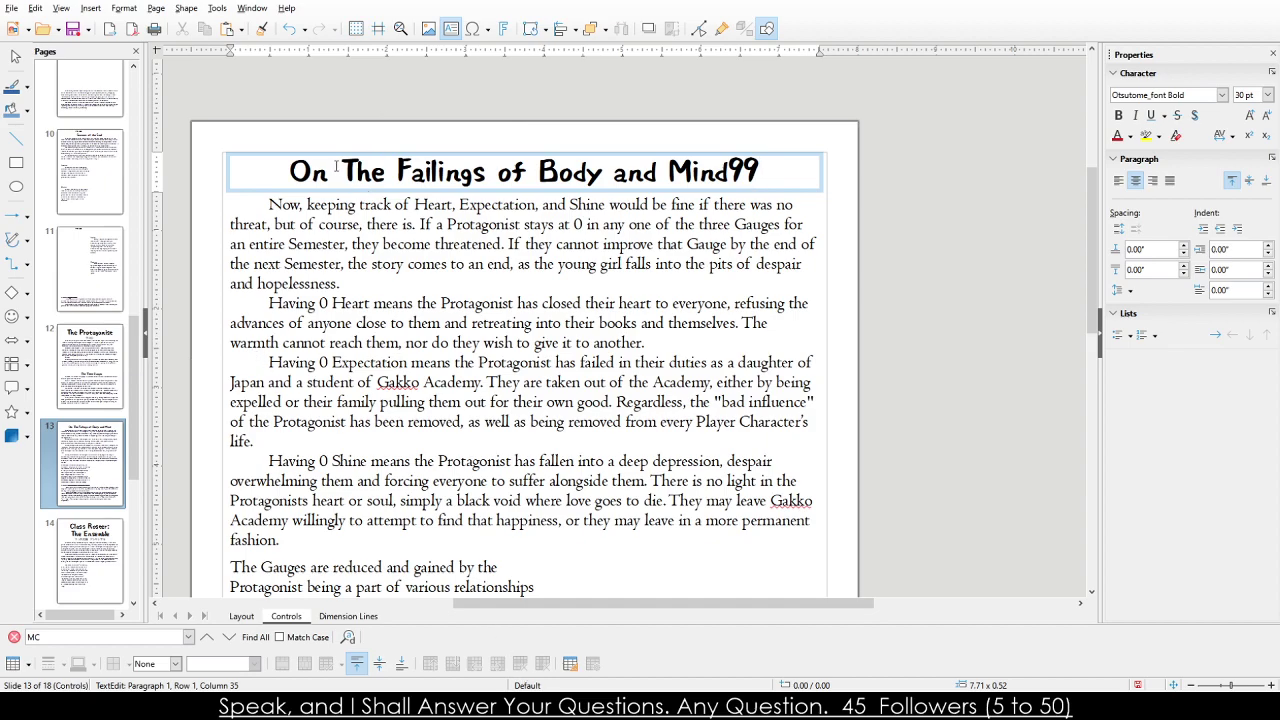
key("BackSpace")
key("BackSpace")
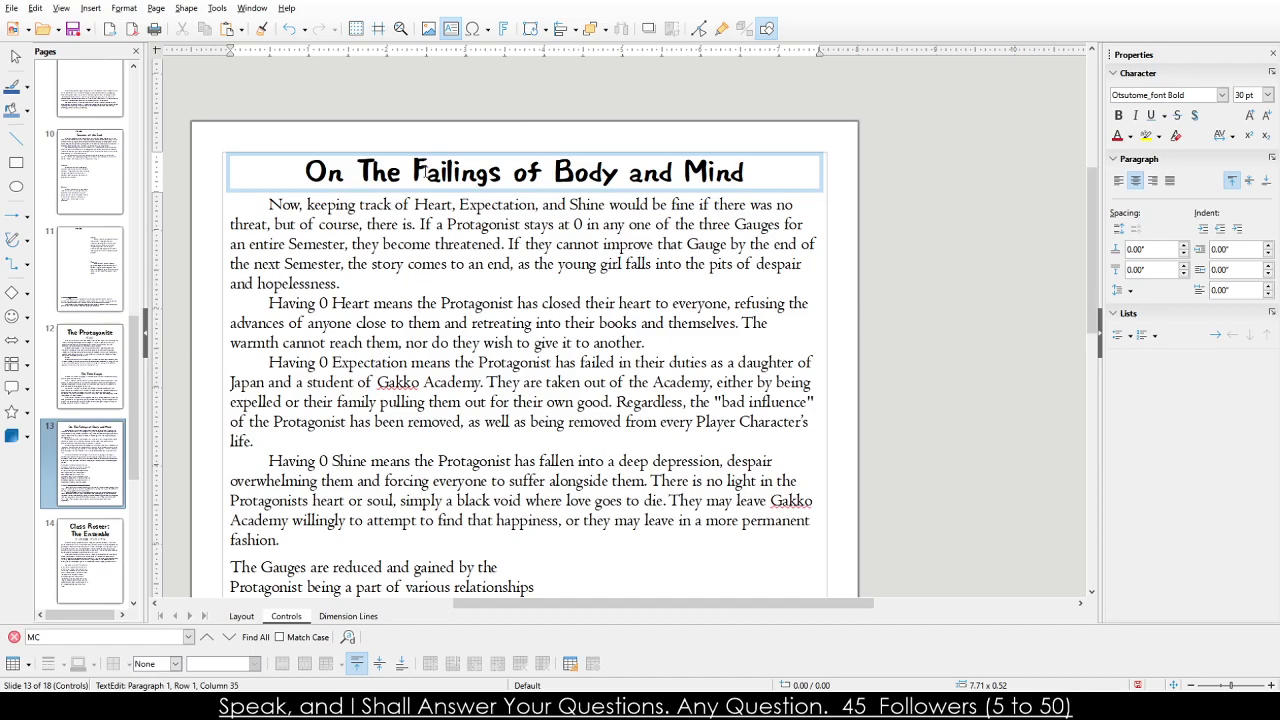
Copy the "On The Failings of Body and Mind" heading frame onto page 18 and place it just below the introduction paragraph.
key("Escape")
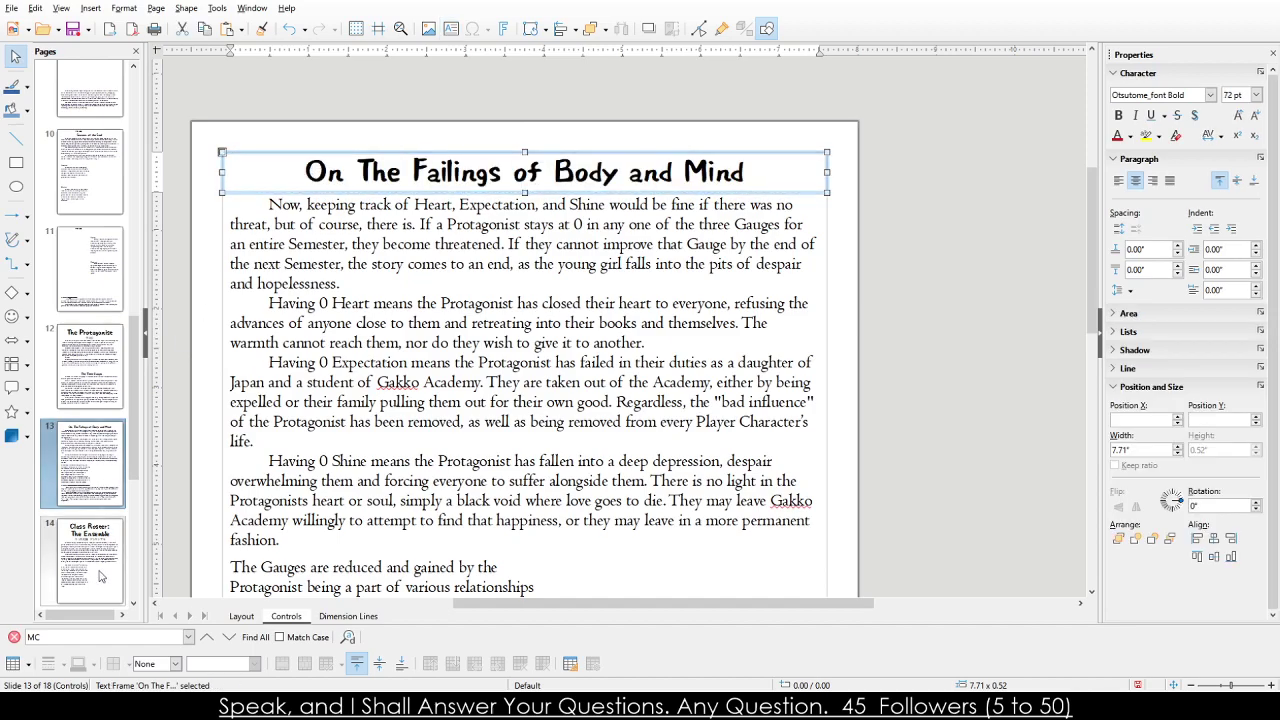
scroll(122, 553, "down", 2)
scroll(122, 553, "down", 2)
left_click(103, 560)
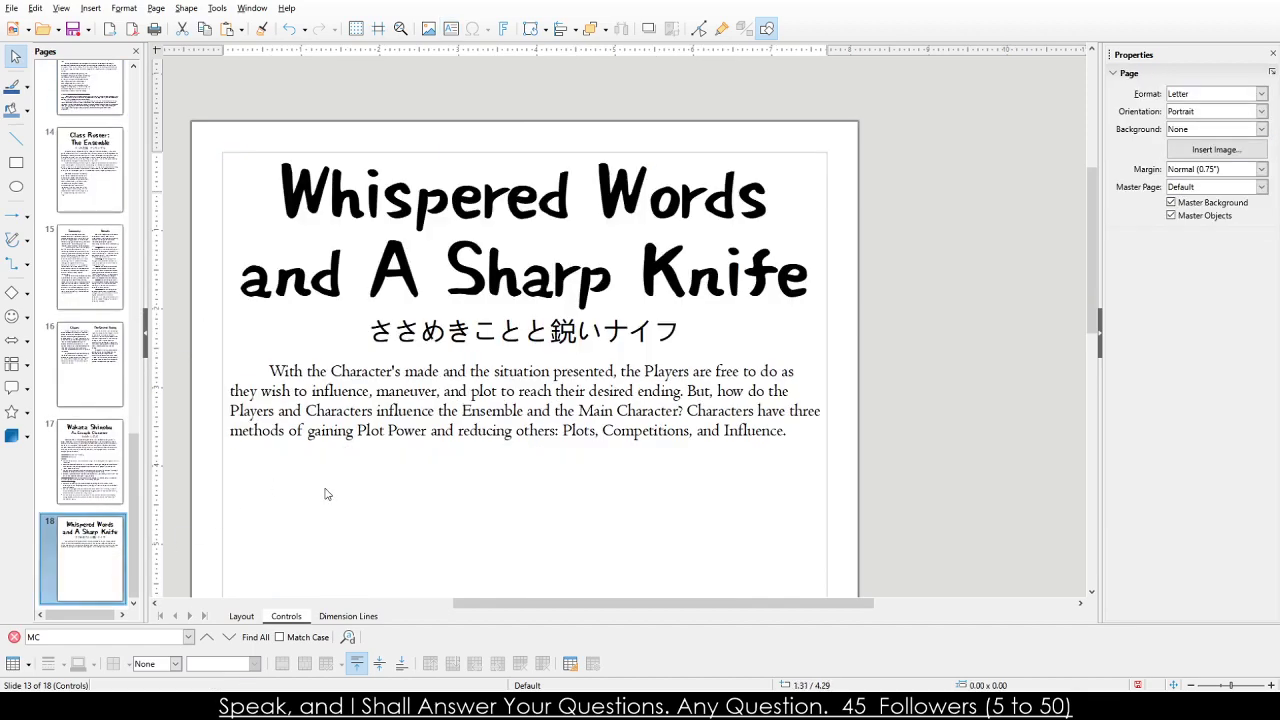
left_click_drag(247, 149, 247, 452)
left_click(314, 565)
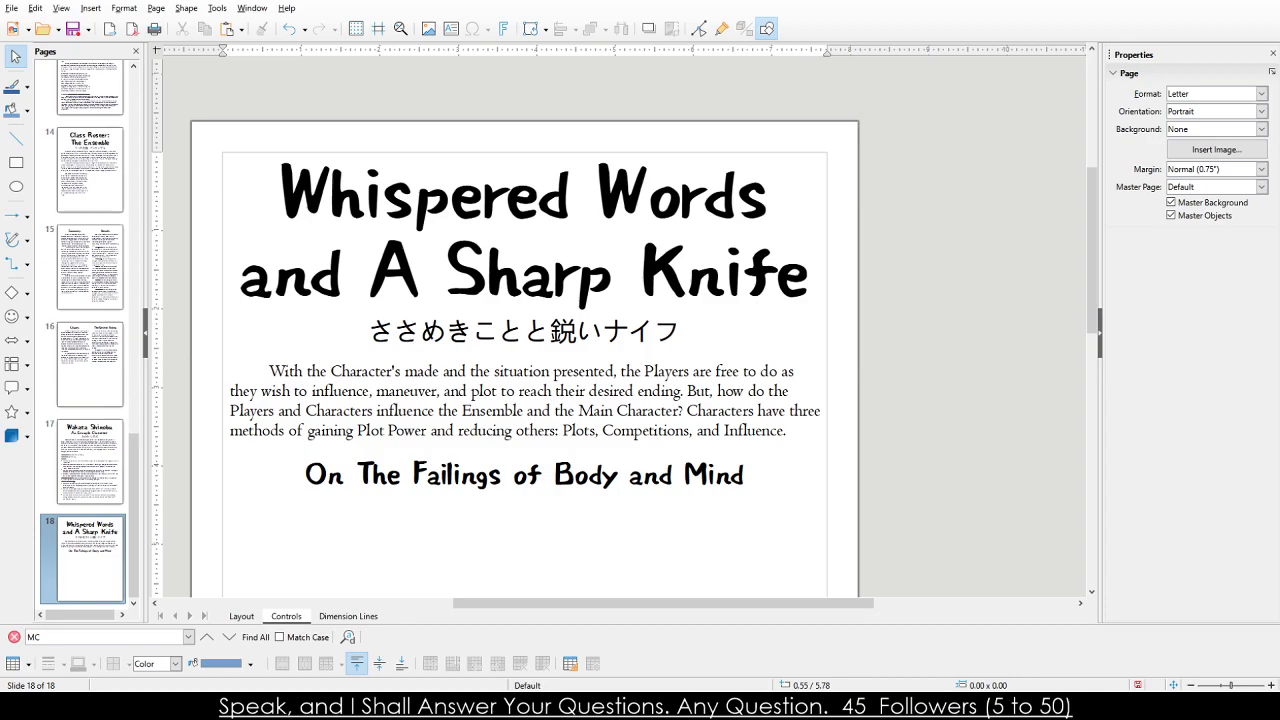
Replace the copied heading's text with "Plots and Subterfuge".
left_click(500, 483)
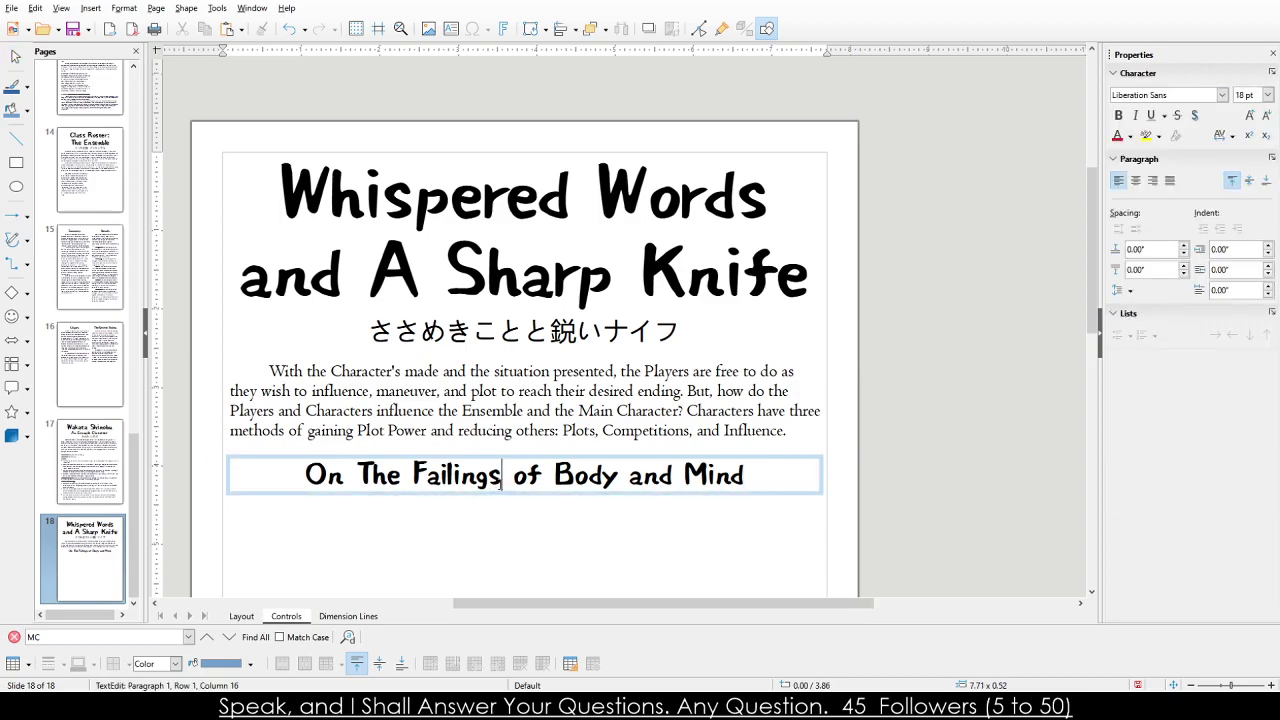
triple_click(500, 483)
type("Plots and ")
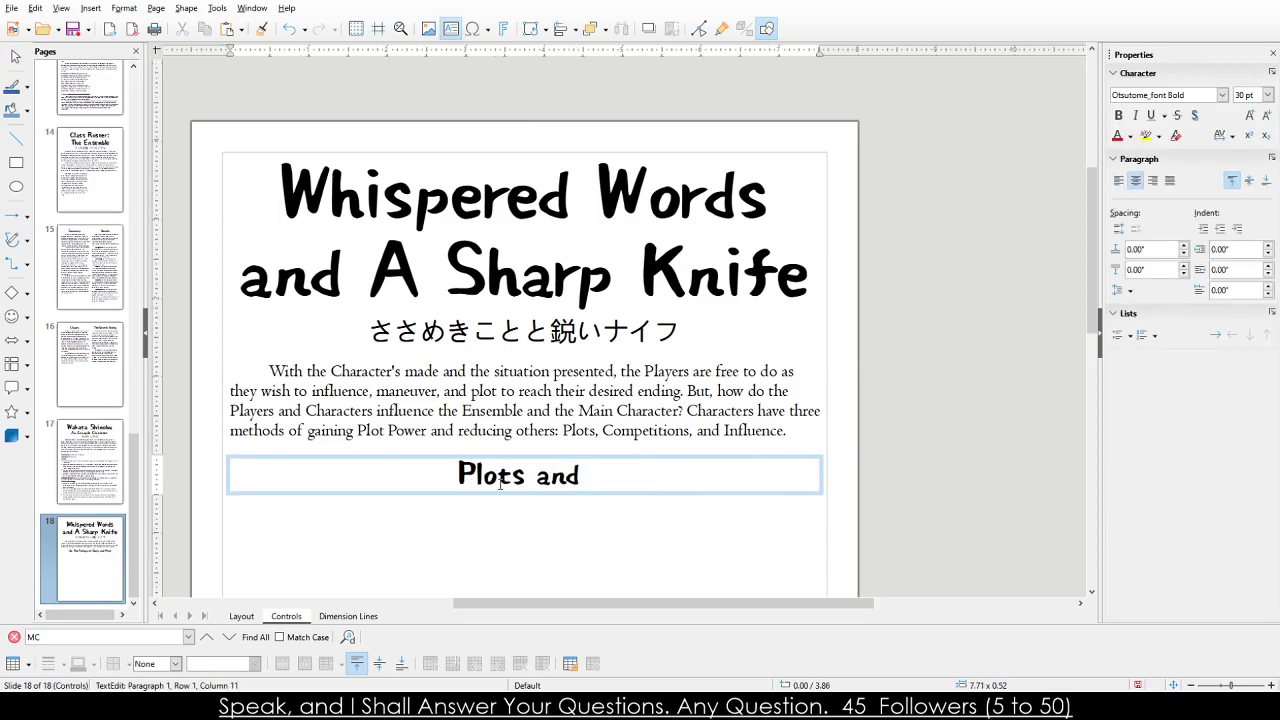
type("Subterfuge")
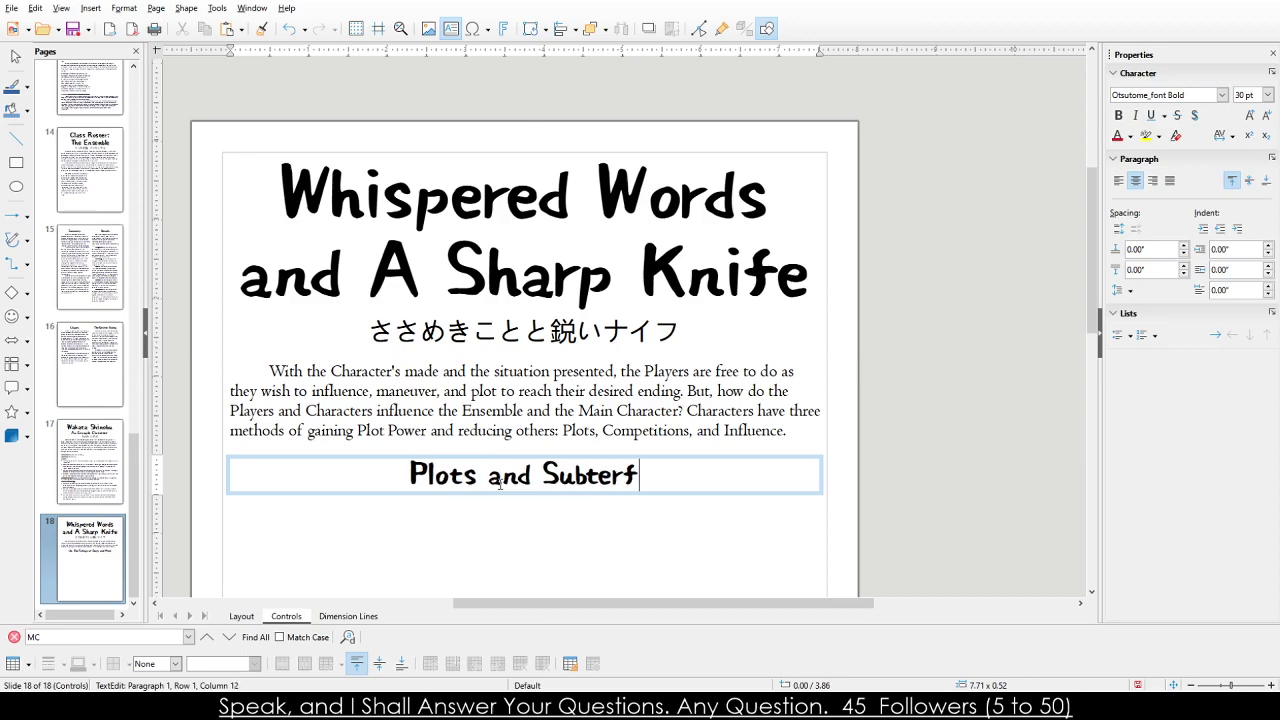
Reword the new section heading to "Plotting".
key("BackSpace")
key("BackSpace")
key("BackSpace")
key("BackSpace")
key("BackSpace")
key("BackSpace")
key("BackSpace")
type("s")
key("BackSpace")
type("ting")
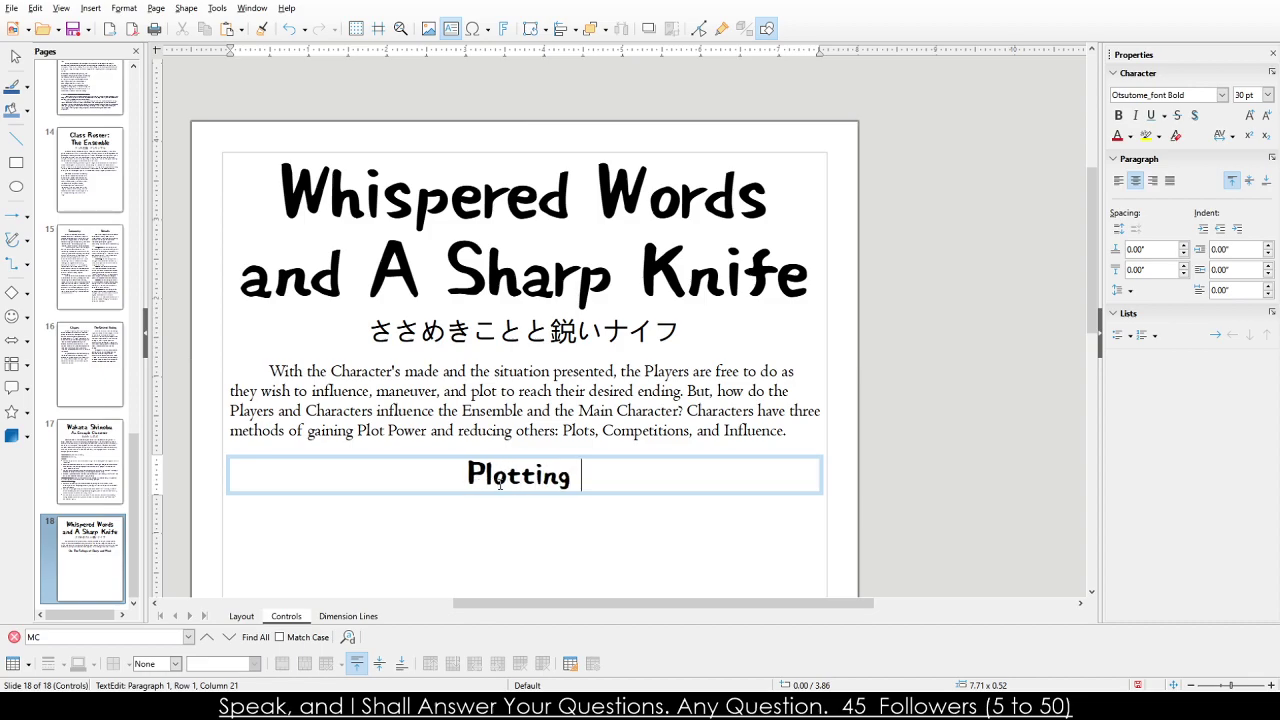
Change the section heading to just "Plots".
key("BackSpace")
key("BackSpace")
key("BackSpace")
key("BackSpace")
key("BackSpace")
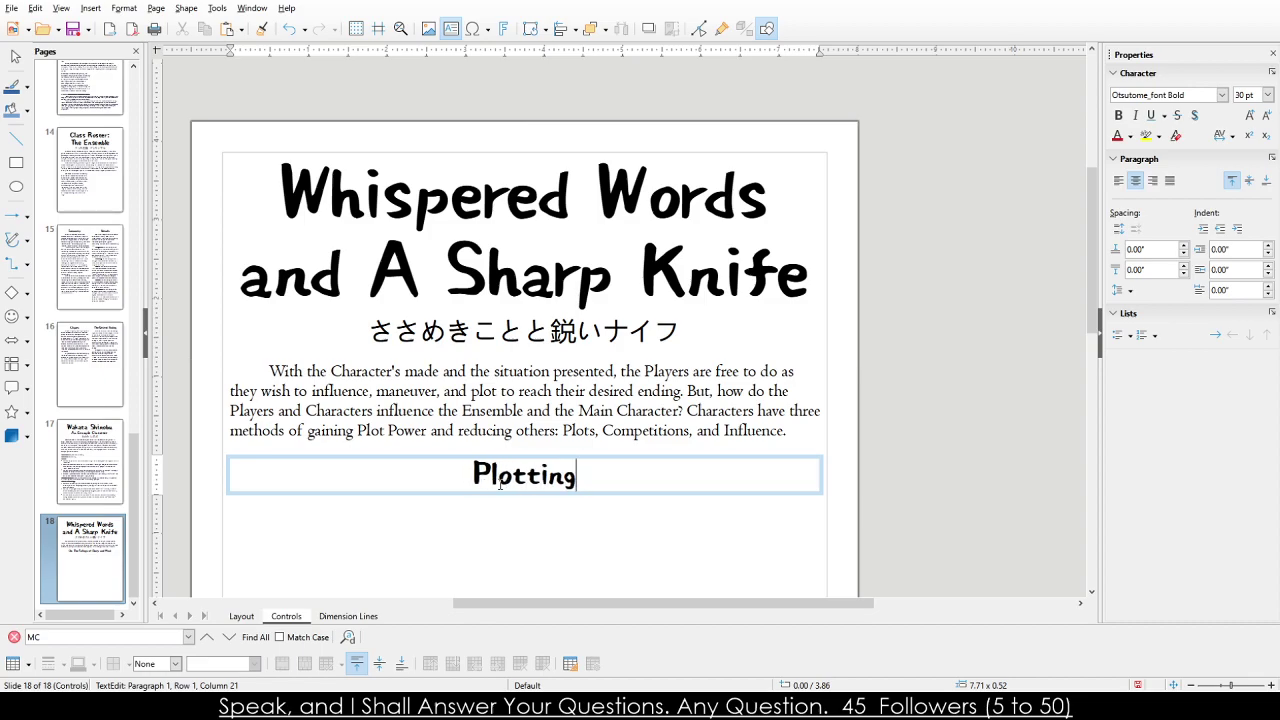
type("s and")
key("BackSpace")
key("BackSpace")
key("BackSpace")
key("BackSpace")
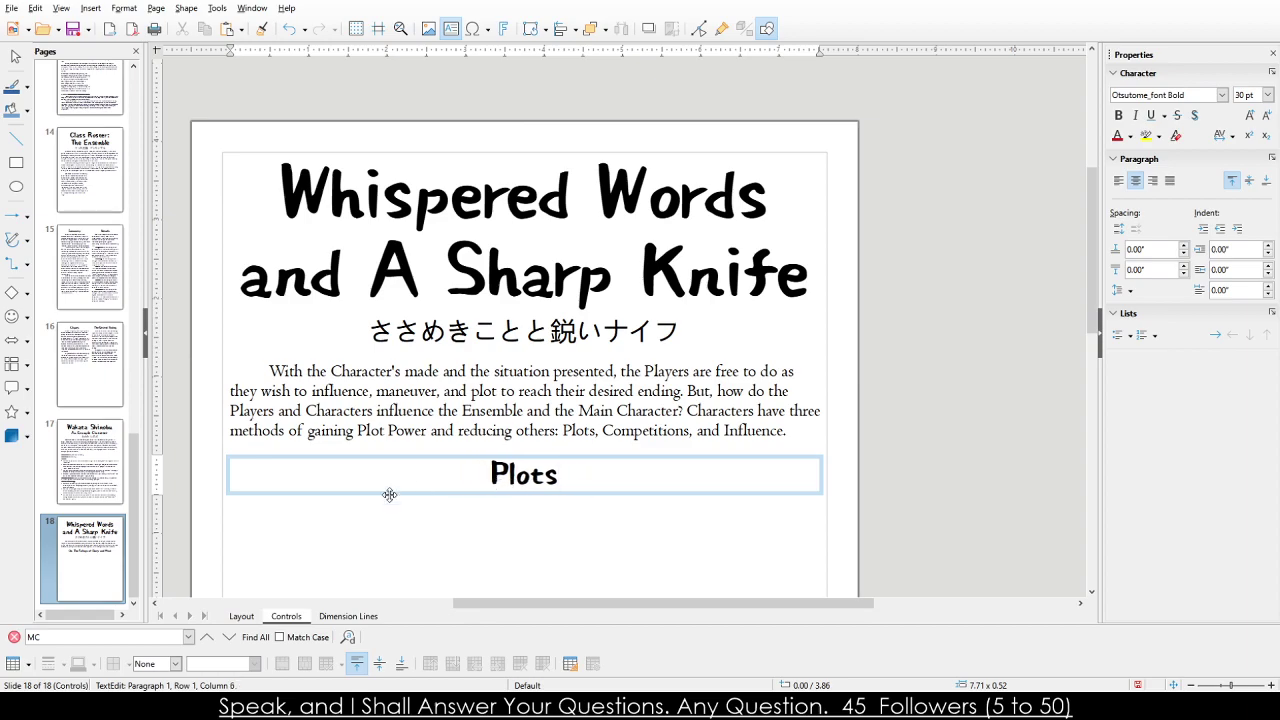
Duplicate the introduction's text frame and place the copy directly below the "Plots" heading.
left_click(366, 358)
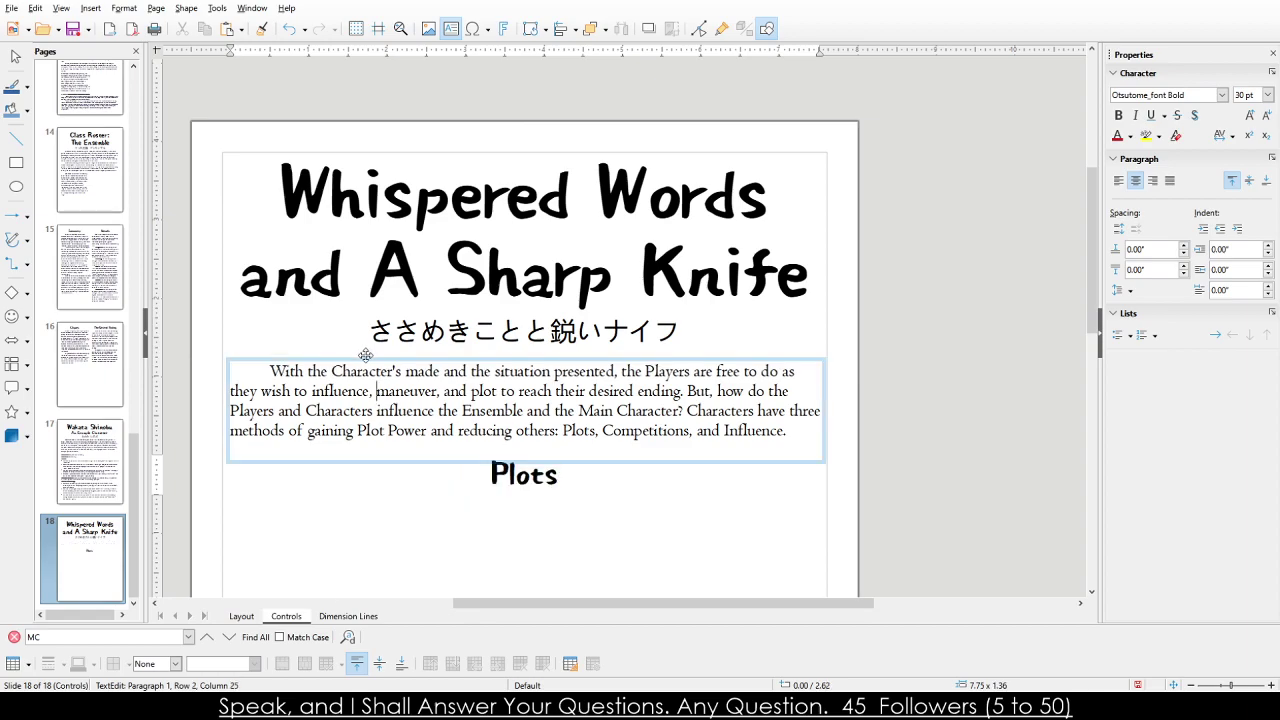
left_click_drag(380, 460, 377, 597)
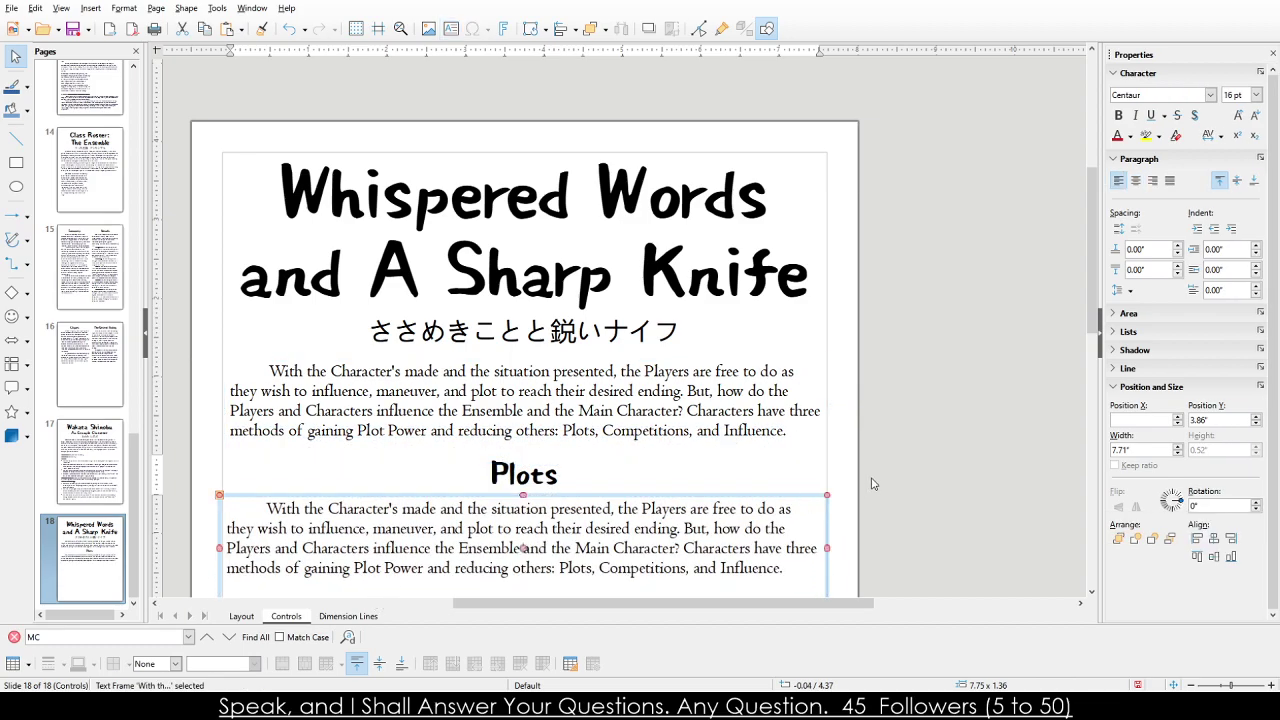
left_click(870, 482)
Replace the duplicated text with the two Plots paragraphs beginning "A Plot is when a number of Characters attempt to pool their Plot Power", without a trailing blank line.
scroll(870, 482, "down", 3)
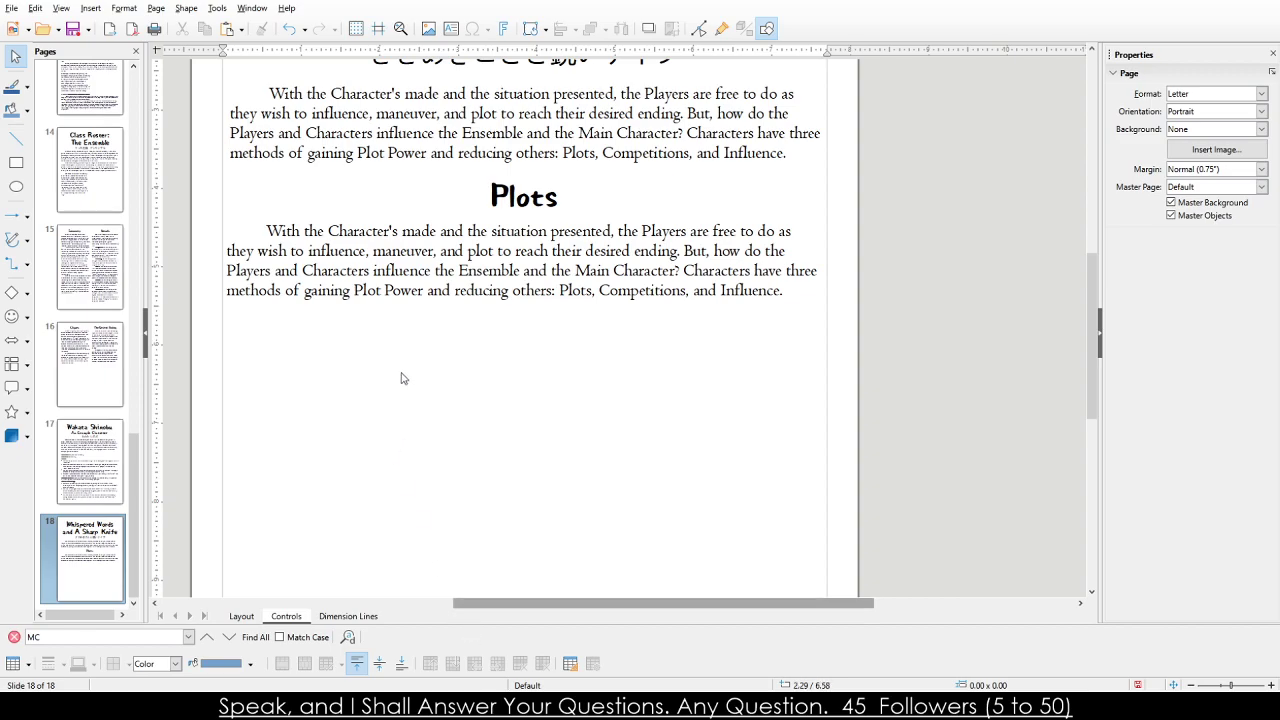
double_click(381, 270)
key("ctrl+a")
type("A Plot is when a number of Characters attempt to pool their Plot Power together to make an event occur. Often this requires a large amount of Plot Power that a single Character or small set of Characters cannot achieve without assistance. When plotting, Characters will need to make compromises with other members of the Ensemble. Cutting deals with enemies or even introducing entirely new characters to the fold. This does mean that they'll need to spend their own Plot Power to begin introducing more Characters into the web.")
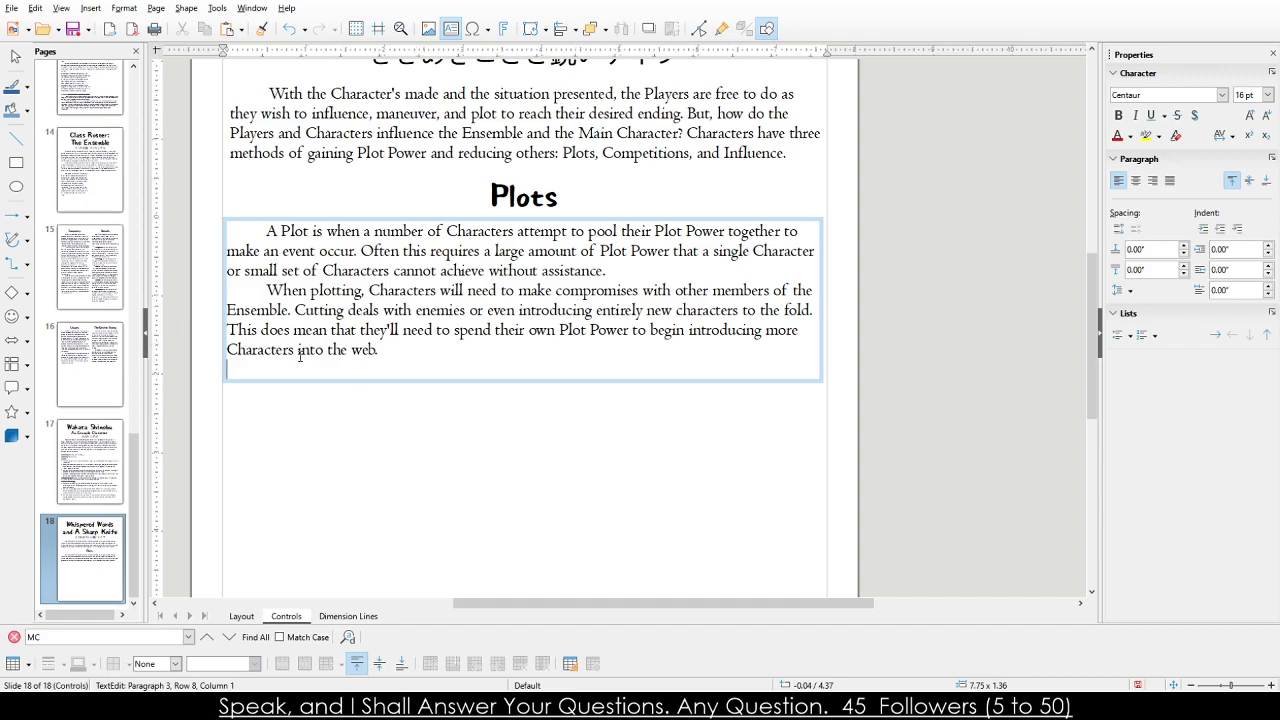
key("BackSpace")
left_click(386, 442)
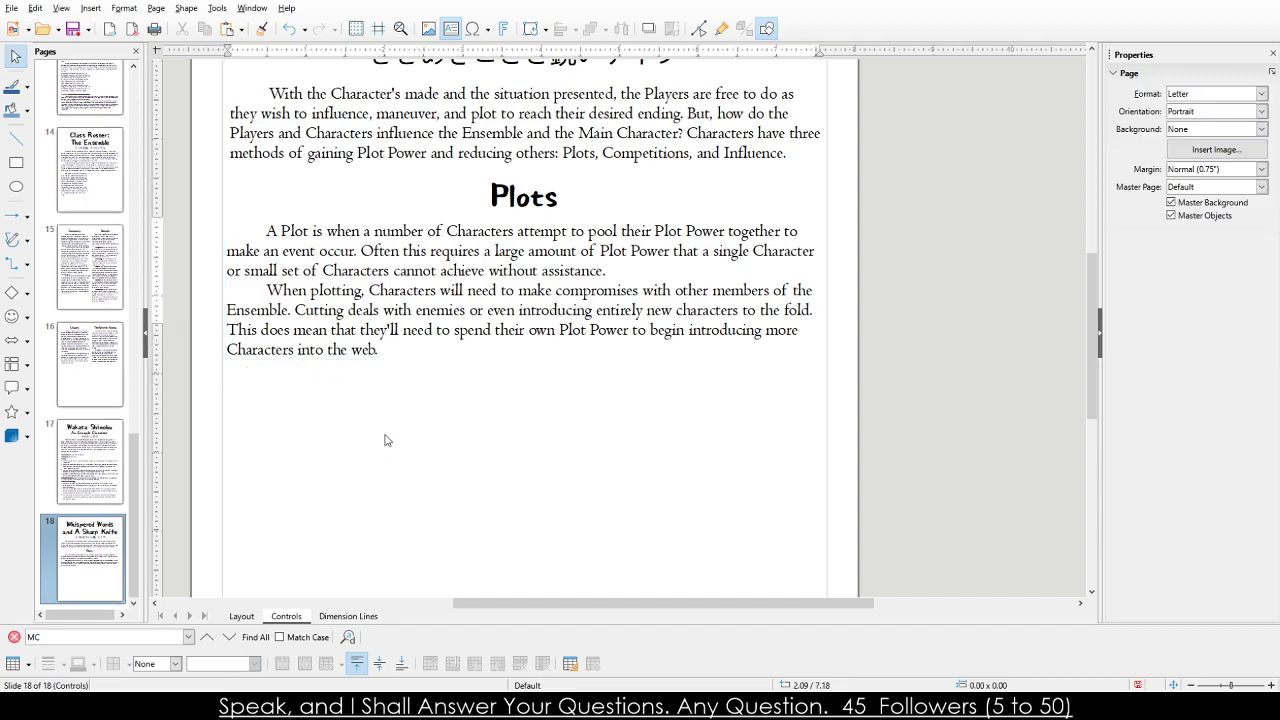
scroll(343, 480, "down", 1)
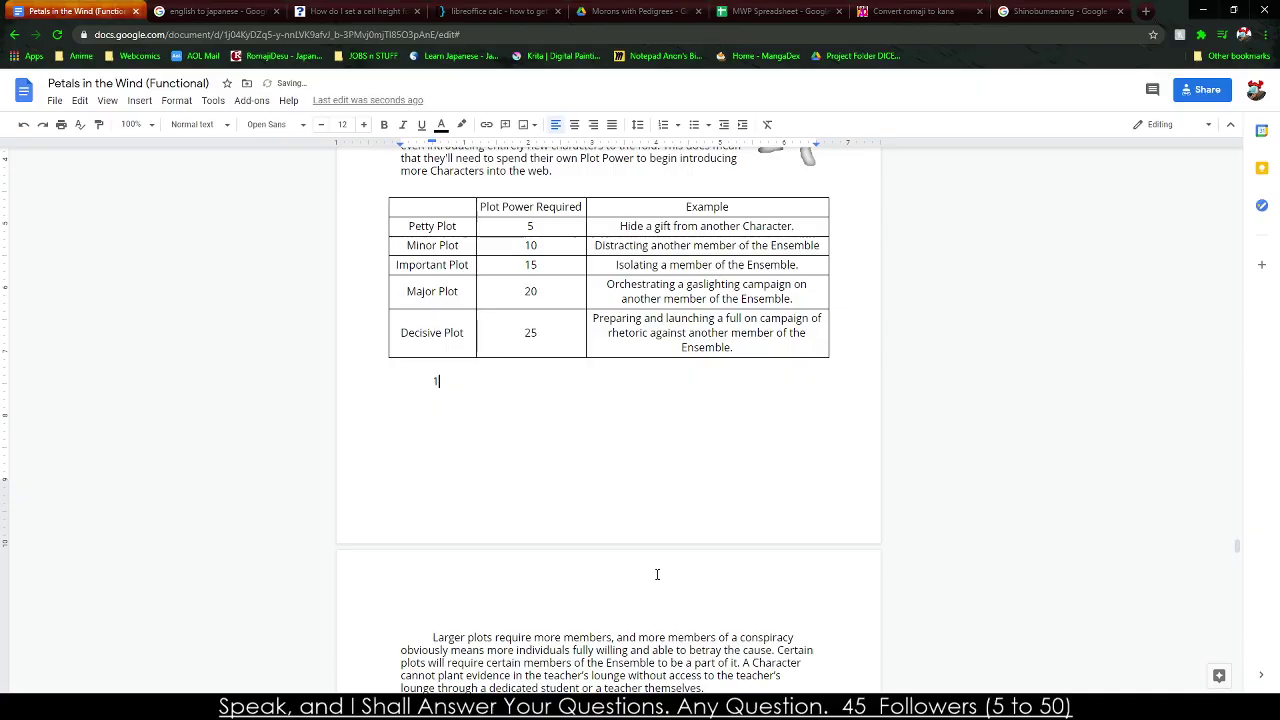
Delete the stray "1" beneath the Plot Power table in the source document.
scroll(379, 396, "up", 1)
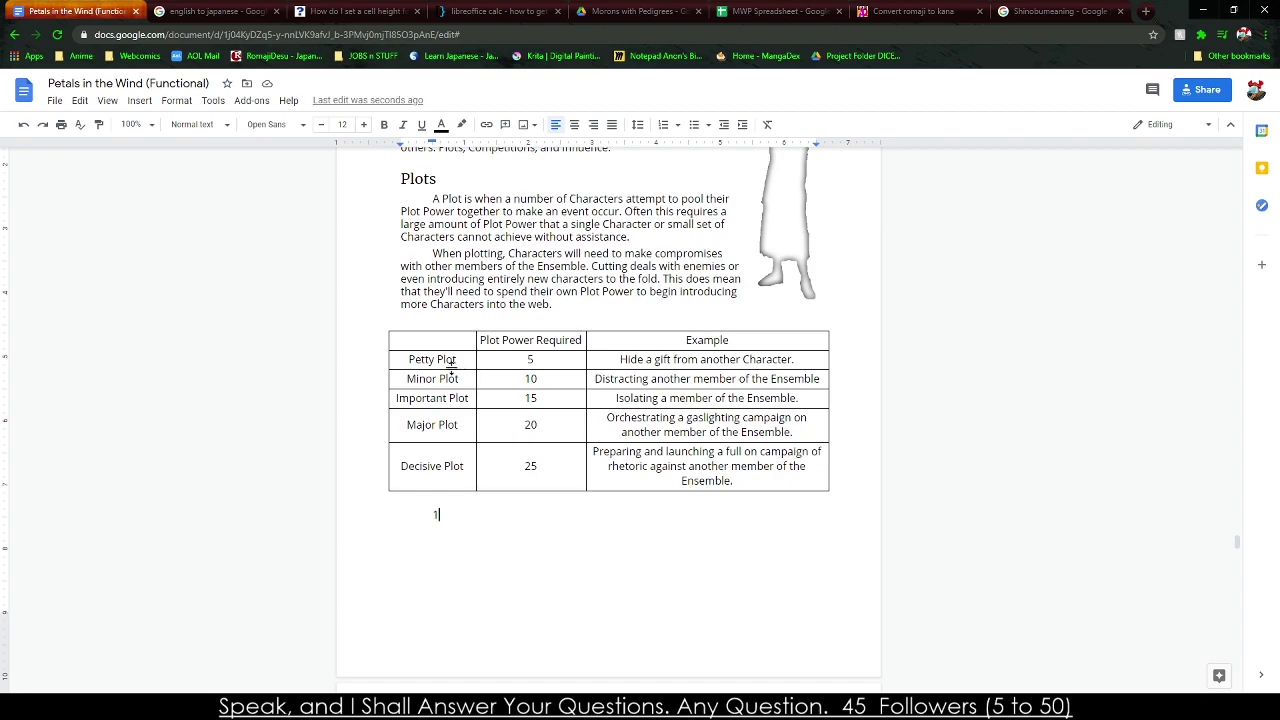
scroll(424, 469, "down", 2)
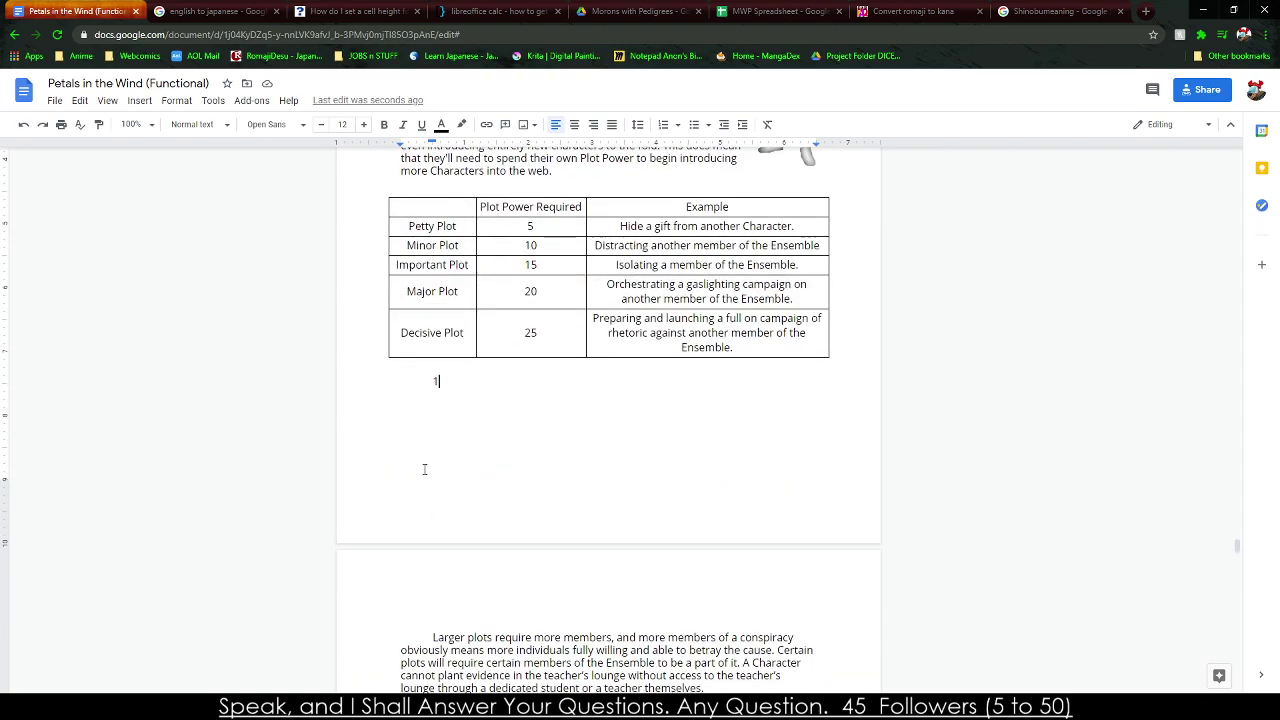
key("BackSpace")
scroll(508, 500, "down", 5)
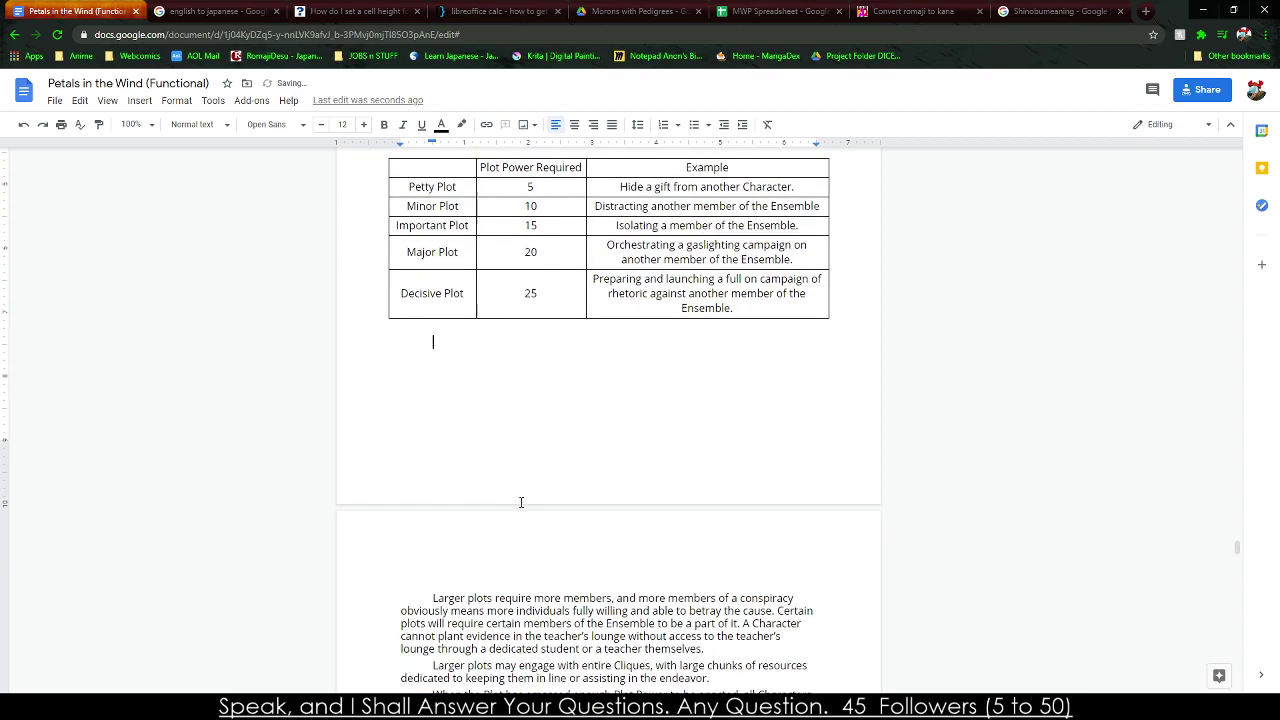
scroll(371, 420, "up", 3)
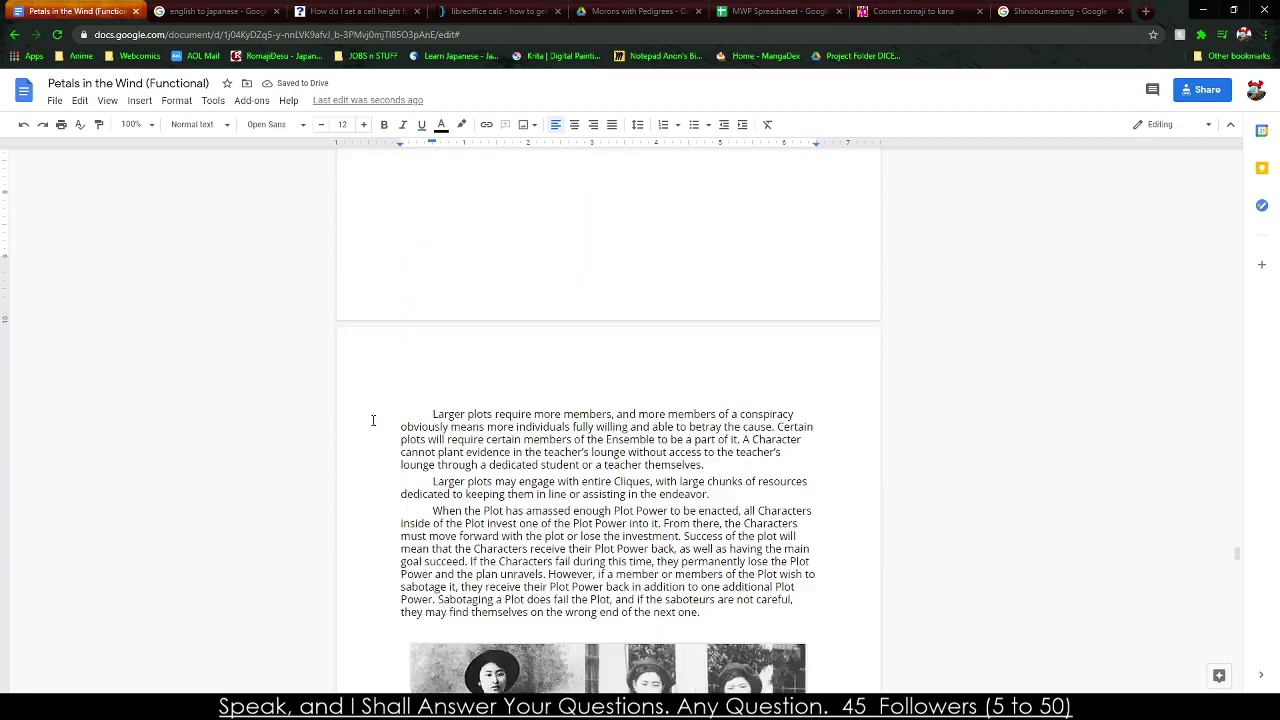
Switch to LibreOffice Draw and duplicate page 18, "Whispered Words and A Sharp Knife", as page 19.
key("alt+Tab")
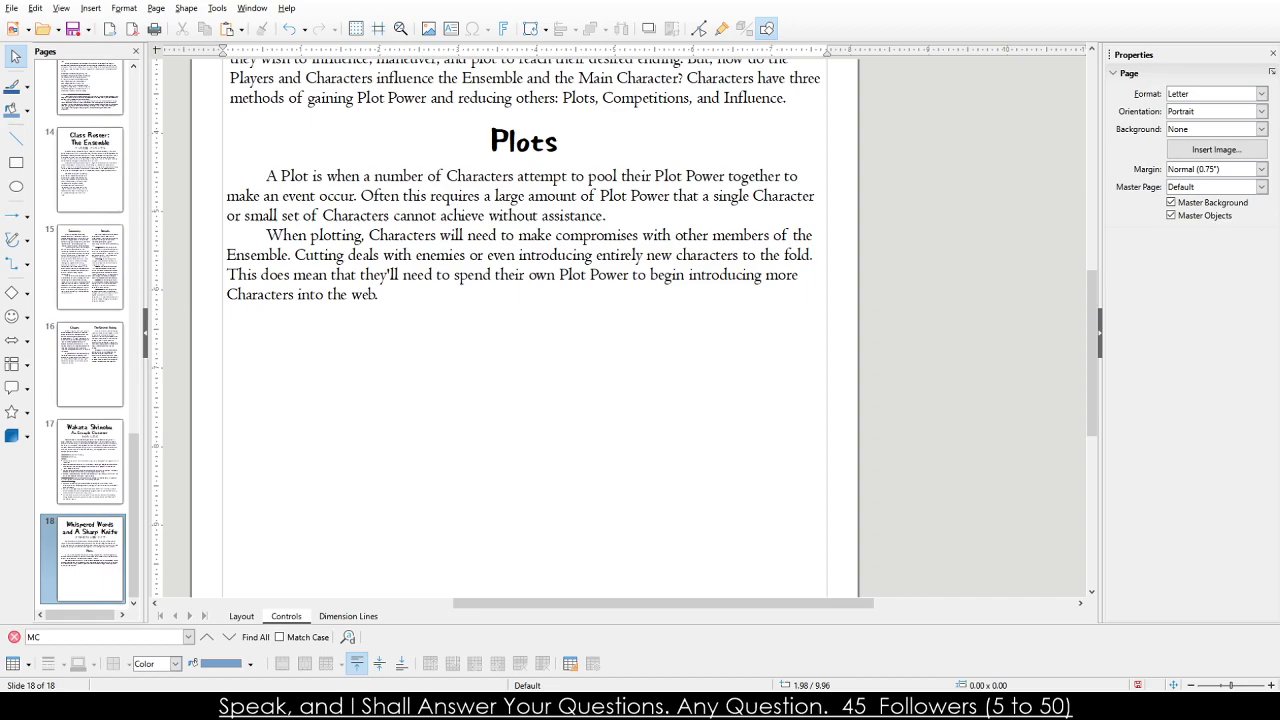
scroll(349, 496, "down", 3)
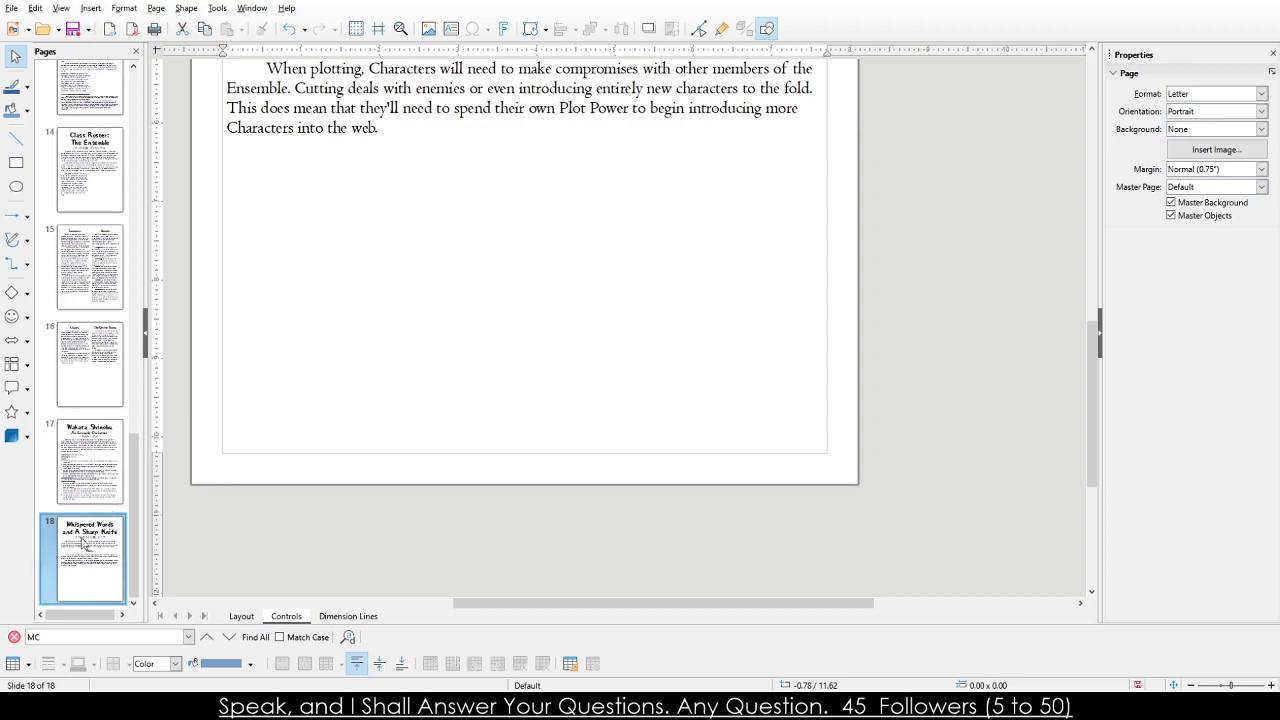
key("ctrl+v")
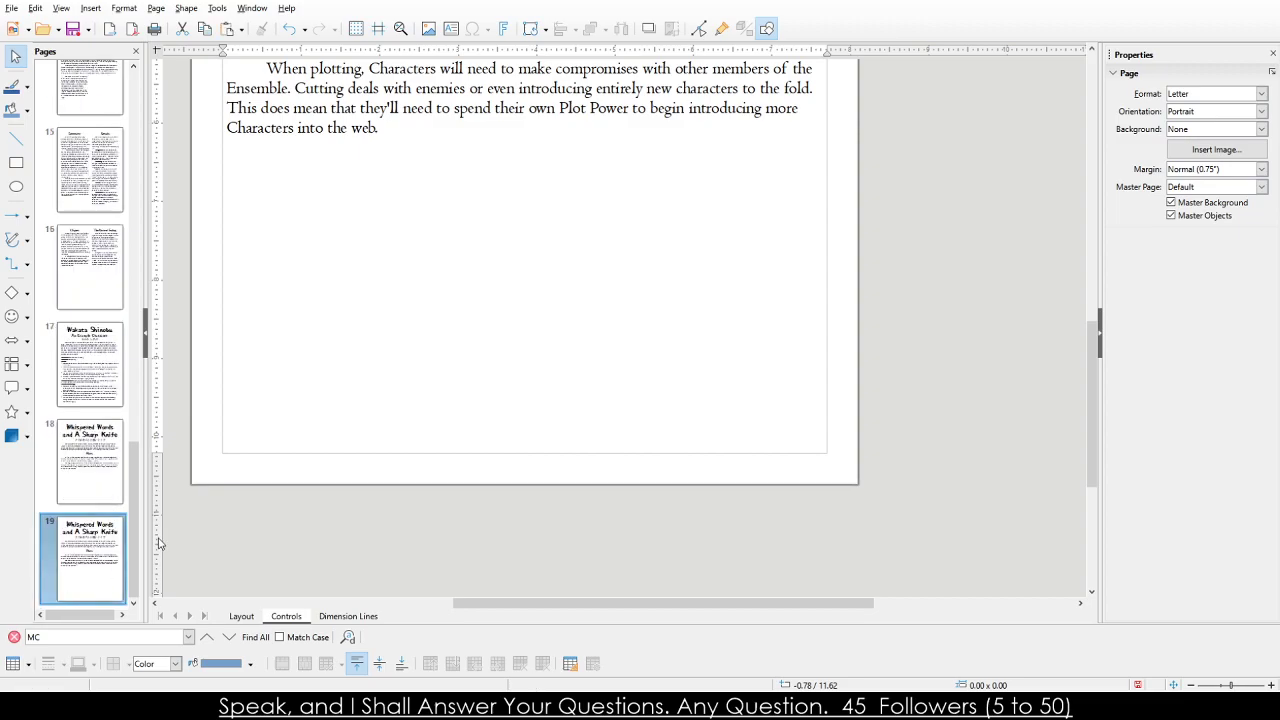
Delete the "Plots" heading and the introduction text frame from page 19.
scroll(340, 367, "up", 5)
left_click(340, 366)
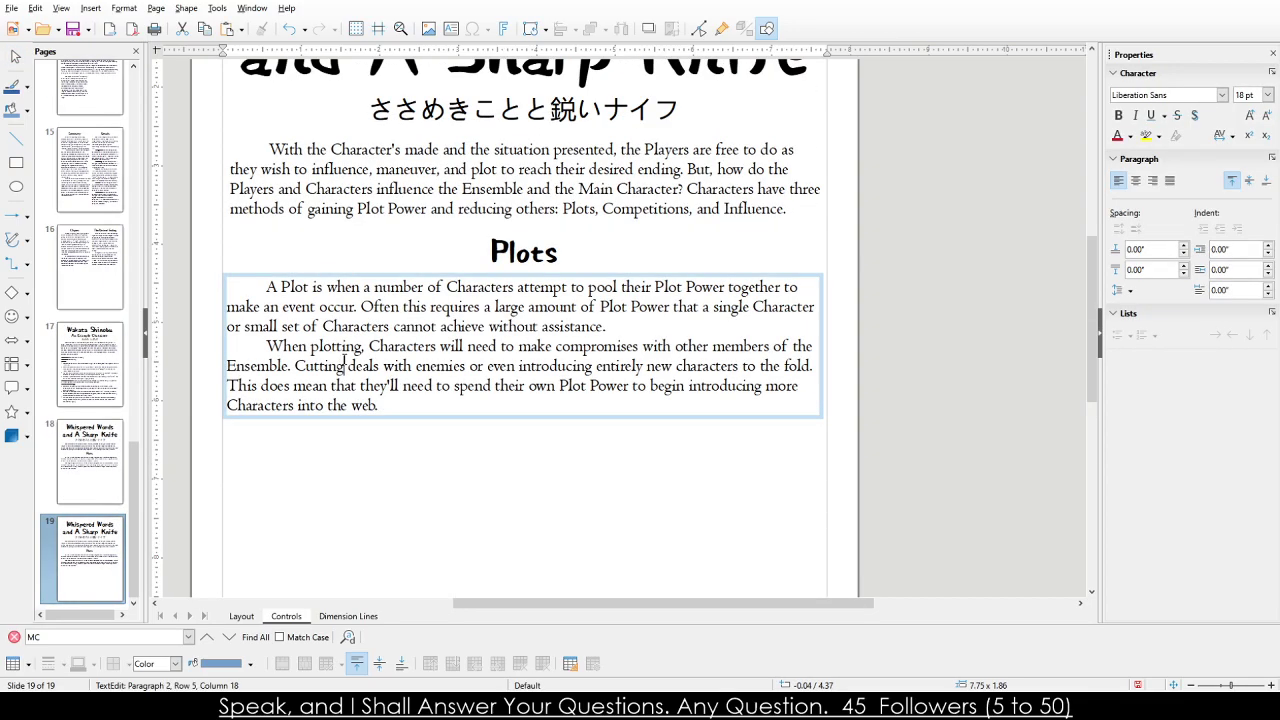
left_click(380, 276)
left_click(477, 241)
left_click(502, 226)
left_click(470, 250)
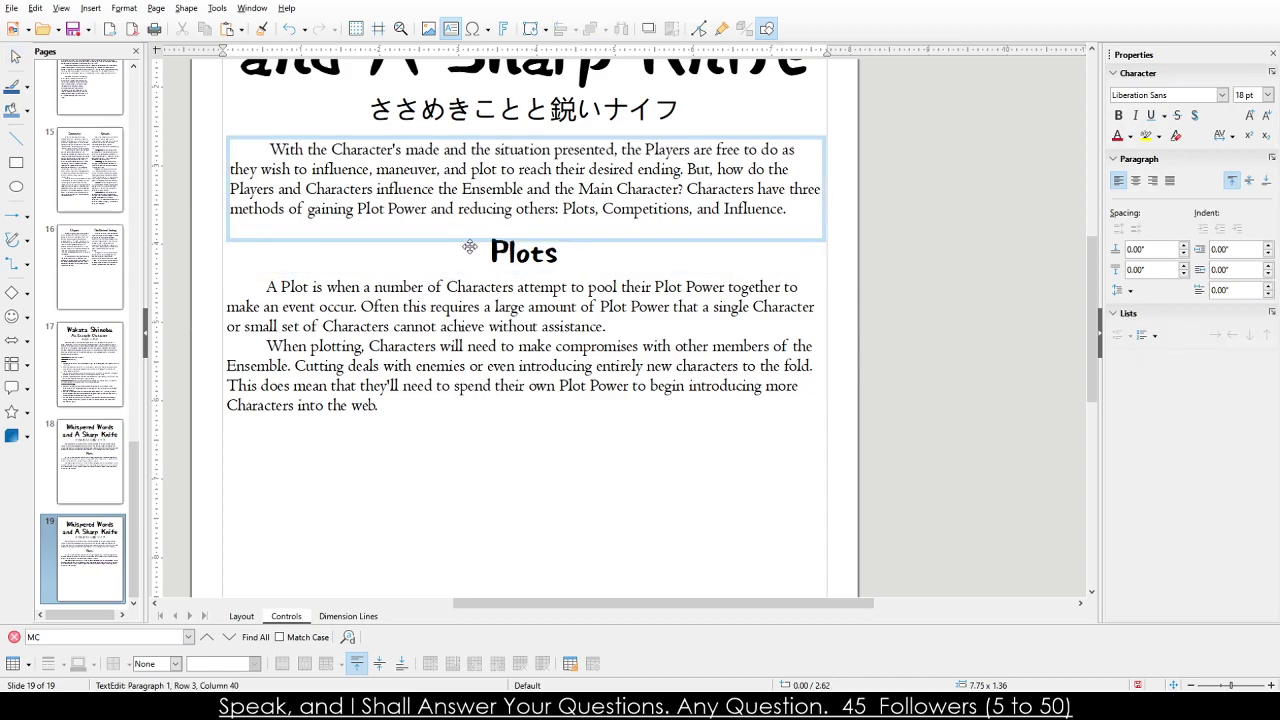
key("Escape")
key("Delete")
left_click(440, 136)
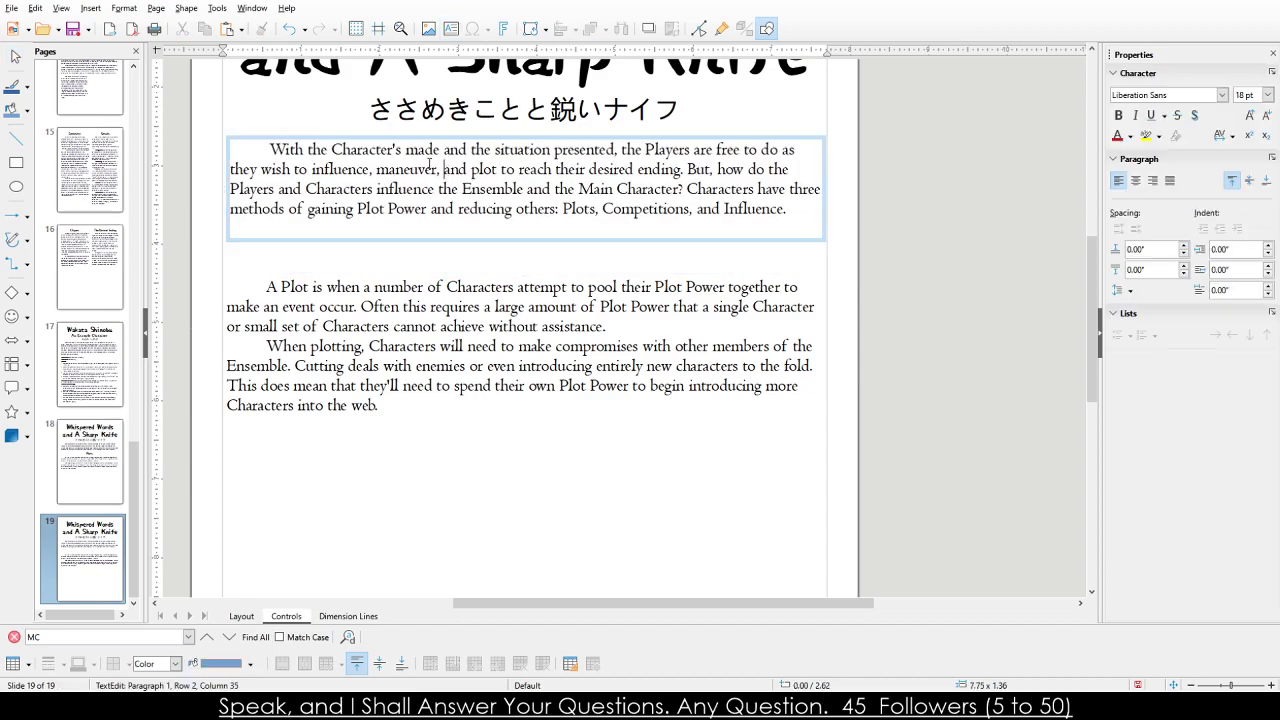
key("Delete")
Delete the Plots paragraphs and the chapter title from page 19, leaving the page blank.
left_click(424, 290)
key("Escape")
key("Delete")
scroll(424, 264, "up", 2)
left_click(430, 222)
scroll(440, 215, "up", 2)
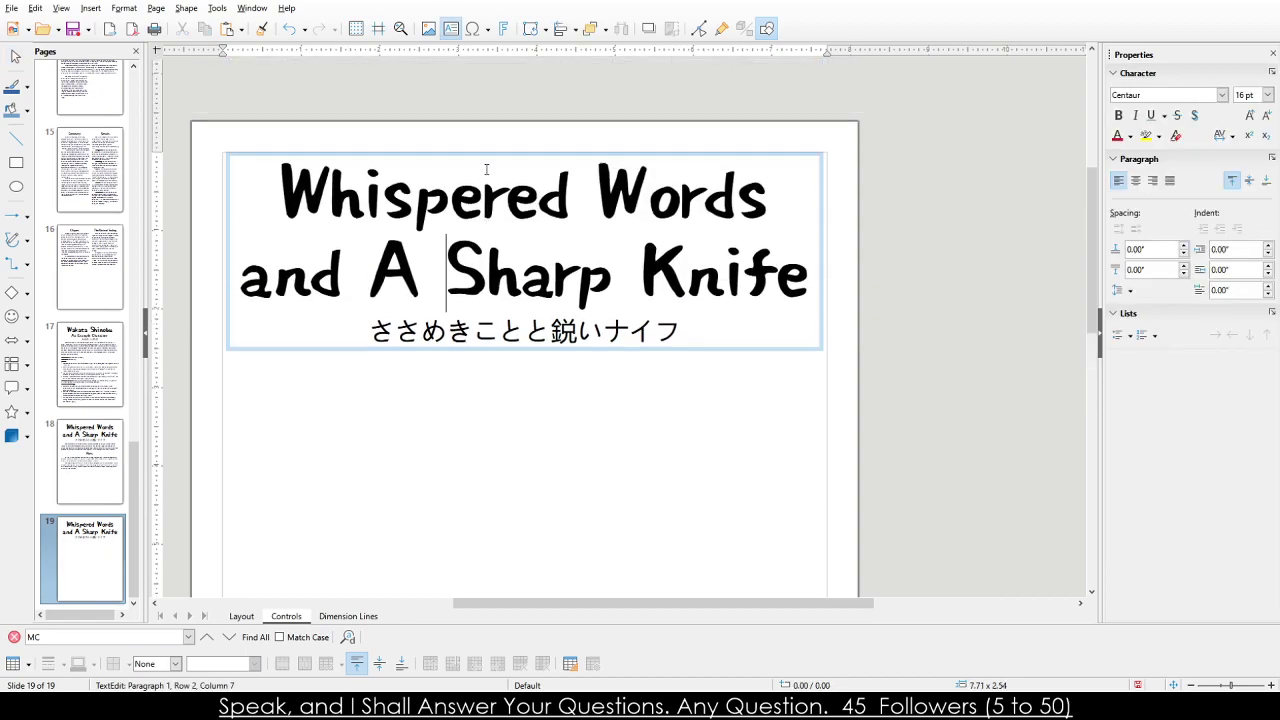
key("Delete")
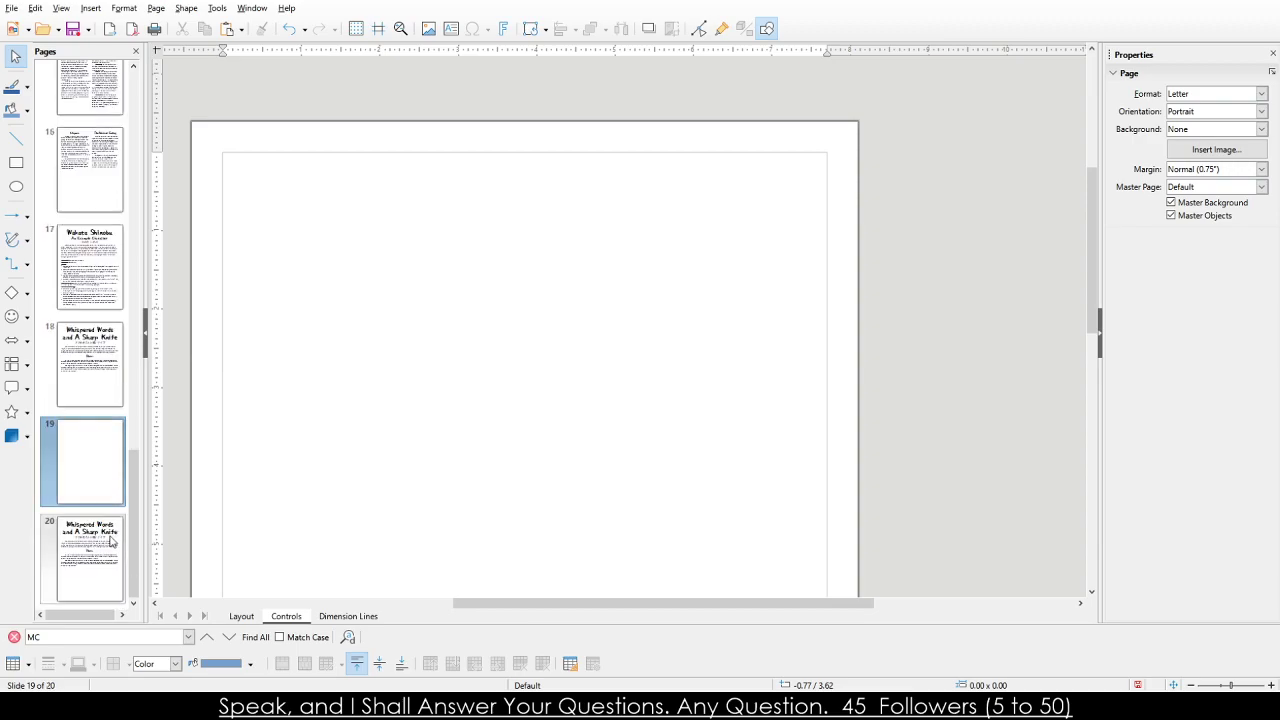
Delete the extra copy of the chapter page that follows blank page 19.
left_click(92, 537)
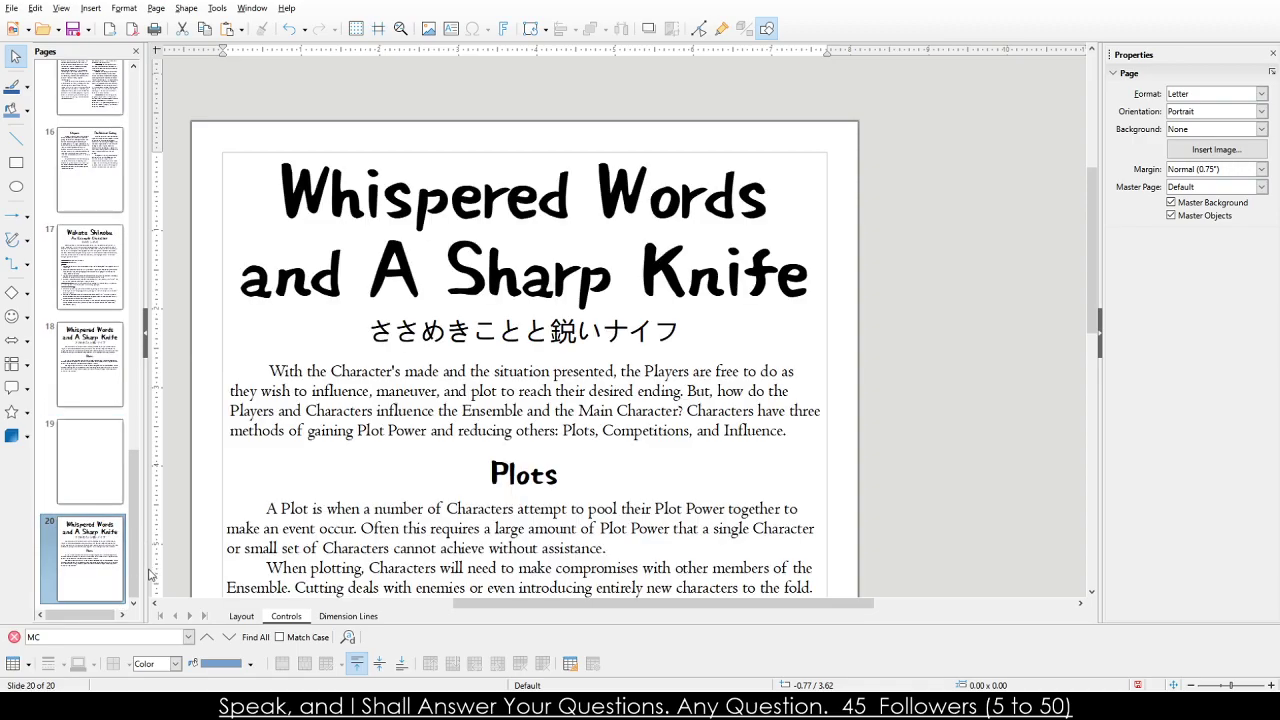
key("Delete")
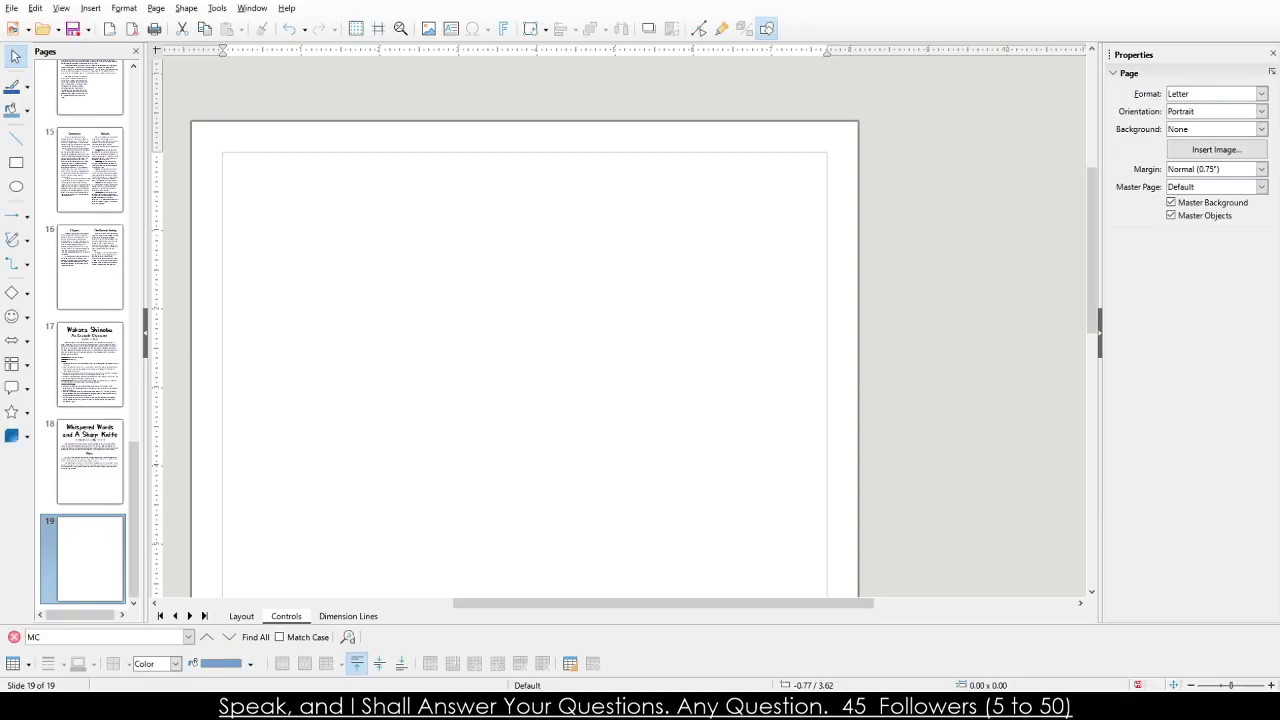
Paste the three paragraphs beginning "Larger plots require more members" onto page 19 and fit the frame between the side margins, about 7.71" wide.
key("ctrl+v")
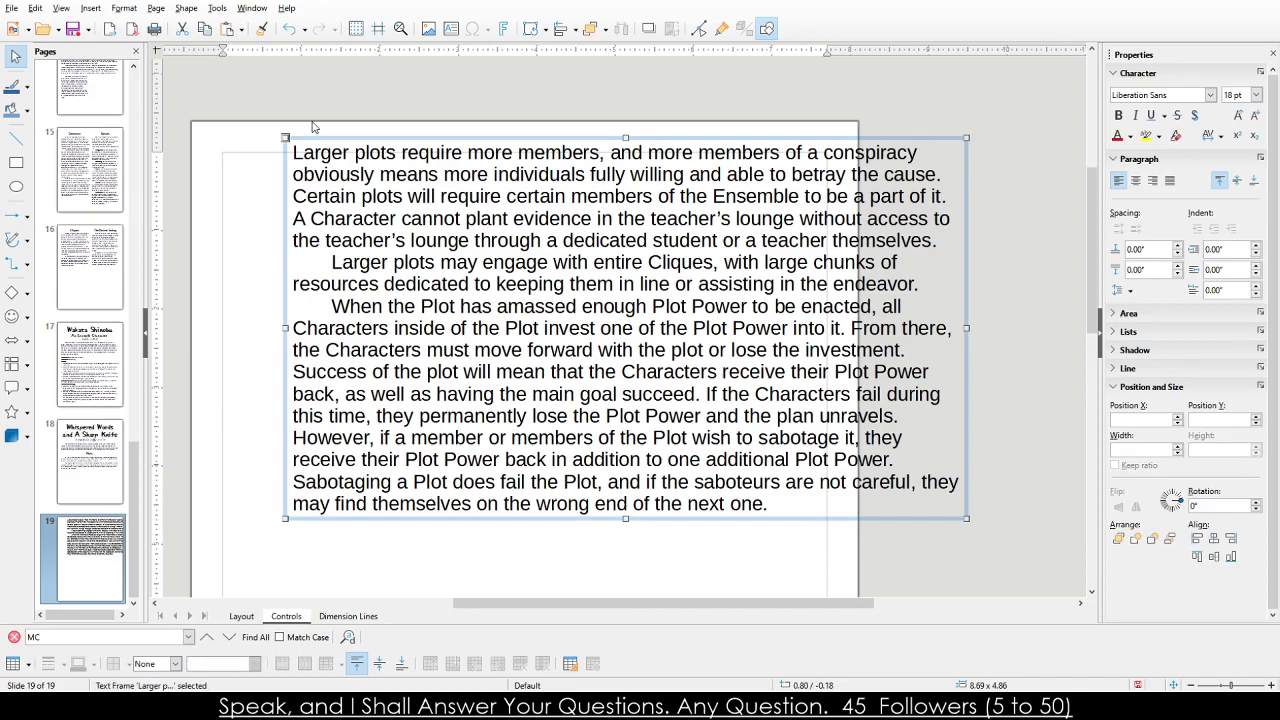
left_click(318, 136)
left_click(310, 139)
left_click_drag(310, 139, 235, 152)
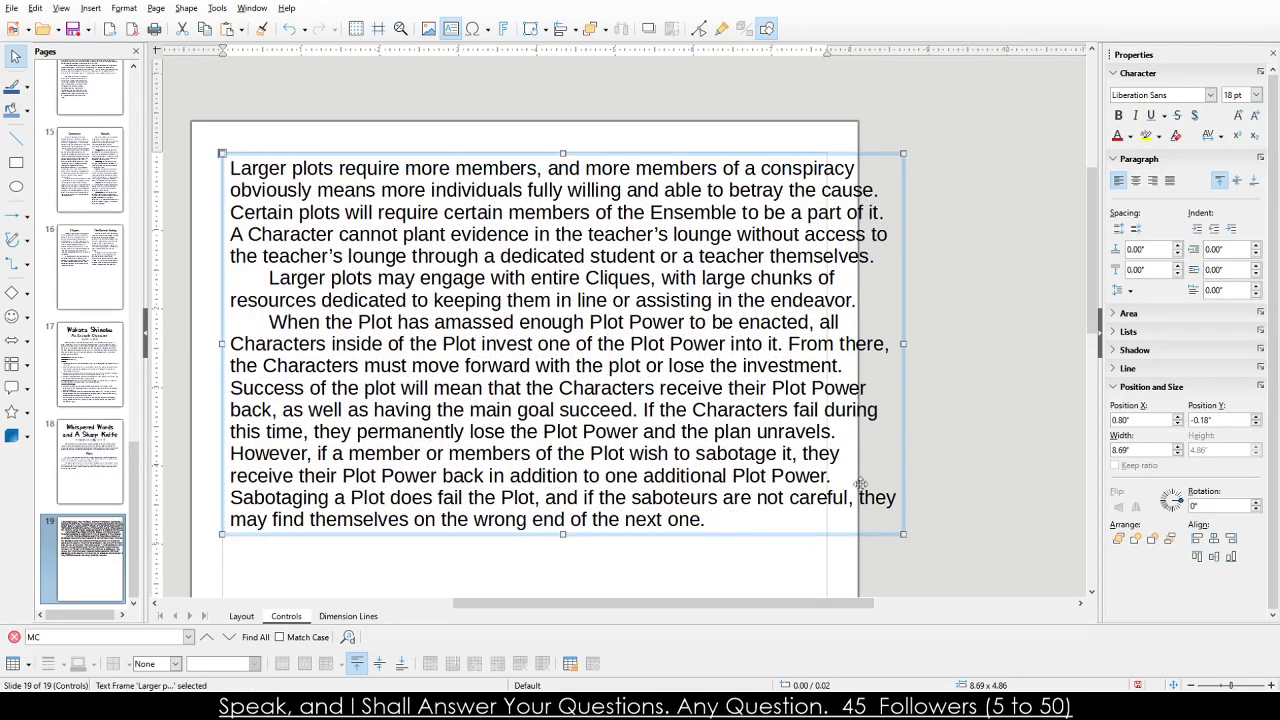
left_click_drag(903, 534, 828, 558)
left_click(891, 523)
scroll(585, 337, "down", 5)
Set all of page 19's pasted text to the Centaur font at 16 pt.
left_click(674, 314)
left_click_drag(674, 314, 208, 165)
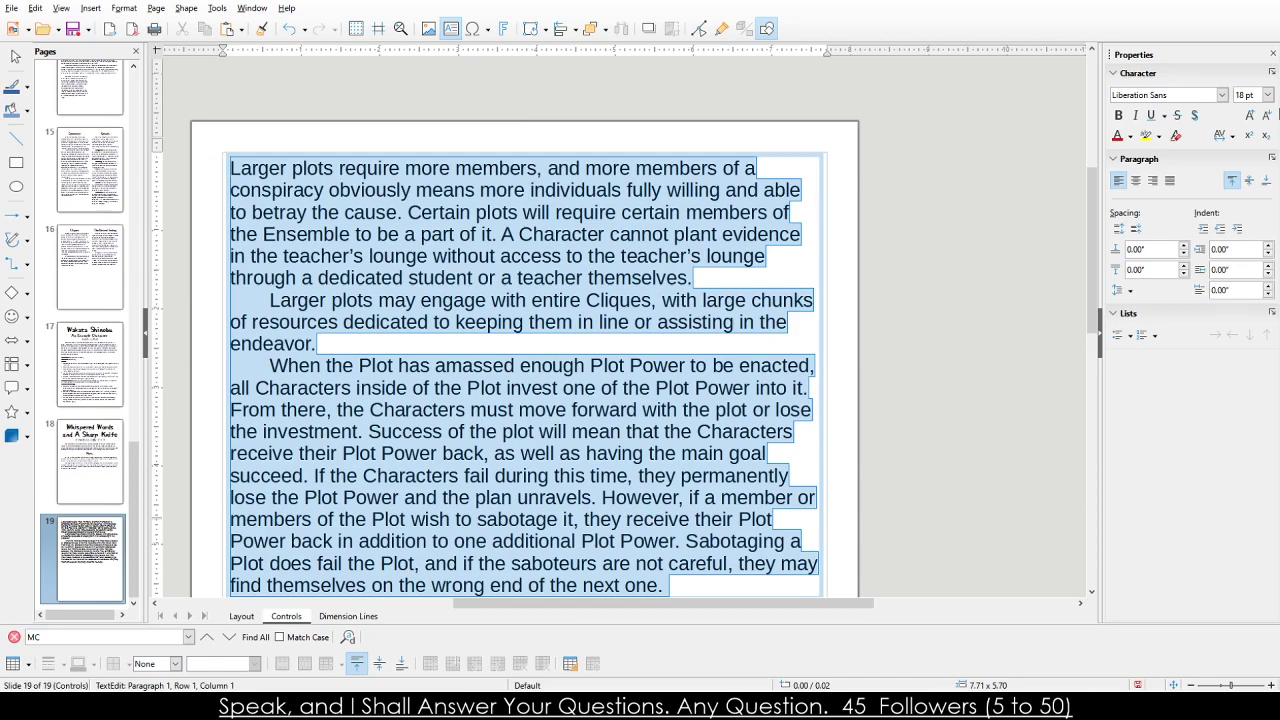
scroll(1165, 94, "up", 10)
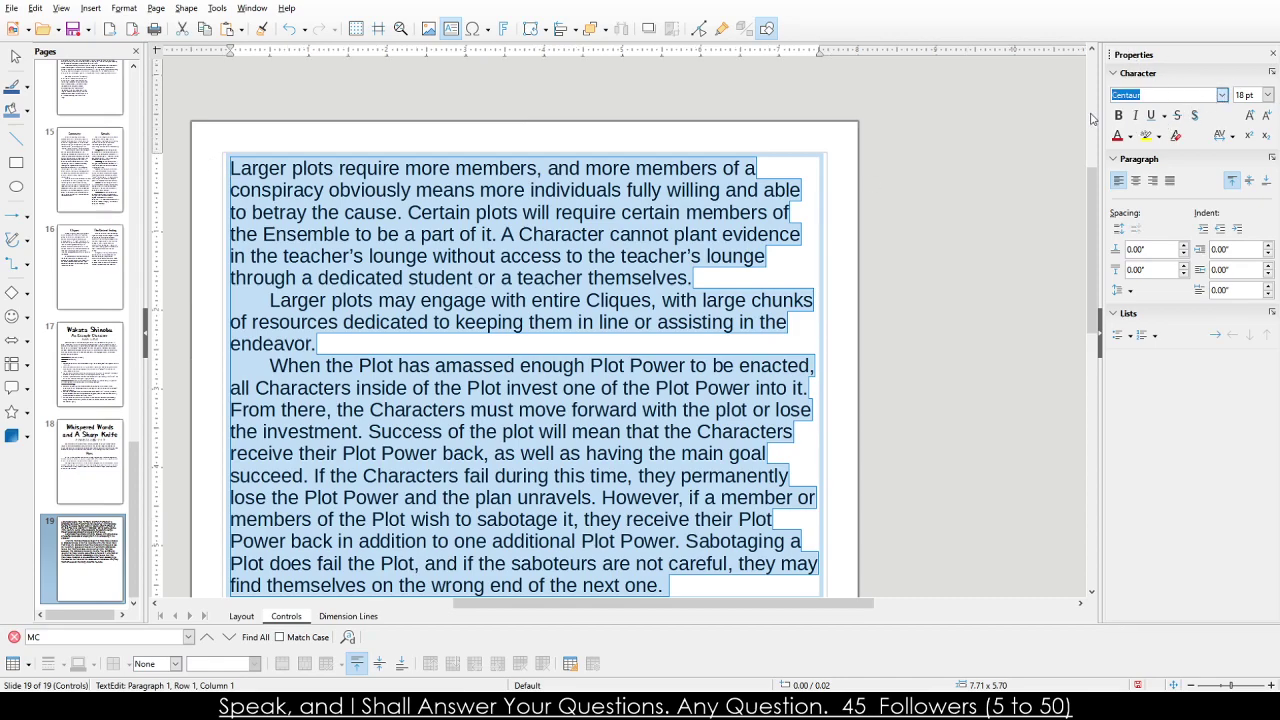
key("Return")
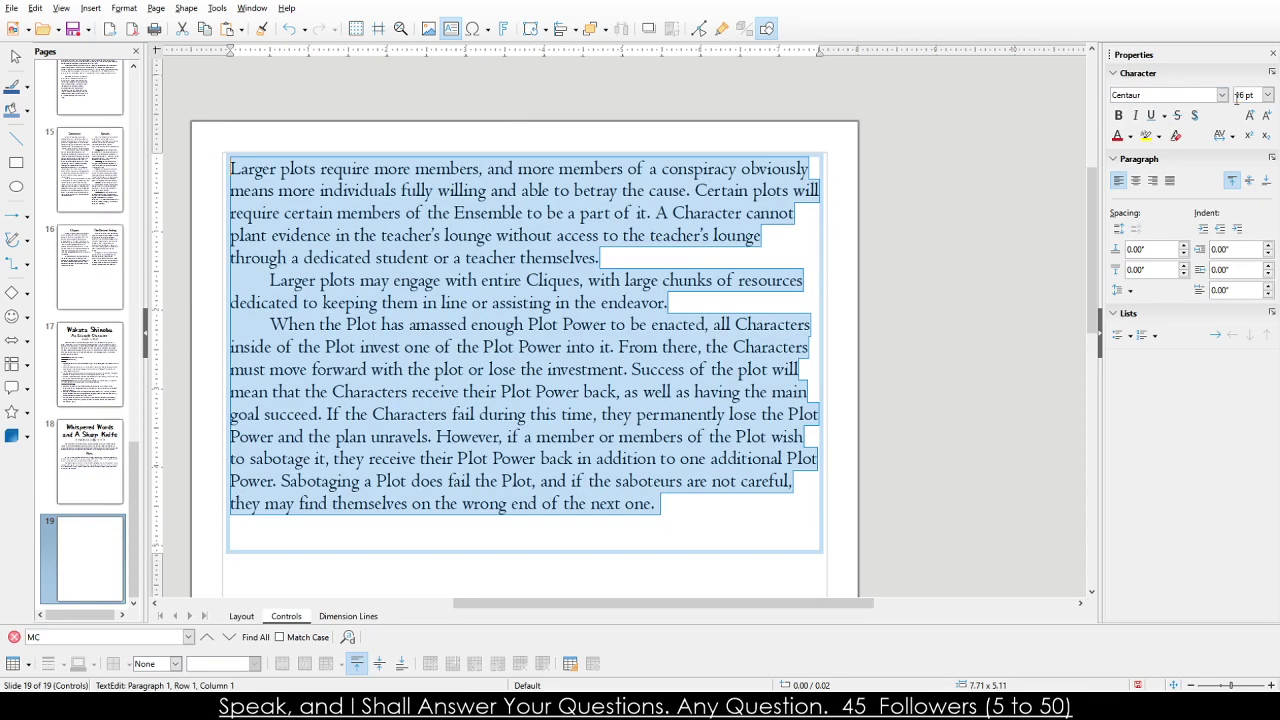
Indent the first "Larger plots" paragraph with a tab and align the text frame to the margin corner at 0.00", 0.00".
left_click(225, 165)
left_click(225, 165)
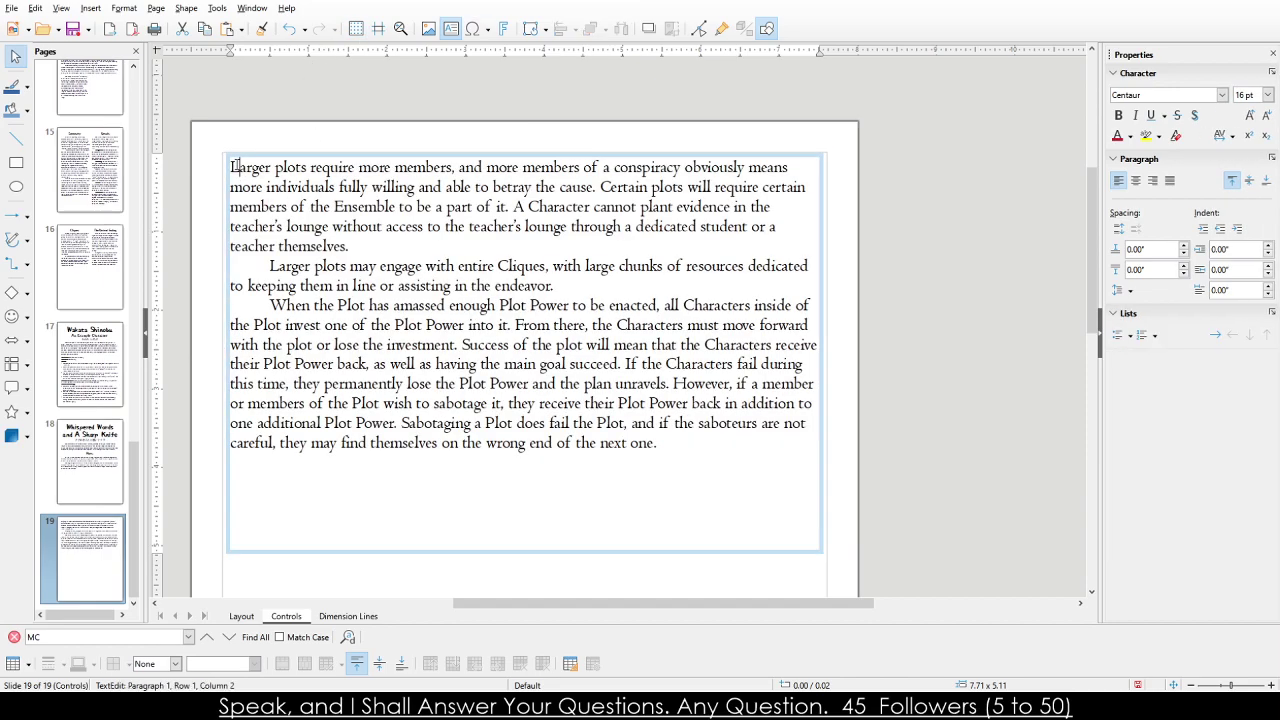
key("Tab")
left_click(218, 152)
left_click(220, 152)
left_click_drag(220, 152, 222, 153)
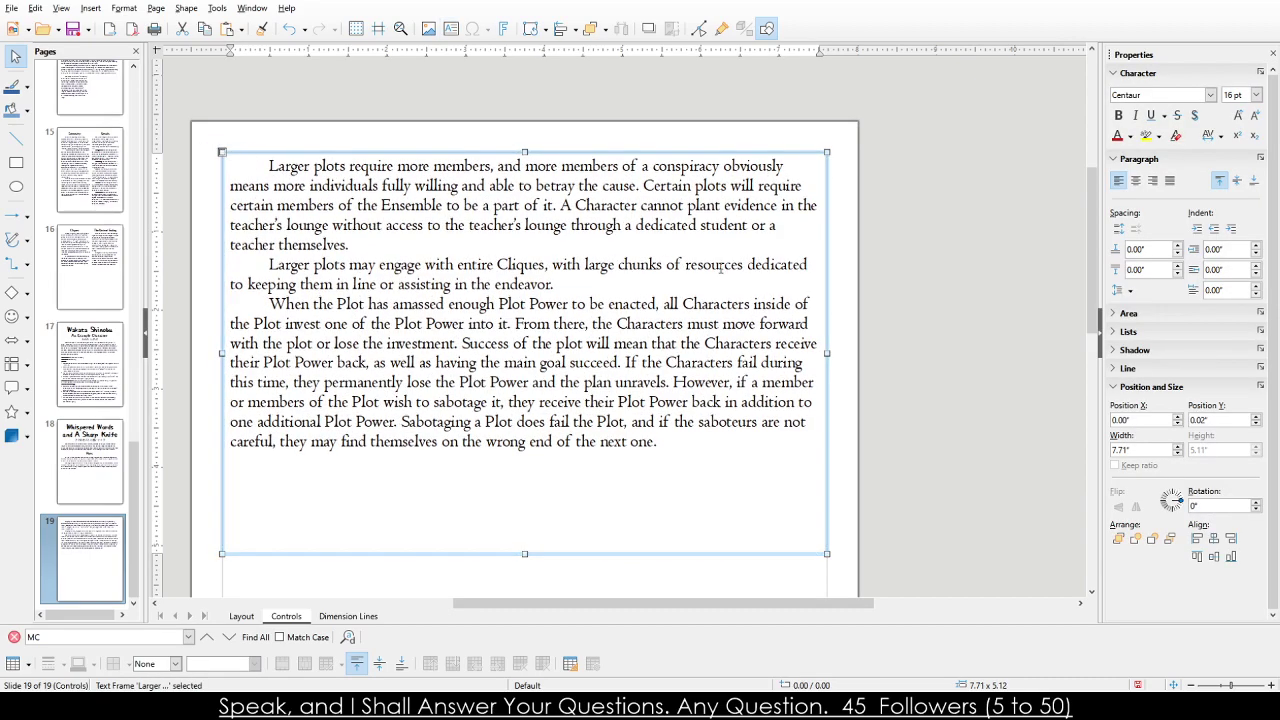
key("F2")
key("Escape")
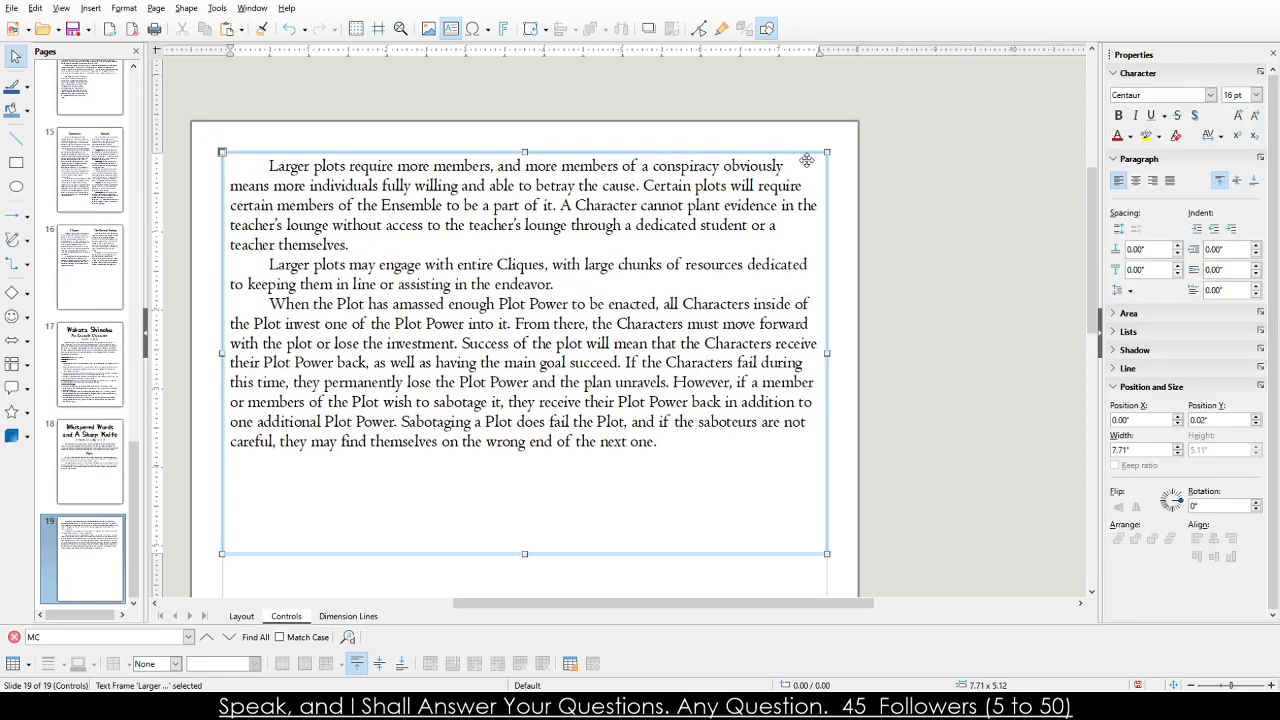
Examine the text layout and the remaining empty space on pages 18 and 19.
left_click(884, 186)
scroll(882, 199, "down", 3)
scroll(840, 230, "up", 3)
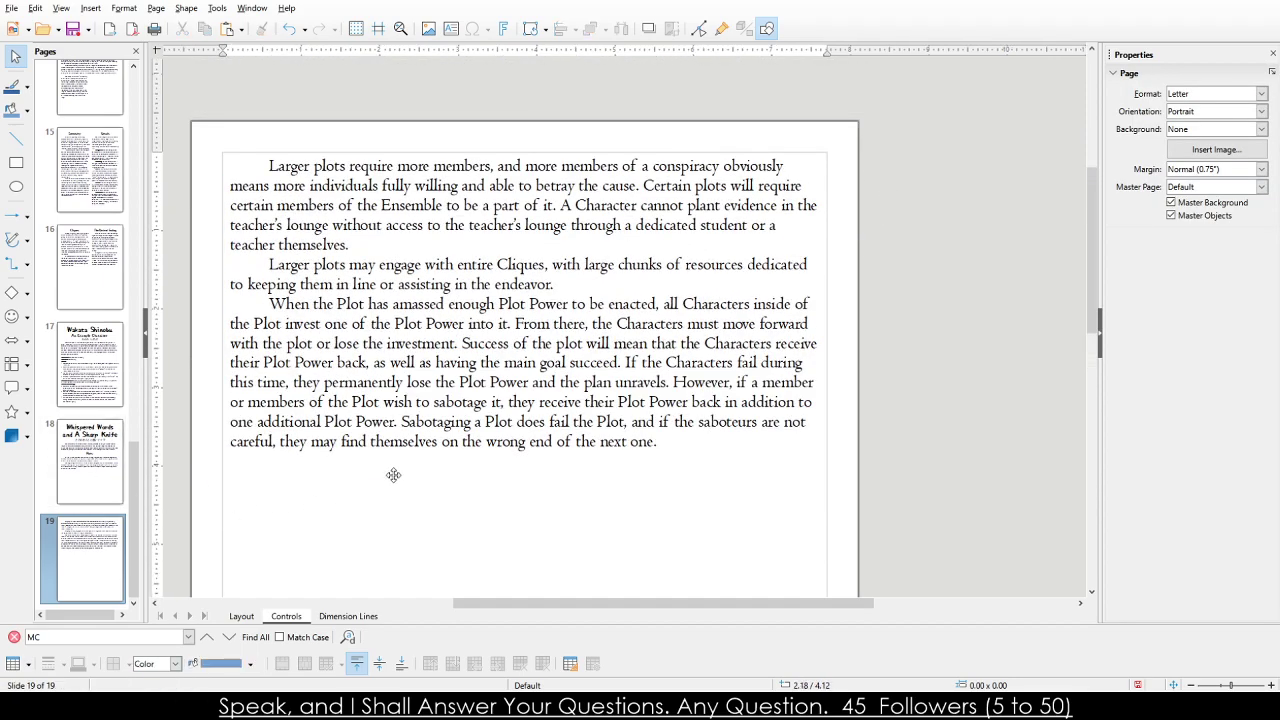
scroll(390, 472, "down", 6)
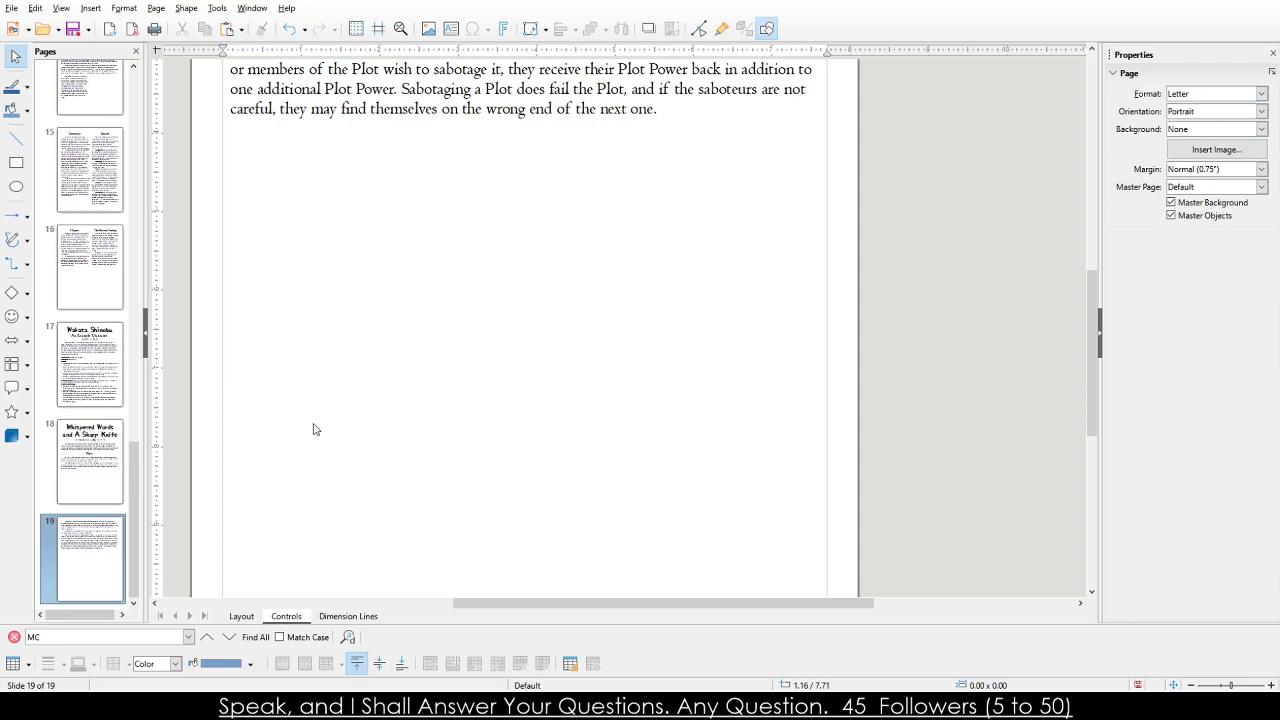
scroll(300, 428, "down", 3)
scroll(292, 428, "up", 6)
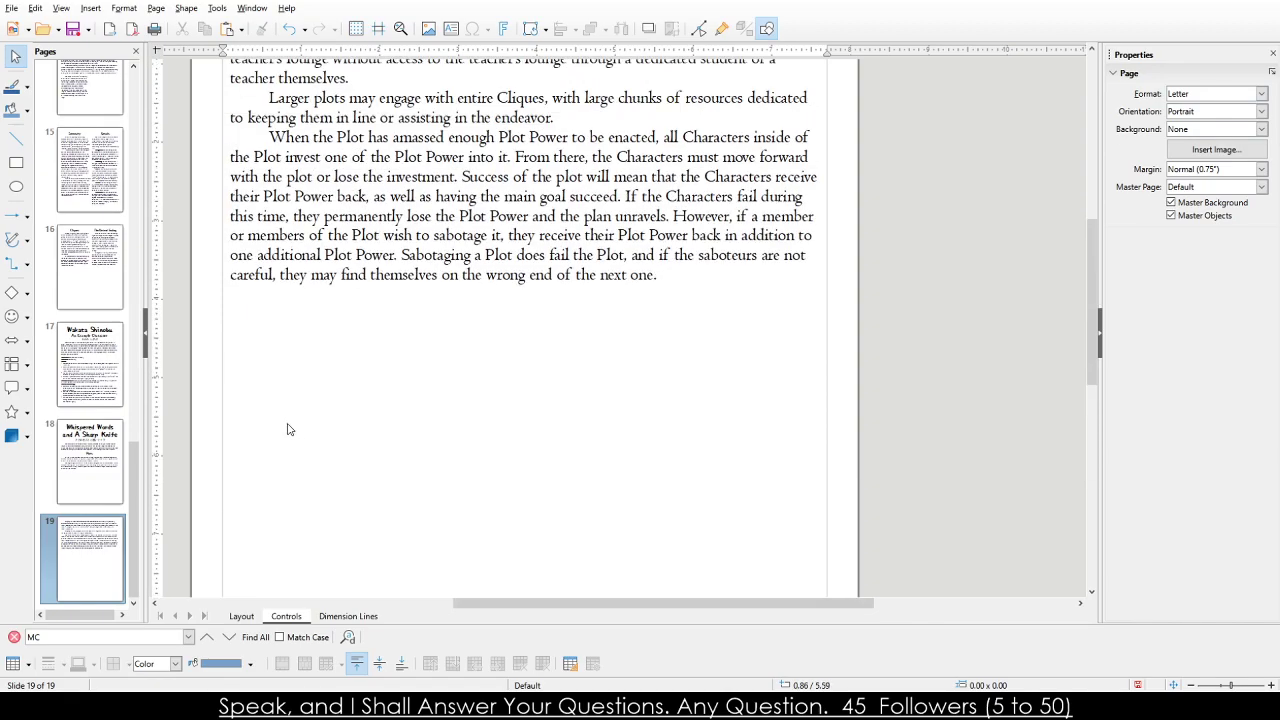
scroll(213, 511, "up", 5)
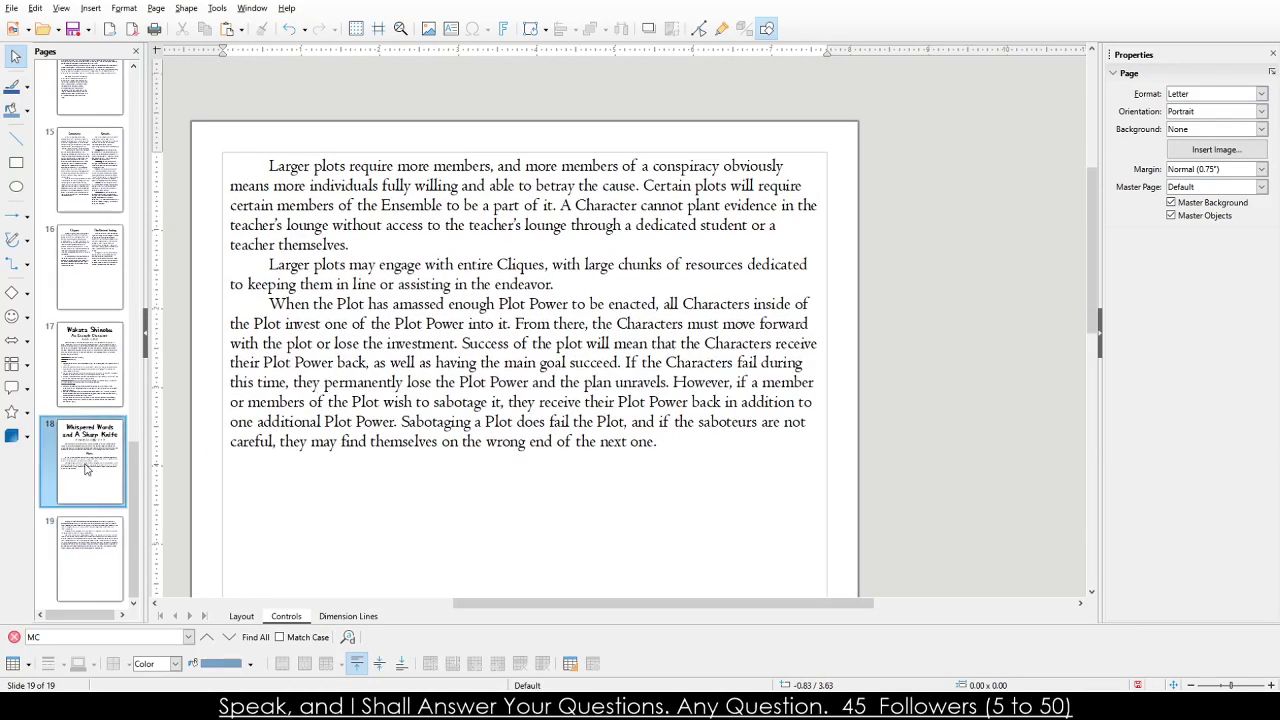
scroll(213, 511, "down", 2)
left_click(266, 483)
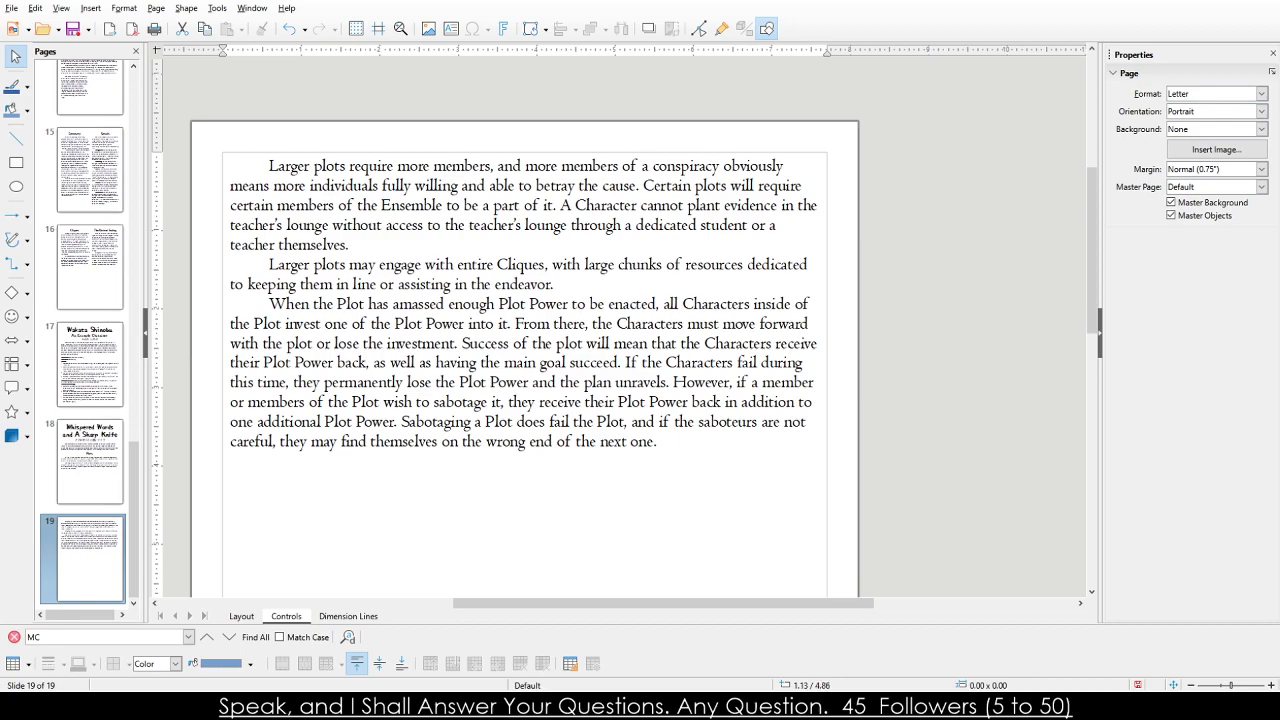
scroll(520, 400, "down", 6)
key("Page_Up")
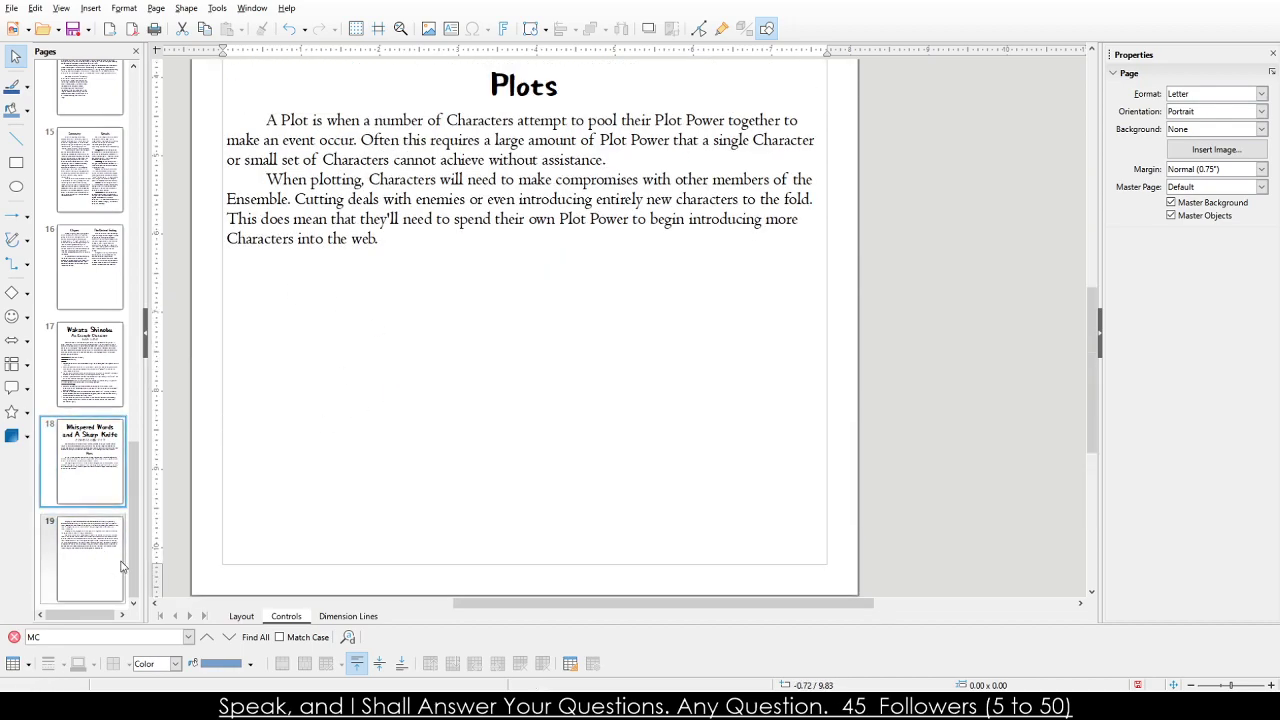
left_click(113, 590)
scroll(280, 460, "down", 4)
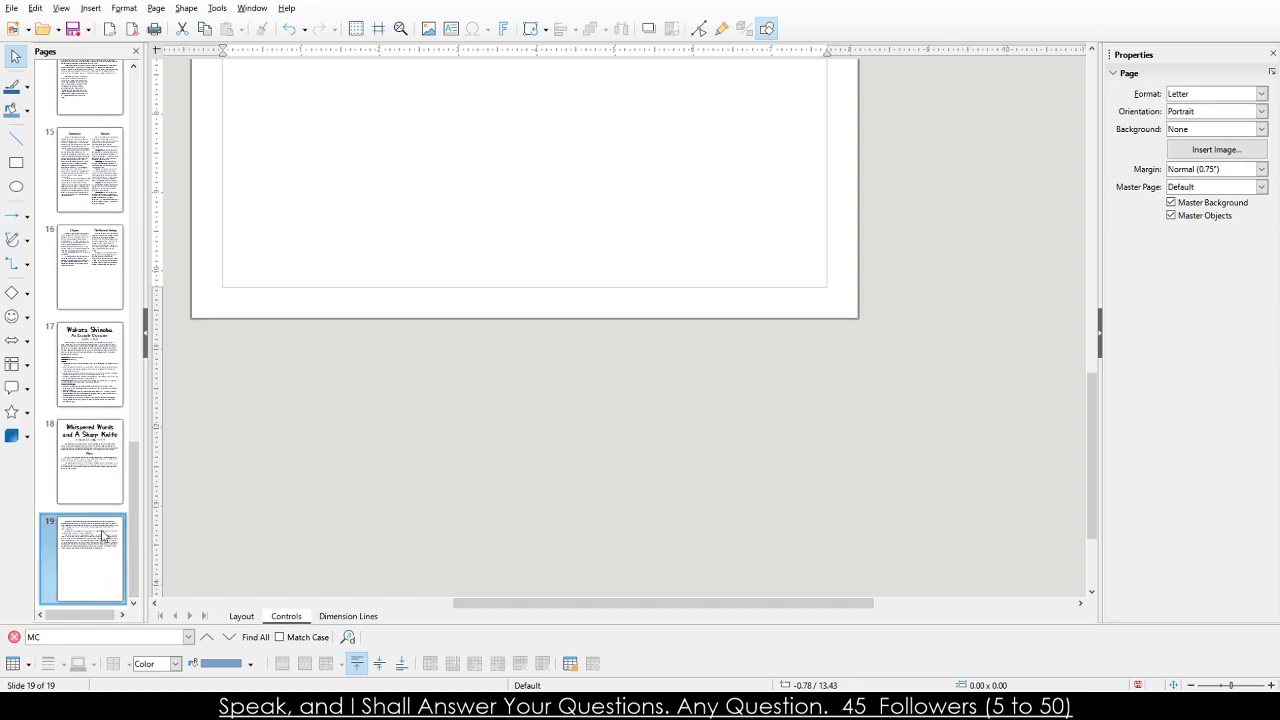
Duplicate page 19 as page 20.
key("Up")
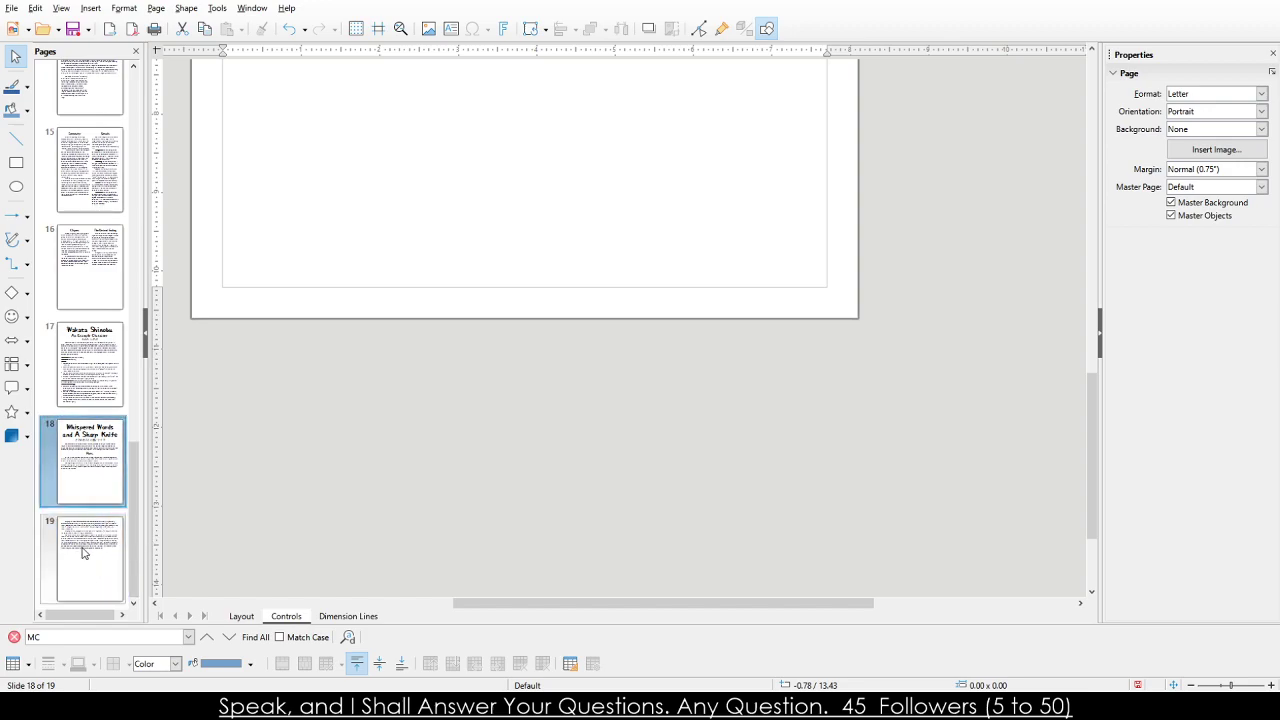
left_click(100, 553)
key("ctrl+c")
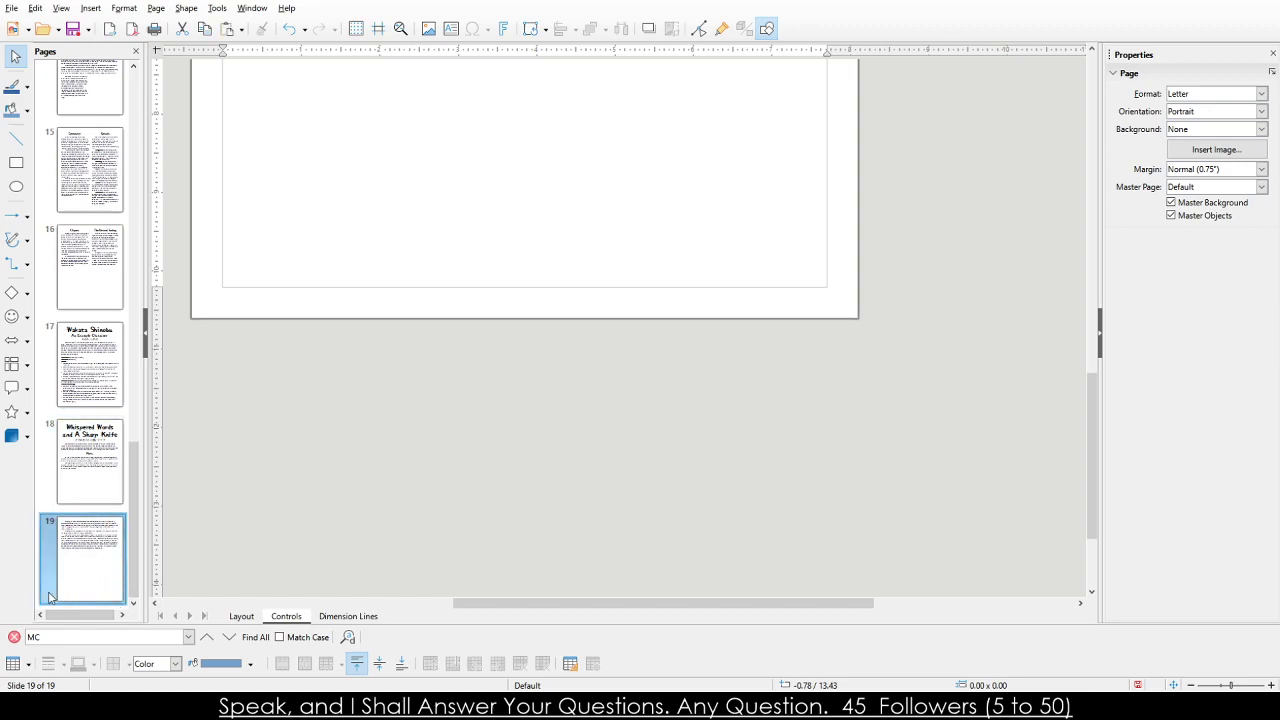
key("ctrl+v")
Copy the "Plots" heading frame from page 18 onto page 20.
left_click(94, 368)
scroll(378, 375, "up", 4)
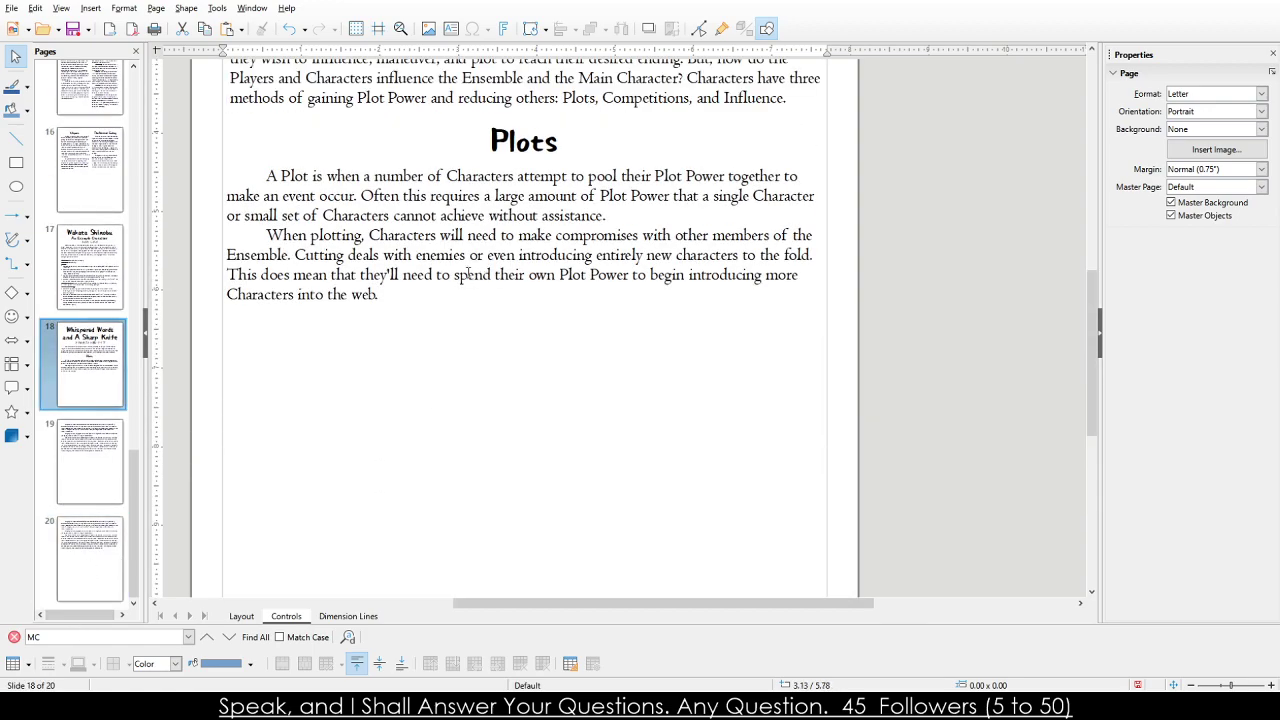
left_click(468, 142)
left_click(94, 560)
key("ctrl+v")
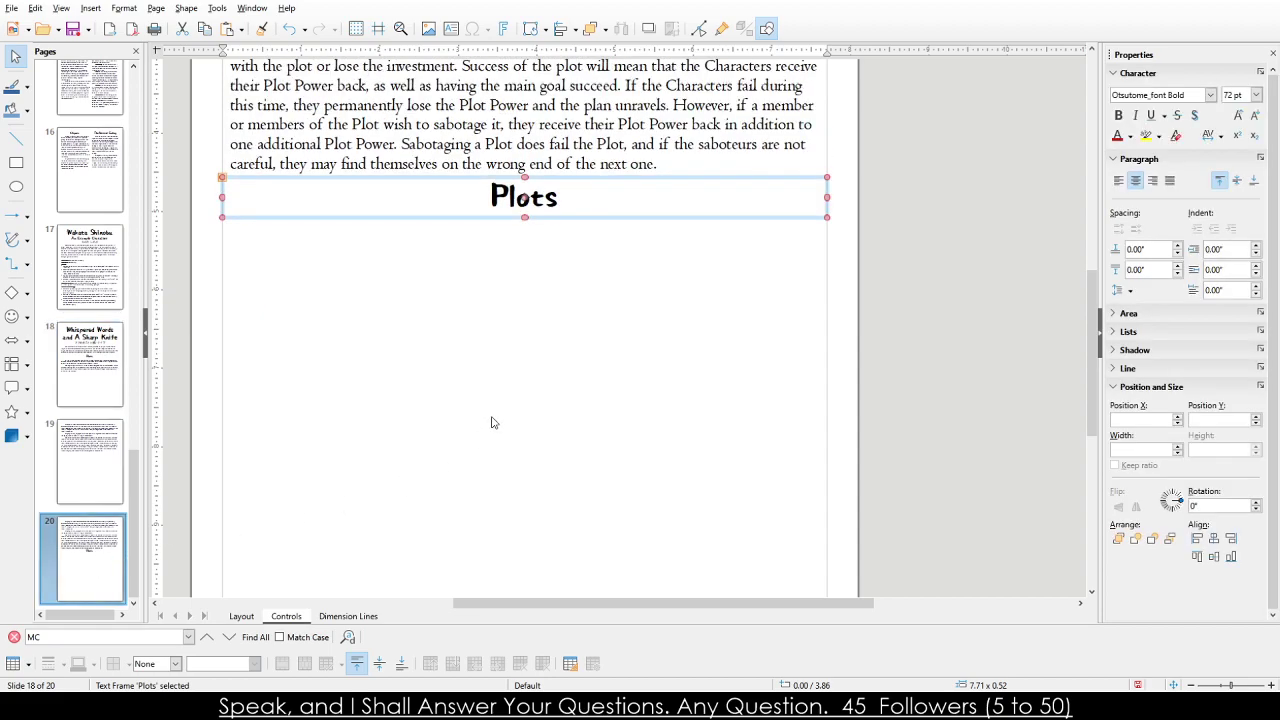
Place the "Plots" heading at the upper margin of page 20 and move the body text frame directly beneath it.
left_click(435, 169)
scroll(435, 258, "up", 5)
left_click_drag(418, 264, 421, 444)
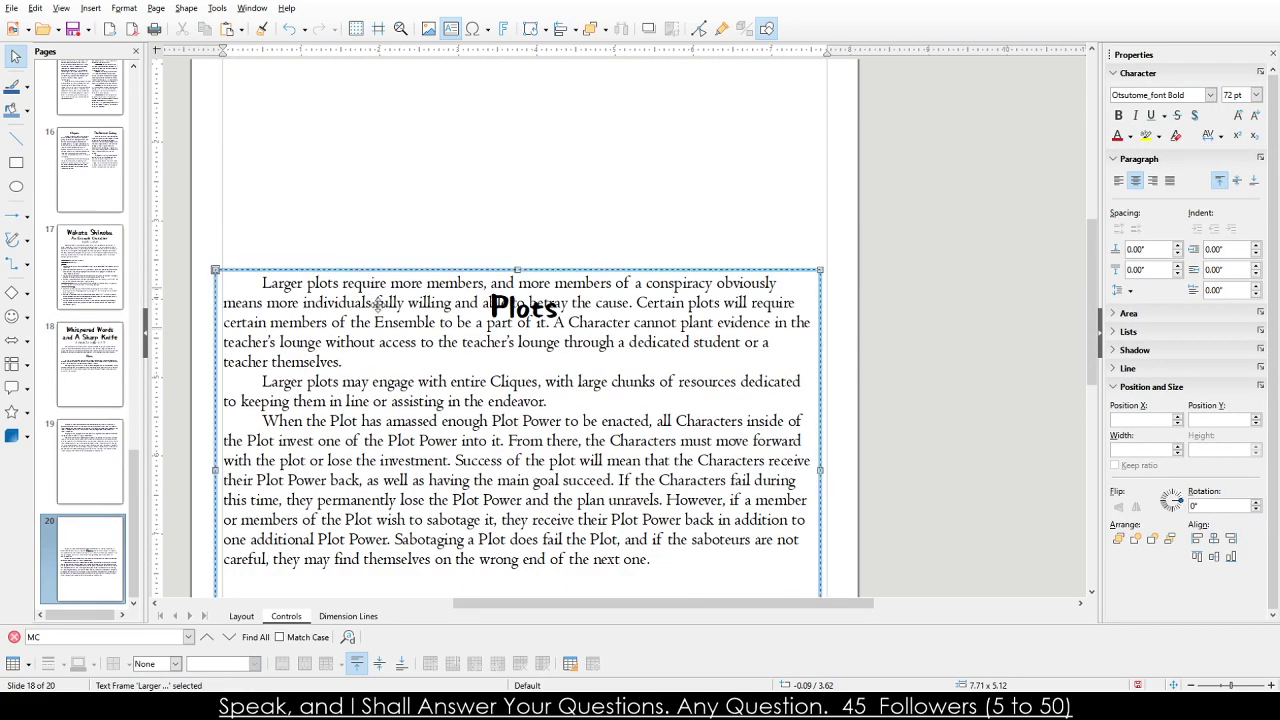
left_click_drag(372, 272, 401, 387)
left_click(450, 290)
left_click(428, 294)
left_click(428, 288)
left_click_drag(428, 288, 431, 146)
left_click(463, 327)
left_click(524, 551)
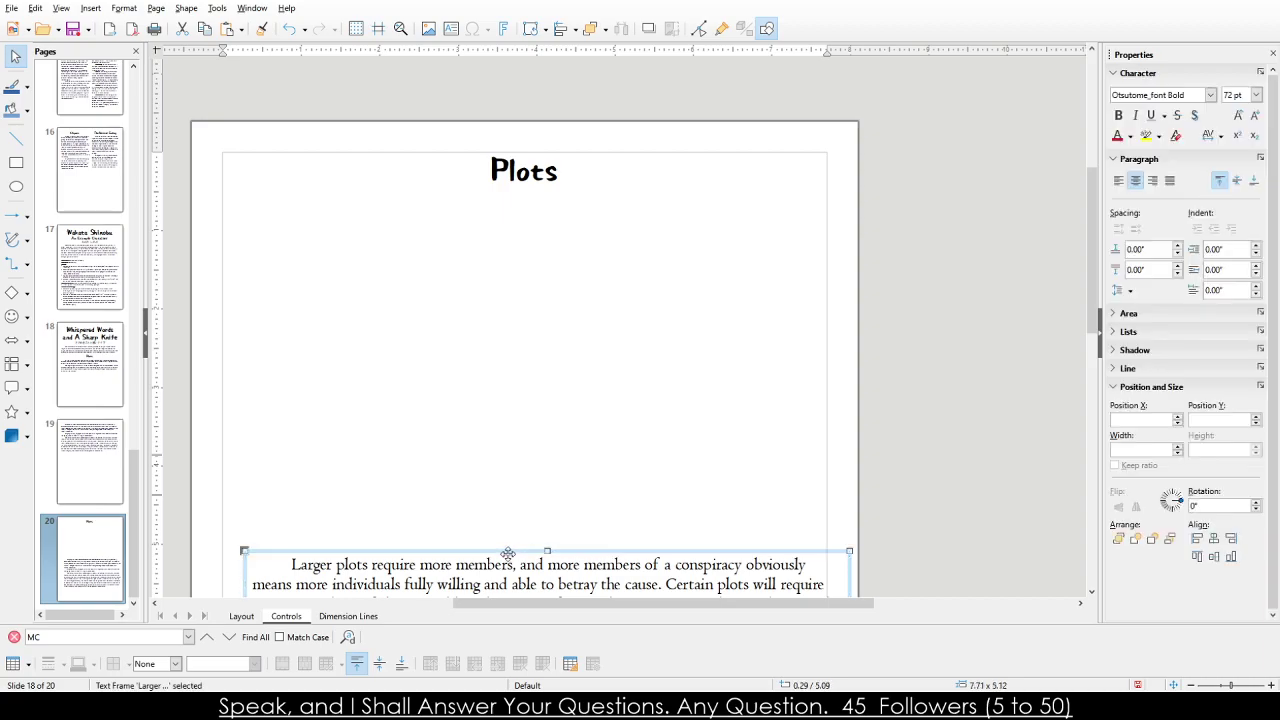
left_click_drag(488, 550, 467, 186)
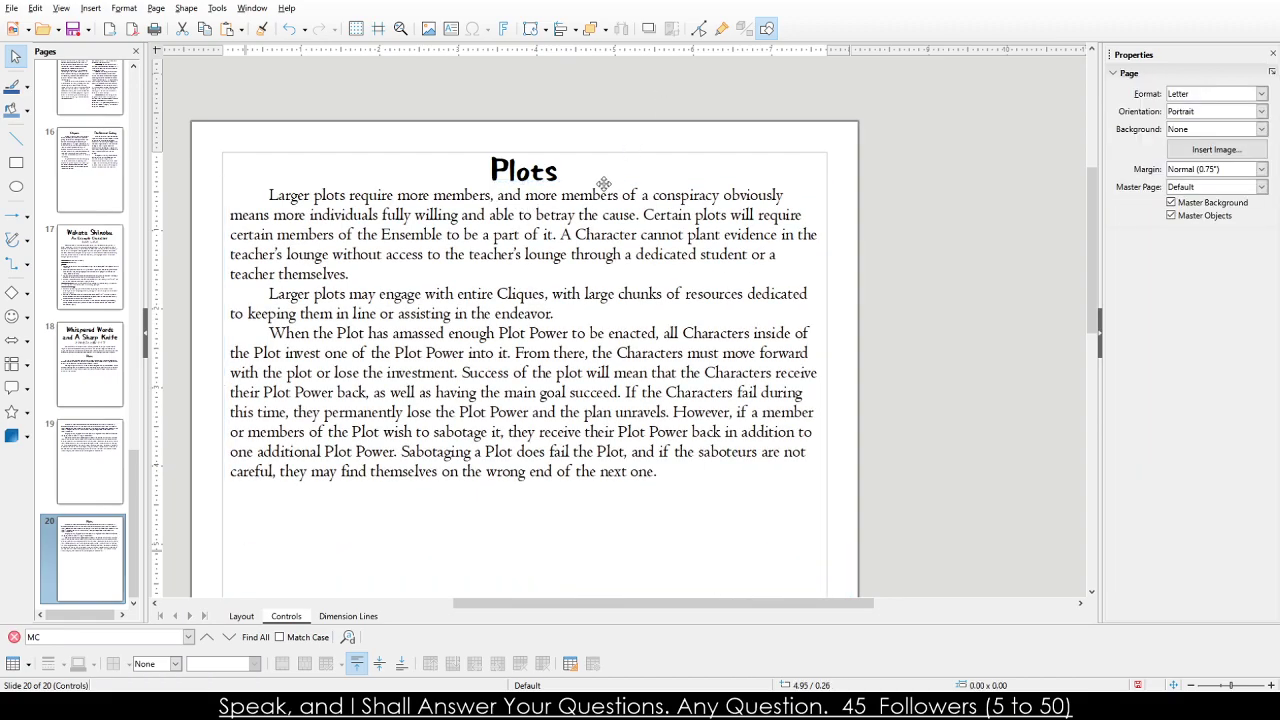
Delete all the body text beneath the "Plots" heading on page 20.
triple_click(558, 234)
left_click(431, 385)
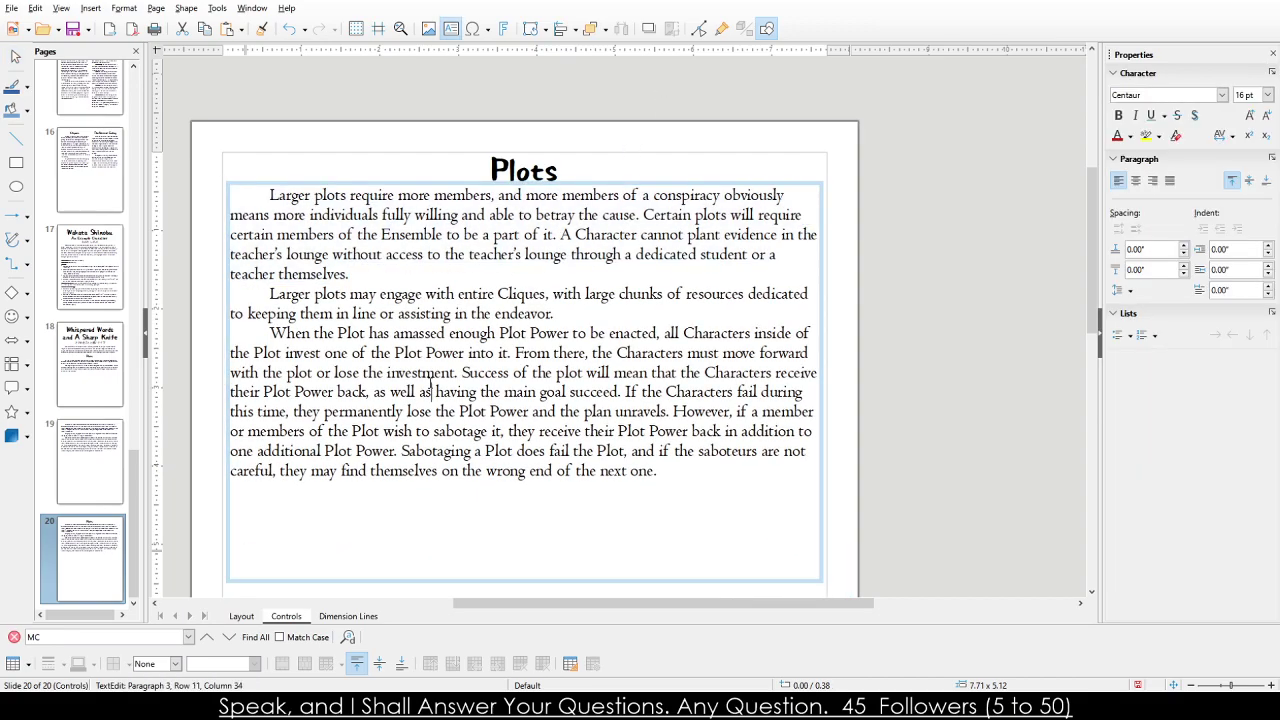
triple_click(668, 472)
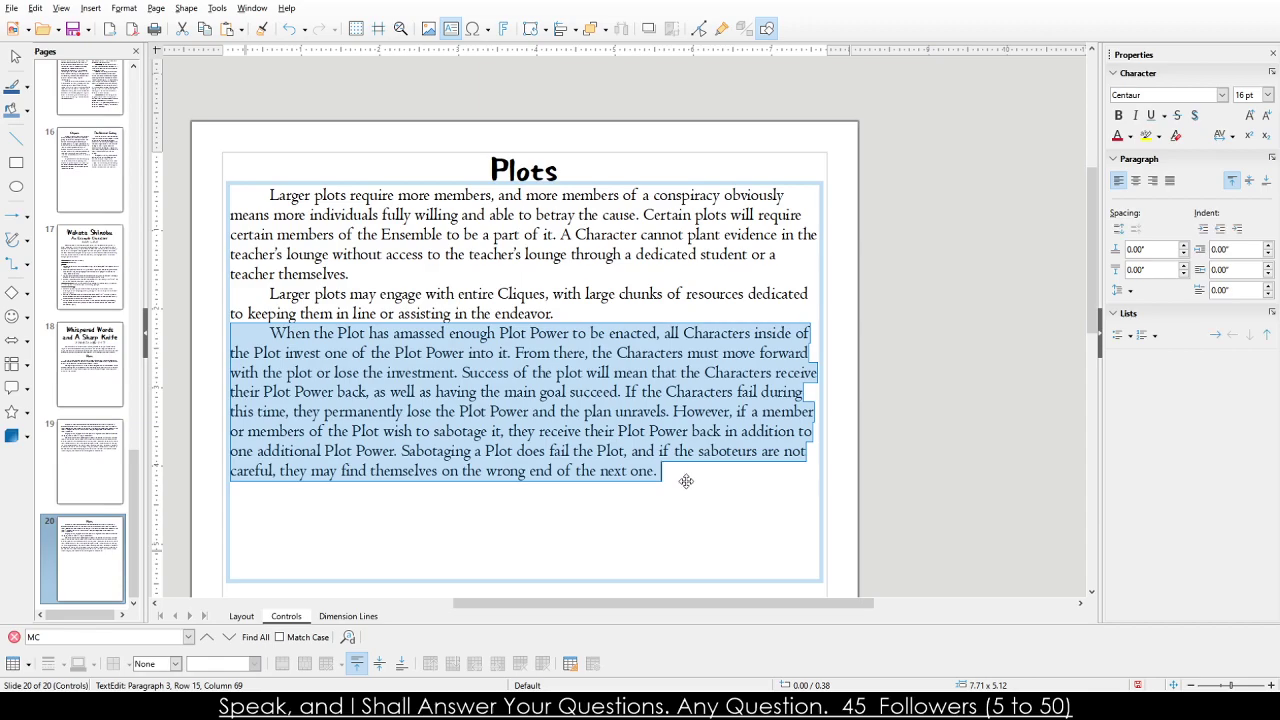
left_click(667, 471)
triple_click(666, 470)
key("ctrl+a")
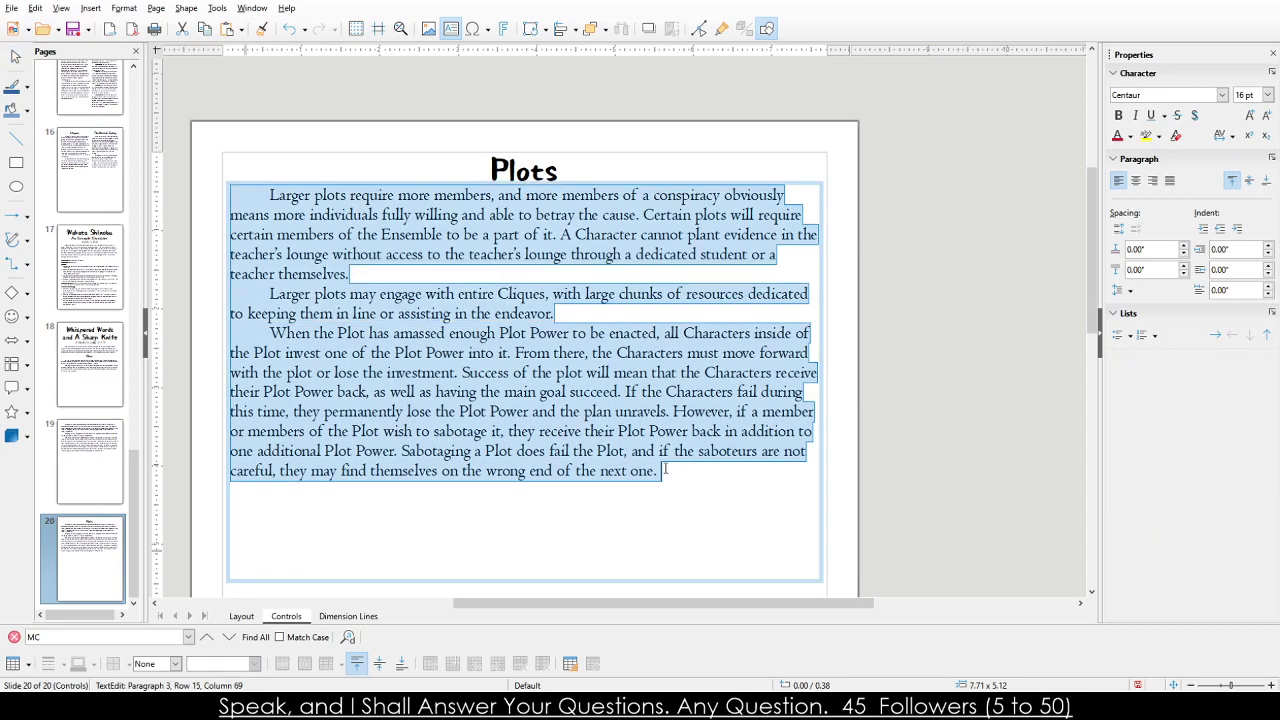
key("Delete")
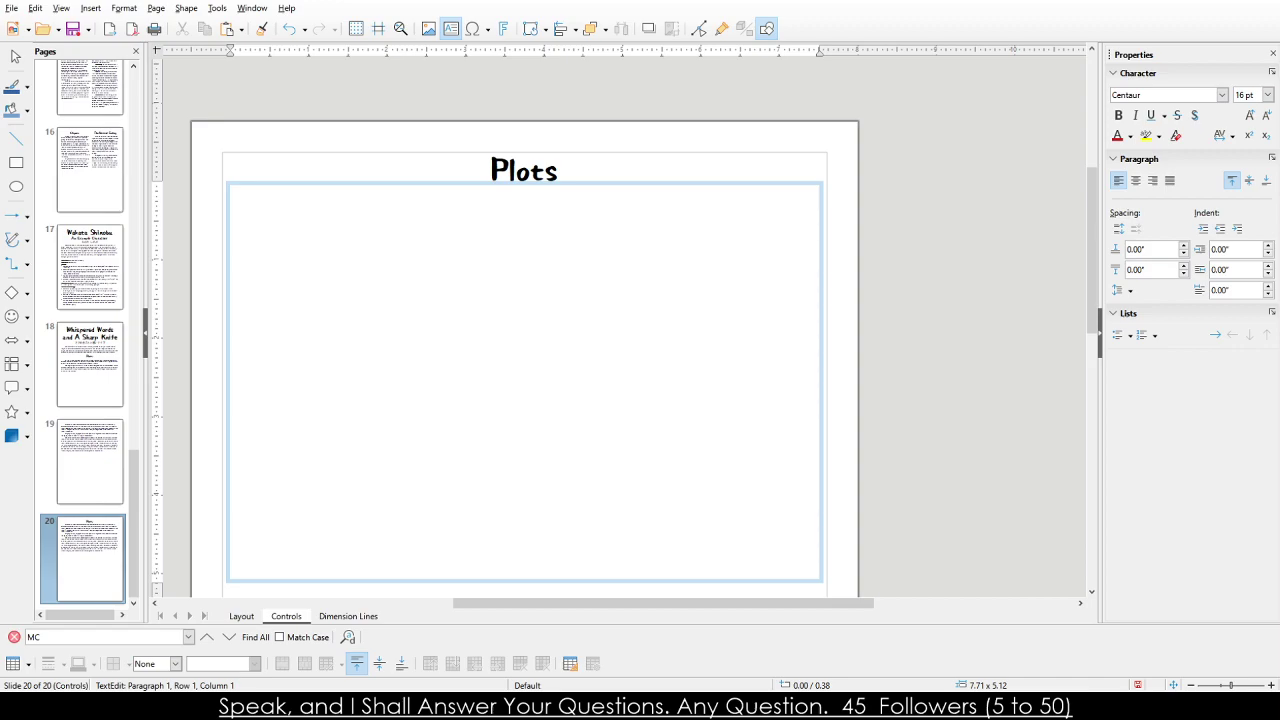
Change the heading on page 20 to "Competitions".
double_click(519, 168)
type("Competitions")
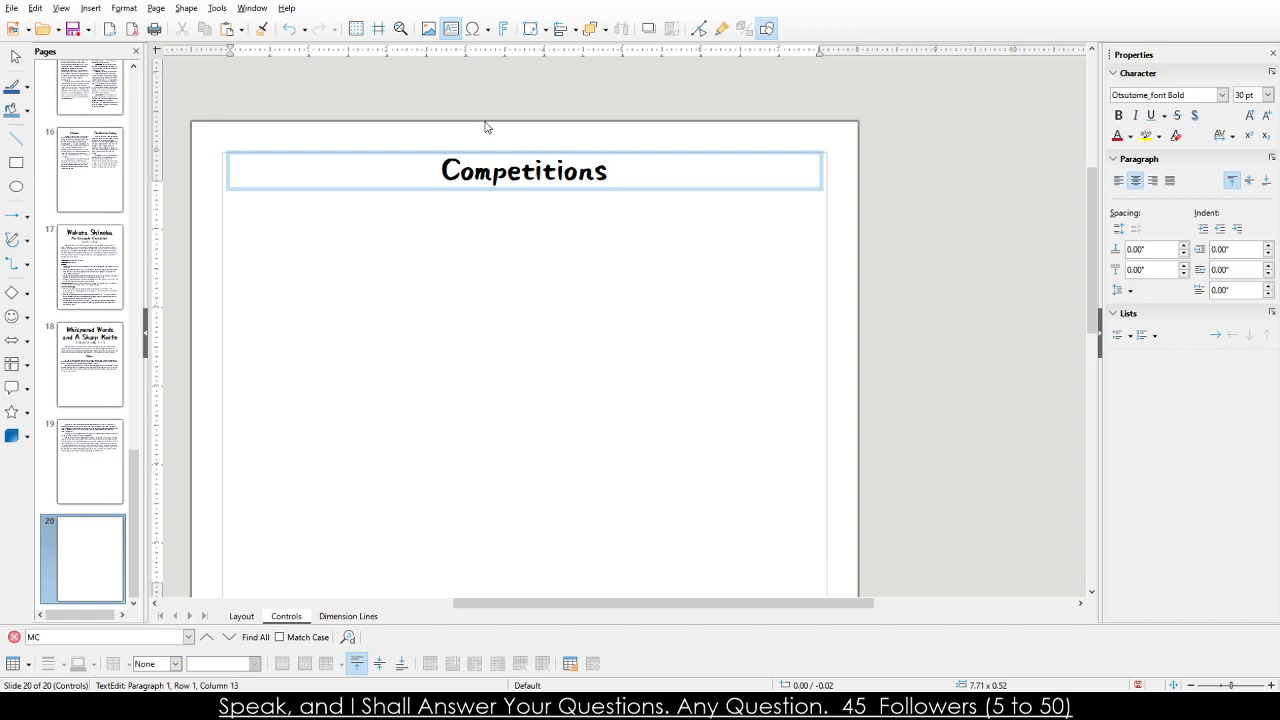
left_click(458, 264)
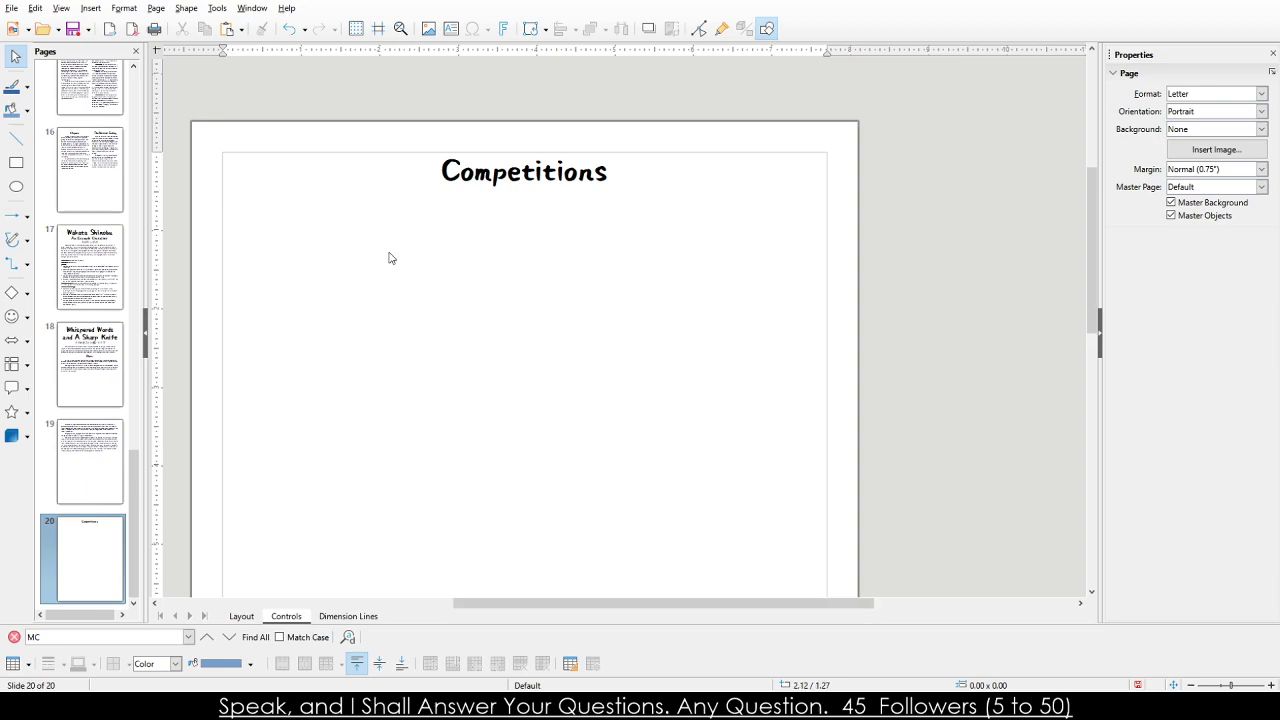
left_click(451, 28)
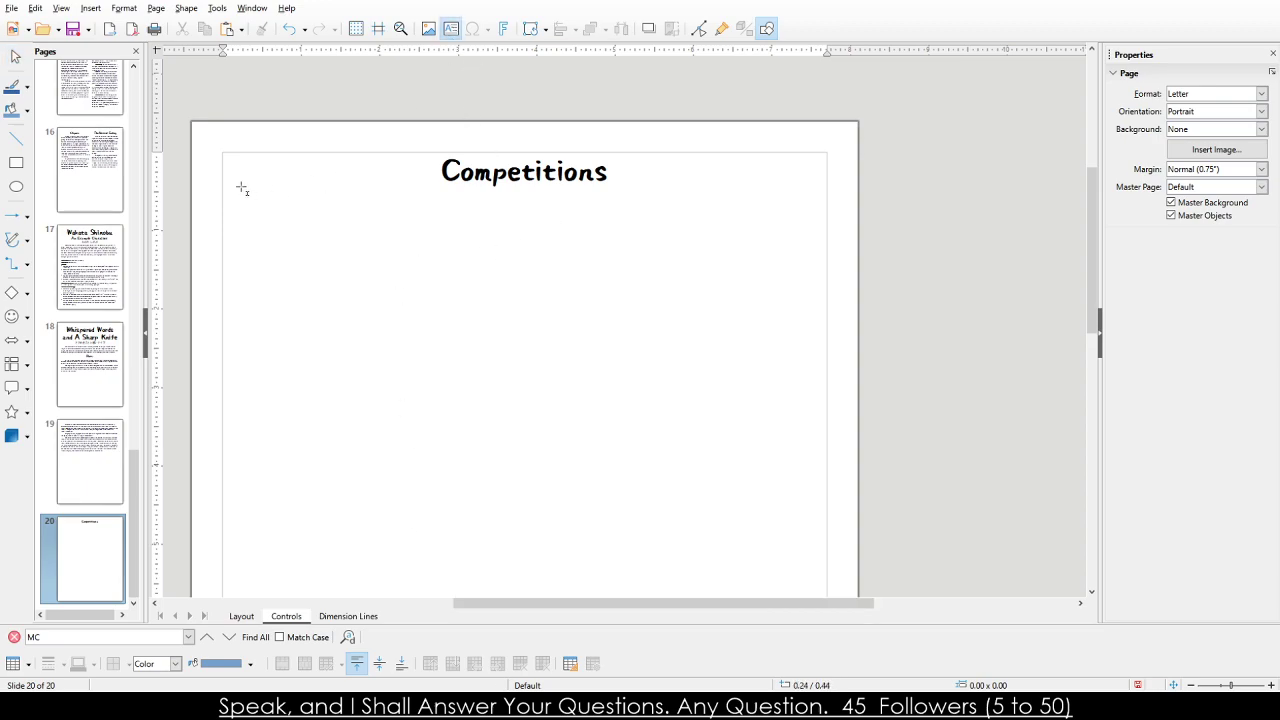
left_click_drag(225, 181, 826, 410)
key("Escape")
Paste the copied Competition text into a new text frame, align it with the left margin and widen it to 7.71".
left_click(451, 28)
left_click_drag(304, 218, 431, 277)
key("ctrl+v")
left_click_drag(322, 212, 243, 347)
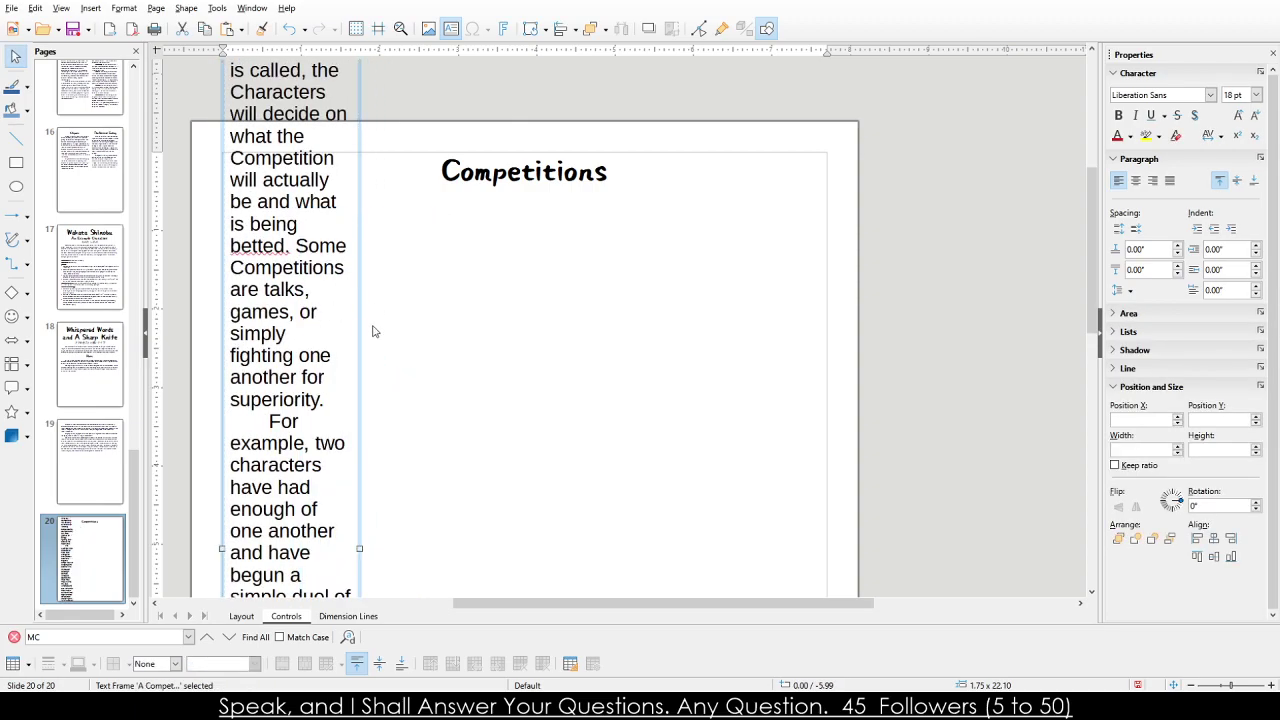
left_click_drag(359, 548, 826, 457)
Shorten the Competition text frame to about 5.98" so it ends just below its last line.
scroll(548, 218, "up", 5)
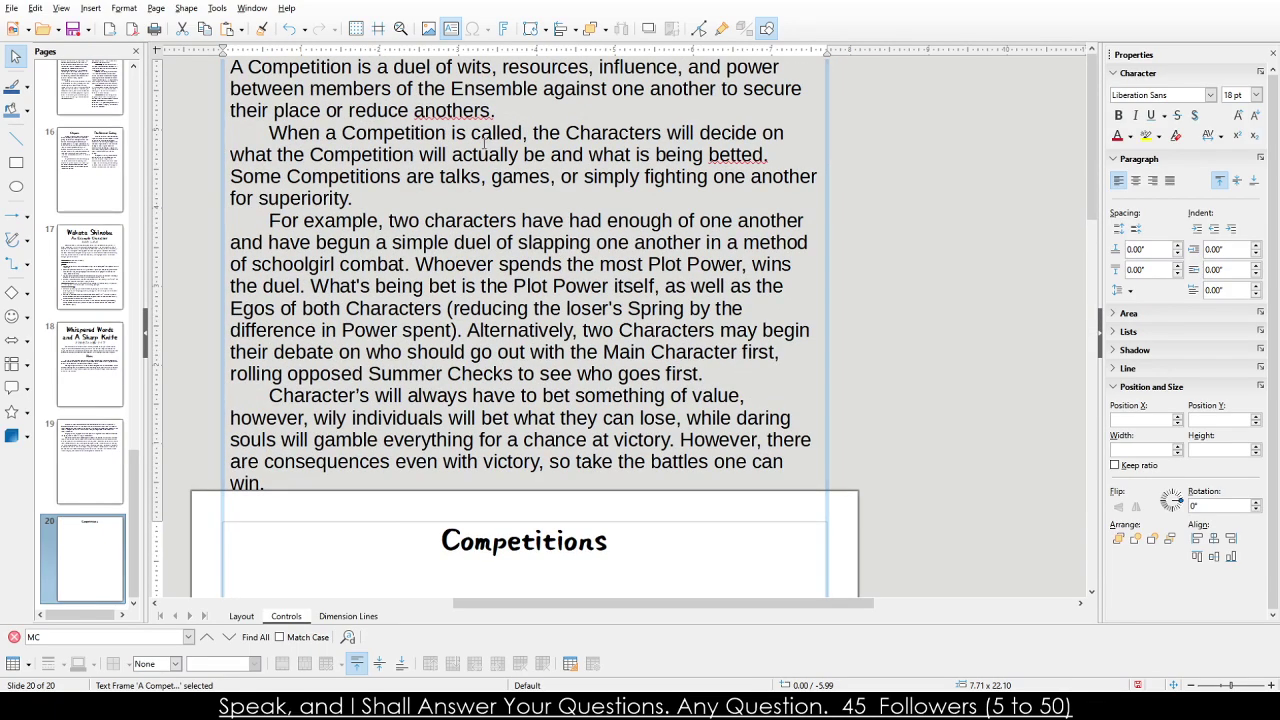
scroll(548, 218, "down", 10)
scroll(490, 476, "down", 5)
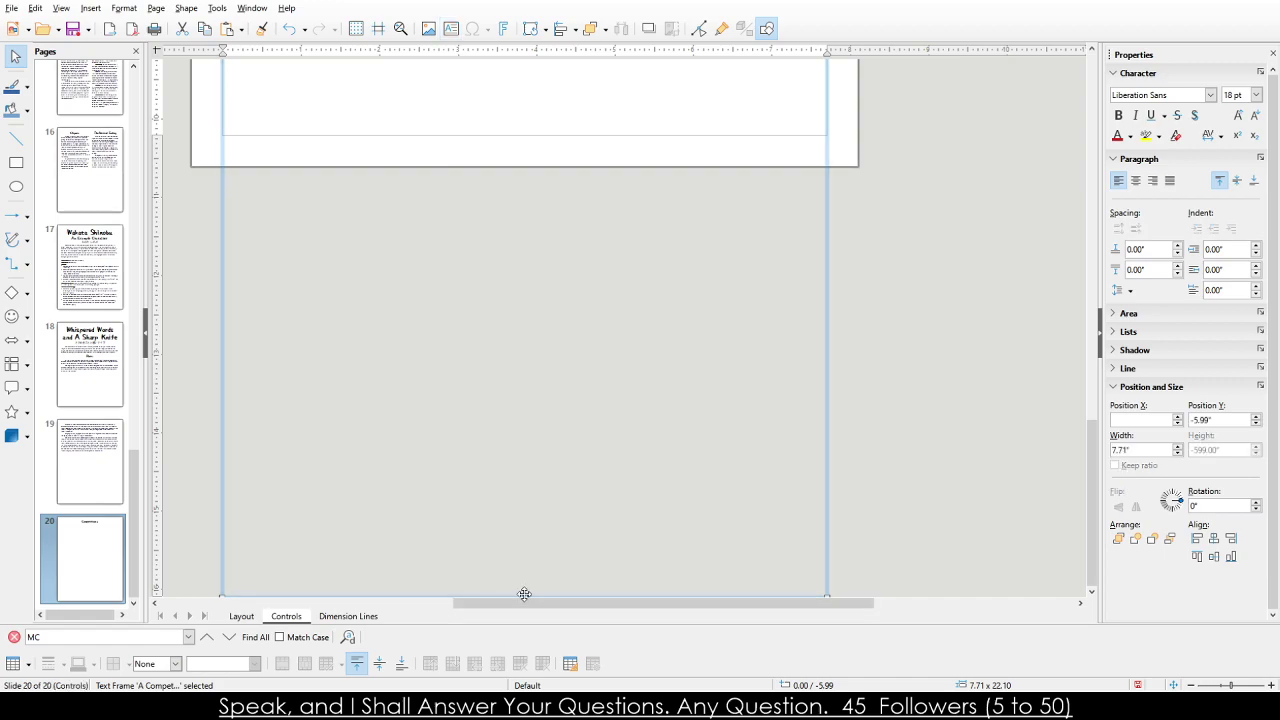
left_click_drag(526, 597, 525, 108)
left_click_drag(565, 458, 520, 284)
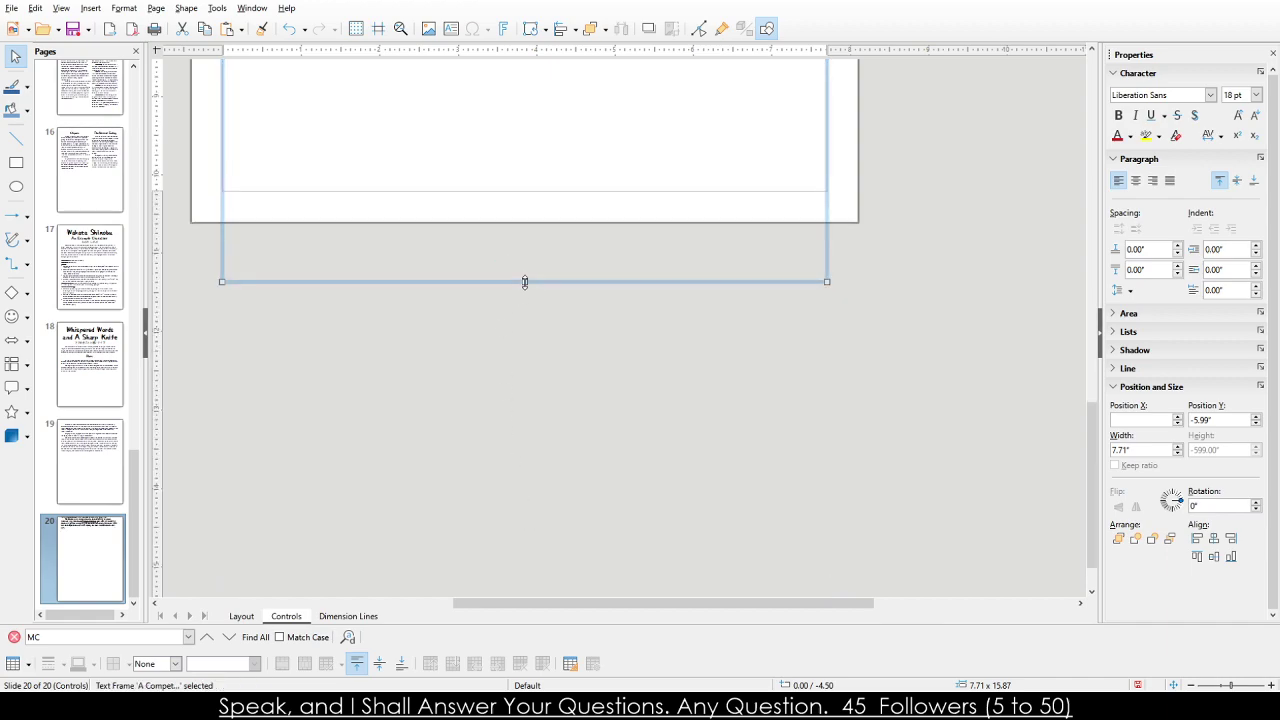
scroll(543, 348, "up", 5)
mouse_move(574, 431)
left_mouse_down()
mouse_move(562, 597)
mouse_move(577, 434)
left_mouse_up()
left_click_drag(516, 319, 512, 100)
scroll(526, 443, "up", 5)
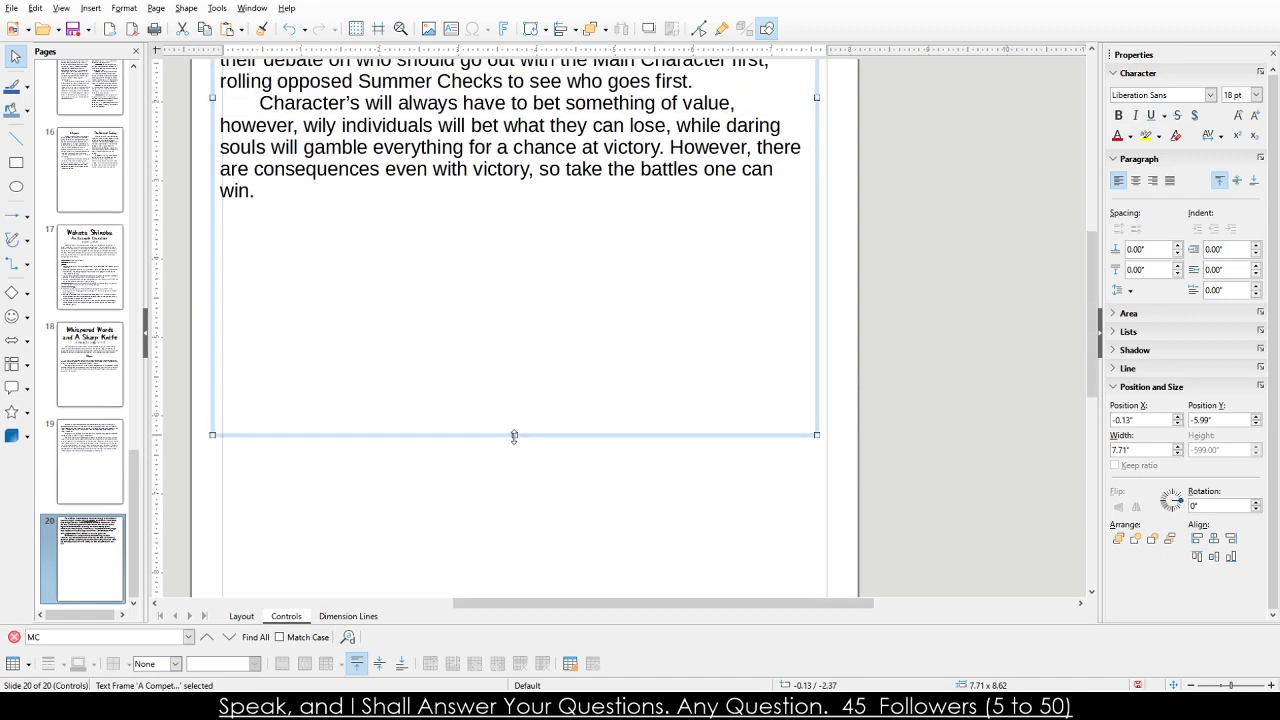
left_click_drag(514, 435, 520, 228)
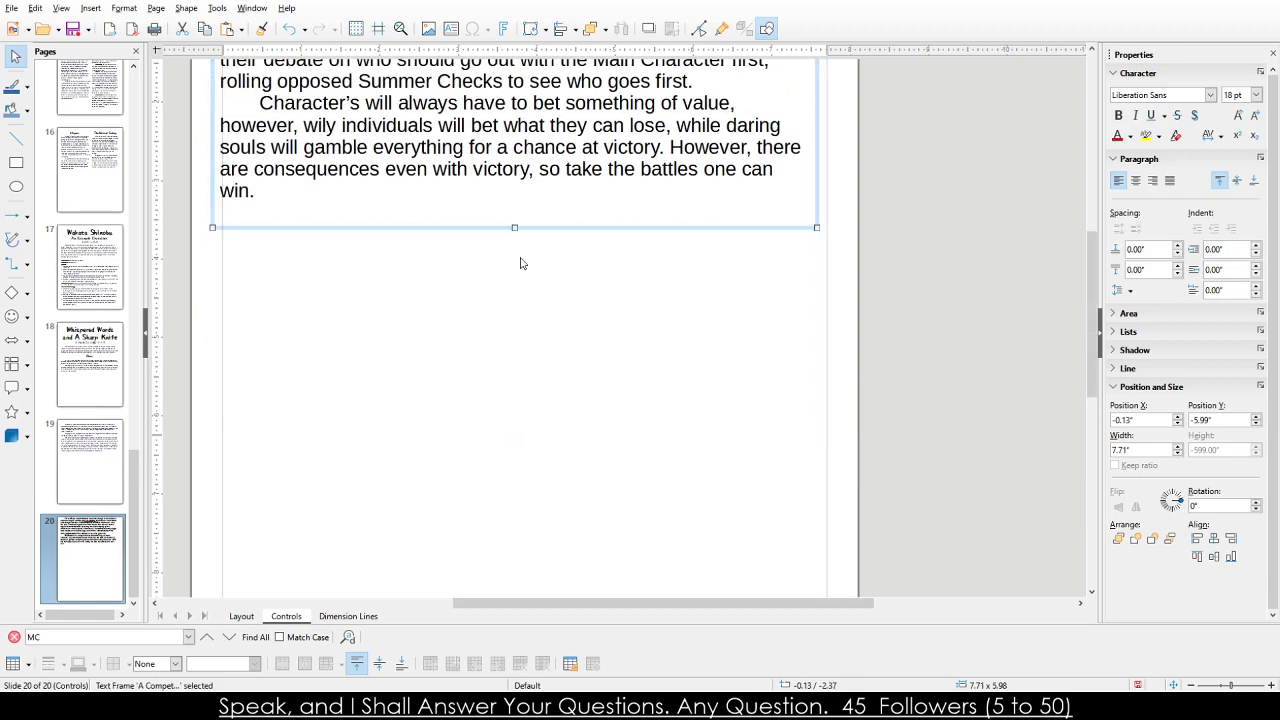
Move the Competition text frame beneath the "Competitions" heading, to about 0.00", 0.55".
left_click(409, 216)
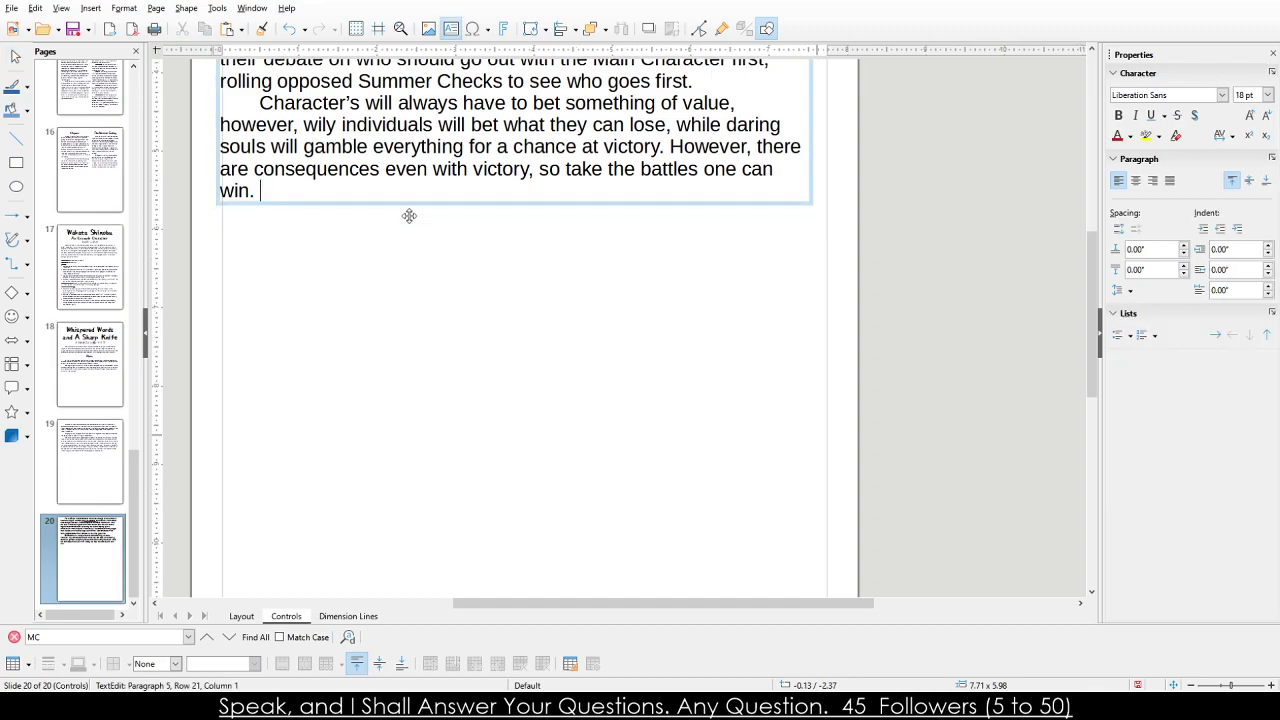
scroll(362, 246, "up", 3)
left_click_drag(310, 93, 314, 322)
Replace "anothers." with "another" at the end of the first Competitions paragraph.
left_click(419, 382)
double_click(419, 382)
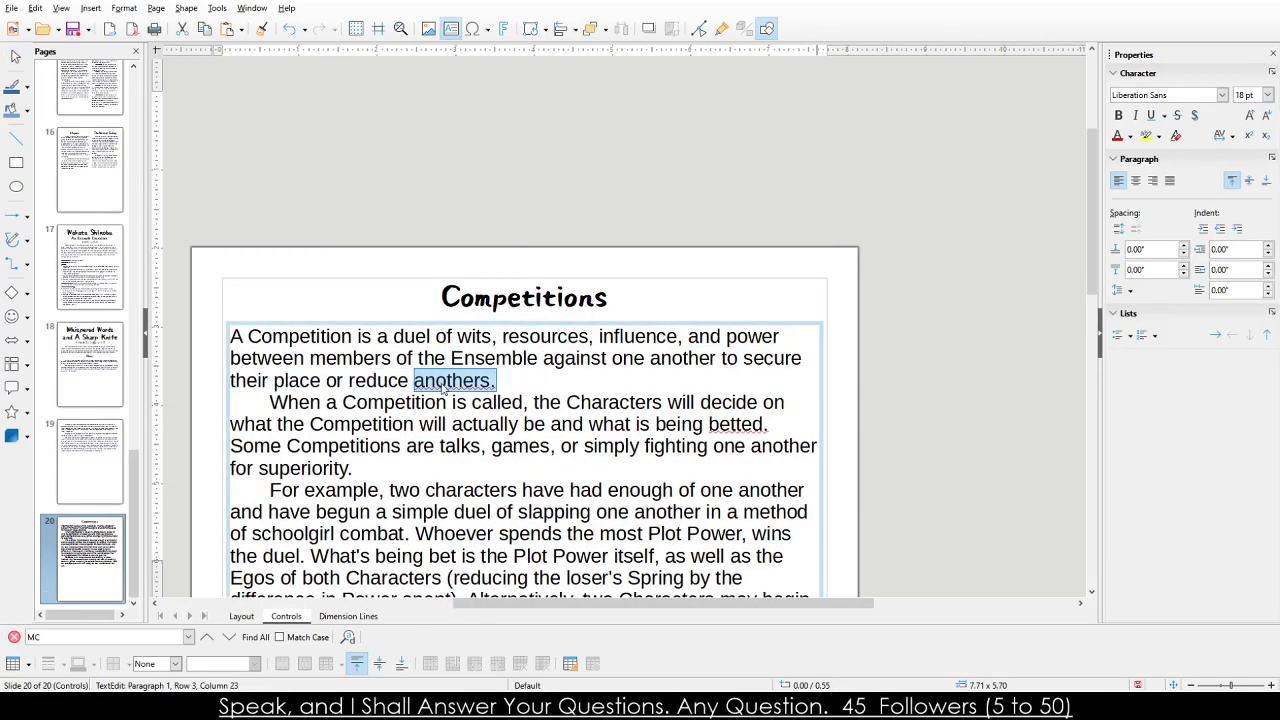
type("another")
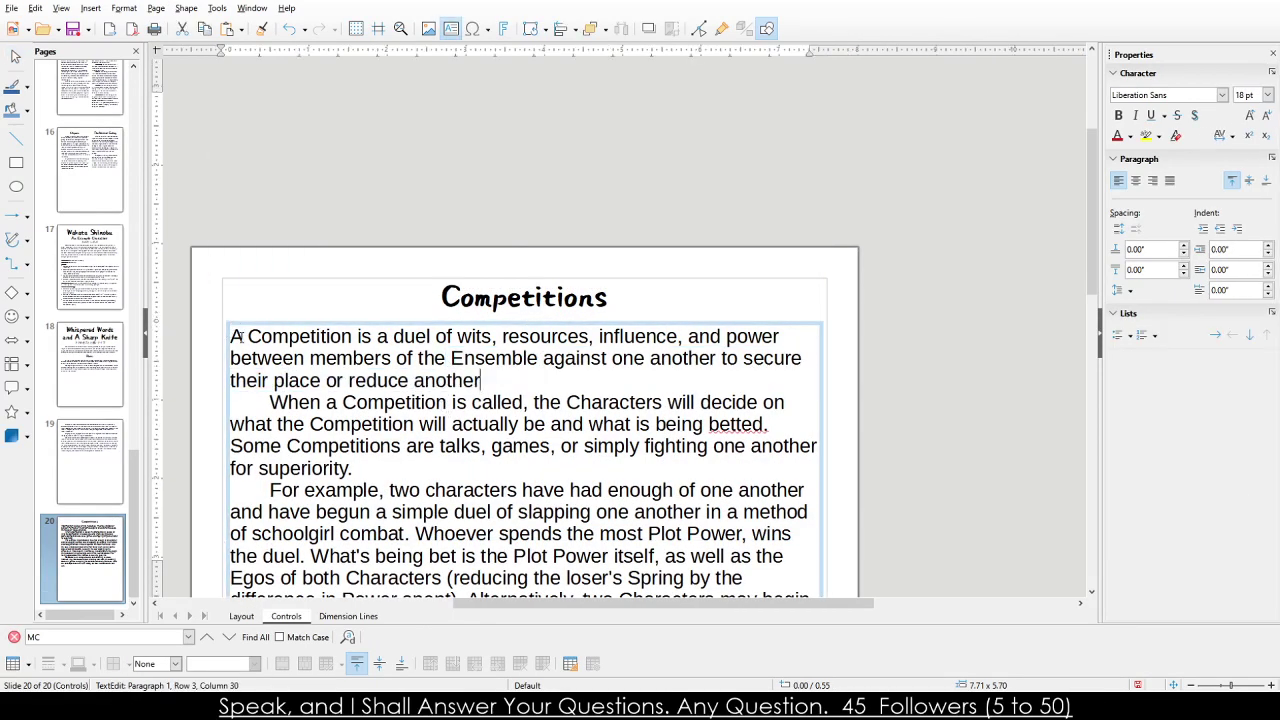
Indent the first Competitions paragraph with a tab and nudge the text frame to 0.00", 0.50".
key("Tab")
left_click_drag(270, 324, 297, 325)
left_click(674, 229)
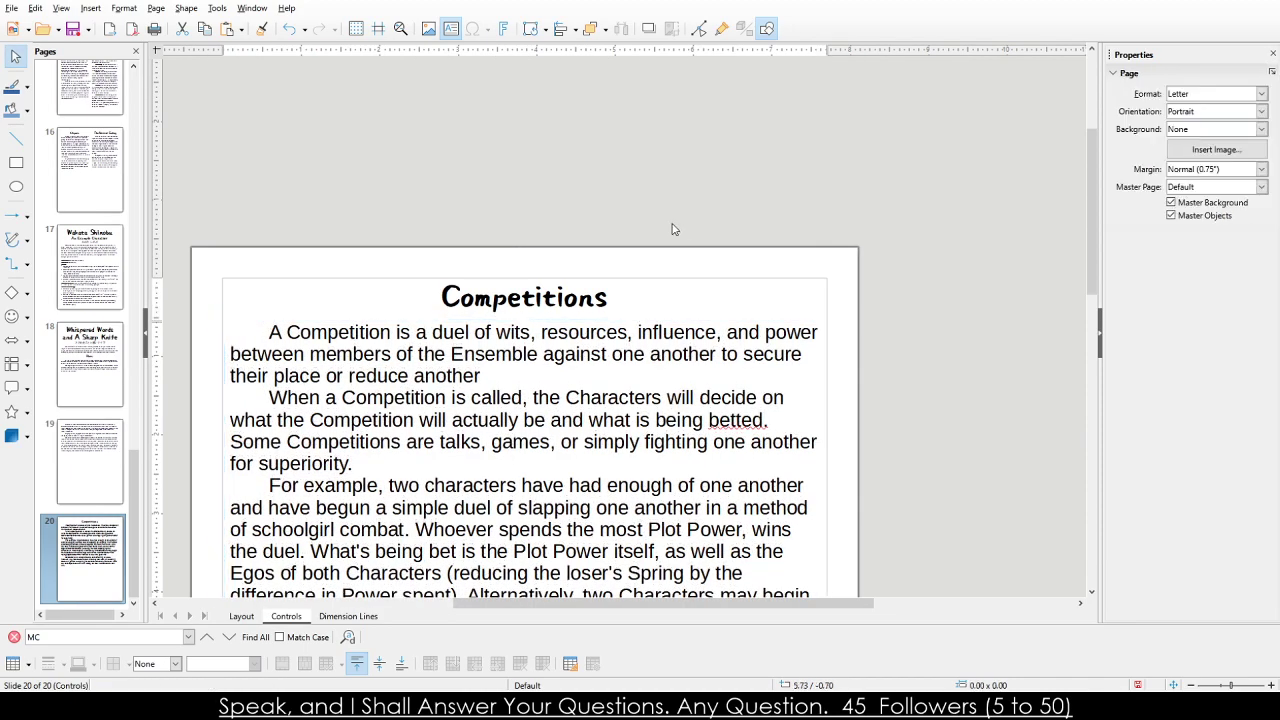
Set all the Competitions body text to Centaur at 16 pt.
scroll(453, 312, "down", 5)
triple_click(453, 312)
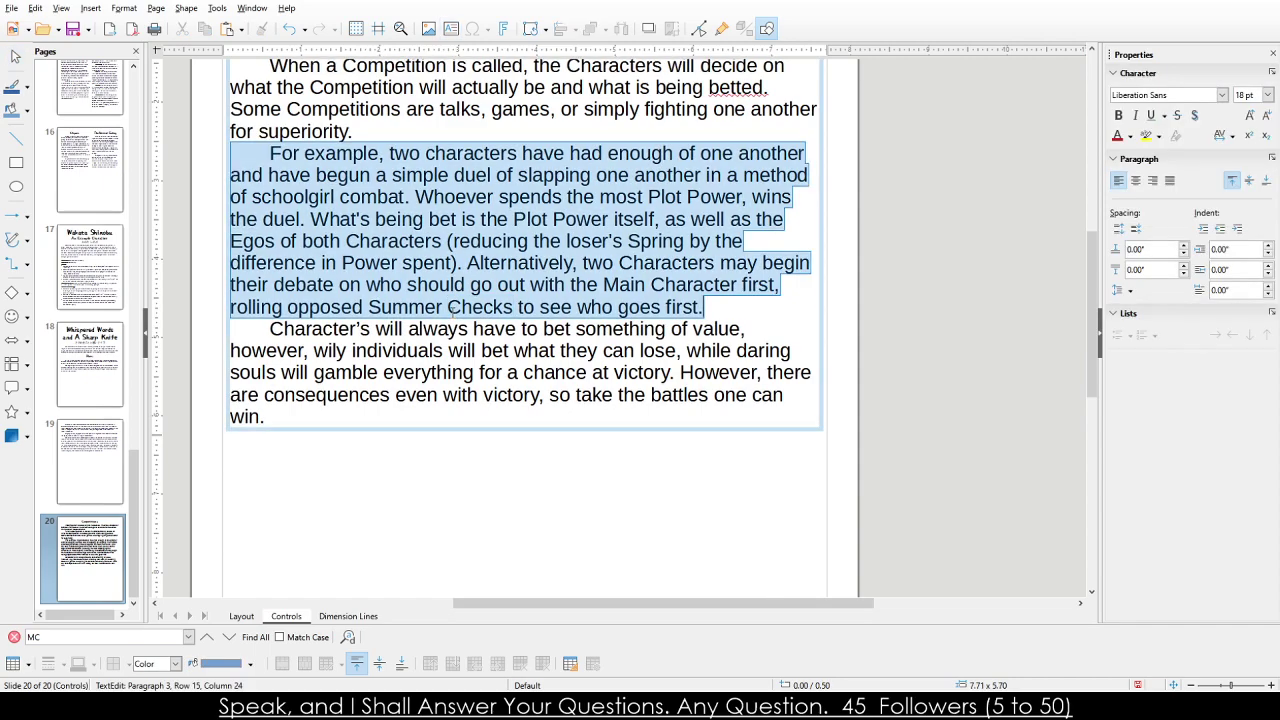
key("ctrl+a")
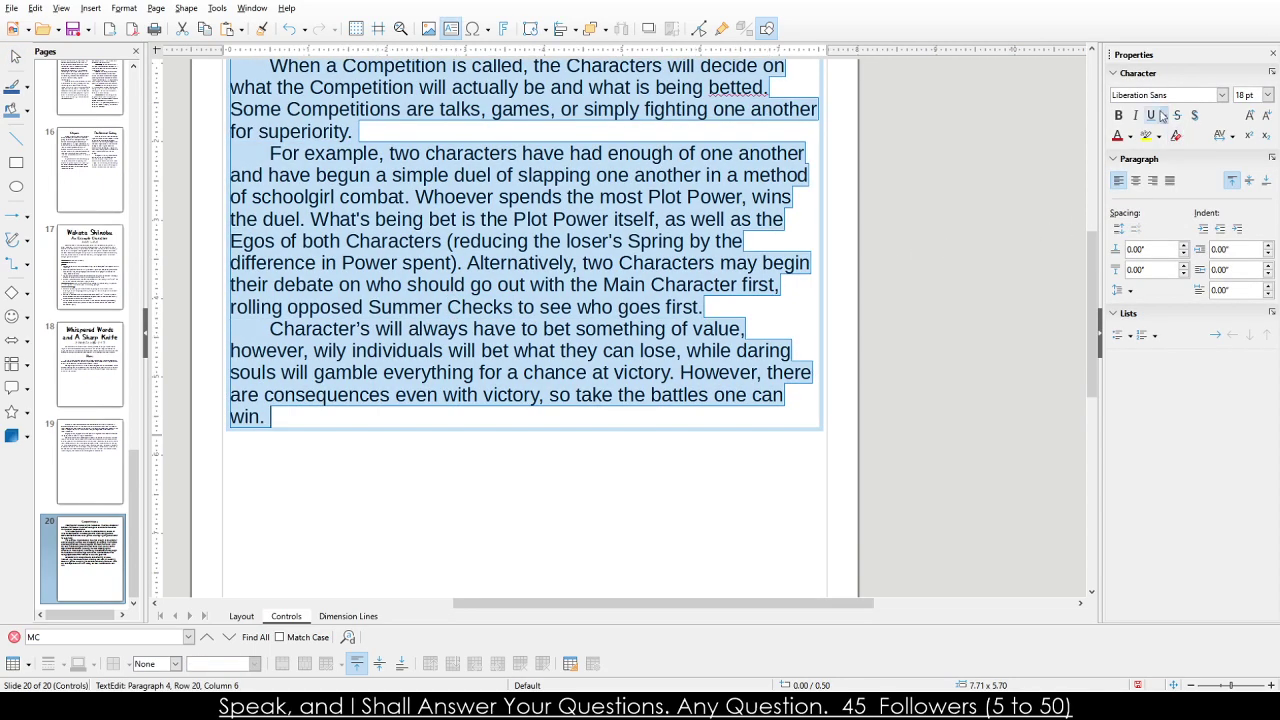
scroll(1220, 95, "up", 1)
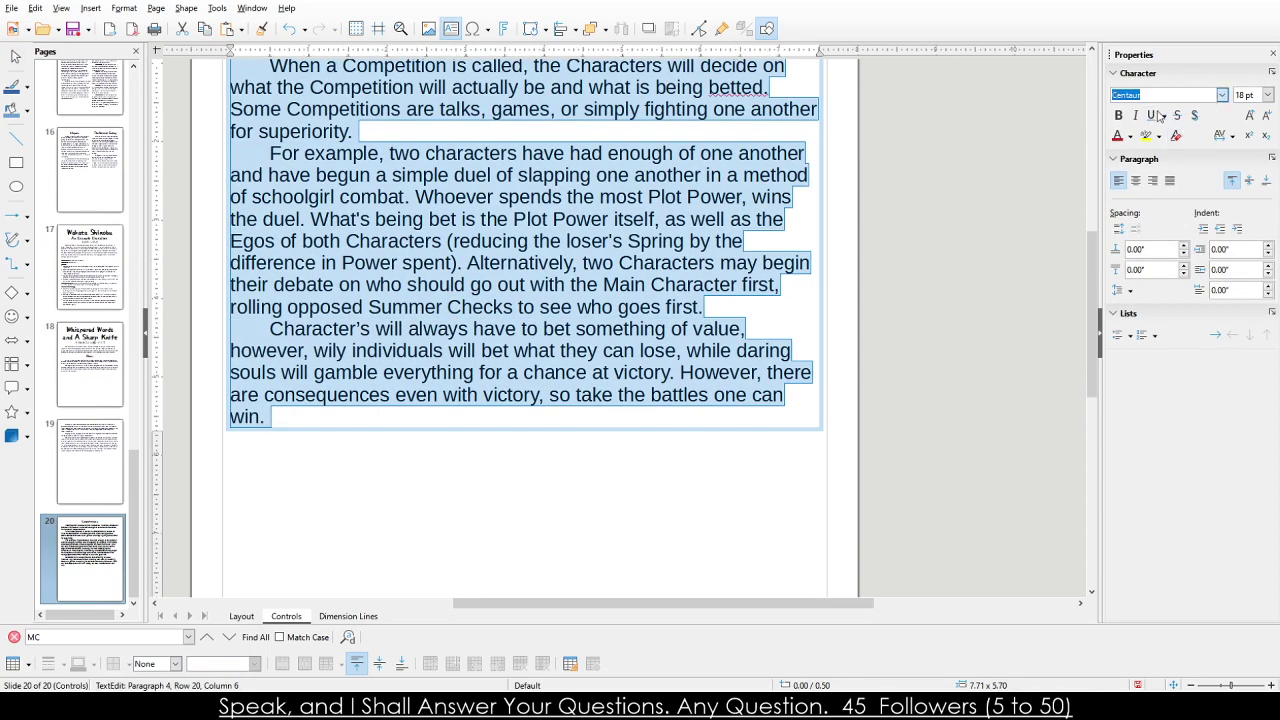
key("Return")
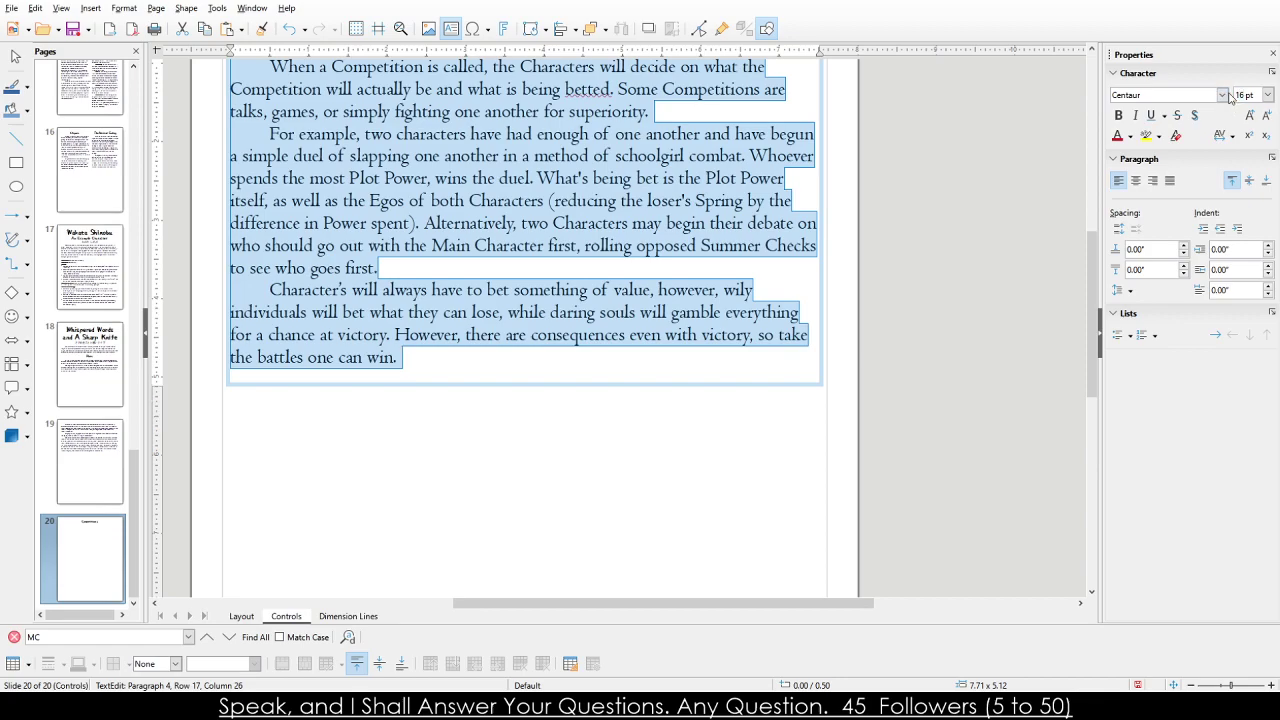
key("Return")
Shorten the Competitions text frame to about 3.62" to fit its reformatted text.
left_click(617, 317)
left_click(592, 387)
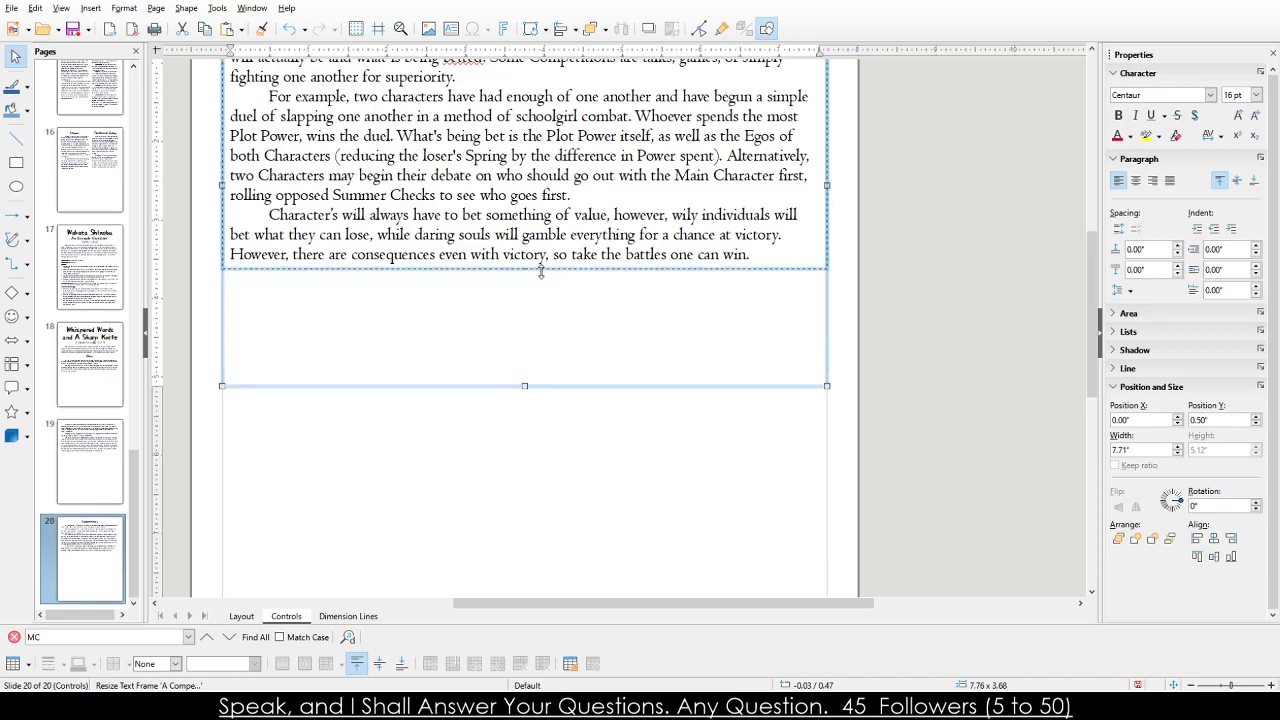
left_click(600, 405)
scroll(598, 401, "up", 3)
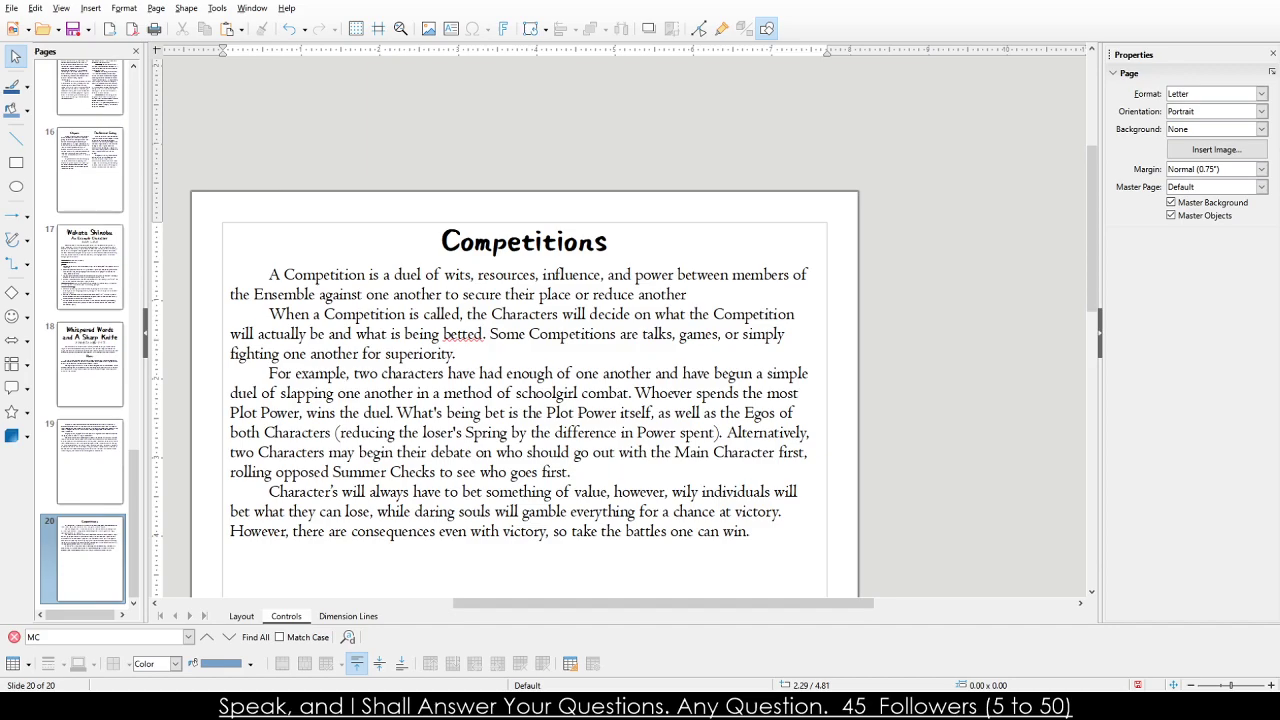
Replace "Main Character" with "Protagonist" in the third Competitions paragraph.
scroll(465, 514, "down", 2)
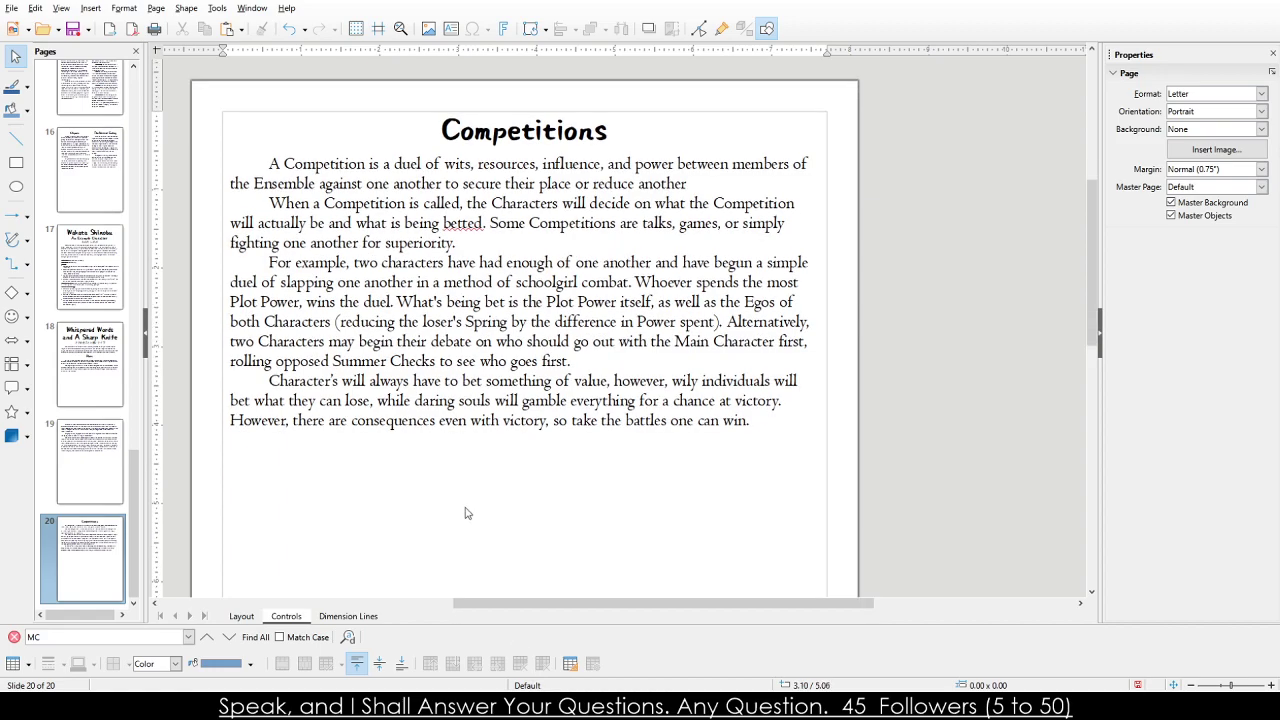
scroll(438, 477, "down", 3)
scroll(428, 471, "up", 3)
left_click_drag(776, 348, 675, 345)
type("{P")
key("BackSpace")
key("BackSpace")
type("Prot")
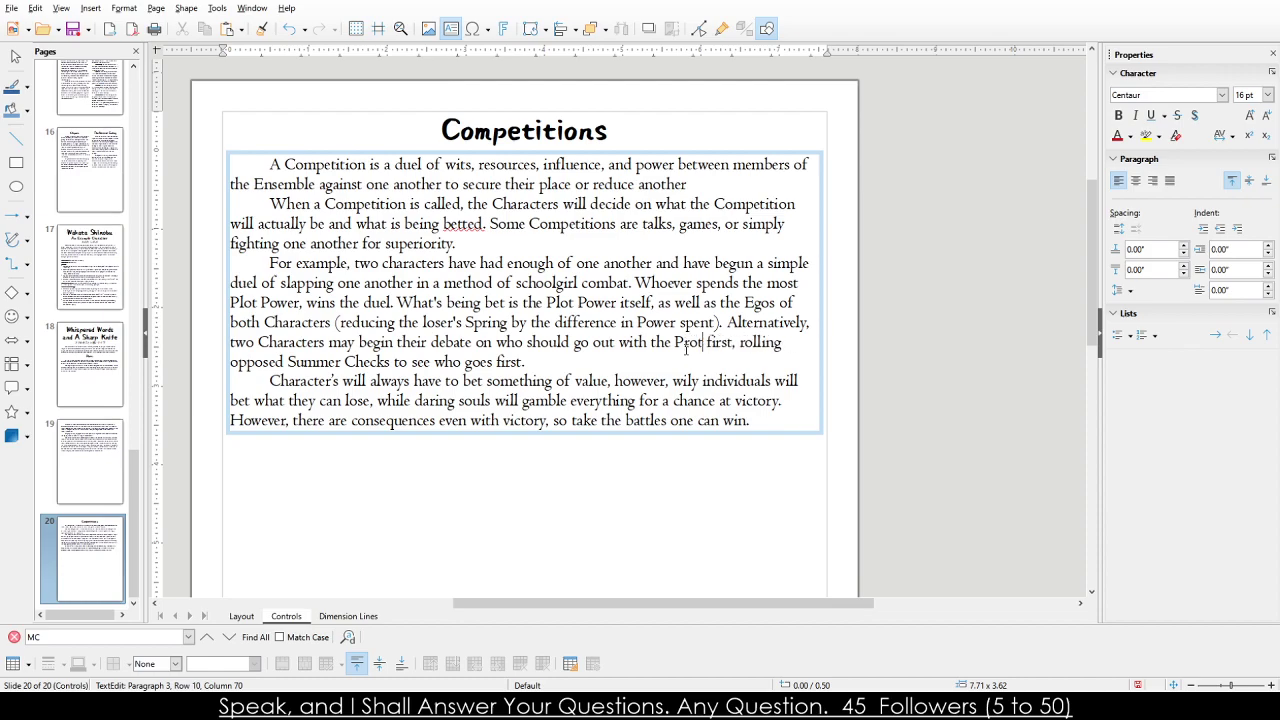
type("agonist")
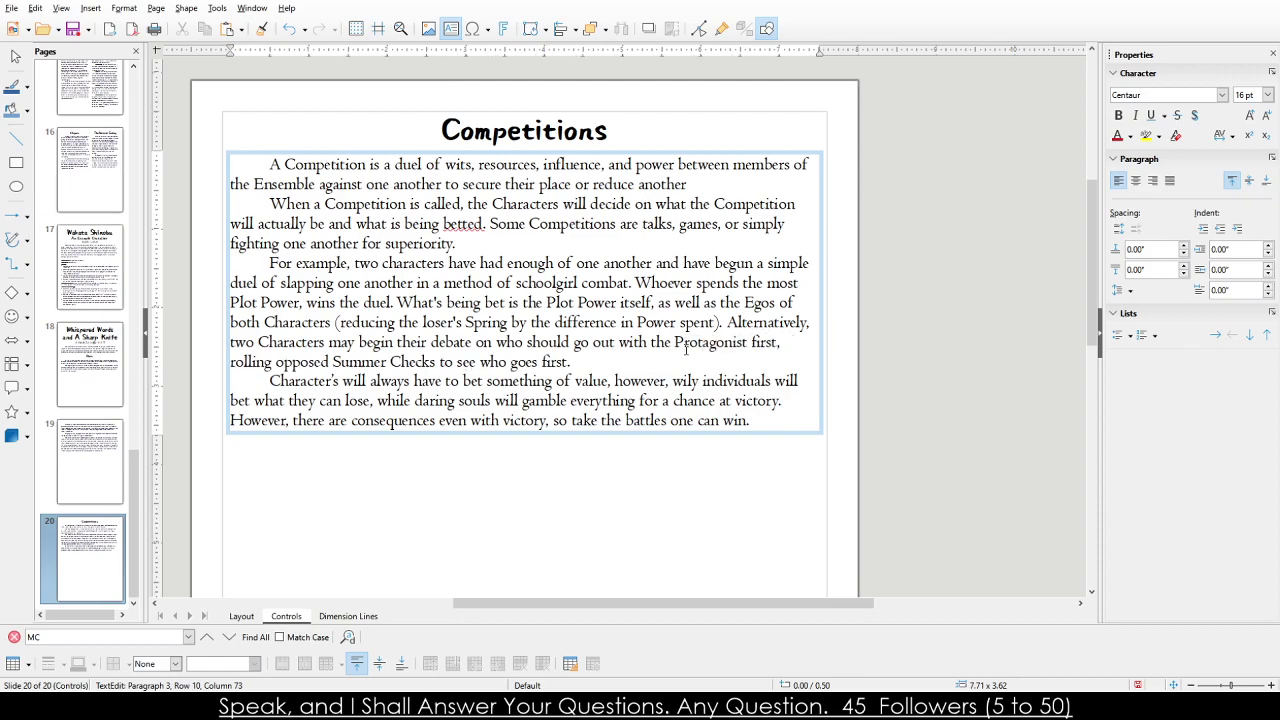
left_click_drag(444, 223, 477, 226)
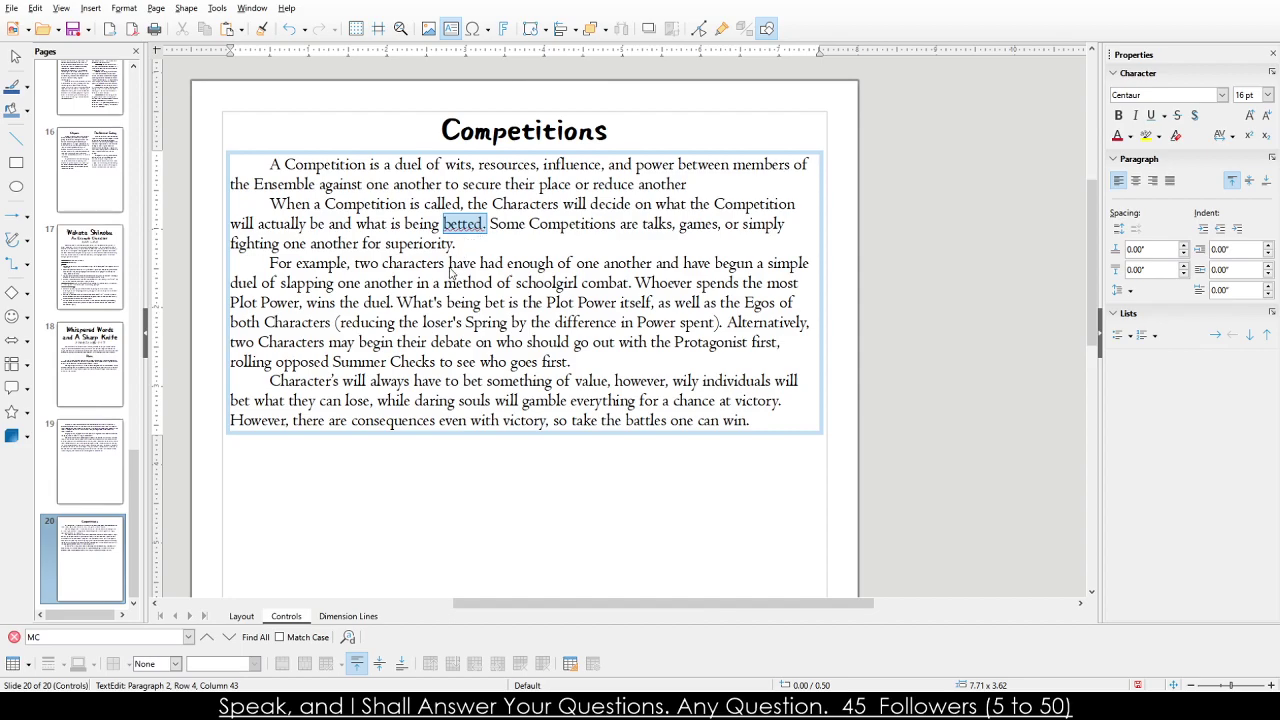
key("Left")
key("Left")
key("Left")
key("Left")
Open page 19 with the "Larger plots" text.
left_click(96, 448)
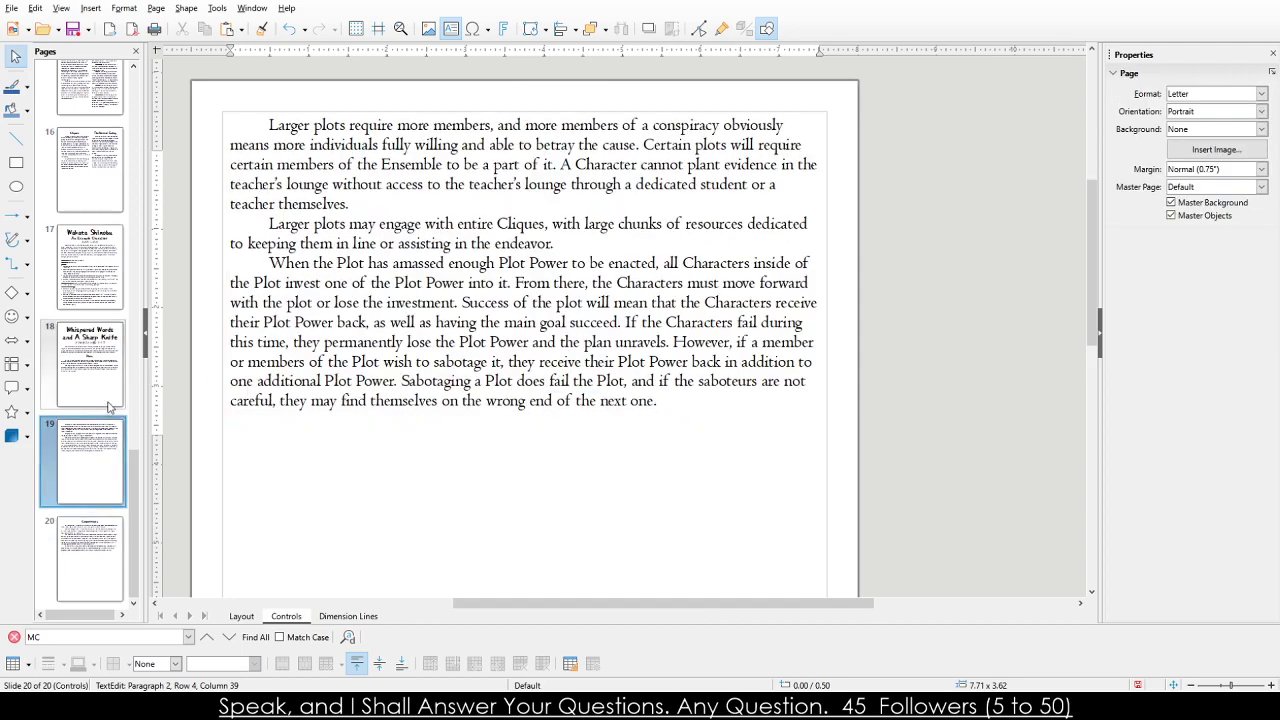